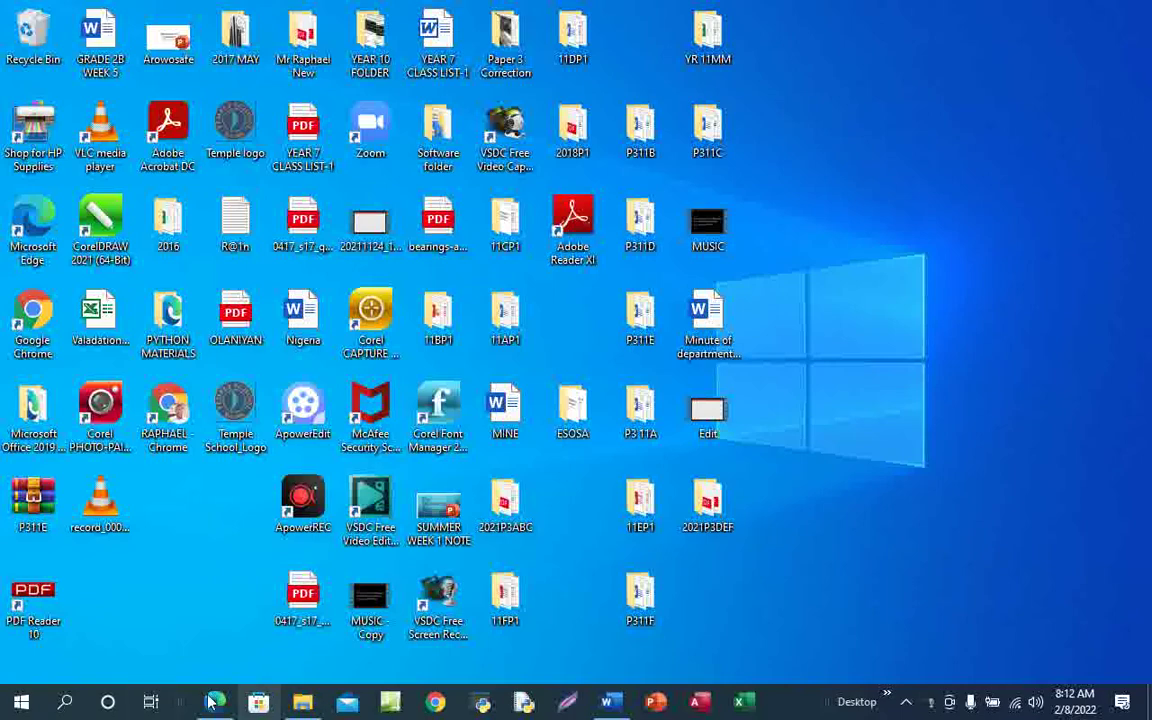
Bring the 0417_s21_qp_31 exam paper forward in Edge and underline 'Website Authoring' with the Draw pen
mouse_move(215, 702)
left_click(224, 637)
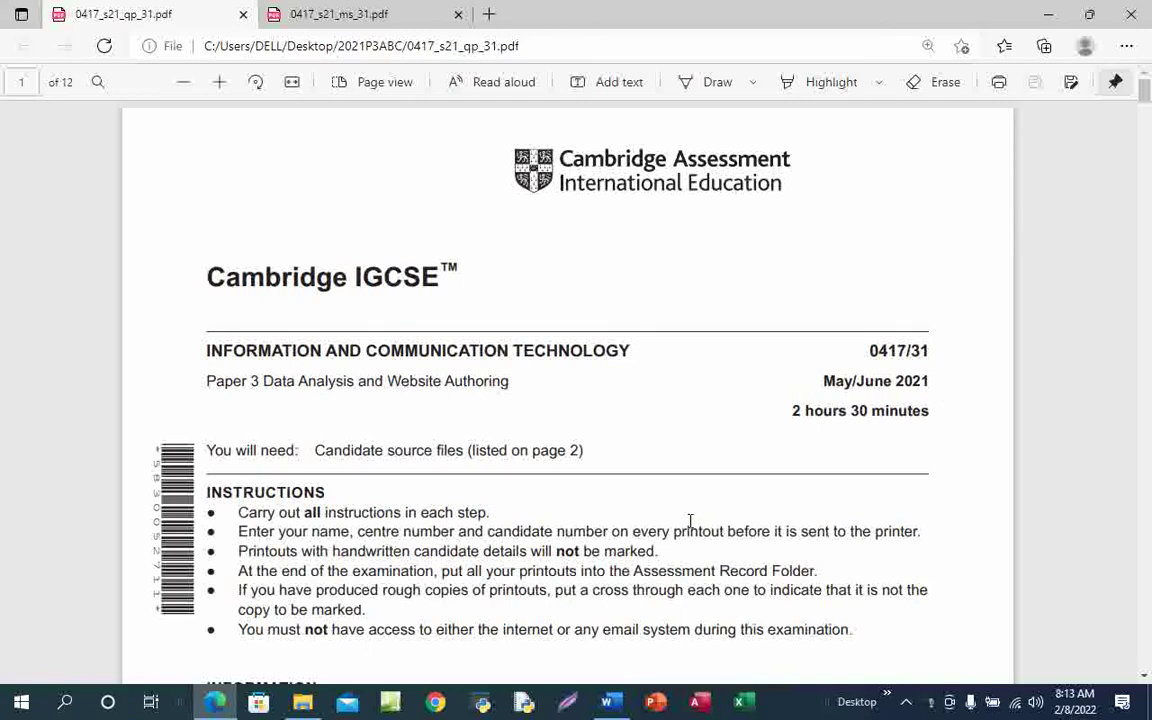
left_click(717, 87)
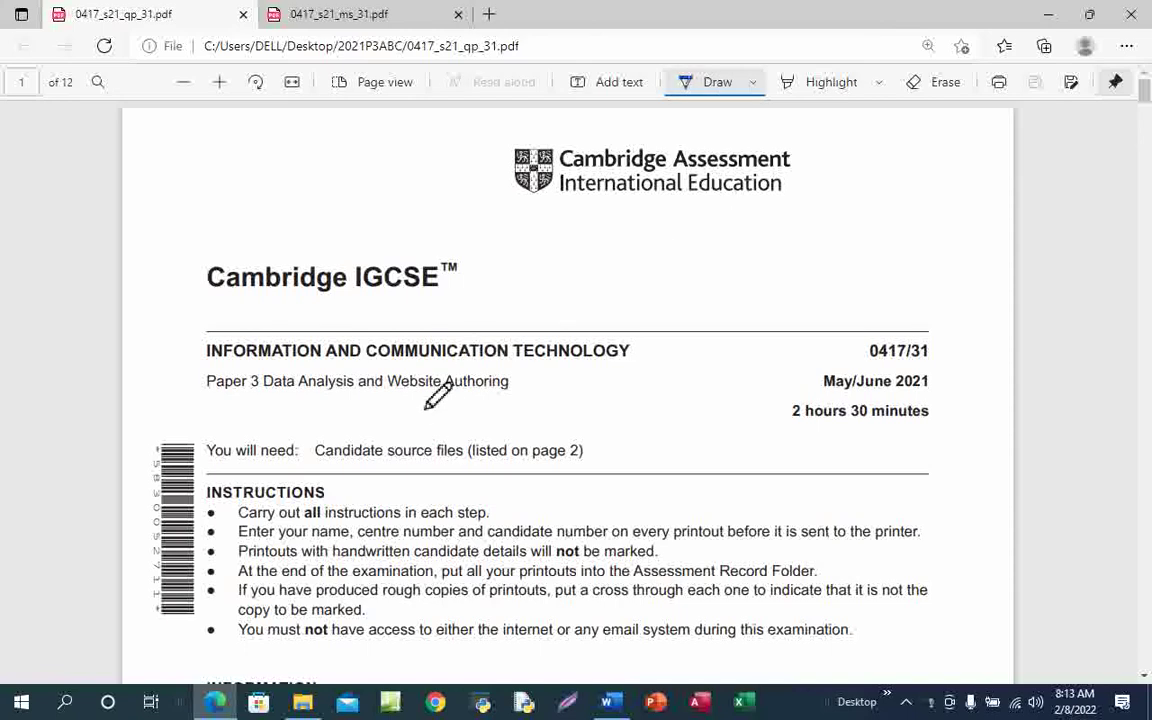
left_click_drag(390, 396, 520, 404)
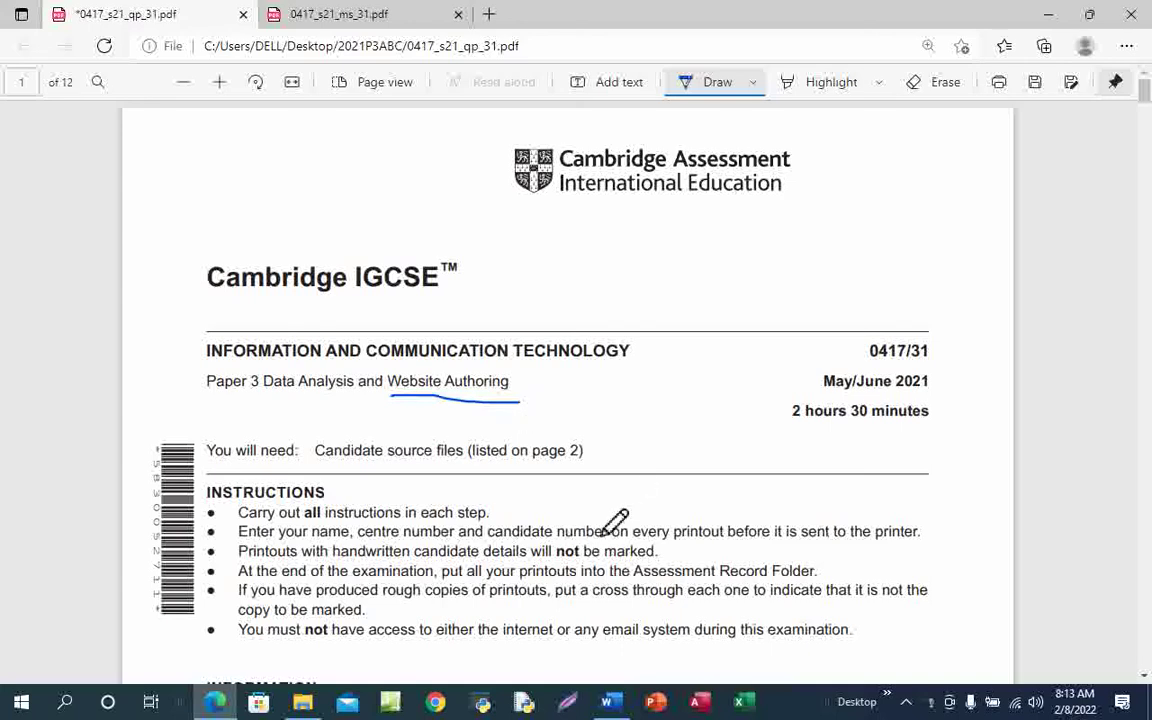
Scroll down and back up through the exam paper to review its opening pages
scroll(619, 536, "down", 2)
scroll(632, 522, "down", 10)
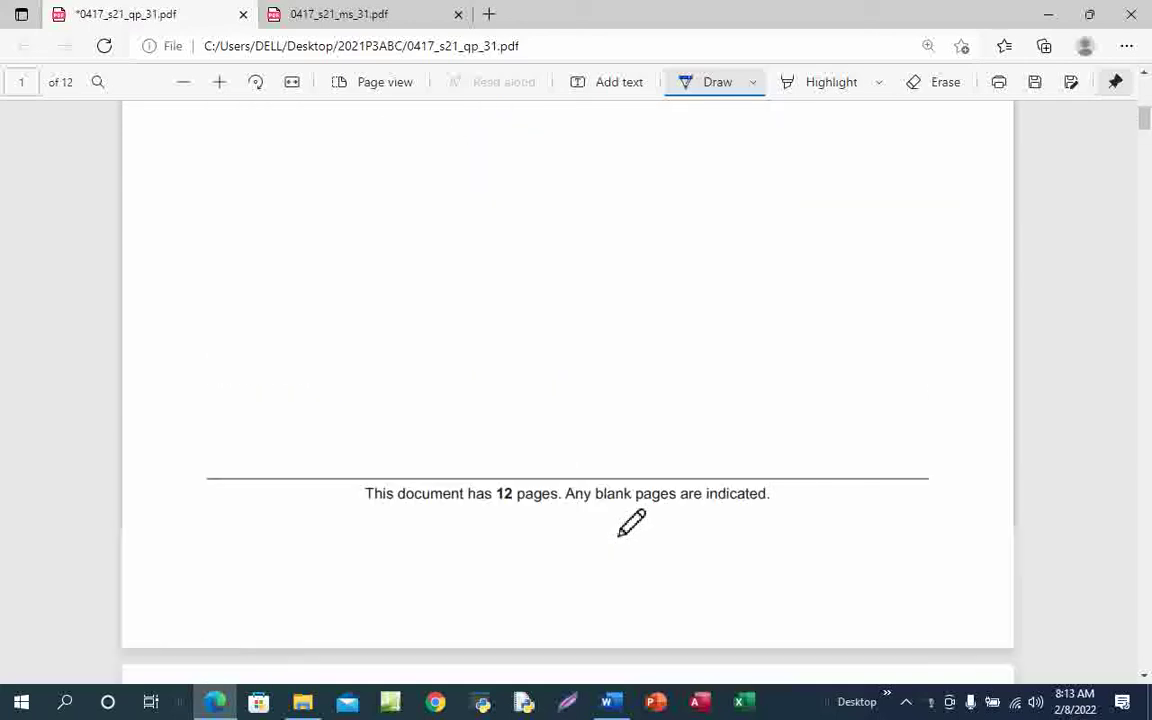
scroll(632, 522, "up", 2)
scroll(632, 522, "up", 8)
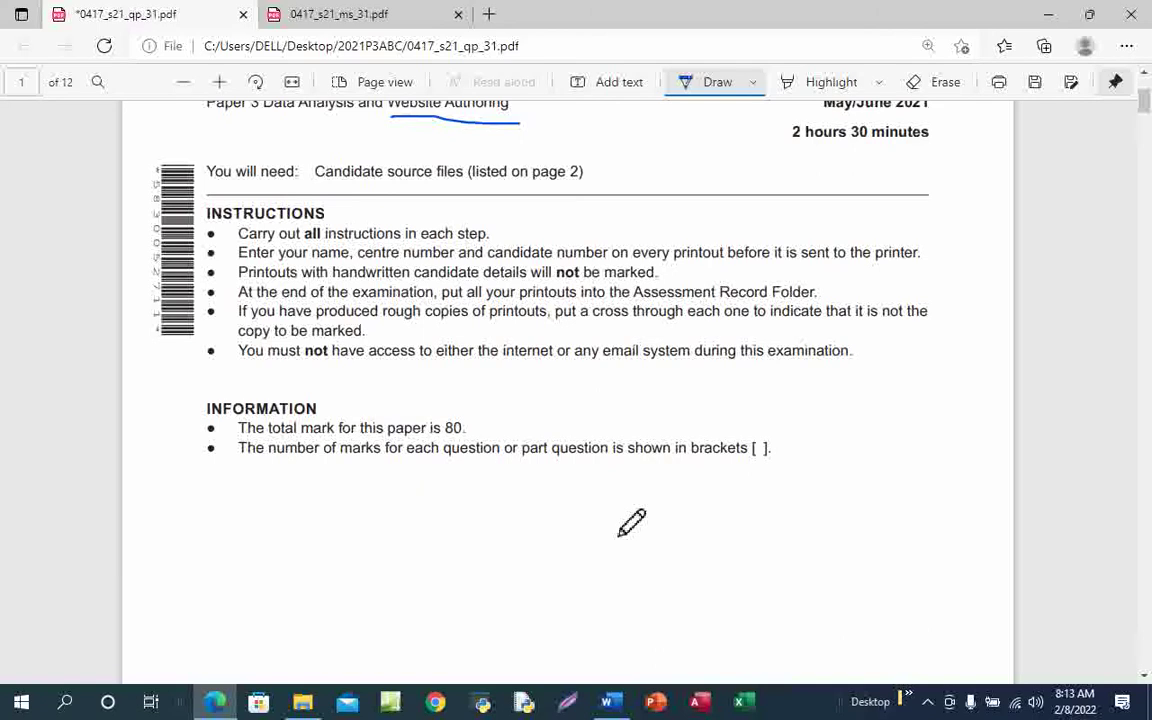
scroll(632, 522, "down", 8)
scroll(630, 522, "down", 4)
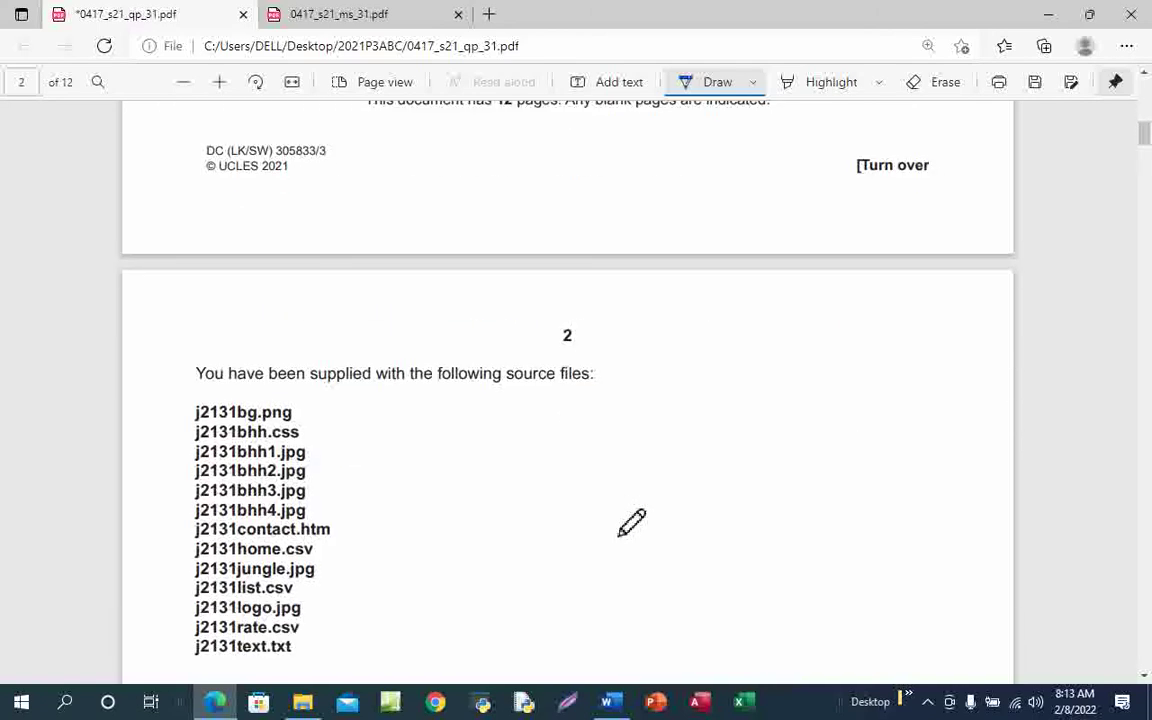
scroll(630, 489, "up", 4)
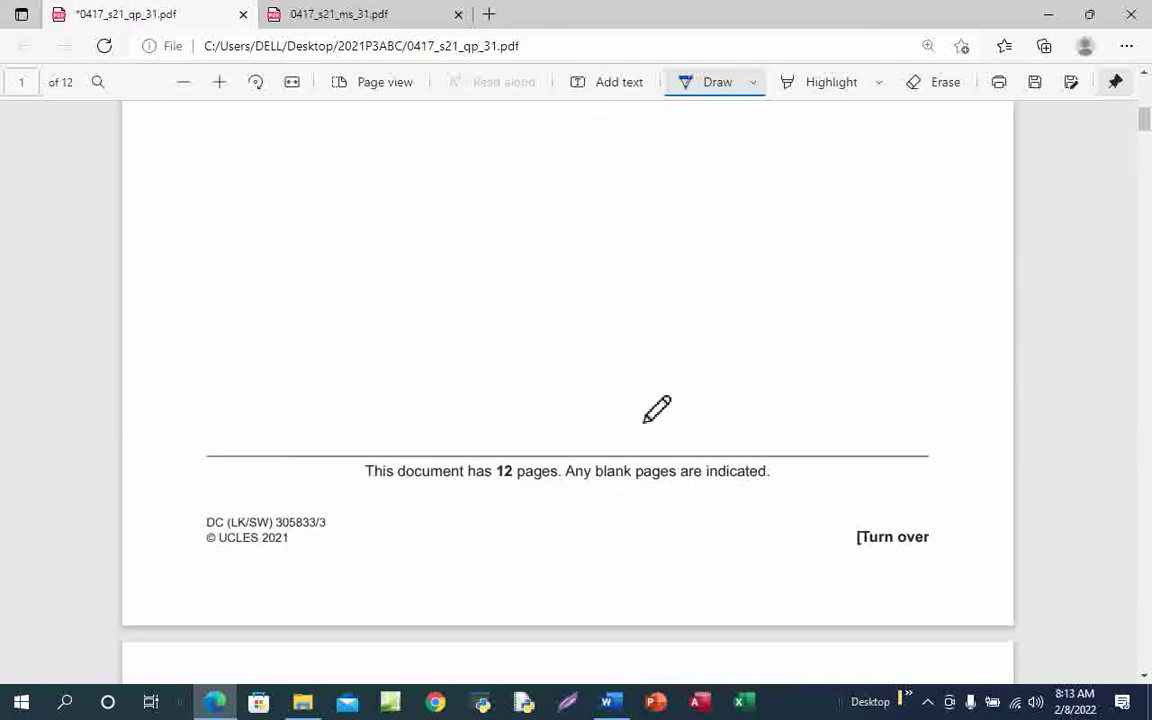
scroll(661, 478, "up", 6)
scroll(661, 478, "up", 2)
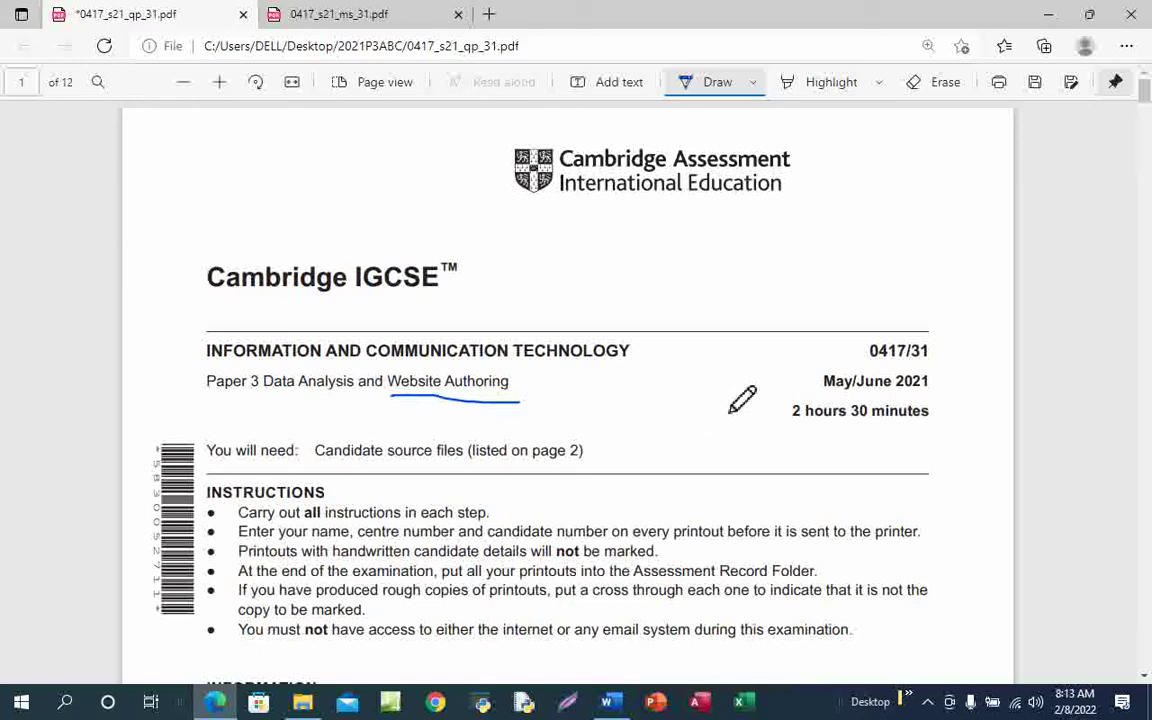
Circle the list of source files on page 2 of the exam paper
scroll(527, 487, "down", 15)
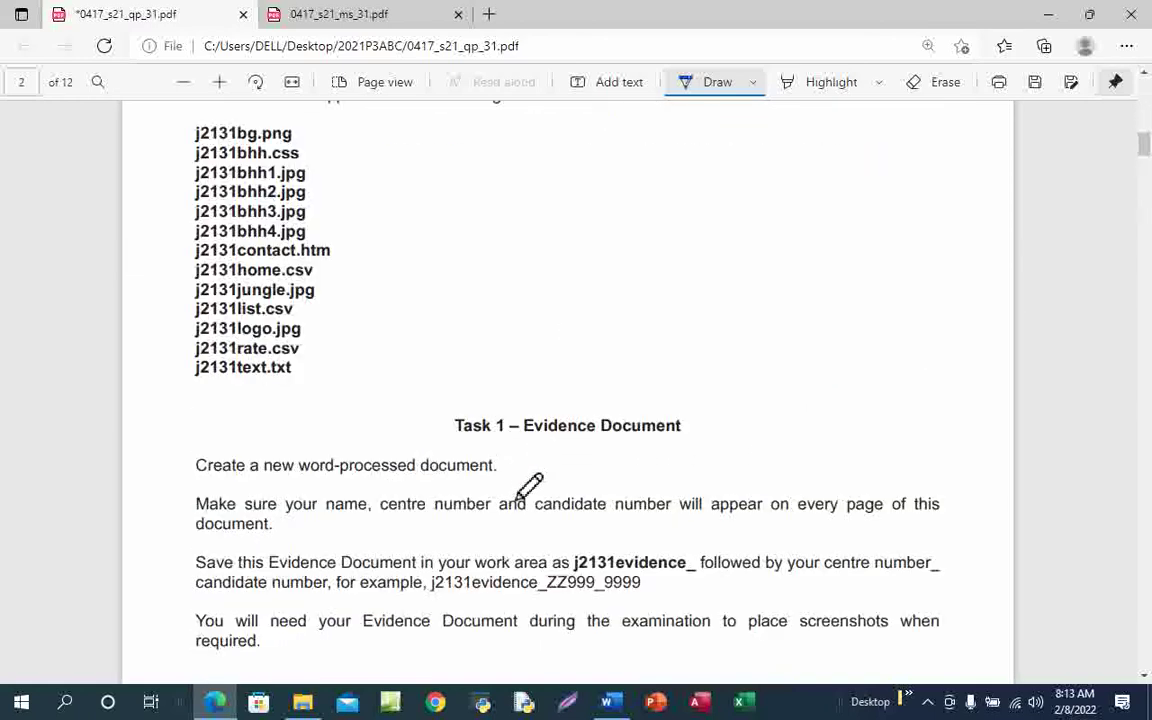
scroll(494, 494, "up", 3)
scroll(494, 470, "down", 1)
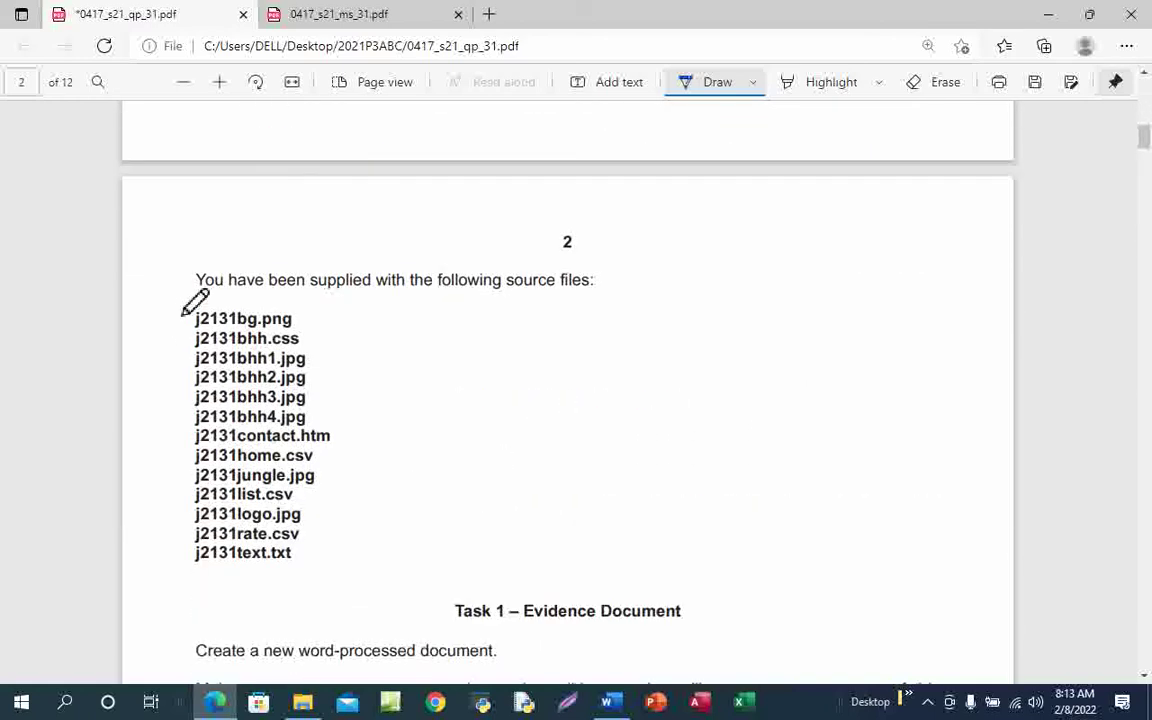
mouse_move(183, 306)
left_mouse_down()
mouse_move(180, 542)
mouse_move(311, 594)
mouse_move(334, 506)
mouse_move(300, 290)
mouse_move(151, 286)
left_mouse_up()
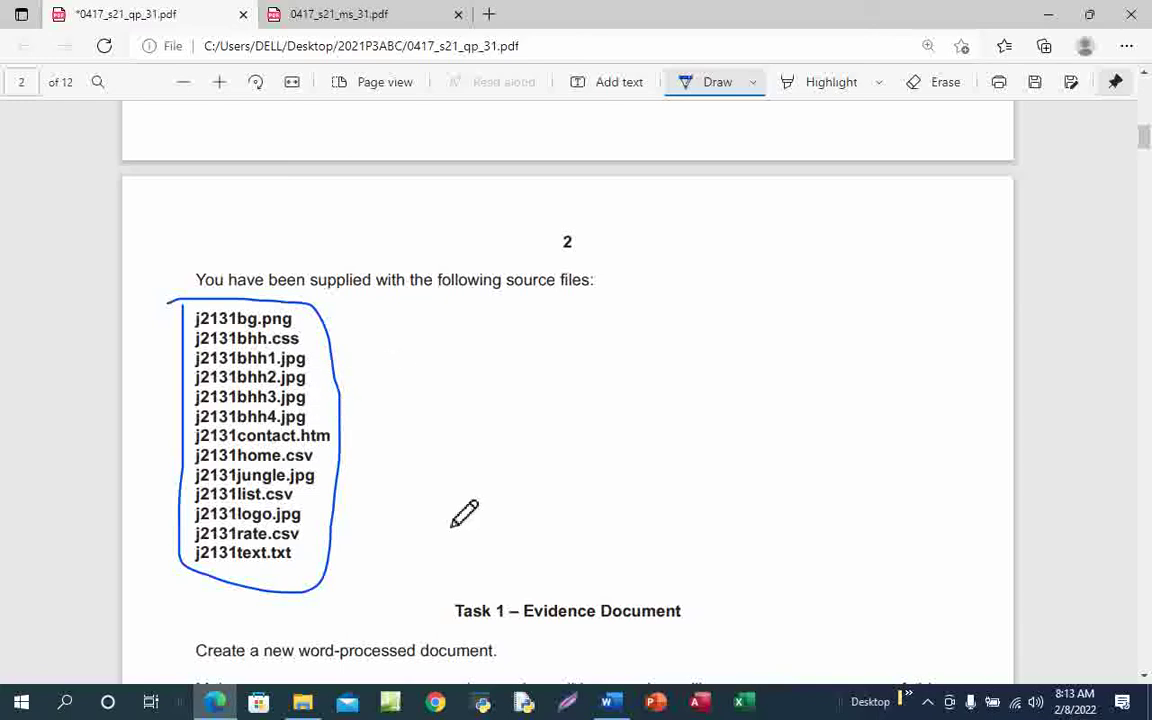
Underline the Task 1 – Evidence Document heading, then minimise Edge
scroll(466, 490, "down", 4)
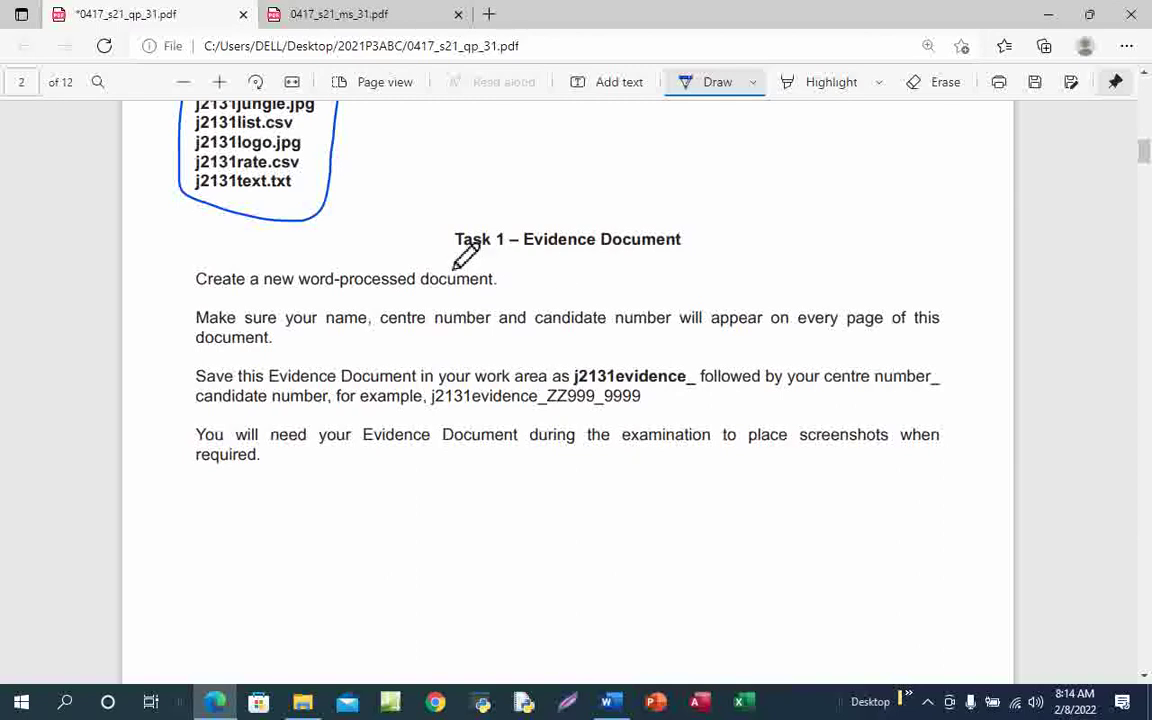
left_click_drag(454, 259, 705, 259)
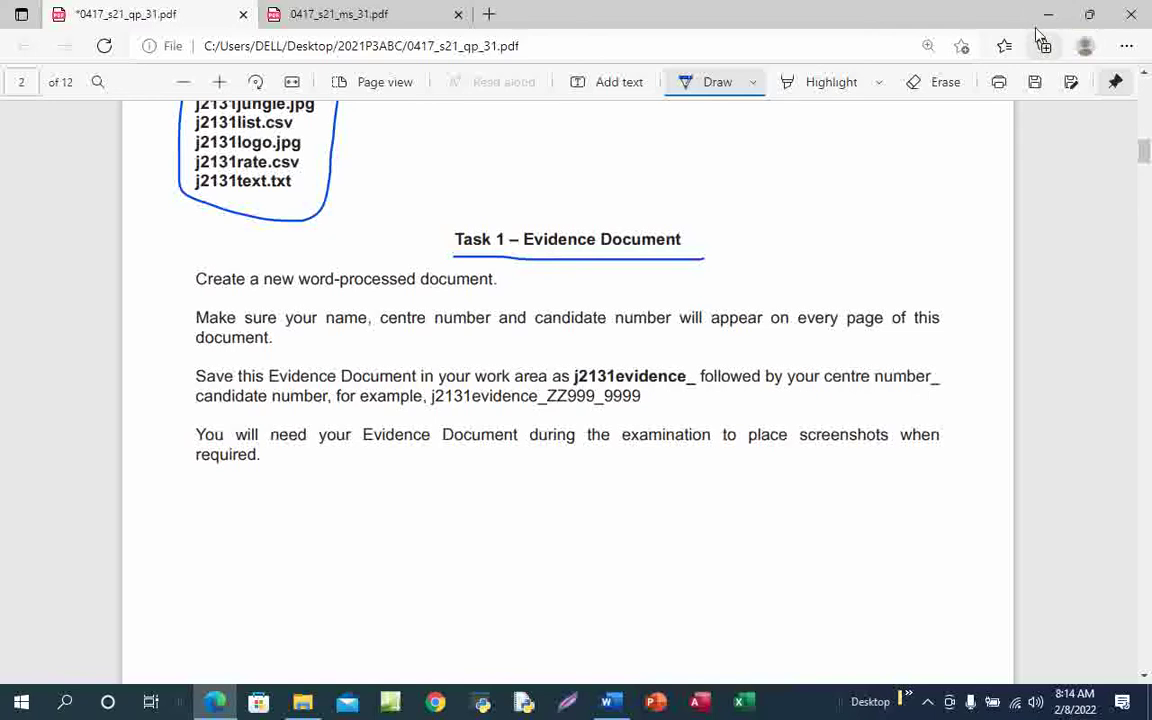
left_click(1050, 22)
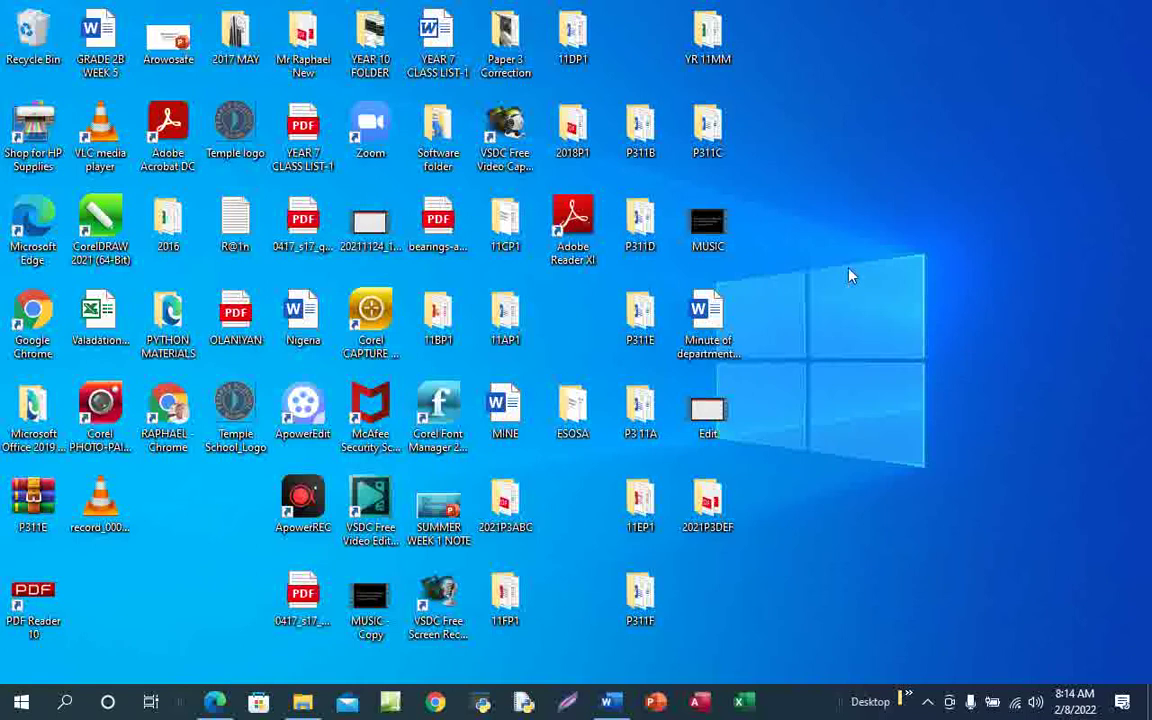
Add a desktop folder via New > Folder, name it with the candidate's full name, and launch File Explorer
right_click(828, 173)
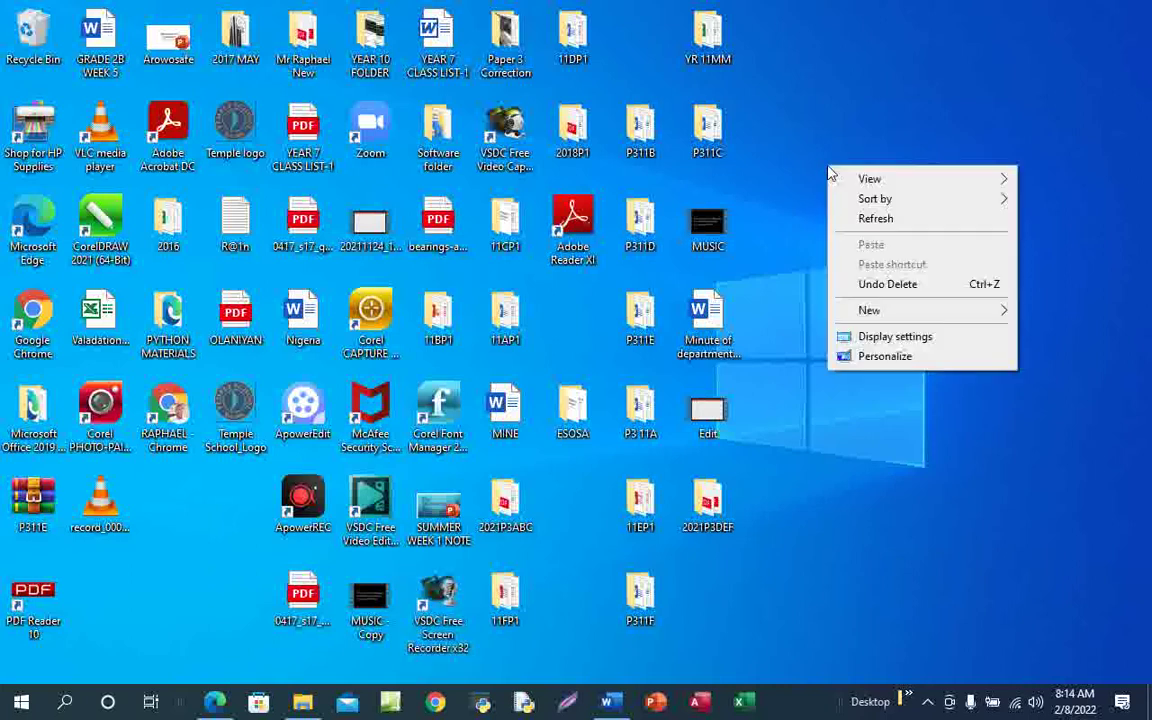
mouse_move(904, 316)
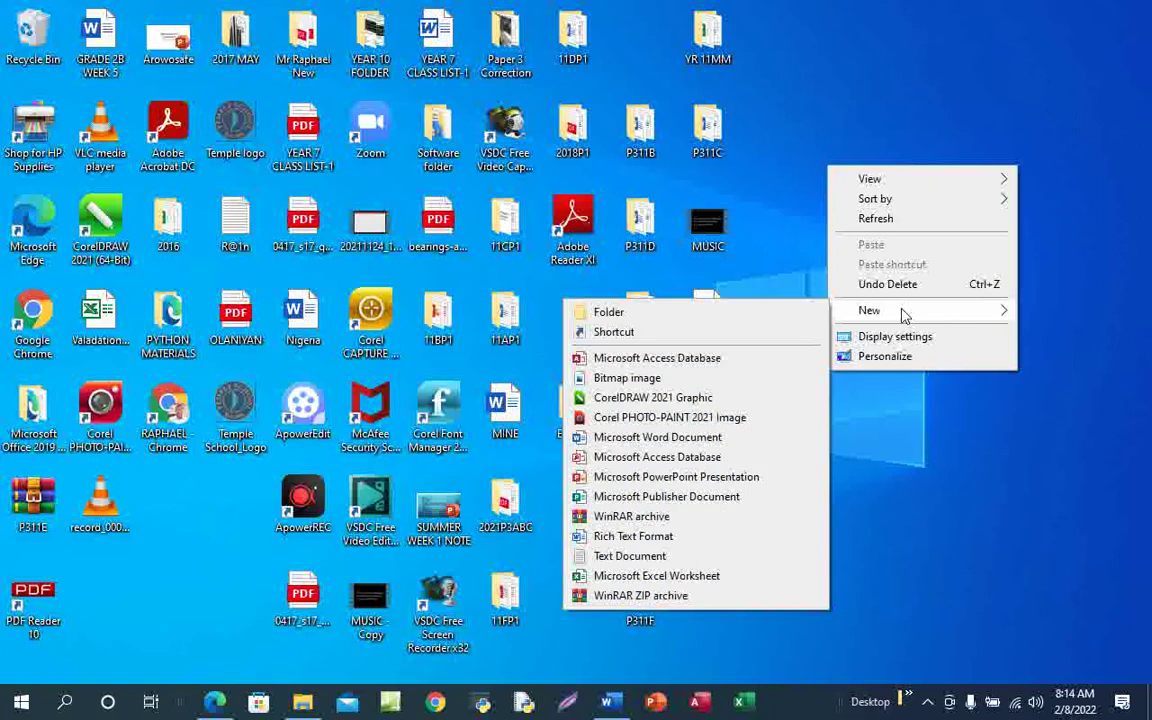
left_click(656, 316)
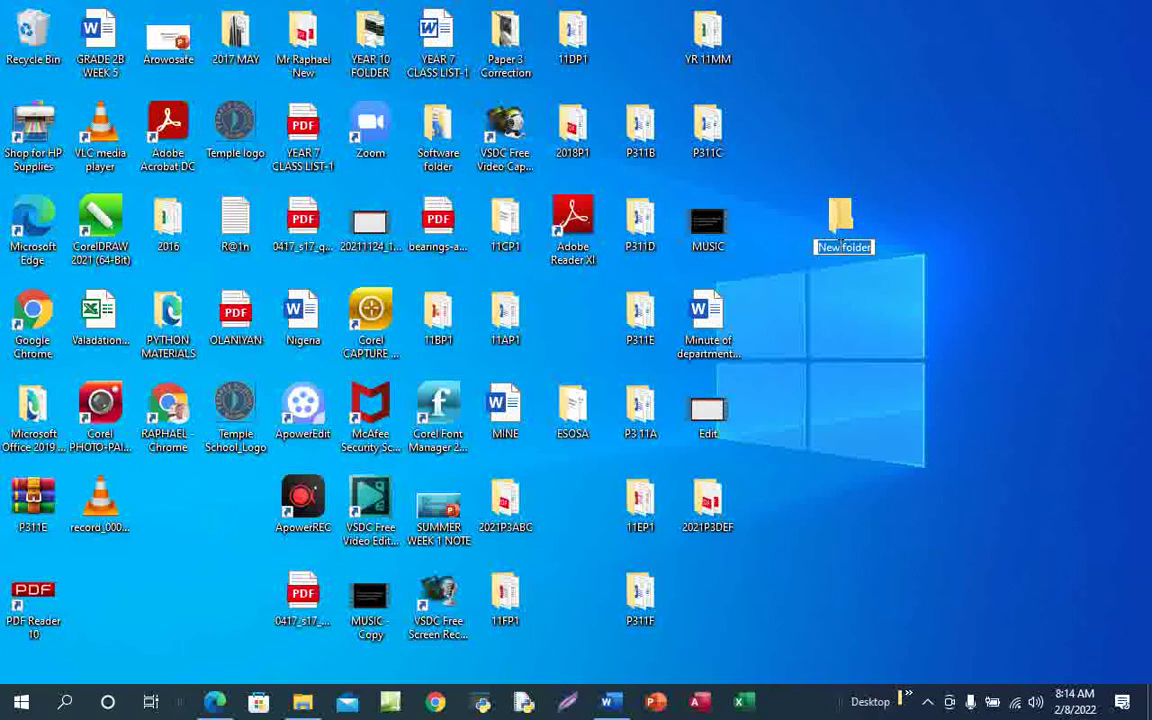
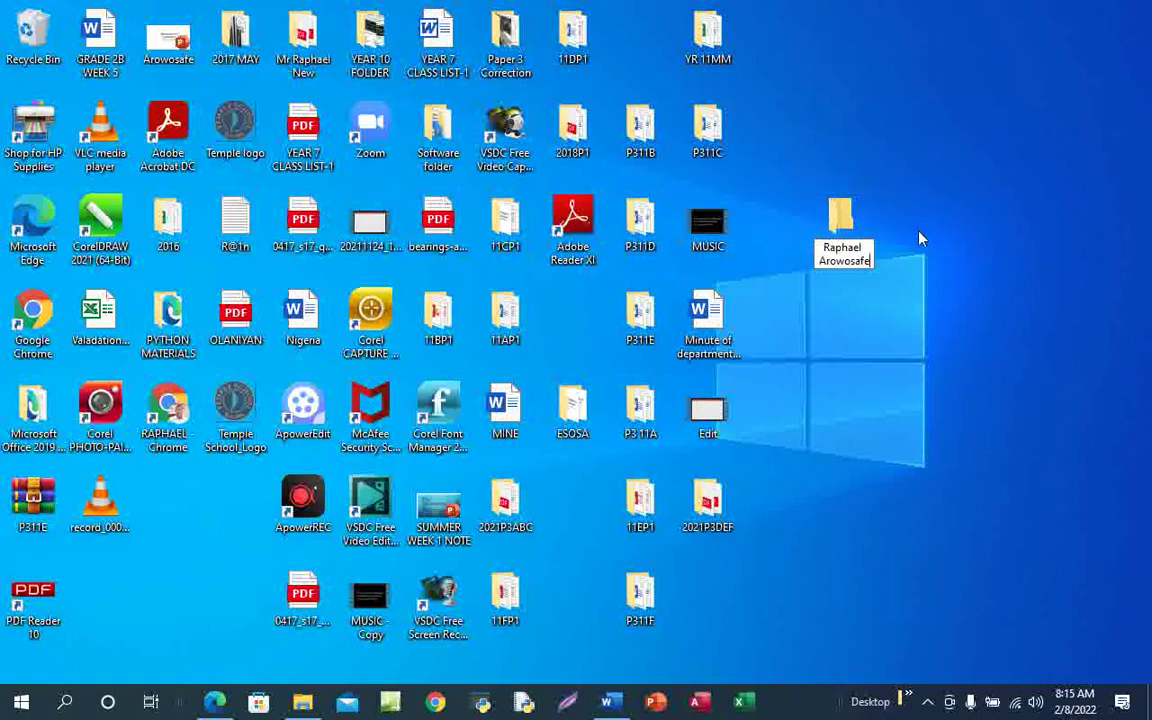
key("Return")
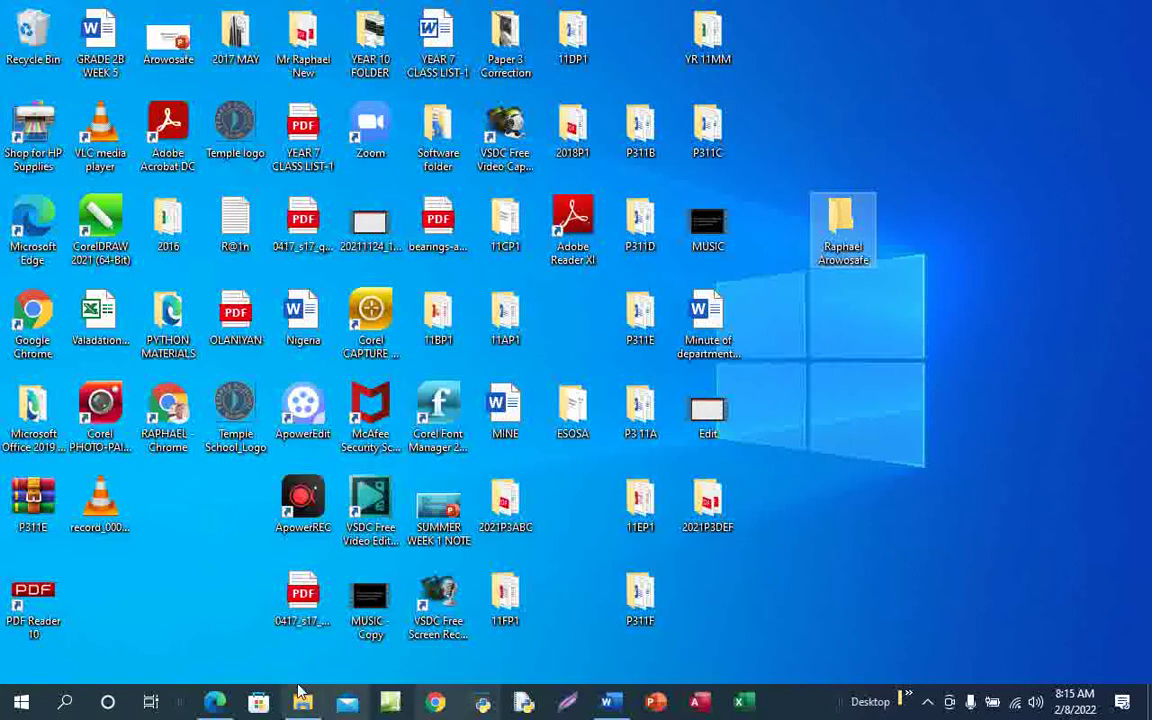
mouse_move(303, 706)
left_click(308, 625)
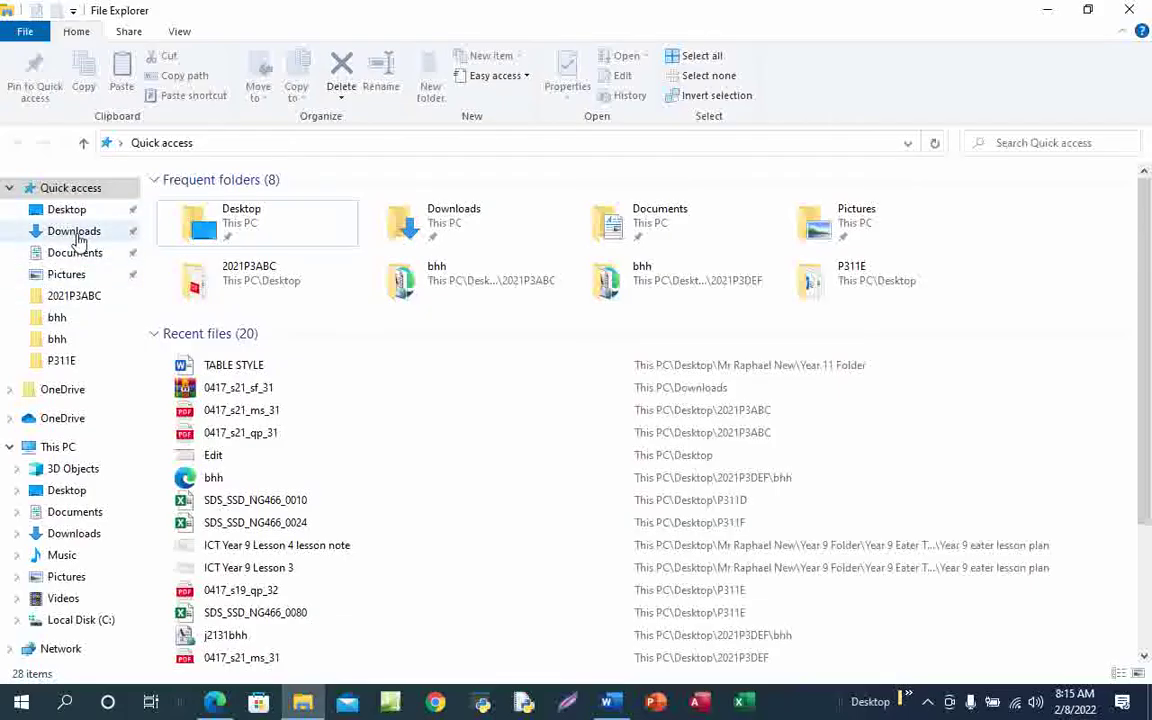
Open 0417_s21_sf_31.zip from Downloads in WinRAR and enter its 06_0417_31 source-files folder
left_click(84, 235)
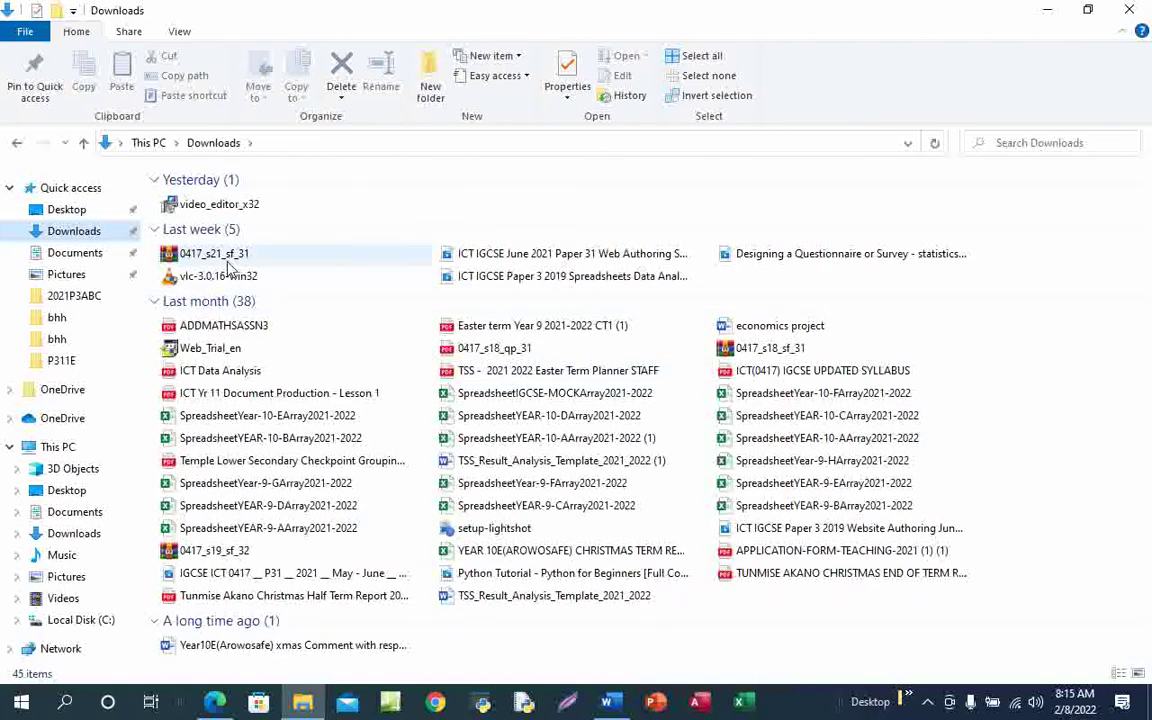
left_click(260, 262)
double_click(260, 262)
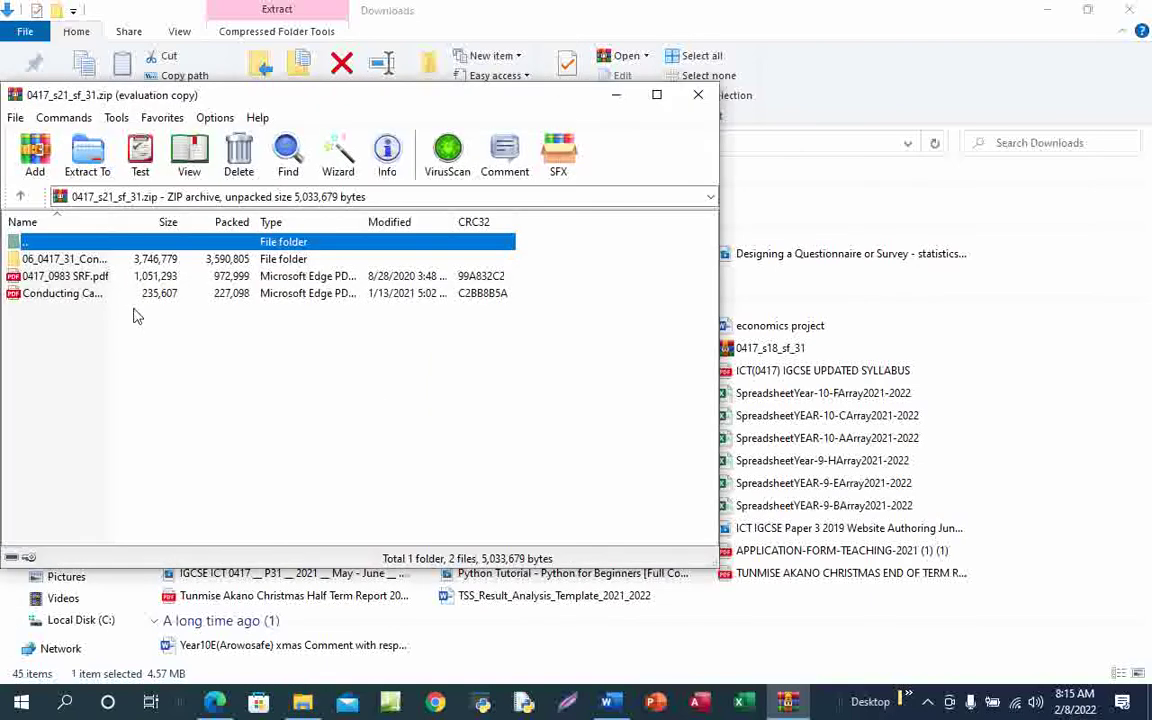
left_click(498, 263)
double_click(72, 260)
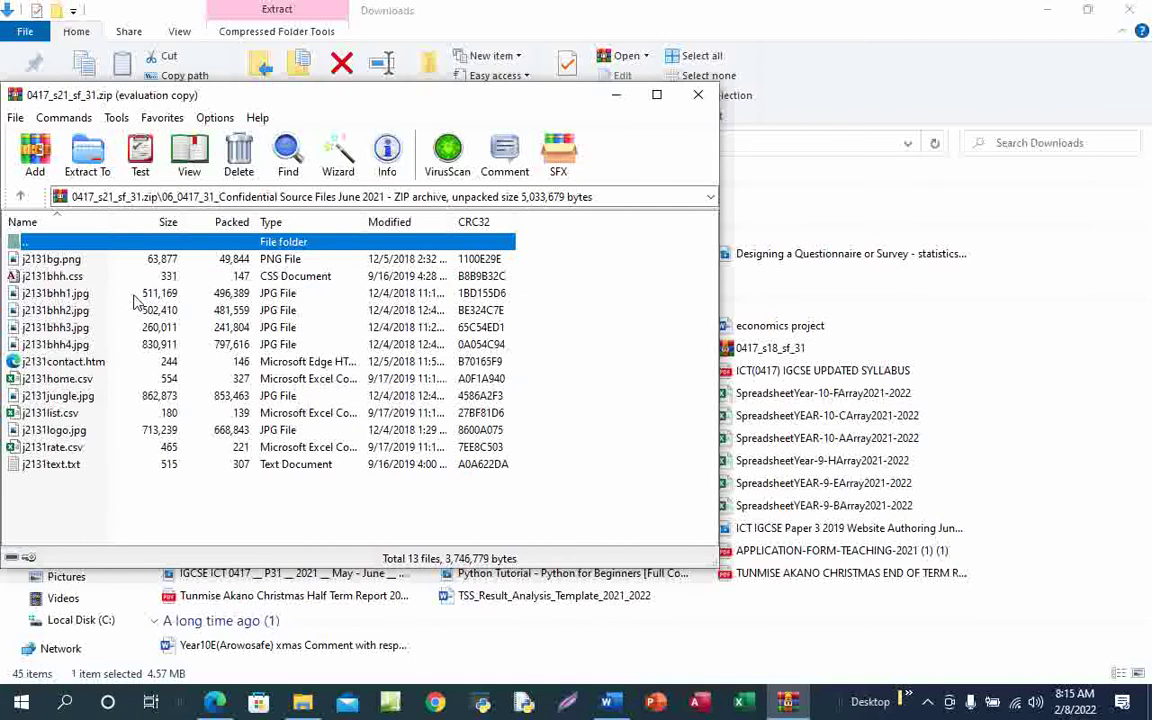
Select all 13 source files, then close WinRAR and minimise File Explorer
key("ctrl+a")
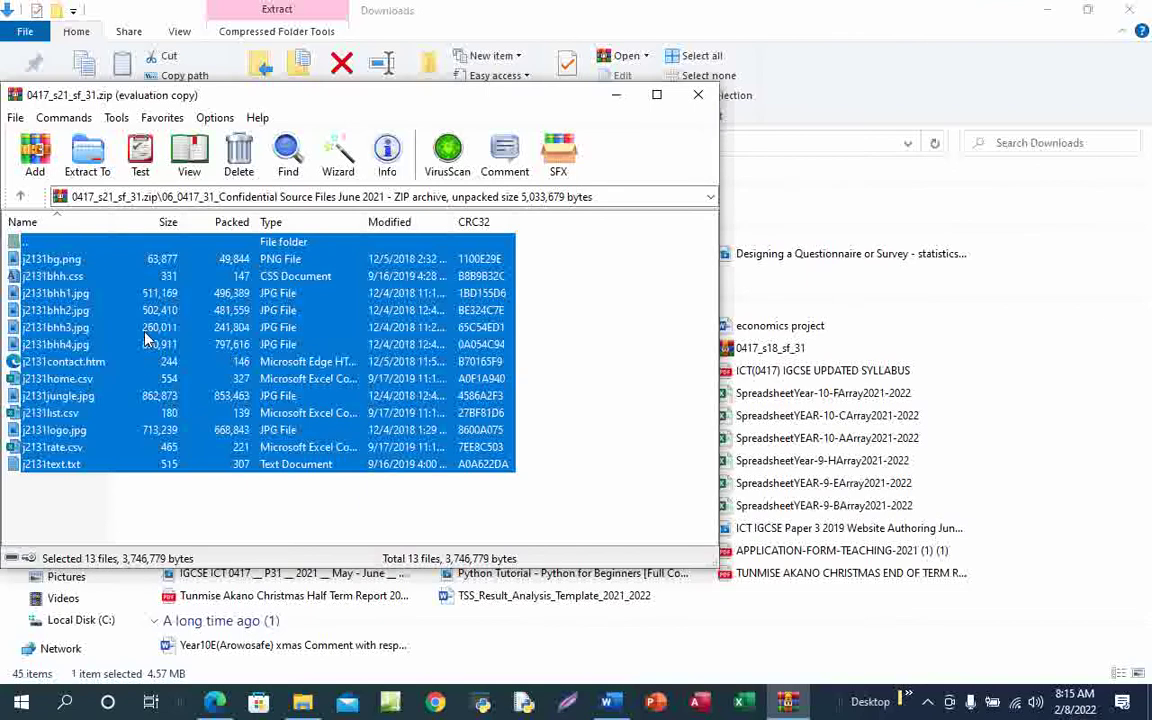
right_click(144, 337)
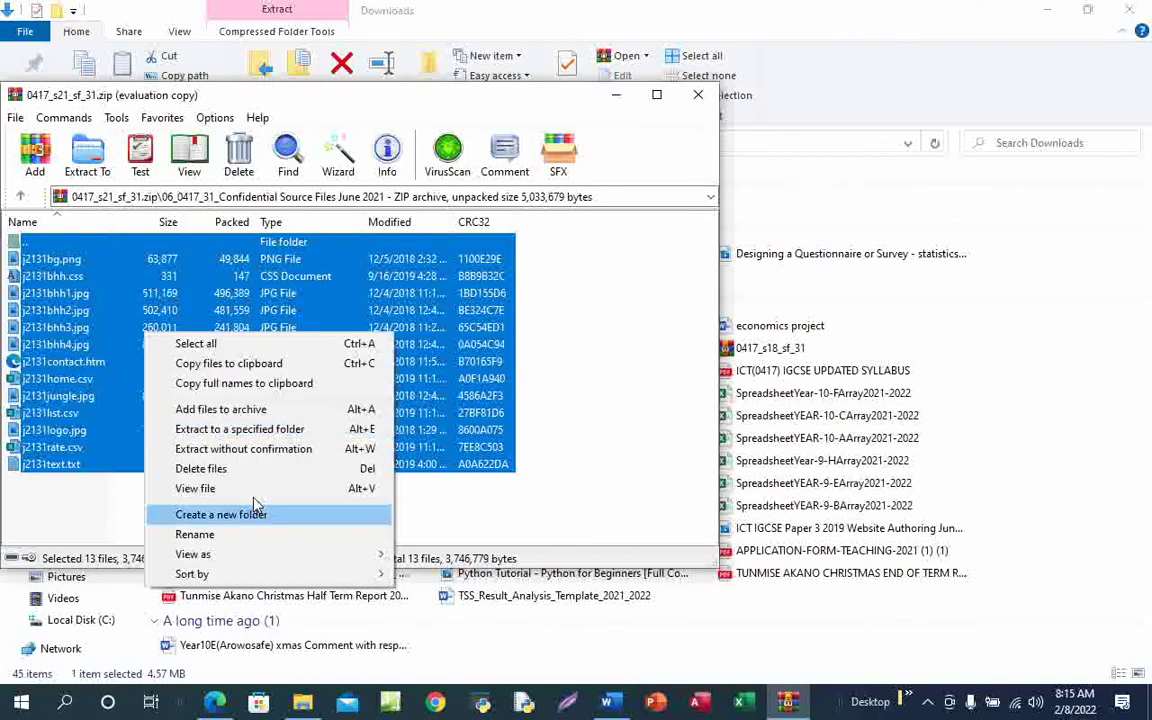
left_click(108, 292)
left_click(108, 292)
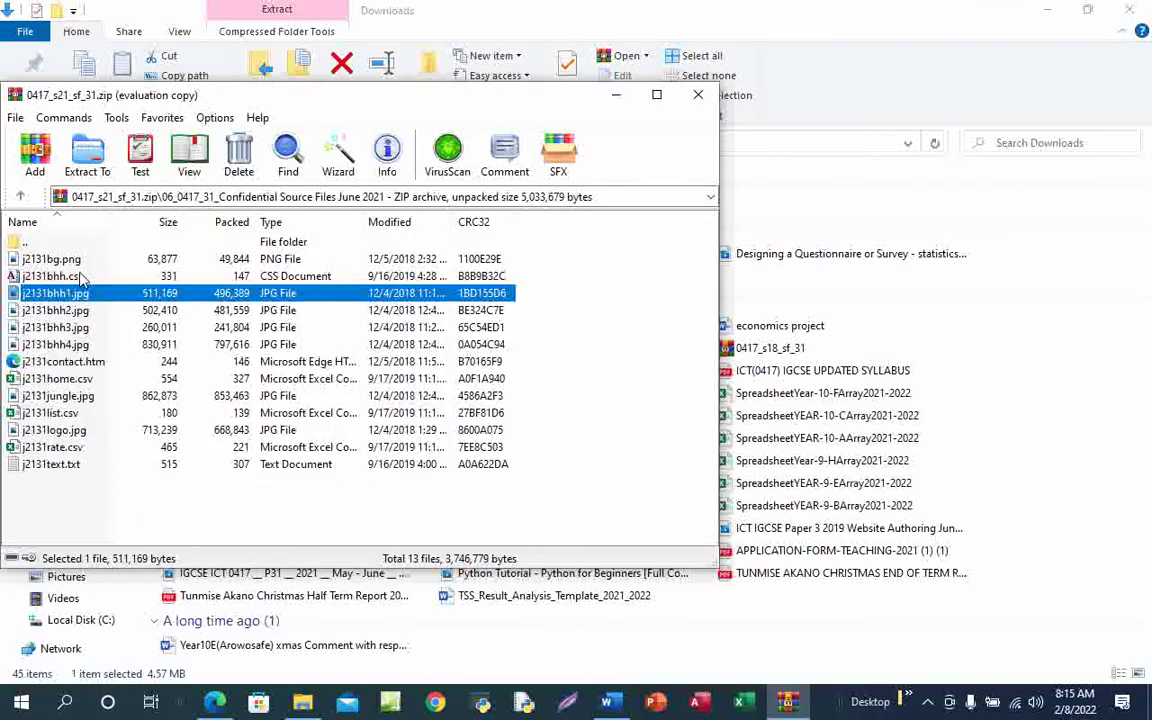
key("ctrl+a")
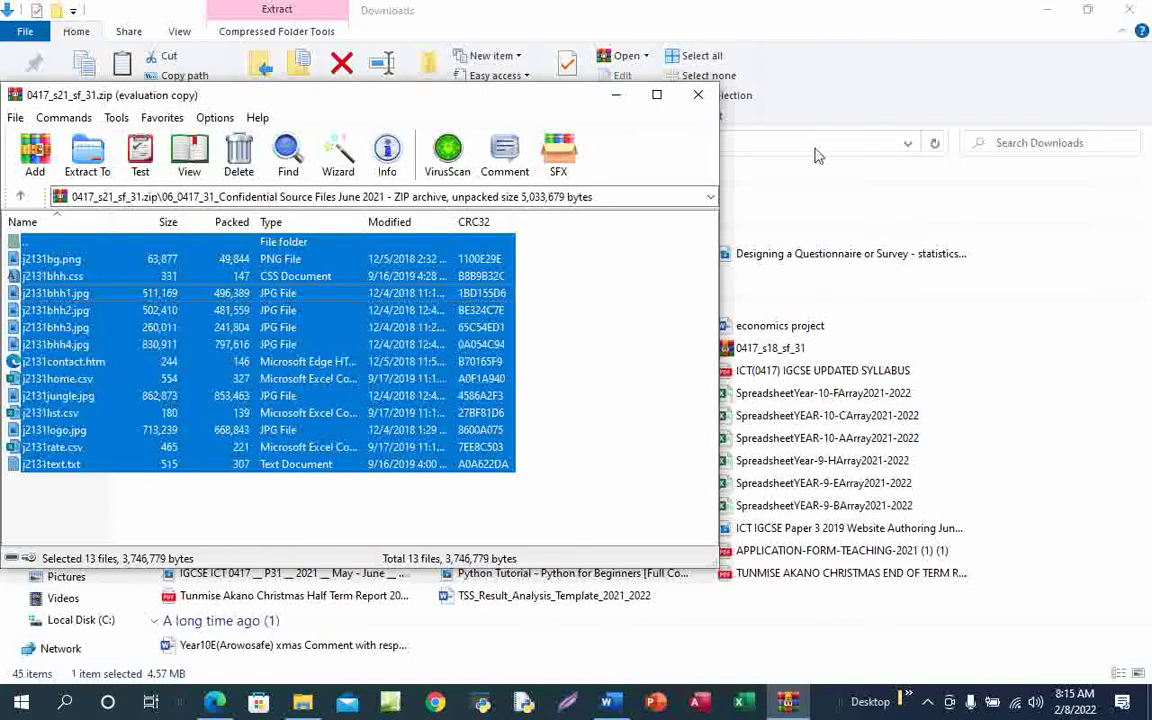
left_click(697, 99)
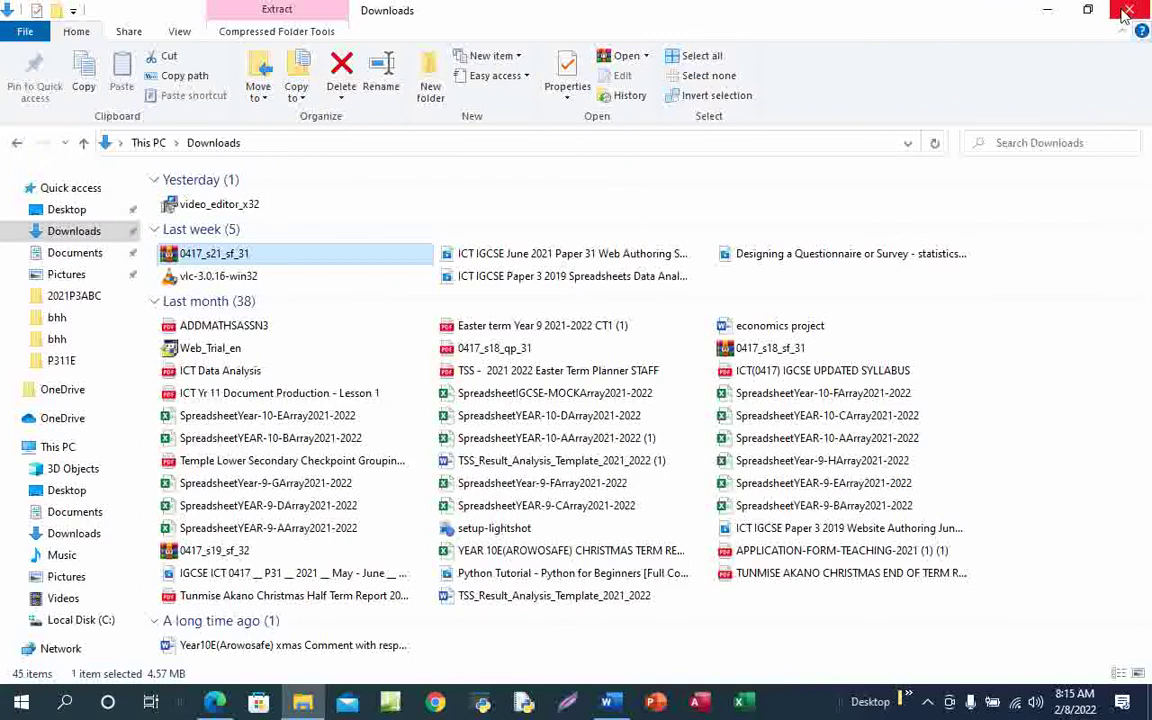
left_click(1050, 12)
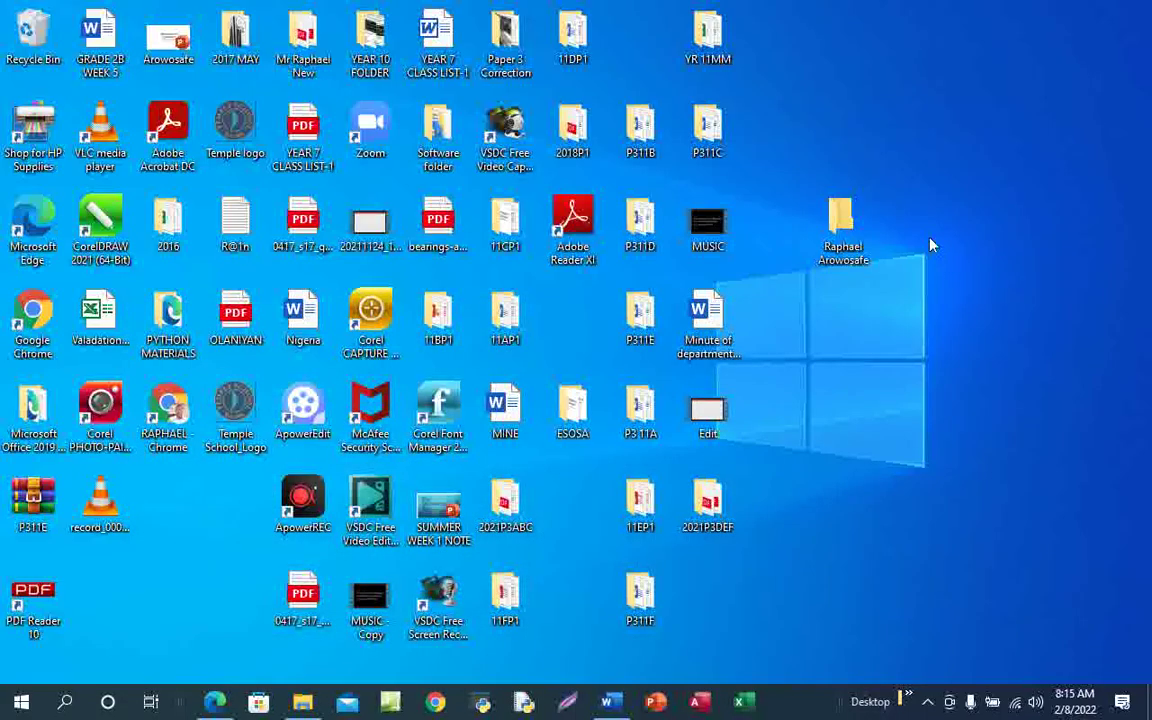
Open the candidate's empty folder, then reopen 0417_s21_sf_31.zip and its source-files folder
double_click(848, 240)
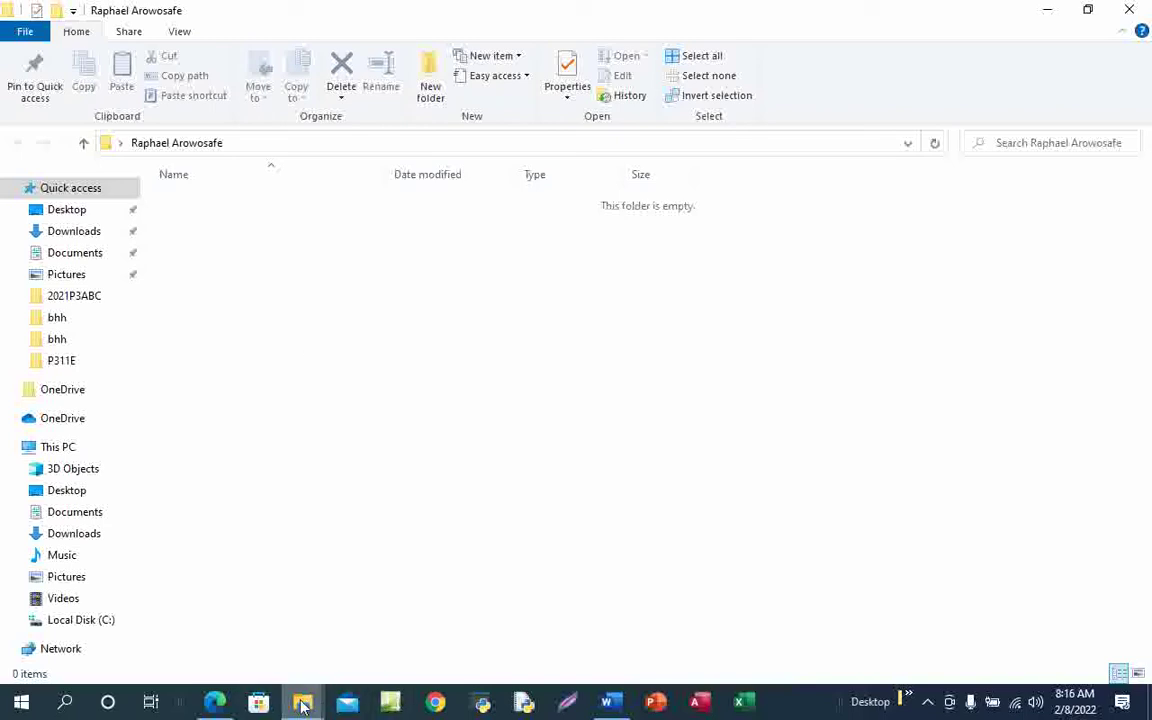
mouse_move(303, 706)
left_click(229, 631)
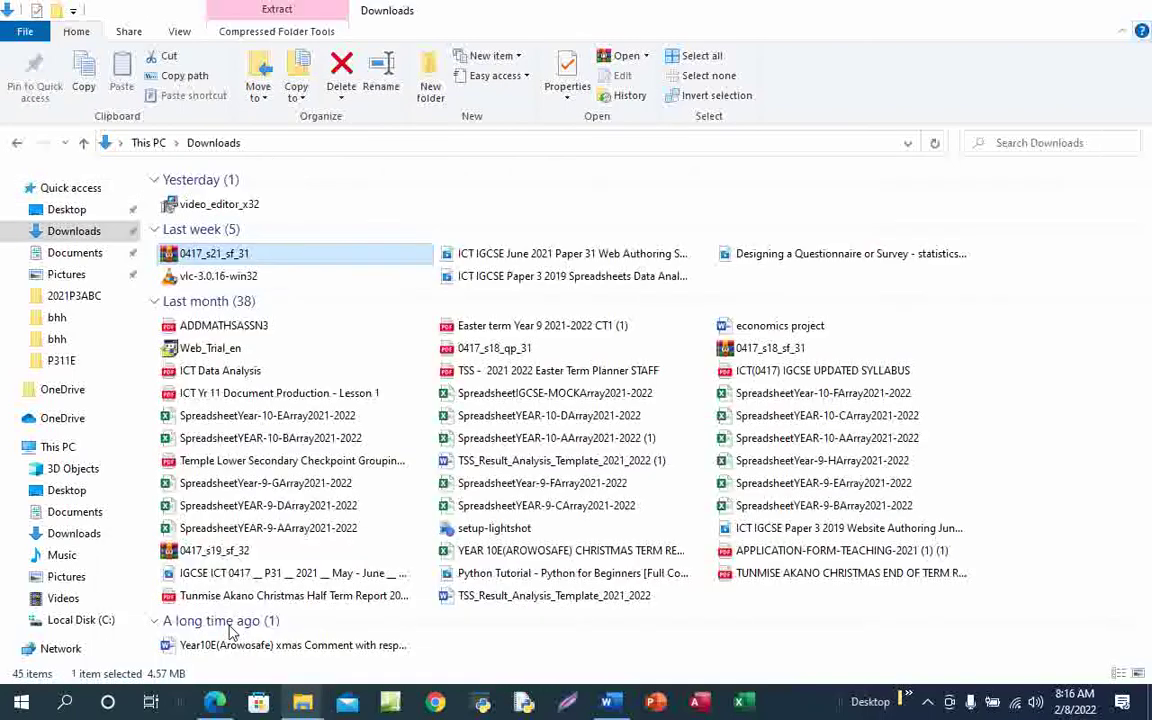
double_click(307, 258)
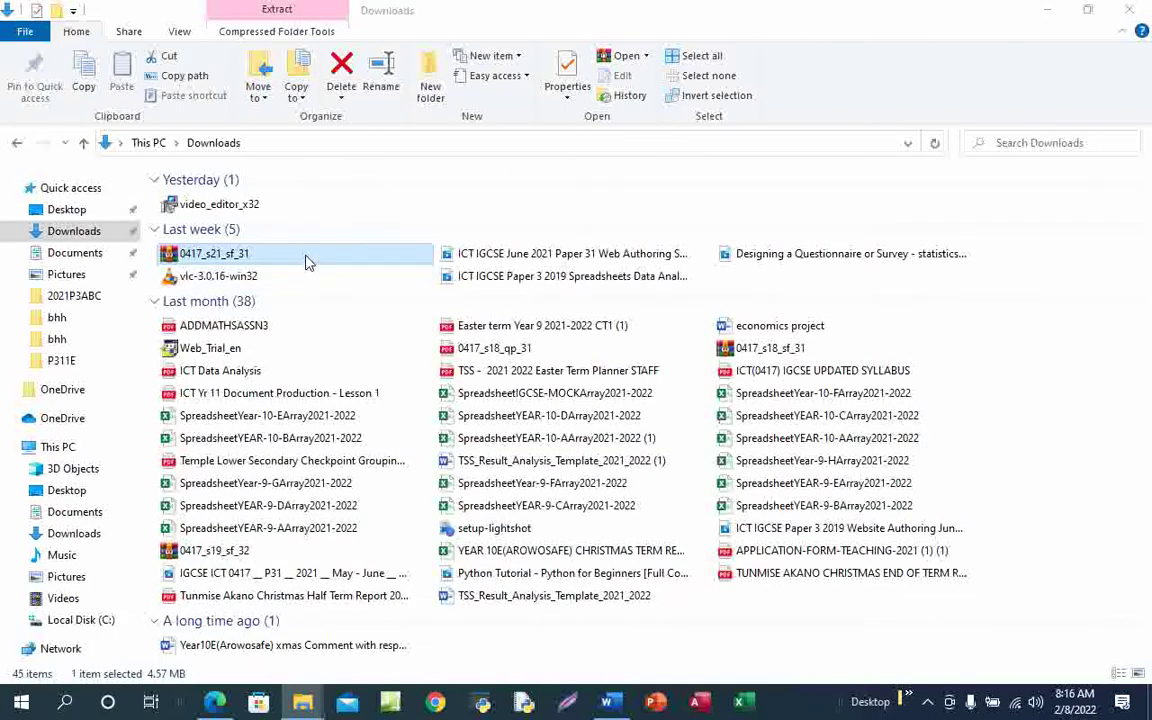
left_click(63, 259)
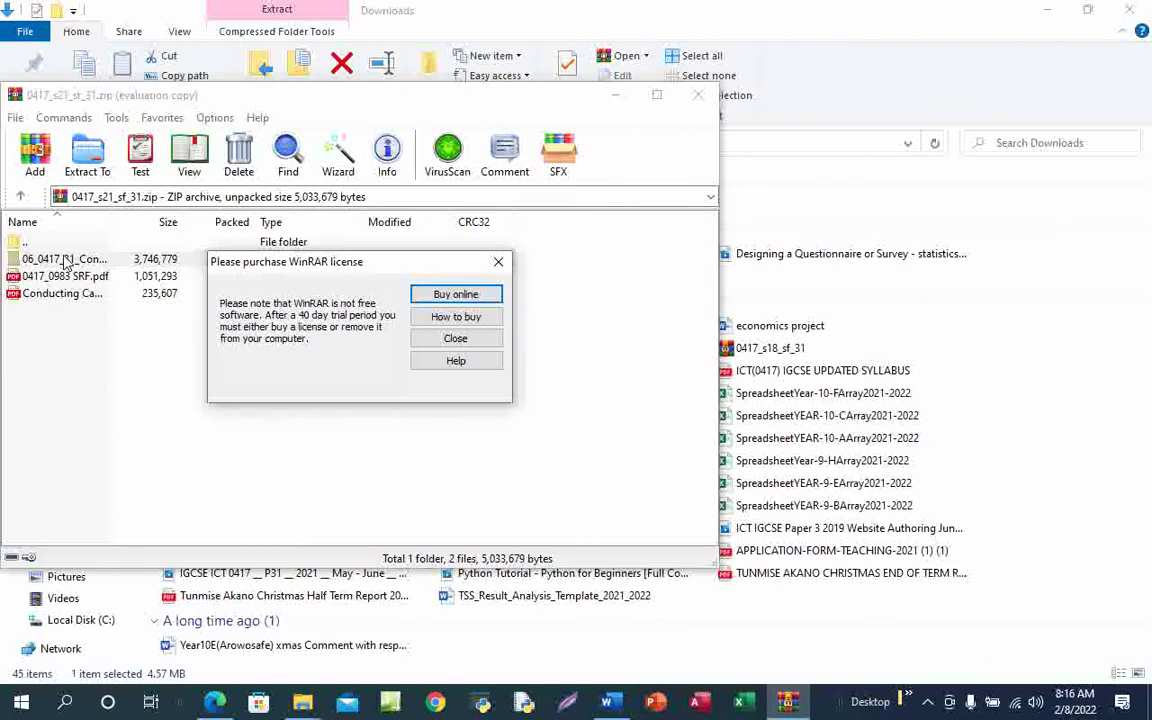
left_click(498, 262)
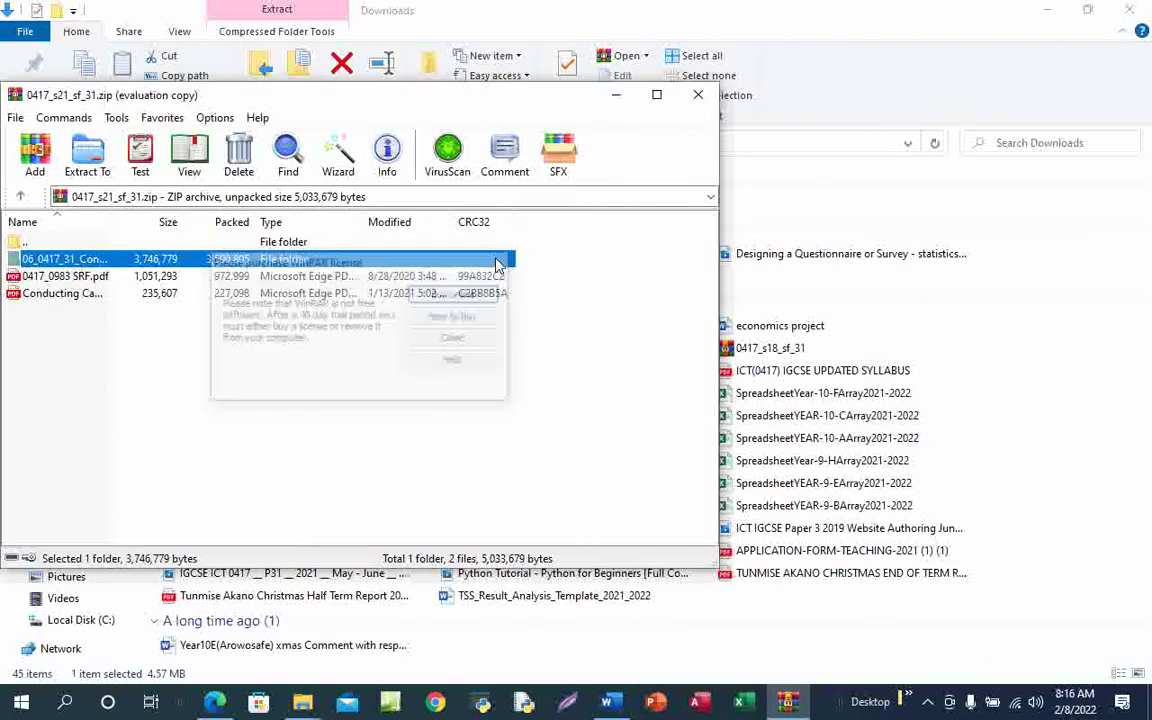
double_click(58, 256)
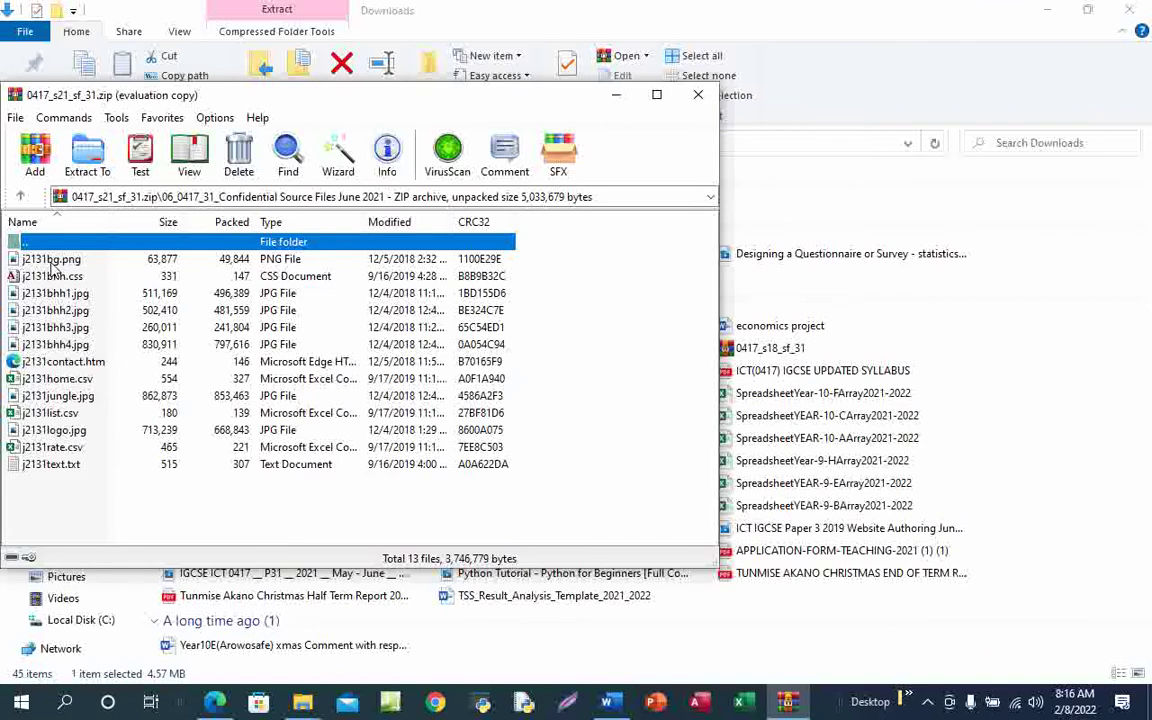
Select all 13 source files from j2131bg.png down, copy them, and minimise both windows
left_click(56, 264)
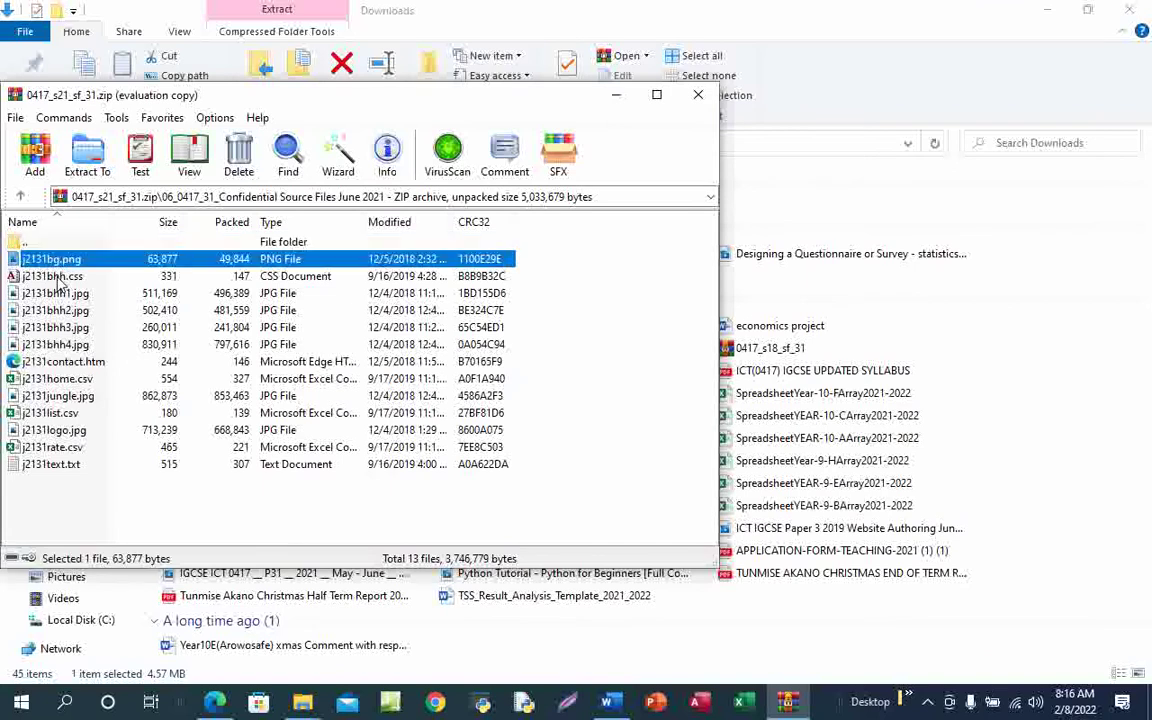
left_click_drag(56, 263, 73, 471)
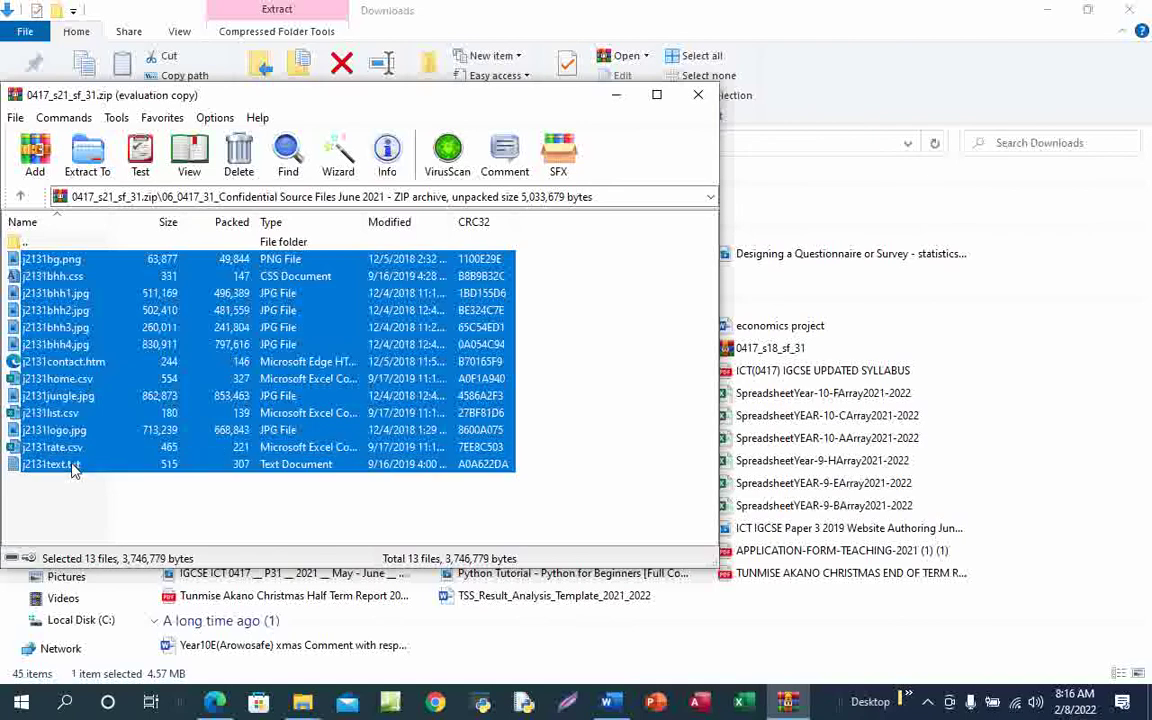
key("ctrl+c")
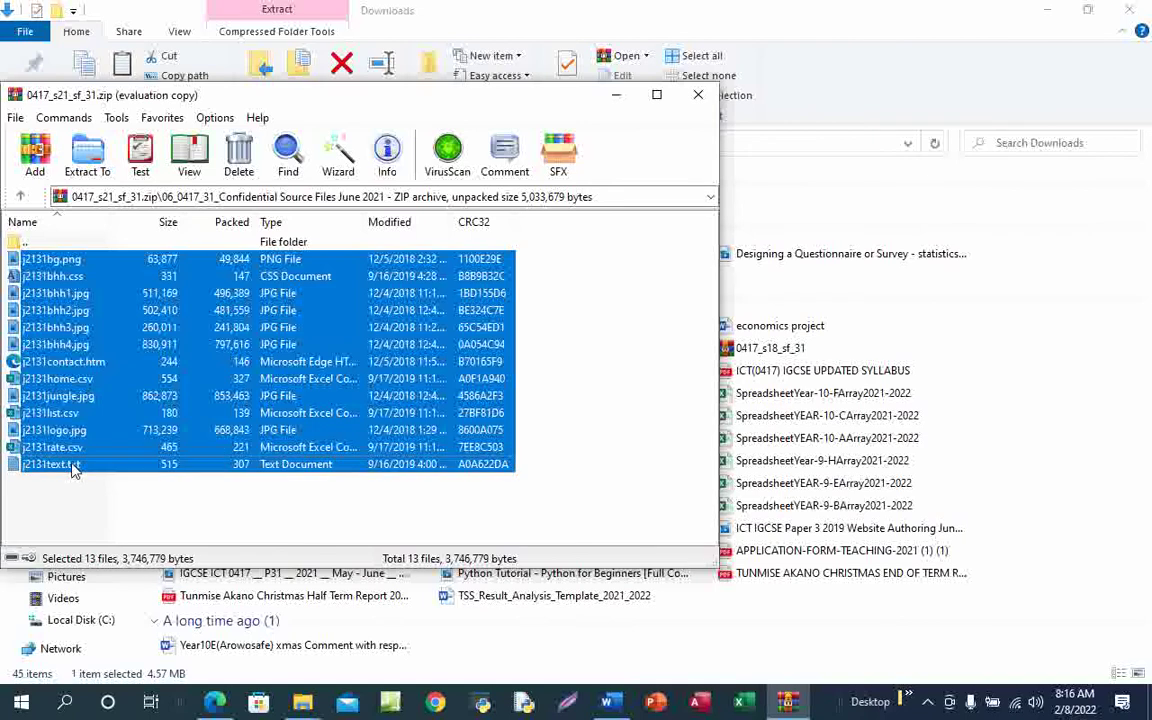
left_click(1048, 14)
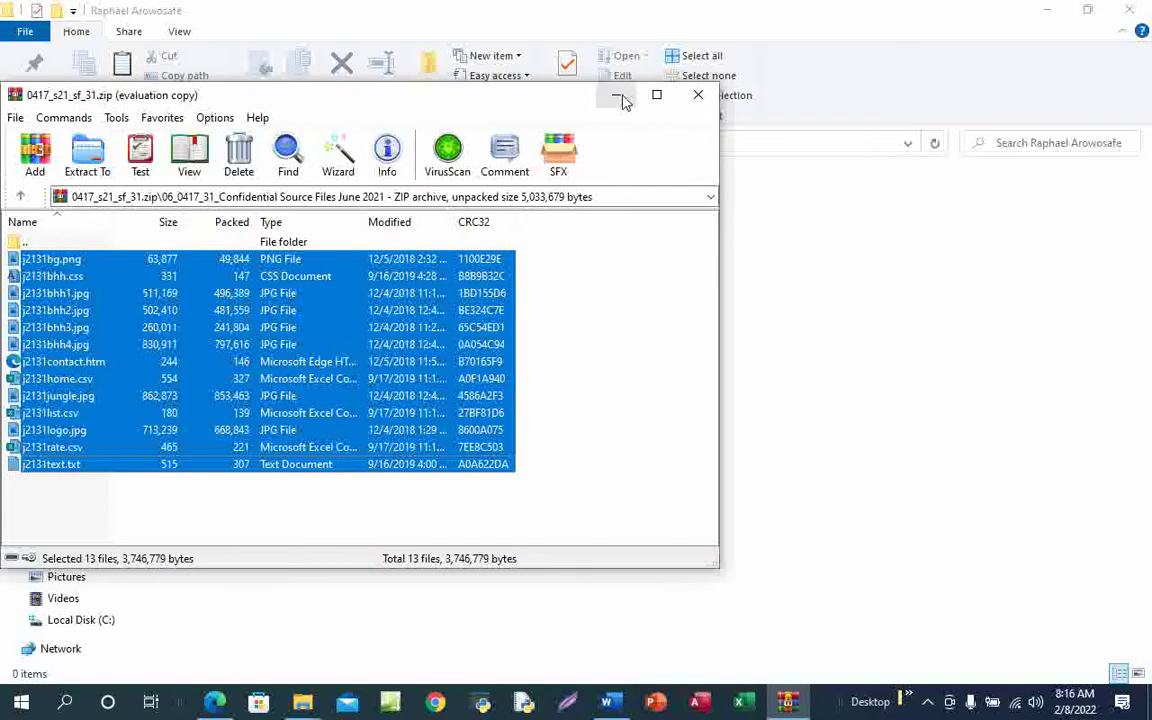
left_click(616, 95)
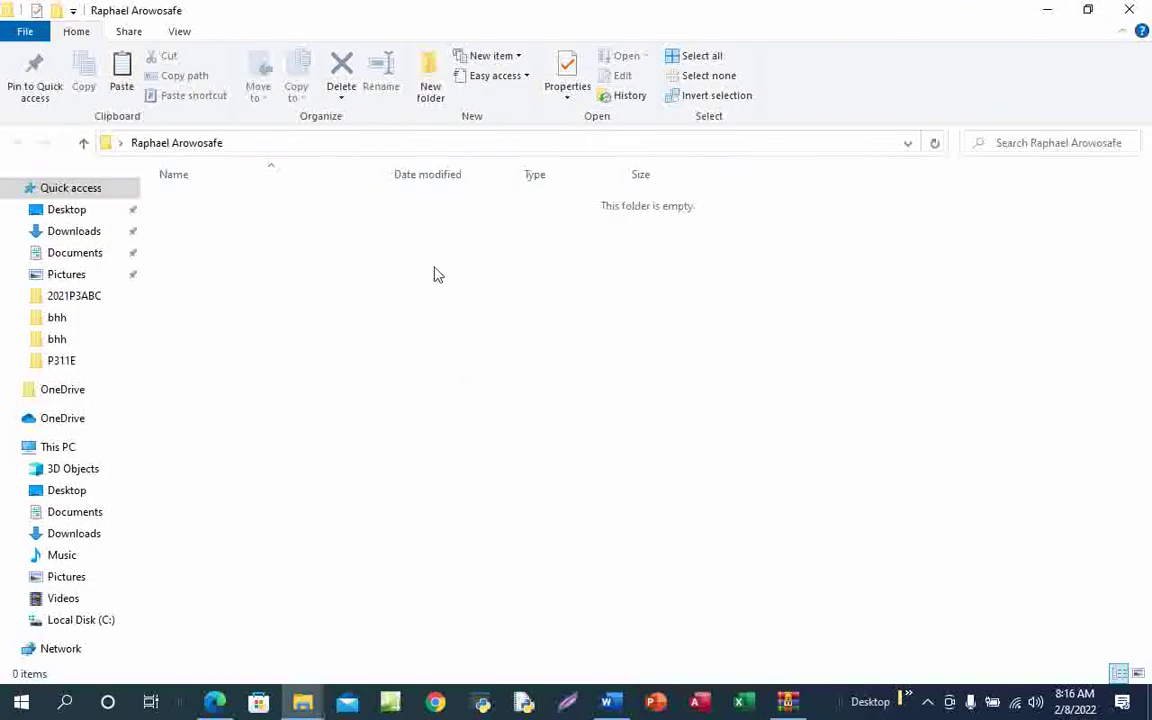
Paste the 13 j2131 source files (3.57 MB) into the candidate's folder and deselect them
right_click(412, 290)
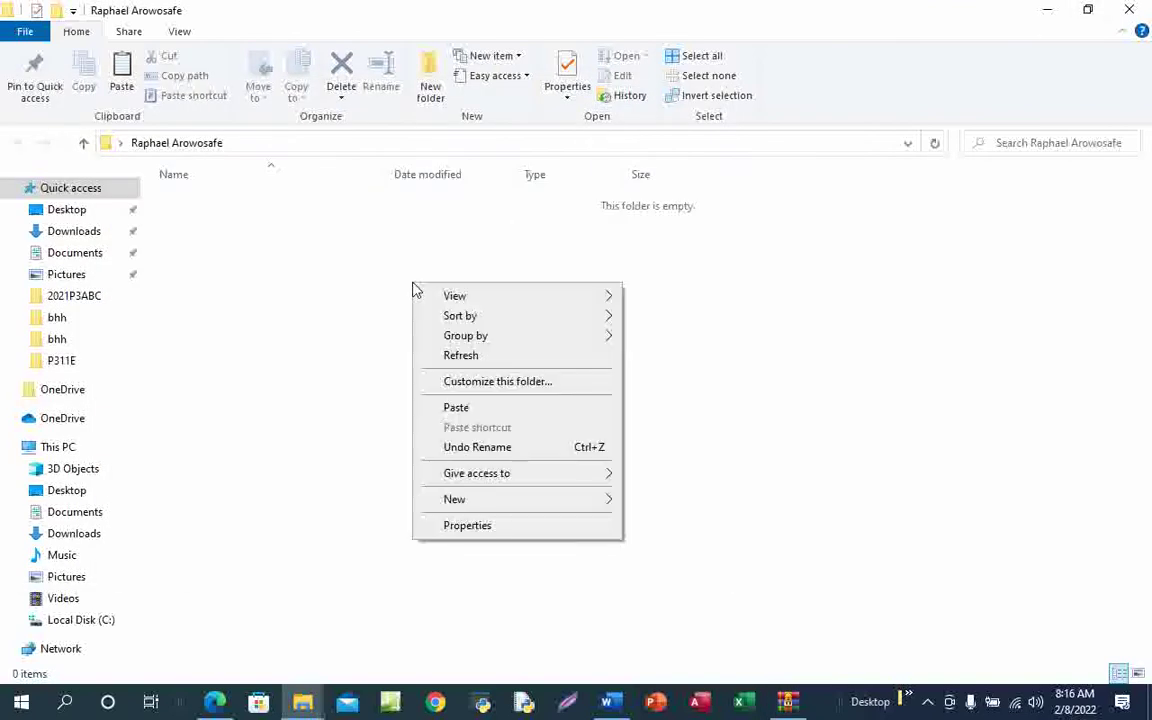
left_click(469, 410)
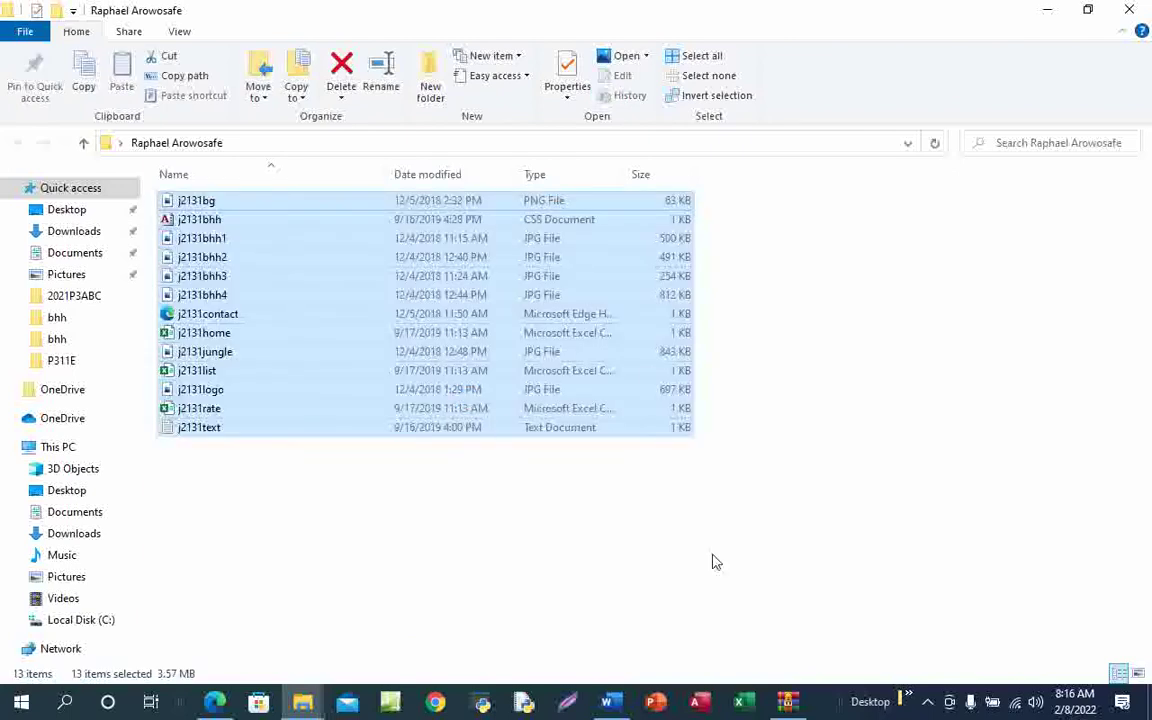
left_click(742, 514)
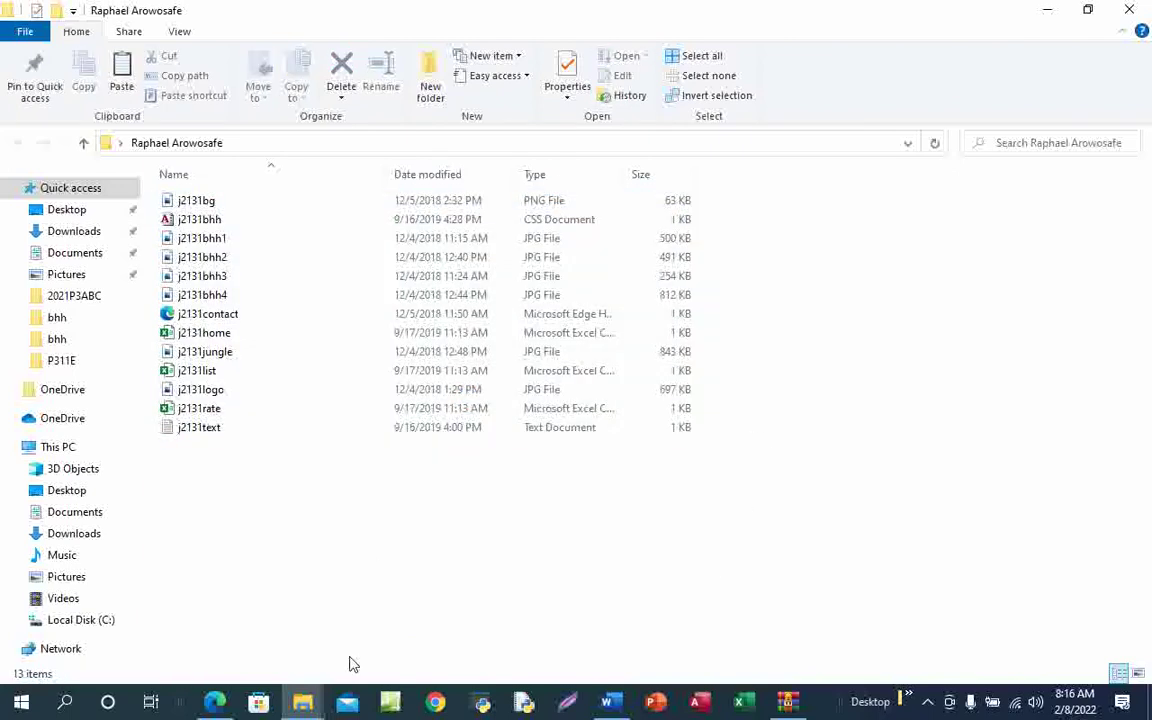
mouse_move(303, 709)
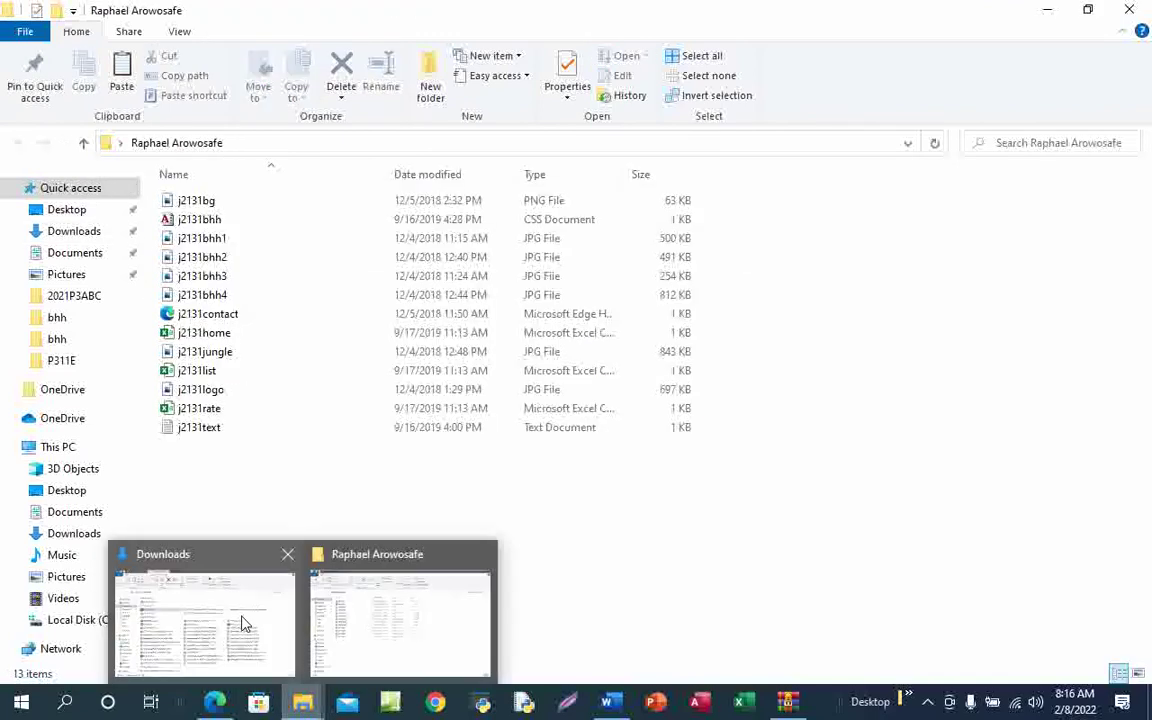
left_click(243, 624)
left_click(1040, 10)
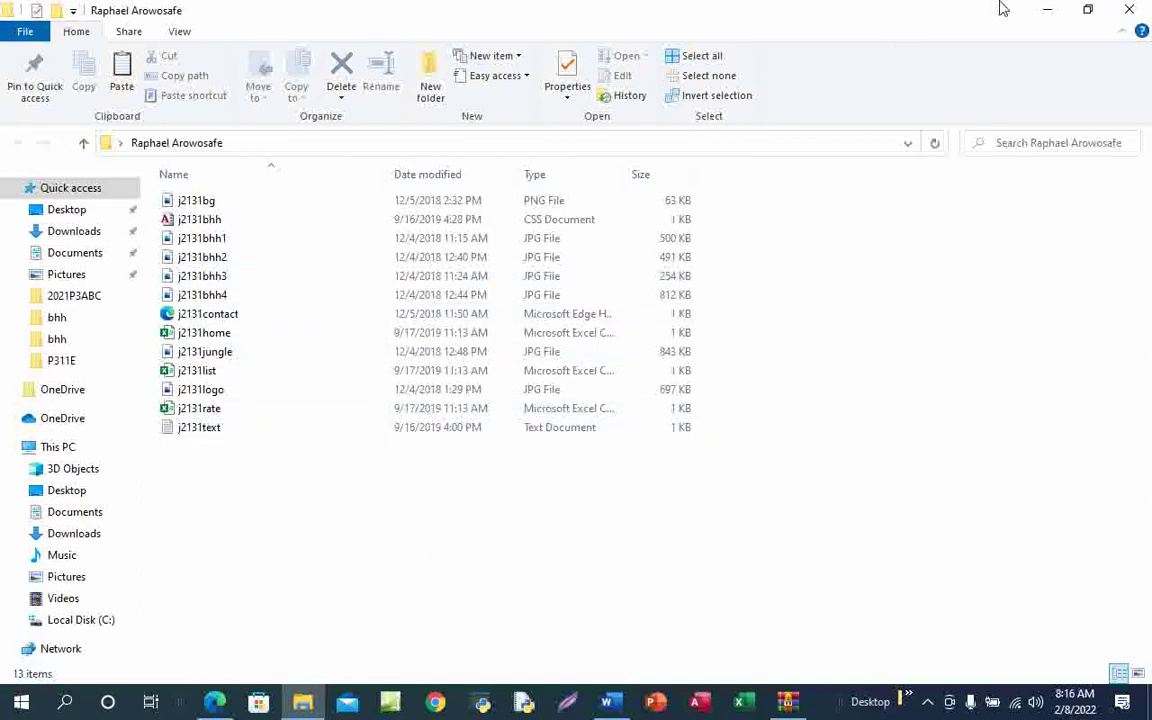
Switch to the Edge exam paper and underline 'Create a new word-processed document' in ink
mouse_move(218, 700)
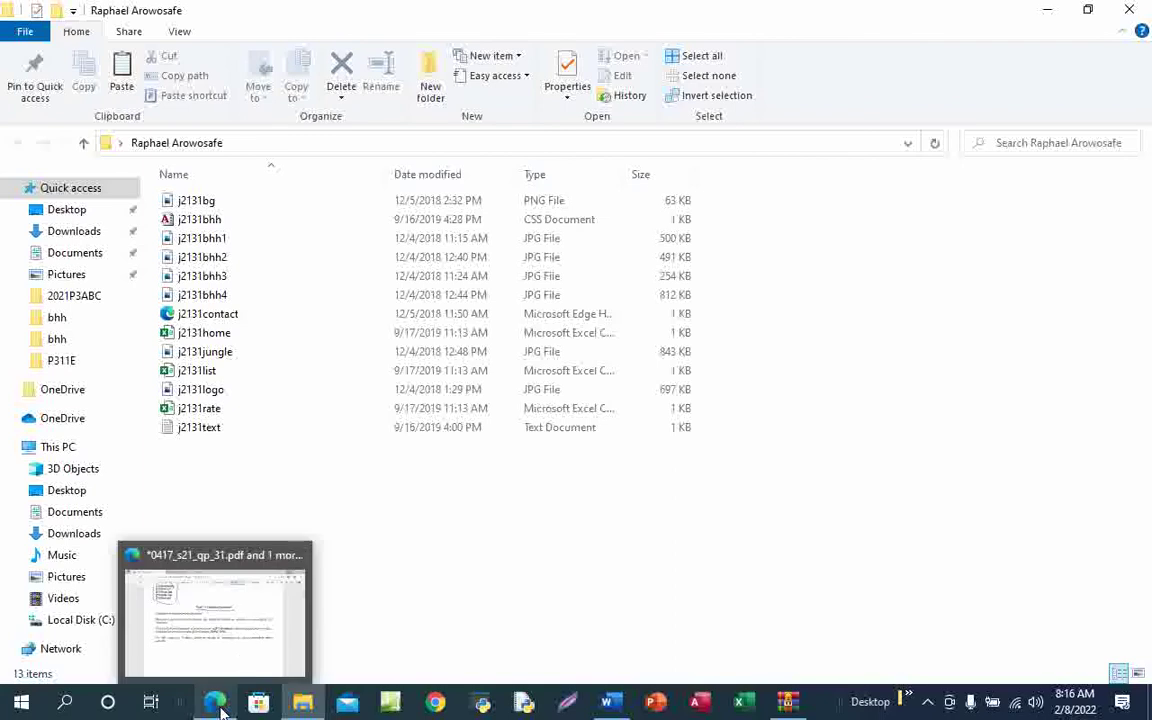
left_click(258, 638)
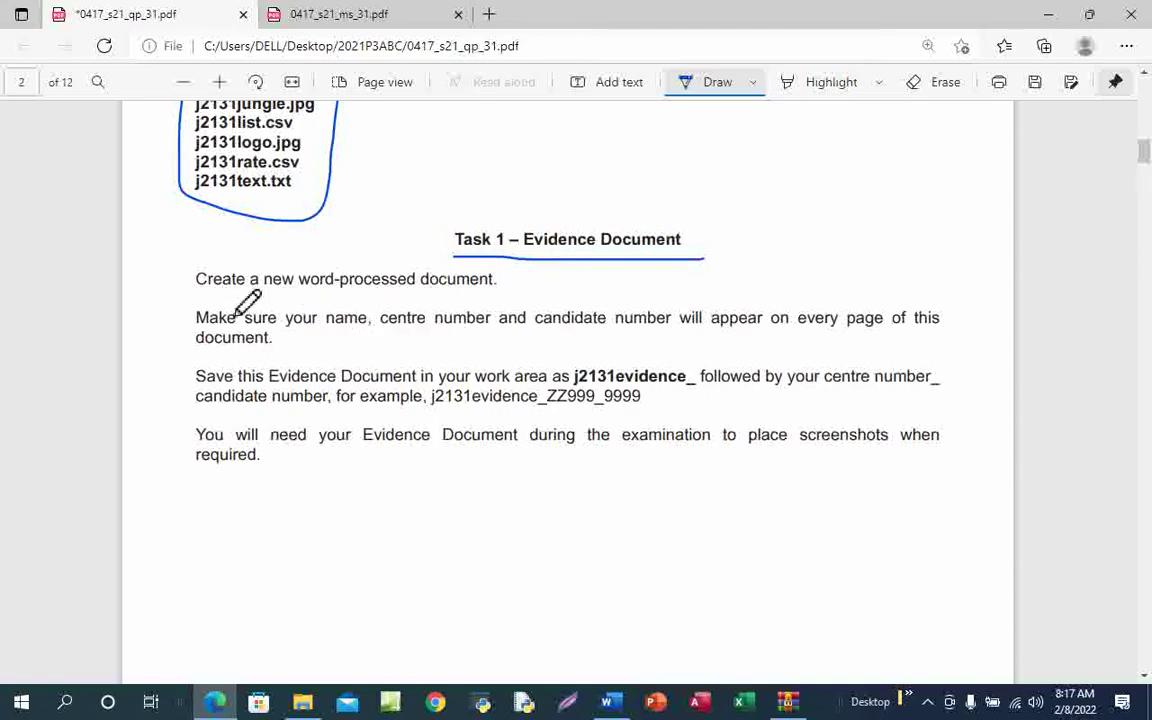
left_click_drag(205, 289, 402, 299)
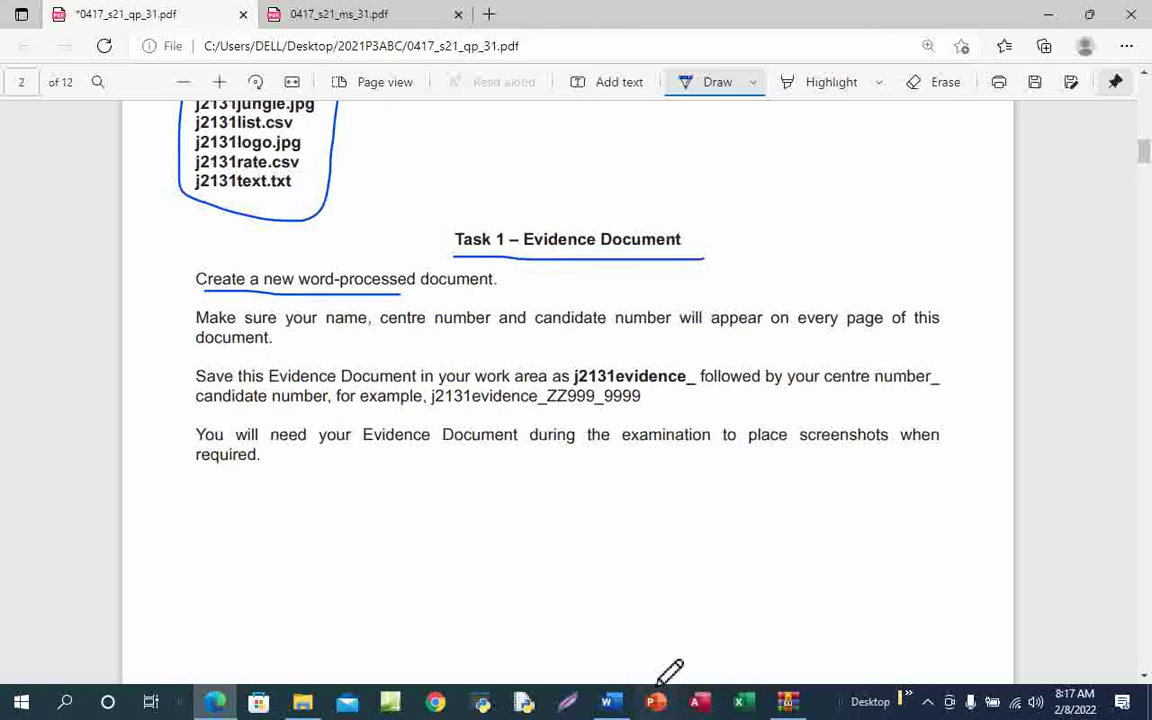
Switch to Word and create a blank Document2 from the File menu
mouse_move(607, 703)
left_click(641, 642)
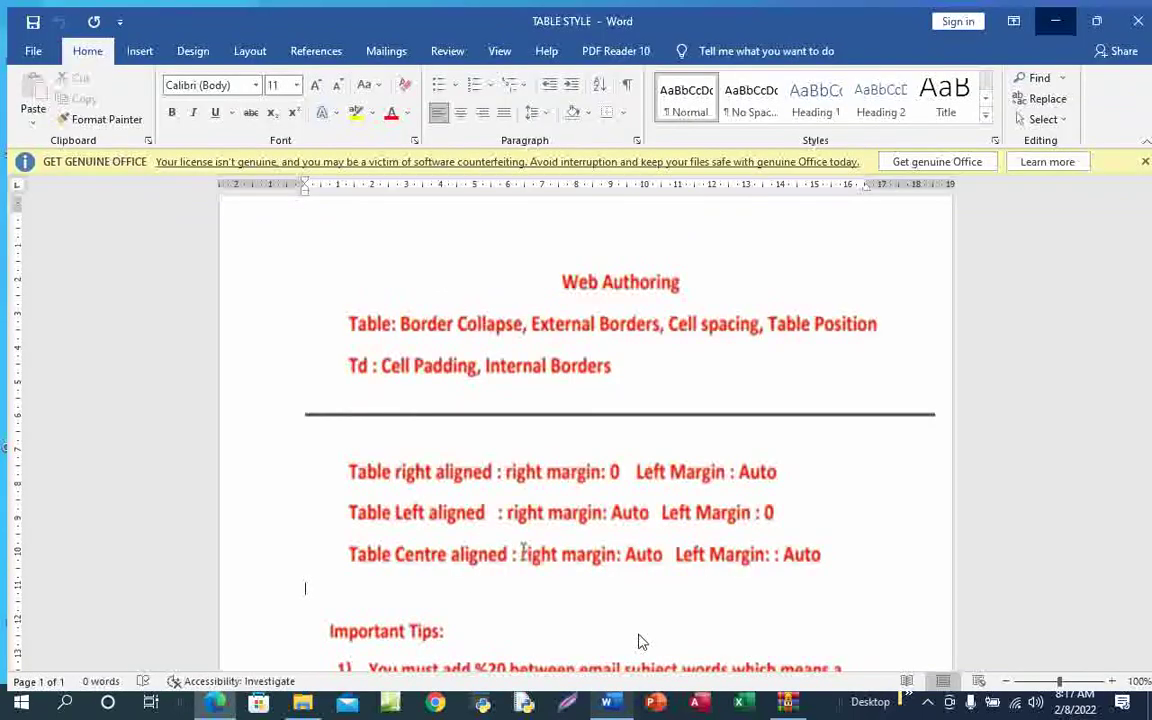
left_click(25, 46)
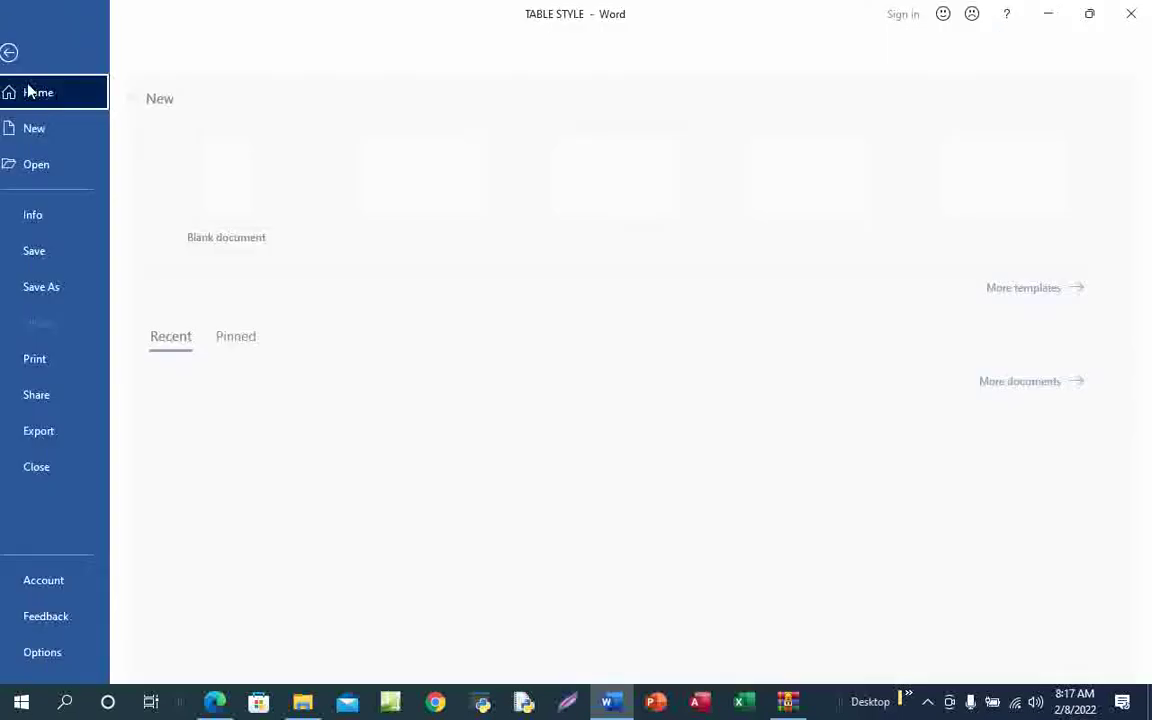
left_click(252, 199)
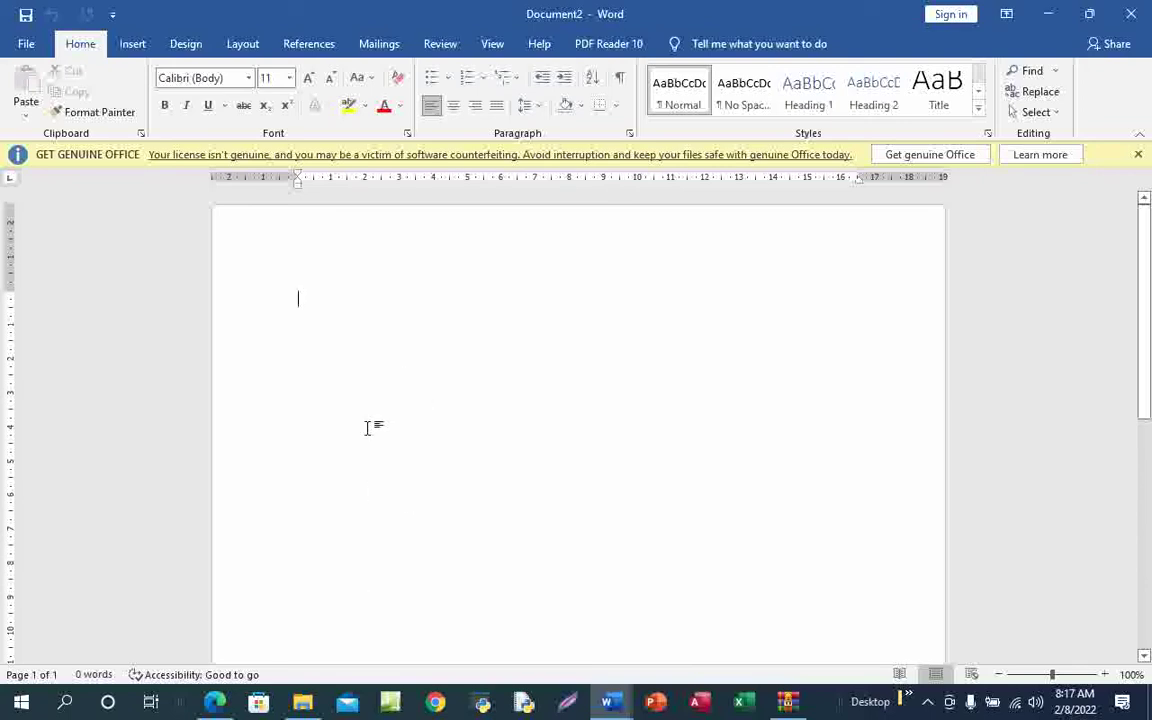
left_click(133, 45)
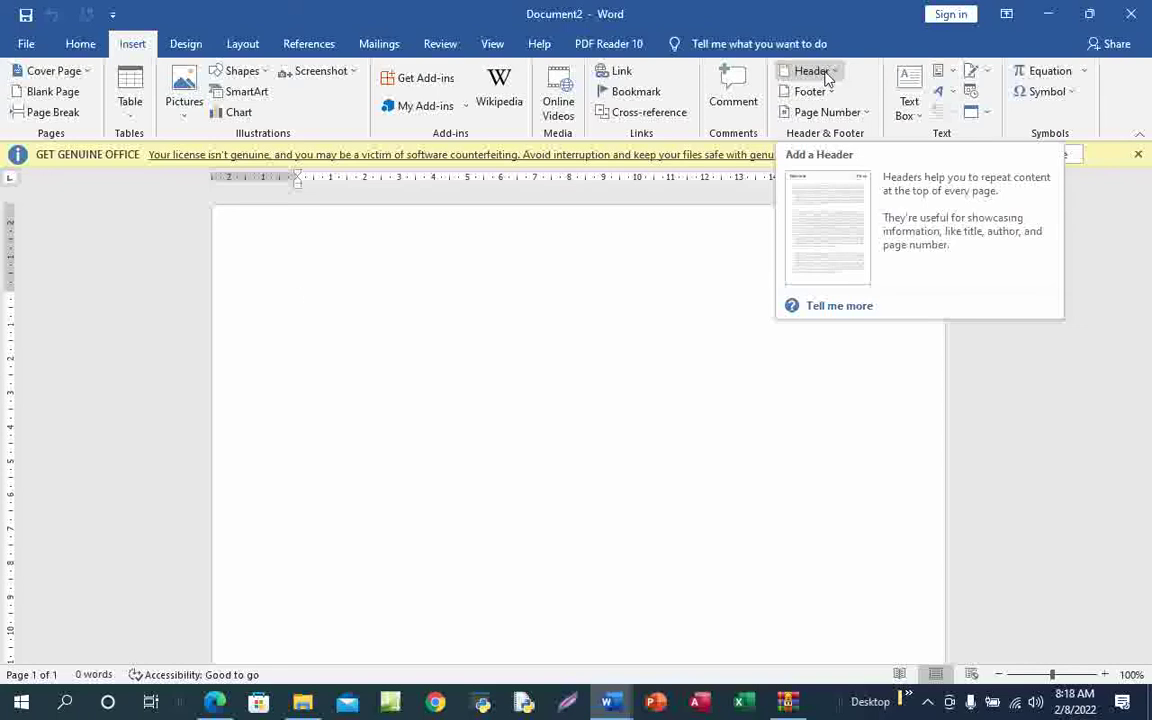
Insert a Blank (Three Columns) header from the Insert tab's header gallery
left_click(823, 71)
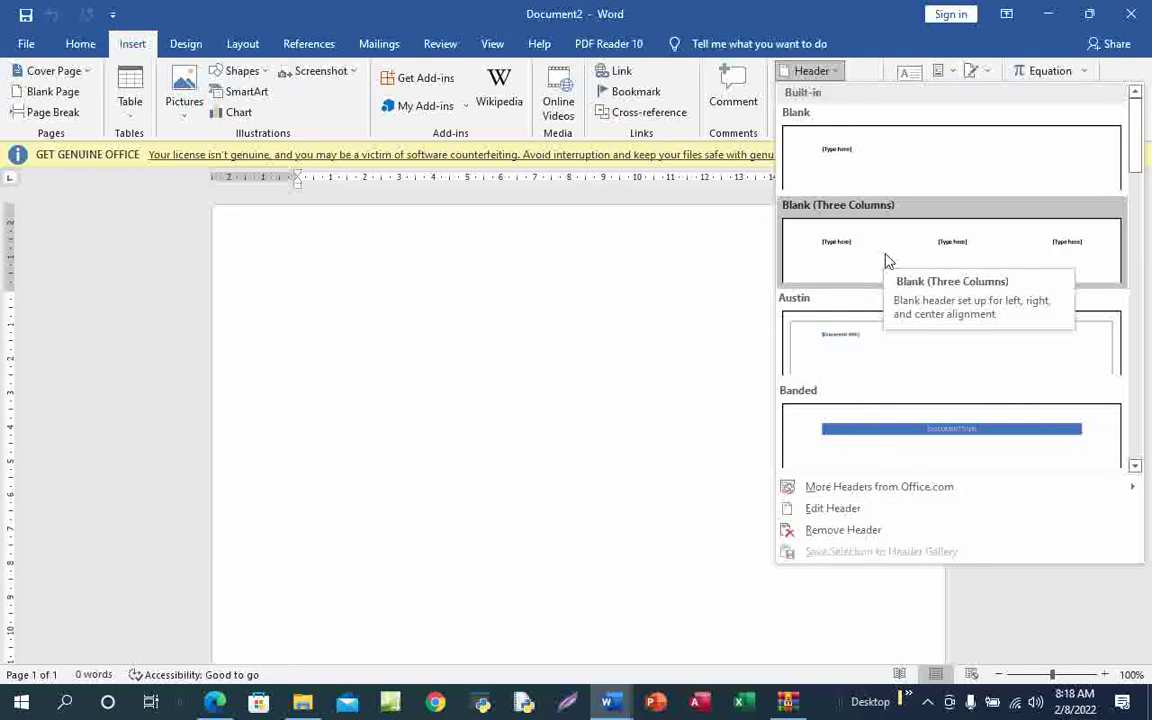
key("Escape")
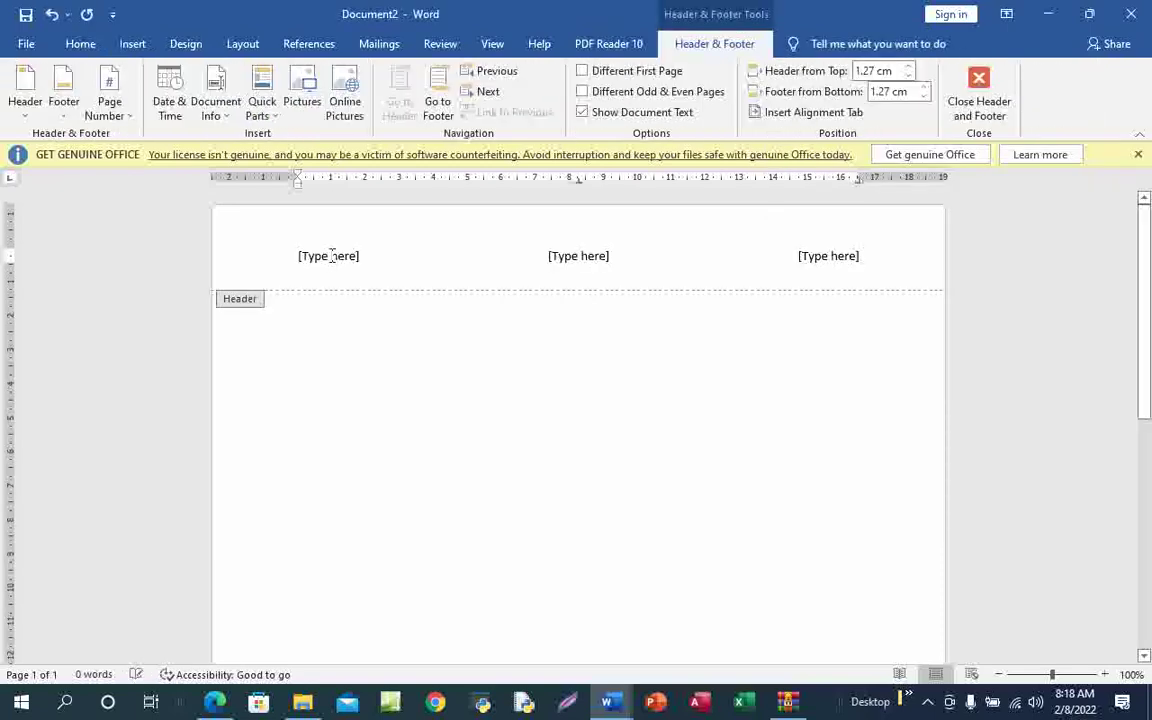
left_click(332, 256)
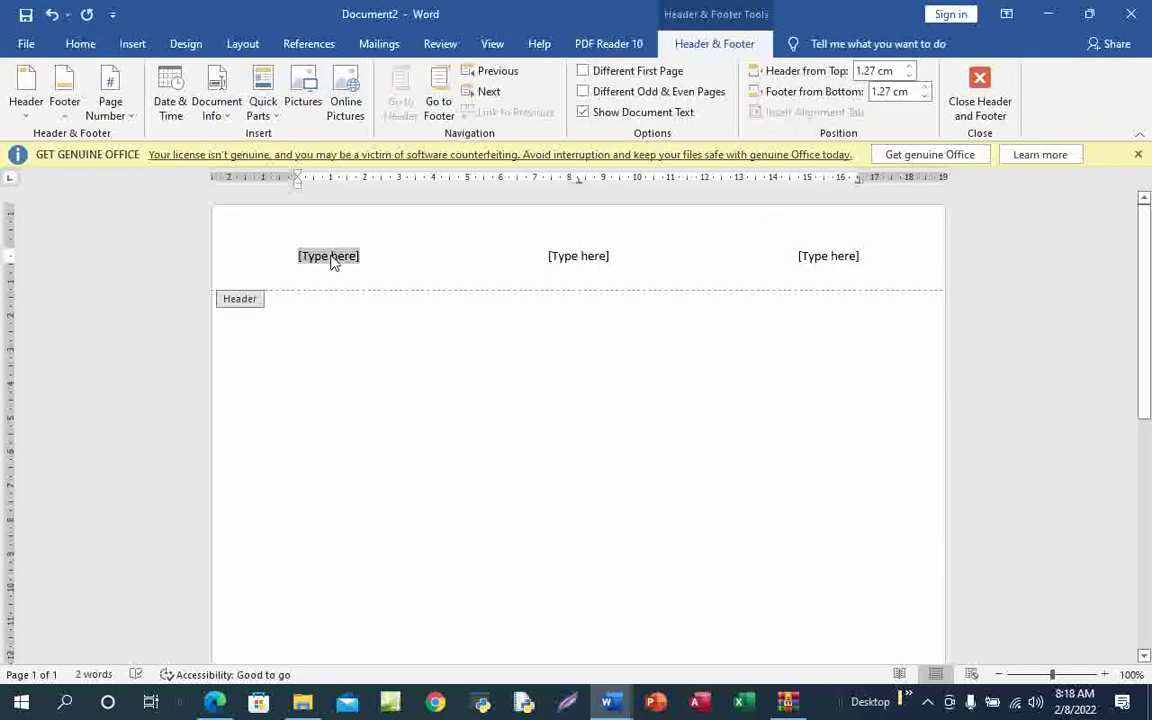
Fill the three header placeholders with the candidate's name, centre number and candidate number
mouse_move(215, 702)
left_click(240, 630)
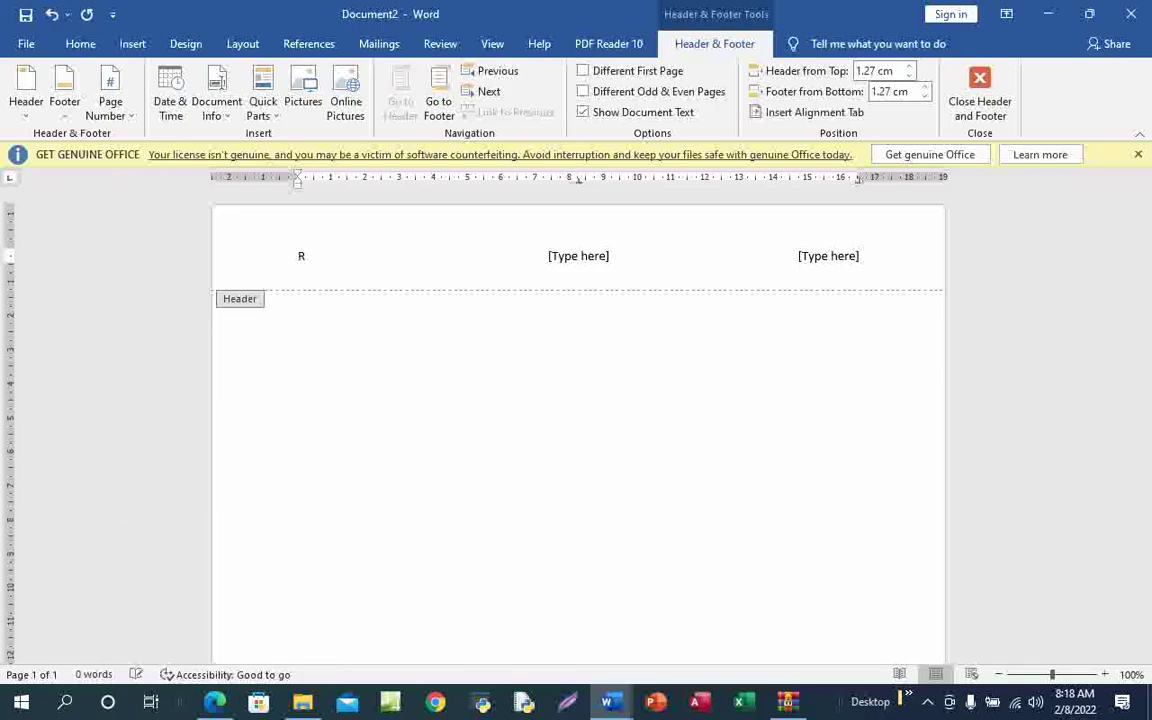
left_click(588, 258)
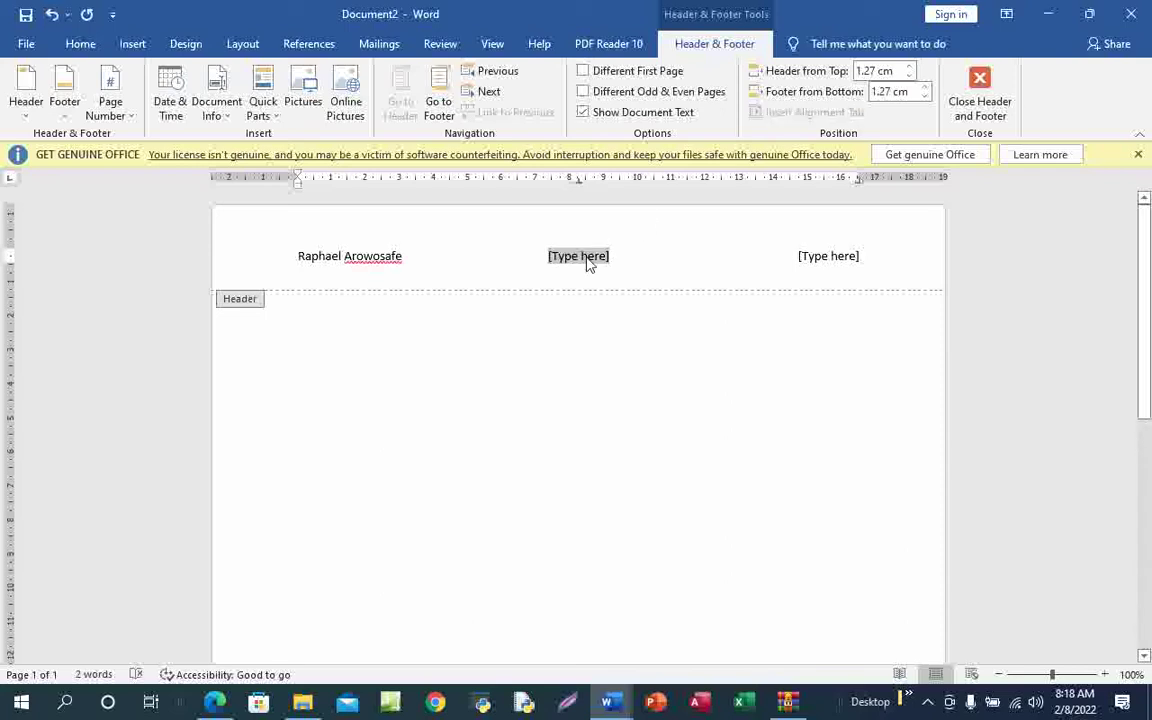
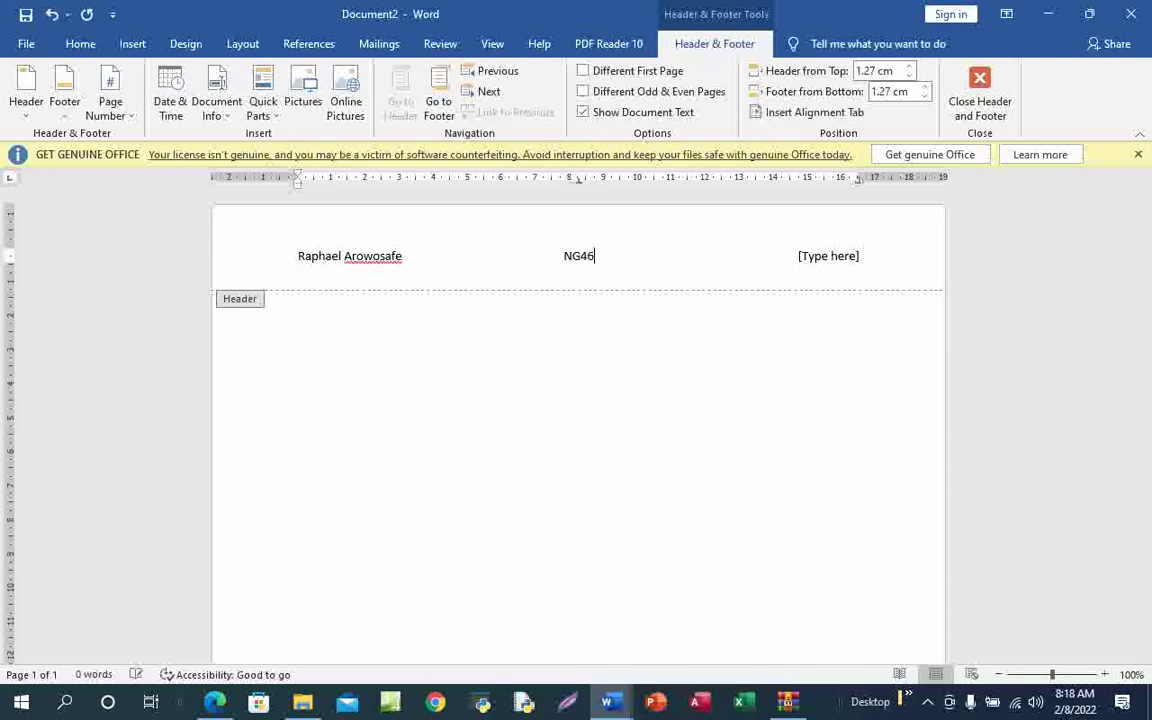
left_click(829, 256)
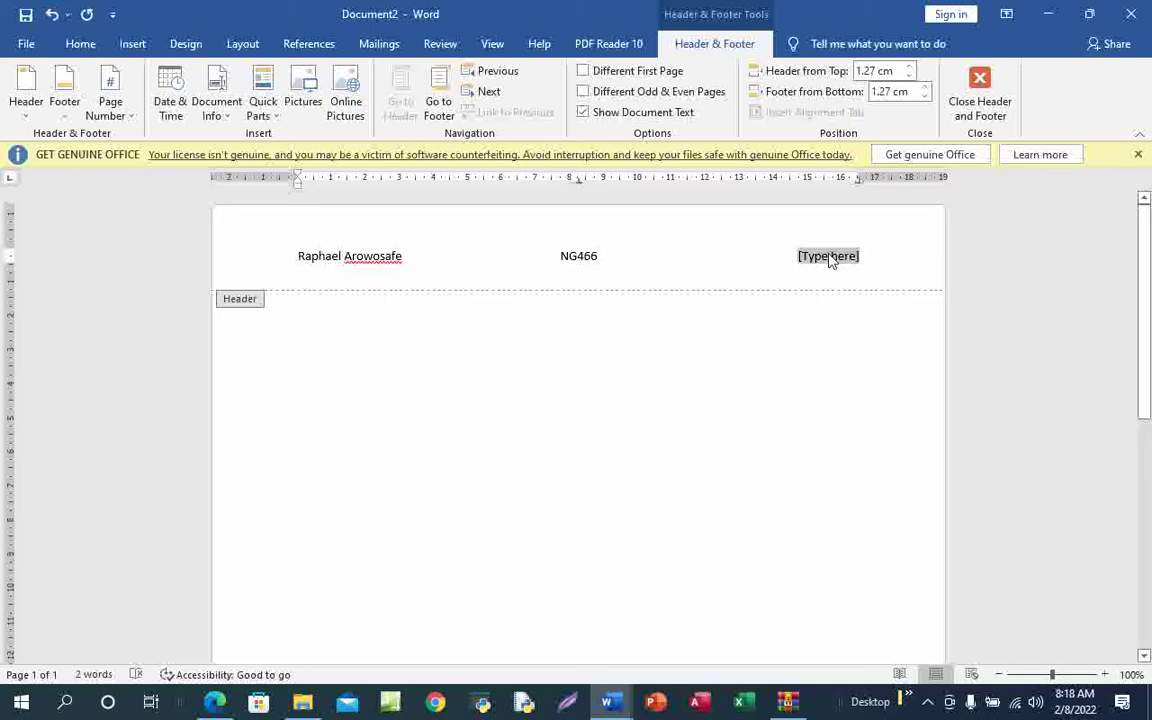
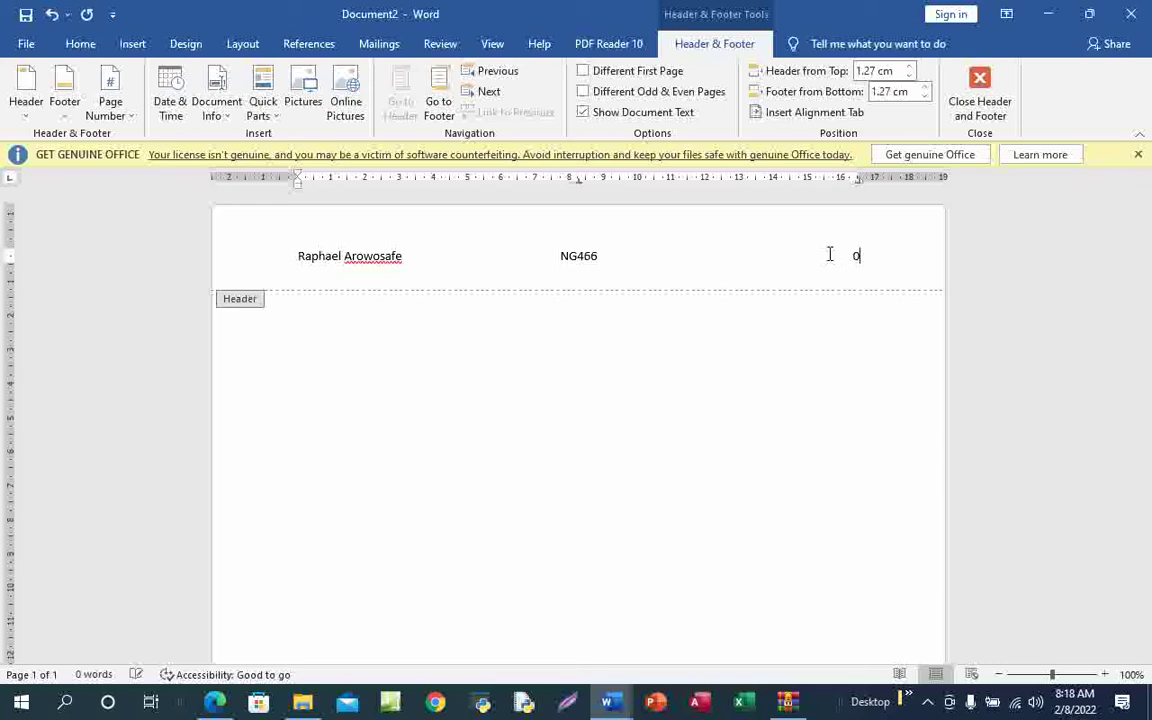
In the body, type the labels Evidence 1 to Evidence 5 on separate lines, fixing typos
left_click(979, 103)
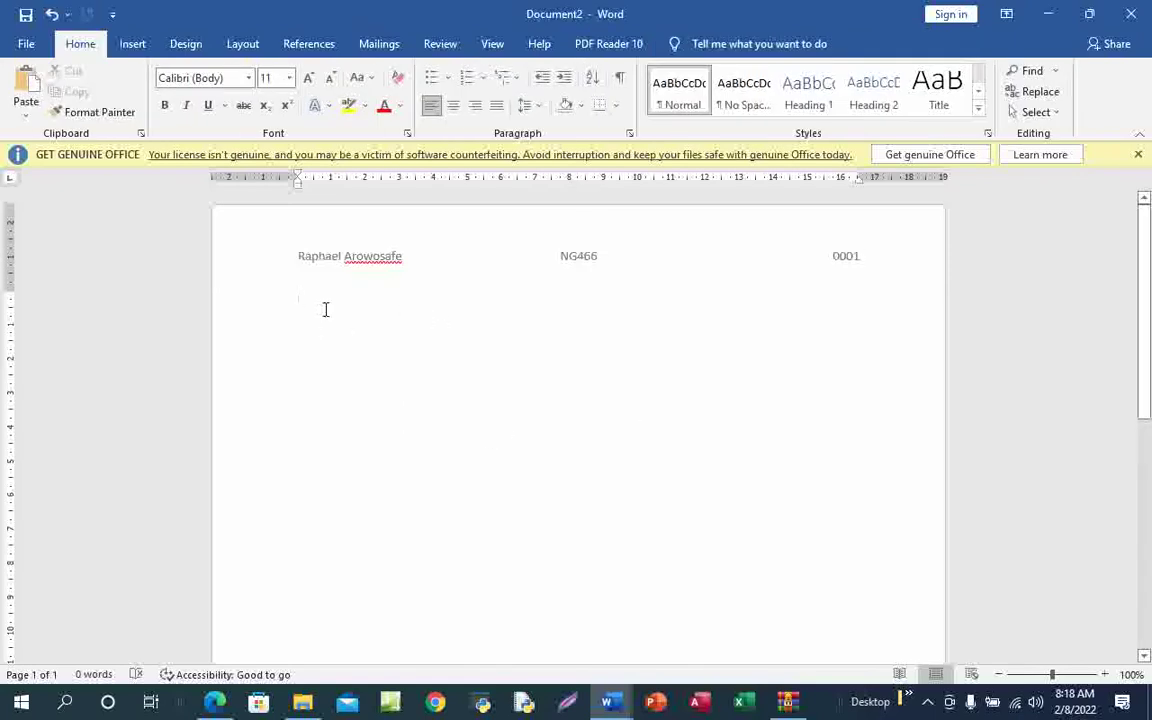
type("Edi")
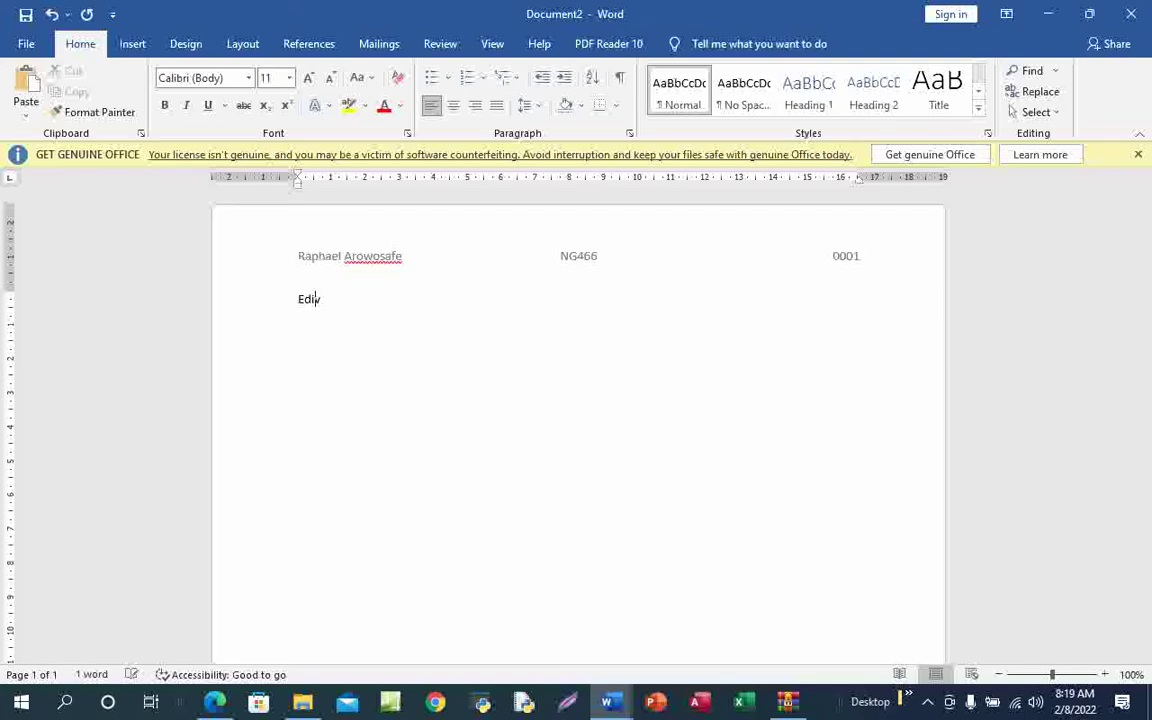
key("BackSpace")
key("BackSpace")
key("BackSpace")
type("vise")
key("BackSpace")
key("BackSpace")
type("dence 1")
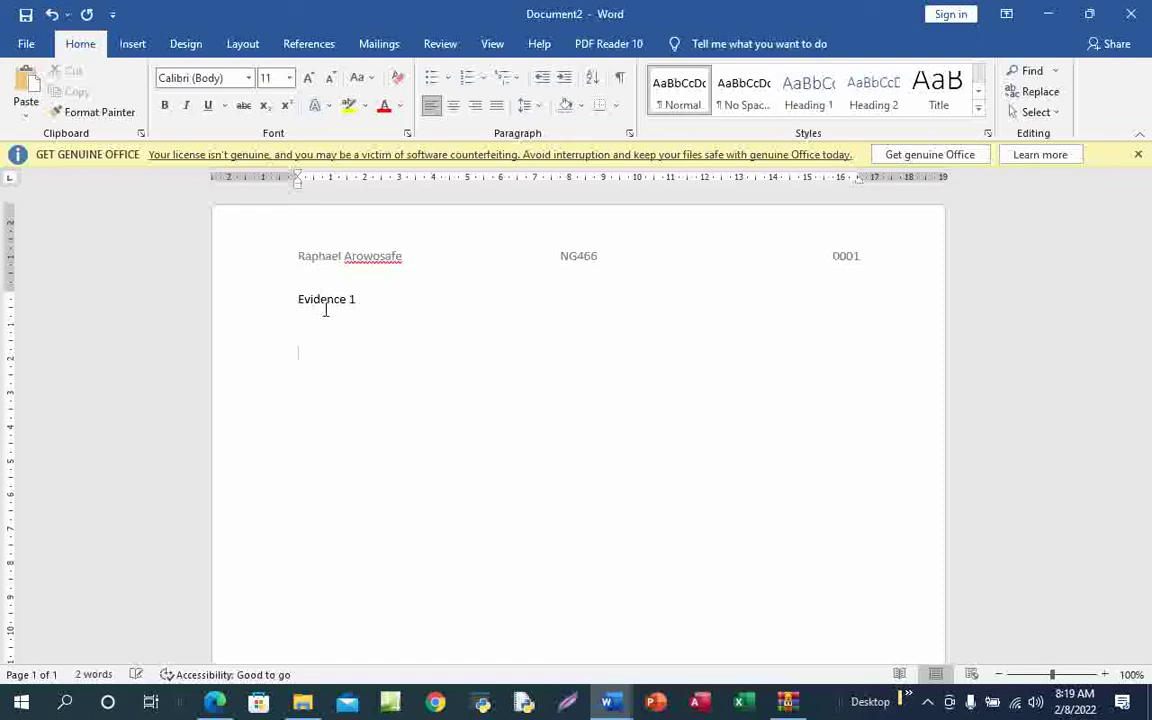
type("Evidence 2")
key("Return")
key("Return")
type("Evide")
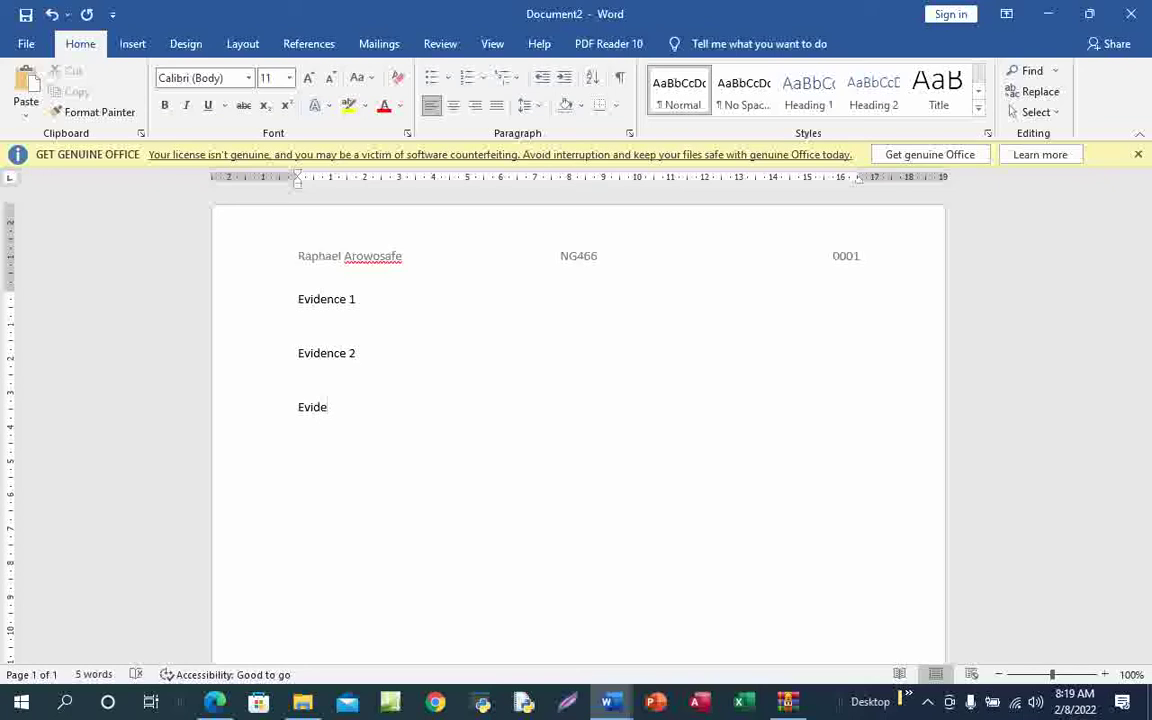
type("nce 2")
key("BackSpace")
type("Evidence")
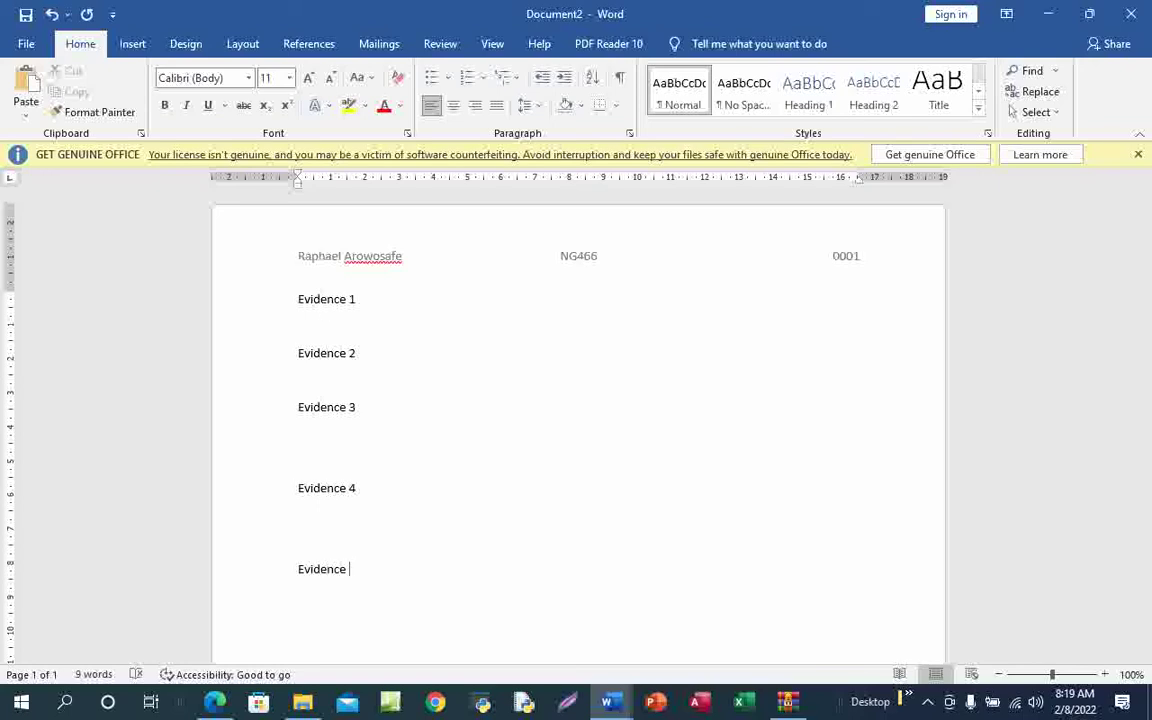
type("5")
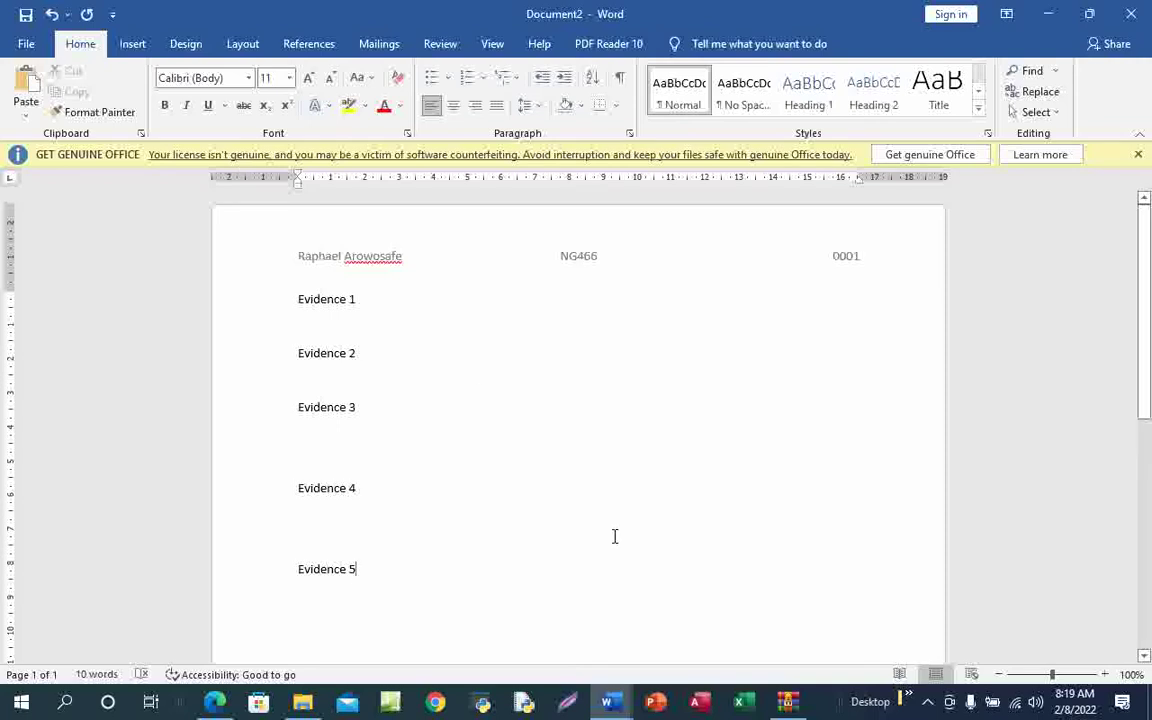
Underline the example file name j2131evidence_ZZ999_9999 in ink on the exam PDF
mouse_move(215, 702)
left_click(247, 590)
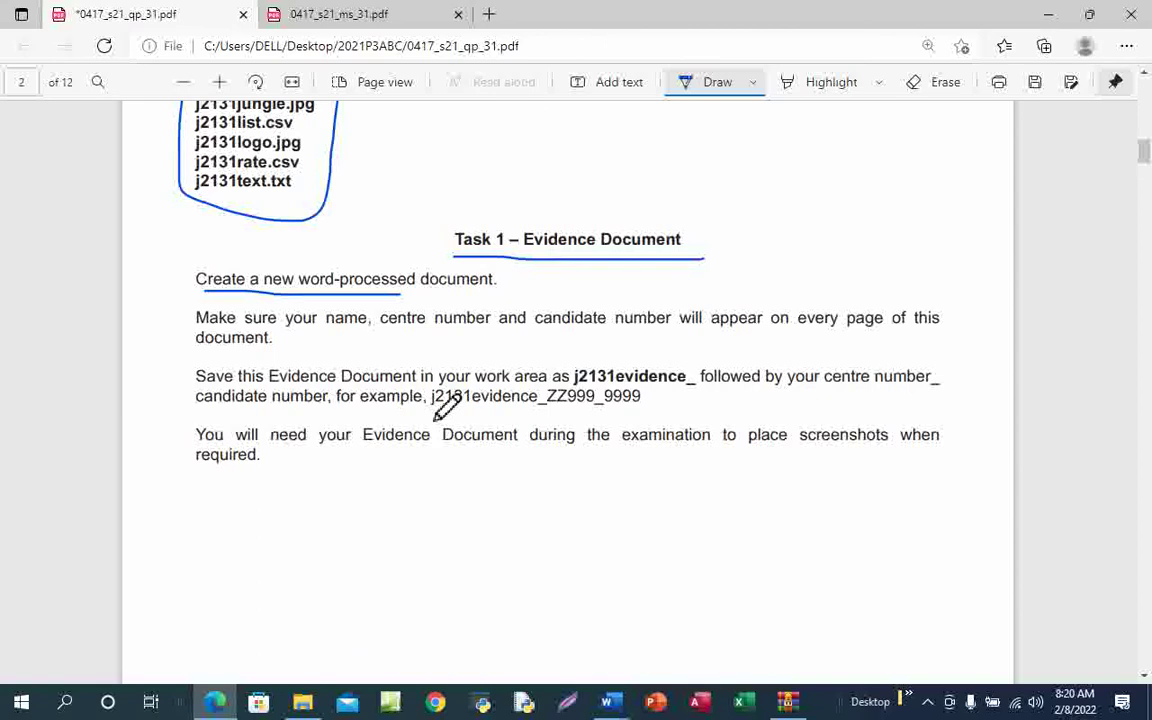
left_click_drag(433, 408, 661, 418)
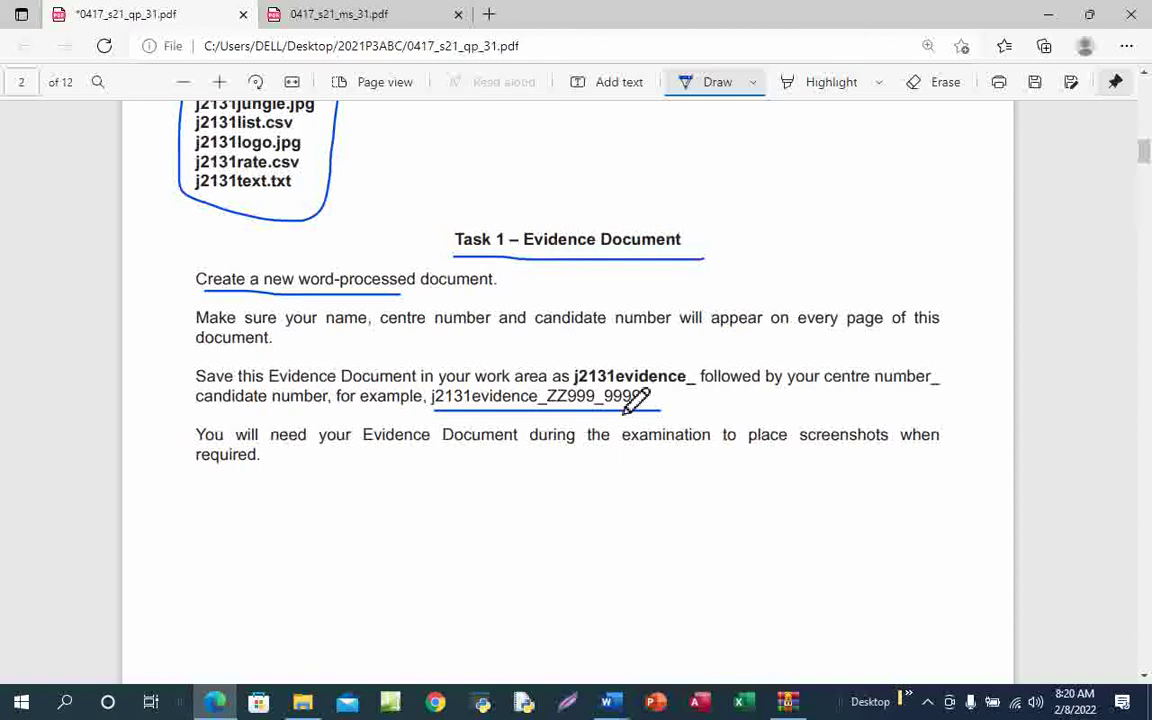
left_click(707, 95)
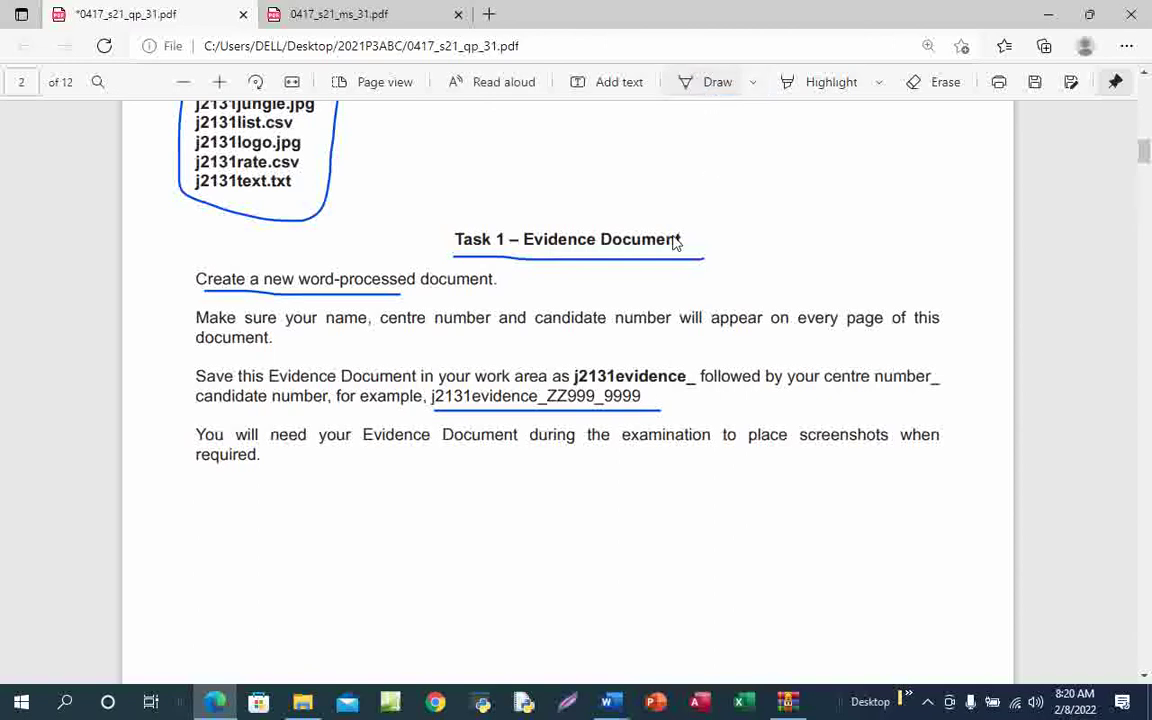
Copy the j2131evidence_ file-name prefix and switch back to the Document2 evidence document
left_click_drag(572, 377, 689, 378)
left_click(688, 378)
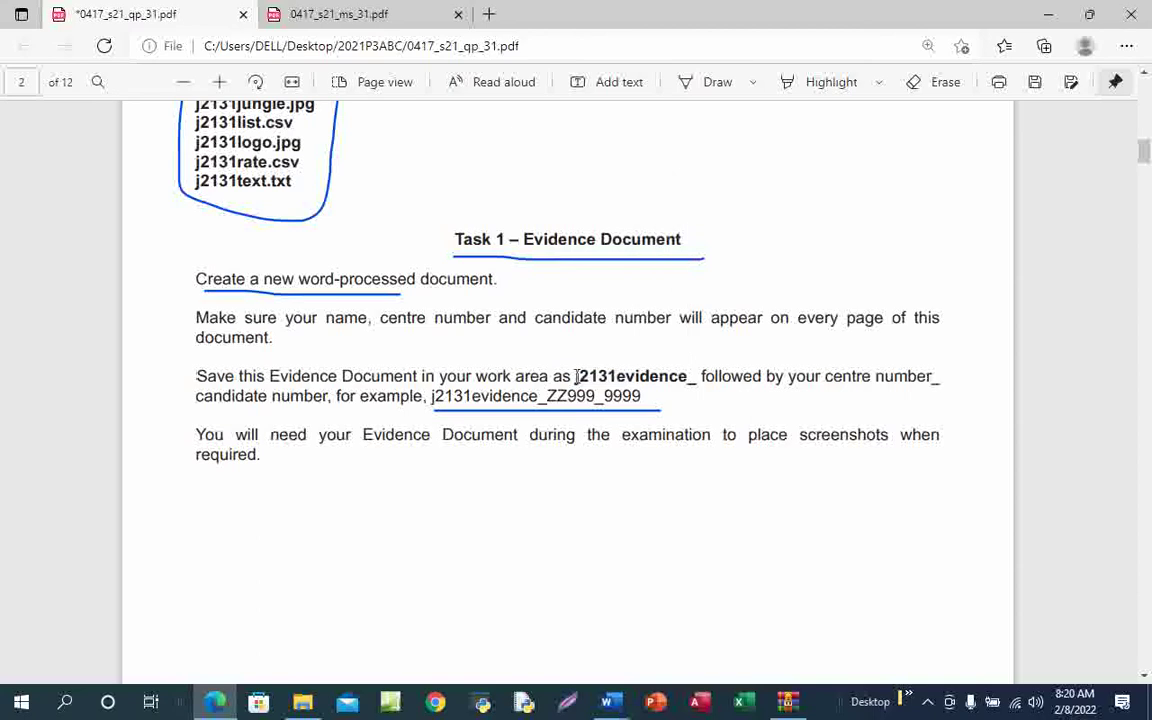
left_click_drag(576, 377, 690, 377)
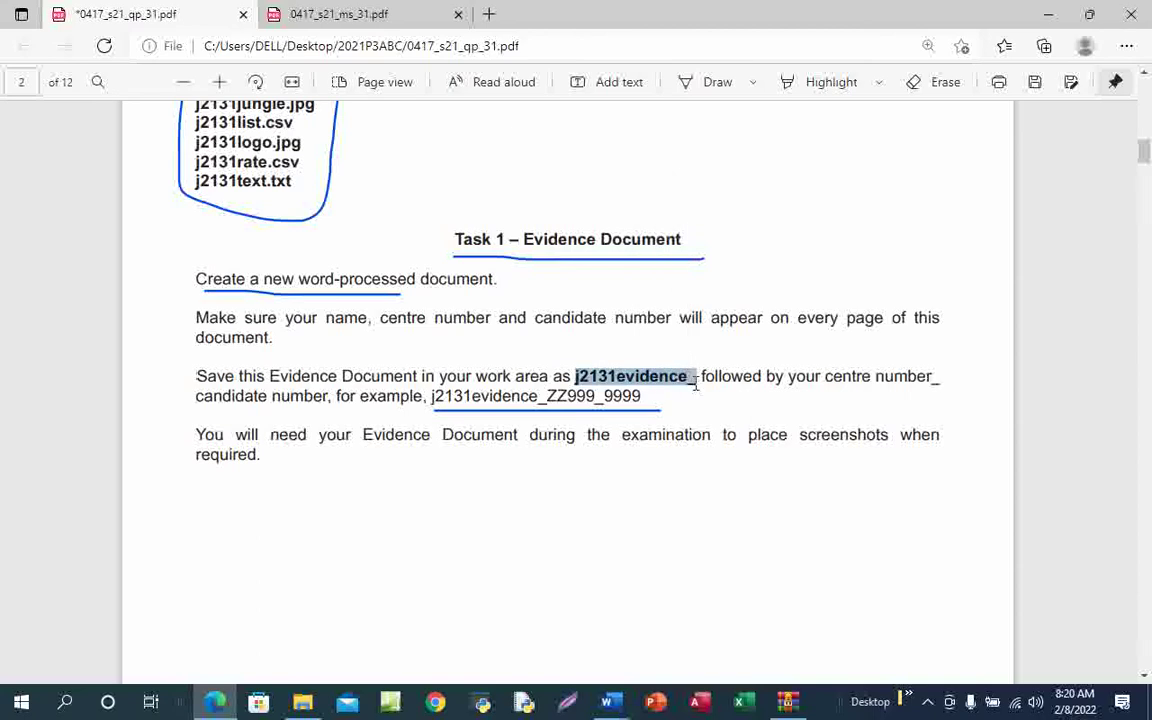
key("ctrl+c")
mouse_move(607, 702)
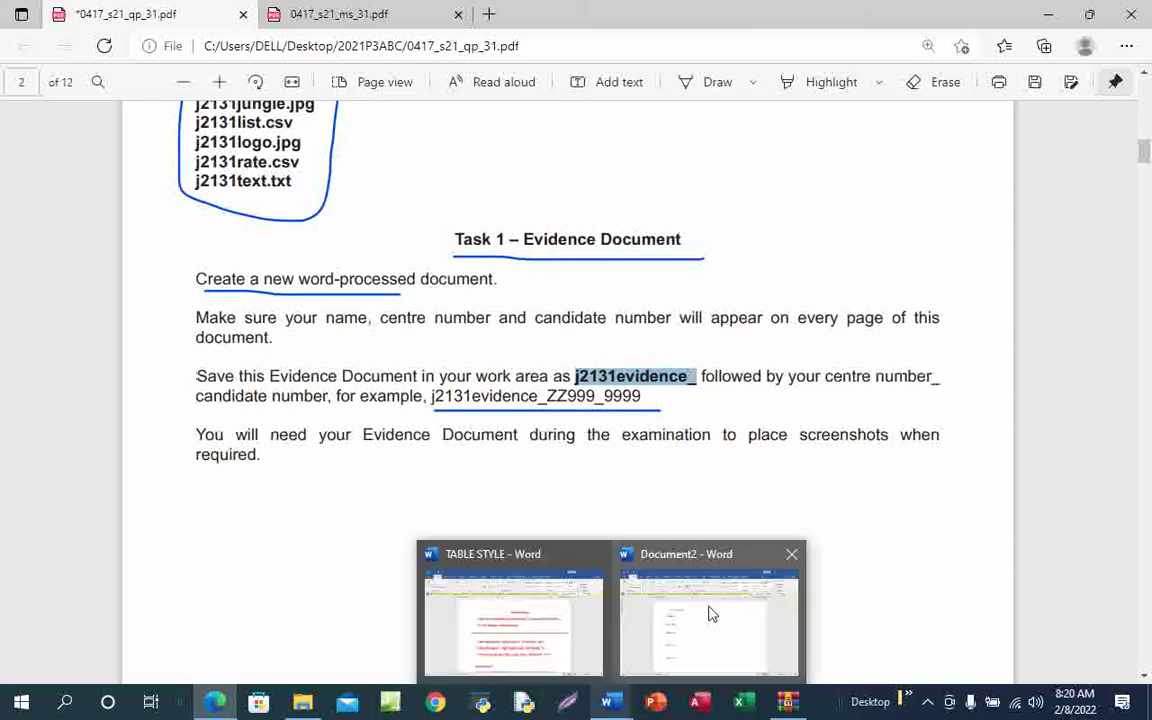
left_click(709, 614)
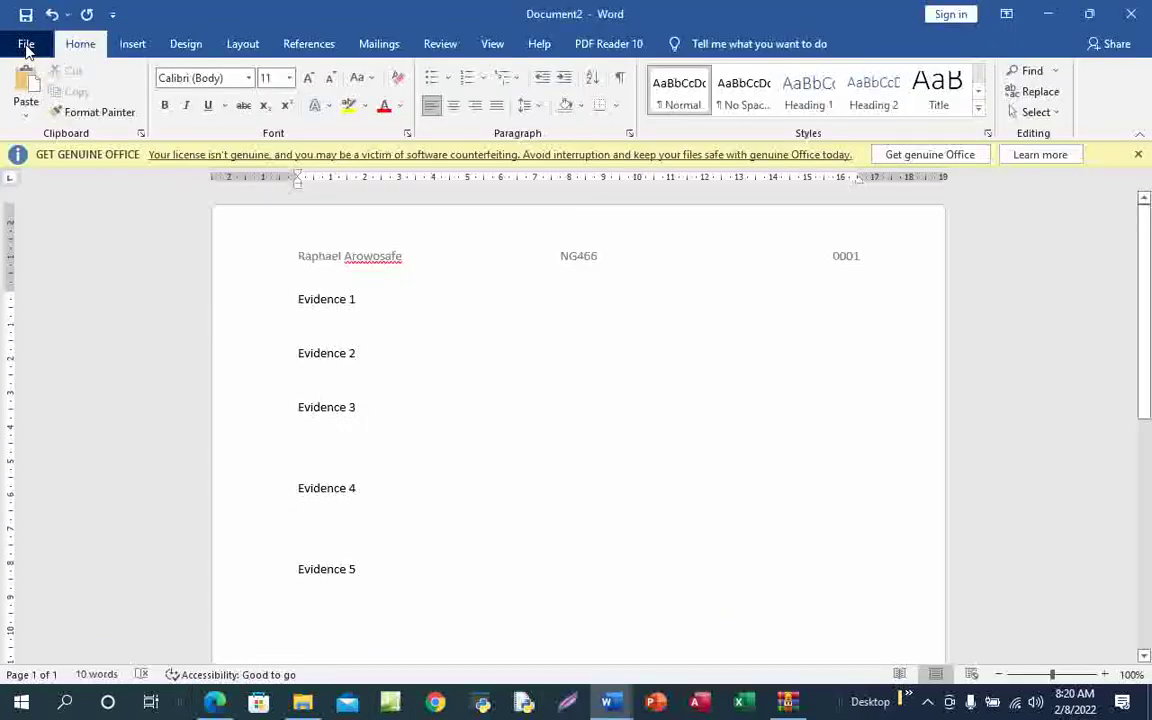
Open the full Save As dialog from File > Save As > Browse, pointed at the Desktop
left_click(26, 45)
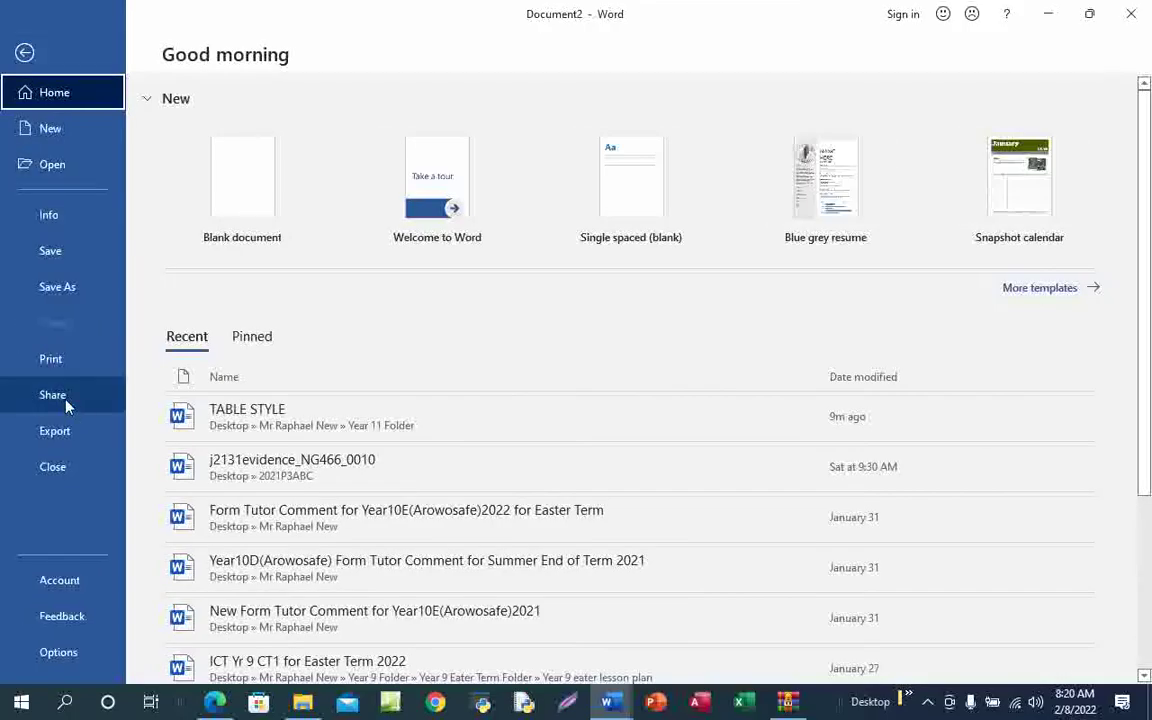
left_click(64, 290)
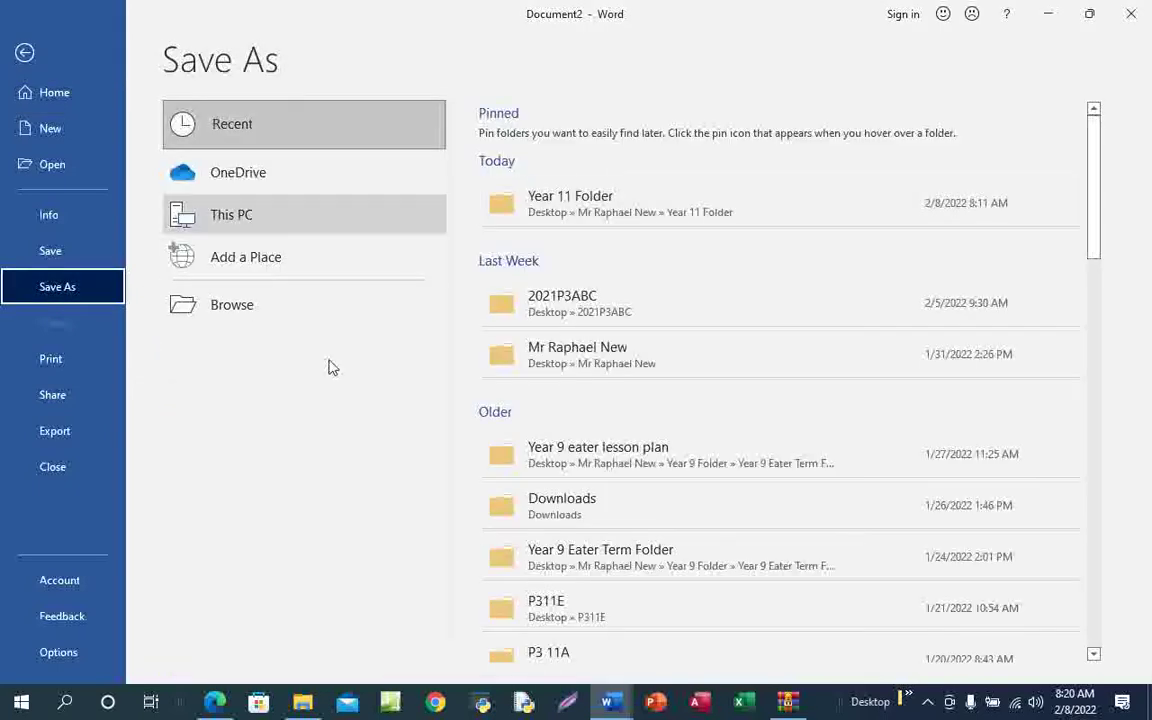
left_click(286, 316)
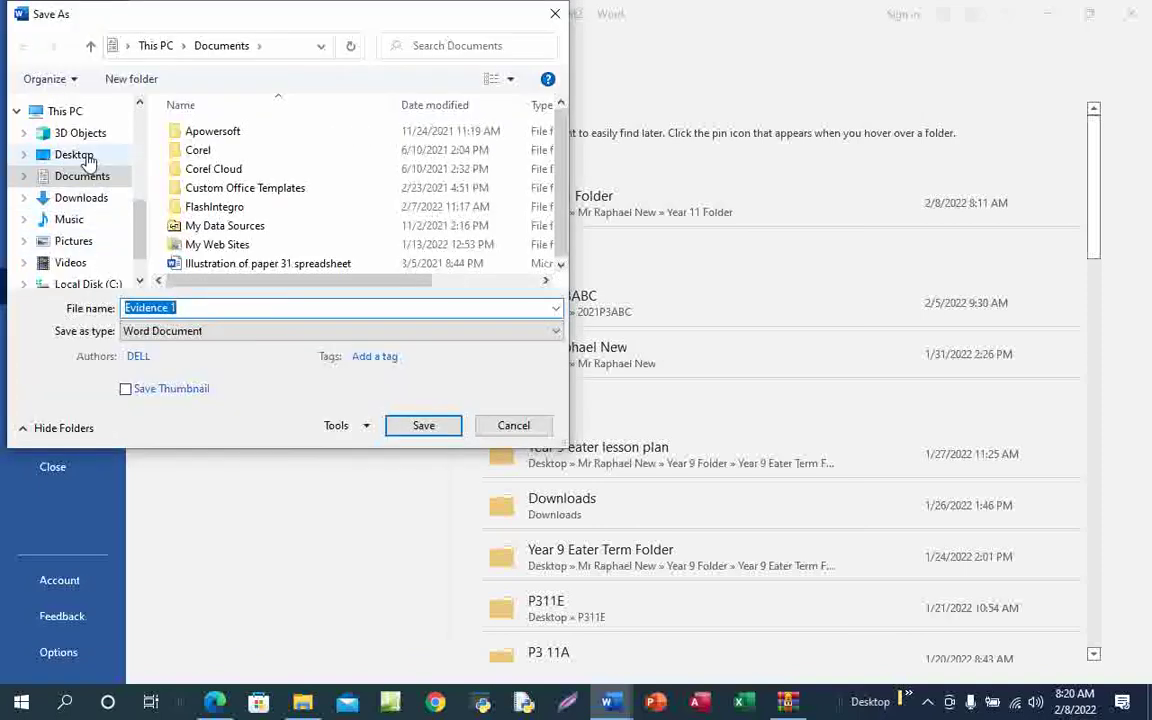
left_click(80, 156)
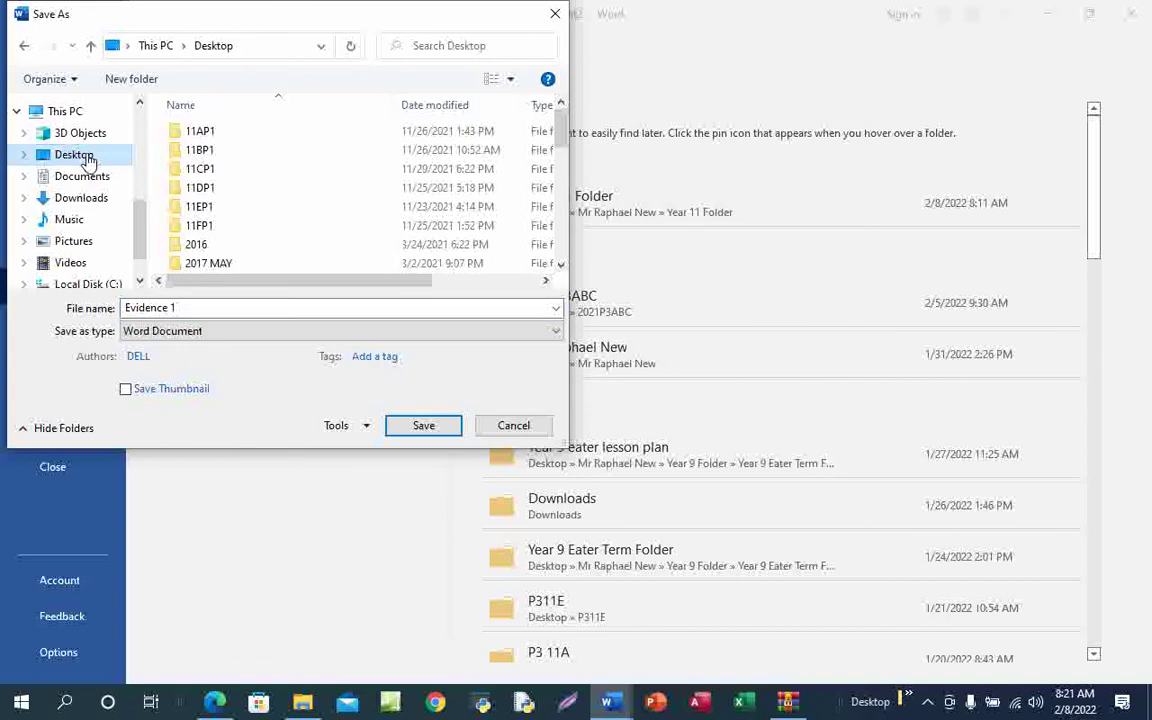
Navigate from the Desktop into the candidate's own folder as the save location
scroll(345, 245, "down", 5)
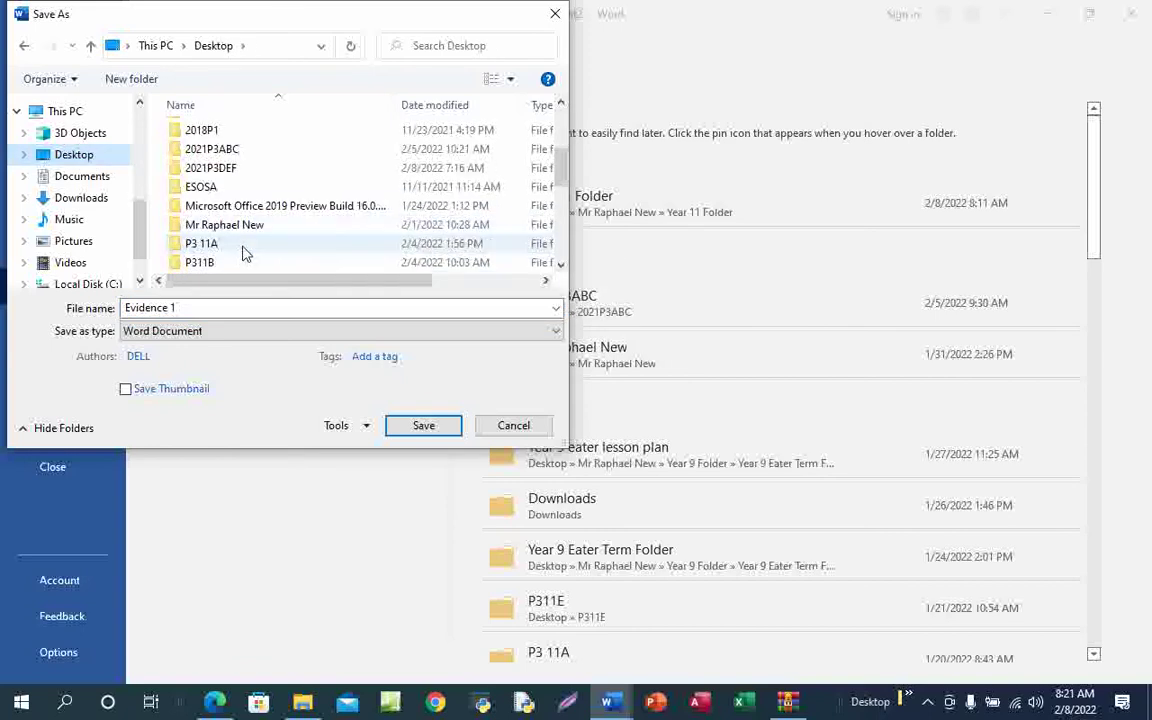
scroll(316, 238, "down", 2)
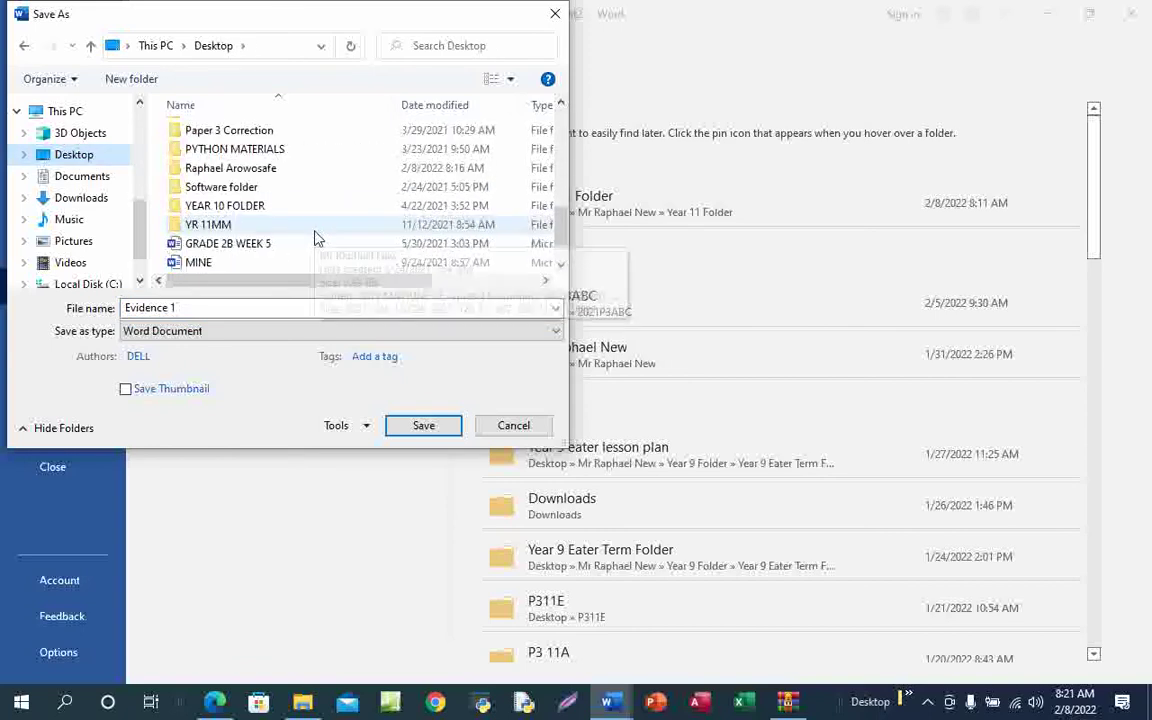
scroll(316, 238, "down", 1)
scroll(316, 238, "up", 1)
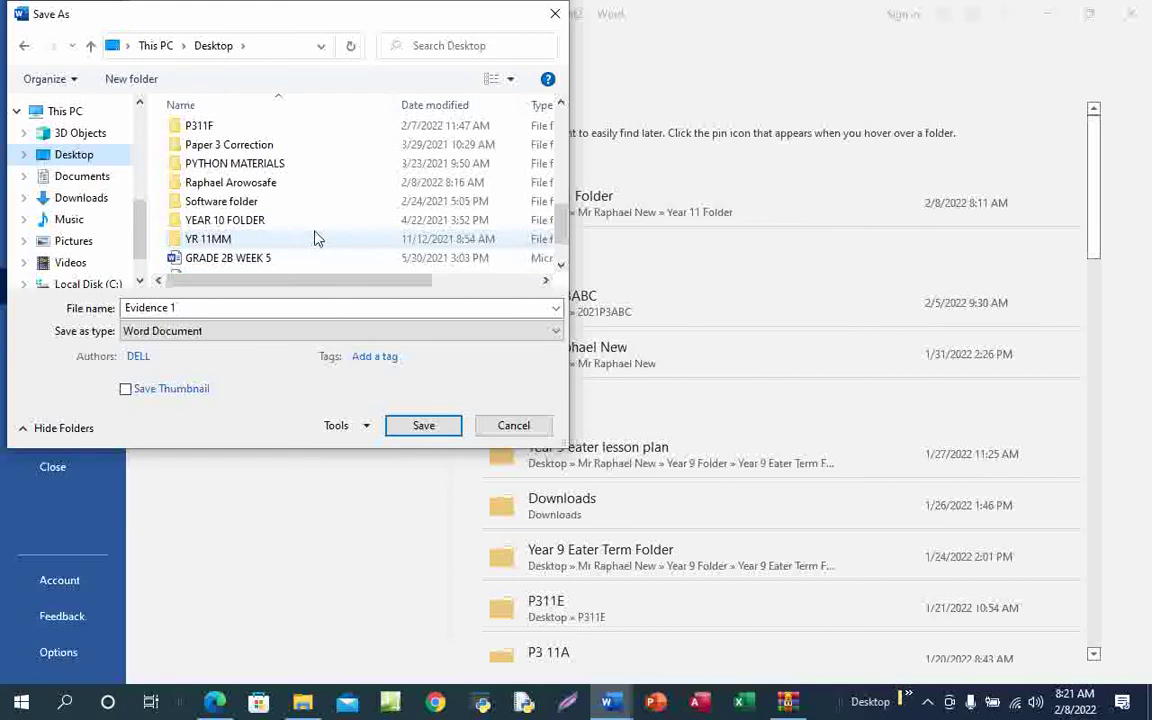
double_click(257, 185)
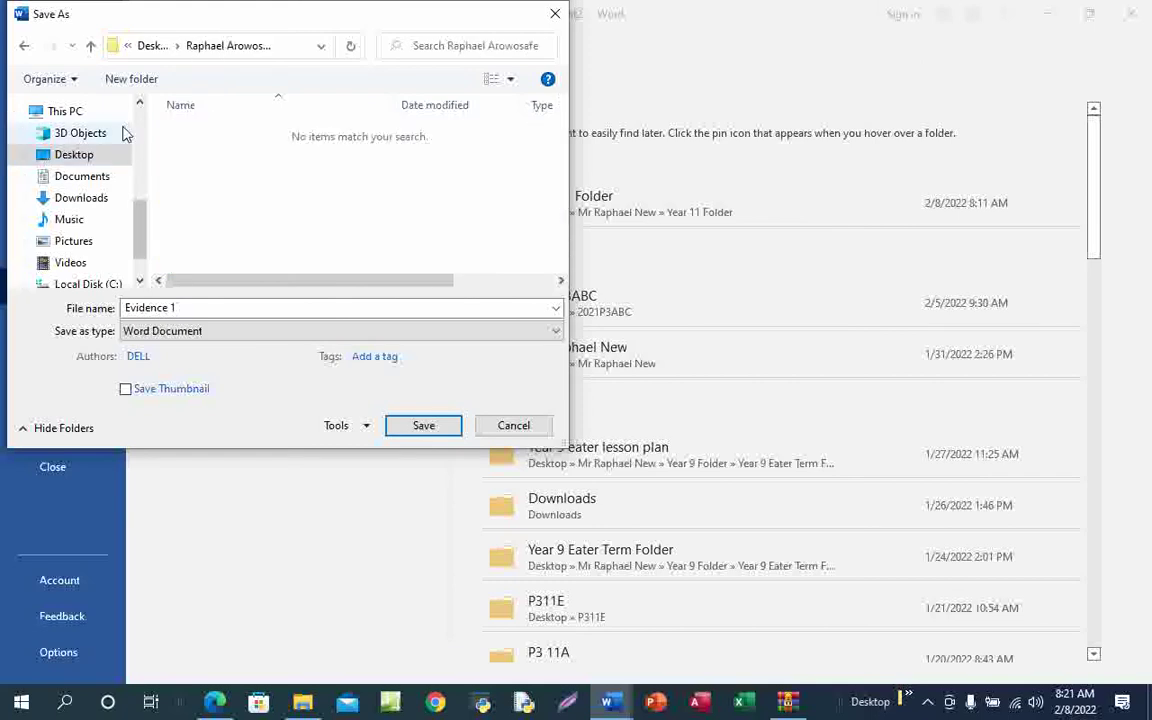
left_click(91, 46)
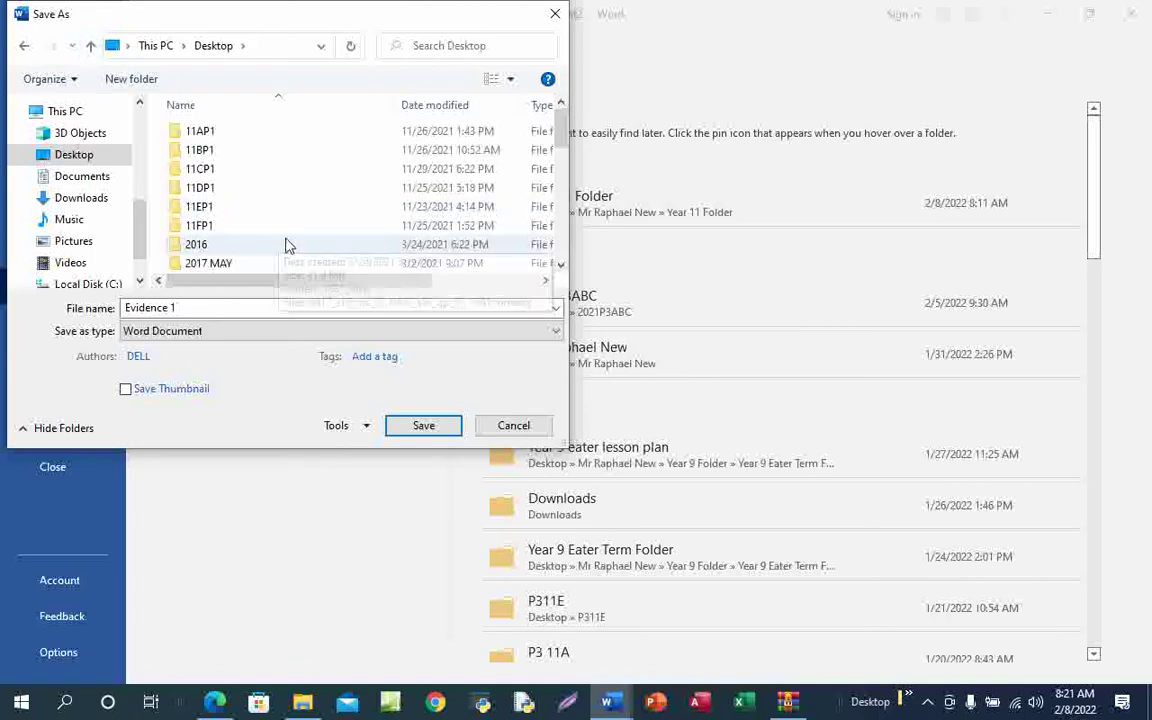
scroll(288, 247, "down", 5)
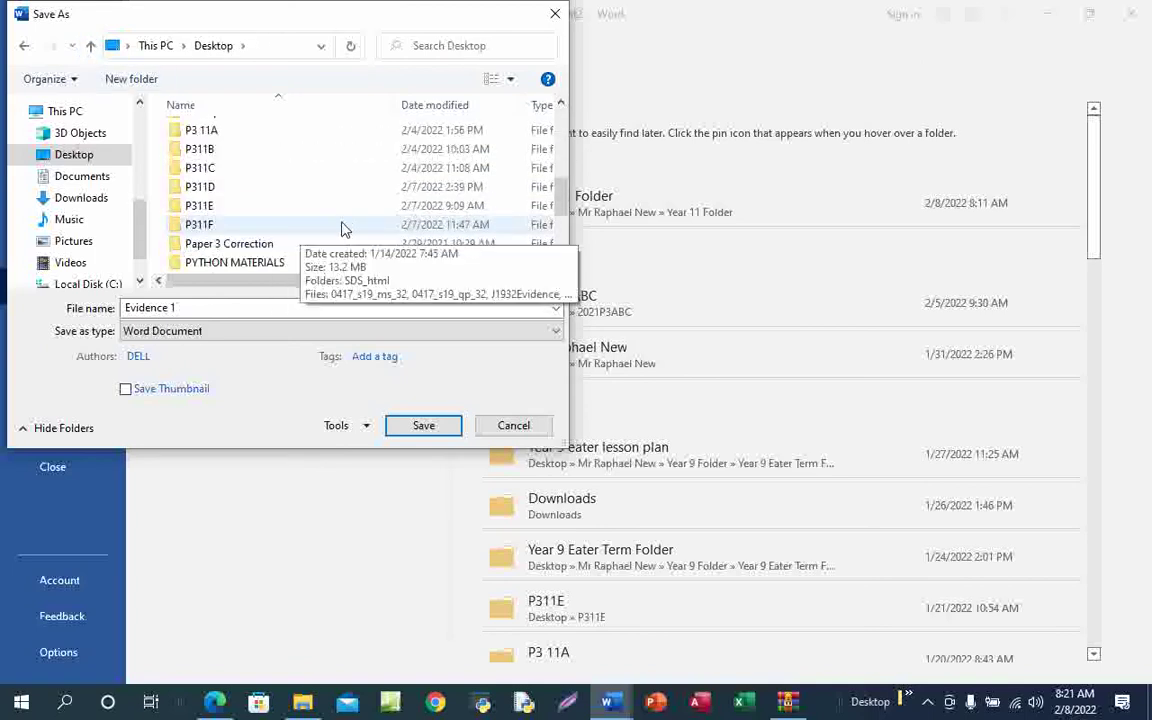
scroll(341, 229, "down", 2)
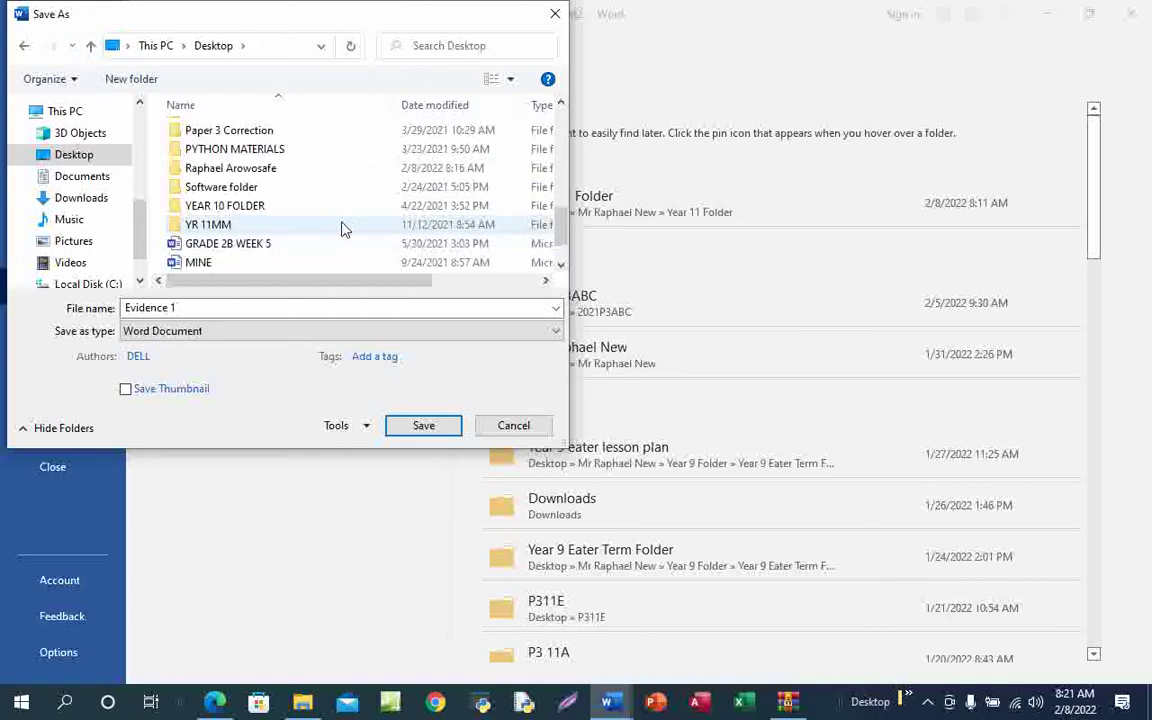
scroll(341, 229, "down", 1)
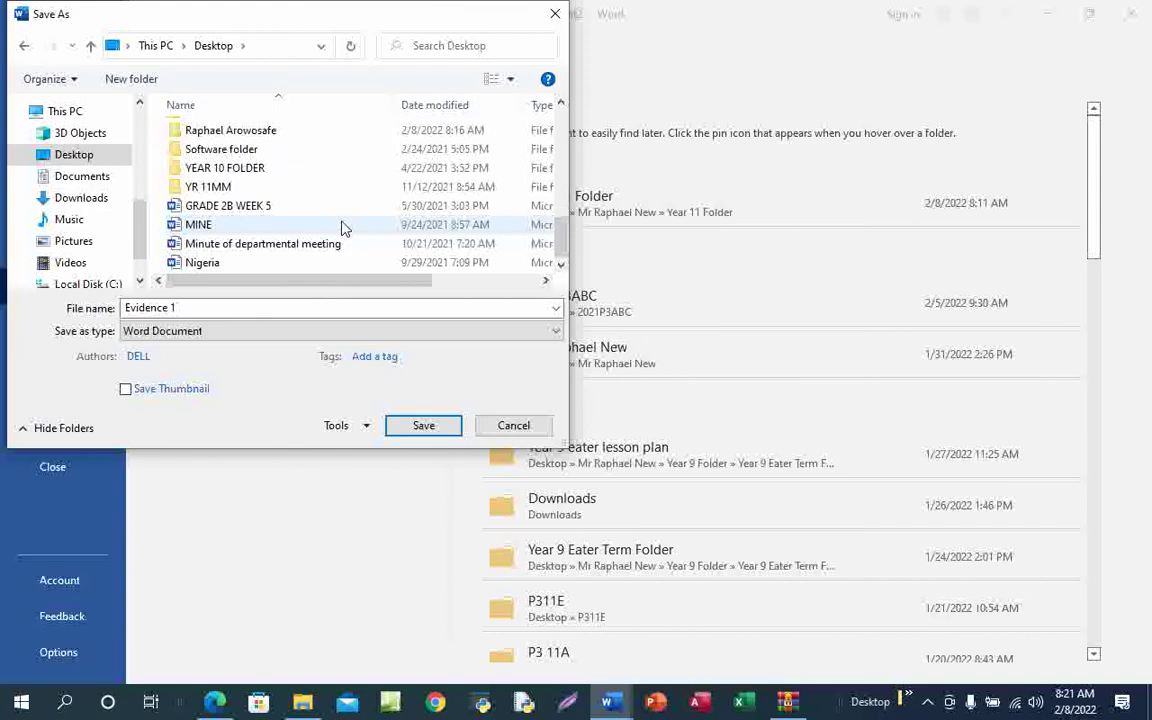
double_click(279, 134)
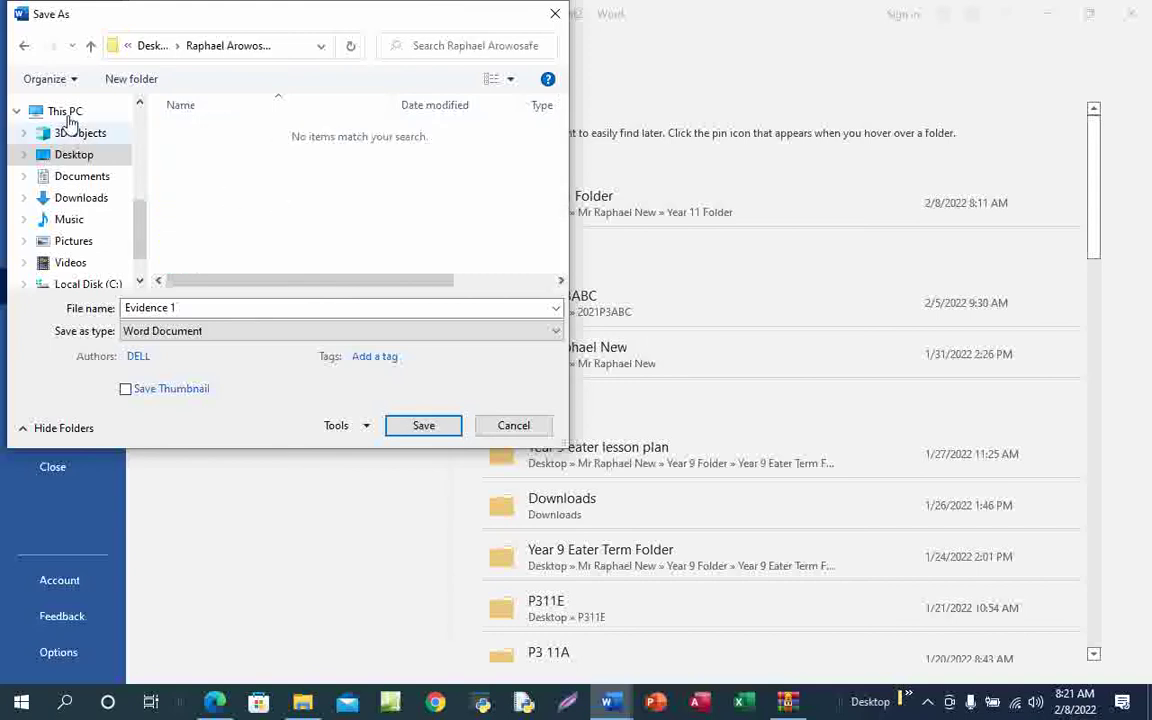
left_click(90, 47)
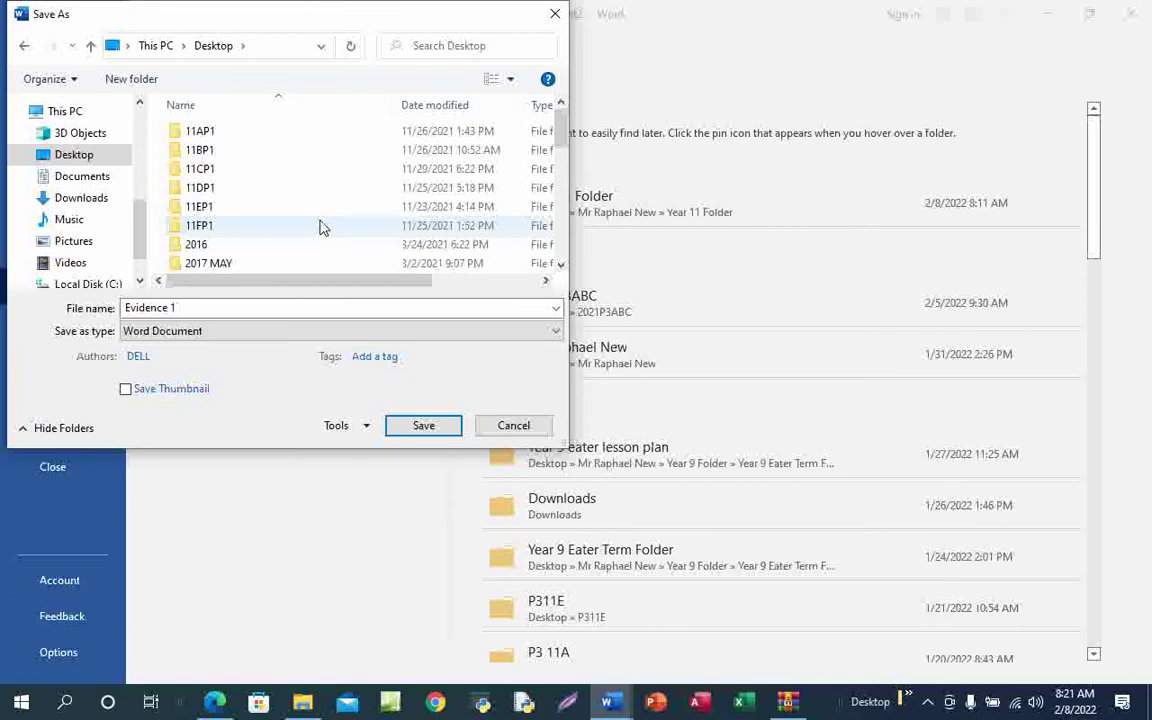
scroll(330, 220, "down", 3)
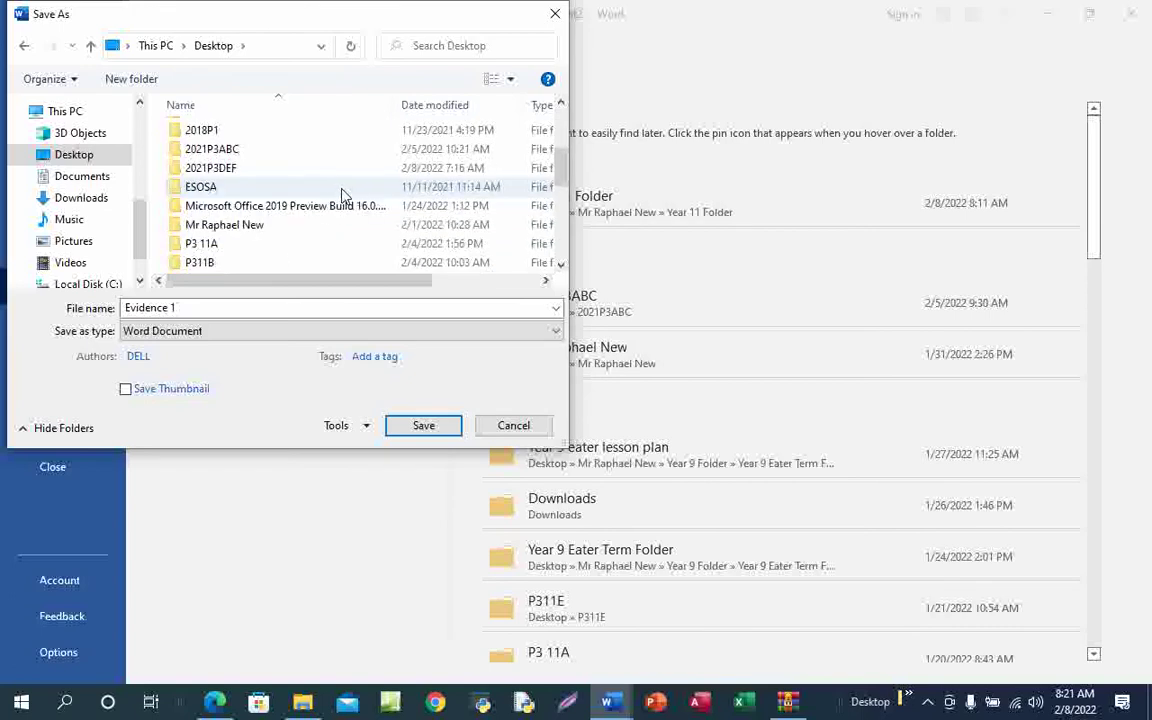
scroll(342, 195, "down", 4)
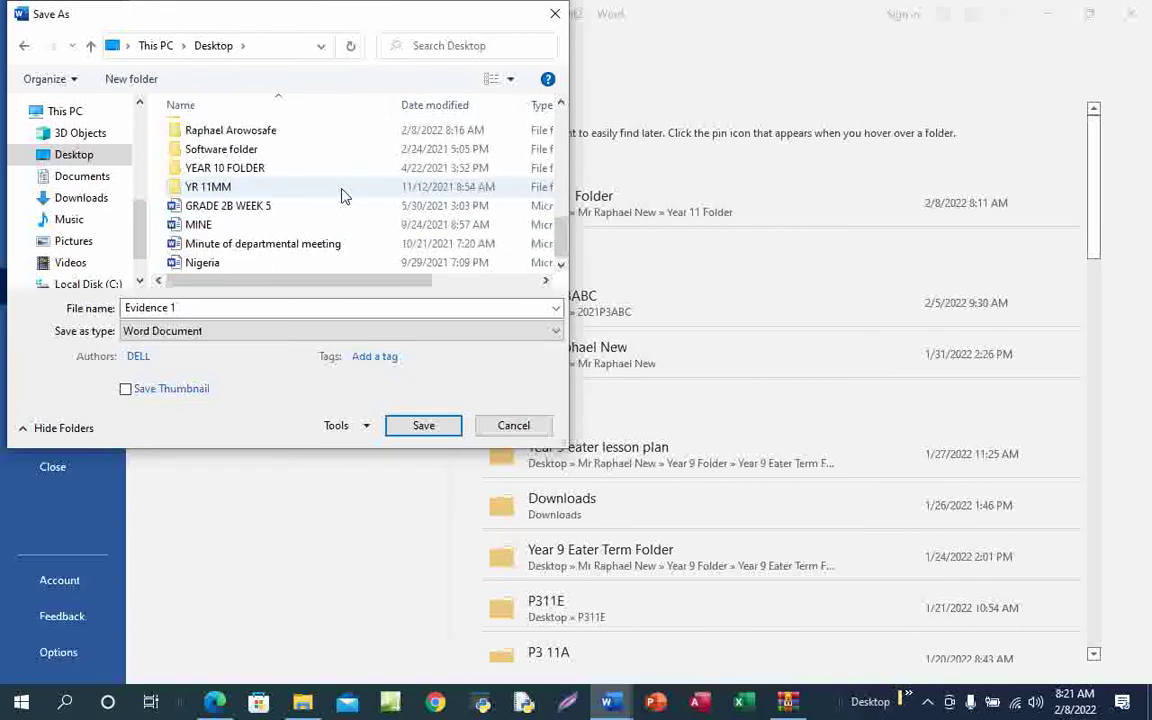
scroll(342, 195, "up", 1)
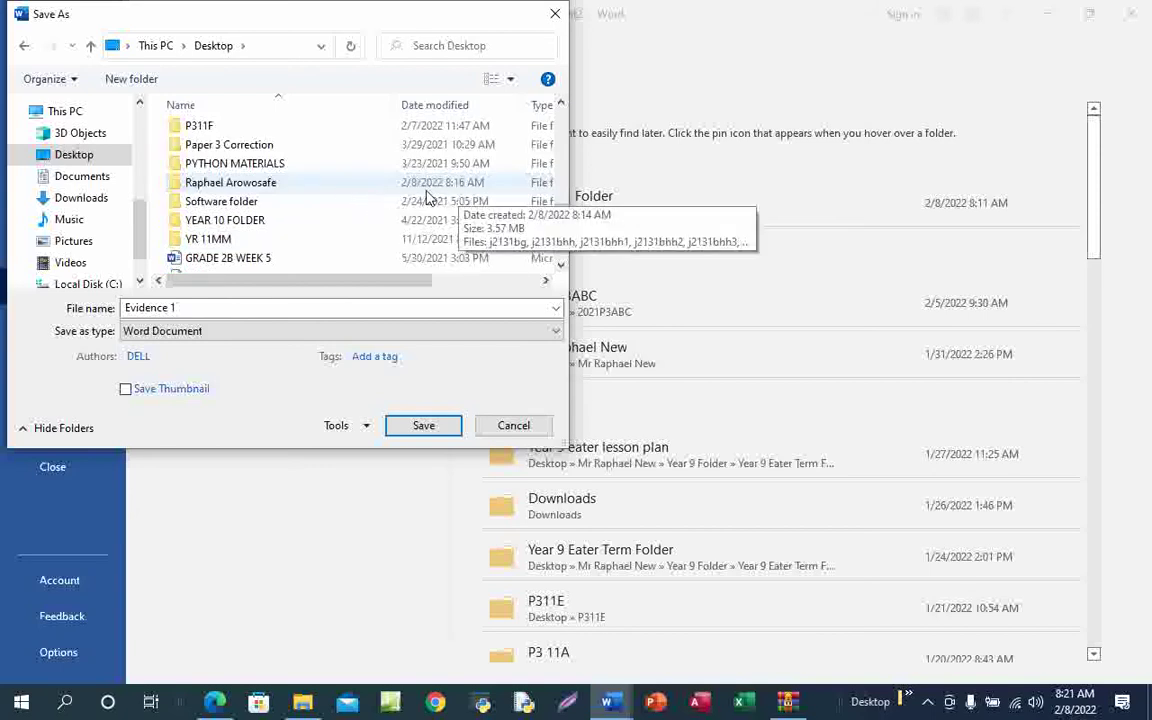
double_click(311, 187)
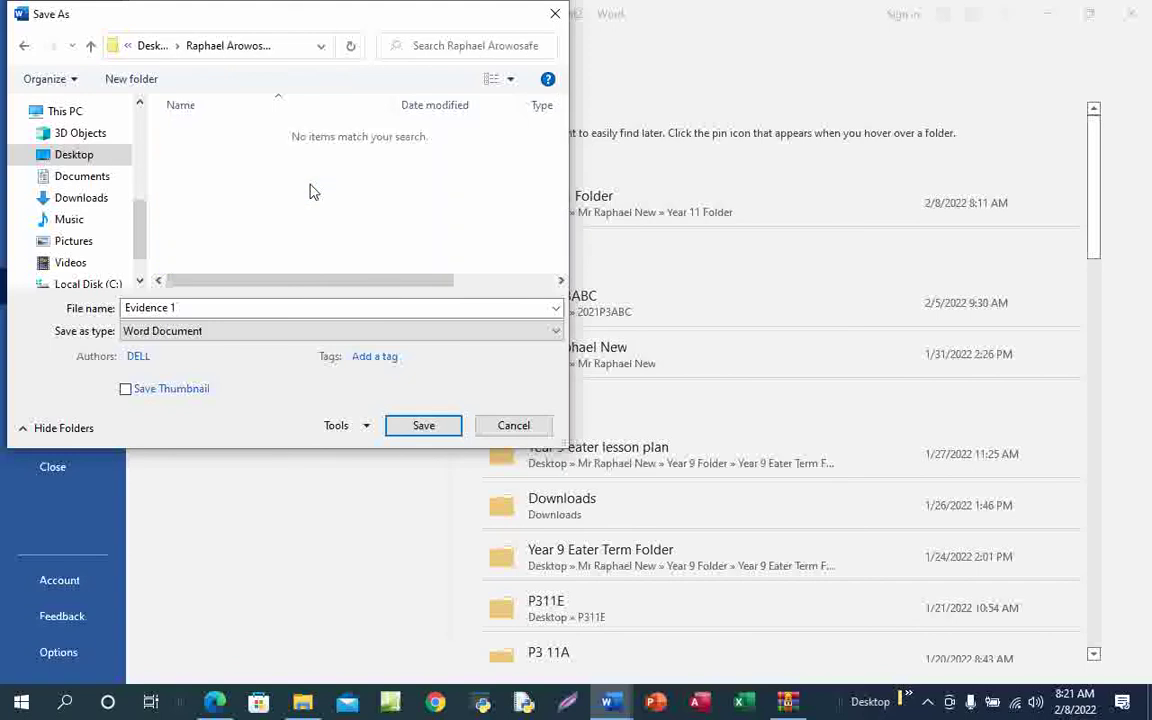
Name the file j2131evidence_ with the centre and candidate numbers and save it
left_click(190, 307)
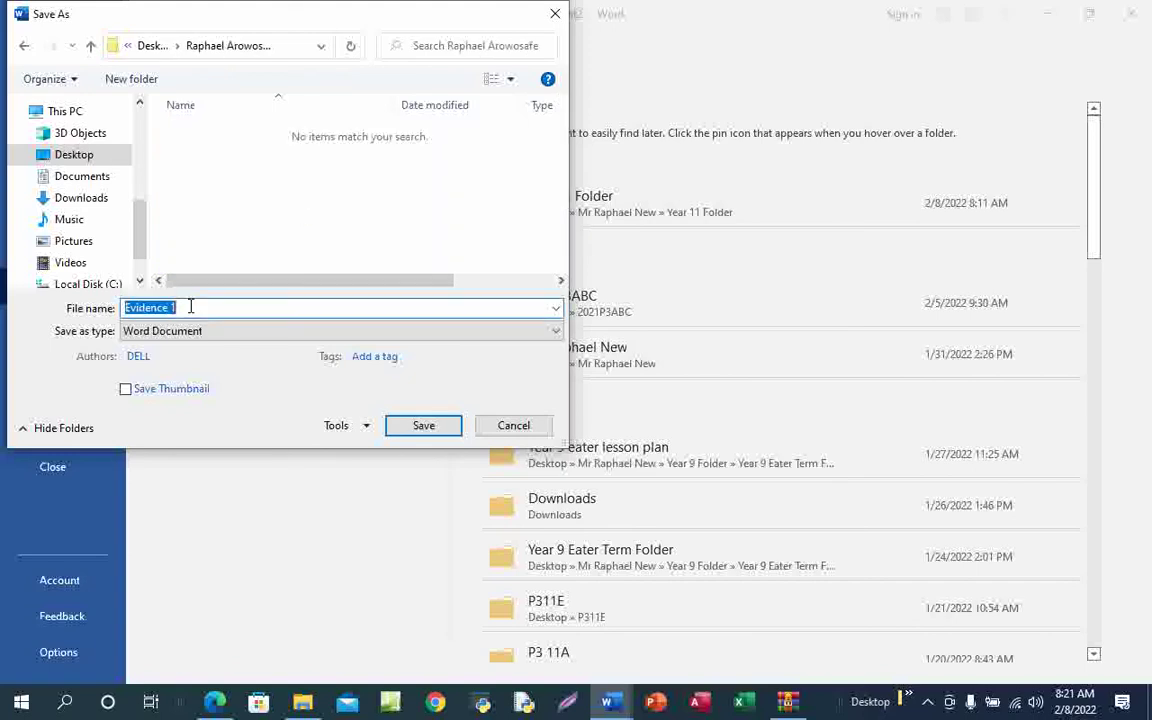
type("j2131evidence")
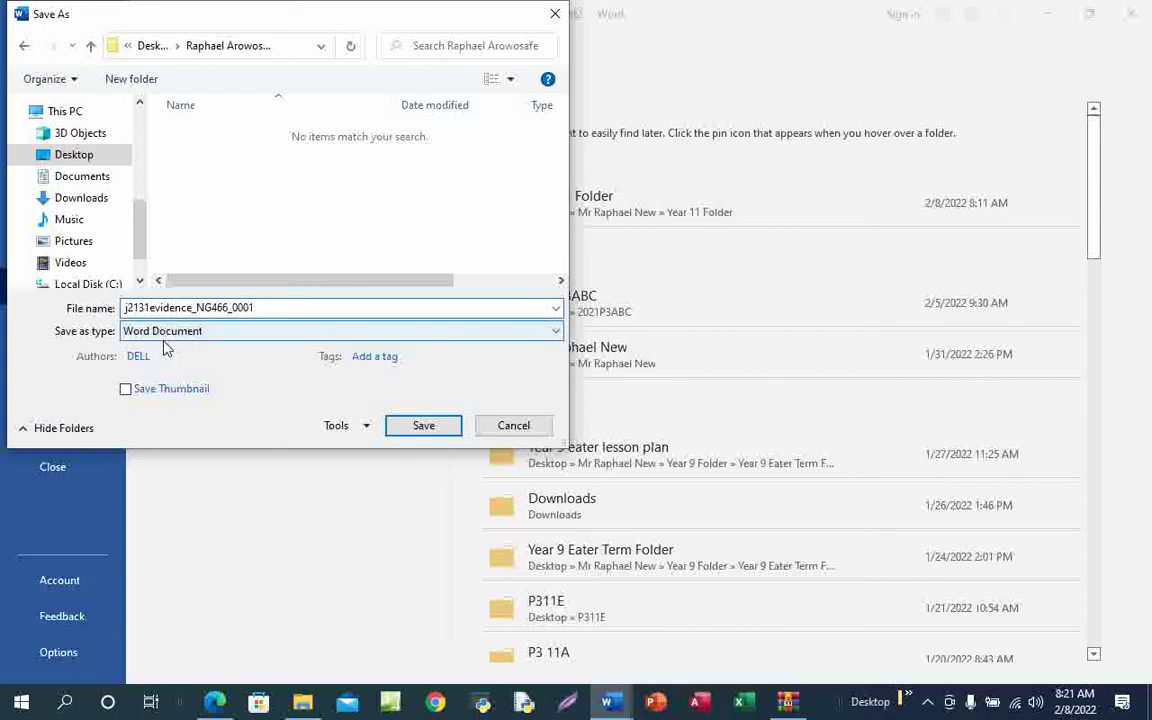
left_click(424, 428)
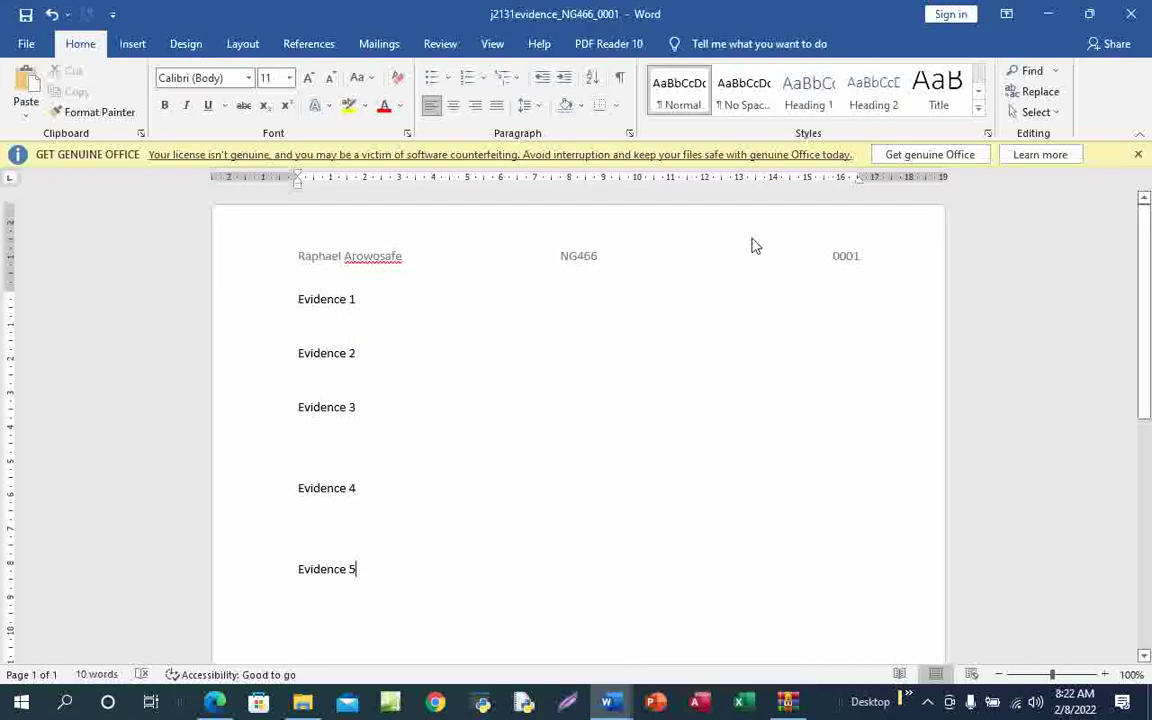
Ink a line from 'required' to the file name on the exam PDF, then scroll to page 3
left_click(1048, 14)
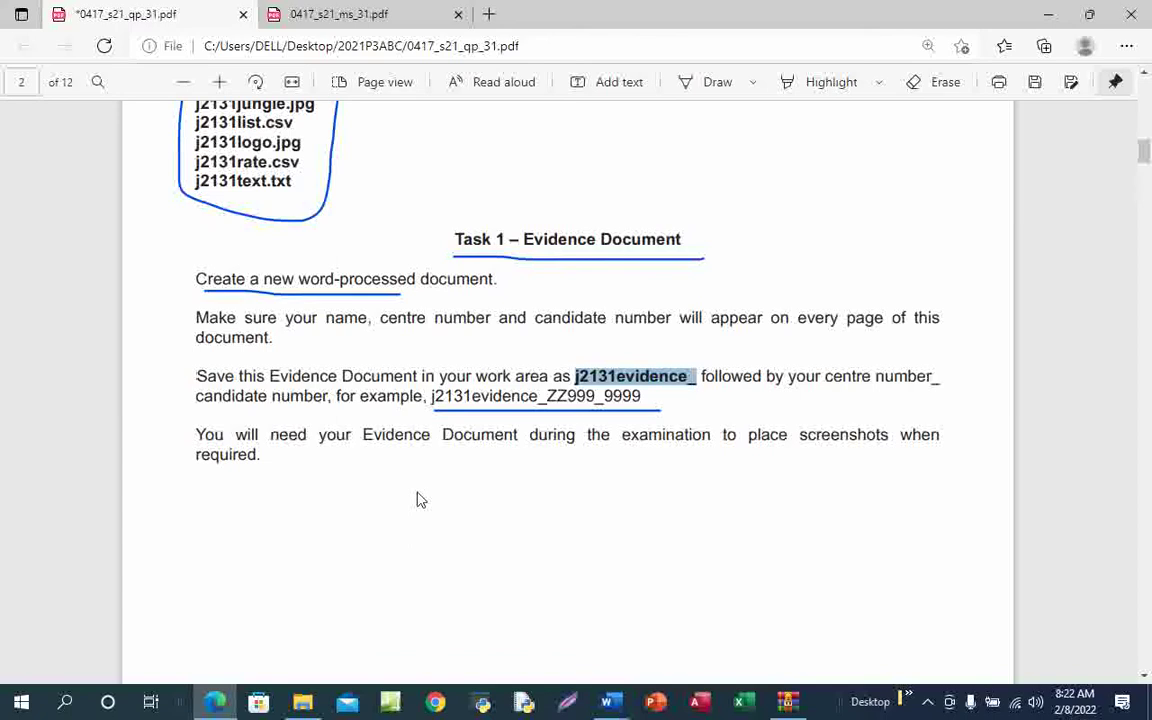
left_click(717, 86)
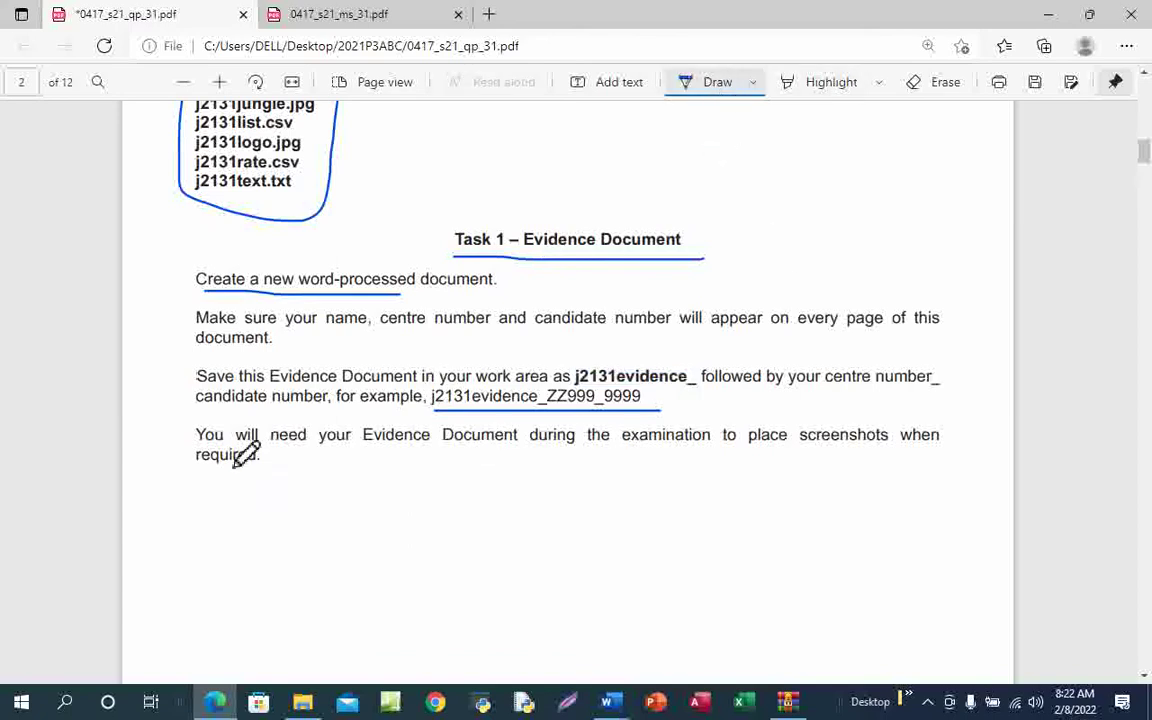
mouse_move(232, 455)
left_mouse_down()
mouse_move(264, 489)
mouse_move(650, 365)
left_mouse_up()
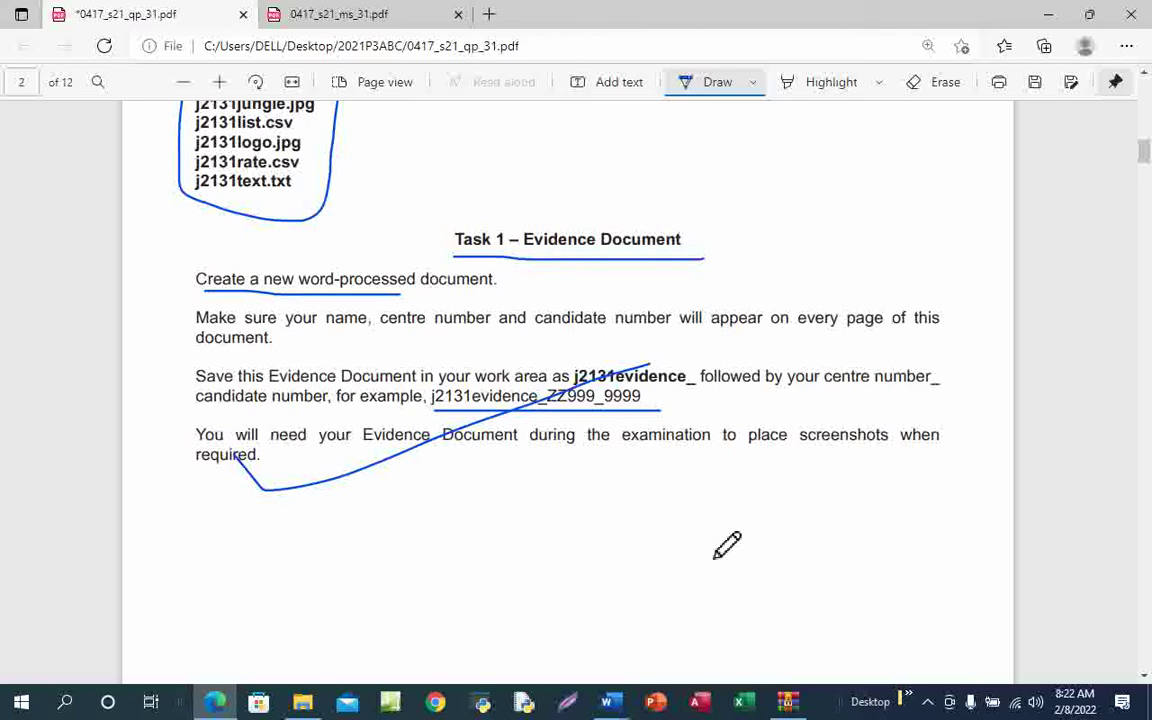
scroll(727, 545, "down", 10)
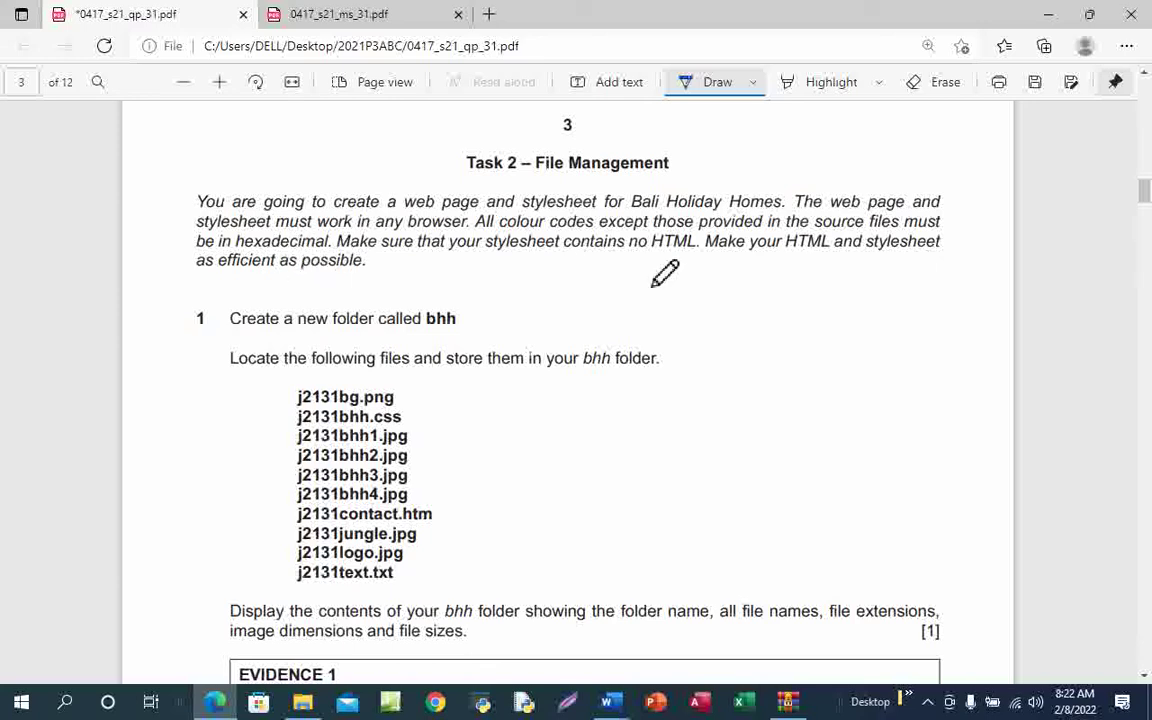
Handwrite #FFFFFF beside Task 2 with R, G, B over its pairs, and underline 'hexadecimal'
mouse_move(757, 290)
left_mouse_down()
mouse_move(757, 329)
mouse_move(769, 329)
mouse_move(770, 290)
mouse_move(774, 308)
left_mouse_up()
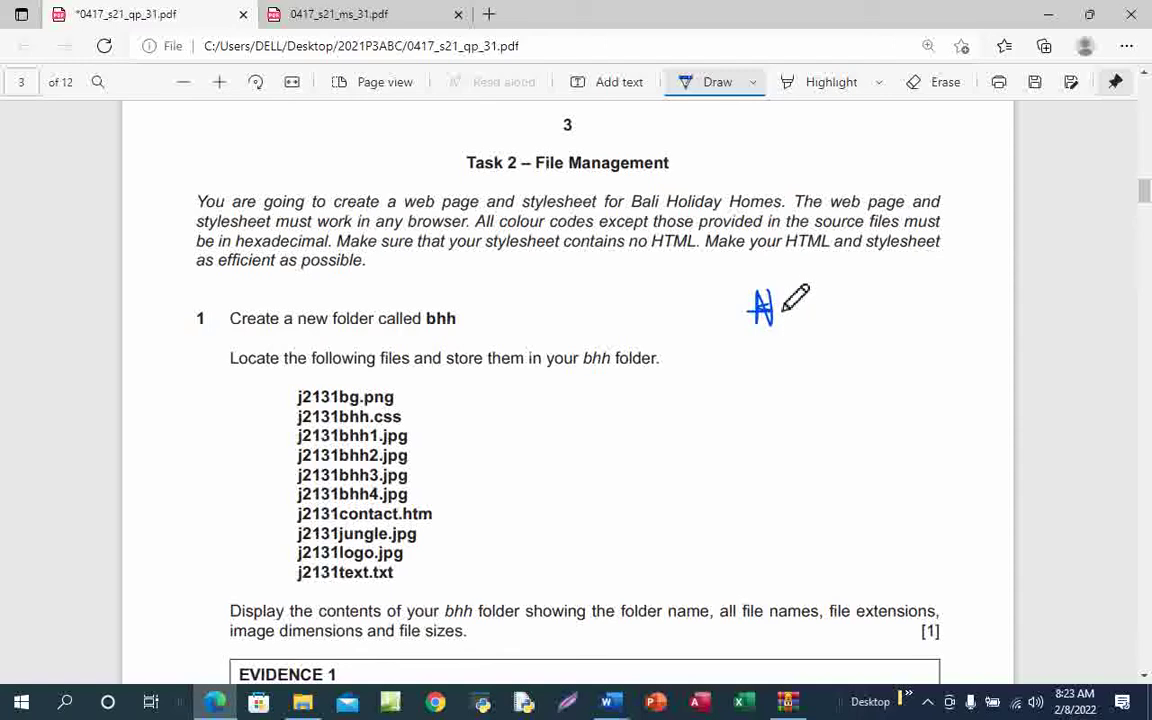
left_click_drag(787, 298, 787, 333)
mouse_move(781, 298)
left_mouse_down()
mouse_move(801, 297)
mouse_move(806, 330)
mouse_move(823, 301)
mouse_move(835, 345)
left_mouse_up()
mouse_move(831, 307)
left_mouse_down()
mouse_move(870, 307)
mouse_move(874, 329)
mouse_move(890, 301)
mouse_move(906, 327)
mouse_move(926, 303)
mouse_move(921, 315)
mouse_move(937, 326)
mouse_move(959, 302)
mouse_move(952, 314)
left_mouse_up()
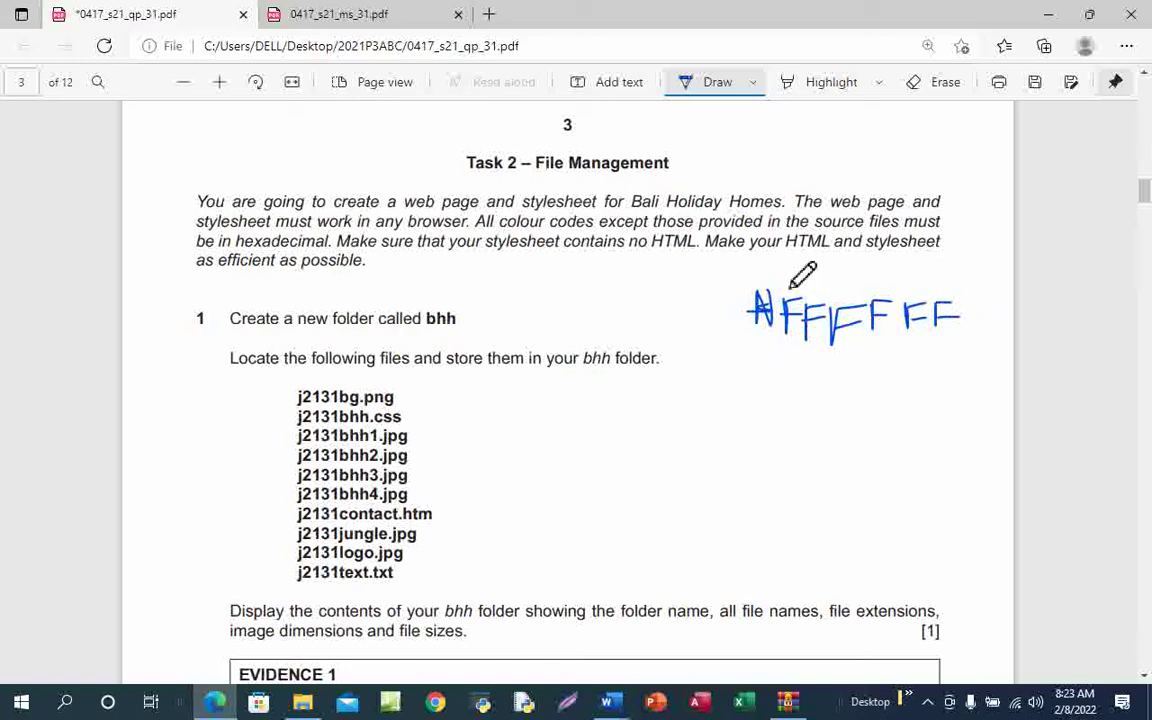
mouse_move(785, 265)
left_mouse_down()
mouse_move(786, 310)
mouse_move(801, 271)
mouse_move(790, 284)
mouse_move(861, 302)
left_mouse_up()
mouse_move(917, 274)
left_mouse_down()
mouse_move(918, 300)
mouse_move(946, 296)
mouse_move(917, 305)
left_mouse_up()
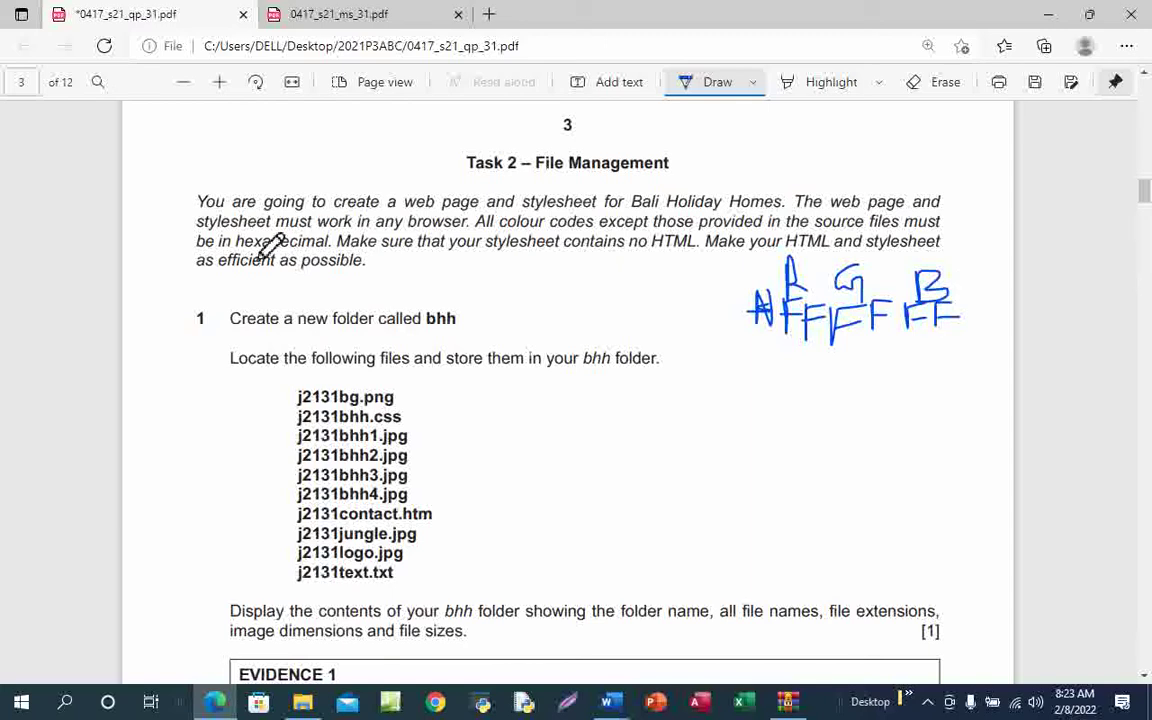
left_click_drag(235, 247, 336, 257)
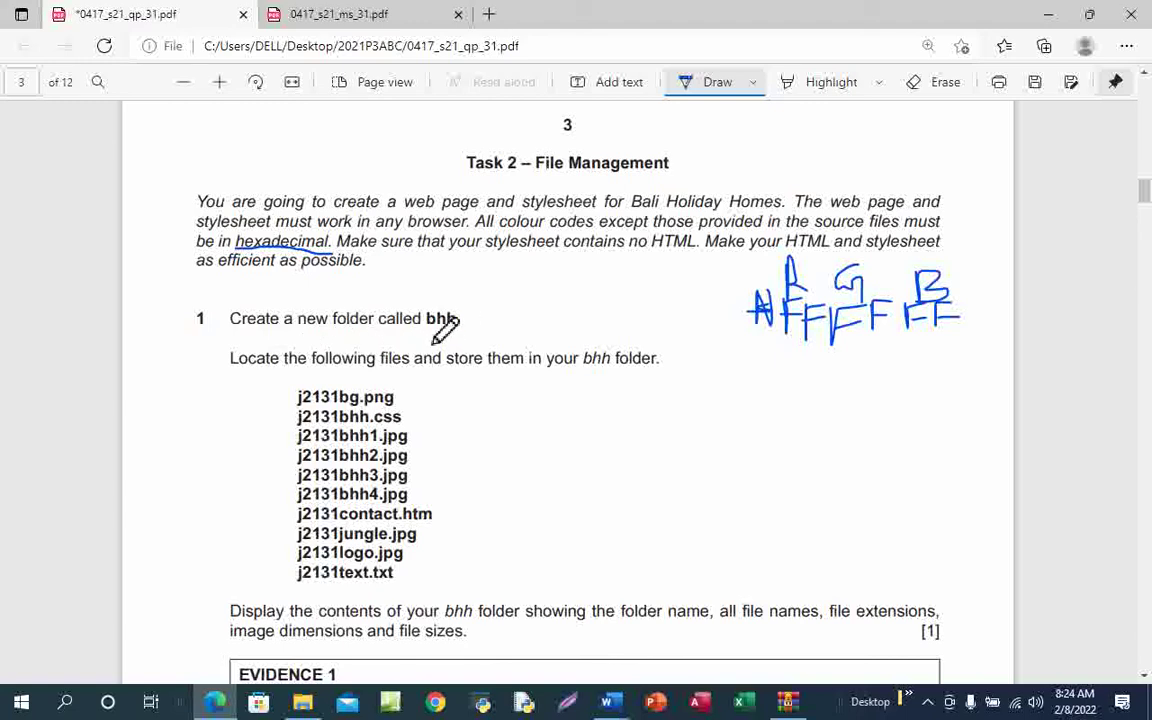
Underline 'bhh' in step 1 and 'bhh folder' further down the Task 2 instructions
left_click_drag(427, 340, 456, 340)
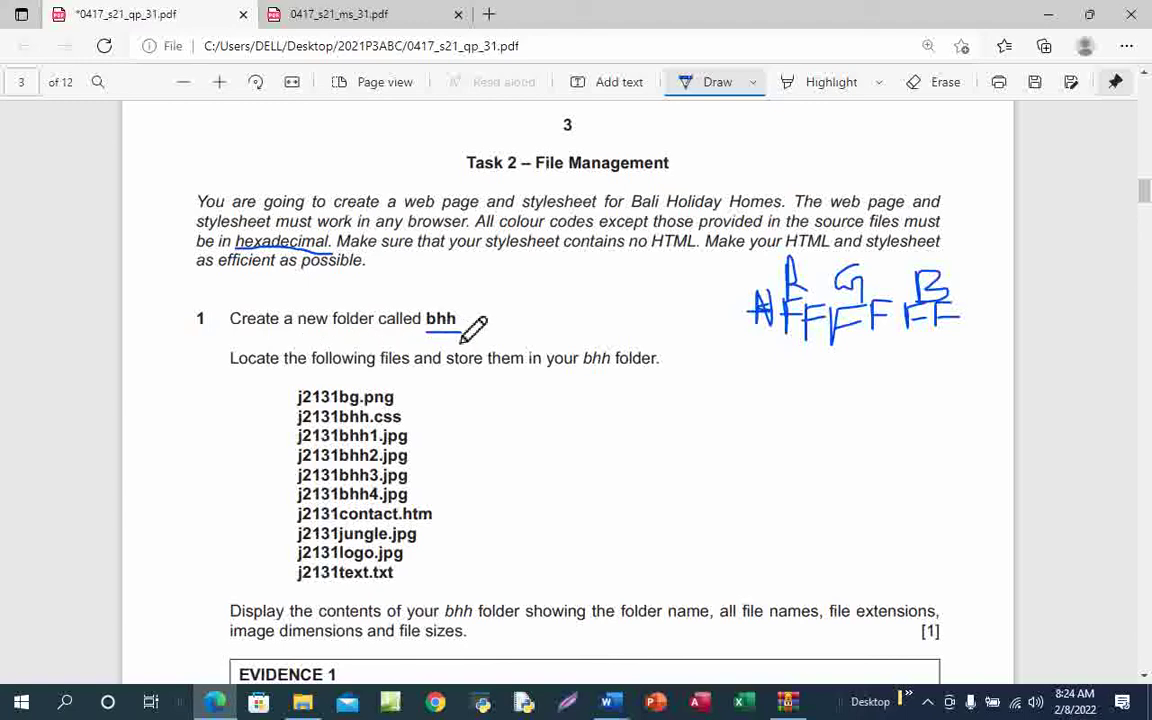
scroll(480, 400, "down", 1)
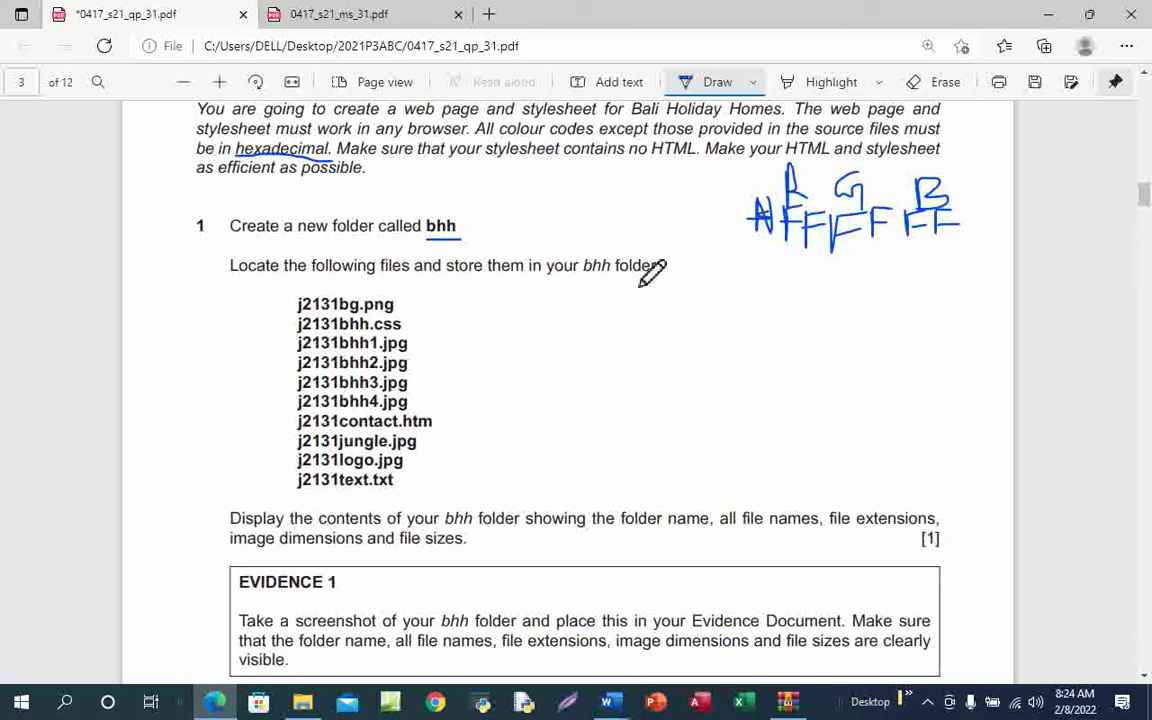
left_click_drag(590, 284, 638, 284)
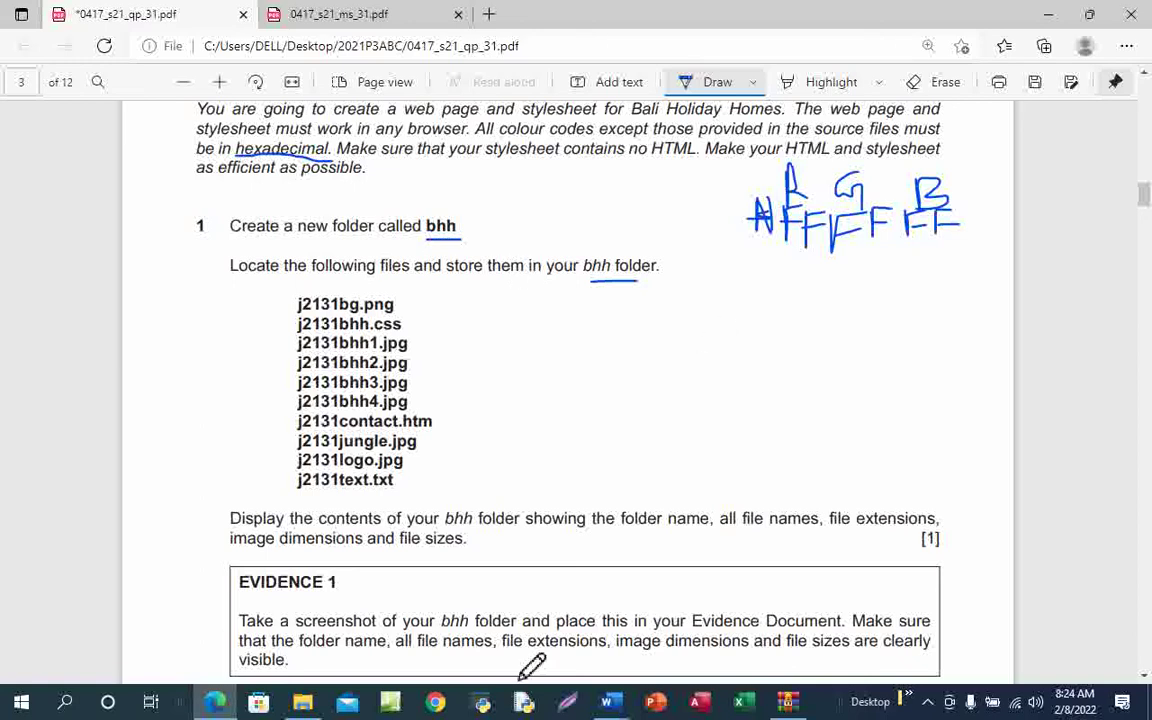
Create a new folder named bhh in the candidate's folder in File Explorer
mouse_move(303, 706)
left_click(322, 648)
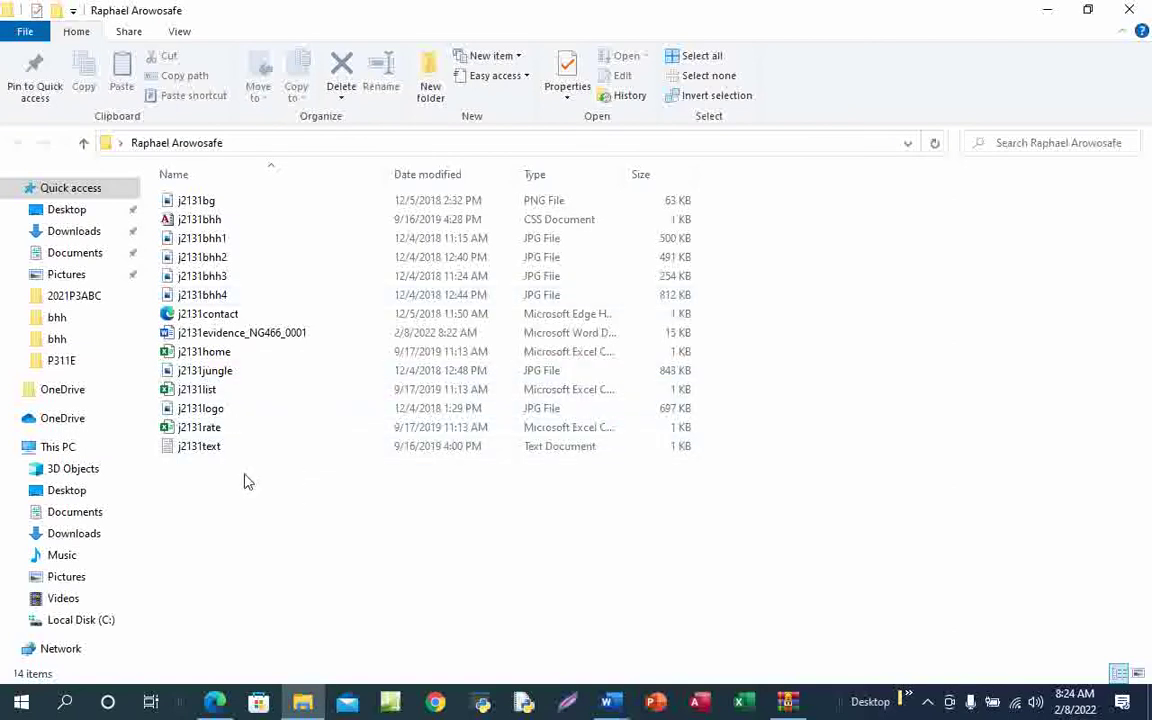
right_click(815, 306)
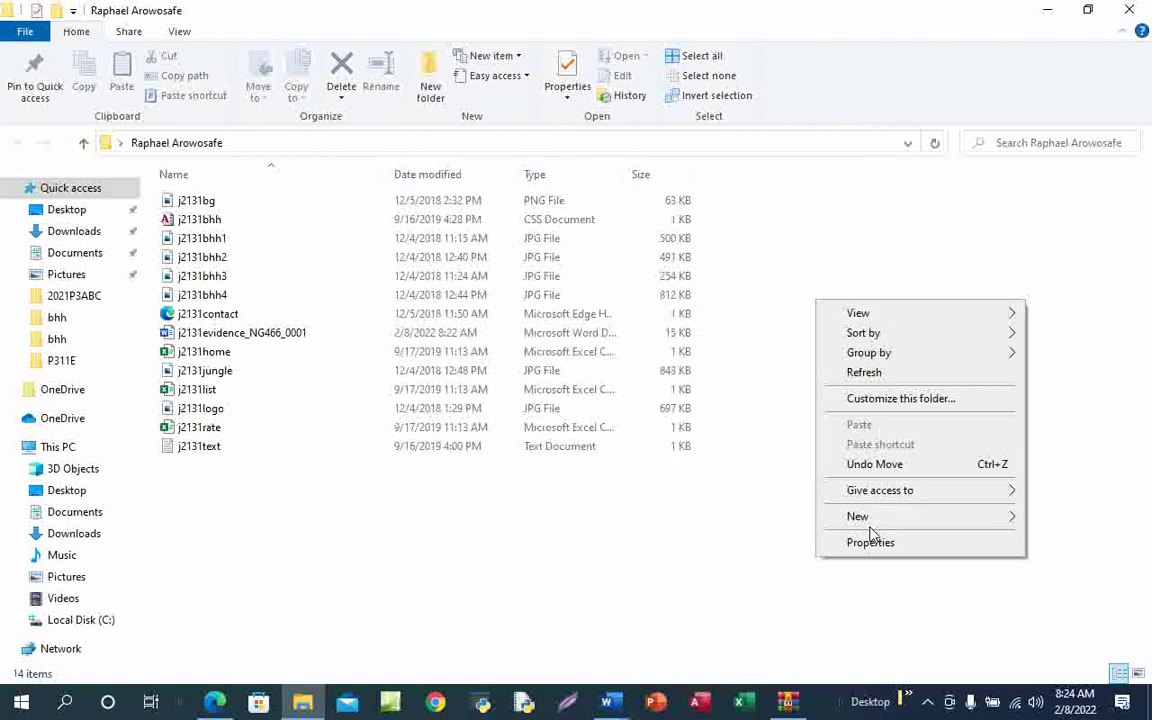
mouse_move(870, 525)
left_click(643, 232)
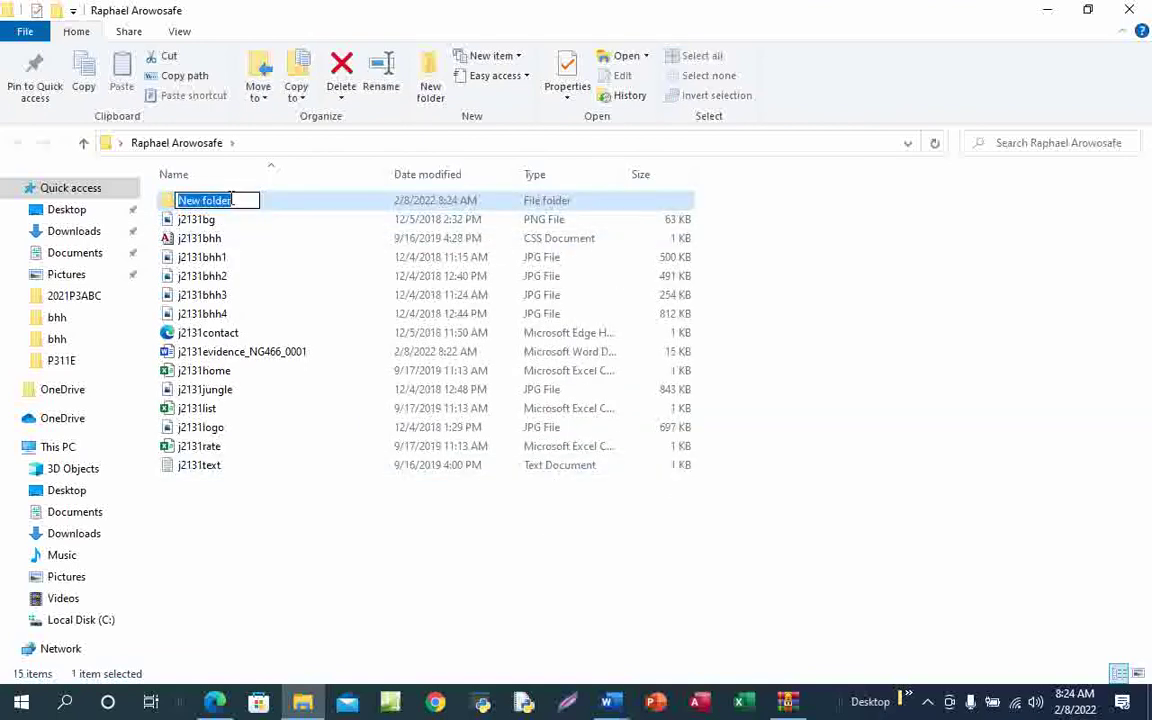
type("bhh")
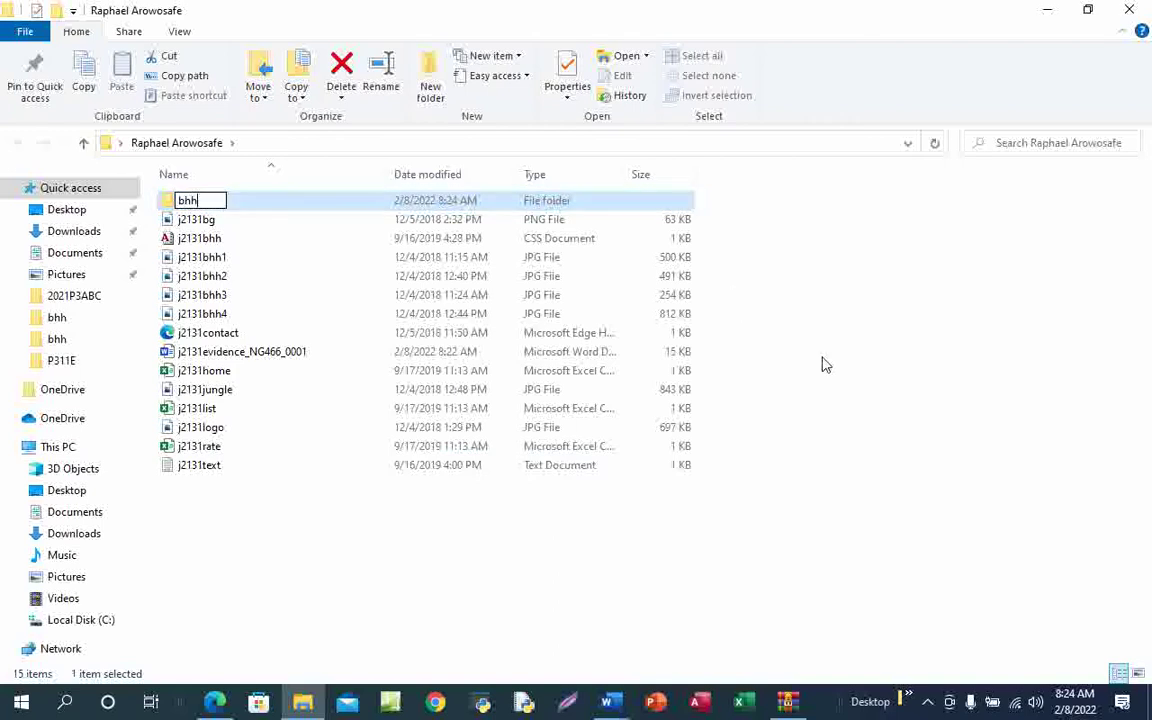
left_click(850, 452)
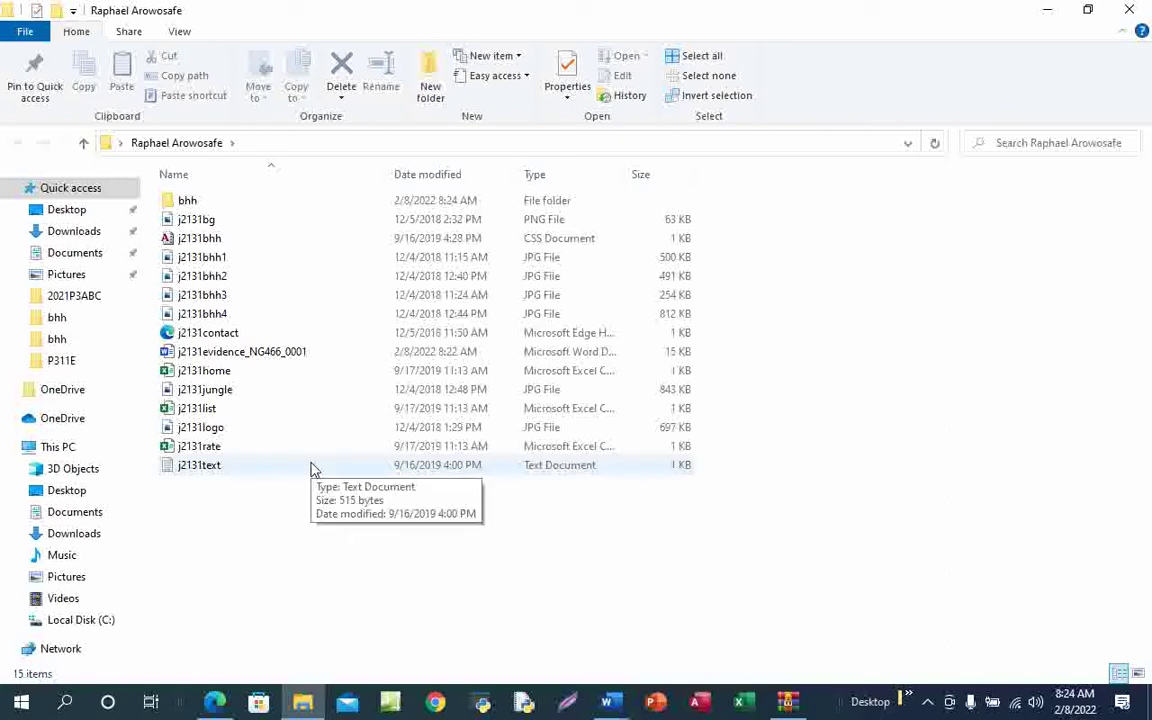
mouse_move(215, 702)
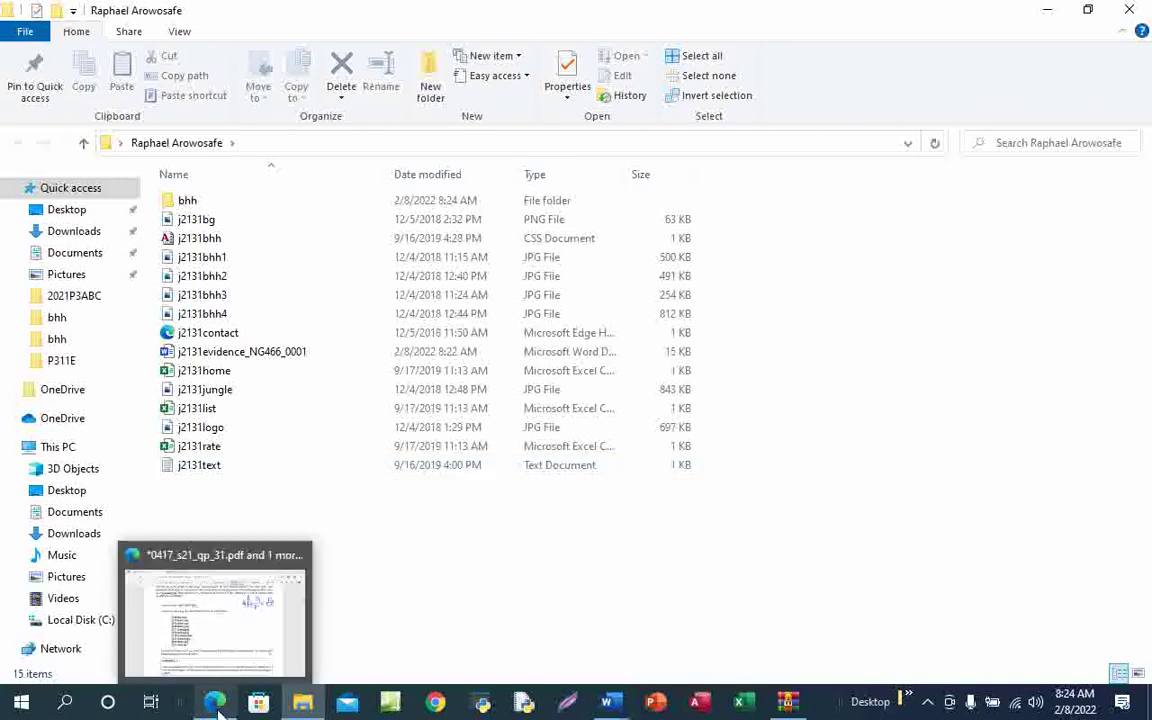
left_click(238, 648)
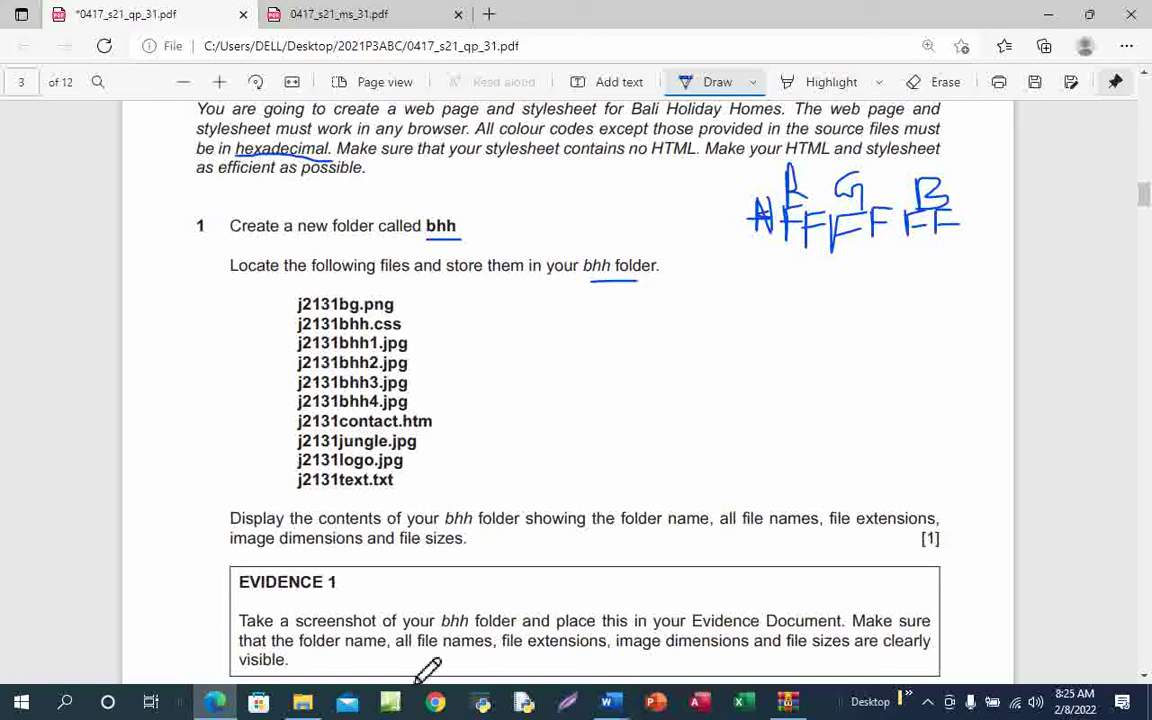
Ctrl-select the j2131bhh stylesheet, j2131bhh1–4, j2131contact, j2131jungle and j2131logo files
mouse_move(303, 704)
left_click(324, 650)
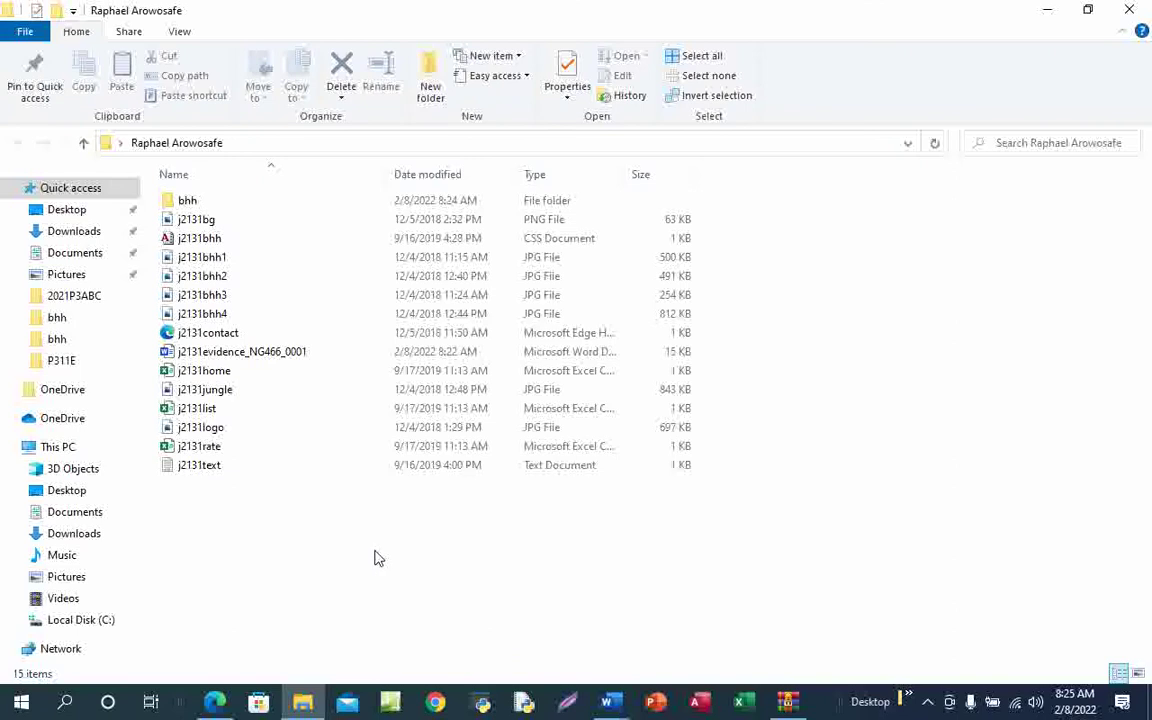
left_click(236, 243)
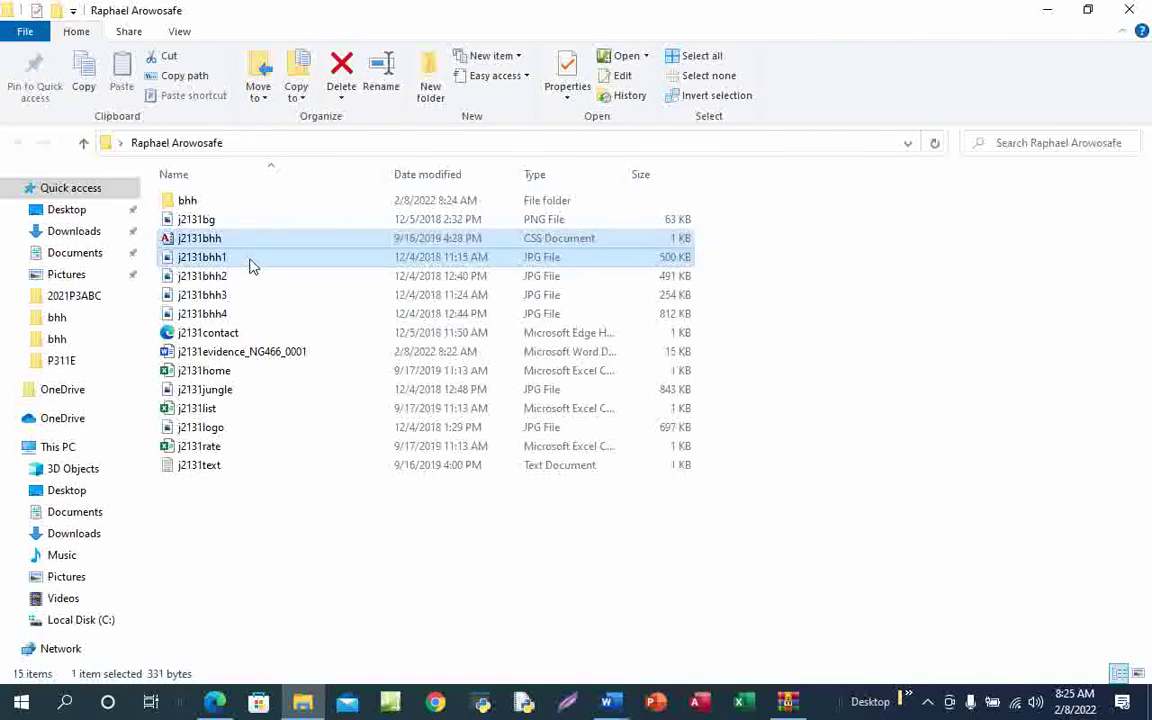
left_click(250, 262, "ctrl")
left_click(244, 279, "ctrl")
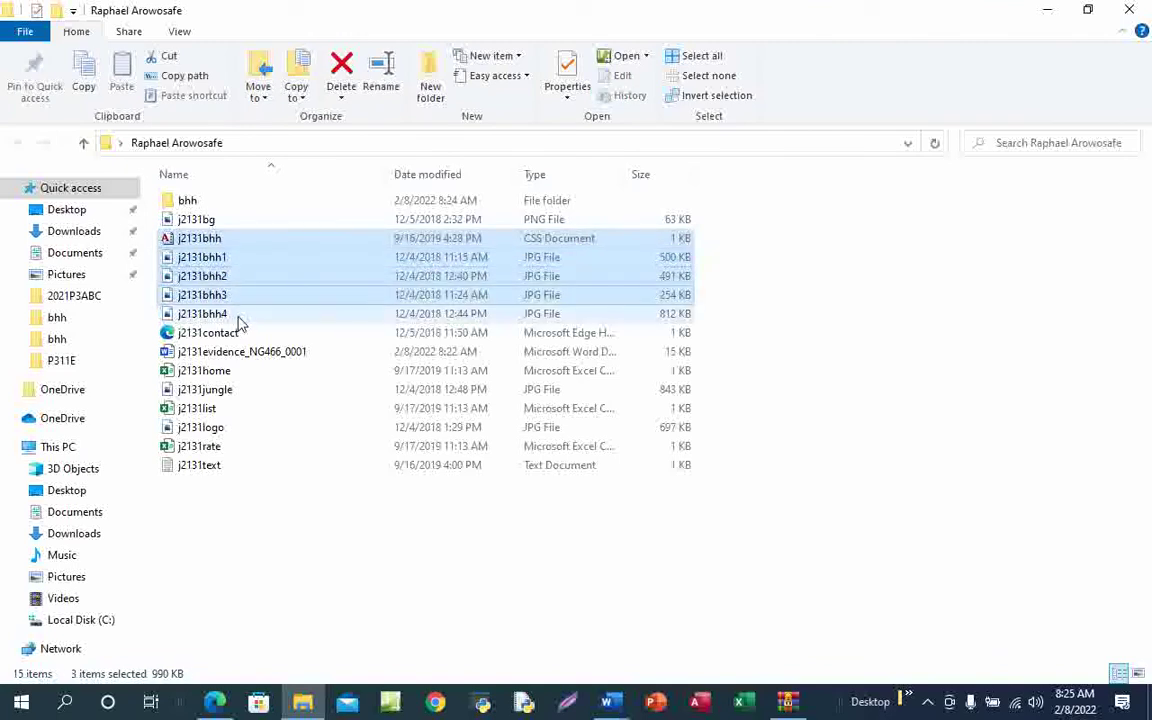
left_click(232, 295, "ctrl")
left_click(236, 314, "ctrl")
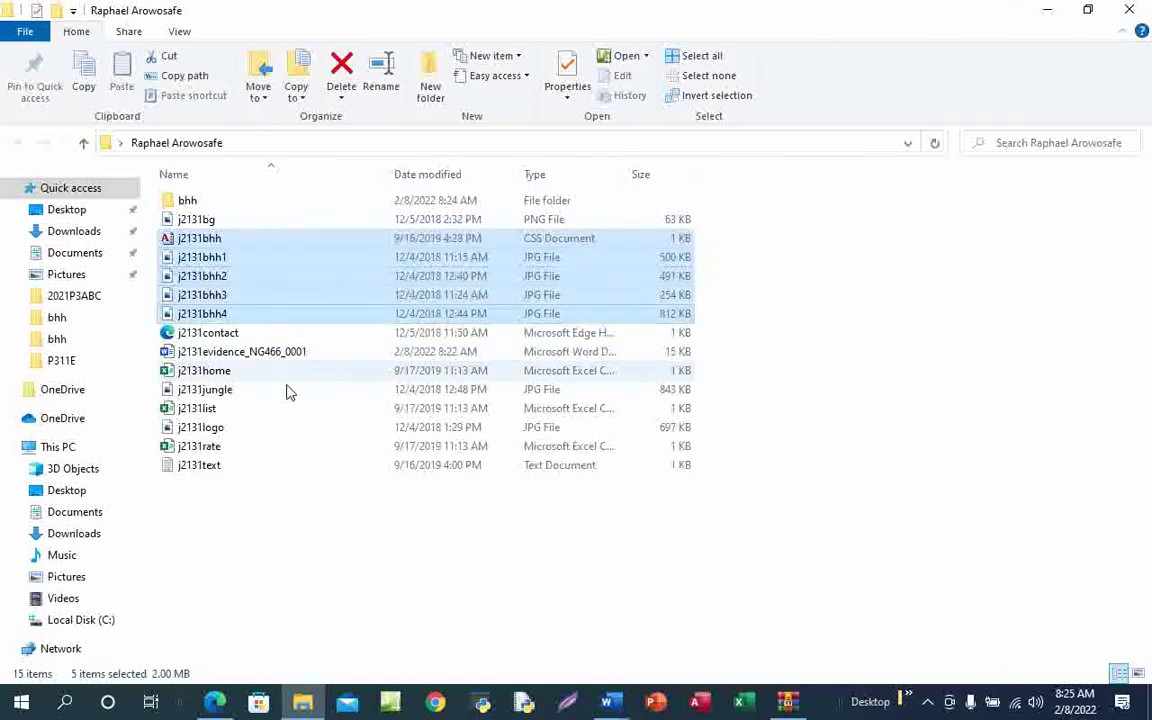
left_click(236, 336, "ctrl")
left_click(236, 395, "ctrl")
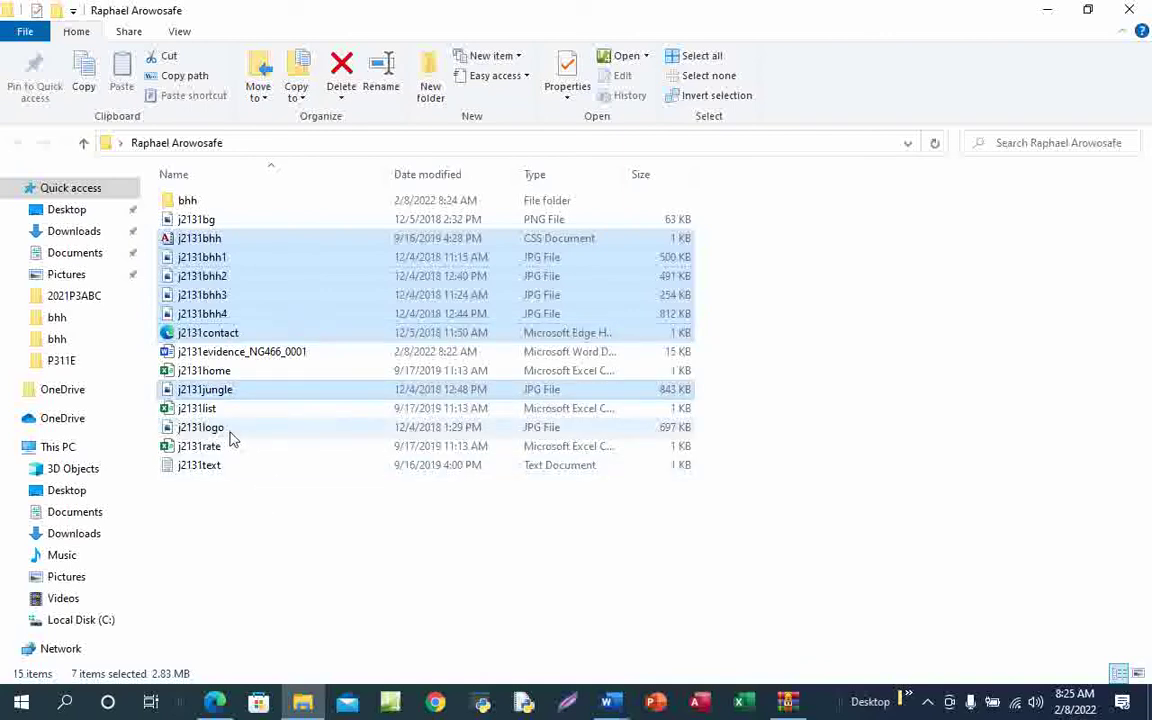
left_click(230, 430, "ctrl")
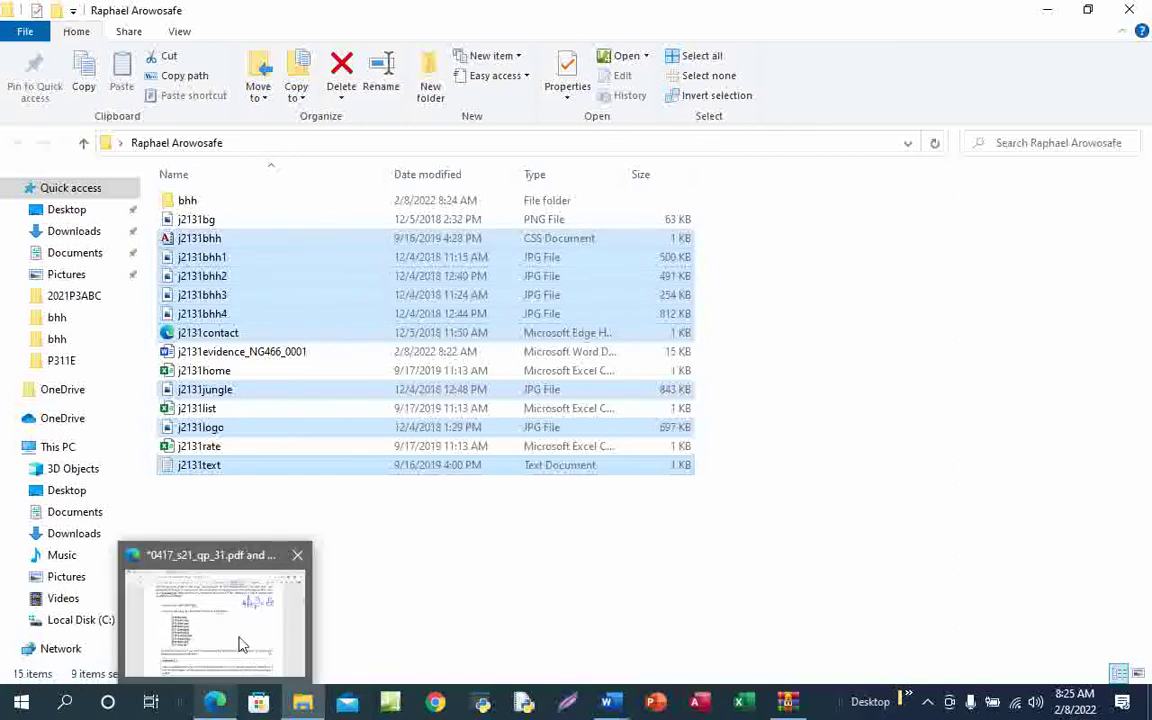
Check the exam's file list, add j2131bg, and drag all ten files into bhh
left_click(212, 704)
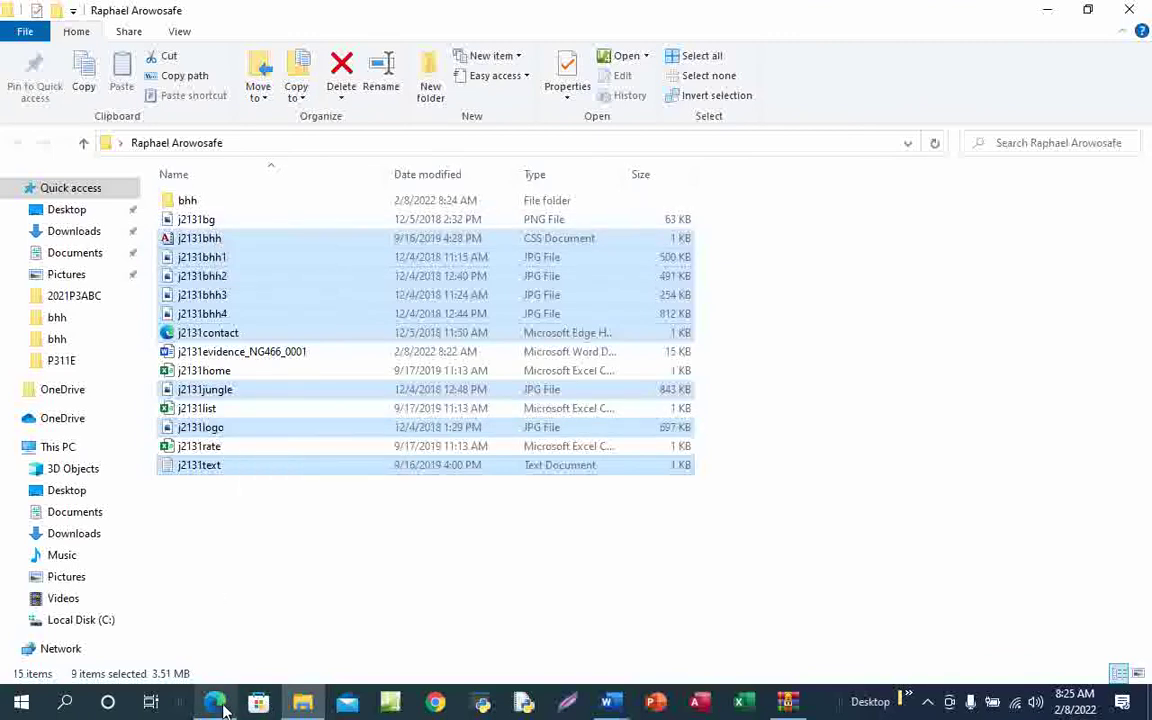
mouse_move(216, 700)
left_click(240, 641)
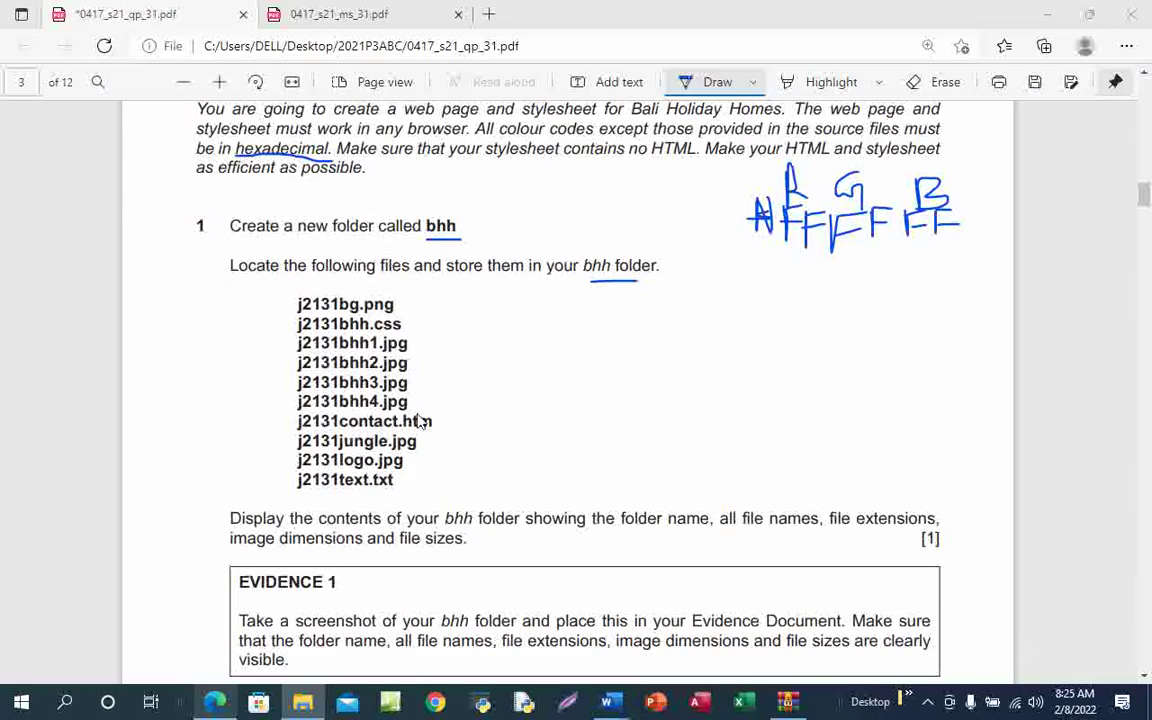
key("alt+Tab")
left_click(238, 221, "ctrl")
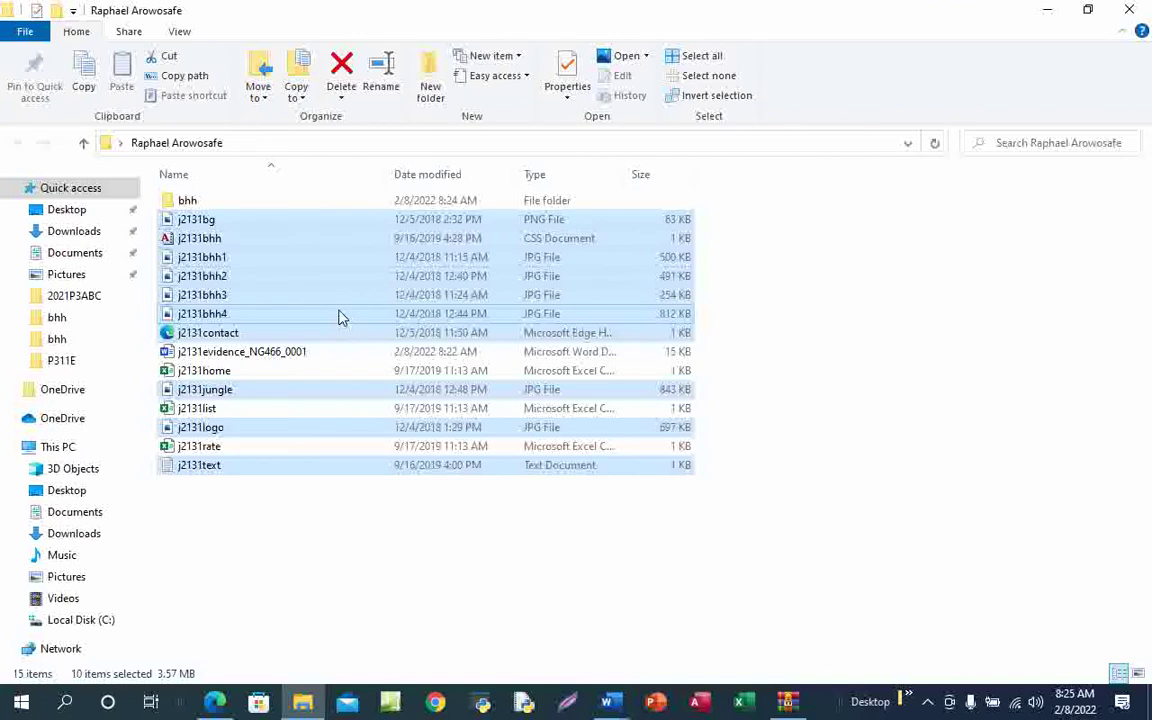
left_click_drag(338, 317, 232, 197)
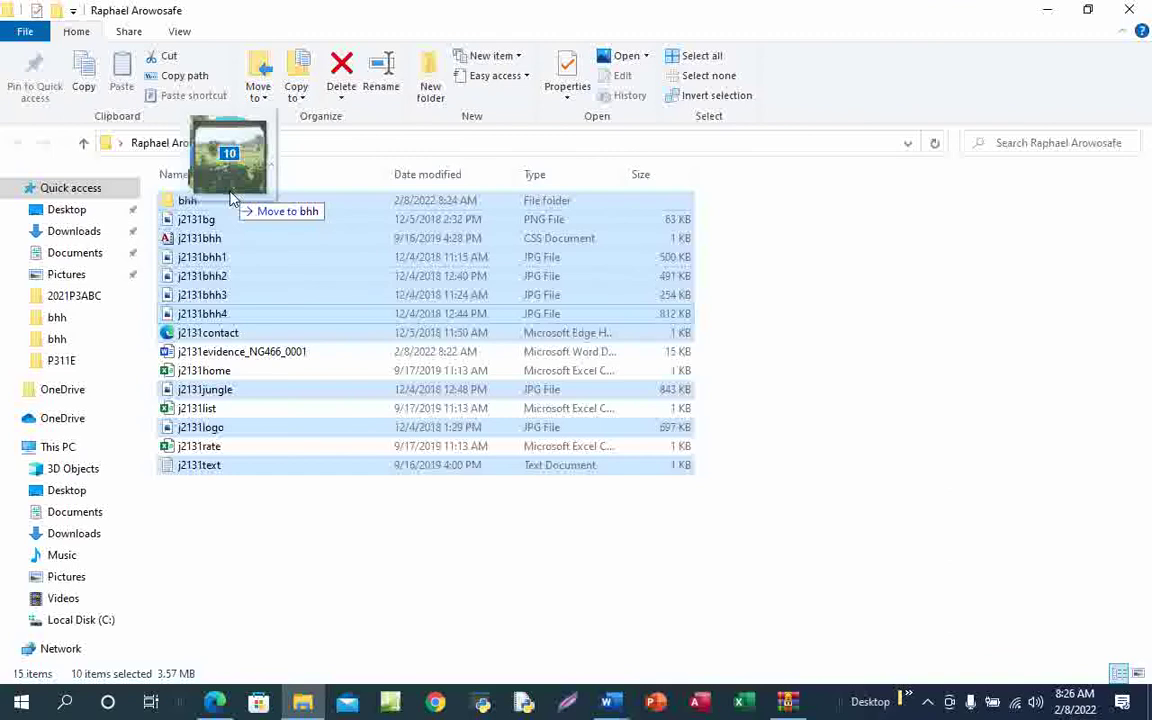
left_click_drag(232, 197, 229, 191)
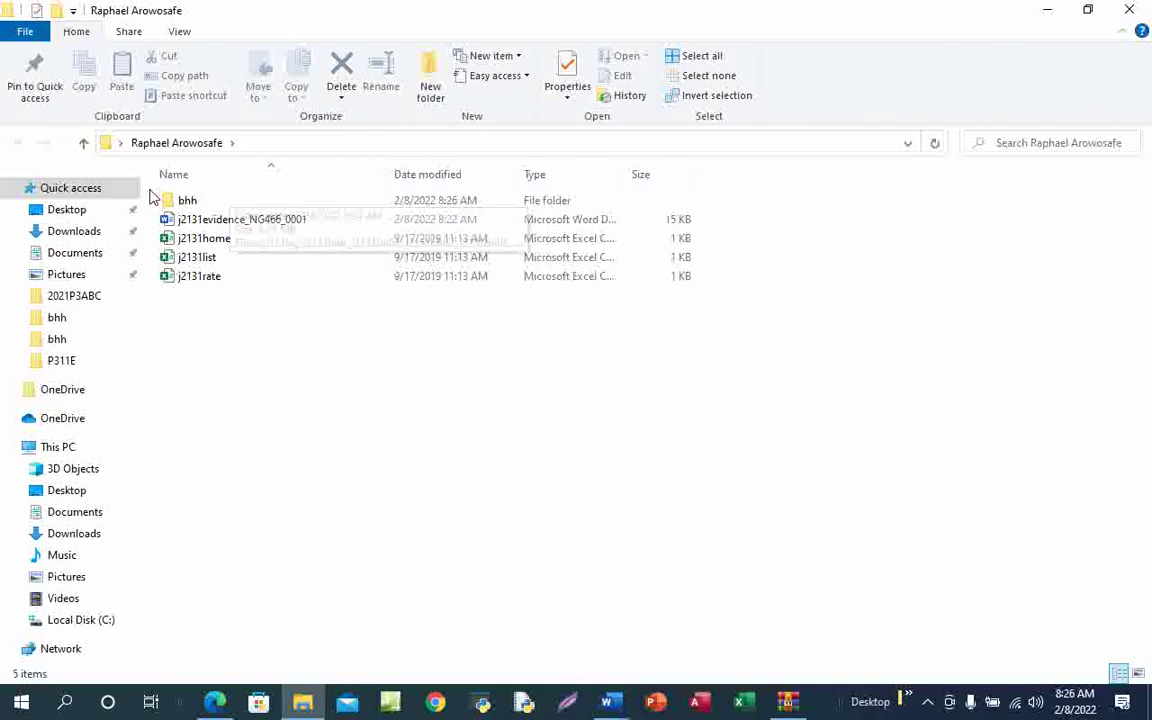
Open the bhh folder to show its ten moved j2131 files
double_click(254, 203)
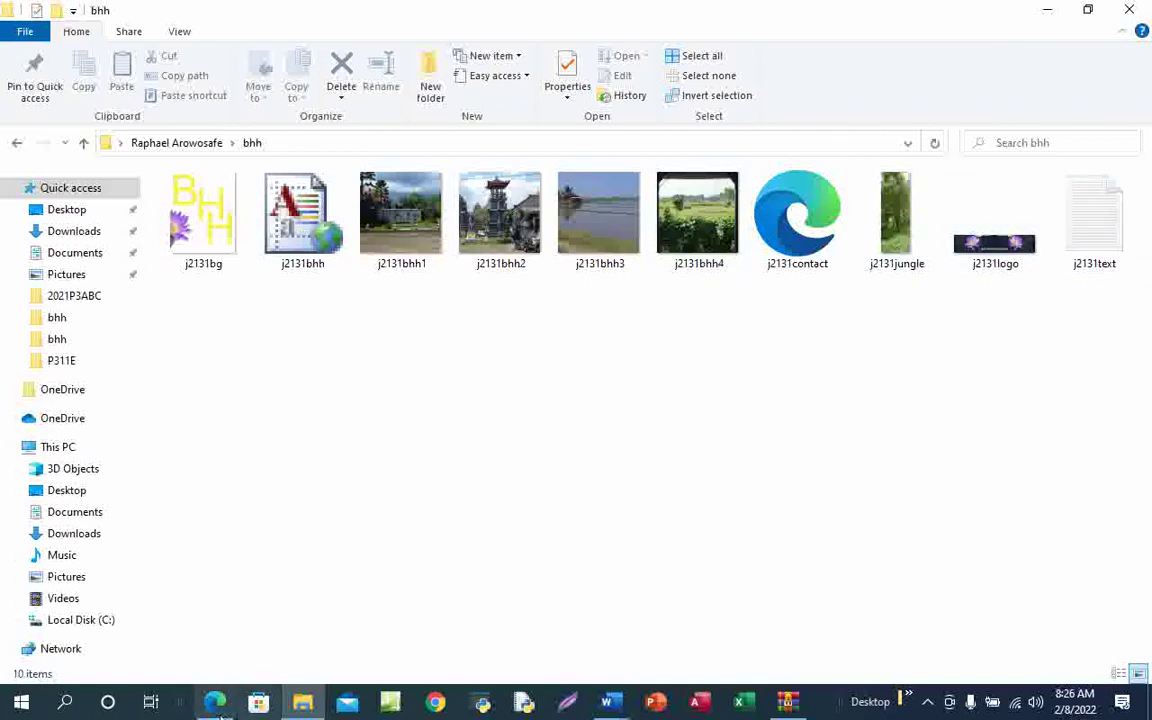
Underline folder name, image dimensions and file sizes in the Task 2 evidence question
mouse_move(215, 702)
left_click(252, 630)
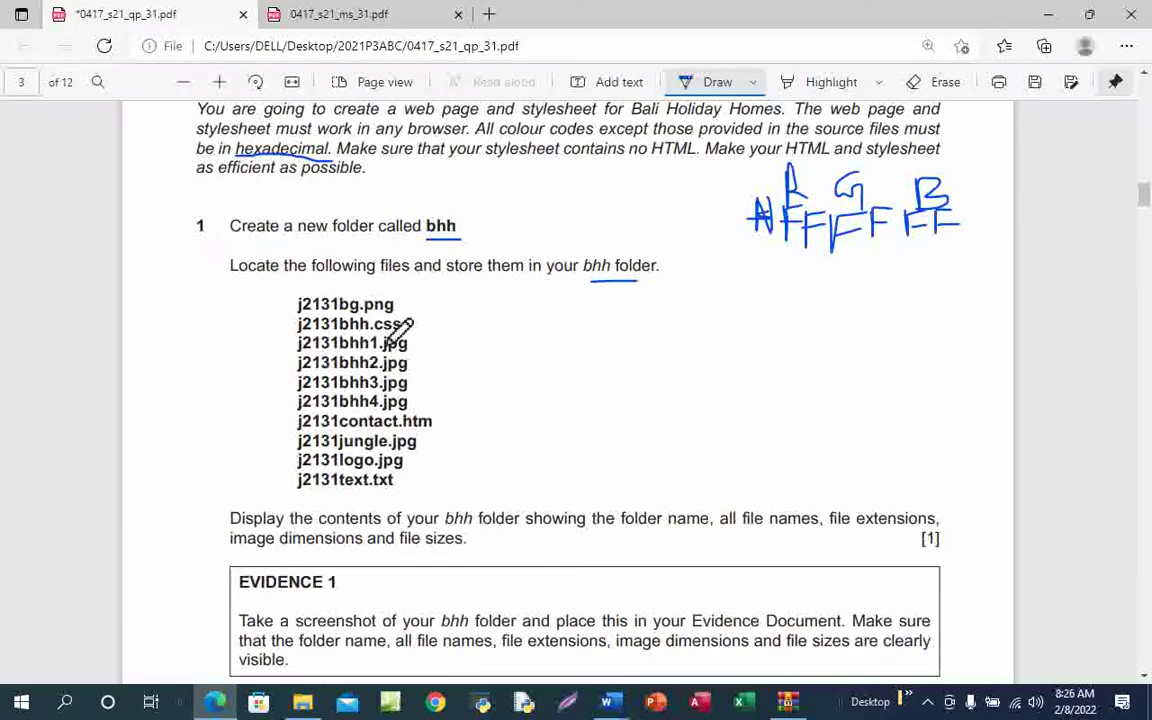
scroll(584, 507, "down", 2)
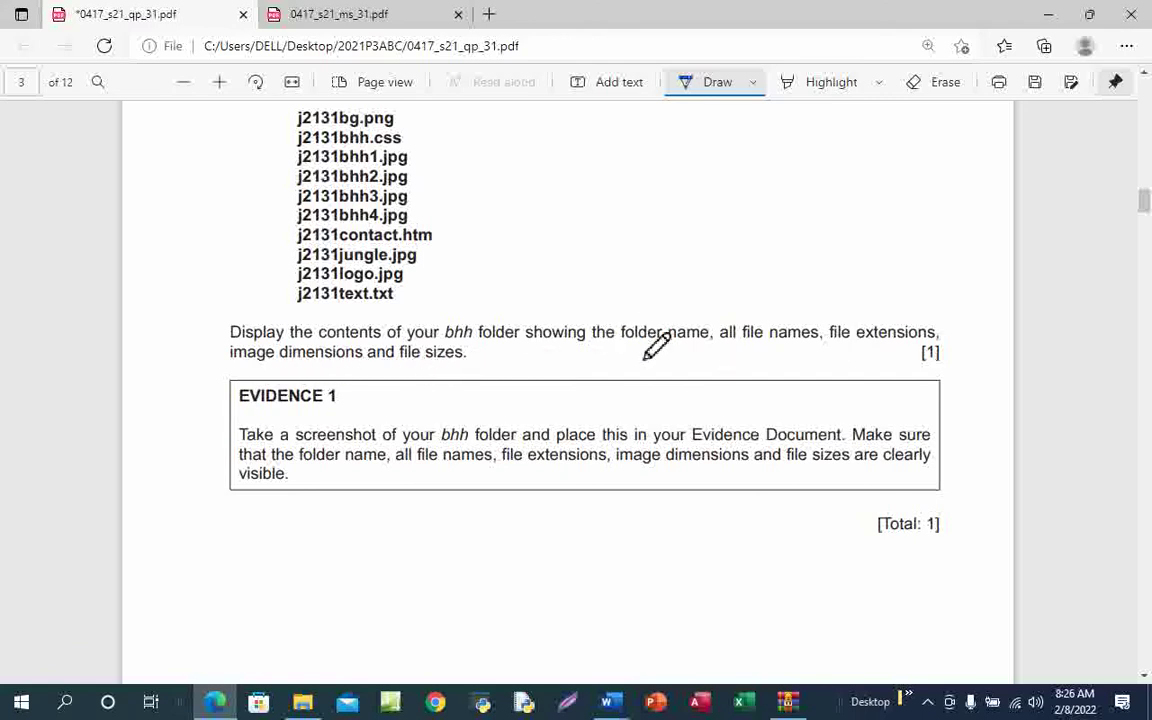
left_click_drag(644, 344, 935, 344)
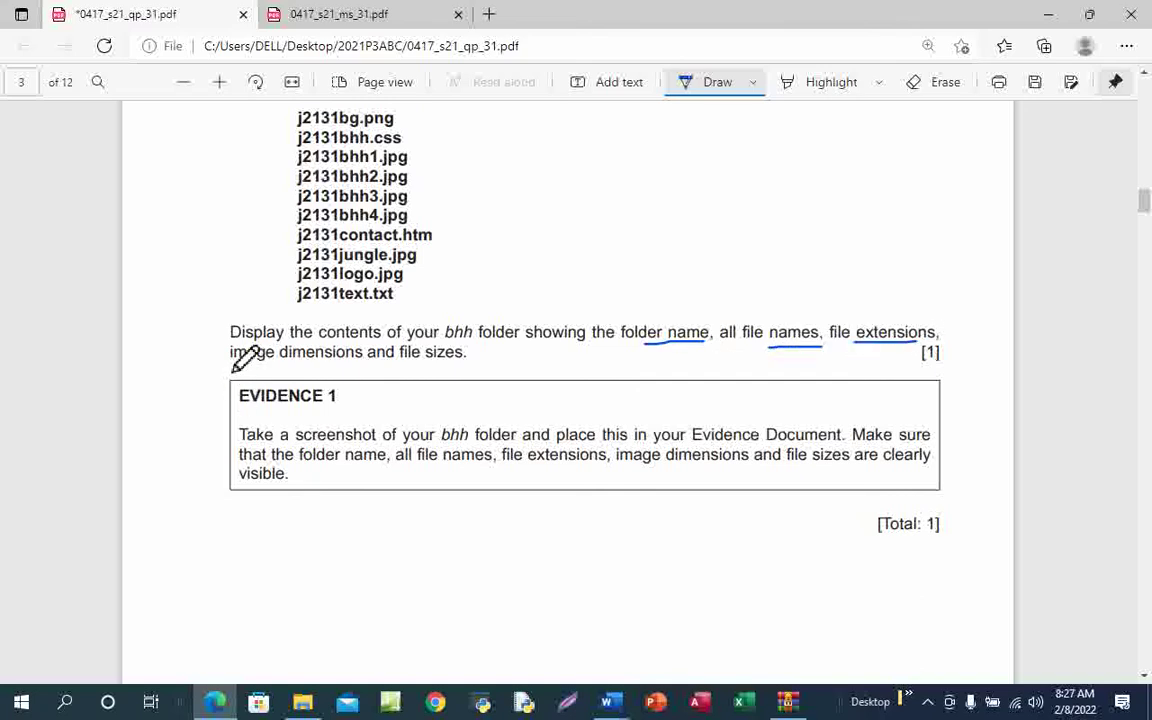
left_click_drag(231, 361, 334, 361)
left_click_drag(409, 367, 466, 367)
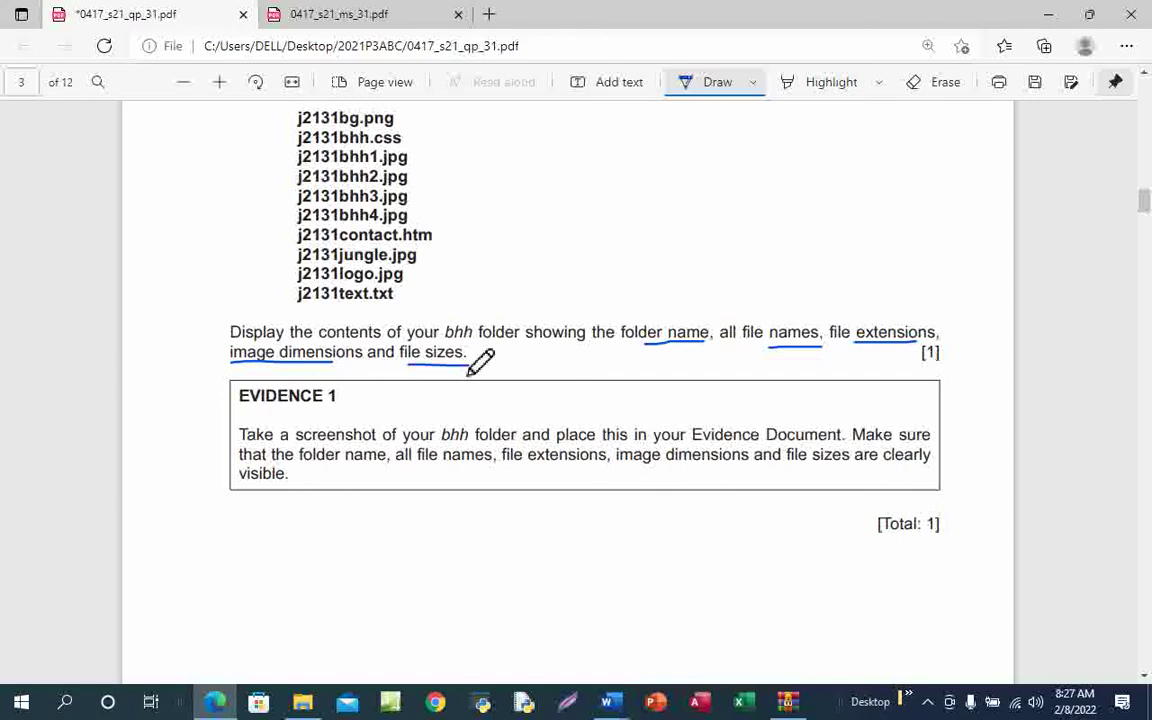
mouse_move(302, 702)
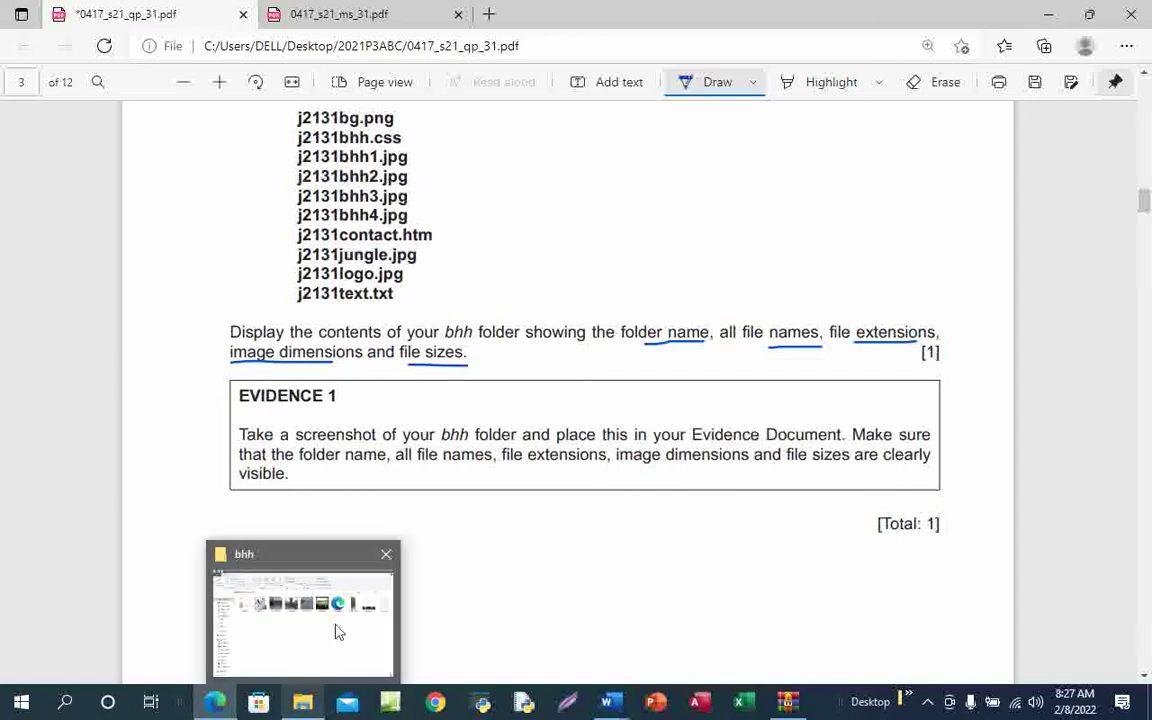
left_click(337, 632)
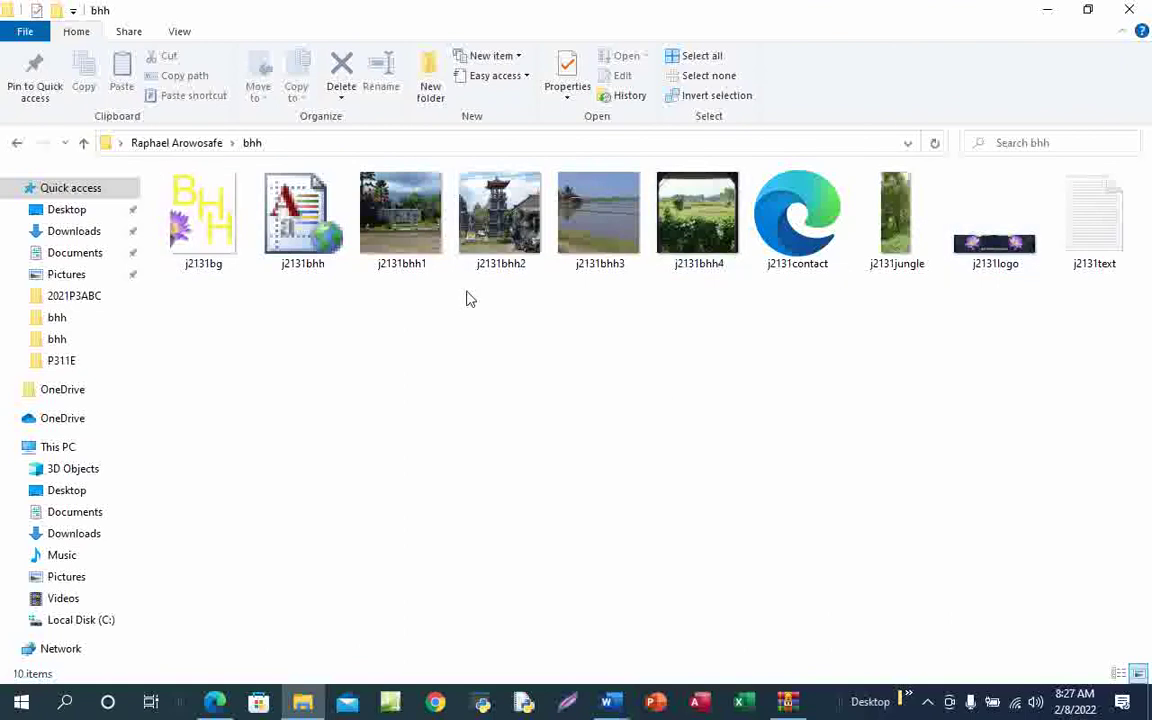
Switch the bhh folder to Details view and open the Choose Details column list
right_click(507, 339)
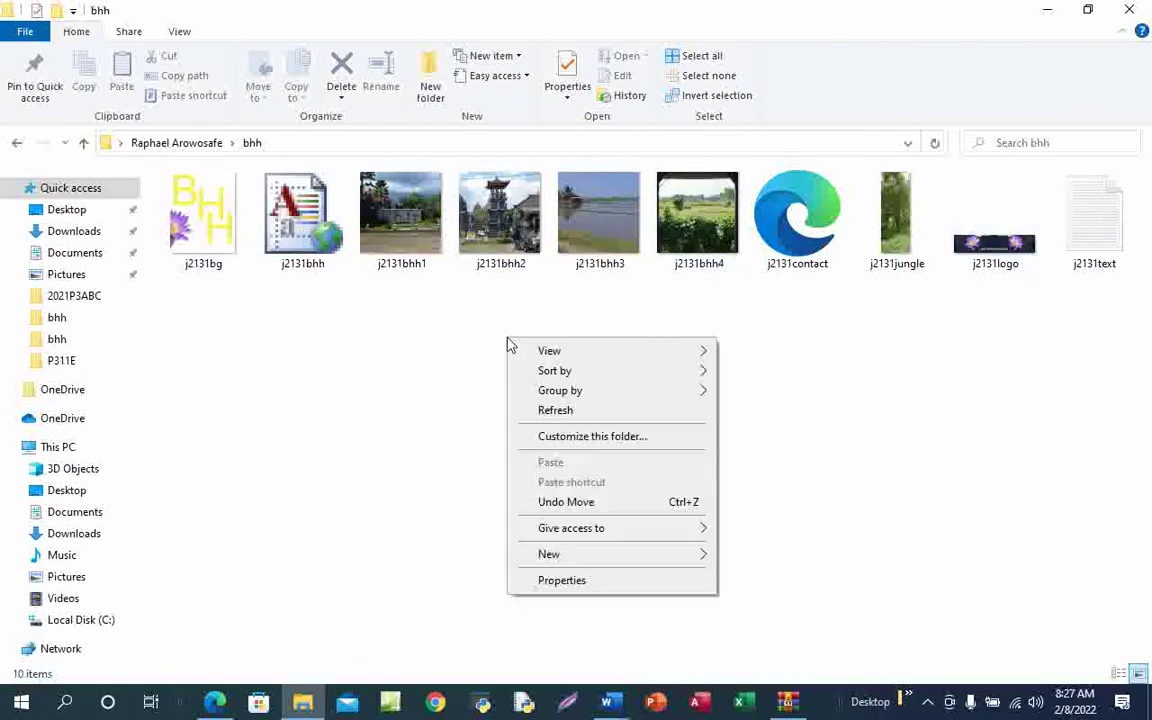
mouse_move(577, 358)
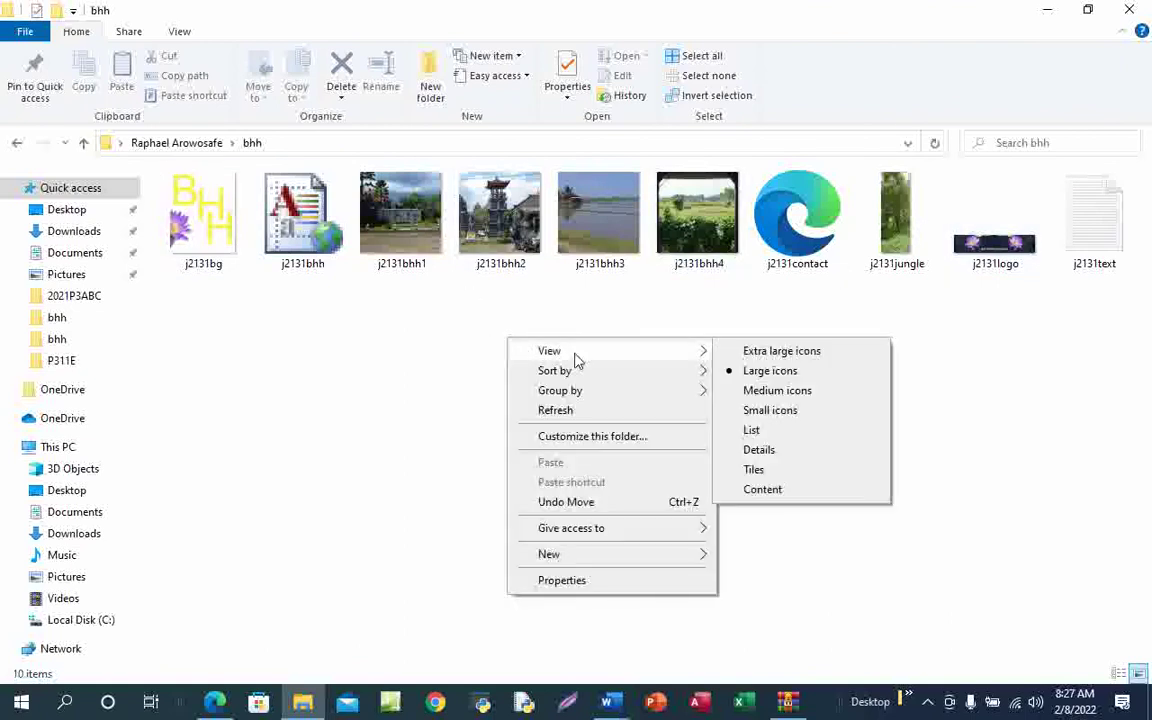
left_click(760, 450)
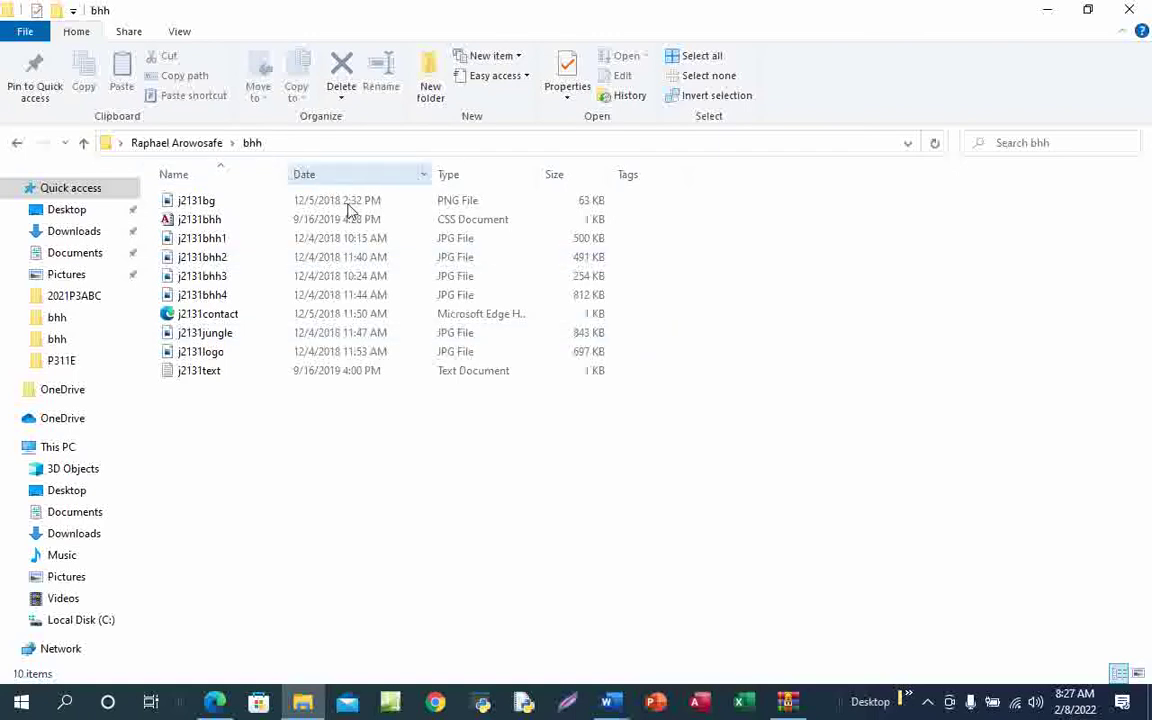
right_click(667, 183)
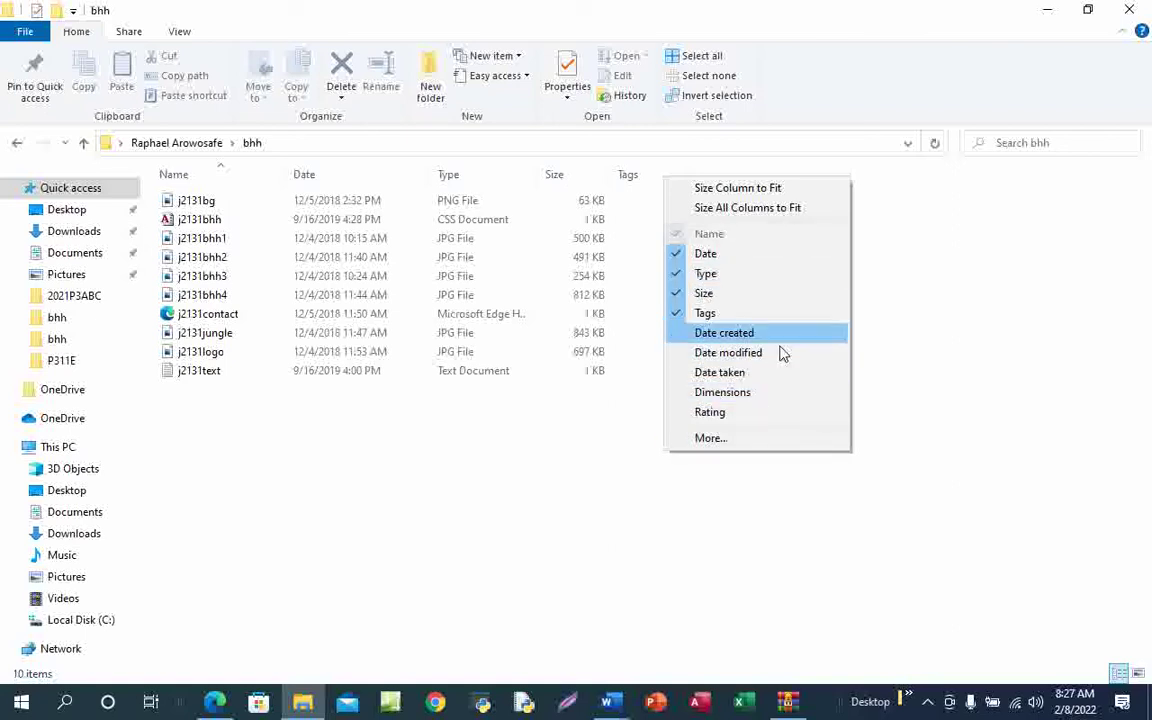
left_click(712, 439)
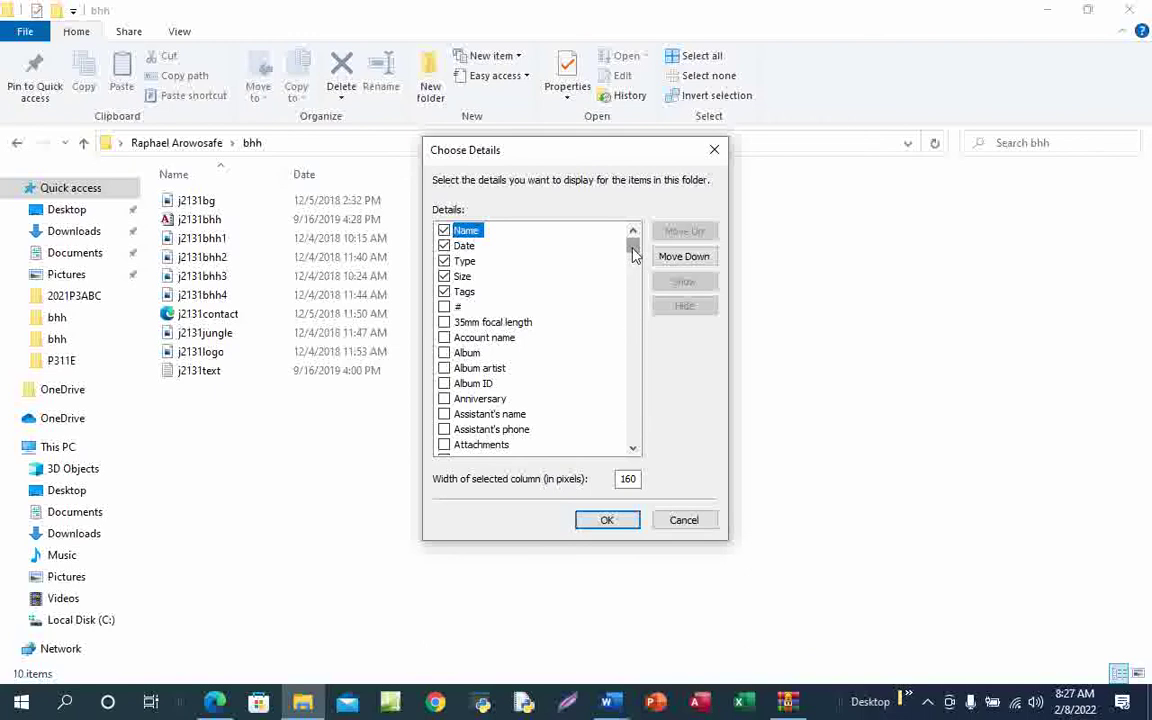
Tick Dimensions in Choose Details so the bhh list shows image pixel sizes
left_click_drag(632, 252, 645, 292)
scroll(642, 320, "down", 1)
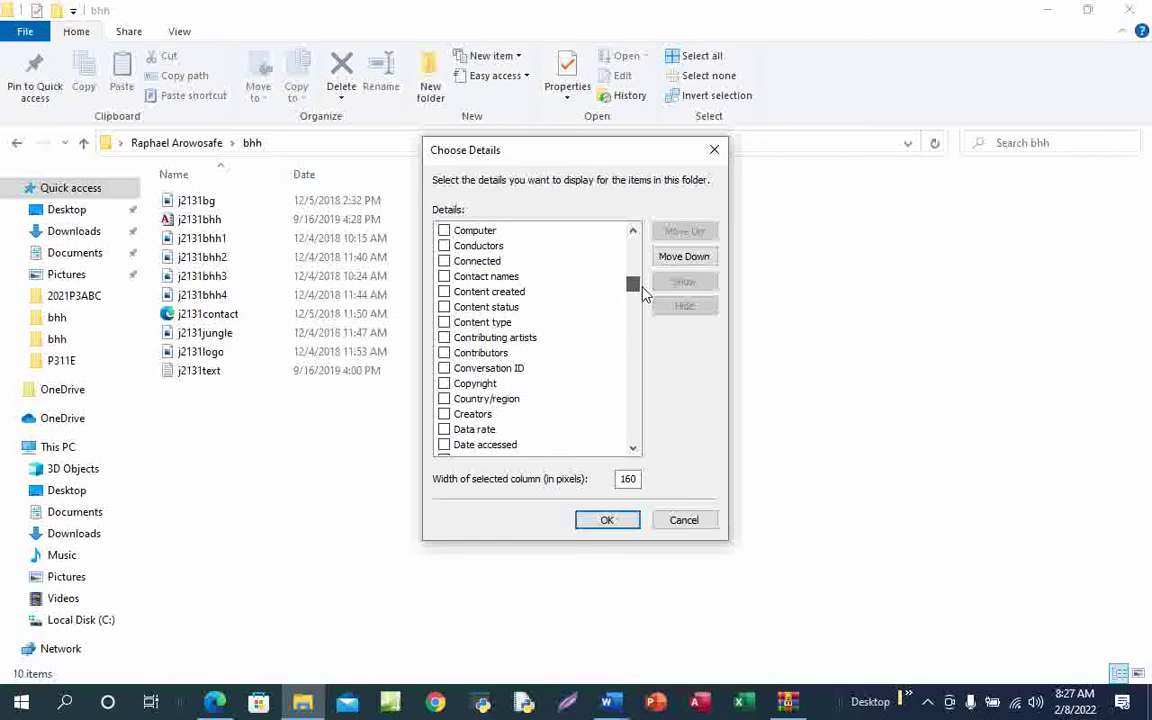
left_click_drag(645, 292, 648, 307)
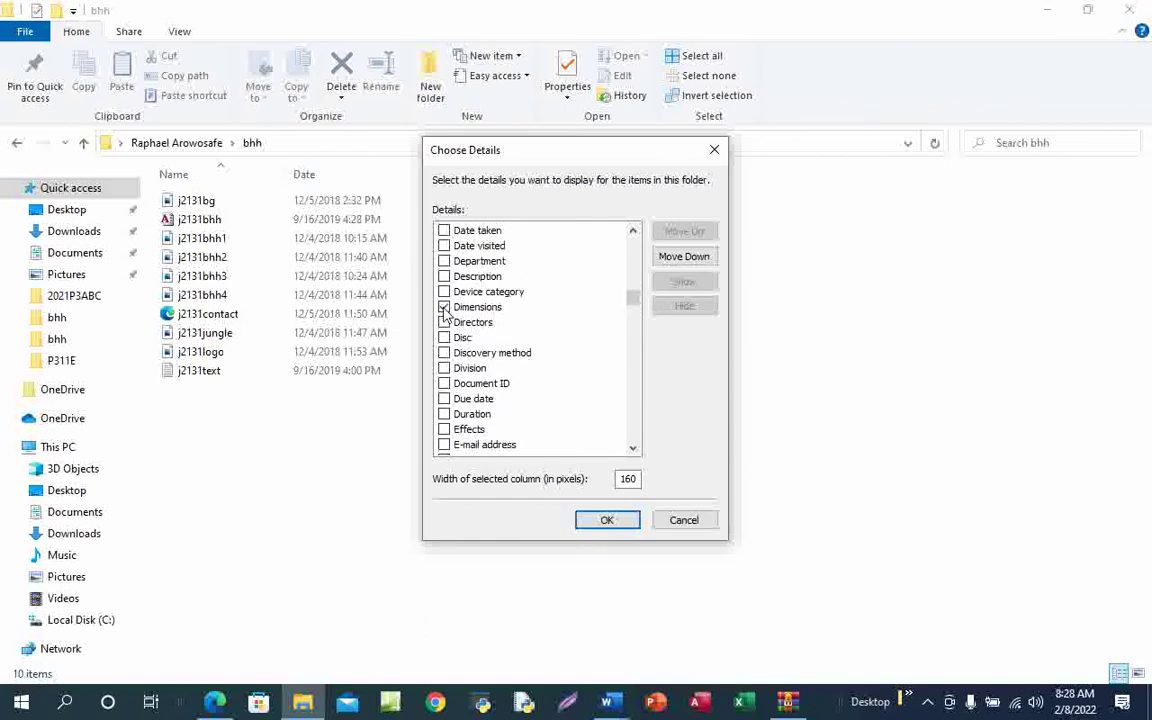
left_click(607, 522)
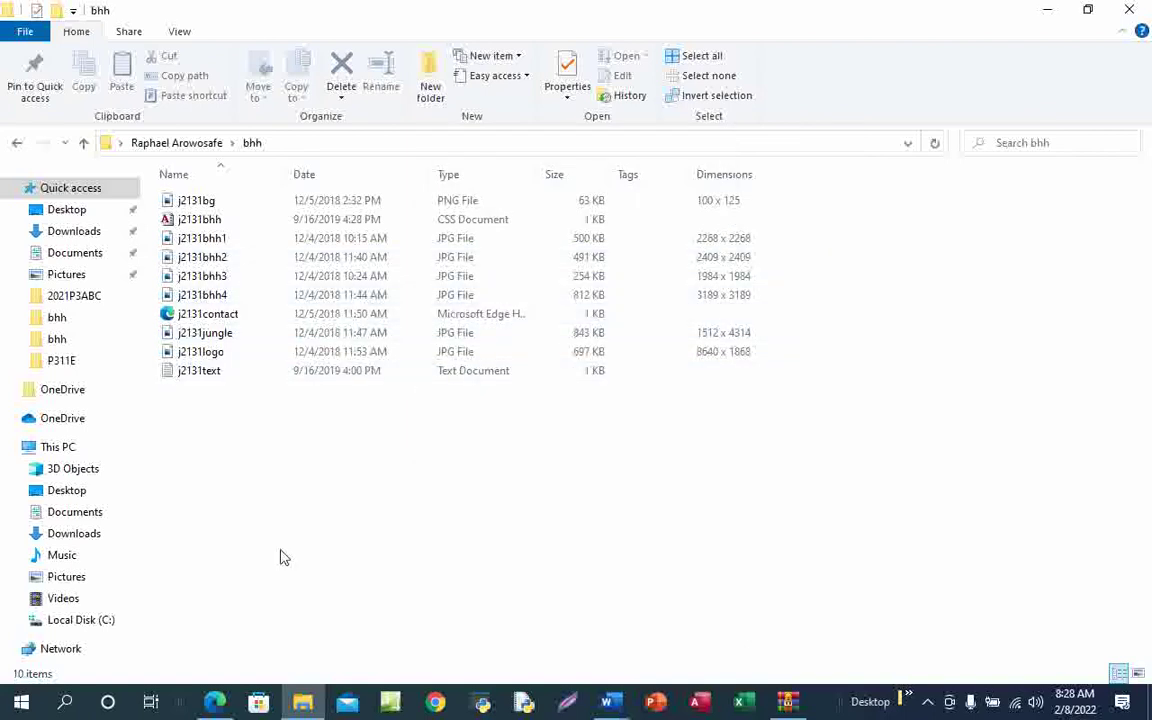
mouse_move(214, 705)
left_click(249, 625)
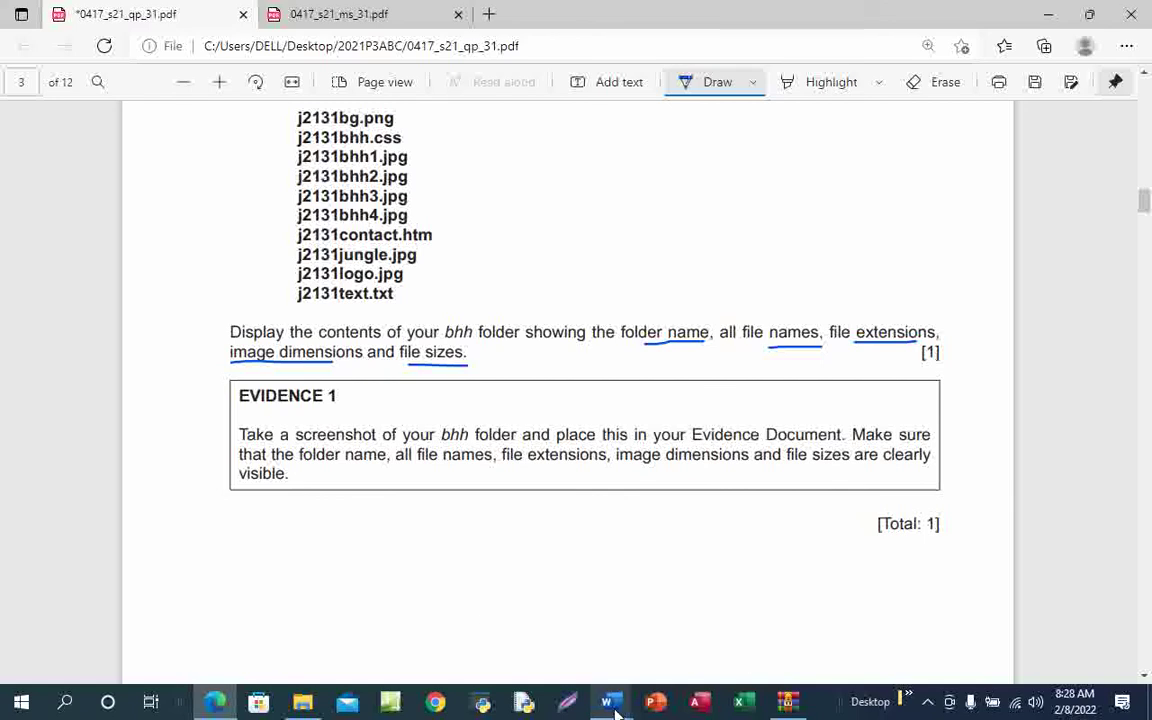
mouse_move(617, 712)
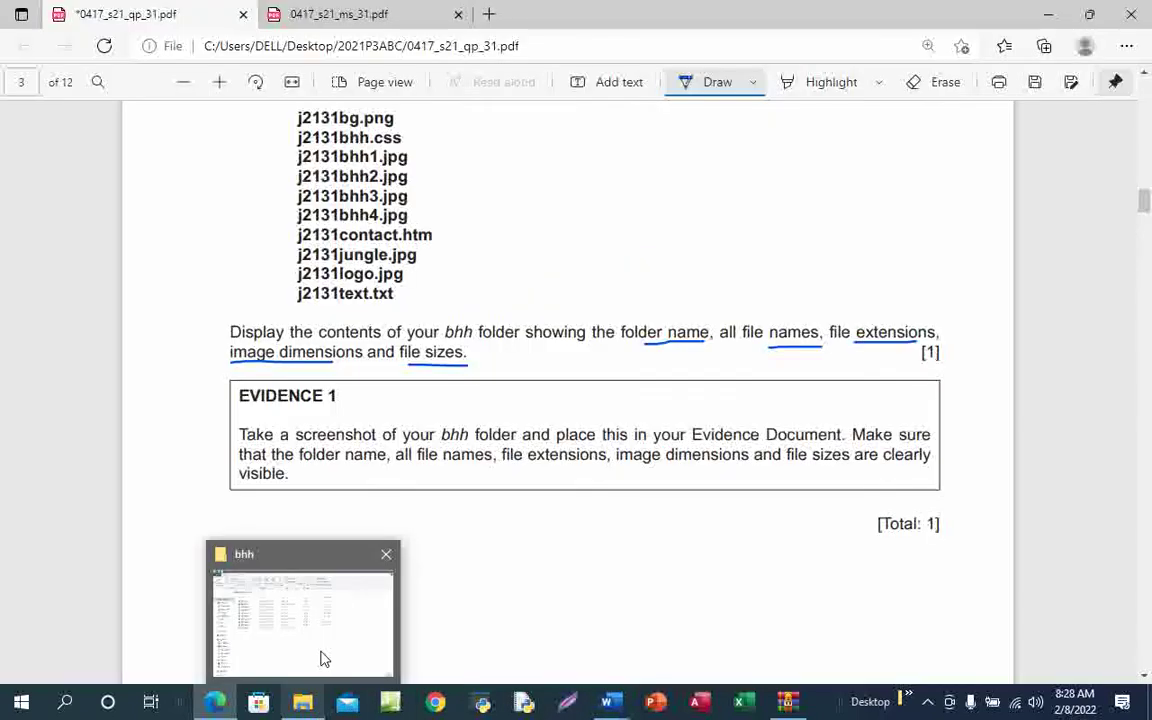
left_click(321, 658)
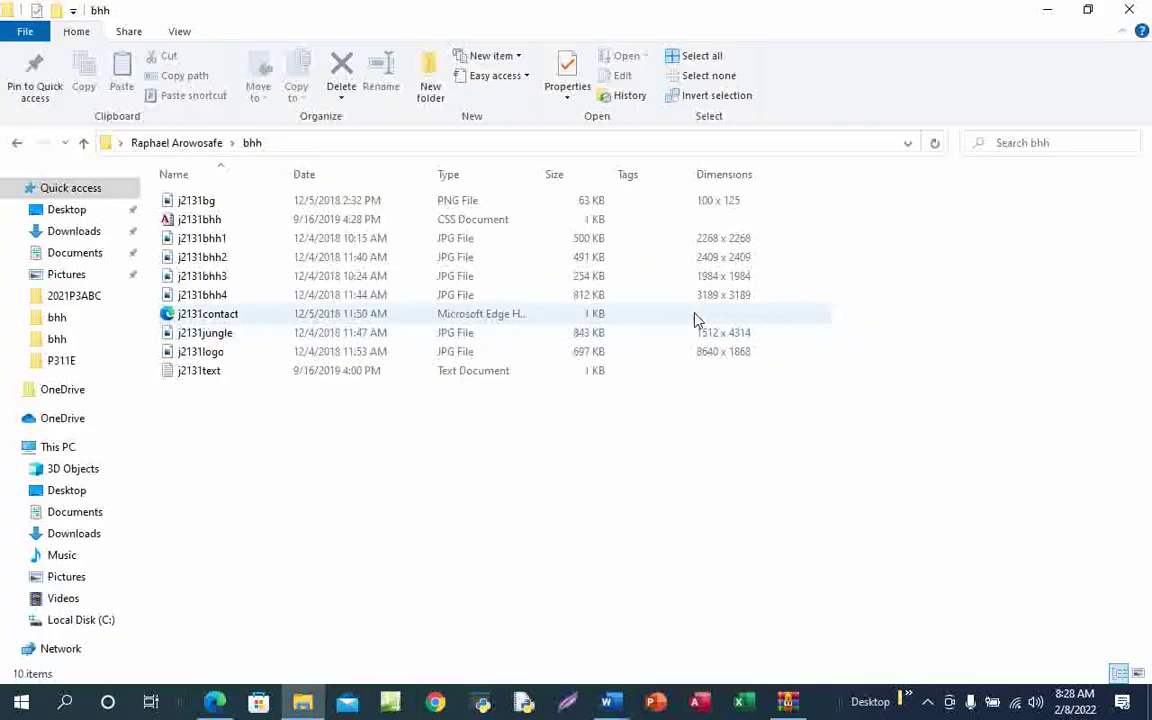
left_click(928, 708)
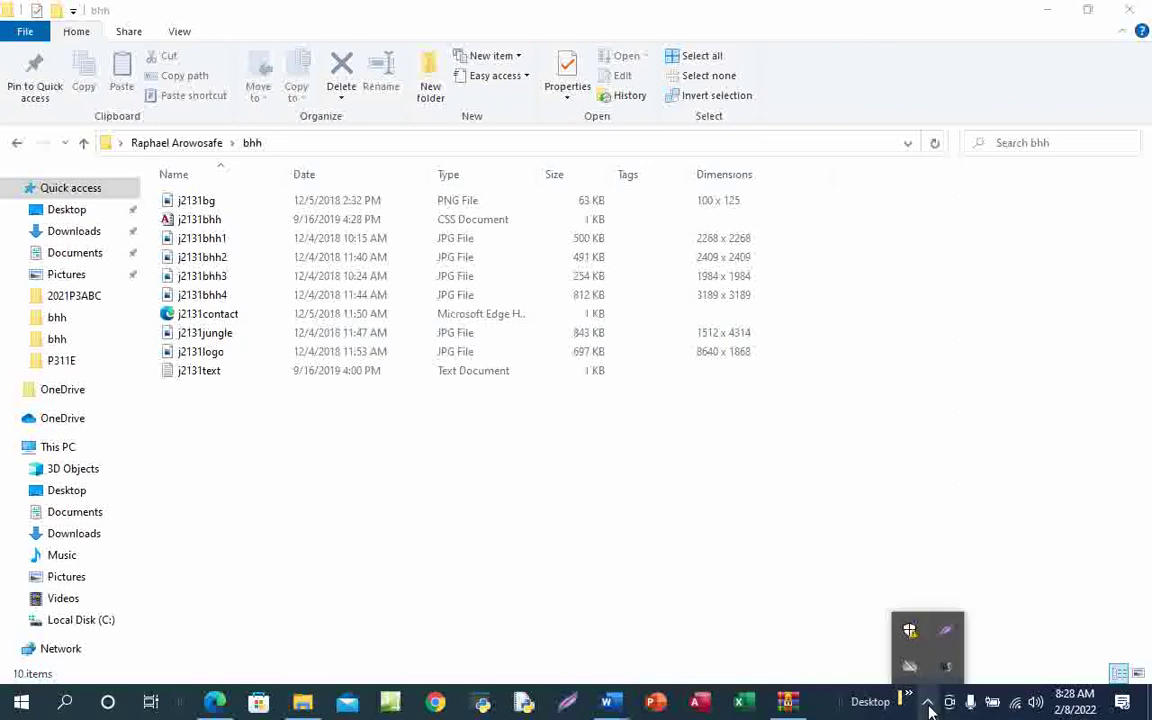
Capture the bhh folder path and full file list (790 x 302) with Lightshot and copy it
left_click(948, 635)
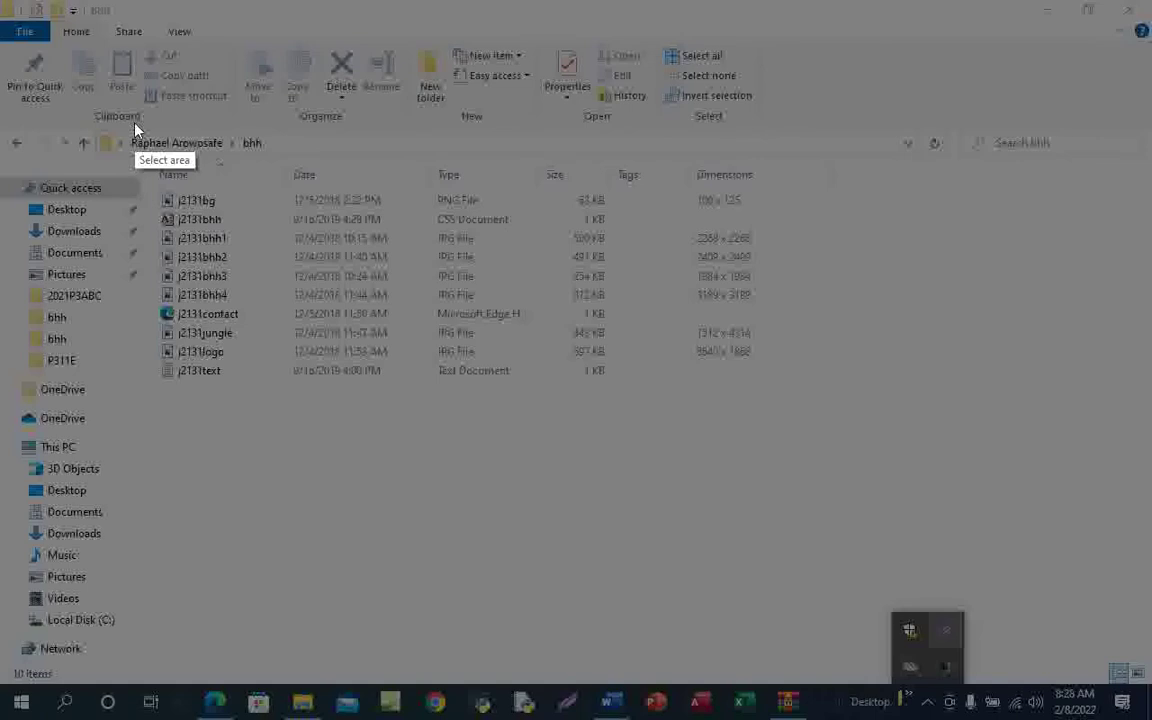
left_click_drag(134, 122, 165, 366)
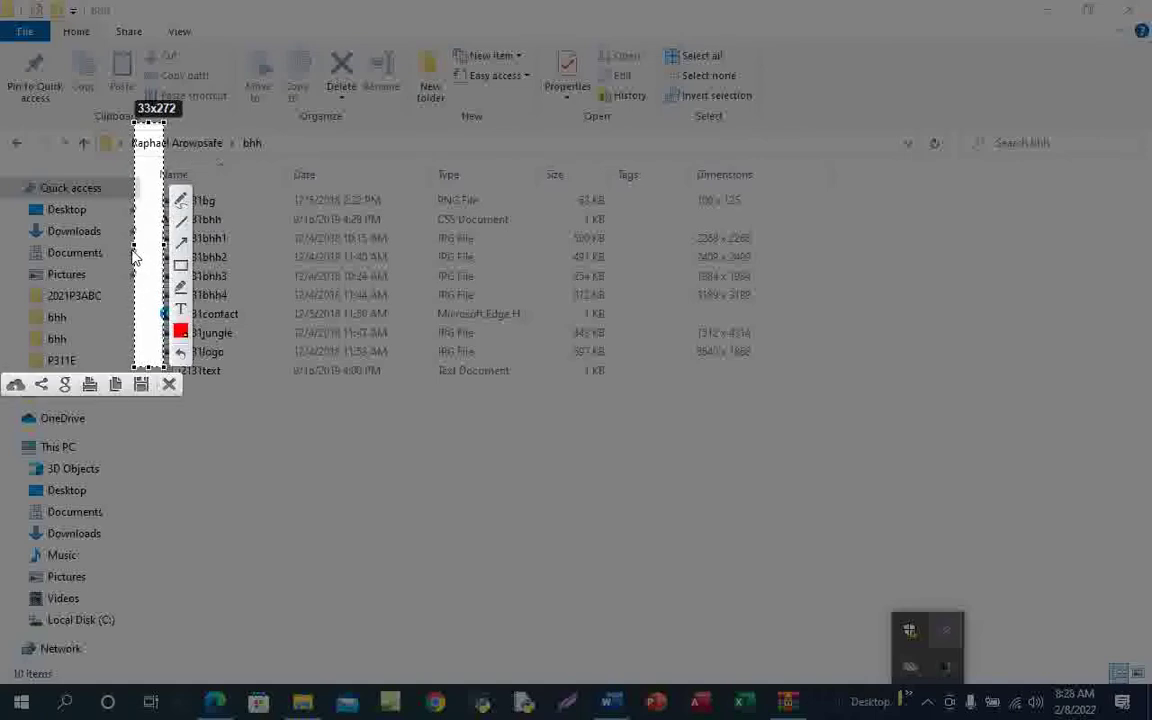
left_click_drag(131, 248, 122, 246)
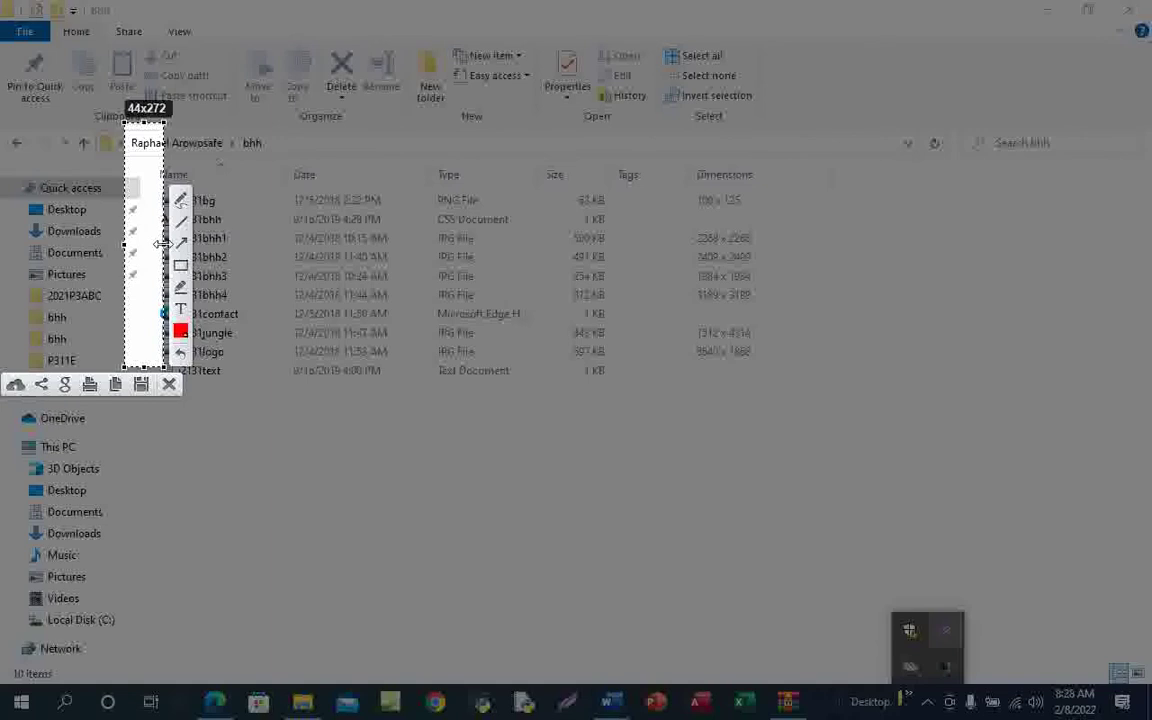
left_click_drag(160, 244, 835, 410)
left_click_drag(476, 367, 477, 395)
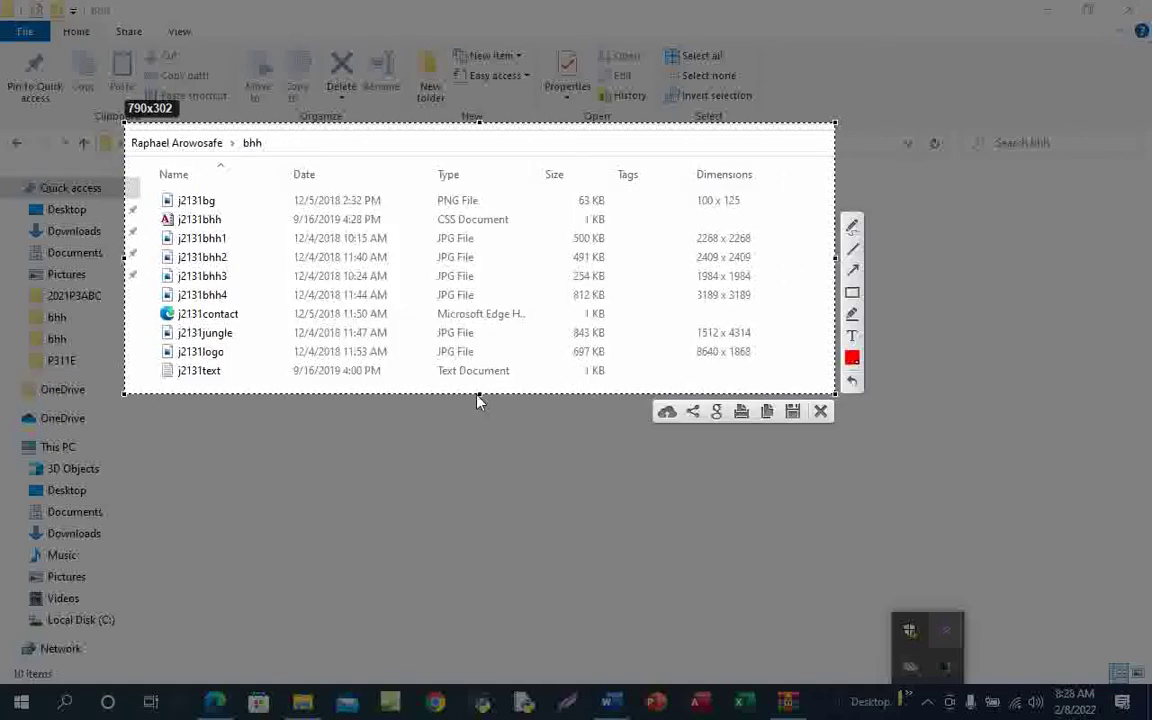
left_click(767, 411)
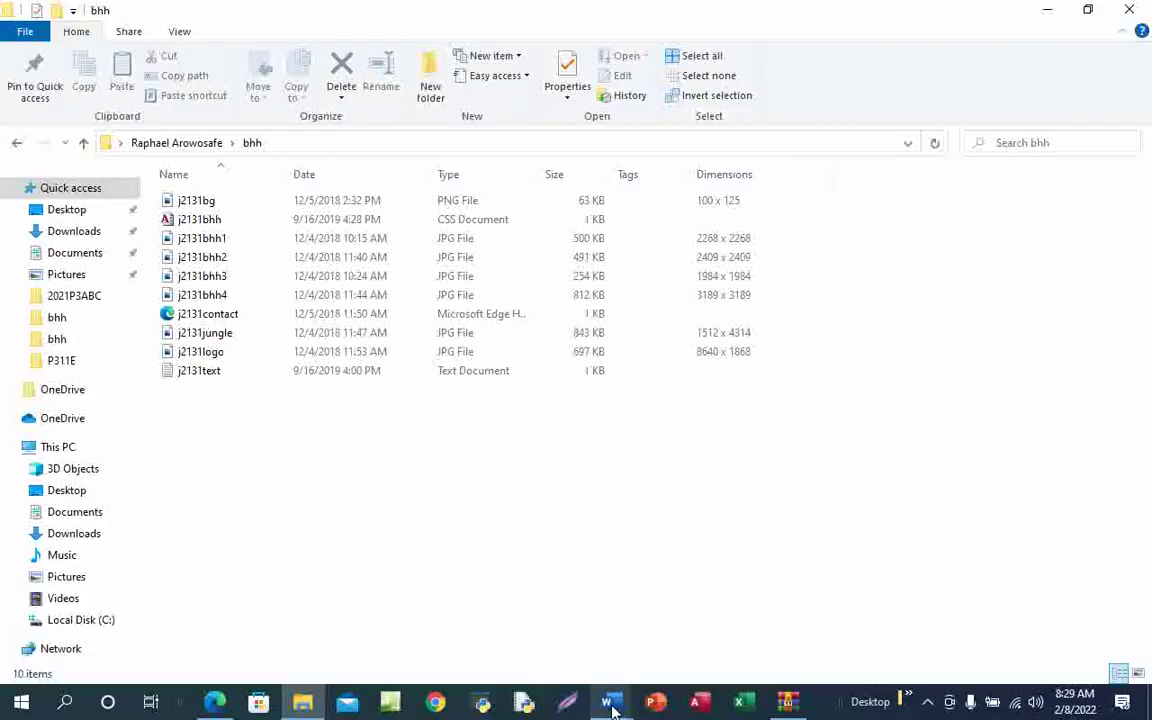
Paste the folder screenshot under Evidence 1 in the Word document and enlarge it slightly
mouse_move(612, 704)
left_click(722, 645)
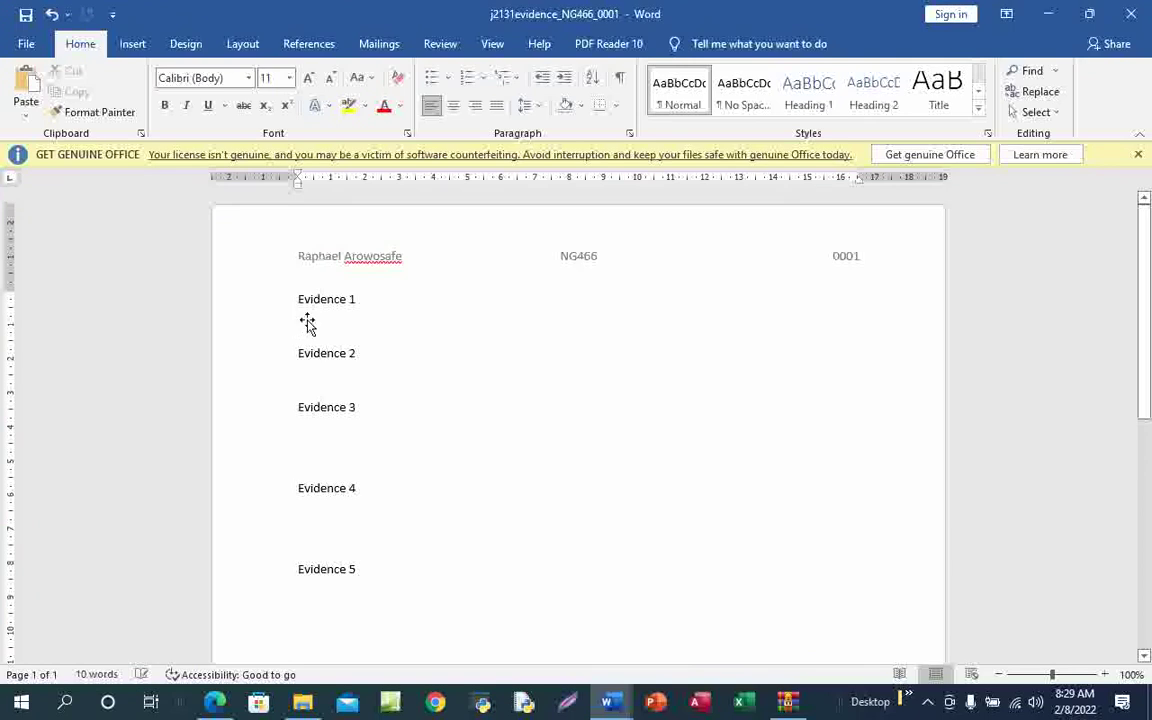
key("ctrl+v")
left_click(732, 485)
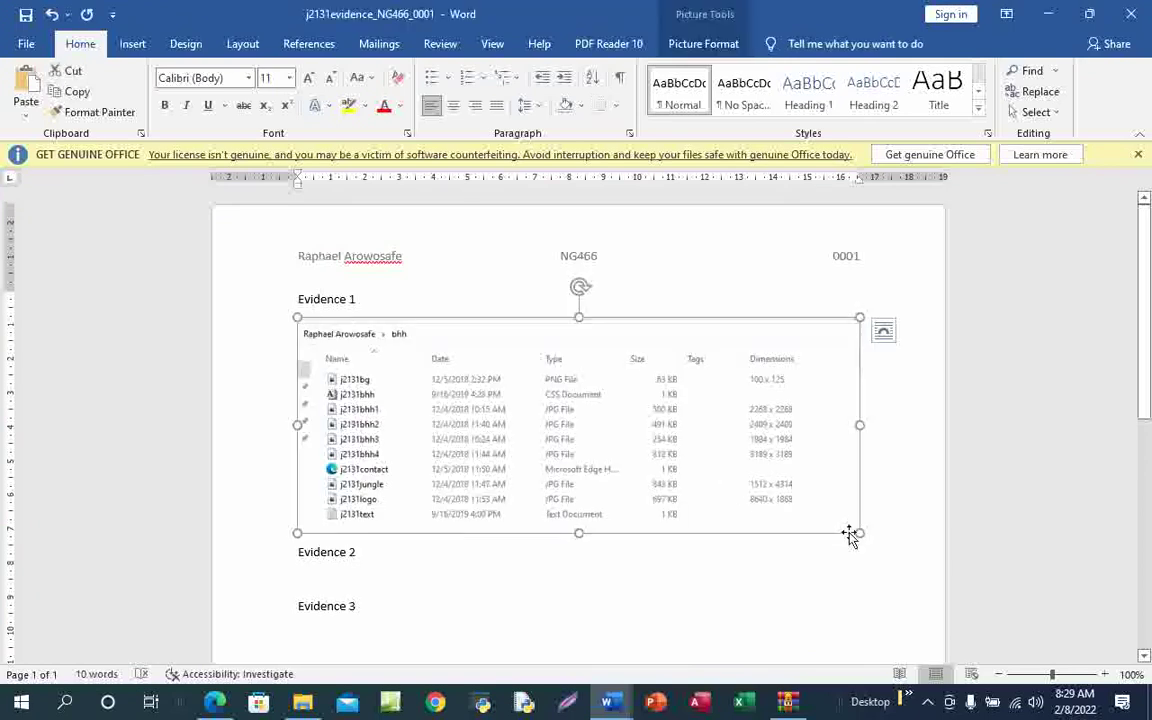
left_click_drag(859, 535, 876, 553)
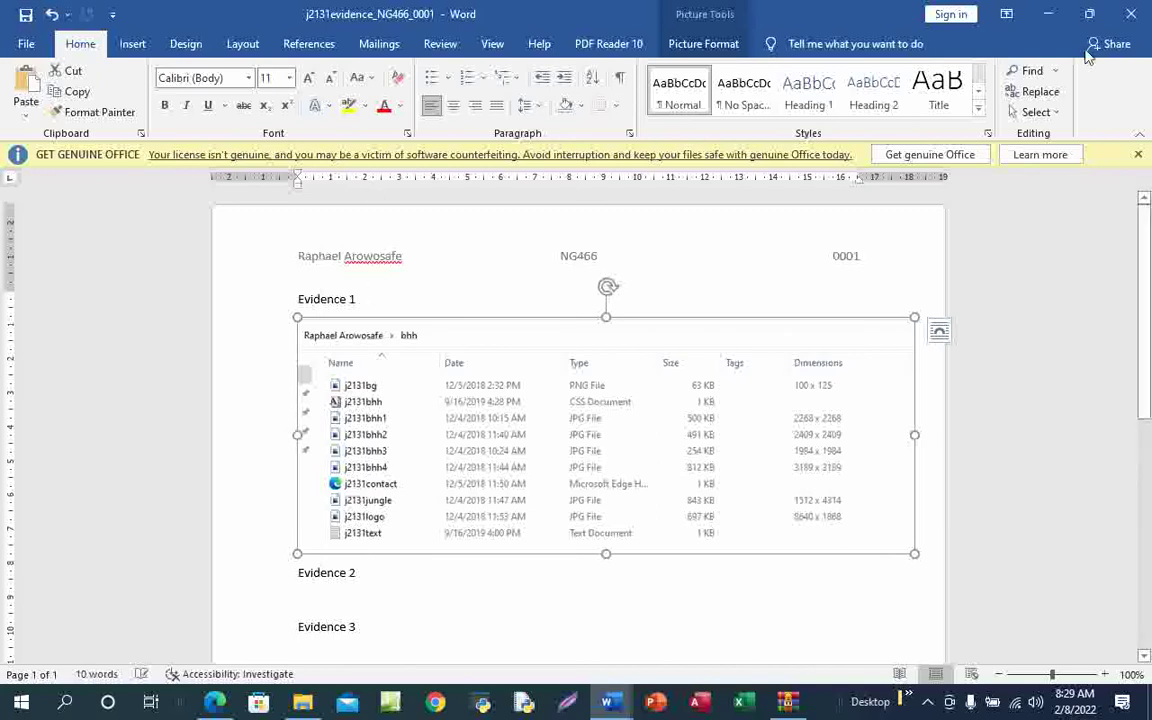
key("alt+Tab")
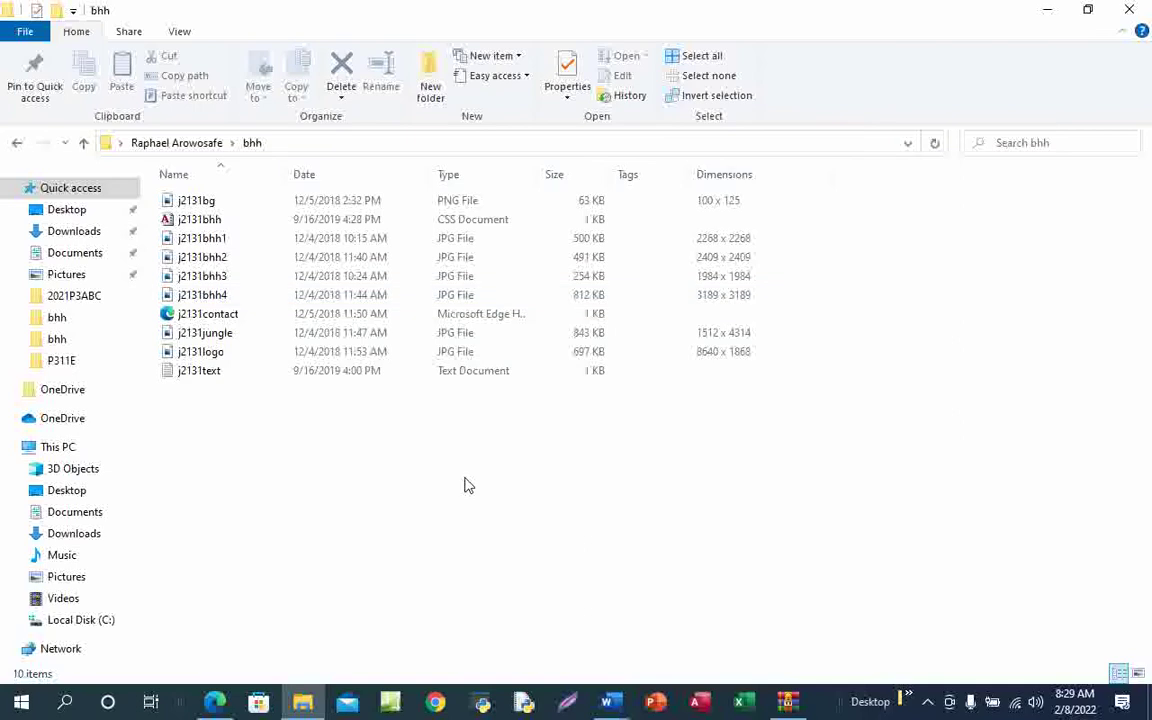
Bring up the exam paper in Edge and tick off the Evidence 1 task in ink
mouse_move(219, 699)
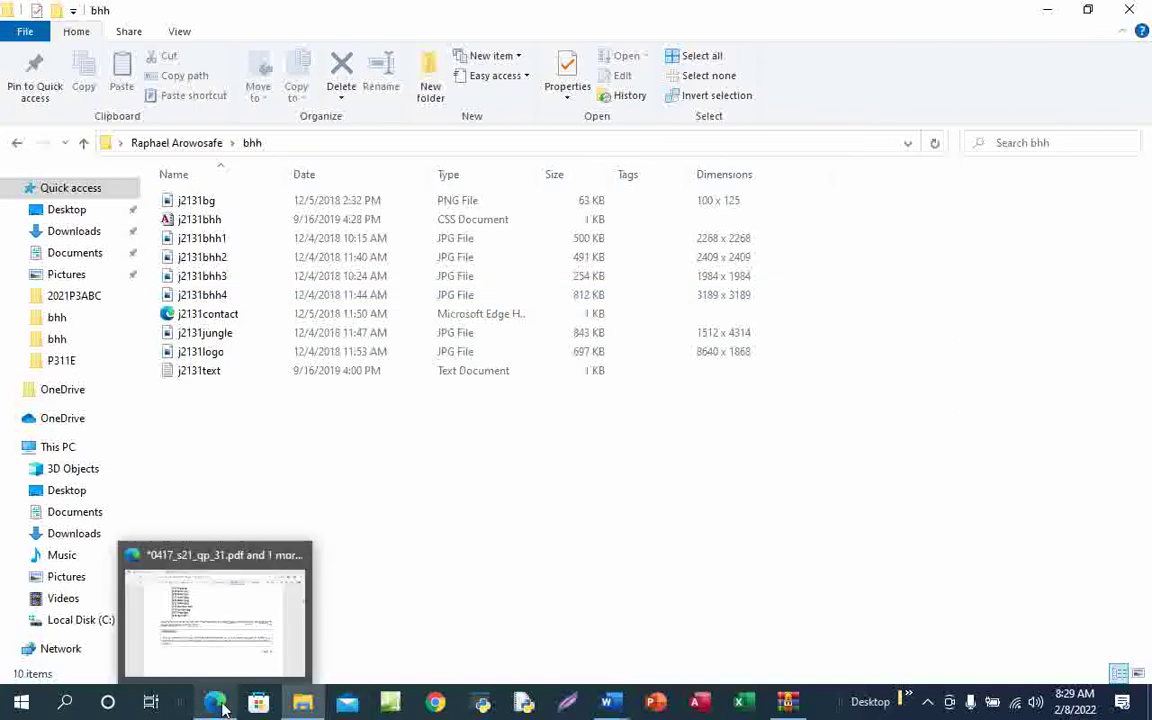
left_click(233, 592)
left_click_drag(408, 462, 648, 388)
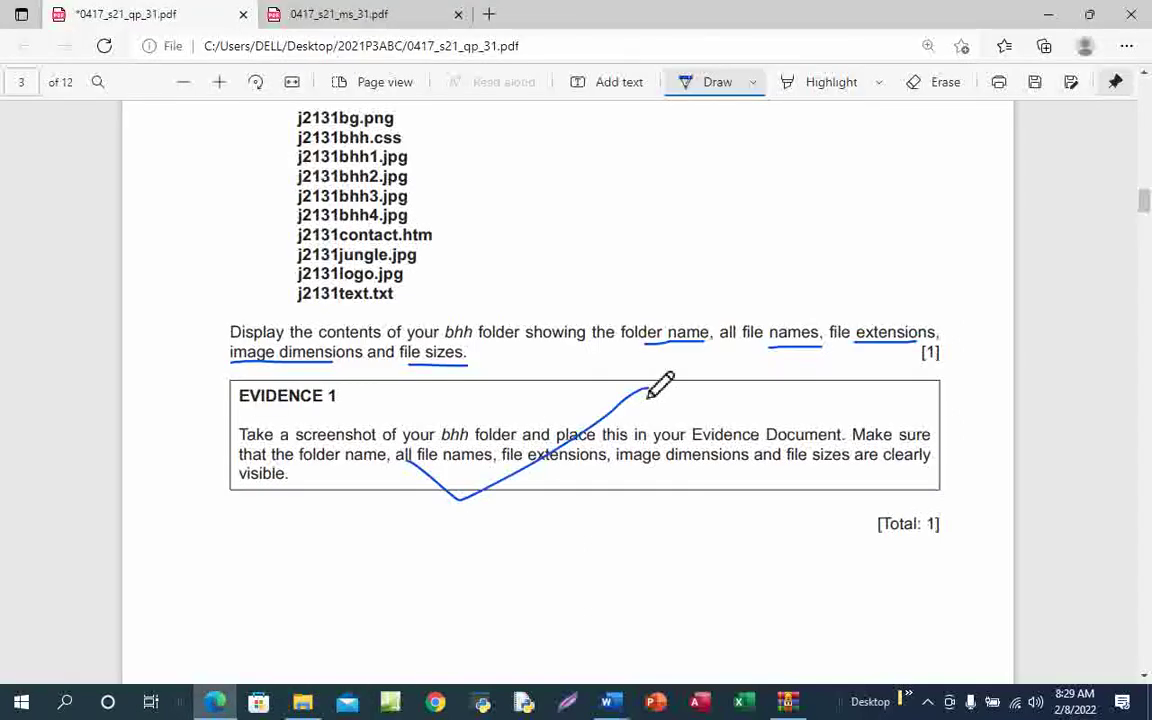
Underline 'Web Page', 'bhh.htm' and 'fit 80%' in the Task 3 question in blue ink
scroll(635, 531, "down", 10)
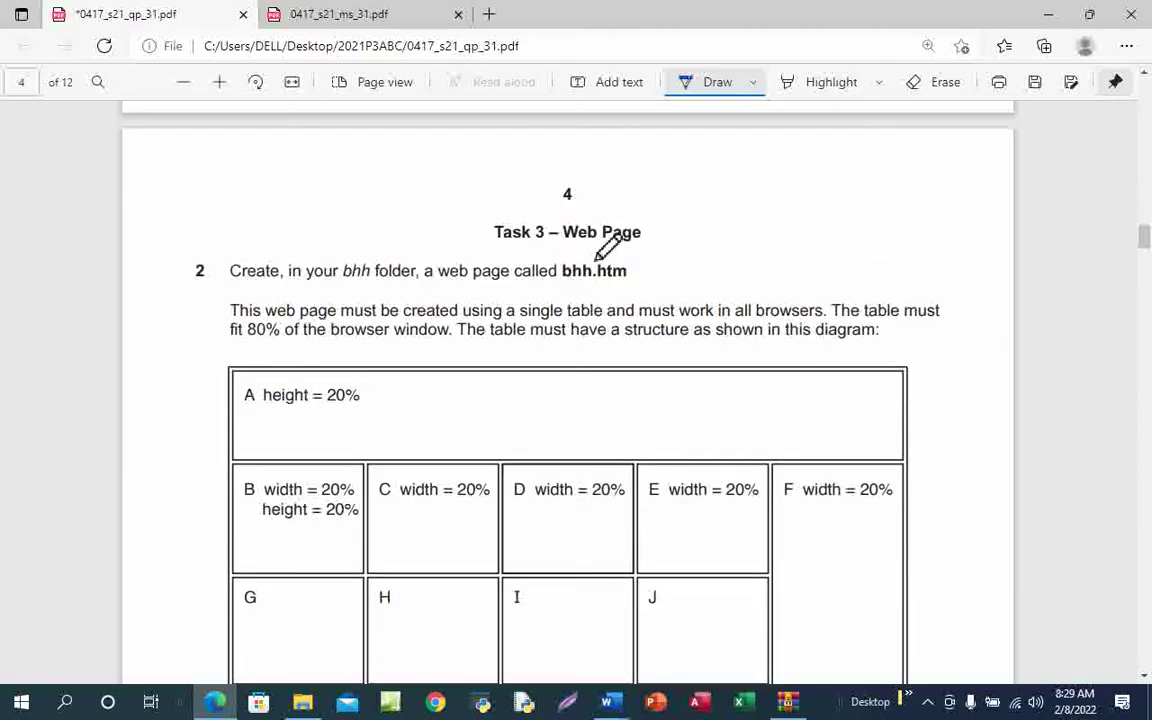
left_click_drag(567, 254, 648, 255)
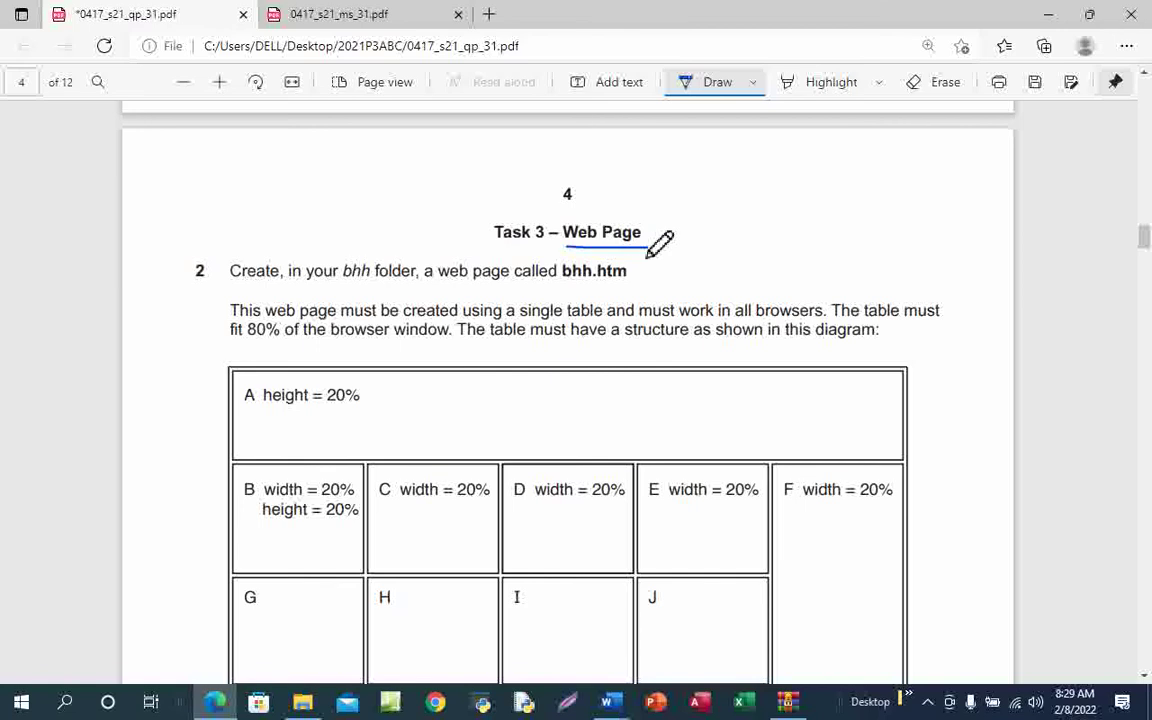
scroll(565, 330, "down", 1)
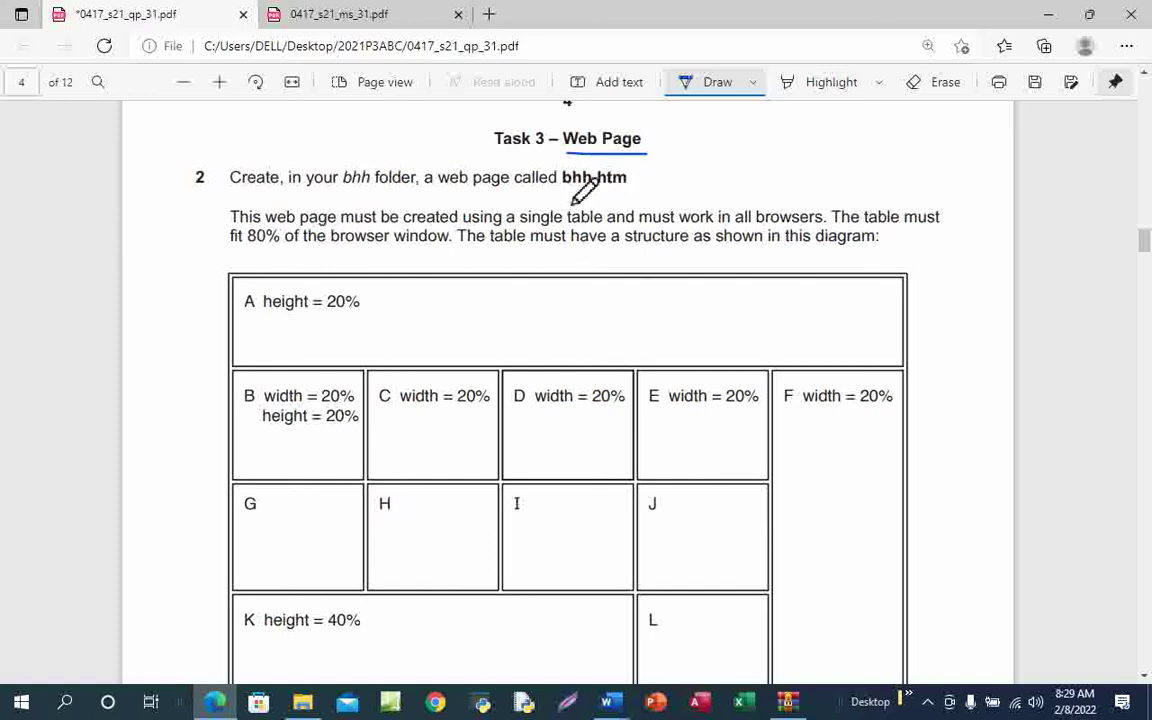
left_click_drag(556, 192, 641, 193)
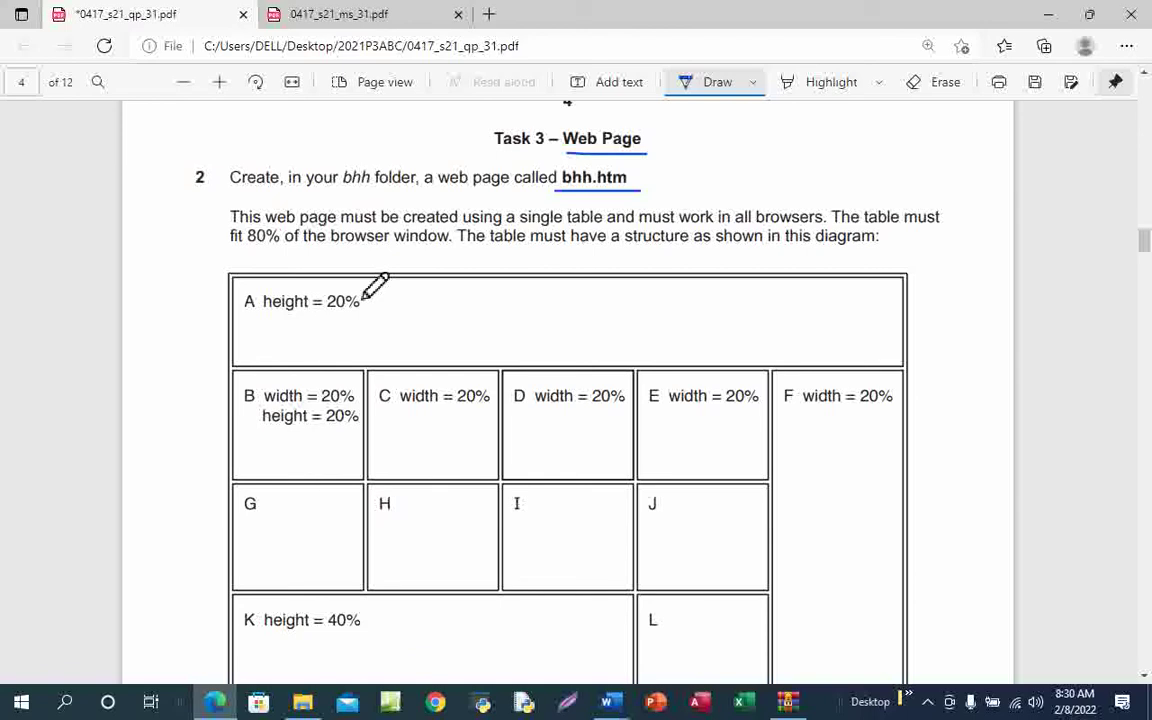
left_click_drag(253, 253, 283, 253)
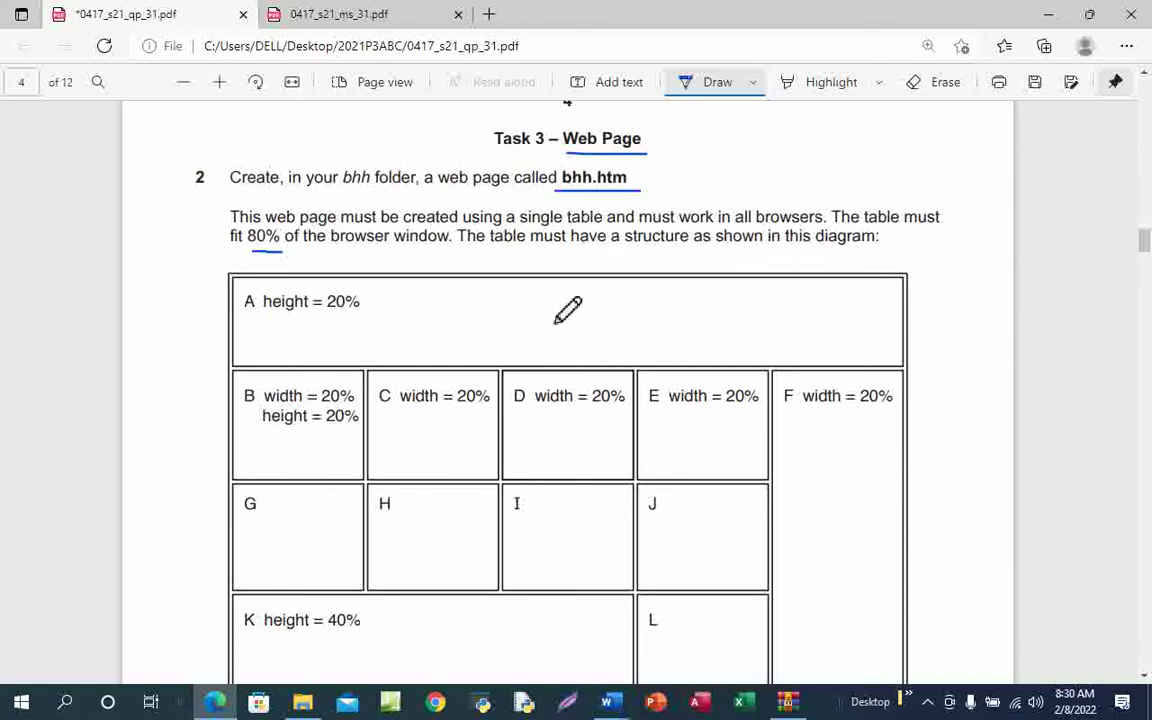
left_click_drag(231, 255, 283, 256)
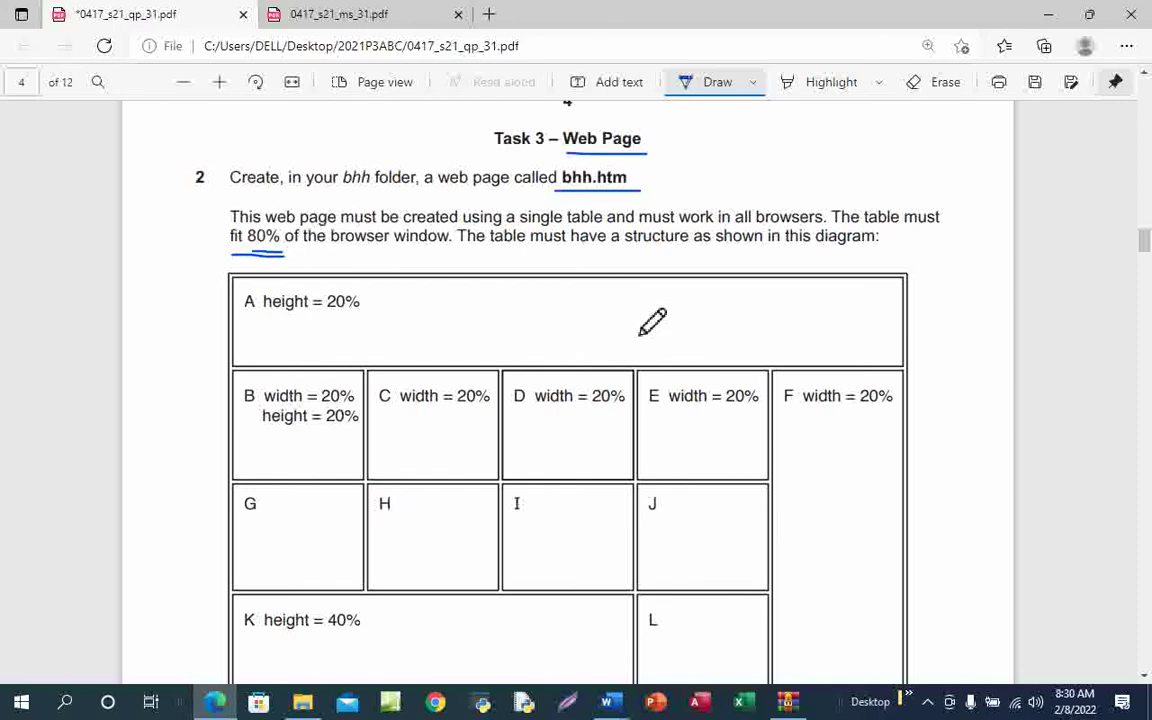
scroll(652, 321, "down", 2)
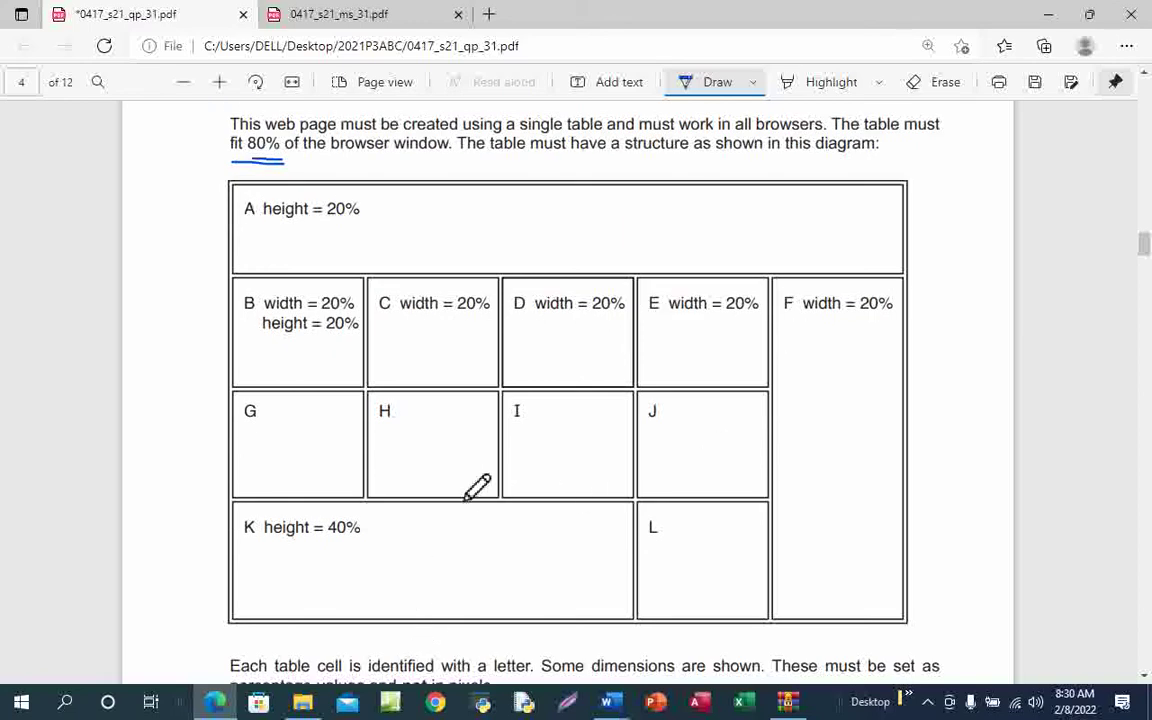
Launch Expression Web 4 and return to the exam paper in Edge
left_click(391, 704)
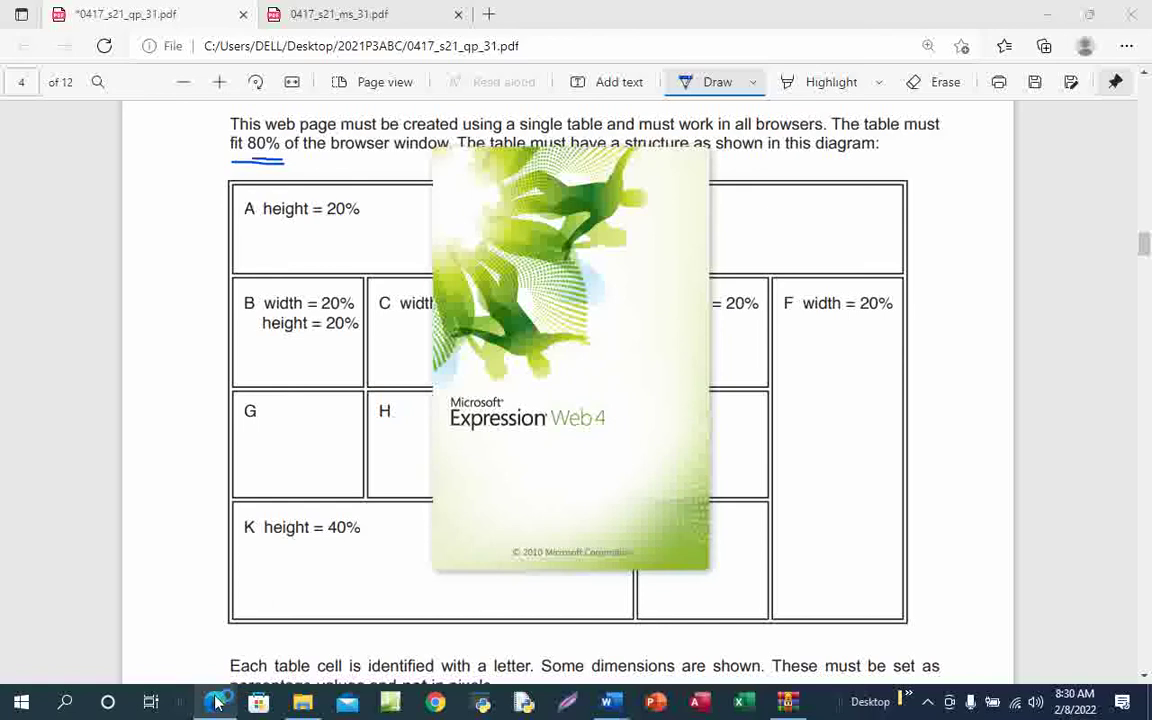
mouse_move(215, 705)
left_click(236, 632)
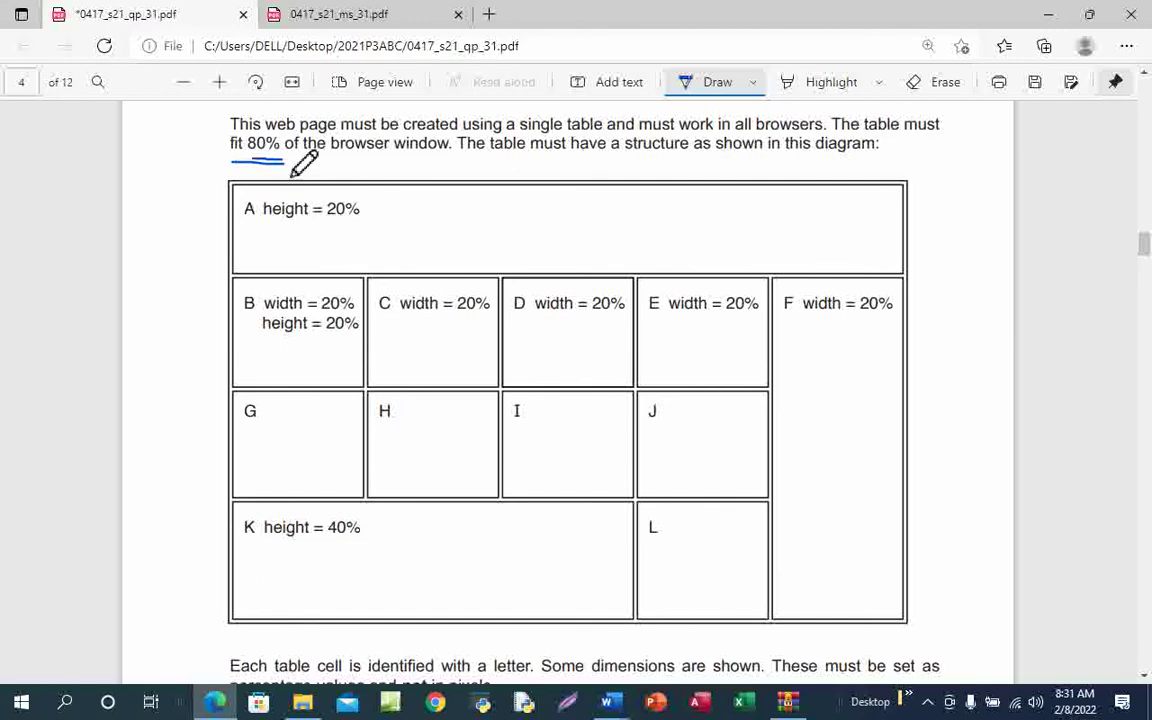
Ink a mark through each column B–F of the diagram and write C=5 in the margin
left_click_drag(296, 241, 294, 334)
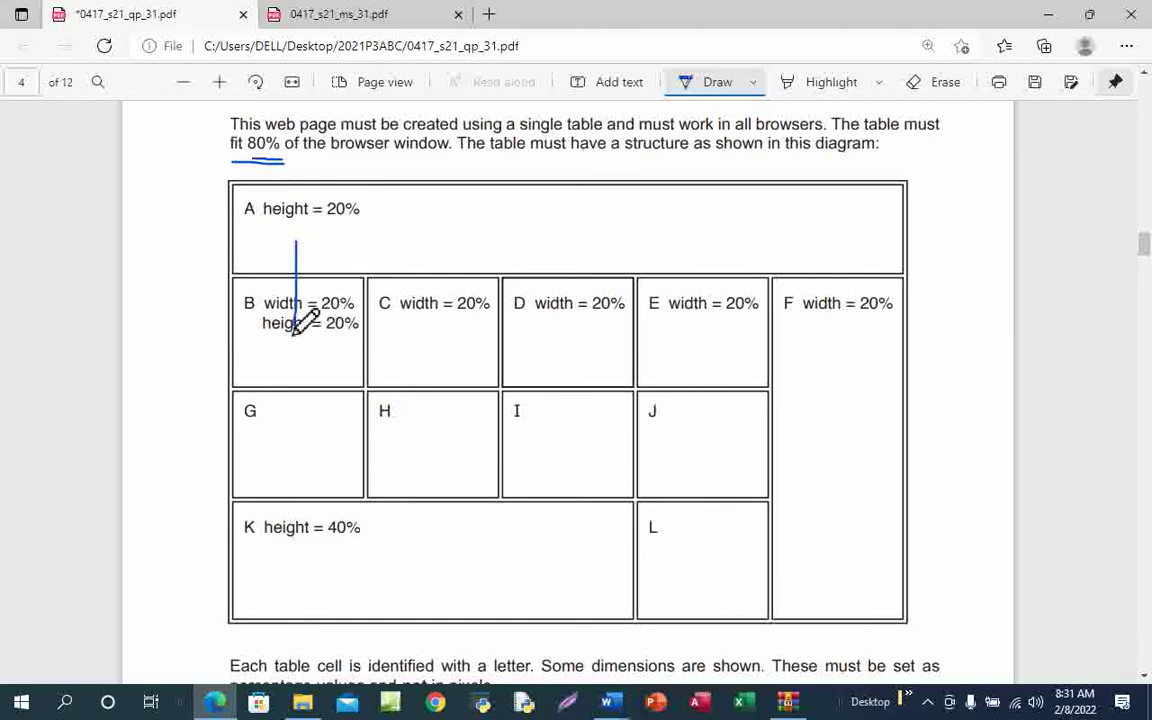
left_click_drag(436, 241, 436, 343)
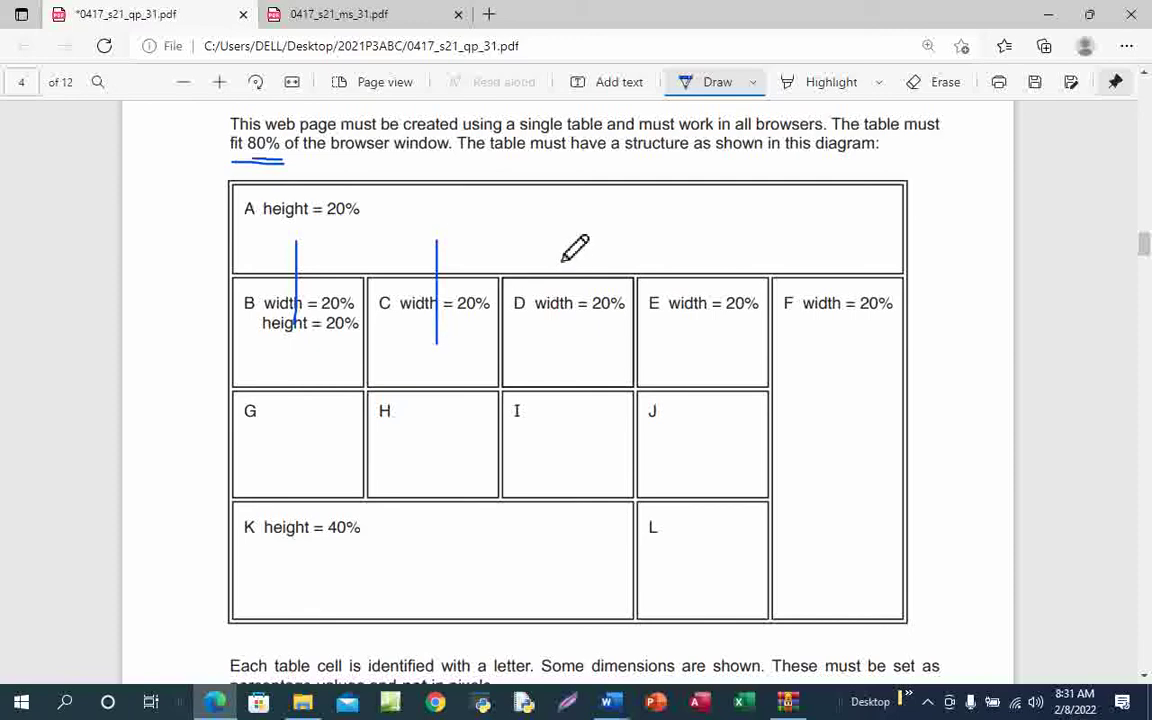
left_click_drag(563, 251, 563, 350)
left_click_drag(696, 241, 696, 360)
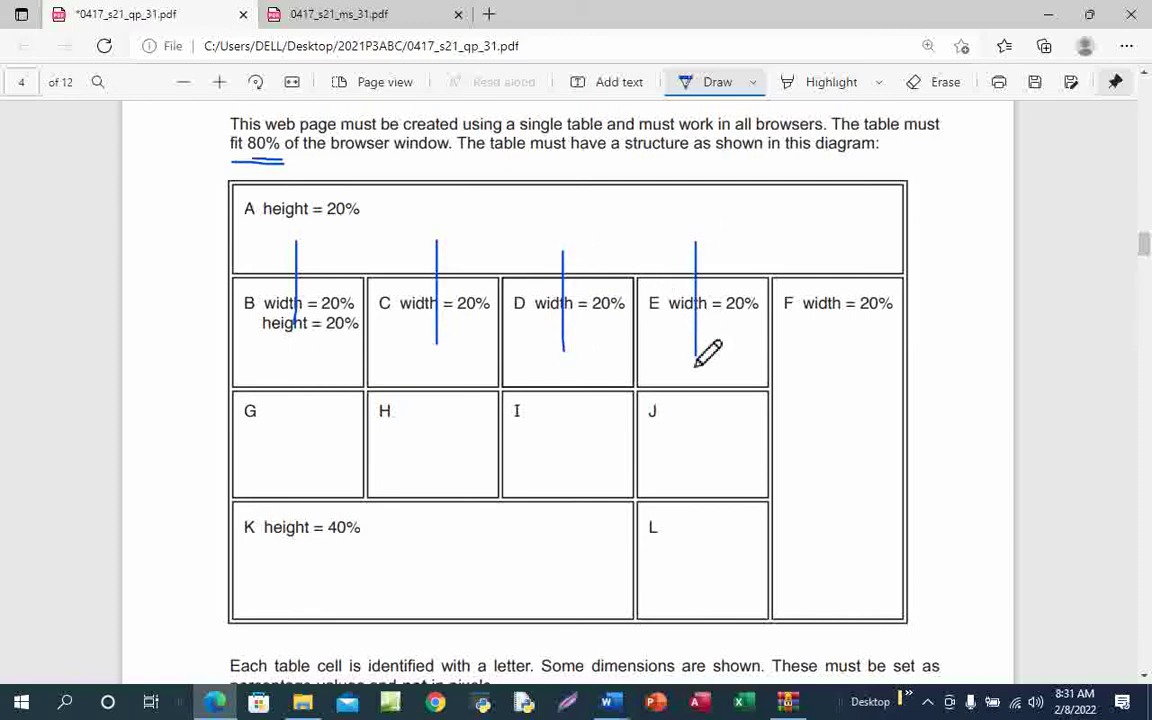
left_click_drag(835, 240, 836, 362)
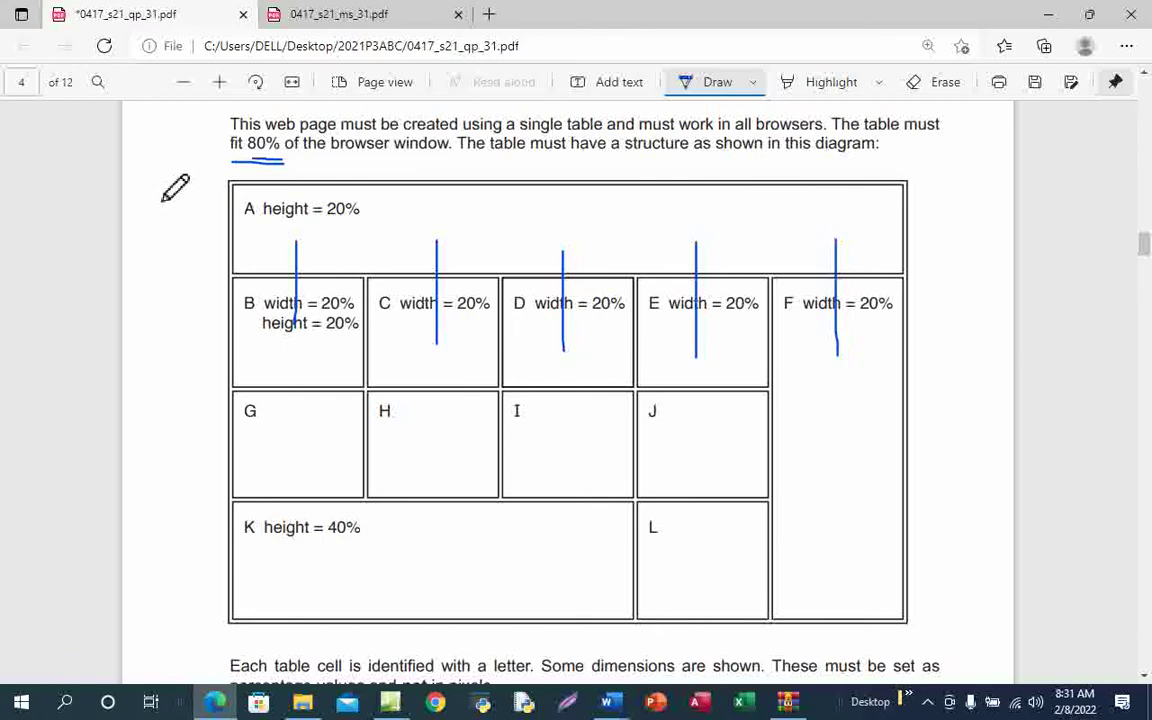
mouse_move(150, 190)
left_mouse_down()
mouse_move(136, 205)
mouse_move(178, 200)
mouse_move(187, 226)
mouse_move(209, 230)
mouse_move(185, 220)
mouse_move(212, 203)
left_mouse_up()
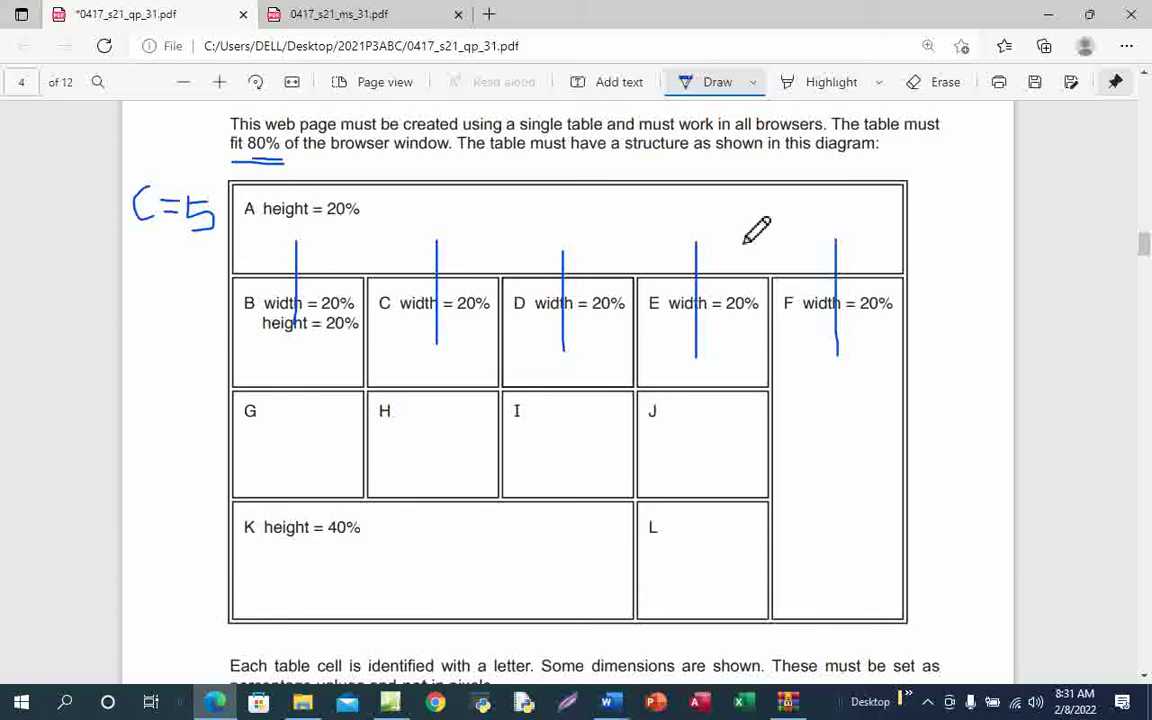
Ink a mark at each row beside A, B, G and K and write R=4 in the margin
left_click_drag(222, 237, 264, 237)
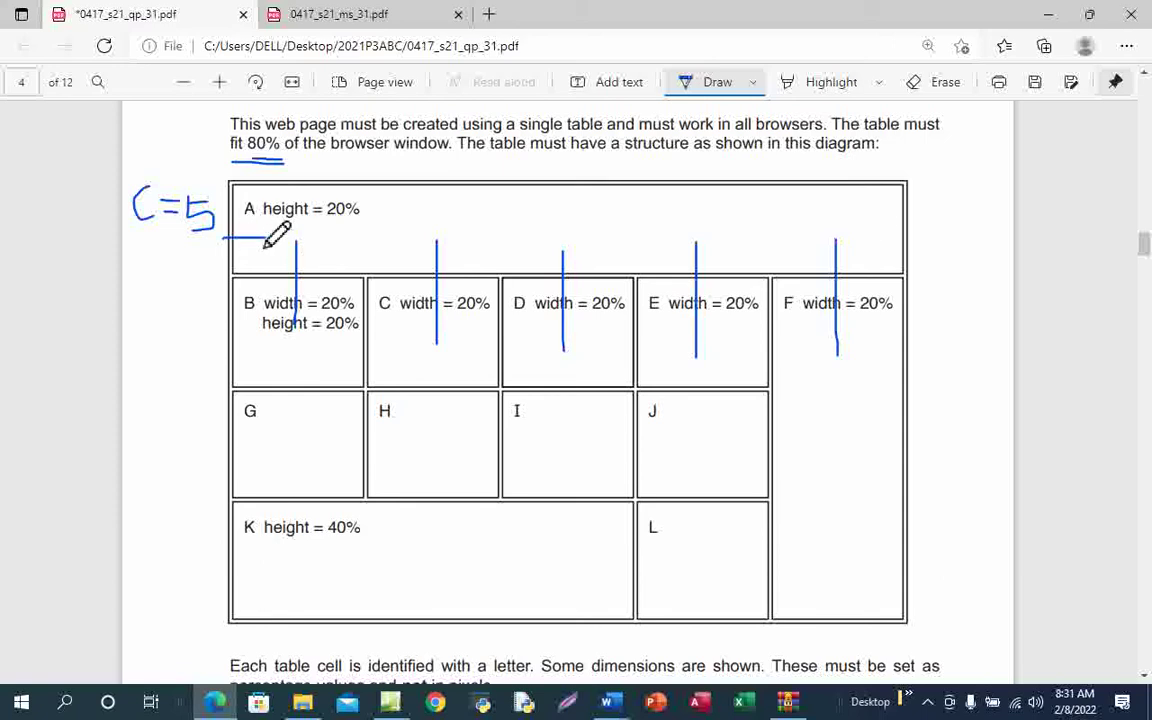
left_click_drag(222, 325, 248, 325)
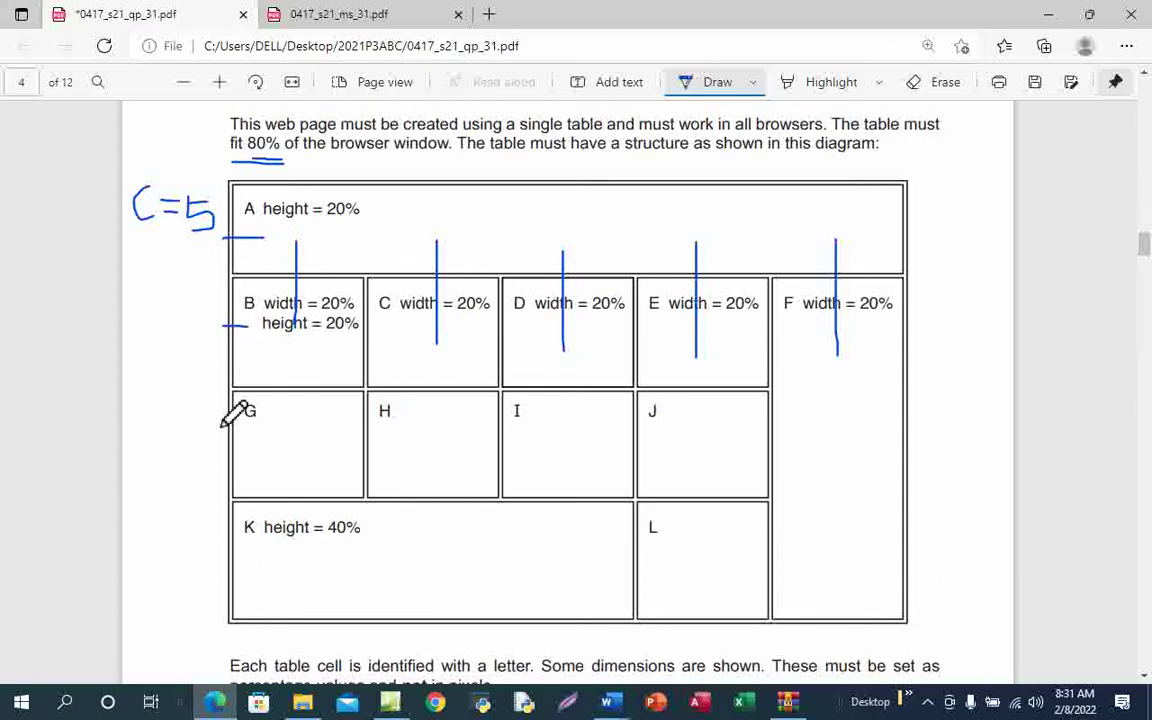
left_click_drag(216, 422, 267, 427)
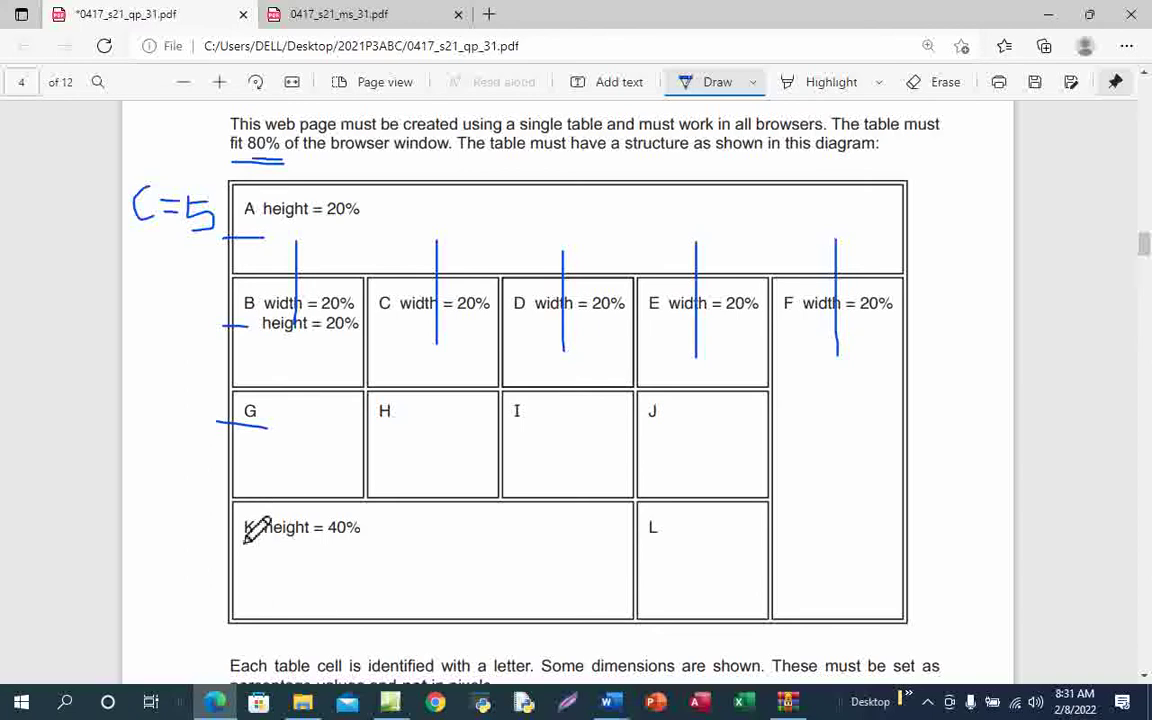
left_click_drag(213, 549, 268, 553)
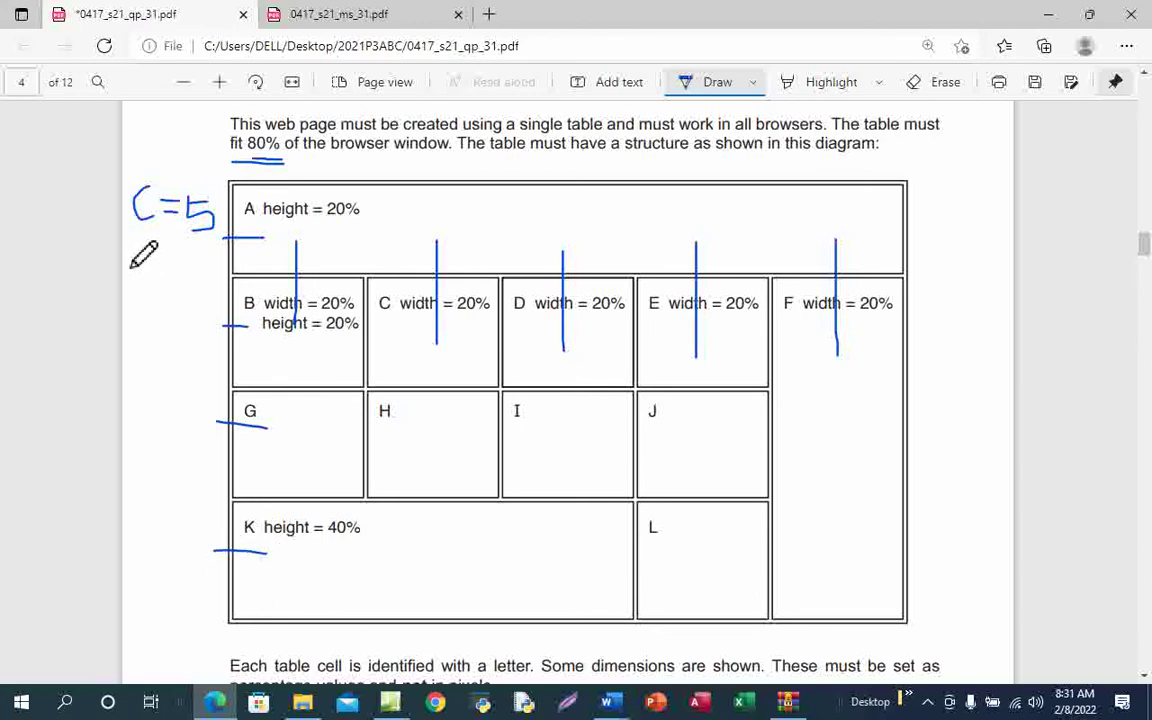
mouse_move(131, 245)
left_mouse_down()
mouse_move(131, 289)
mouse_move(134, 266)
mouse_move(157, 287)
mouse_move(179, 263)
left_mouse_up()
mouse_move(160, 278)
left_mouse_down()
mouse_move(239, 275)
mouse_move(205, 300)
left_mouse_up()
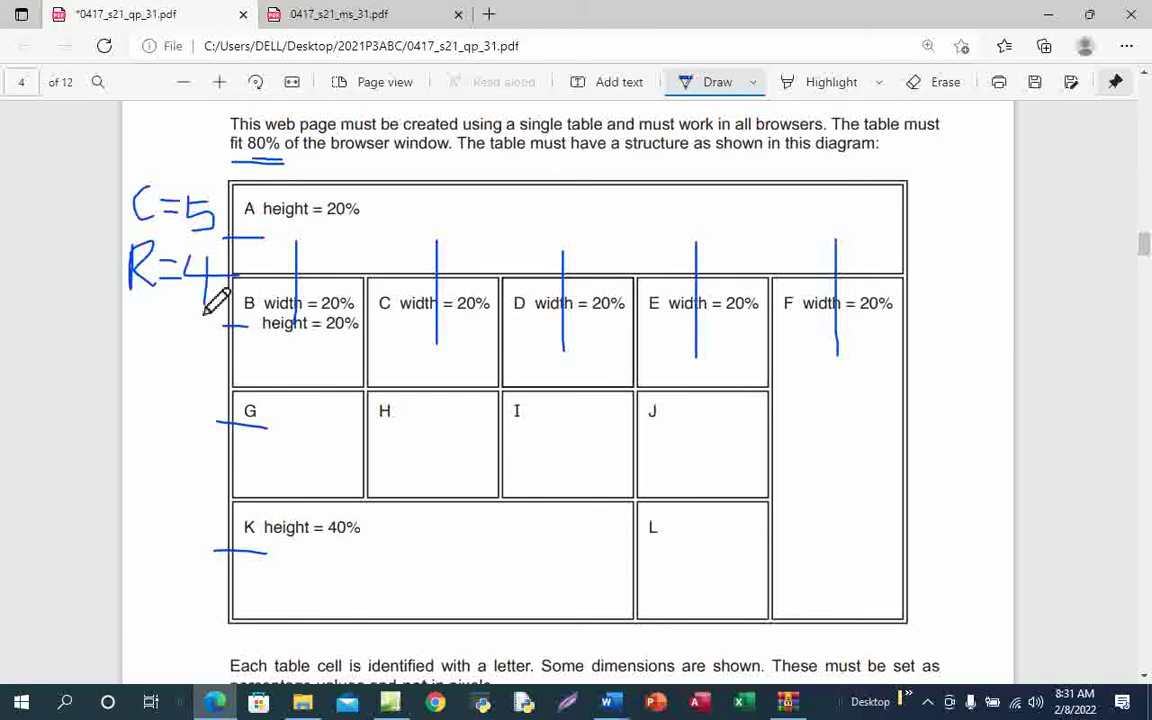
left_click(390, 705)
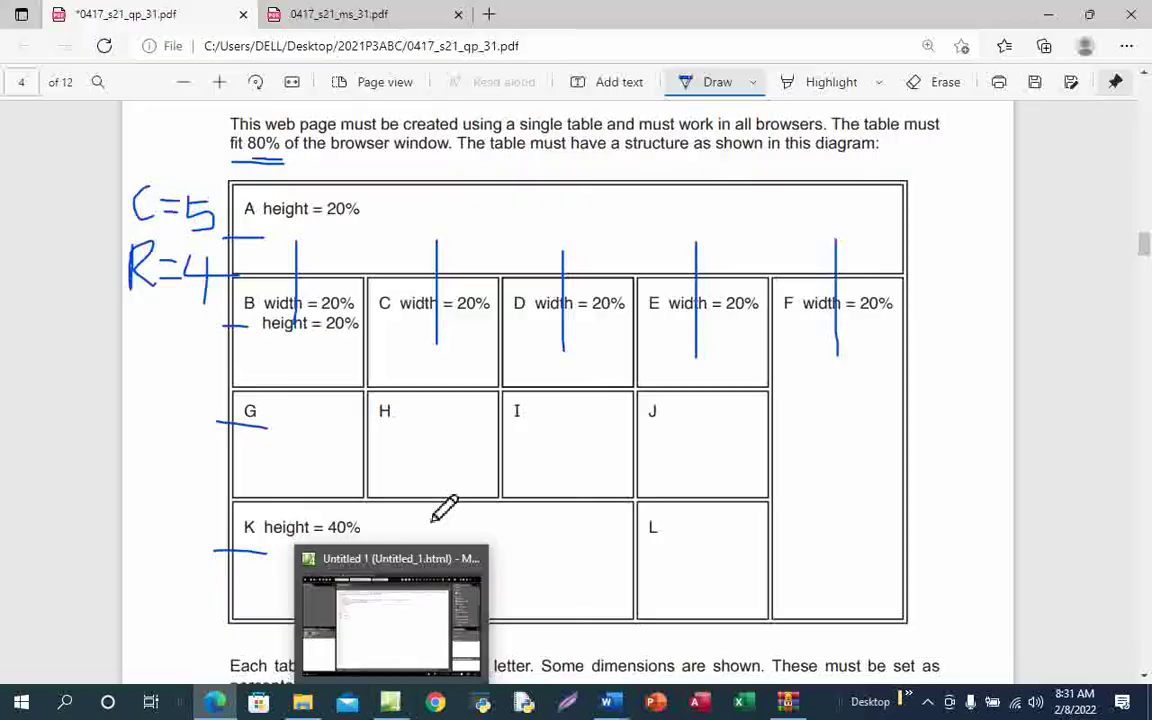
Cycle the blank Untitled_1.html page through Design, Split and Code views, ending in Design
left_click(433, 512)
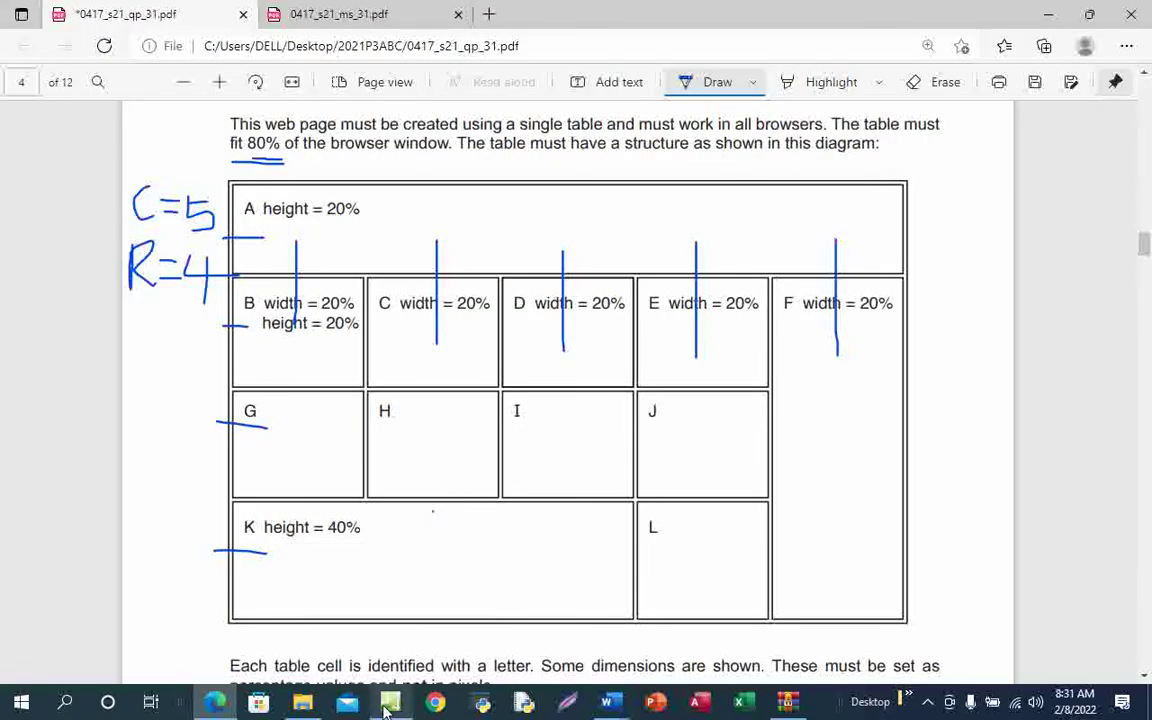
left_click(399, 635)
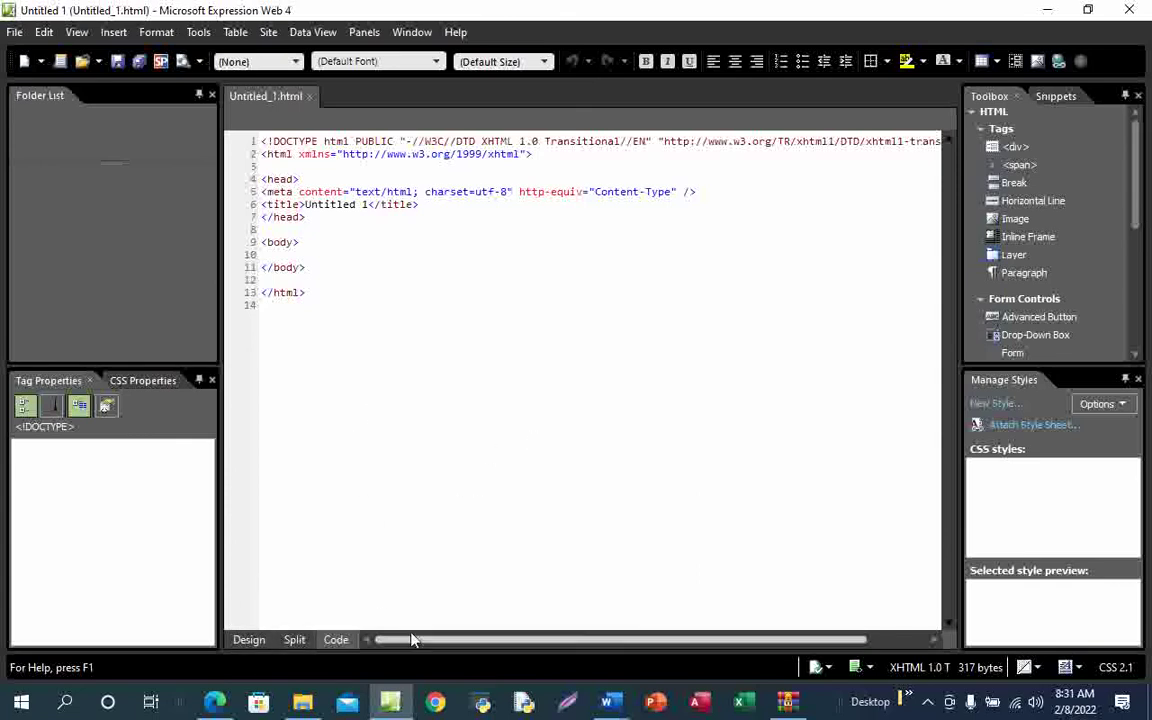
left_click(250, 643)
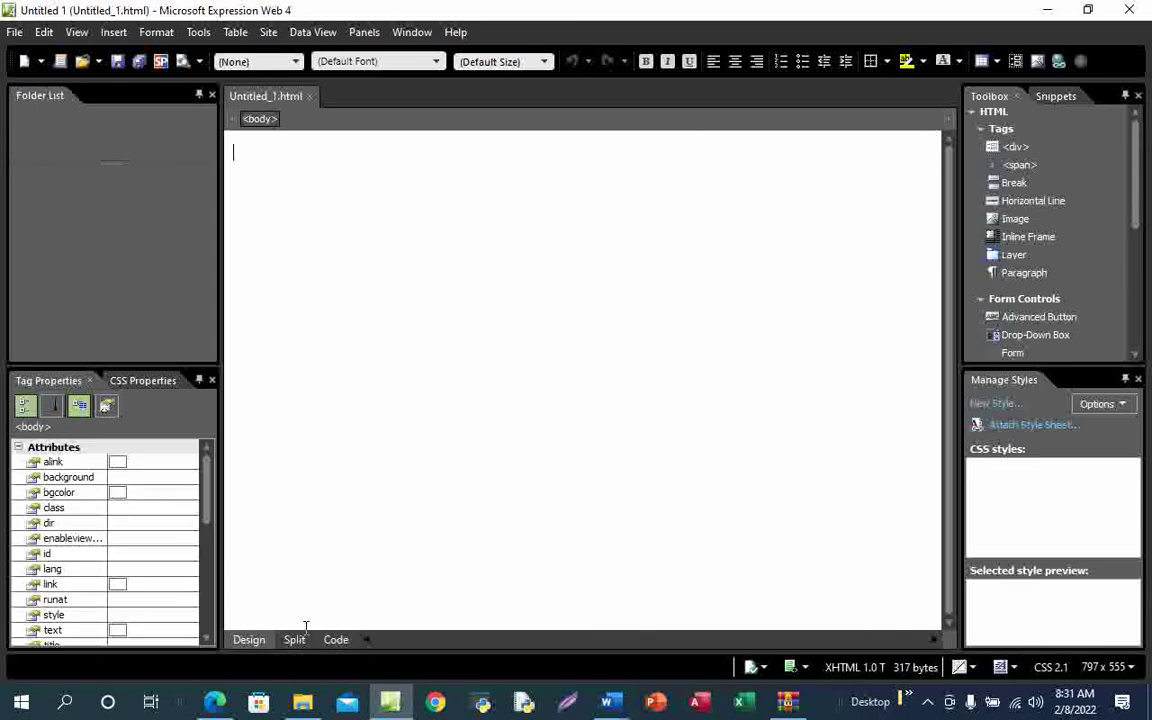
left_click(302, 642)
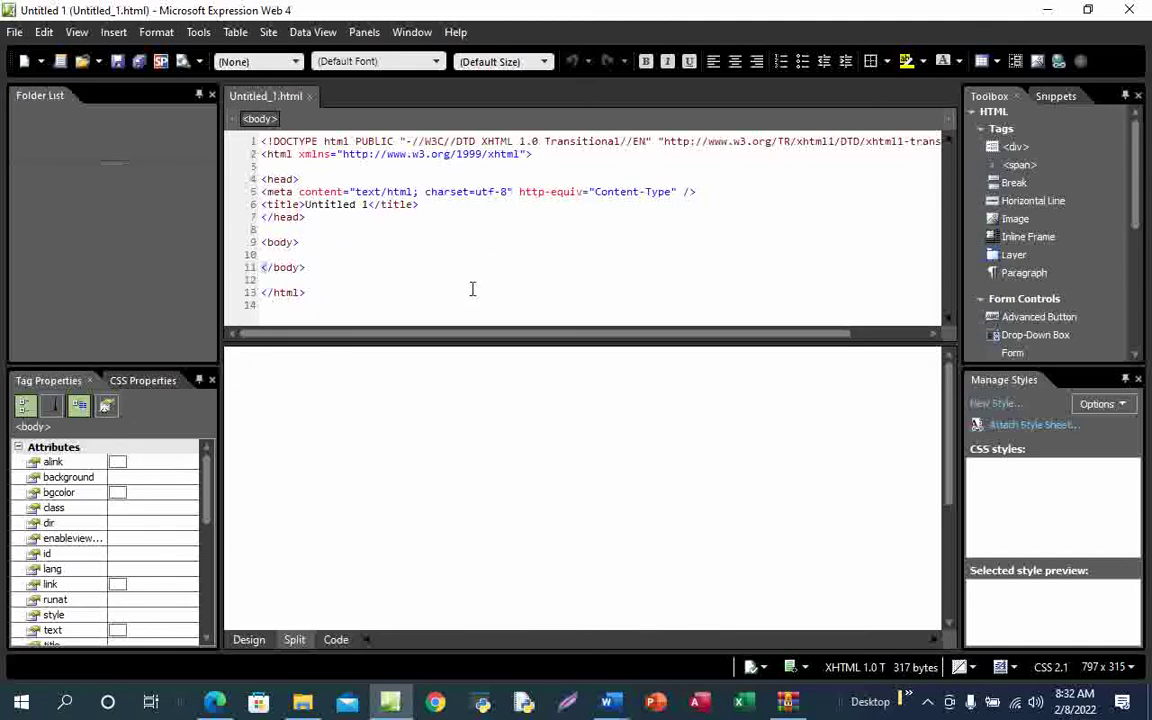
left_click(336, 640)
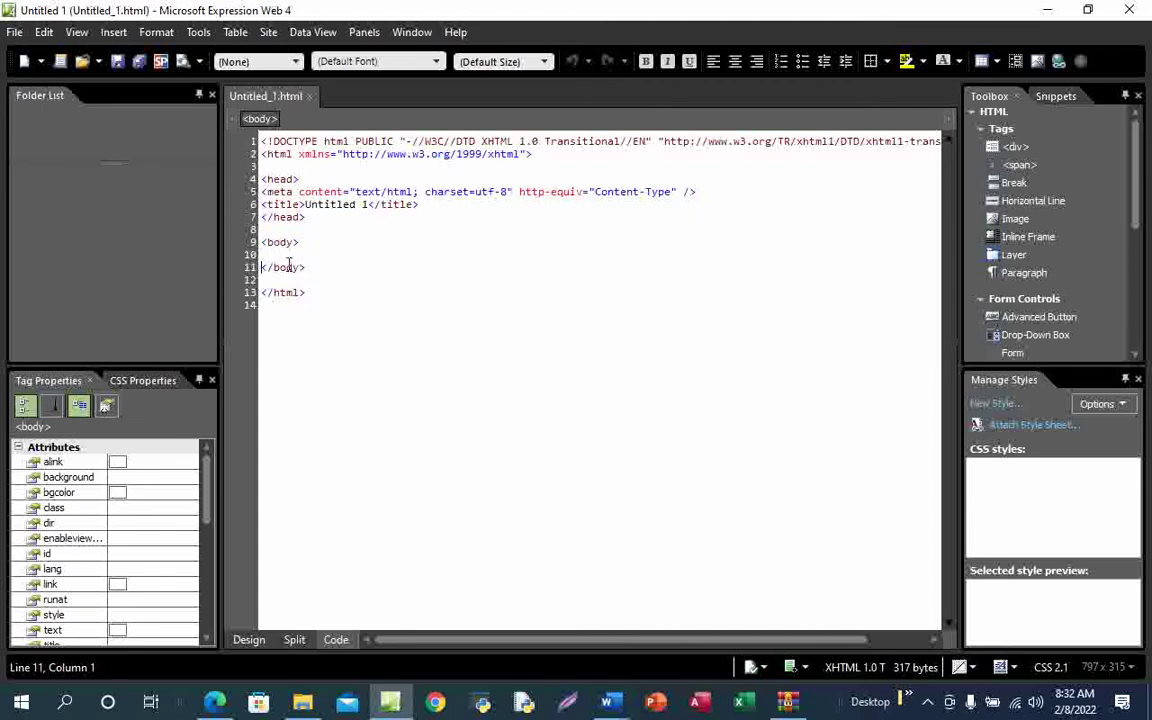
left_click(248, 640)
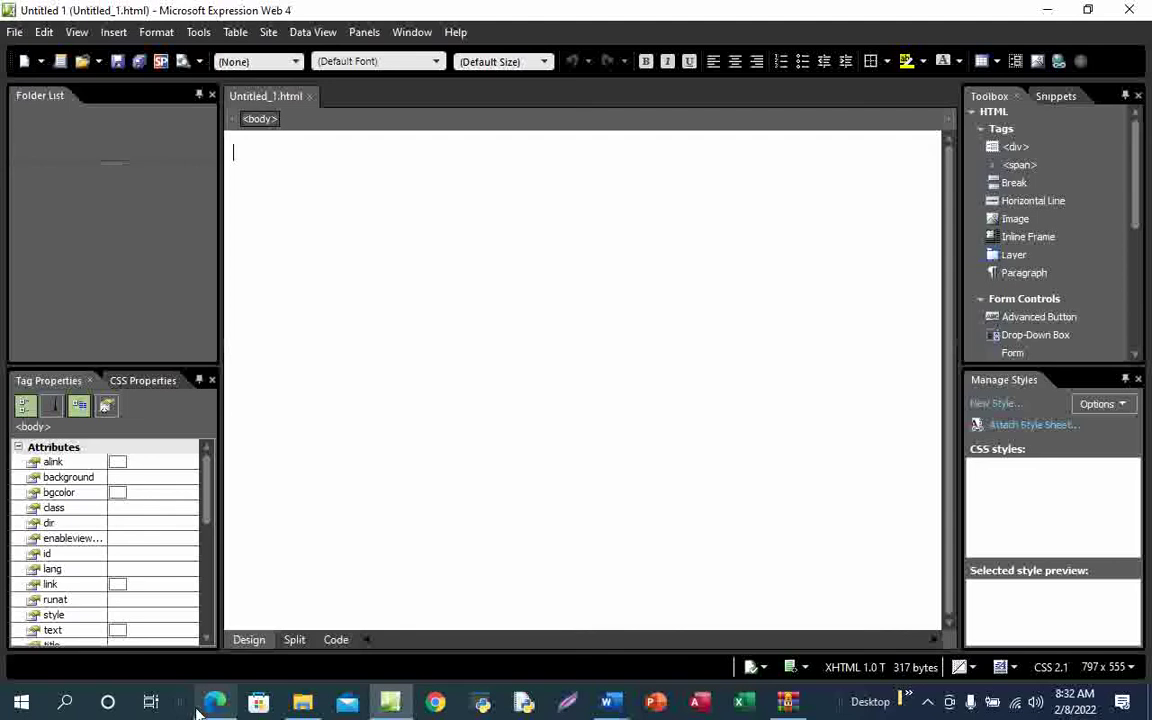
Return to the exam paper in Edge and scroll up to the Task 3 heading
mouse_move(215, 700)
left_click(224, 650)
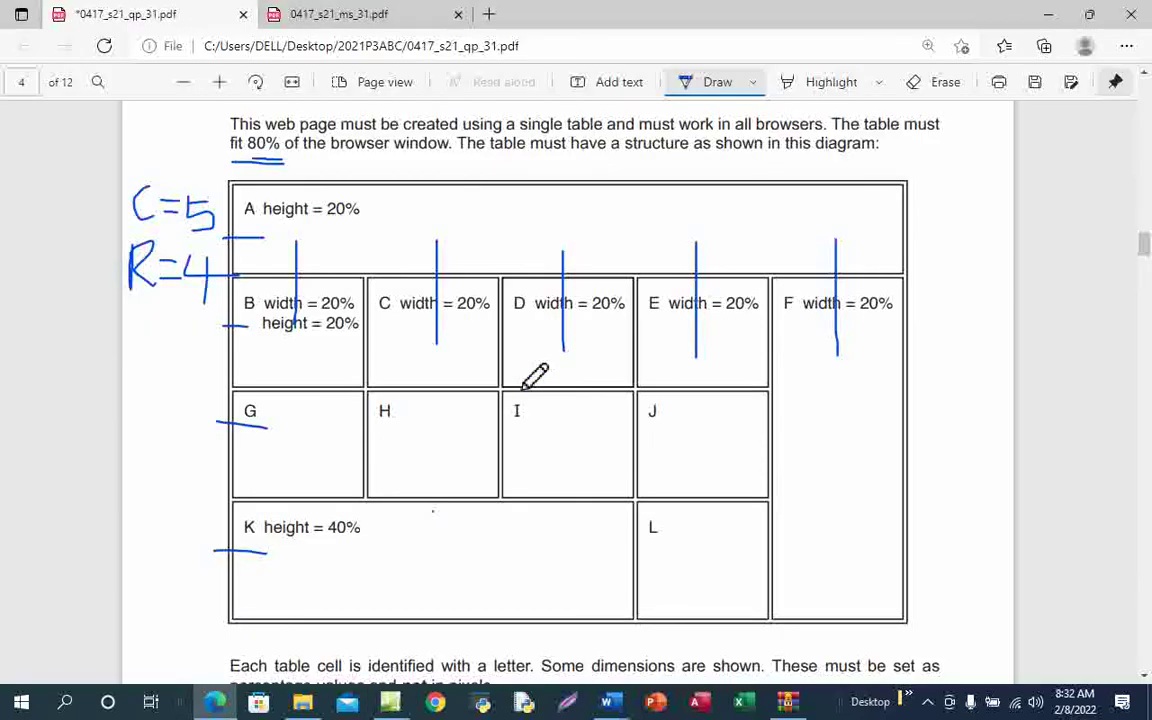
scroll(532, 378, "up", 1)
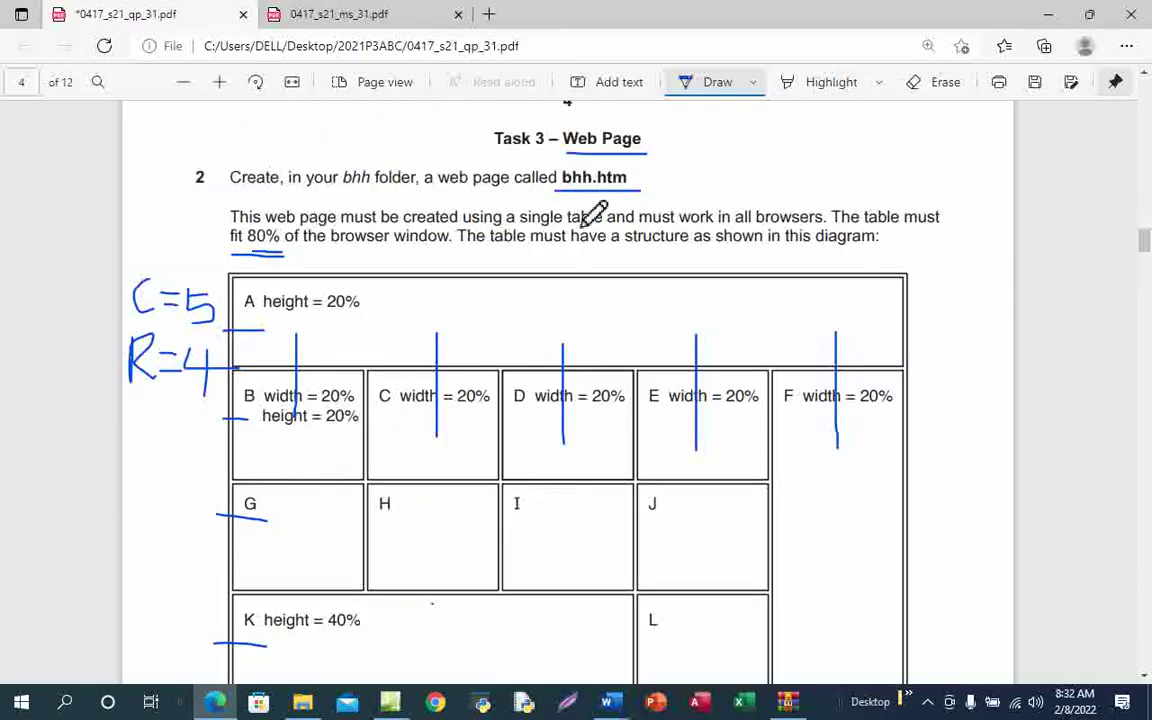
key("ctrl+z")
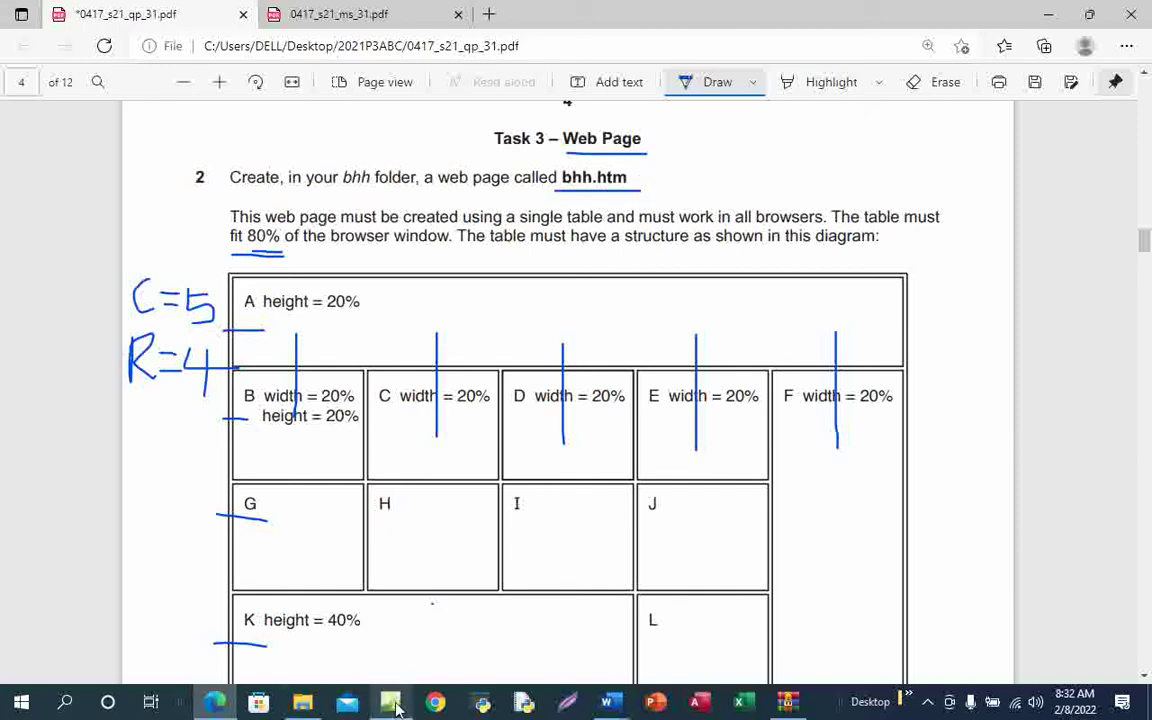
Open Save As and browse into the bhh folder inside the personal folder on the Desktop
mouse_move(397, 708)
left_click(361, 572)
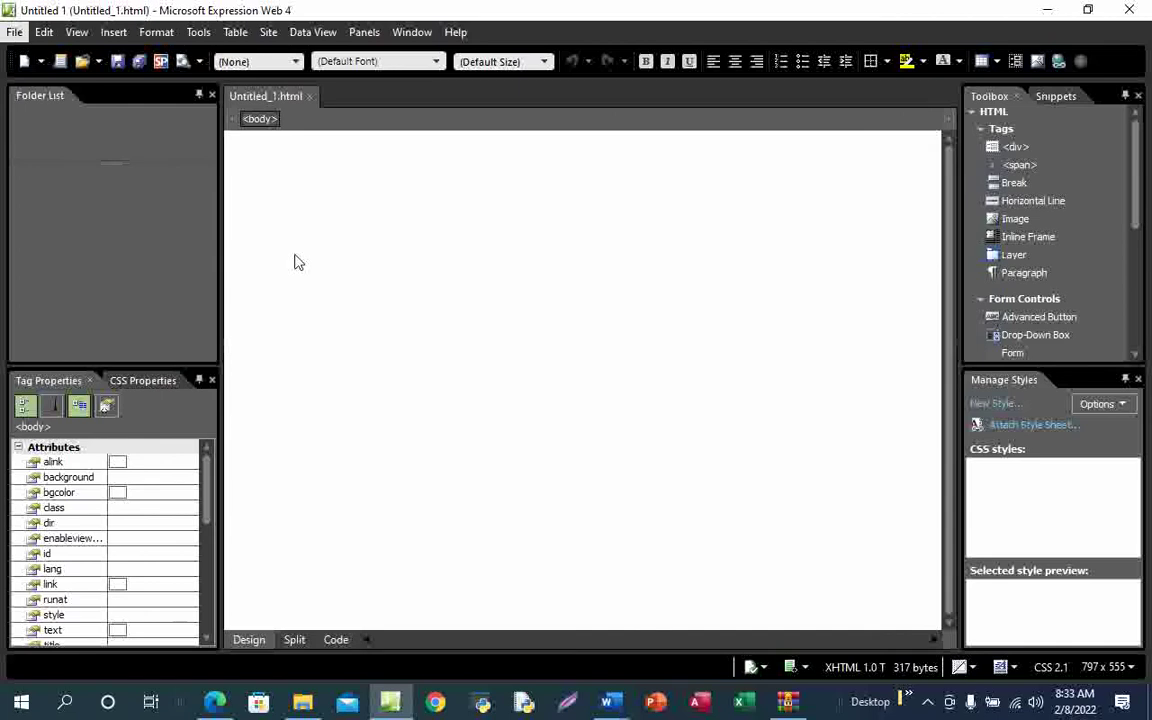
key("alt+f")
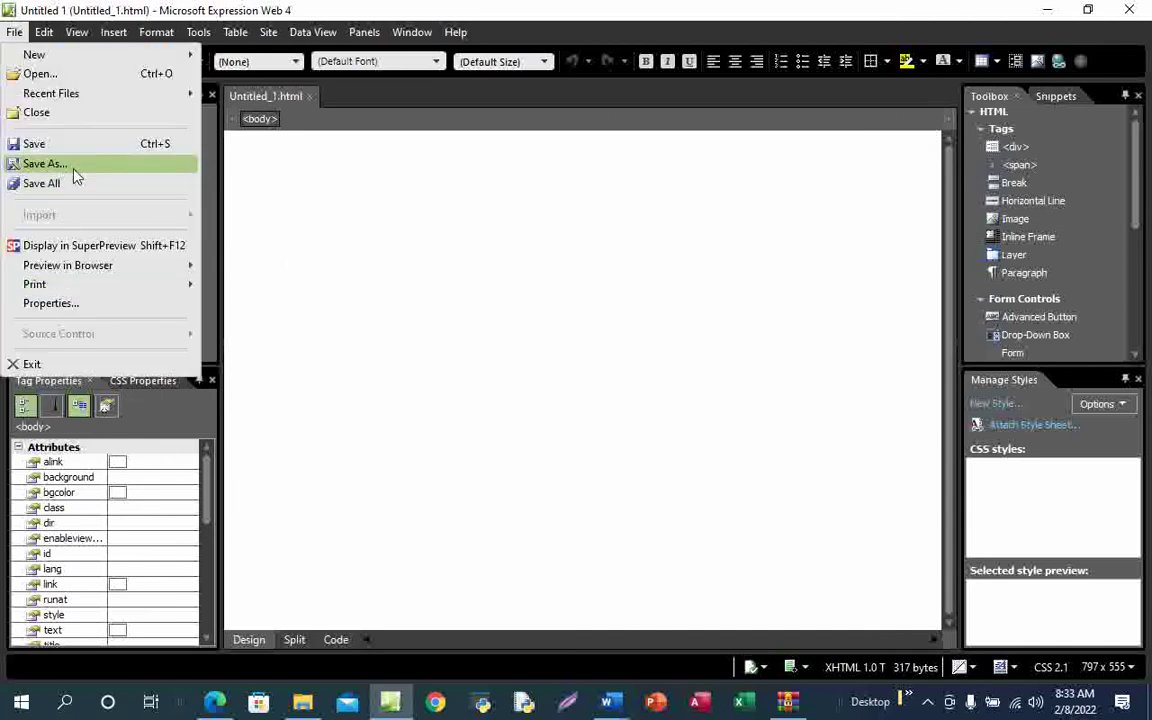
left_click(78, 167)
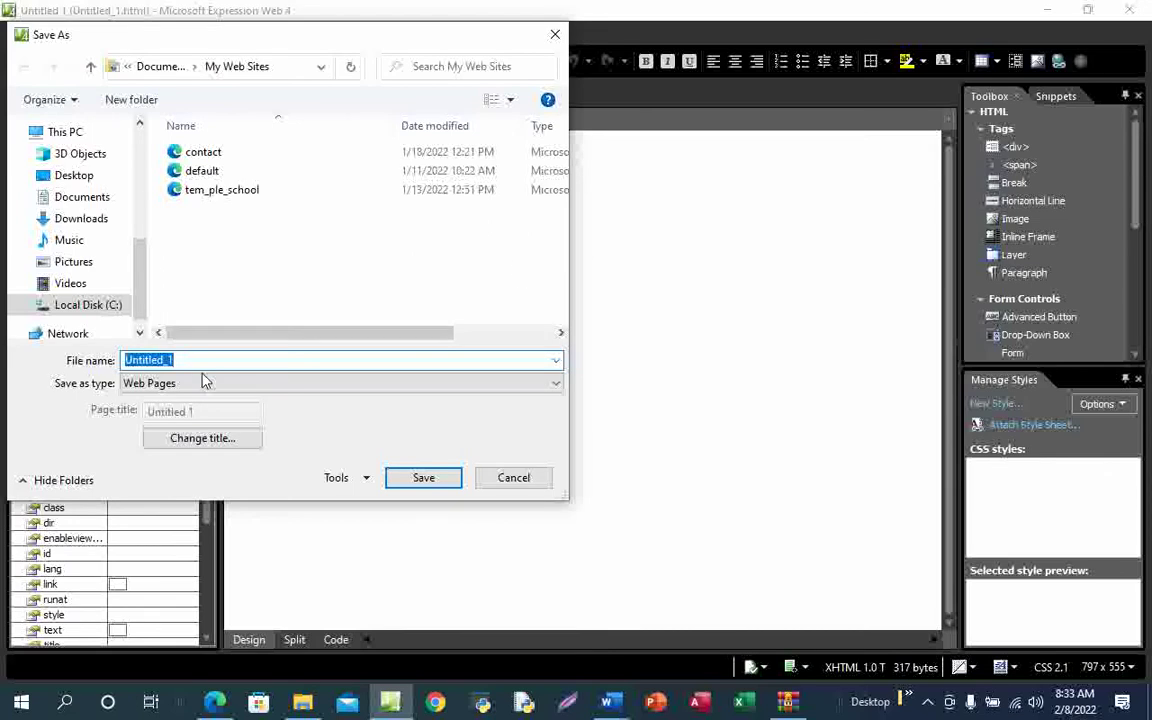
left_click(77, 180)
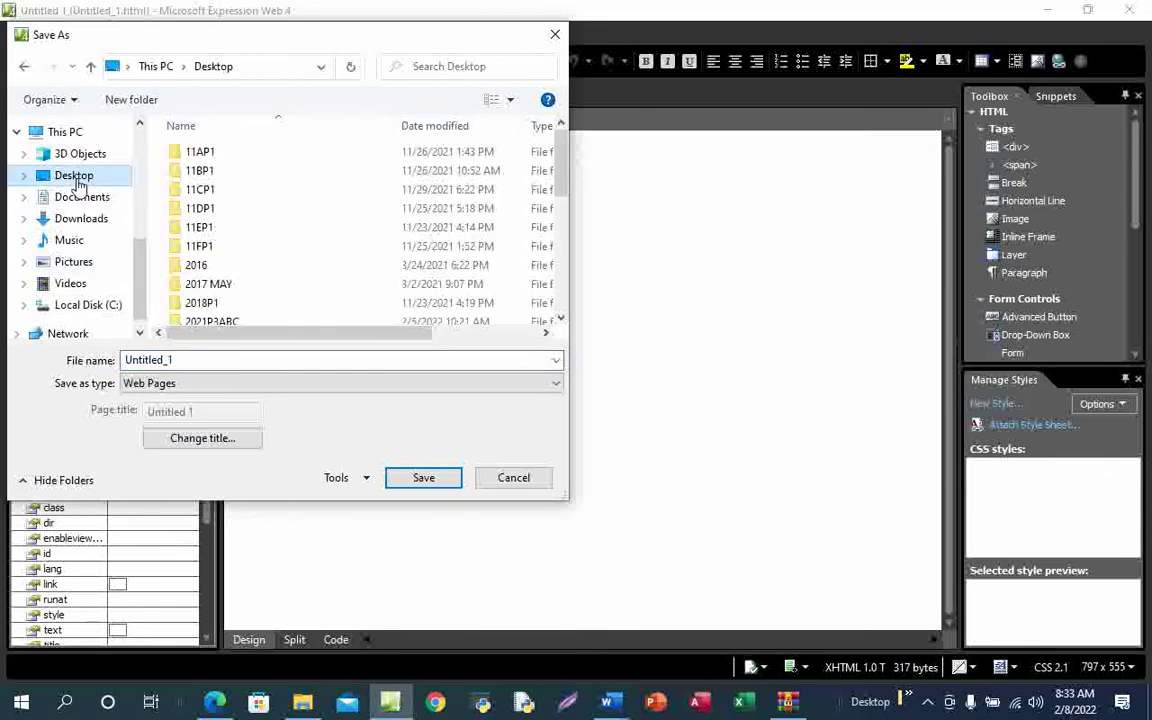
scroll(310, 282, "down", 2)
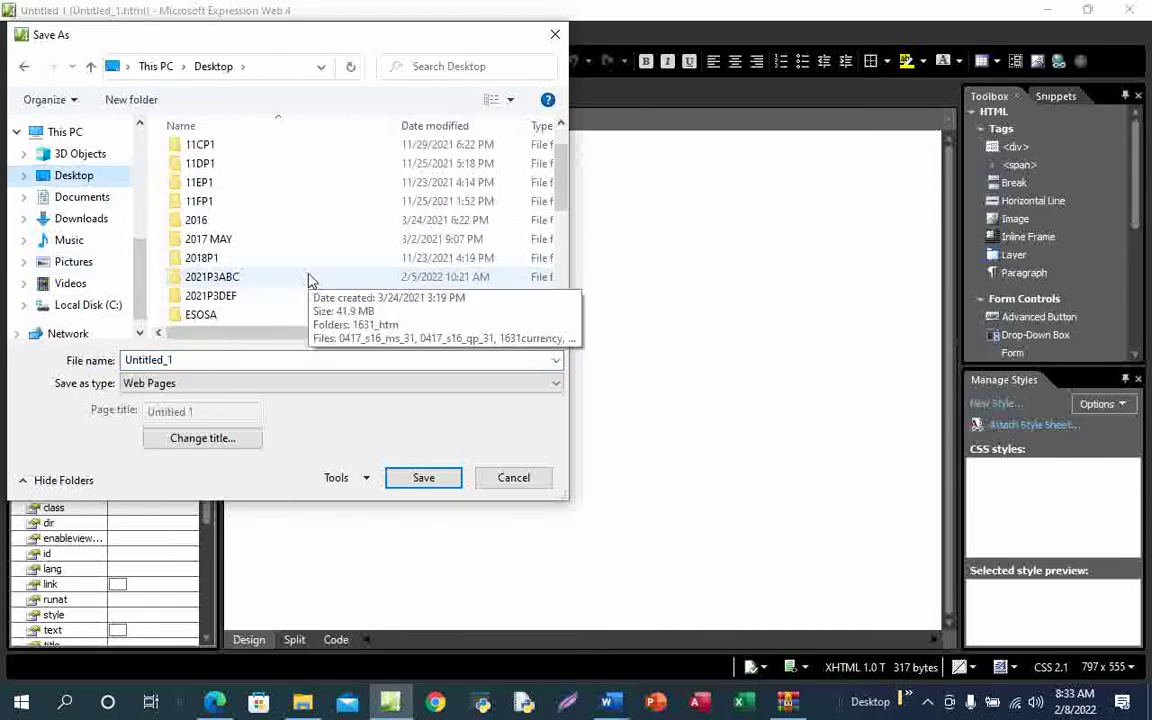
scroll(308, 284, "down", 2)
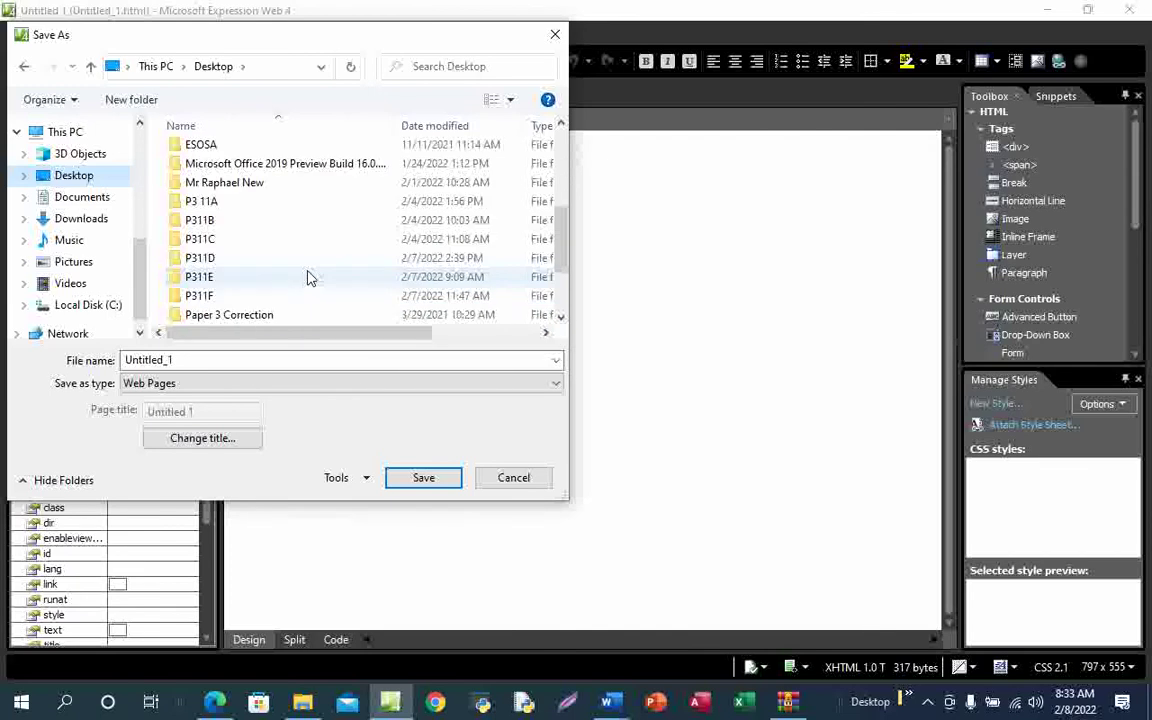
scroll(308, 276, "down", 2)
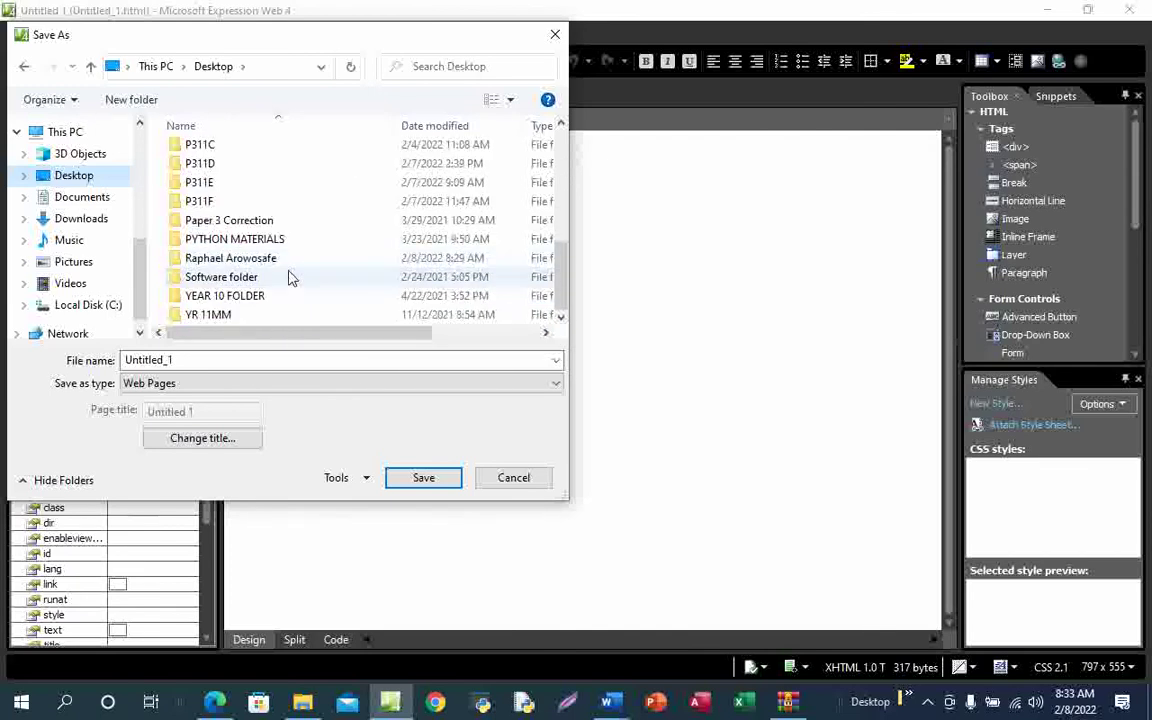
double_click(296, 263)
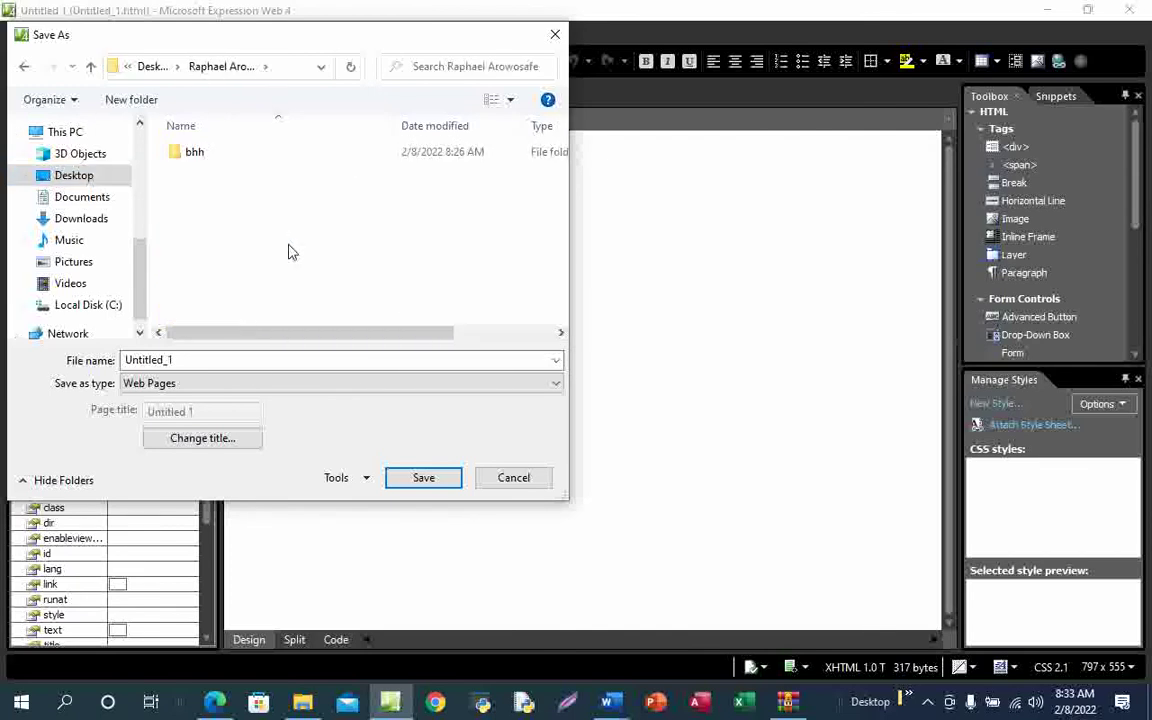
double_click(212, 156)
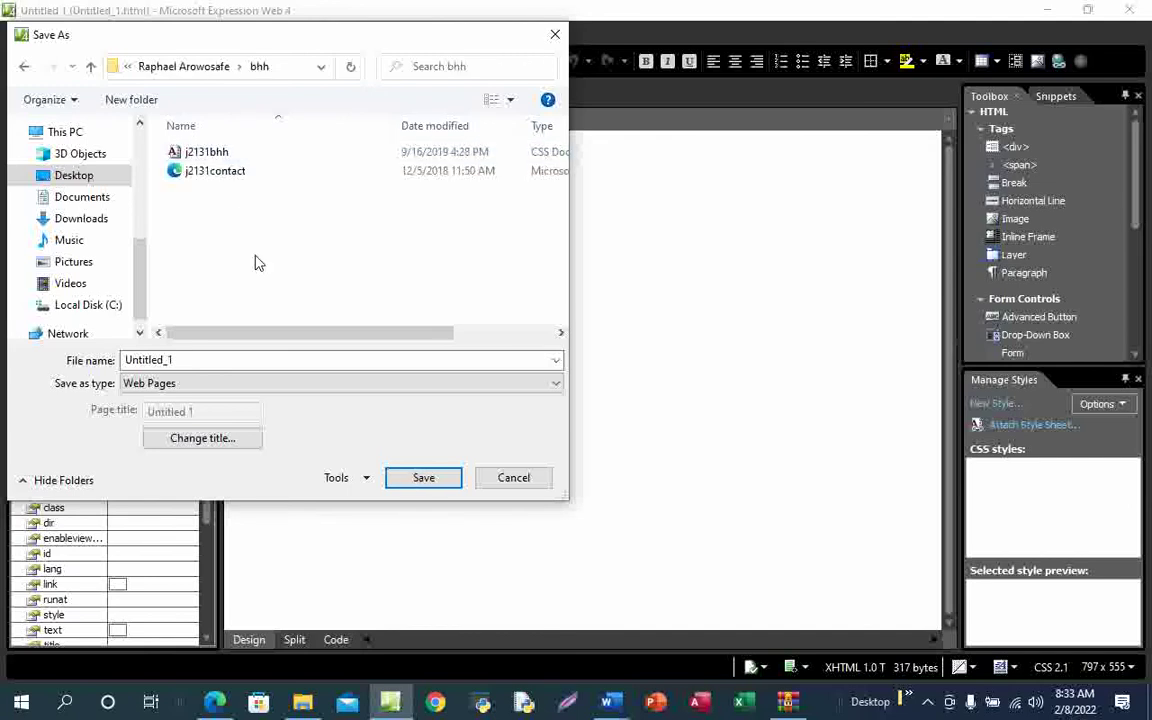
Check the required name on the exam paper and save the page as bhh.htm
double_click(175, 361)
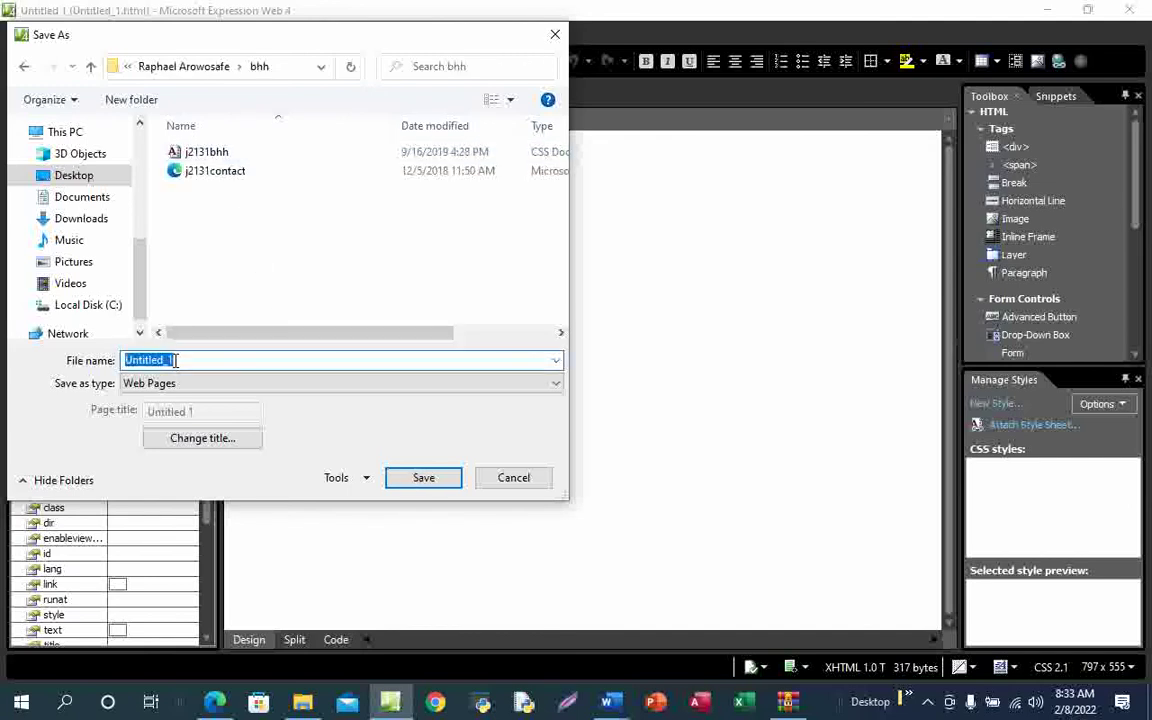
type("bhh_")
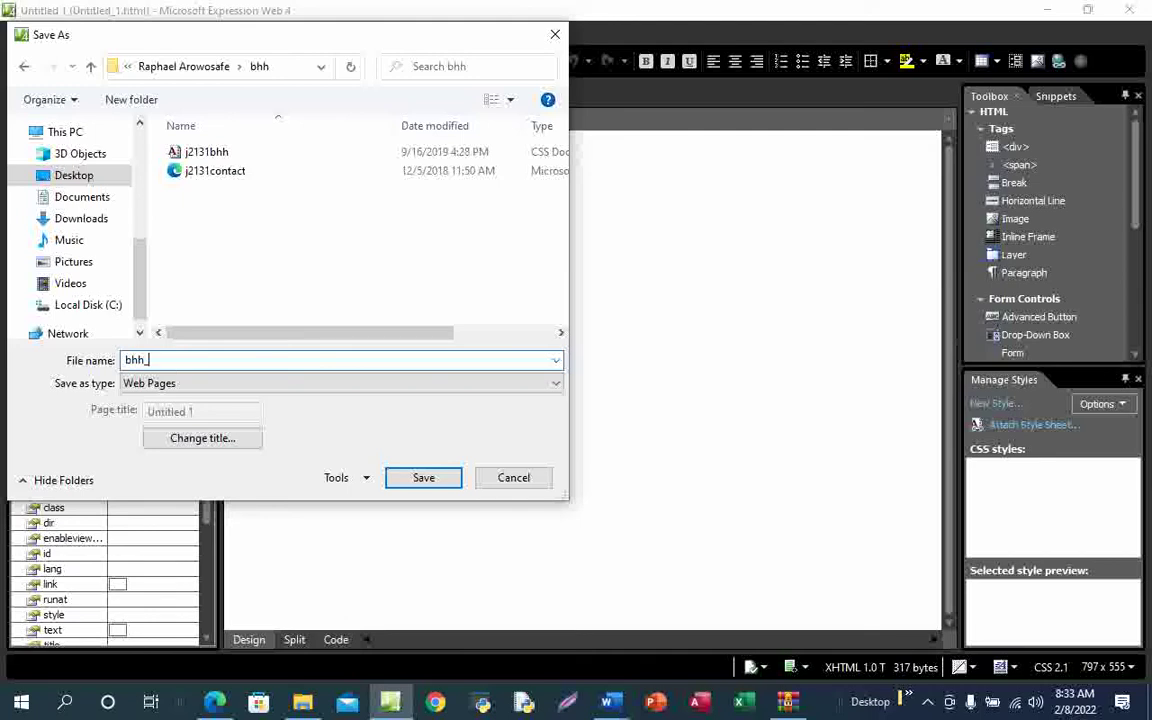
mouse_move(215, 703)
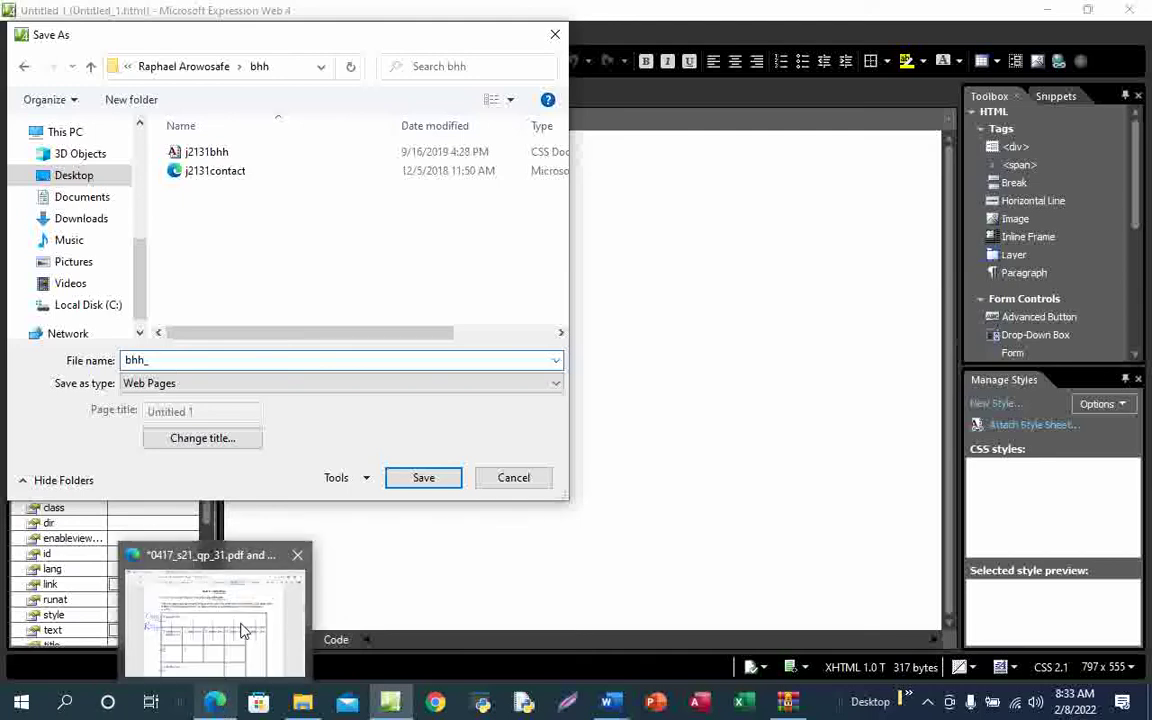
left_click(240, 625)
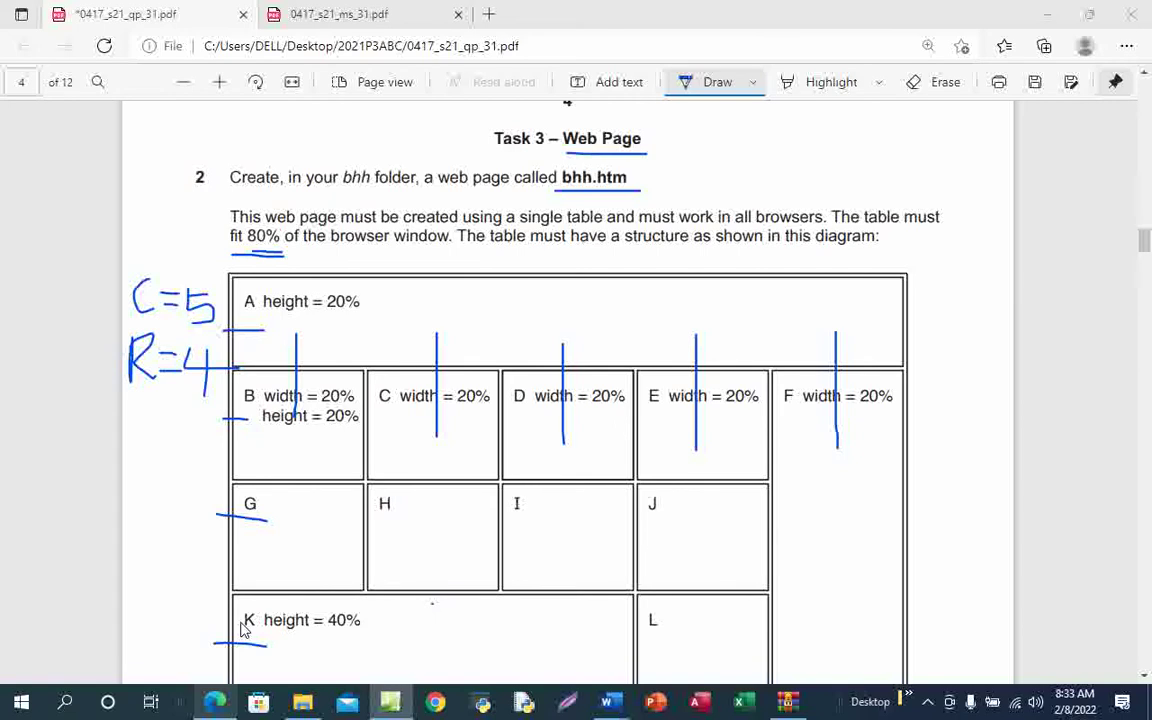
key("alt+Tab")
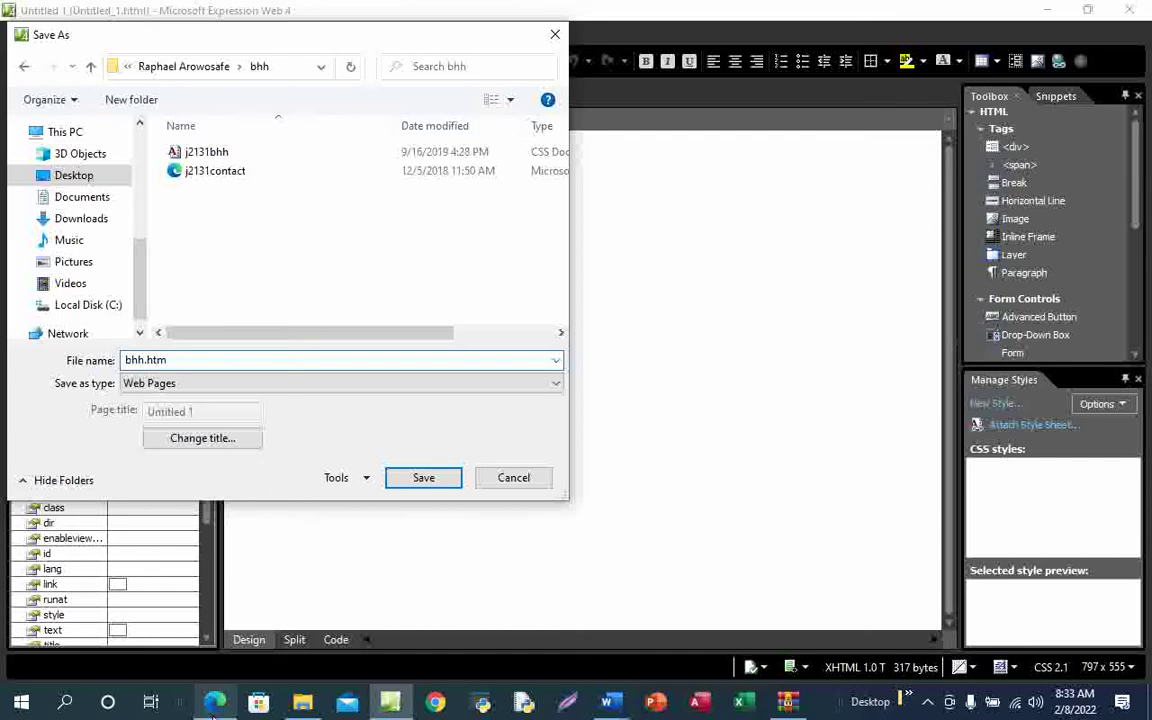
mouse_move(213, 703)
left_click(243, 630)
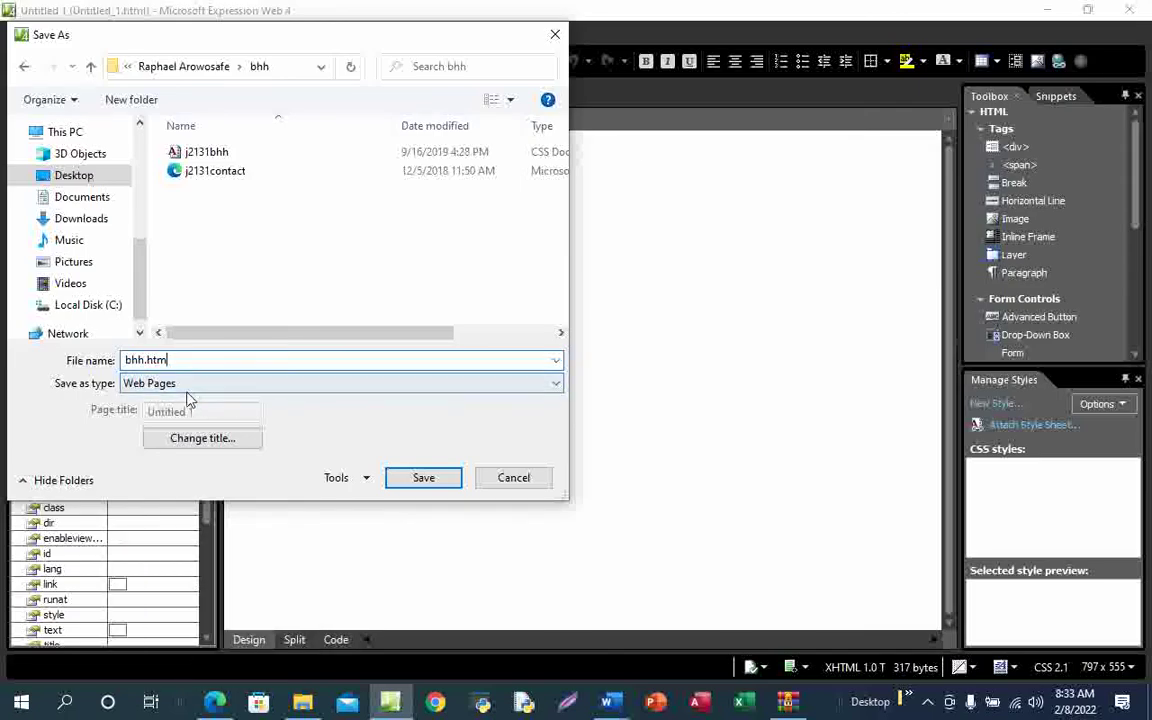
left_click(424, 478)
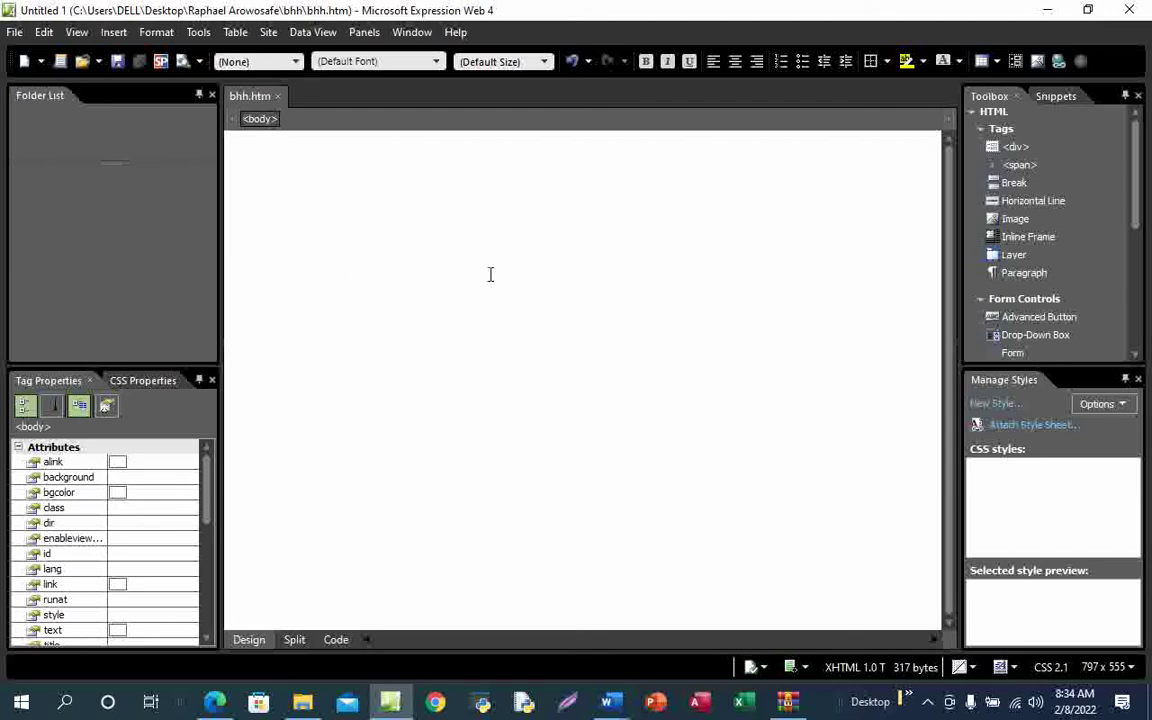
Start an Insert Table with 4 rows and 5 columns, then view the exam's table diagram
left_click(236, 34)
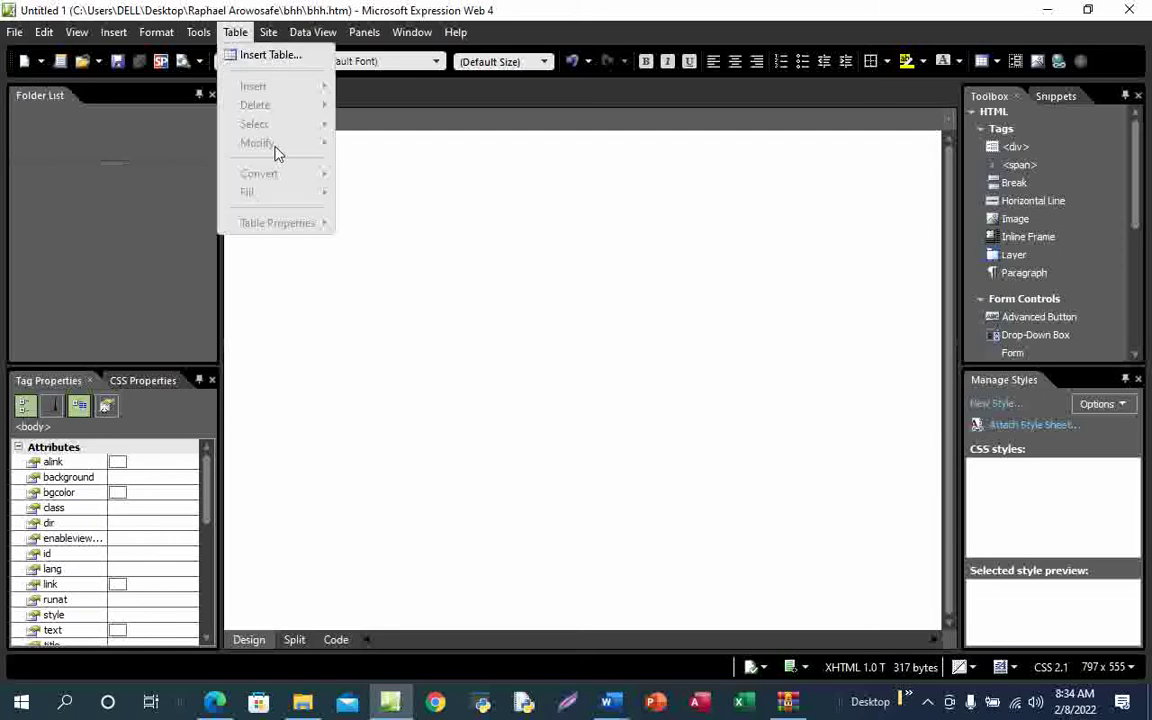
left_click(272, 56)
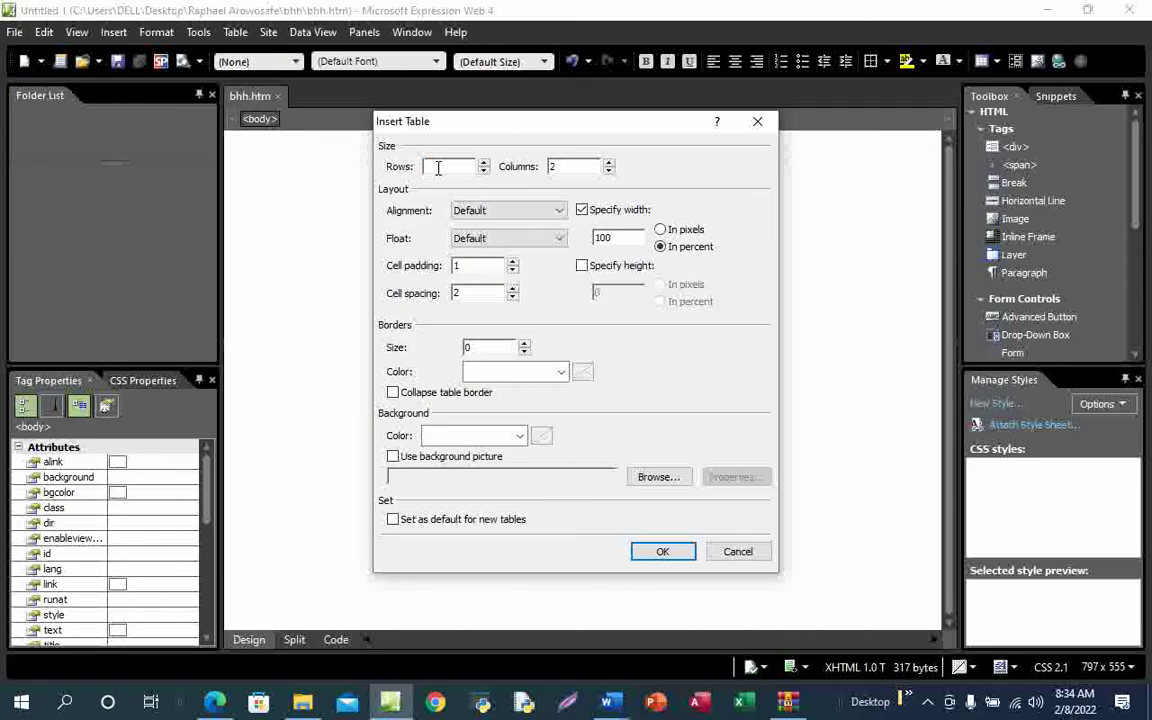
left_click(562, 166)
mouse_move(214, 705)
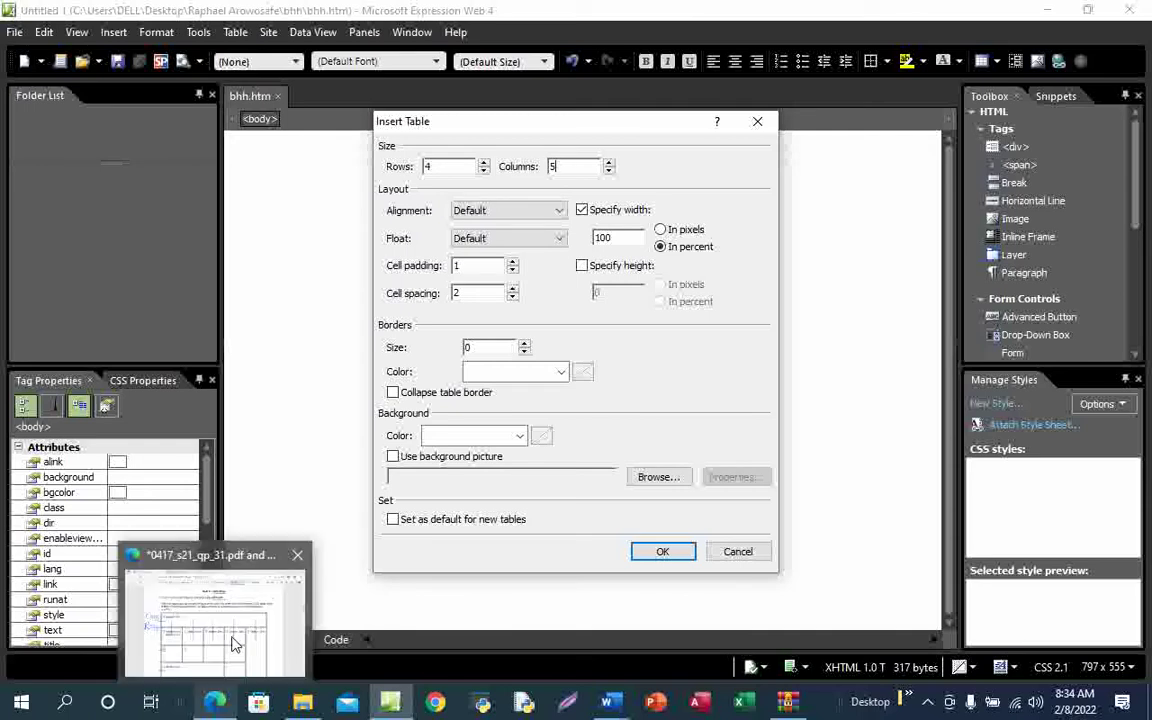
left_click(233, 645)
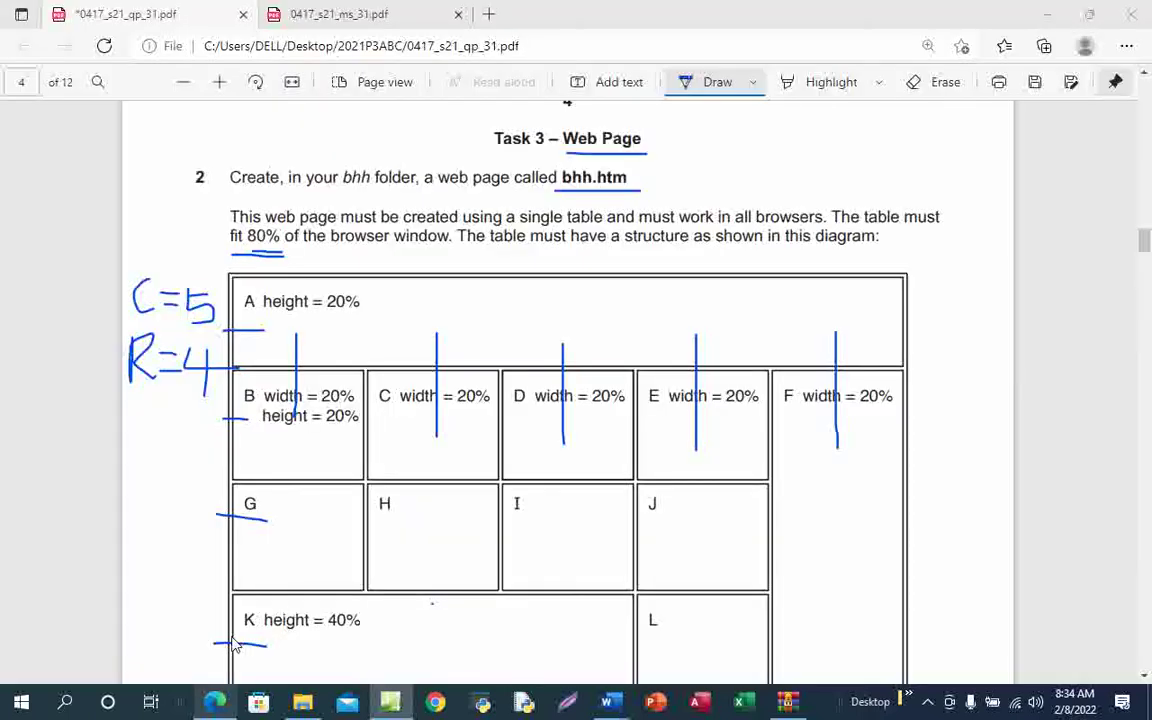
Bring the exam paper forward and underline 80% in the Task 3 text again
left_click(214, 703)
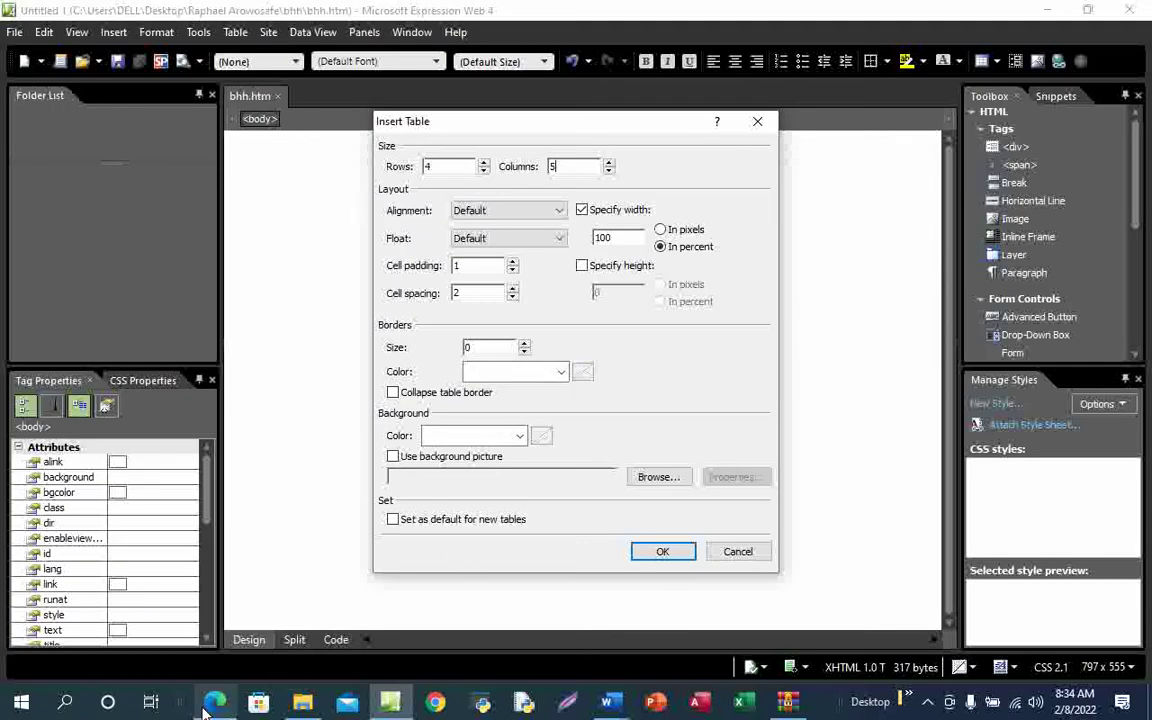
mouse_move(205, 708)
left_click(247, 607)
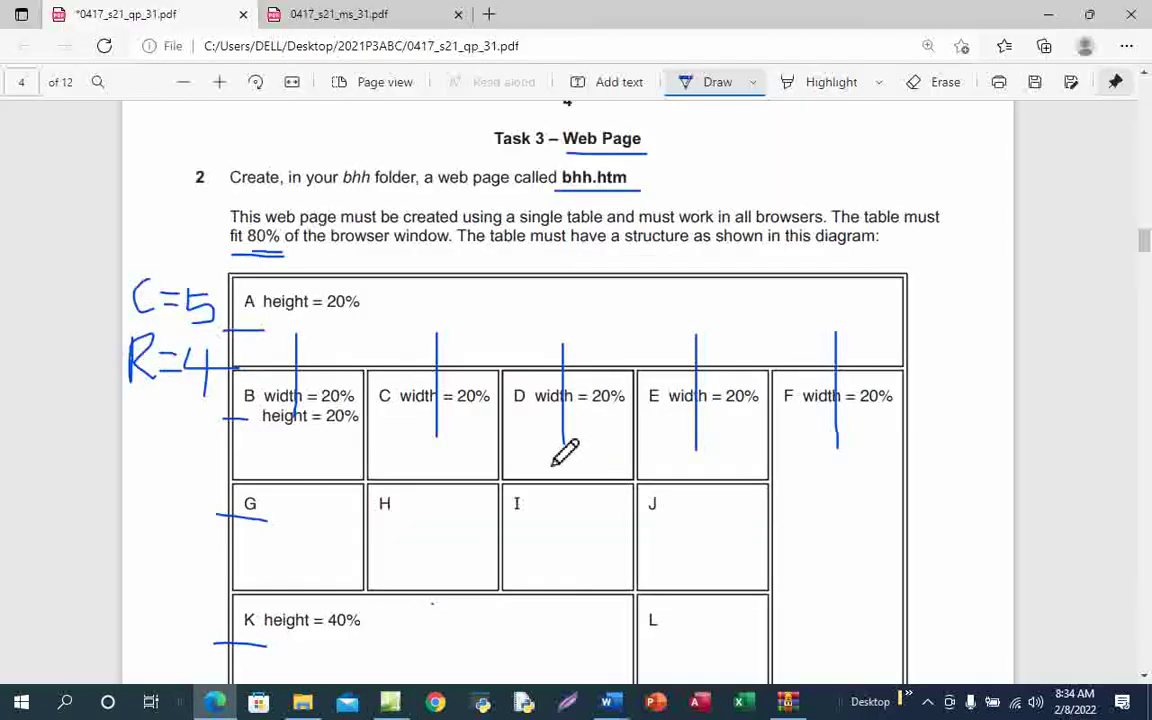
scroll(565, 452, "down", 3)
scroll(565, 452, "down", 2)
scroll(565, 452, "up", 4)
left_click_drag(233, 252, 284, 252)
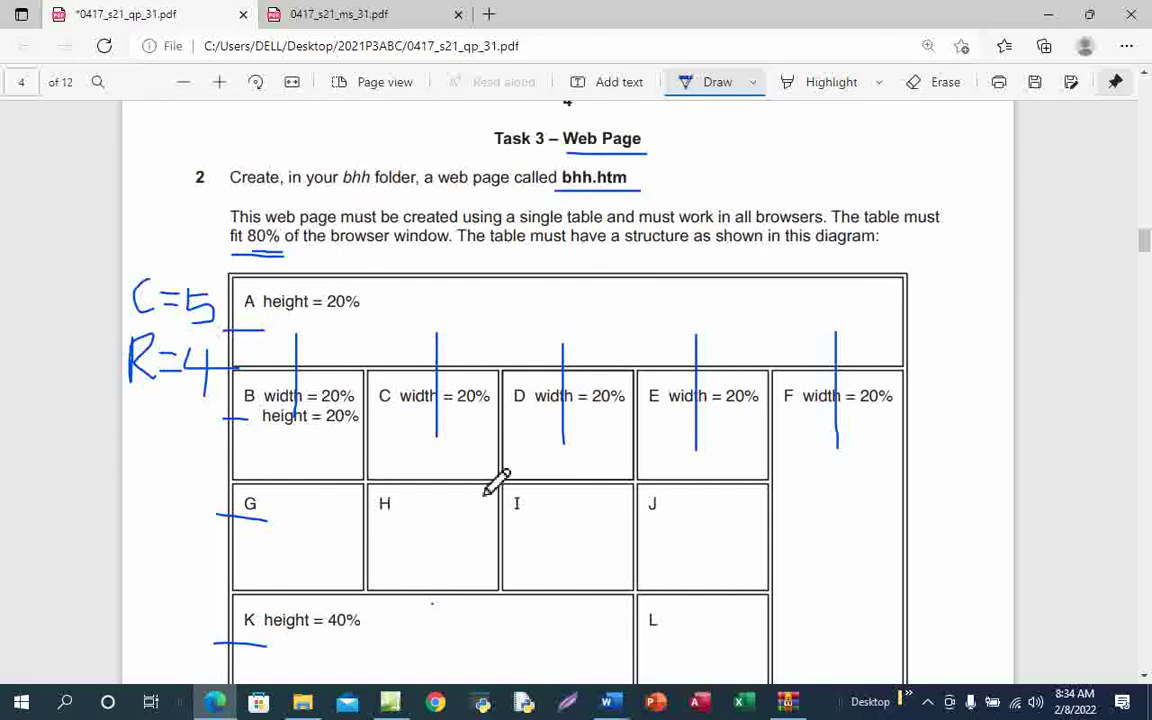
Underline and circle 'percentage values' in the exam paper's table requirements
scroll(497, 483, "down", 3)
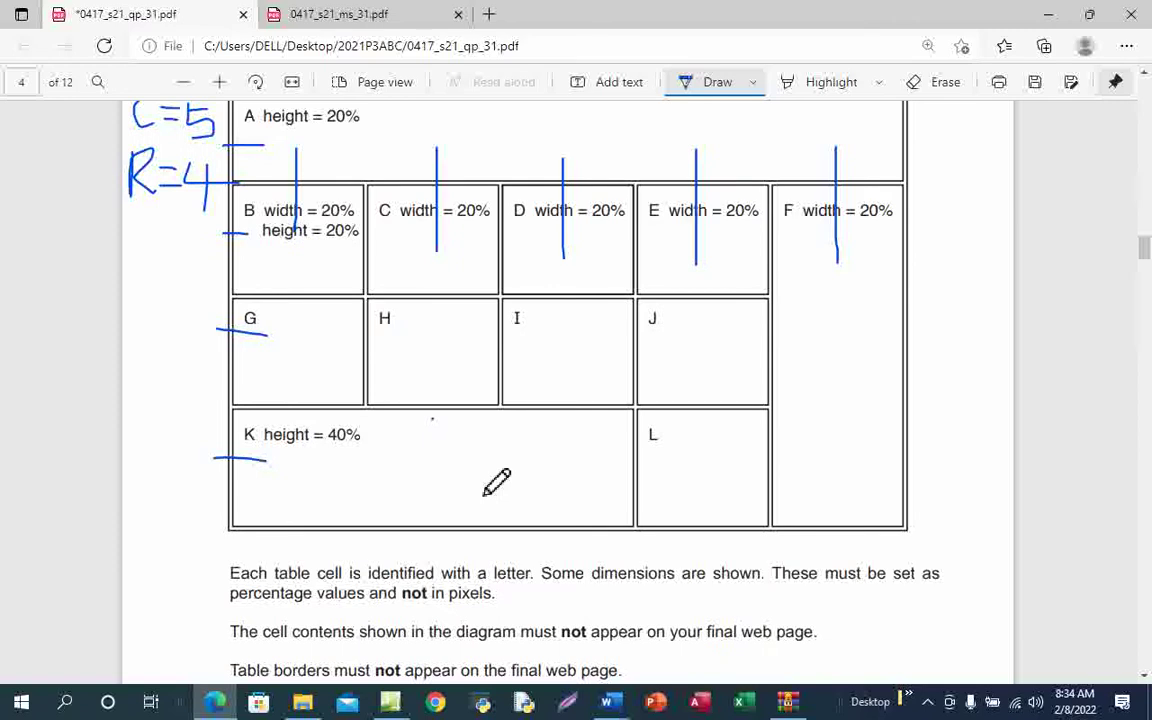
scroll(497, 483, "down", 2)
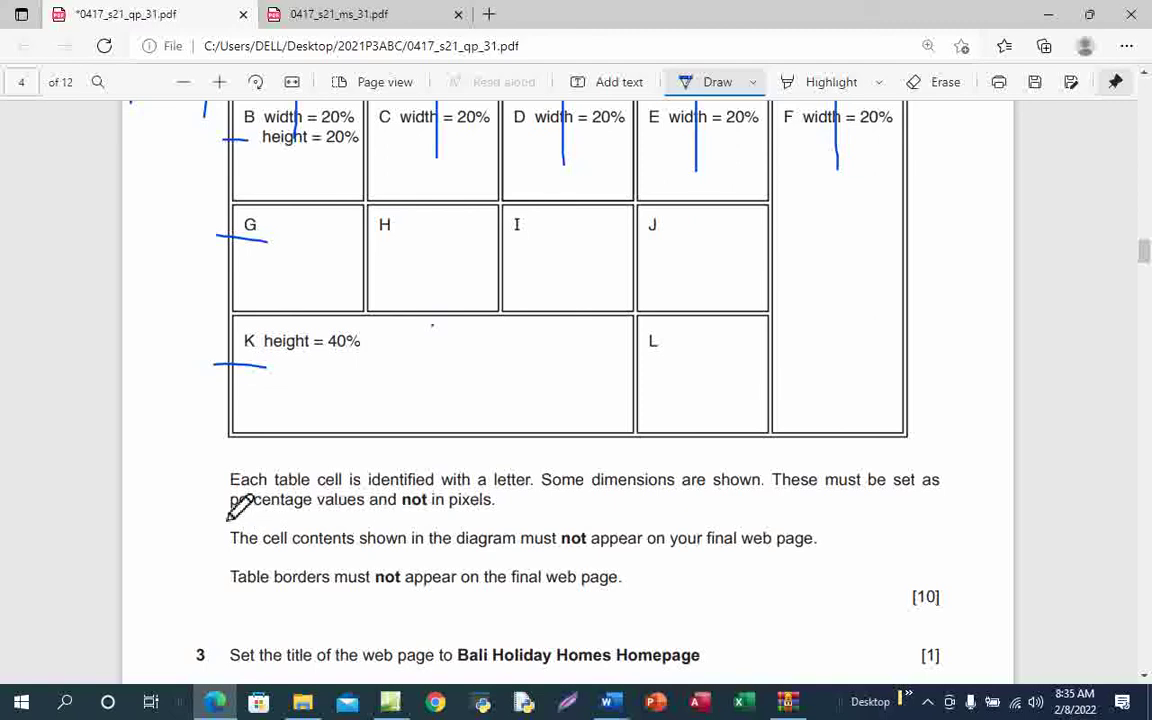
left_click_drag(229, 517, 362, 516)
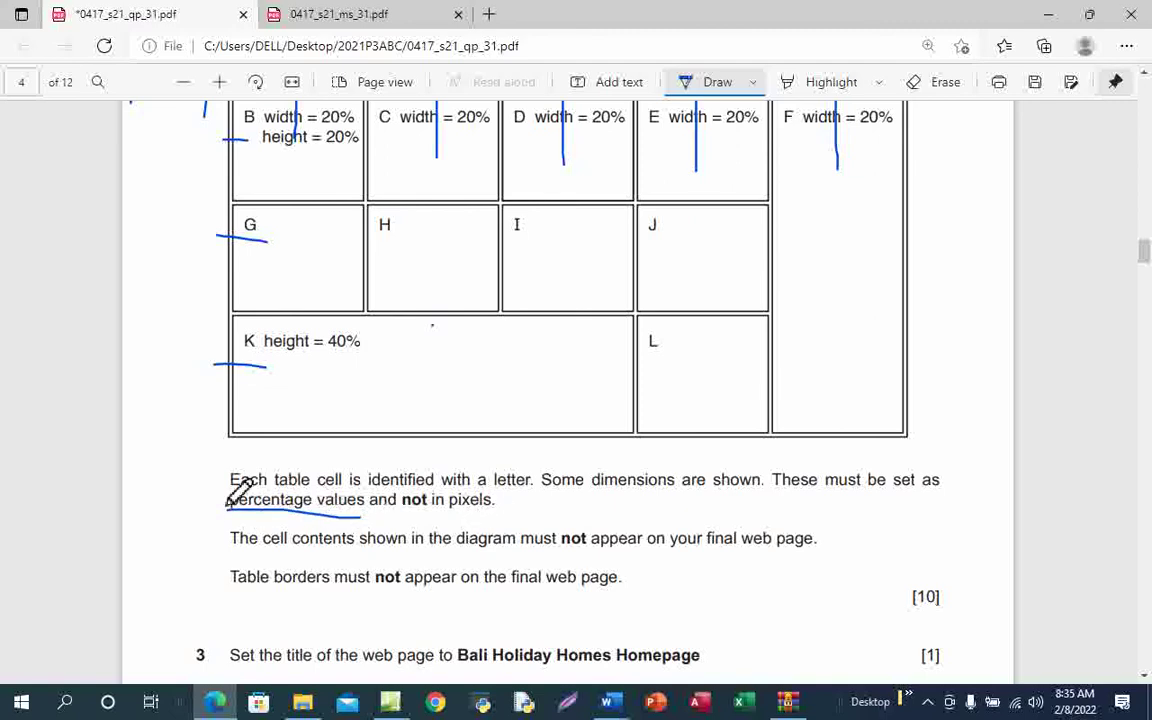
mouse_move(226, 506)
left_mouse_down()
mouse_move(339, 514)
mouse_move(374, 500)
mouse_move(264, 492)
mouse_move(228, 502)
left_mouse_up()
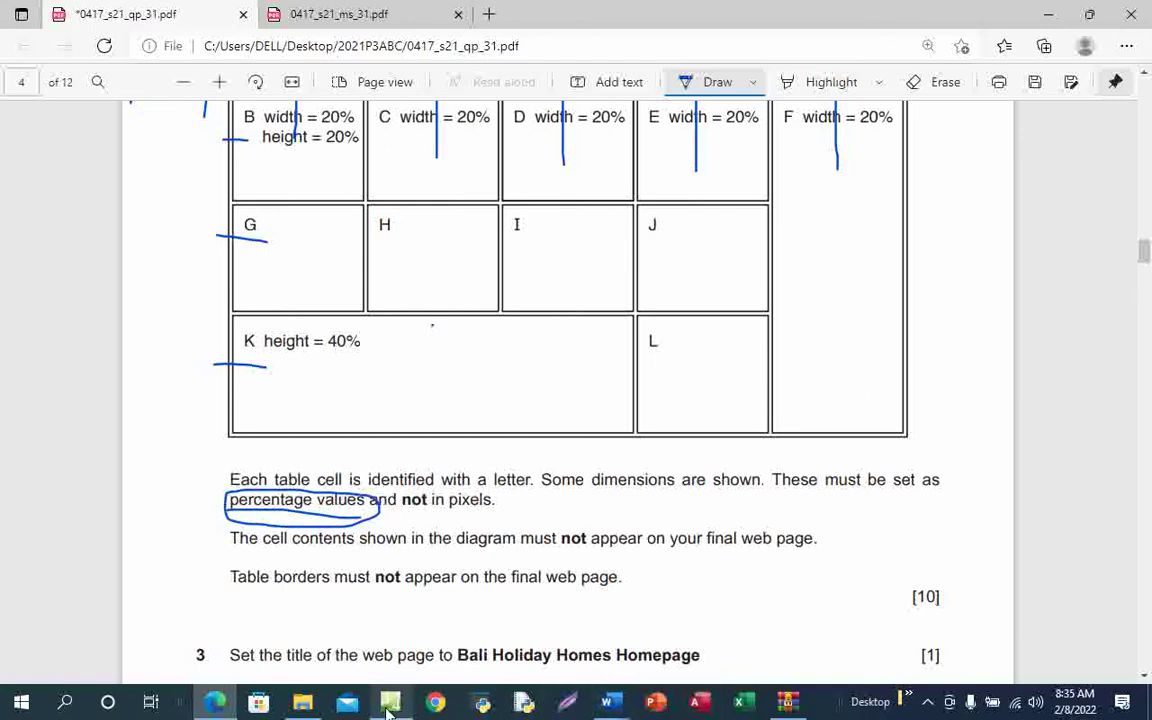
mouse_move(389, 710)
left_click(399, 628)
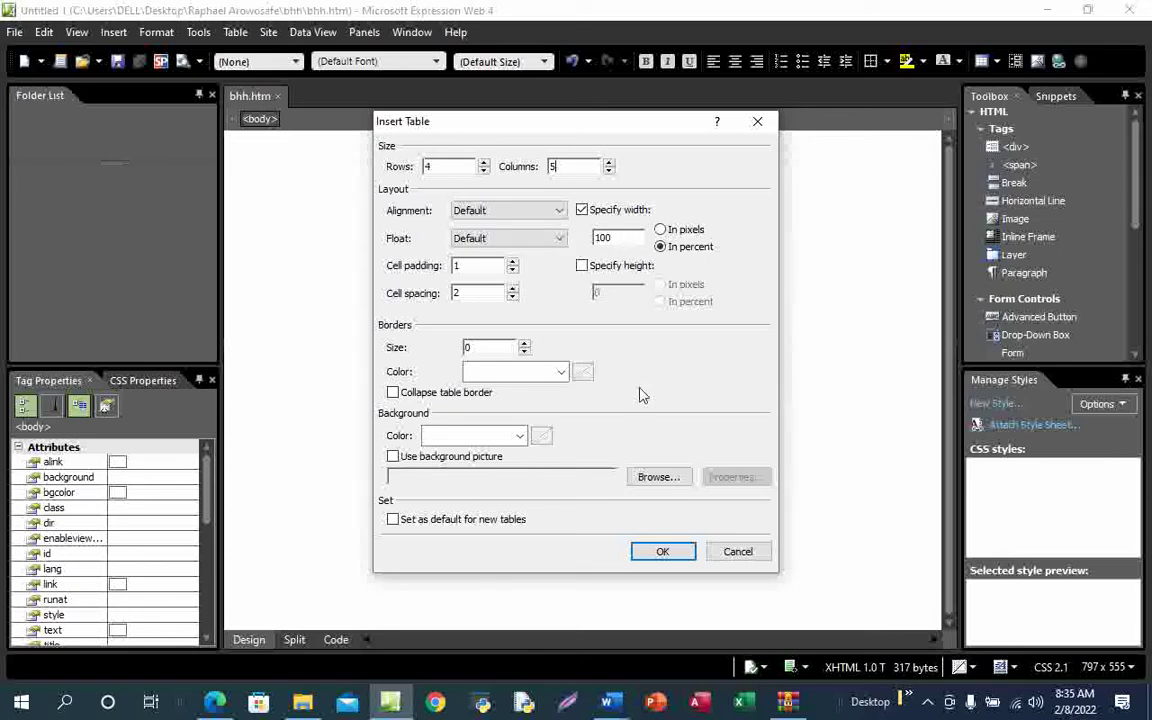
Insert the 4-row, 5-column table and click across its top-row cells
left_click(662, 553)
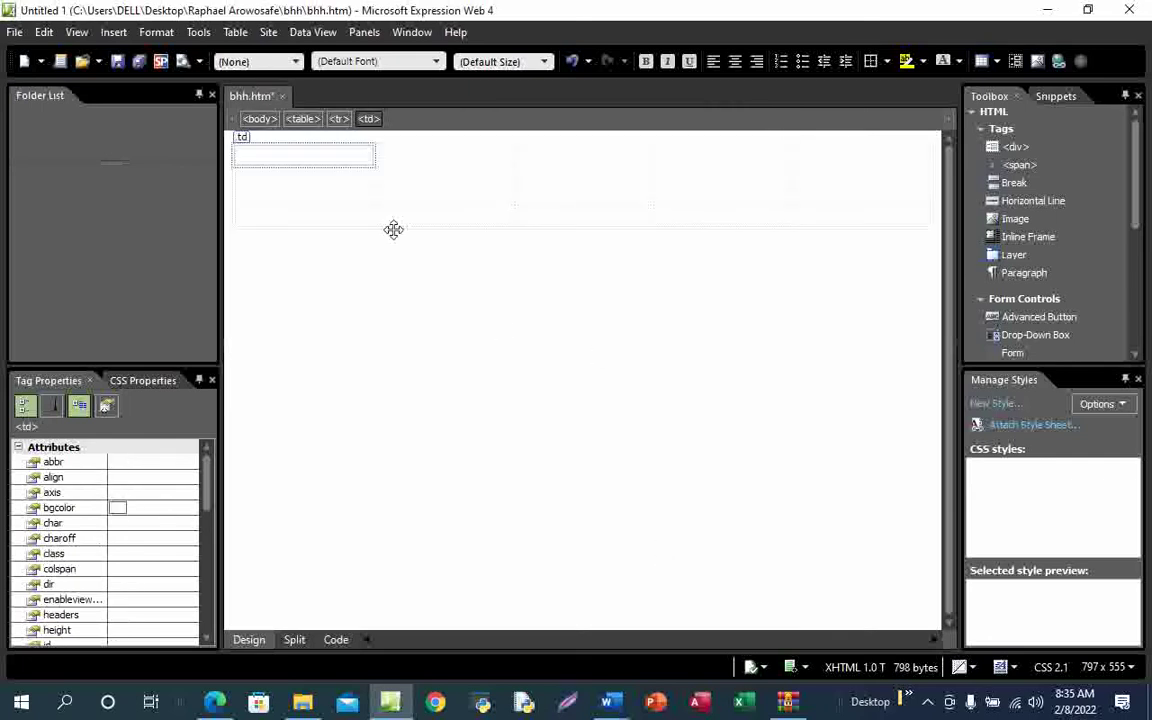
left_click(410, 158)
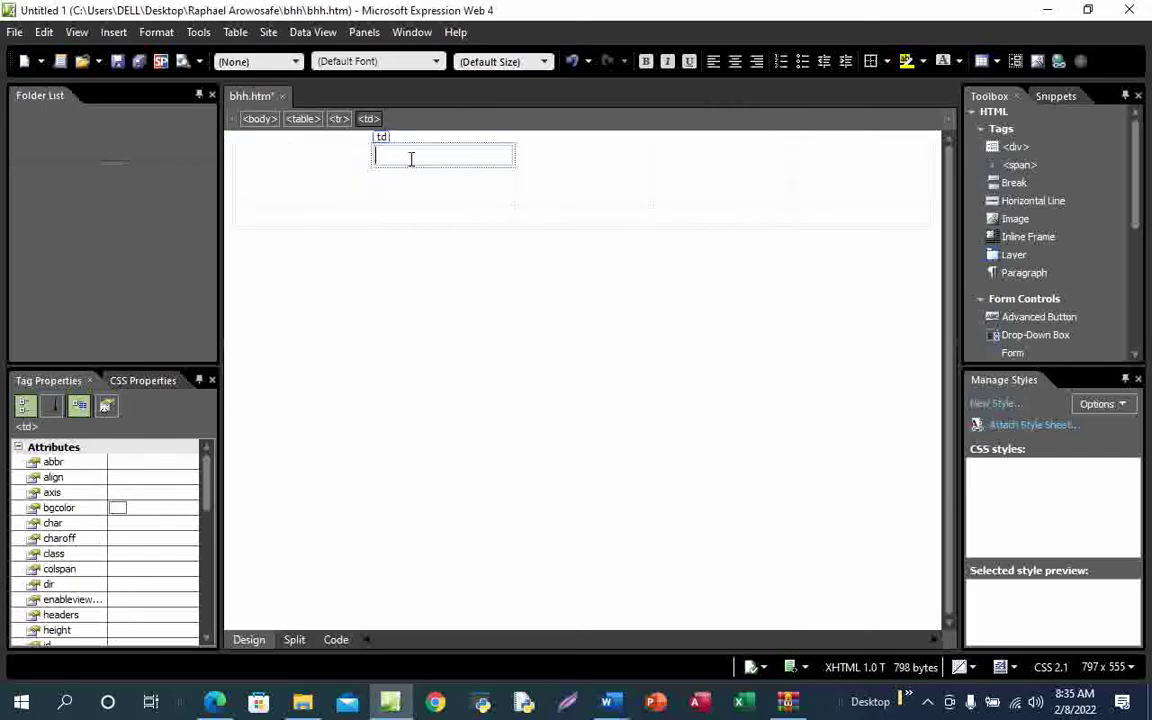
left_click(604, 151)
left_click(735, 157)
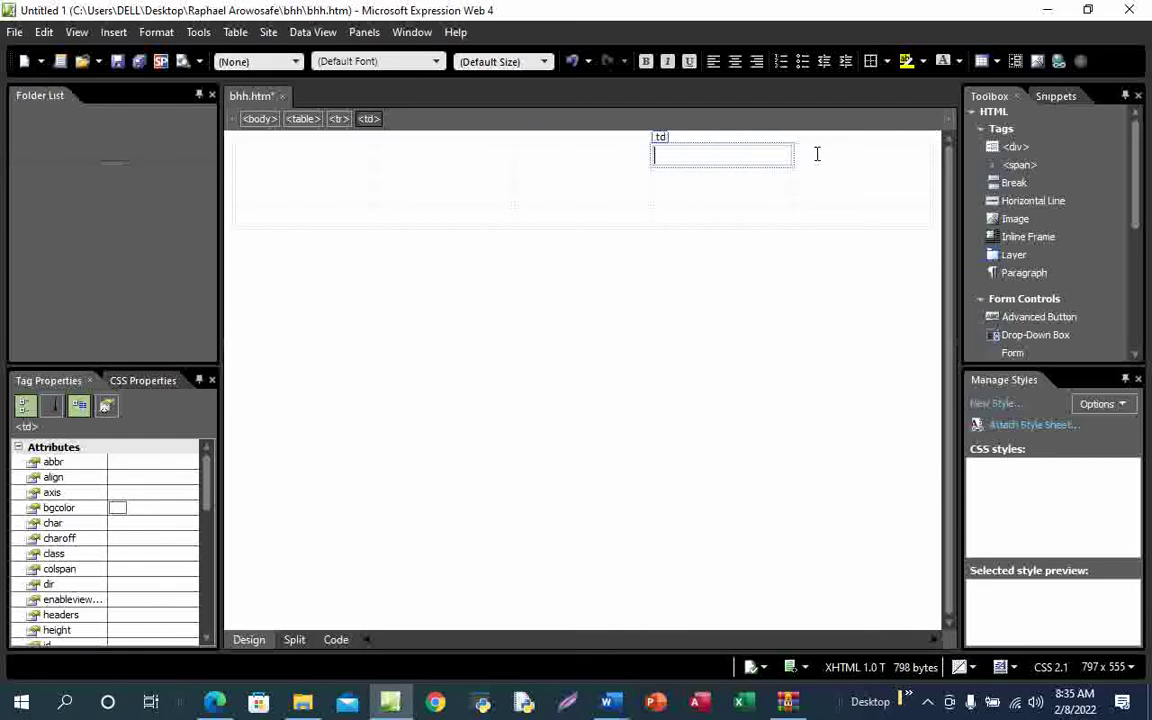
left_click(817, 155)
left_click(329, 157)
Check the new table has five columns and four rows by stepping through its cells
left_click(434, 156)
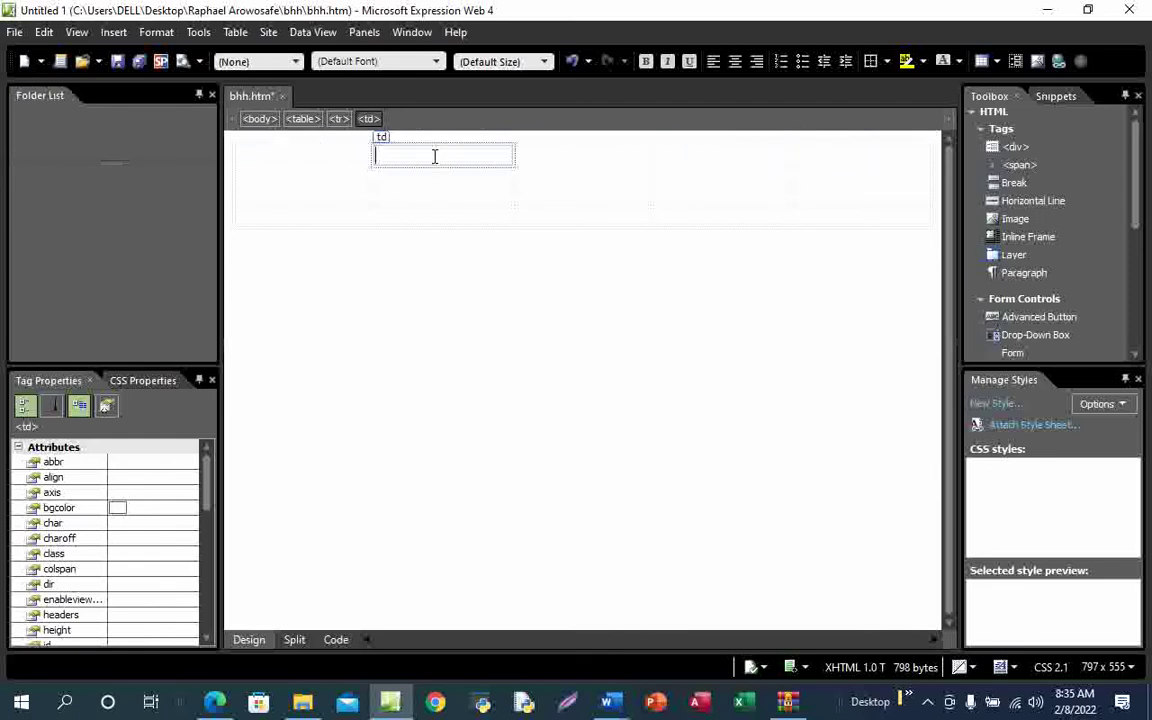
left_click(615, 157)
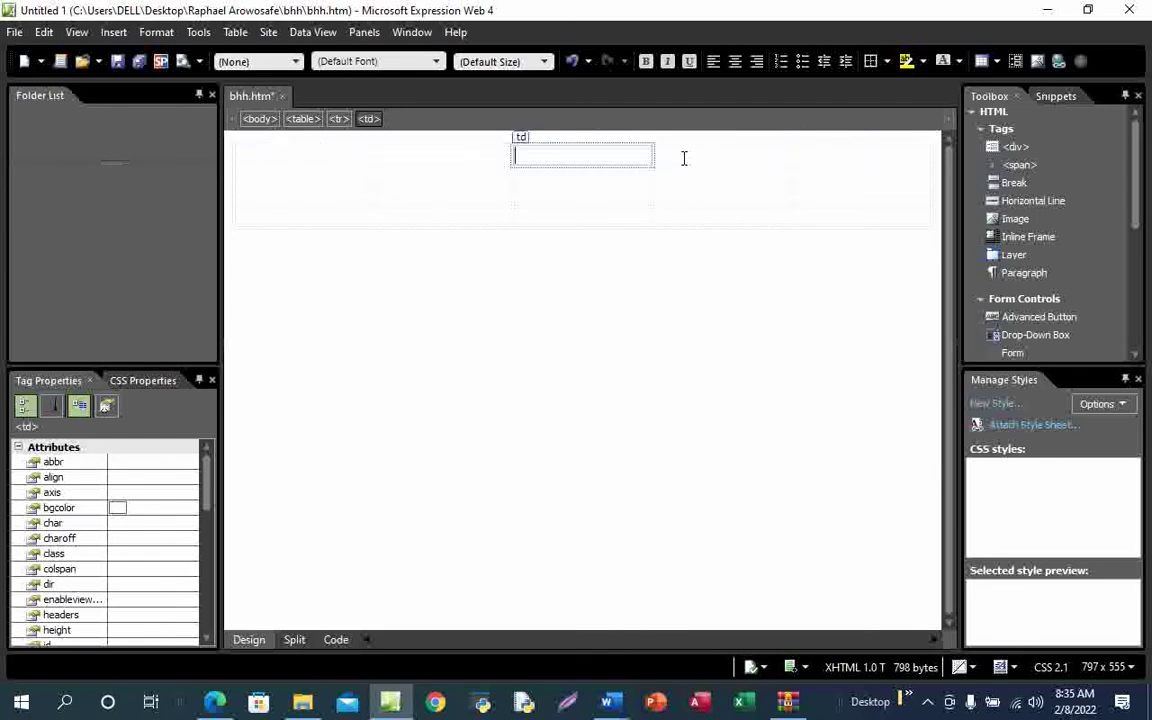
left_click(687, 155)
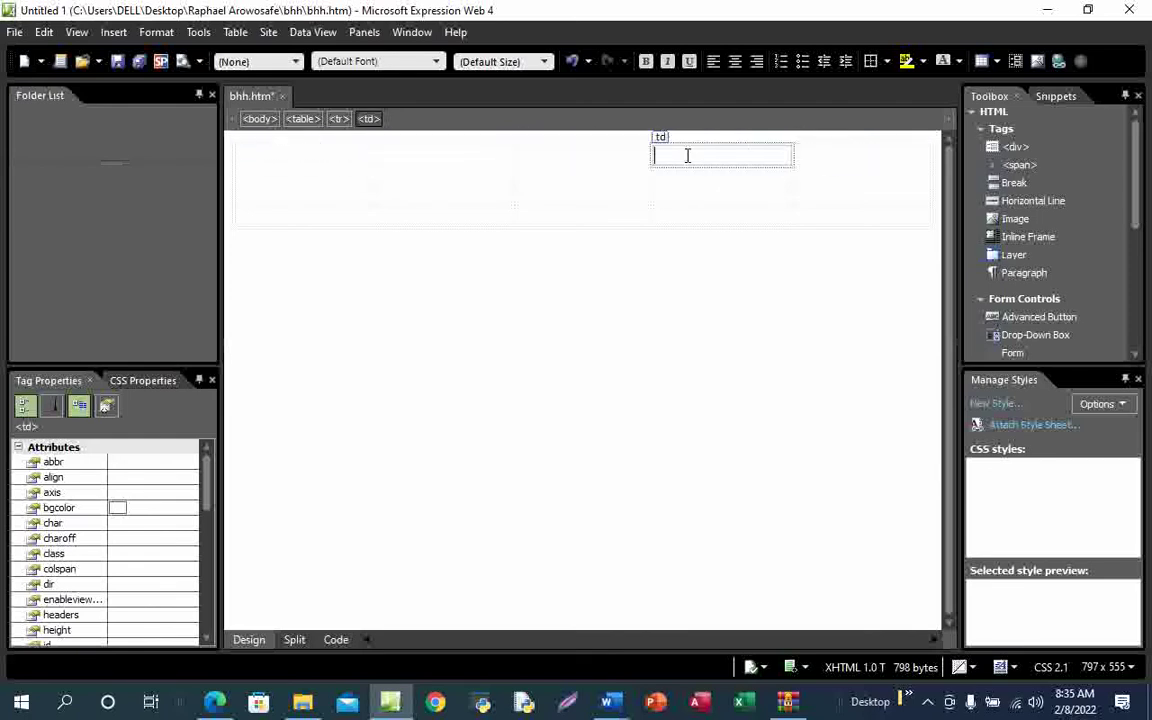
left_click(817, 155)
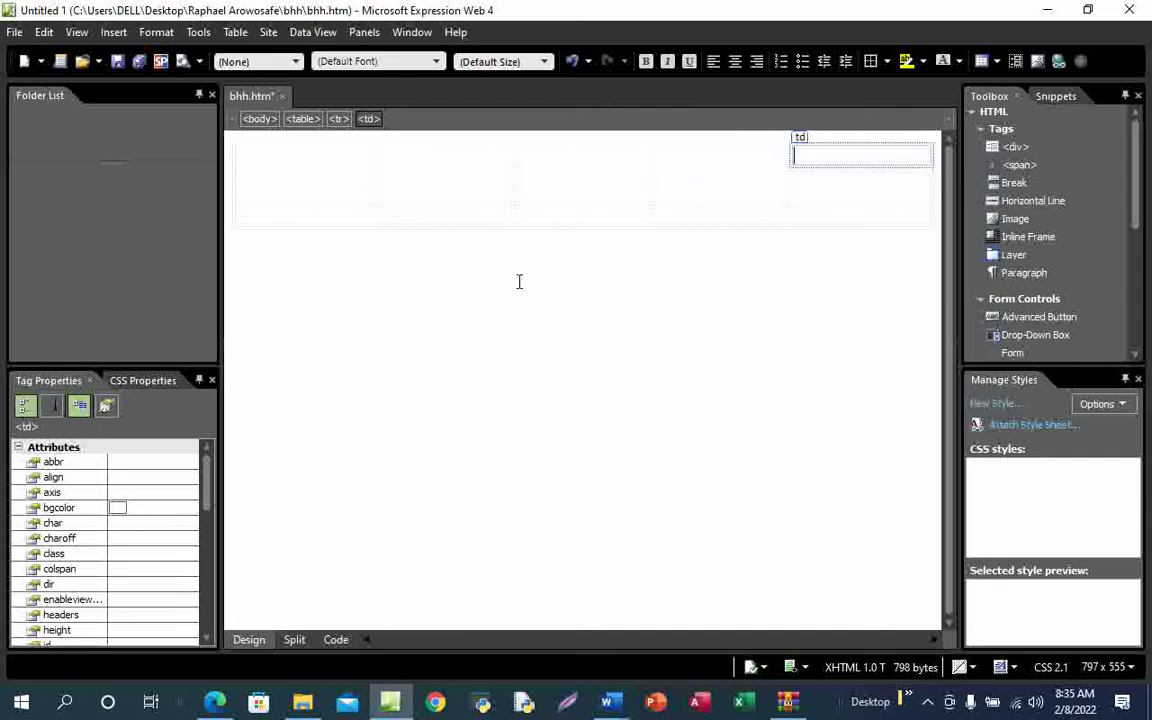
left_click(286, 155)
left_click(285, 177)
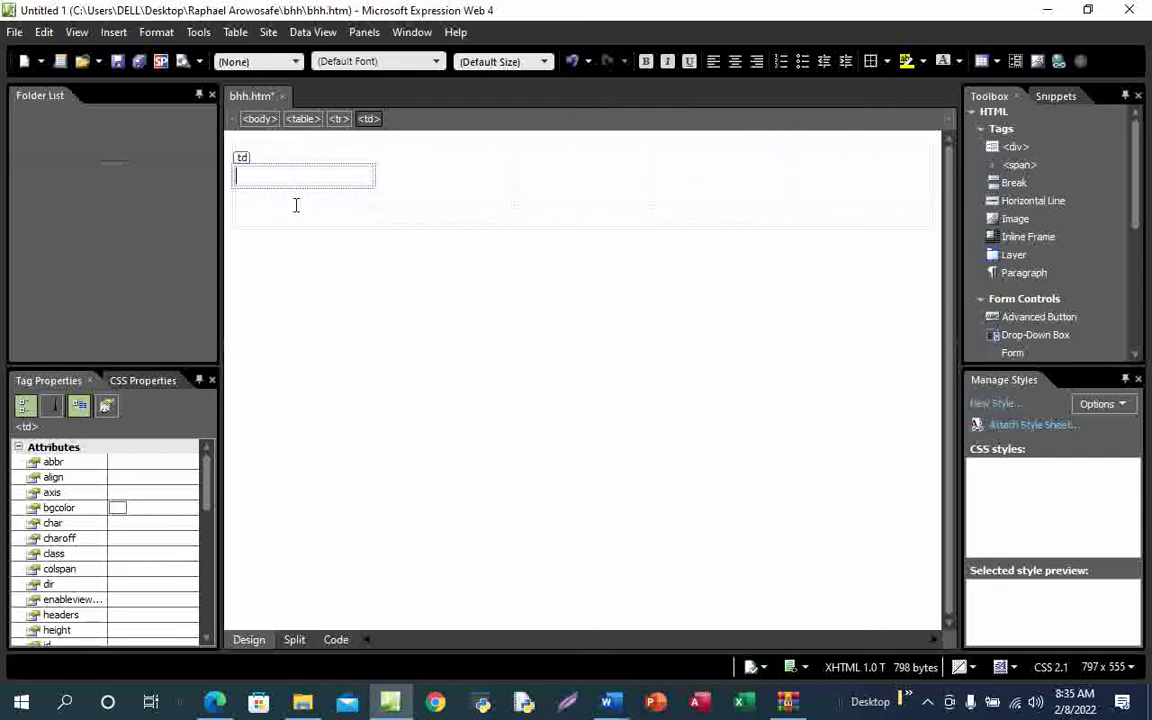
left_click(296, 200)
left_click(298, 216)
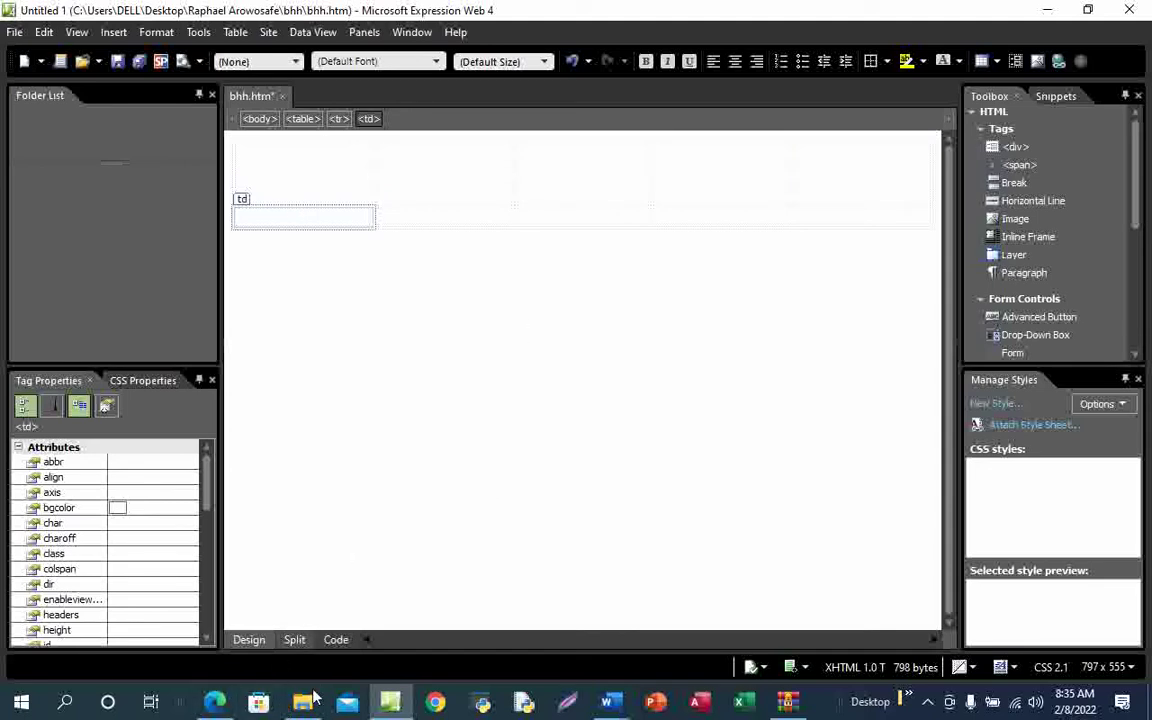
mouse_move(215, 700)
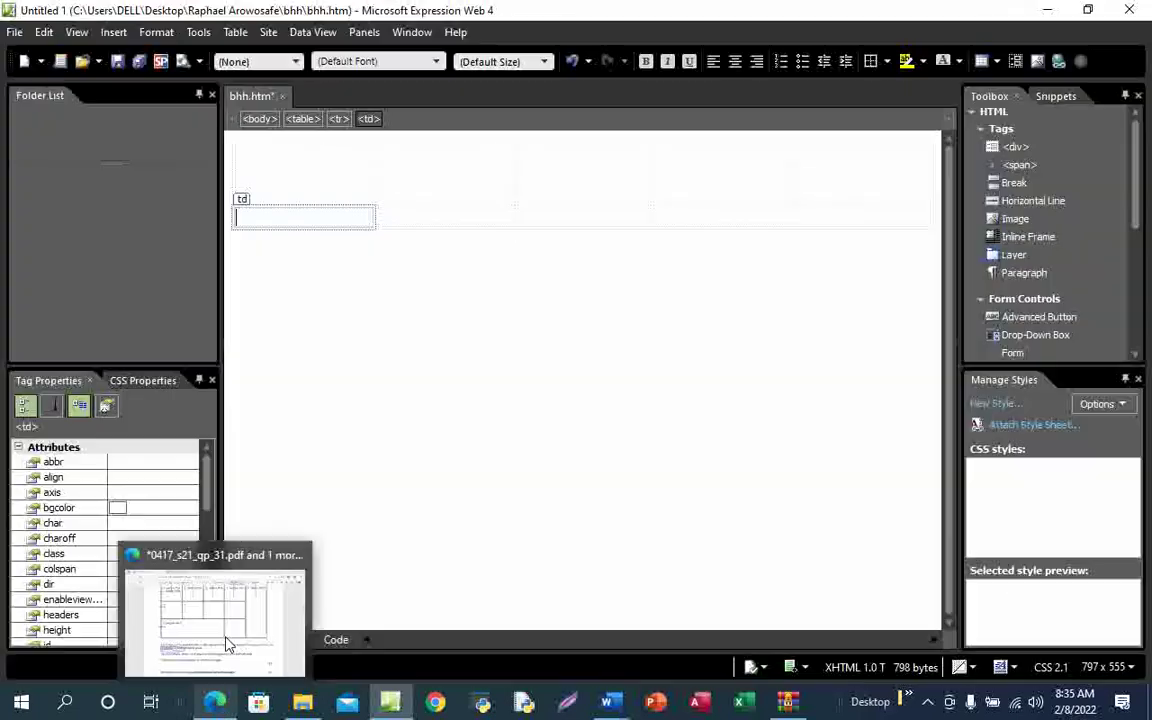
Scroll the exam PDF up to show row A of the diagram and its intro text
left_click(226, 627)
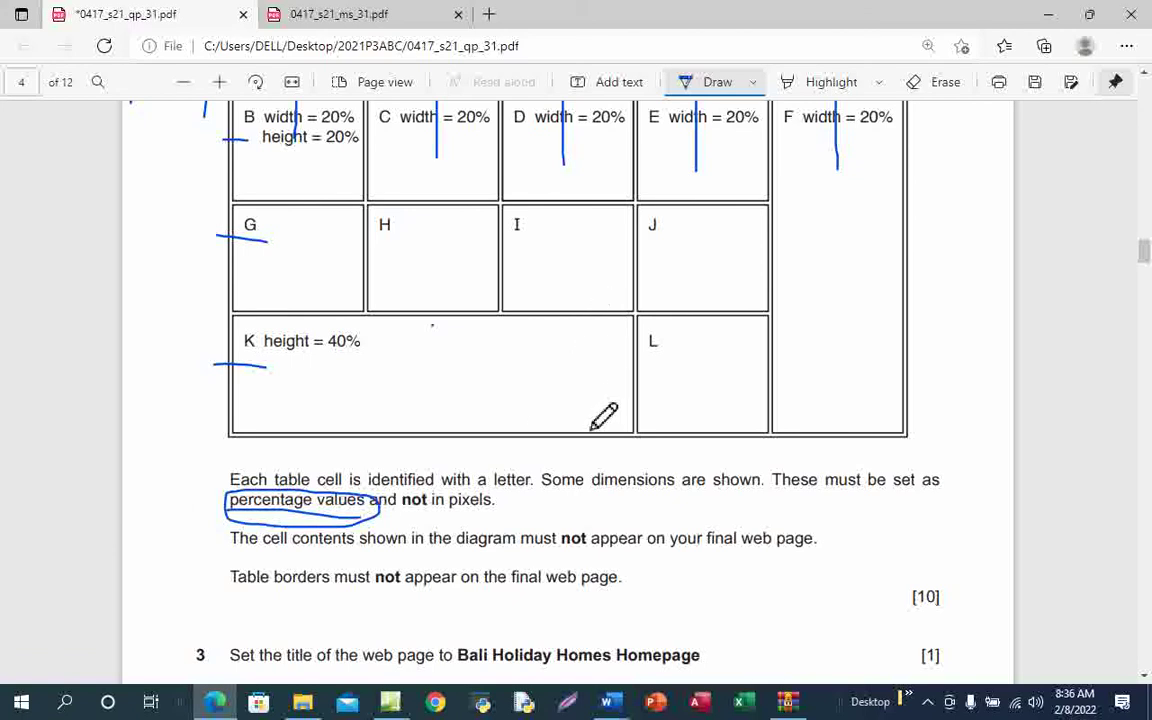
scroll(604, 414, "up", 3)
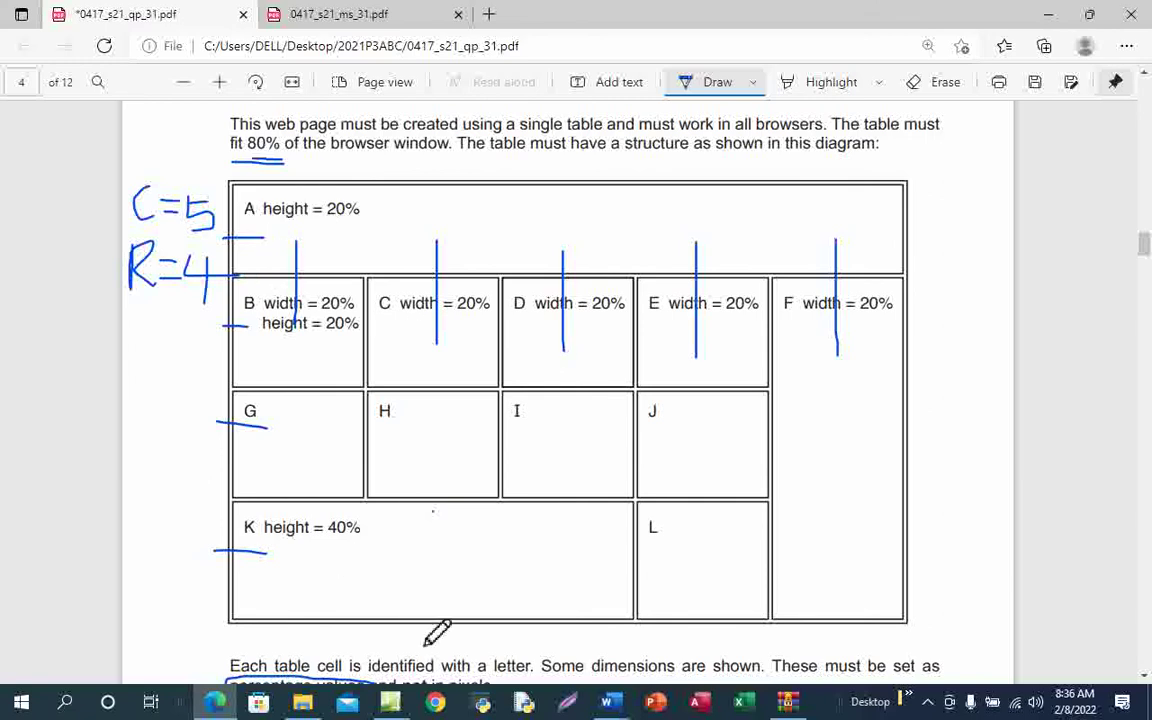
mouse_move(392, 700)
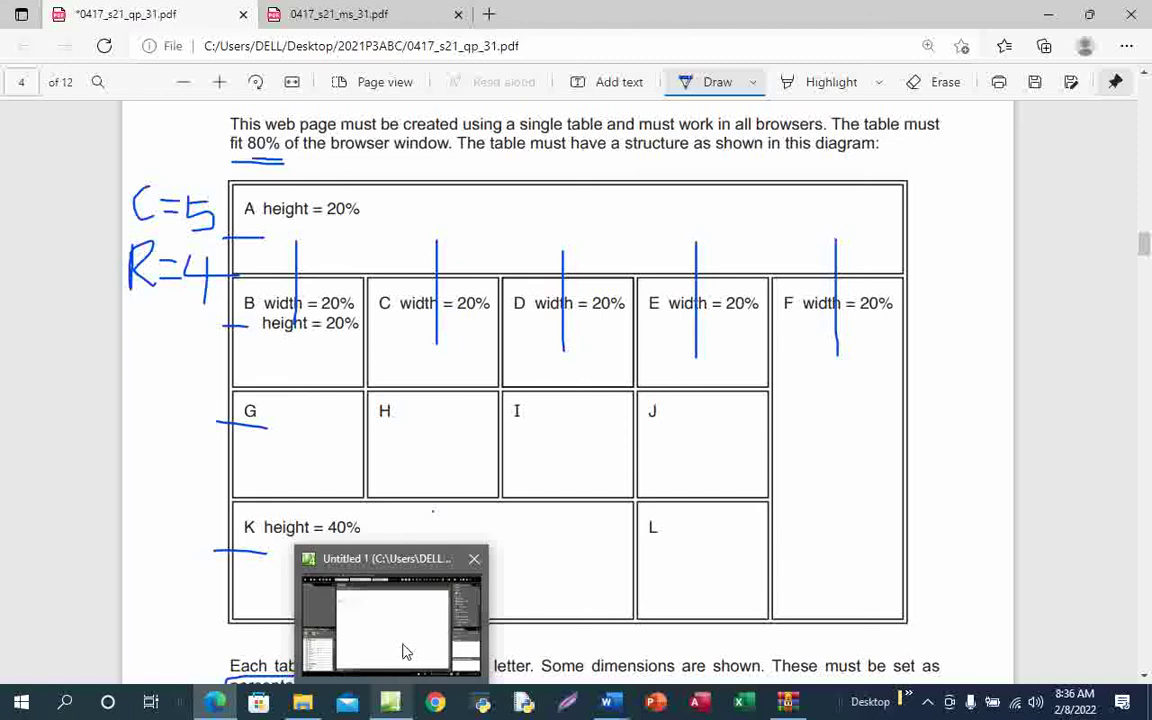
Type A in the top-left cell and B in the first cell of the second row
left_click(405, 651)
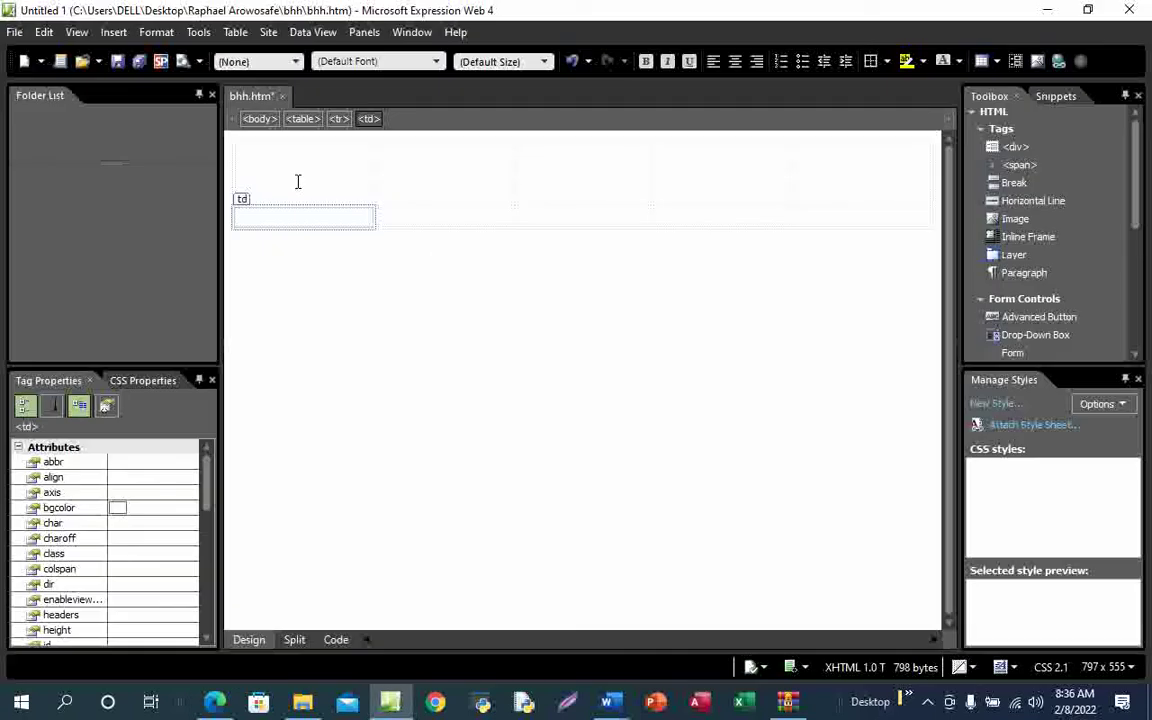
left_click(285, 157)
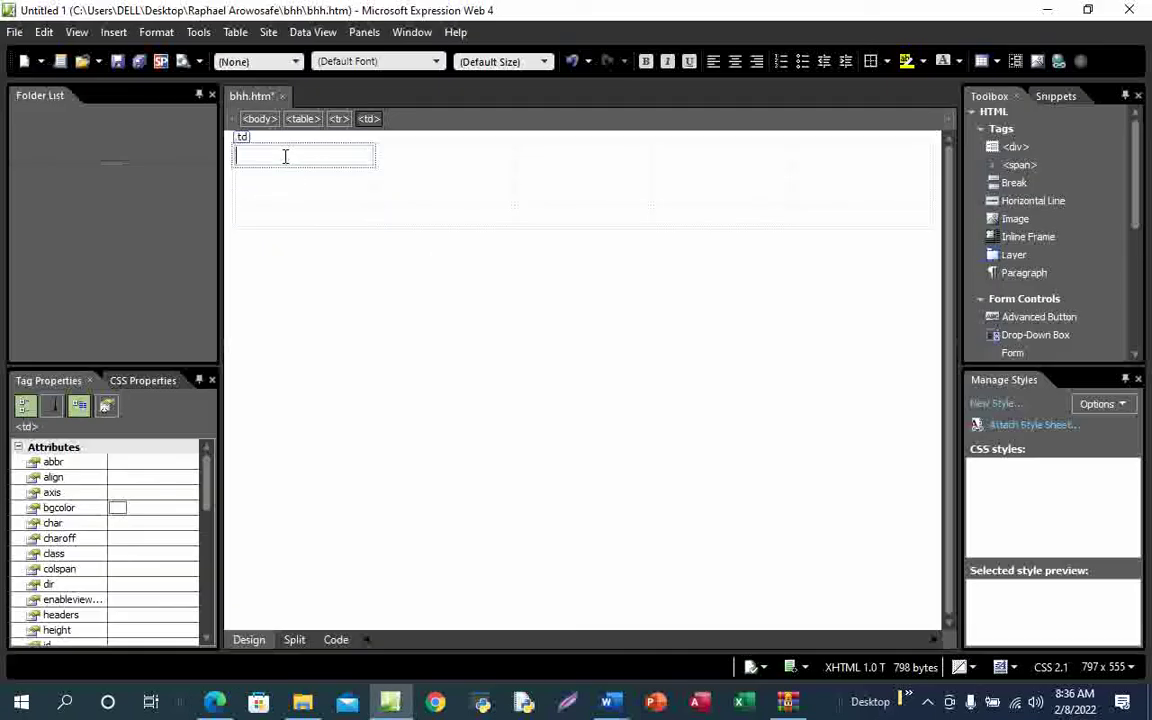
type("A")
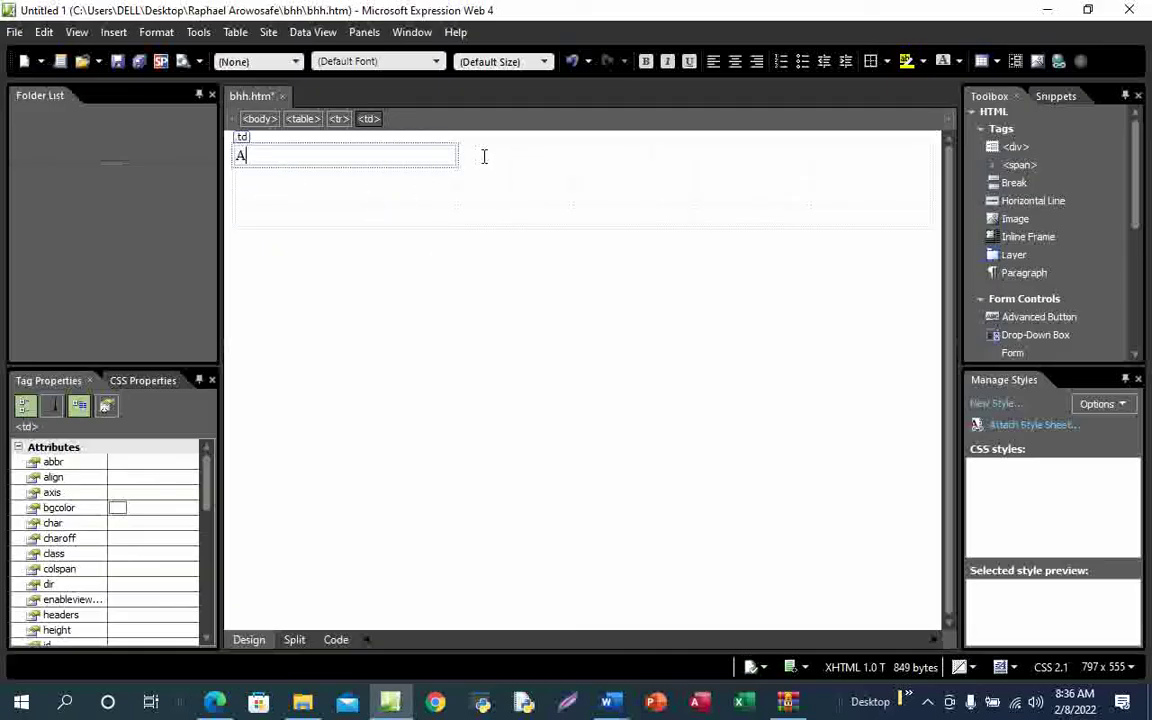
left_click(484, 156)
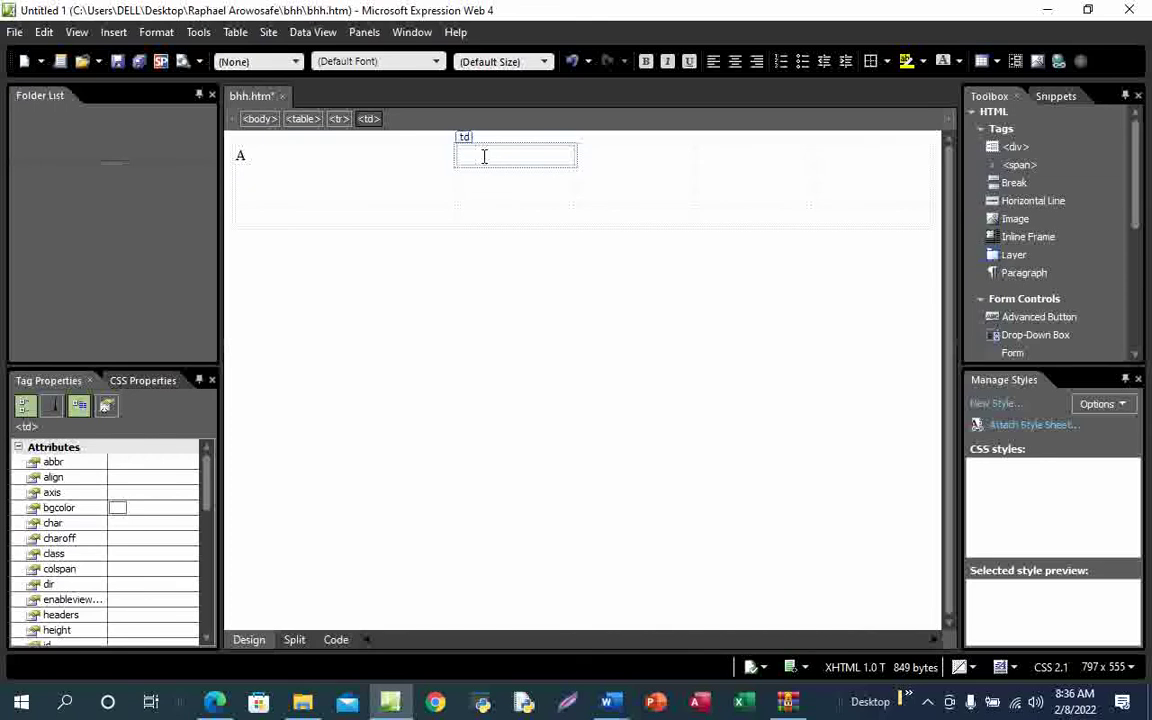
type("B")
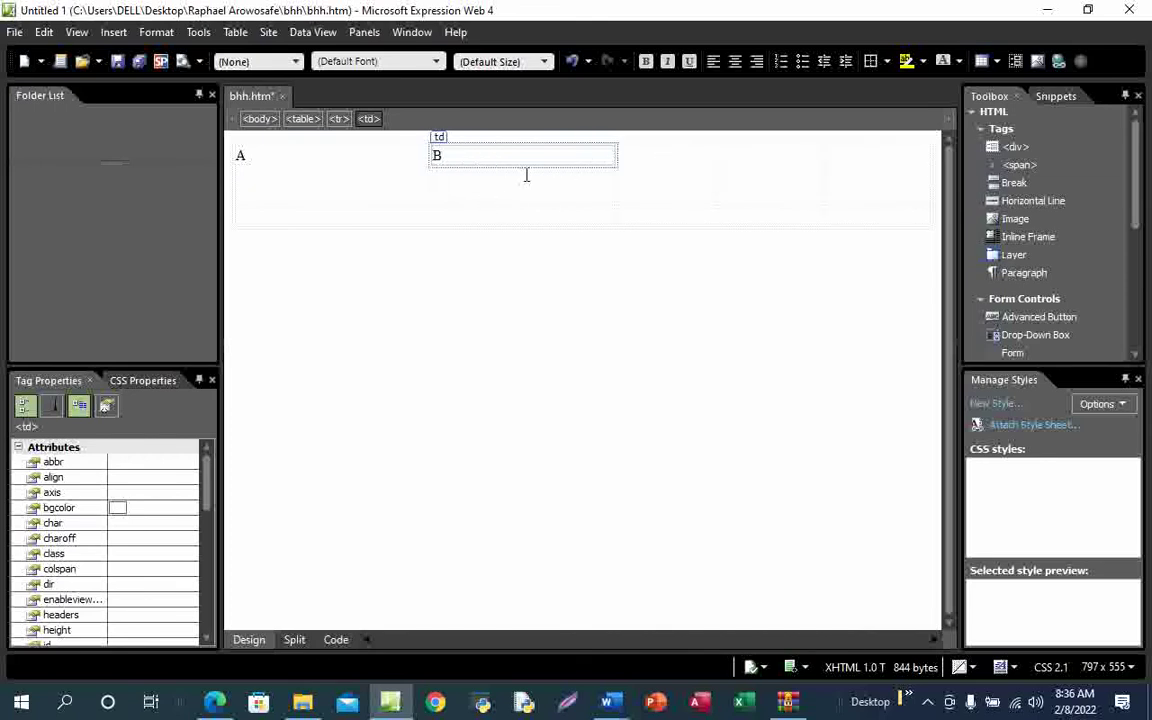
key("BackSpace")
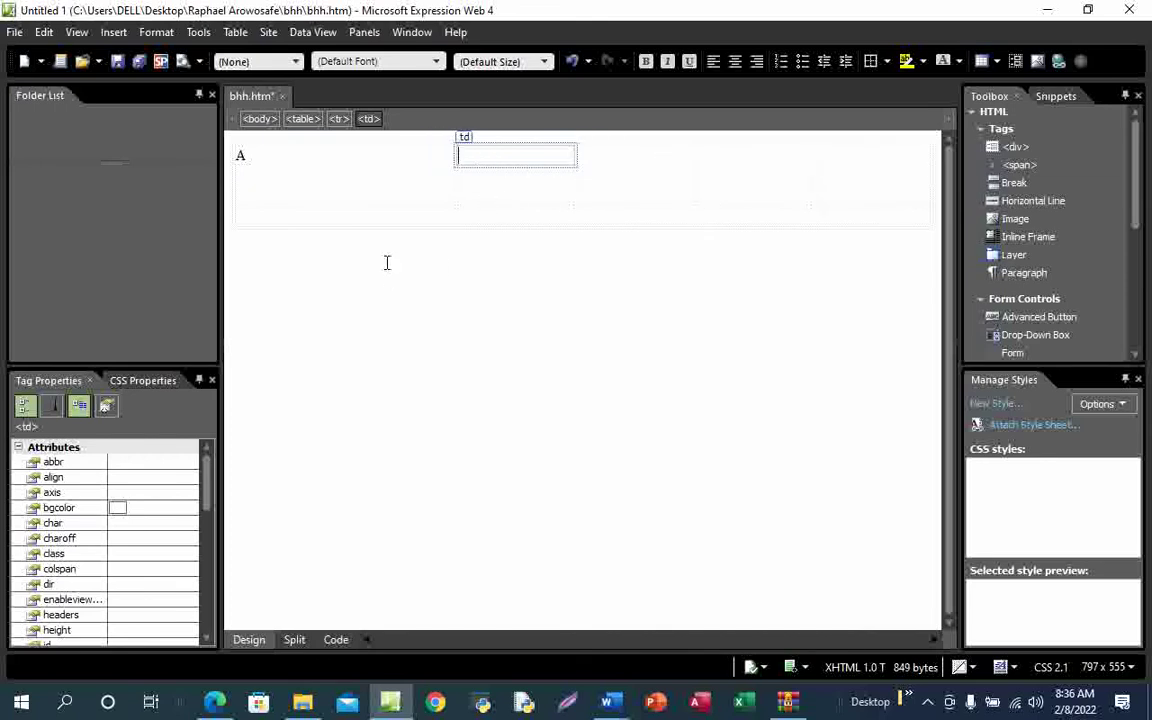
left_click(279, 177)
key("BackSpace")
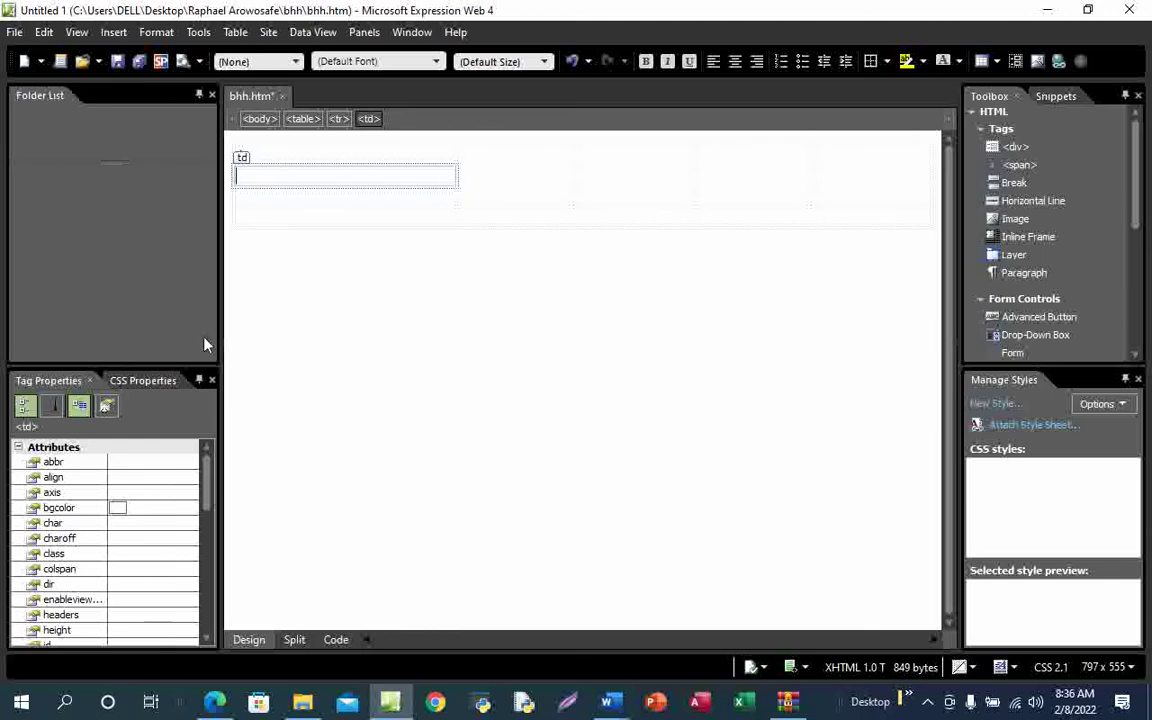
type("B")
Type C and D in the second-row cells to the right of B
mouse_move(222, 706)
left_click(249, 640)
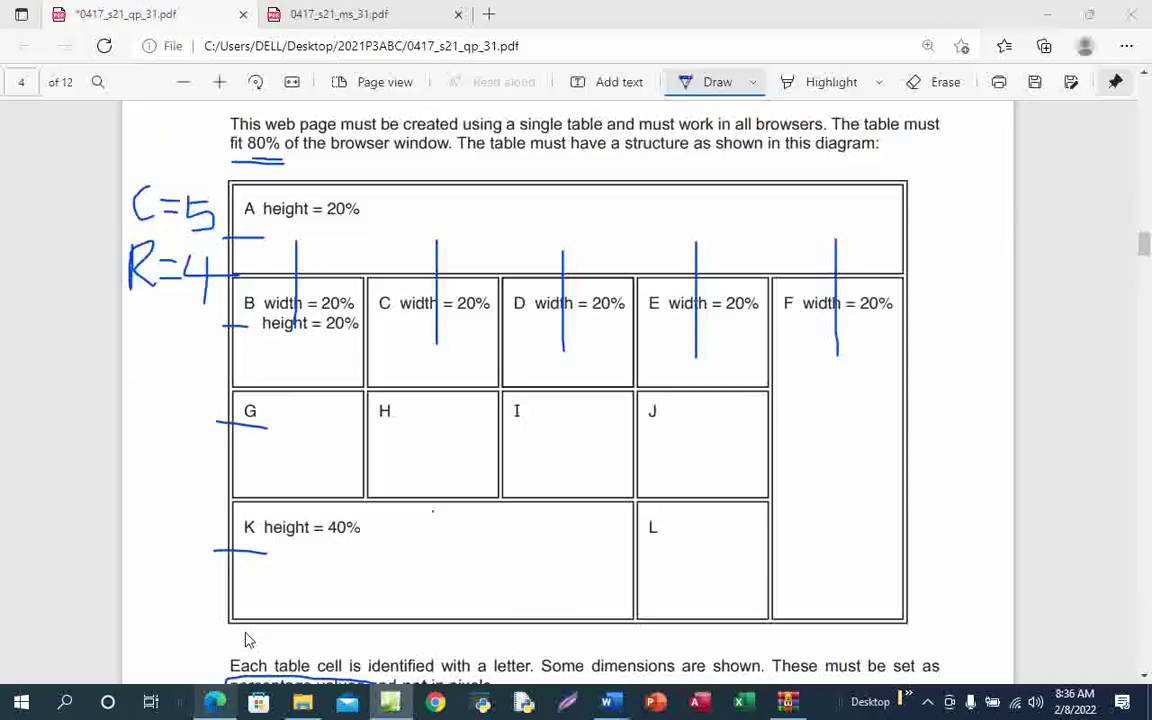
key("alt+Tab")
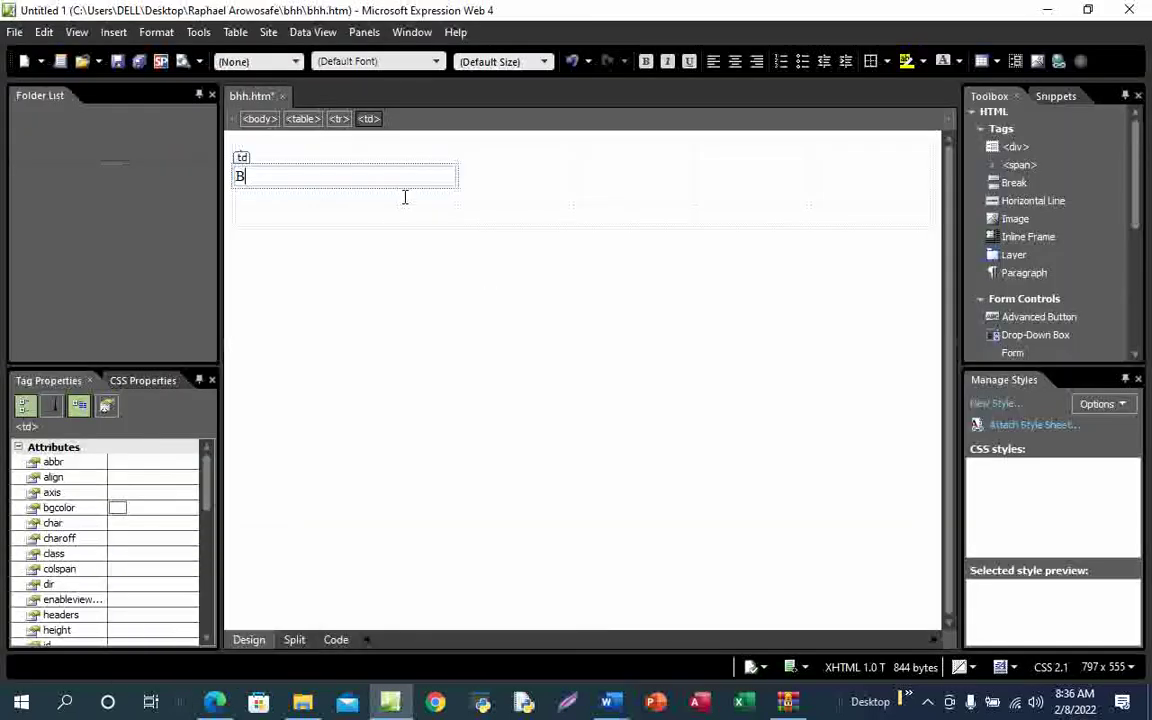
left_click(509, 177)
type("C")
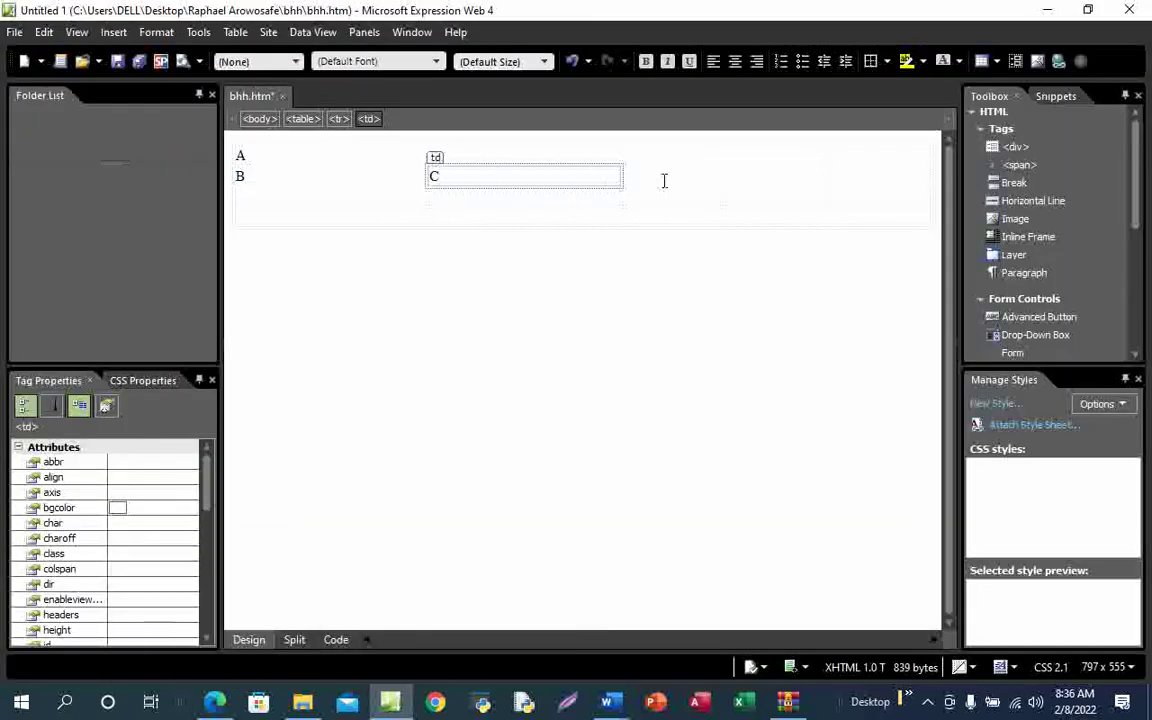
left_click(663, 178)
type("D")
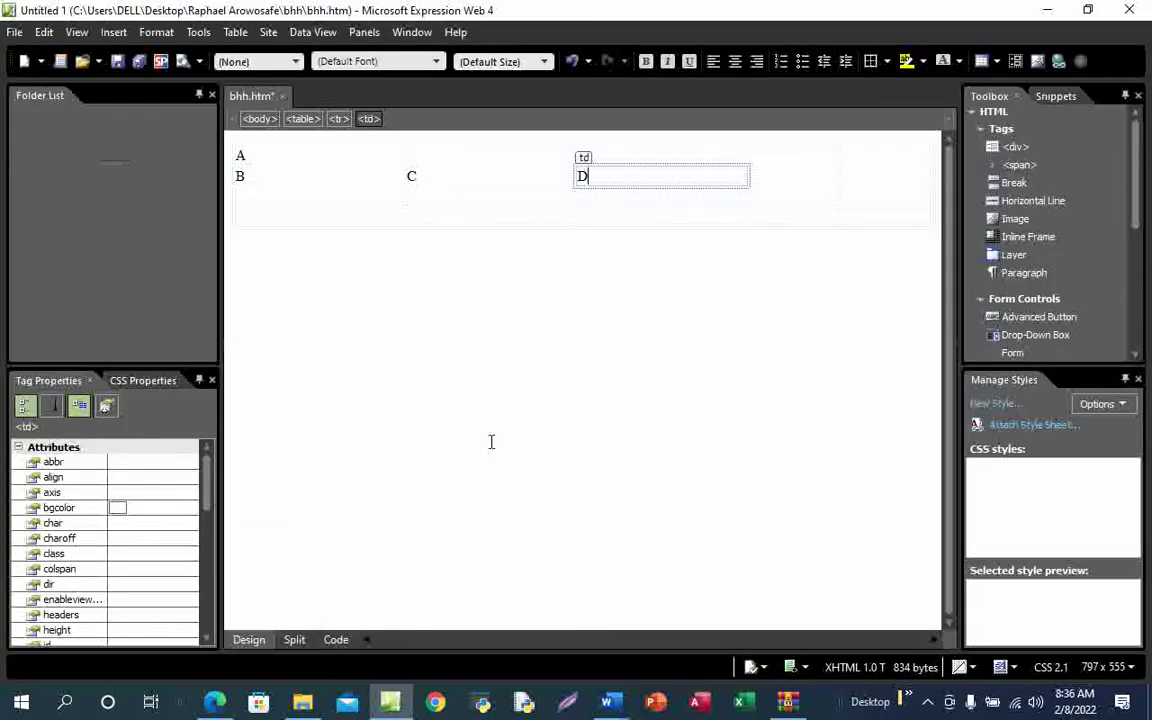
Type E and F in the remaining second-row cells, checking the diagram
mouse_move(215, 702)
left_click(237, 663)
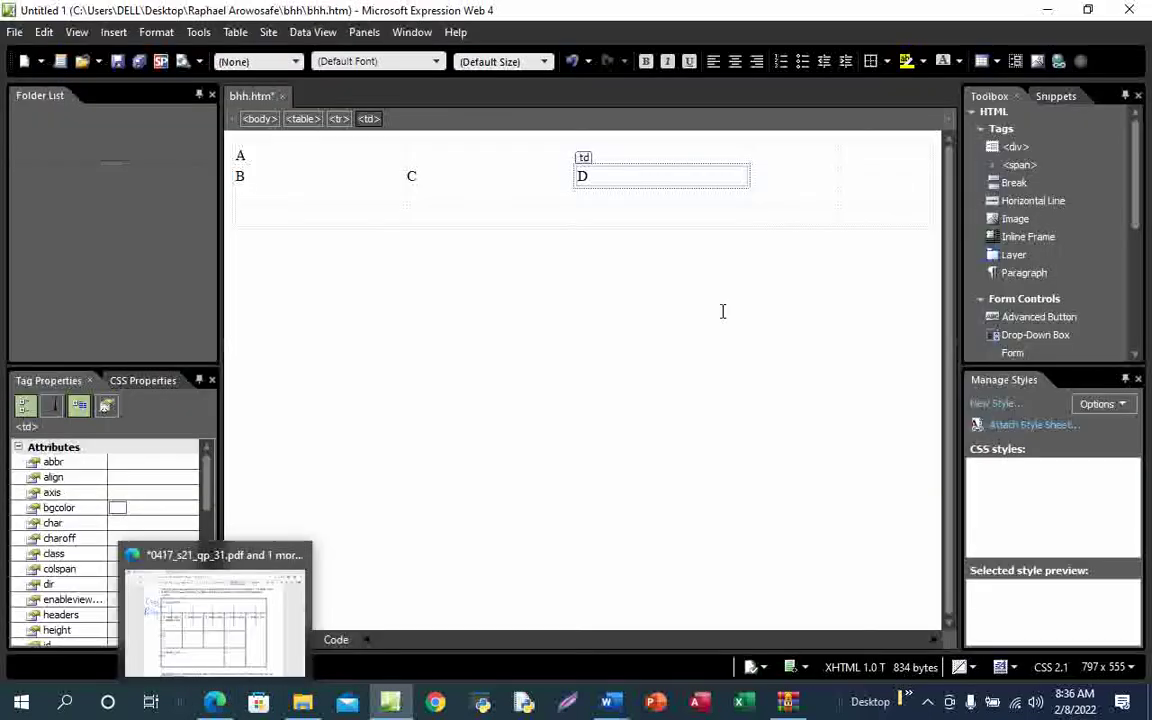
left_click(784, 175)
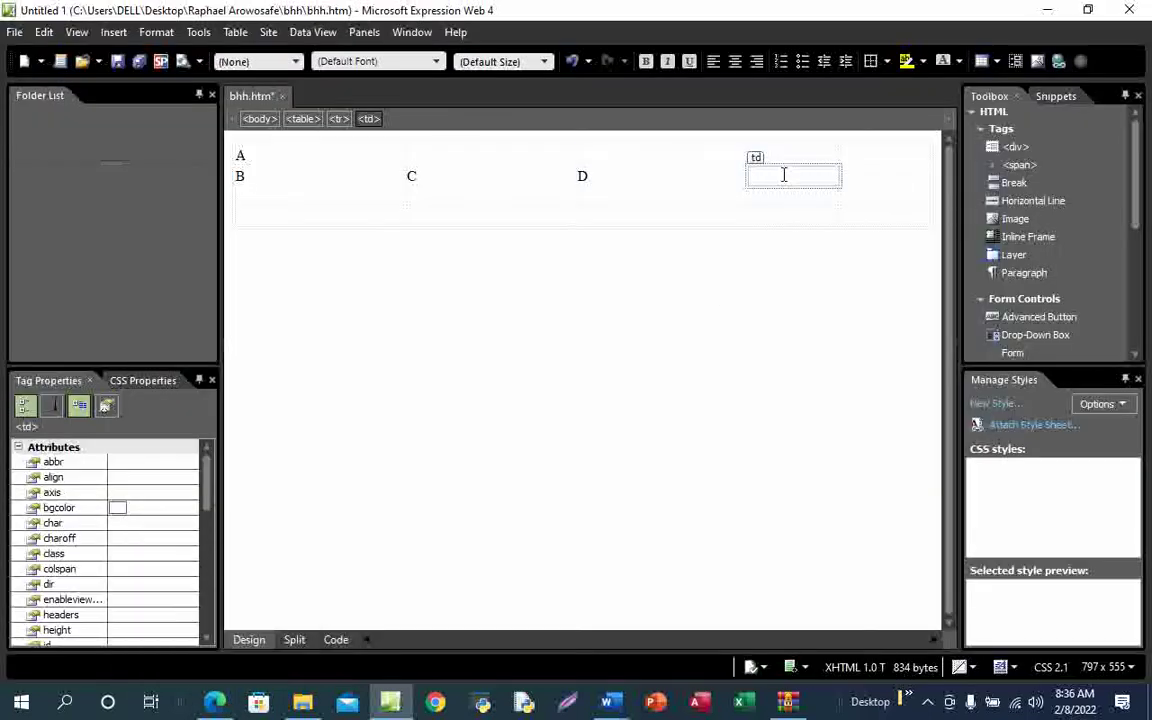
type("E")
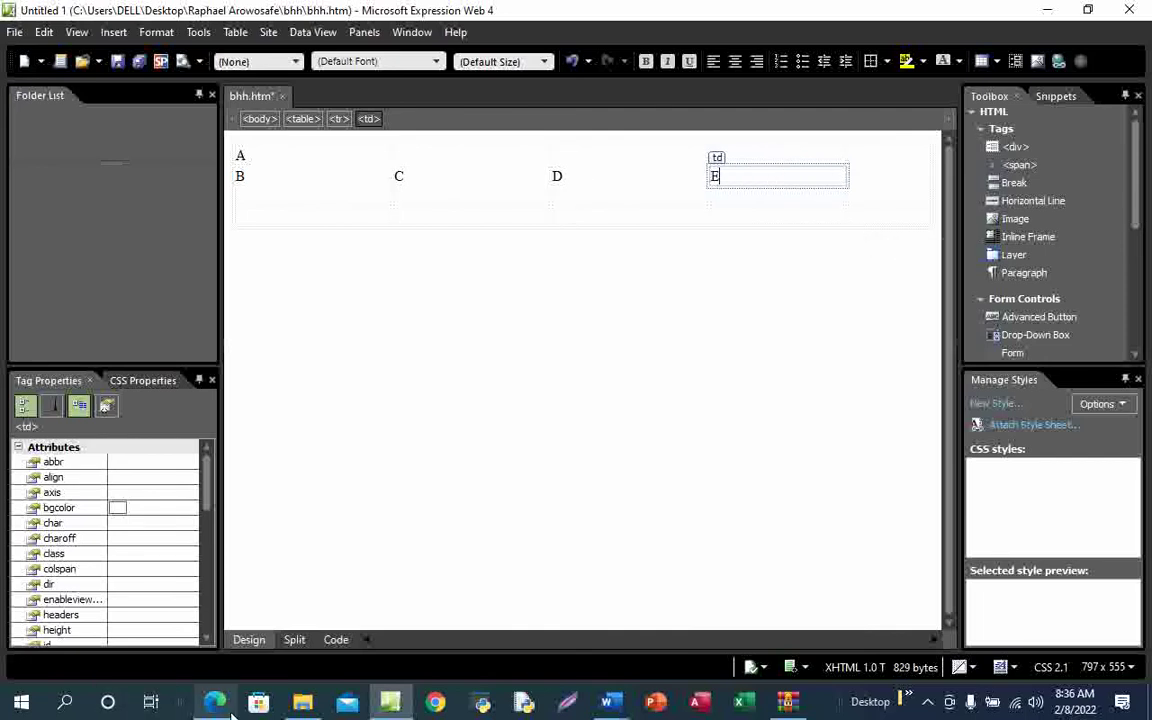
mouse_move(215, 702)
left_click(250, 643)
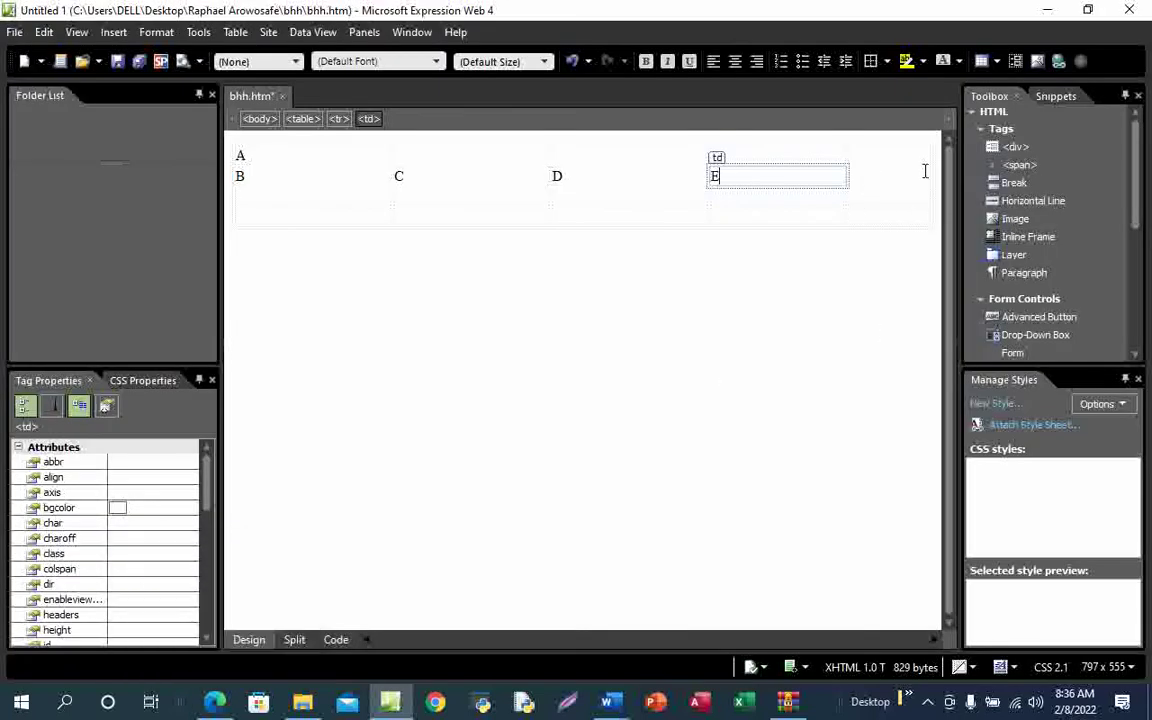
left_click(879, 156)
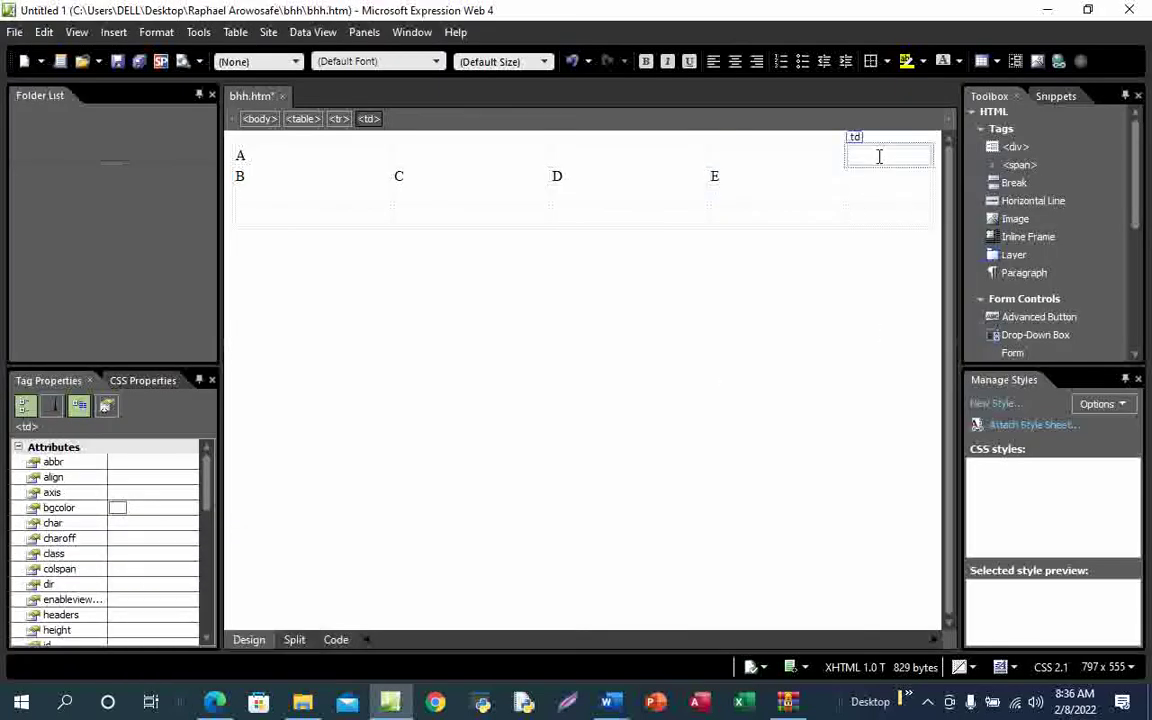
left_click(860, 177)
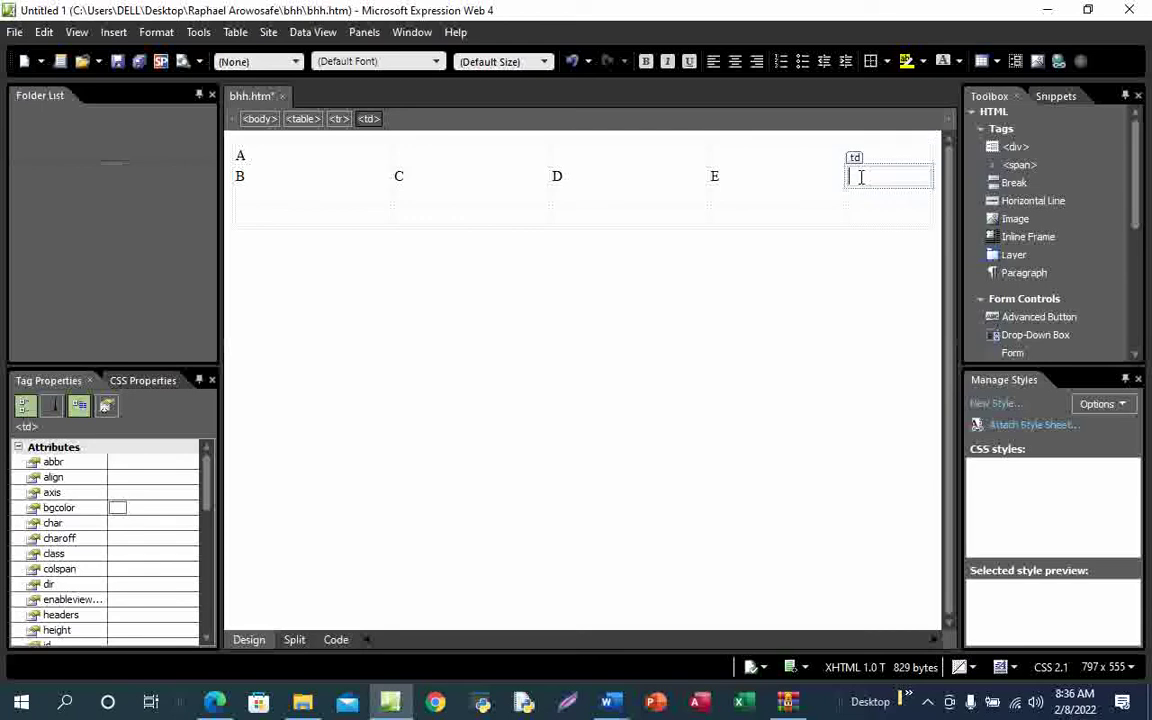
type("F")
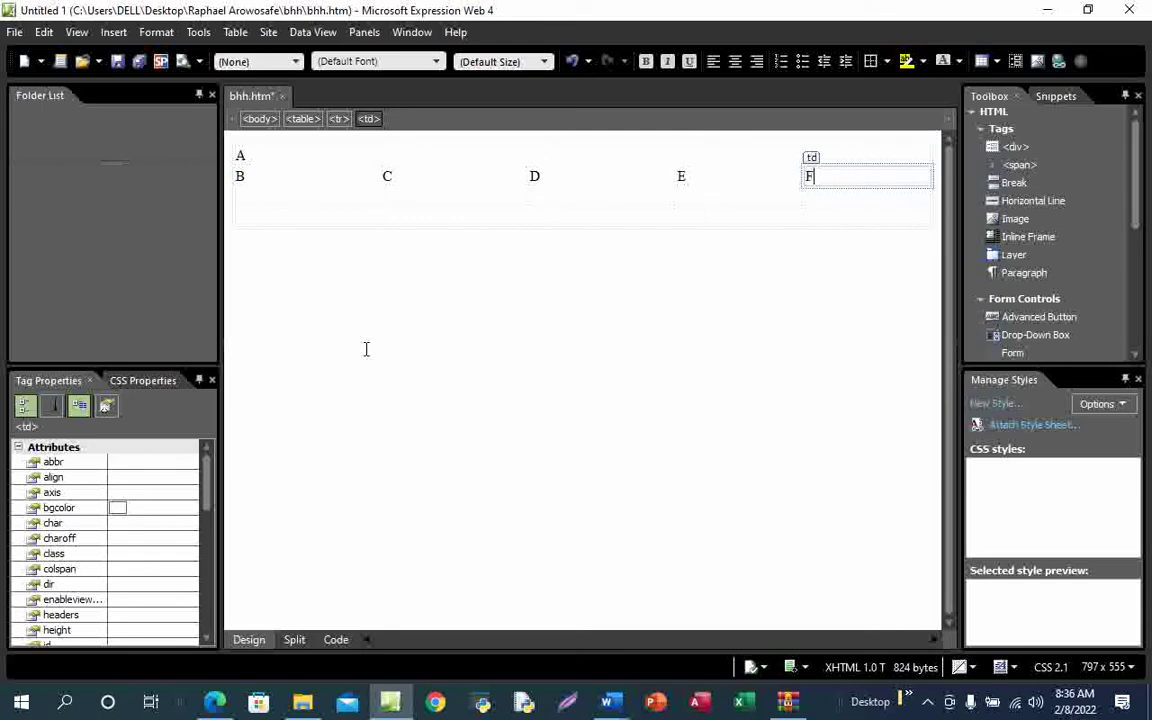
Type G, H and I across the third row of the table
left_click(275, 199)
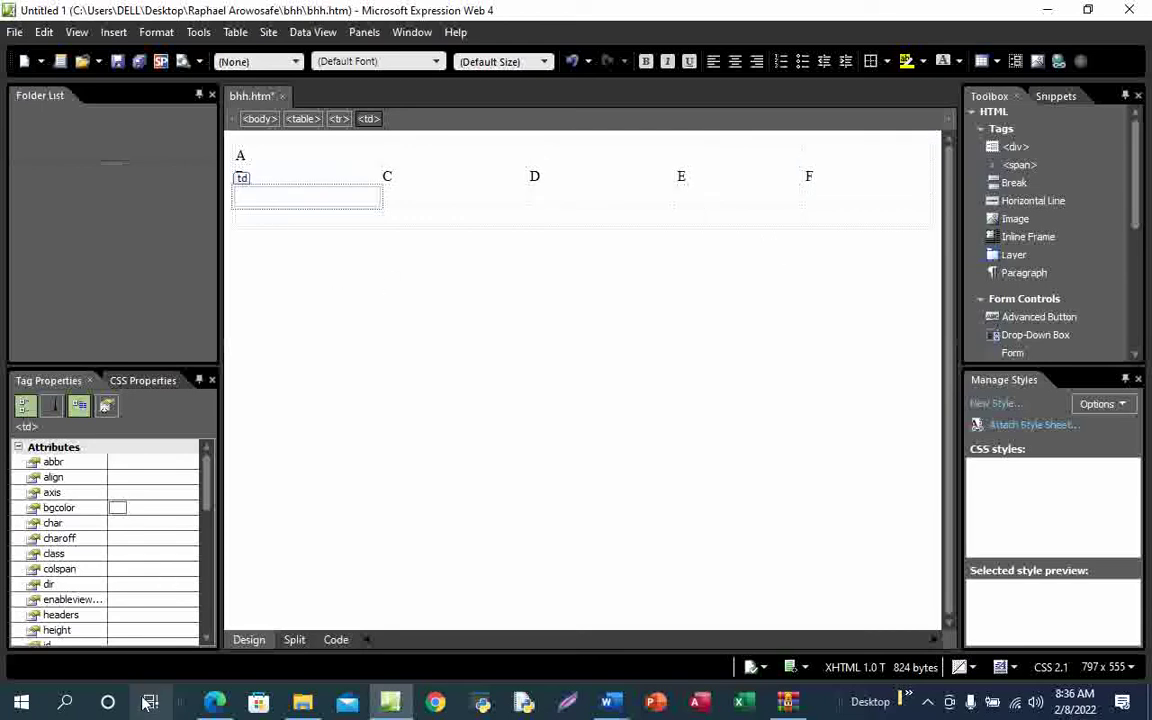
mouse_move(215, 703)
left_click(226, 651)
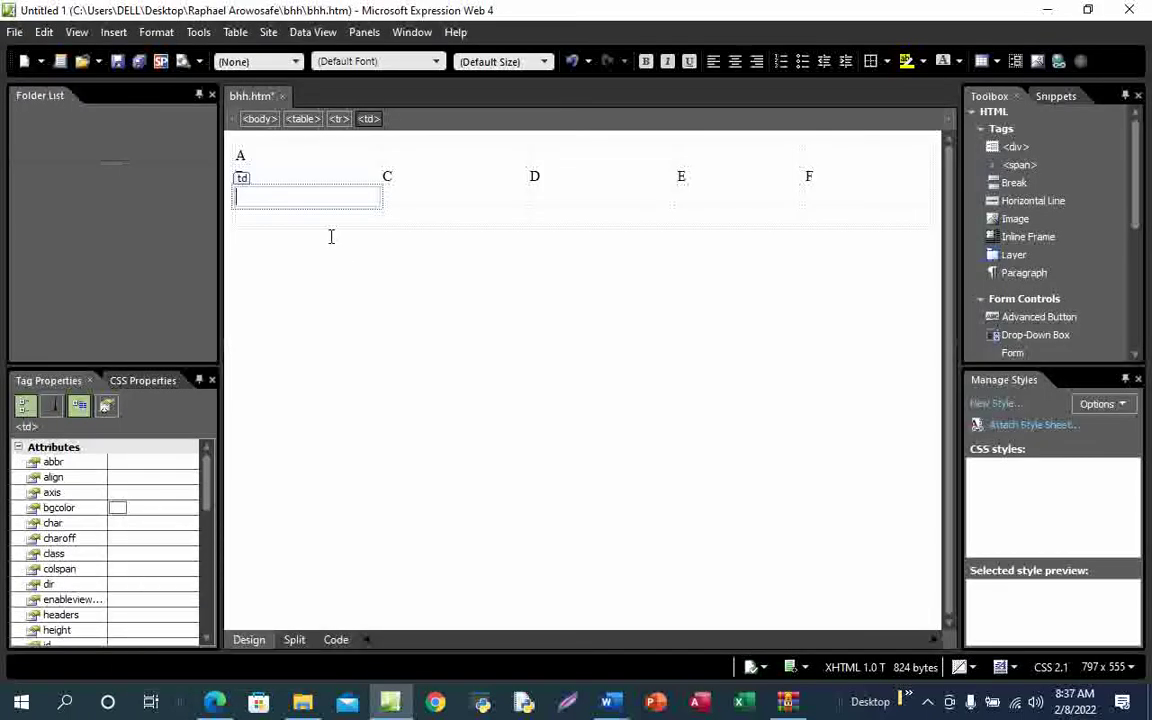
type("G")
left_click(427, 198)
type("H")
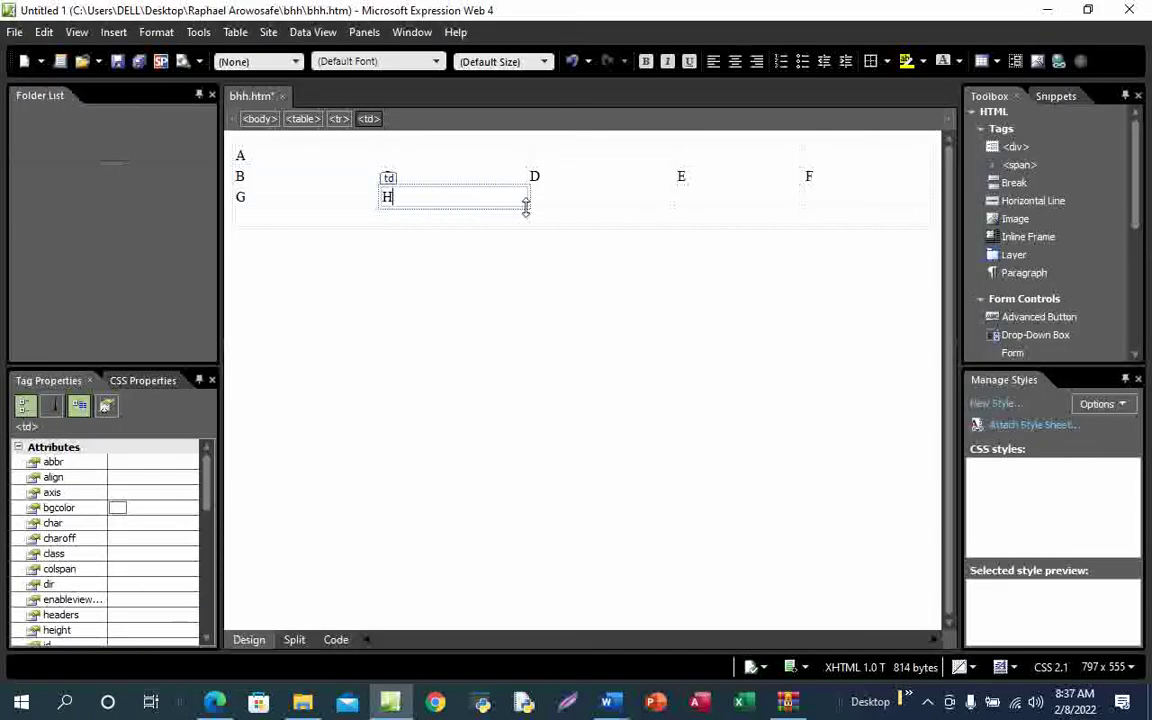
left_click(530, 199)
type("I")
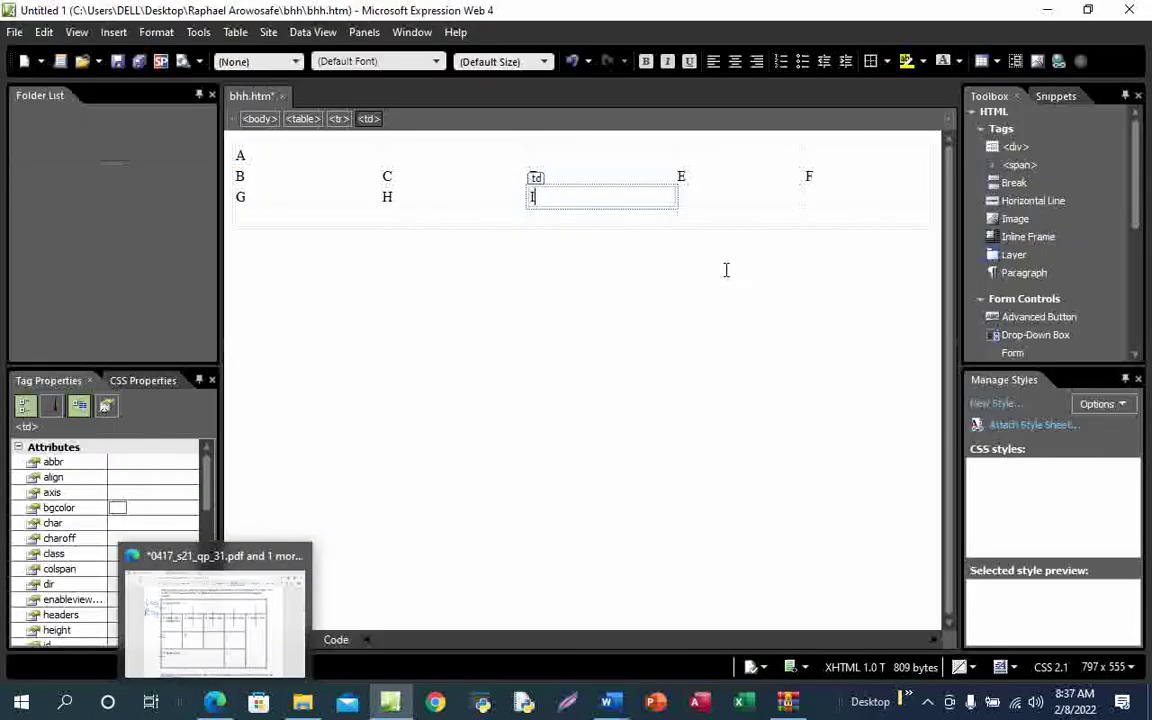
left_click(712, 197)
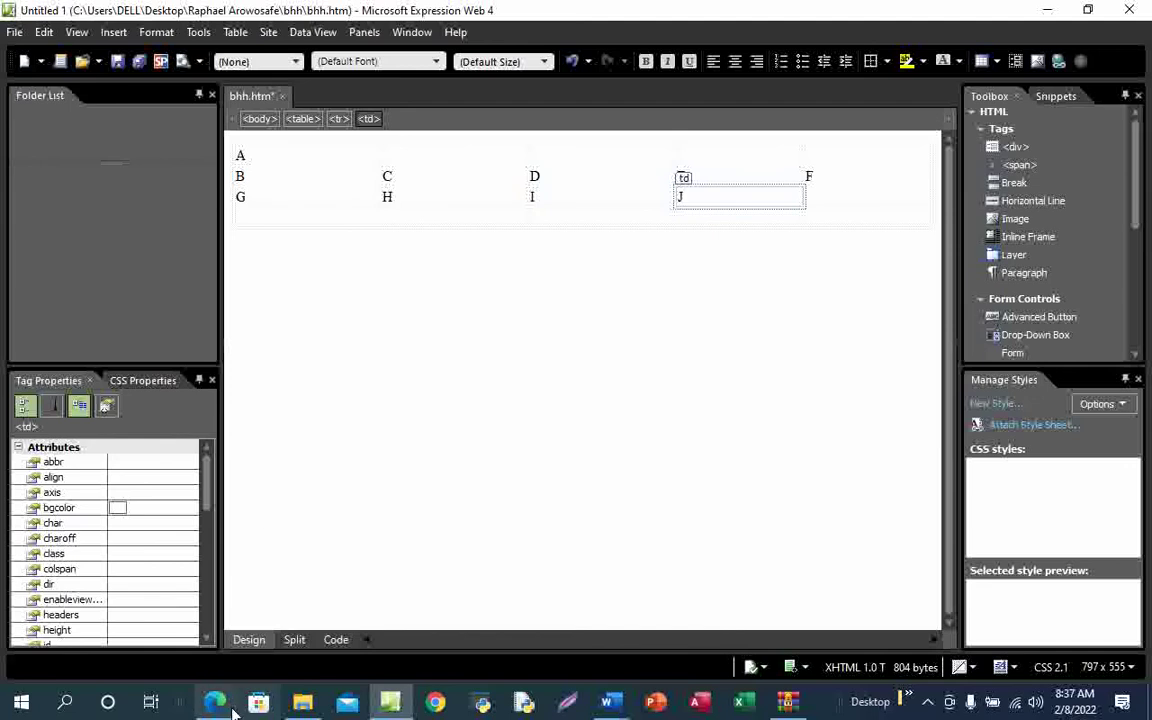
Type K in the first bottom-row cell and place the caret in the cell under J
mouse_move(214, 700)
left_click(252, 636)
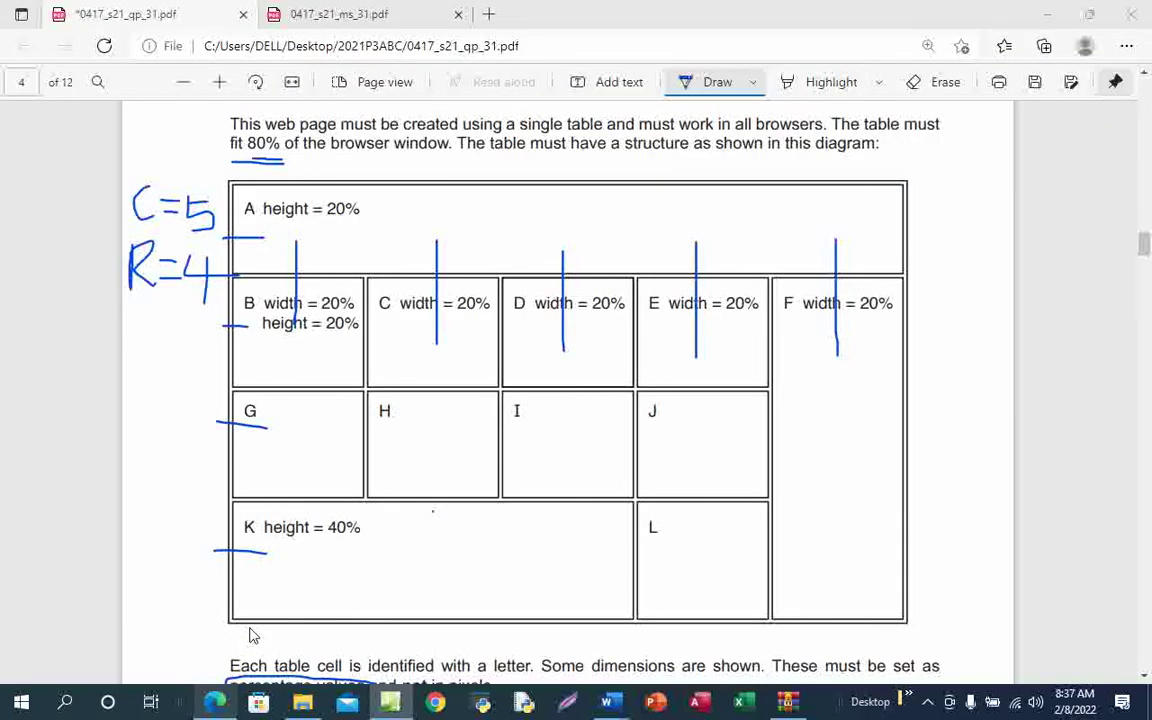
left_click(214, 700)
left_click(291, 219)
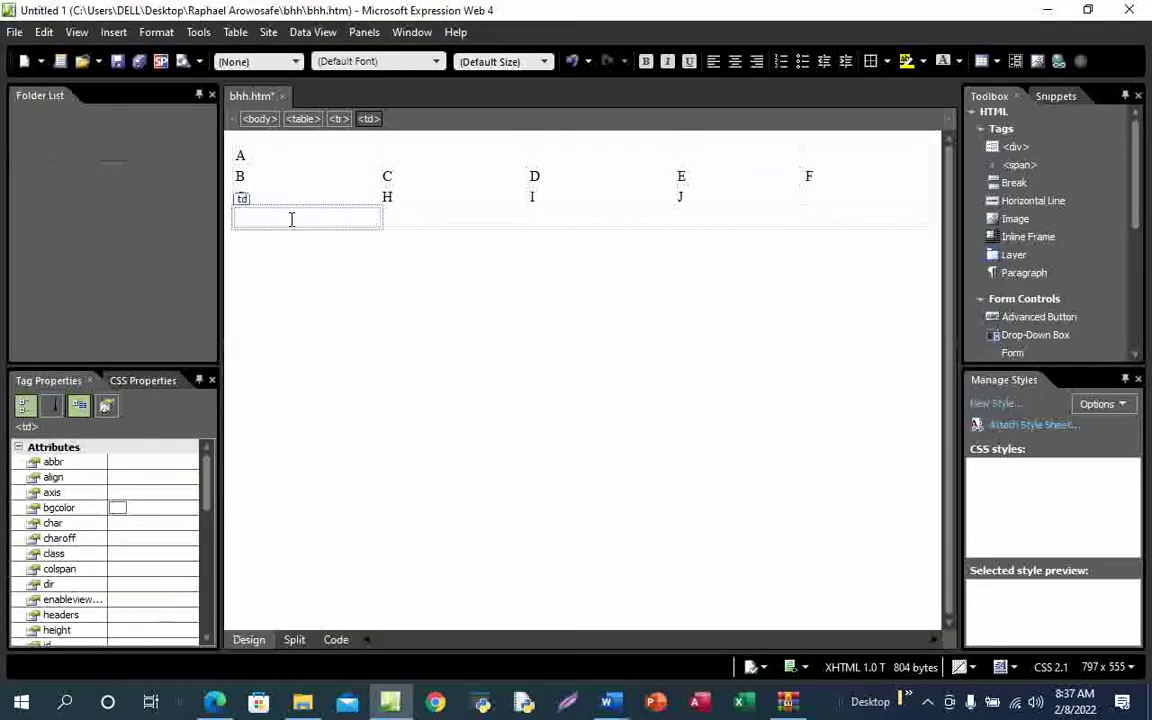
type("K")
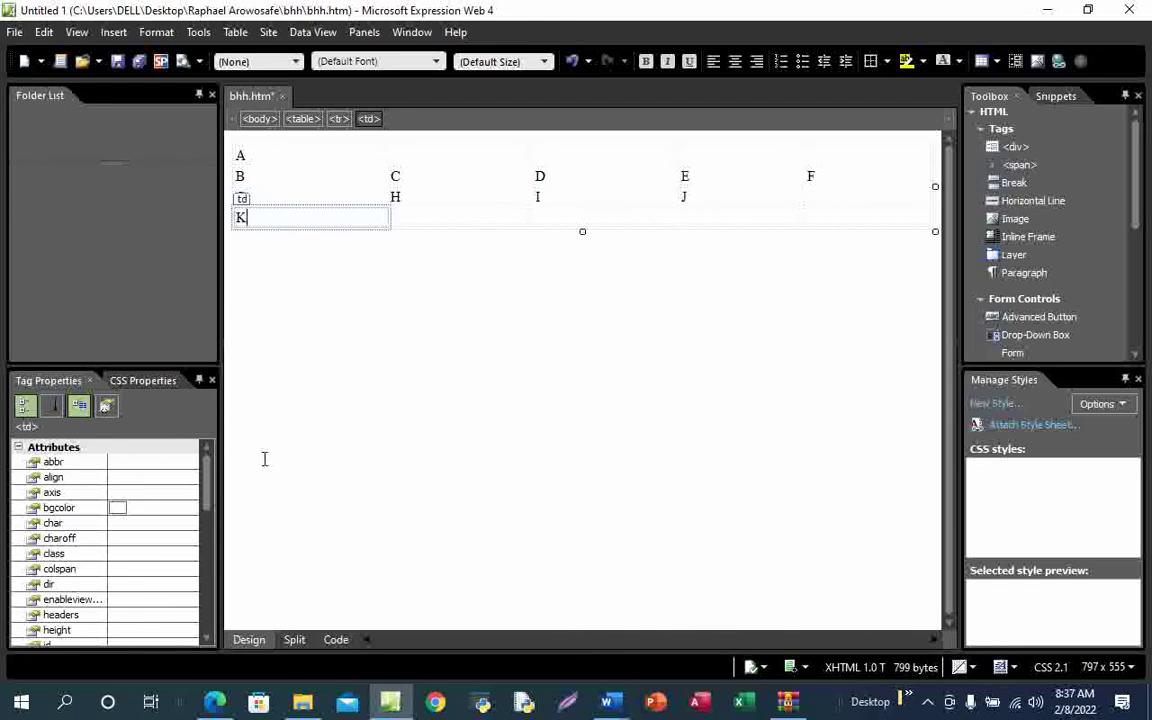
mouse_move(216, 702)
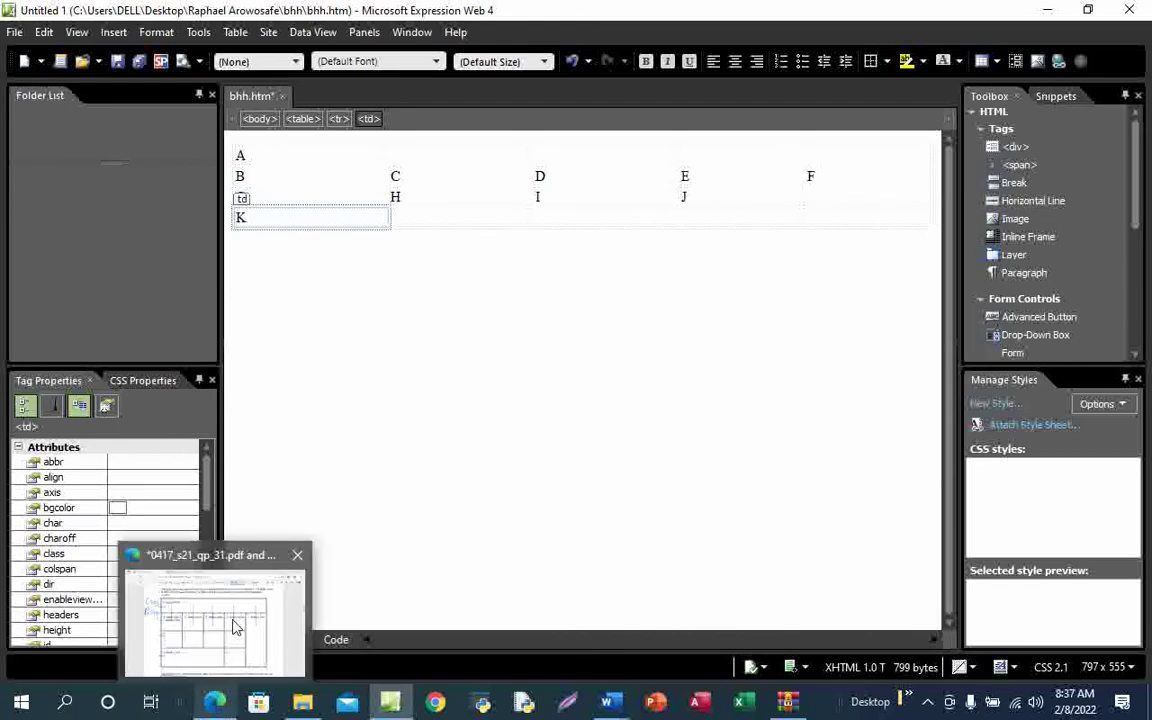
left_click(236, 627)
key("alt+Tab")
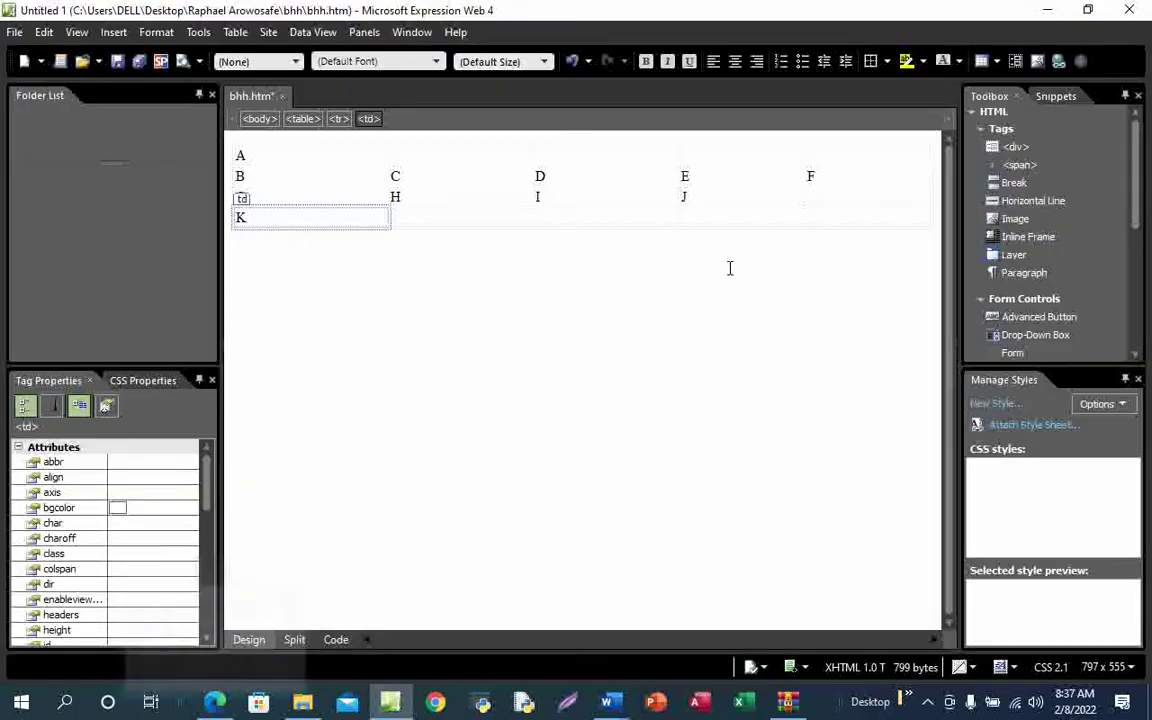
left_click(713, 219)
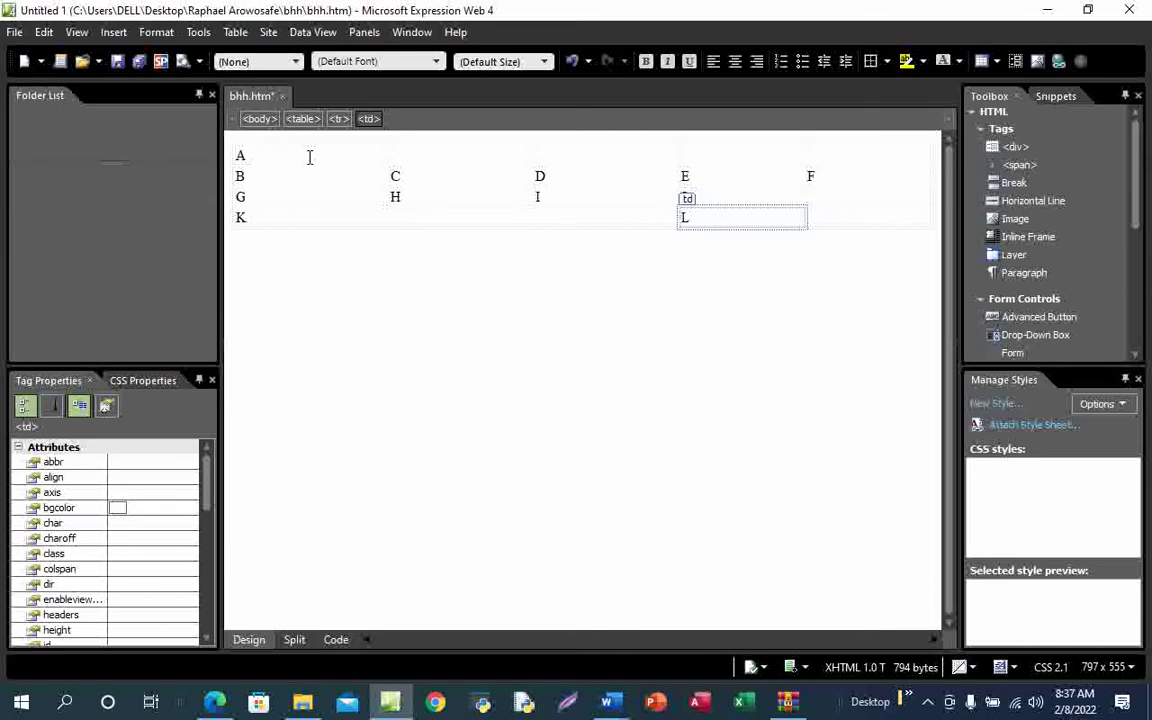
Merge the five top-row cells into a single cell A
left_click_drag(322, 154, 879, 160)
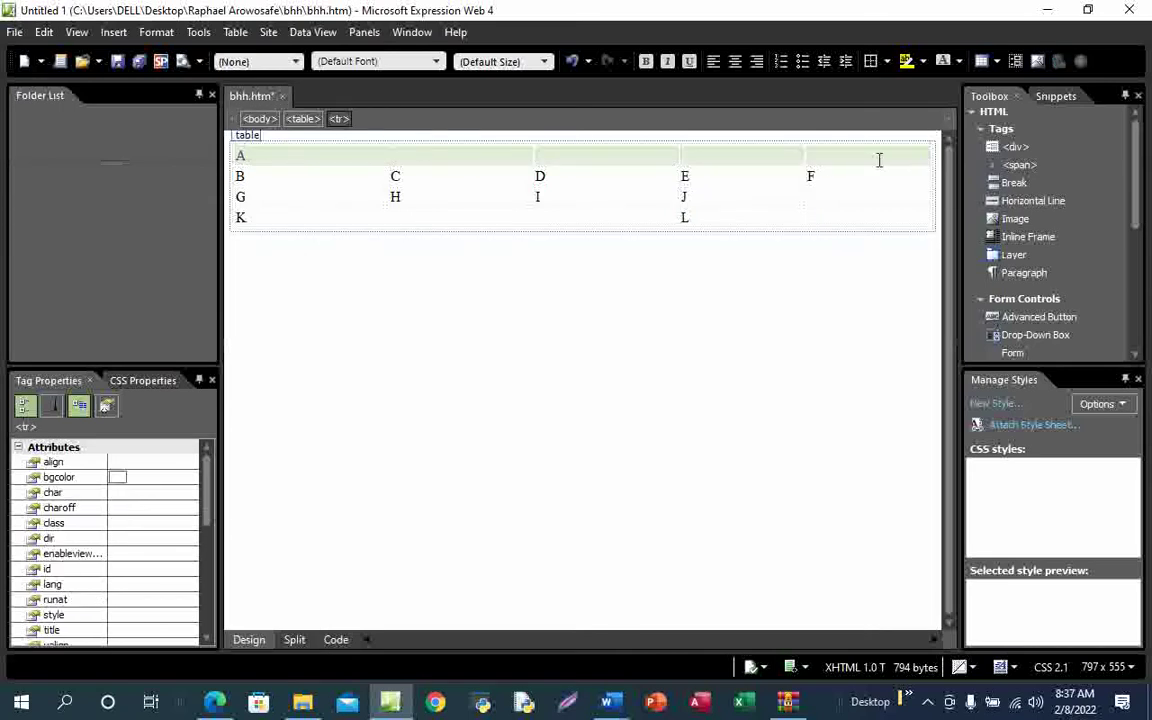
right_click(778, 158)
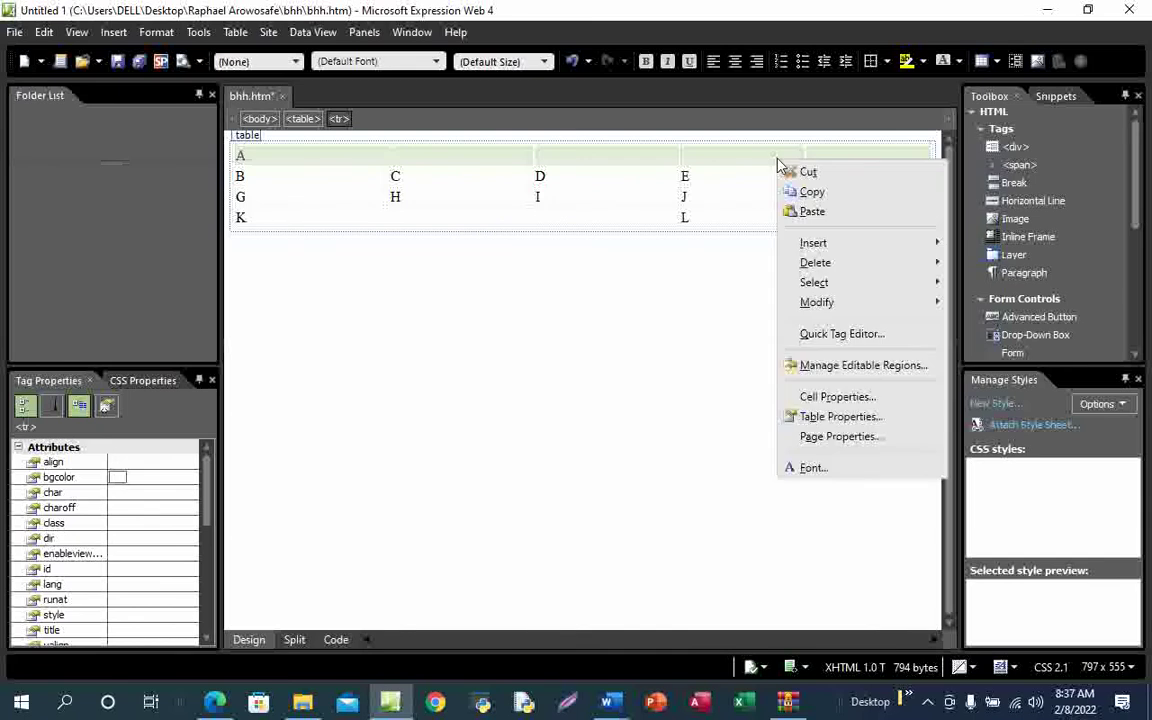
mouse_move(864, 313)
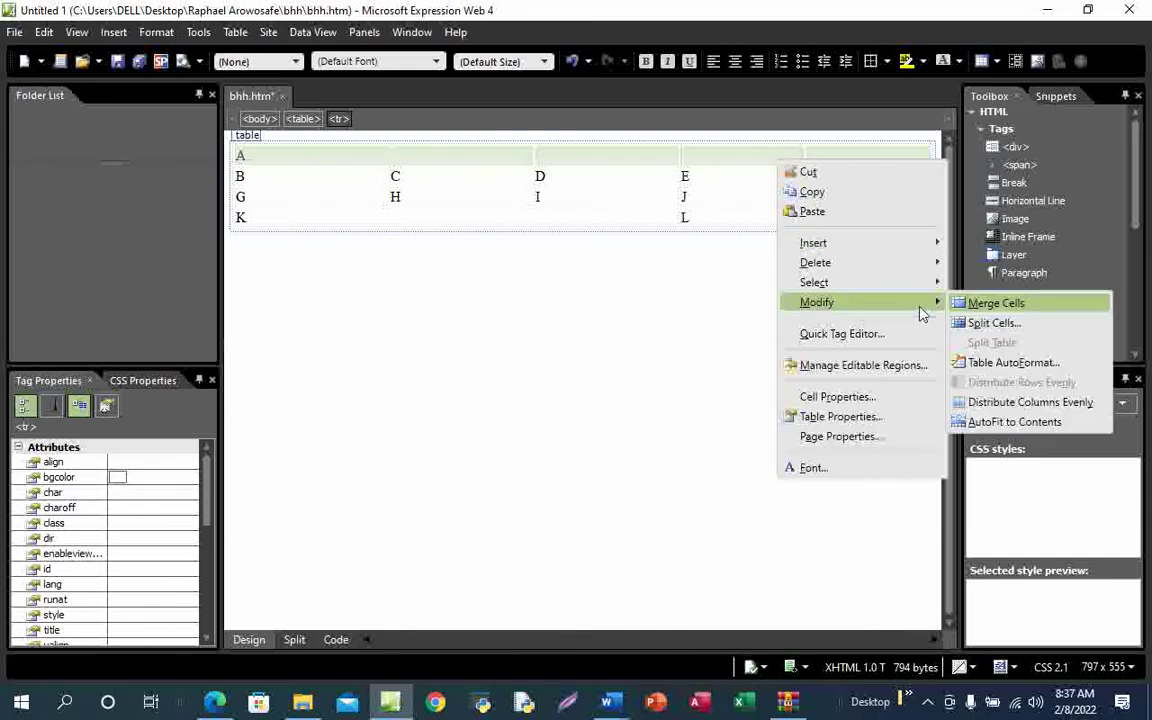
left_click(996, 303)
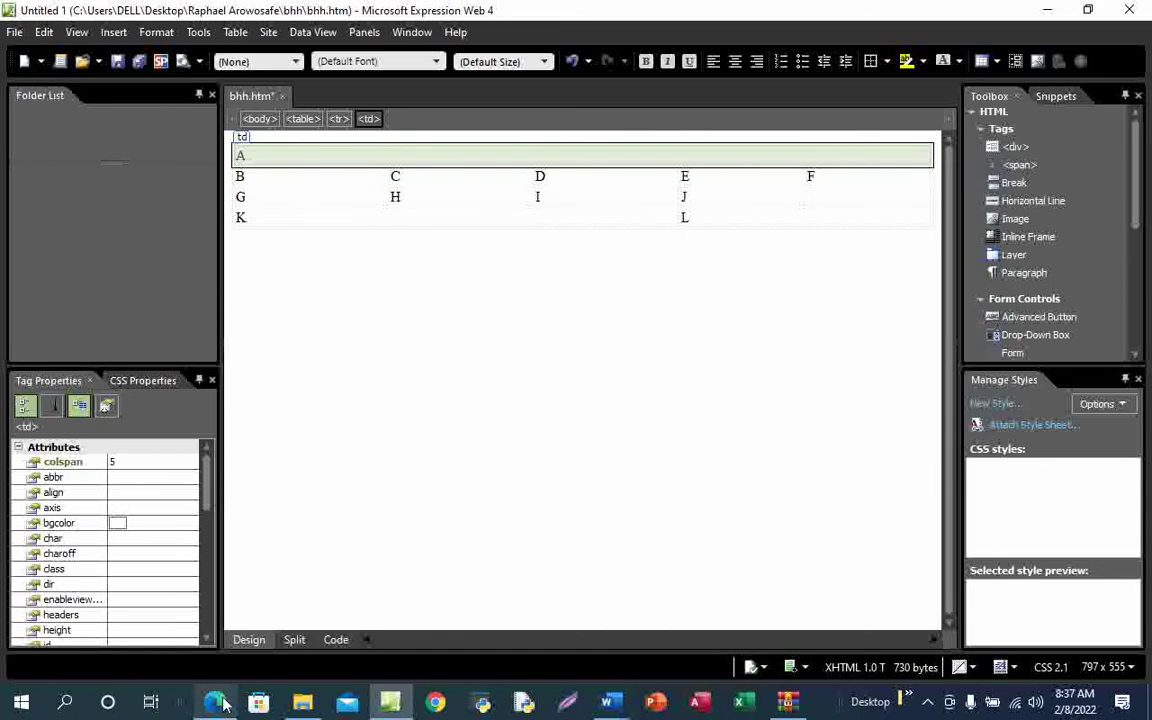
Tick off cell A on the exam PDF diagram
mouse_move(222, 704)
left_click(239, 633)
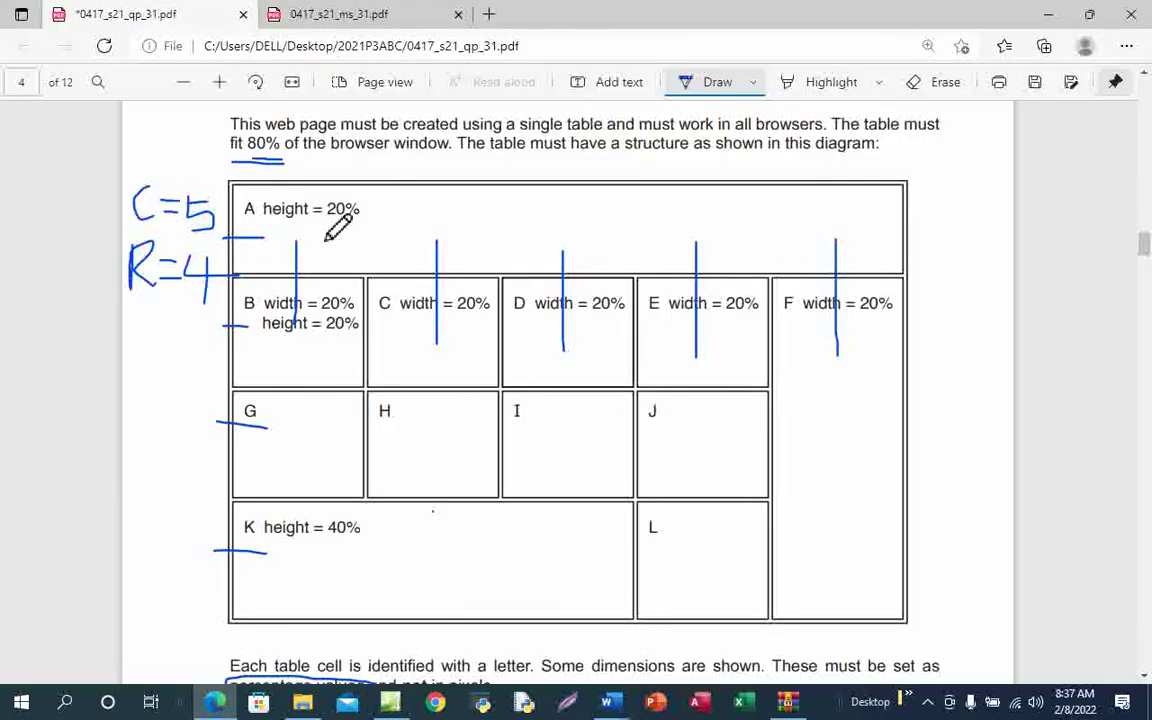
left_click_drag(327, 232, 412, 182)
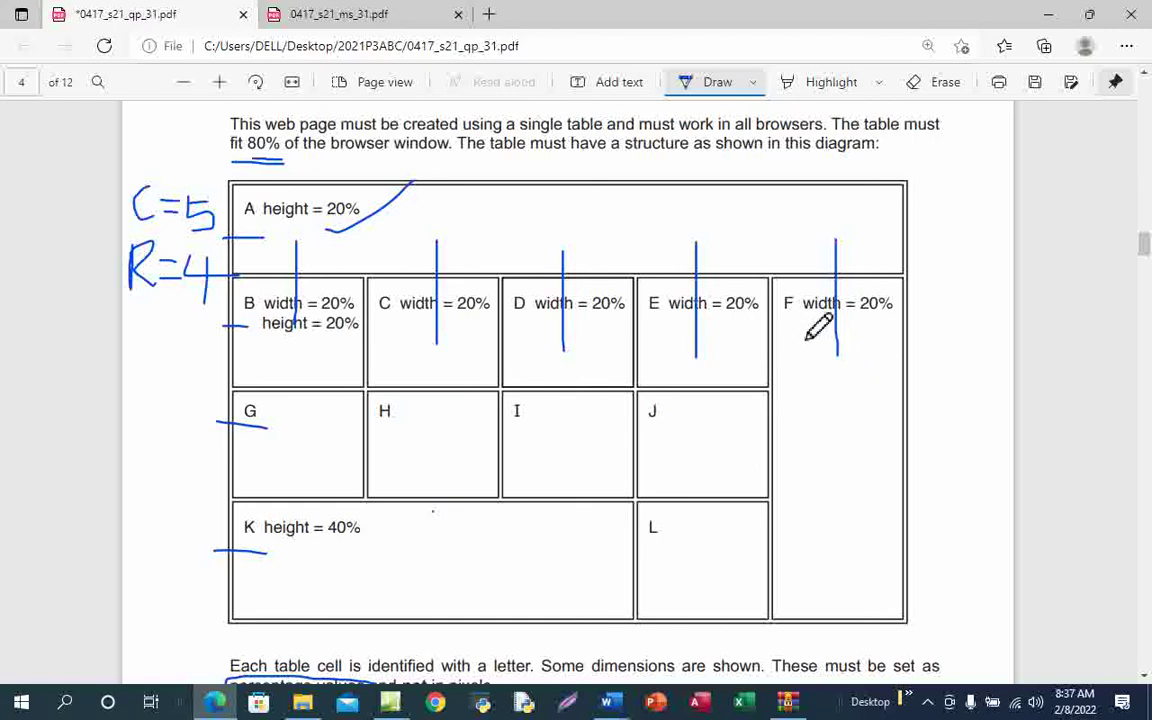
left_click(389, 704)
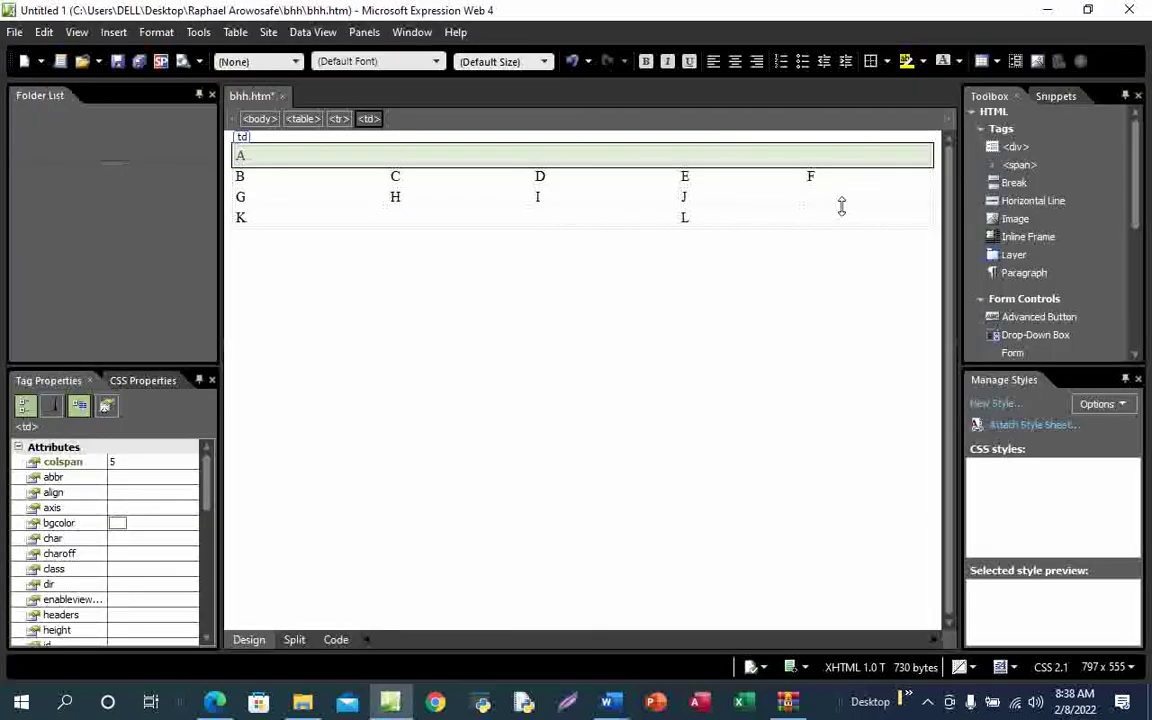
Merge the three fifth-column cells so F spans three rows, then compare with the diagram
left_click_drag(865, 179, 868, 217)
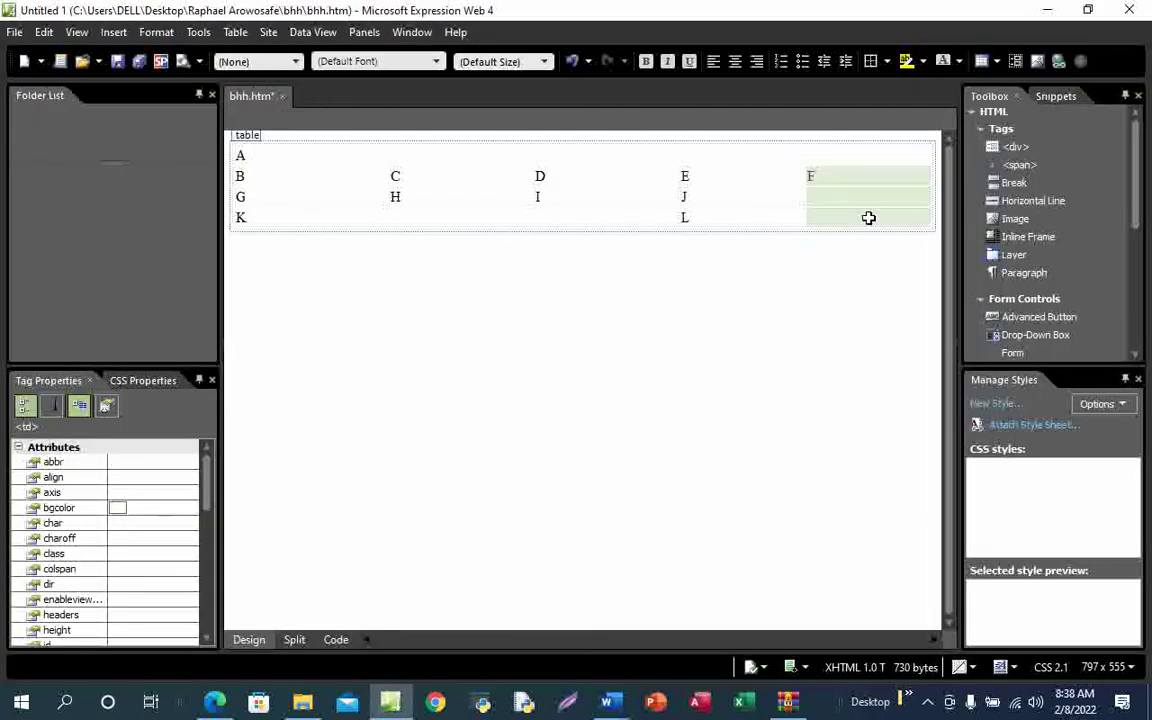
right_click(869, 204)
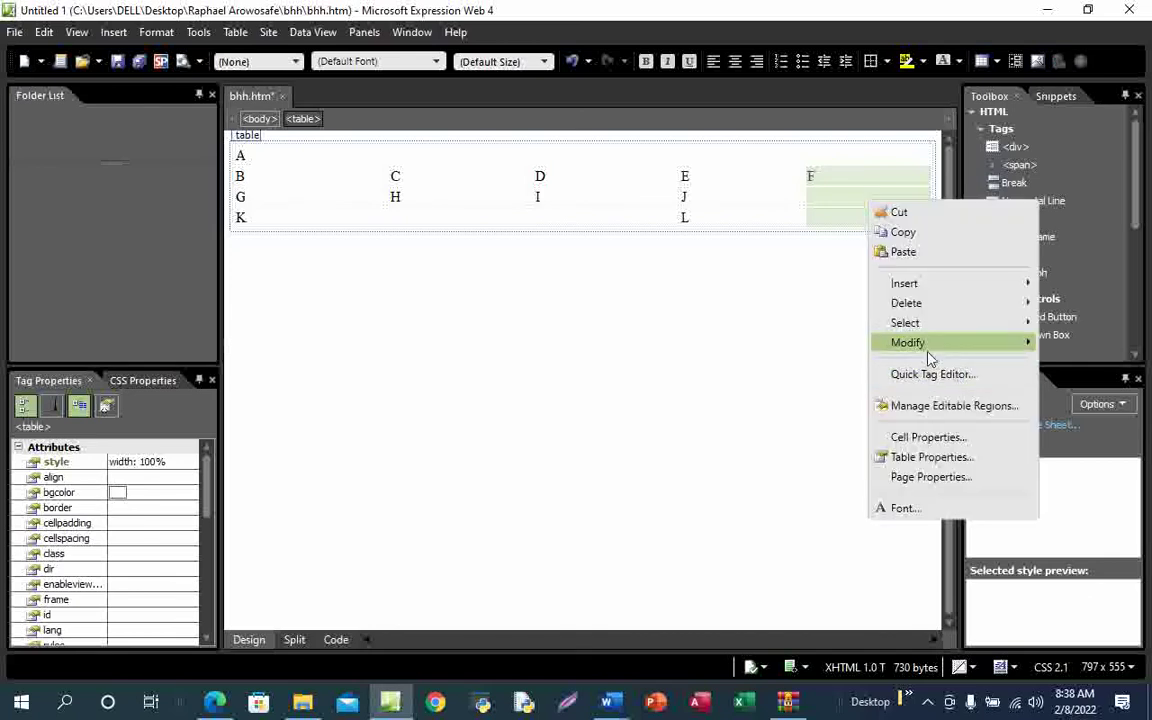
mouse_move(920, 345)
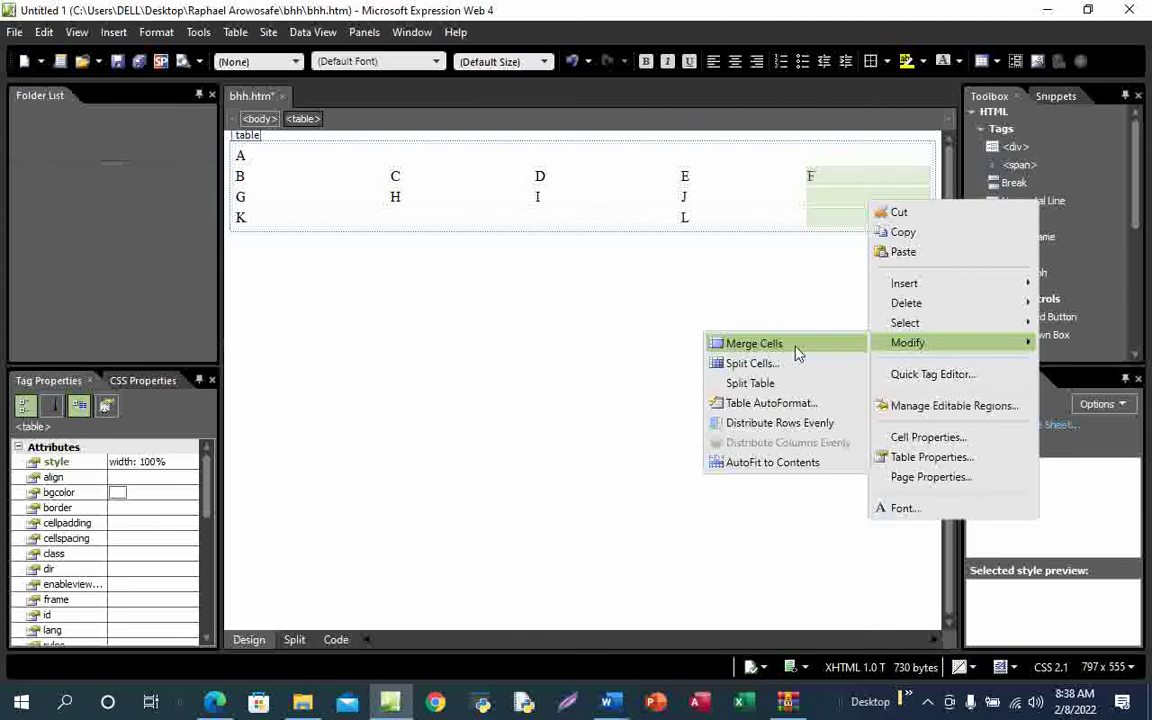
left_click(754, 343)
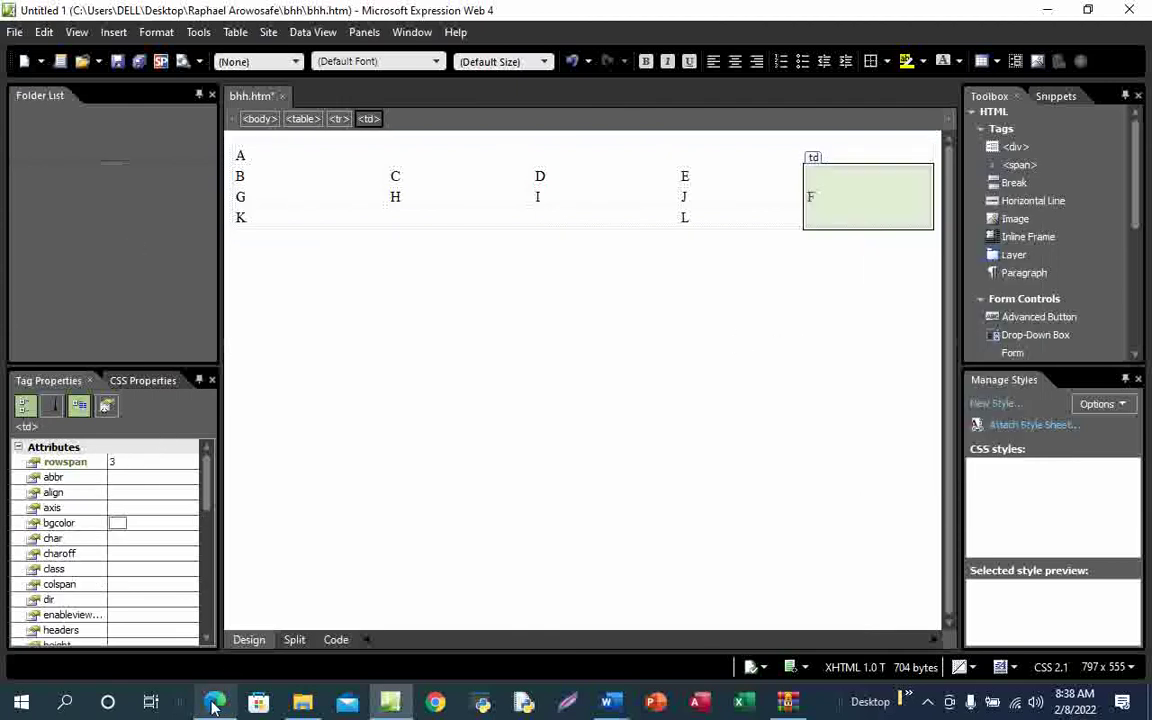
left_click(222, 612)
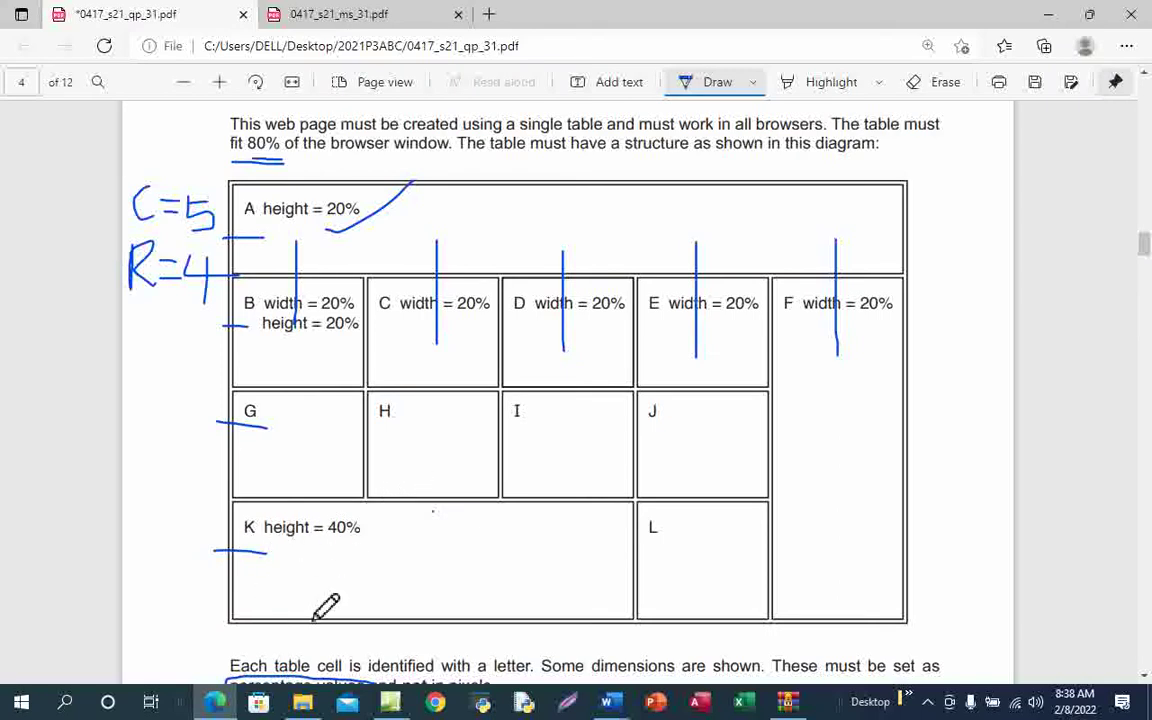
mouse_move(390, 702)
left_click(391, 647)
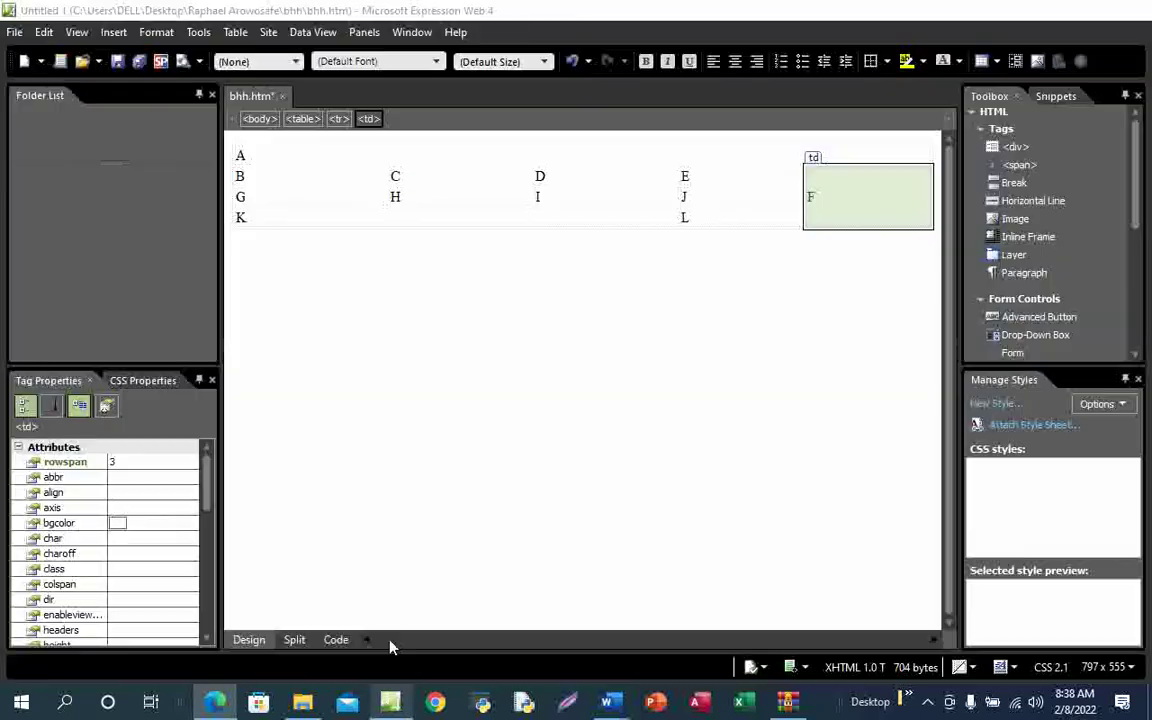
Merge cell K with the next two bottom-row cells so K spans three columns
left_click(280, 222)
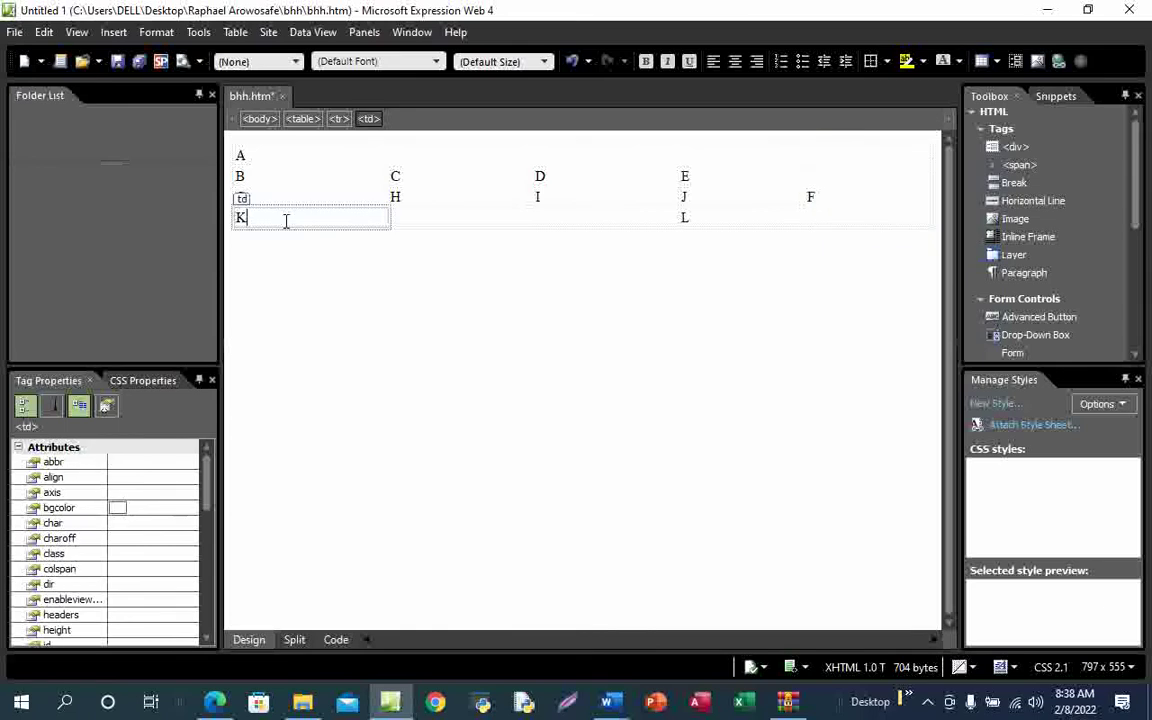
left_click_drag(374, 220, 567, 220)
right_click(567, 220)
mouse_move(648, 366)
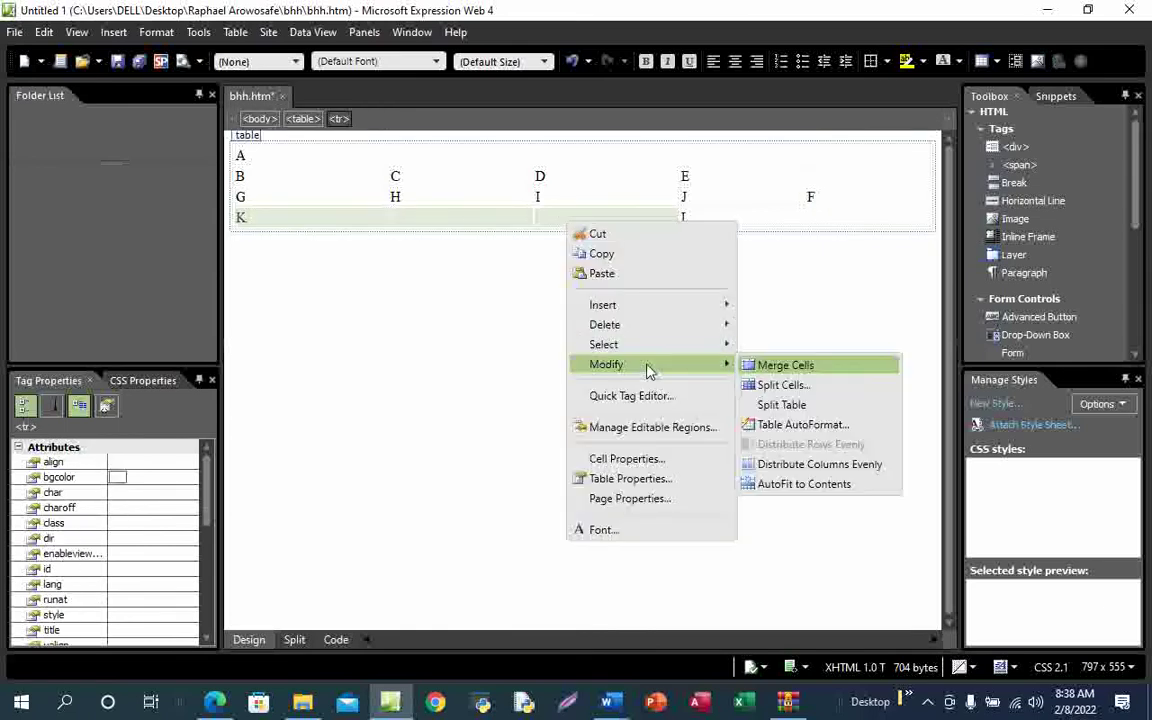
left_click(786, 366)
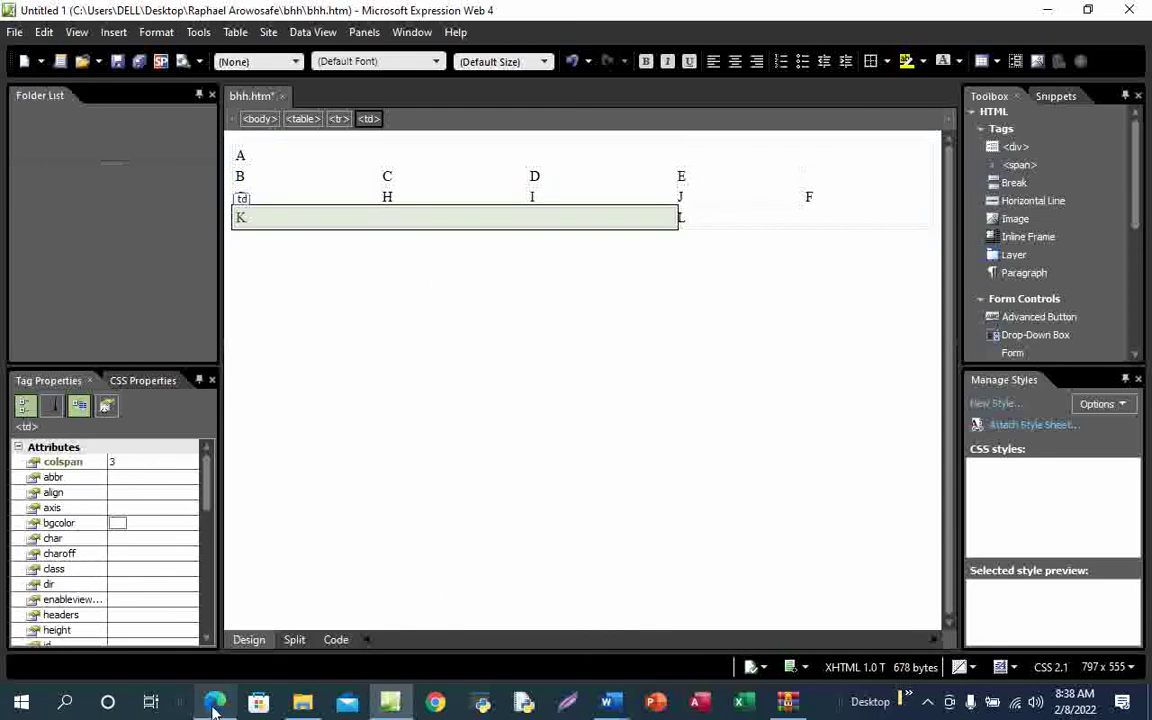
left_click(231, 627)
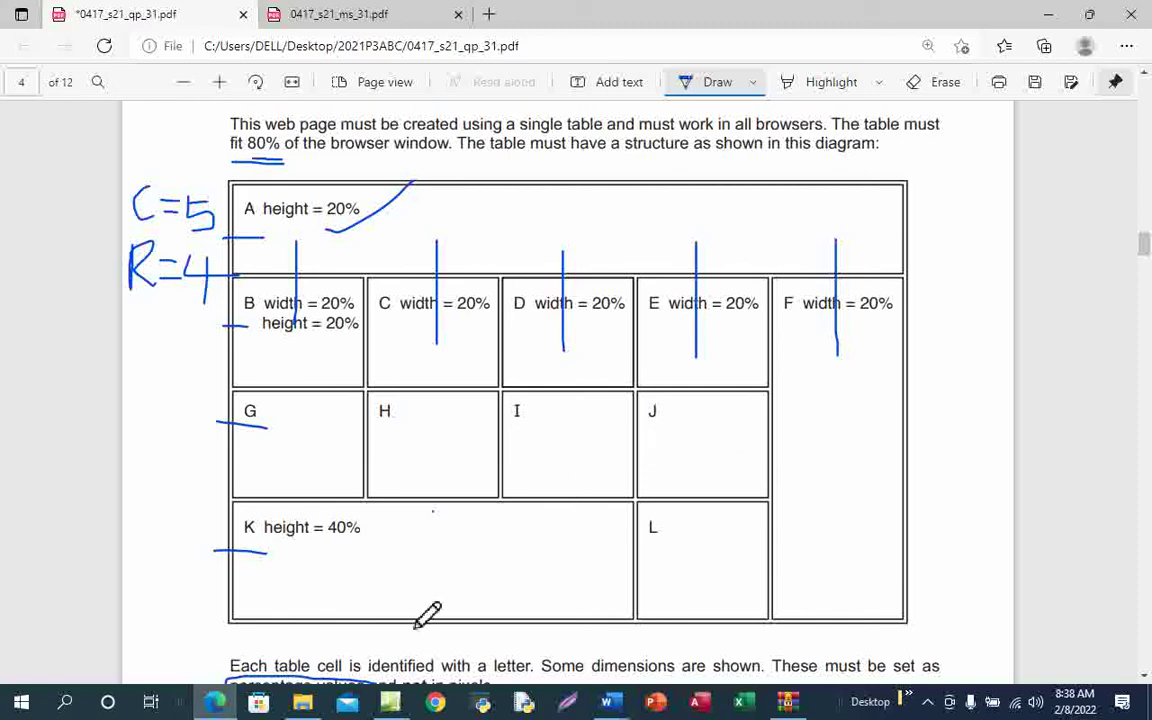
mouse_move(390, 702)
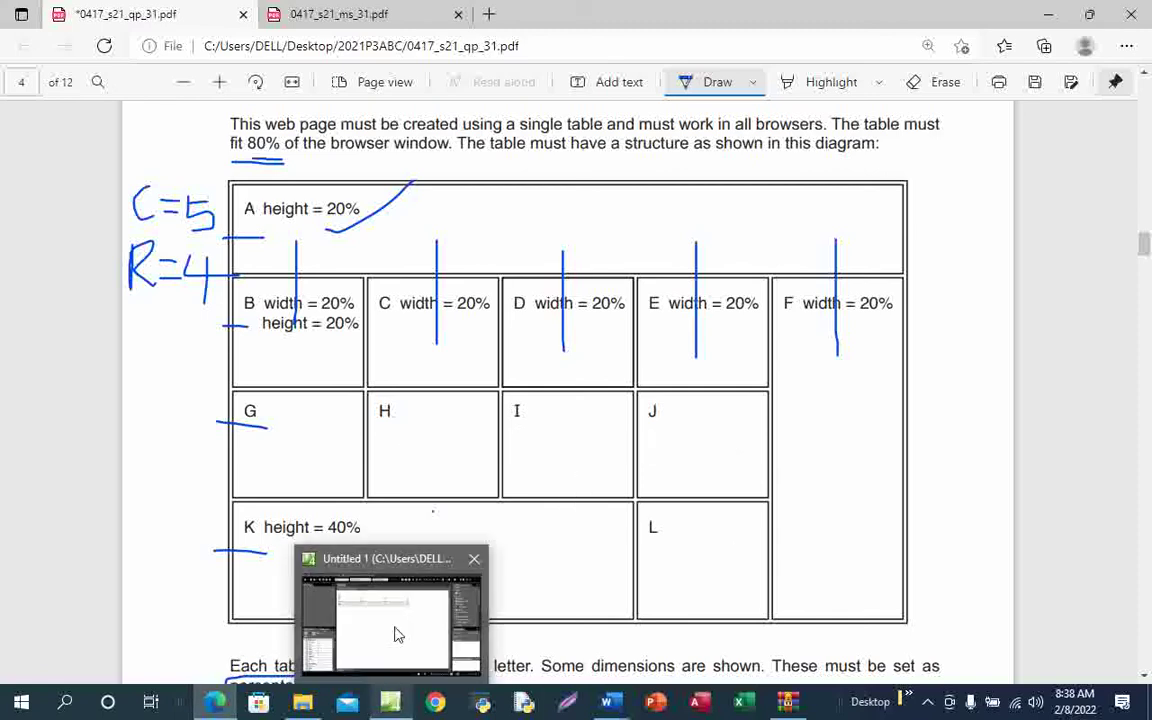
left_click(395, 634)
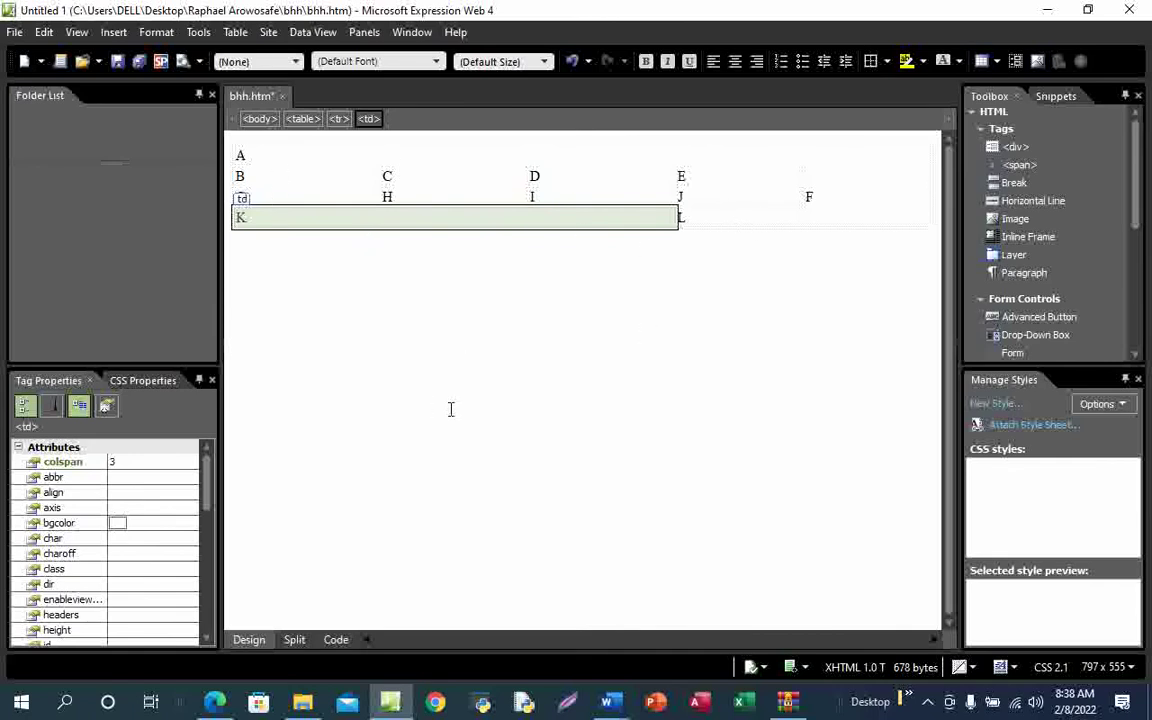
Scroll down the exam PDF and ink-underline "not appear" in the cell-contents rule
mouse_move(215, 700)
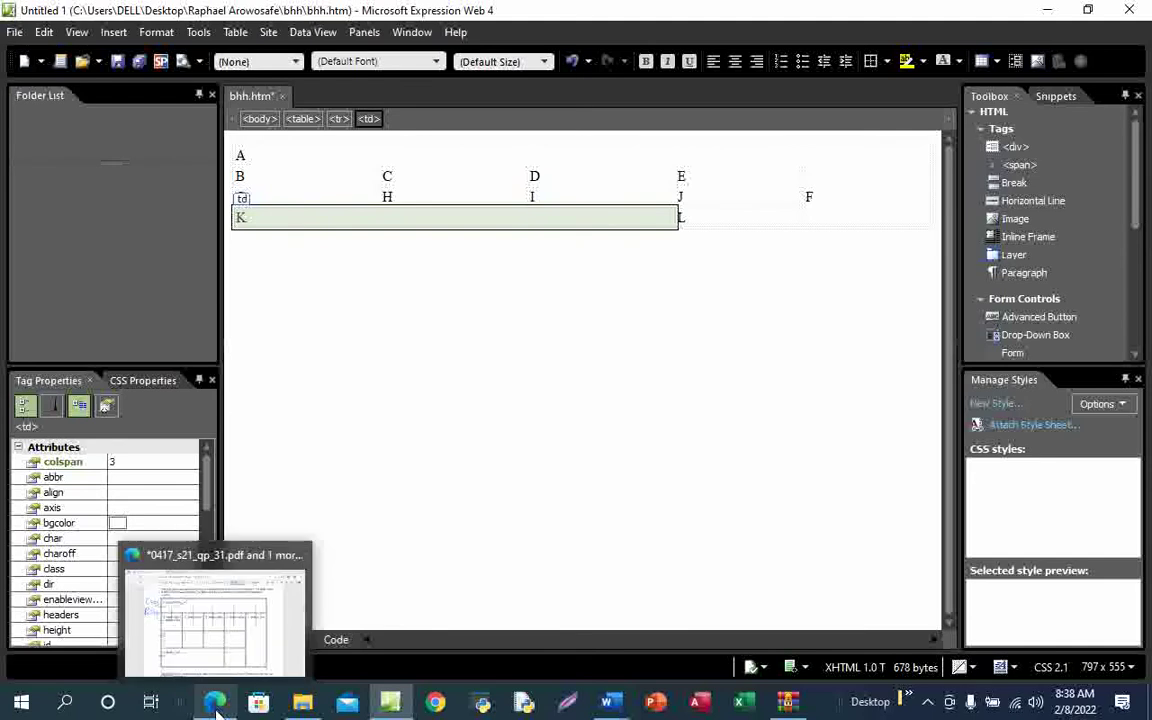
left_click(228, 637)
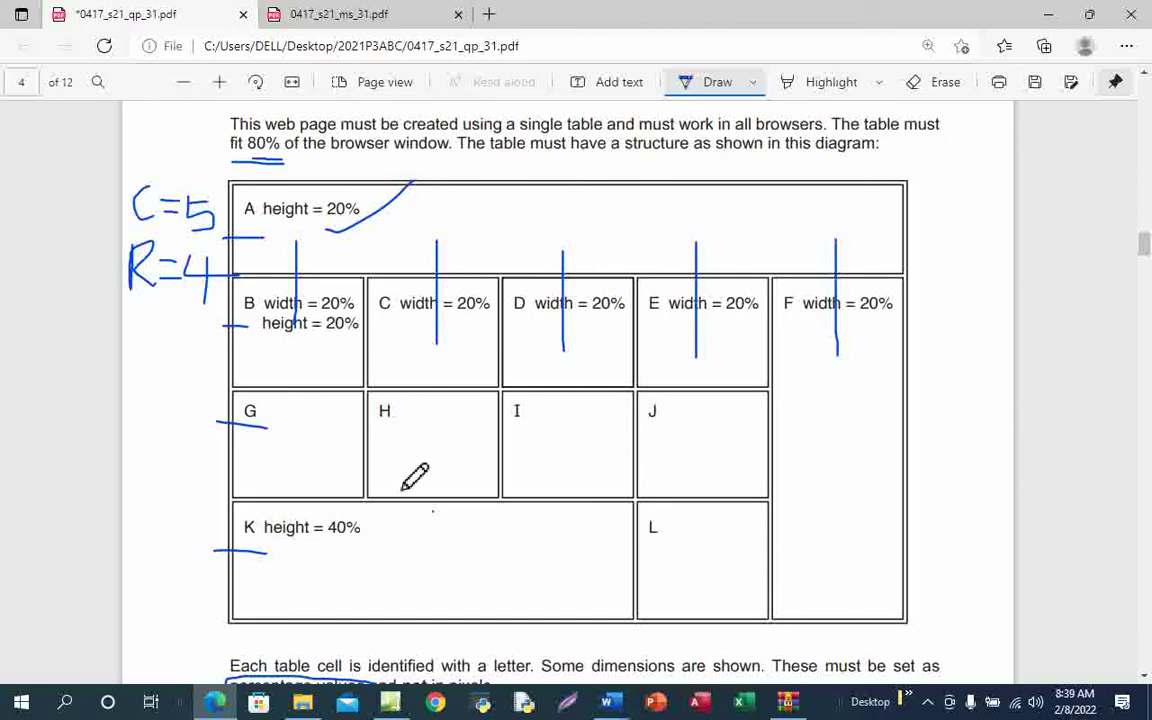
scroll(470, 489, "down", 3)
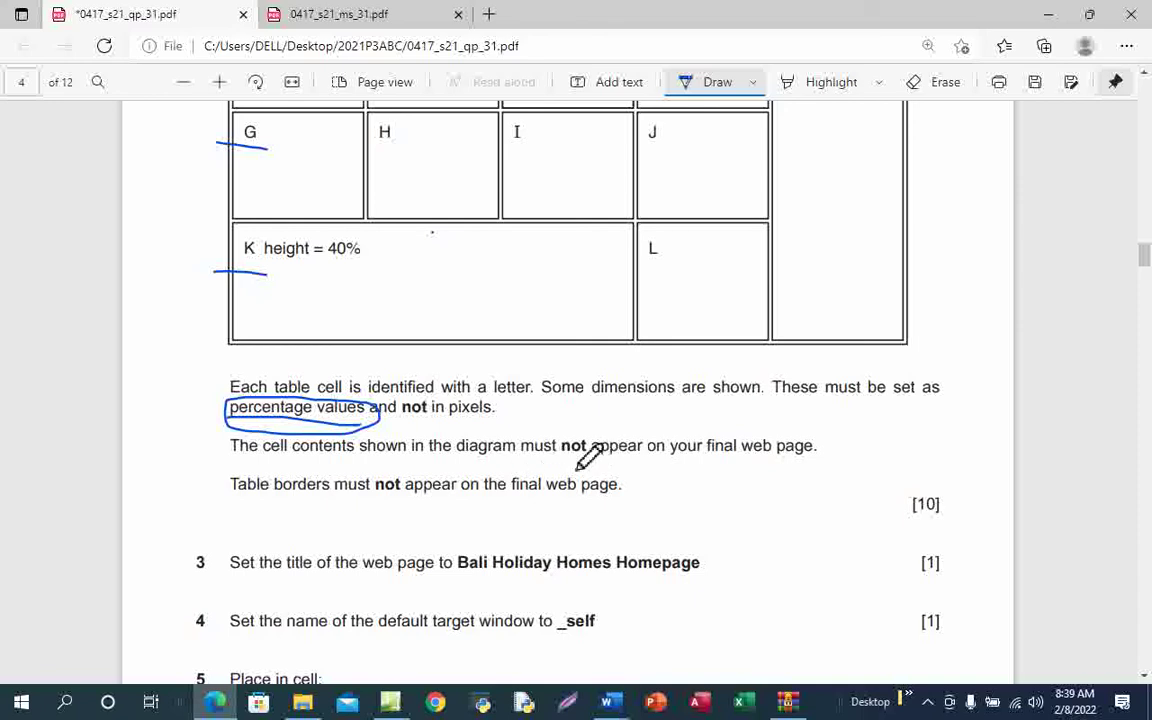
left_click_drag(590, 459, 648, 459)
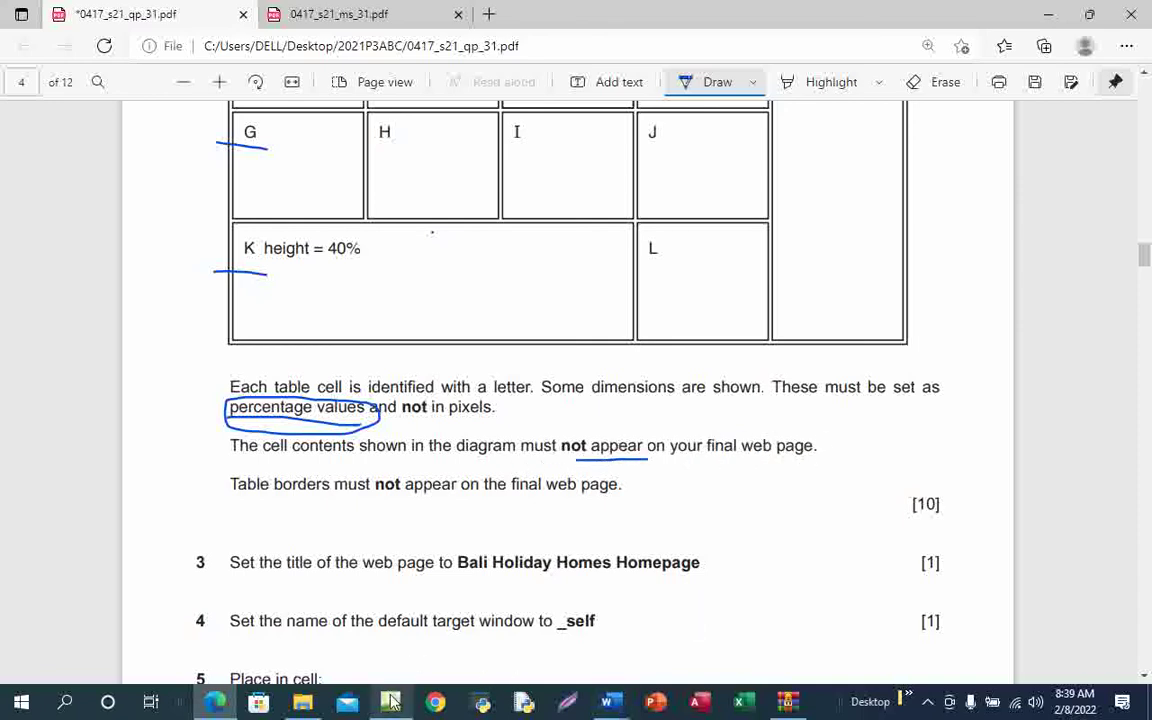
mouse_move(393, 703)
left_click(399, 635)
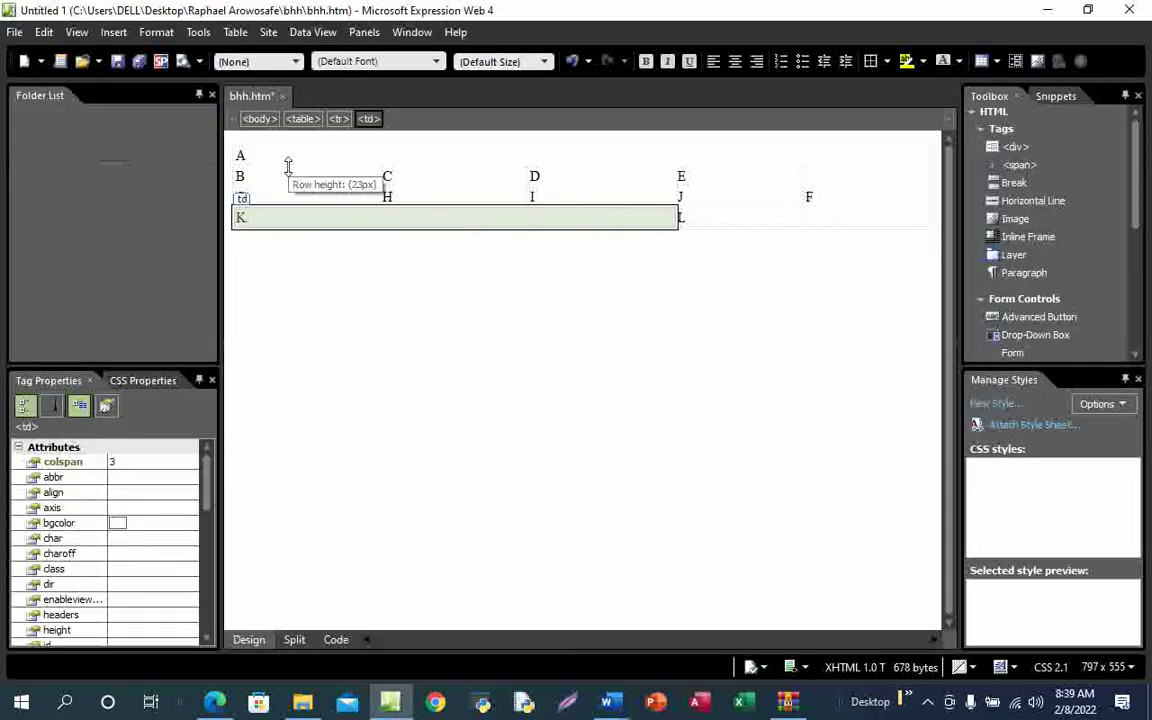
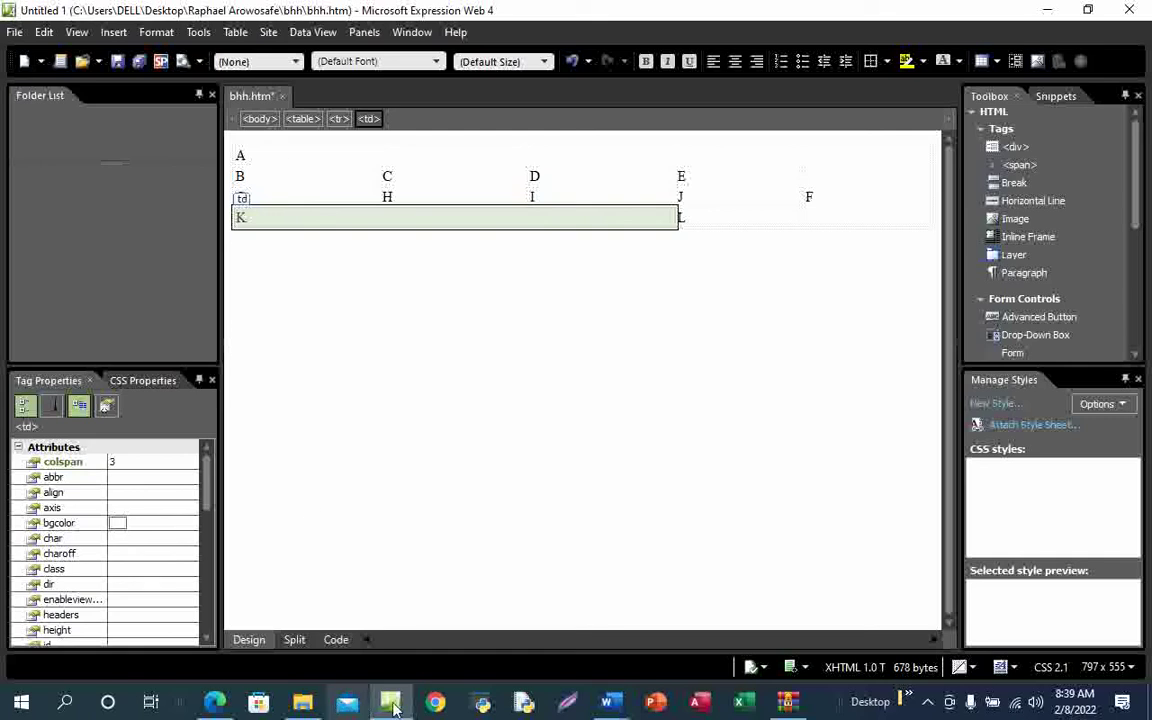
Review the table diagram on the task sheet PDF
mouse_move(214, 704)
left_click(205, 585)
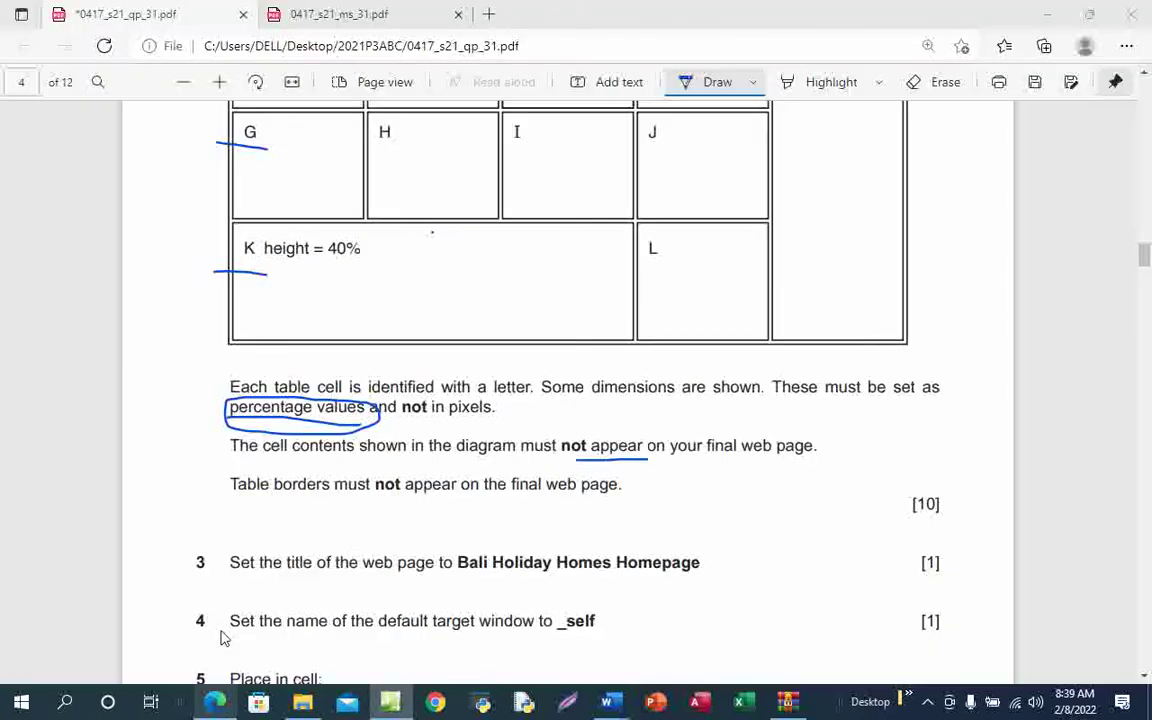
scroll(383, 537, "up", 3)
scroll(383, 537, "up", 4)
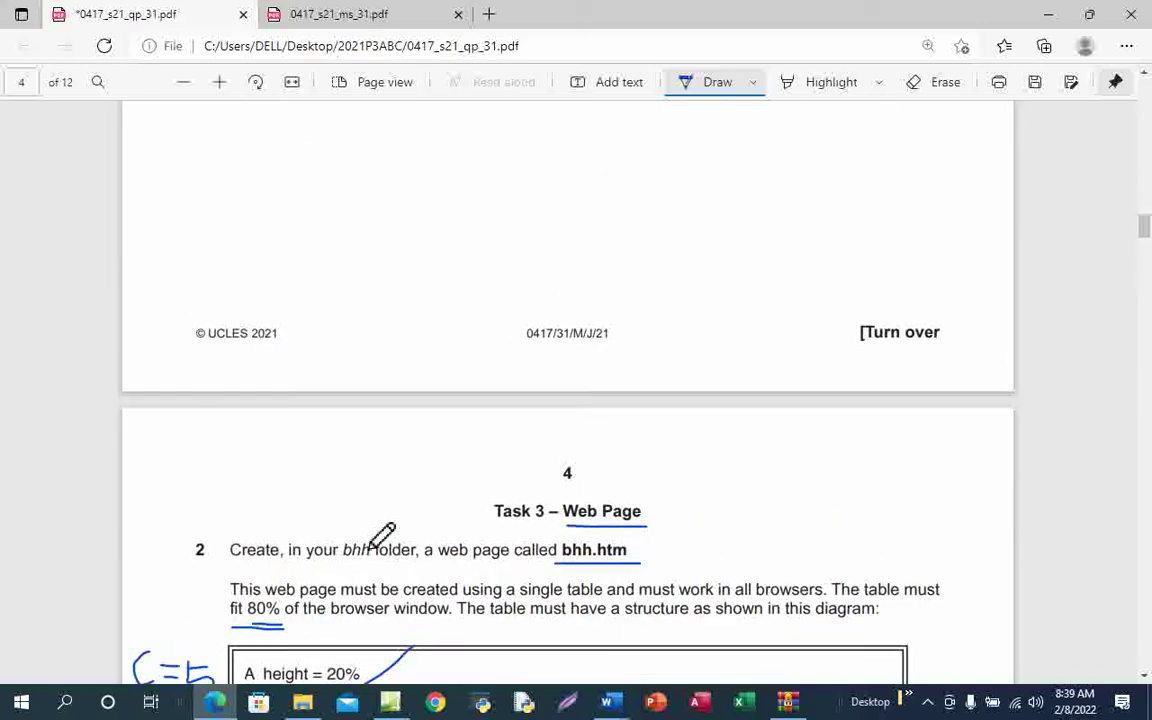
scroll(383, 537, "down", 3)
scroll(381, 537, "down", 2)
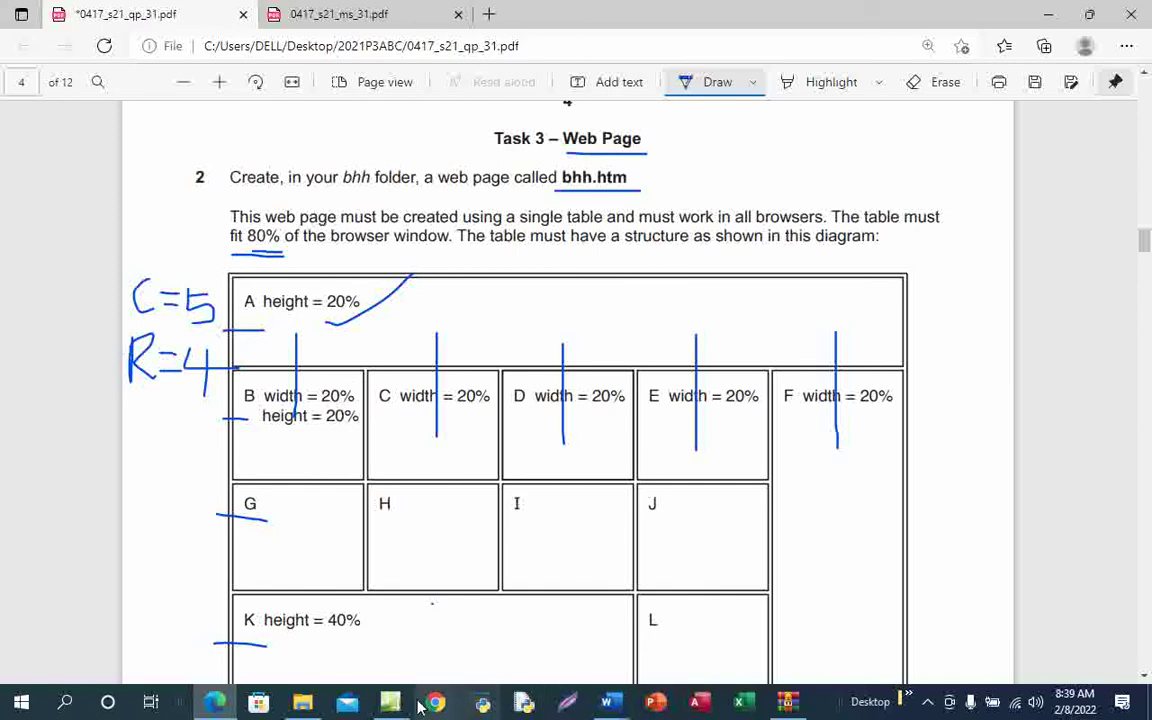
Set cell A's height to 20 percent in Cell Properties
mouse_move(390, 703)
left_click(399, 637)
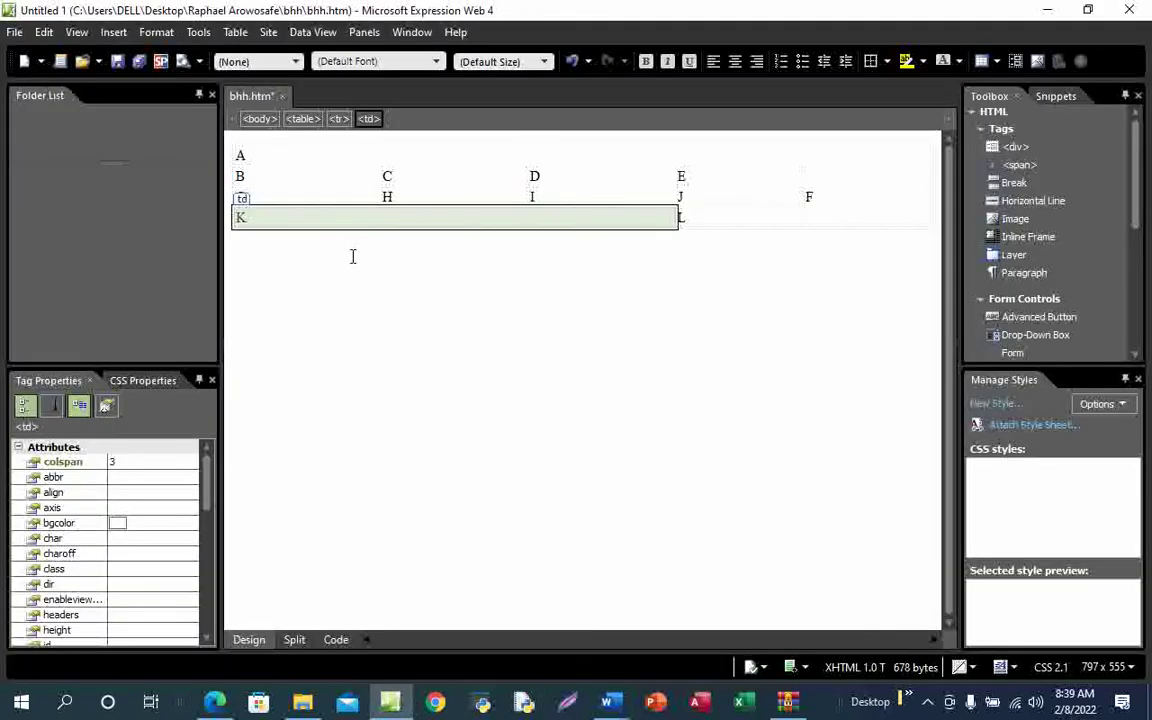
left_click(299, 150)
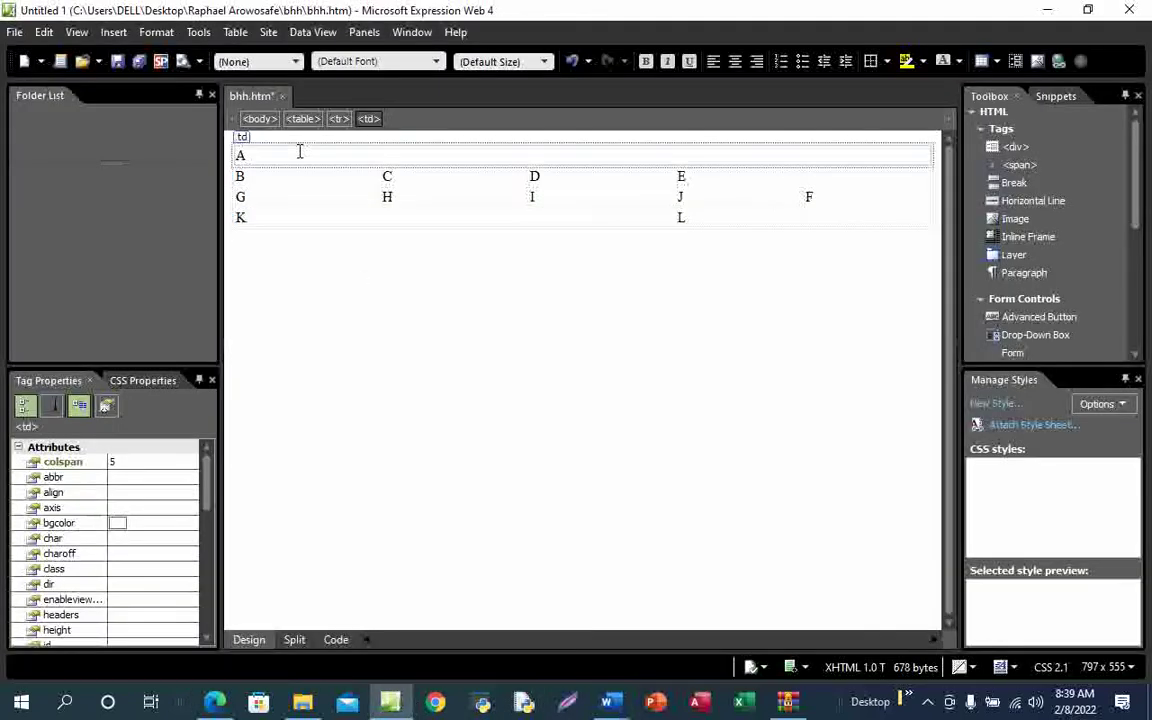
right_click(299, 153)
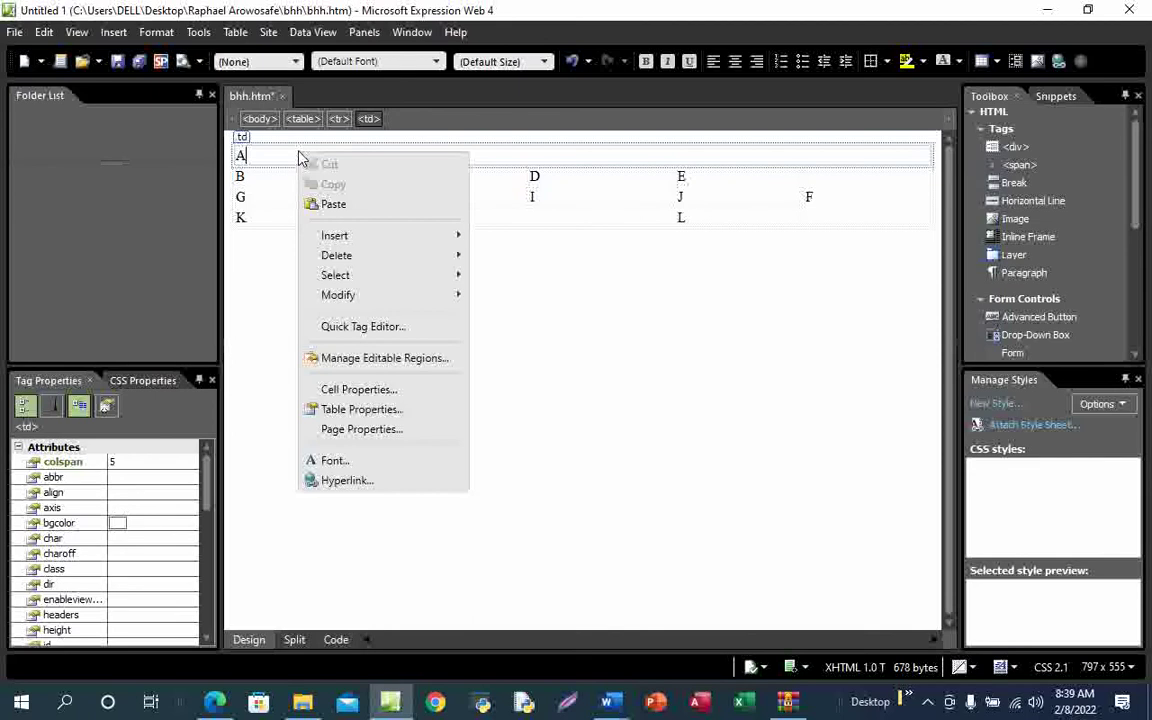
left_click(398, 392)
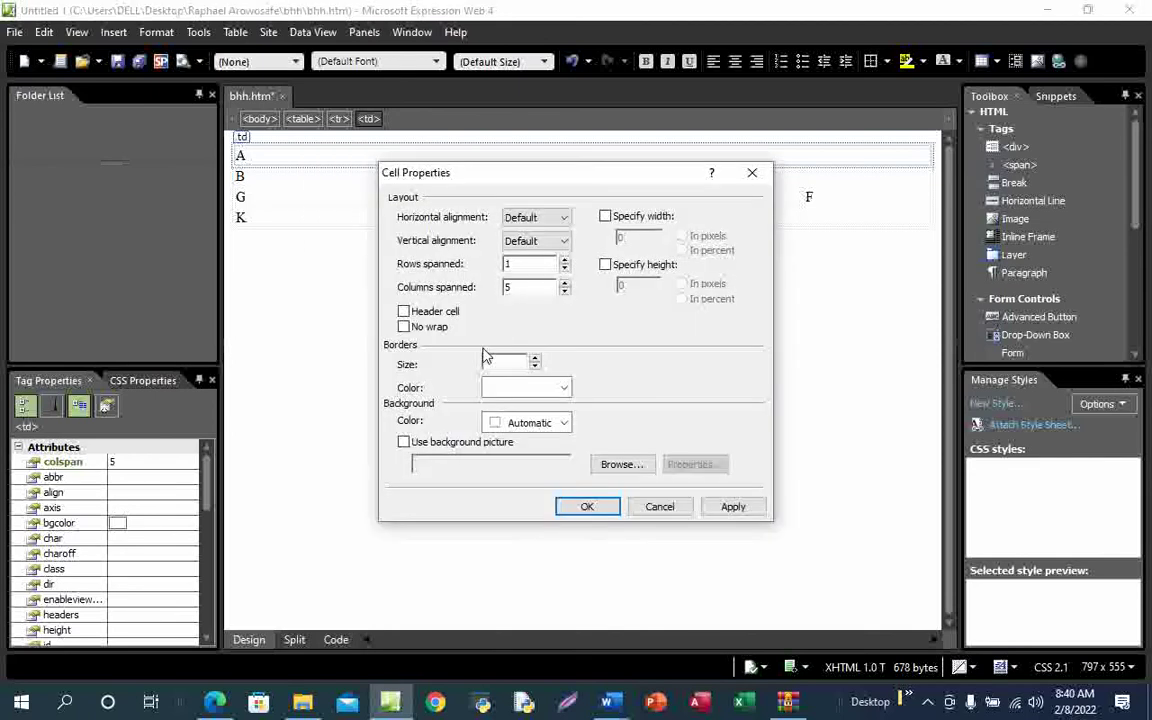
left_click(605, 265)
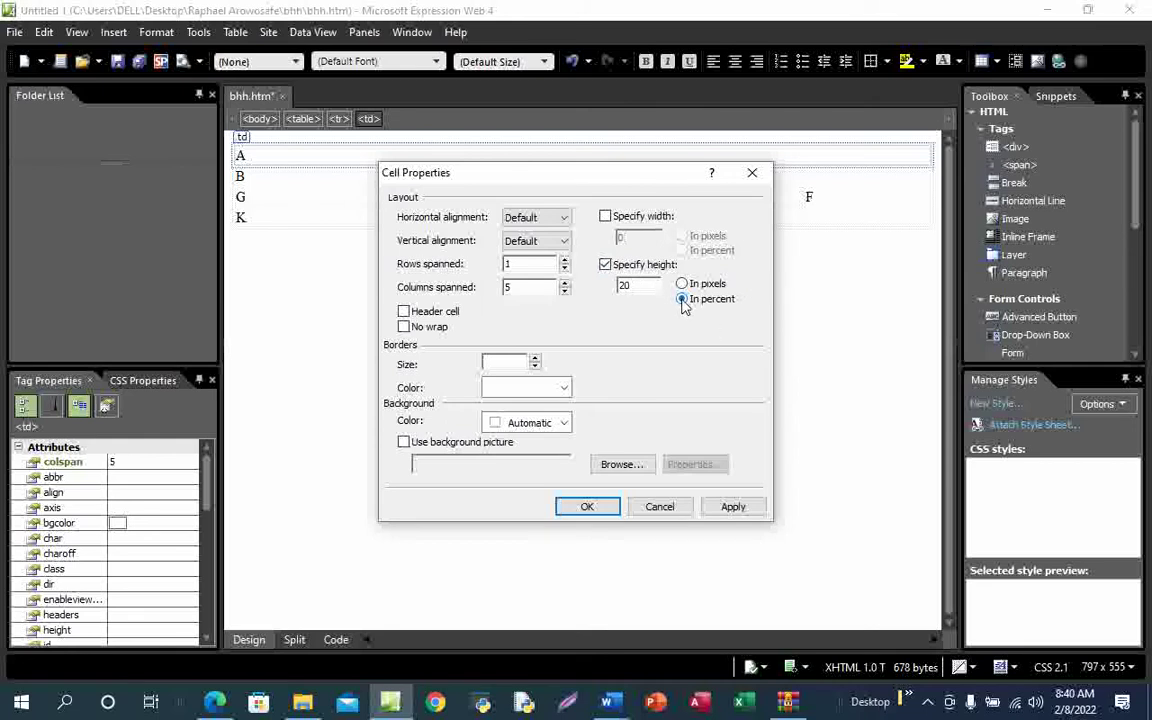
left_click(733, 506)
left_click(586, 507)
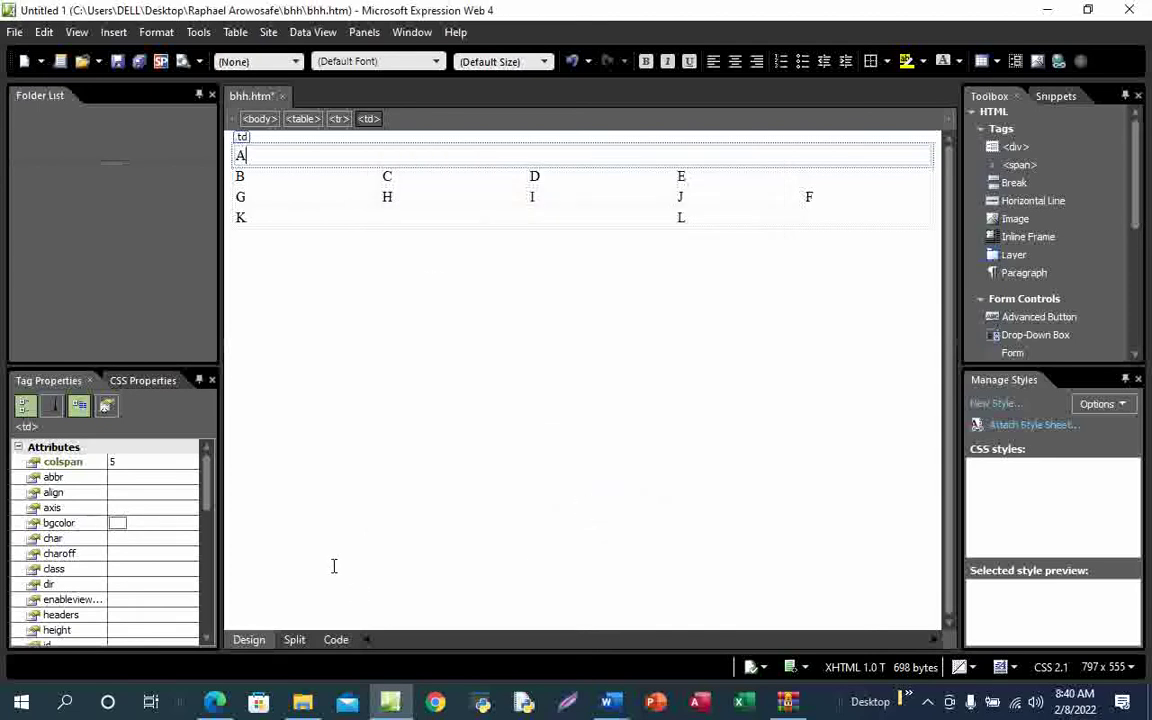
Check cell A's 20% height in Code view, then return to Design view
left_click(336, 641)
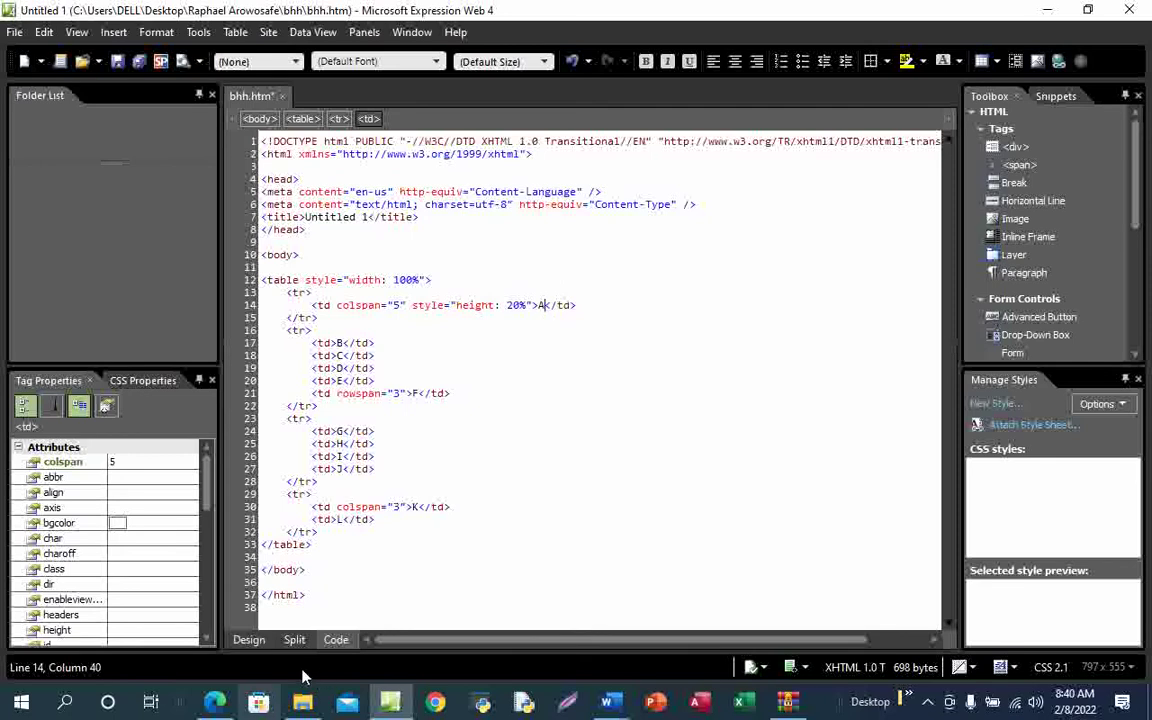
left_click(250, 642)
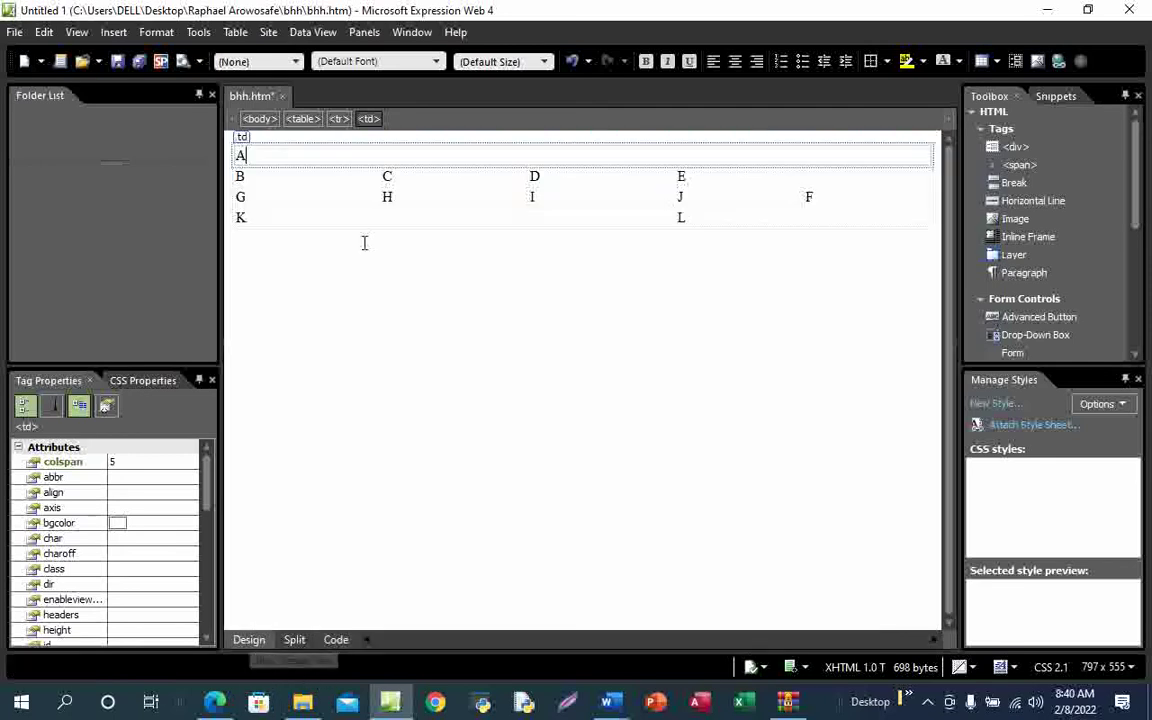
left_click(298, 177)
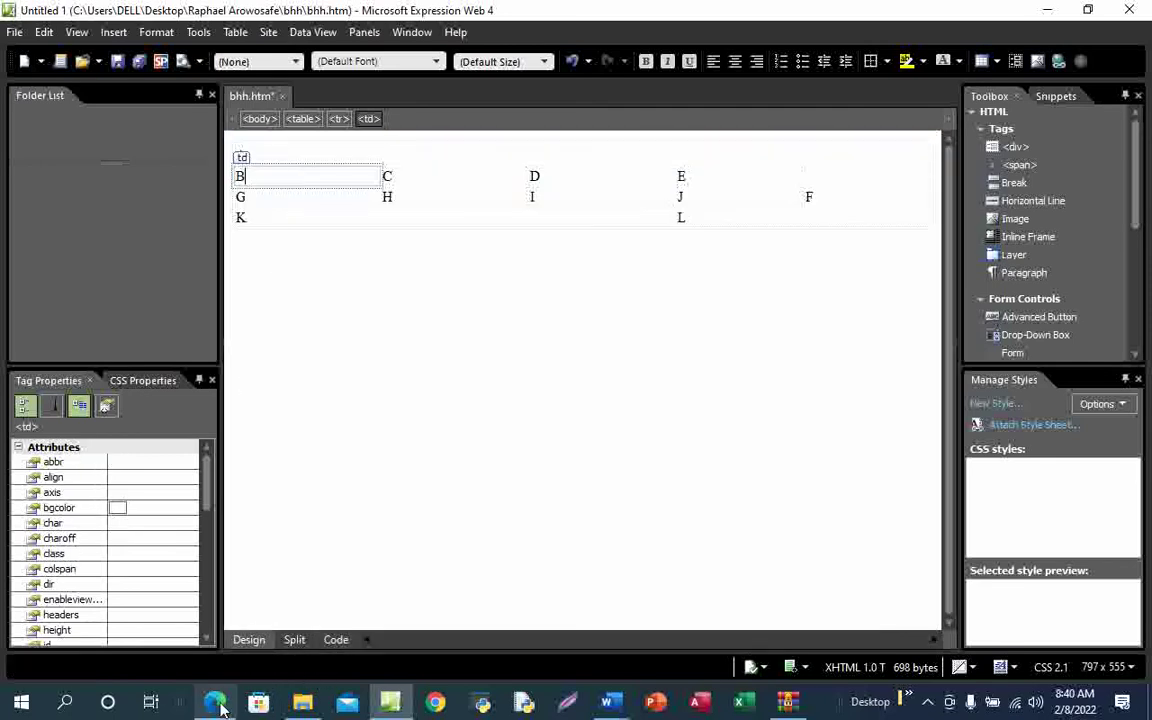
Check the task sheet PDF, then return to the bhh.htm page
left_click(244, 648)
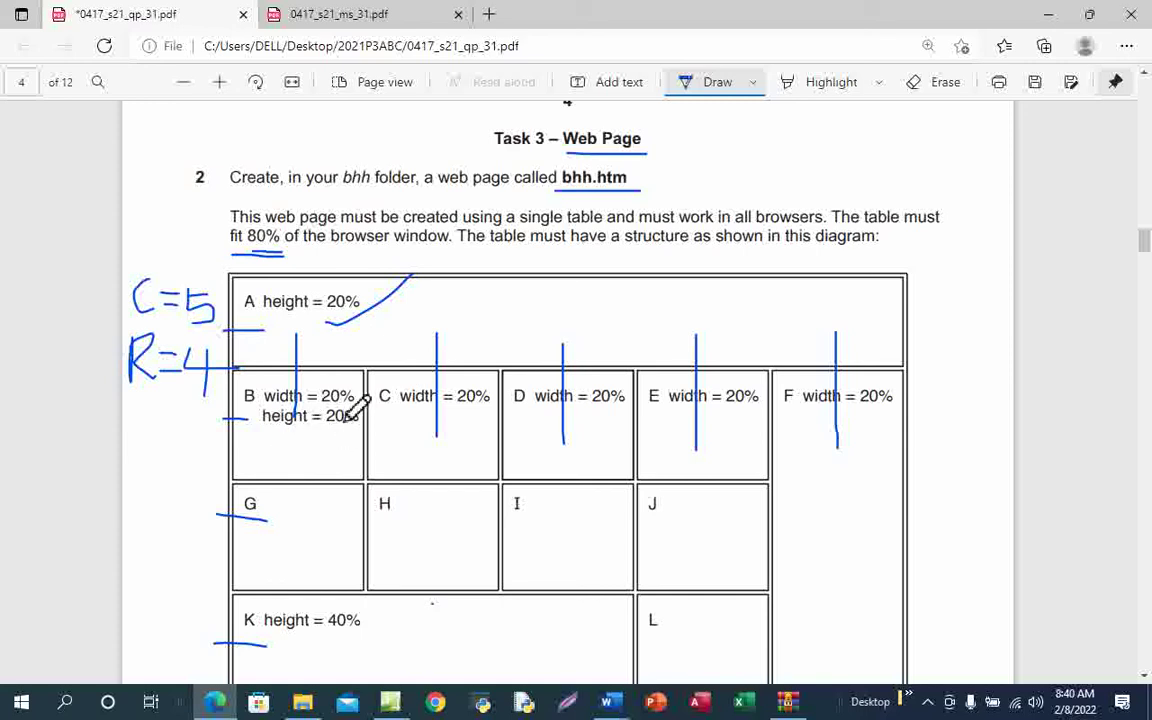
mouse_move(390, 700)
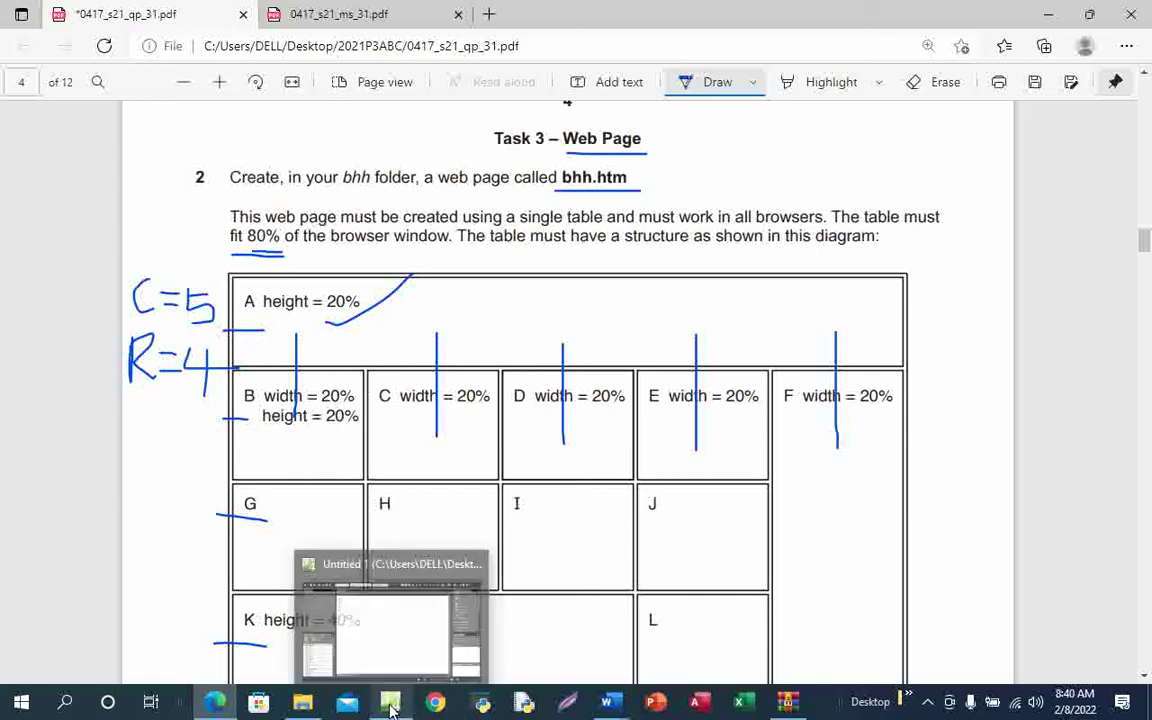
left_click(410, 638)
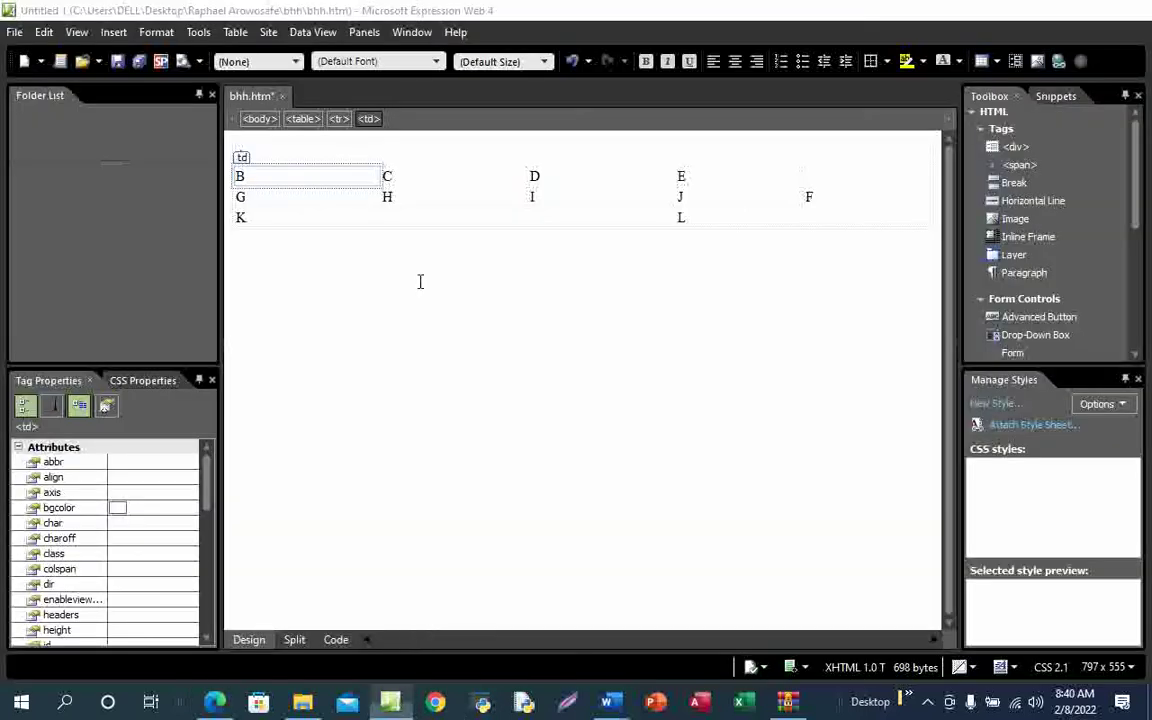
Give cell B a 20 percent width and 20 percent height in Cell Properties
right_click(322, 176)
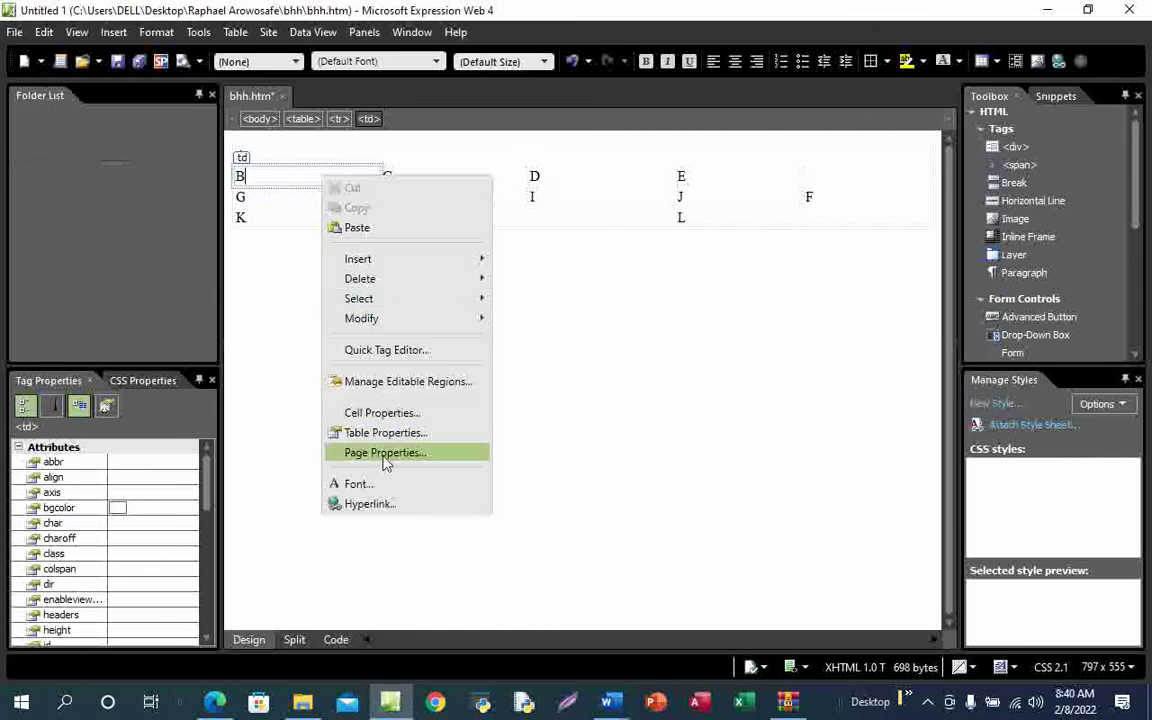
left_click(404, 416)
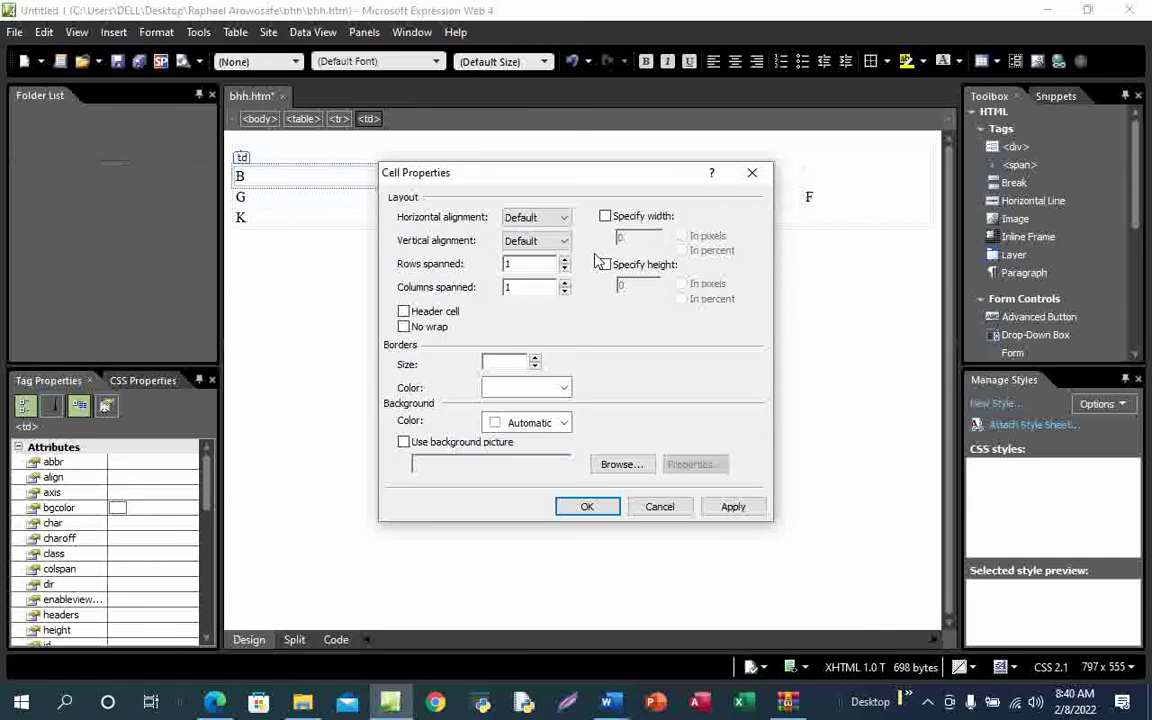
left_click(605, 217)
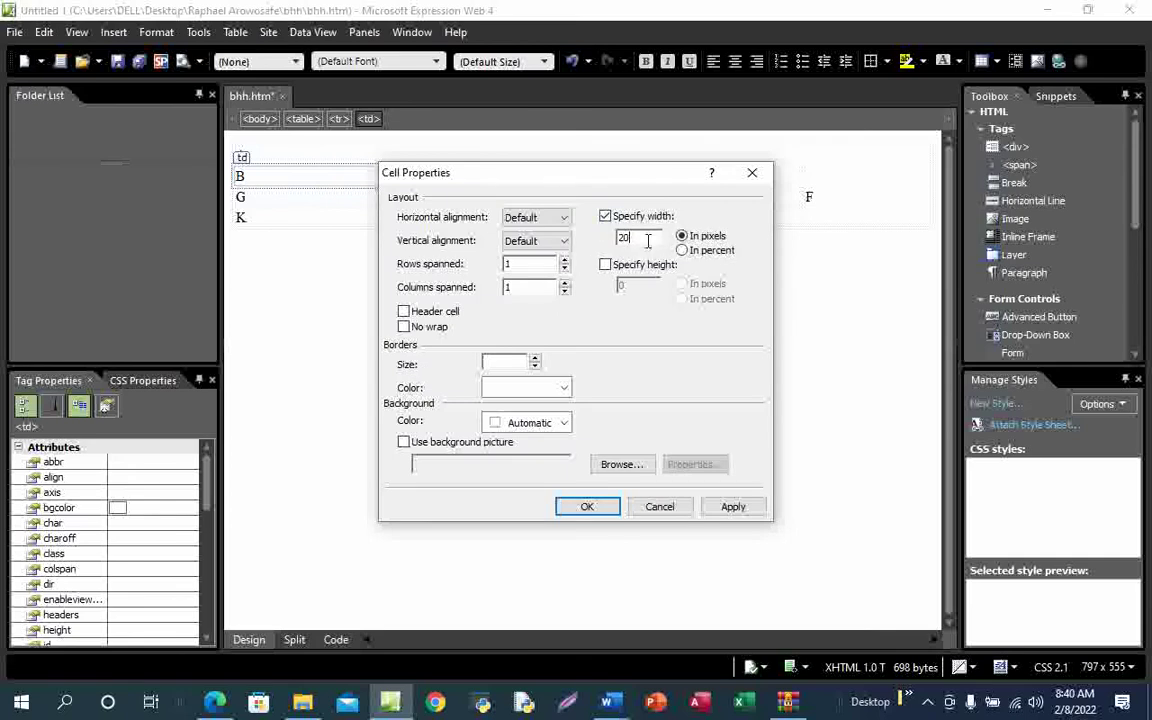
left_click(685, 251)
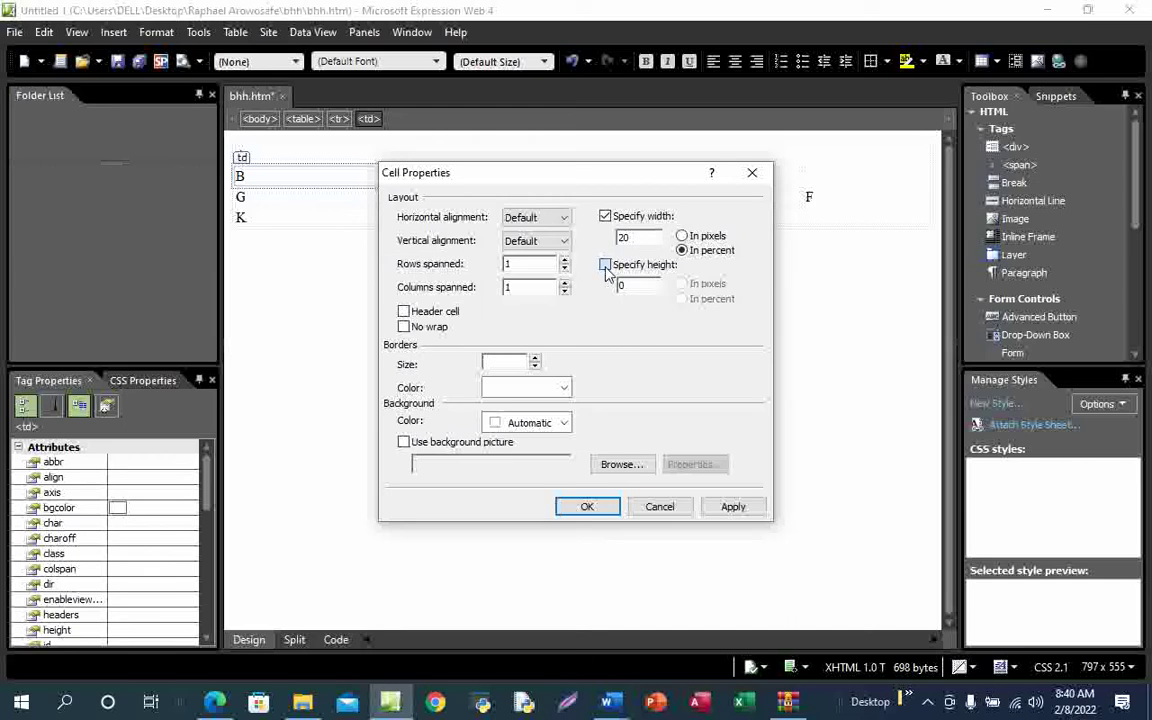
left_click(605, 264)
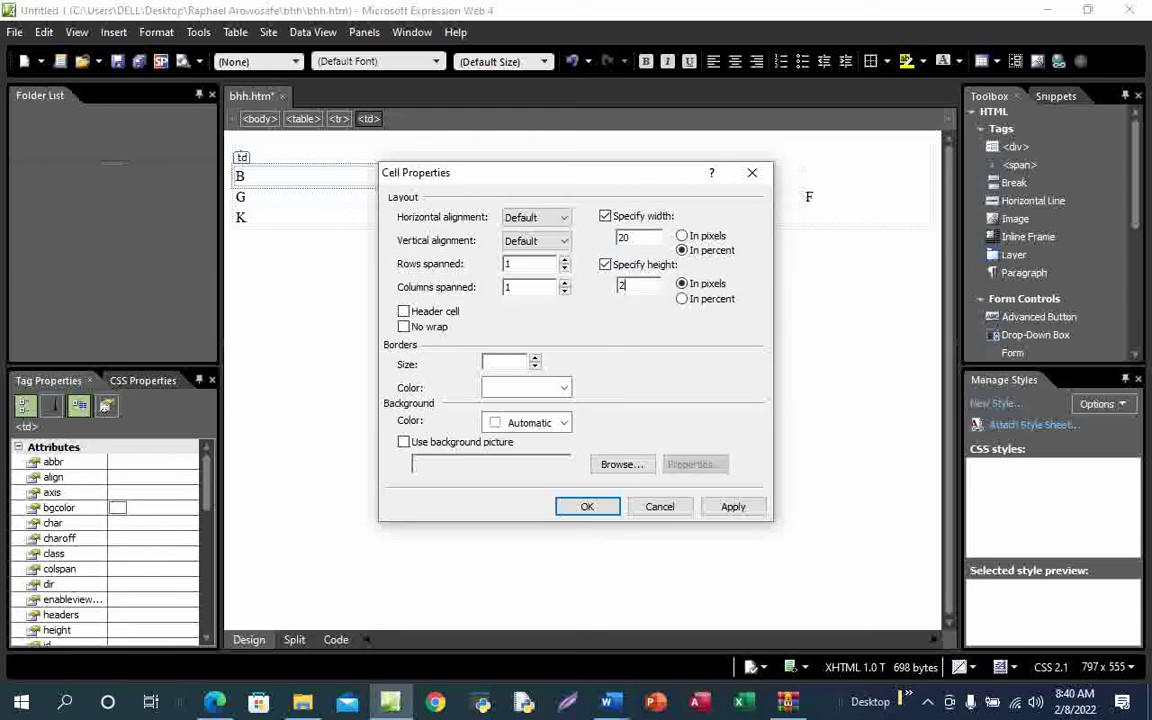
left_click(683, 299)
left_click(733, 506)
left_click(588, 507)
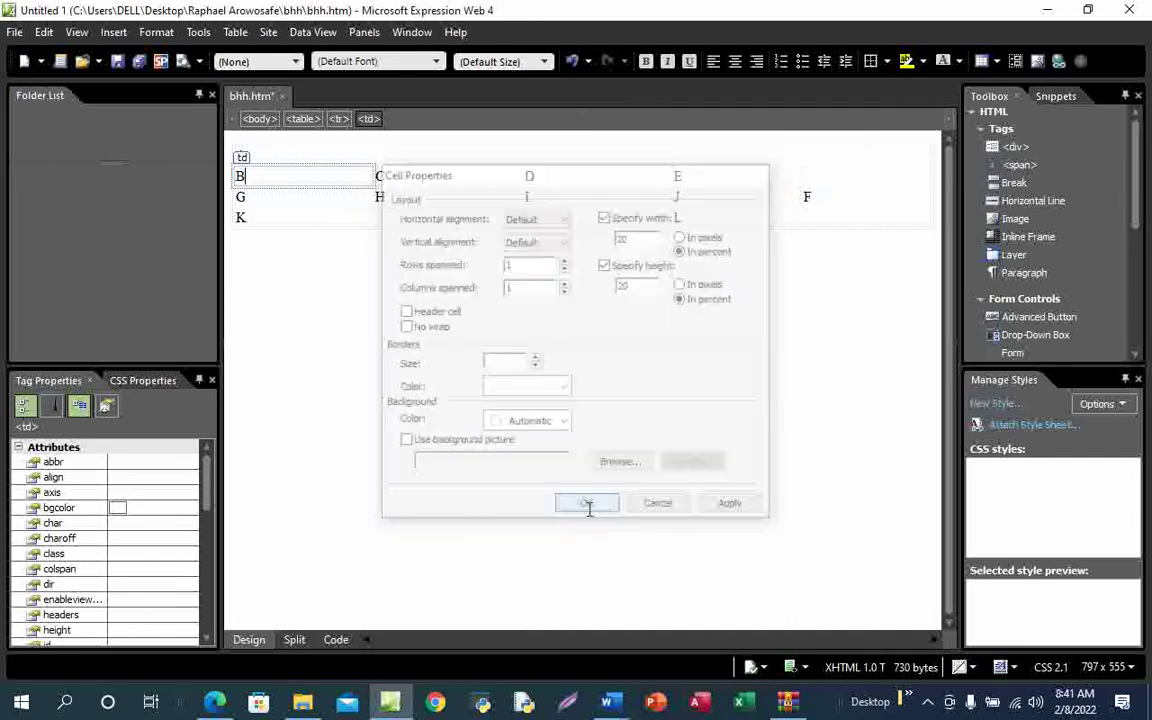
left_click(406, 180)
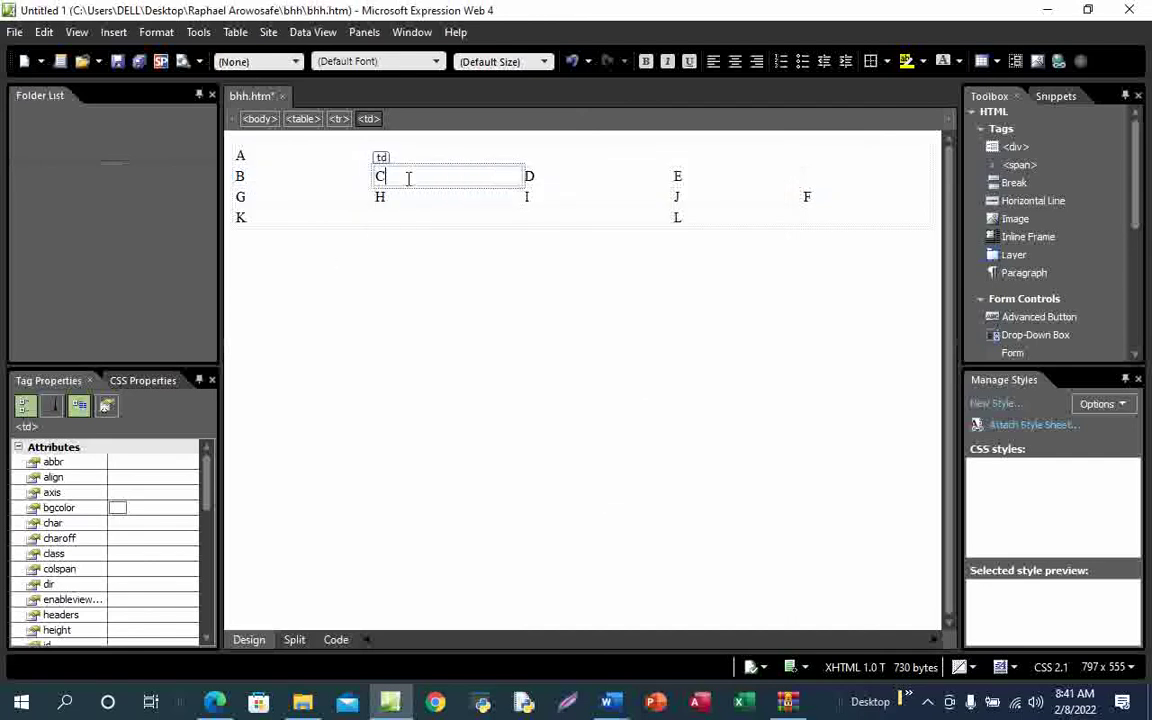
Draw check marks beside cells C, D and E on the PDF diagram
mouse_move(215, 702)
left_click(238, 653)
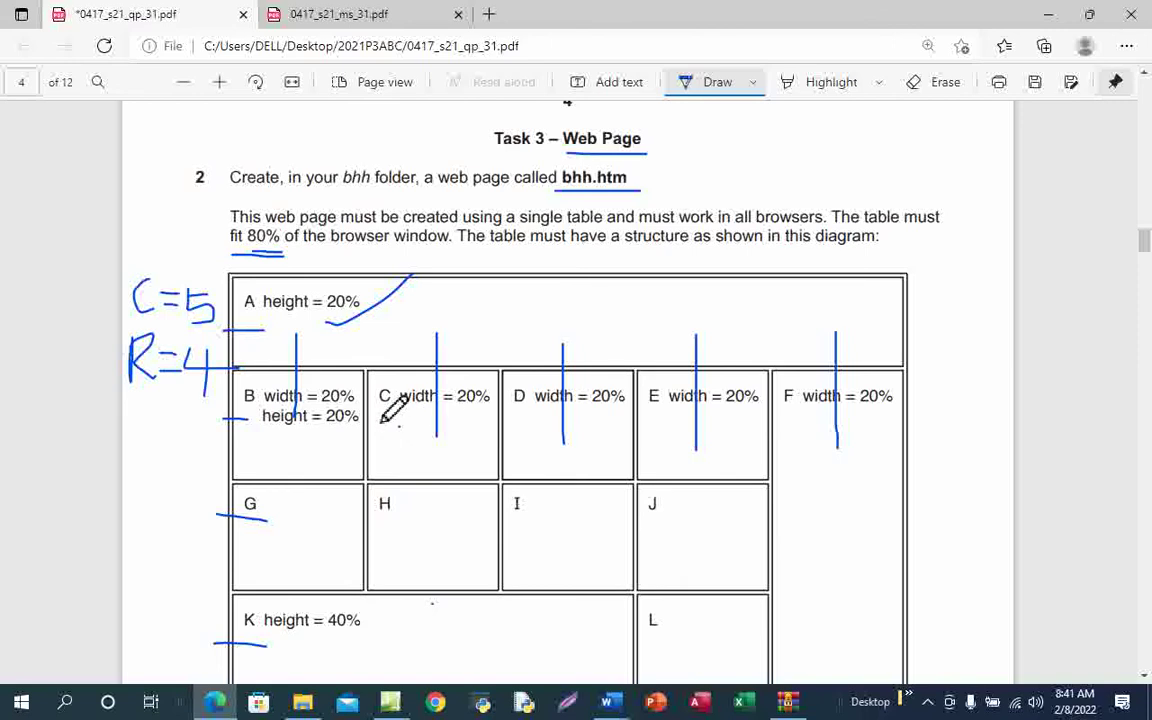
left_click_drag(385, 412, 410, 389)
left_click_drag(521, 412, 549, 396)
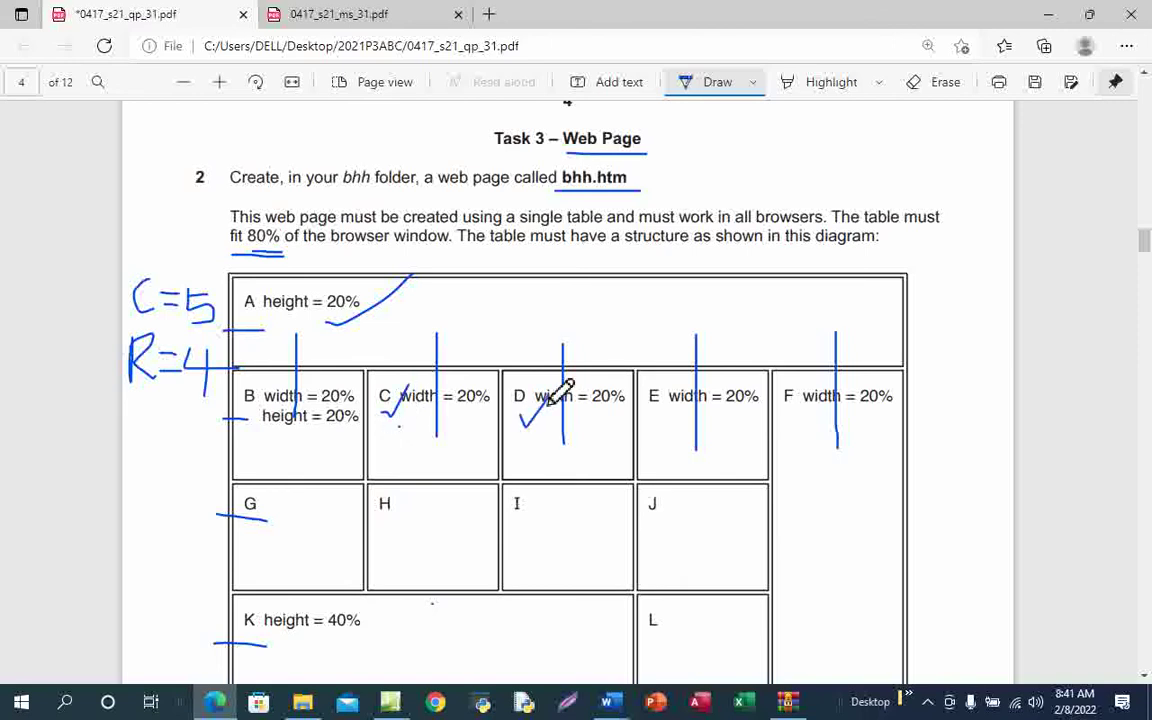
left_click_drag(653, 414, 688, 398)
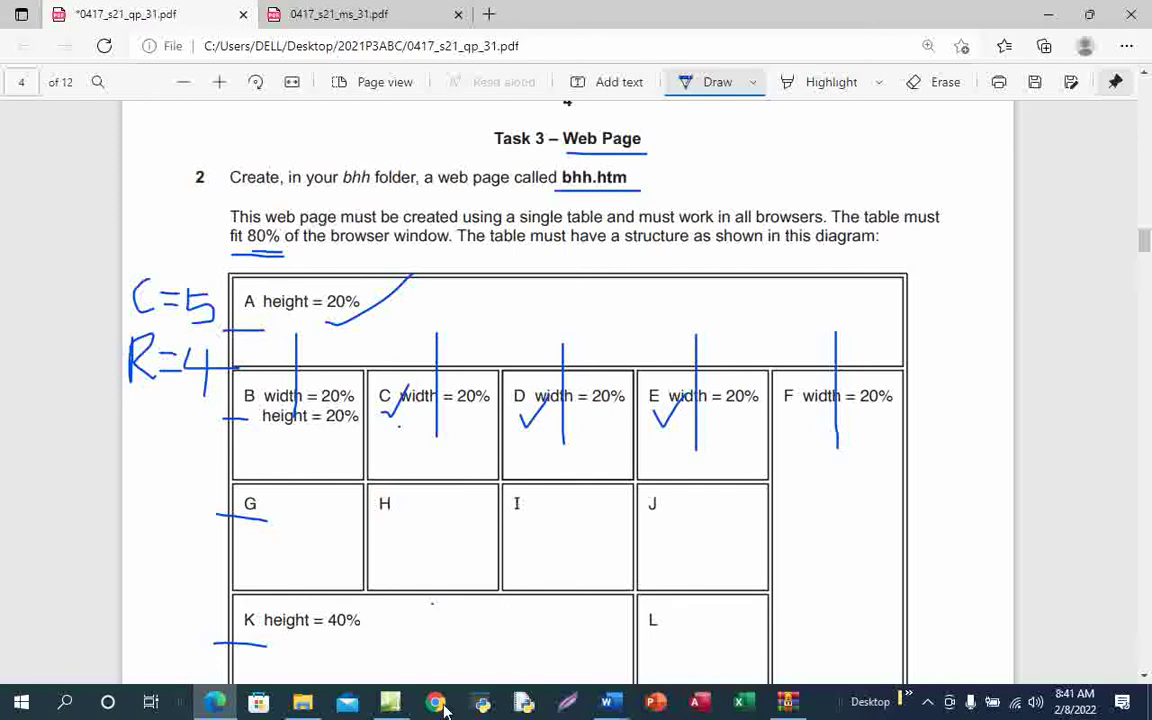
Select cells C, D and E together and set their width to 20 percent
left_click(390, 708)
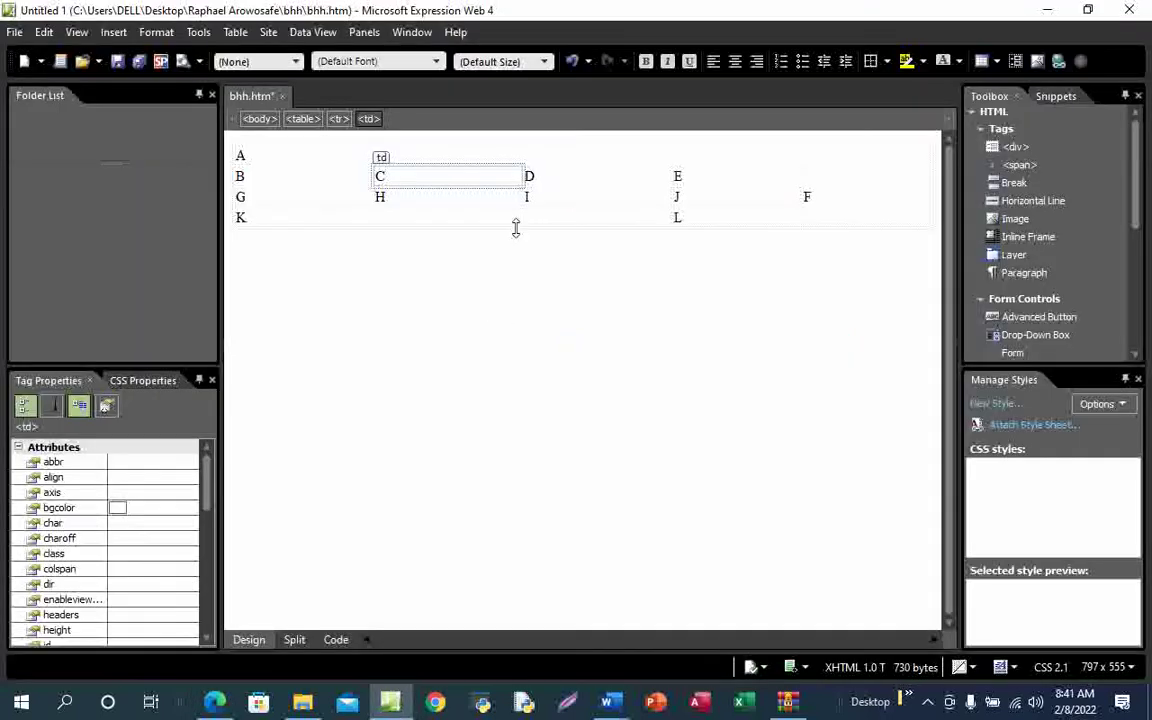
left_click_drag(507, 175, 690, 180)
right_click(690, 180)
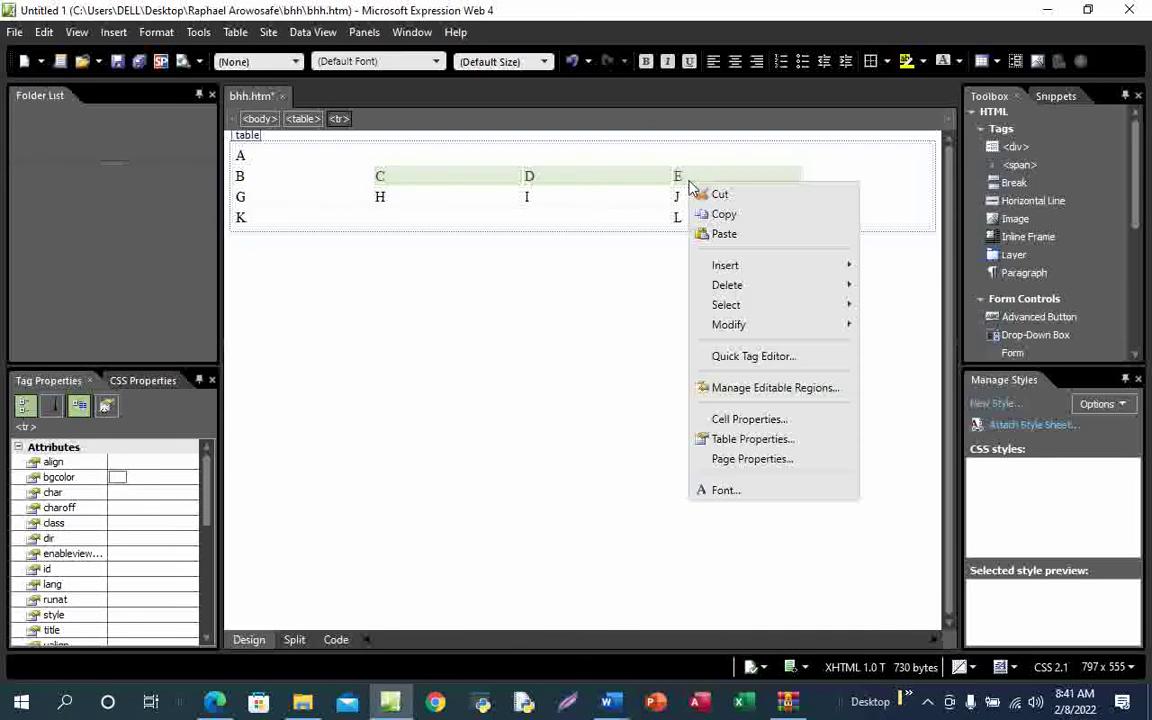
left_click(757, 421)
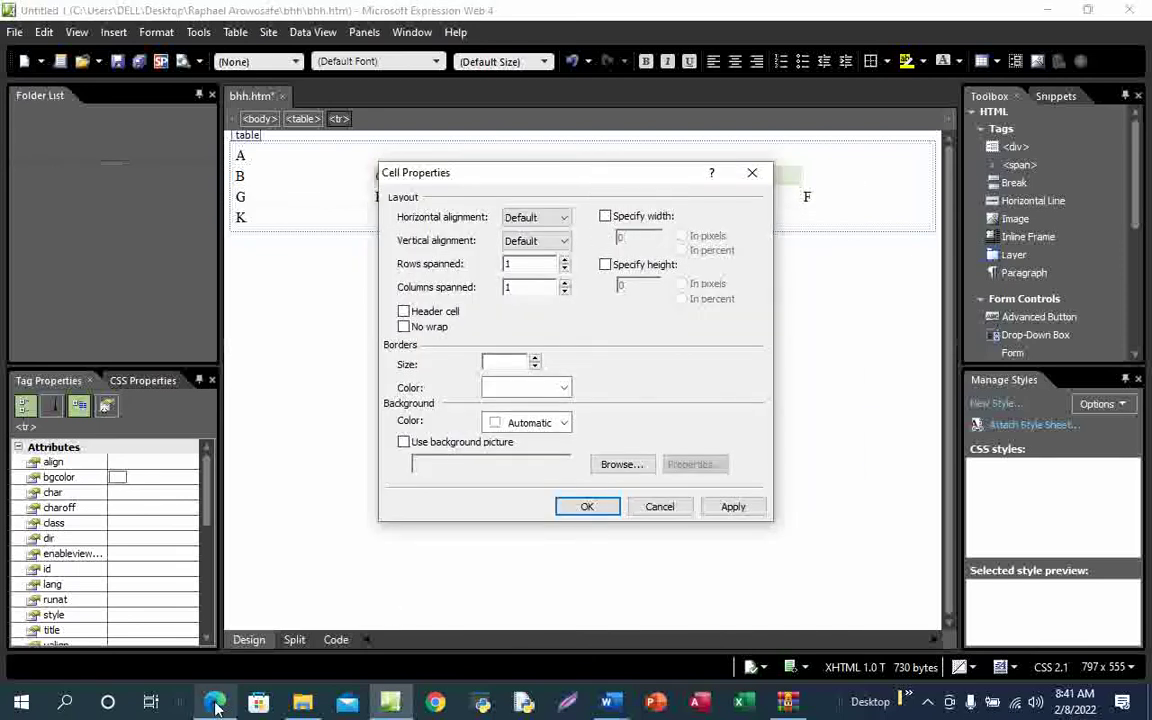
mouse_move(215, 703)
left_click(240, 652)
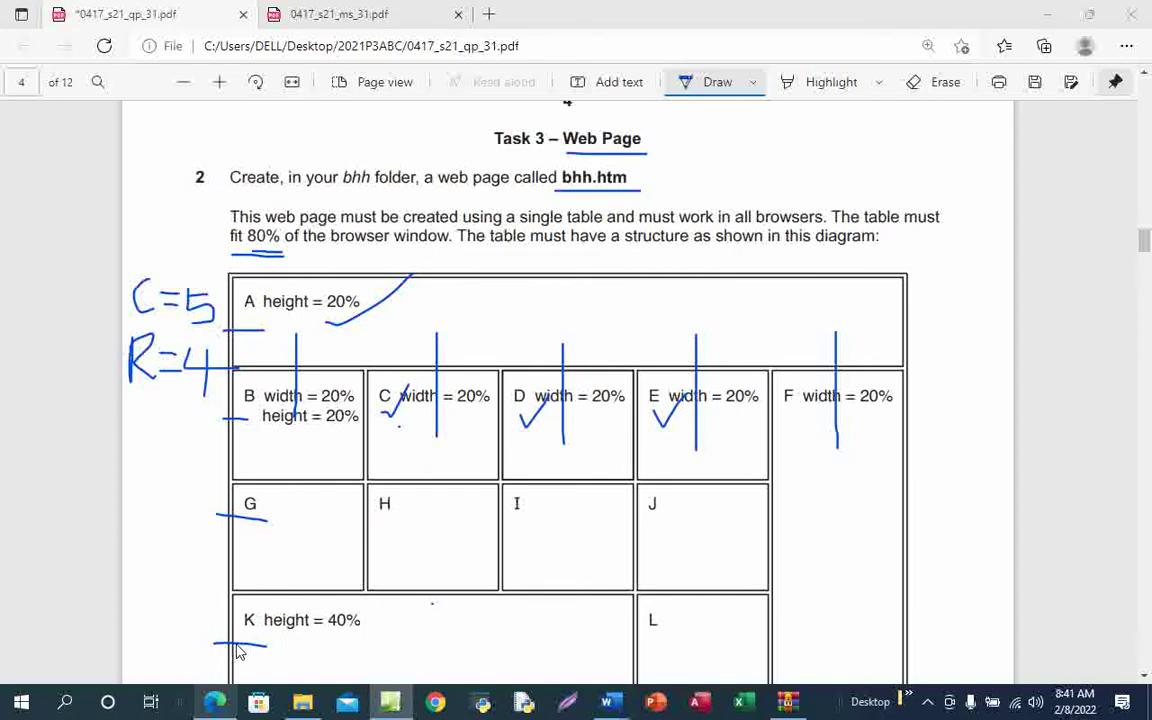
key("alt+Tab")
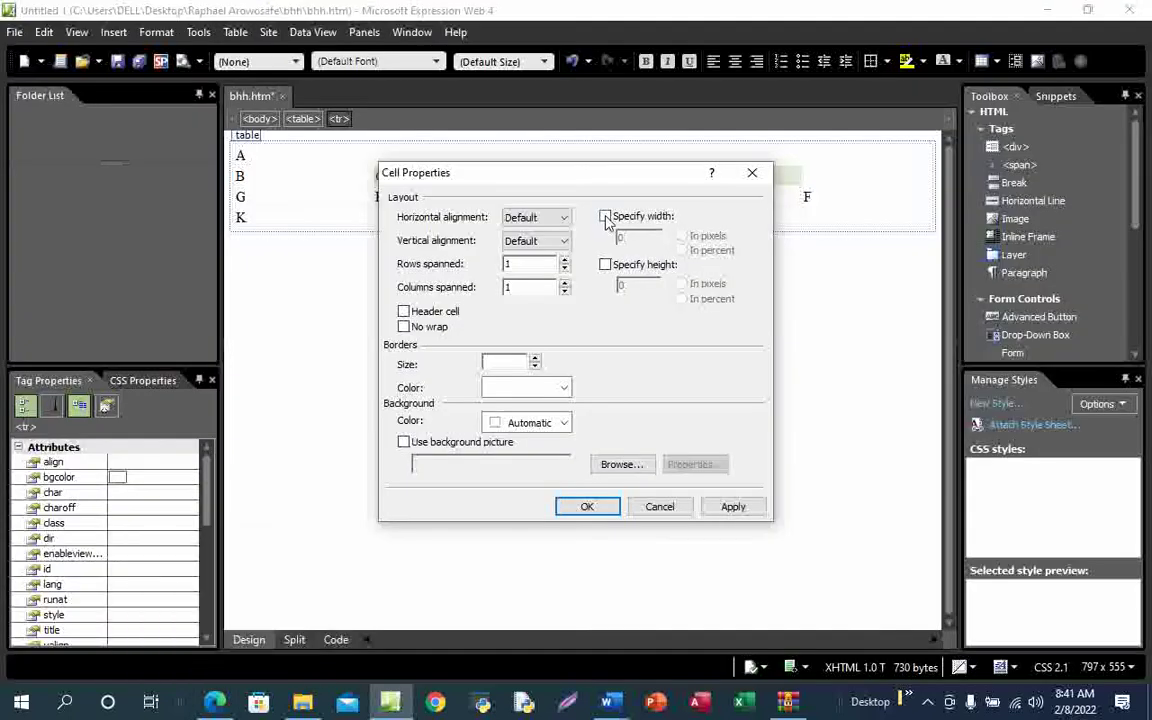
left_click(605, 217)
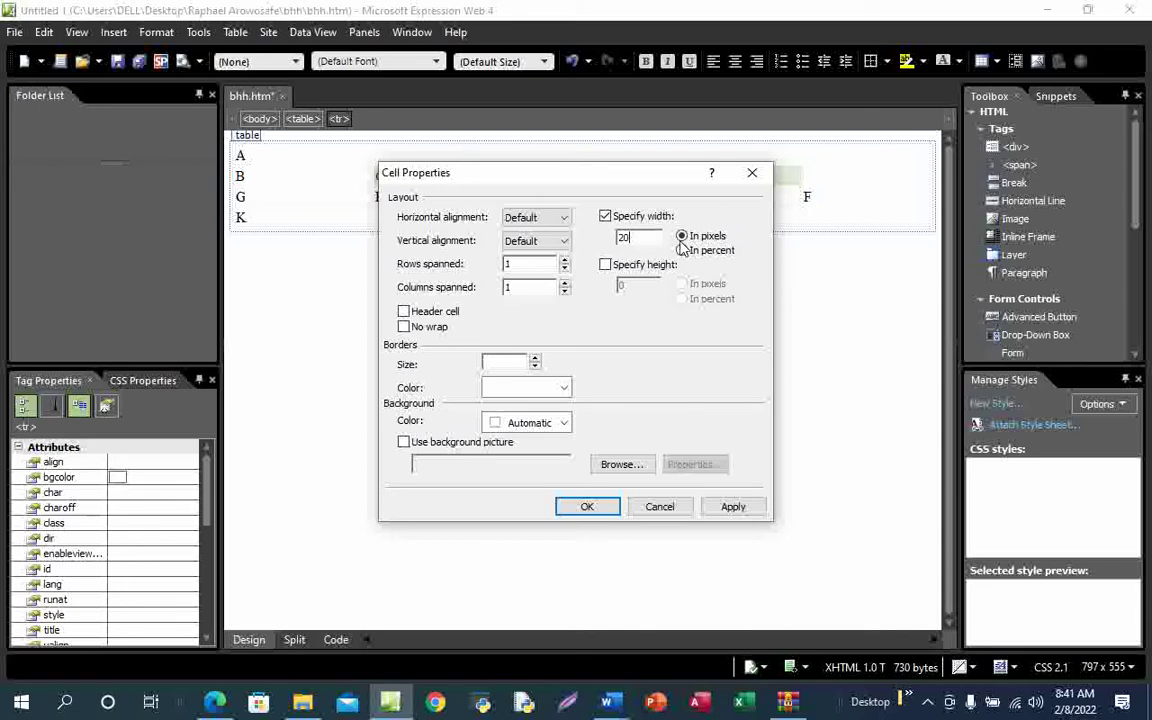
left_click(683, 251)
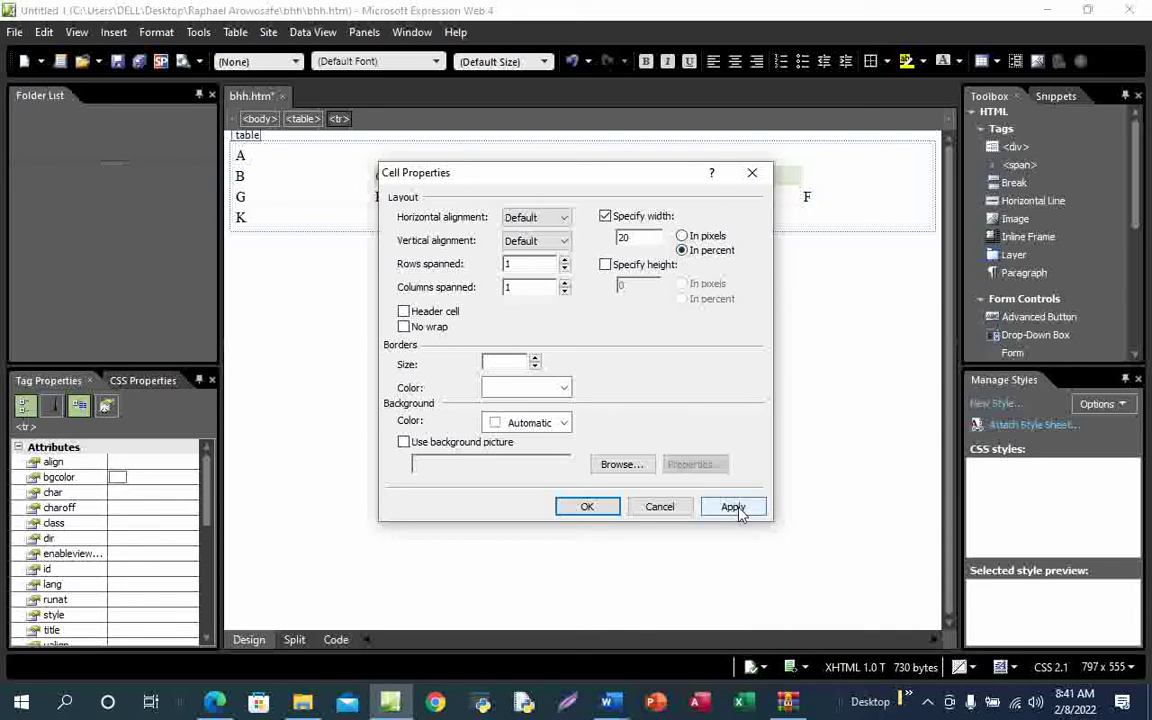
left_click(733, 507)
left_click(590, 508)
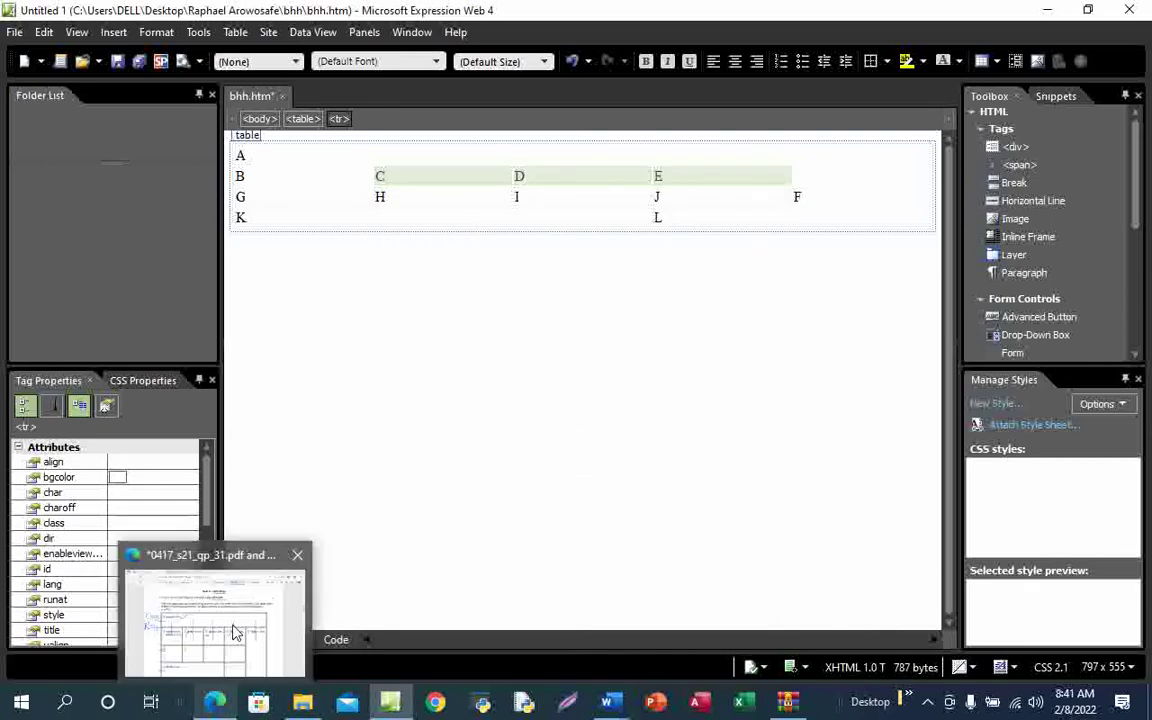
left_click(234, 632)
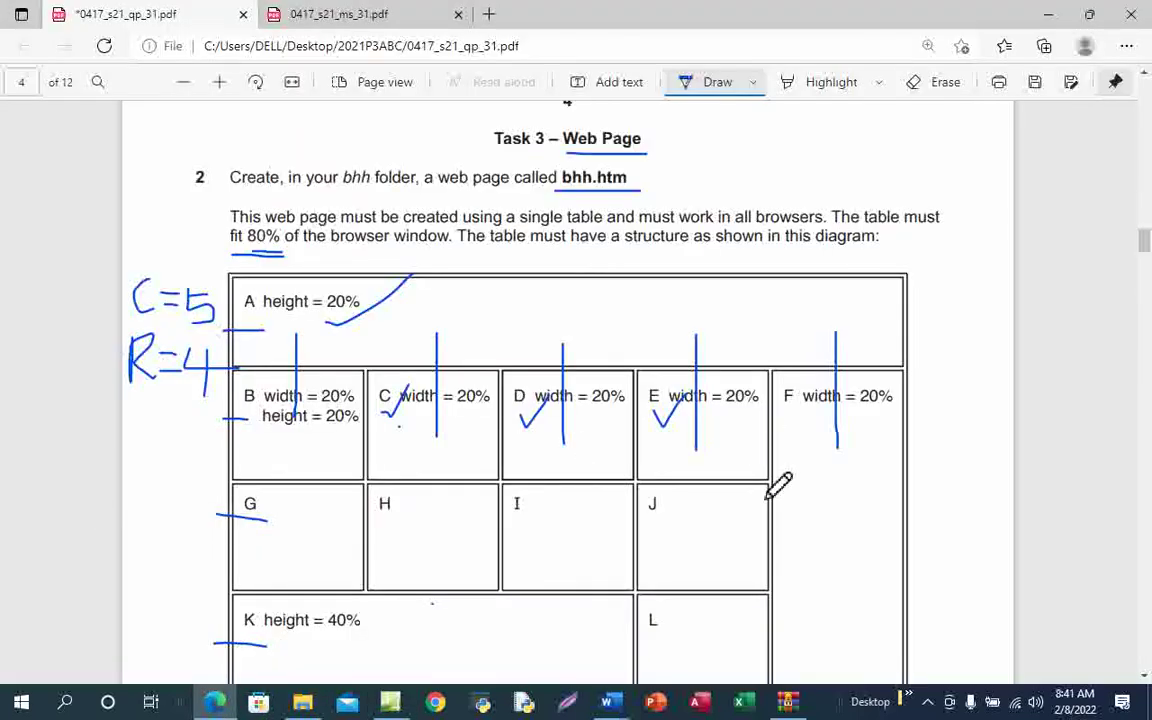
Set the three-row cell F's width to 20 percent in Cell Properties
scroll(777, 481, "down", 3)
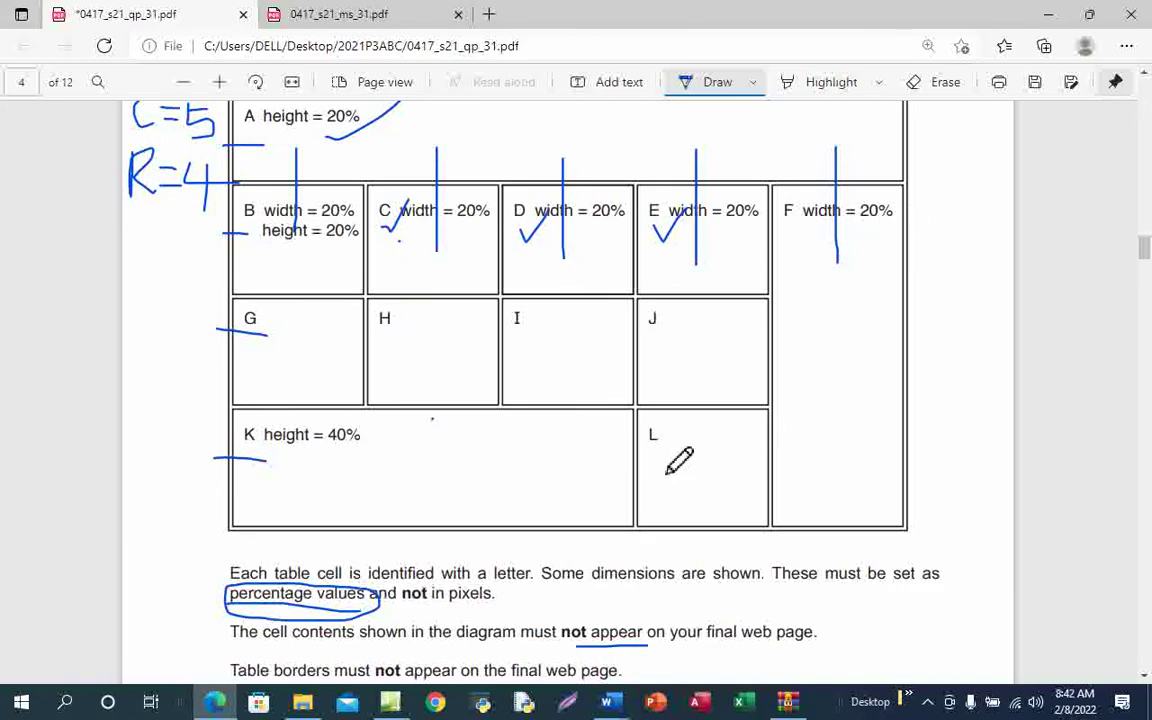
mouse_move(385, 705)
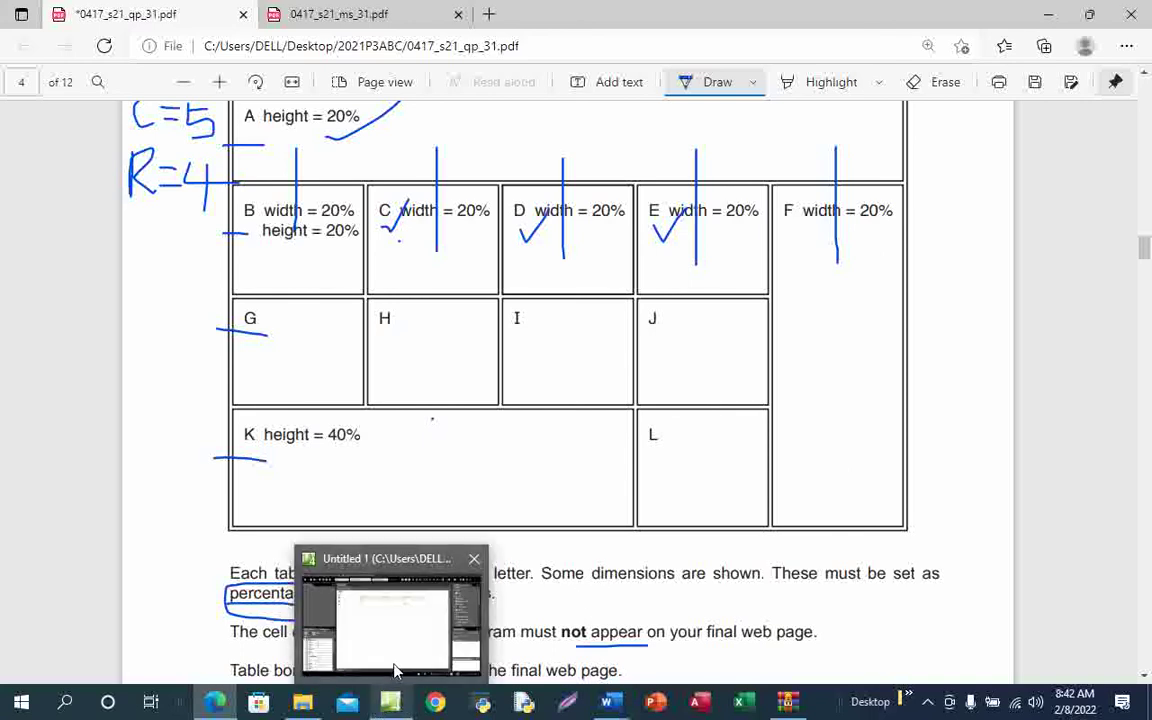
left_click(395, 660)
left_click(827, 208)
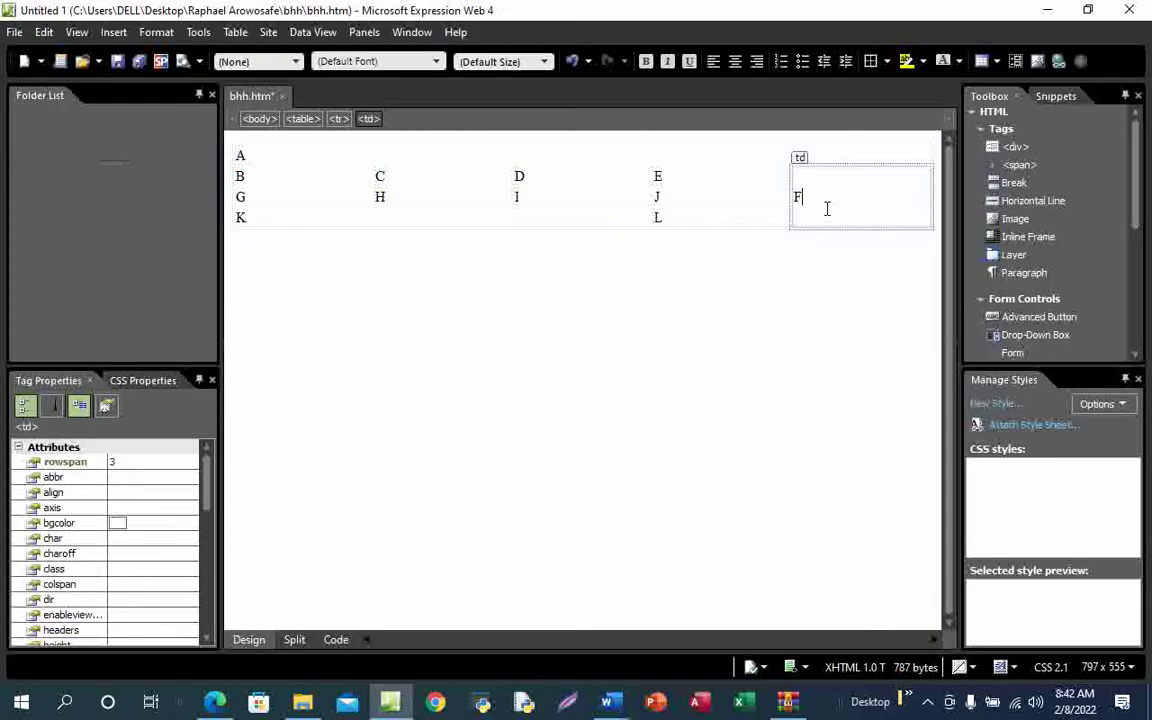
right_click(828, 201)
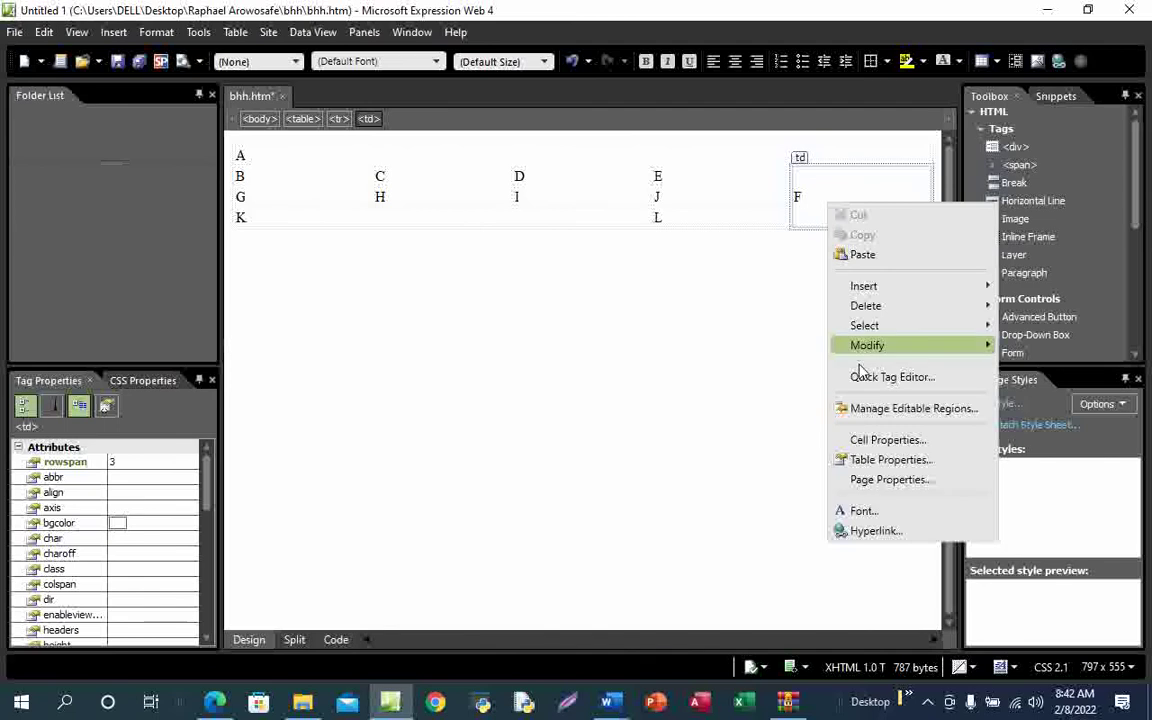
left_click(886, 440)
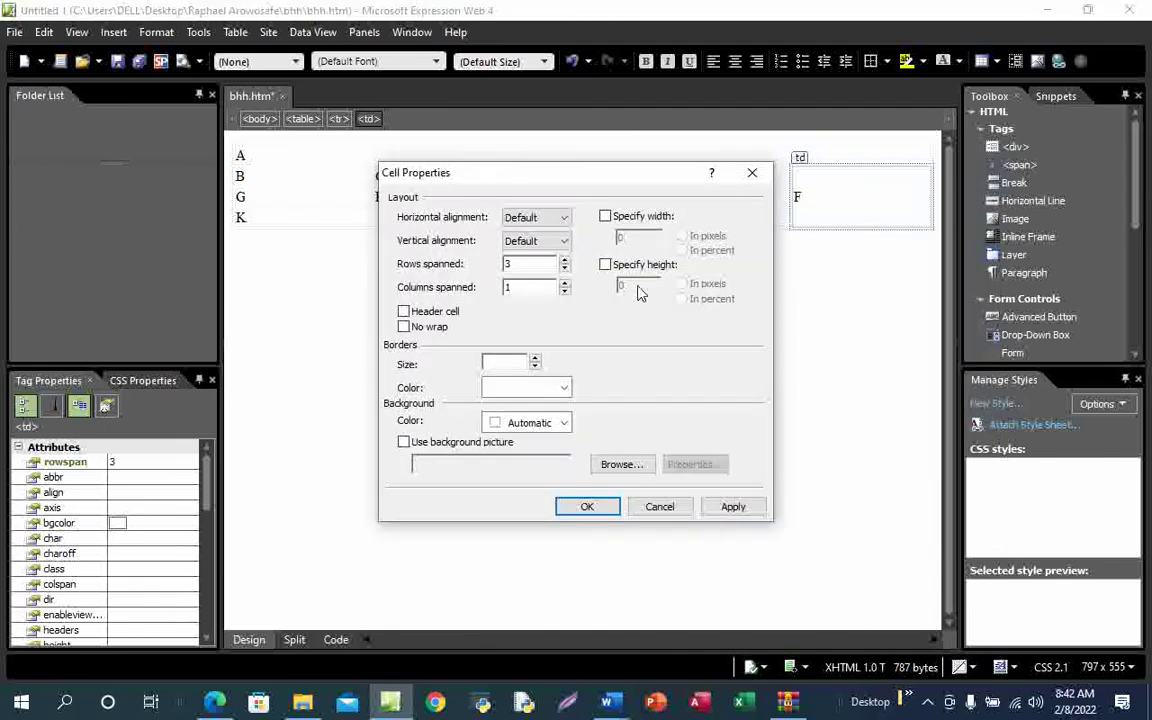
left_click(605, 216)
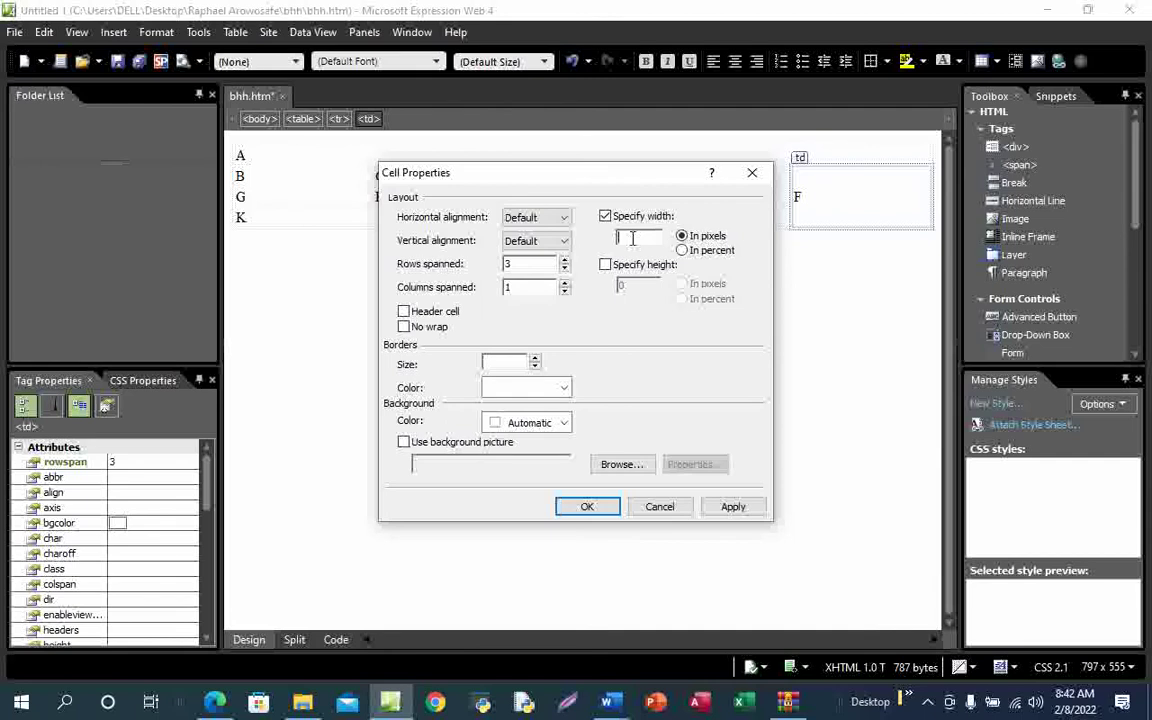
left_click(683, 252)
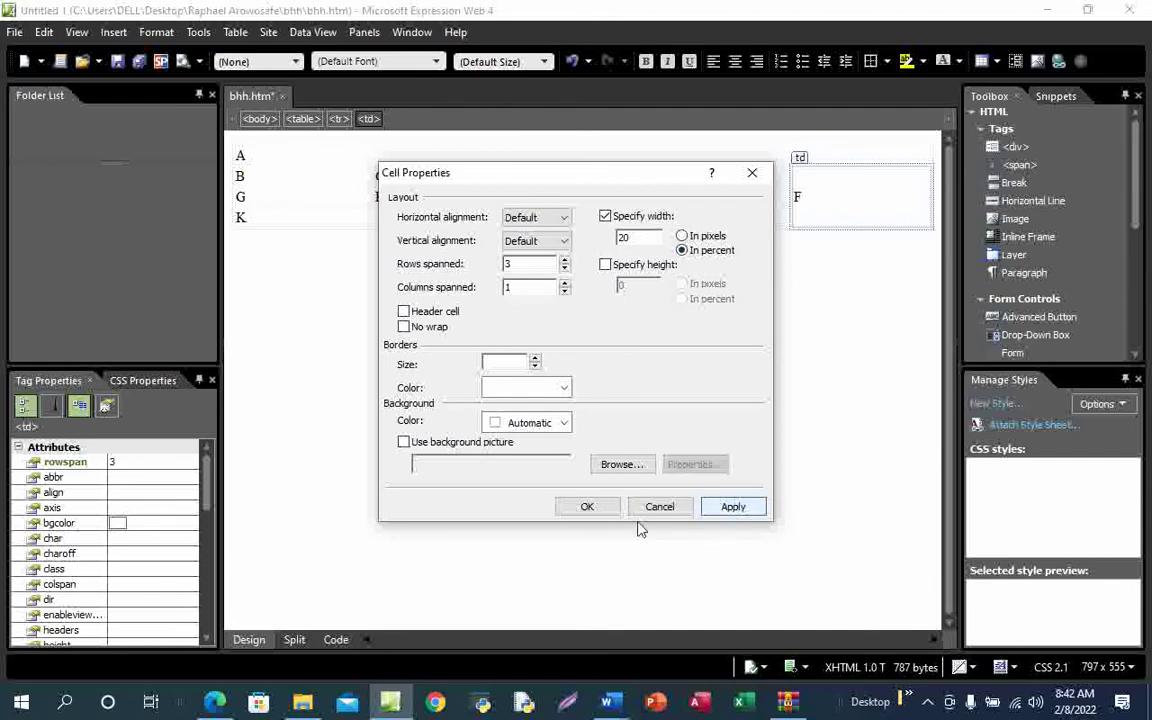
left_click(585, 507)
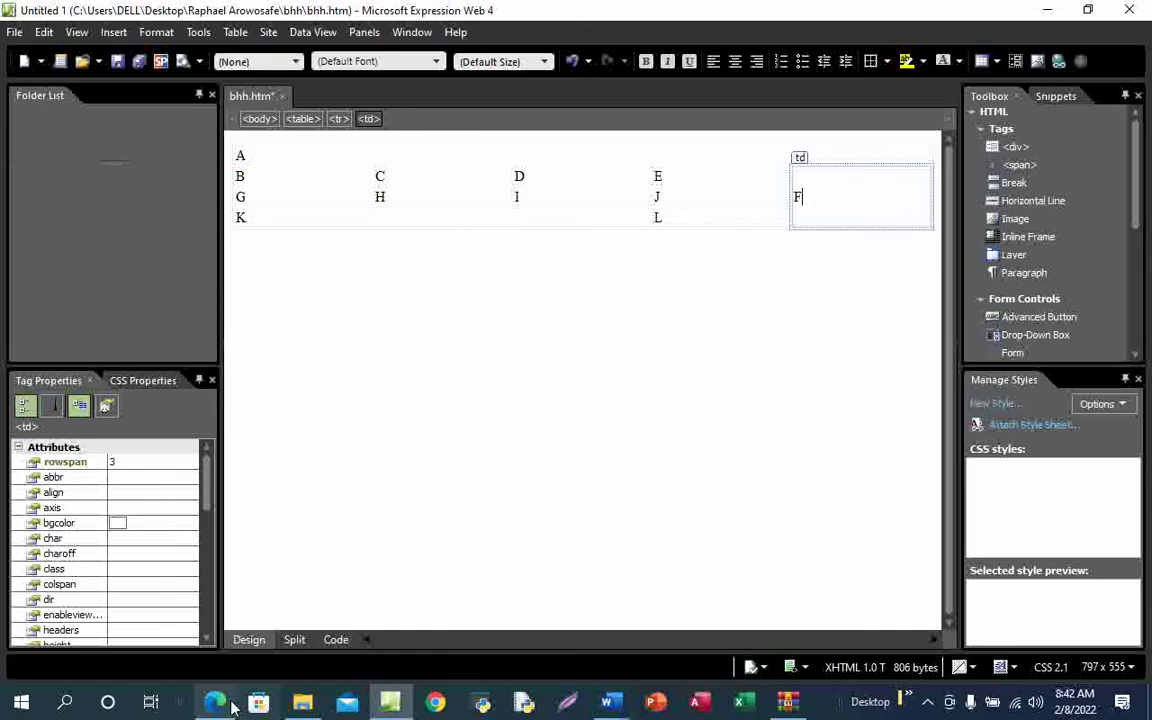
mouse_move(222, 706)
left_click(225, 570)
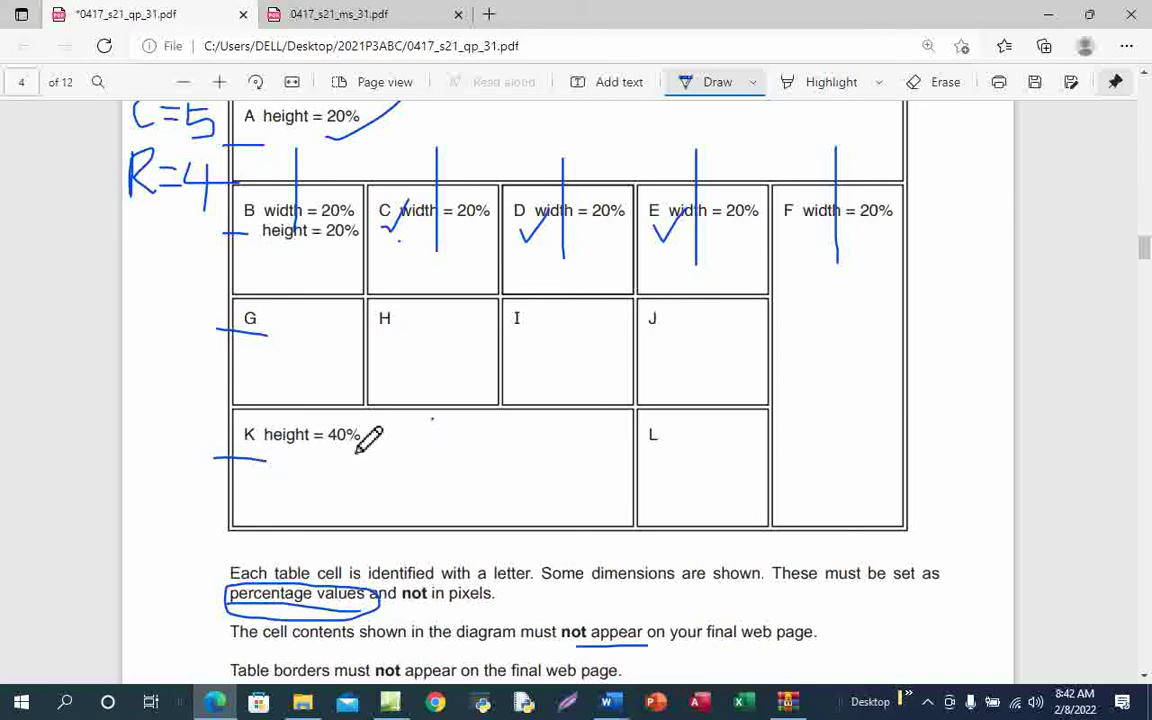
Back in bhh.htm, open the right-click options for cell K
left_click(390, 703)
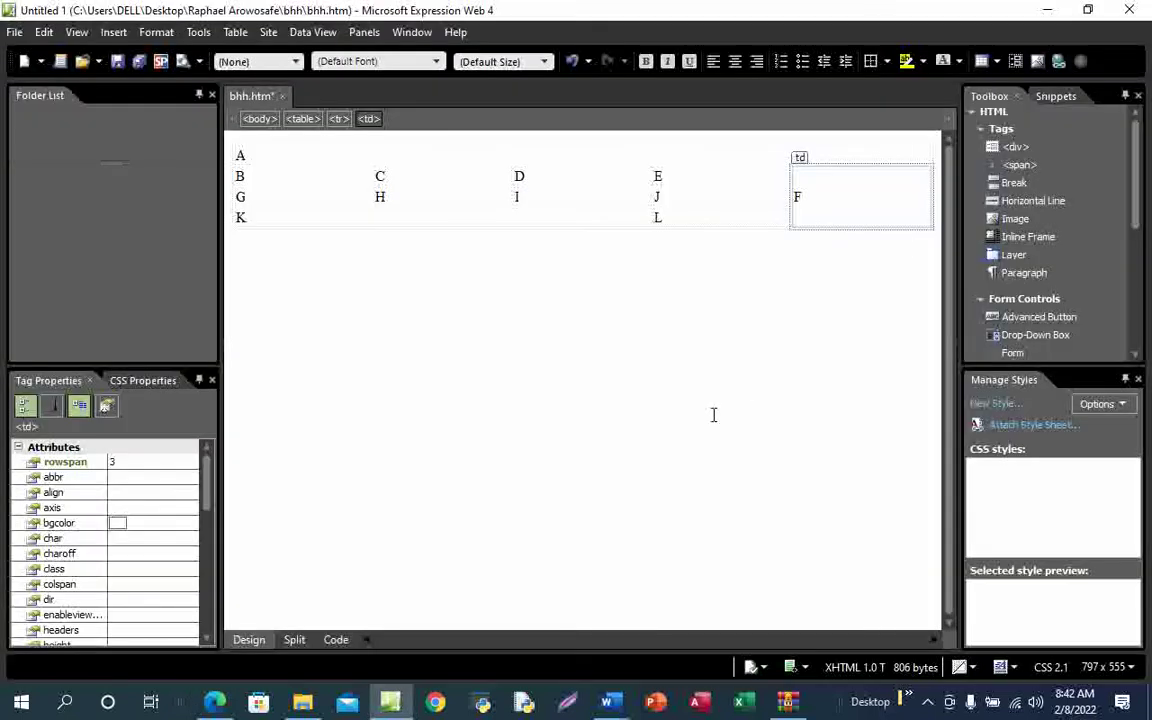
left_click(353, 220)
right_click(353, 220)
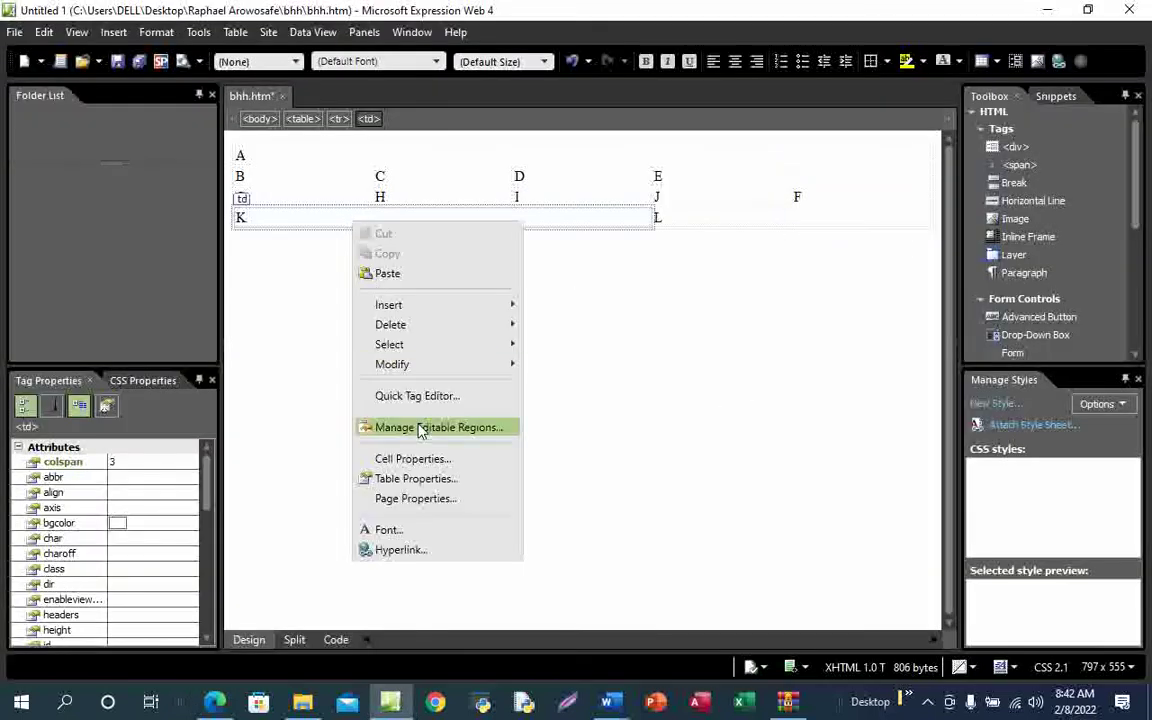
Set cell K's height to 40 percent in Cell Properties
left_click(419, 461)
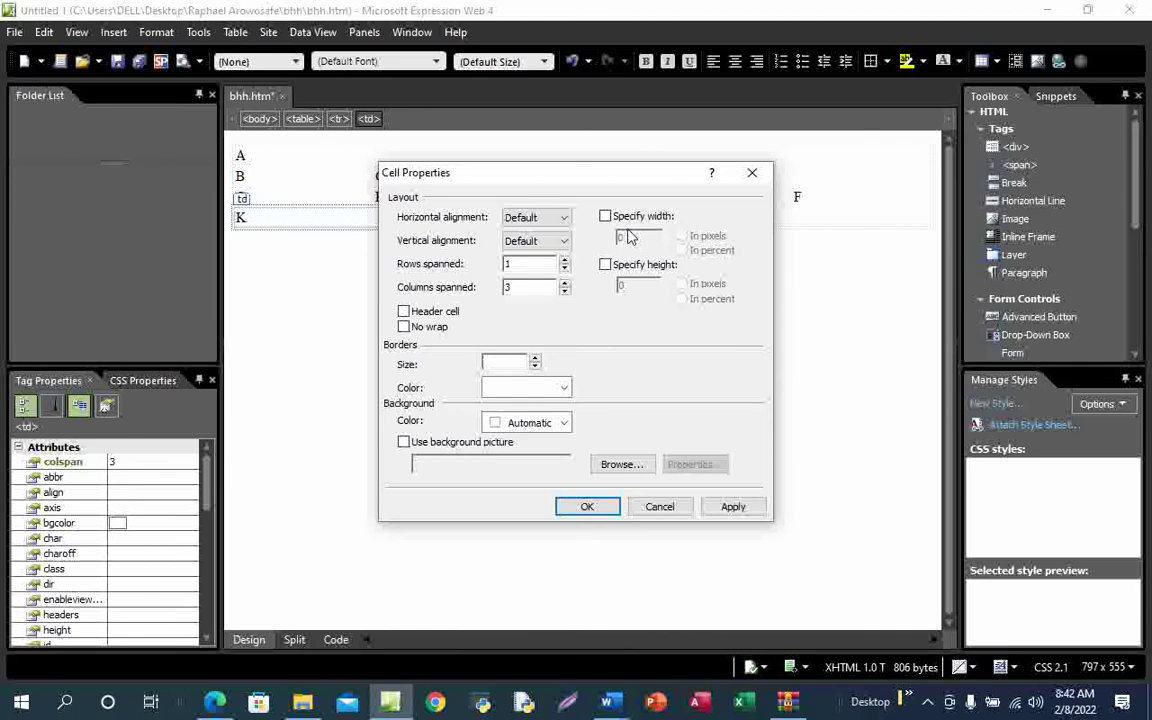
left_click(605, 266)
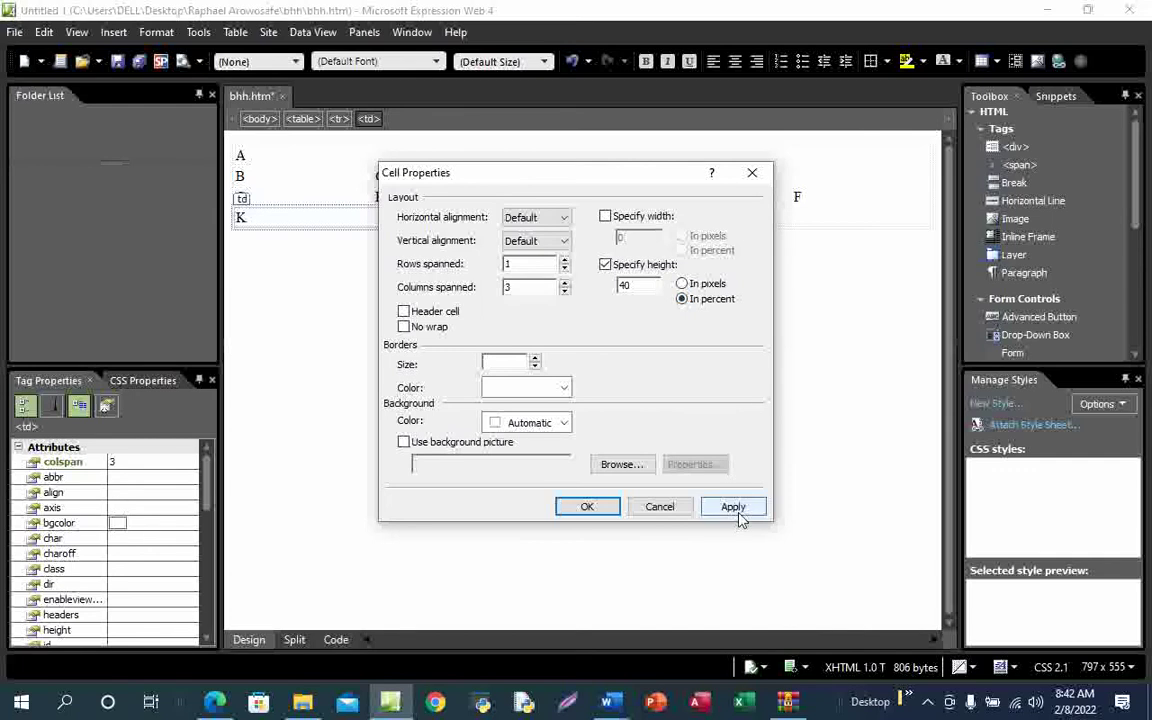
left_click(587, 506)
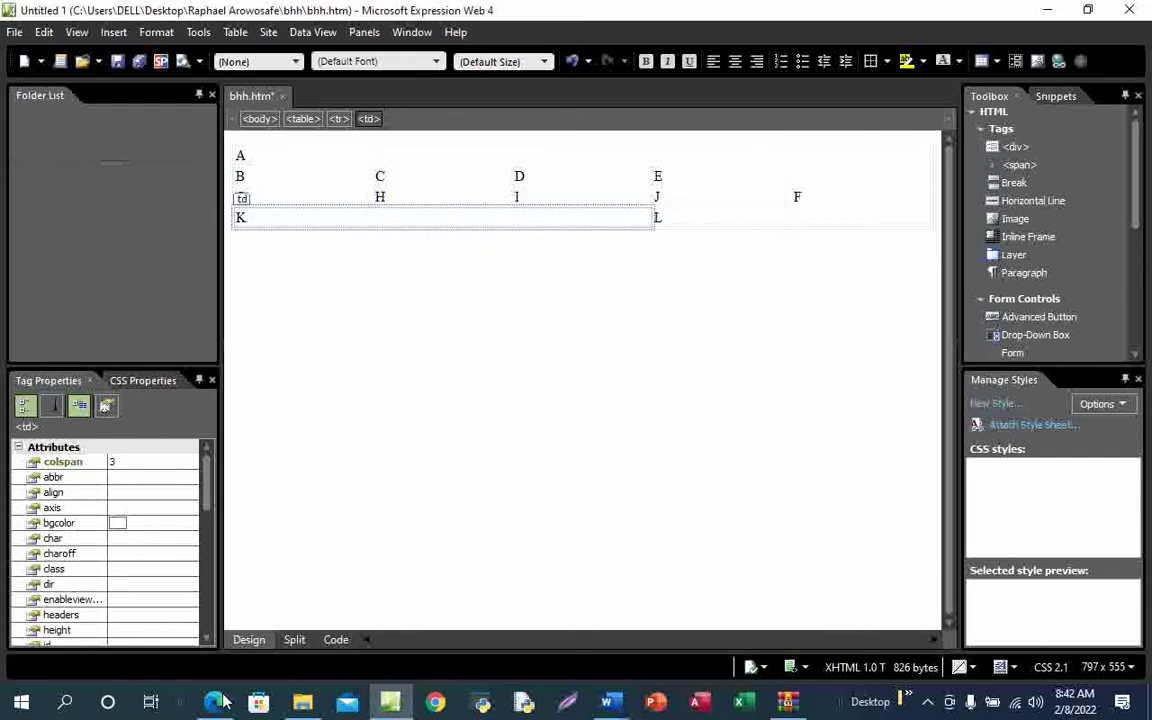
Compare with the PDF diagram, then verify cell K's 40% height in Code view
mouse_move(215, 703)
left_click(262, 625)
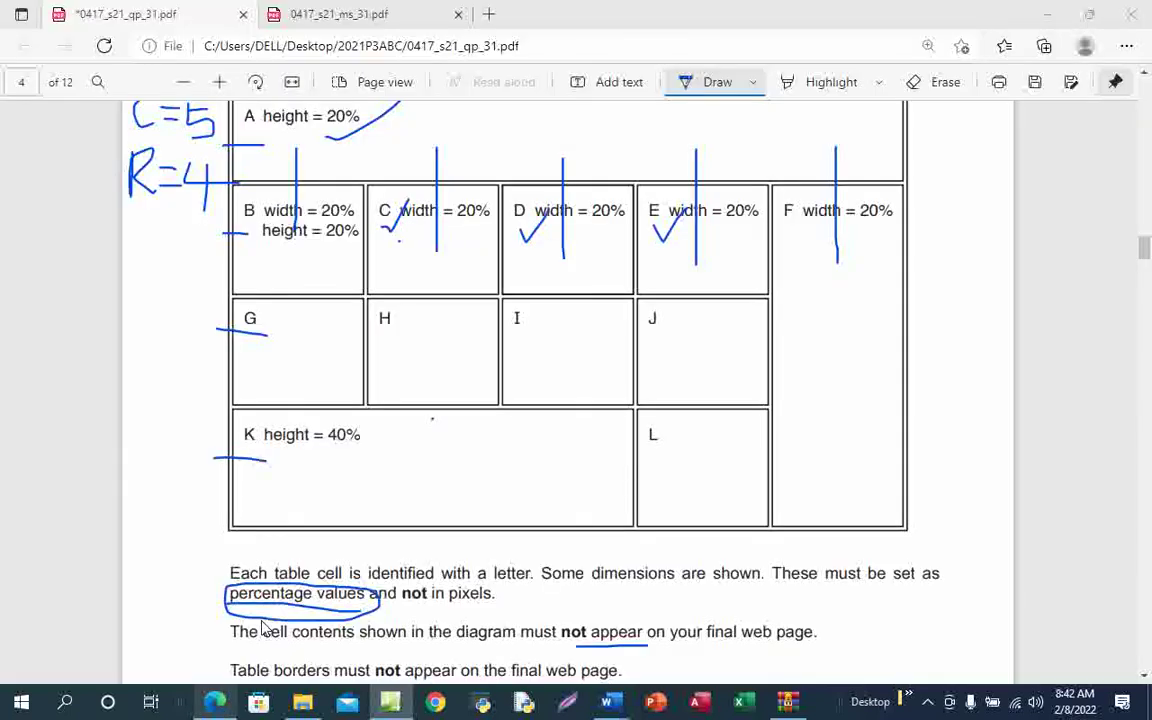
key("alt+Tab")
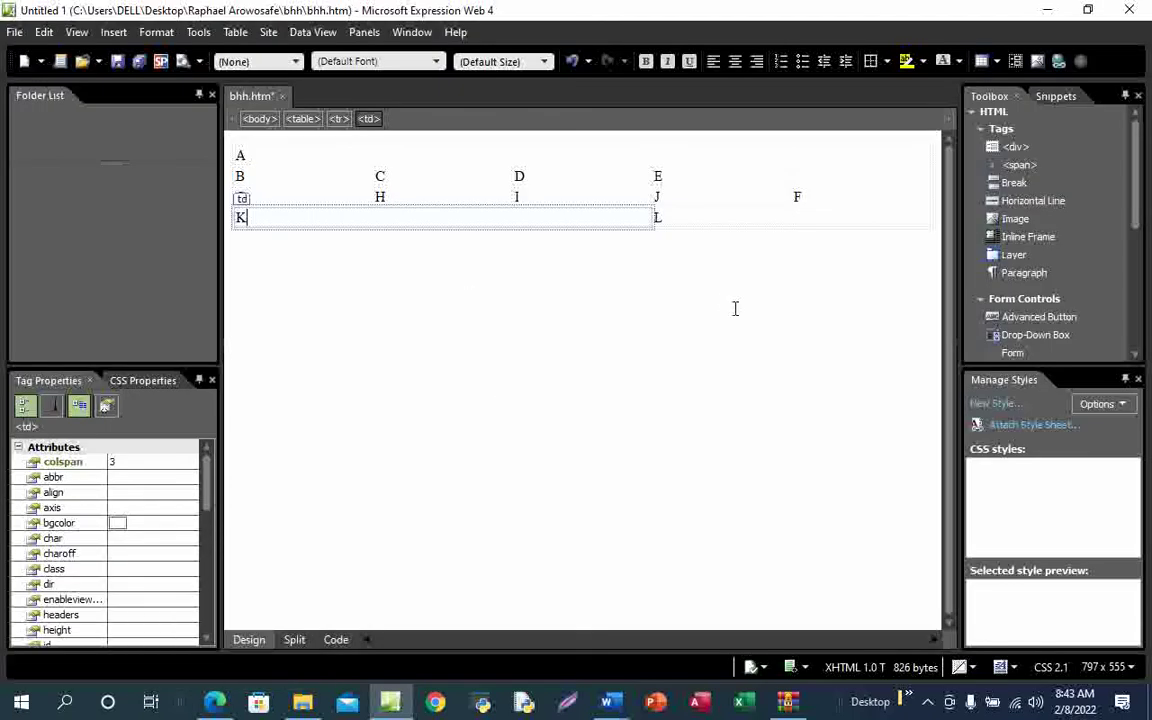
left_click(335, 640)
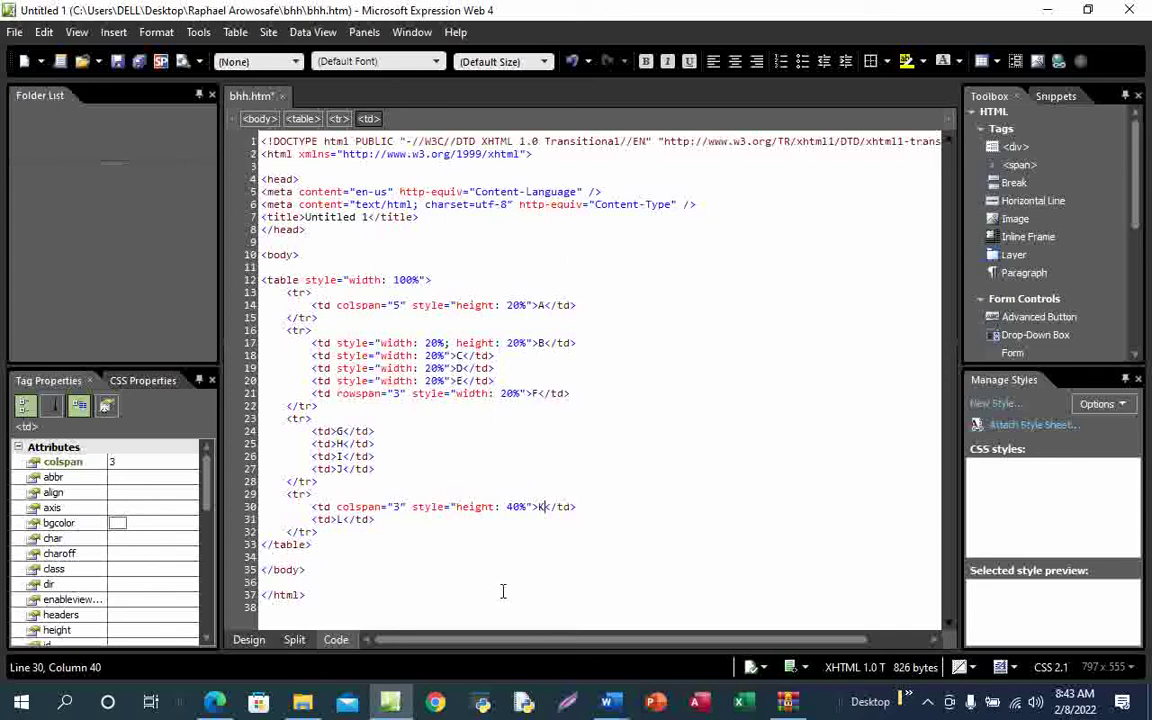
left_click(251, 641)
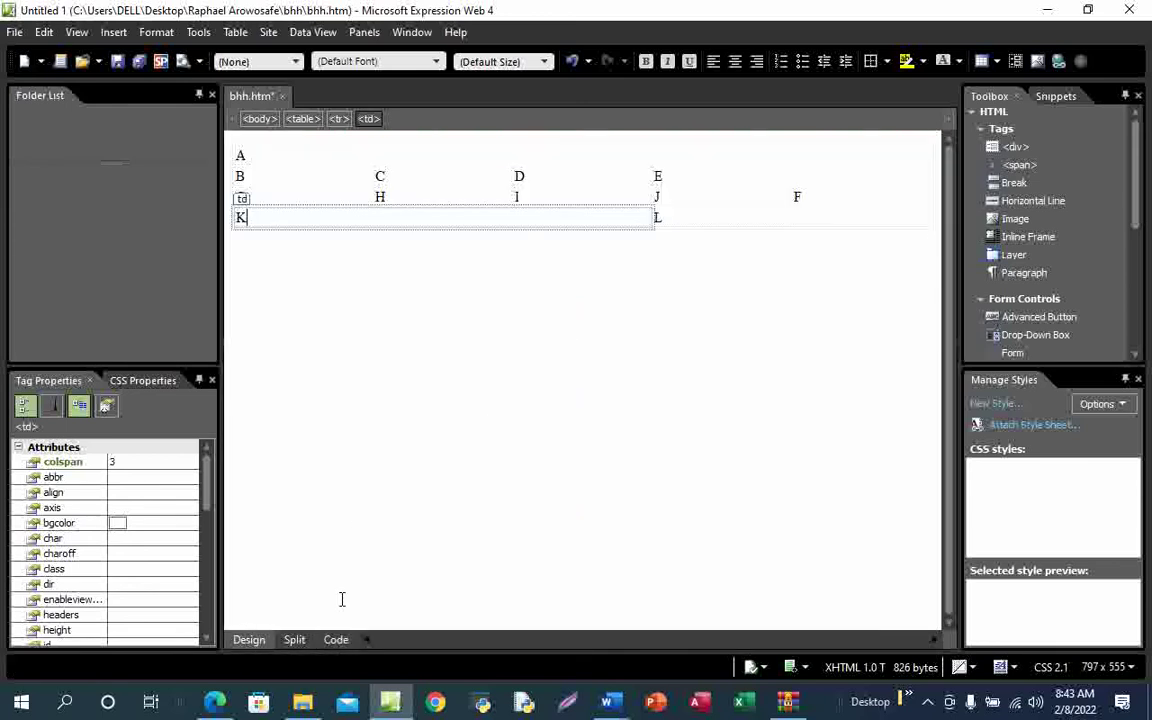
Ink-mark the table-borders sentence on the task sheet and handwrite a note beside it
mouse_move(218, 706)
left_click(237, 648)
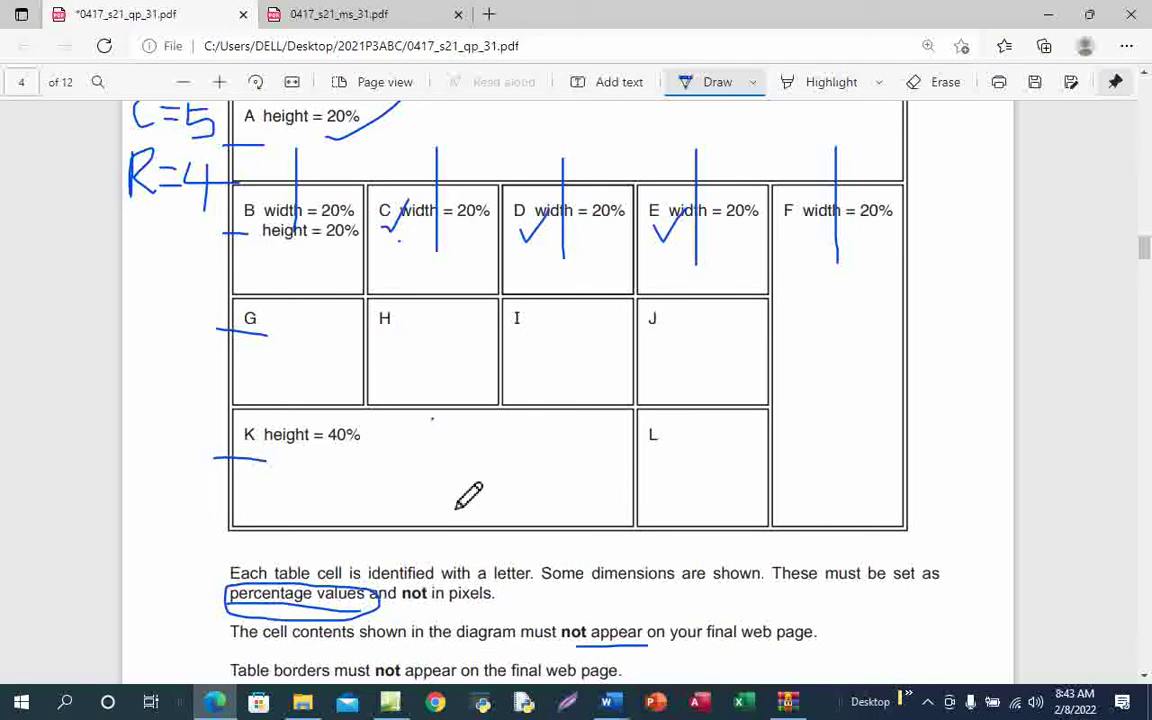
scroll(470, 496, "down", 5)
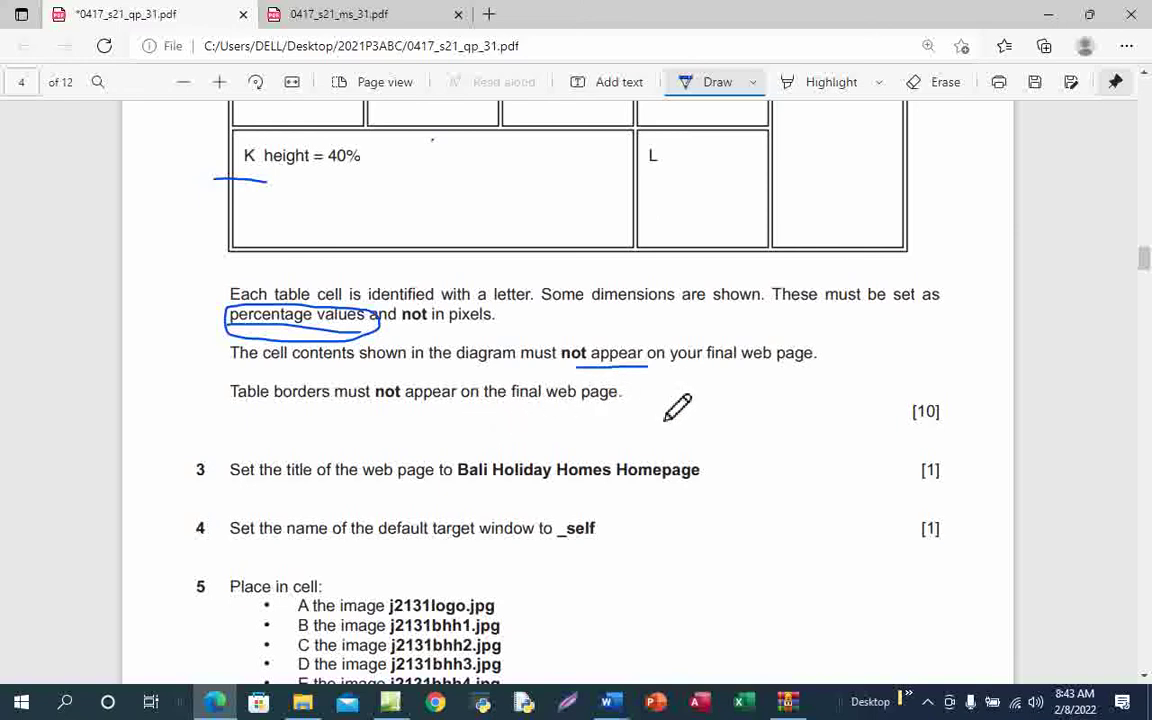
mouse_move(625, 392)
left_mouse_down()
mouse_move(697, 397)
mouse_move(688, 408)
mouse_move(778, 402)
mouse_move(798, 430)
mouse_move(806, 400)
mouse_move(866, 406)
left_mouse_up()
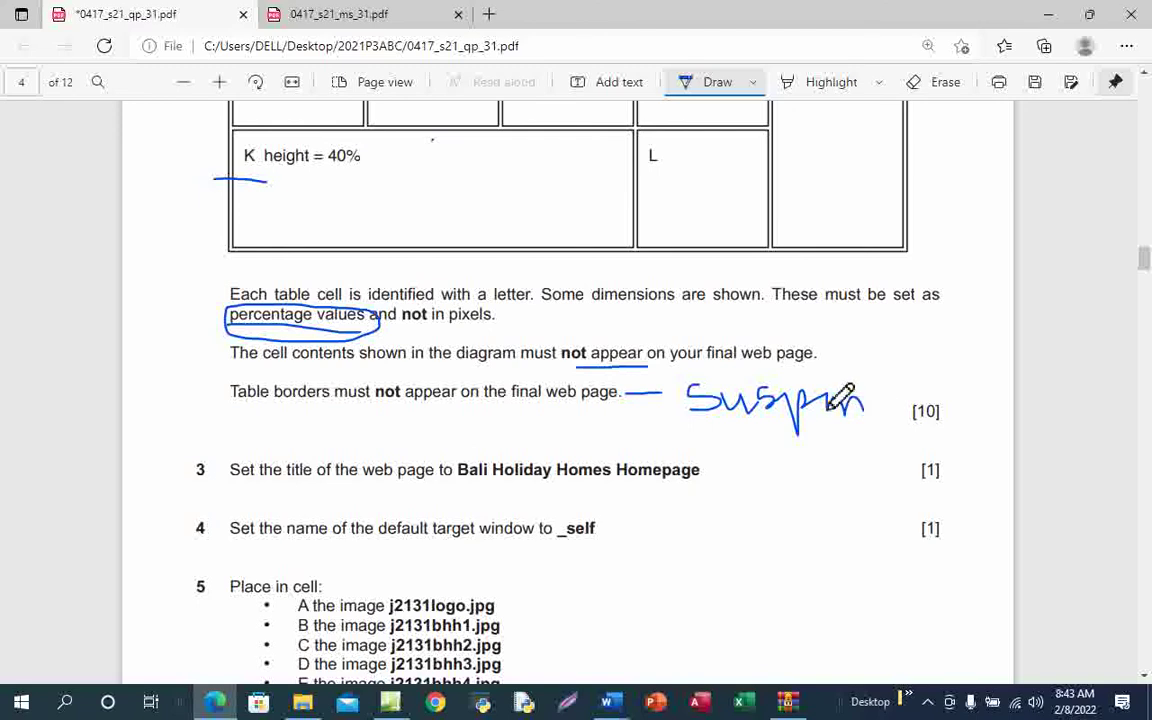
left_click(876, 369)
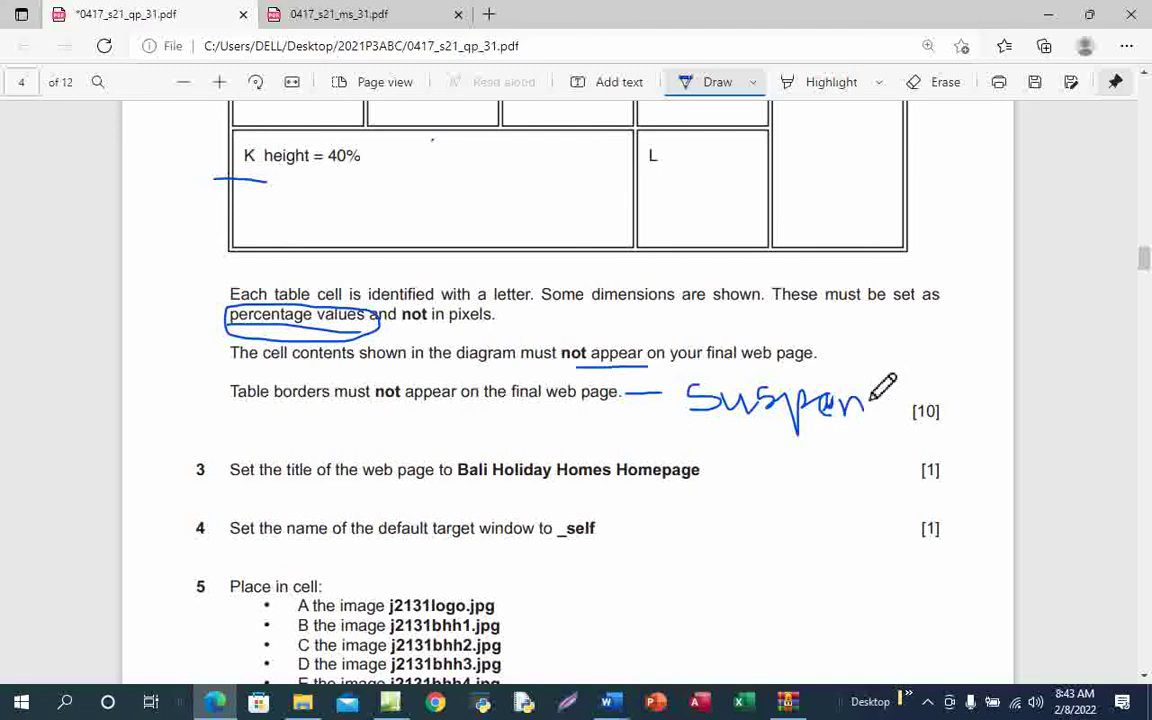
left_click_drag(878, 398, 910, 406)
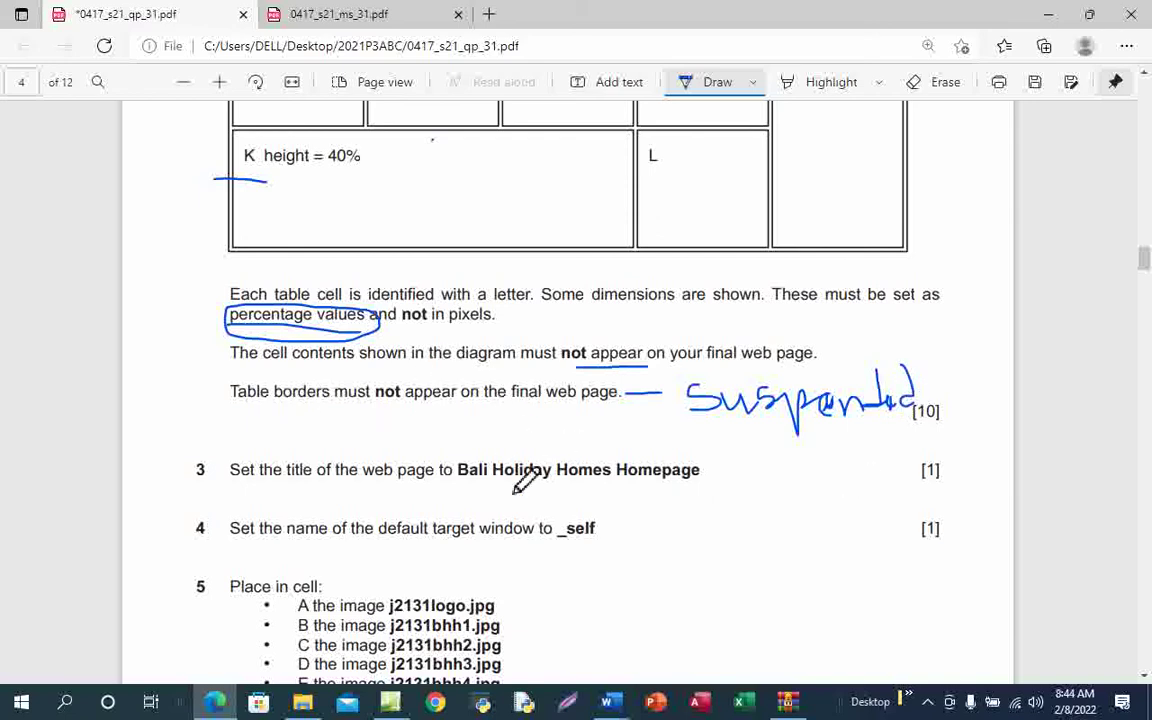
Underline and copy the title 'Bali Holiday Homes Homepage' from question 3
scroll(536, 500, "down", 2)
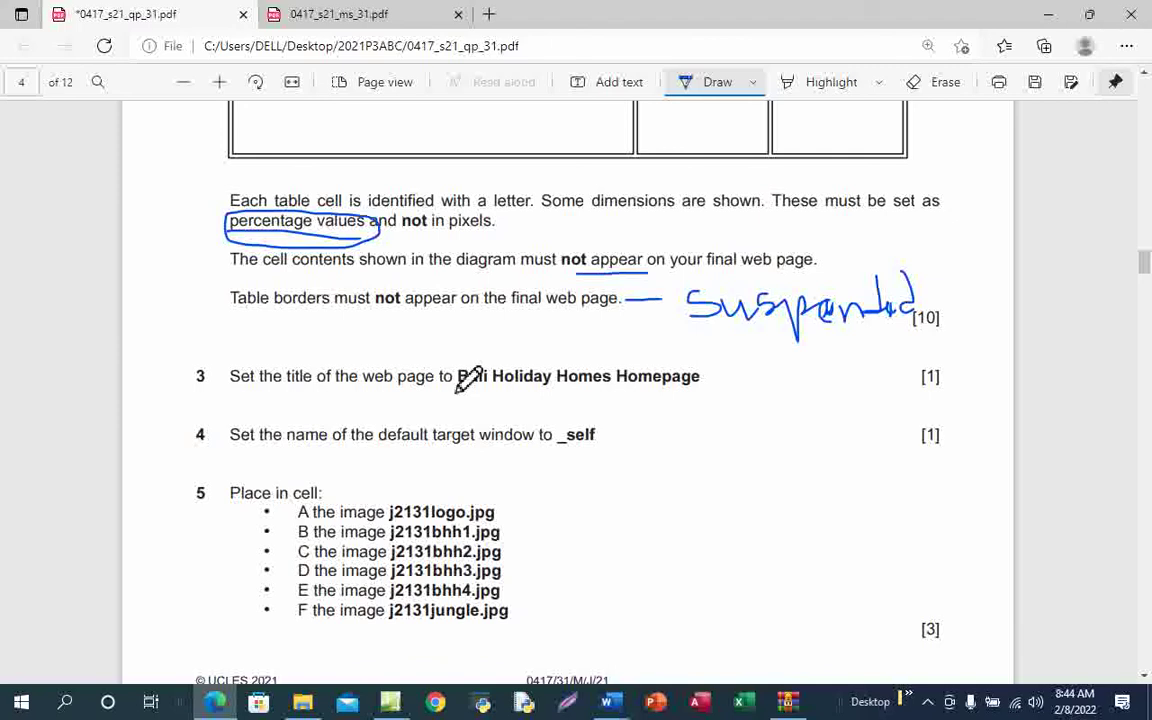
mouse_move(470, 396)
left_mouse_down()
mouse_move(713, 397)
mouse_move(727, 387)
left_mouse_up()
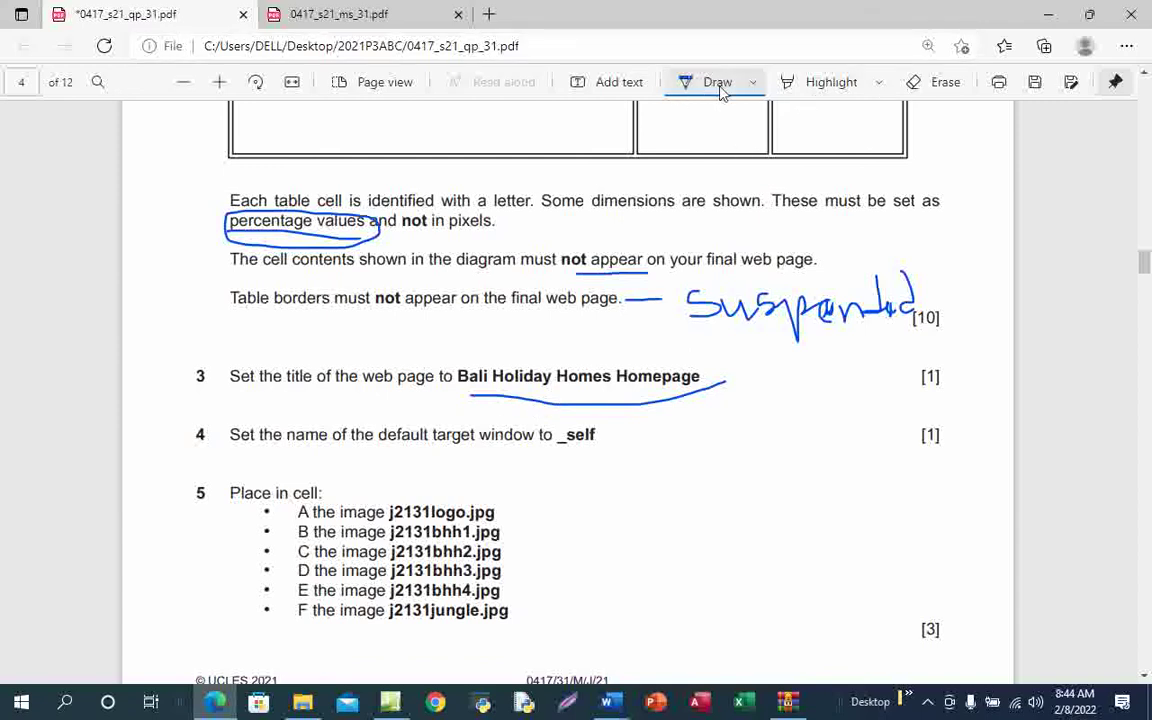
left_click(688, 84)
mouse_move(461, 375)
left_mouse_down()
mouse_move(702, 378)
mouse_move(463, 373)
mouse_move(459, 386)
left_mouse_up()
key("ctrl+c")
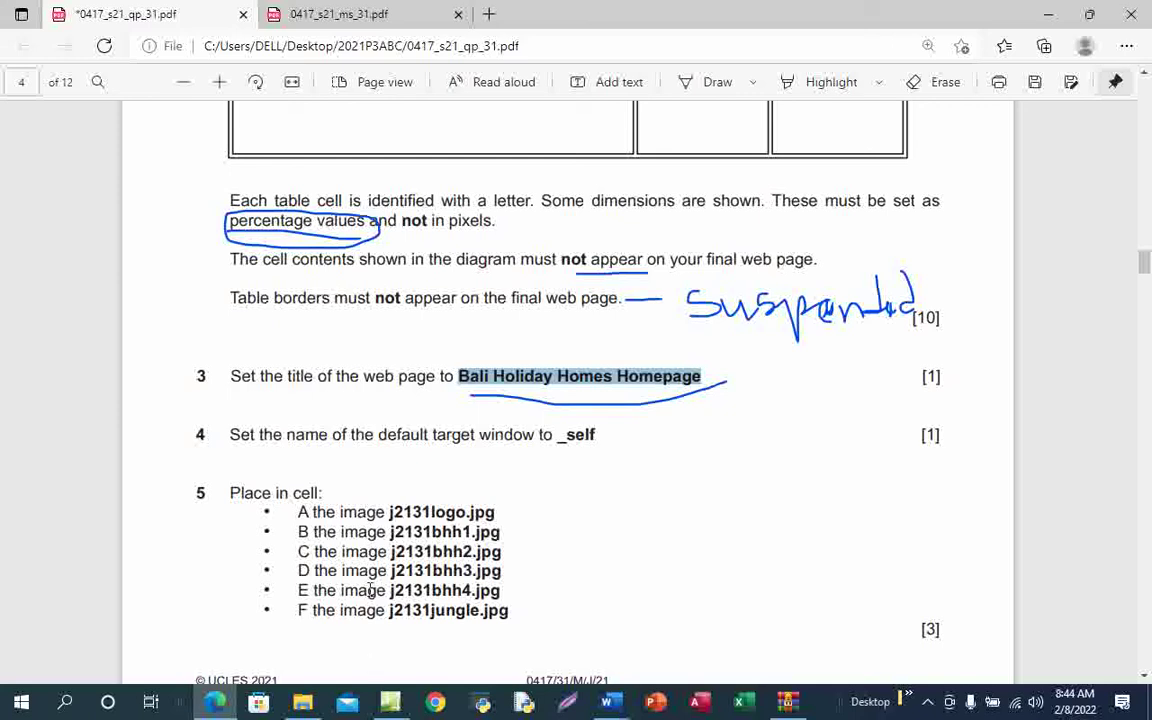
left_click(390, 708)
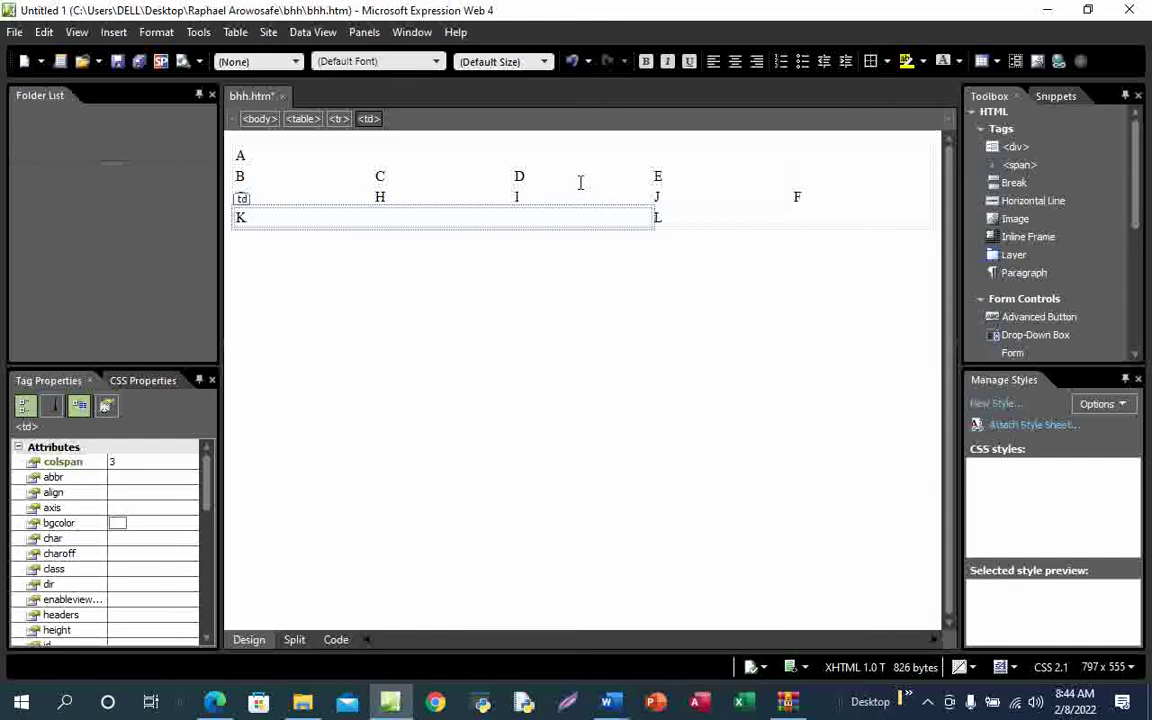
left_click(336, 640)
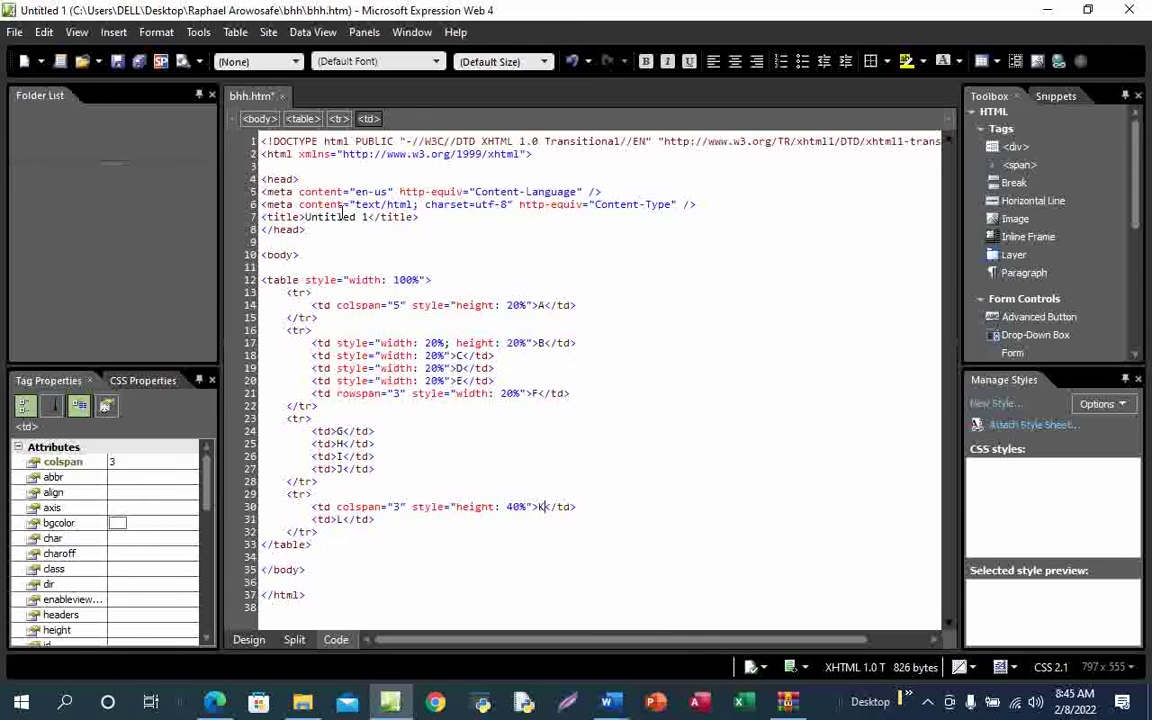
left_click(365, 219)
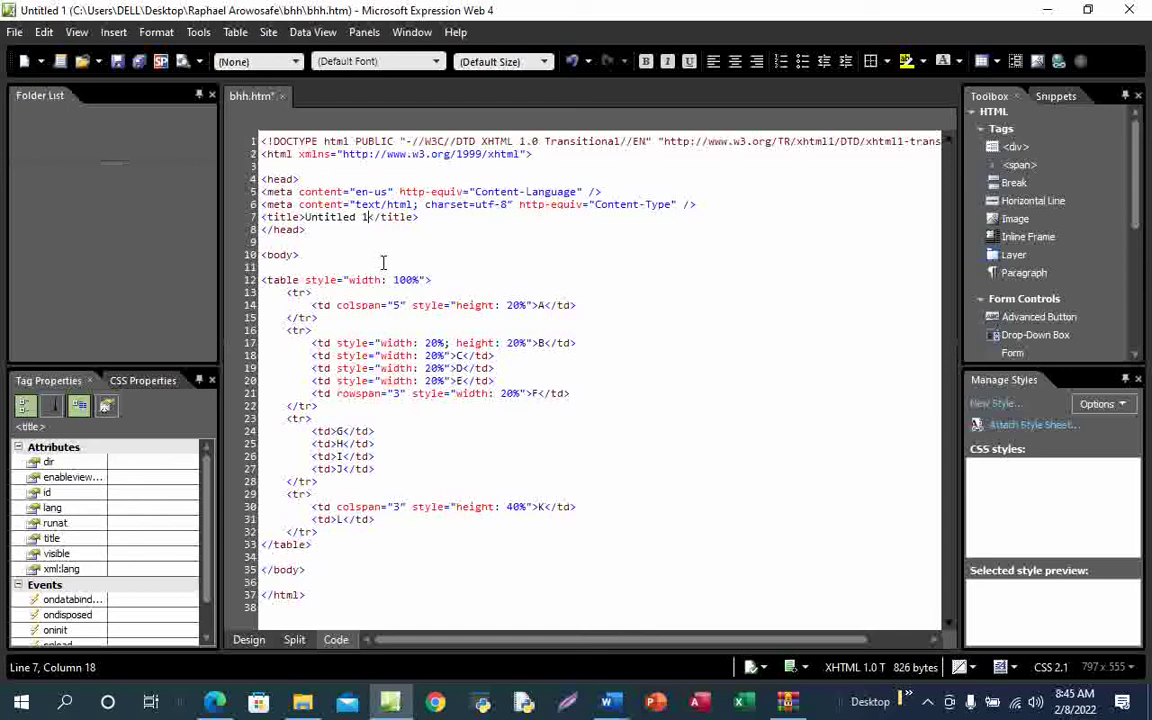
left_click(249, 640)
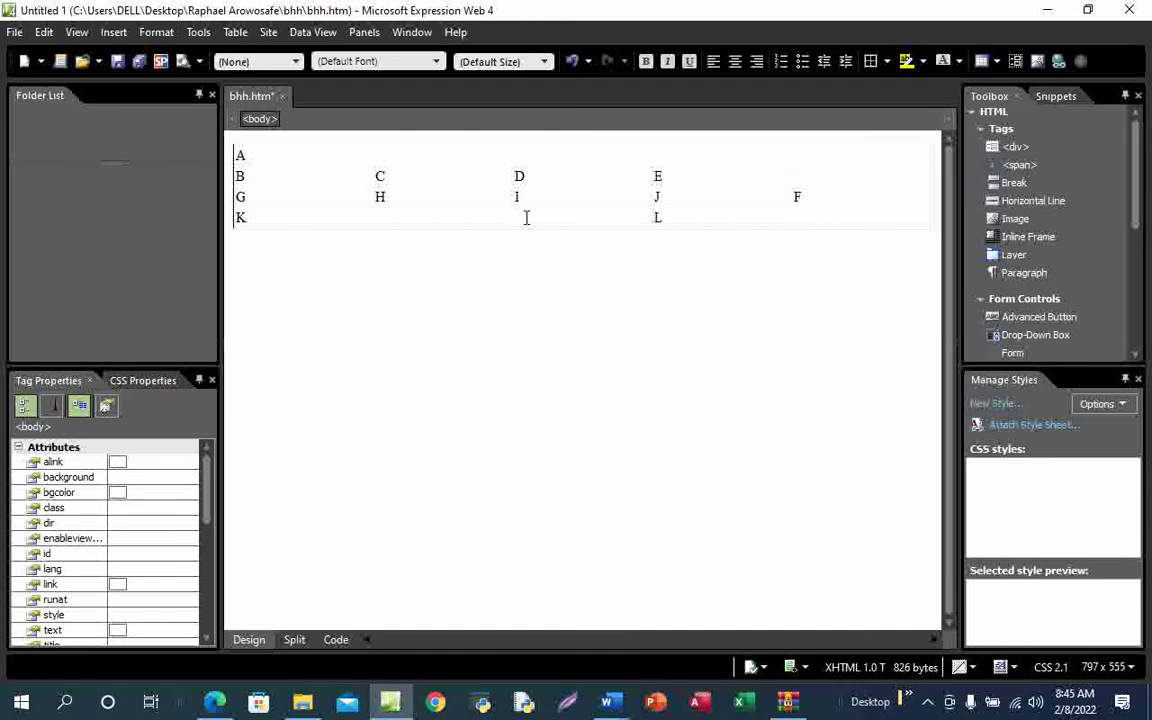
left_click(526, 218)
Open Table Properties and close it without changes
right_click(526, 218)
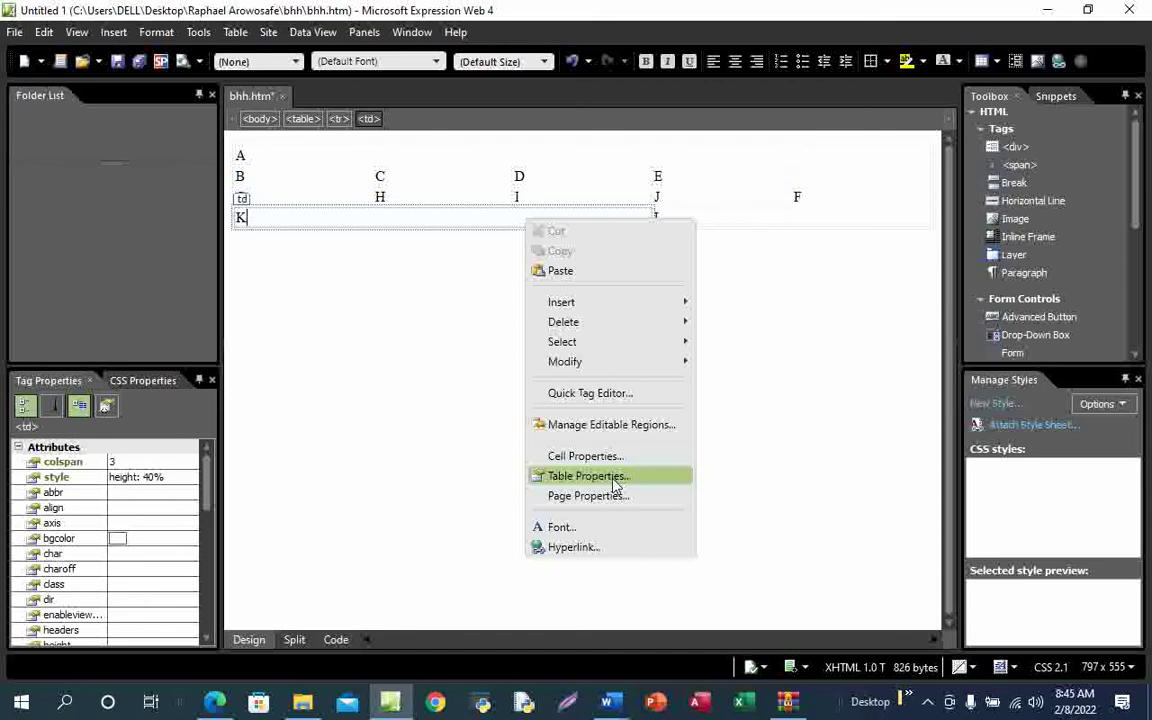
left_click(615, 478)
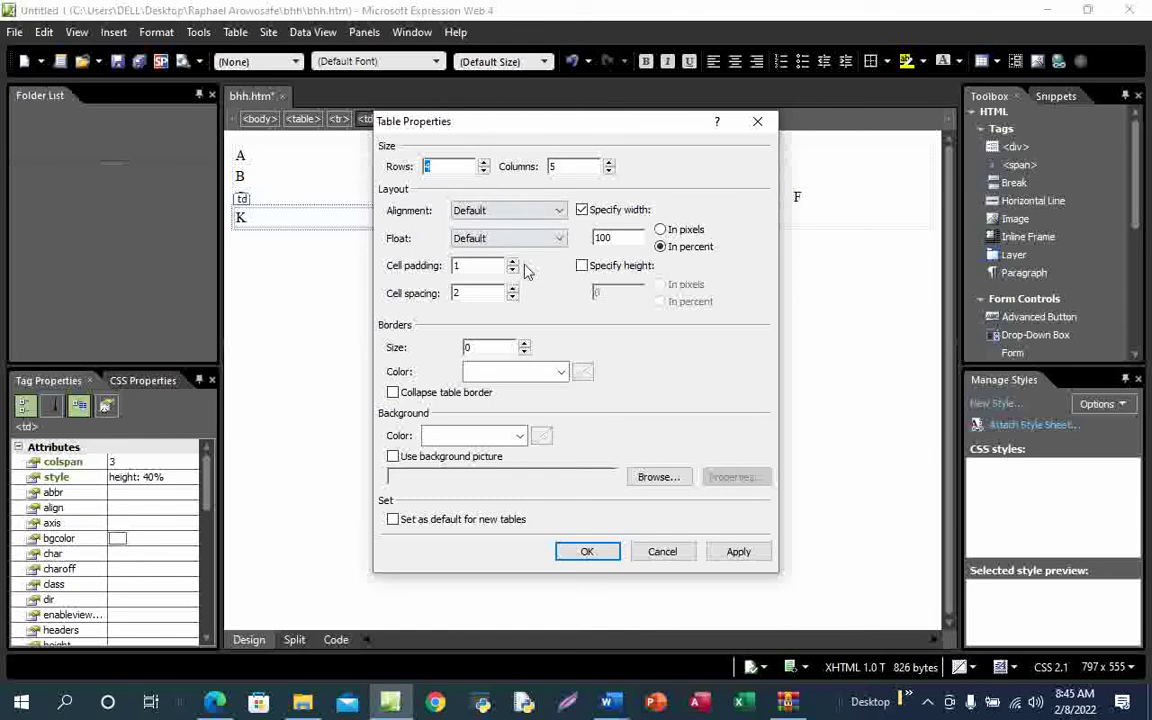
left_click(757, 121)
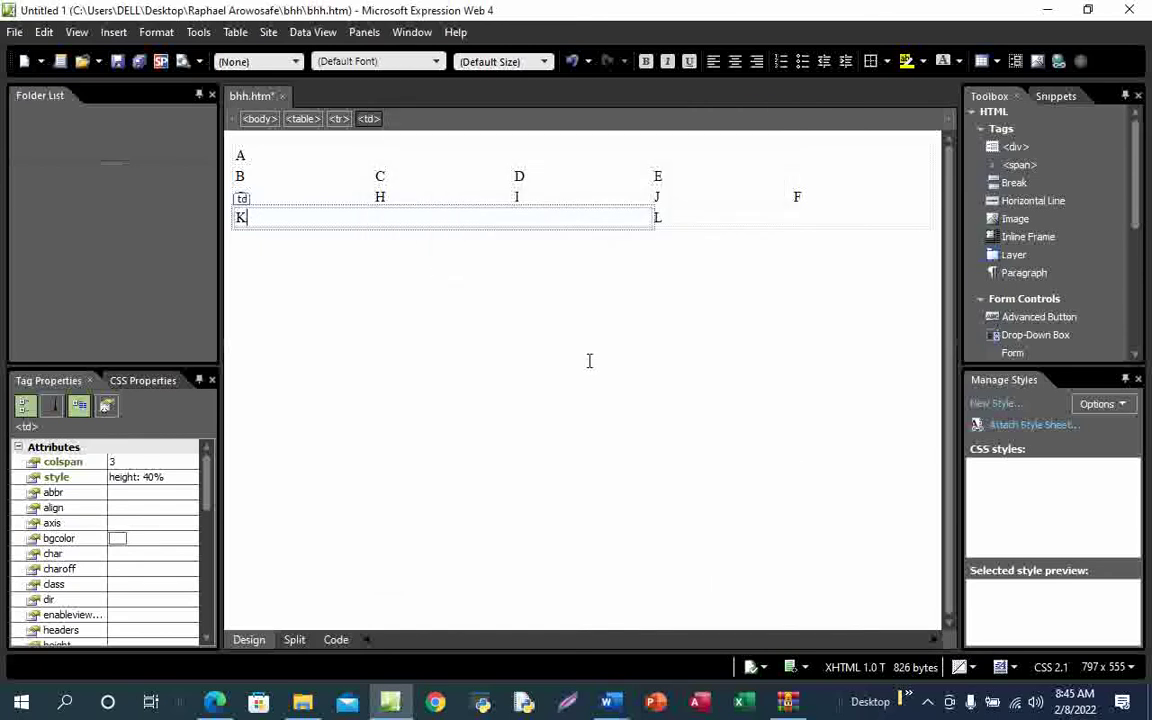
Paste 'Bali Holiday Homes Homepage' into the Page Properties title field
right_click(460, 222)
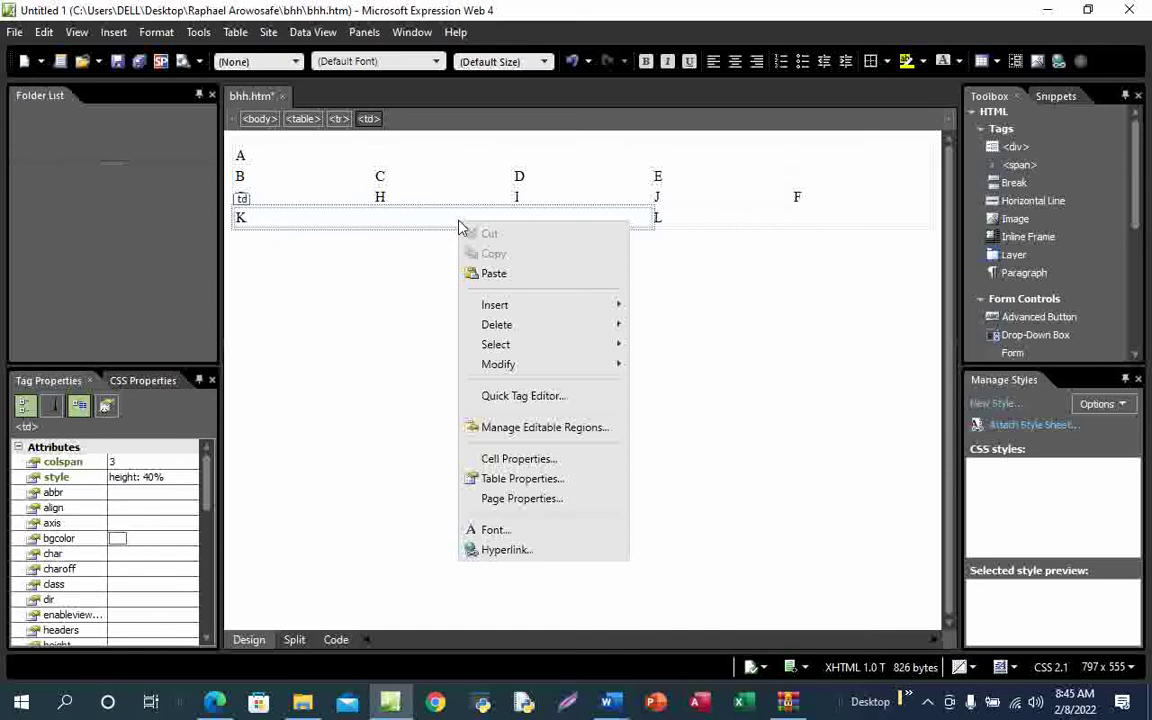
left_click(532, 500)
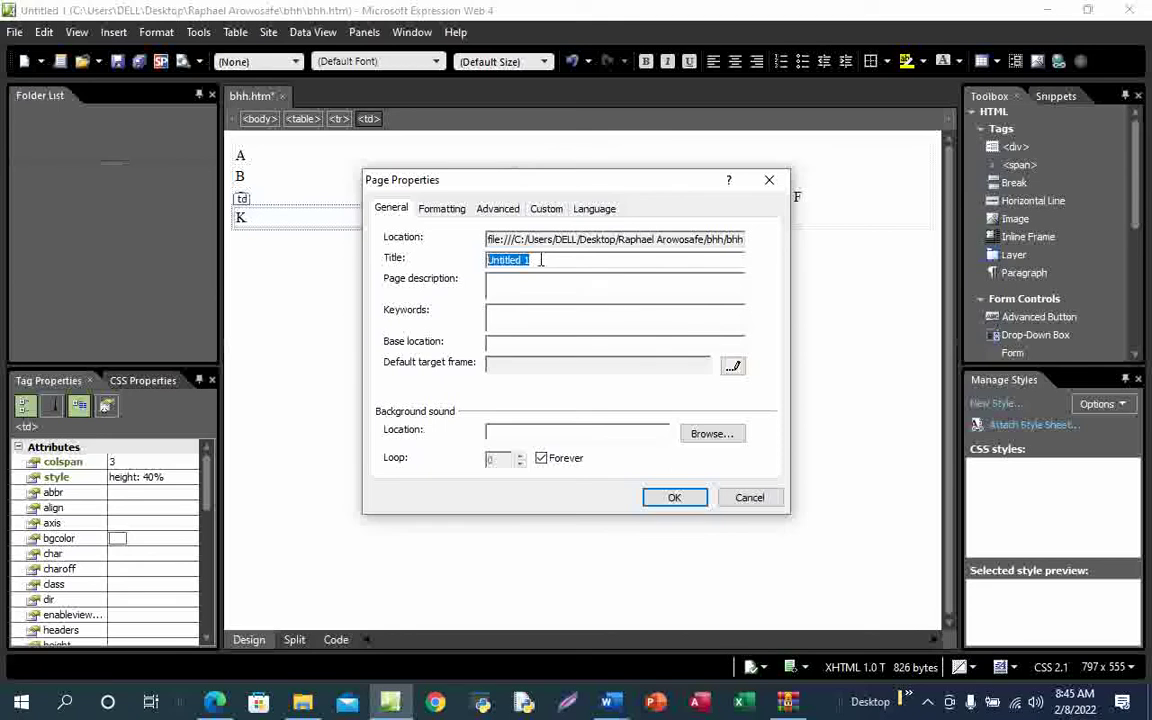
key("ctrl+v")
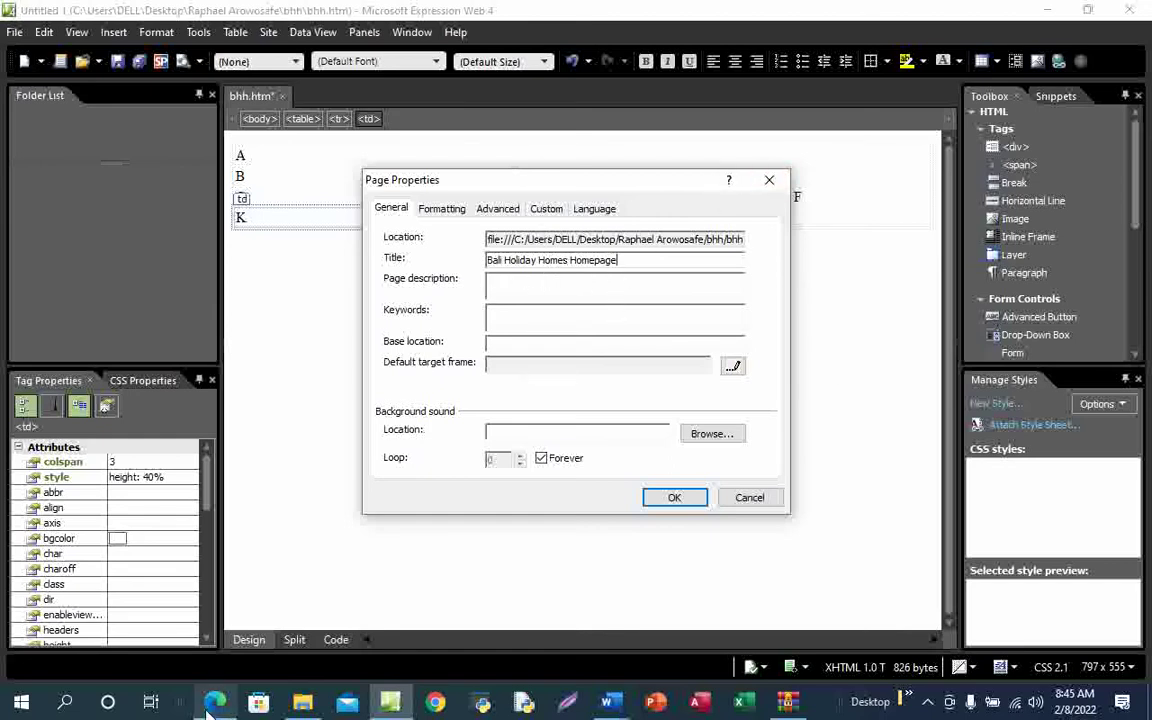
left_click(215, 575)
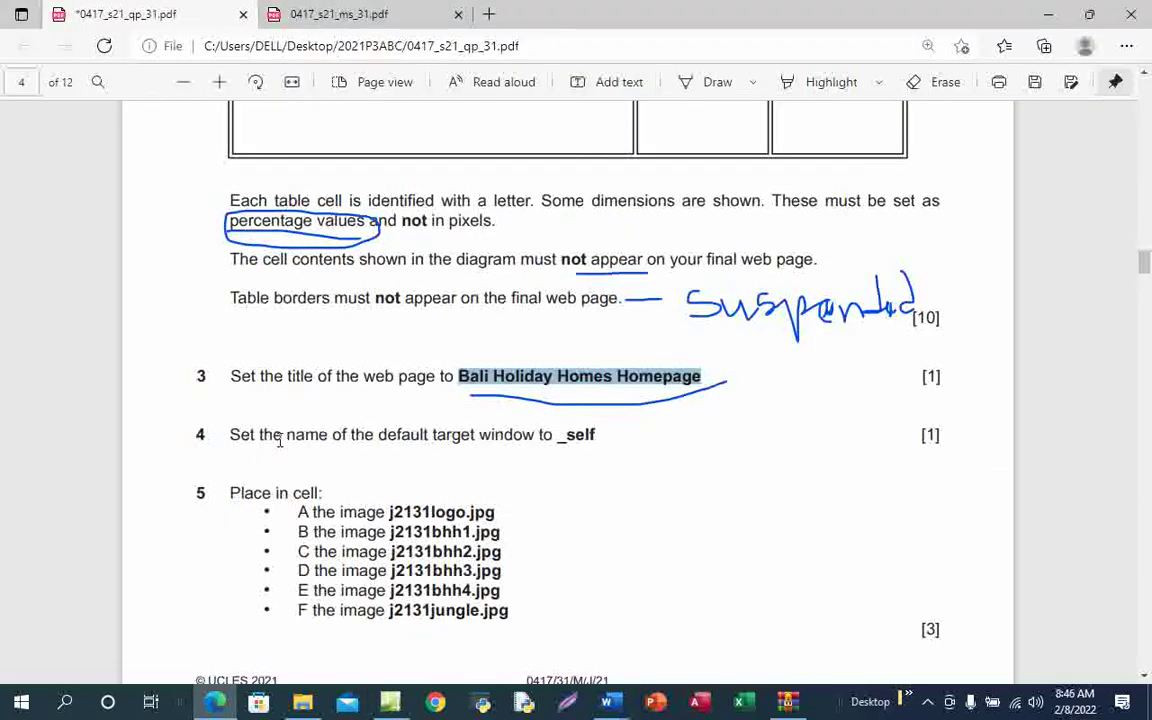
Ink a tick on question 3's title instruction, then return to Page Properties
left_click(712, 82)
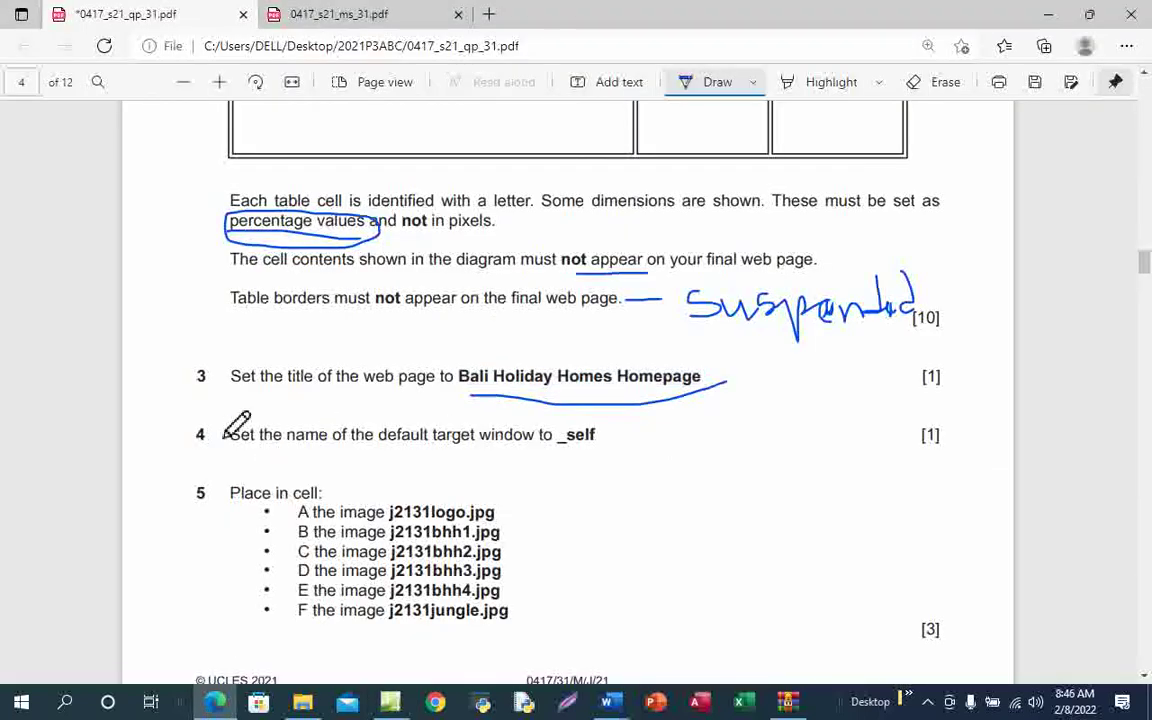
left_click_drag(256, 398, 381, 356)
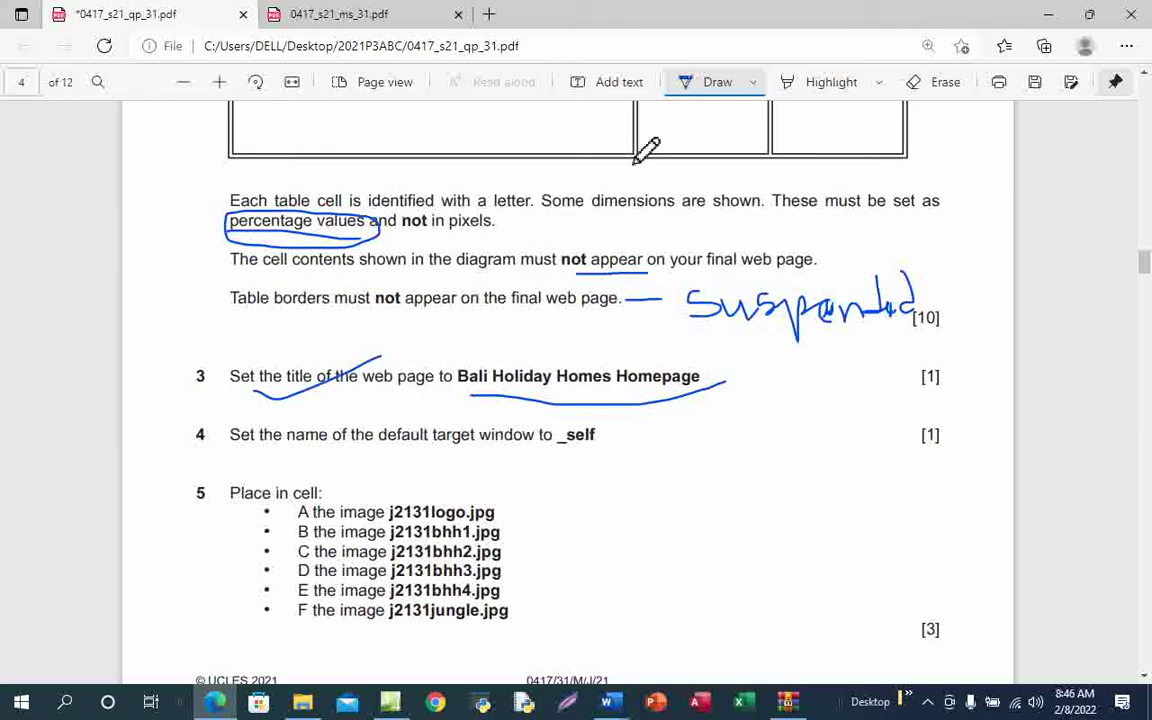
left_click(690, 82)
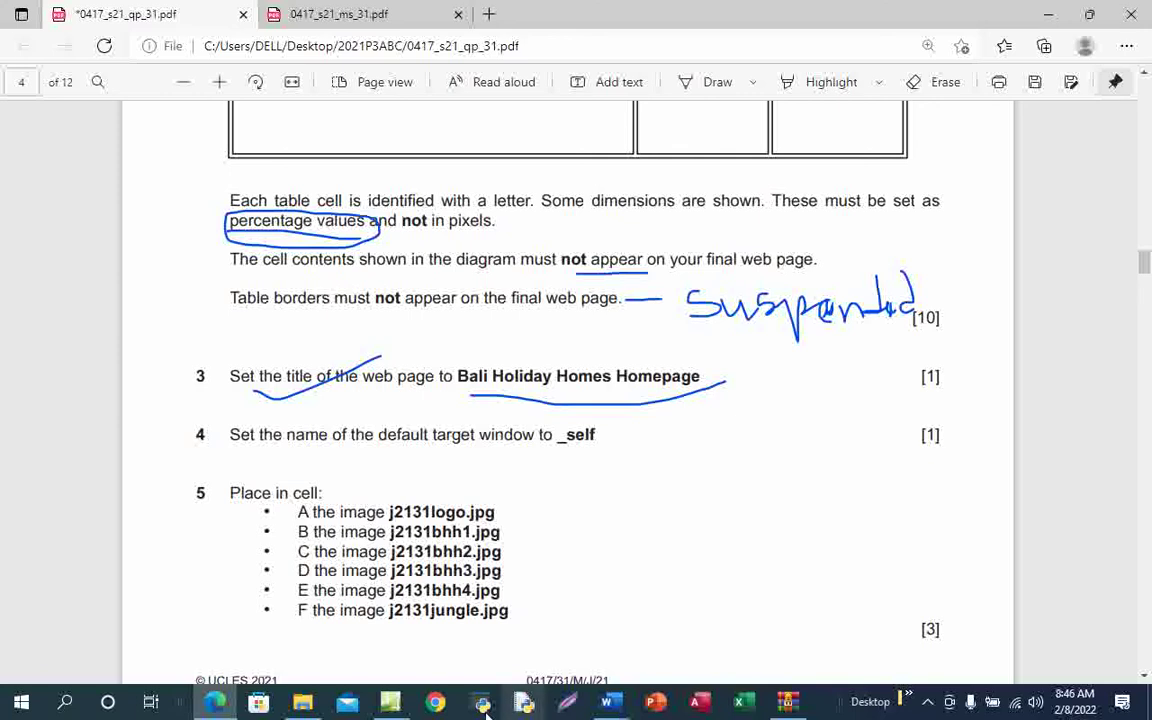
mouse_move(390, 700)
left_click(420, 625)
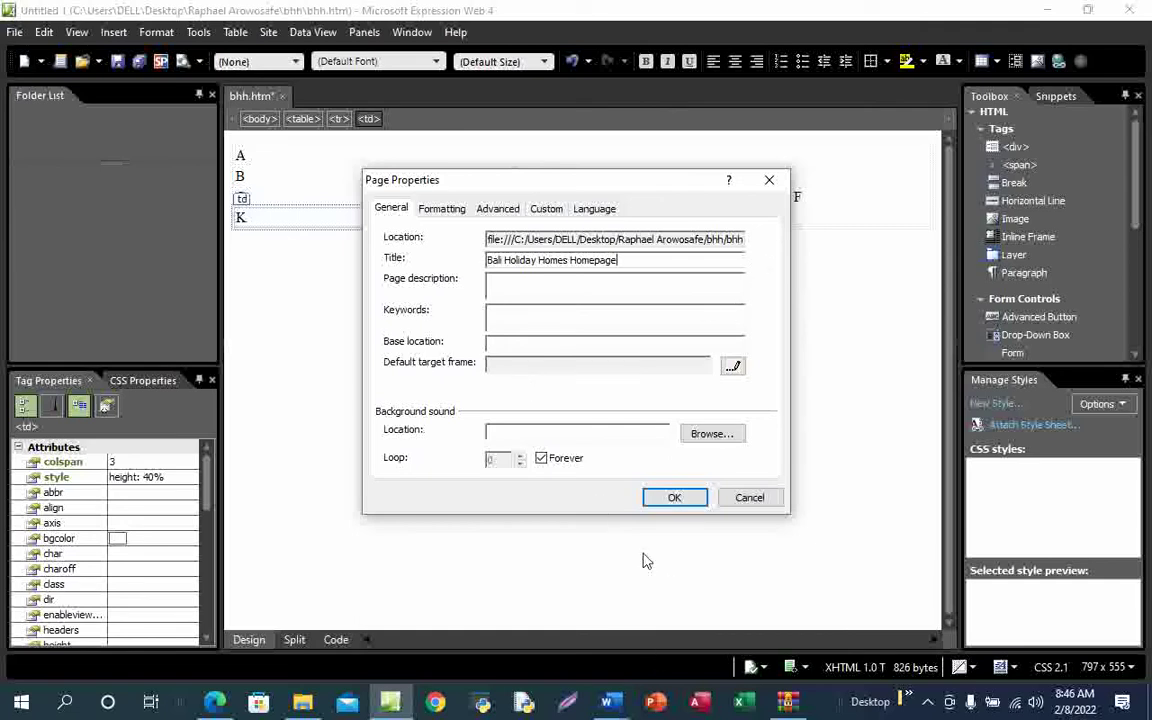
Apply the title 'Bali Holiday Homes Homepage' and confirm the <title> tag in the HTML source
left_click(675, 498)
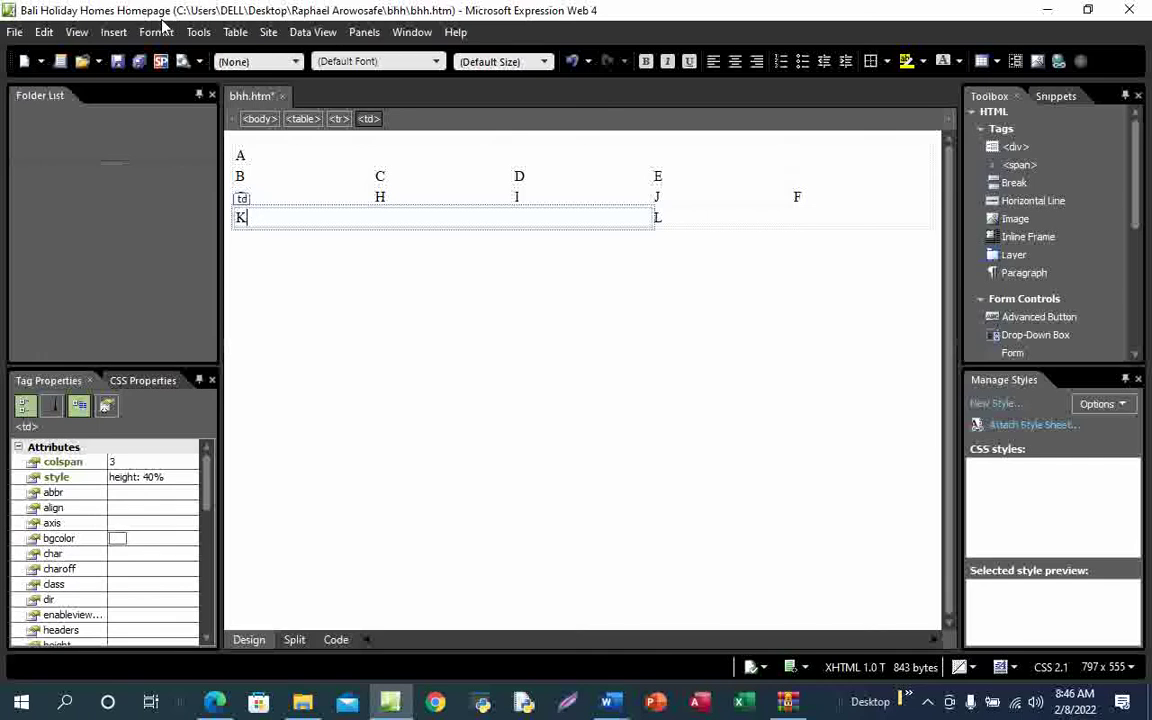
left_click(336, 640)
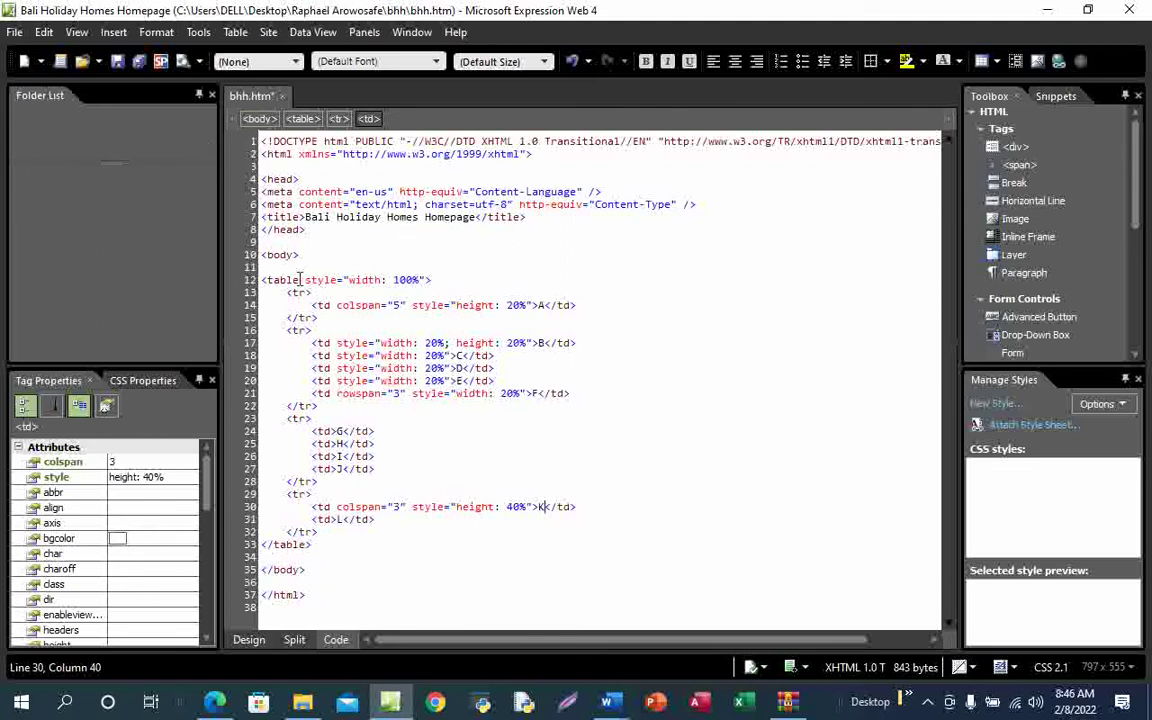
left_click(249, 640)
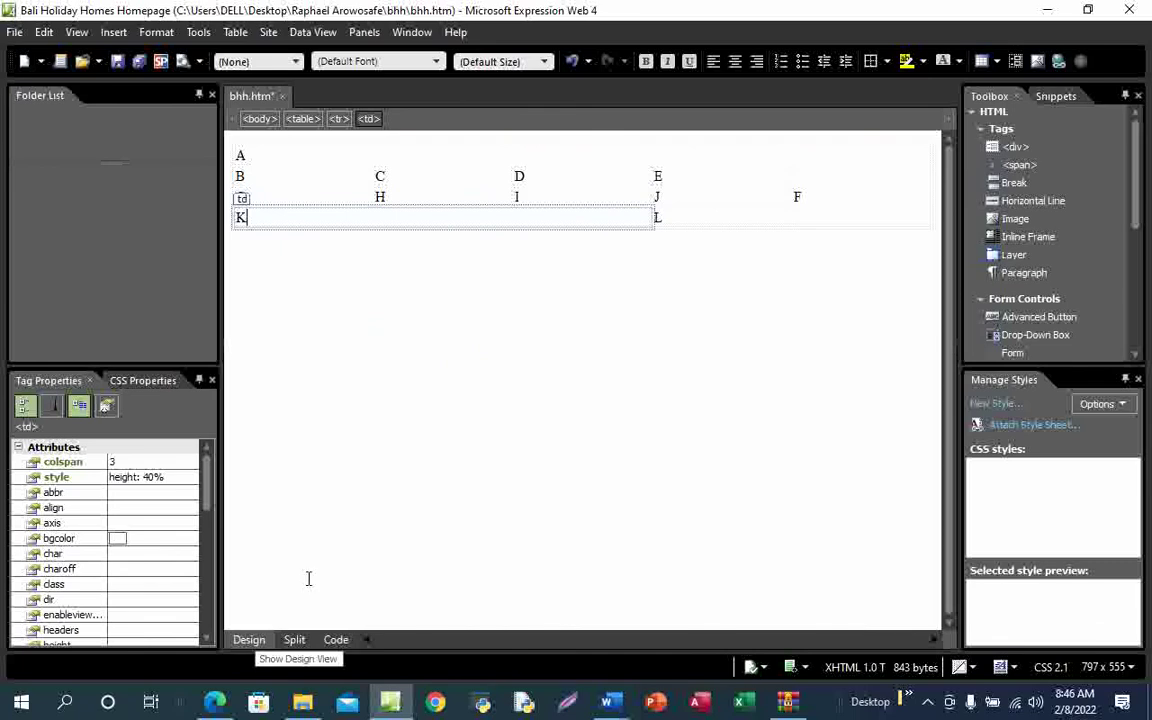
In the page's properties, choose _self as the default target frame
right_click(457, 218)
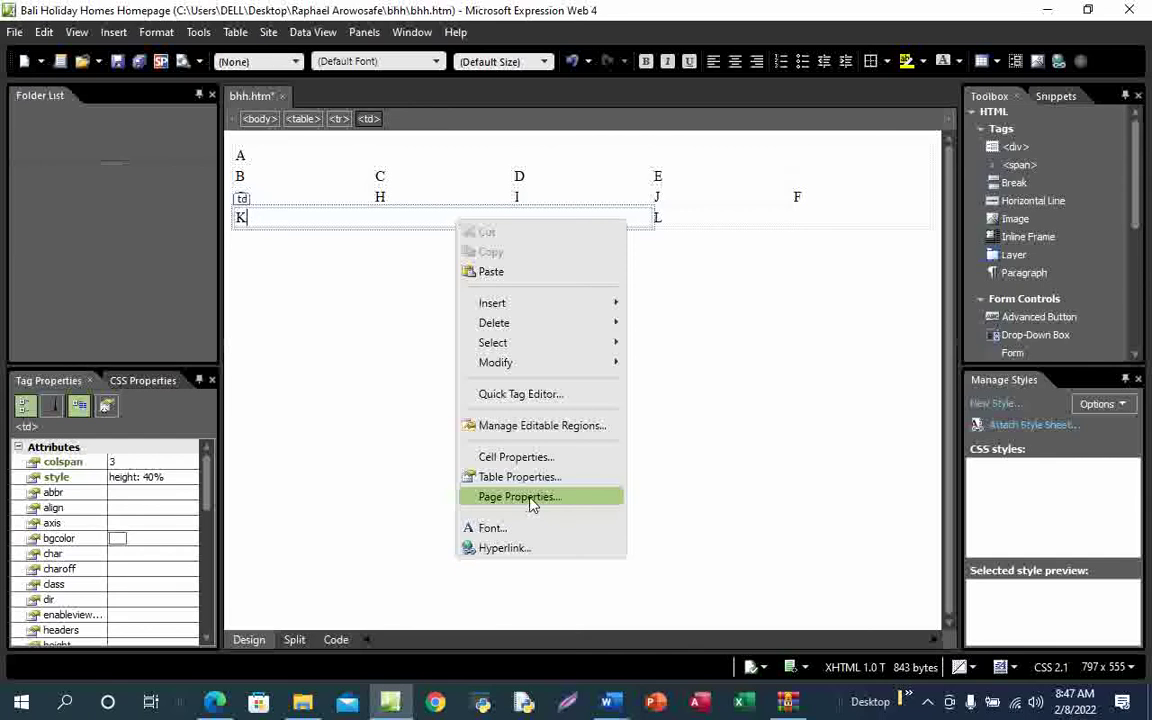
left_click(531, 497)
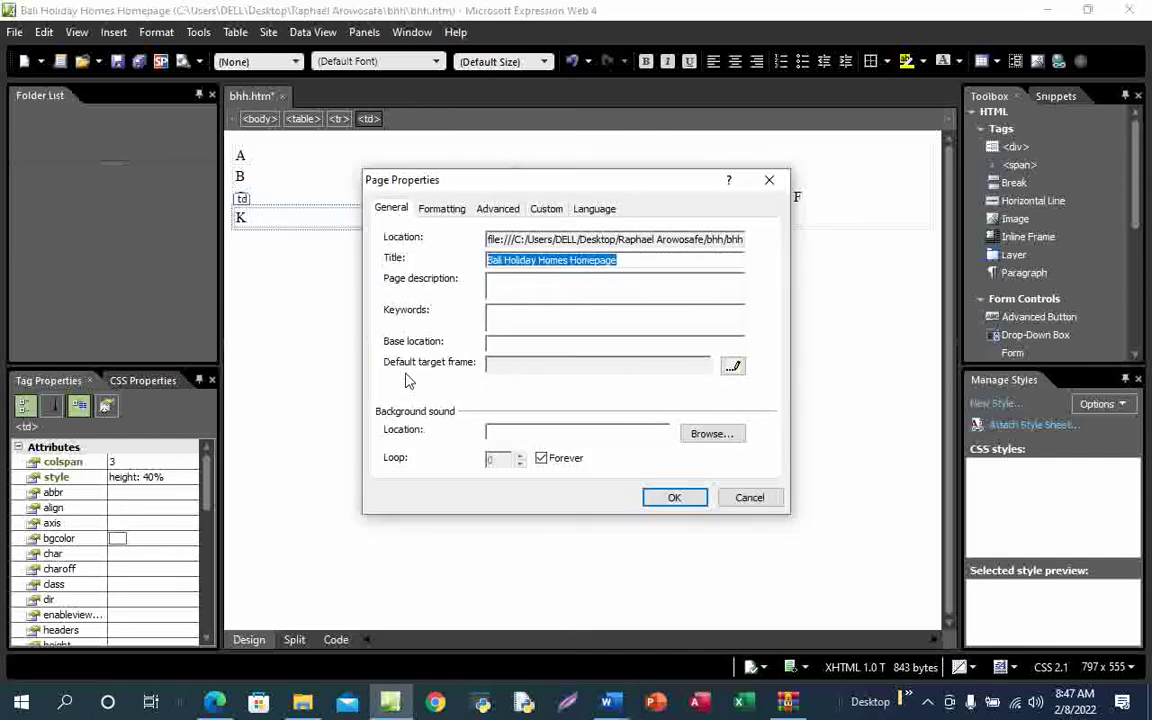
left_click(733, 368)
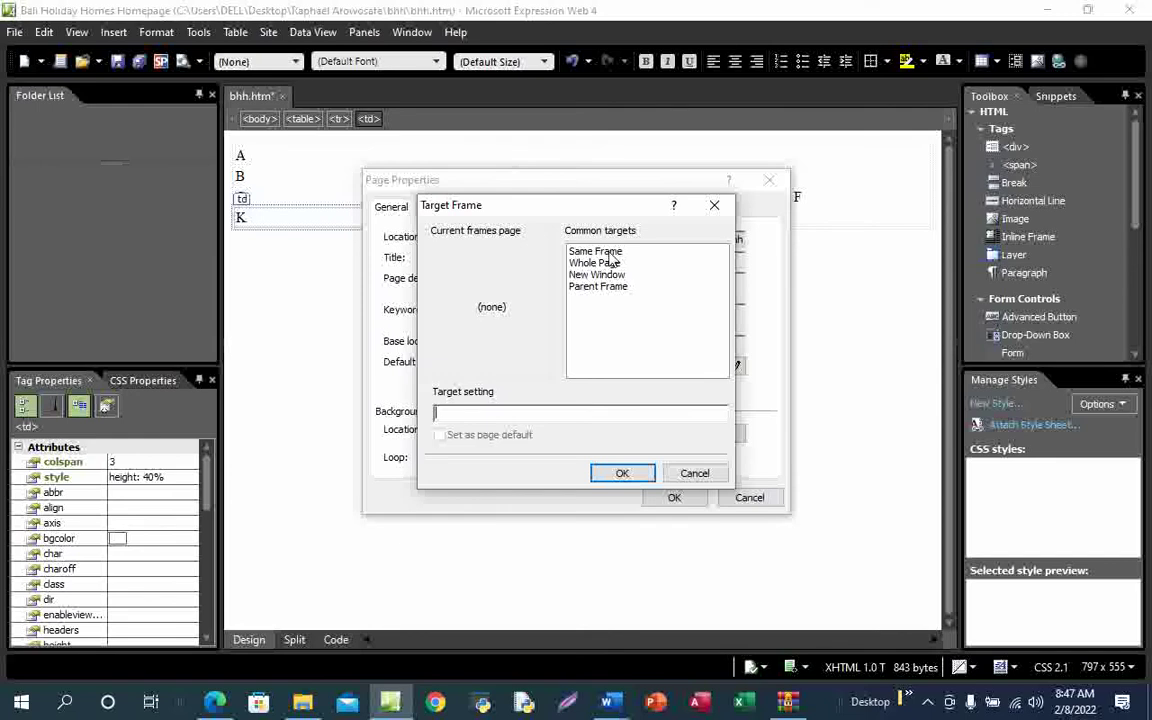
left_click(605, 252)
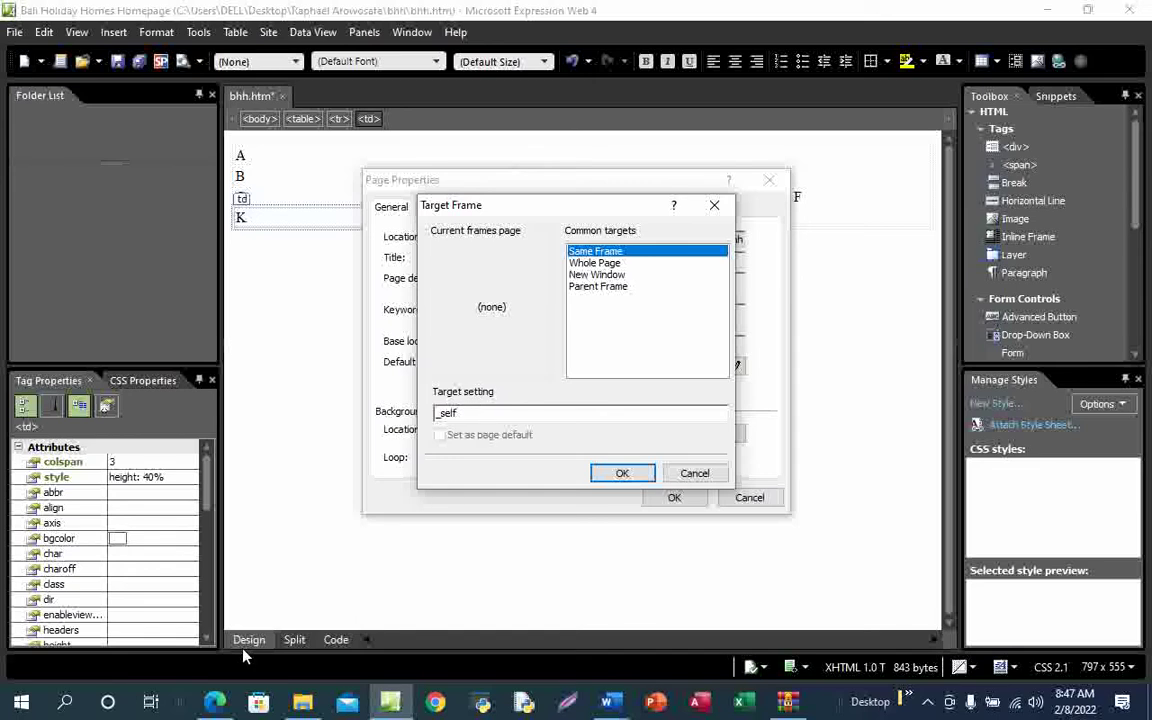
Check the exam paper's target window requirement, then confirm _self and apply the page properties
mouse_move(215, 703)
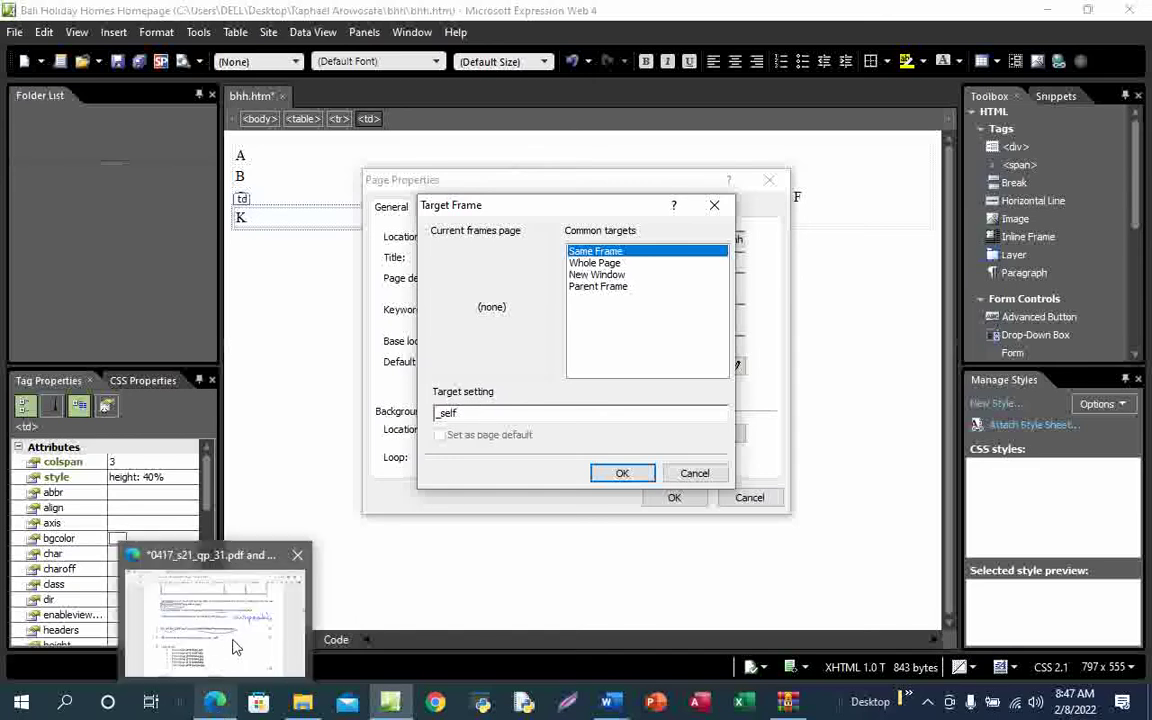
left_click(236, 645)
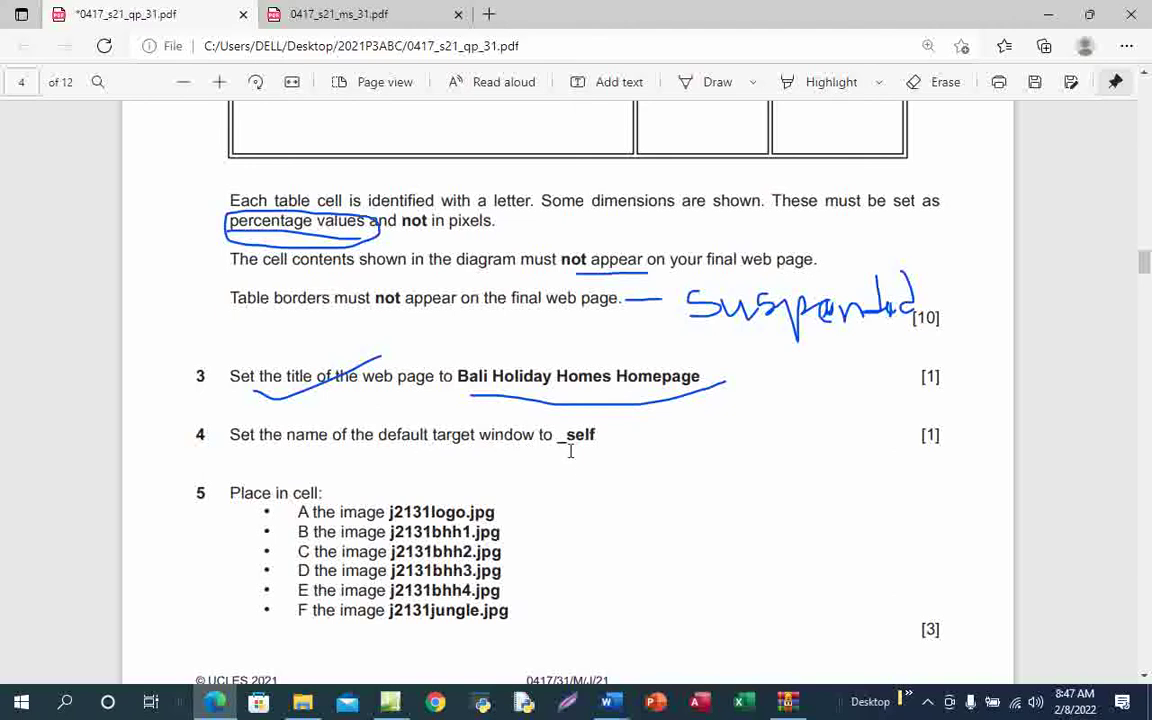
mouse_move(390, 703)
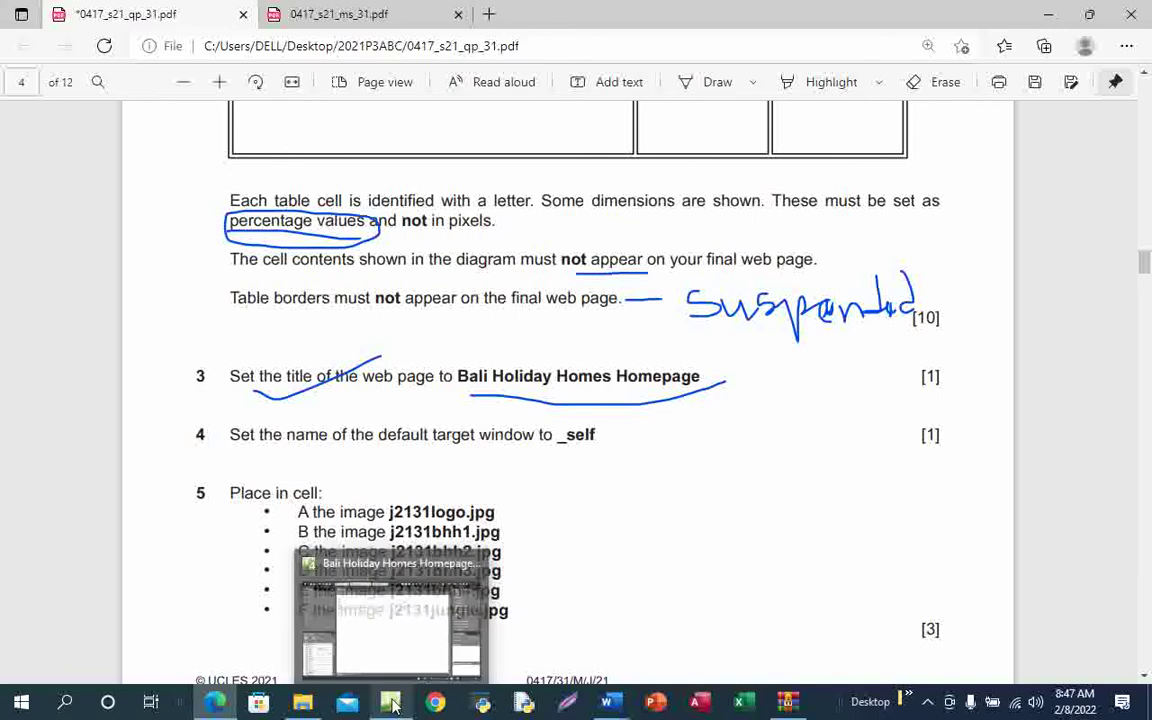
left_click(417, 630)
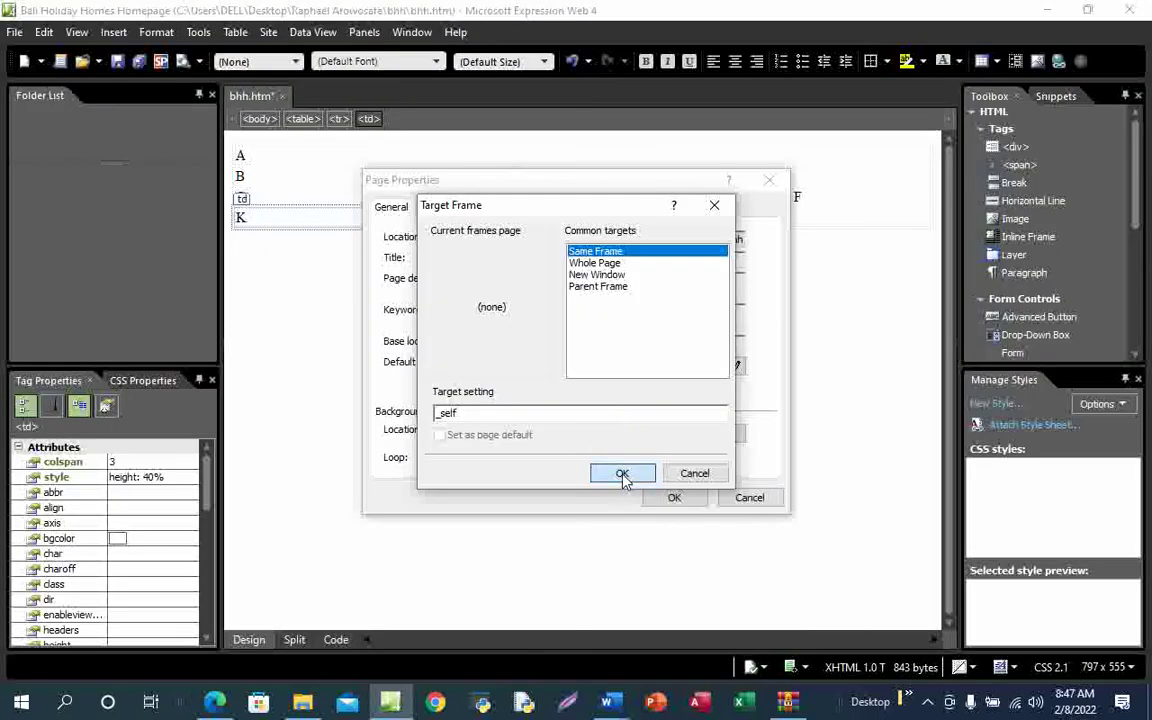
left_click(621, 476)
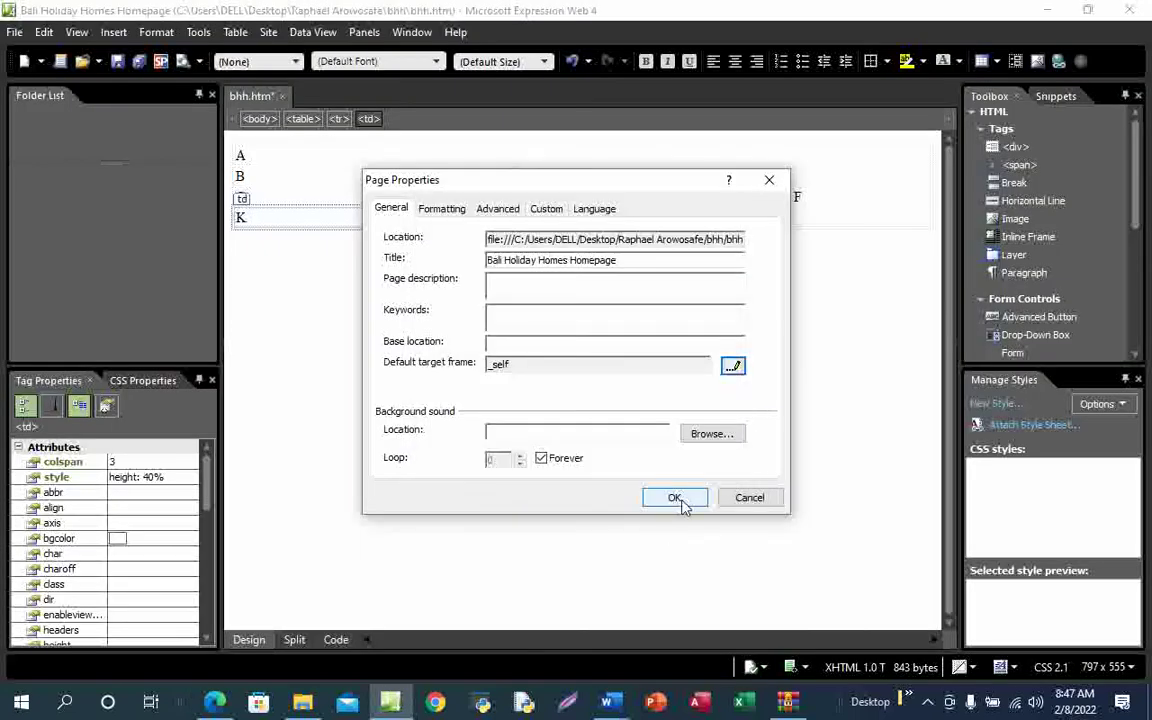
left_click(676, 498)
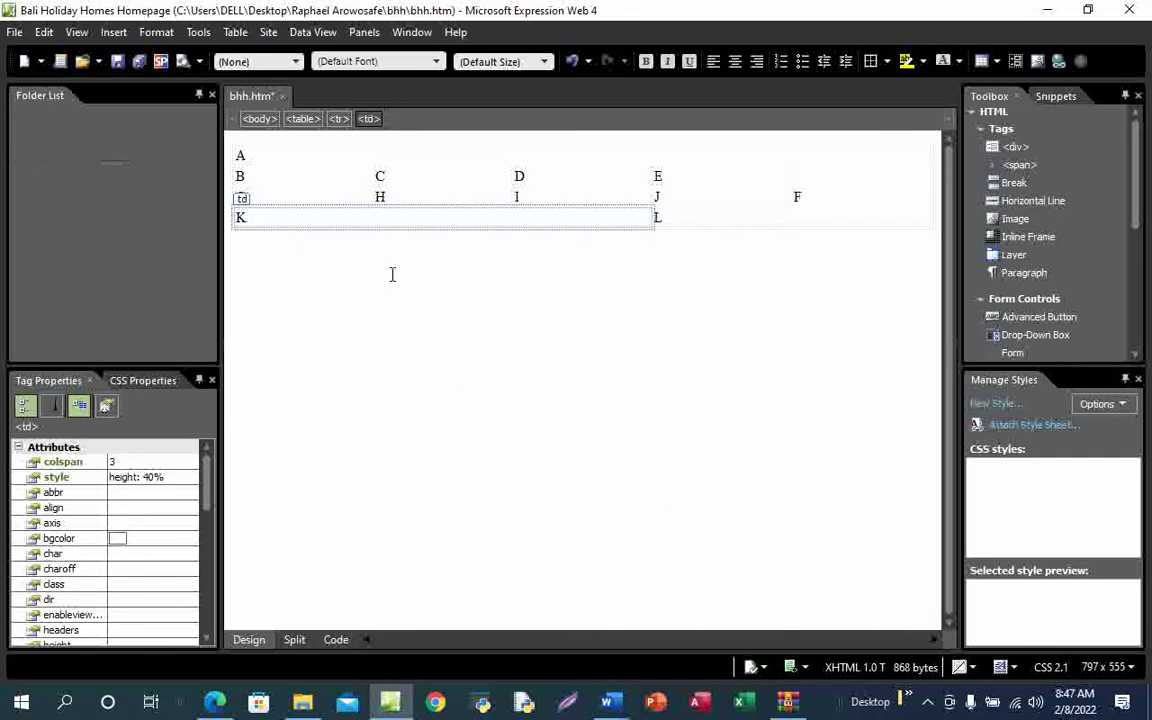
Check the _self base target in the HTML source, then bring up the exam PDF with pen annotation
left_click(336, 640)
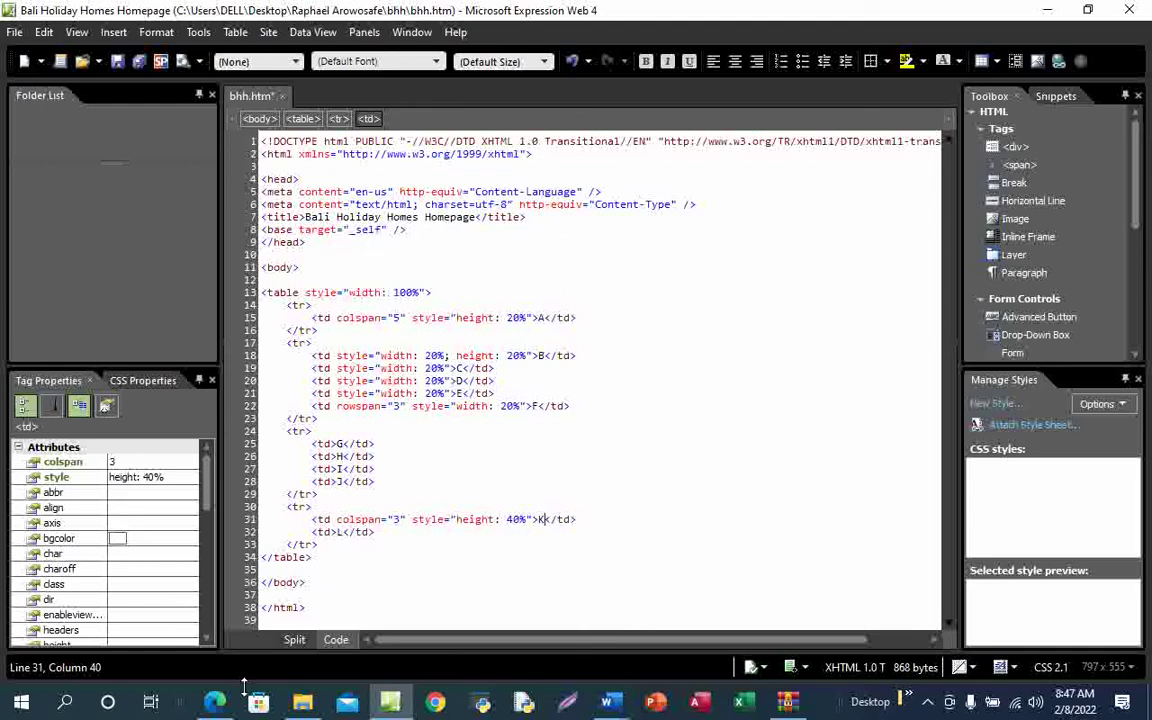
mouse_move(214, 702)
left_click(196, 590)
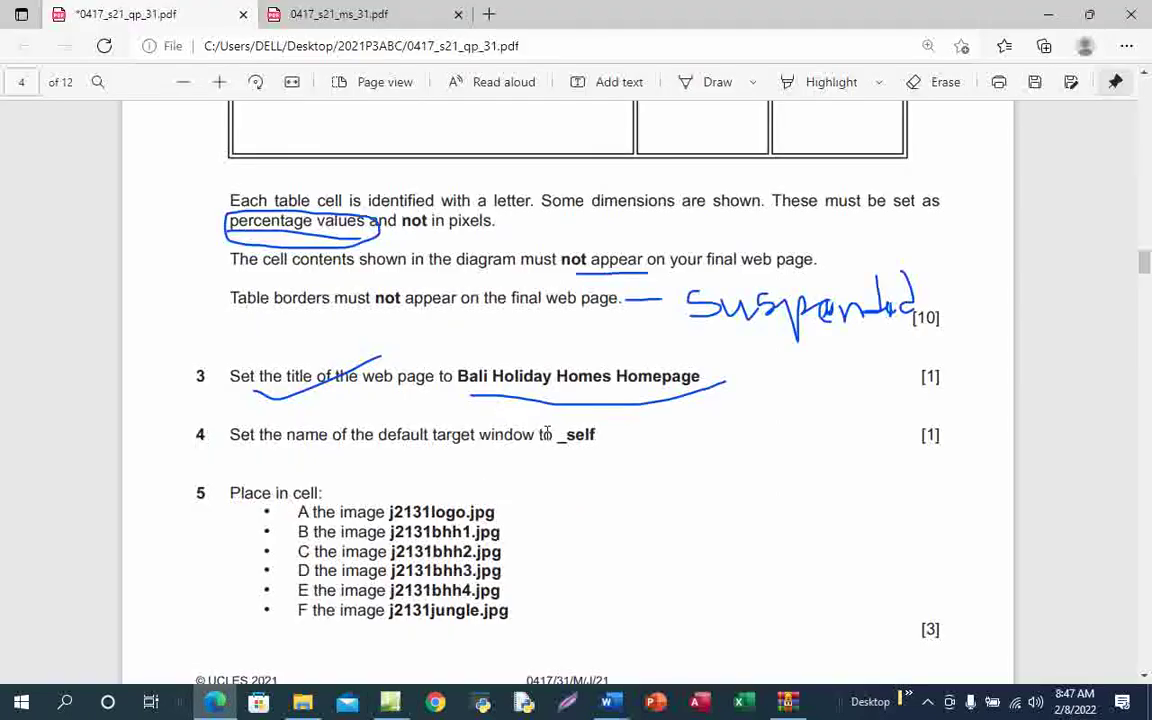
left_click(712, 84)
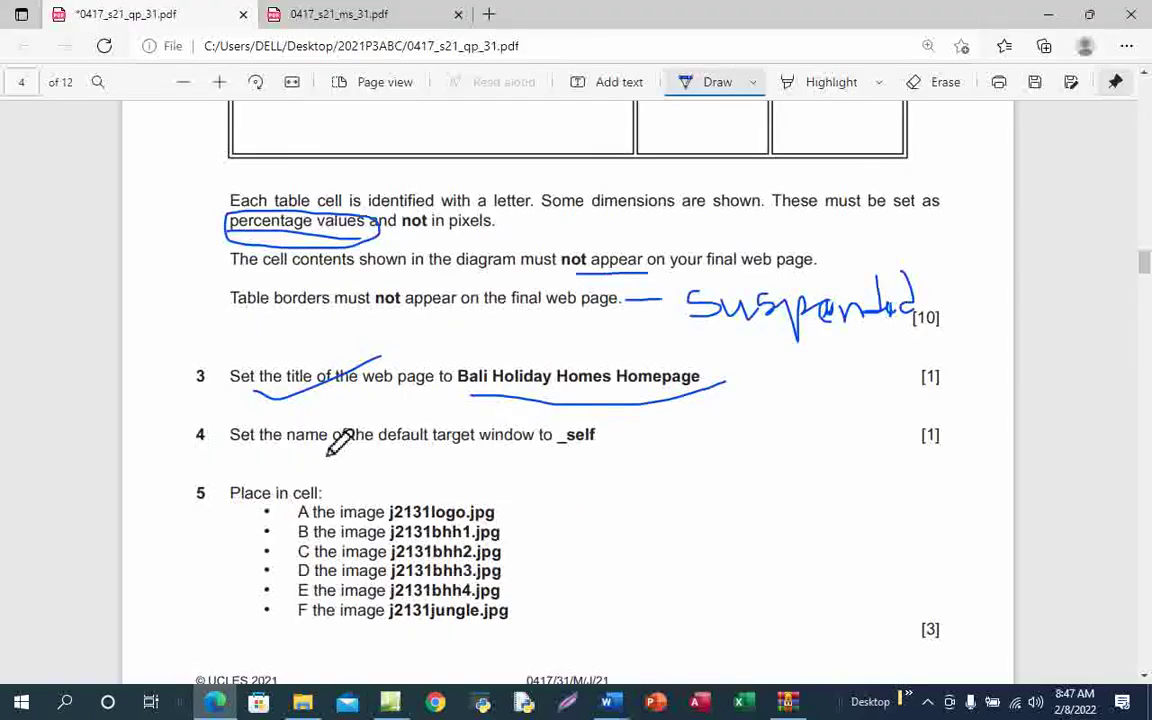
Draw a tick under question 4's _self target task, then go back to bhh.htm in Expression Web
left_click_drag(322, 438, 420, 414)
scroll(660, 527, "down", 2)
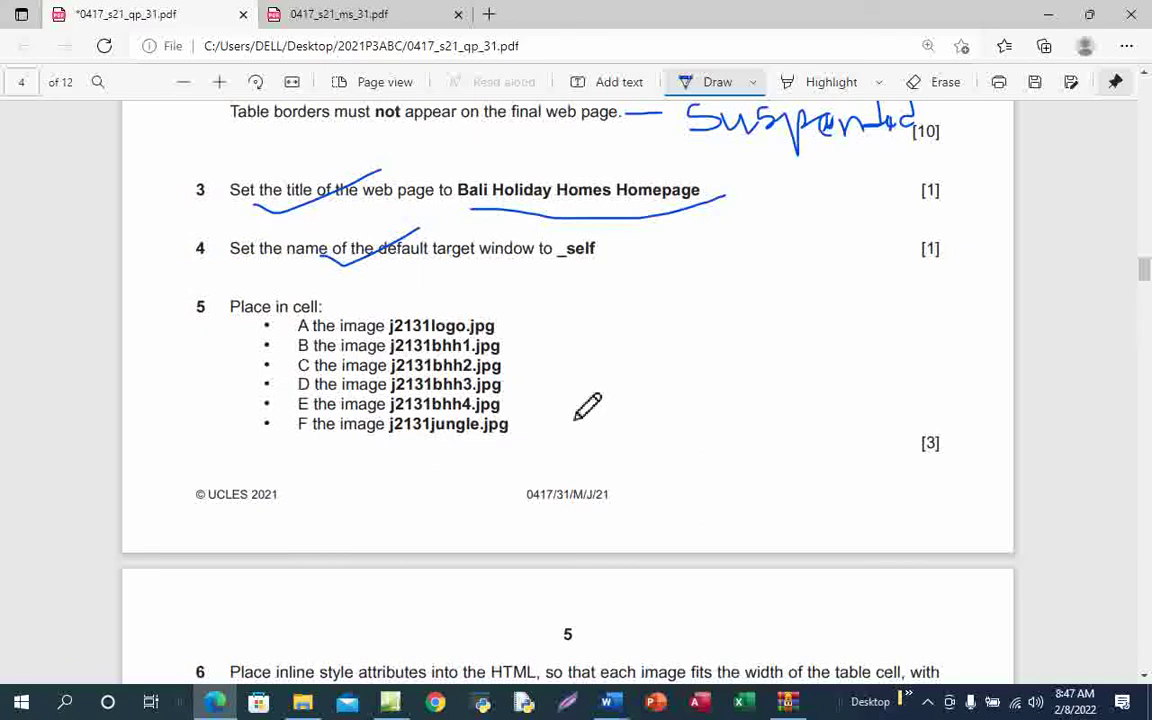
scroll(372, 364, "down", 1)
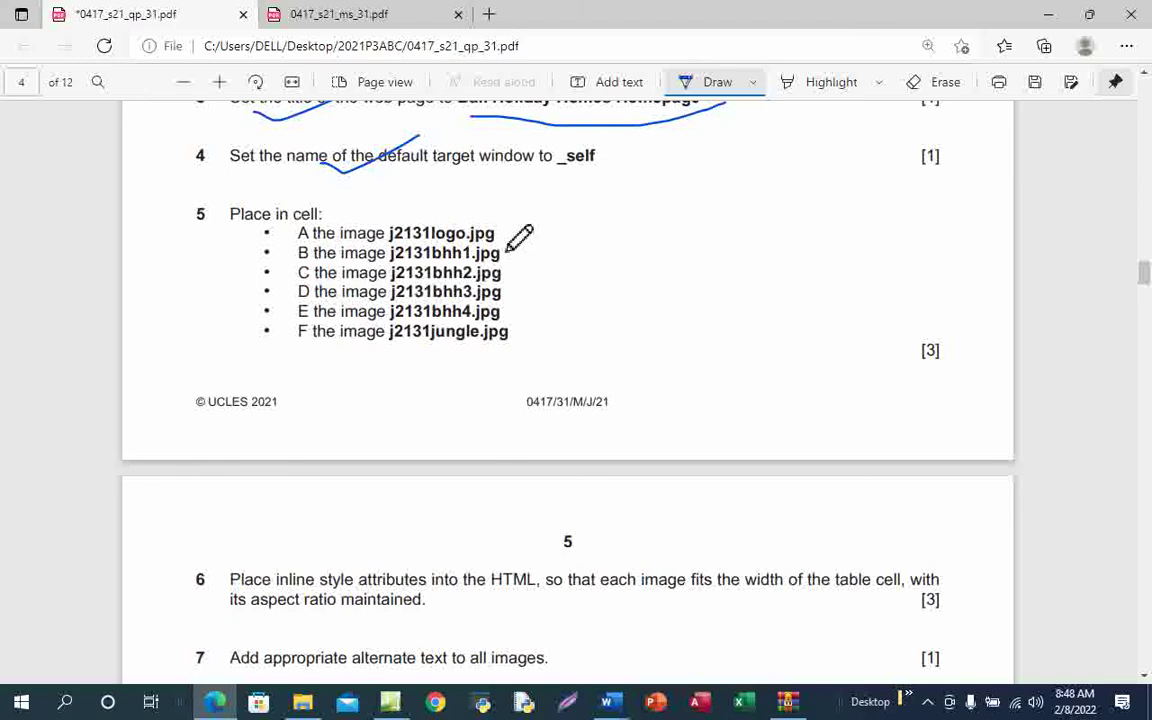
mouse_move(391, 707)
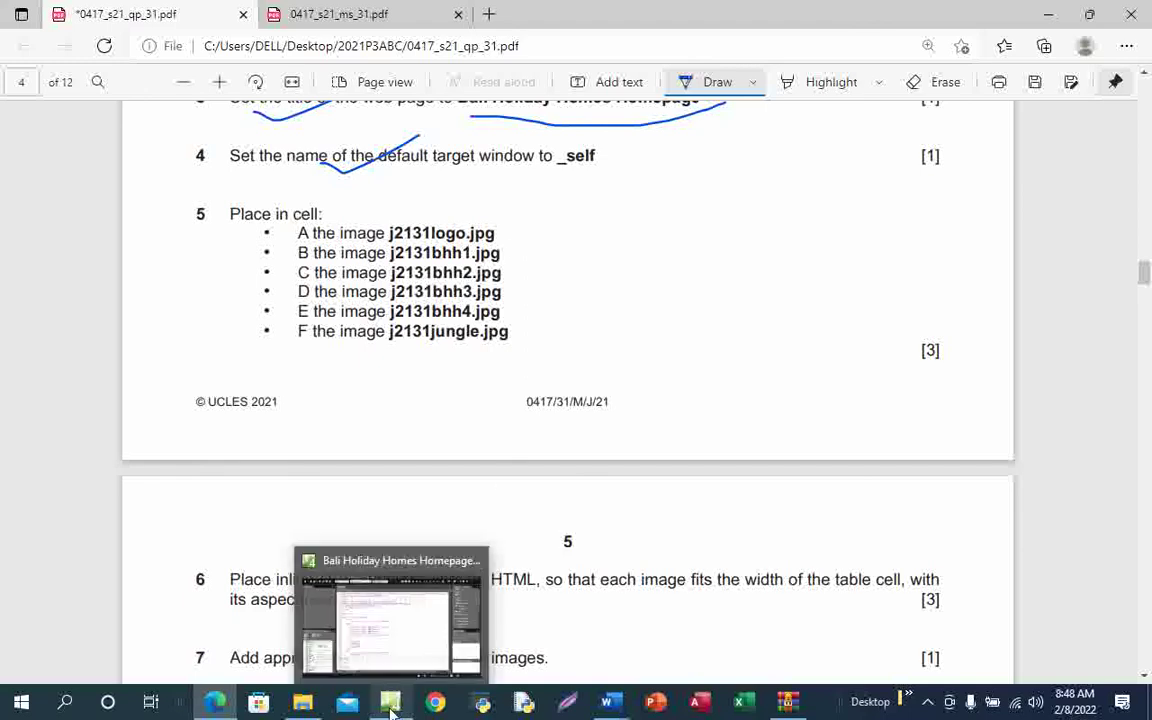
left_click(398, 637)
In Design view, delete the placeholder letter A from cell A
left_click(250, 643)
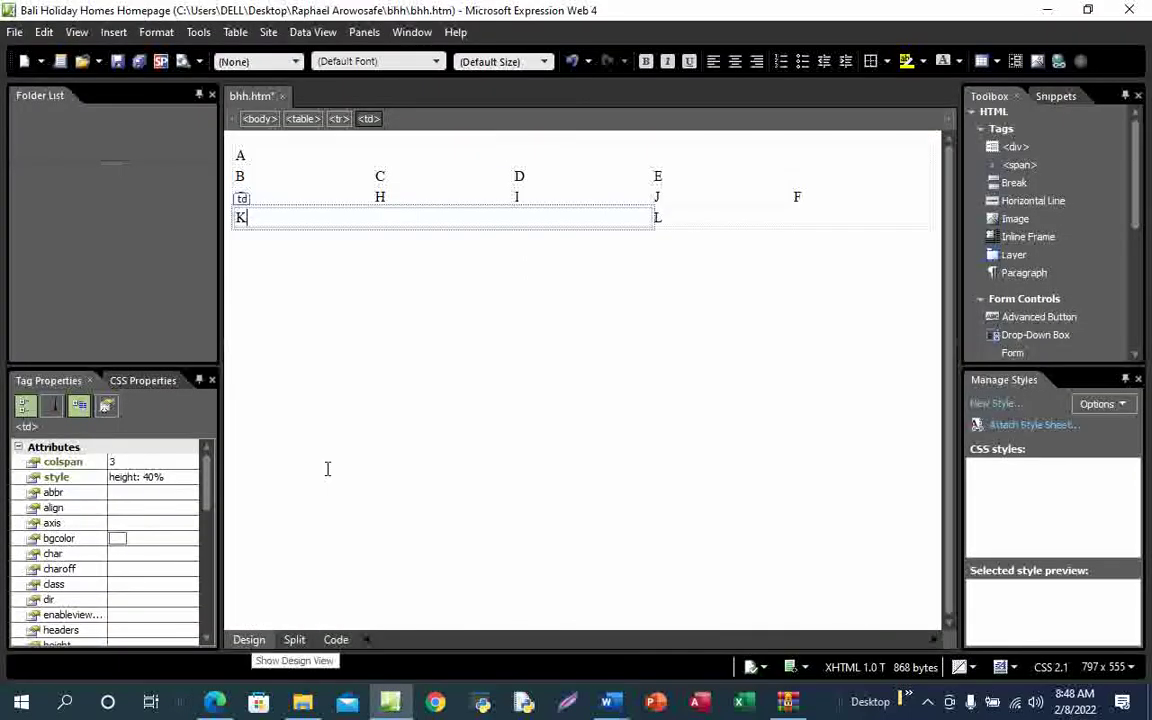
left_click(259, 155)
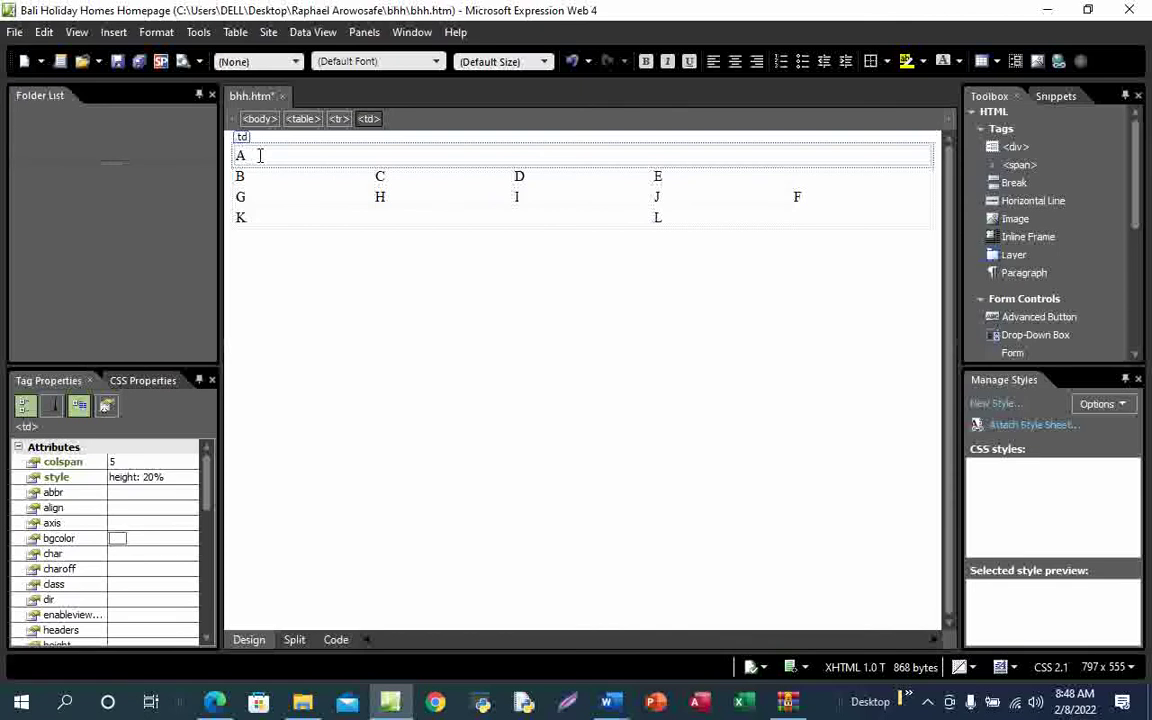
key("BackSpace")
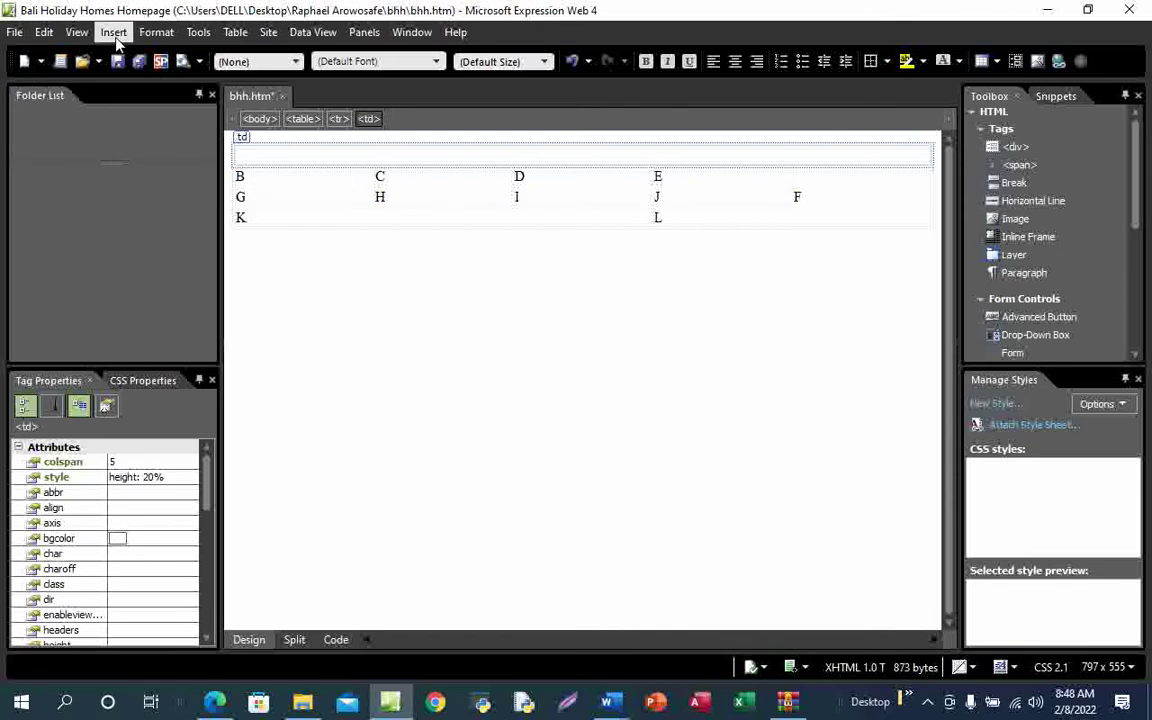
Insert the j2131logo picture from the Desktop's bhh folder into cell A
left_click(116, 38)
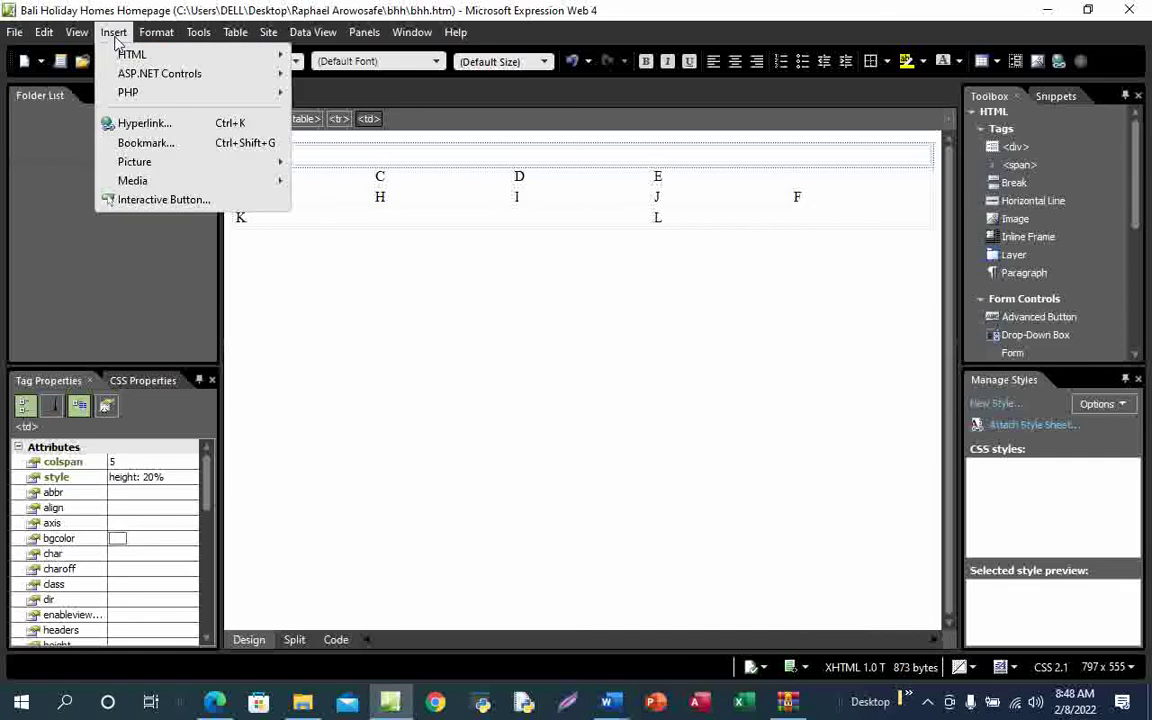
mouse_move(183, 171)
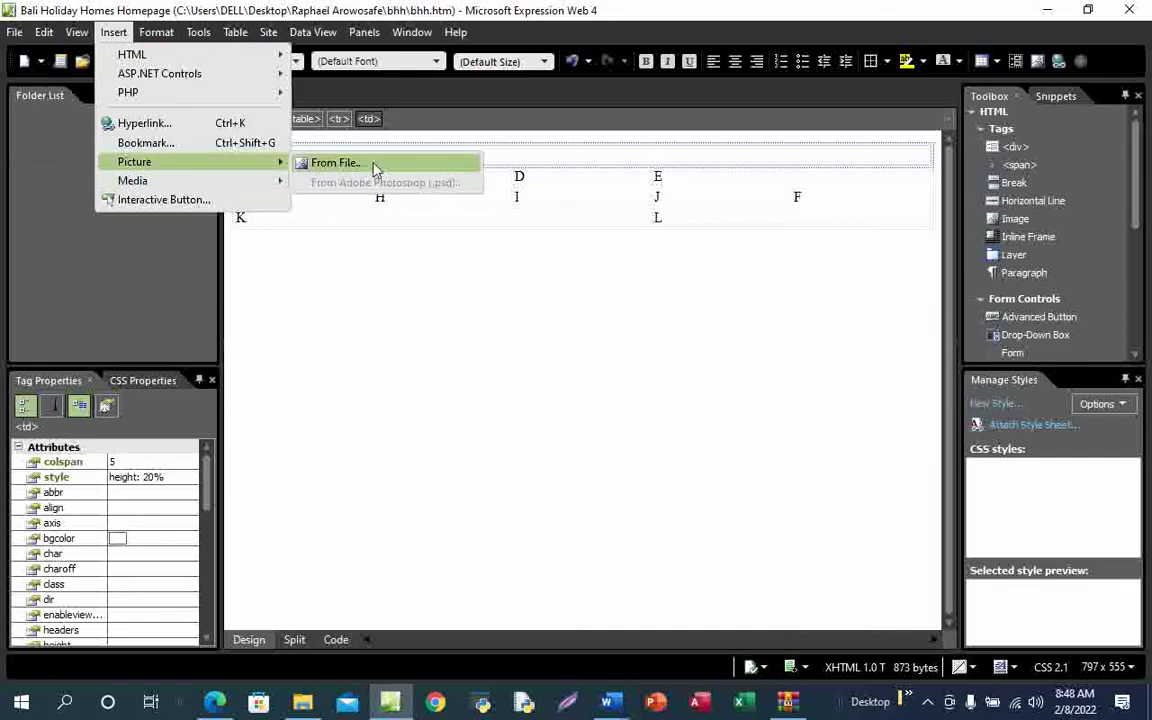
left_click(375, 166)
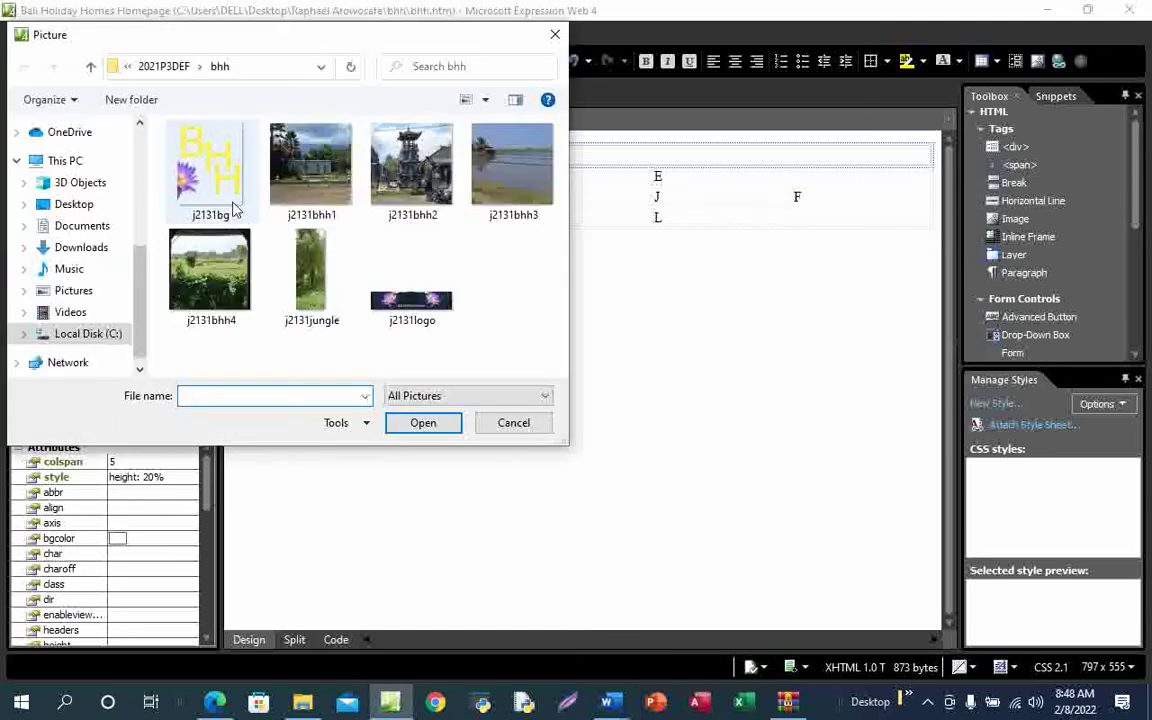
left_click(97, 206)
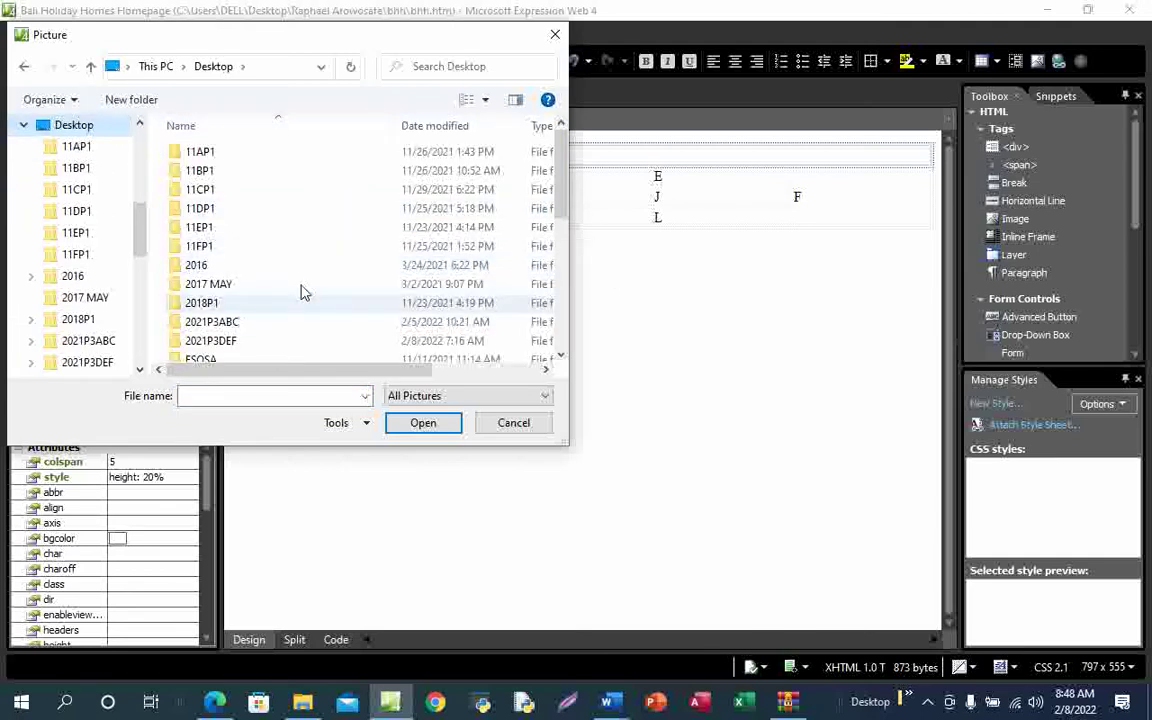
scroll(301, 257, "down", 2)
scroll(330, 303, "down", 3)
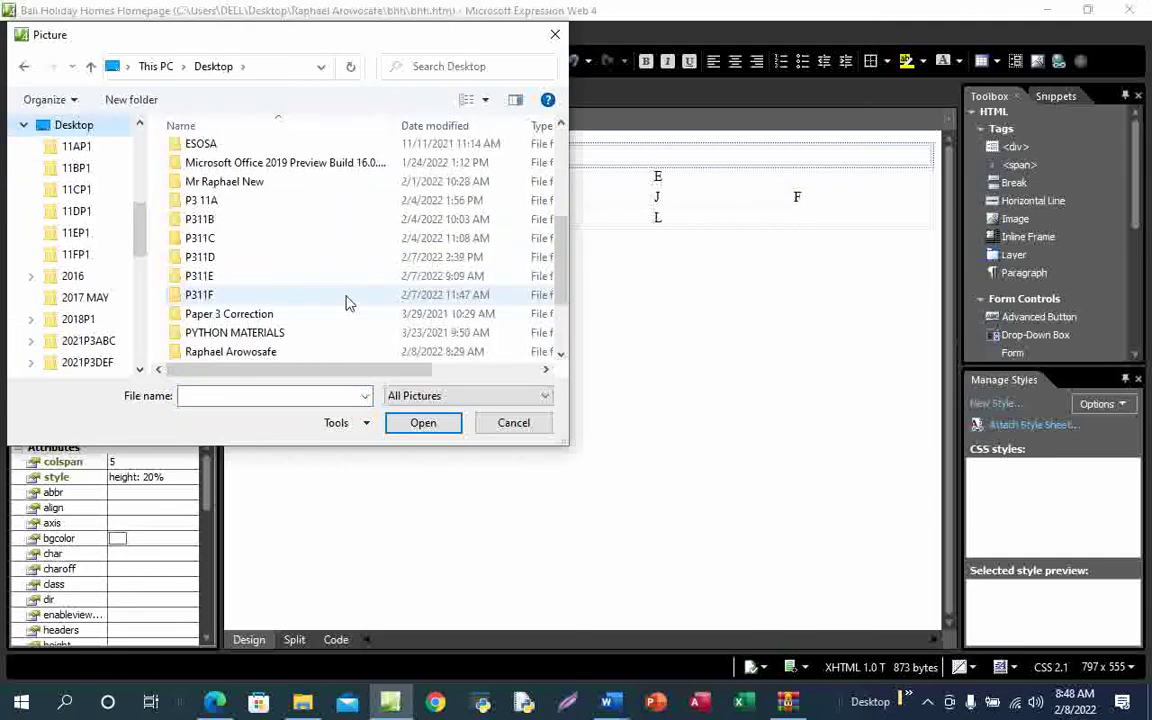
scroll(252, 315, "down", 1)
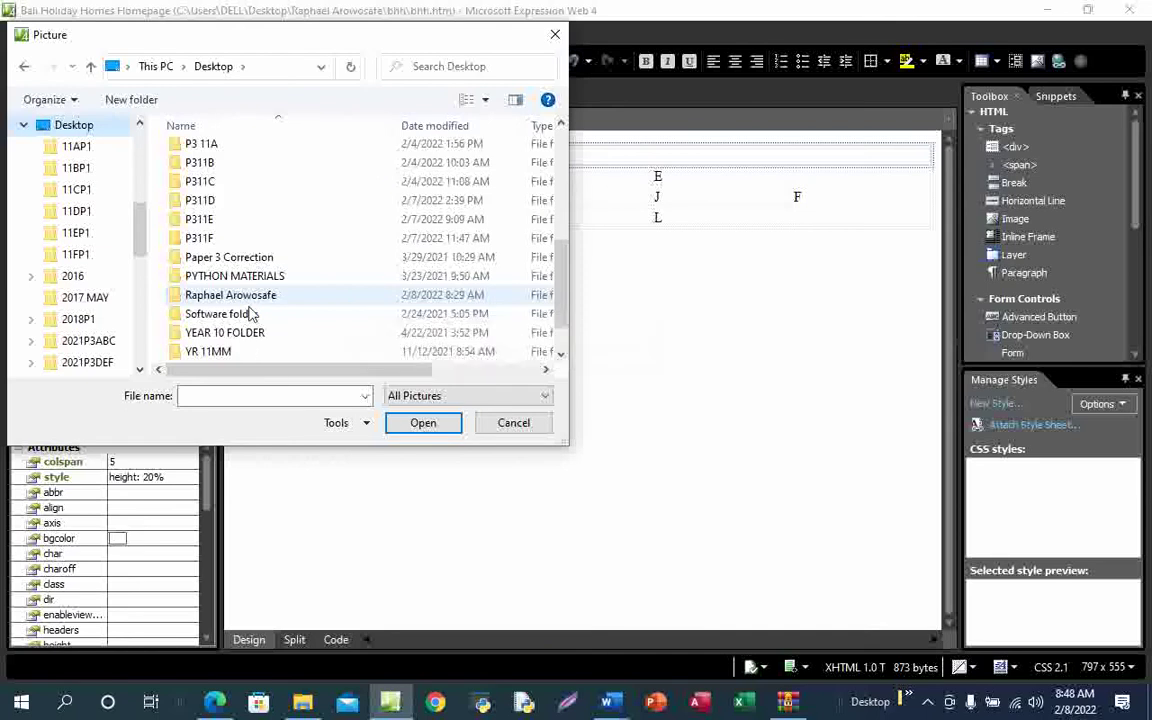
double_click(275, 299)
double_click(219, 159)
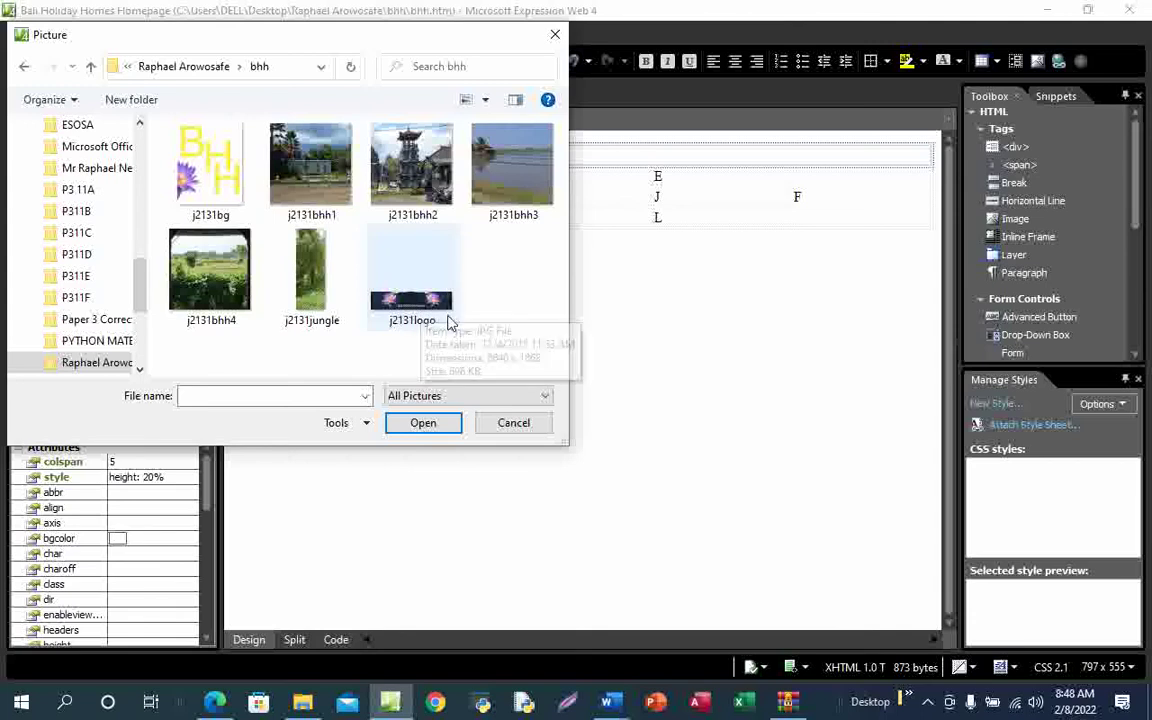
left_click(416, 297)
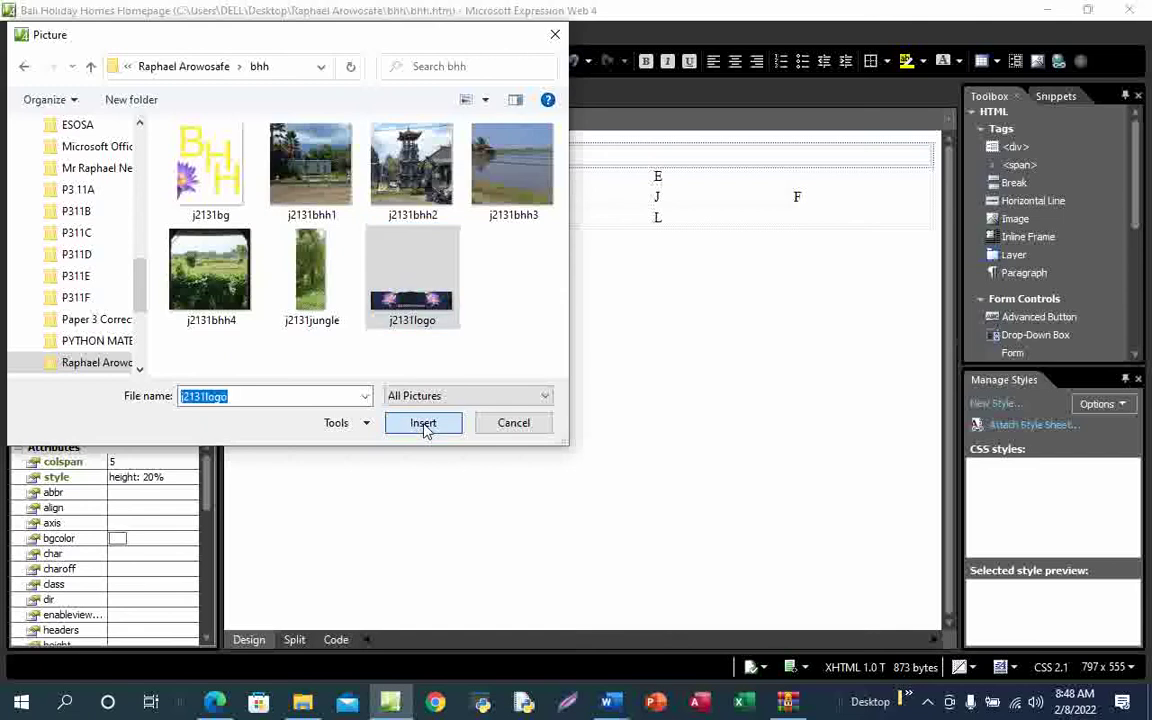
left_click(423, 423)
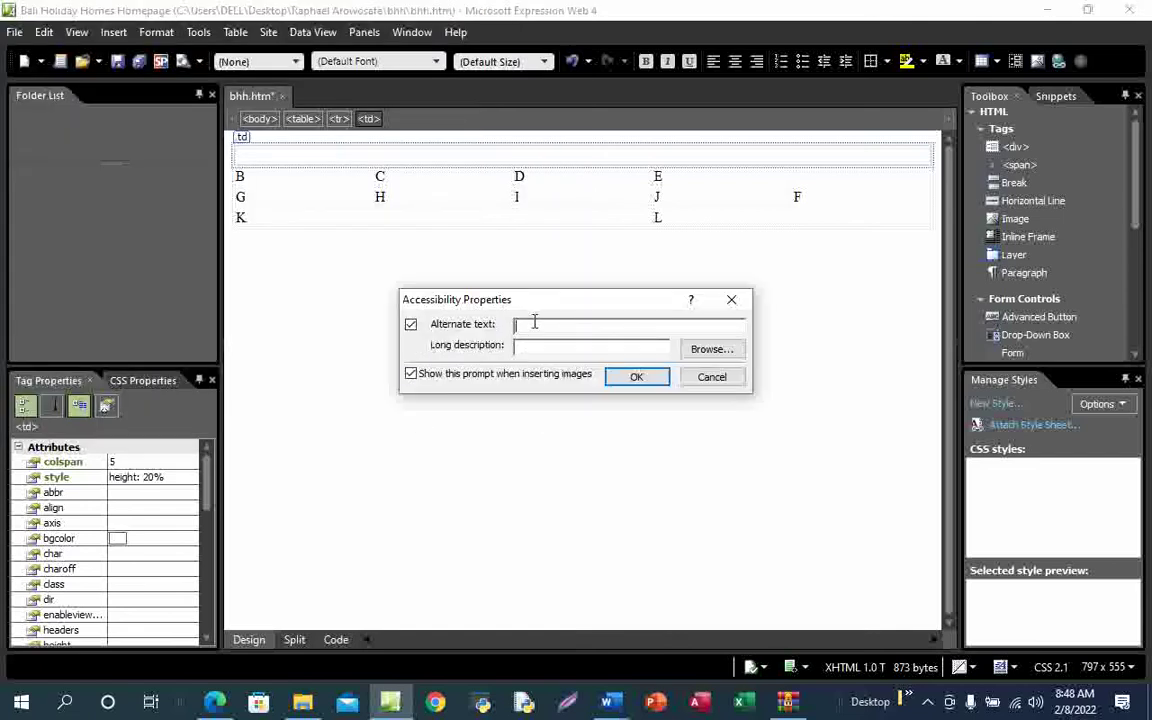
Give the logo picture the alternate text 'Image of a logo'
type("Image of a logo")
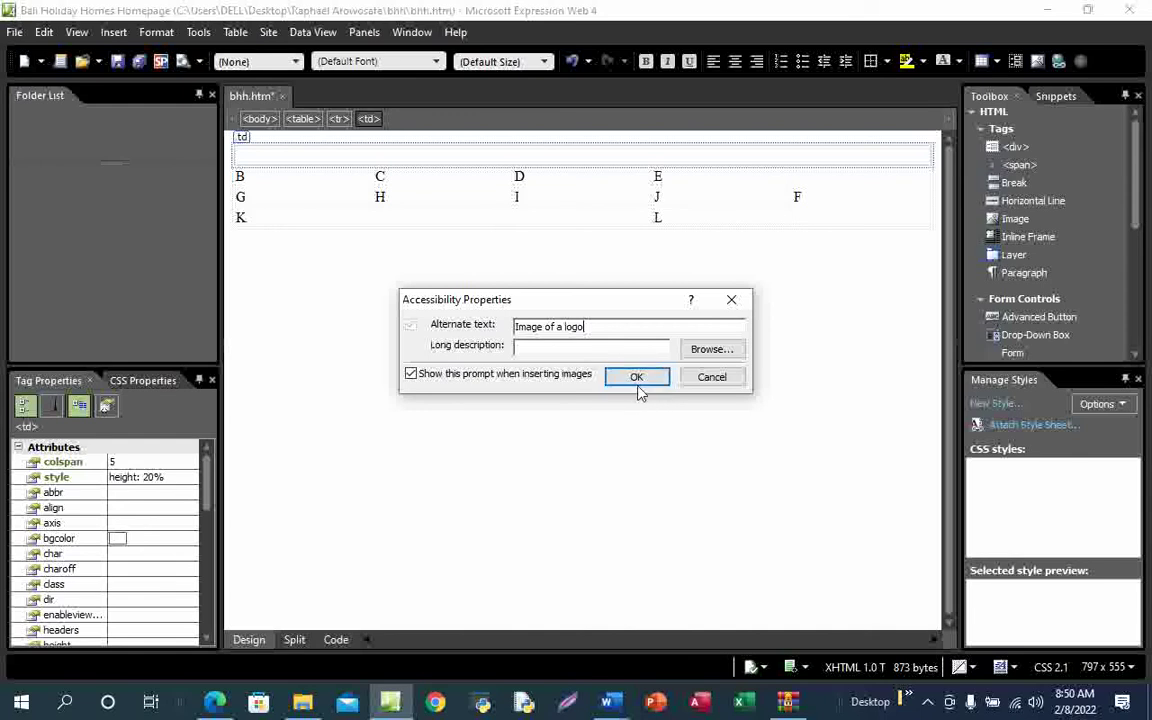
left_click(640, 382)
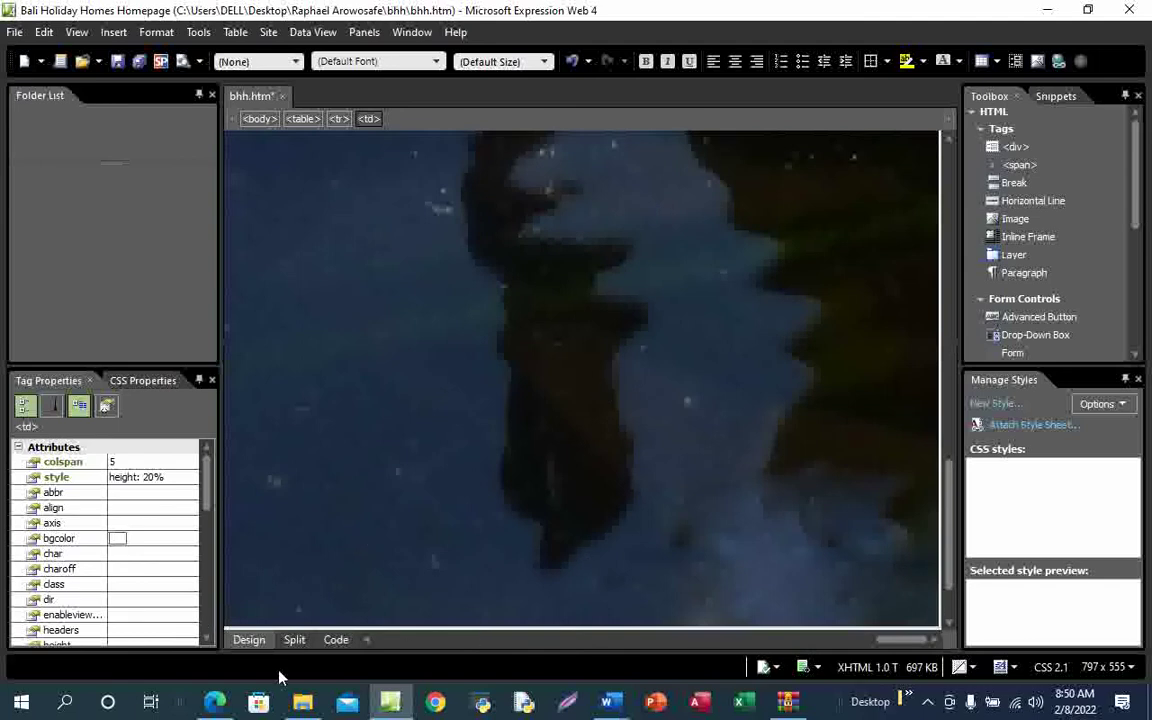
Tick the cell A j2131logo.jpg item on the exam paper, then return to Expression Web
left_click(237, 622)
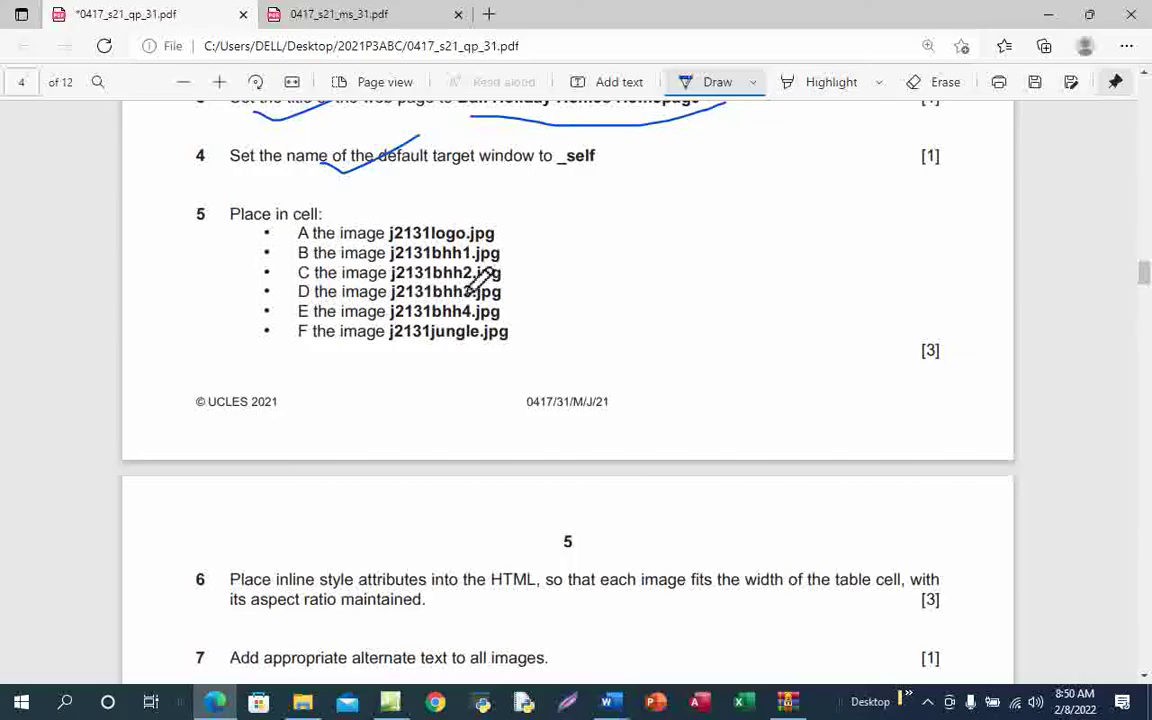
left_click_drag(470, 240, 515, 221)
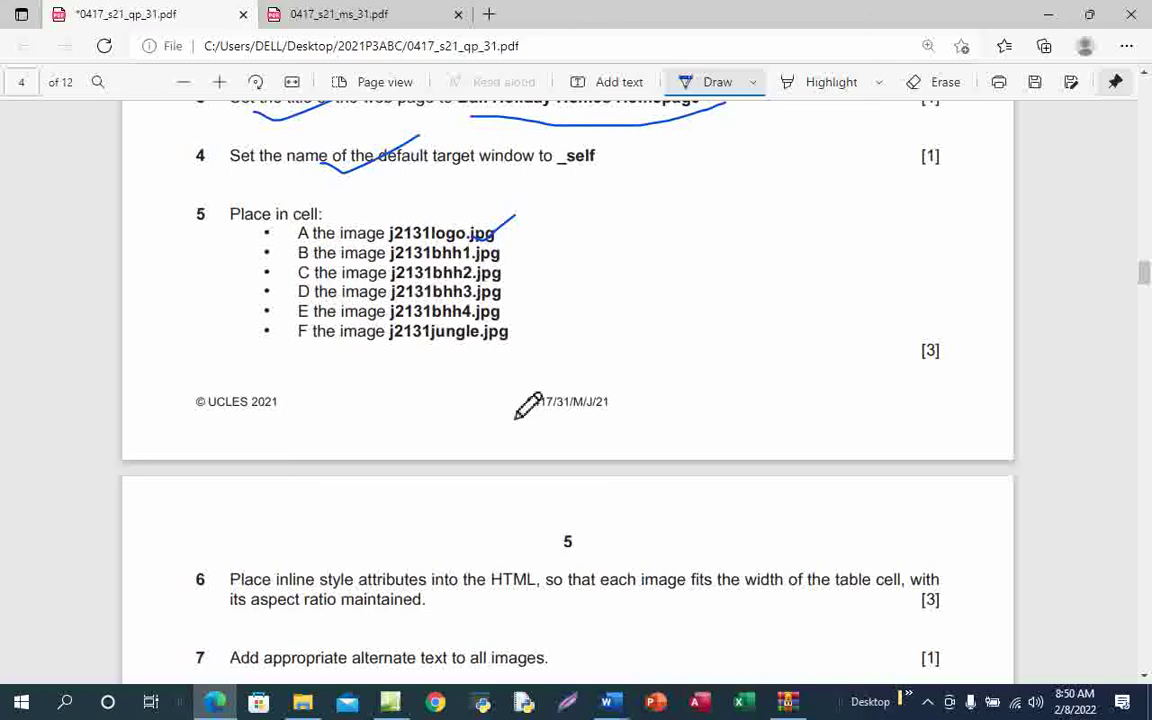
mouse_move(392, 706)
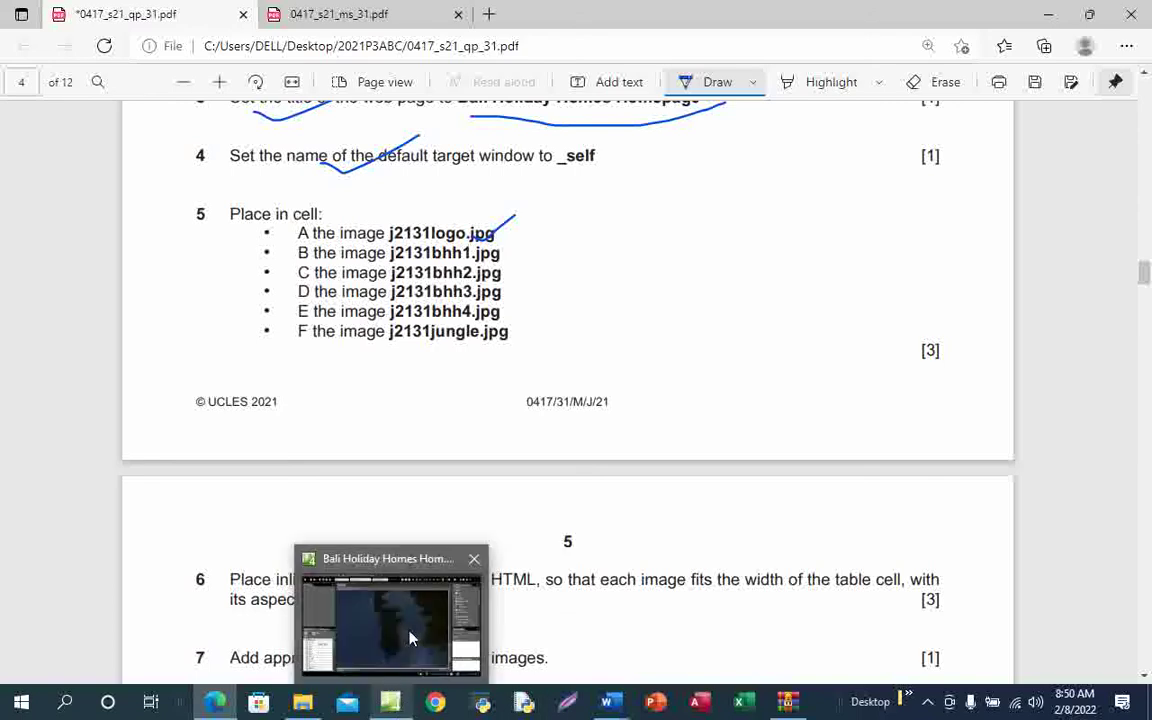
left_click(410, 638)
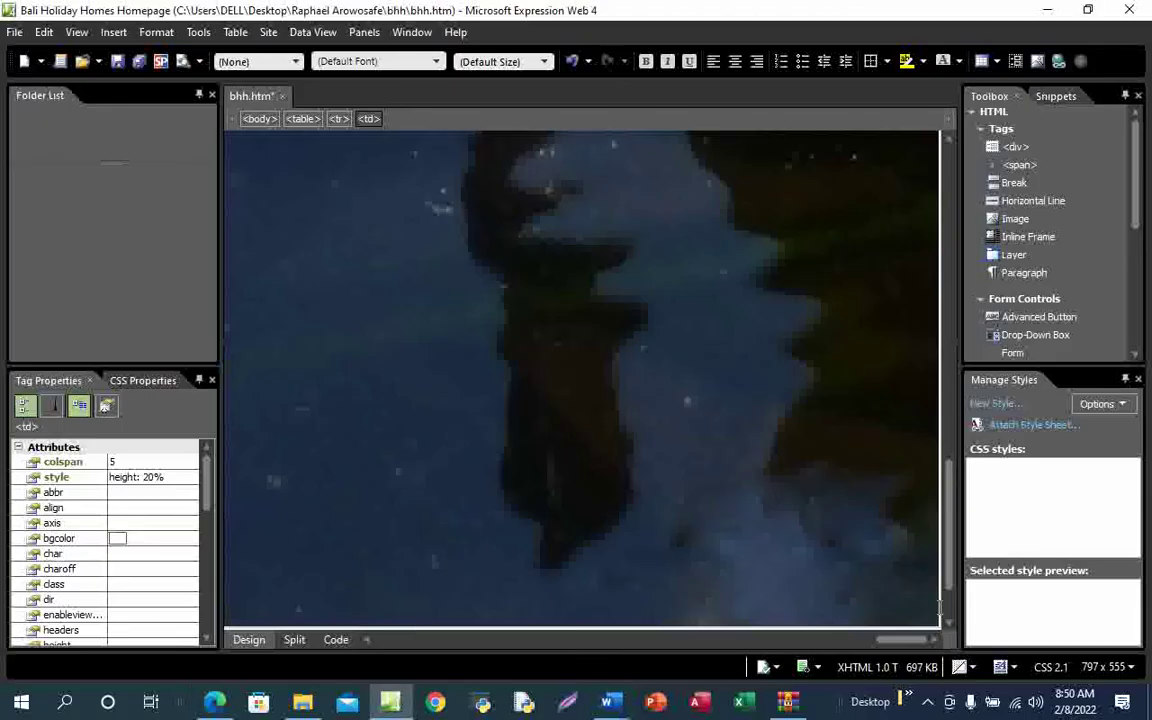
Scroll to the table and clear the B placeholder from cell B
left_click_drag(951, 563, 951, 591)
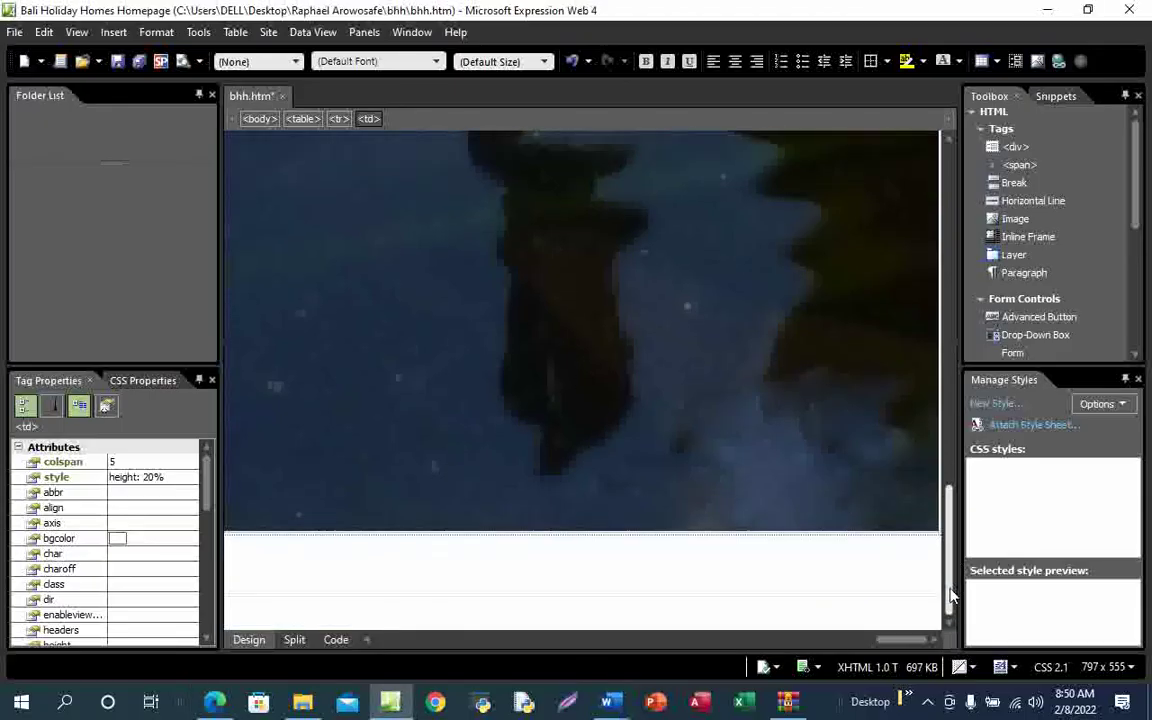
left_click_drag(883, 643, 377, 641)
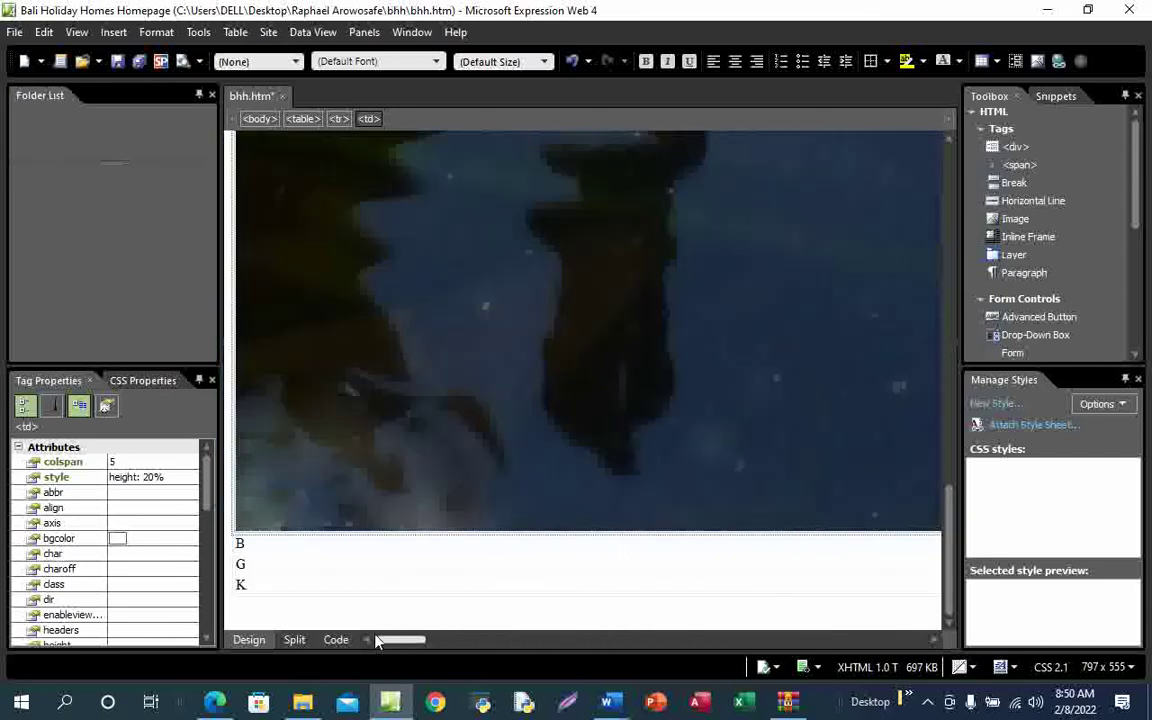
left_click(257, 545)
key("BackSpace")
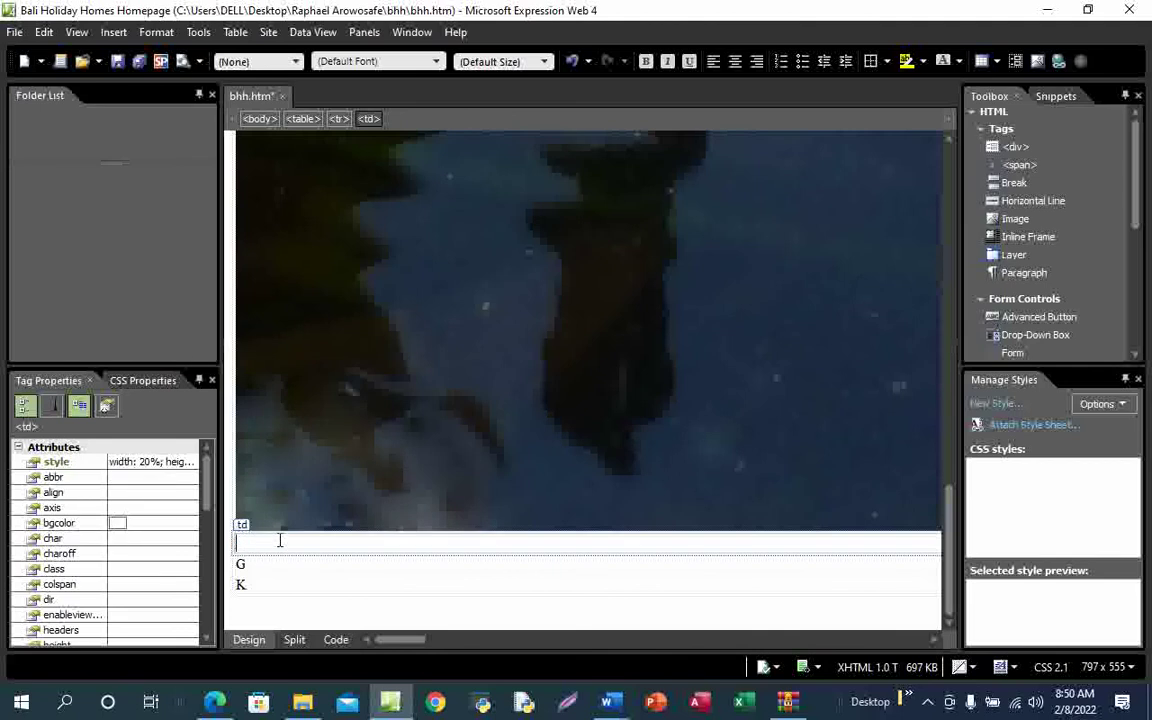
Insert the j2131bhh1 picture from the Desktop's bhh folder into cell B
left_click(113, 32)
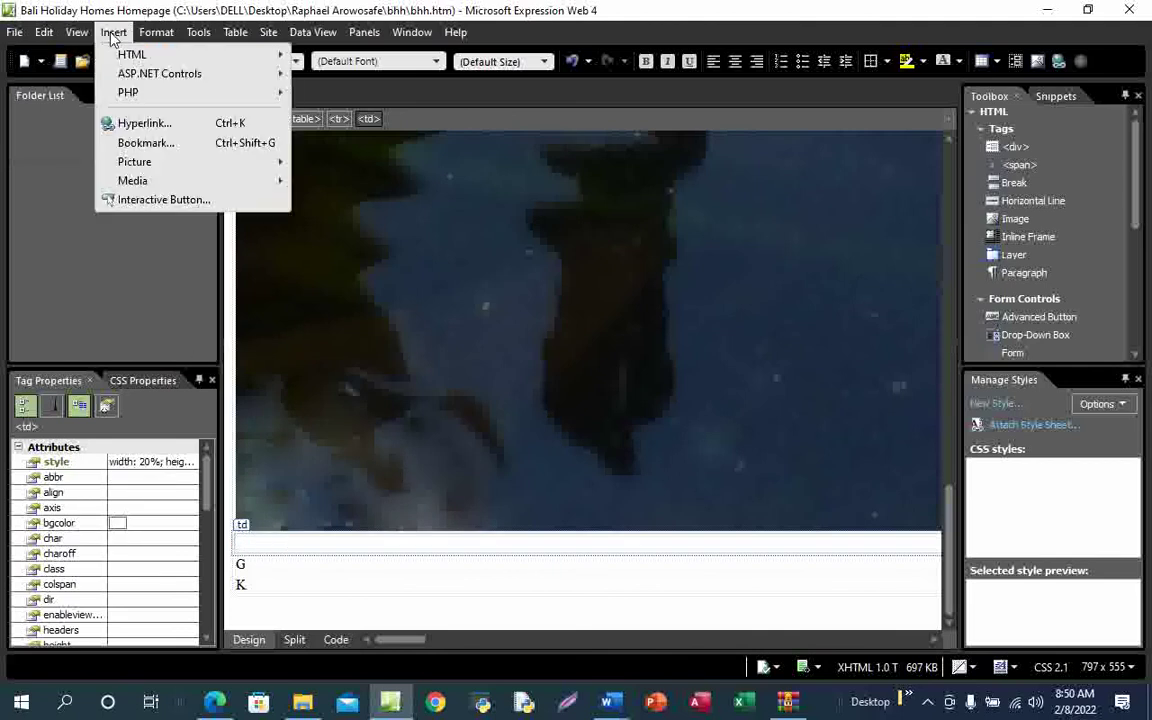
mouse_move(157, 167)
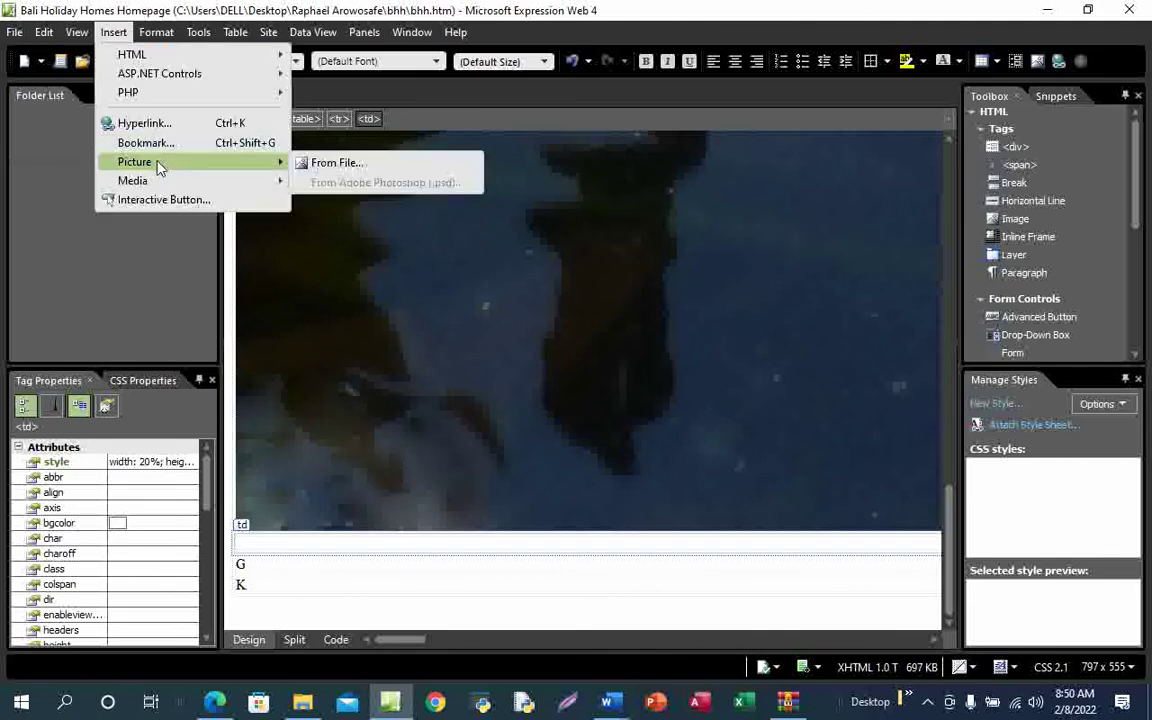
left_click(335, 163)
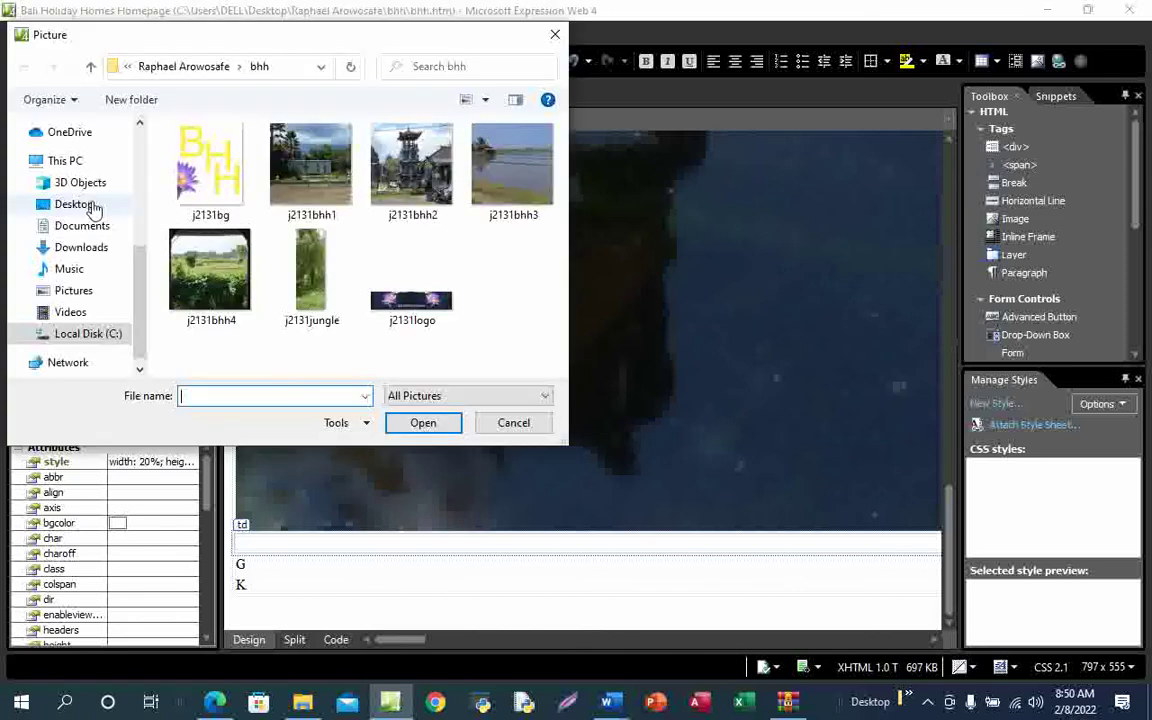
left_click(86, 204)
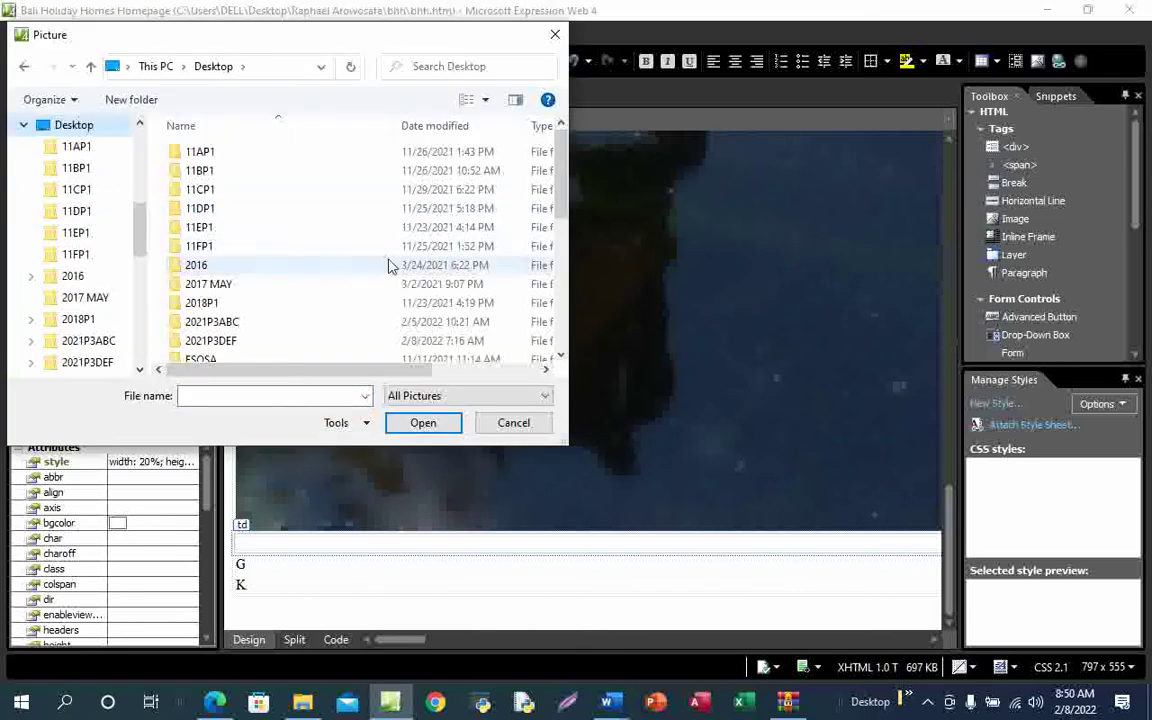
scroll(390, 265, "down", 5)
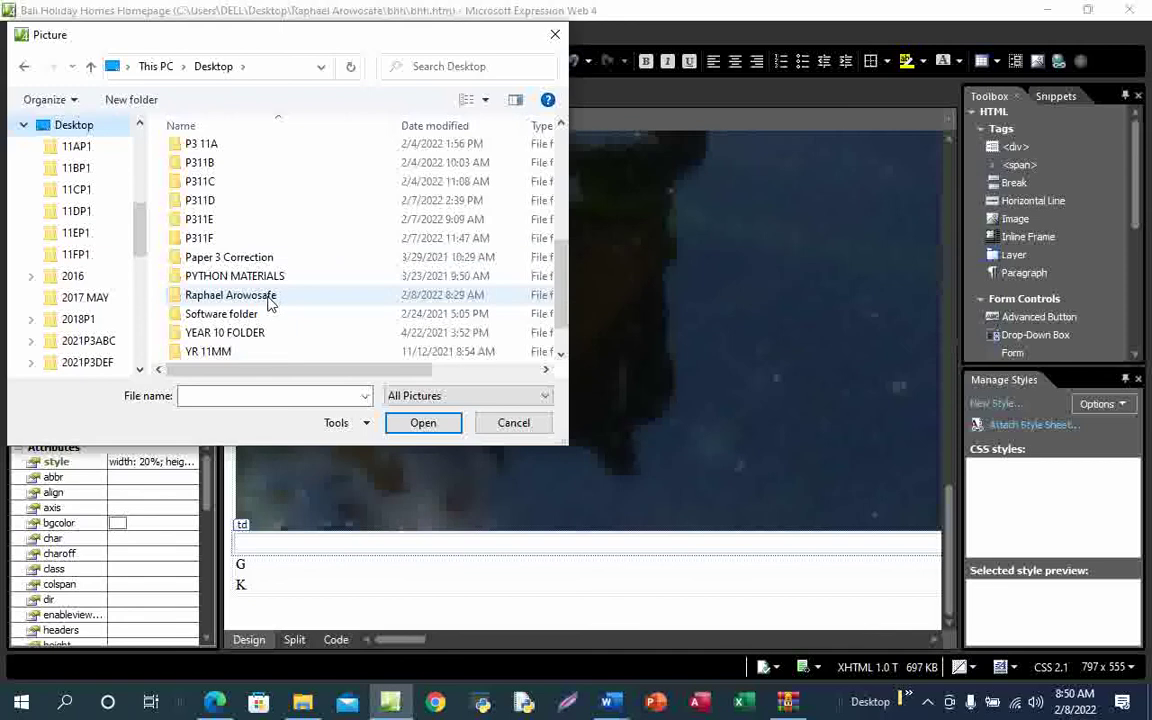
double_click(240, 295)
double_click(213, 161)
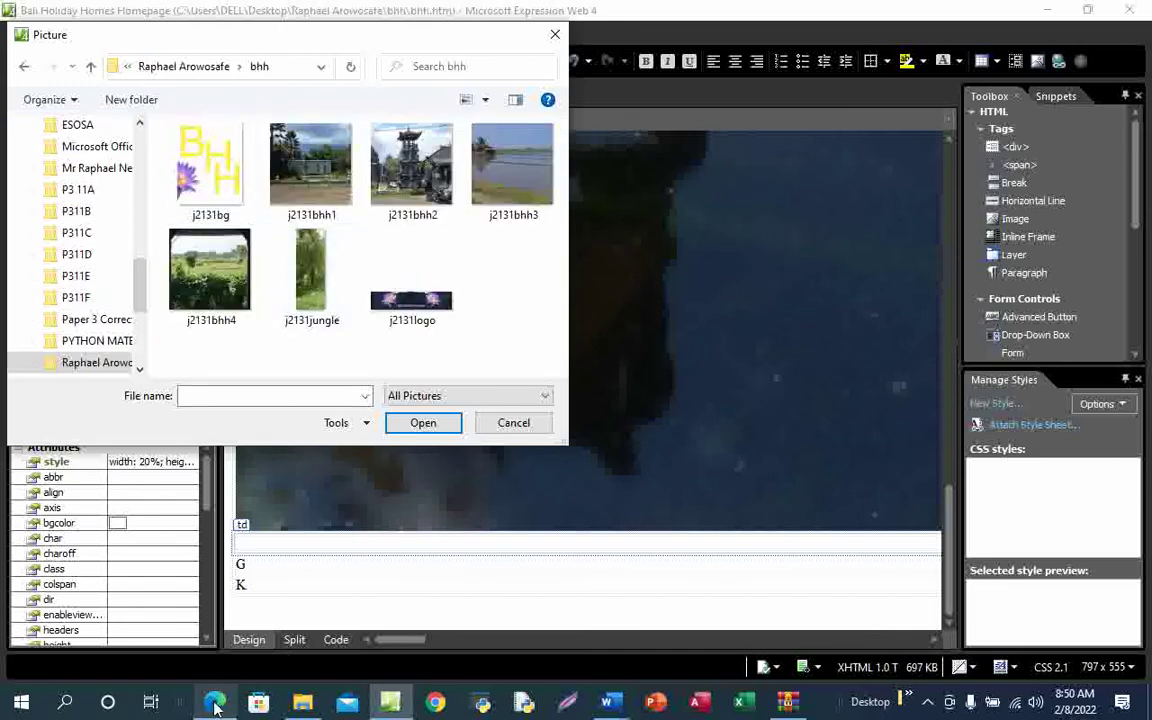
left_click(233, 597)
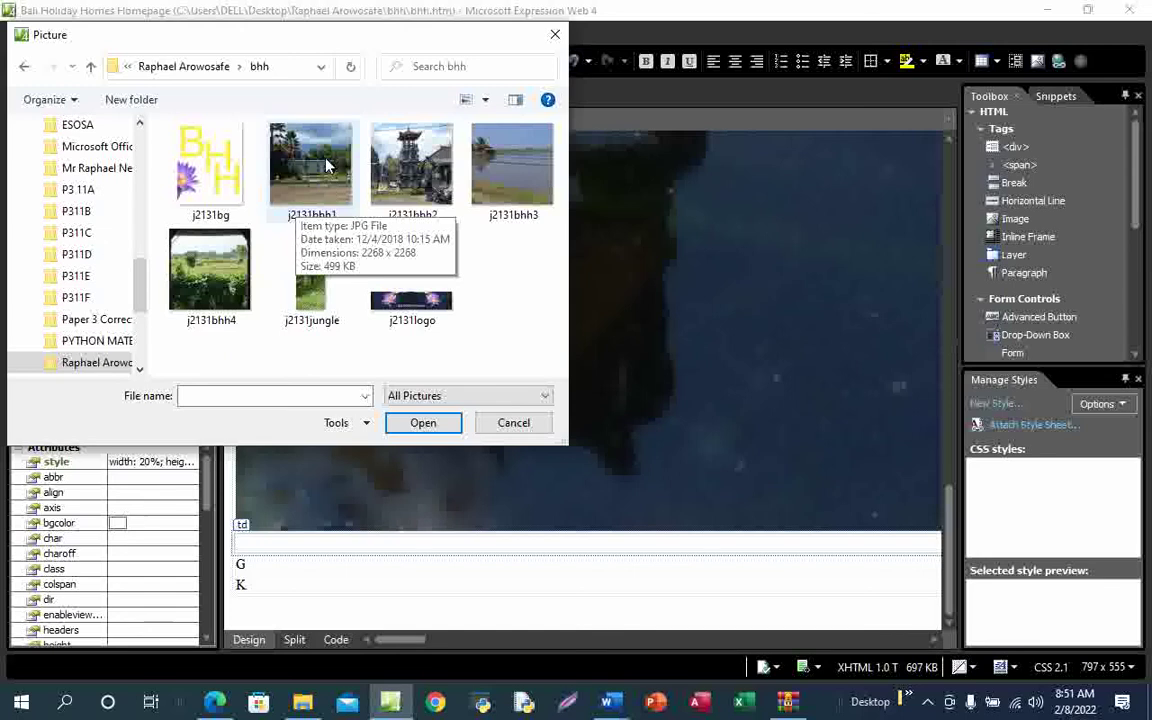
left_click(325, 165)
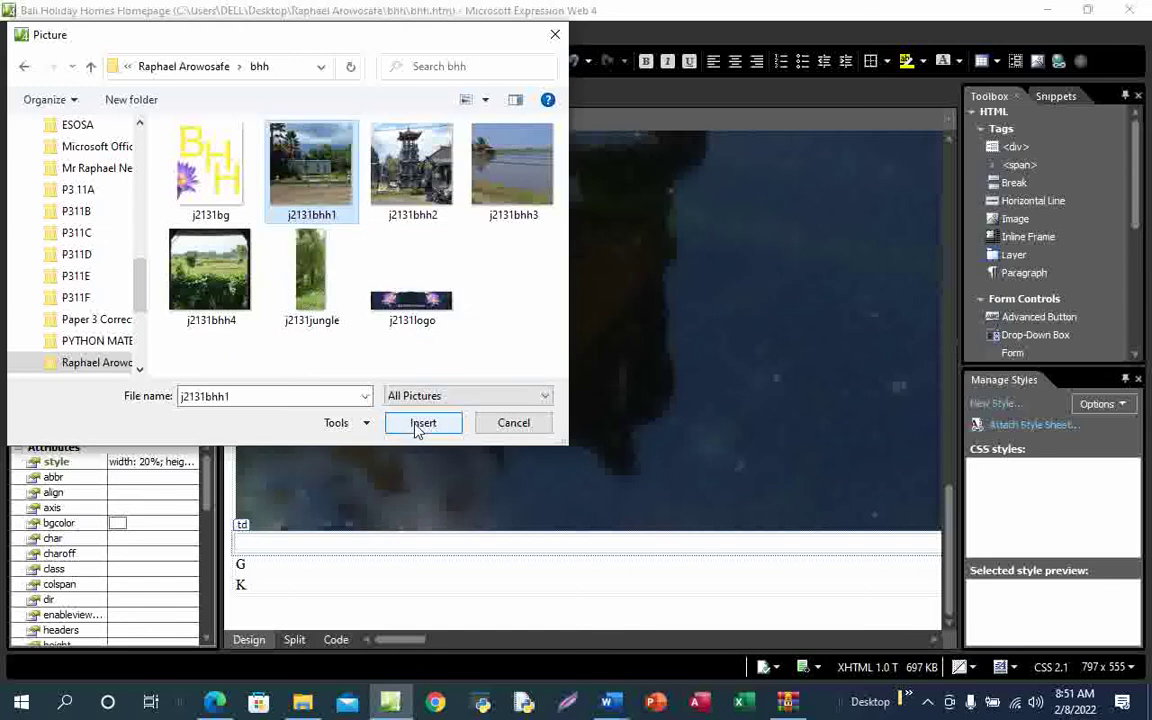
left_click(422, 423)
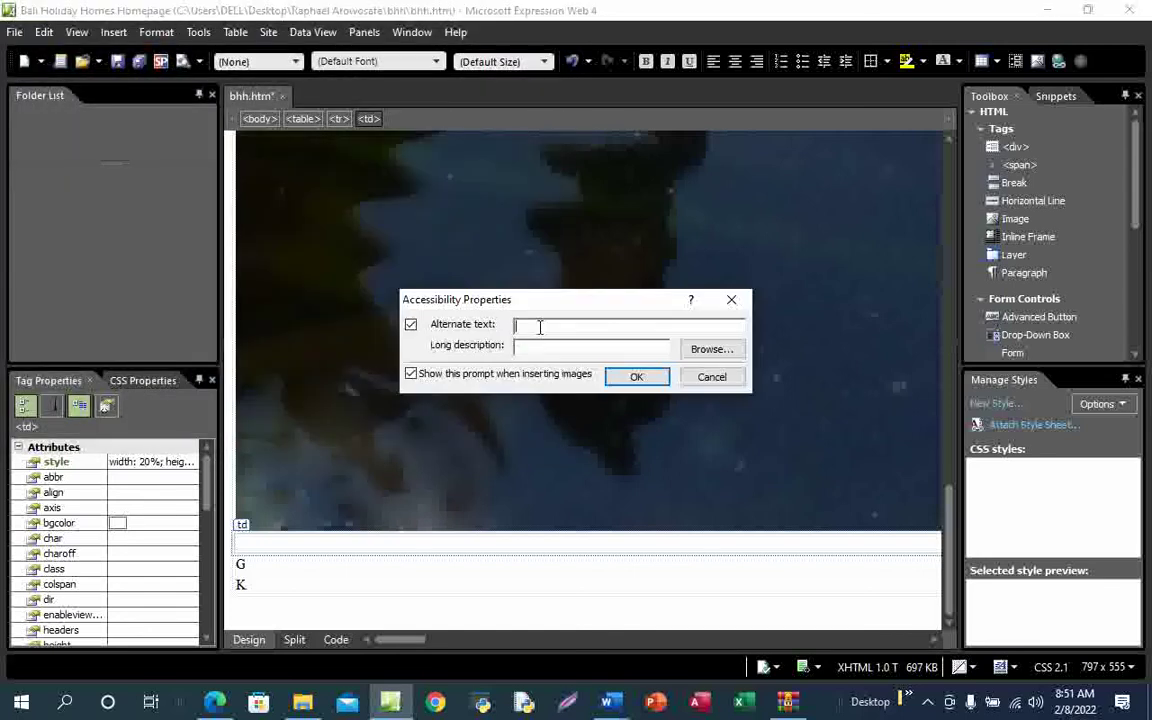
Give the j2131bhh1 photo the alternate text 'The image of a bulding' and scroll to view it
type("The image of a building")
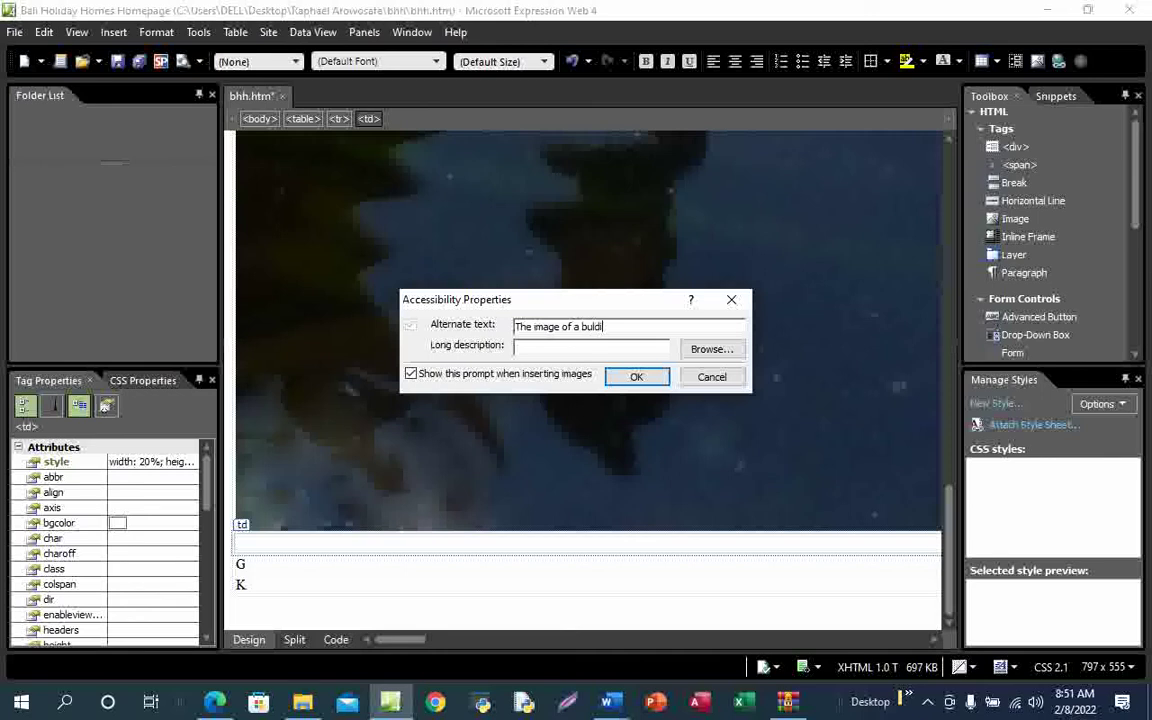
left_click(638, 379)
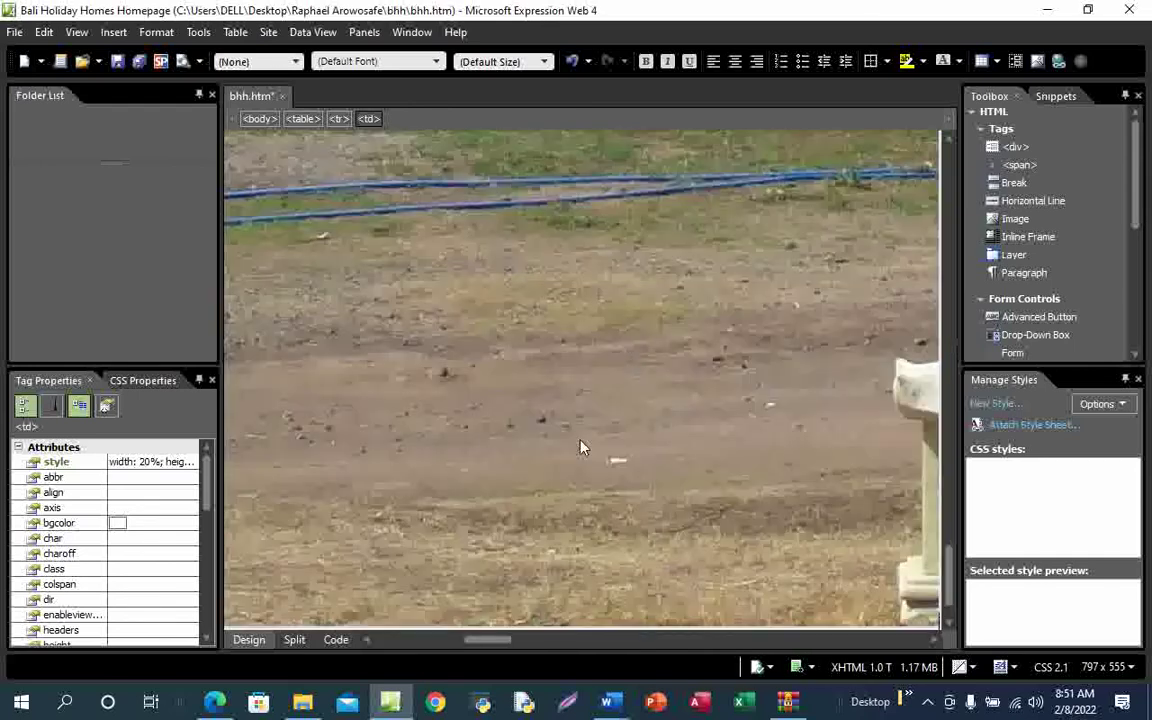
left_click_drag(503, 641, 420, 641)
mouse_move(950, 577)
left_mouse_down()
mouse_move(955, 435)
mouse_move(951, 597)
left_mouse_up()
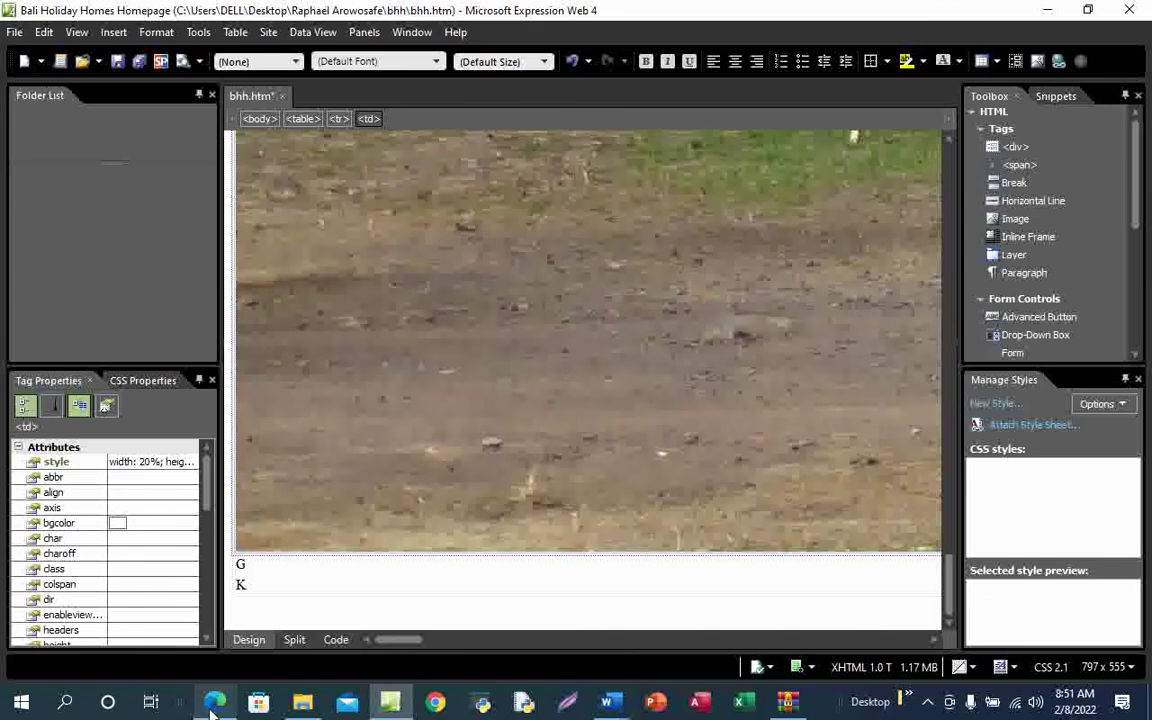
Tick the cell B j2131bhh1.jpg item on the exam paper
mouse_move(215, 700)
left_click(288, 616)
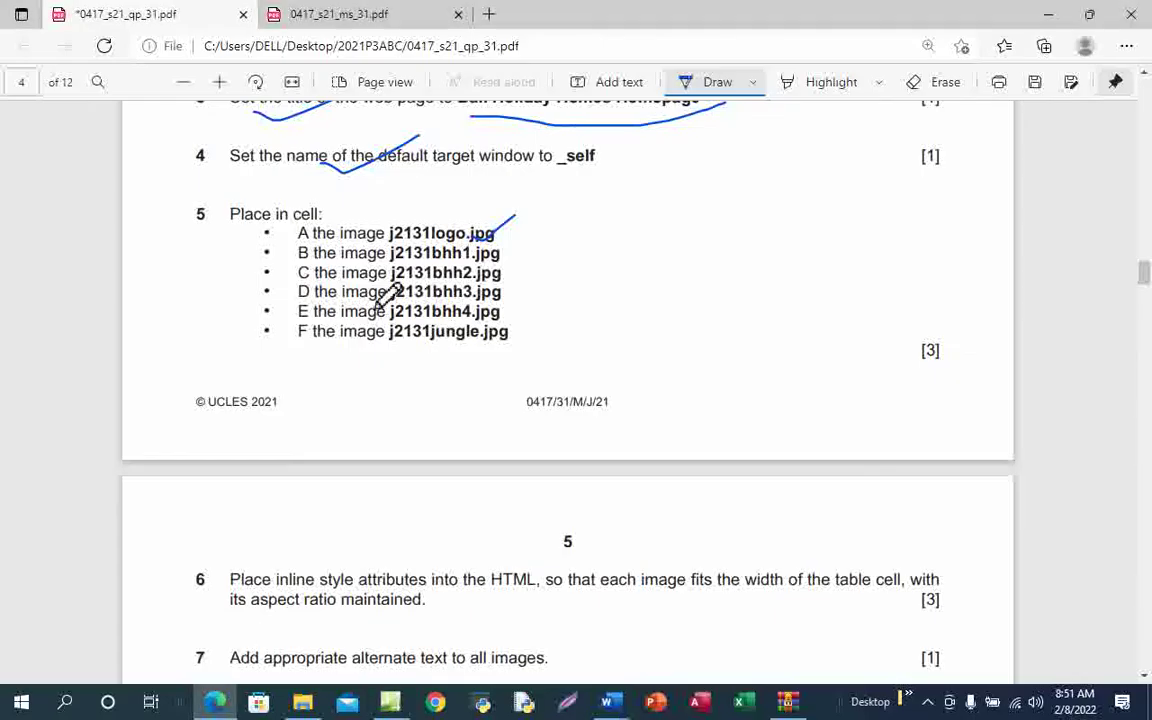
left_click_drag(478, 257, 525, 247)
Back in Expression Web, delete the C placeholder from cell C
mouse_move(390, 702)
left_click(370, 573)
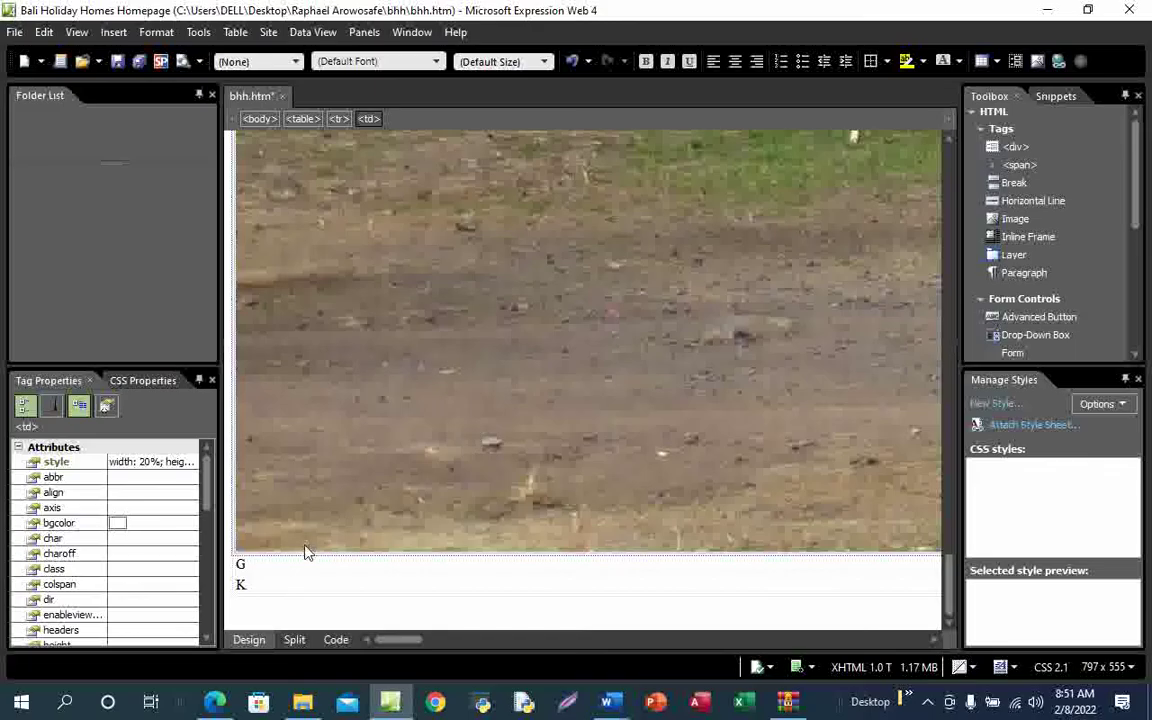
left_click_drag(418, 648, 540, 664)
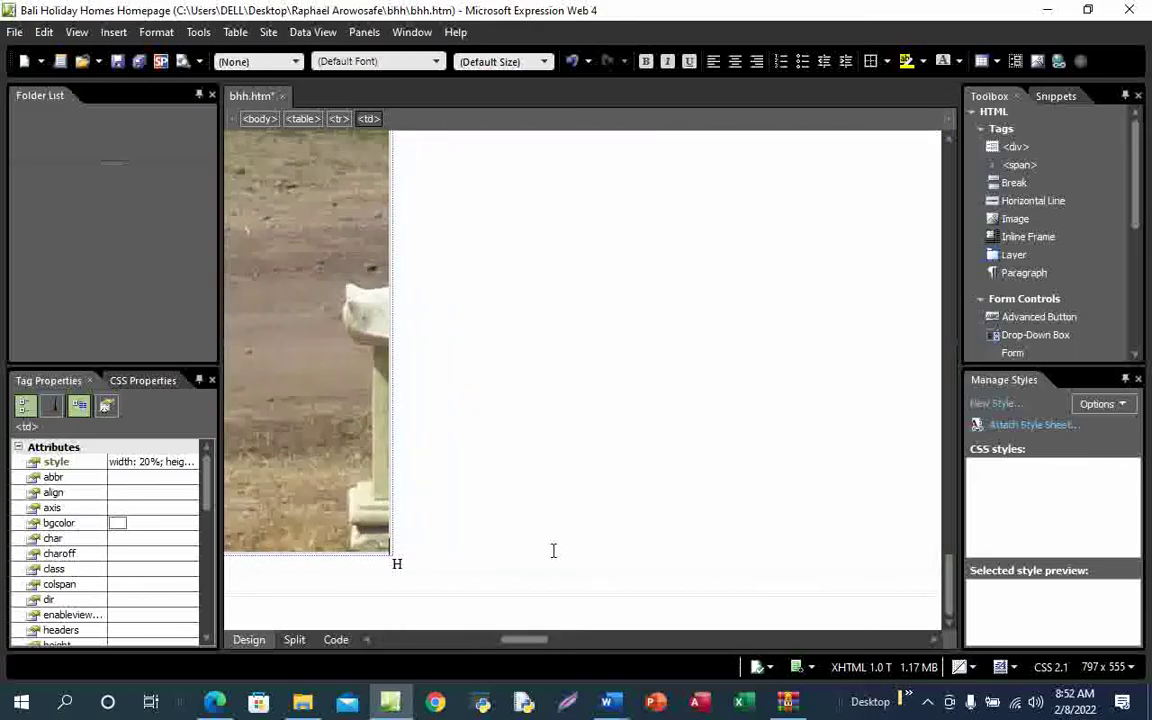
scroll(553, 548, "up", 5)
scroll(555, 538, "up", 10)
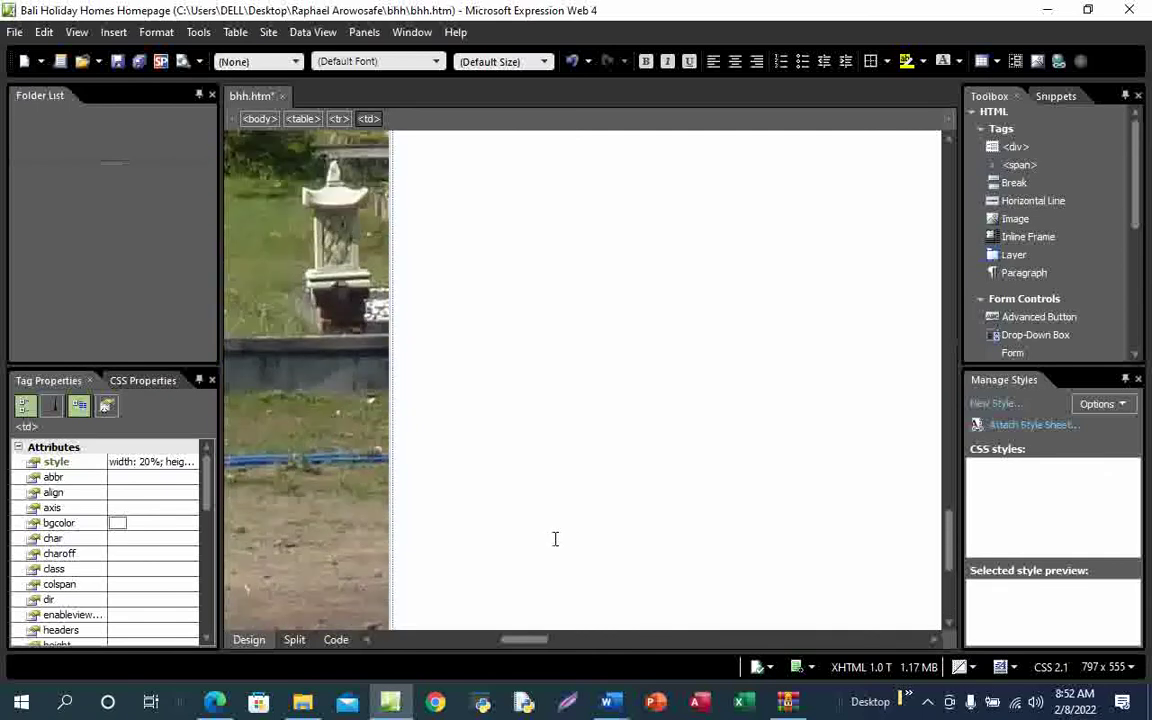
left_click(407, 200)
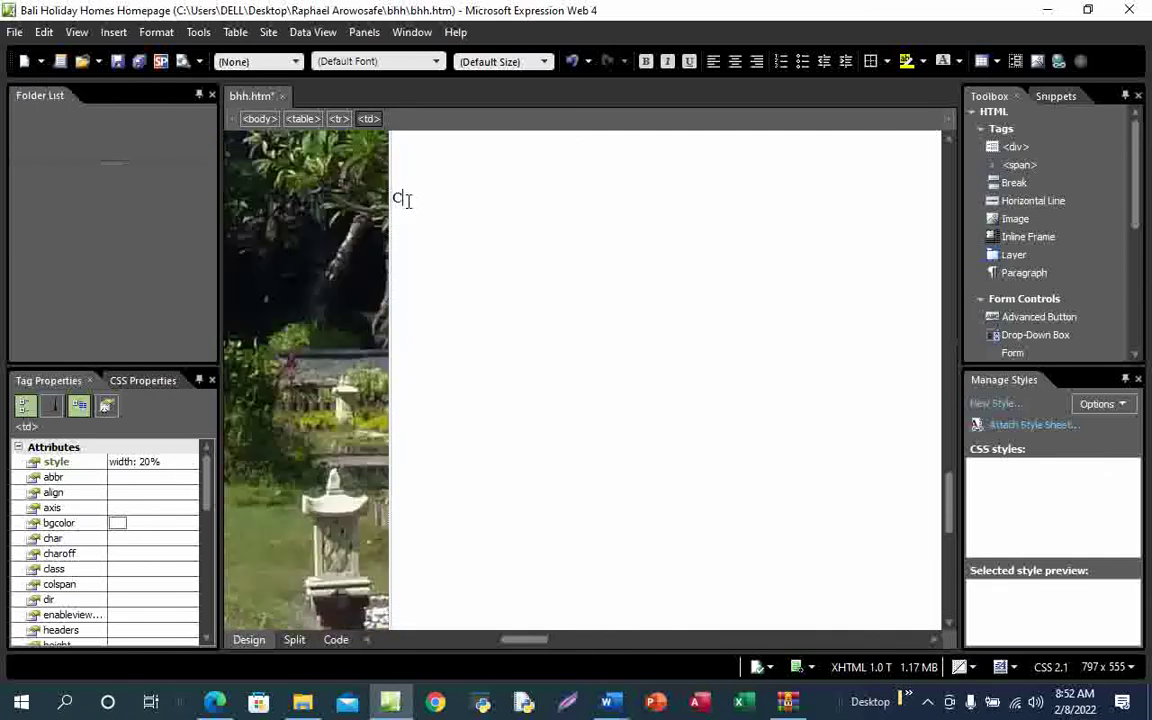
key("BackSpace")
Insert j2131bhh2 from the bhh folder with the alternate text 'The image of a tower'
left_click(113, 32)
mouse_move(148, 169)
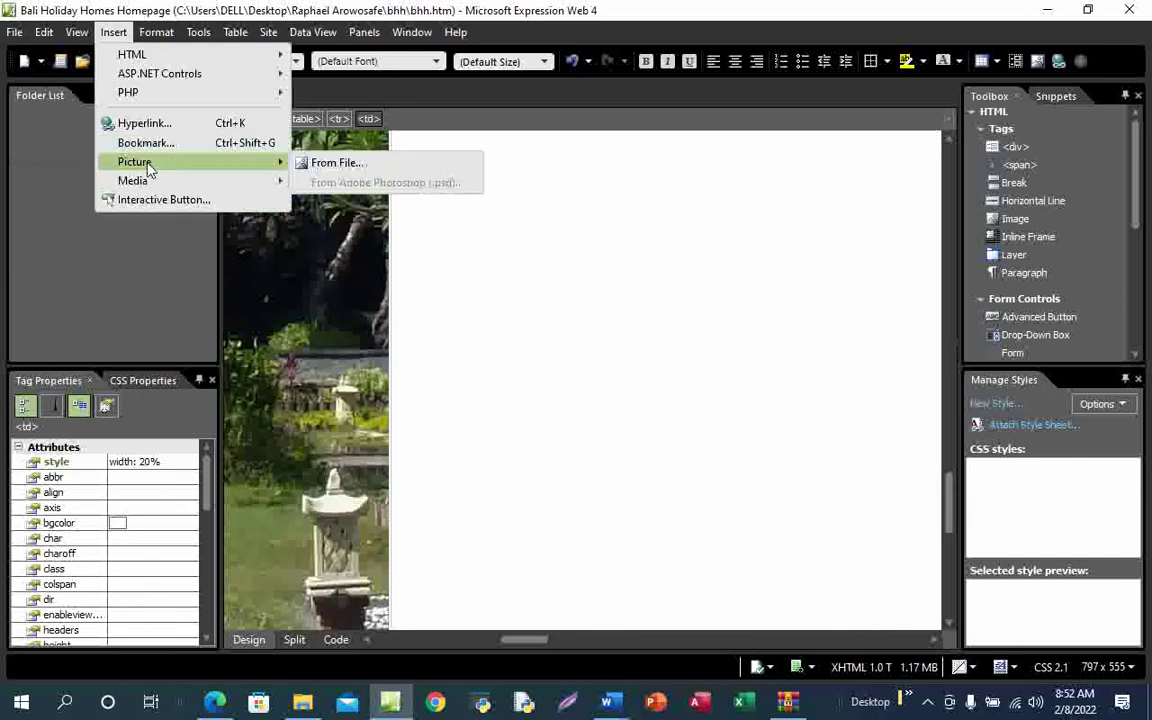
left_click(305, 162)
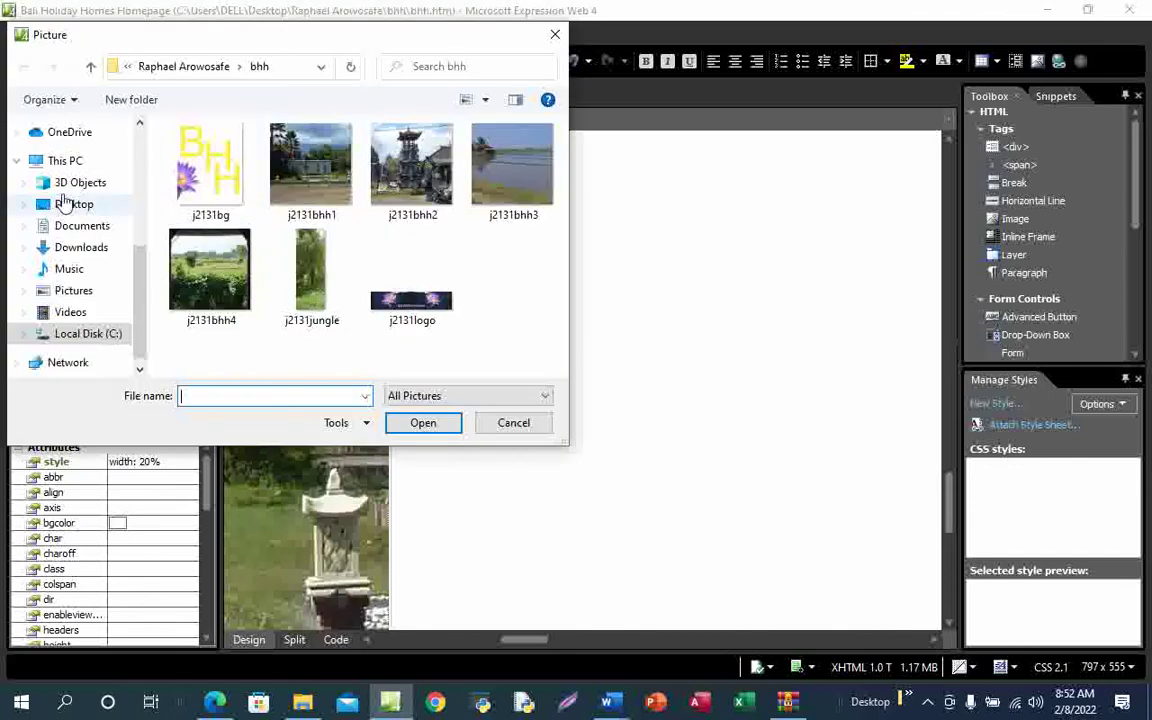
left_click(78, 204)
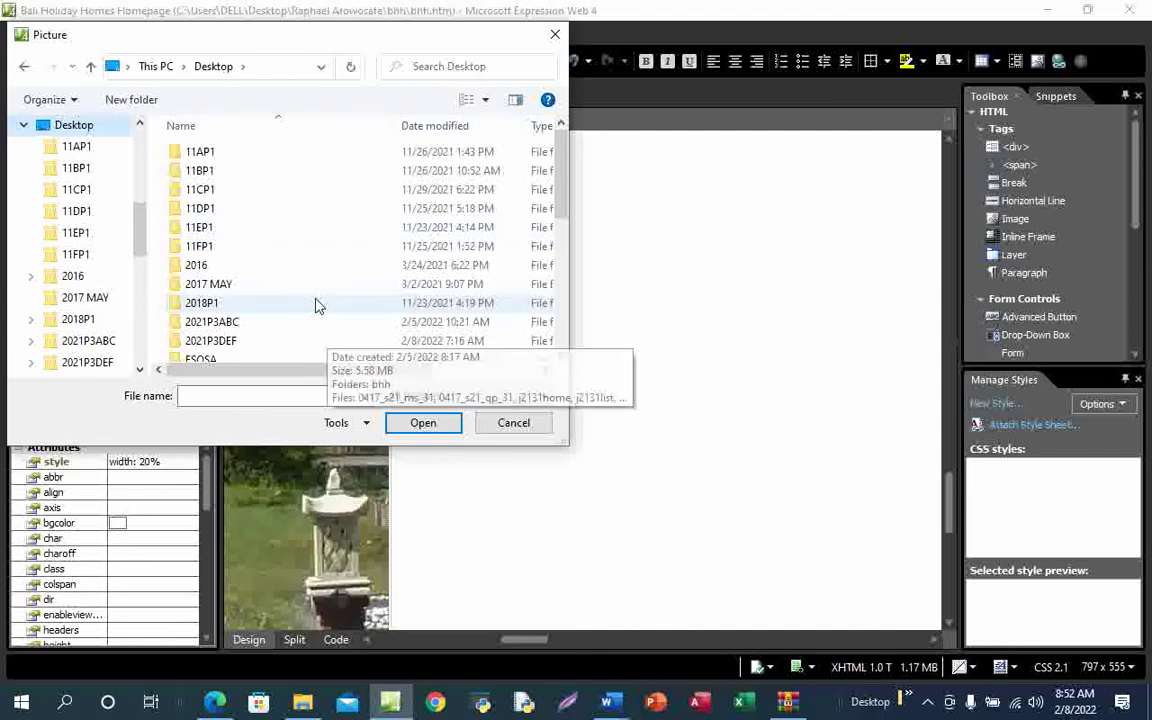
scroll(316, 300, "down", 5)
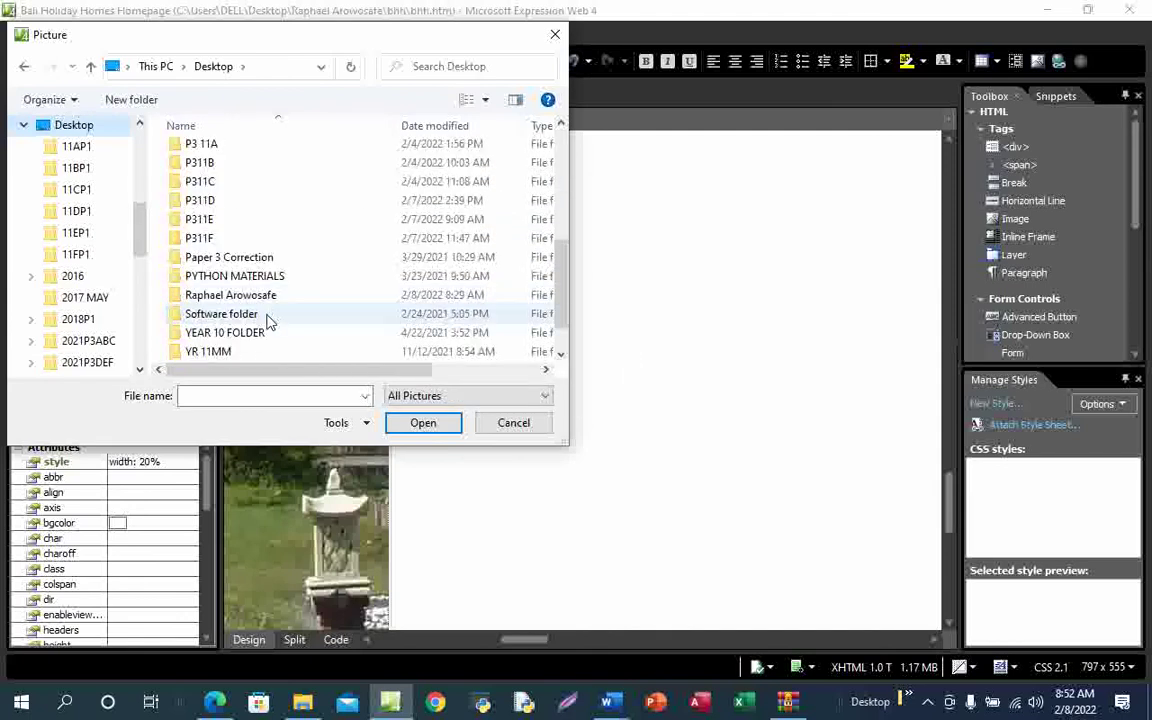
double_click(265, 296)
double_click(262, 160)
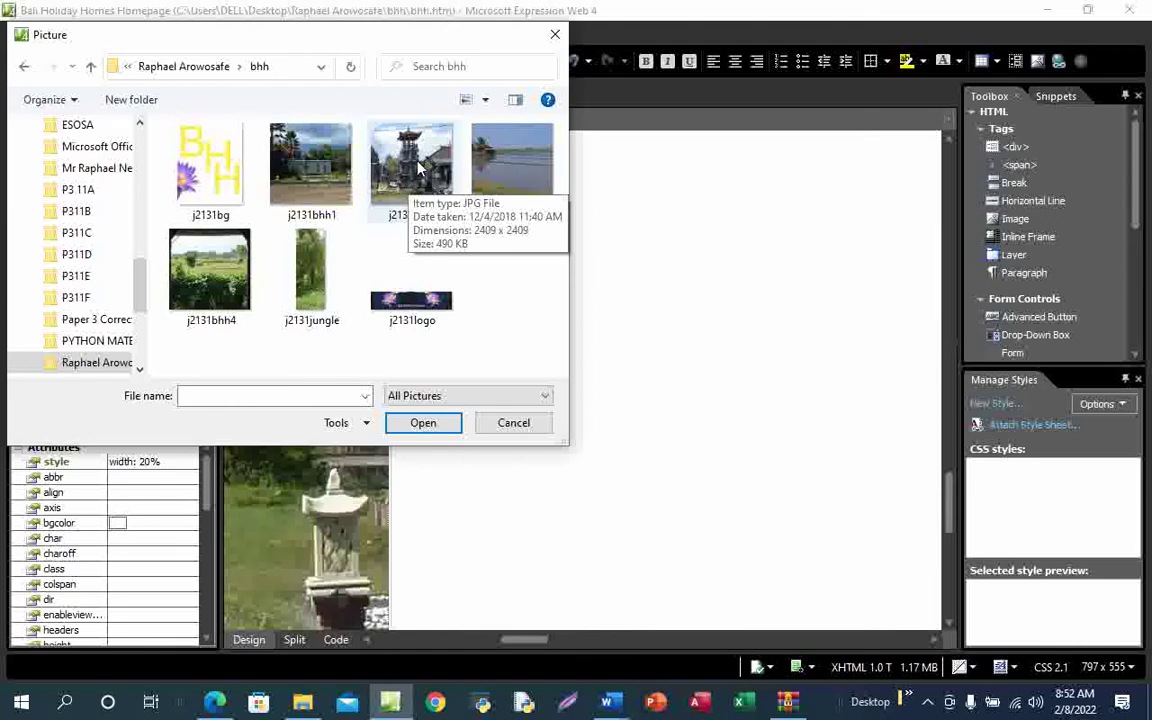
left_click(419, 170)
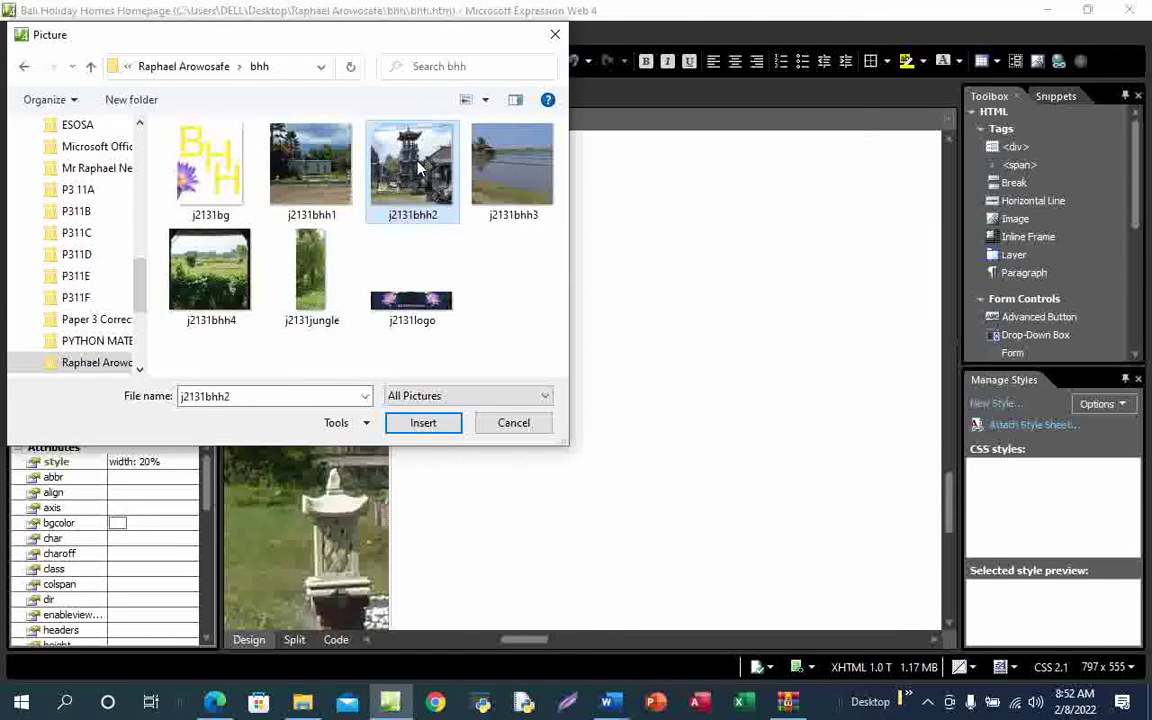
left_click(423, 424)
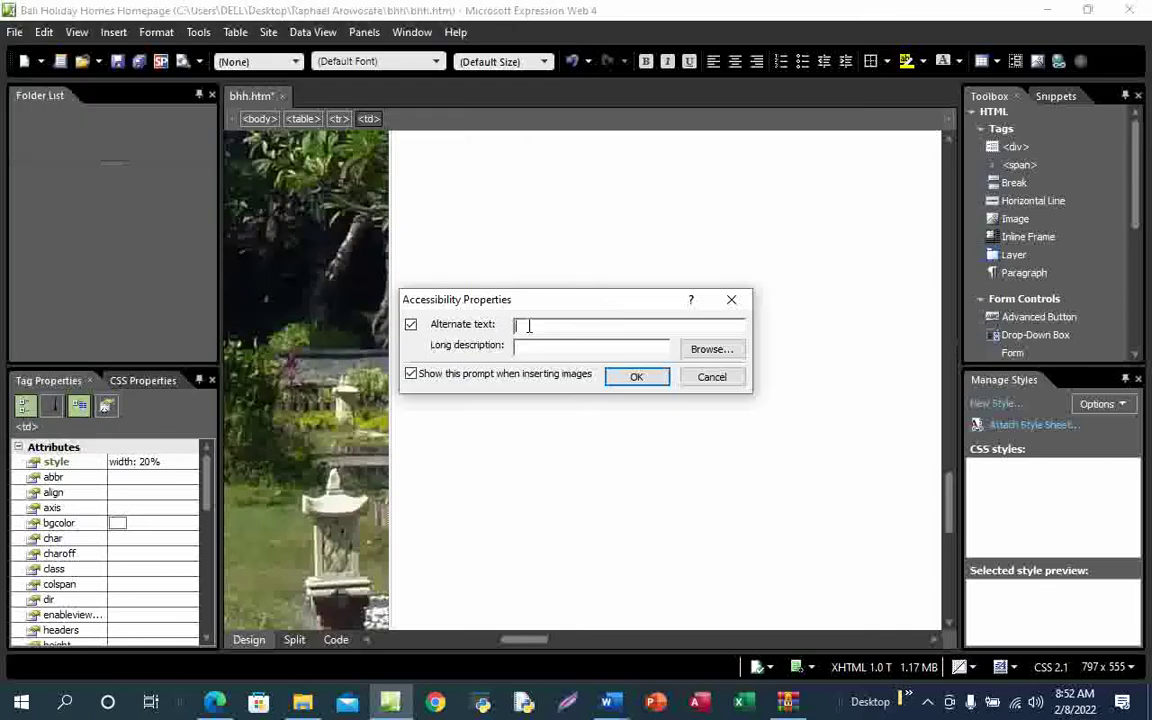
type("The image of a to")
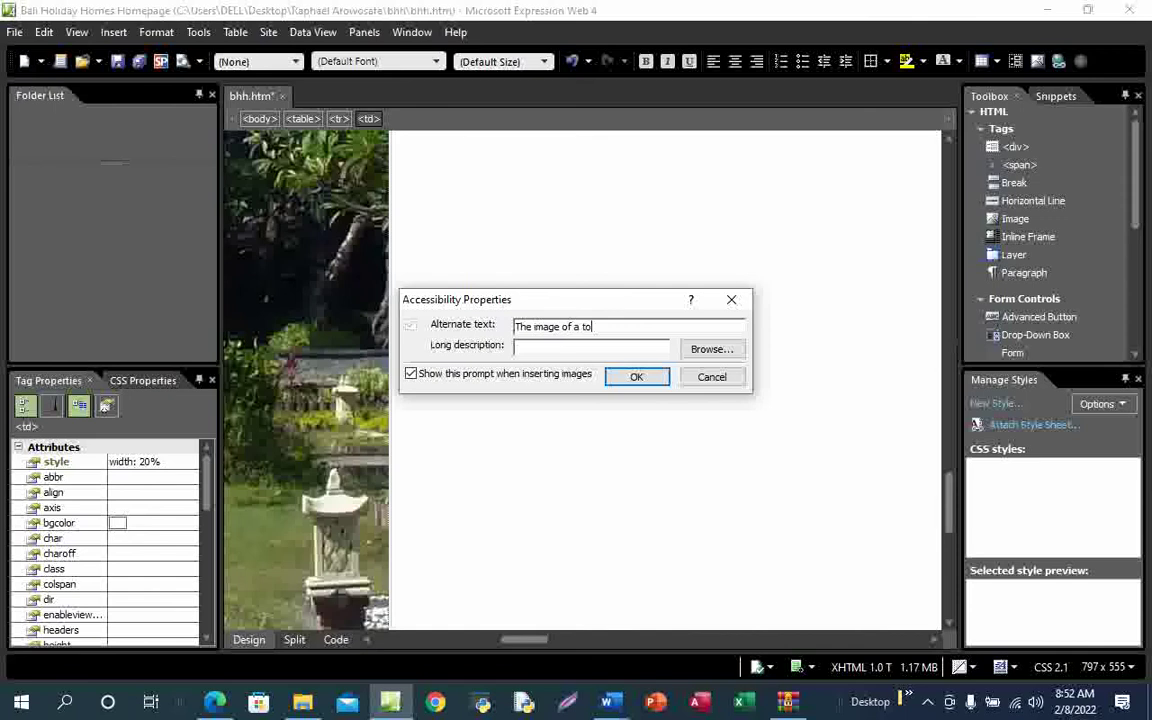
type("wer")
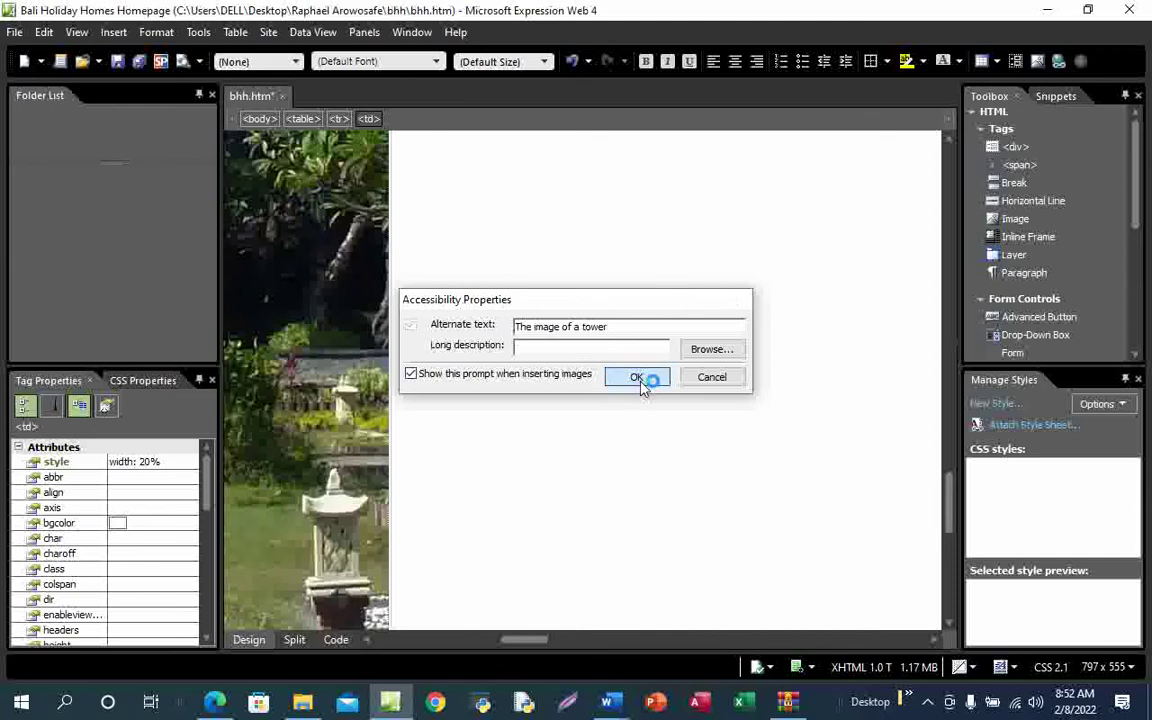
left_click(638, 377)
scroll(683, 376, "up", 10)
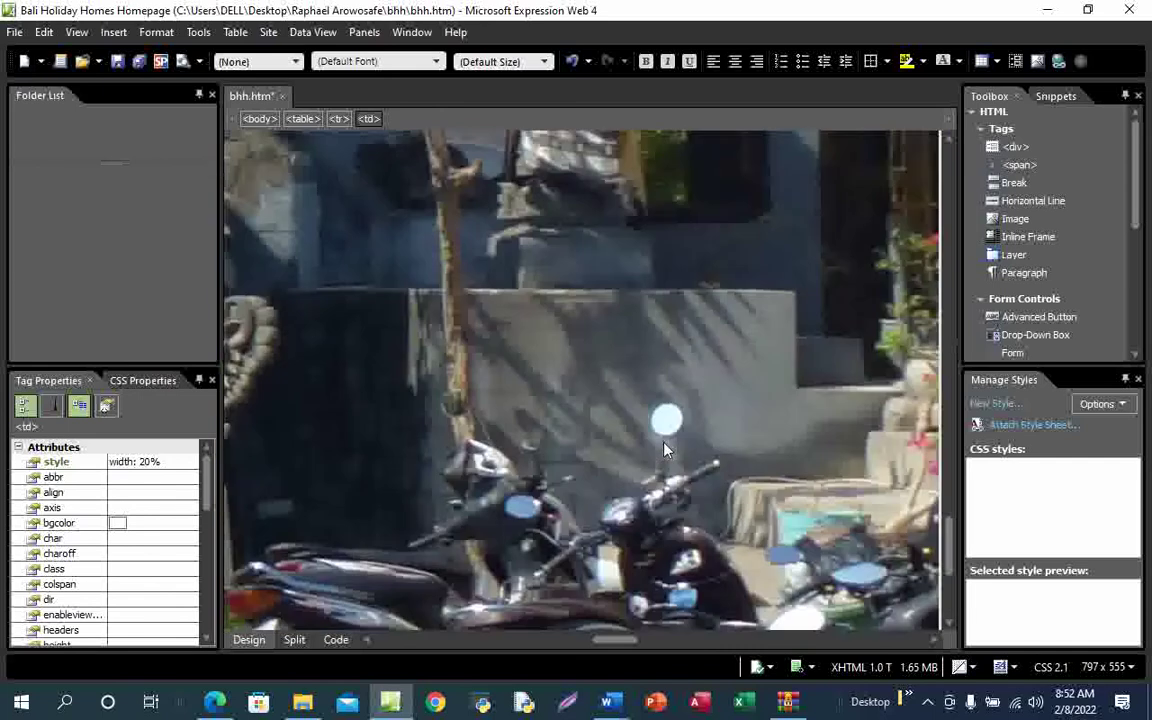
scroll(665, 450, "up", 5)
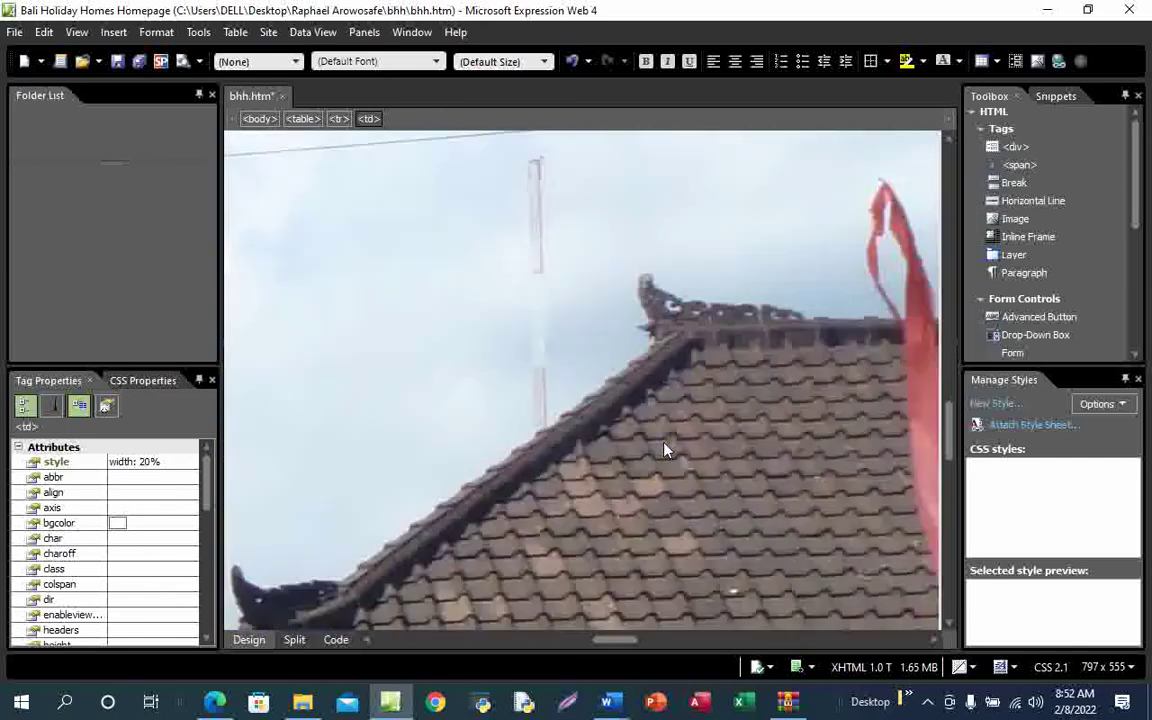
scroll(665, 450, "down", 2)
scroll(665, 450, "down", 3)
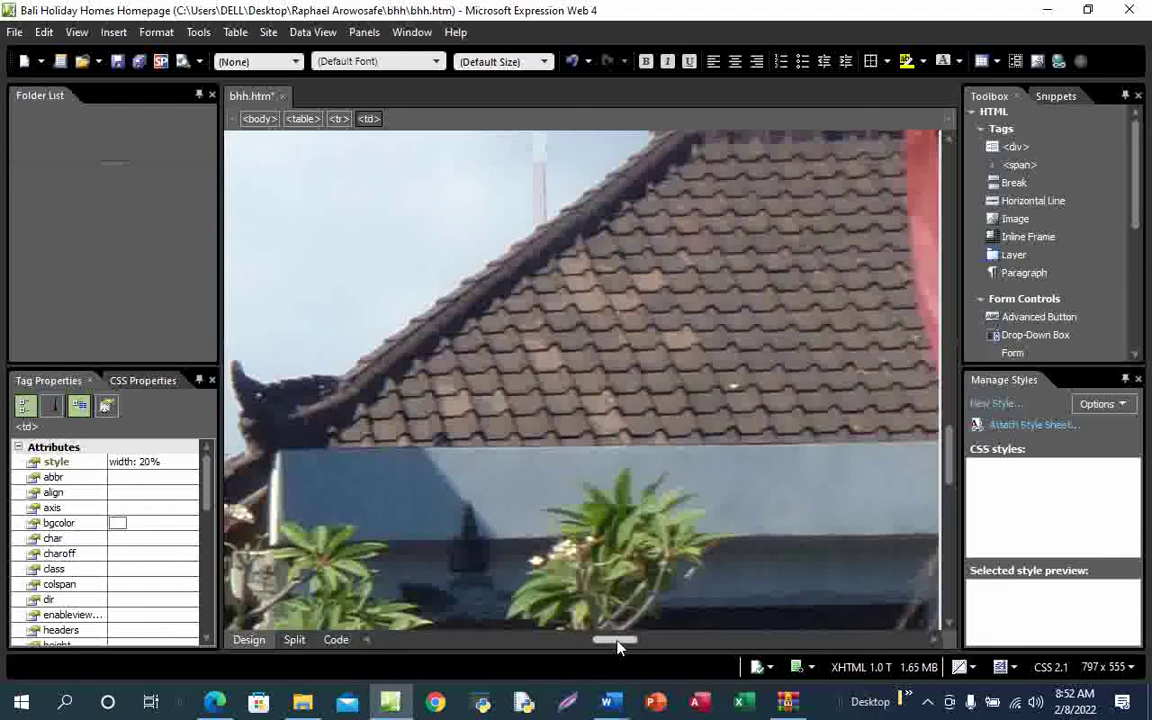
left_click_drag(617, 641, 497, 630)
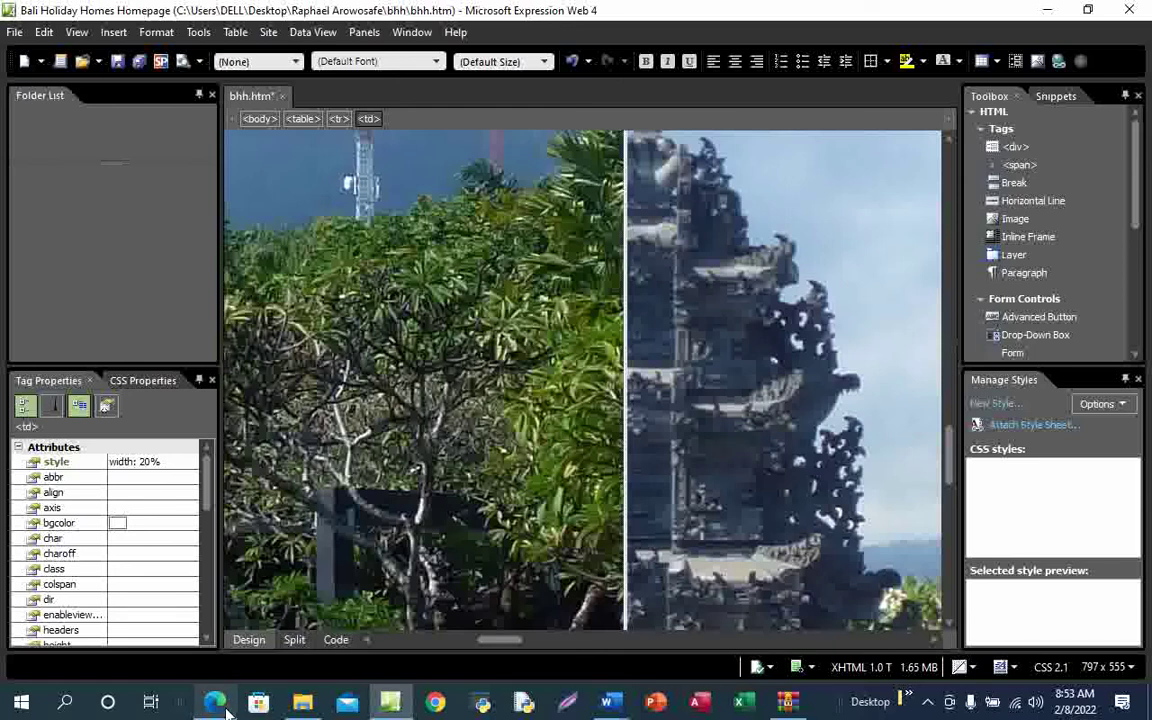
scroll(860, 420, "down", 5)
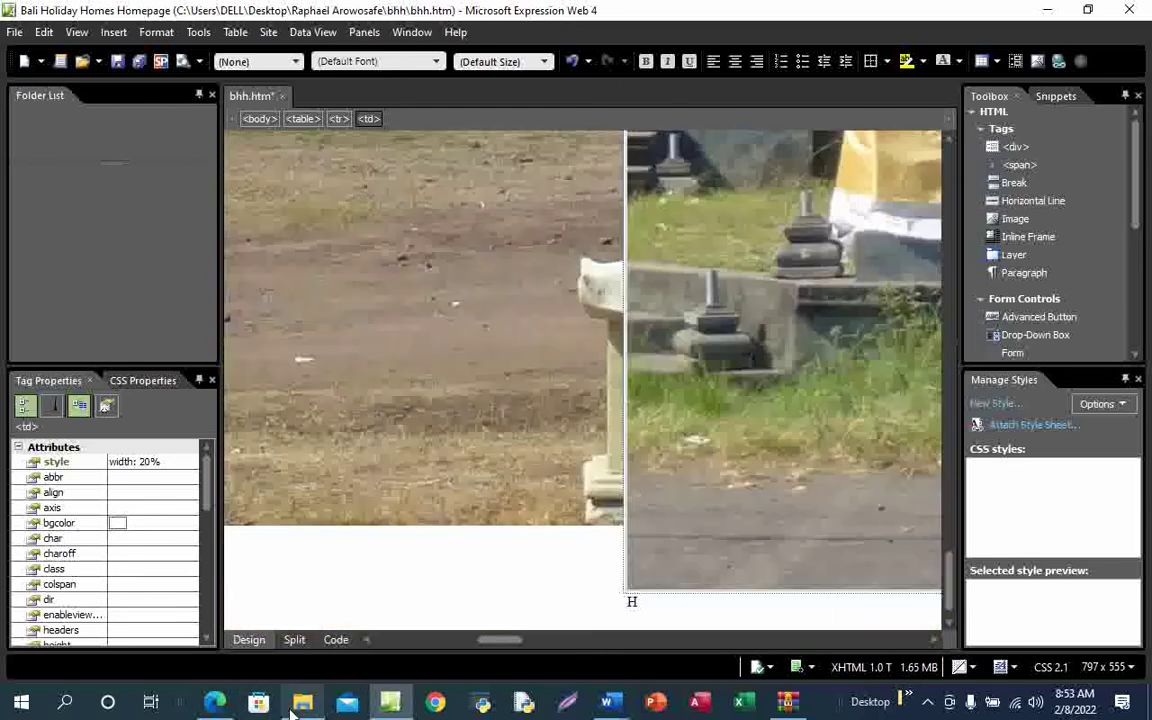
mouse_move(293, 710)
mouse_move(215, 703)
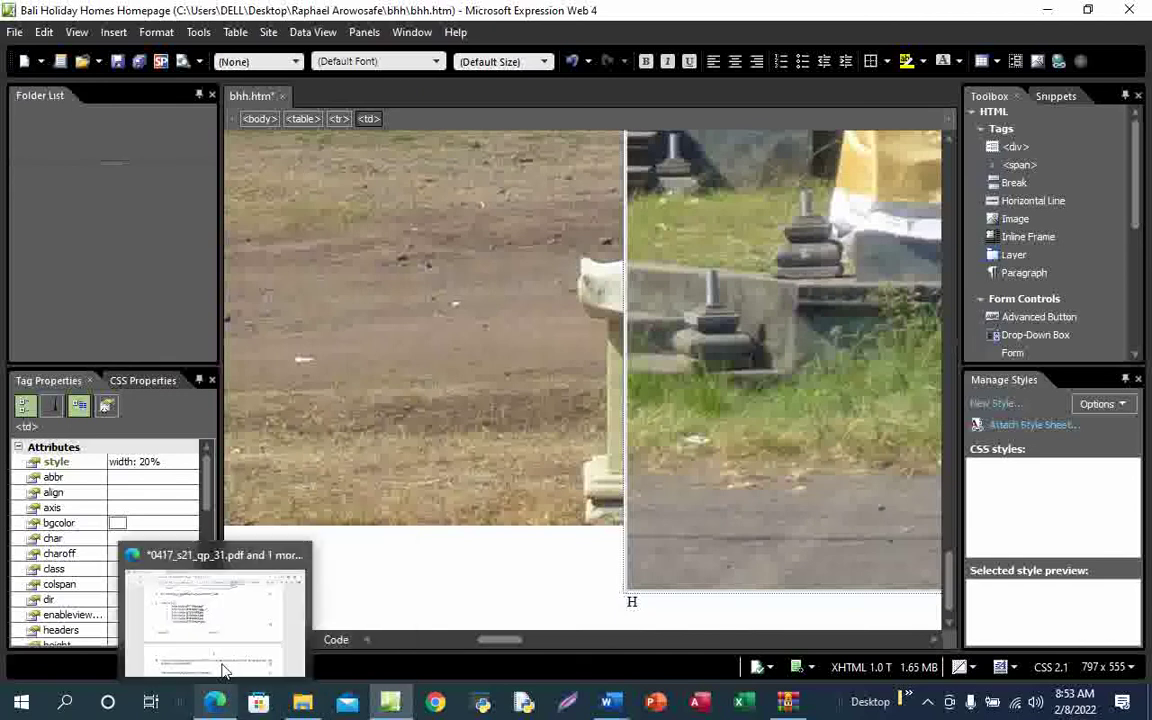
Ink a tick beside question 5's j2131bhh3.jpg item in the PDF, then return to bhh.htm
left_click(231, 645)
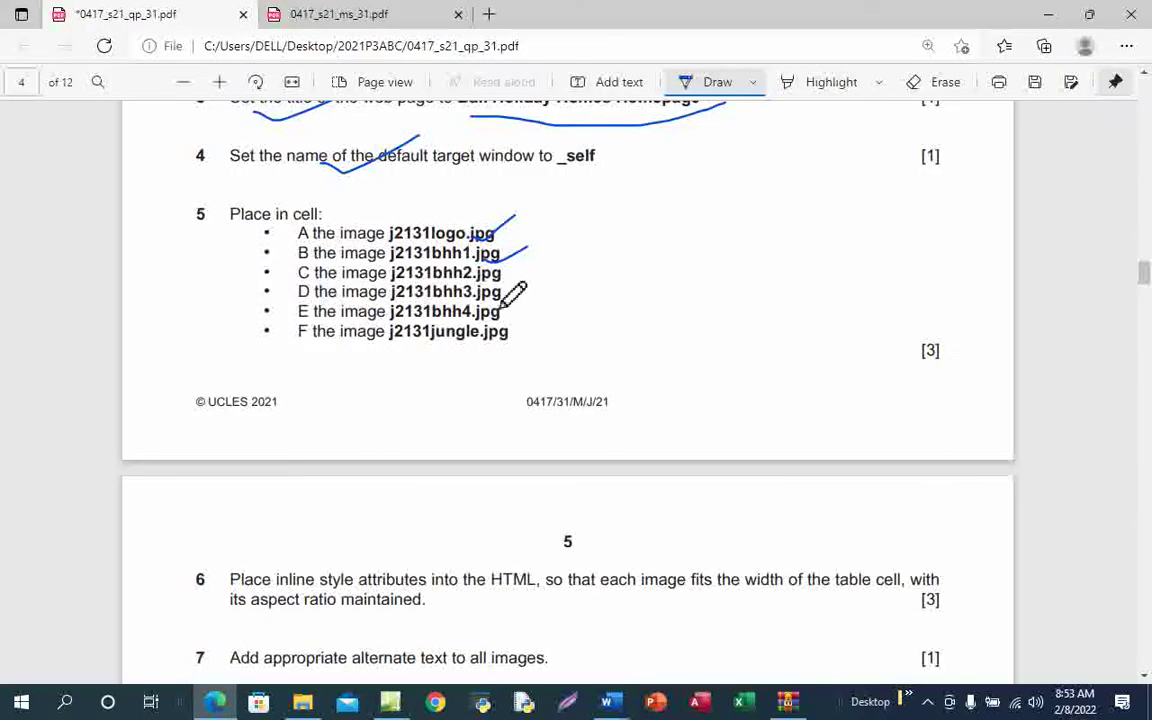
left_click_drag(501, 299, 547, 265)
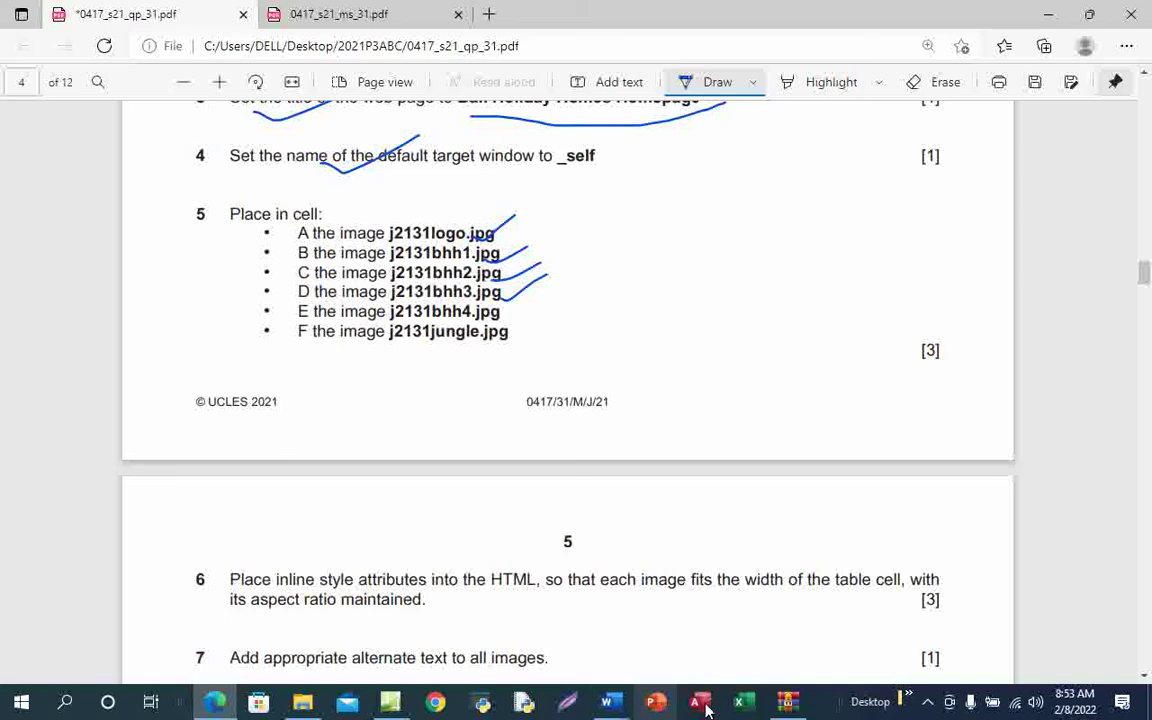
mouse_move(396, 708)
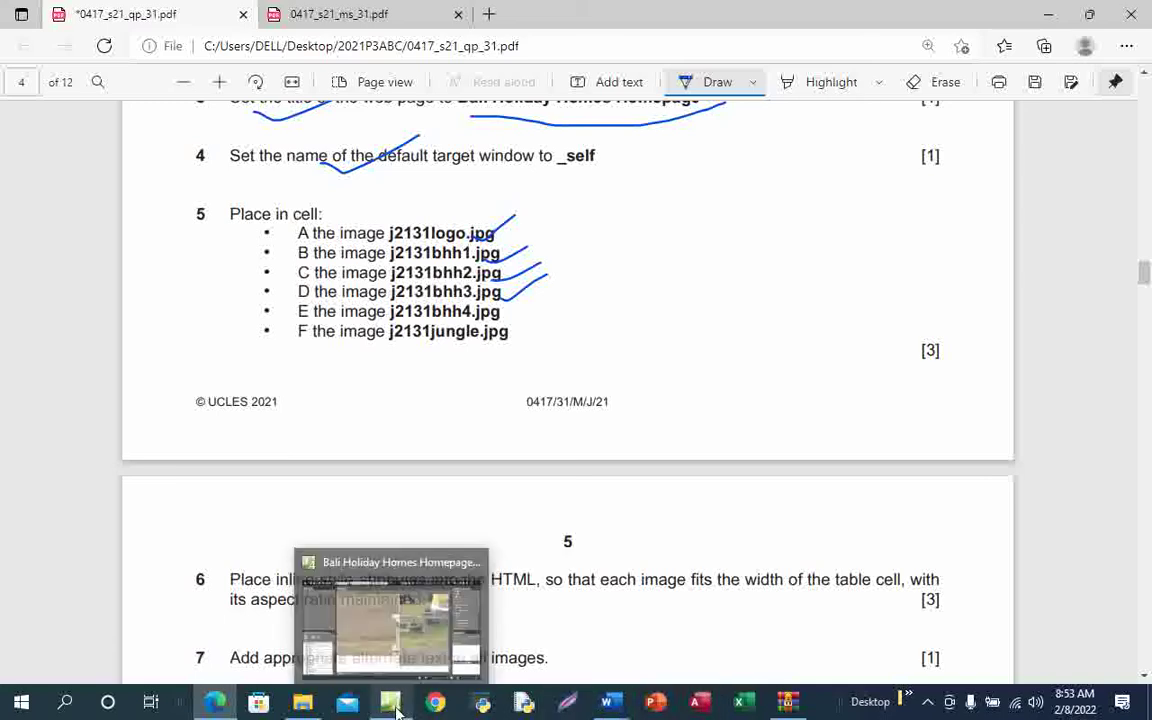
left_click(380, 605)
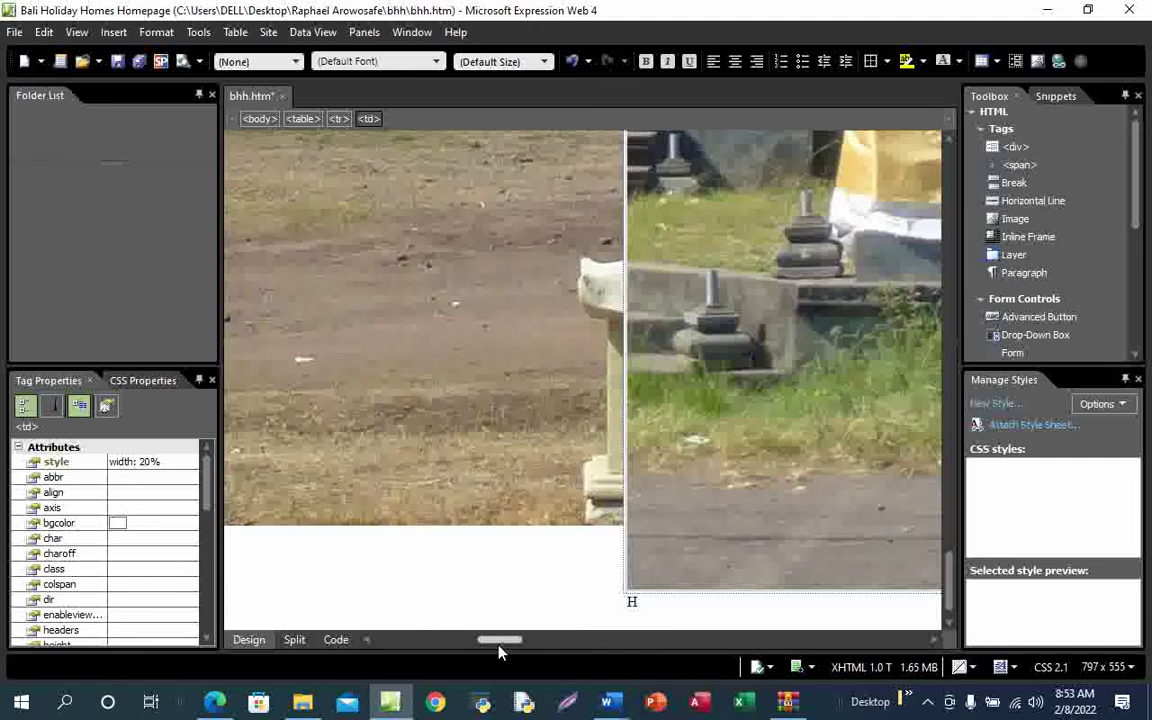
Delete the D placeholder letter from the empty table cell
left_click_drag(503, 648, 653, 644)
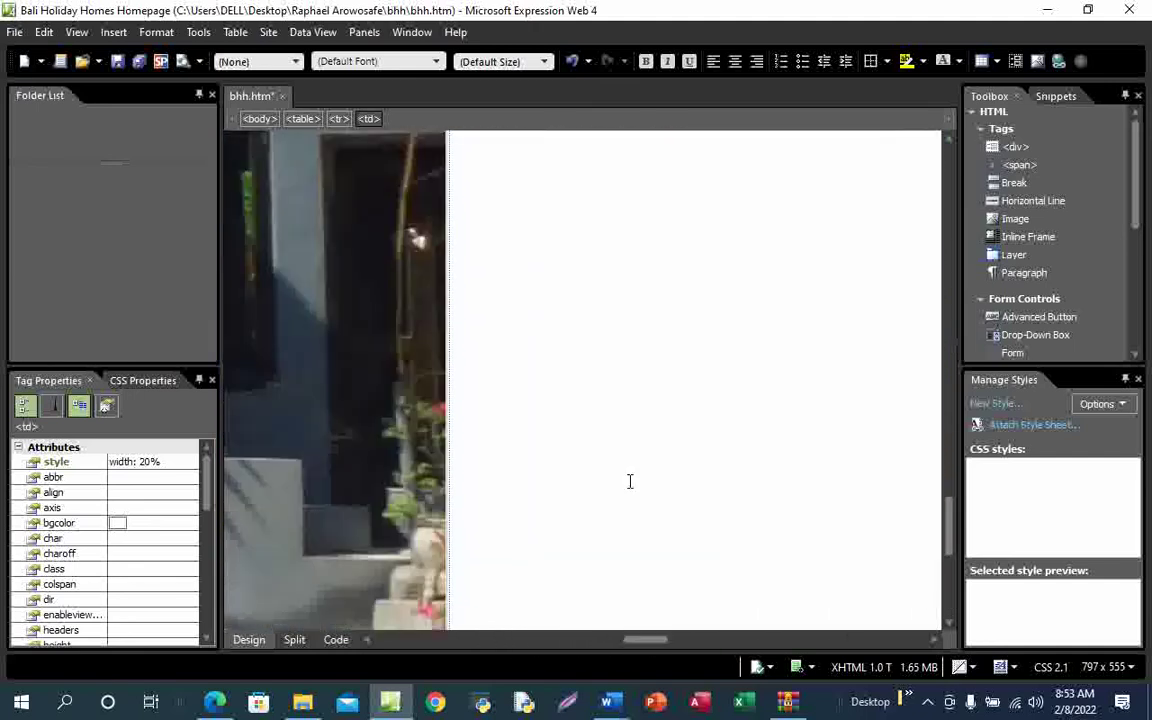
left_click(466, 217)
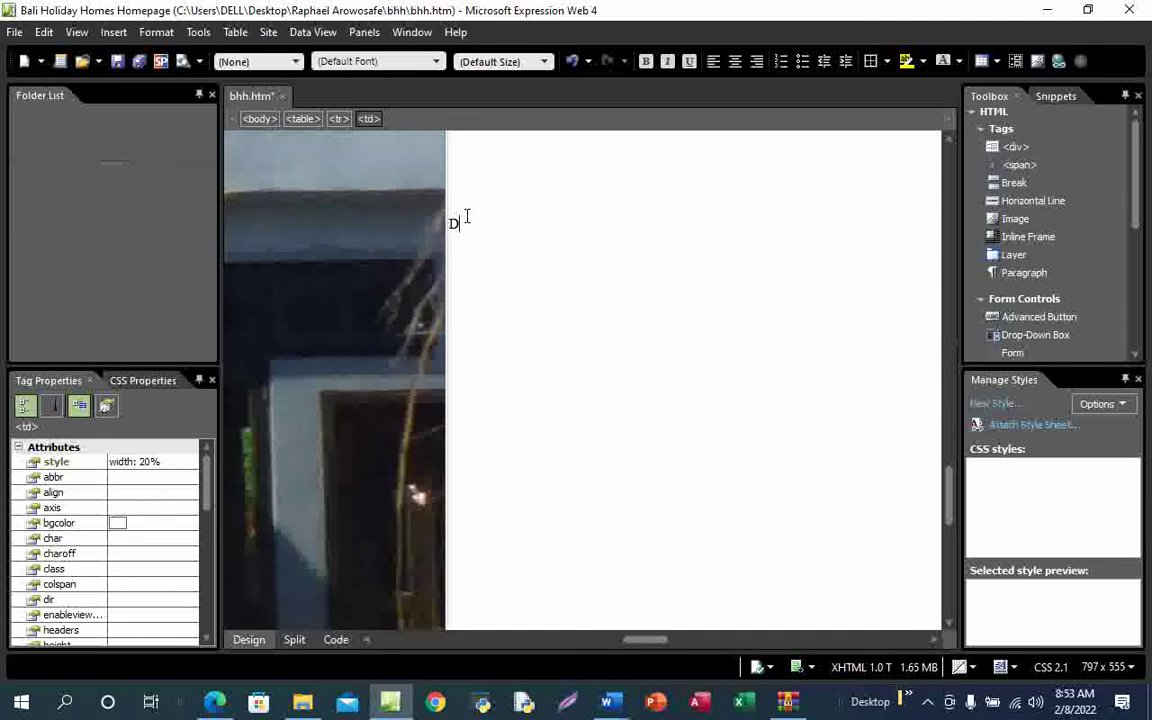
key("BackSpace")
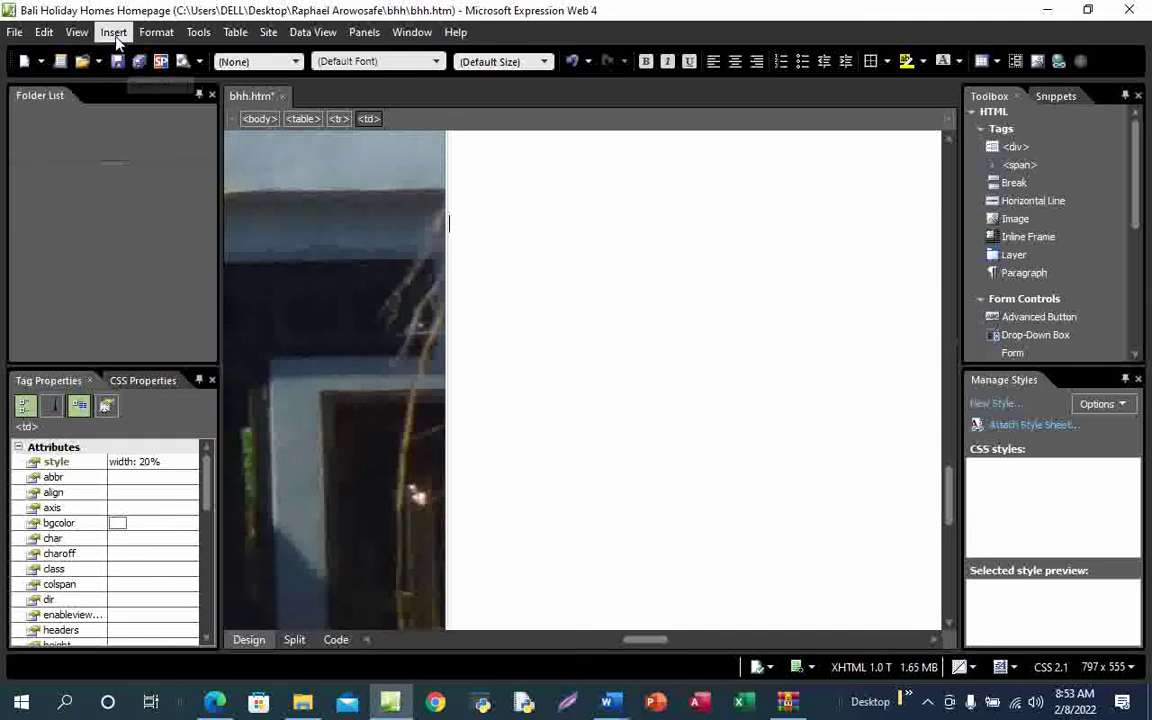
Insert the j2131bhh4 picture from the Desktop bhh folder via Insert > Picture > From File
left_click(113, 32)
mouse_move(157, 166)
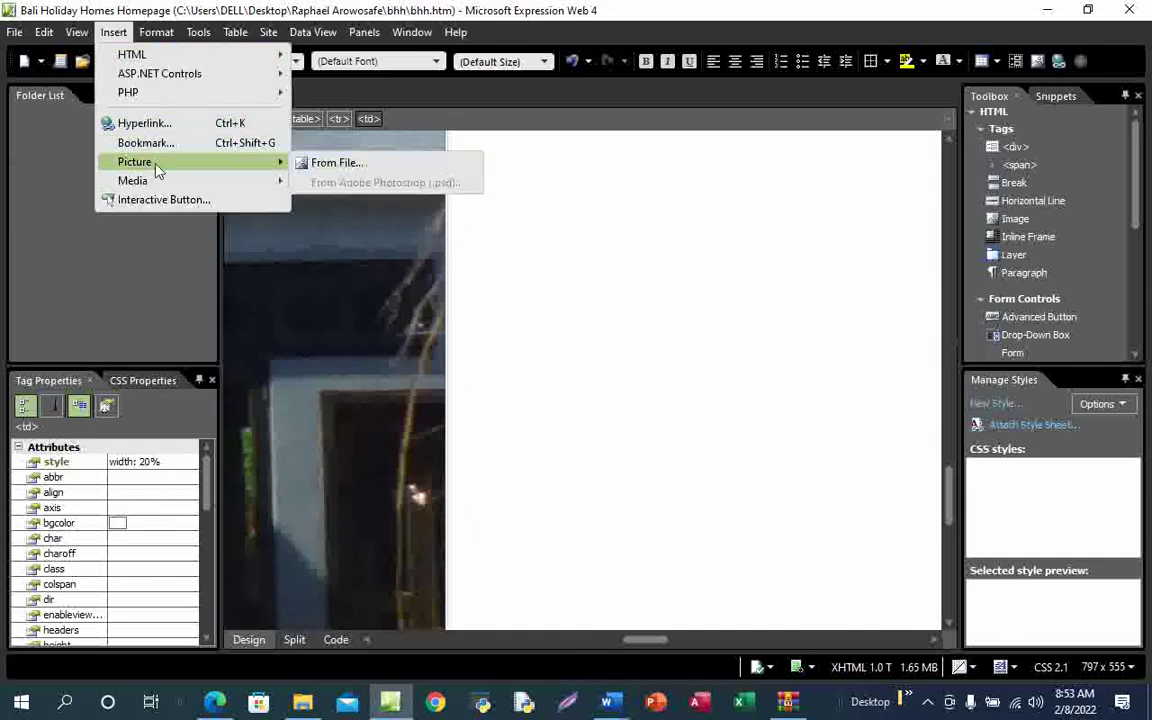
left_click(322, 163)
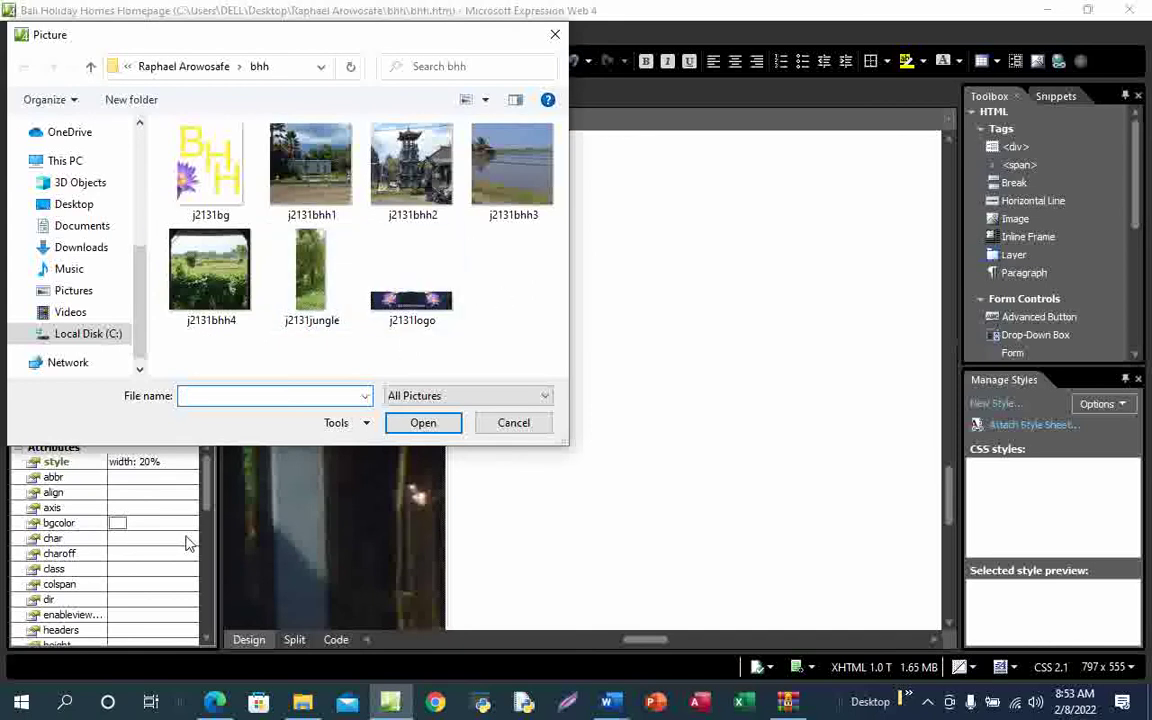
left_click(74, 204)
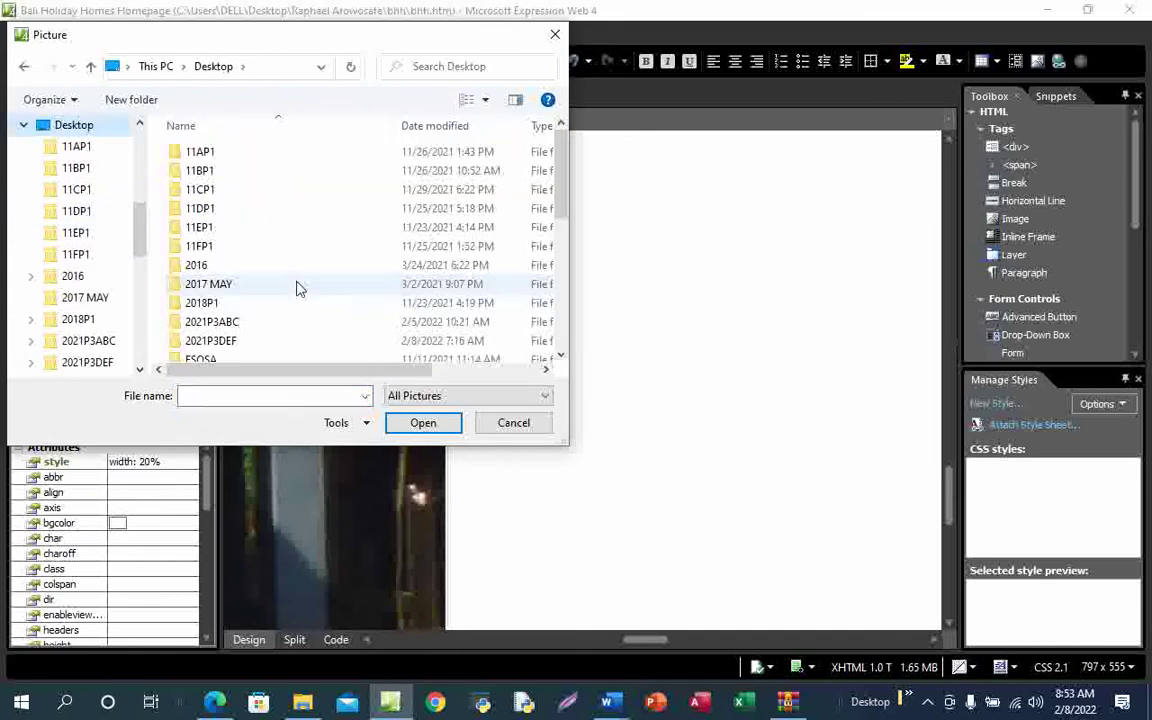
scroll(296, 288, "down", 5)
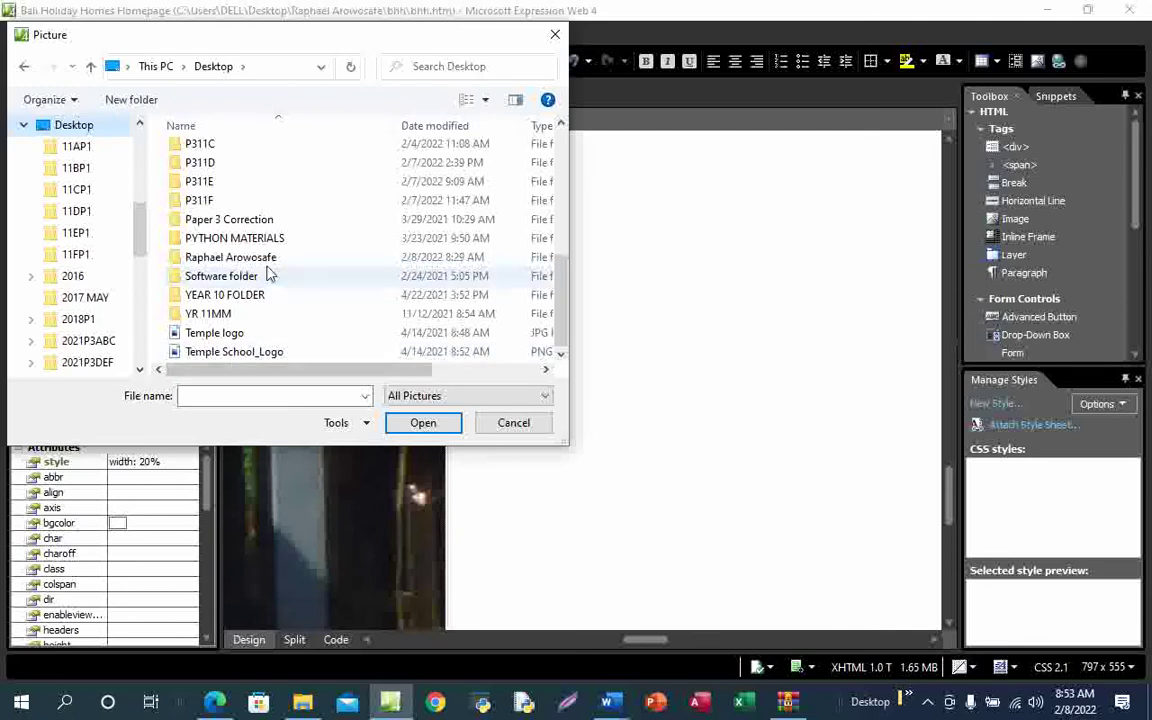
double_click(268, 258)
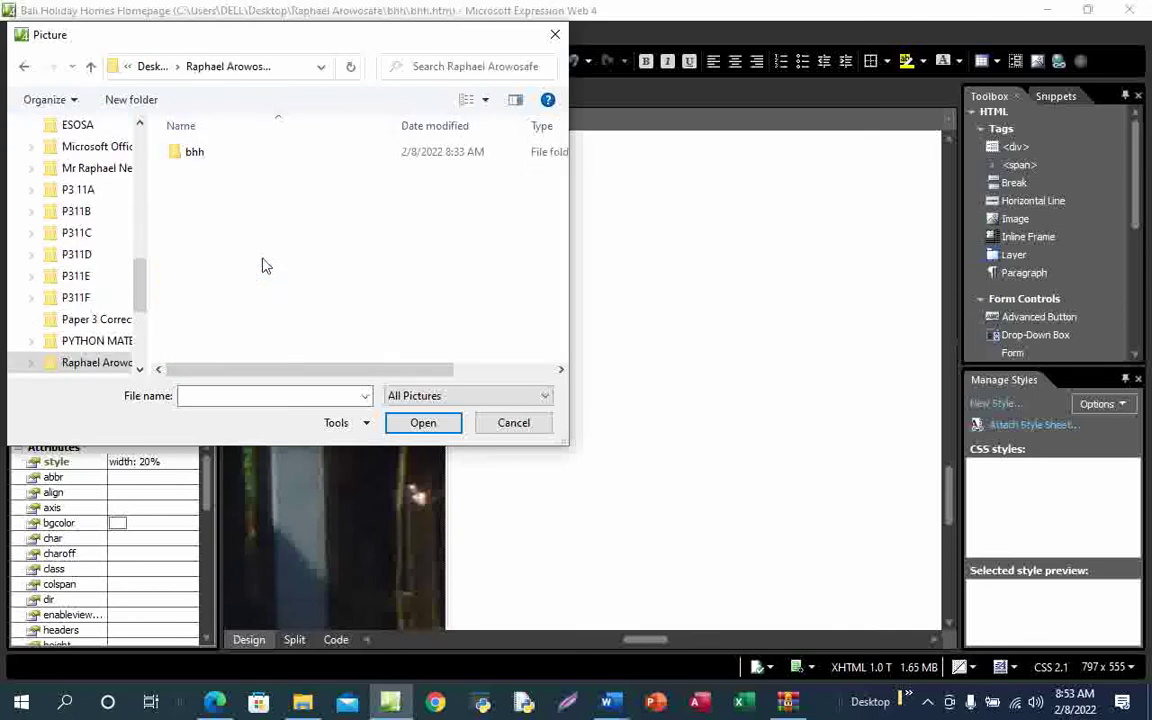
double_click(212, 157)
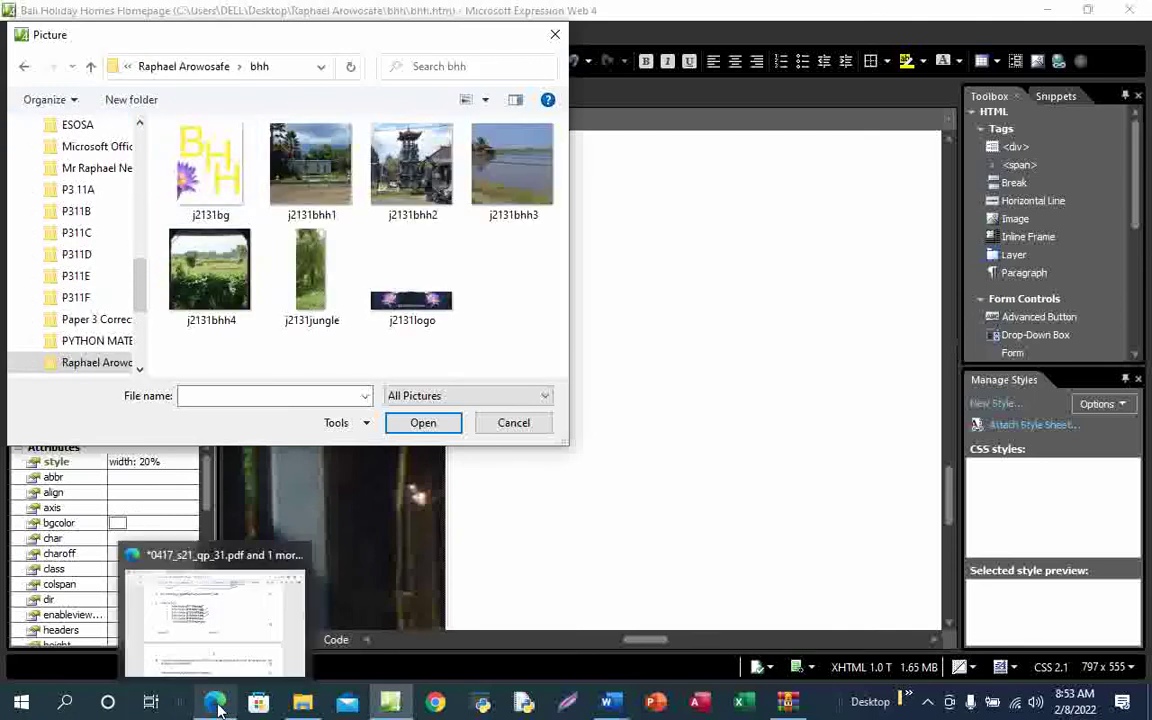
left_click(241, 645)
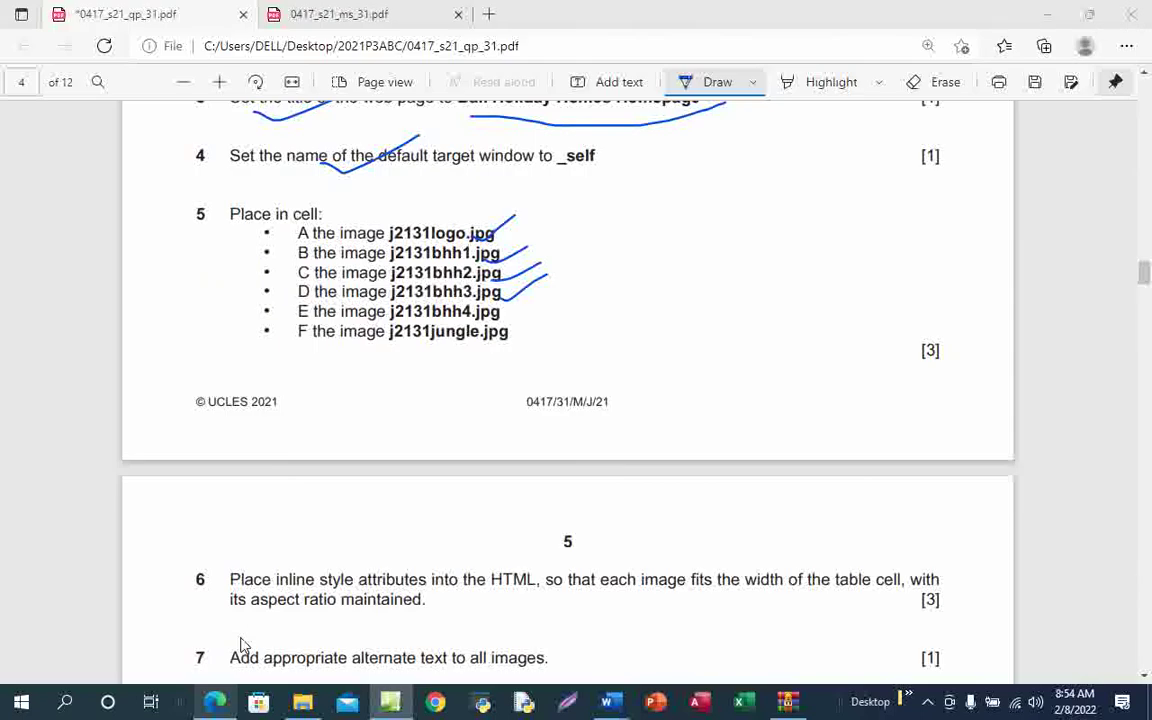
key("alt+Tab")
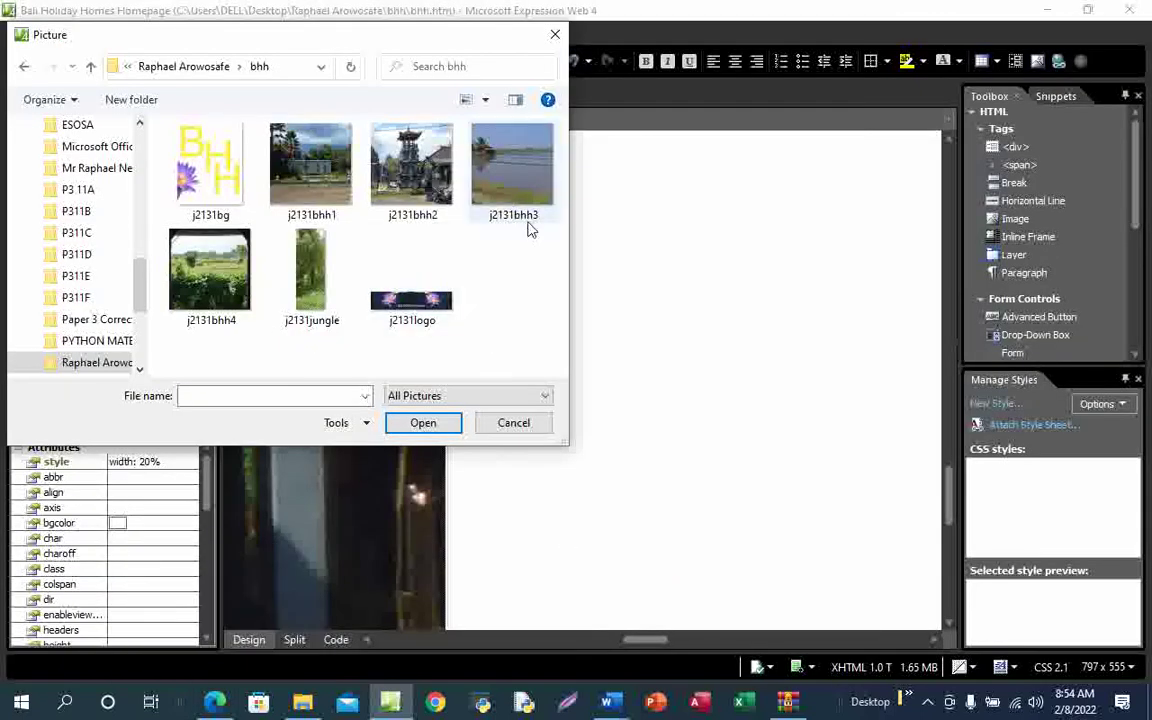
left_click(218, 273)
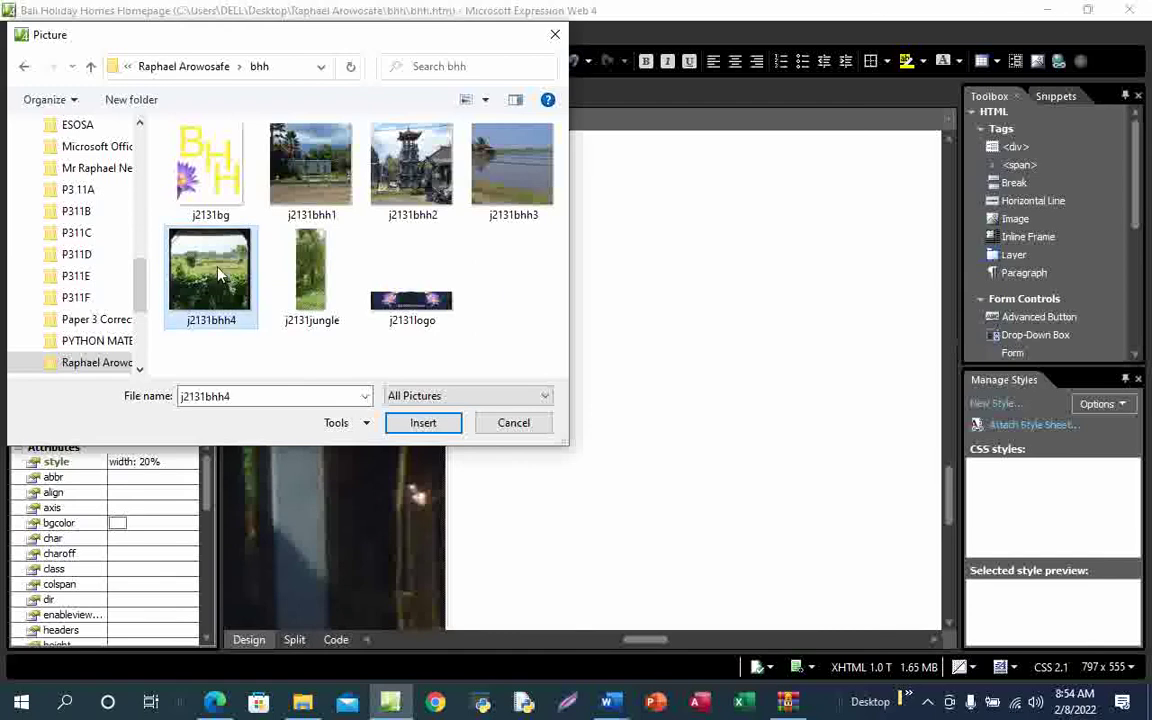
left_click(423, 423)
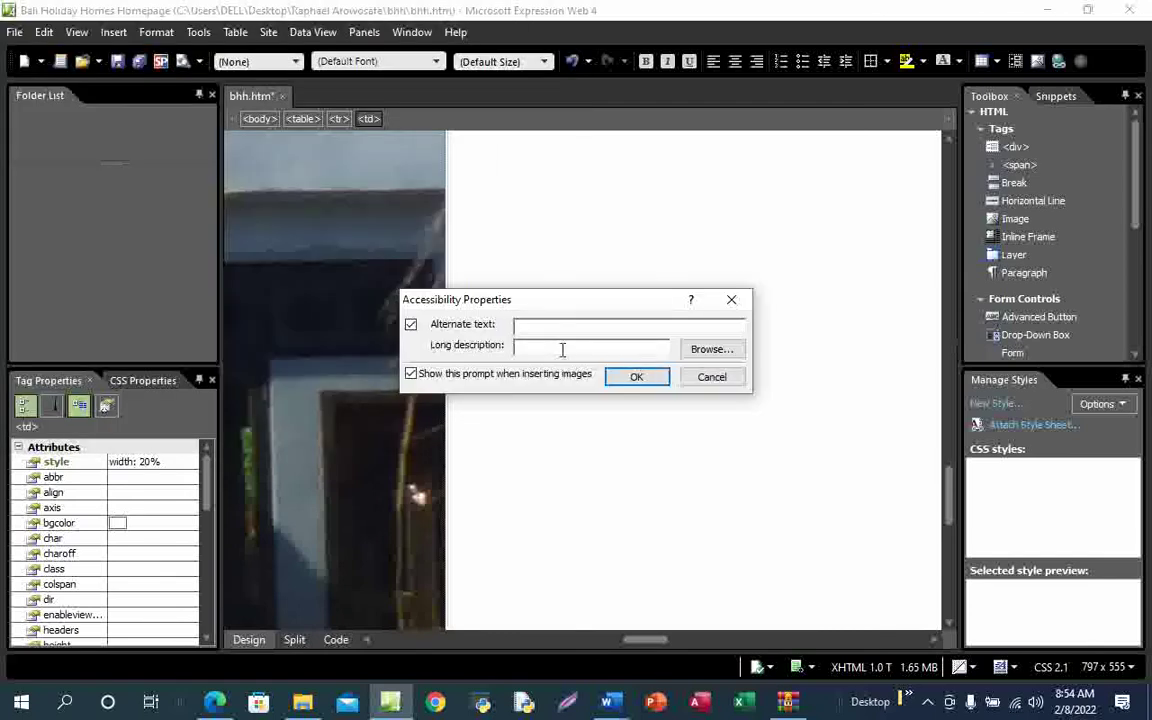
Confirm 'The image of a farm' as the alternate text, then bring up the question paper
type("The image of a fa")
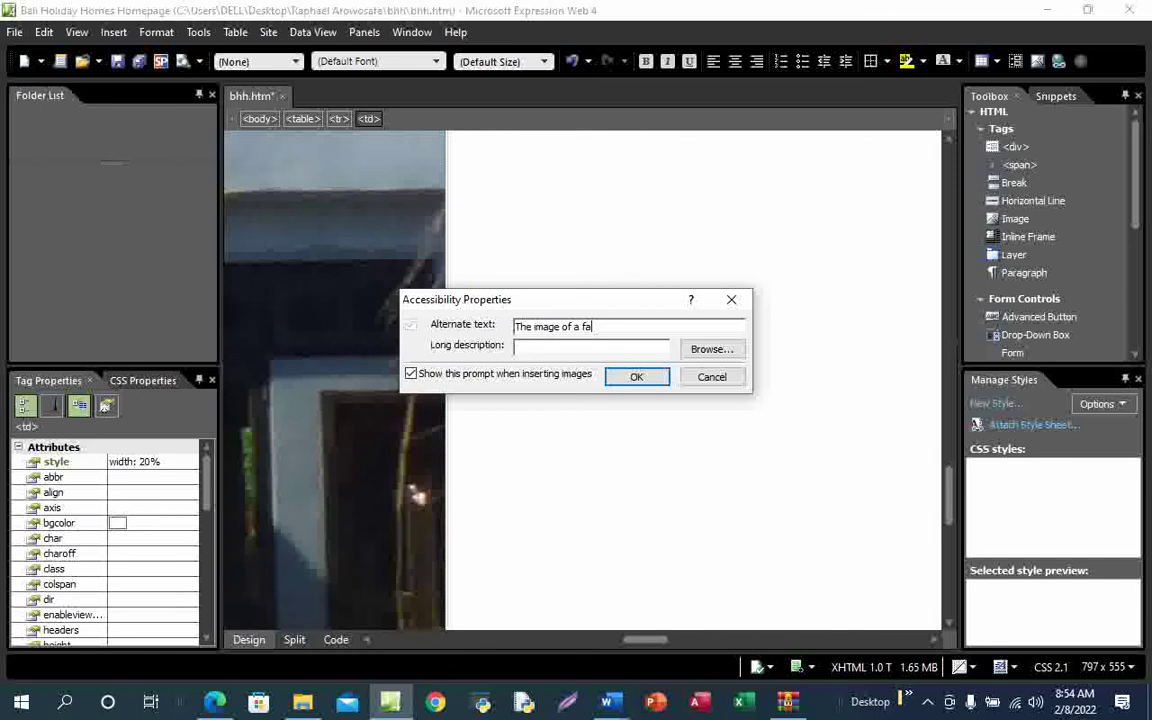
type("rm")
left_click(640, 381)
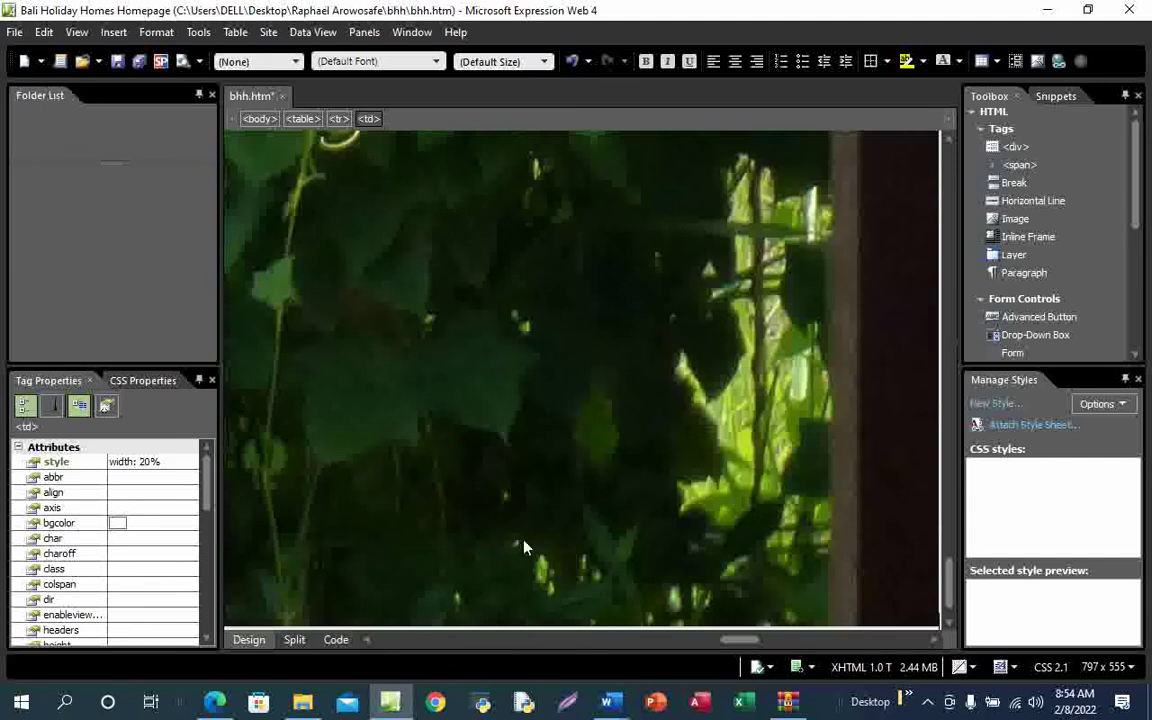
mouse_move(215, 703)
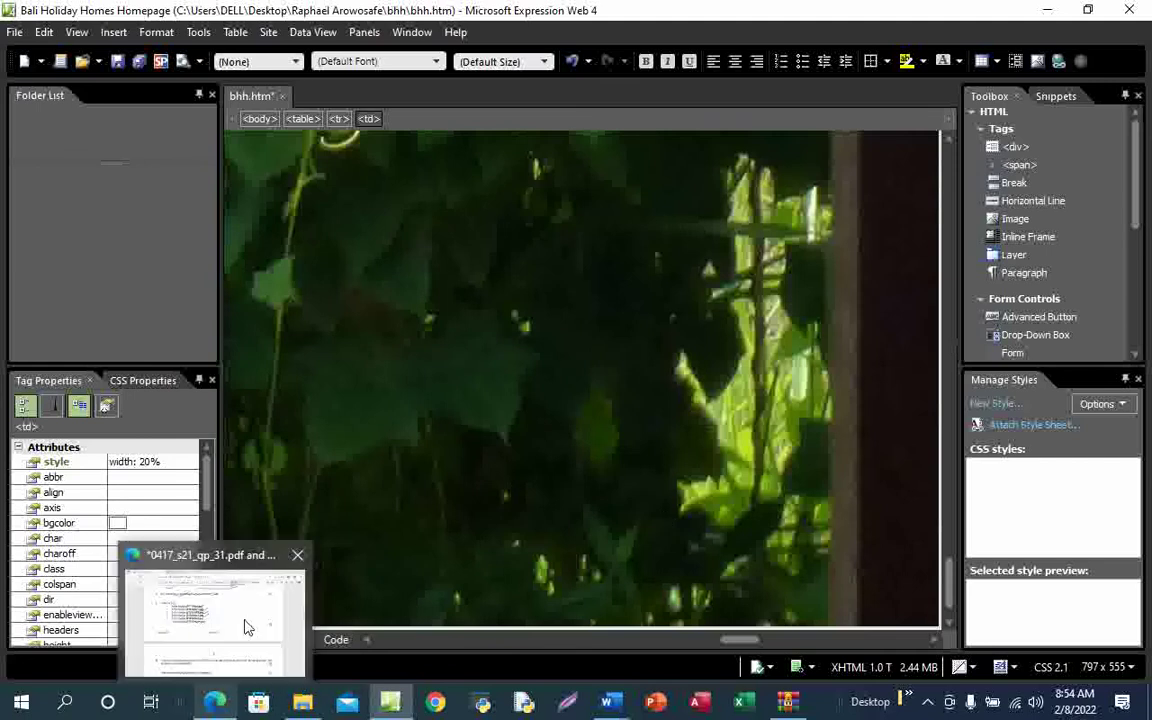
left_click(247, 627)
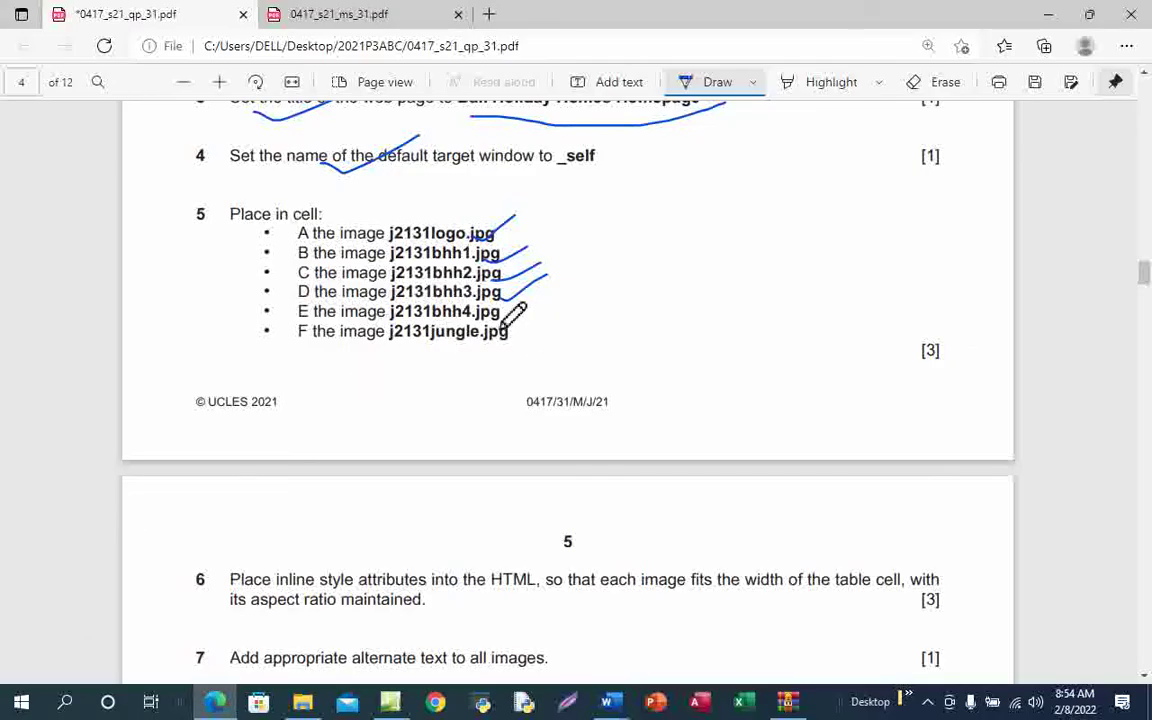
Ink a tick beside the j2131bhh4.jpg line for cell E, then return to bhh.htm
left_click_drag(503, 323, 576, 290)
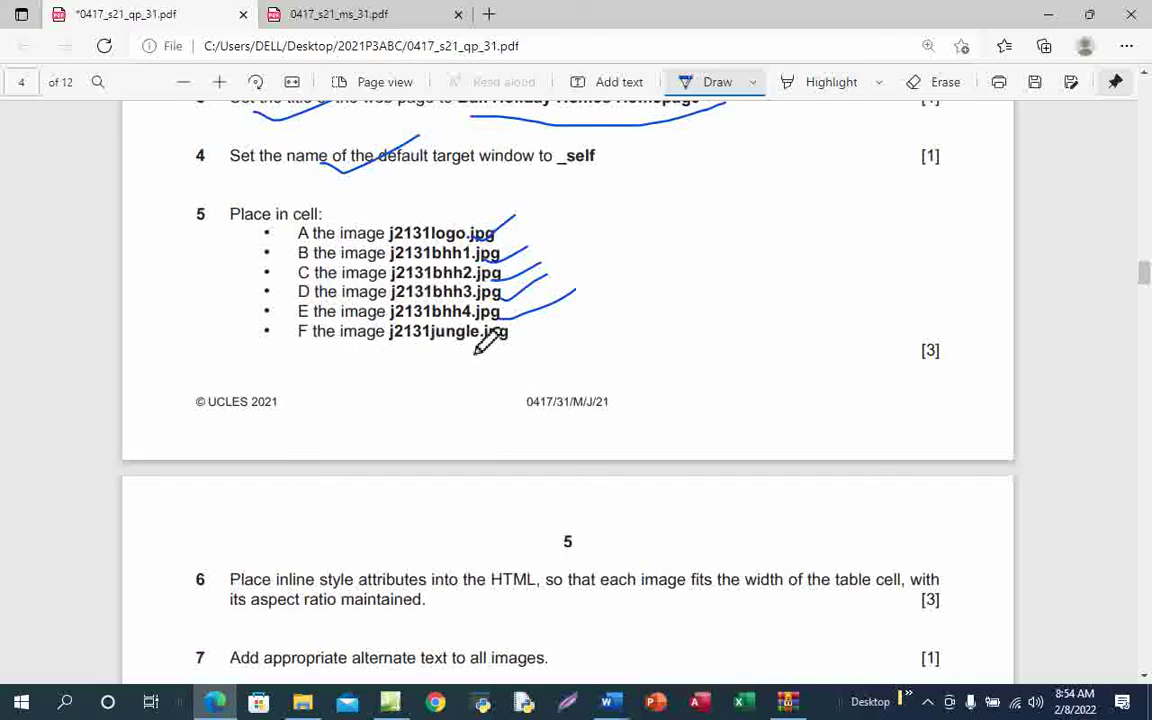
left_click(390, 704)
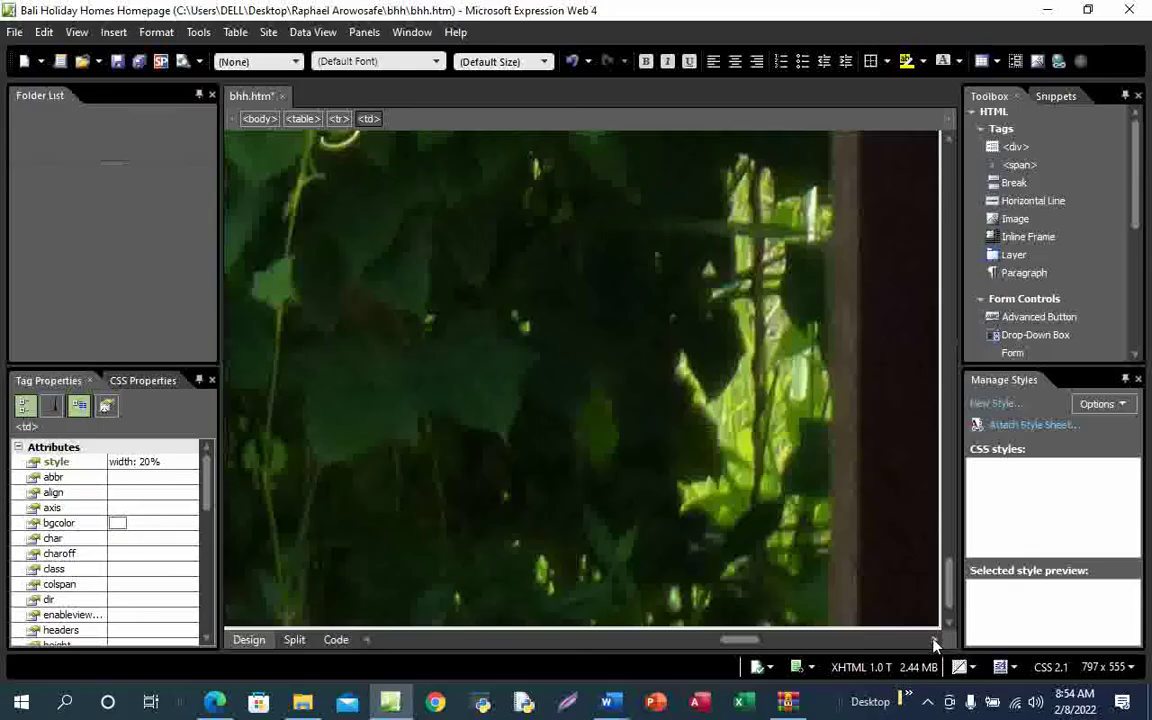
Check the question paper, then scroll to and select the farm image in the table
left_click_drag(740, 640, 776, 640)
scroll(571, 474, "up", 10)
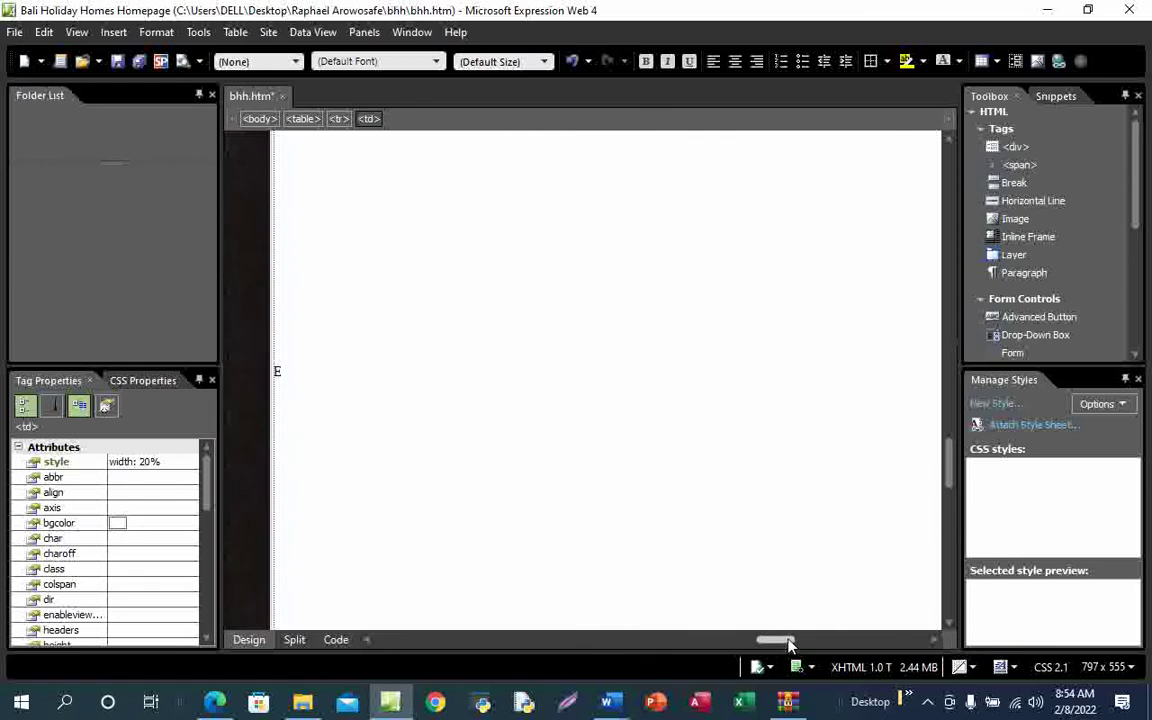
mouse_move(215, 702)
left_click(234, 626)
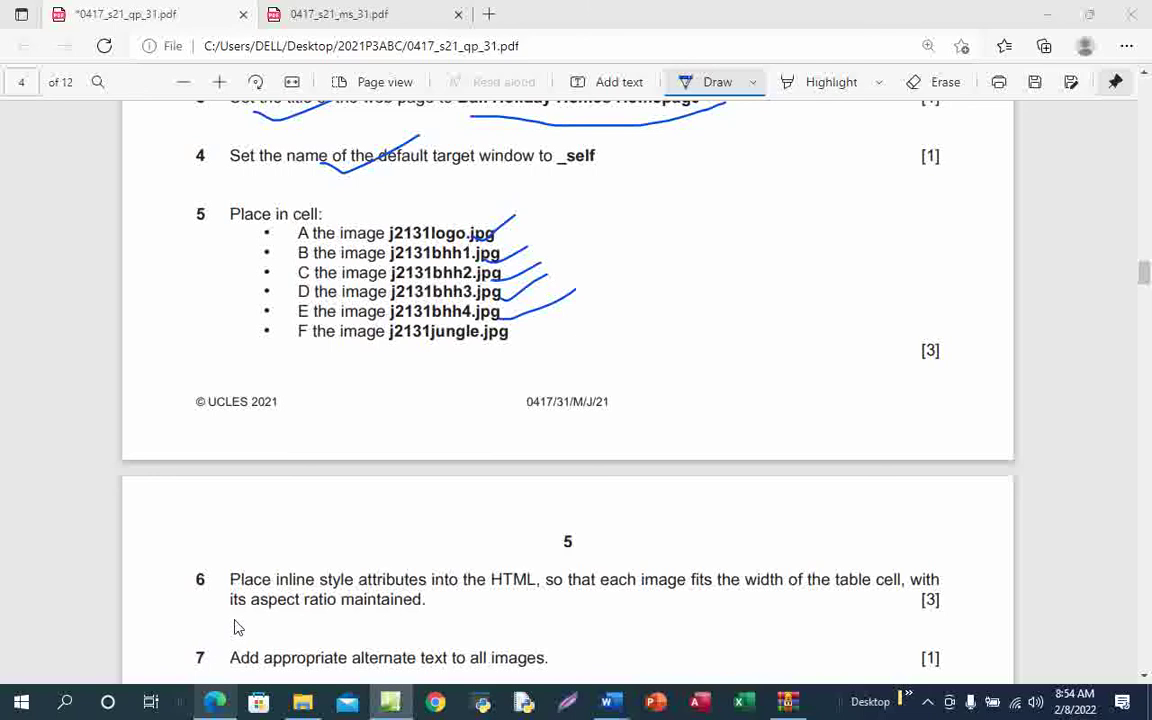
key("alt+Tab")
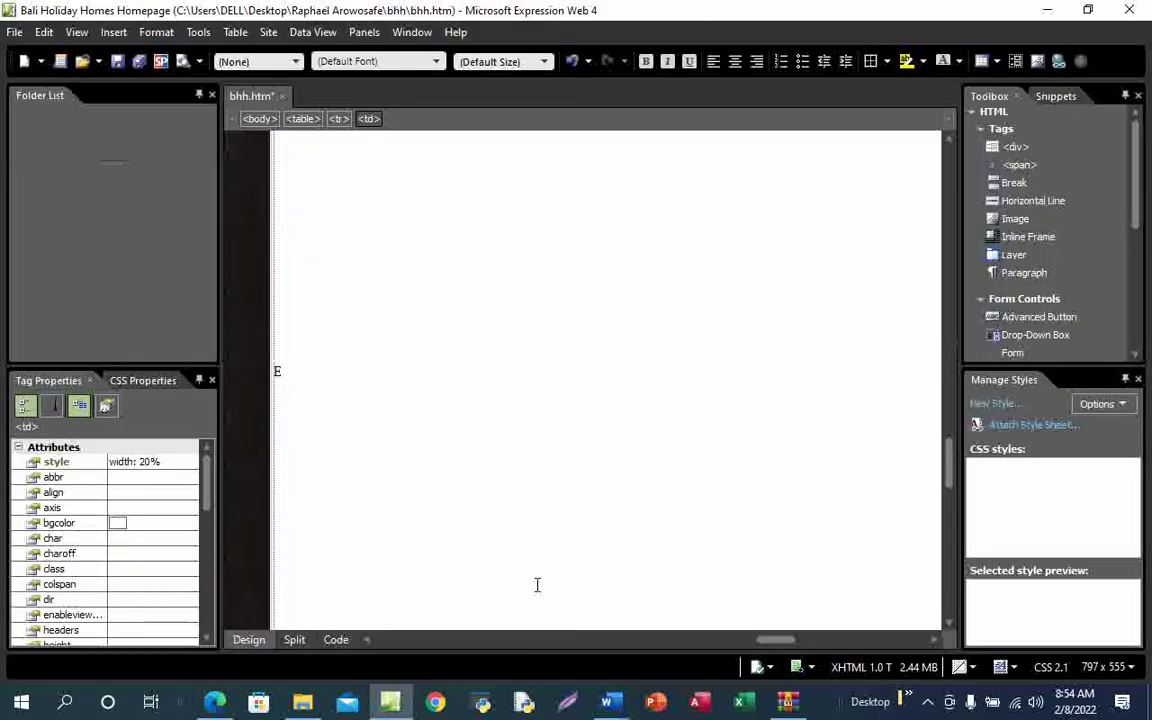
left_click_drag(783, 645, 755, 645)
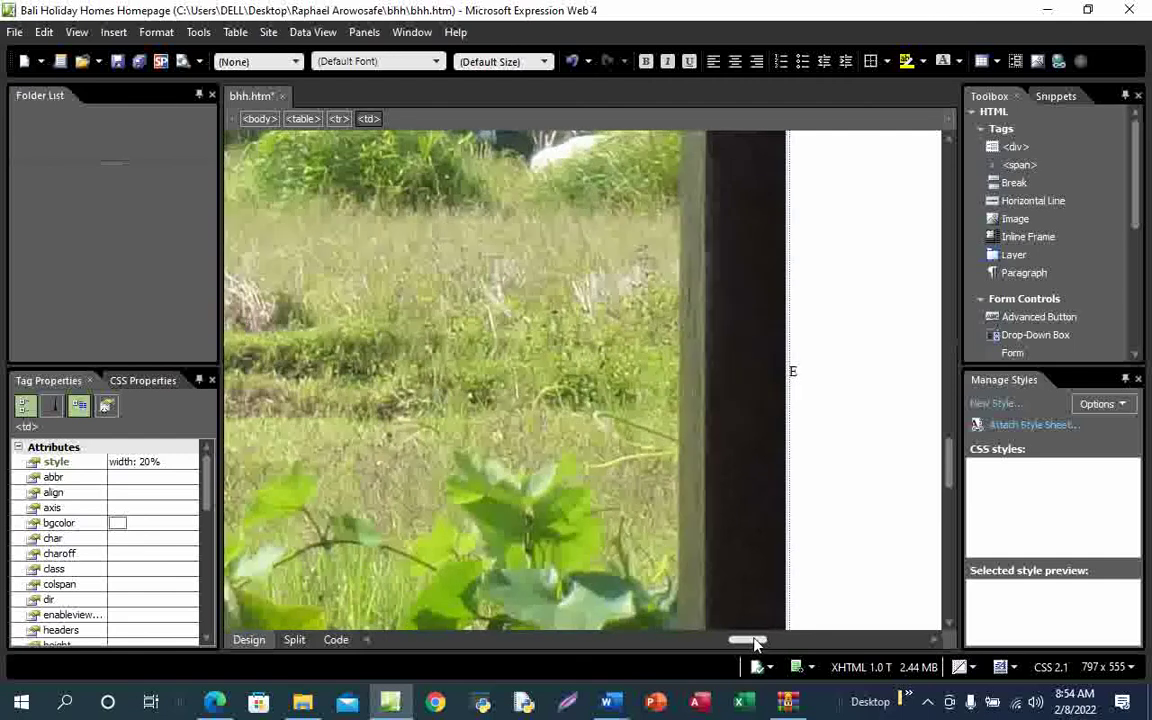
left_click(434, 339)
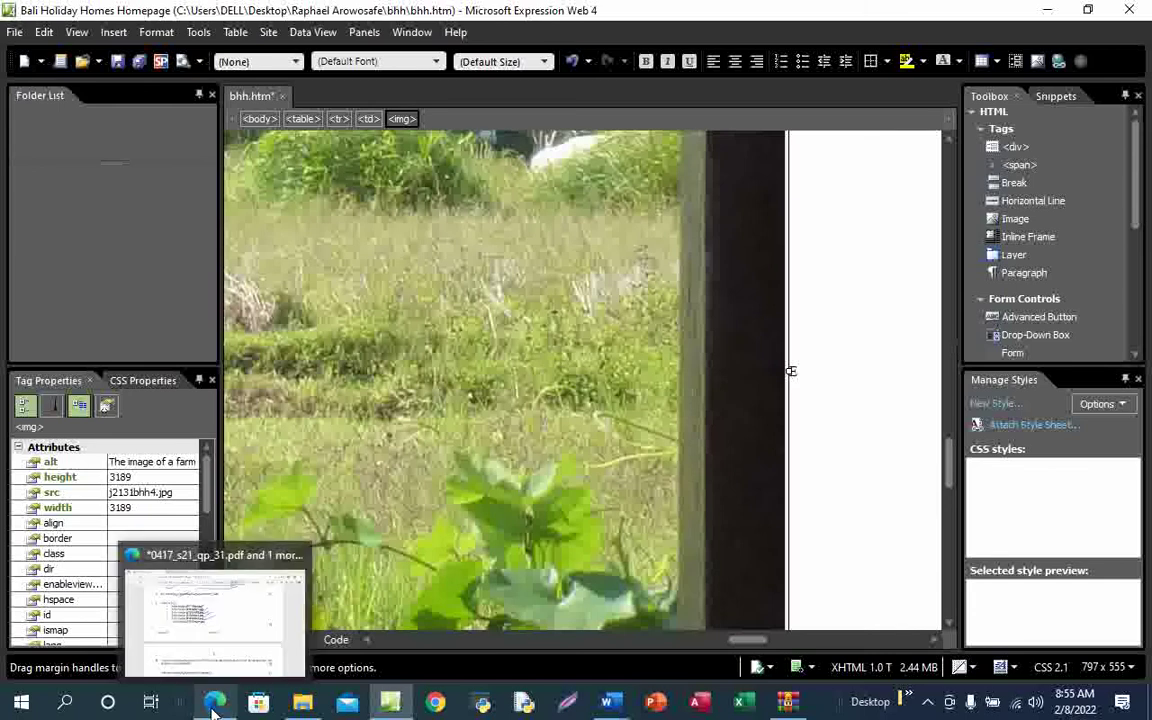
Switch to Code view to inspect the j2131bhh4.jpg farm image's img tag
left_click(240, 628)
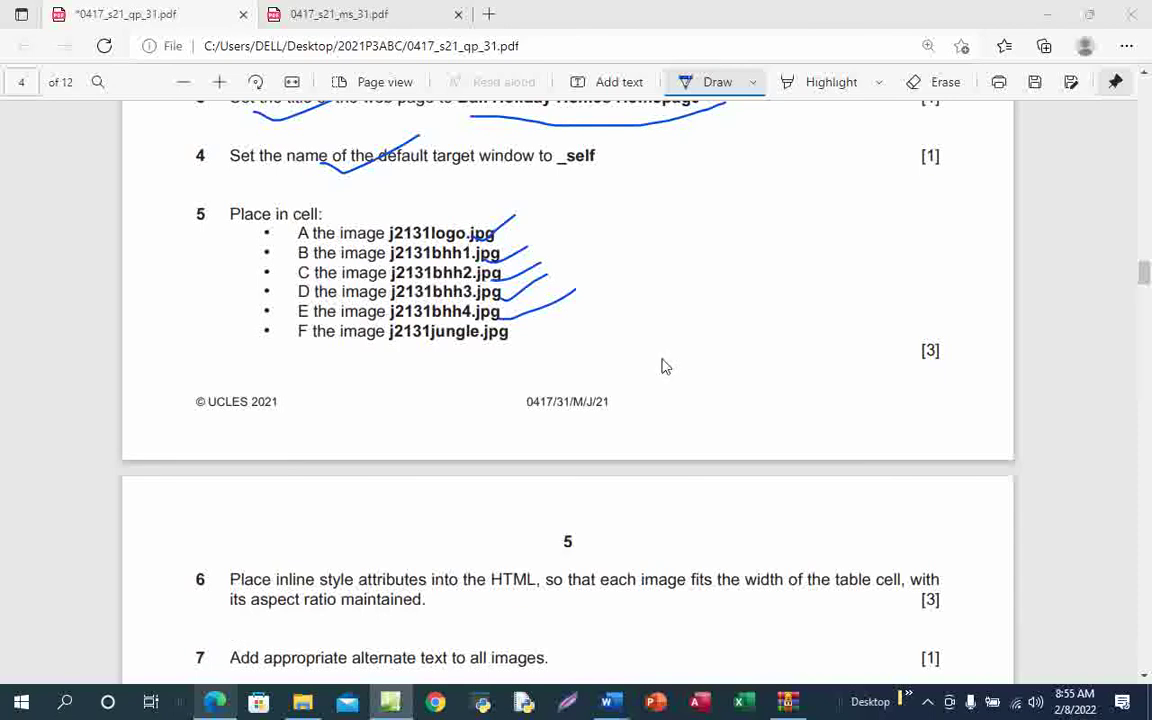
left_click(215, 702)
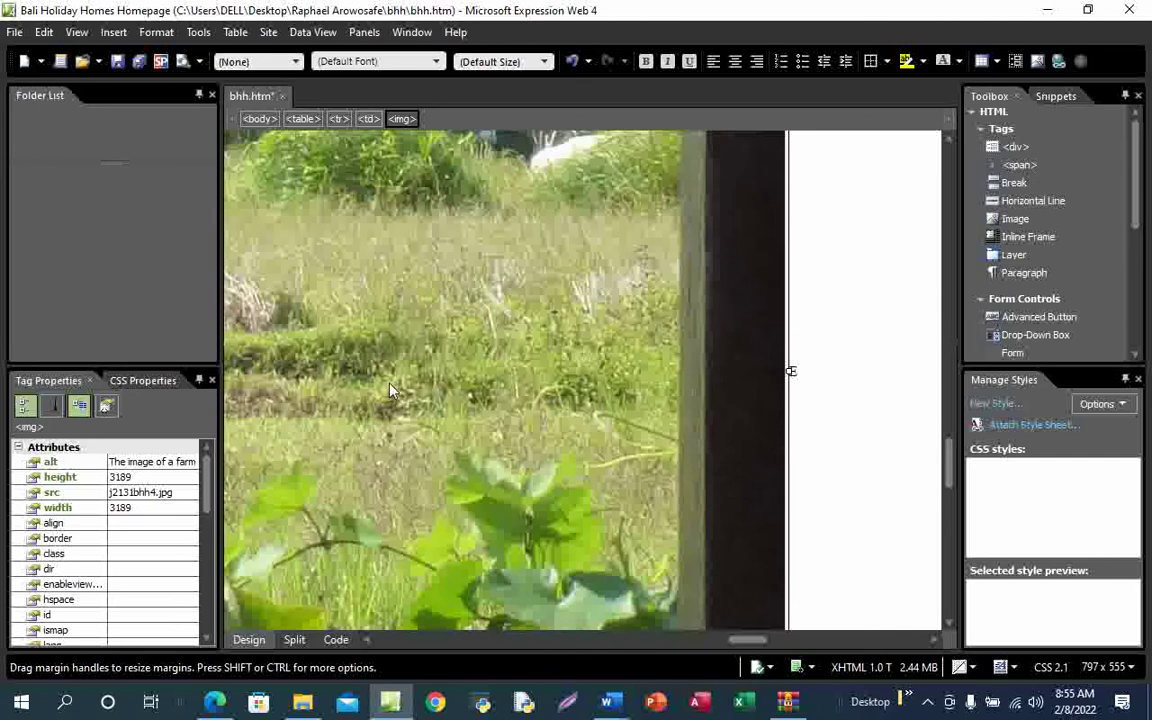
left_click_drag(742, 647, 729, 646)
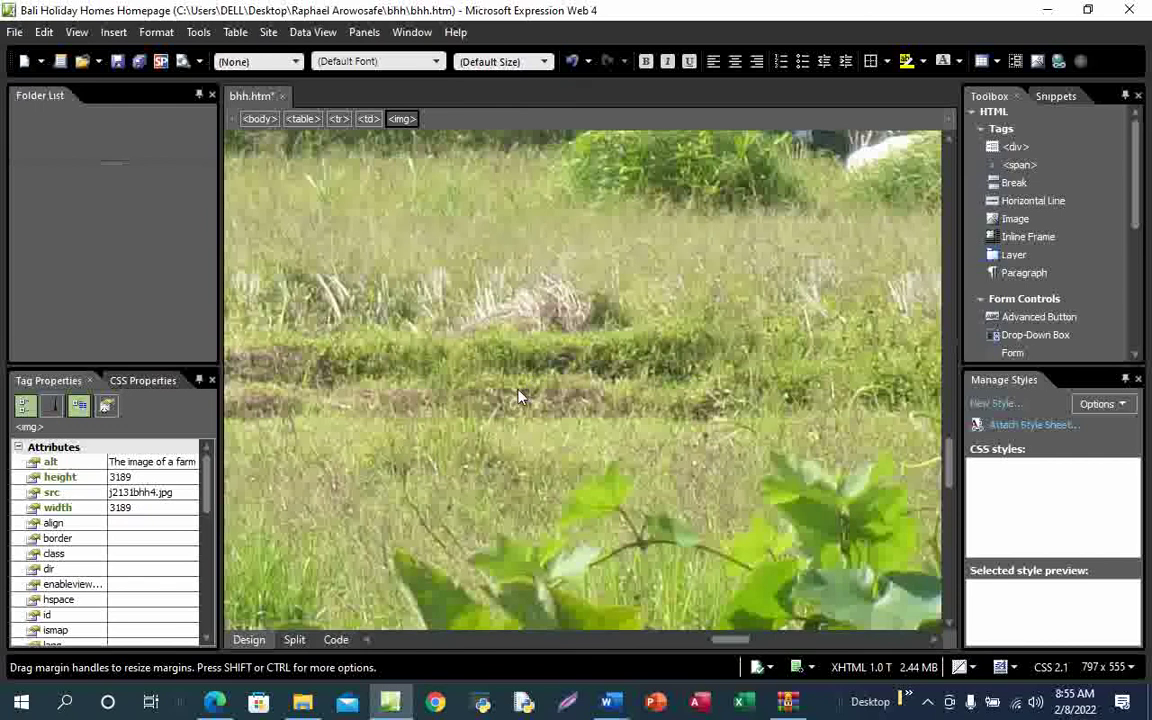
left_click(336, 640)
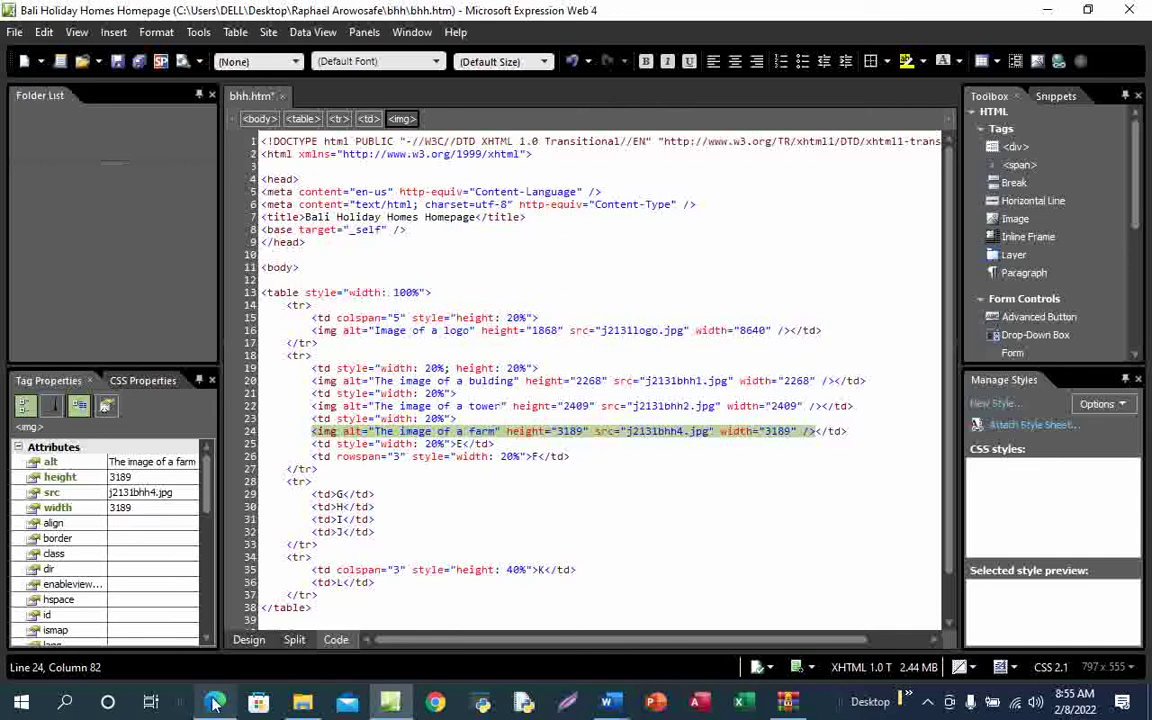
mouse_move(215, 700)
left_click(233, 636)
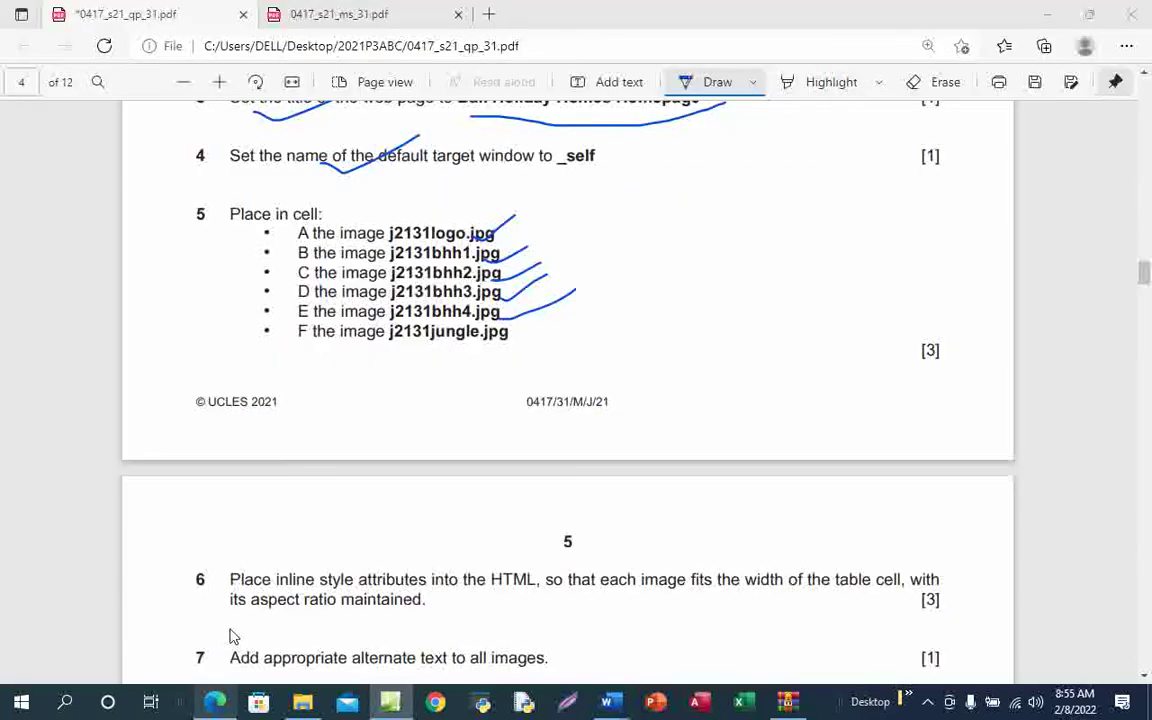
key("alt+Tab")
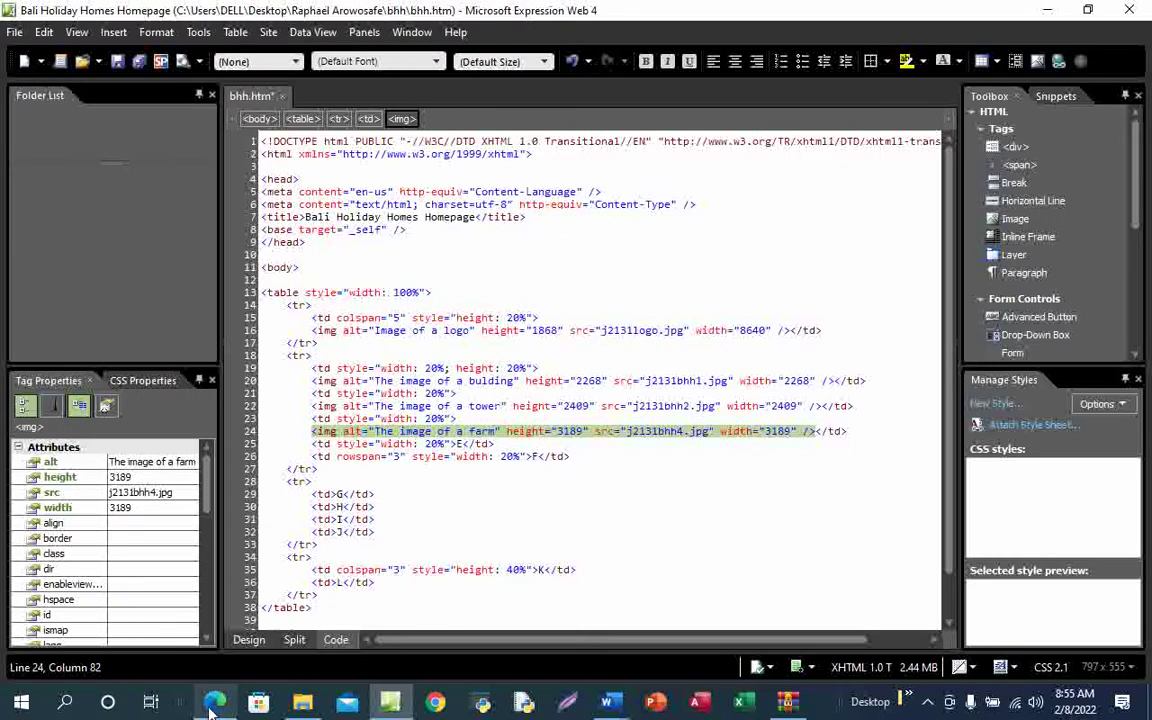
mouse_move(213, 706)
left_click(242, 621)
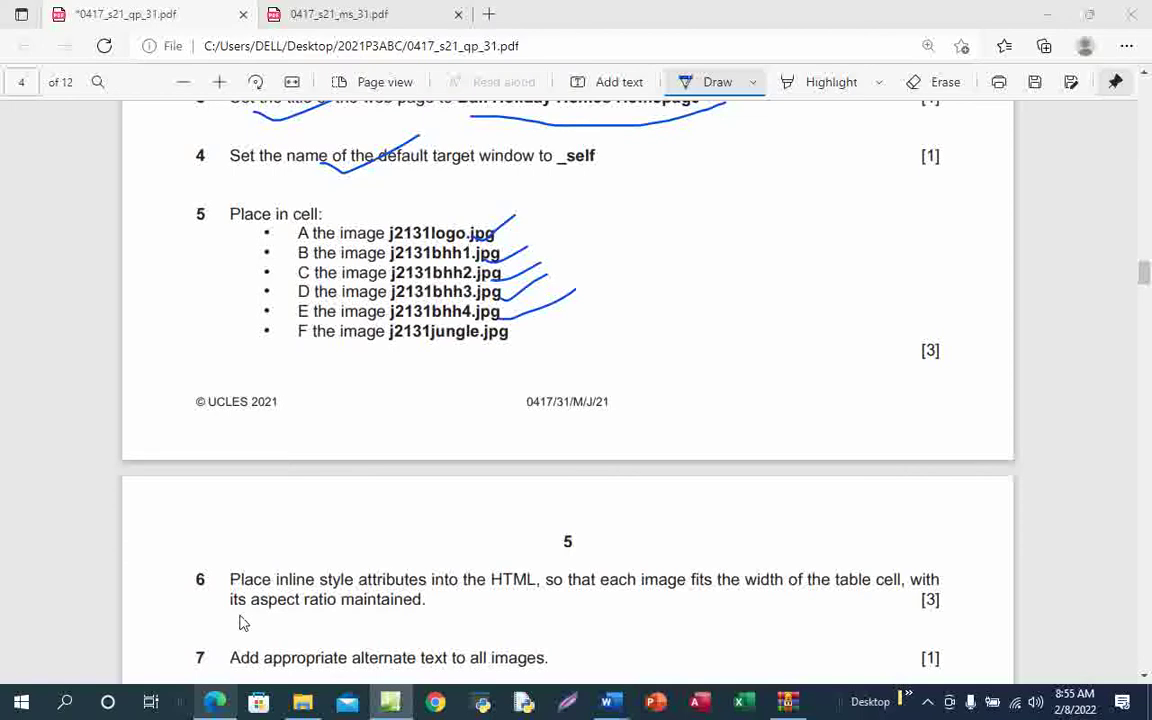
left_click(390, 702)
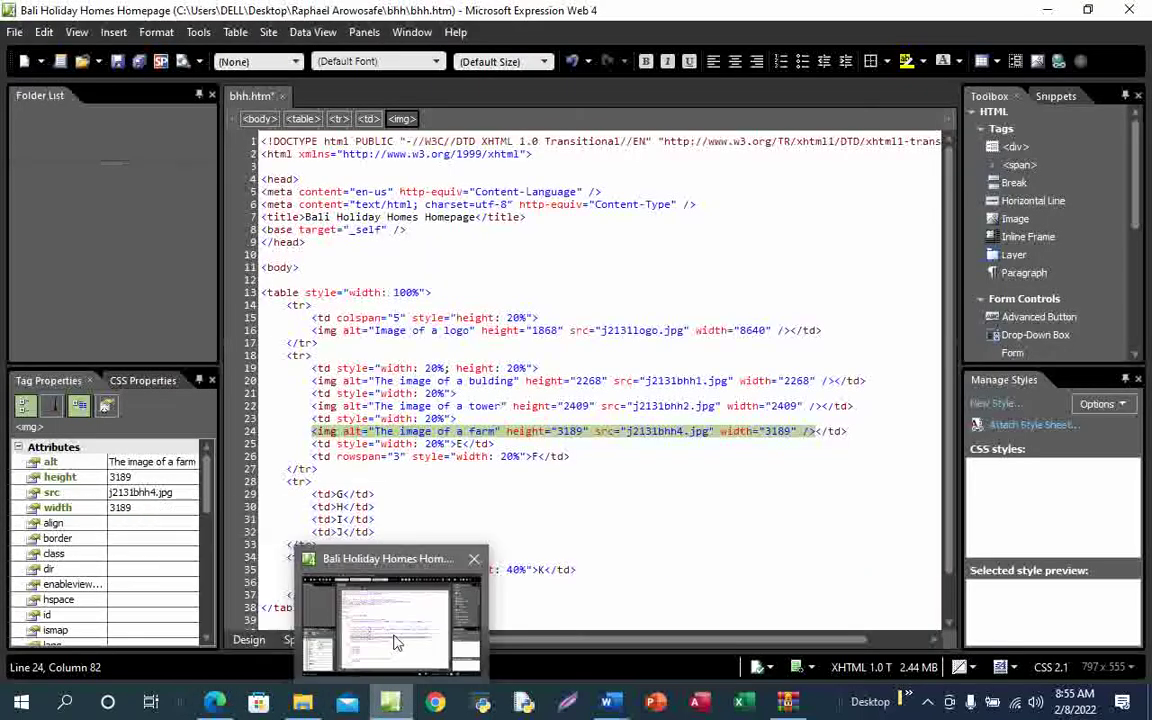
Return to Design view and scroll across the 3189-by-3189 farm picture
left_click(250, 641)
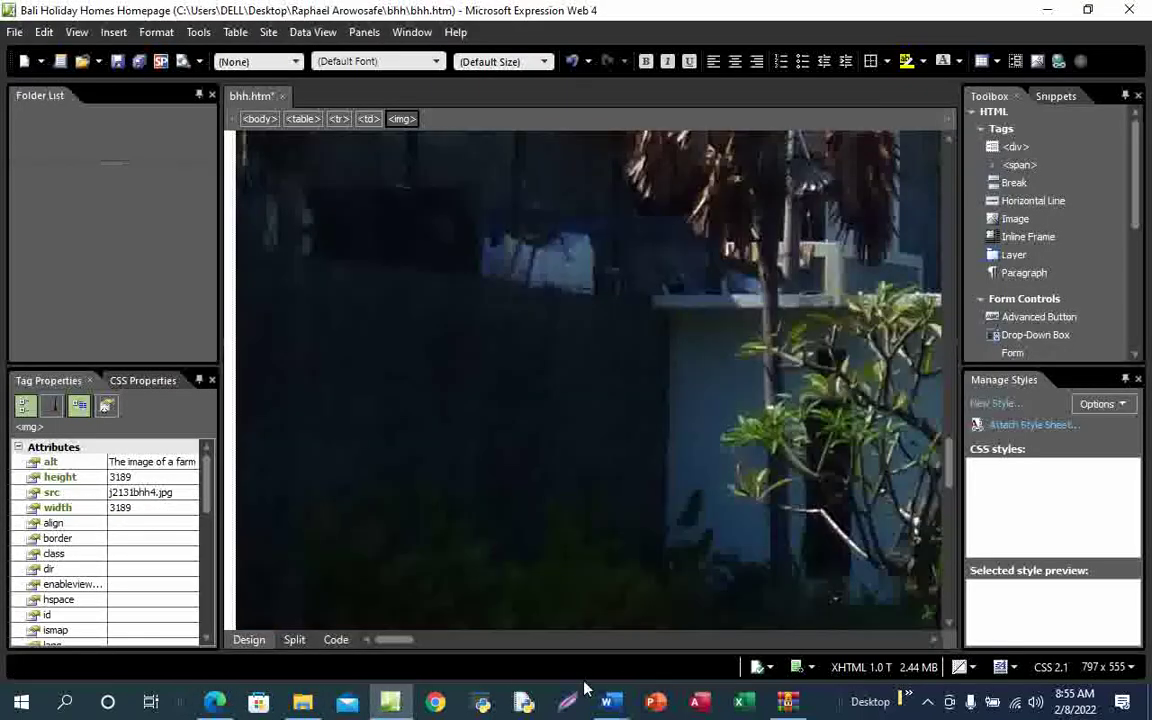
left_click_drag(395, 641, 627, 641)
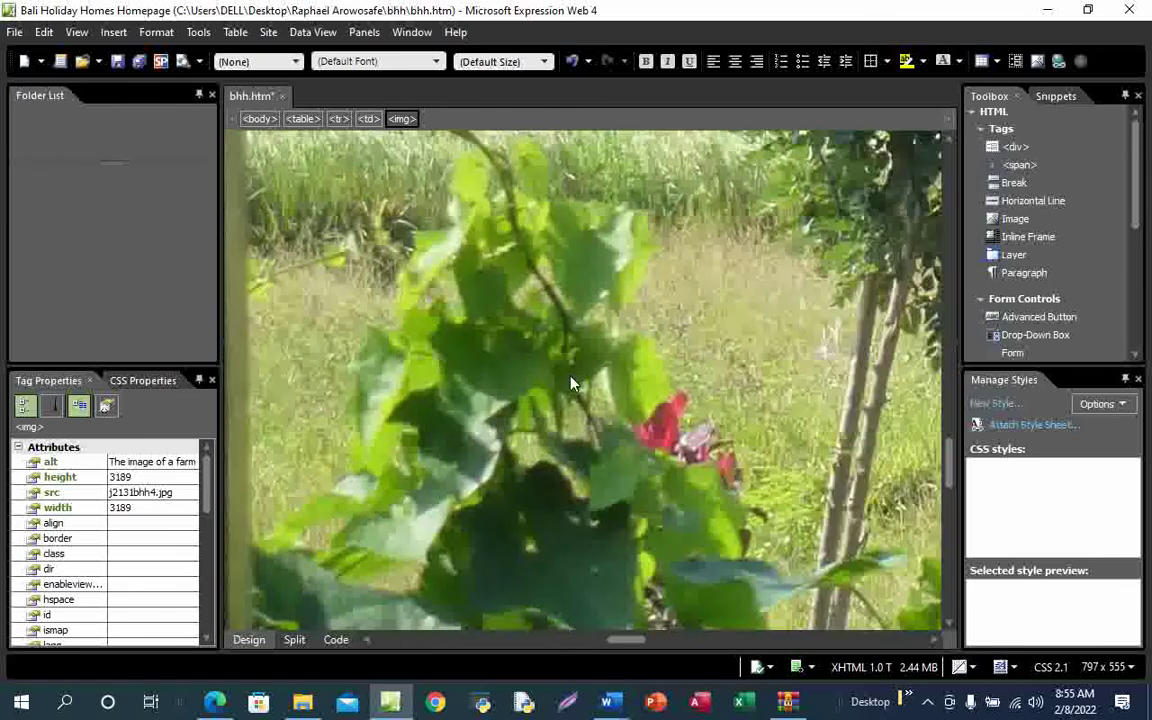
left_click_drag(638, 640, 677, 630)
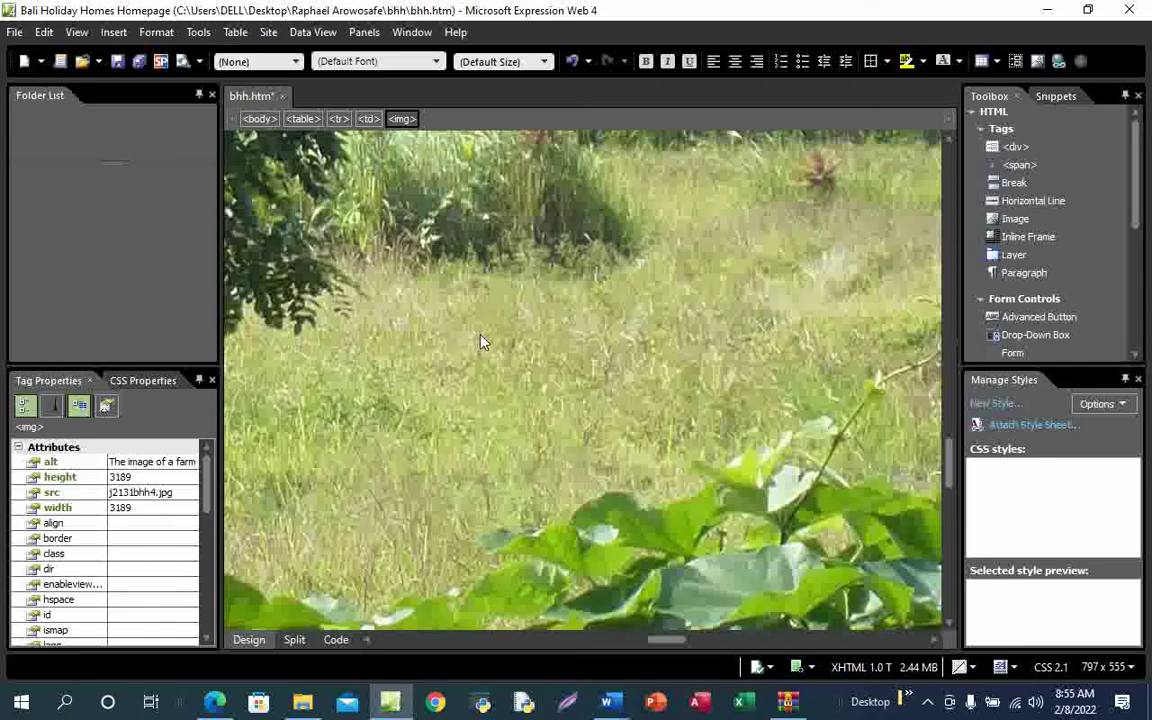
Start inserting a picture from file and browse to the Desktop bhh images folder
left_click(113, 32)
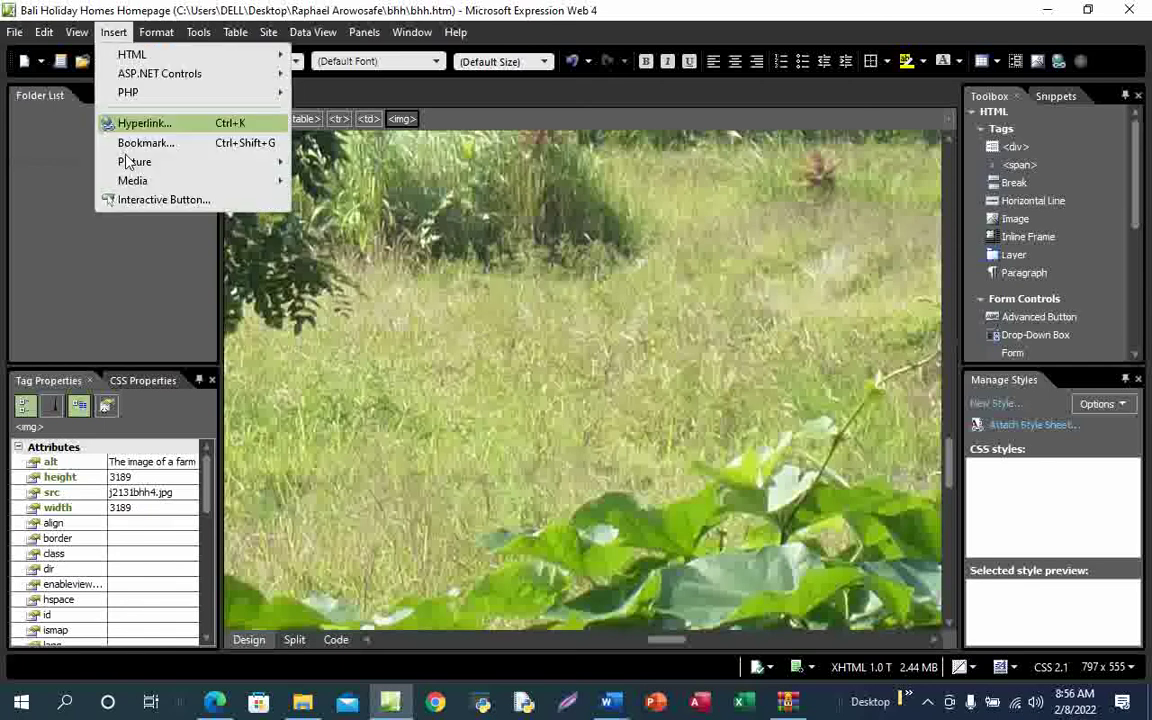
mouse_move(154, 170)
left_click(345, 163)
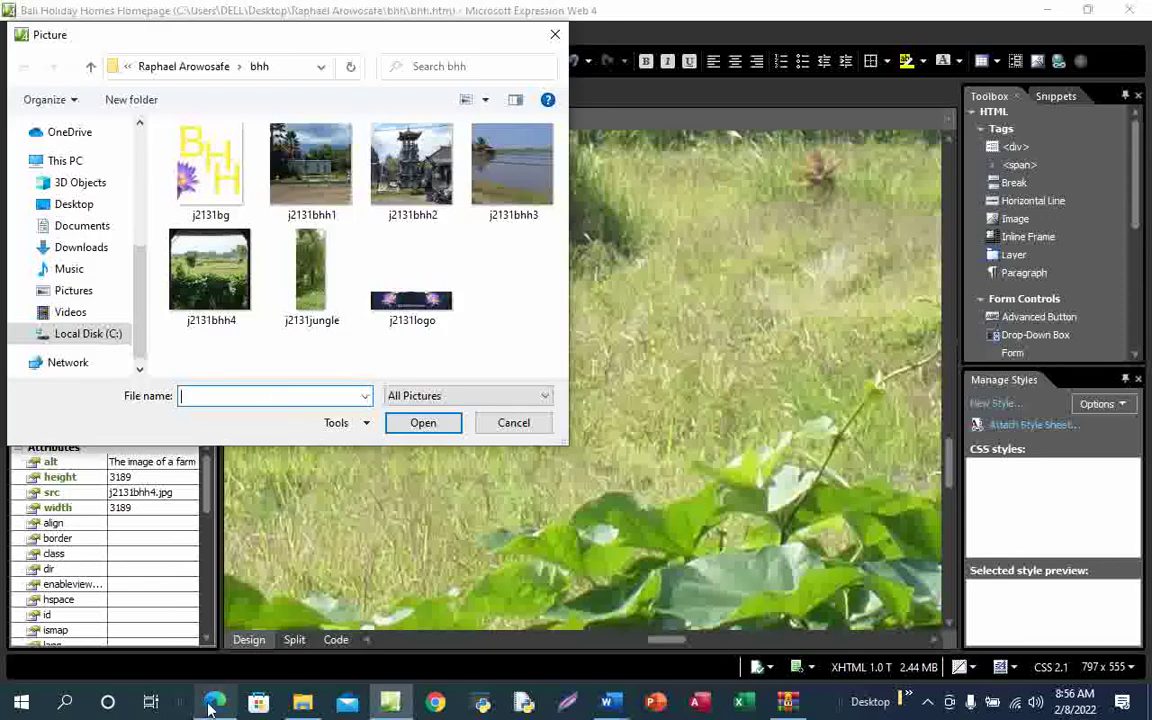
mouse_move(214, 701)
left_click(229, 629)
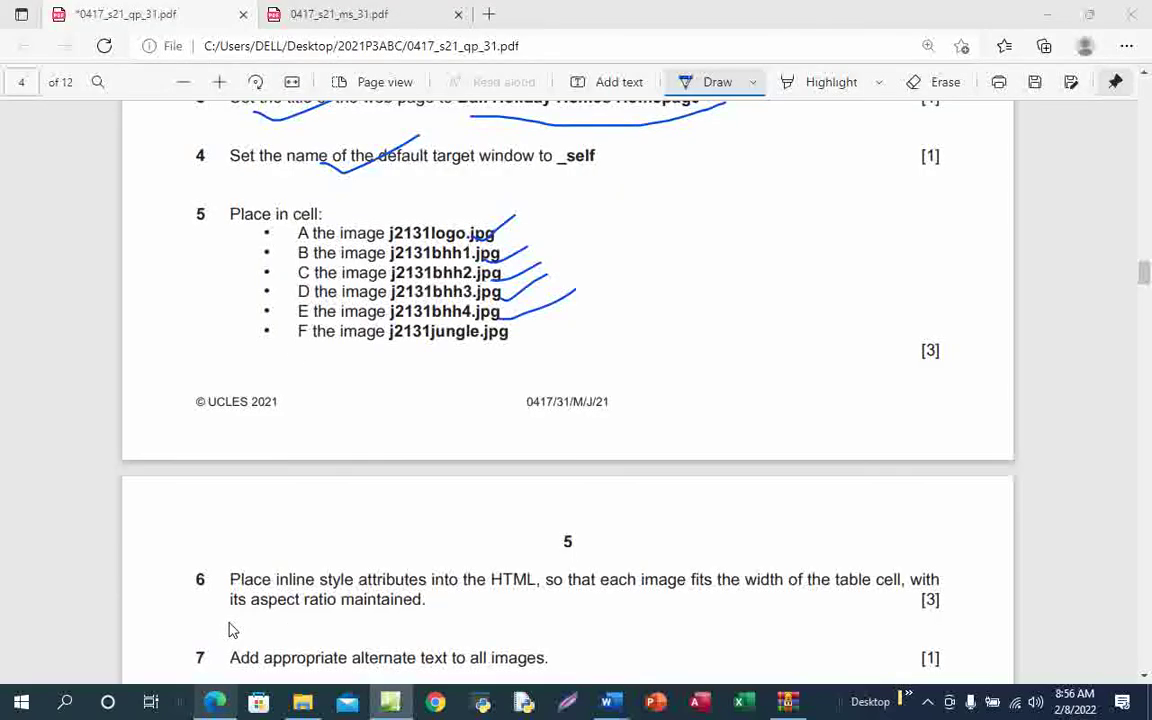
key("alt+Tab")
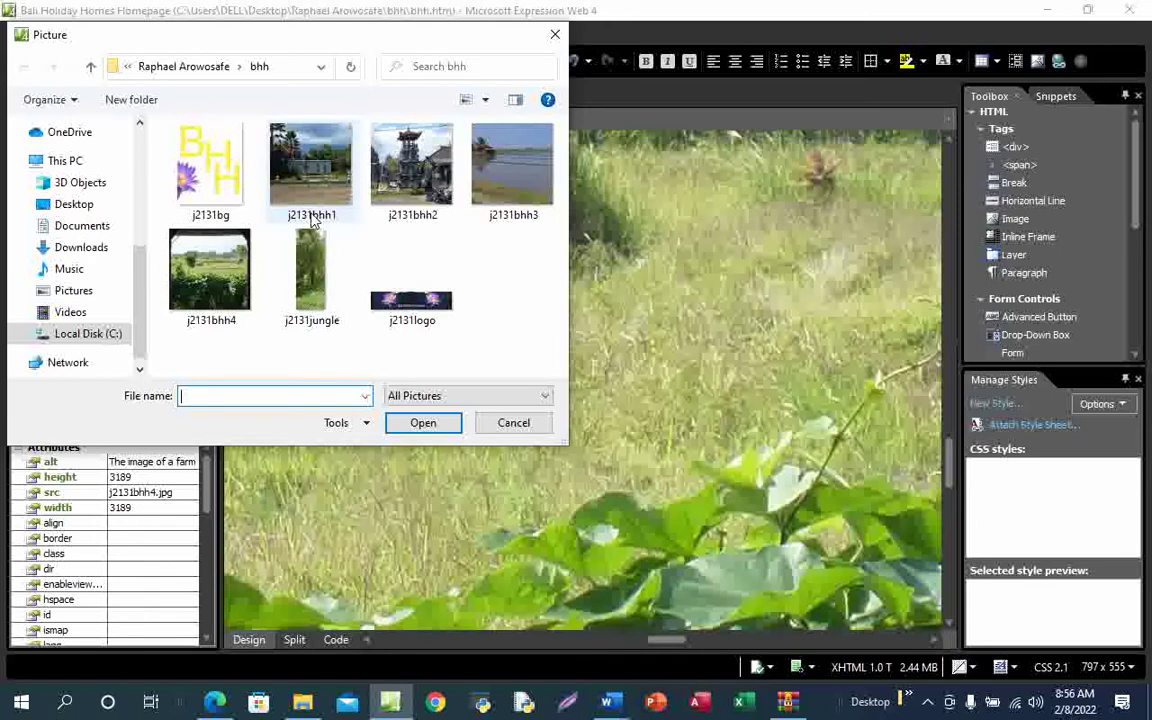
left_click(82, 205)
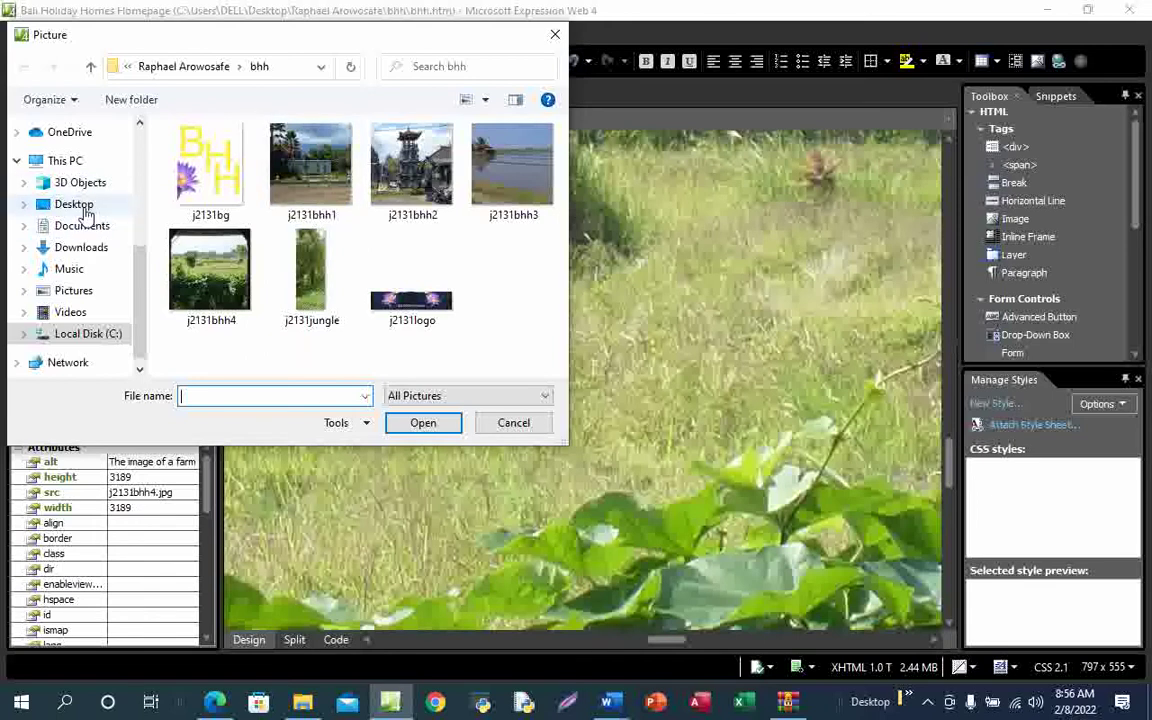
scroll(327, 290, "down", 4)
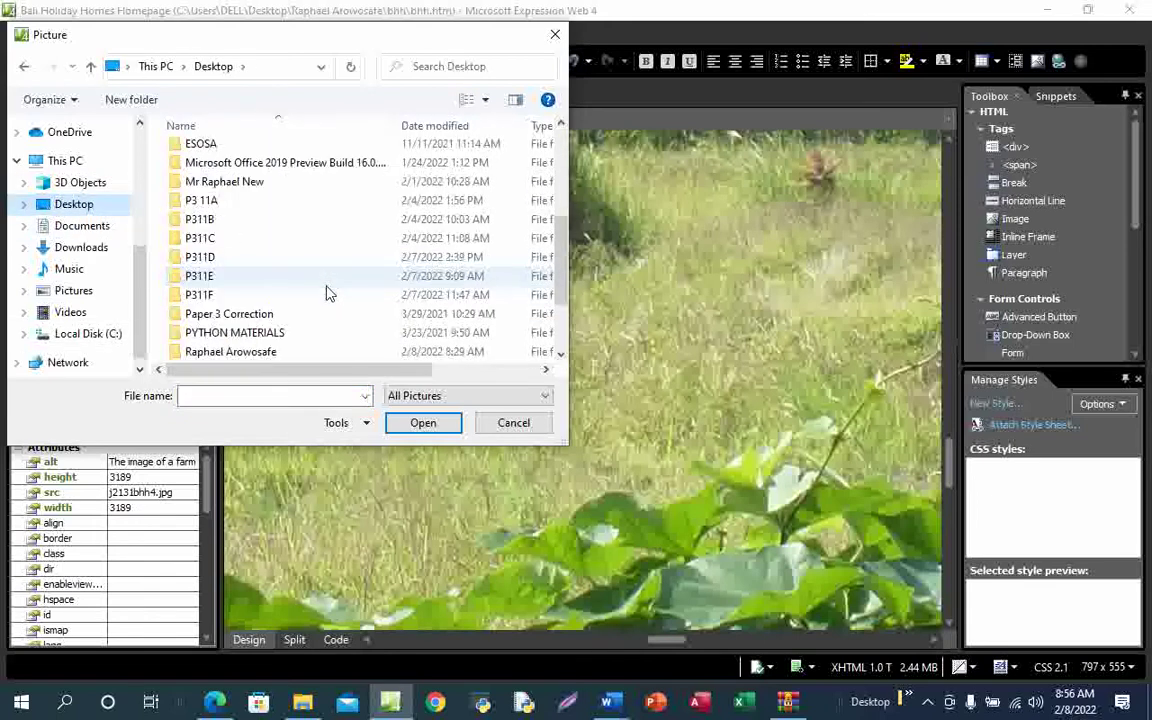
scroll(325, 297, "down", 1)
double_click(262, 298)
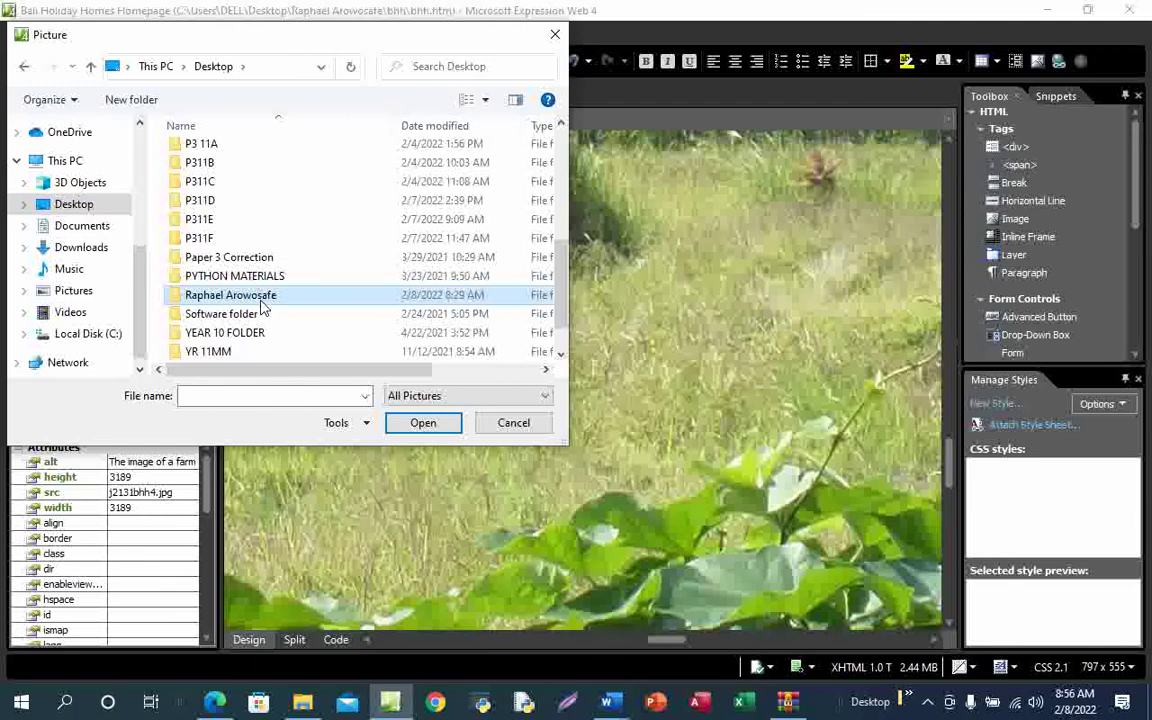
double_click(221, 156)
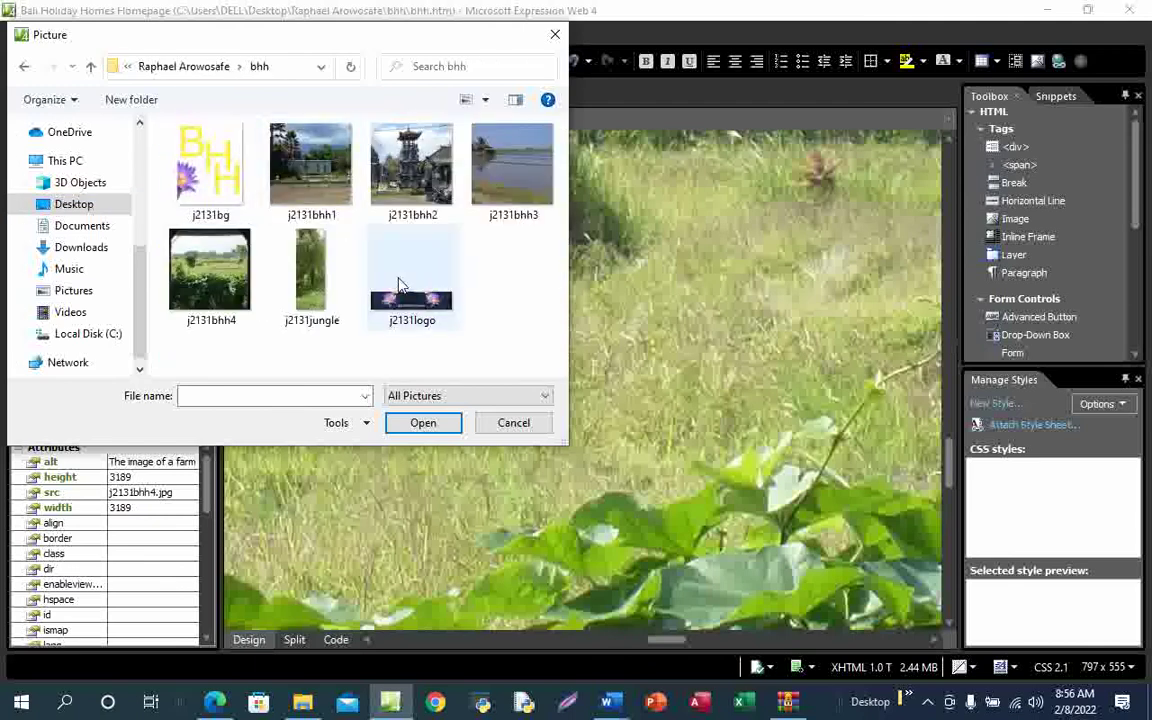
Insert j2131bhh3 with the alternate text 'image of a river'
left_click(518, 178)
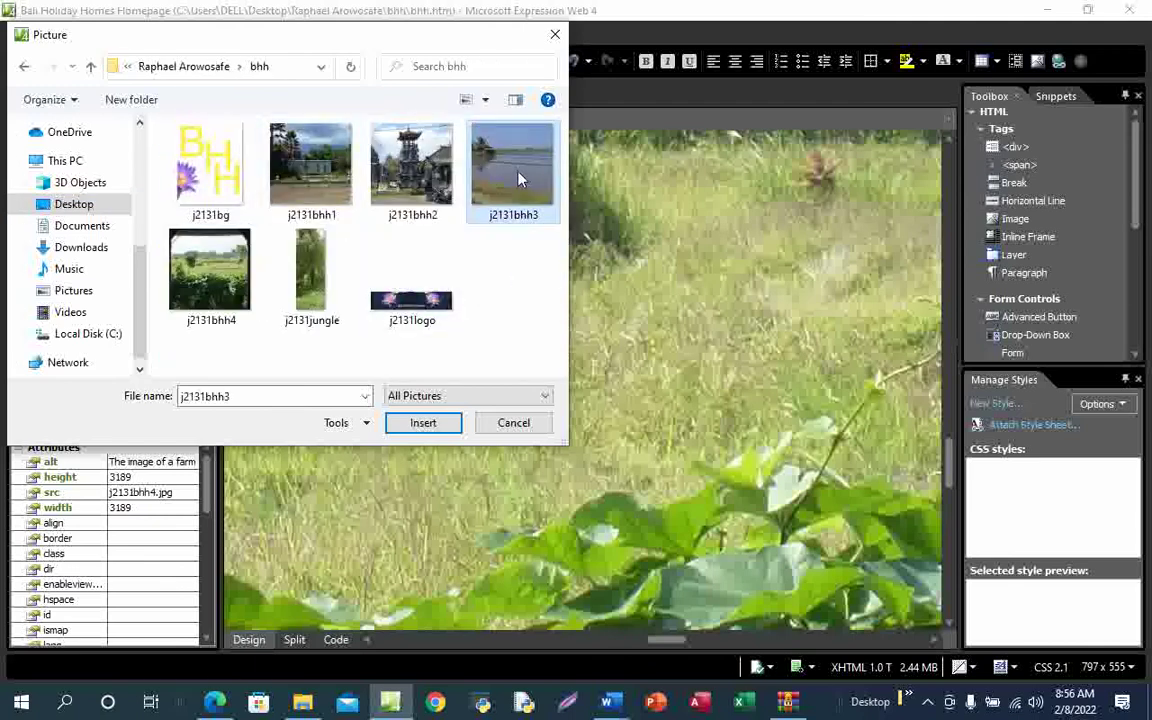
left_click(430, 425)
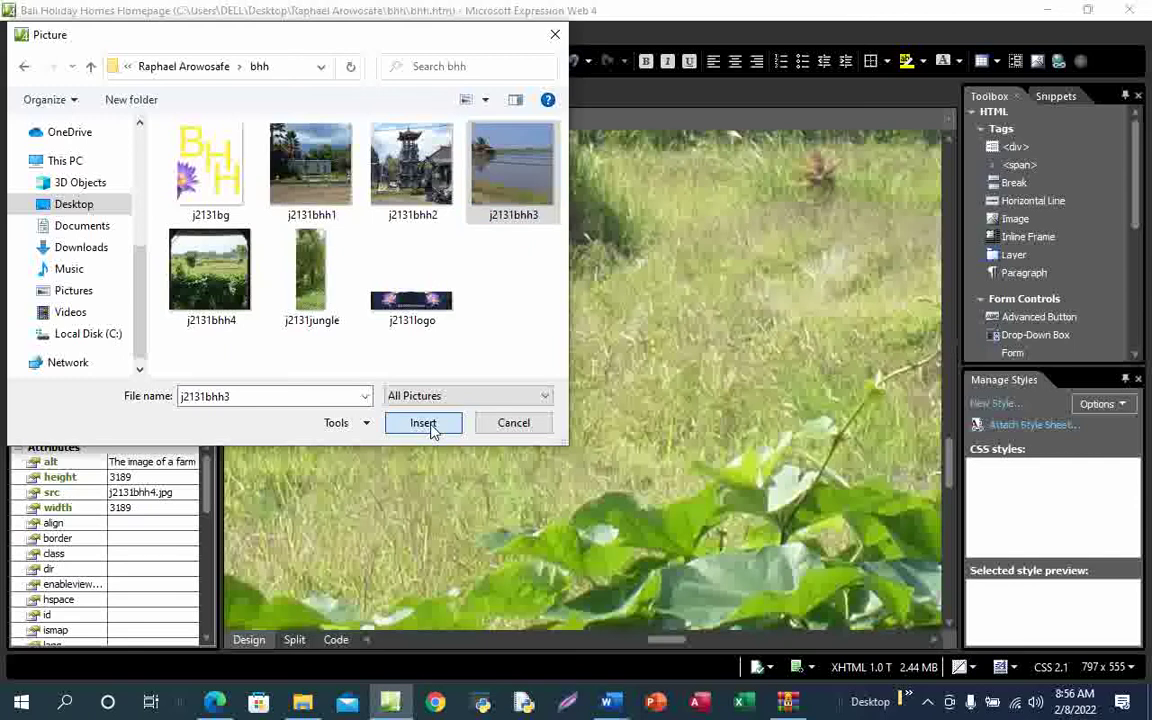
type("image o")
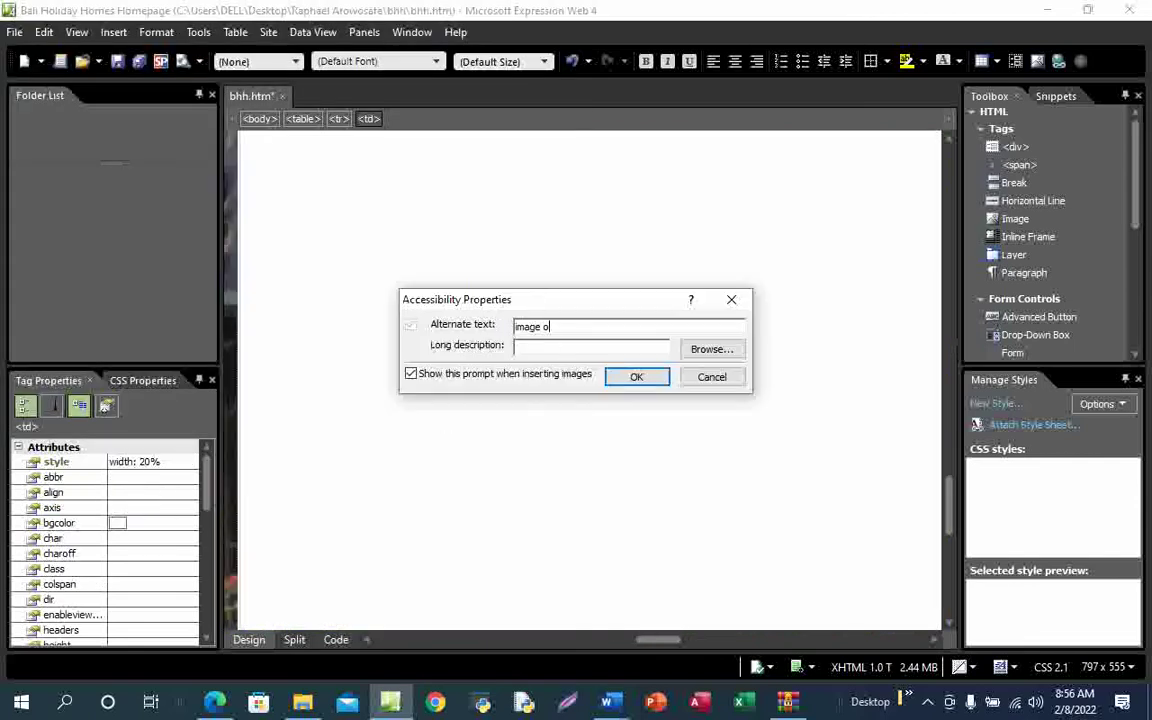
type("f a river")
left_click(637, 378)
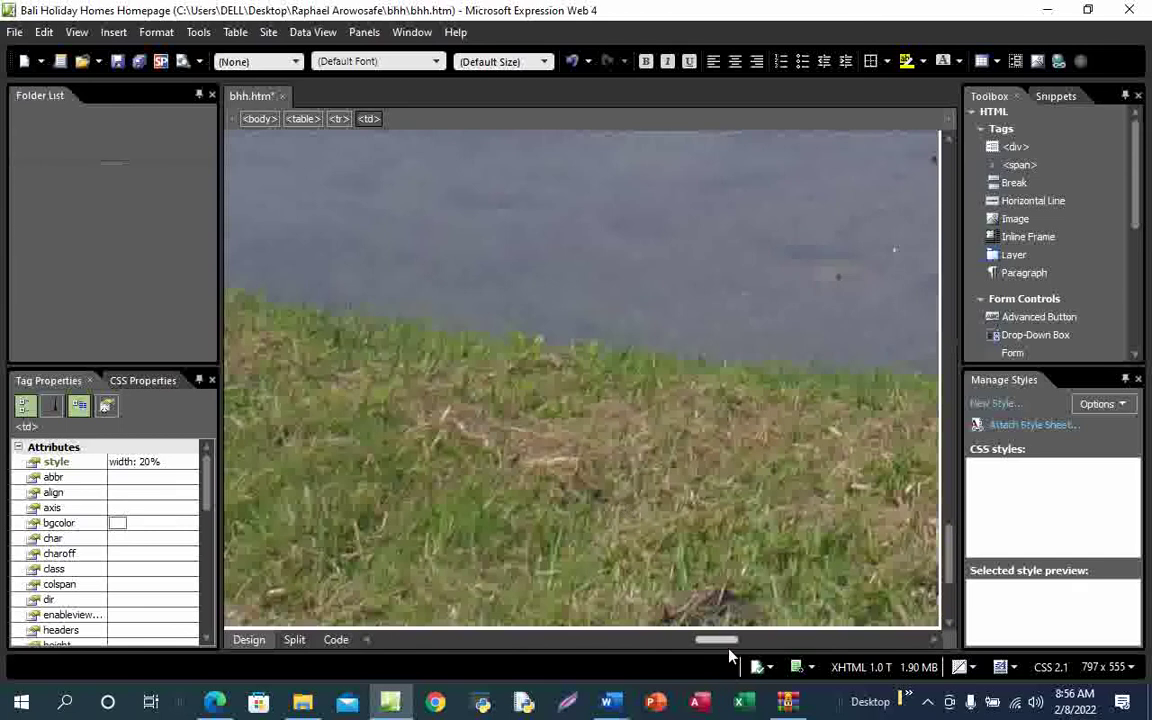
Remove a stray E typed into the cell and glance at the question paper
left_click_drag(725, 643, 763, 643)
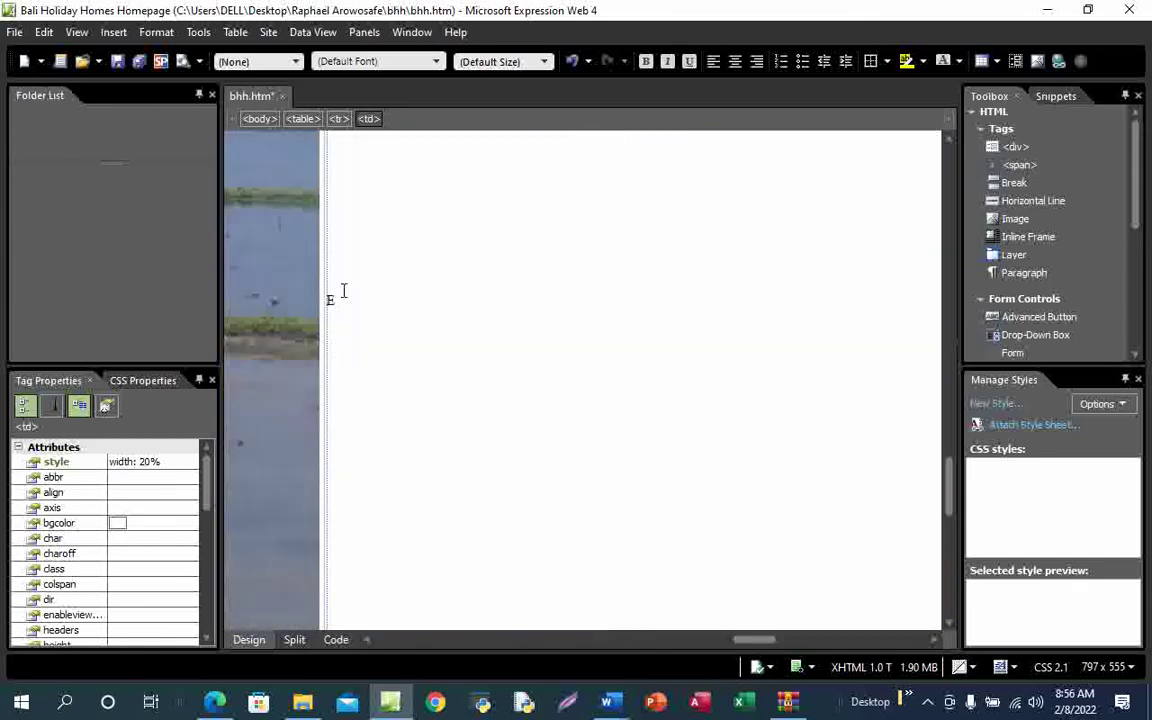
type("E")
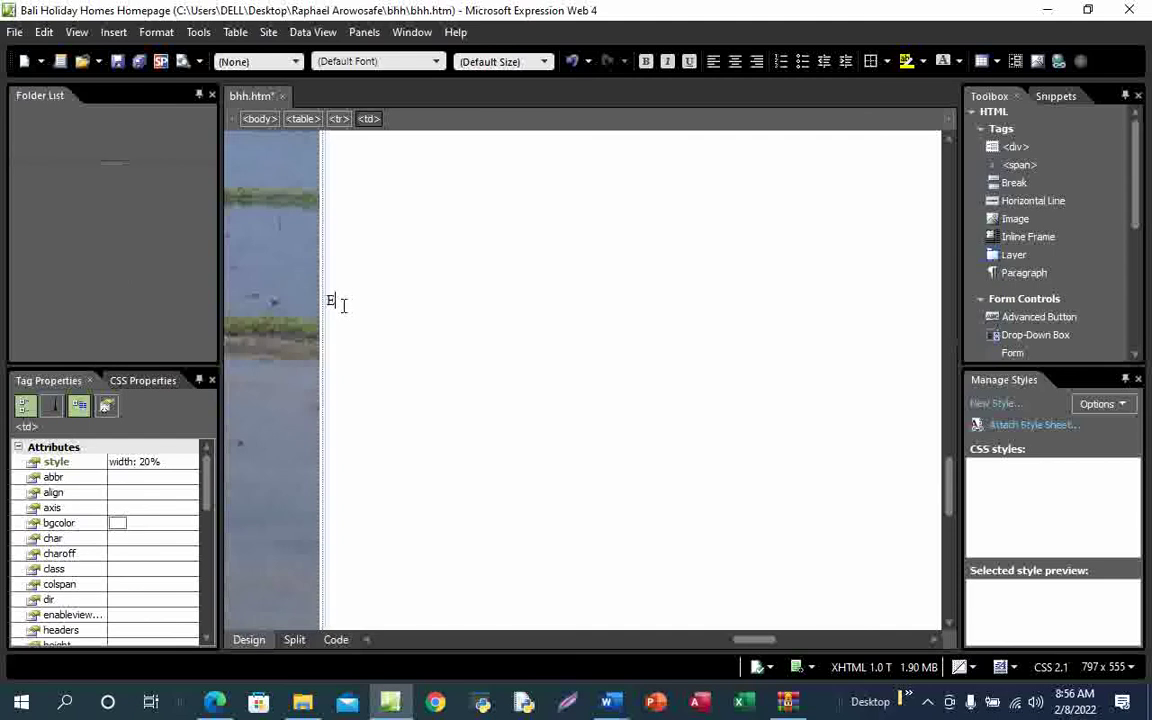
key("BackSpace")
left_click(216, 703)
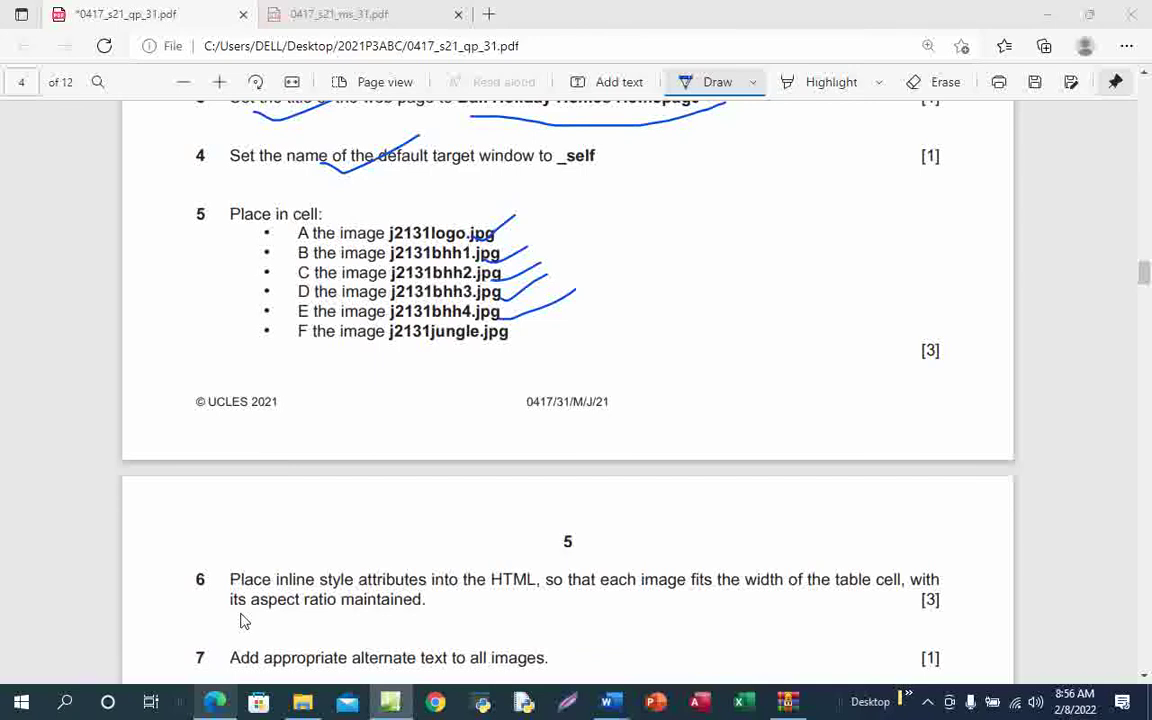
left_click(216, 703)
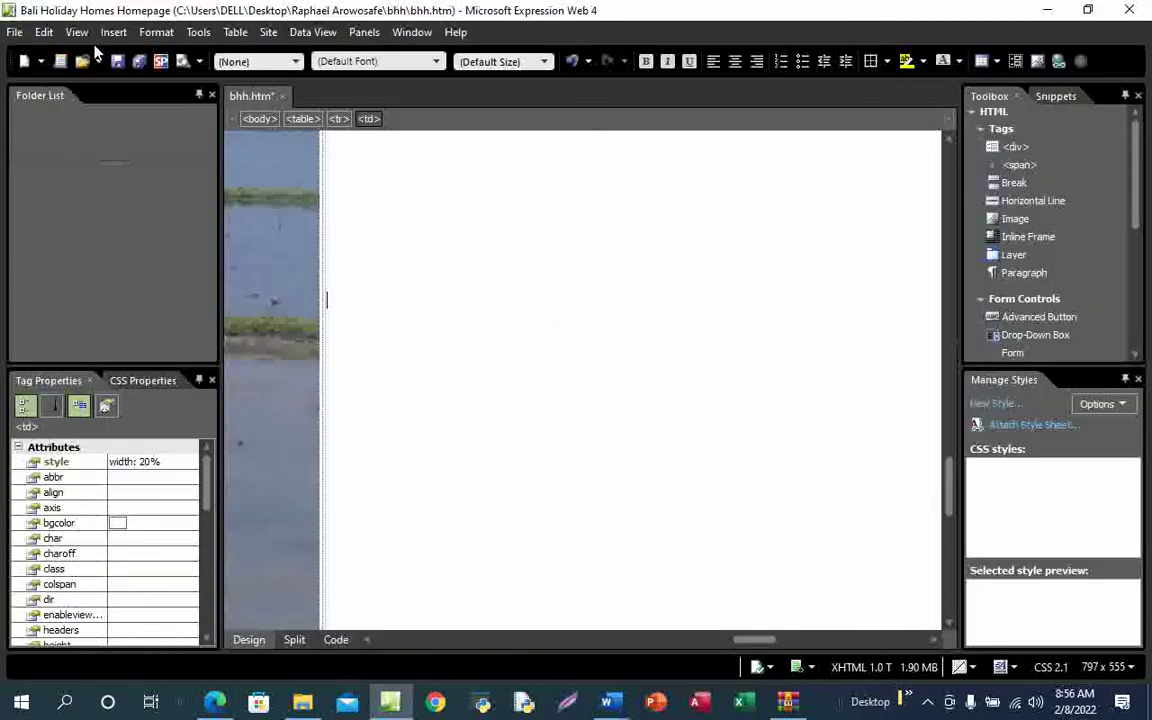
Start inserting a picture from file and browse to the Desktop bhh folder
left_click(113, 32)
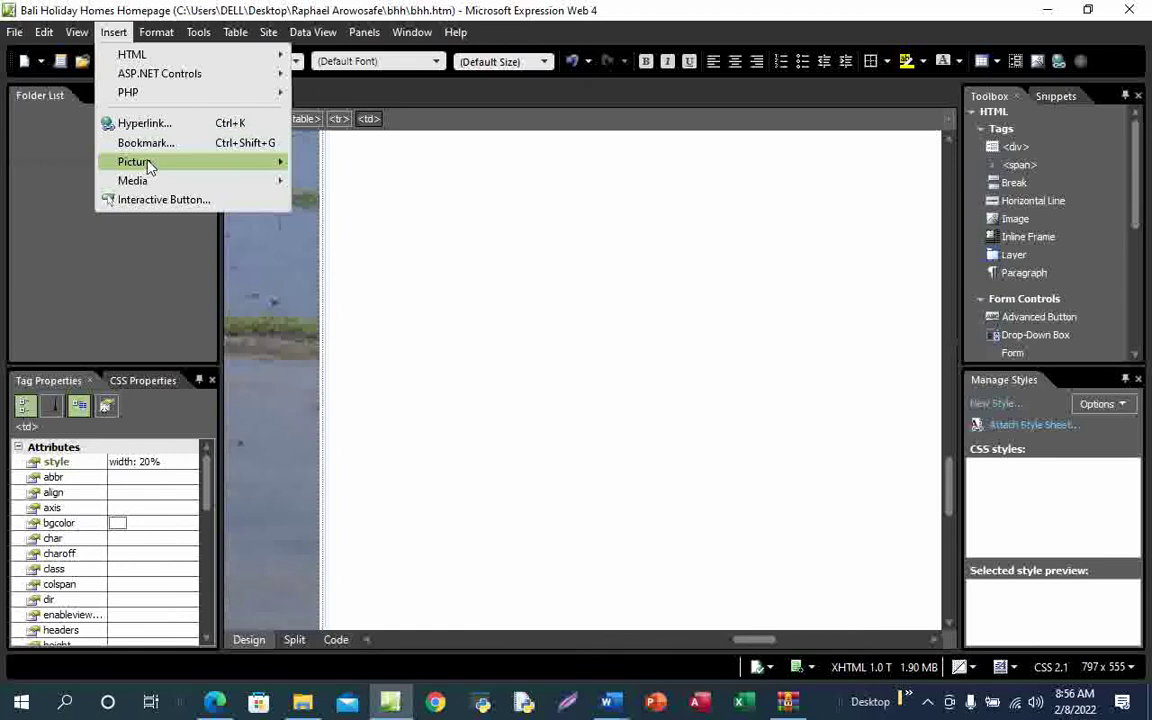
mouse_move(145, 162)
left_click(318, 161)
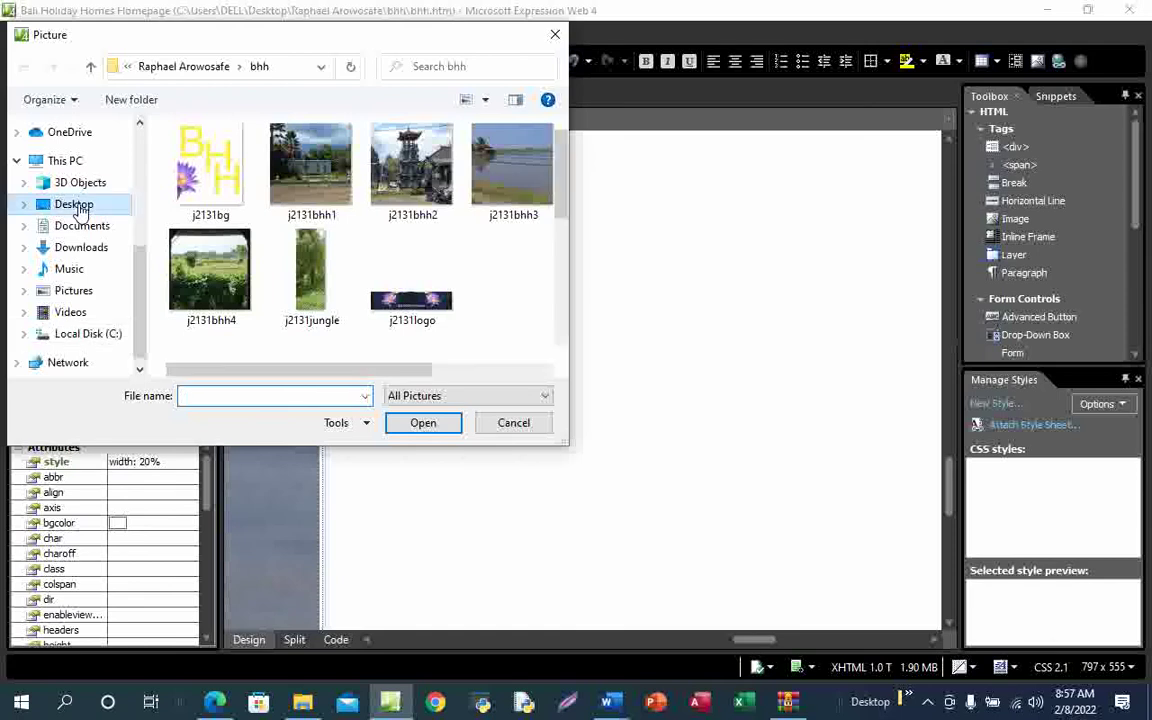
left_click(78, 205)
scroll(340, 350, "down", 5)
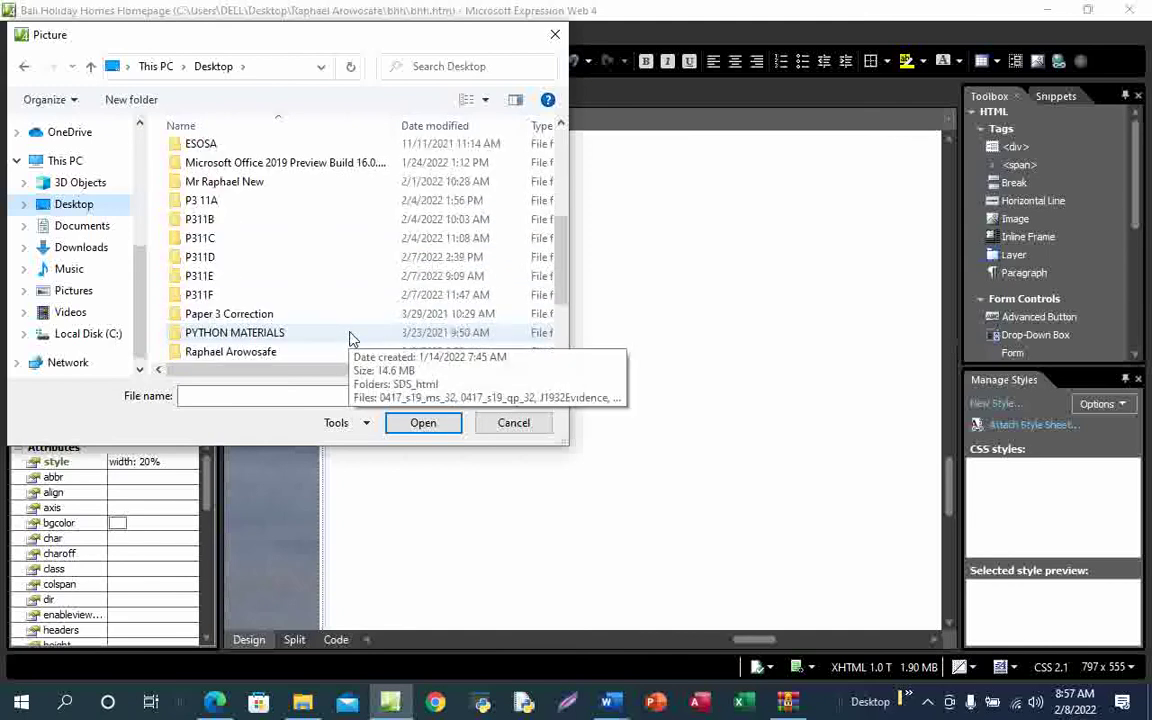
double_click(265, 296)
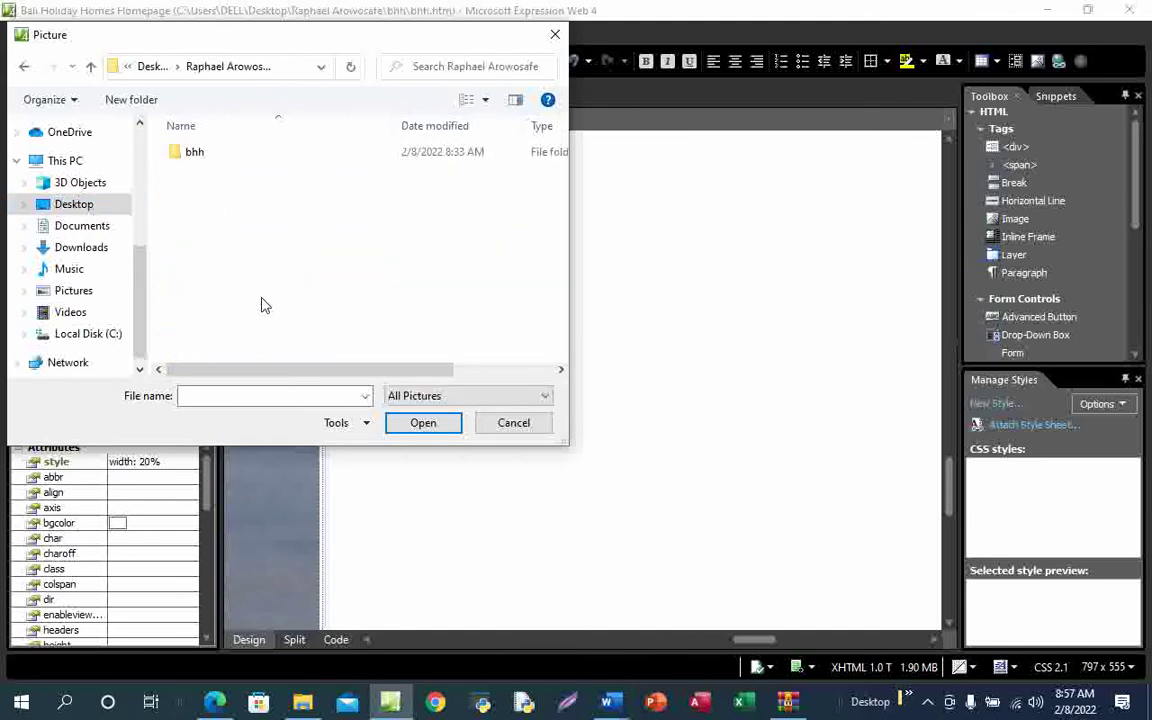
double_click(229, 160)
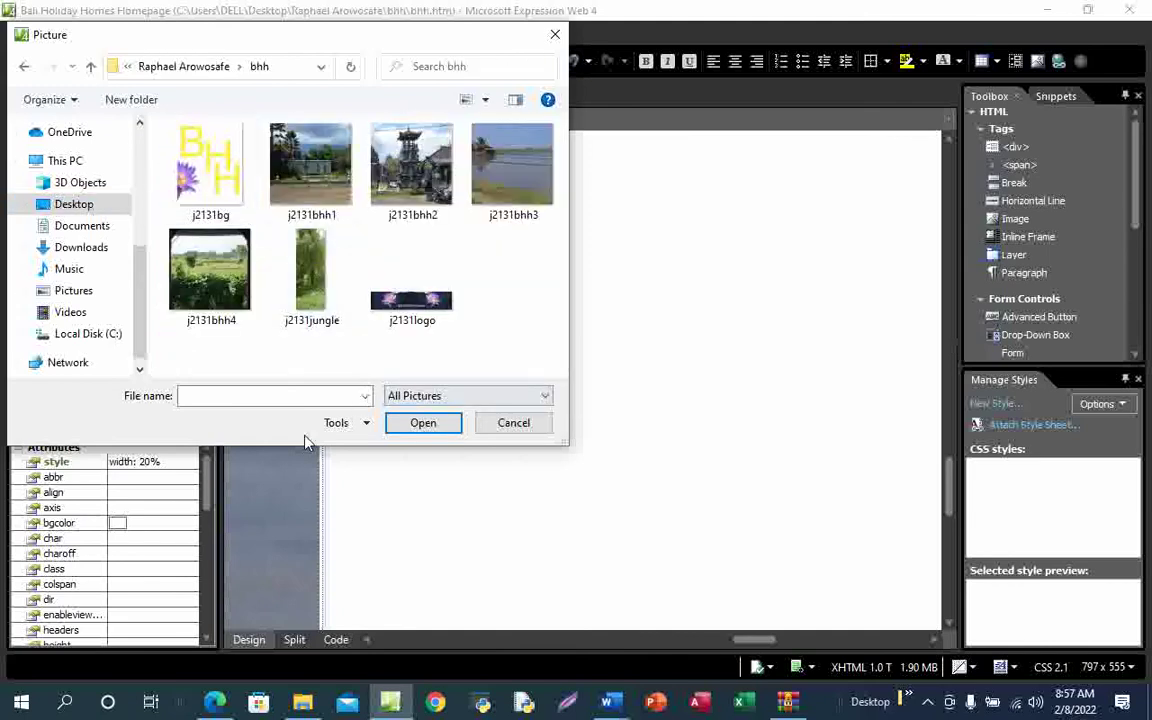
left_click(228, 627)
Insert j2131bhh4 with the alternate text 'The image of a farm'
left_click(212, 285)
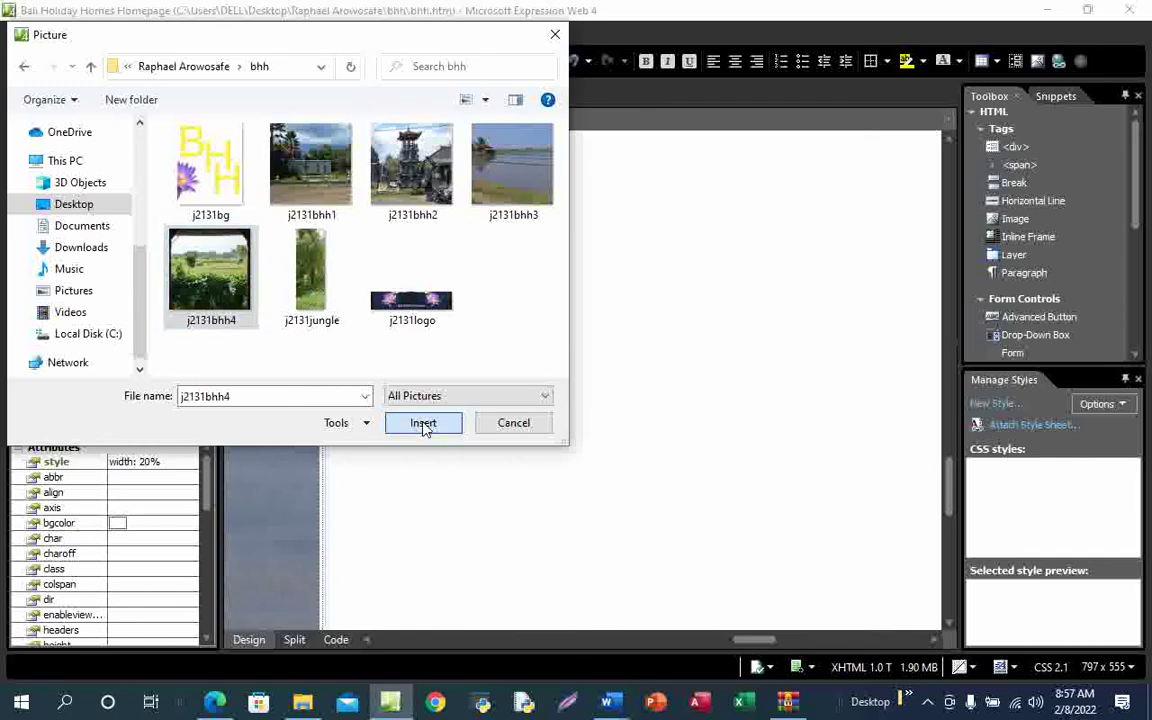
left_click(423, 424)
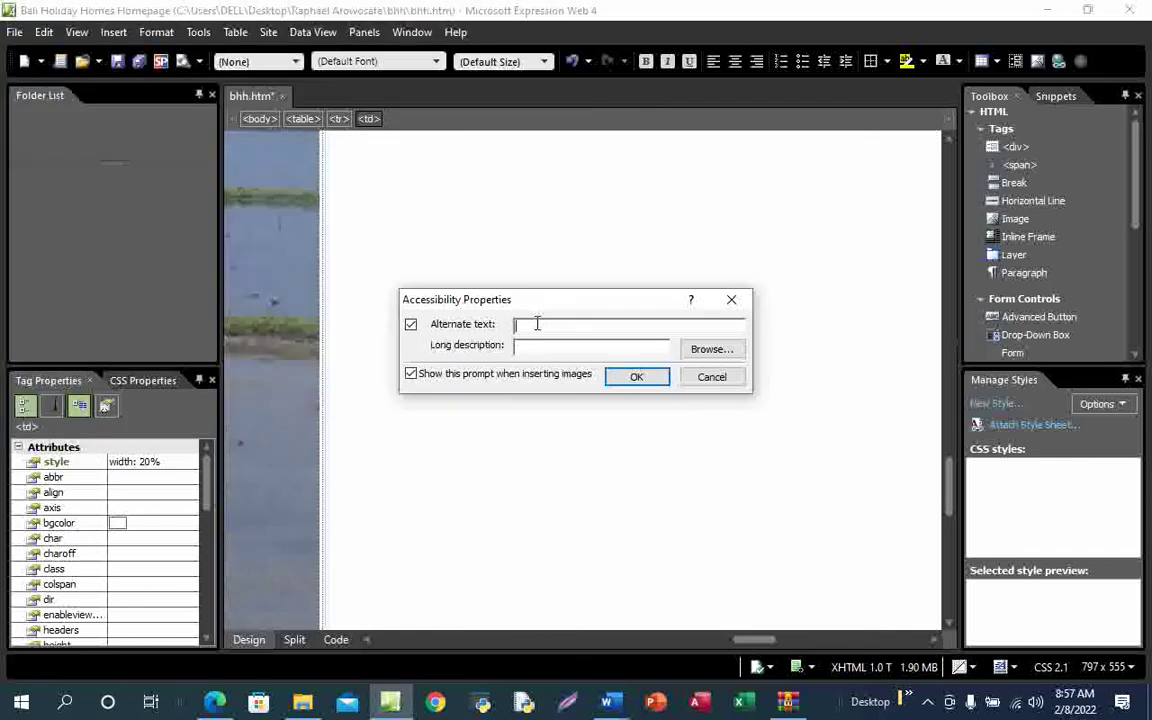
type("The image o")
type("f a farm")
left_click(637, 377)
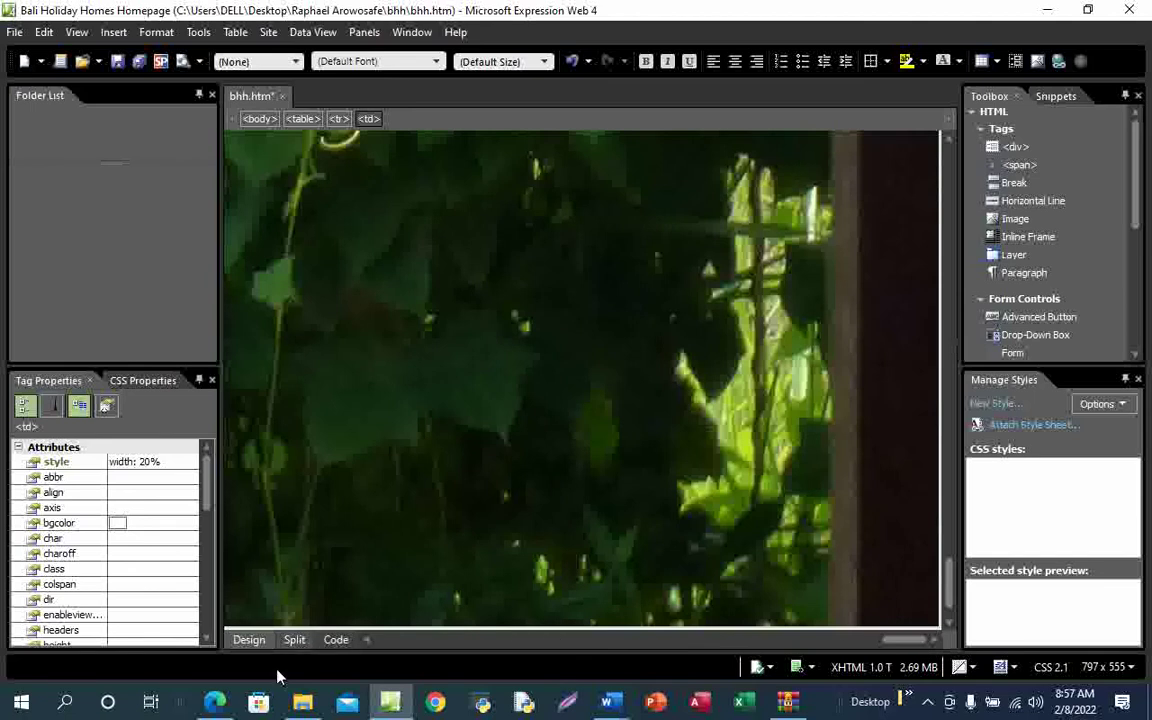
After checking the question paper, delete the F placeholder from cell F
mouse_move(215, 700)
left_click(237, 634)
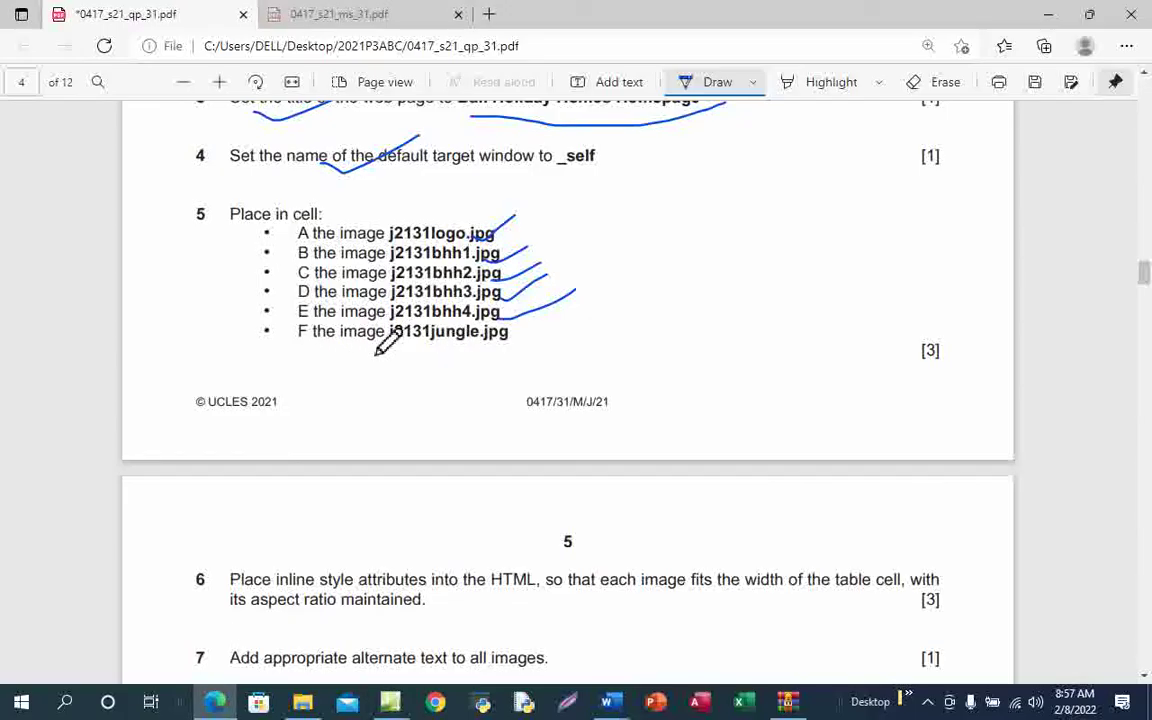
left_click(386, 706)
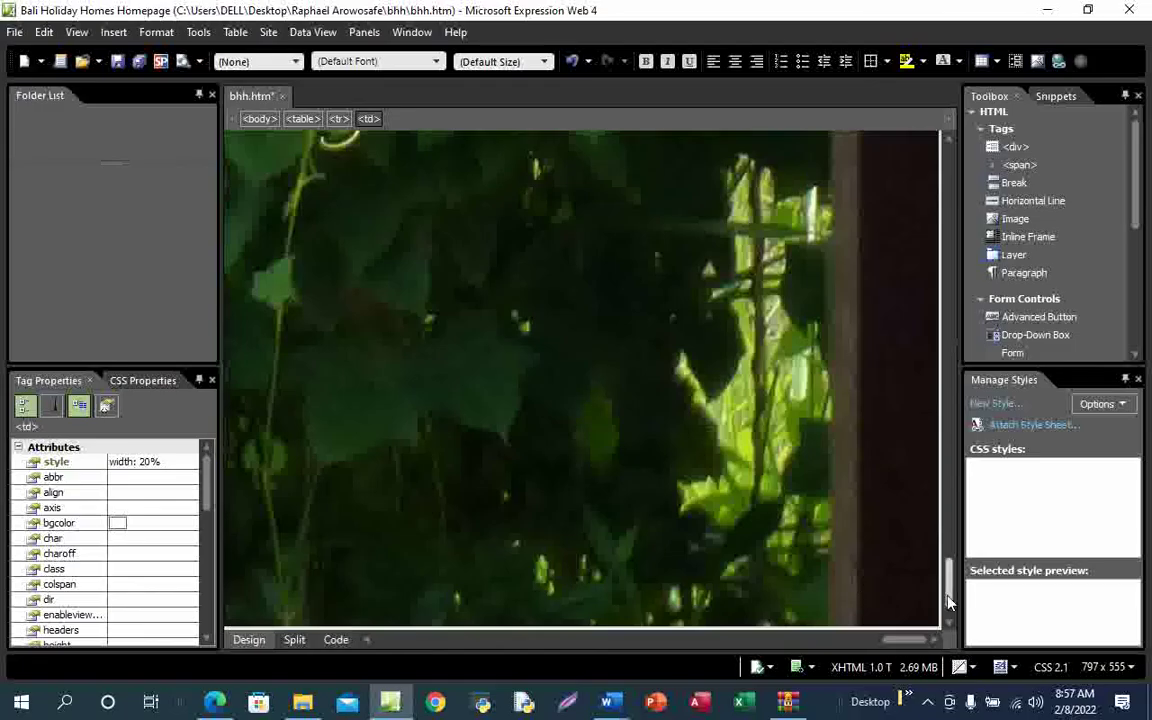
left_click_drag(910, 645, 921, 645)
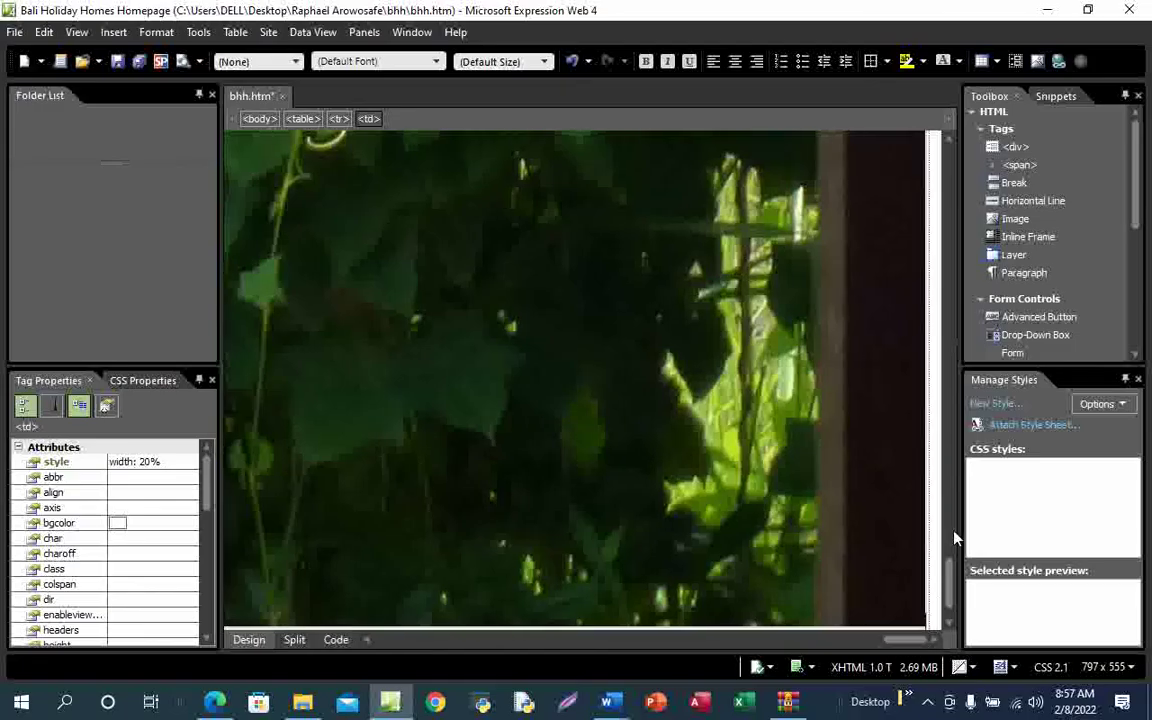
left_click_drag(951, 583, 966, 484)
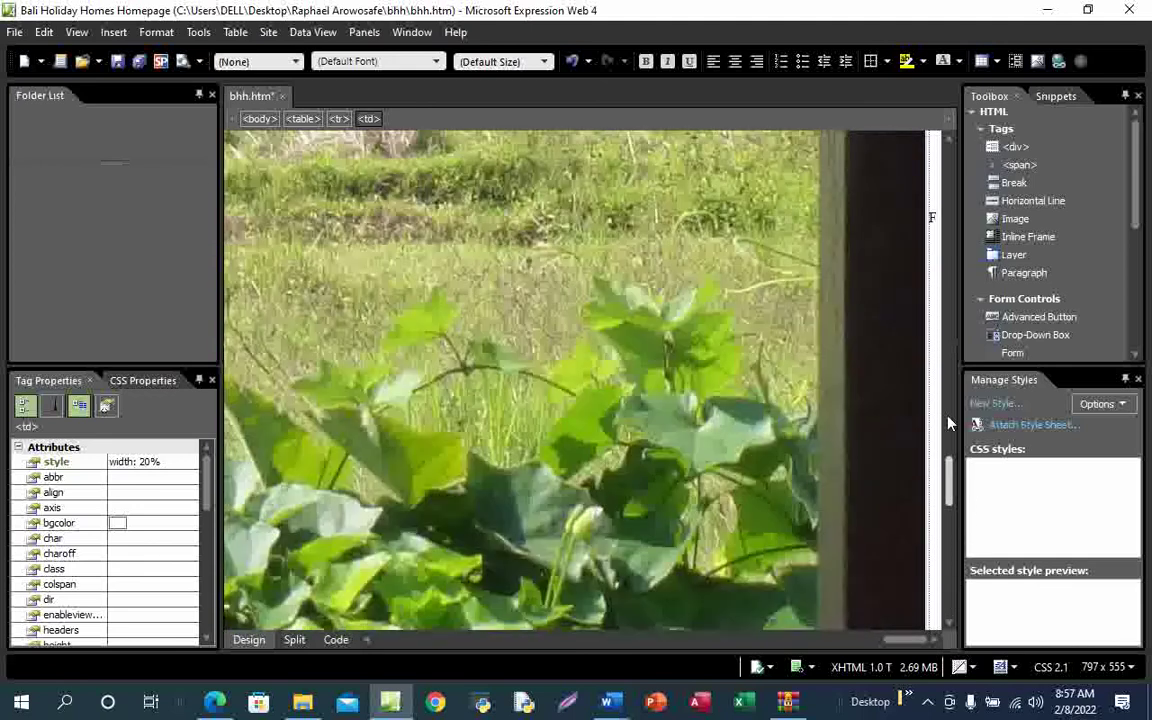
left_click(934, 218)
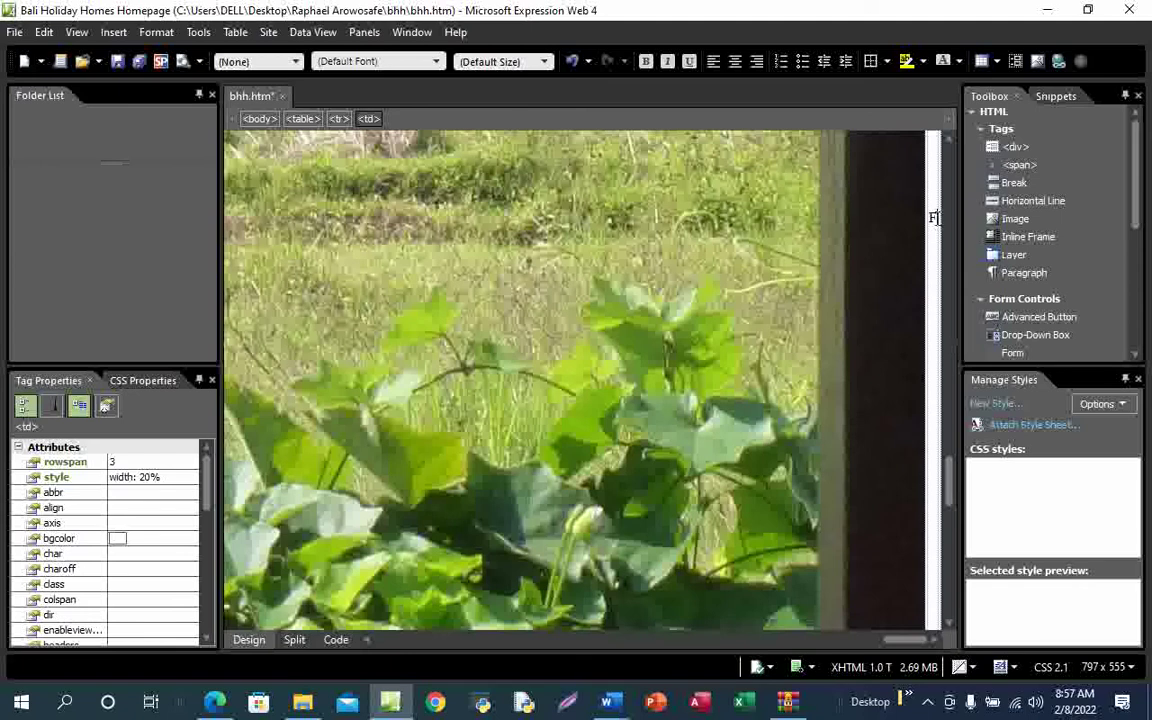
key("BackSpace")
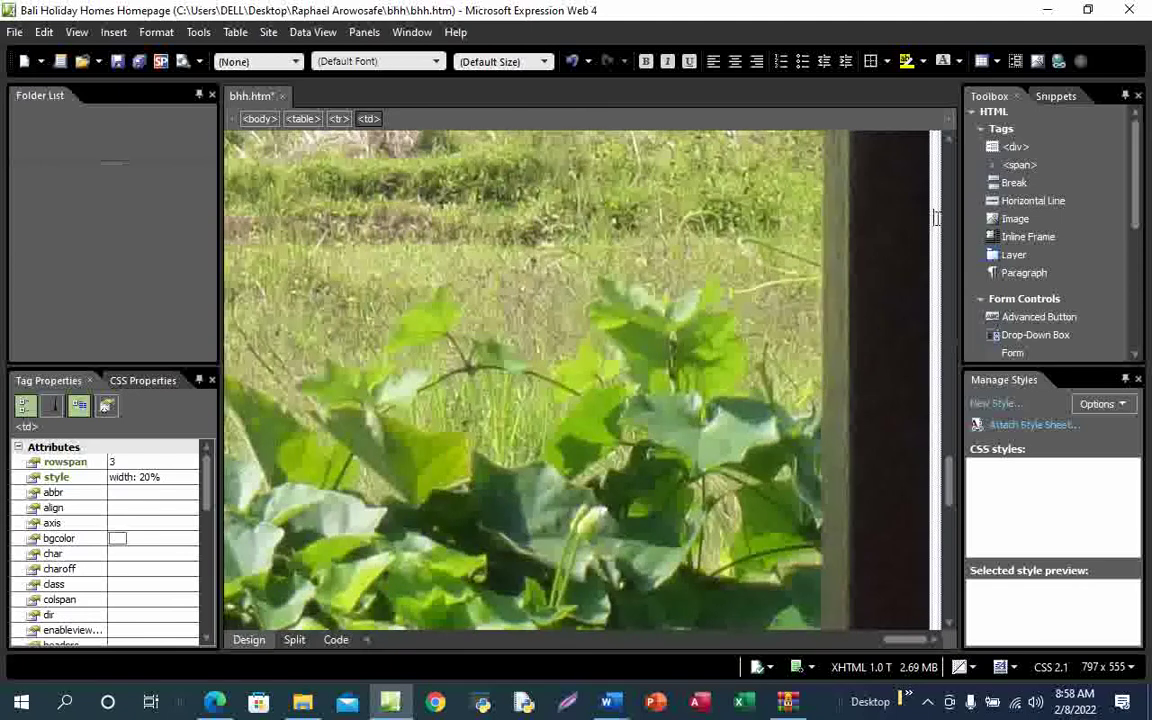
Start inserting a picture from file and browse to the Desktop bhh folder
left_click(113, 32)
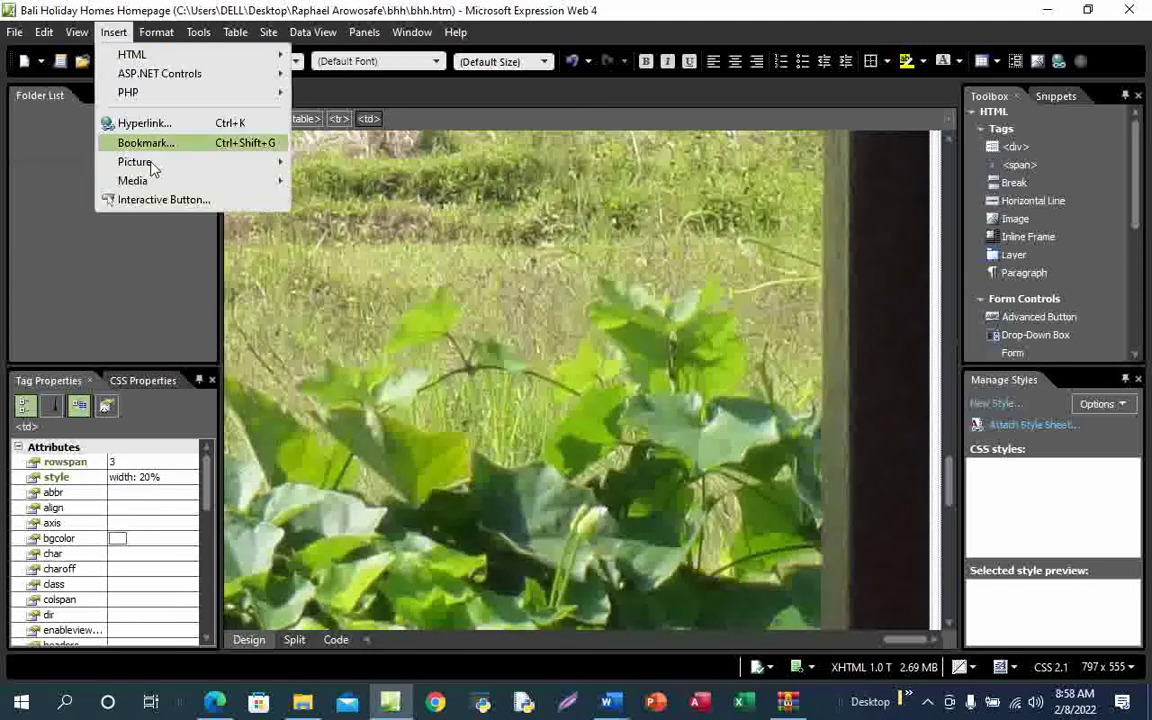
mouse_move(176, 163)
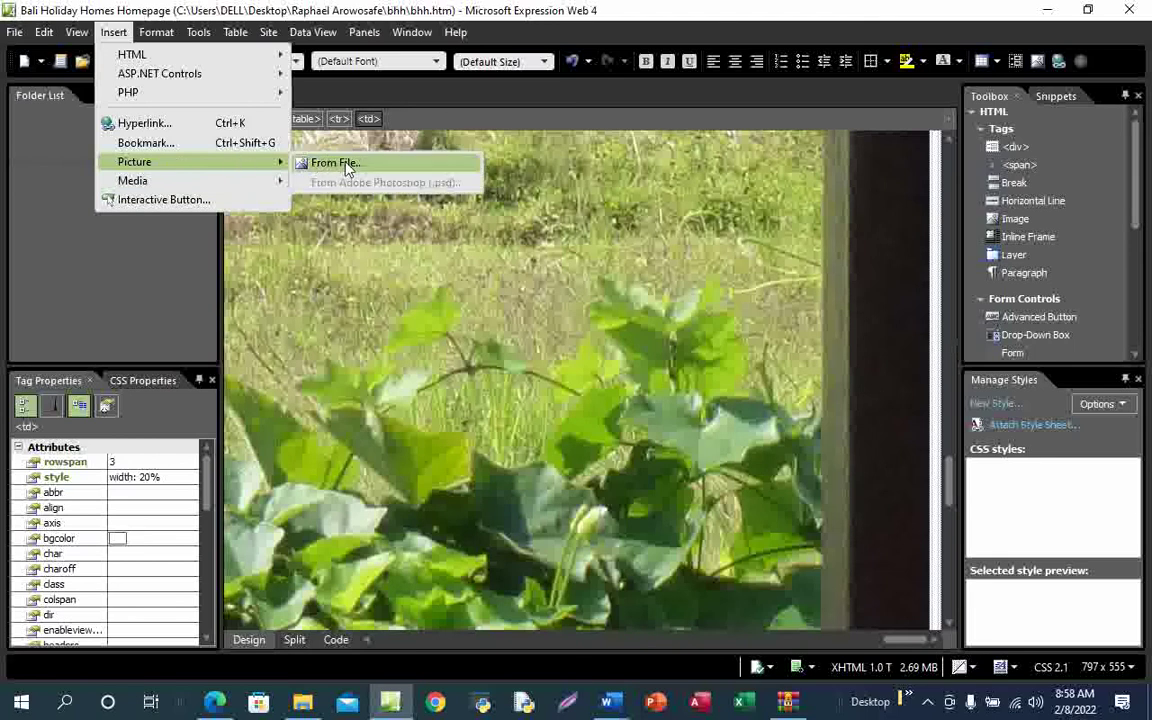
left_click(318, 160)
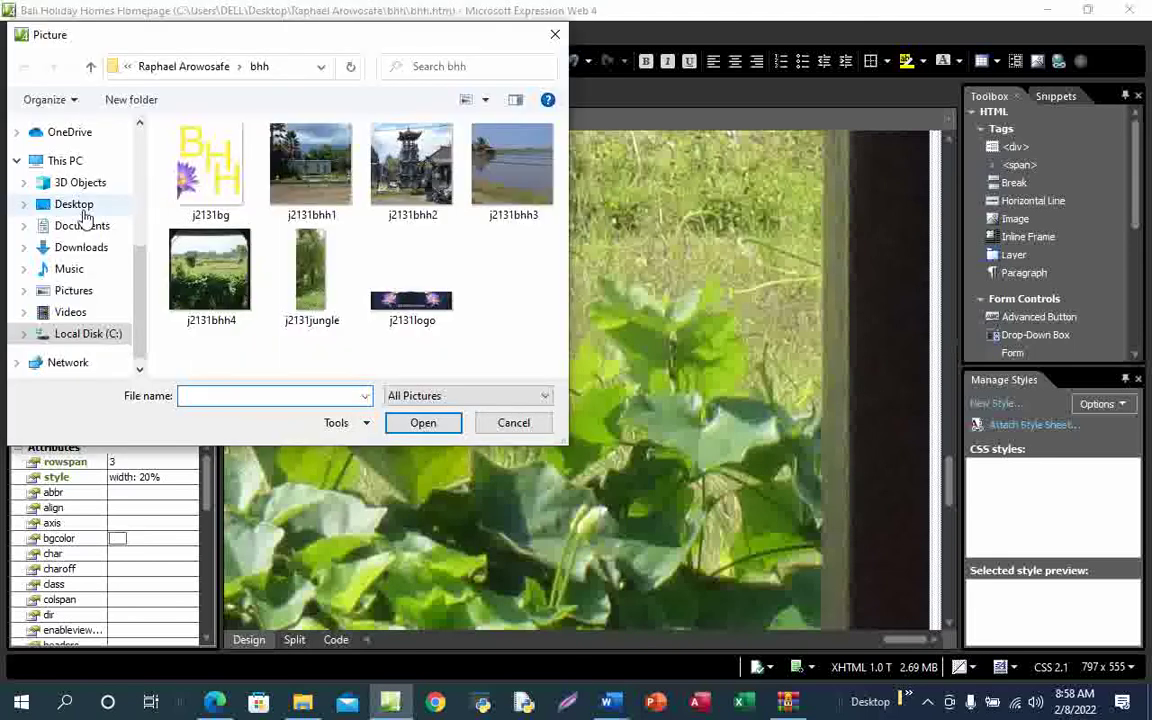
left_click(88, 222)
scroll(333, 308, "down", 10)
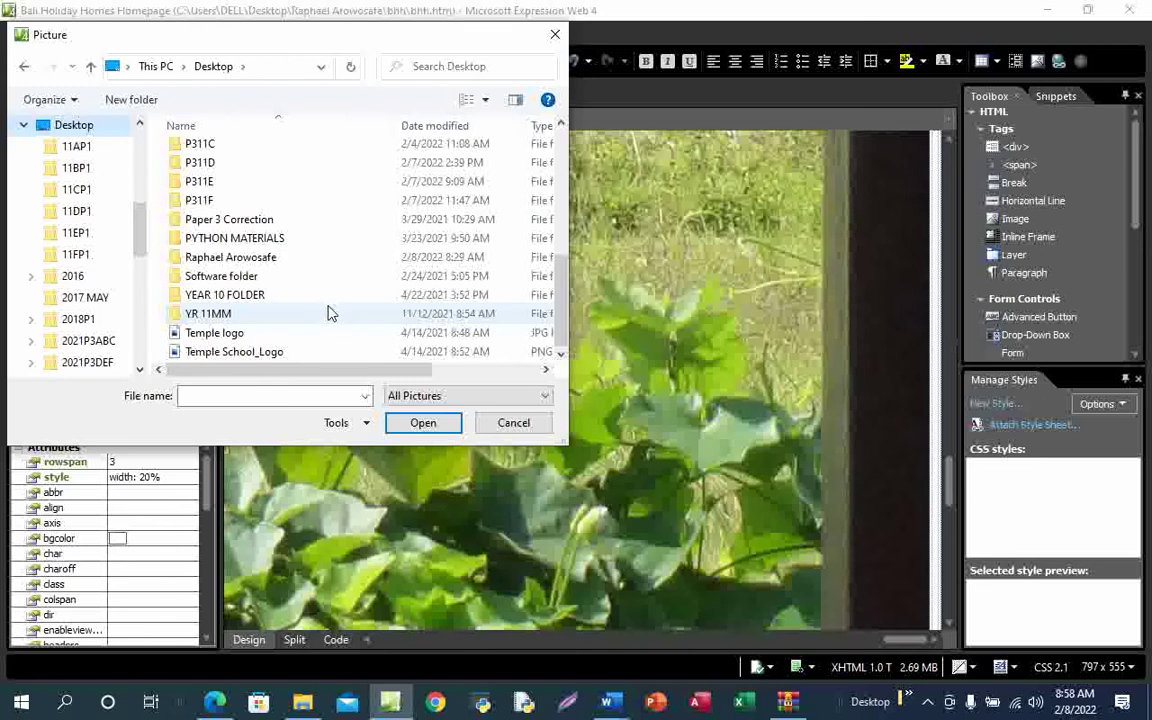
double_click(272, 257)
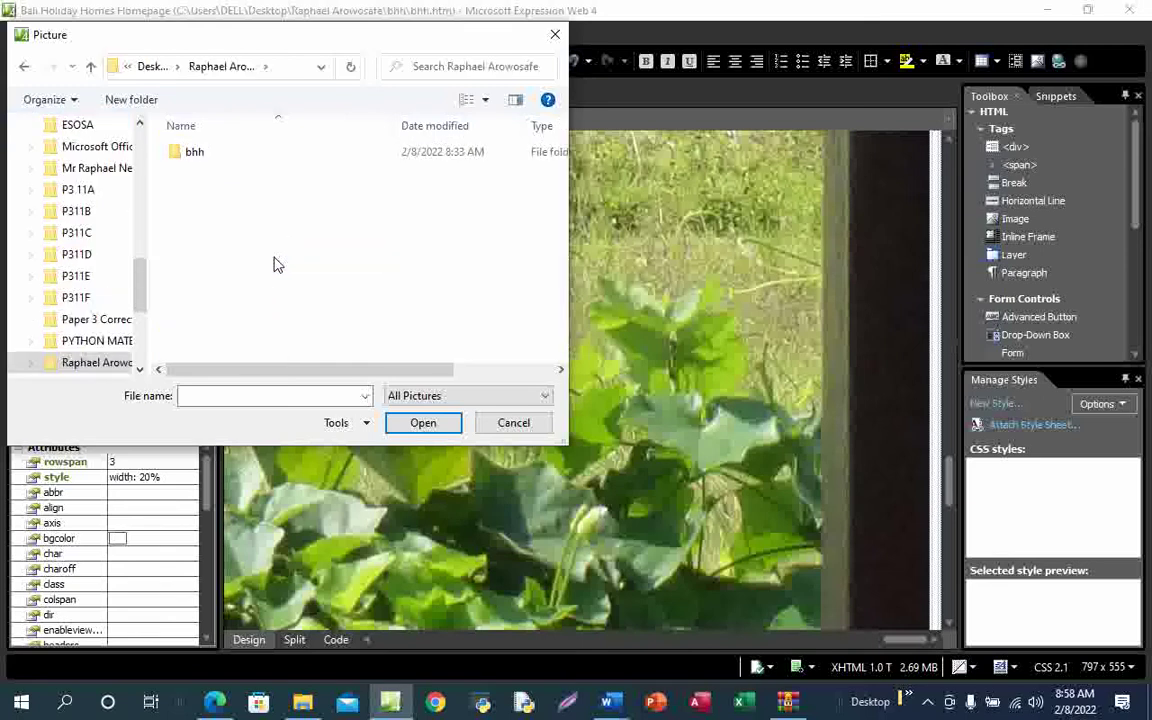
double_click(242, 157)
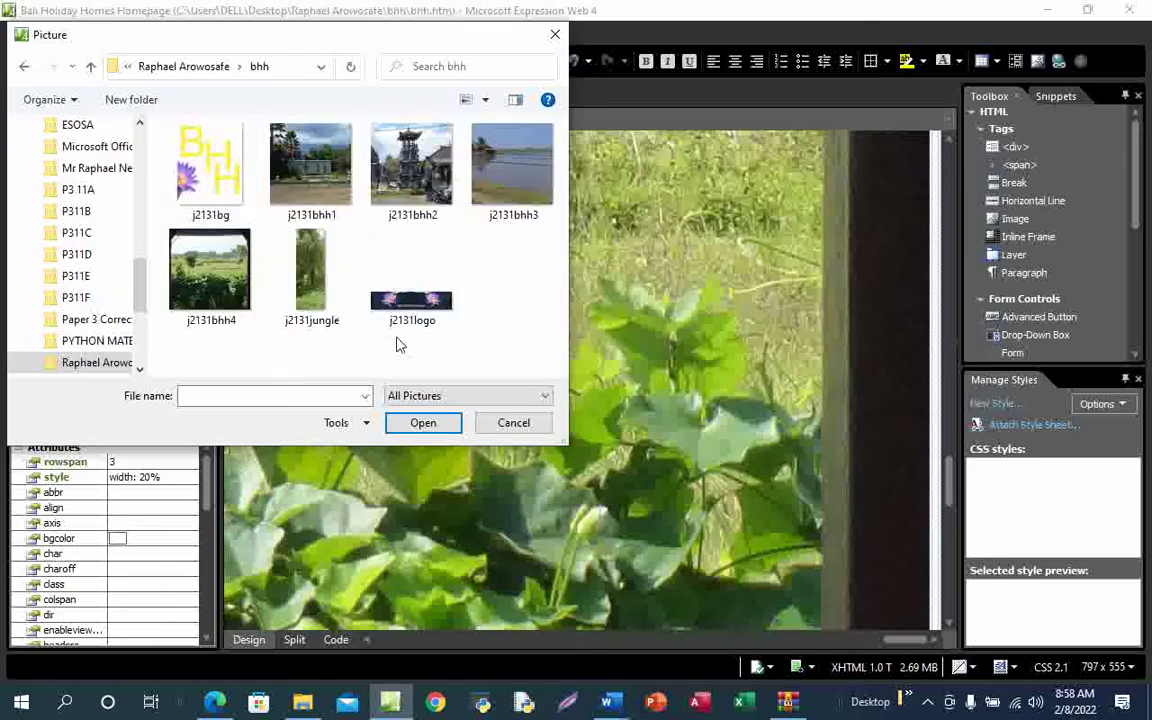
Insert j2131jungle with the alternate text 'The image of a jungle'
left_click(313, 285)
left_click(423, 423)
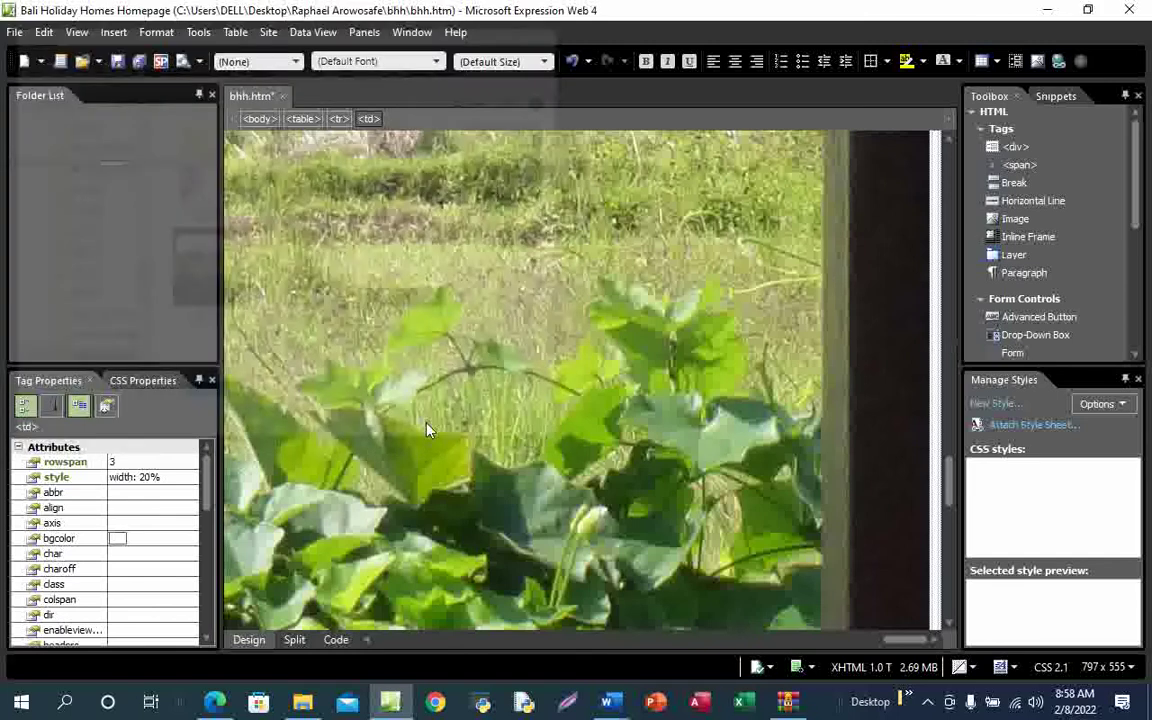
type("T")
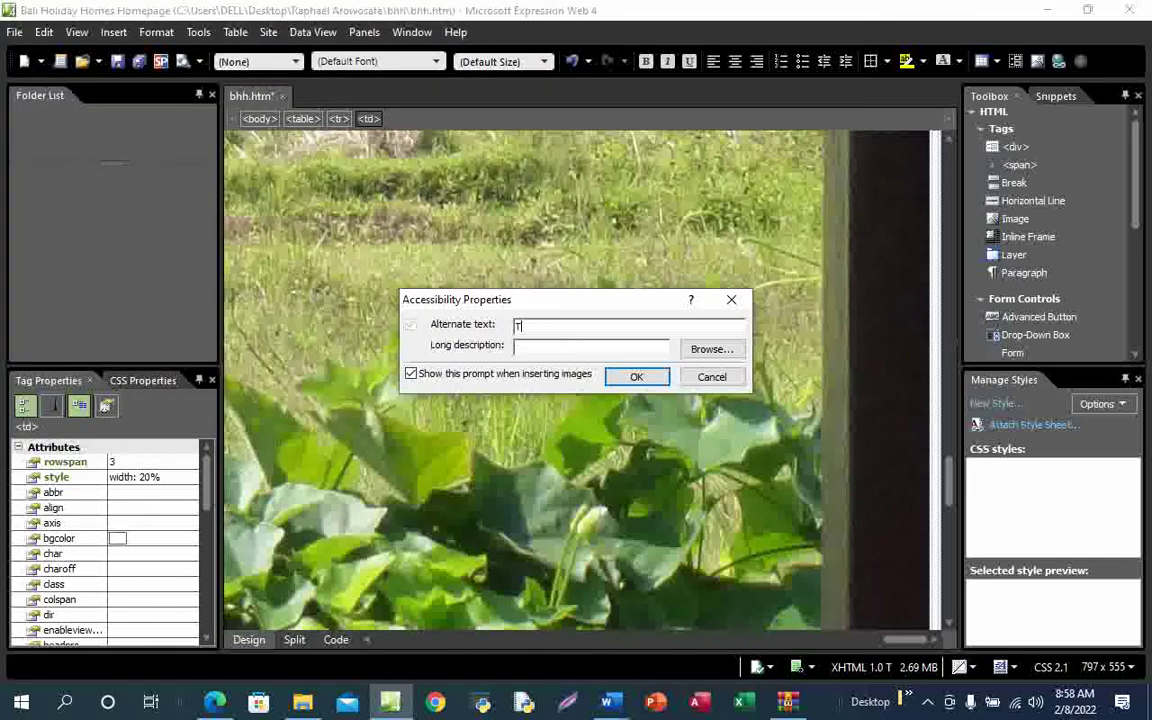
type("he image of a jungle")
left_click(636, 378)
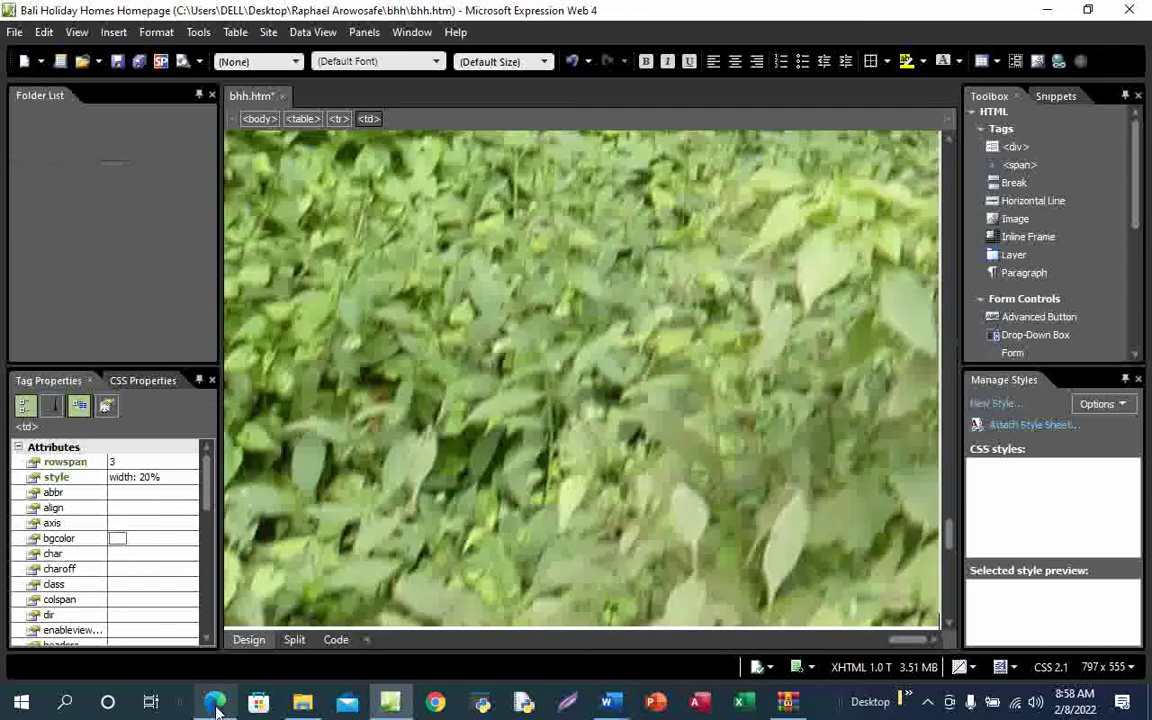
Ink a tick beside item F, the jungle image, on the question paper
mouse_move(215, 702)
left_click(200, 580)
mouse_move(488, 340)
left_mouse_down()
mouse_move(497, 349)
mouse_move(580, 317)
left_mouse_up()
Scroll to question 6 and underline the words 'inline style'
scroll(530, 487, "down", 1)
scroll(529, 487, "down", 3)
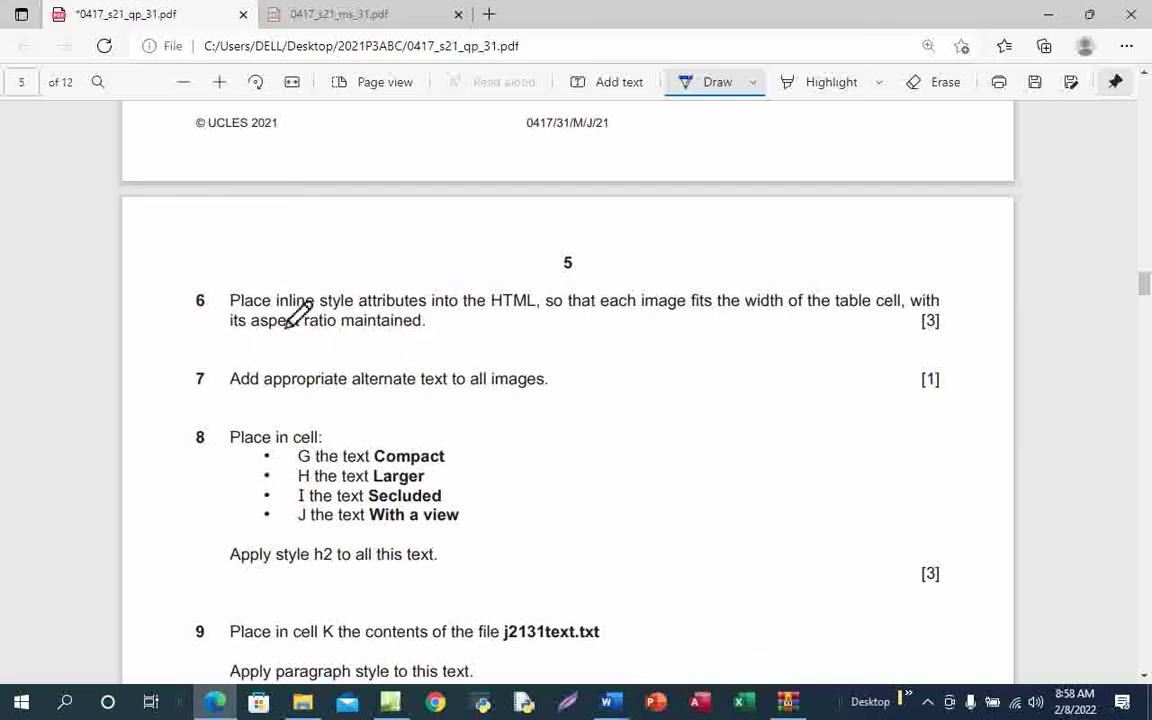
left_click_drag(270, 313, 350, 313)
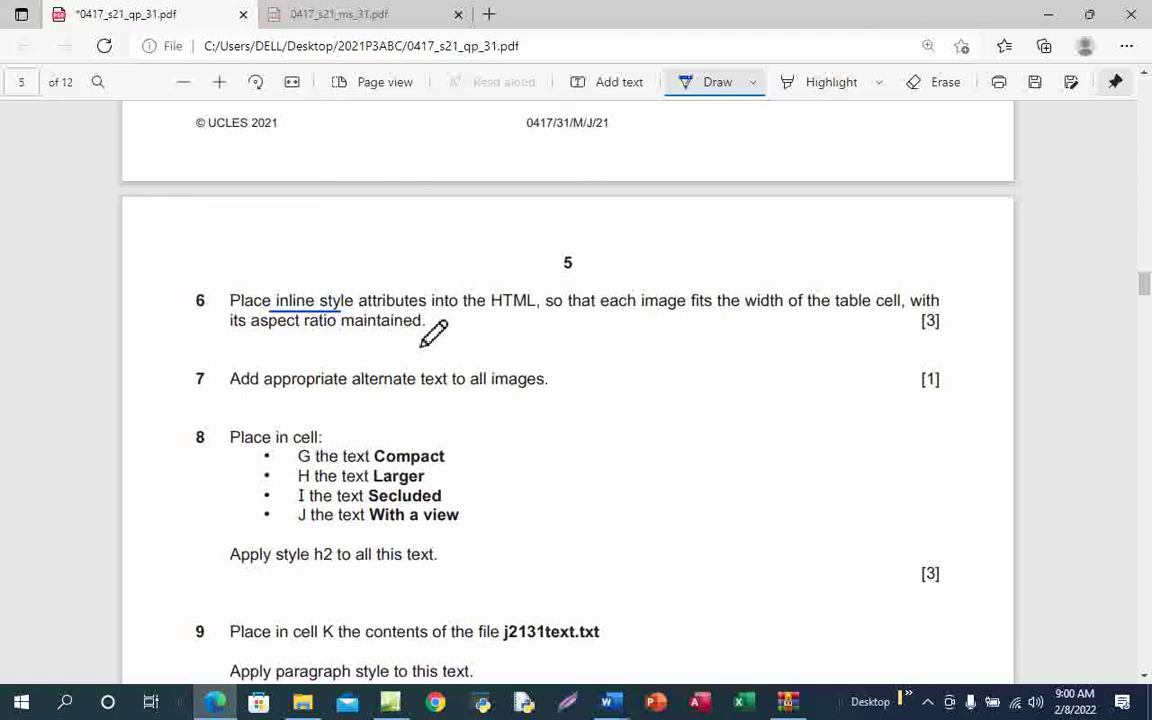
Switch to Expression Web and show the HTML code of bhh.htm
mouse_move(390, 701)
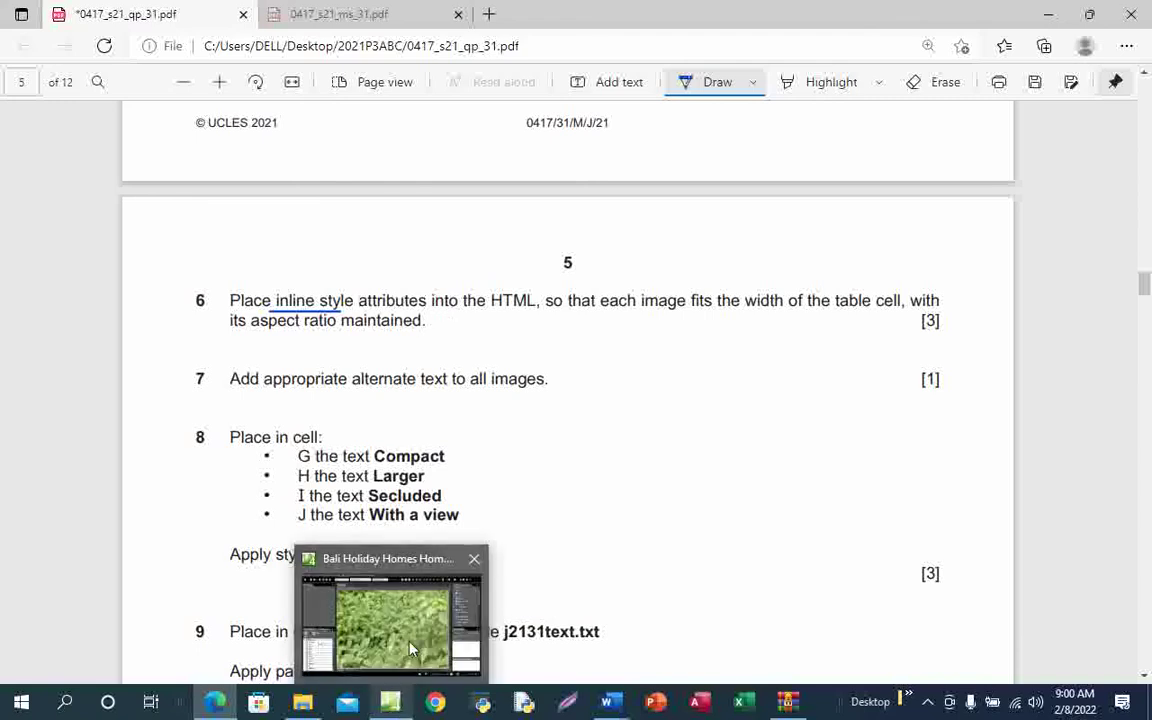
left_click(411, 648)
left_click(336, 640)
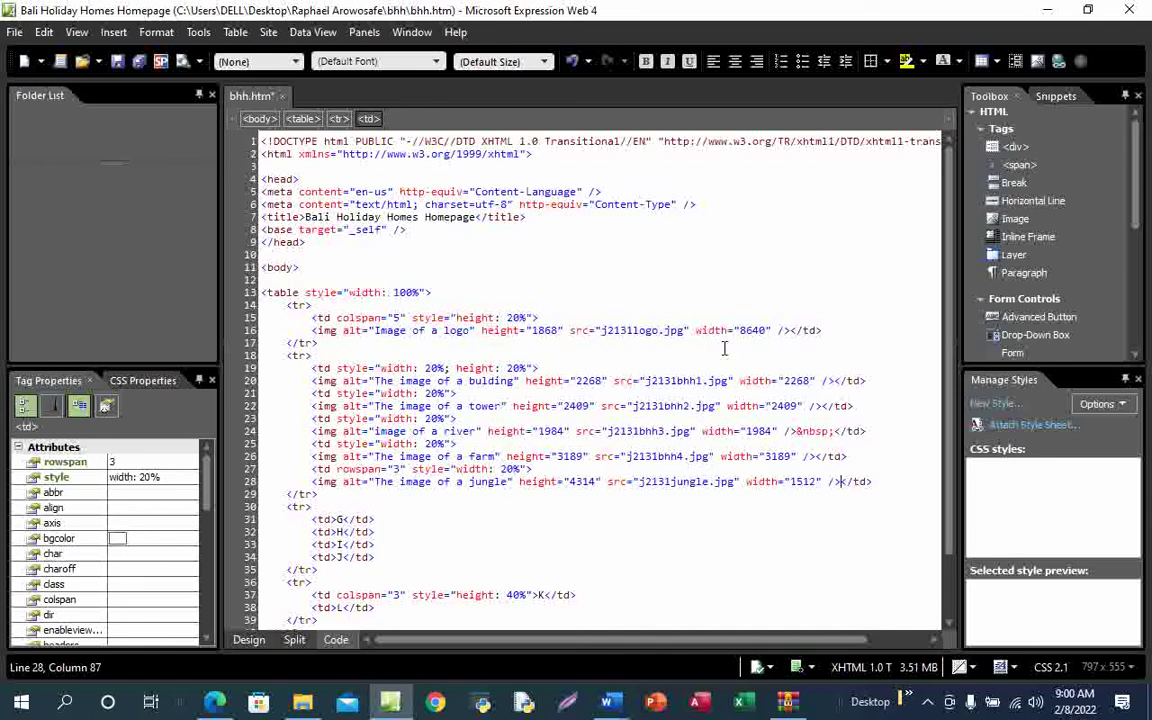
On line 16, replace the logo's width="8640" with an inline style width:100%
left_click(773, 329)
key("BackSpace")
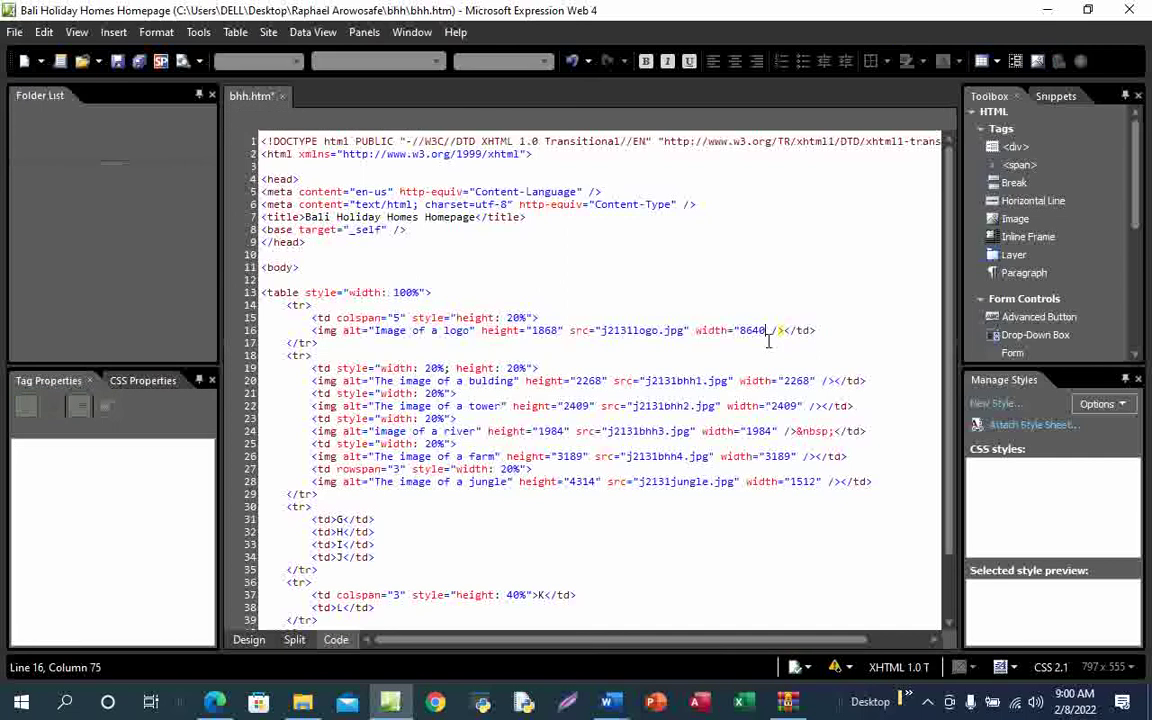
key("BackSpace")
key("BackSpace")
key("BackSpace")
key("BackSpace")
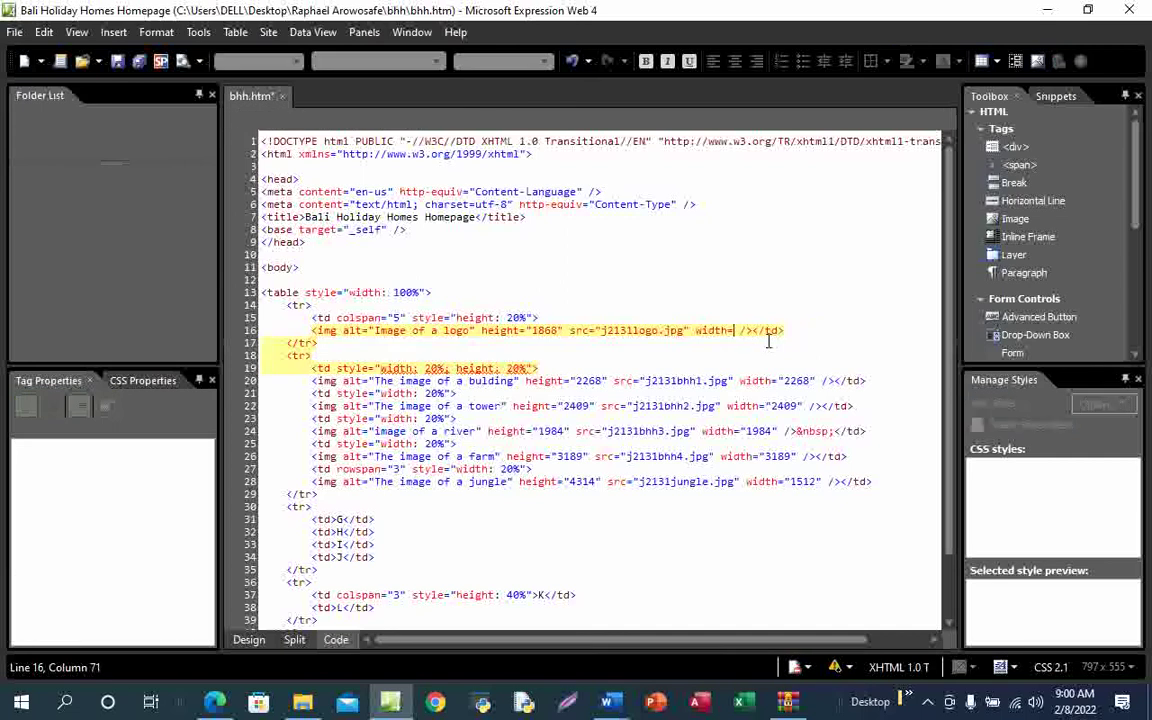
key("BackSpace")
key("BackSpace")
key("BackSpace")
key("BackSpace")
key("BackSpace")
key("BackSpace")
key("BackSpace")
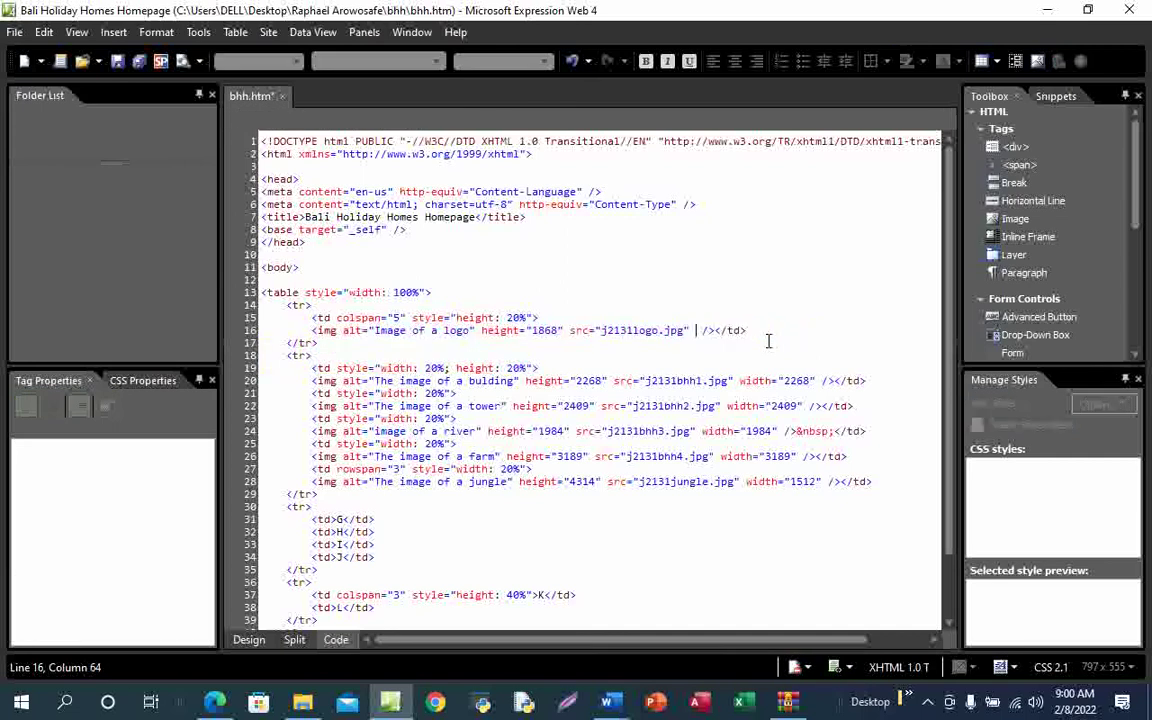
type("style=")
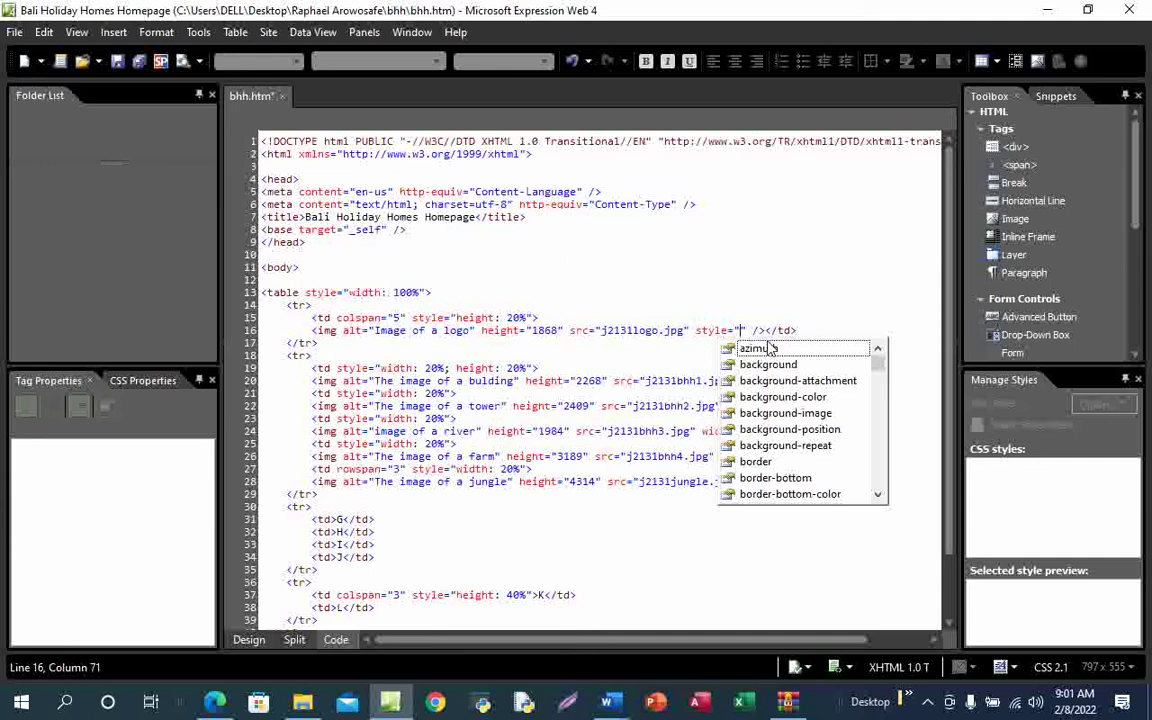
type("wi")
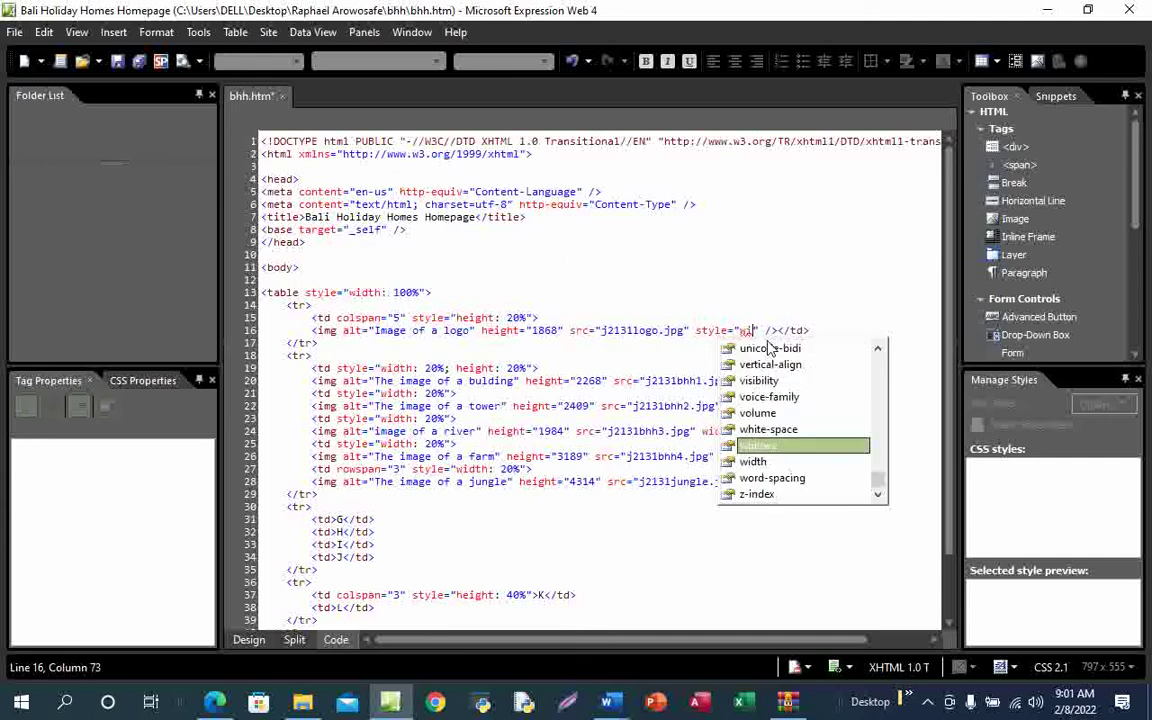
left_click(762, 461)
double_click(762, 461)
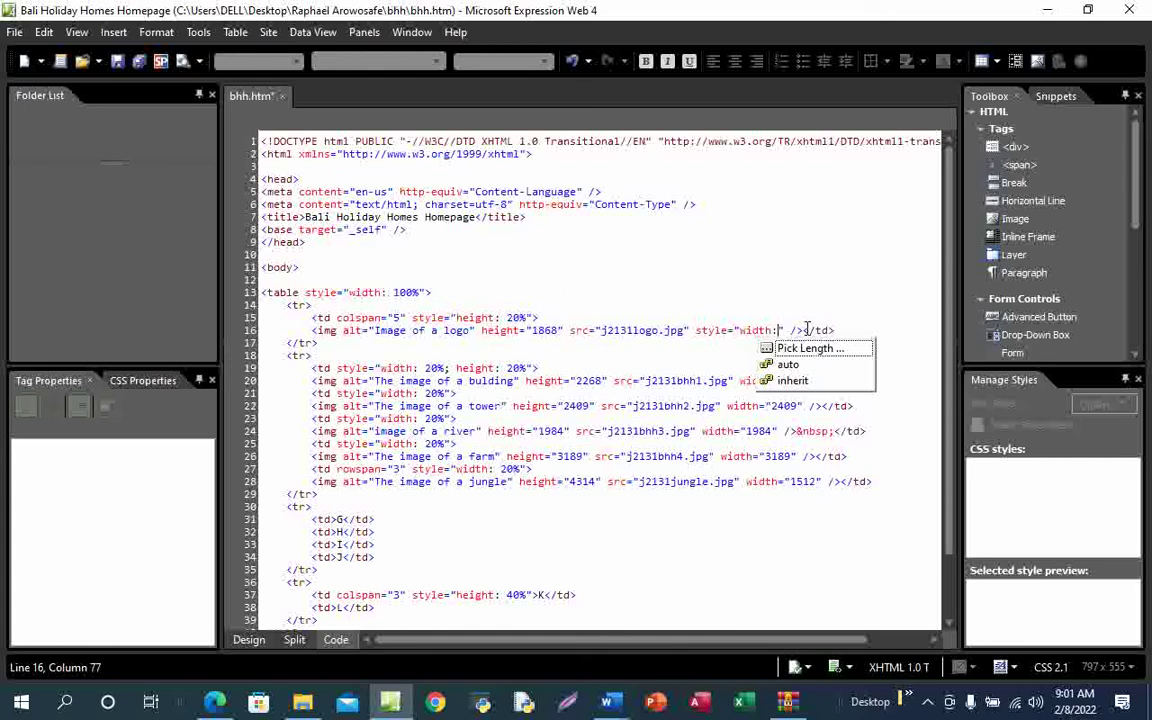
type("100%")
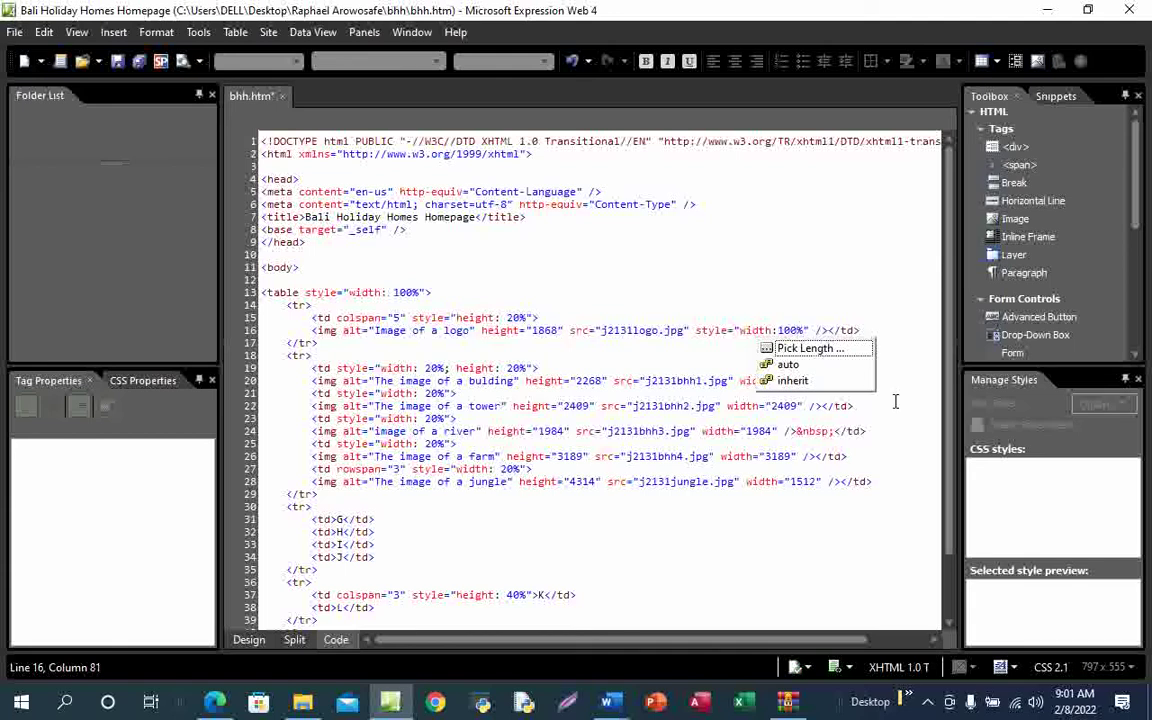
left_click(728, 357)
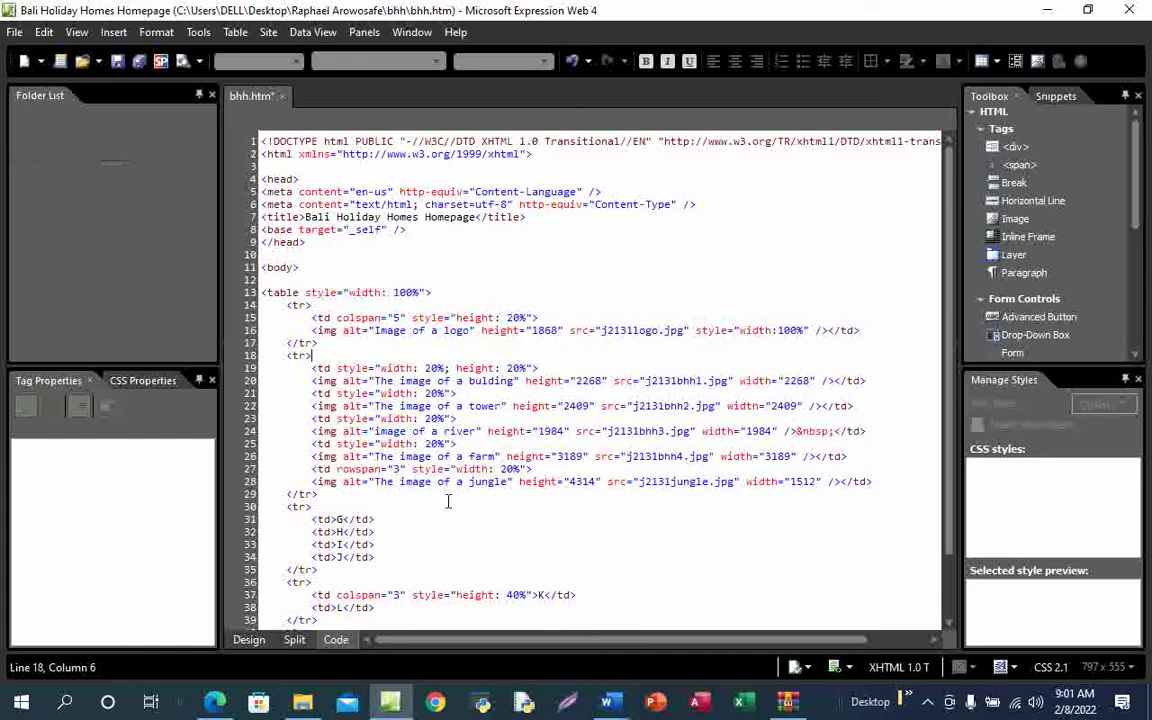
Return to the exam PDF at question 6 on fitting images to their table cells
mouse_move(213, 703)
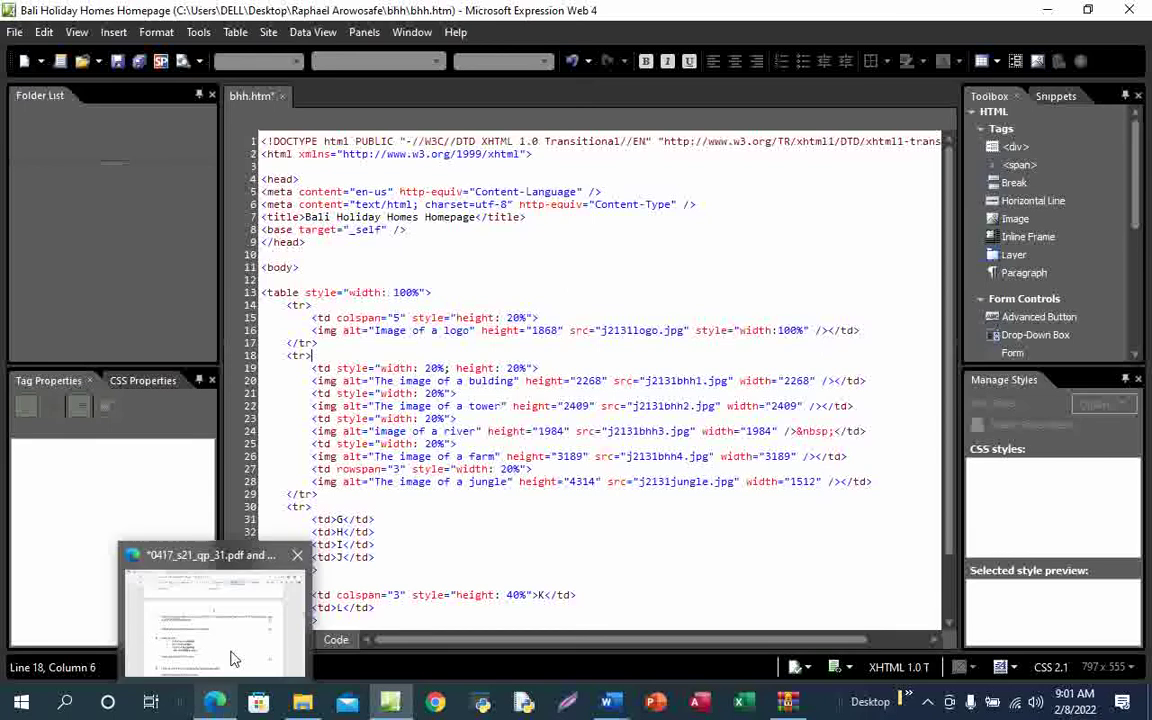
left_click(218, 590)
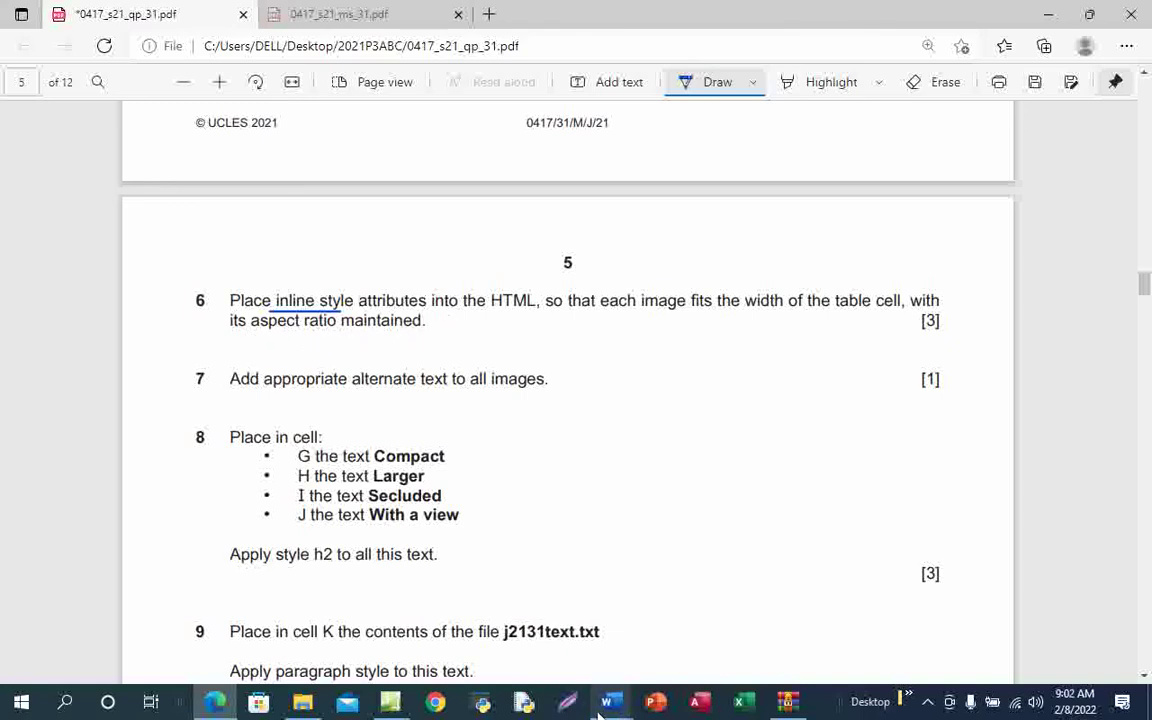
Read the TABLE STYLE alignment margin notes in Word, then go back to the bhh.htm code
mouse_move(603, 707)
left_click(497, 620)
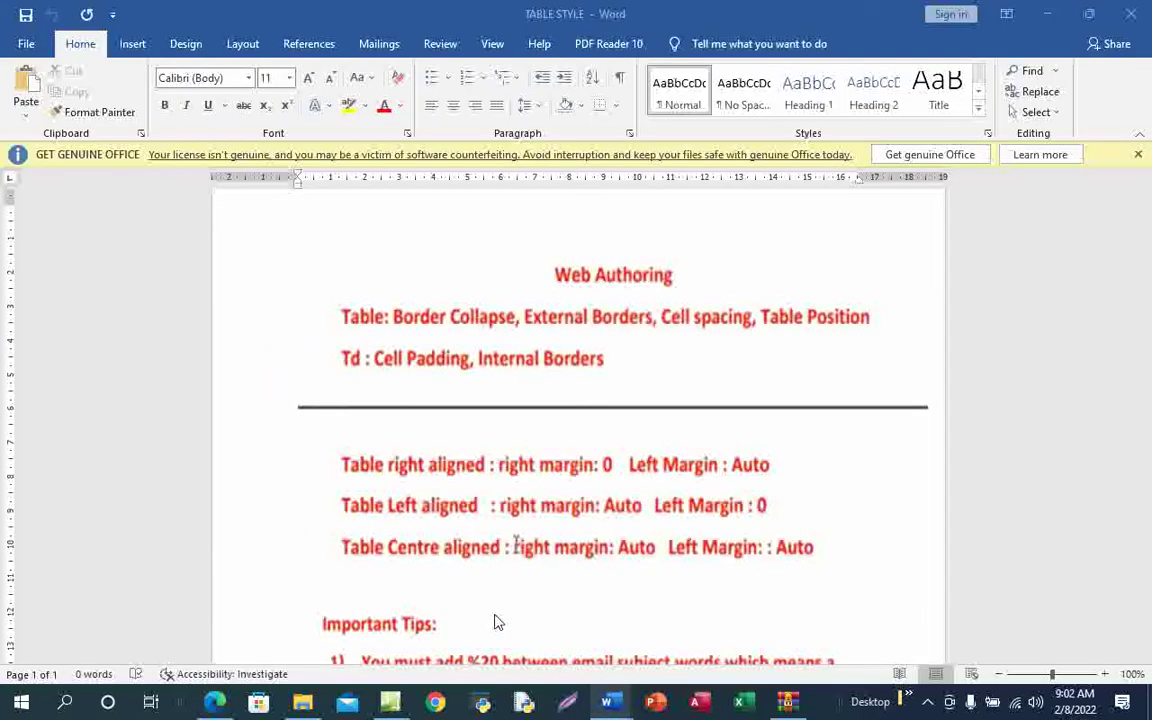
scroll(483, 607, "down", 3)
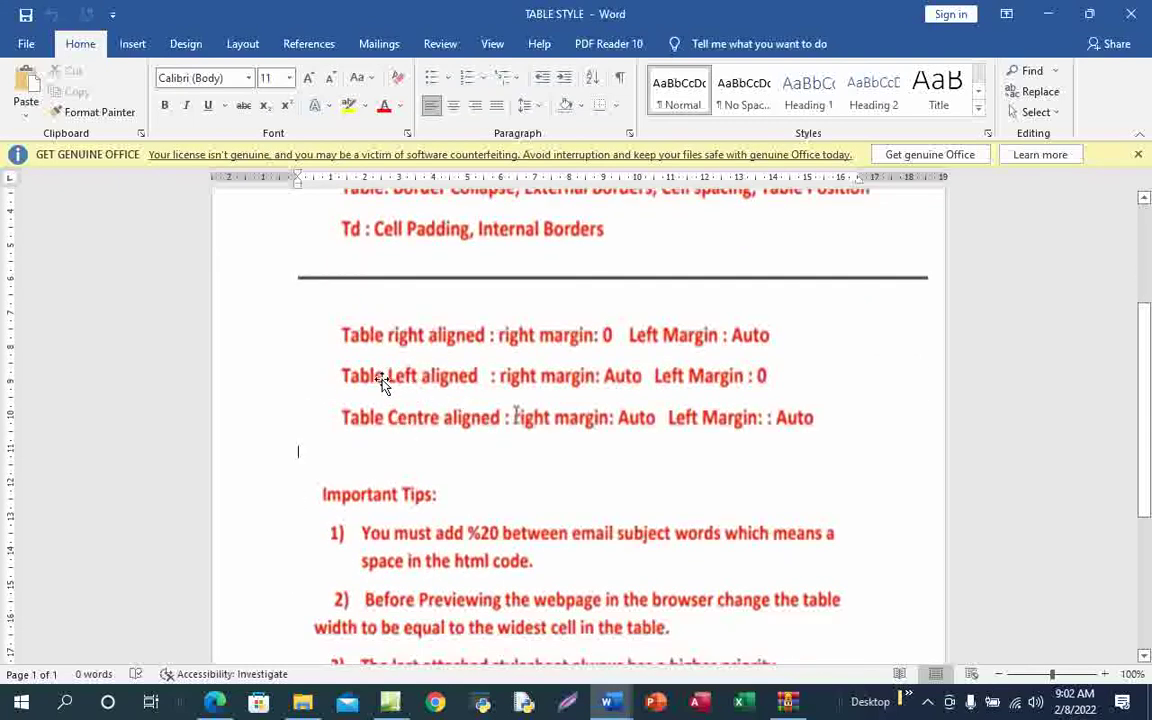
scroll(575, 494, "down", 2)
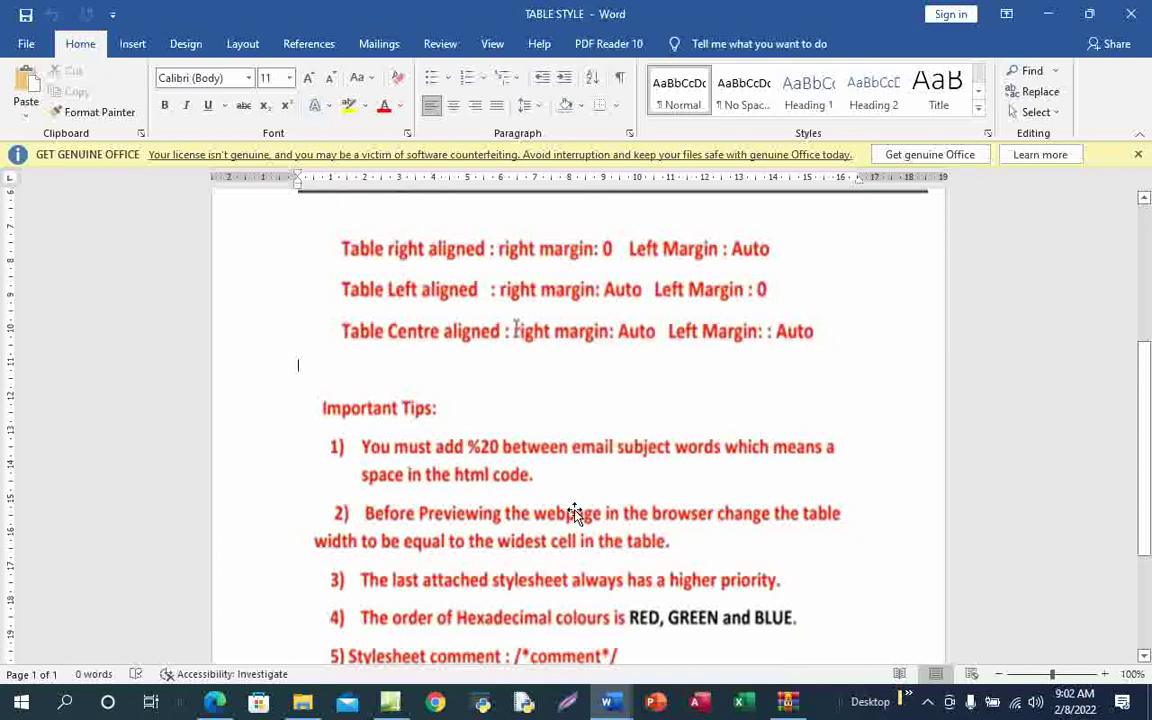
scroll(573, 514, "up", 1)
scroll(553, 481, "up", 5)
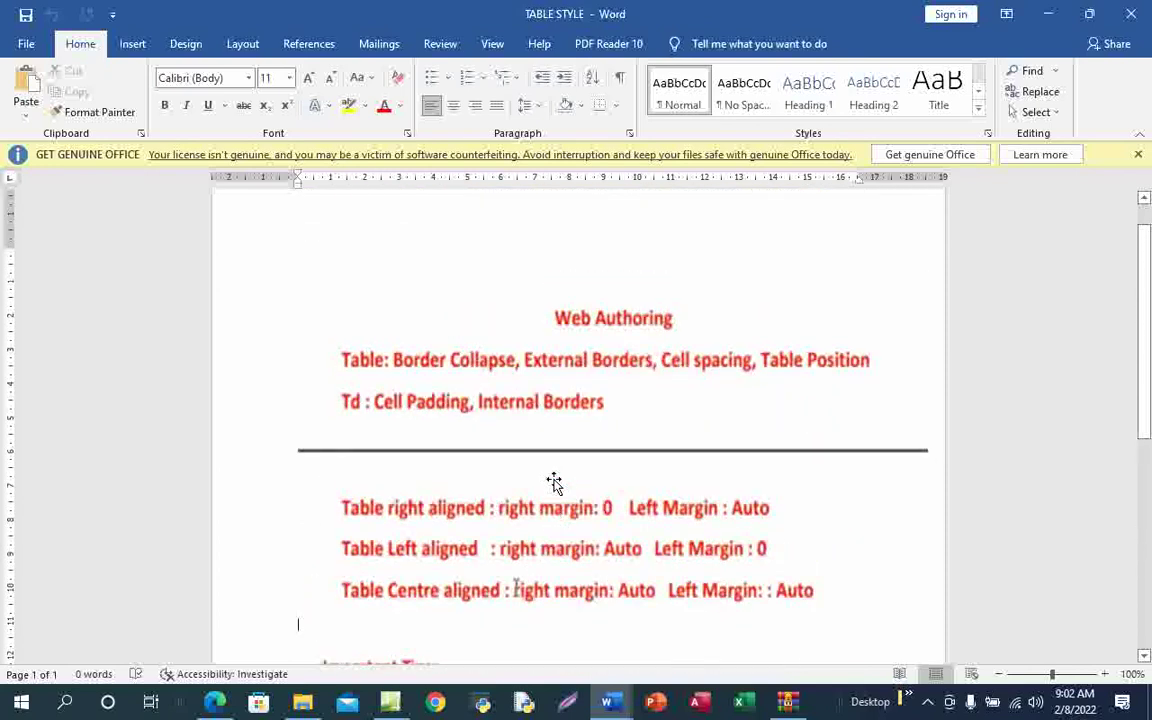
scroll(568, 481, "down", 4)
scroll(568, 478, "down", 4)
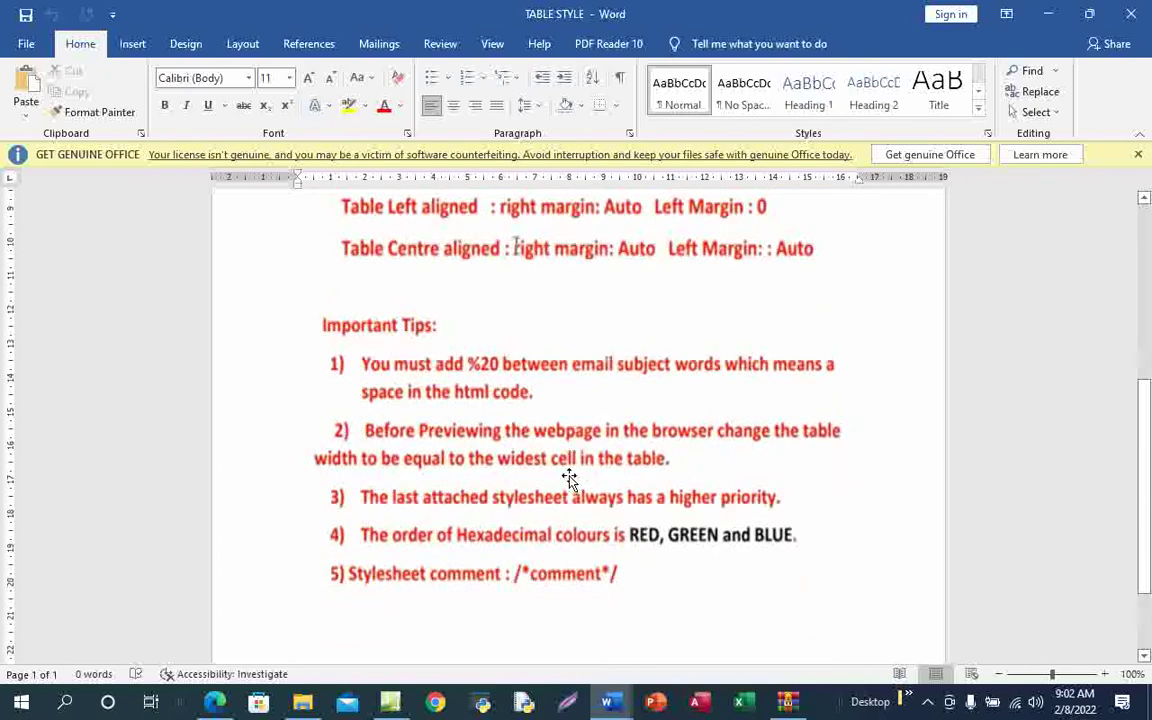
scroll(570, 478, "up", 9)
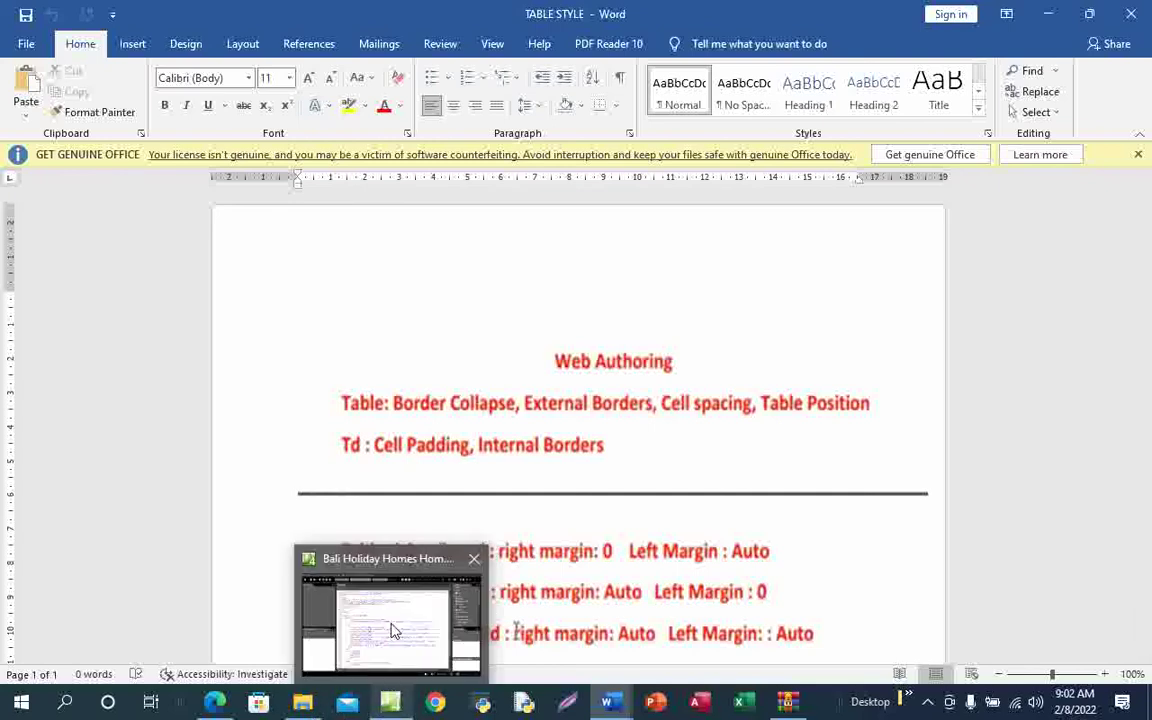
left_click(390, 703)
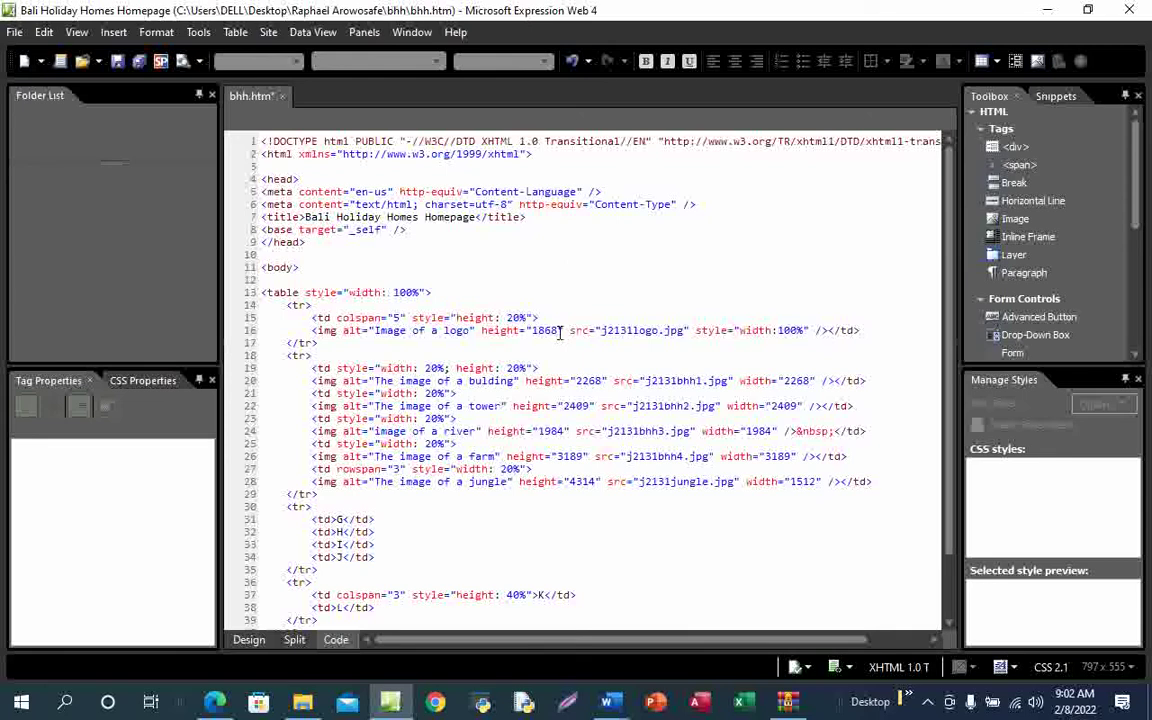
Delete the logo image's 1868 height attribute
left_click(565, 330)
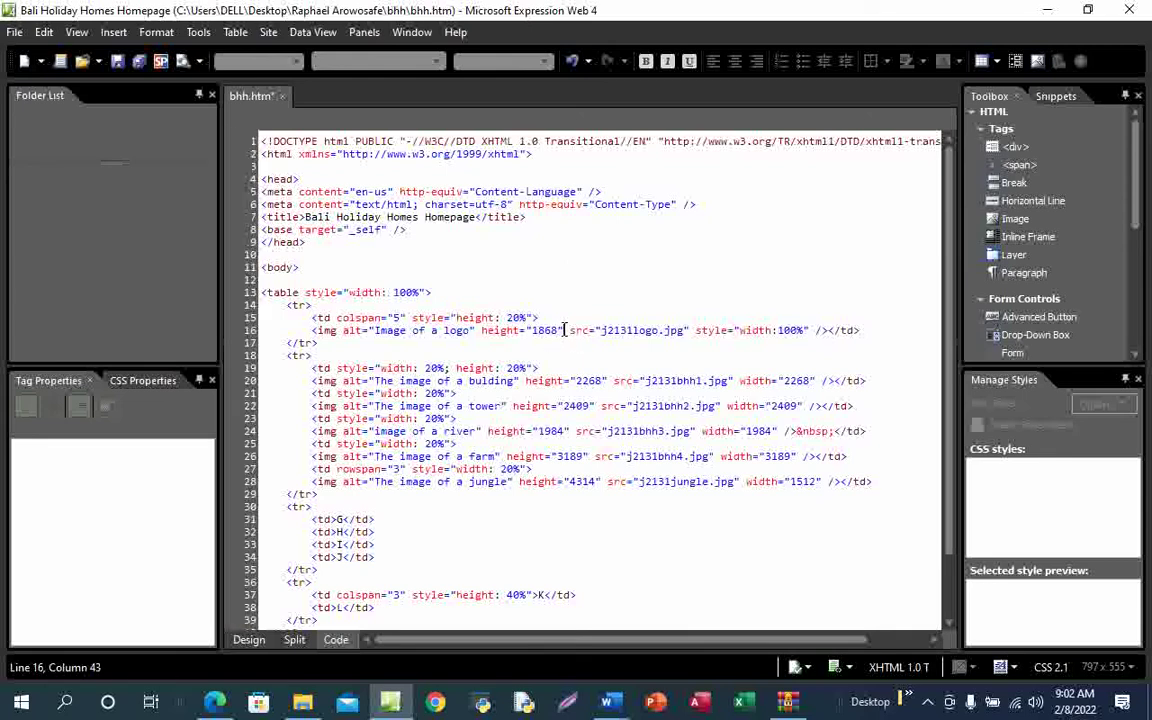
key("BackSpace")
key("BackSpace")
key("BackSpace")
key("BackSpace")
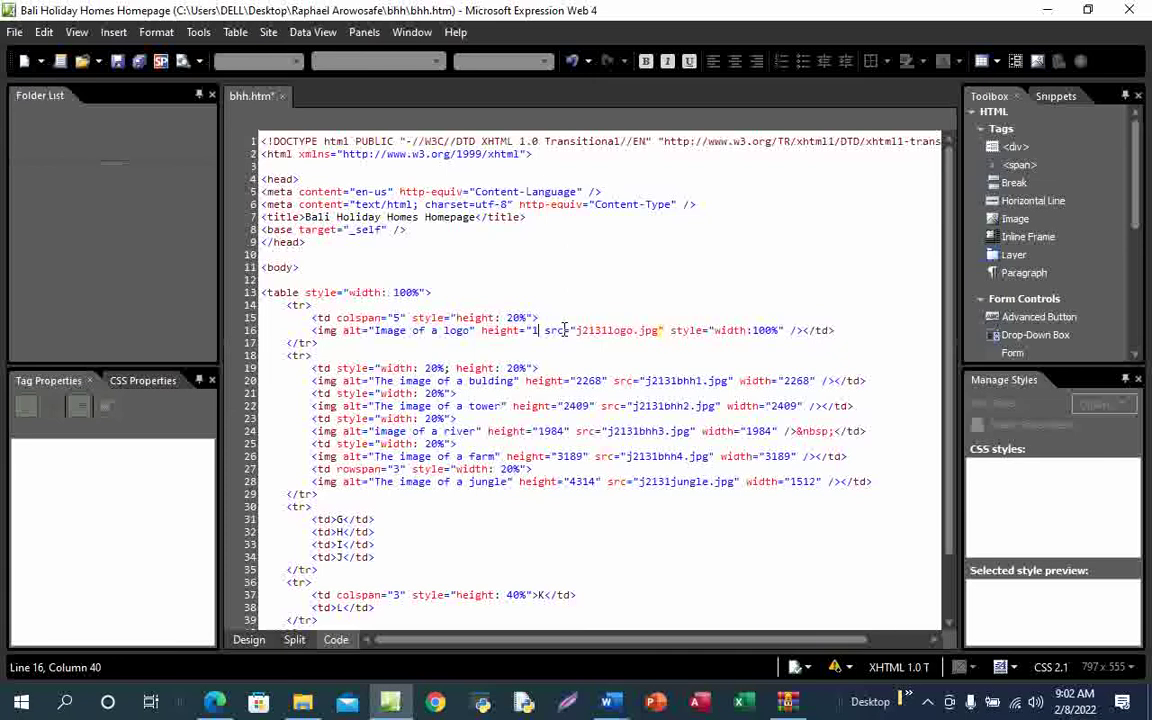
key("BackSpace")
key("BackSpace")
key("BackSpace")
key("BackSpace")
key("BackSpace")
key("BackSpace")
key("BackSpace")
key("BackSpace")
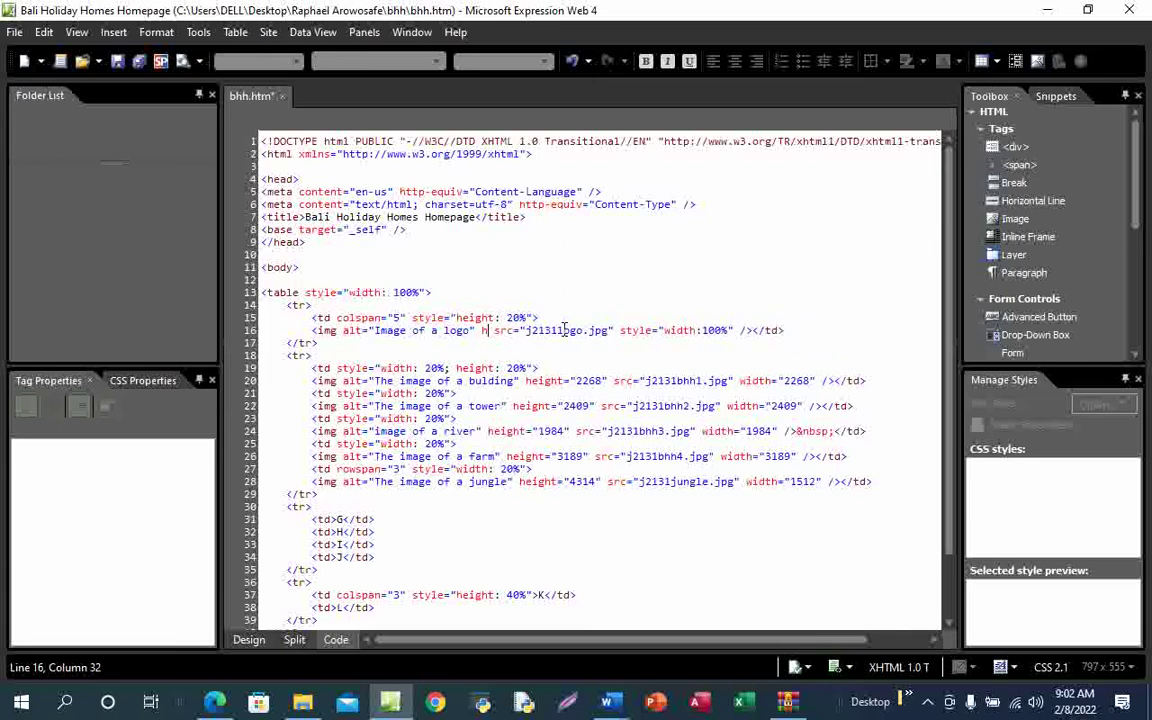
key("BackSpace")
key("BackSpace")
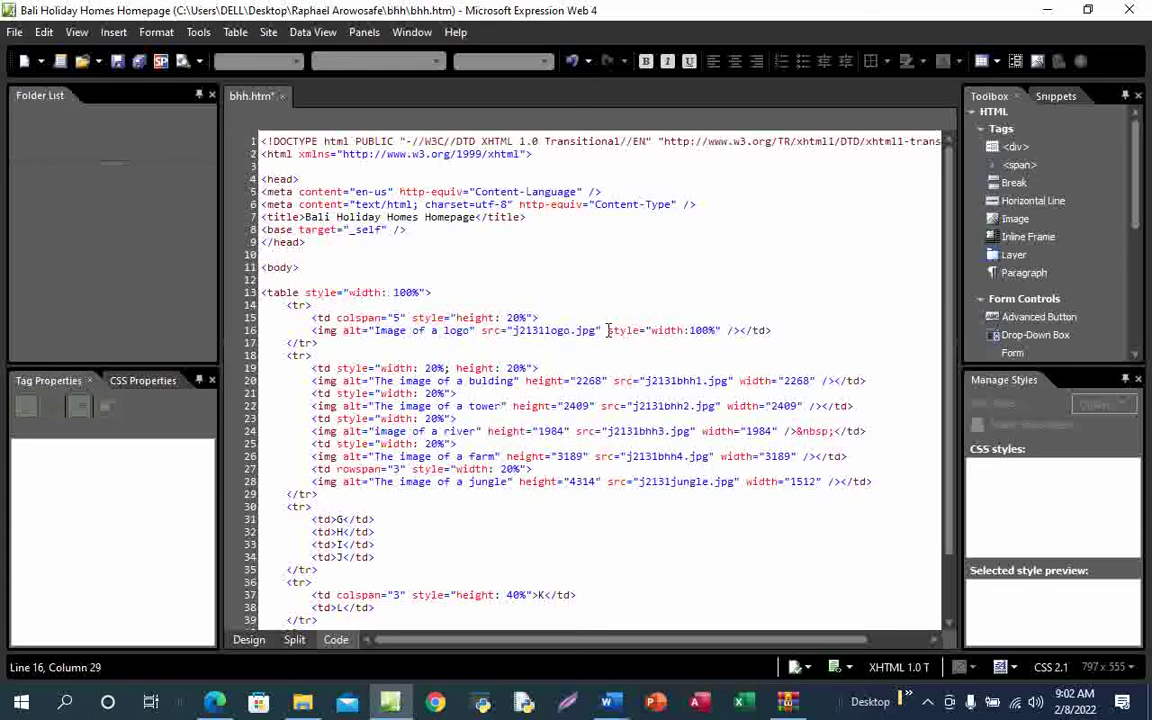
Give the building and tower images style width:100%, removing their pixel widths and heights
left_click_drag(607, 330, 724, 333)
key("ctrl+c")
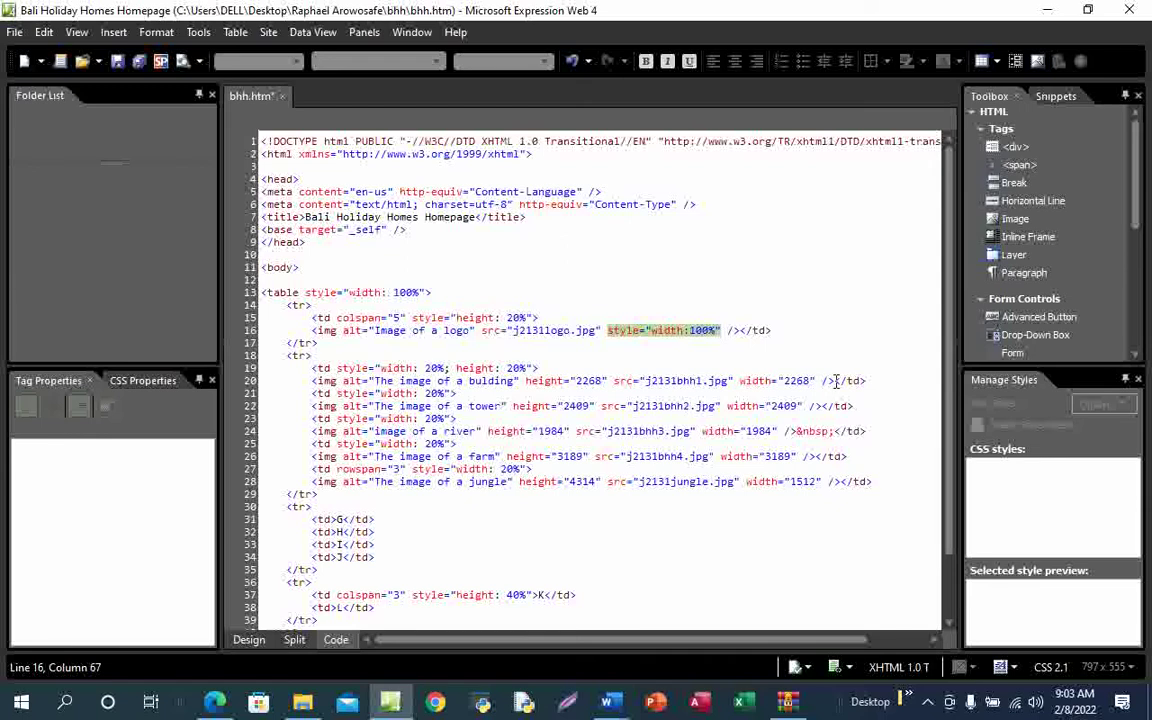
left_click_drag(818, 381, 741, 379)
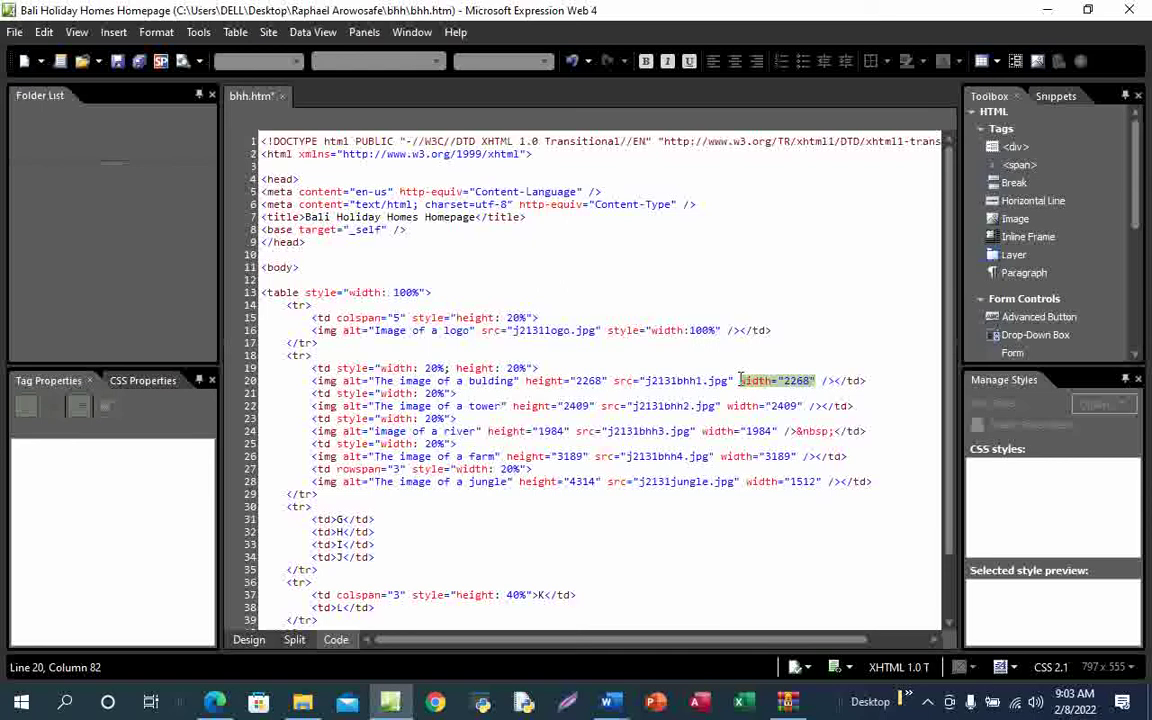
key("ctrl+v")
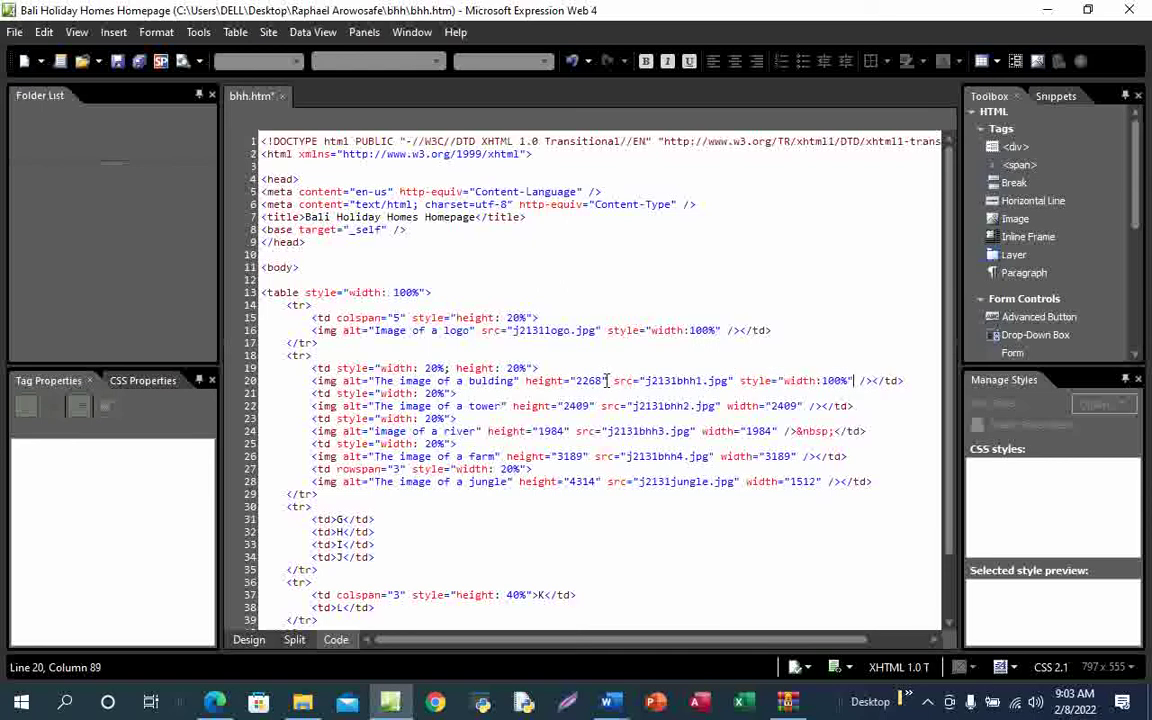
left_click(608, 380)
key("BackSpace")
key("BackSpace")
key("BackSpace")
key("BackSpace")
key("BackSpace")
key("BackSpace")
key("BackSpace")
key("BackSpace")
key("BackSpace")
key("BackSpace")
key("BackSpace")
key("BackSpace")
key("BackSpace")
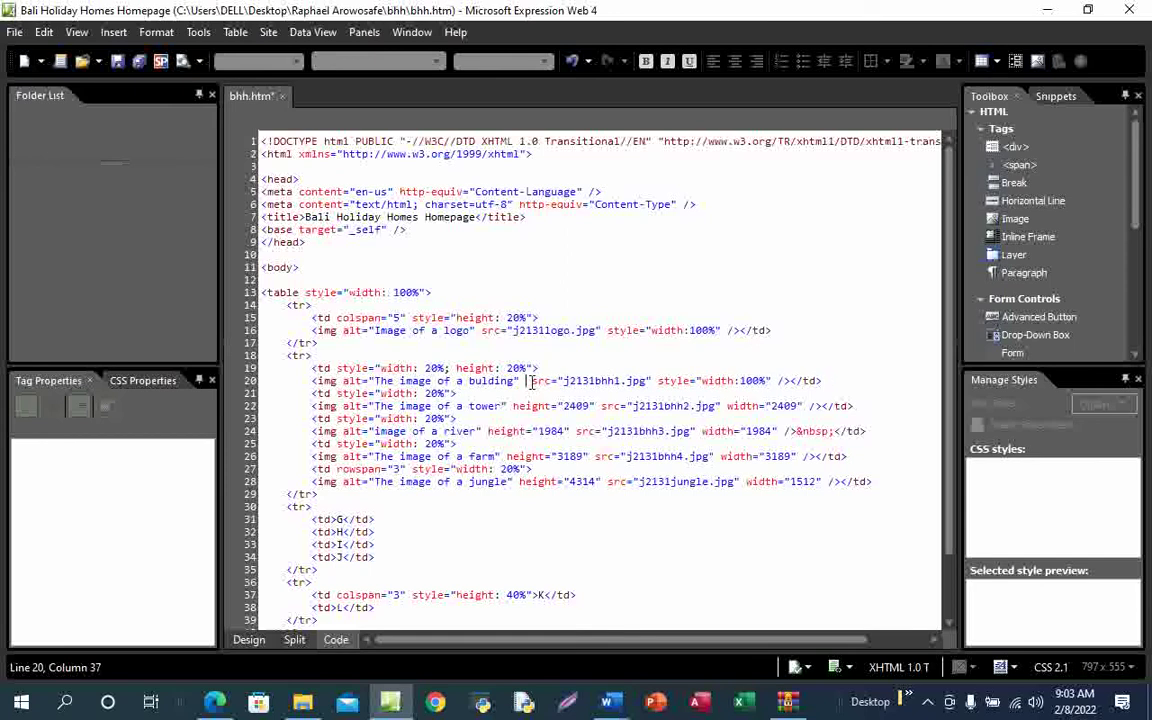
key("BackSpace")
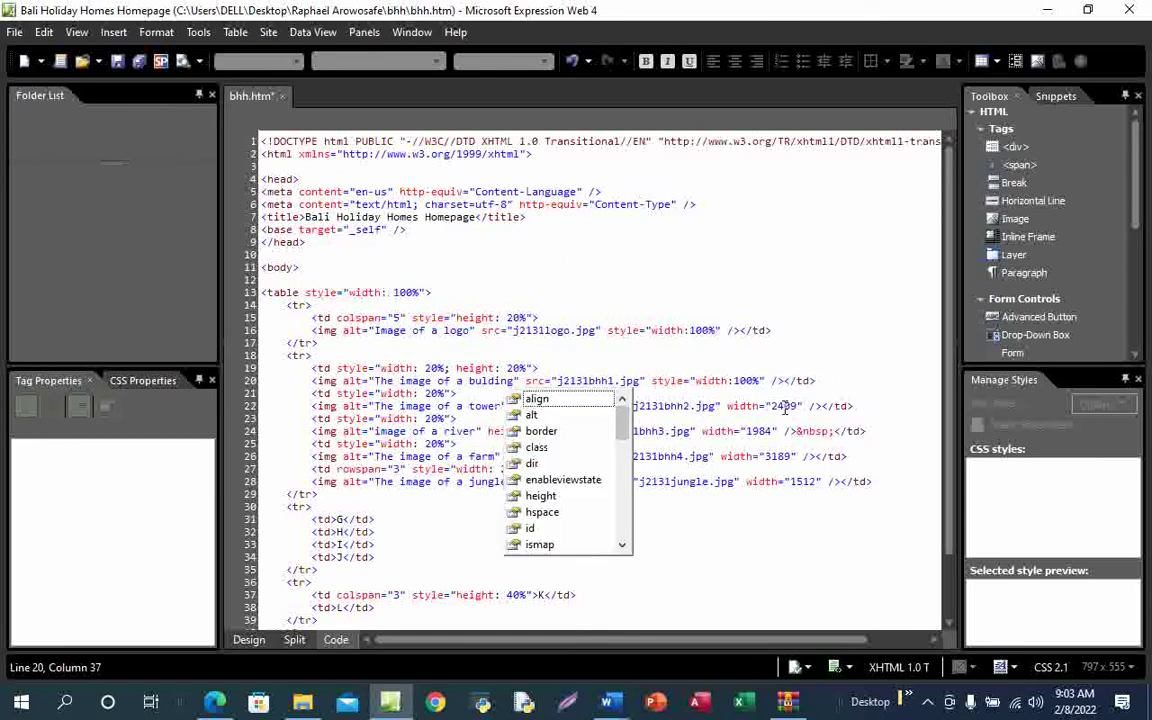
left_click_drag(803, 405, 734, 406)
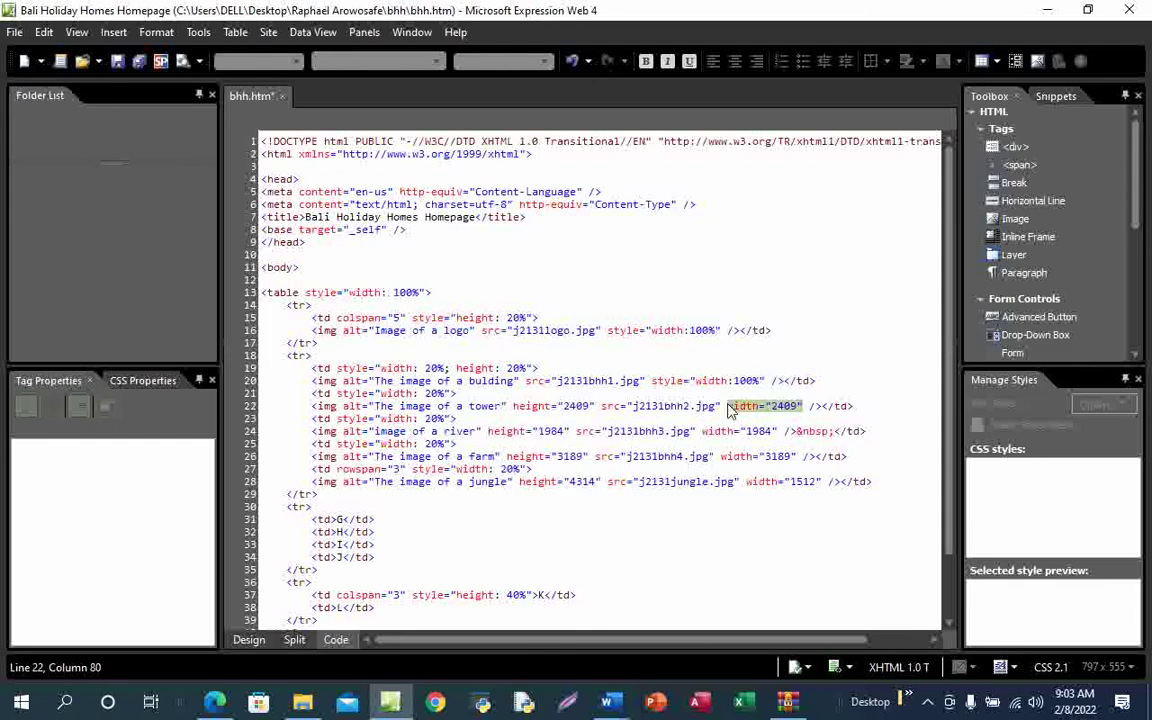
key("ctrl+v")
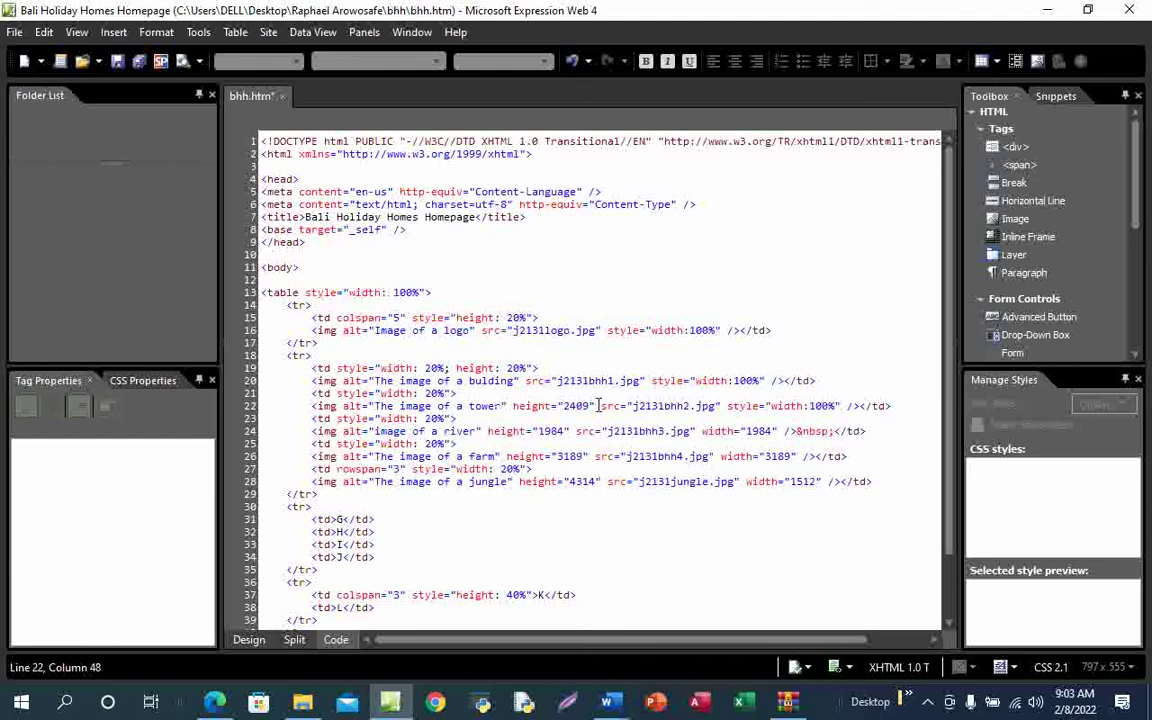
key("BackSpace")
key("BackSpace")
key("BackSpace")
key("BackSpace")
key("BackSpace")
key("BackSpace")
key("BackSpace")
key("BackSpace")
key("BackSpace")
key("BackSpace")
key("BackSpace")
key("BackSpace")
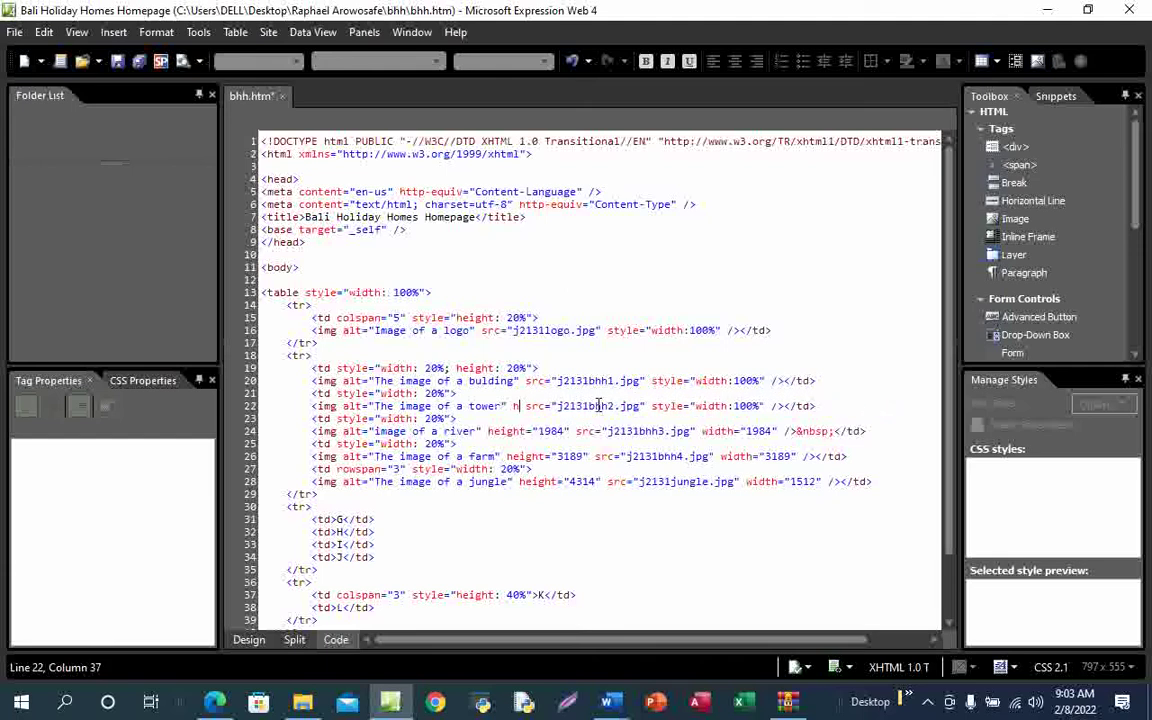
key("BackSpace")
key("BackSpace")
key("BackSpace")
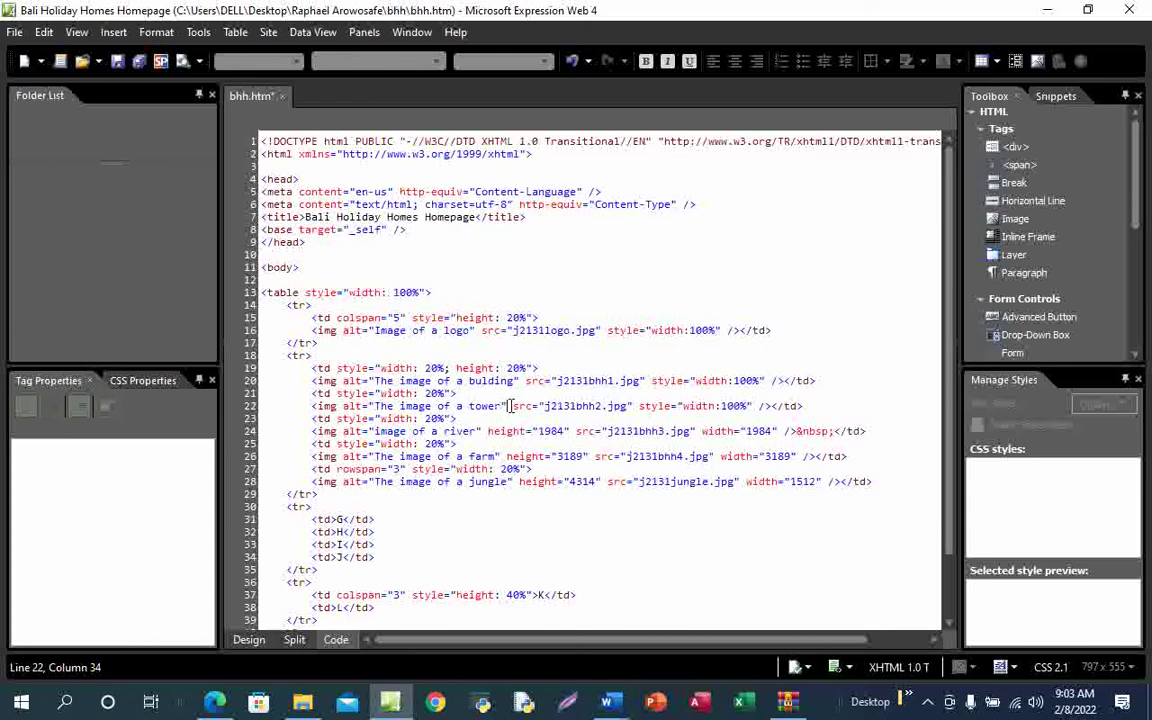
key("BackSpace")
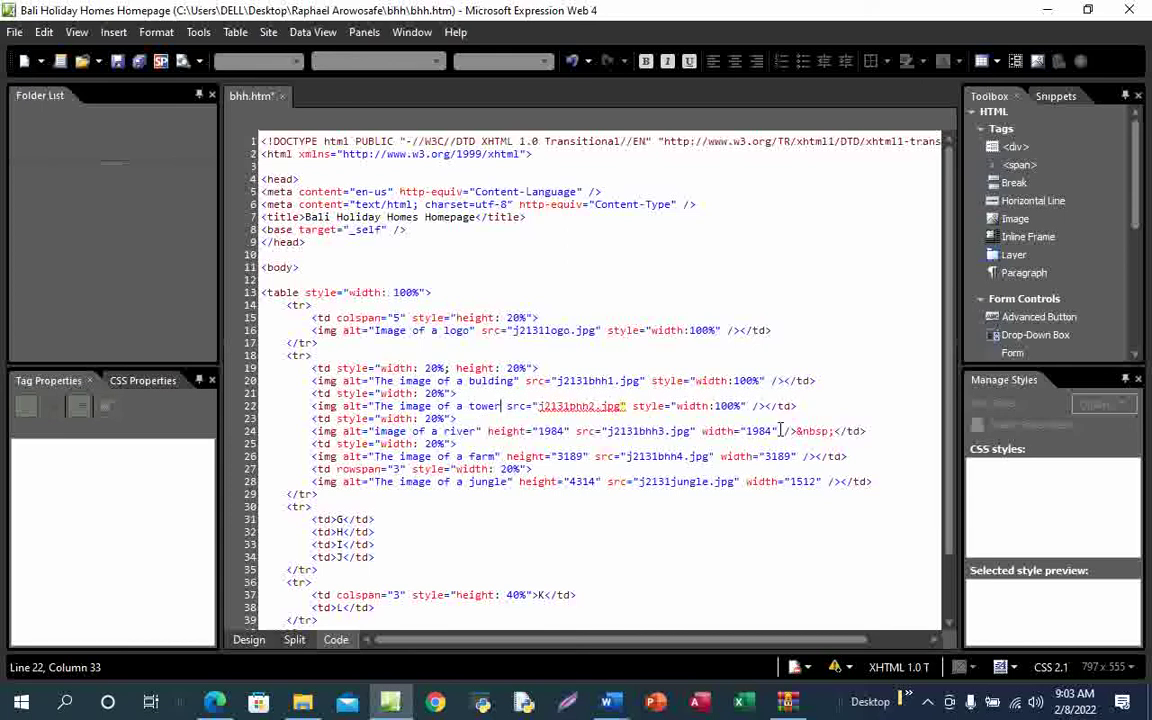
Replace the river (1984) and farm (3189) widths with width:100% and delete their heights
left_click_drag(778, 431, 700, 431)
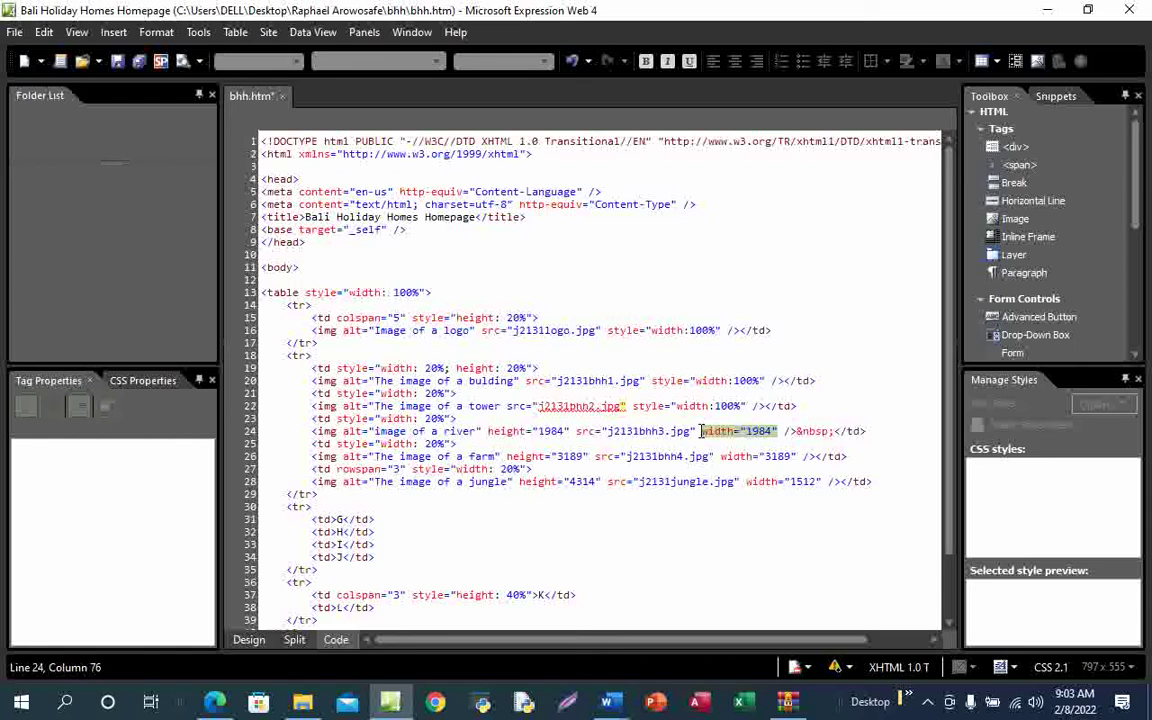
key("ctrl+v")
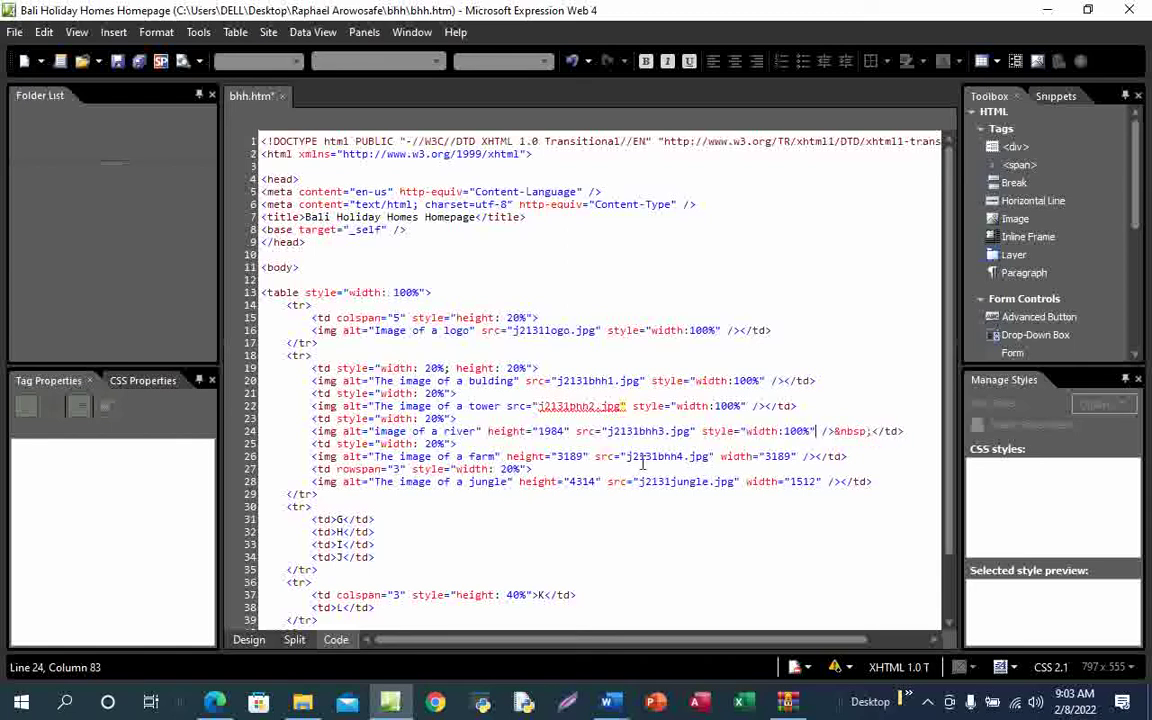
left_click(572, 431)
key("BackSpace")
key("BackSpace")
key("BackSpace")
key("BackSpace")
key("BackSpace")
key("BackSpace")
key("BackSpace")
key("BackSpace")
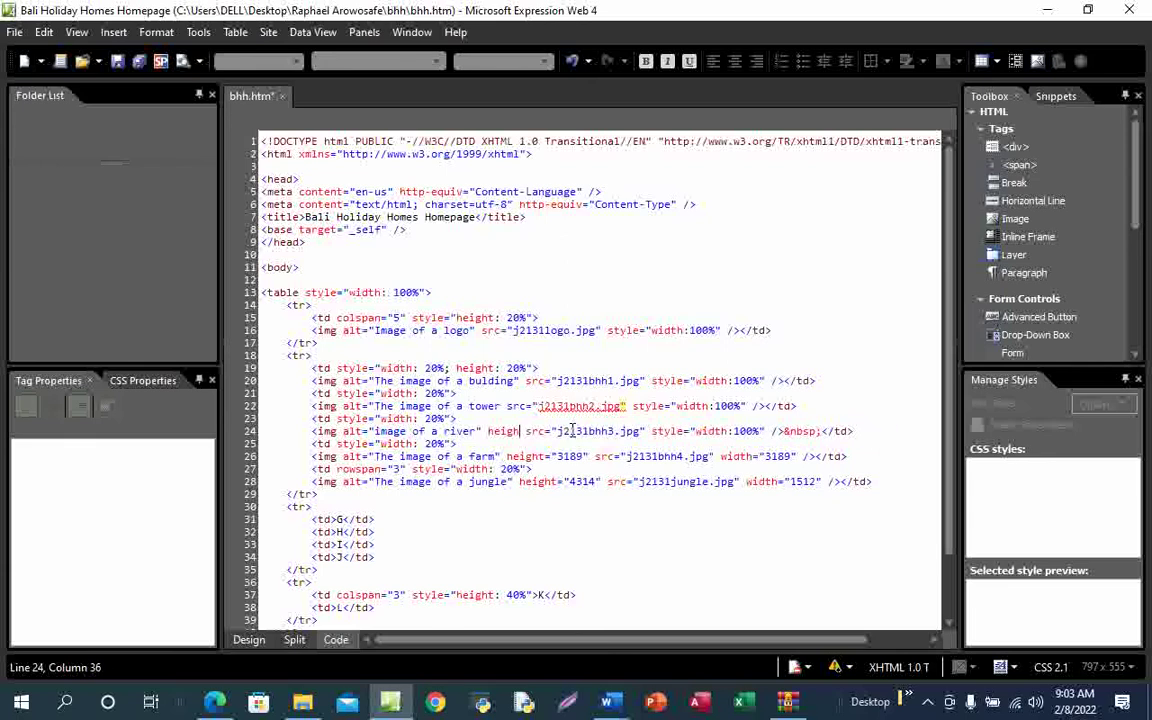
key("BackSpace")
key("BackSpace")
key("BackSpace")
key("BackSpace")
key("BackSpace")
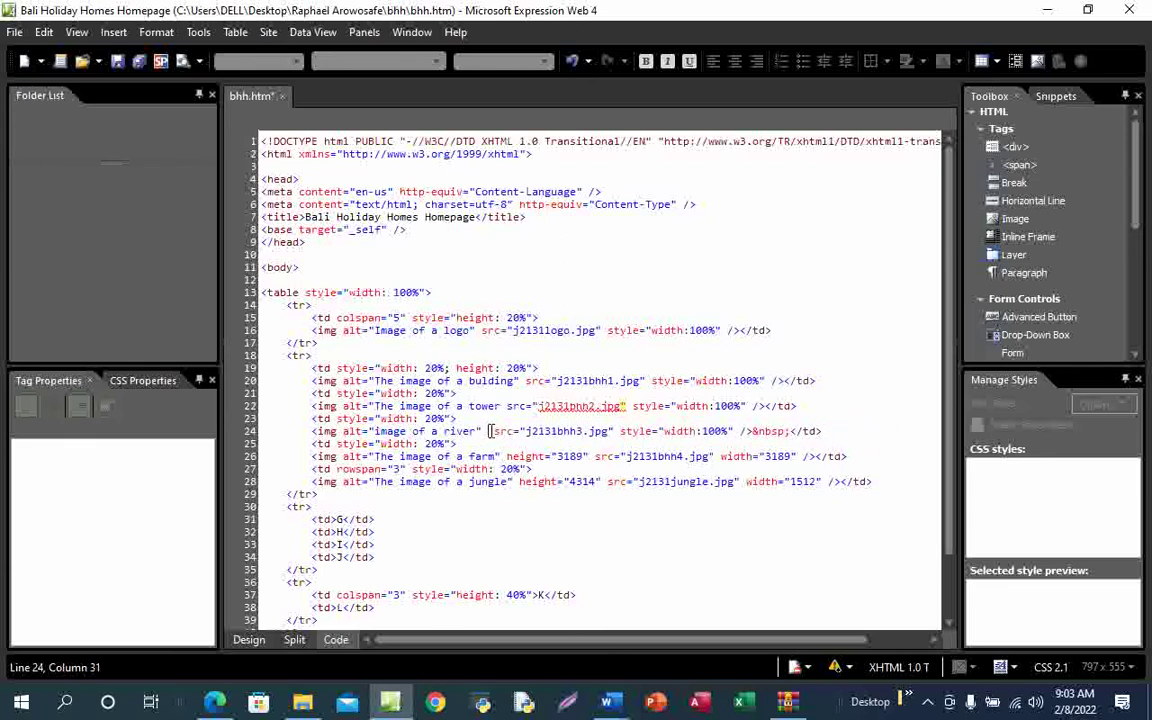
key("BackSpace")
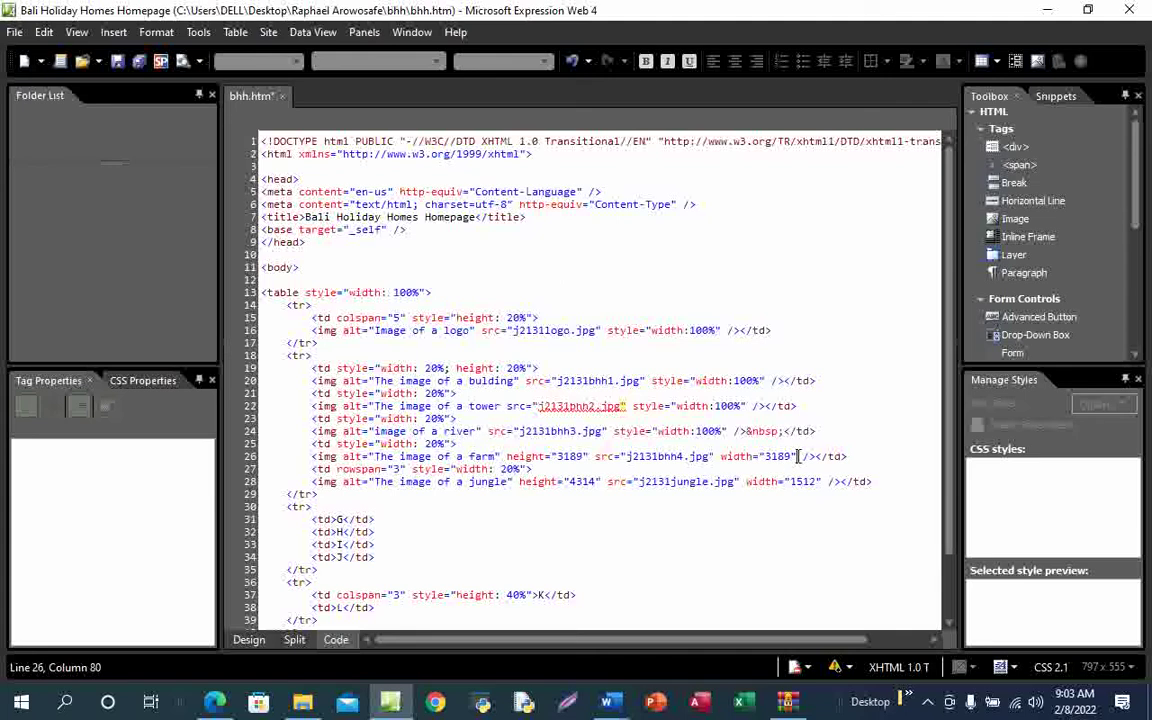
left_click_drag(798, 456, 721, 456)
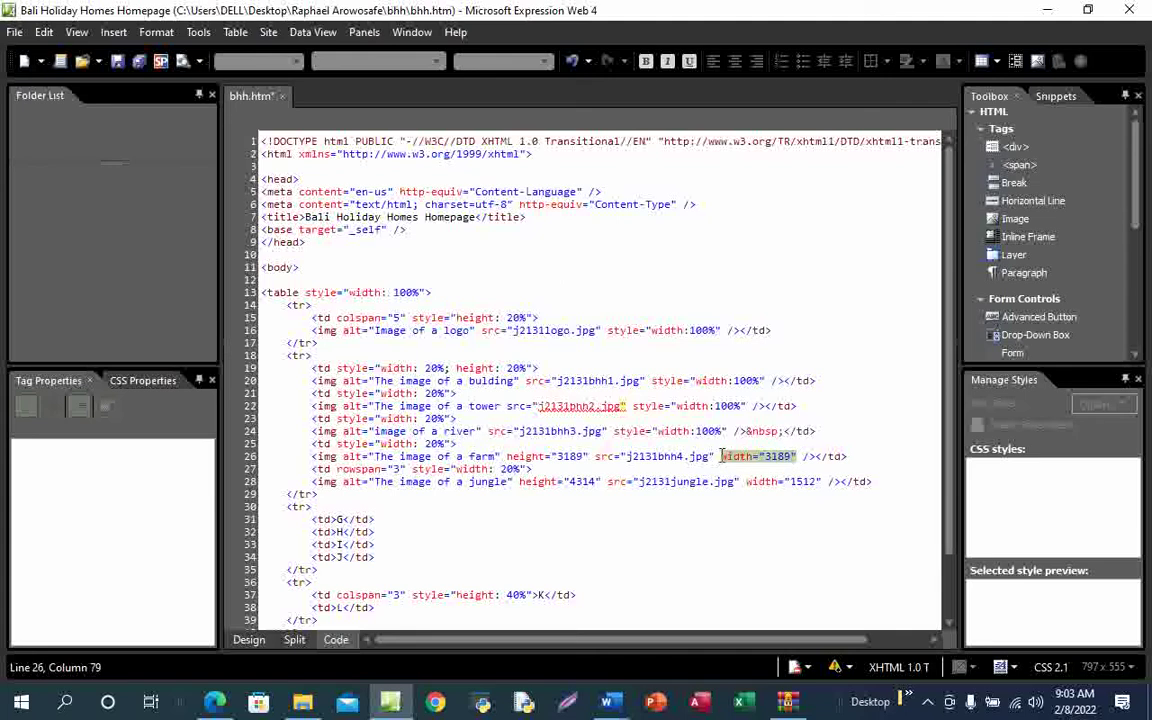
key("ctrl+v")
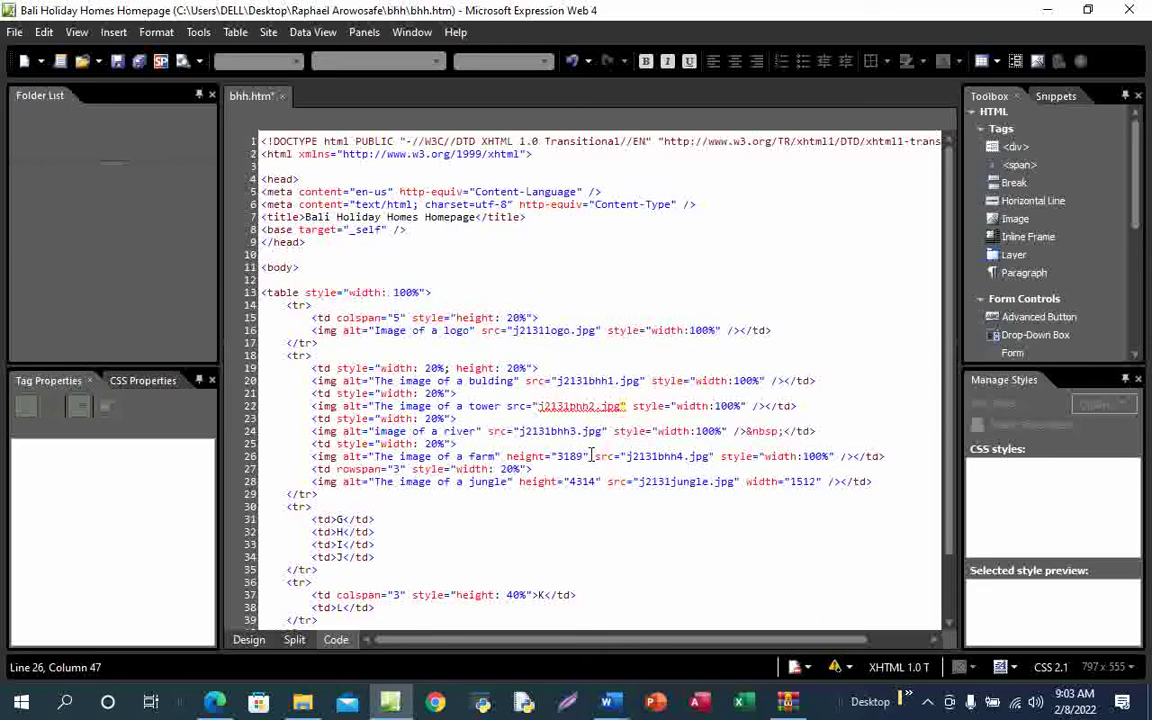
key("BackSpace")
key("BackSpace")
key("BackSpace")
key("BackSpace")
key("BackSpace")
key("BackSpace")
key("BackSpace")
key("BackSpace")
key("BackSpace")
key("BackSpace")
key("BackSpace")
key("BackSpace")
key("BackSpace")
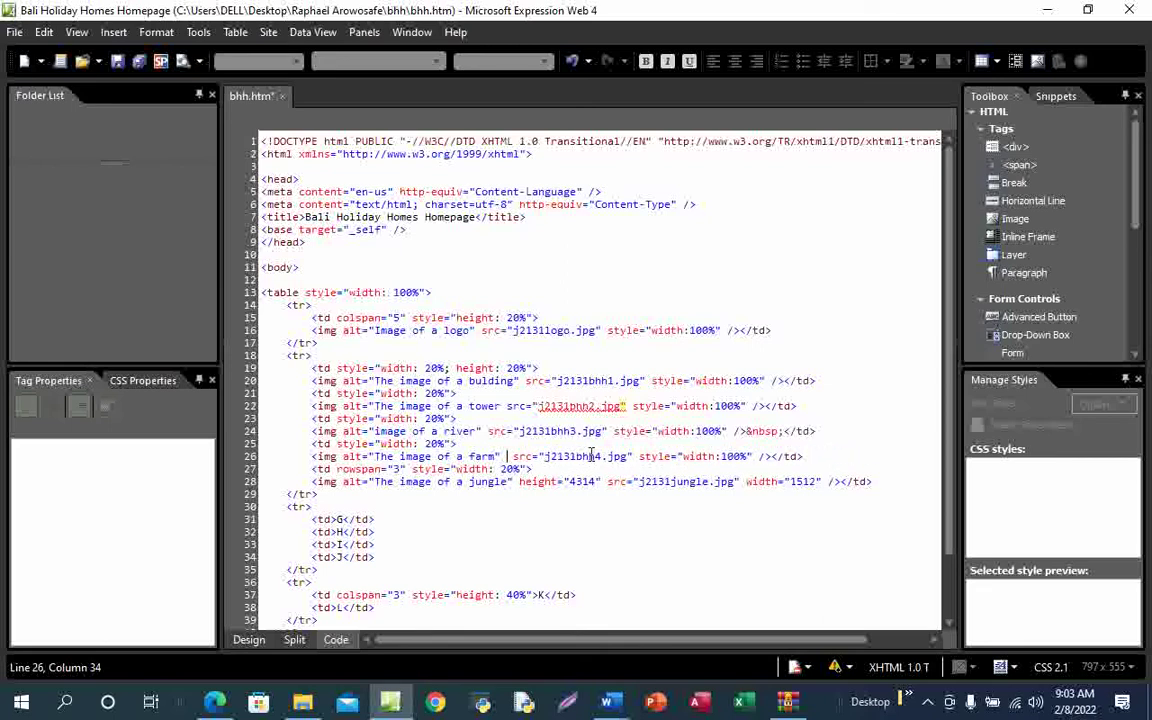
key("BackSpace")
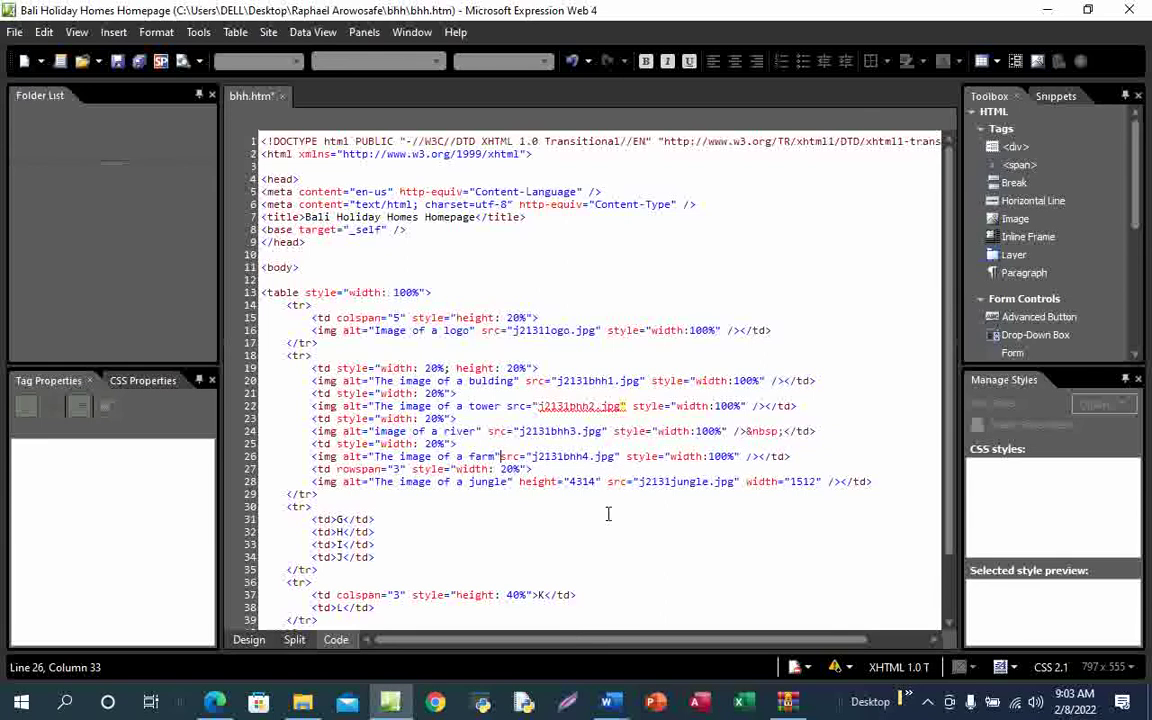
left_click(689, 537)
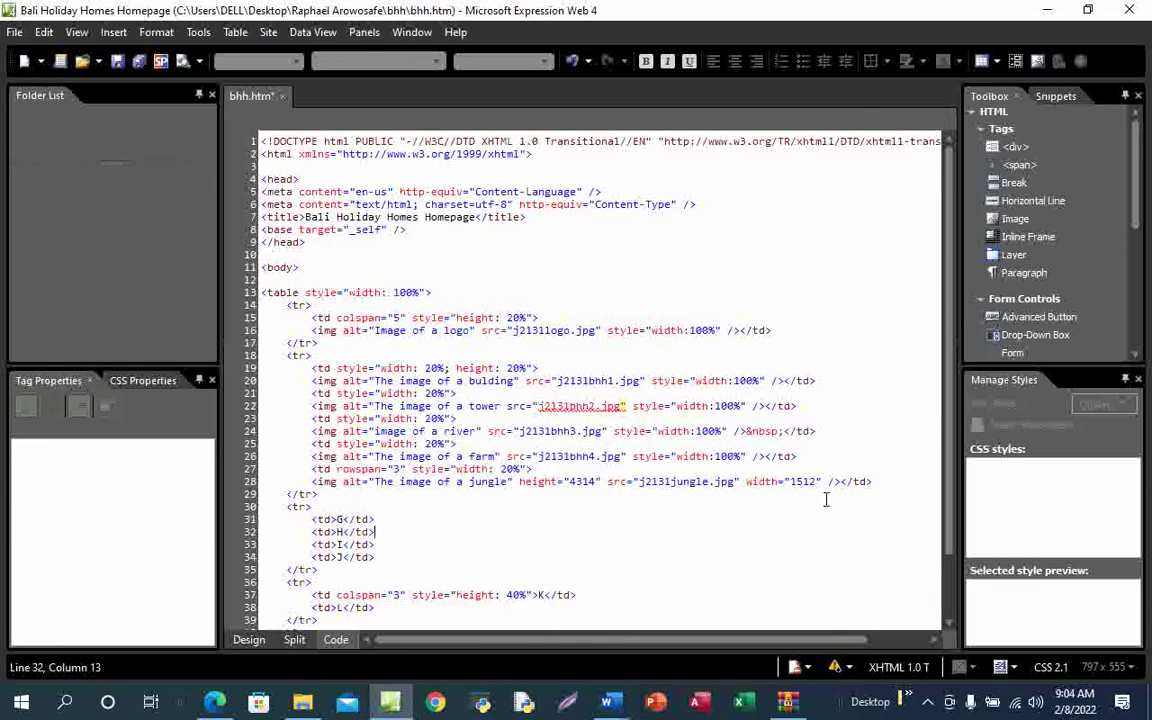
Replace the jungle image's width="1512" with width:100%, remove its height, and save bhh.htm
left_click_drag(823, 483, 745, 482)
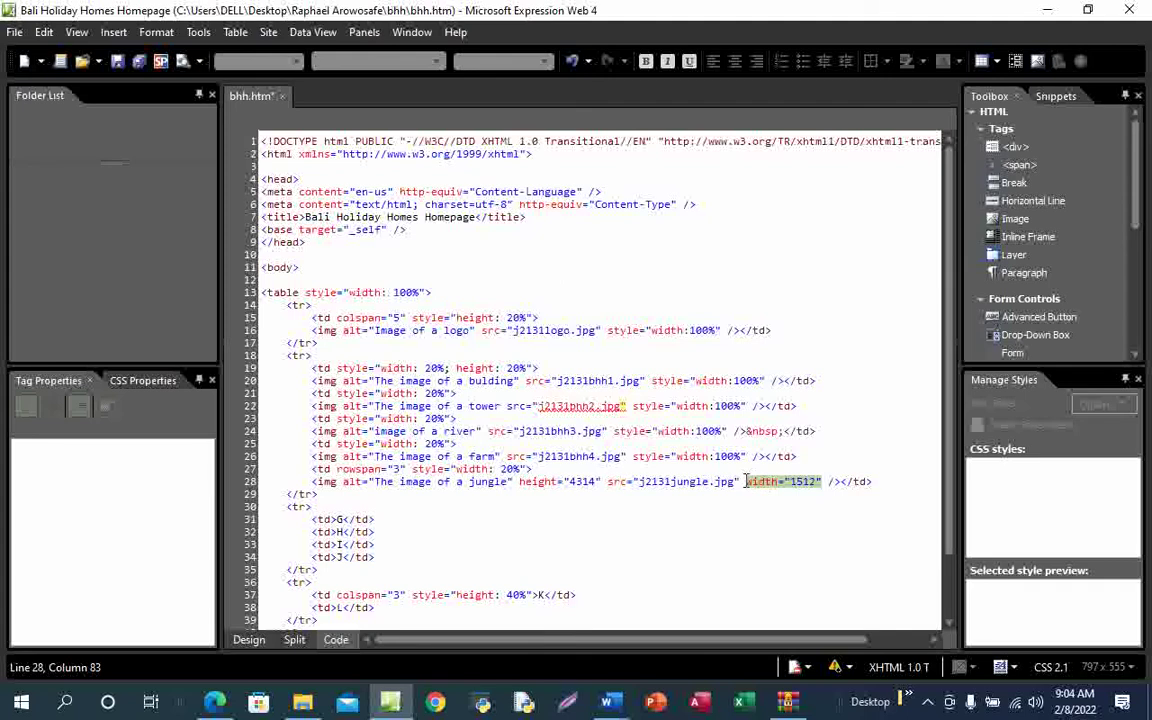
type("style=\"width:100%\"")
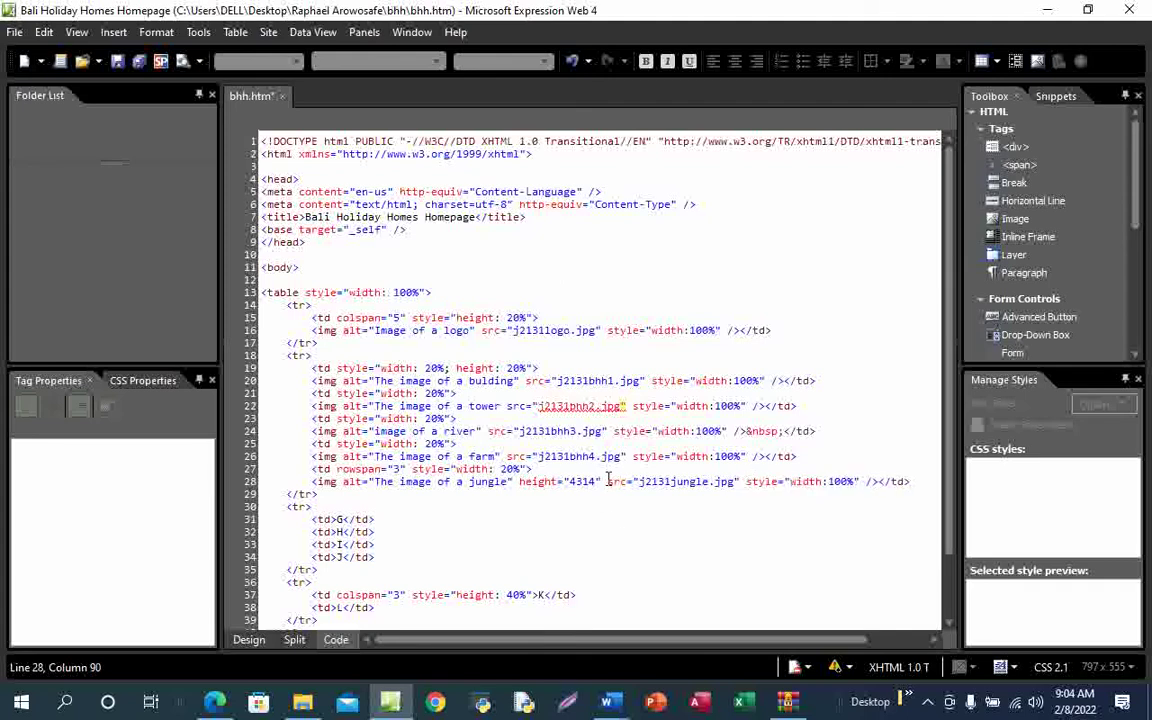
key("BackSpace")
key("BackSpace")
key("BackSpace")
key("BackSpace")
key("BackSpace")
key("BackSpace")
key("BackSpace")
key("BackSpace")
key("BackSpace")
key("BackSpace")
key("BackSpace")
key("BackSpace")
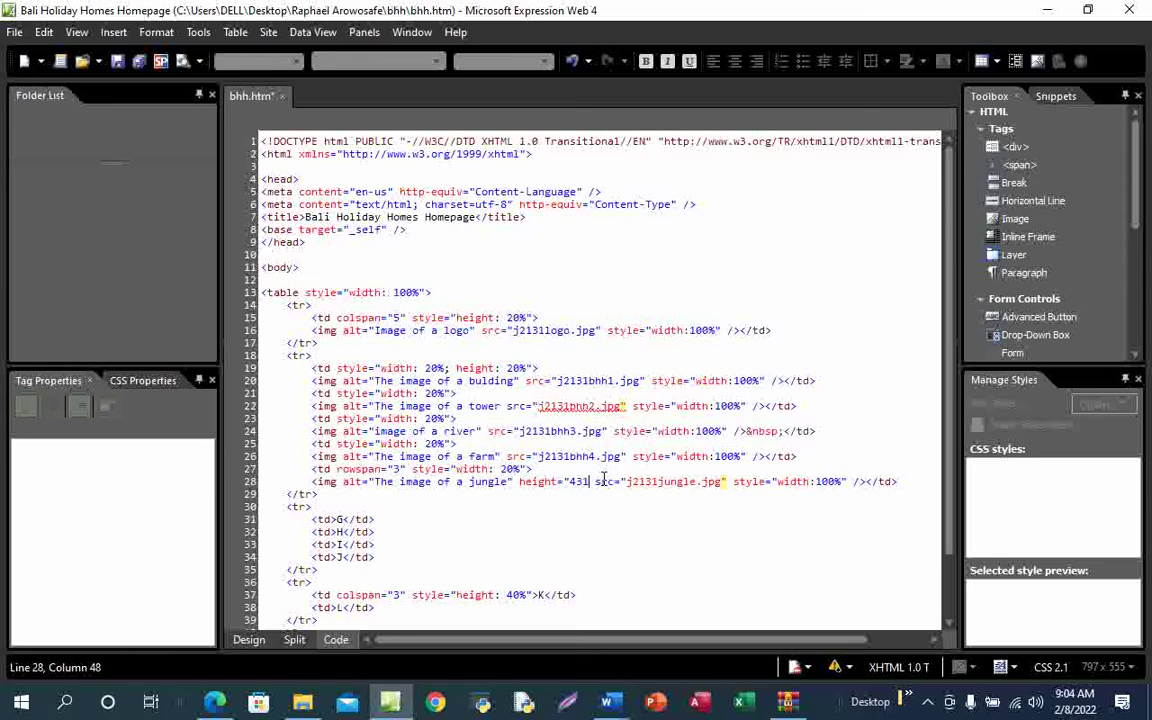
key("BackSpace")
key("BackSpace")
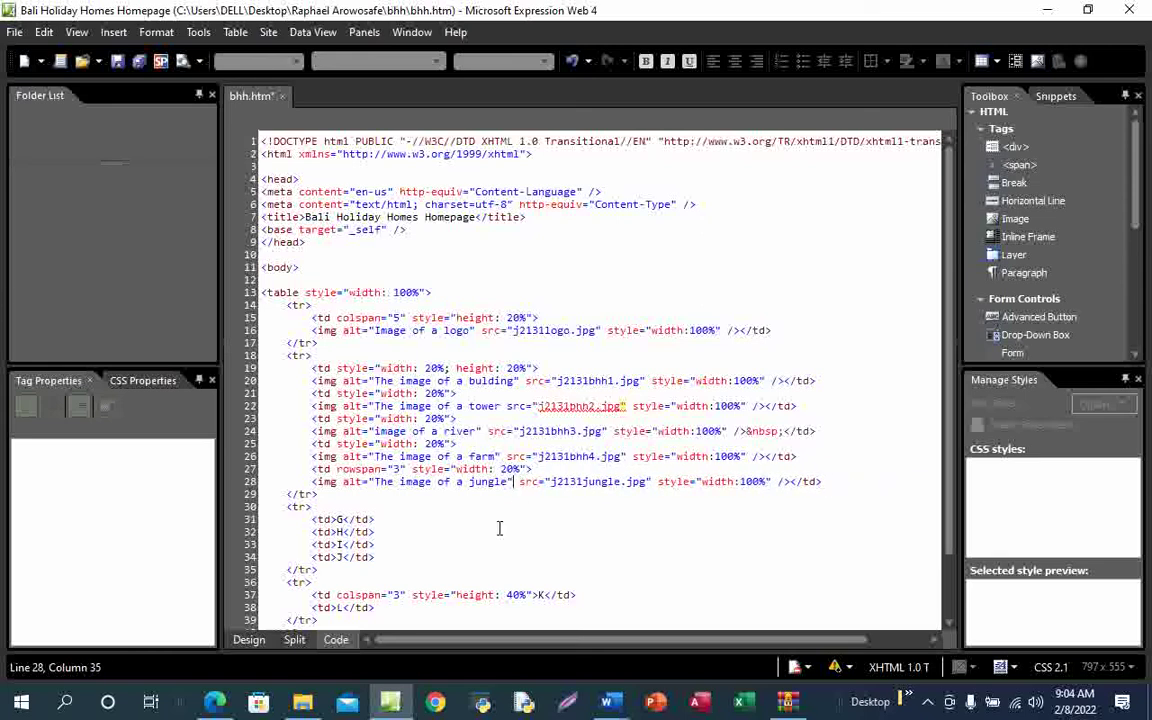
key("BackSpace")
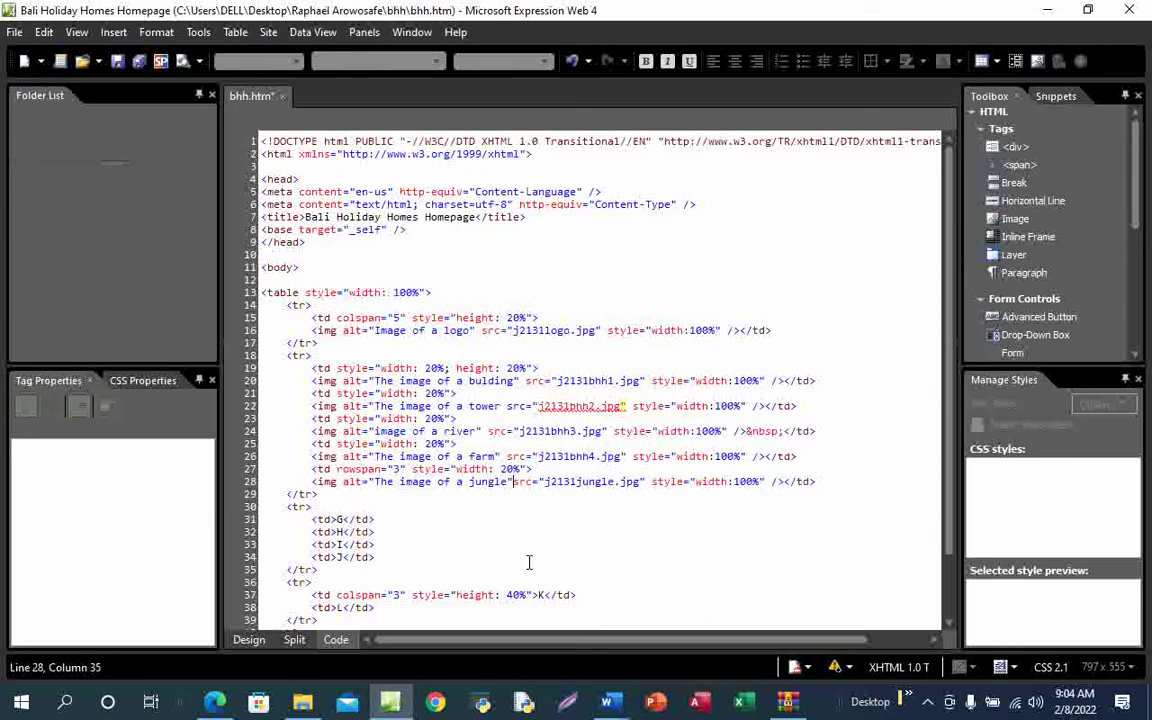
left_click(652, 534)
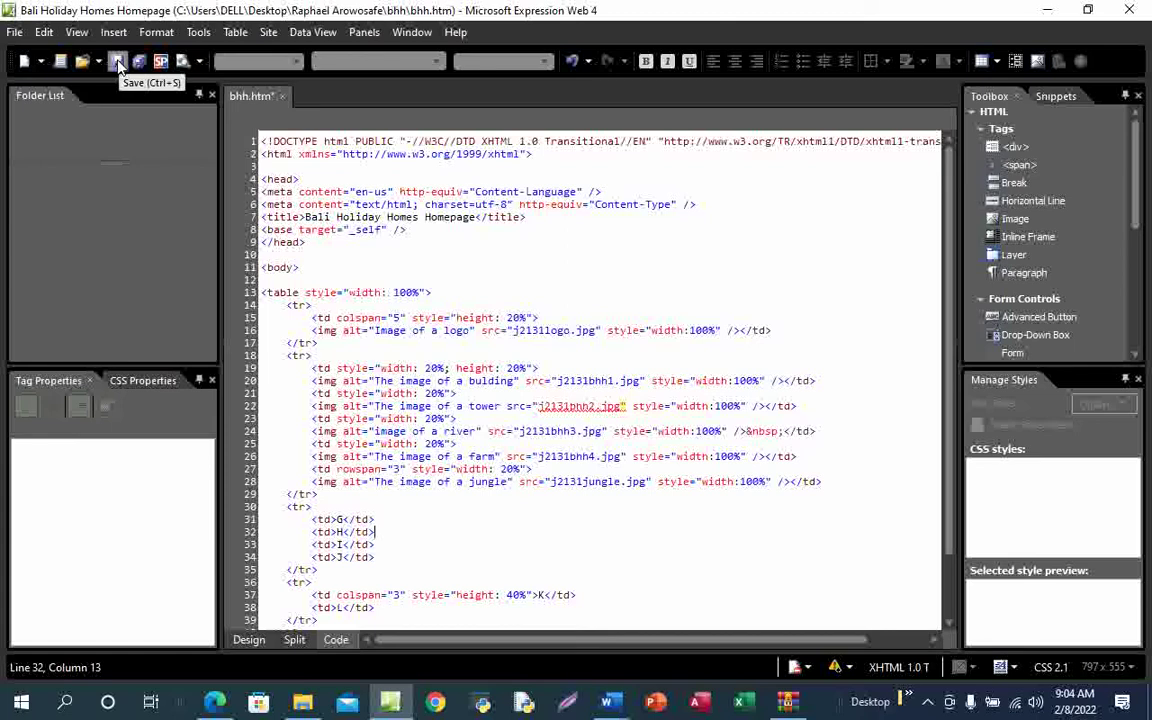
left_click(117, 62)
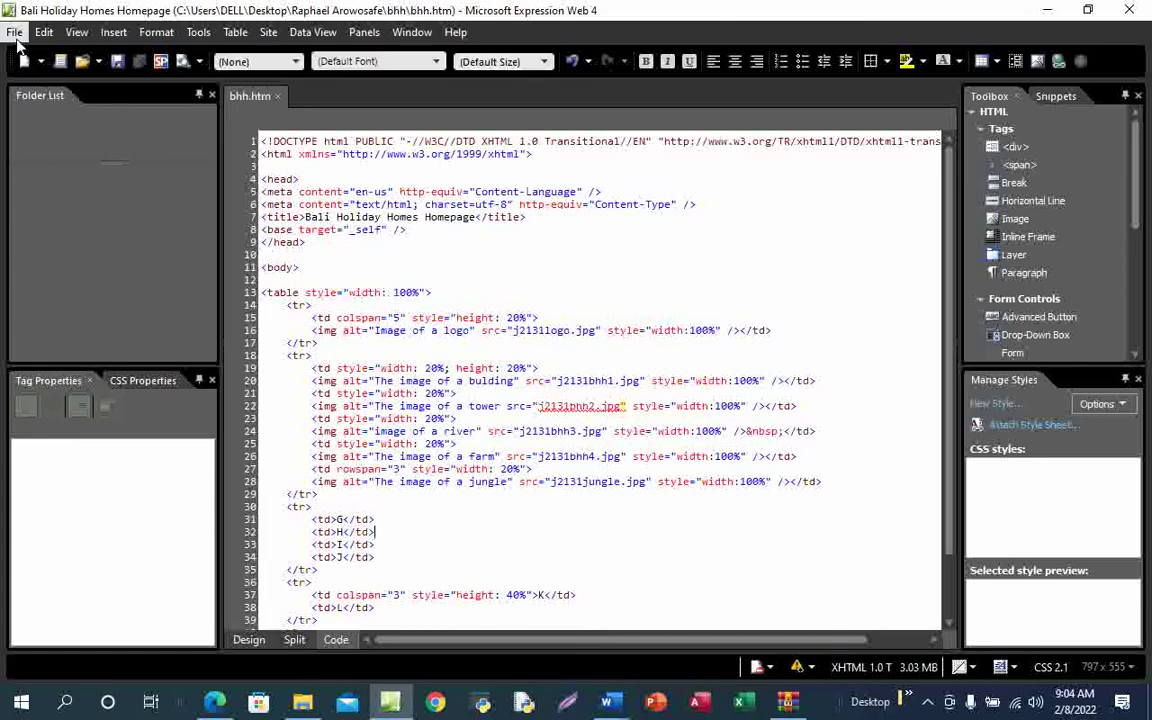
Preview bhh.htm in Chrome, then switch the editor to Design view
left_click(16, 36)
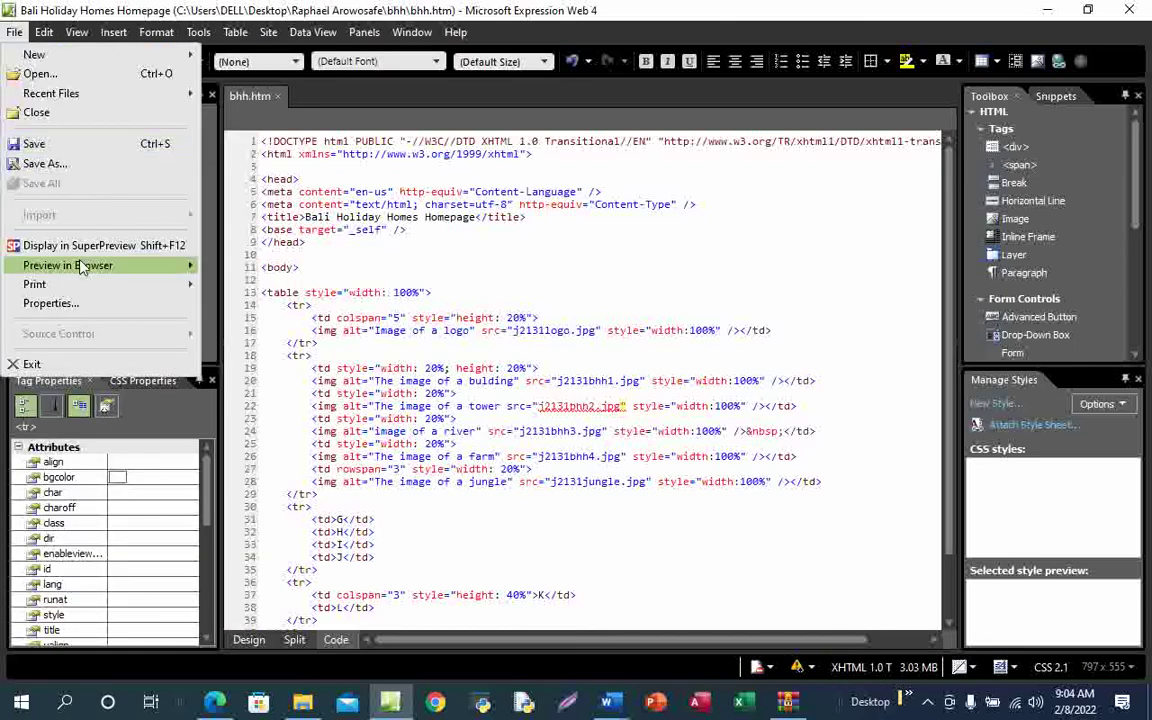
mouse_move(82, 266)
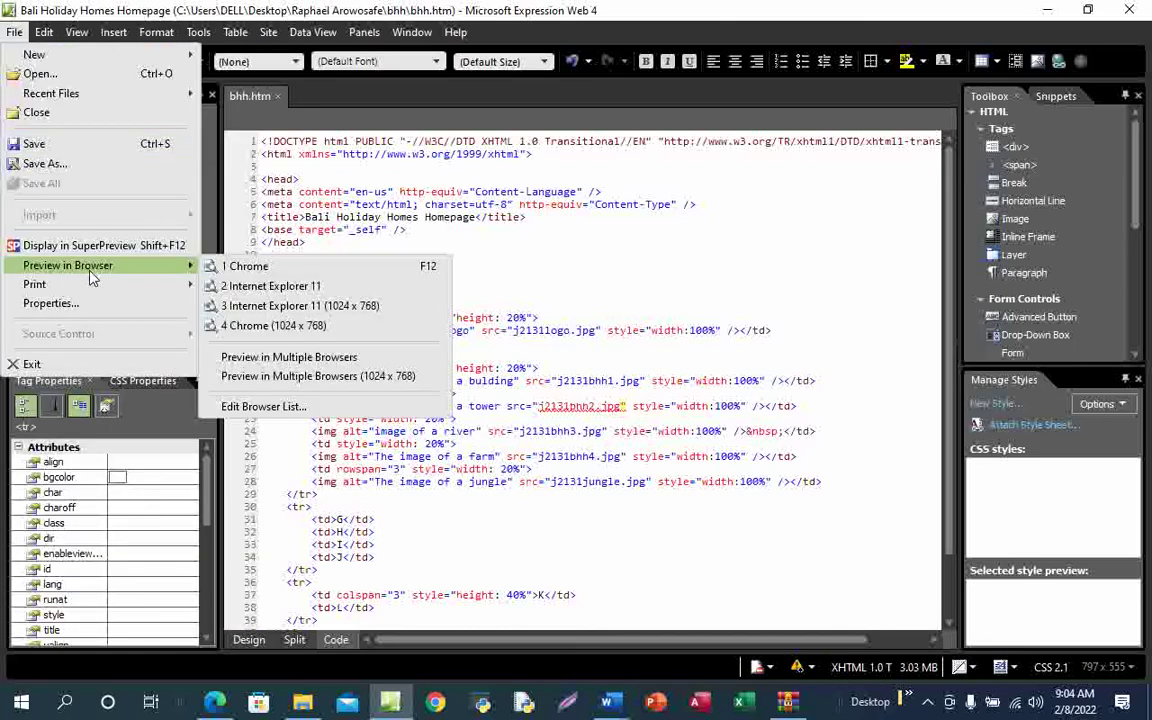
left_click(330, 272)
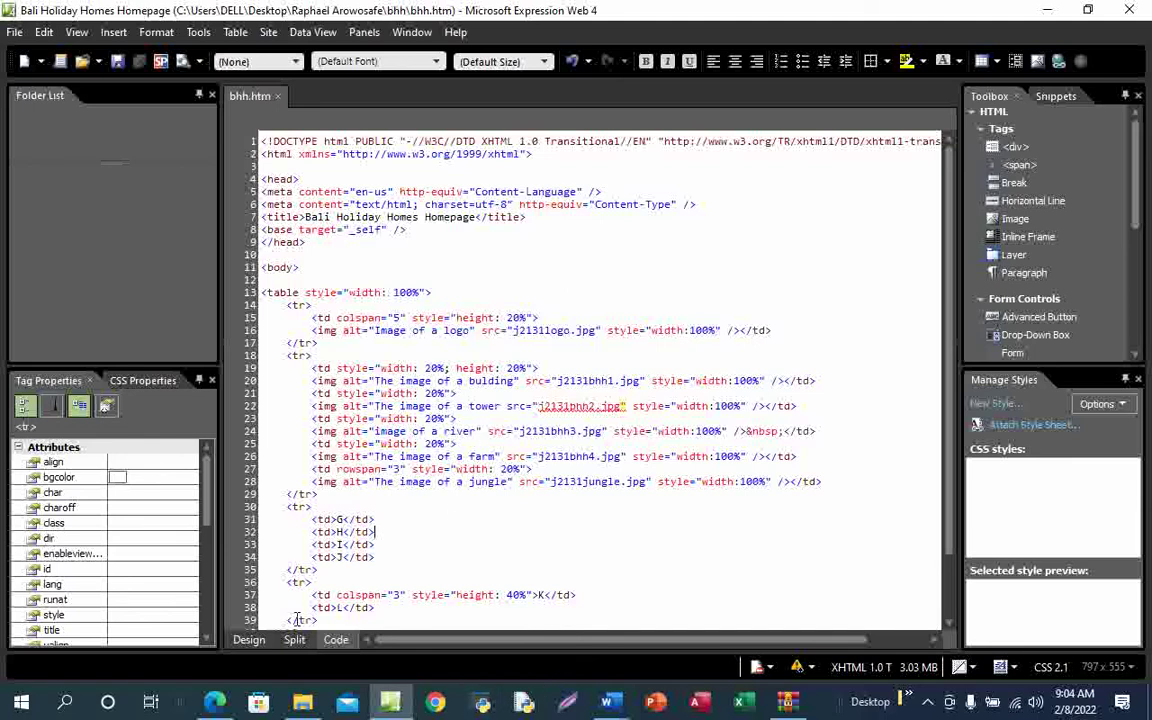
left_click(249, 640)
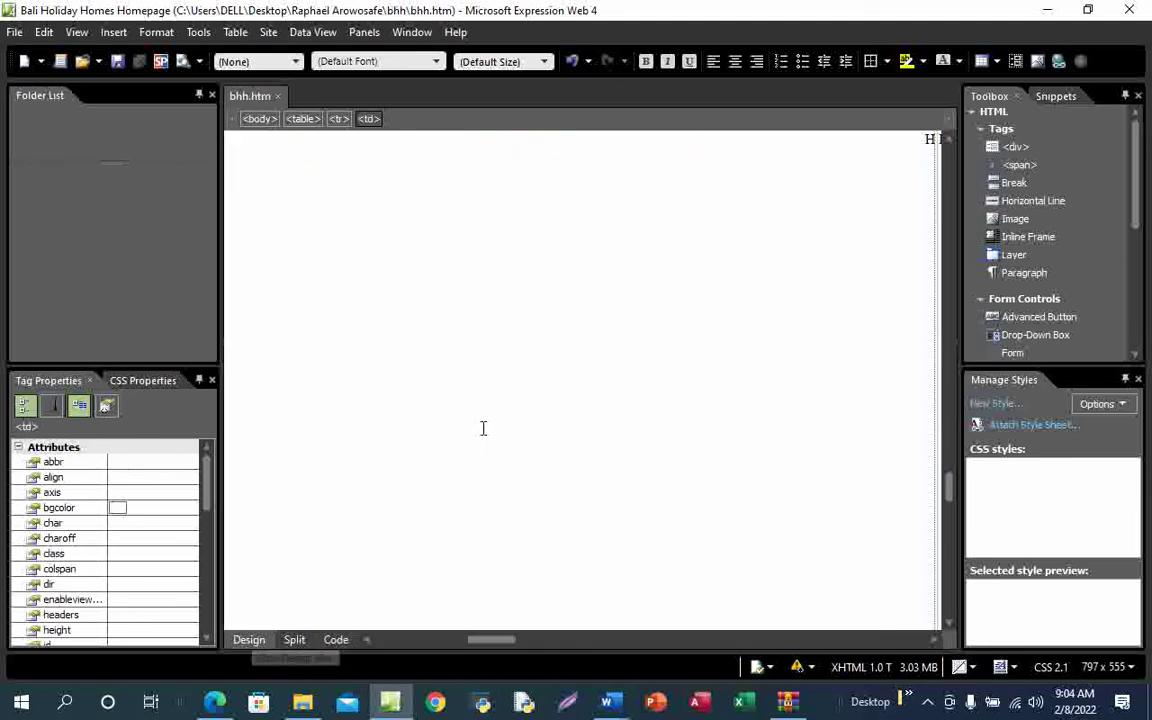
Scroll up through the bhh.htm design view, where the logo fills the editing area
scroll(541, 419, "up", 11)
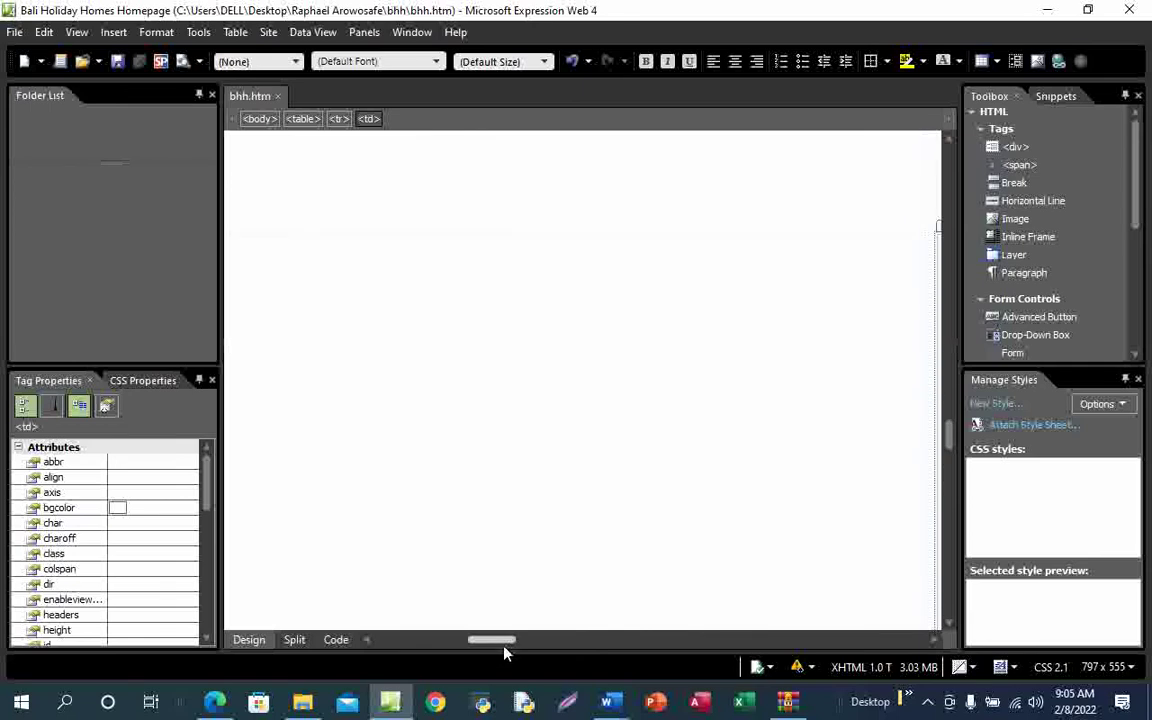
left_click_drag(505, 645, 609, 643)
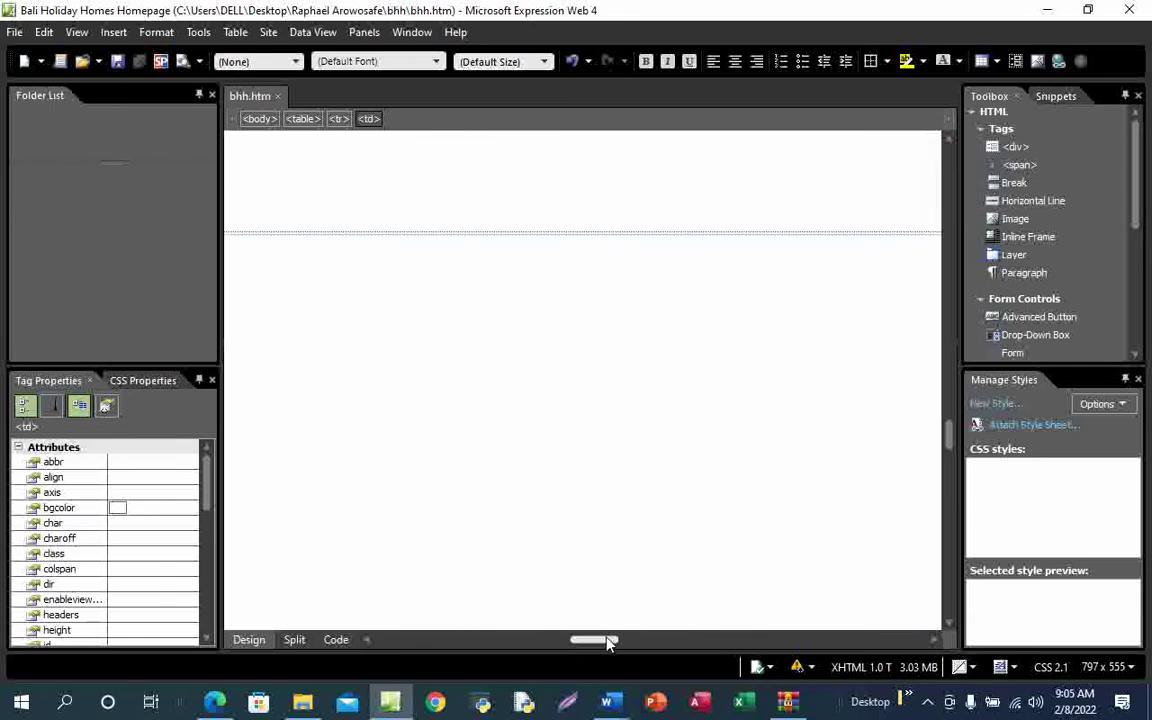
scroll(560, 489, "up", 3)
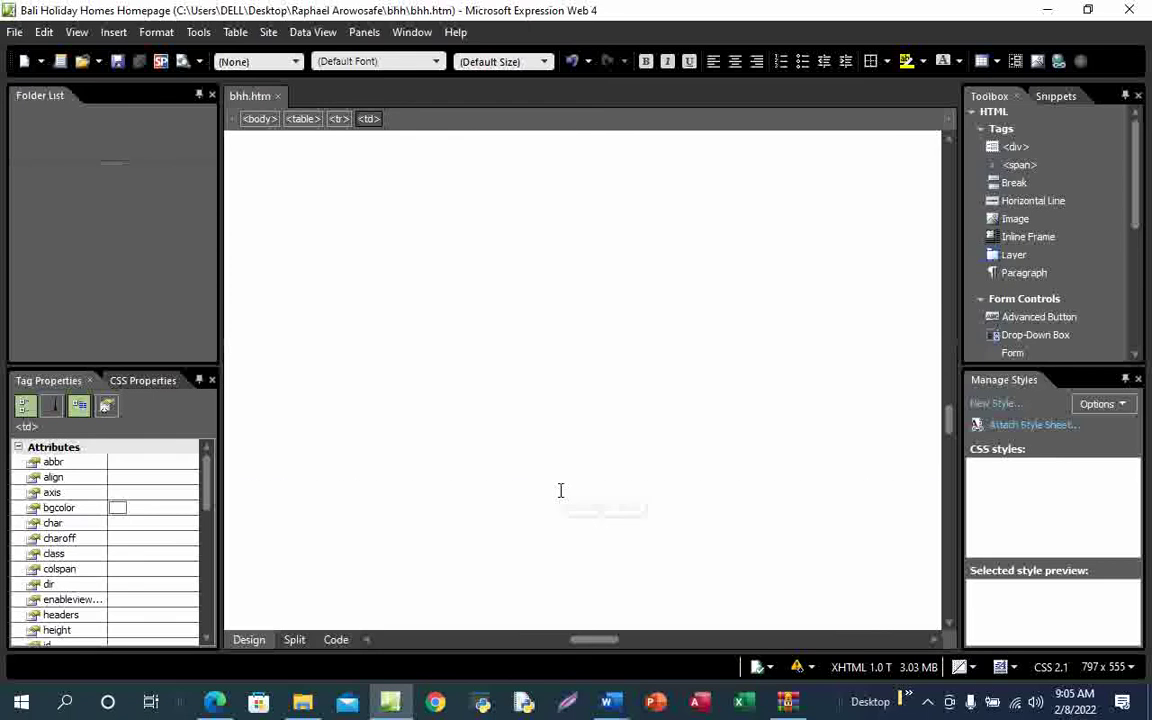
scroll(560, 489, "up", 3)
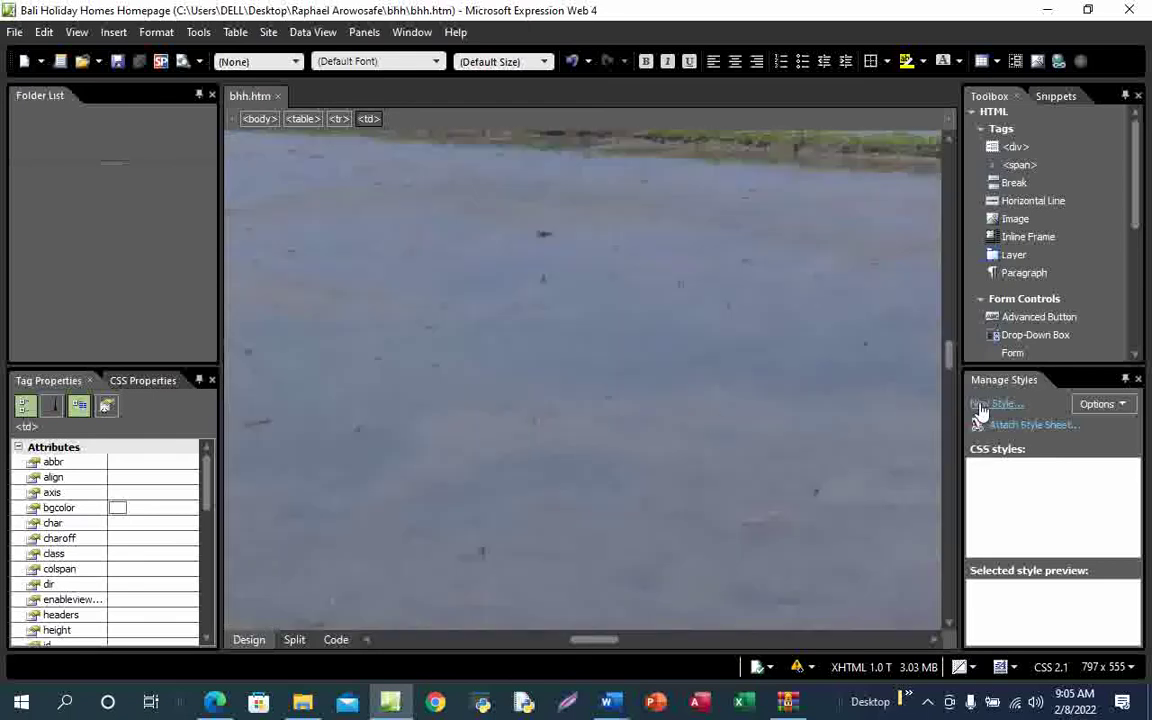
scroll(546, 456, "up", 10)
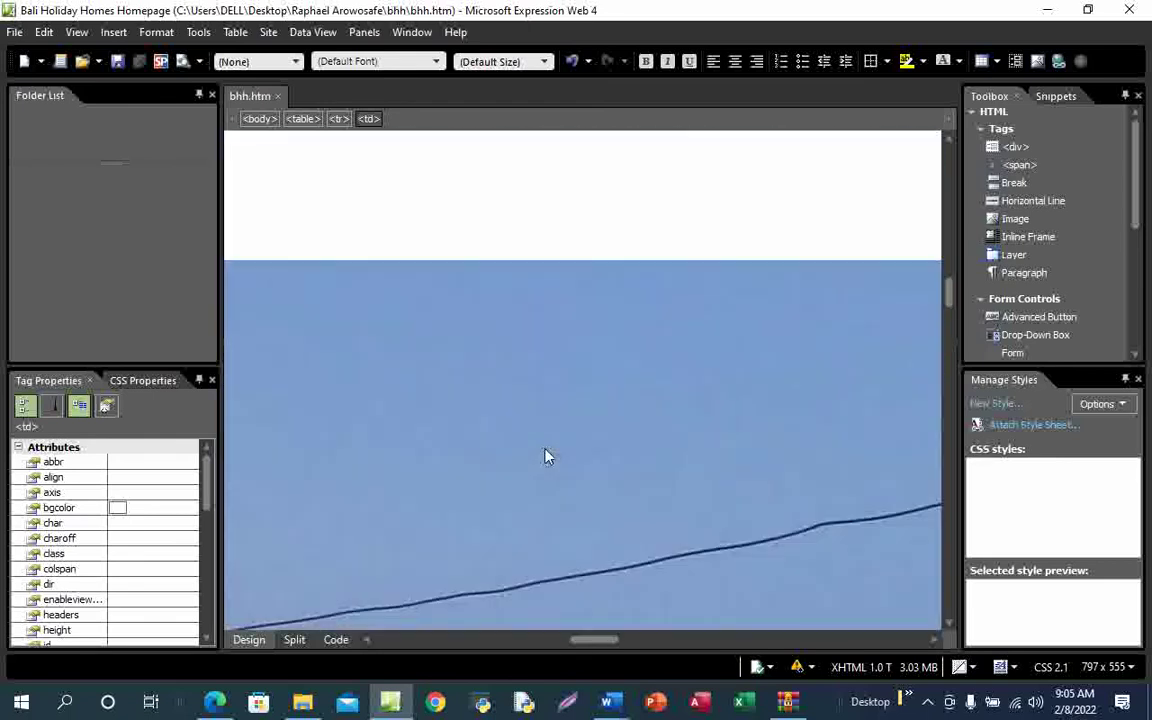
scroll(546, 456, "up", 5)
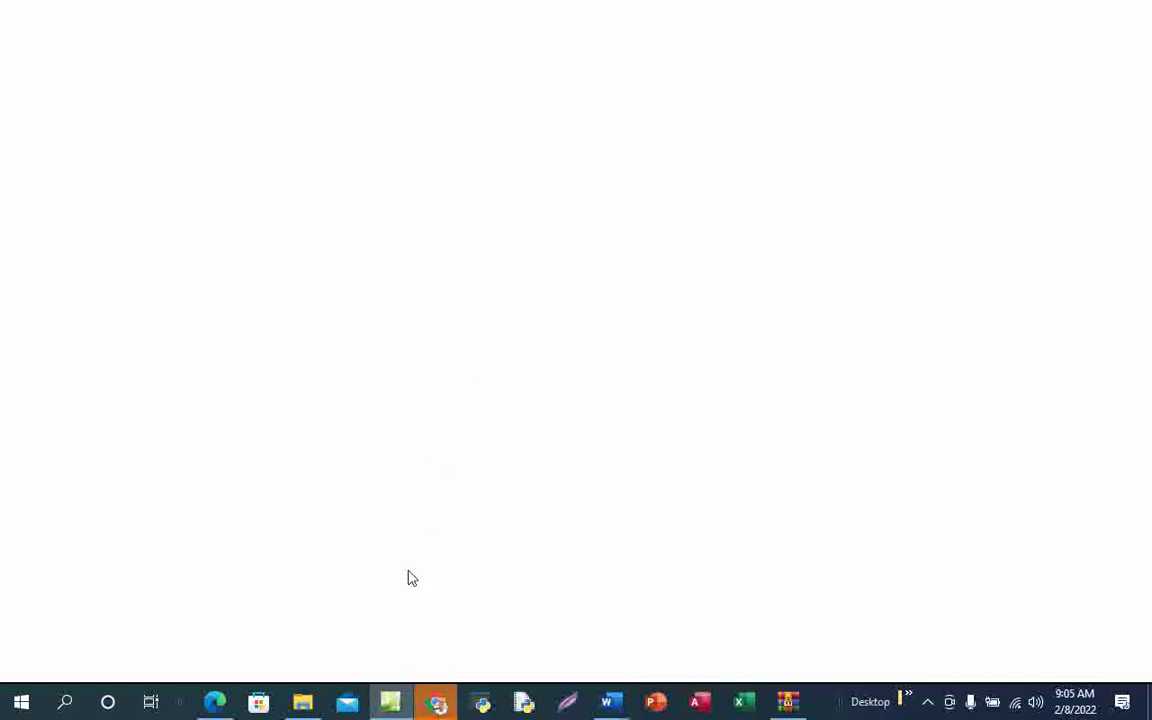
mouse_move(390, 702)
left_click(397, 608)
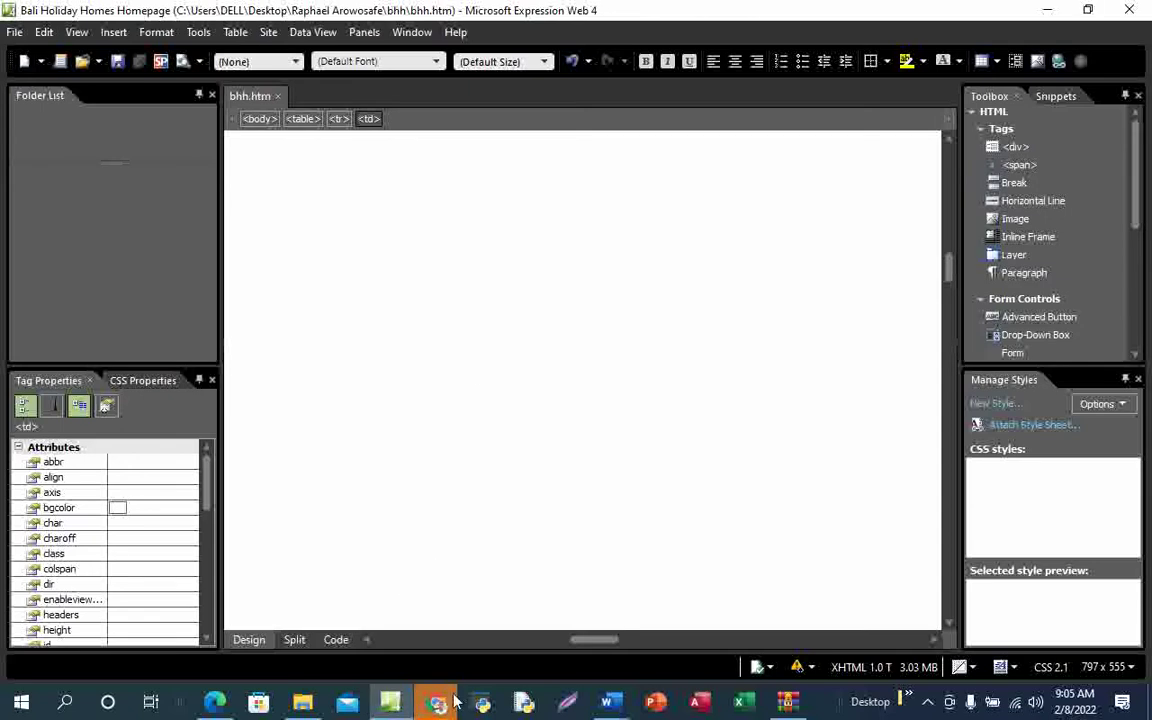
Glance at the Chrome preview of bhh.htm, then return to Expression Web
mouse_move(437, 702)
left_click(467, 645)
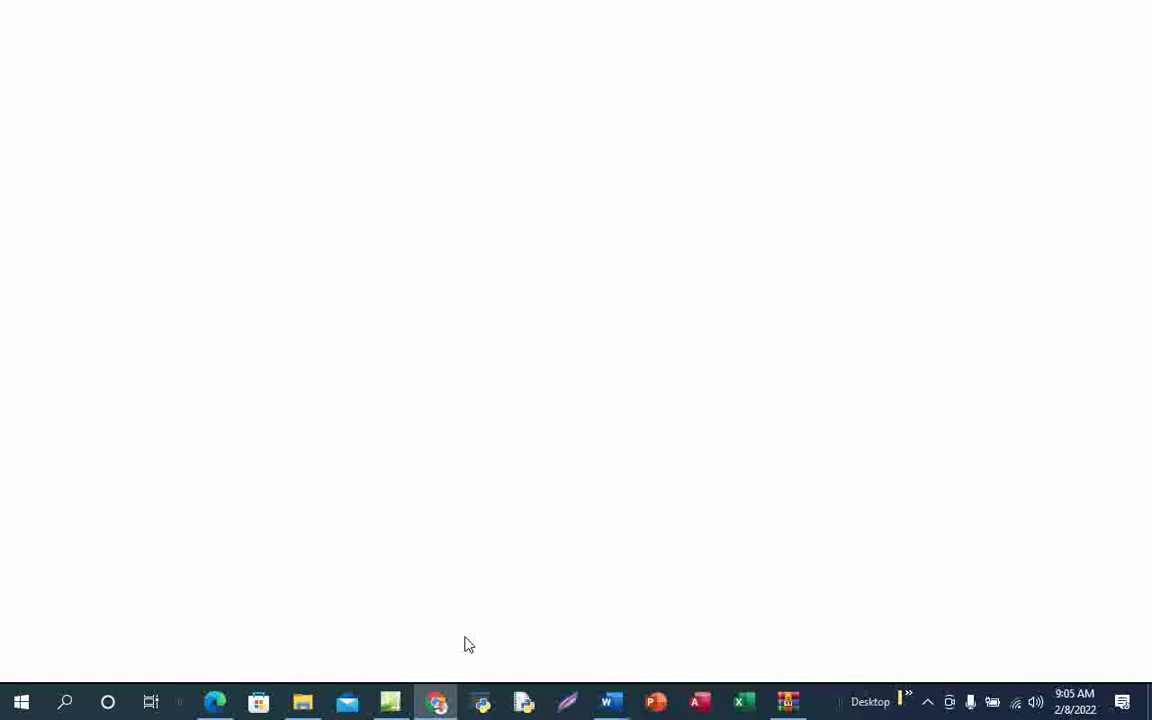
mouse_move(389, 711)
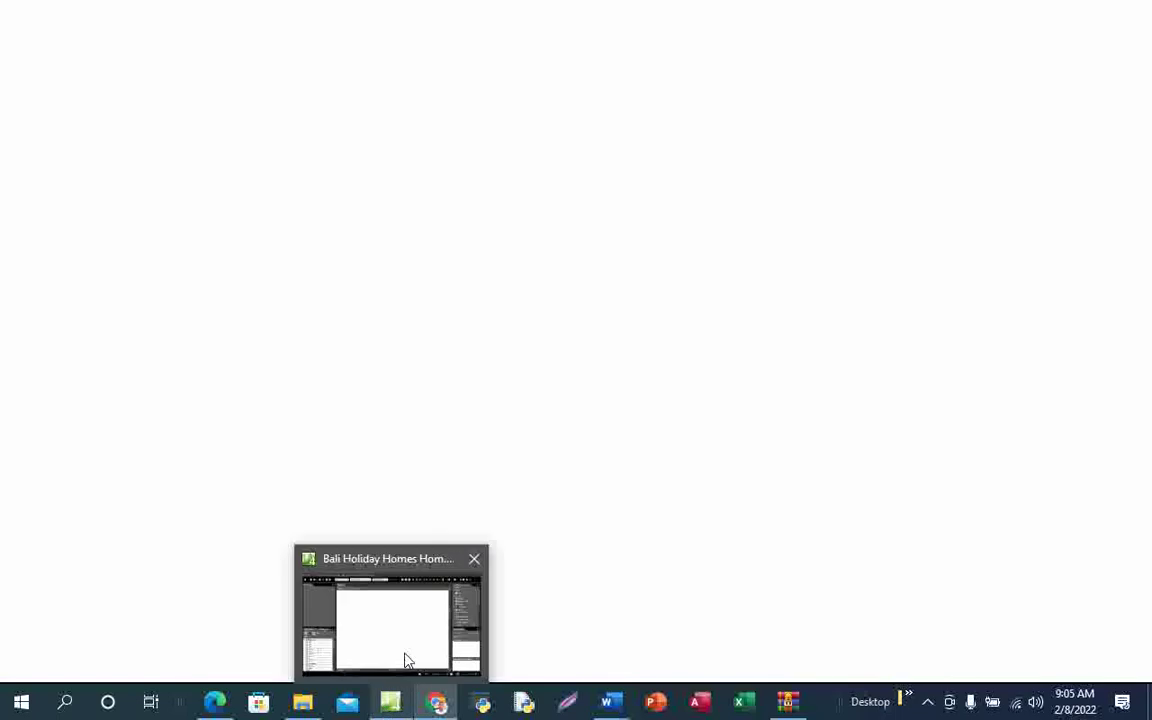
left_click(406, 661)
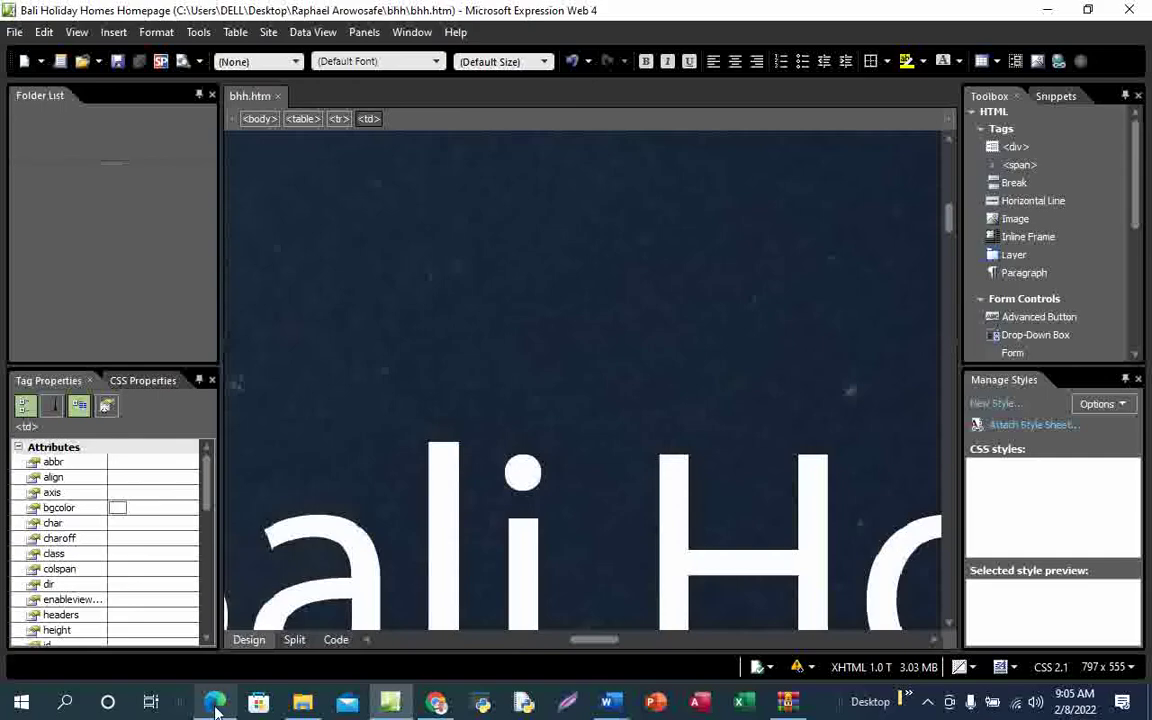
Tick questions 6 and 7 on the exam PDF in blue ink, then switch to Chrome's bhh.htm preview
mouse_move(215, 700)
left_click(231, 648)
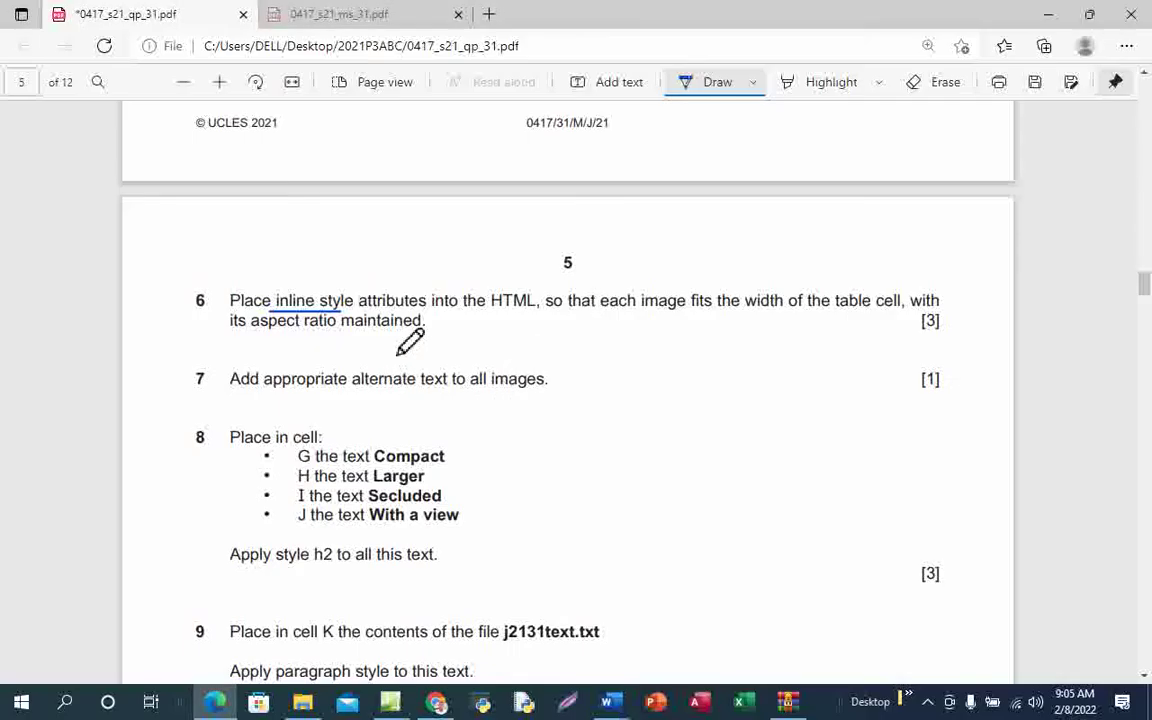
mouse_move(389, 334)
left_mouse_down()
mouse_move(418, 336)
mouse_move(512, 280)
left_mouse_up()
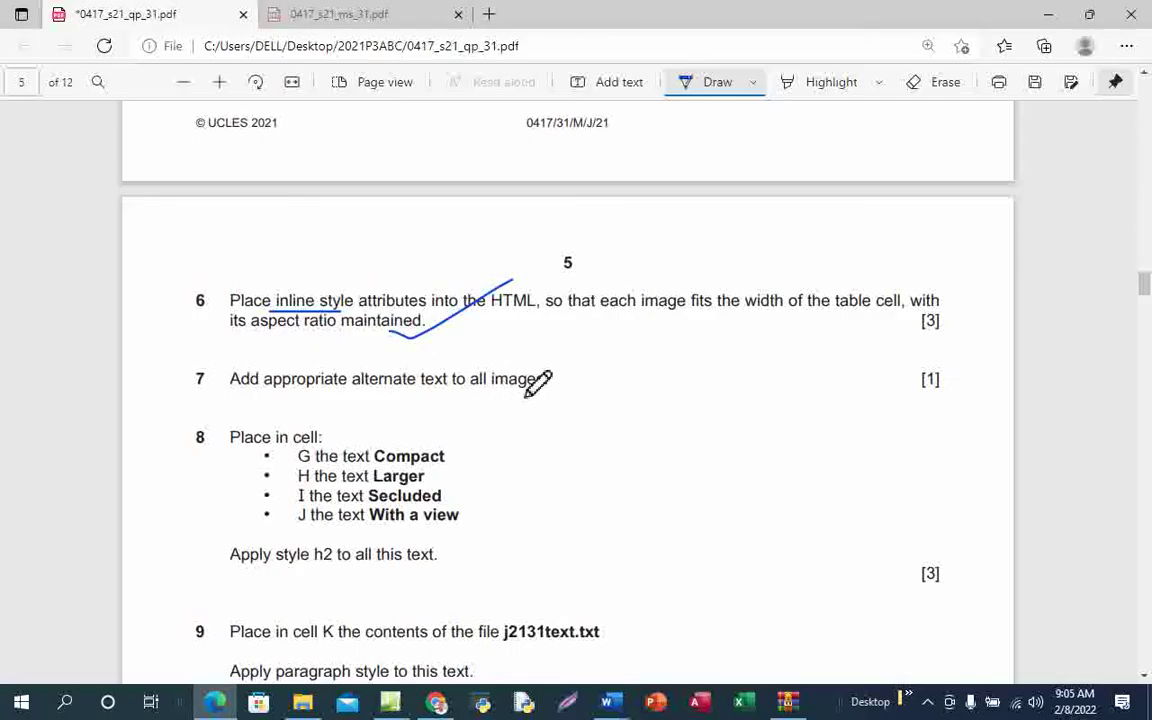
scroll(550, 400, "down", 1)
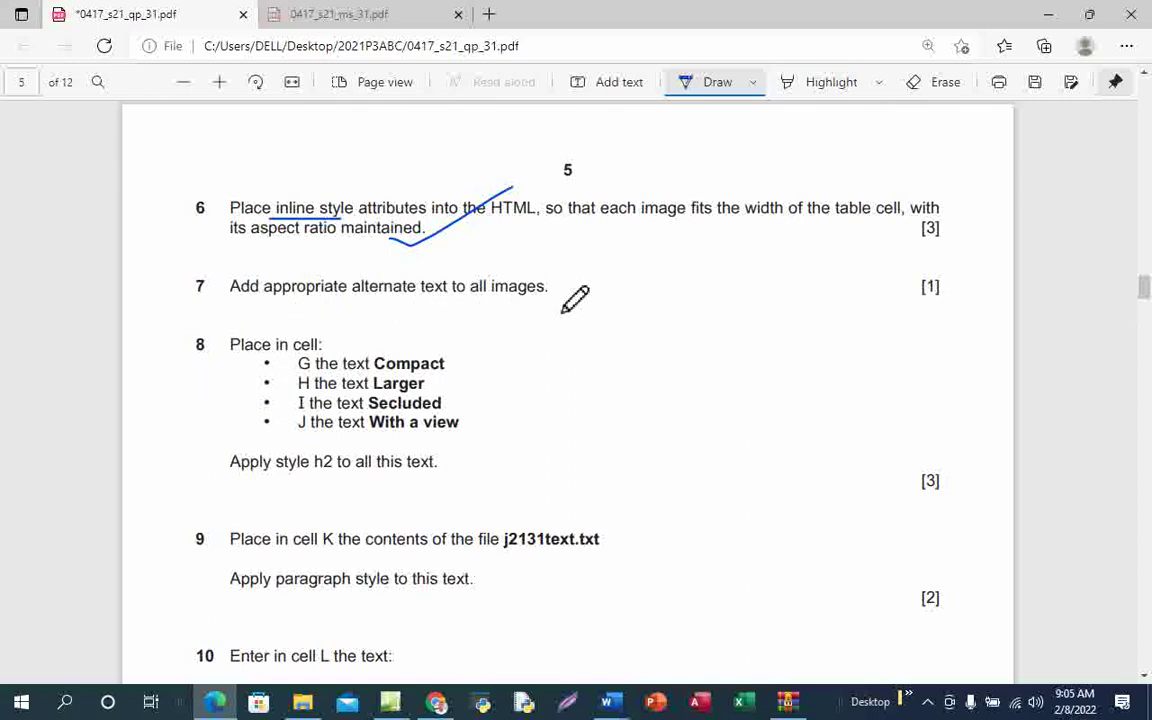
left_click_drag(425, 304, 507, 277)
scroll(515, 300, "down", 1)
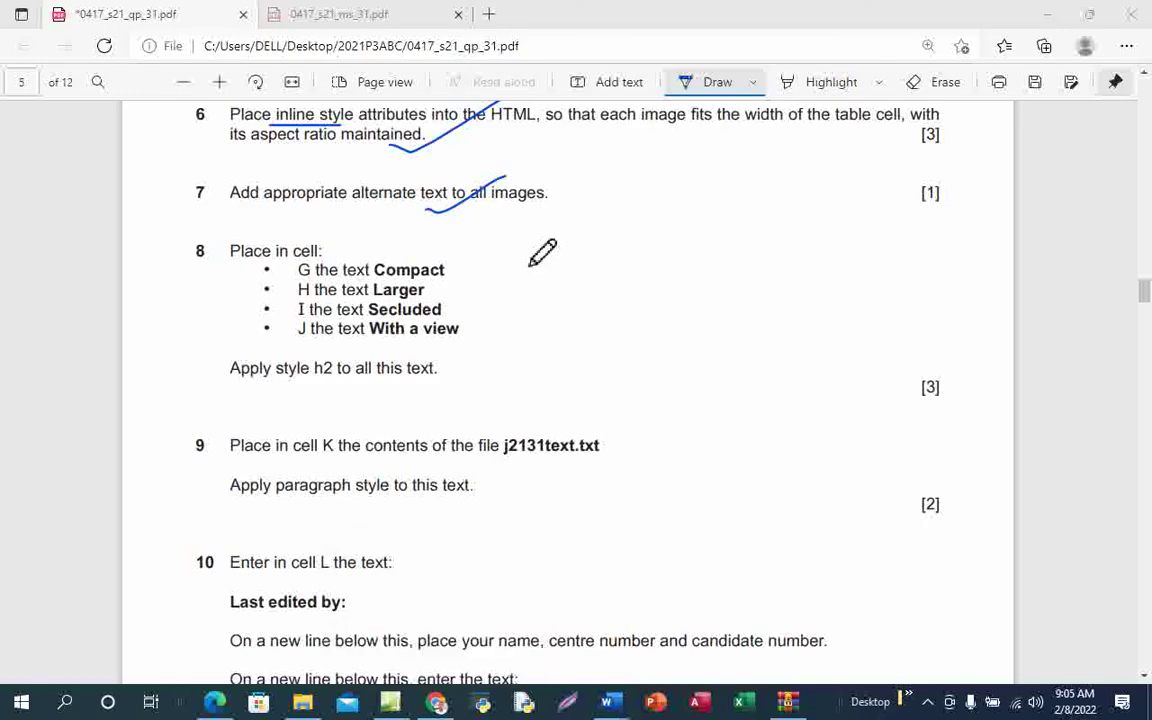
mouse_move(441, 707)
left_click(430, 610)
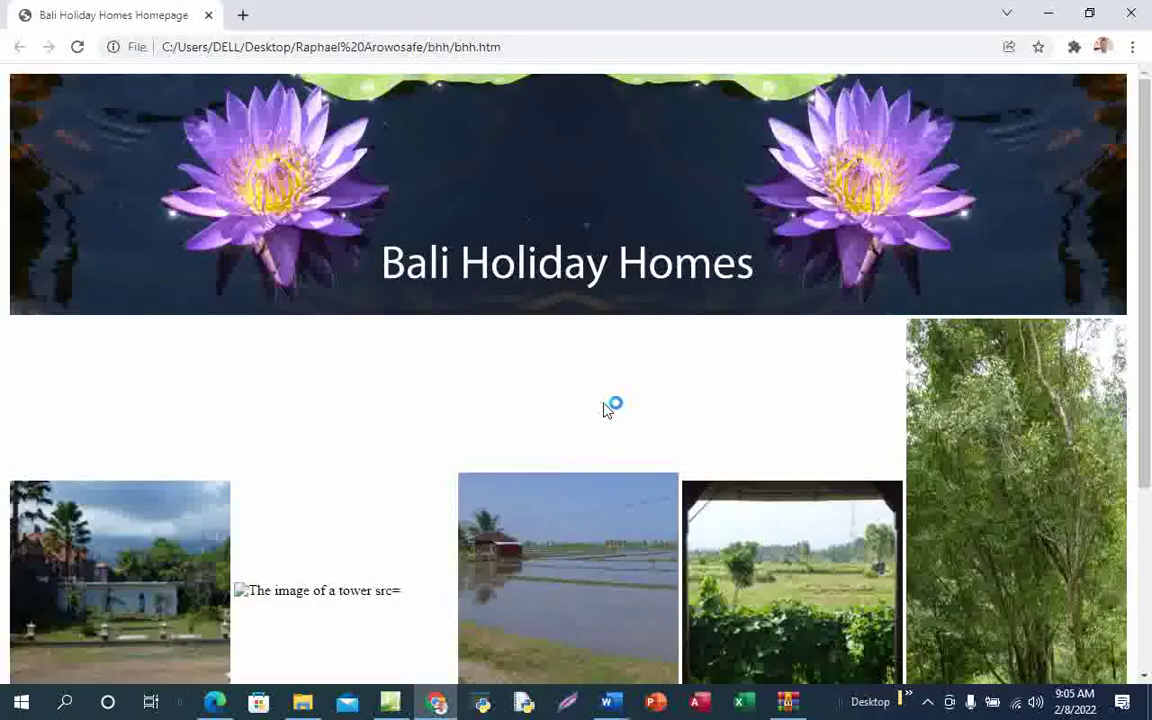
Scroll through the Chrome preview, noting the broken tower image, then return to Expression Web
scroll(701, 446, "down", 3)
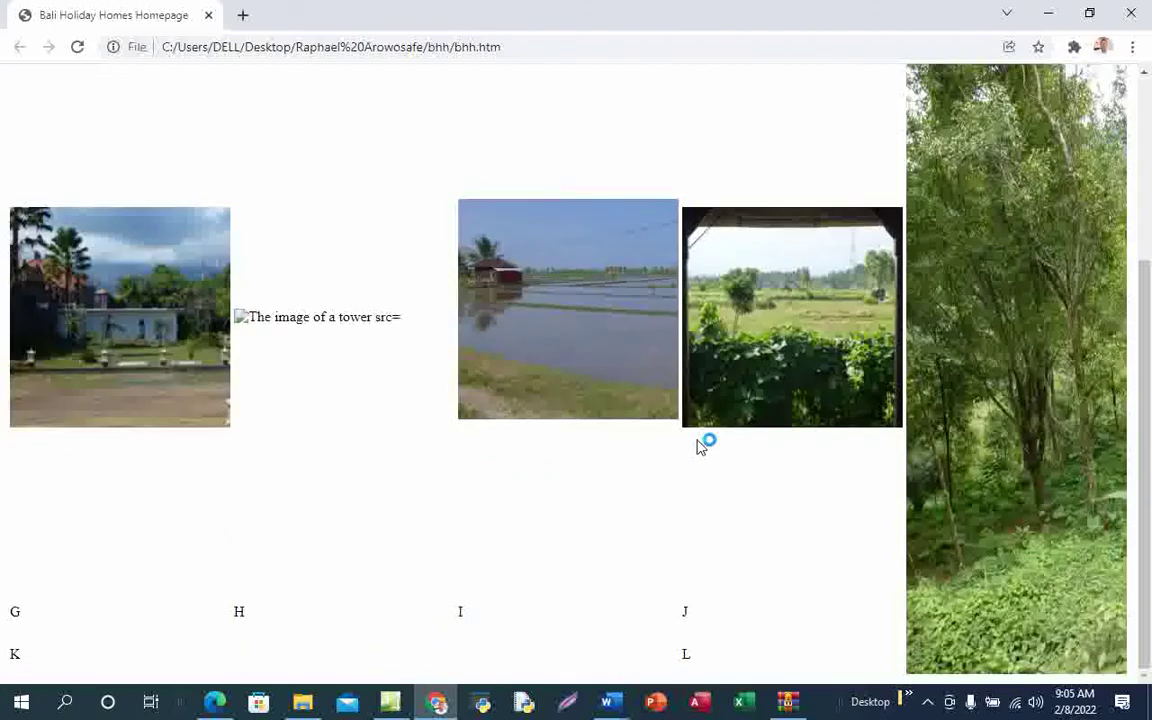
scroll(701, 446, "up", 3)
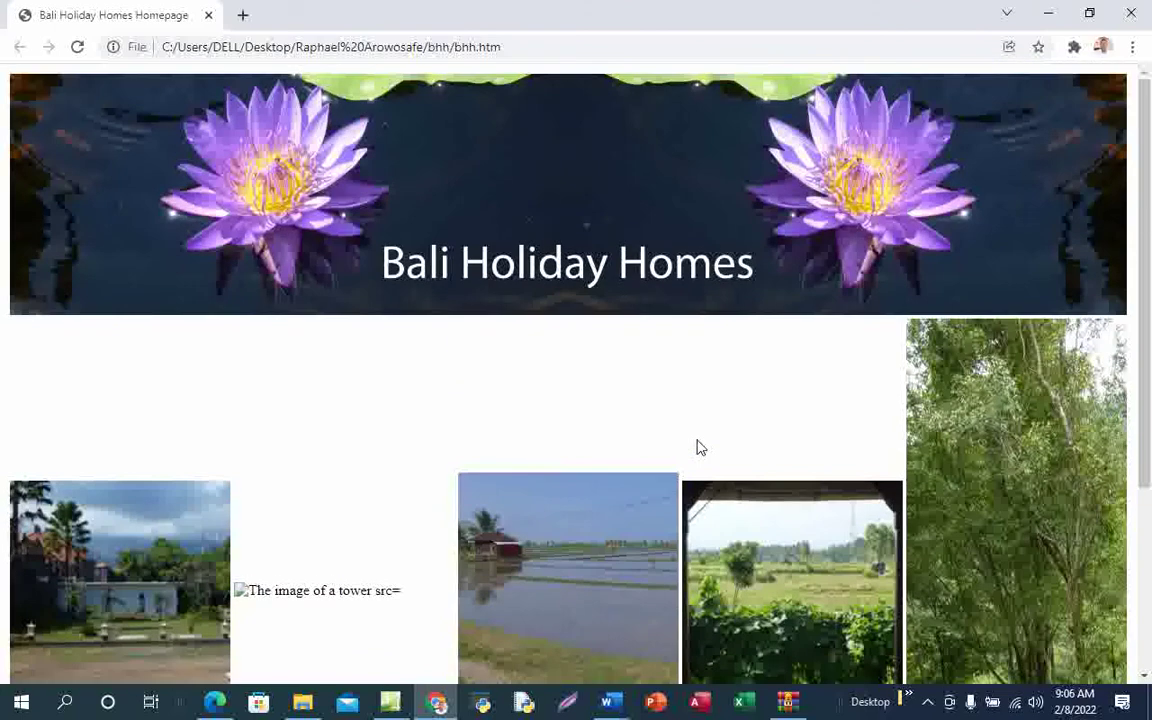
scroll(690, 440, "down", 3)
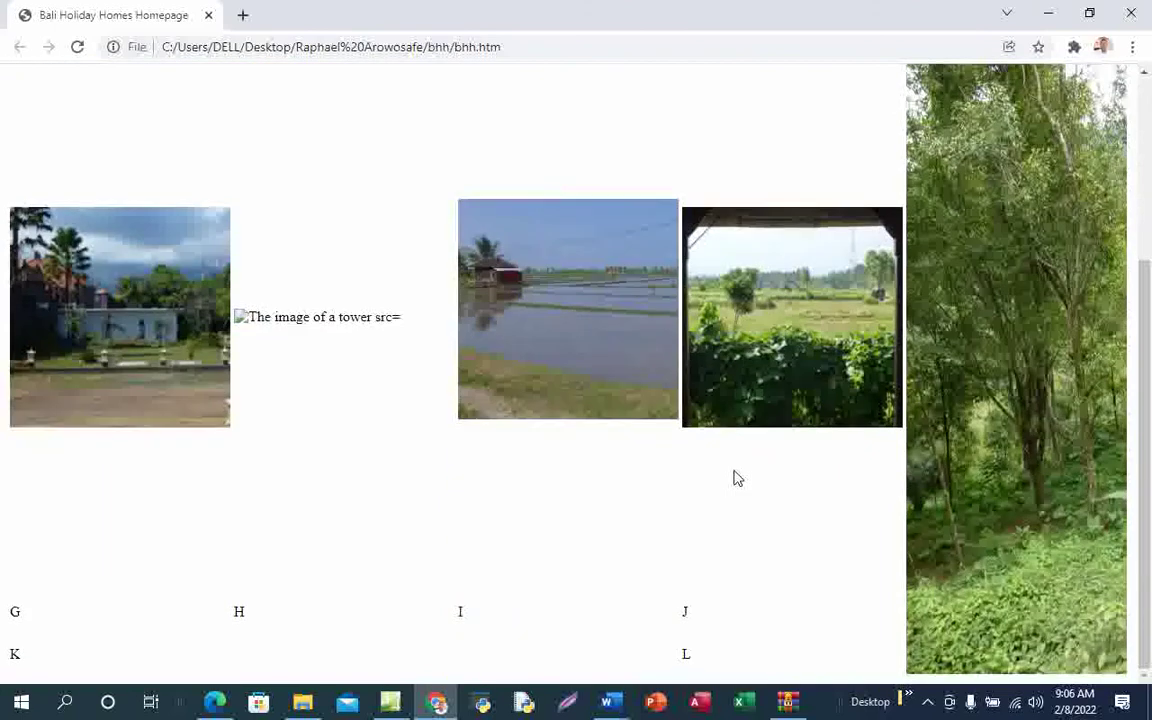
scroll(733, 477, "up", 3)
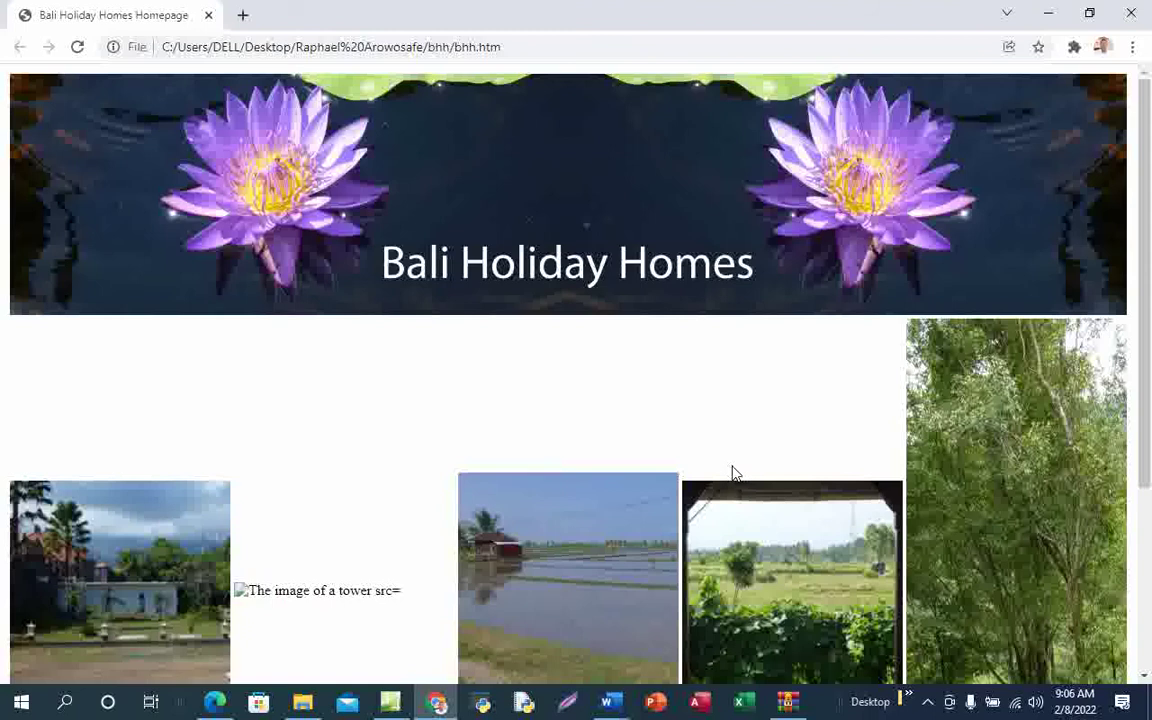
scroll(733, 474, "down", 3)
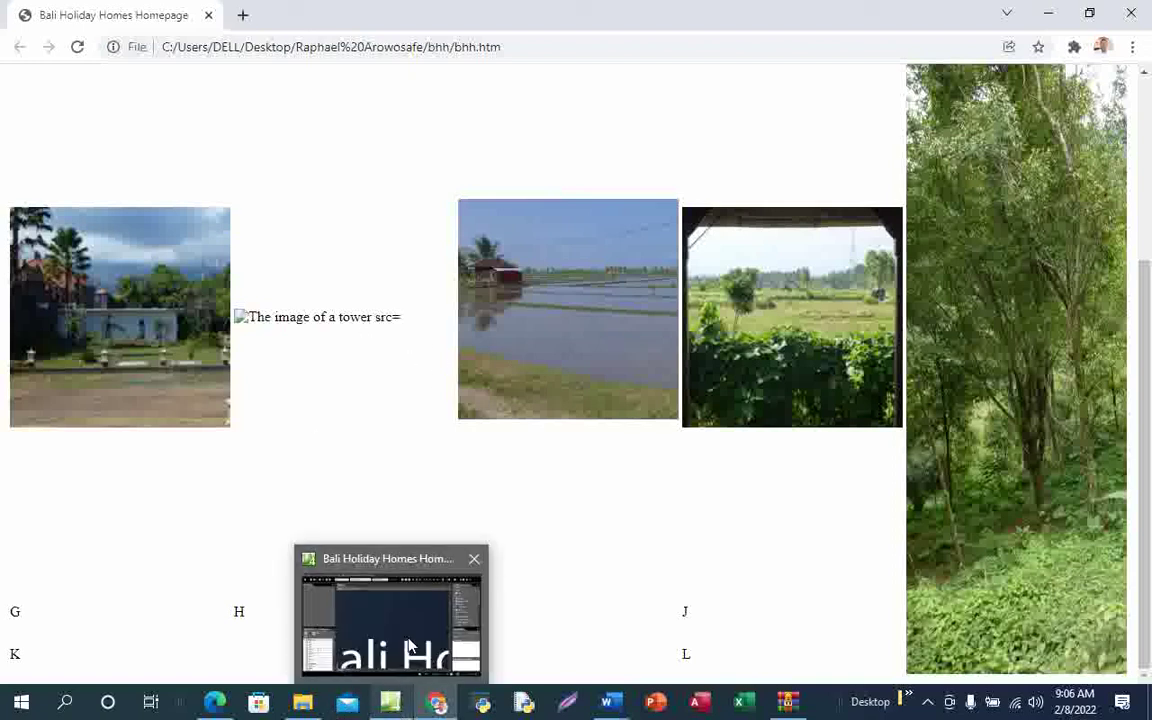
left_click(367, 572)
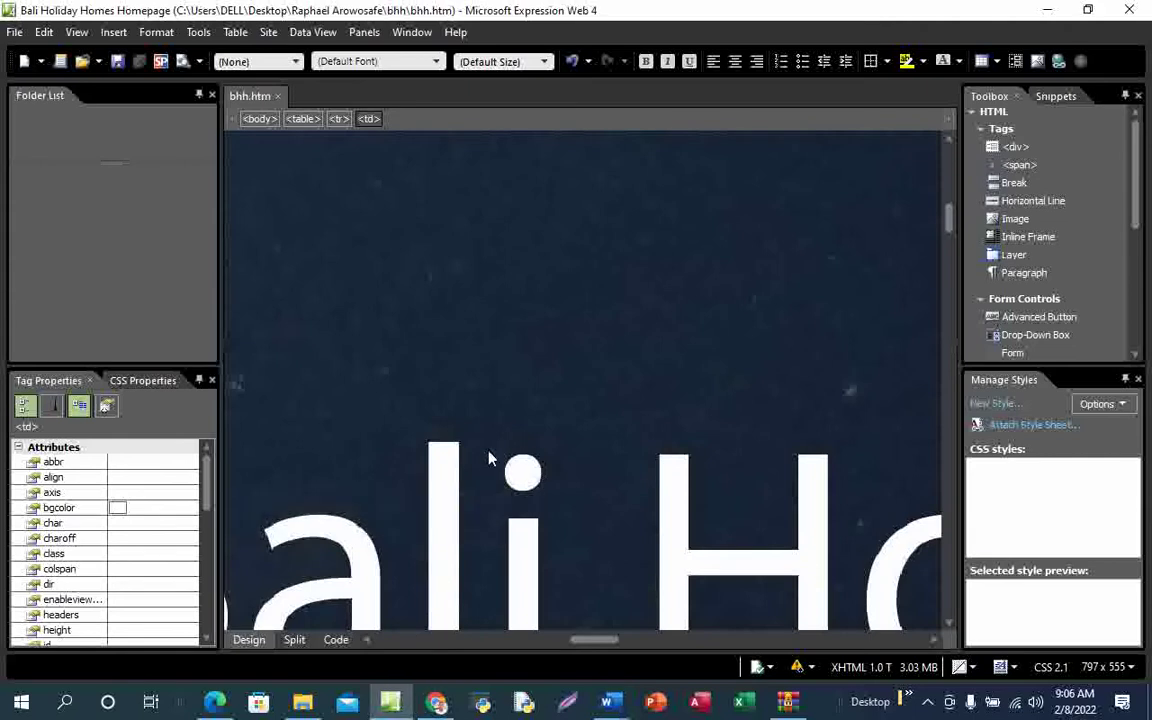
Scroll around the design view checking the tower, building, jungle, river and farm photos, then switch to Code view
scroll(492, 481, "up", 3)
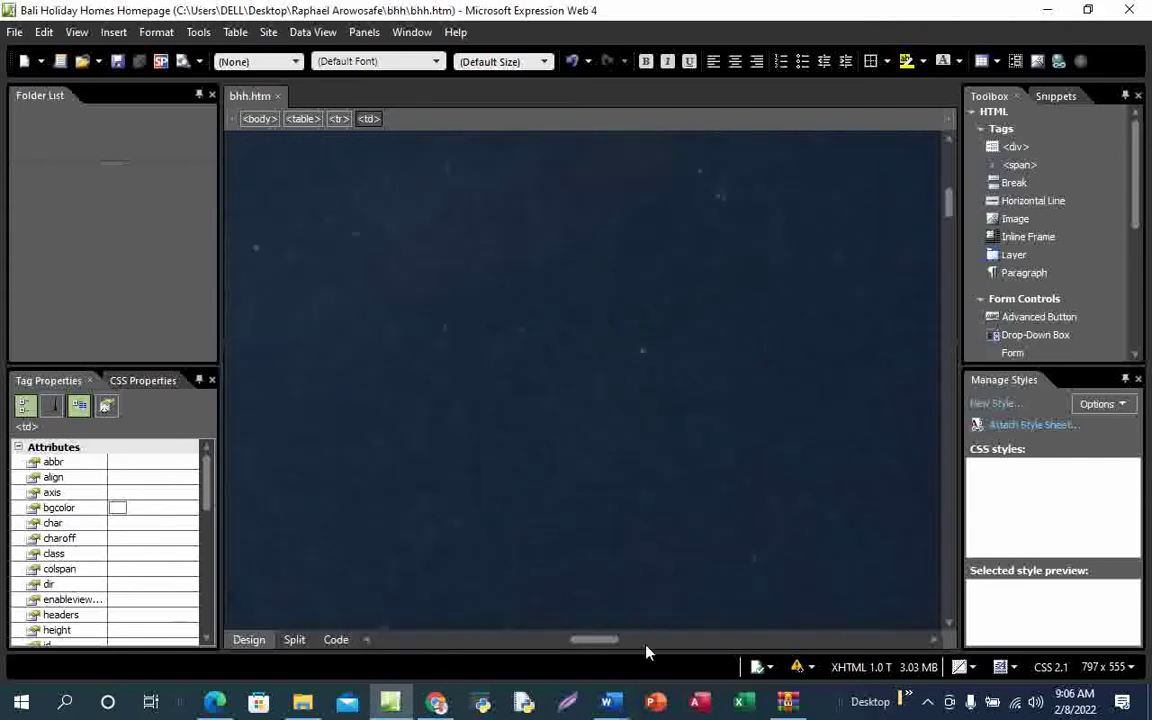
left_click_drag(612, 647, 412, 645)
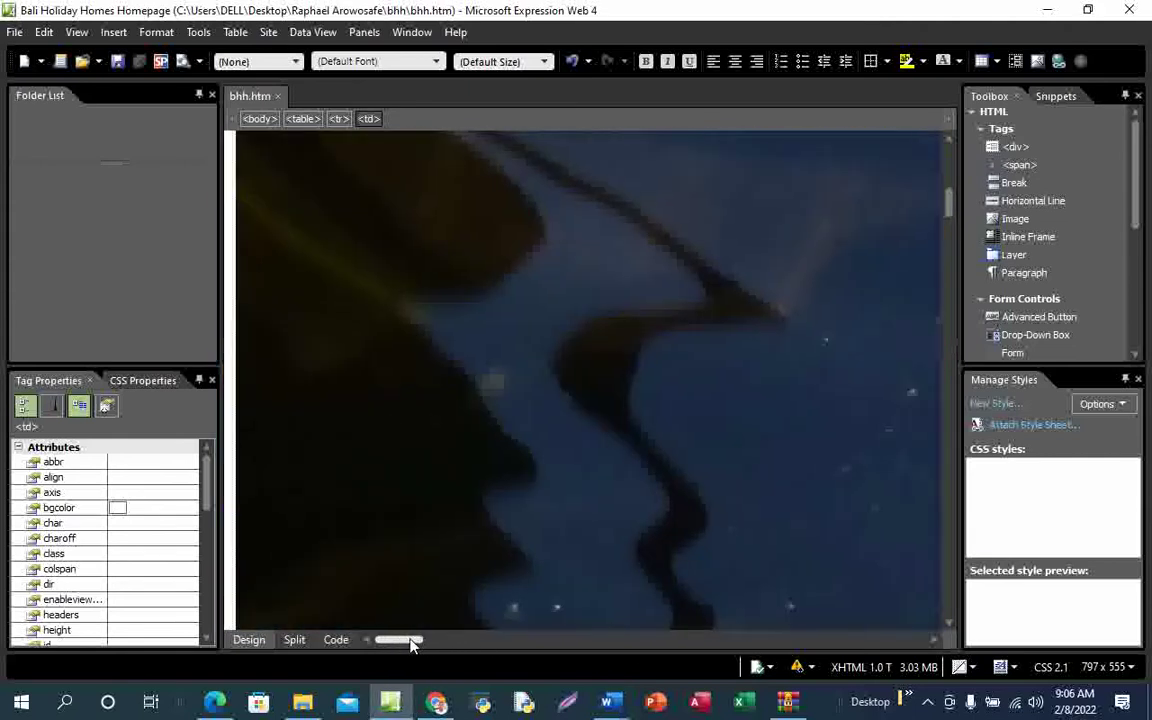
scroll(648, 455, "up", 5)
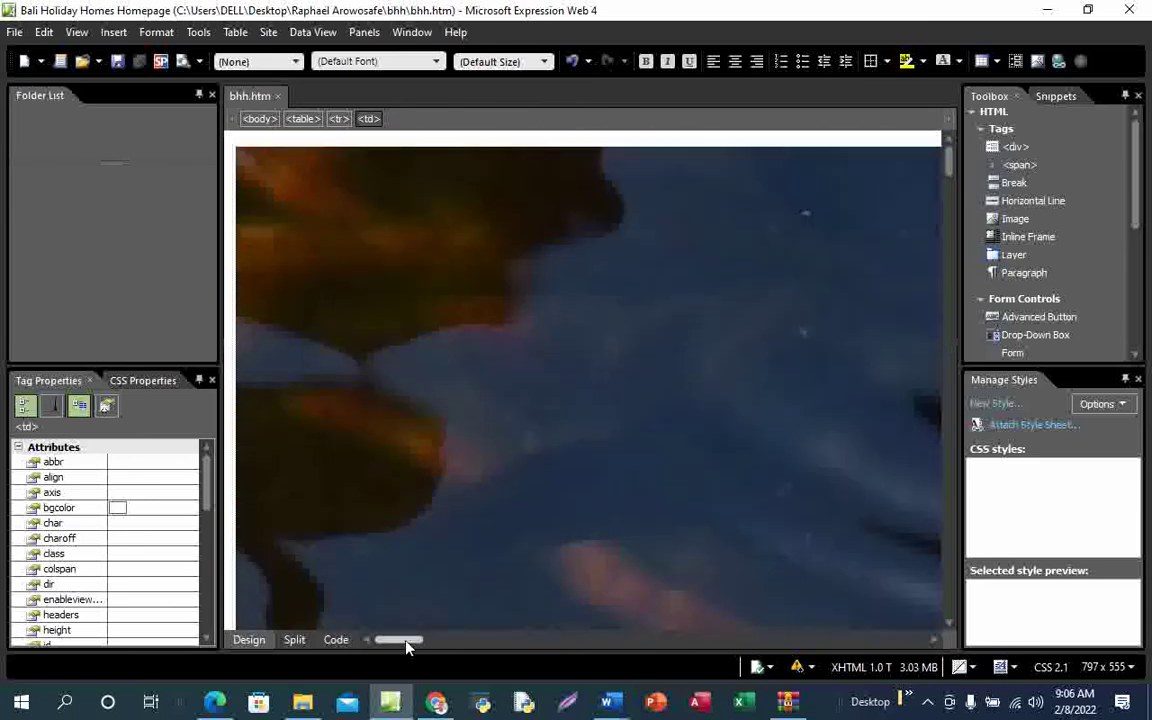
mouse_move(406, 643)
left_mouse_down()
mouse_move(456, 642)
mouse_move(384, 636)
left_mouse_up()
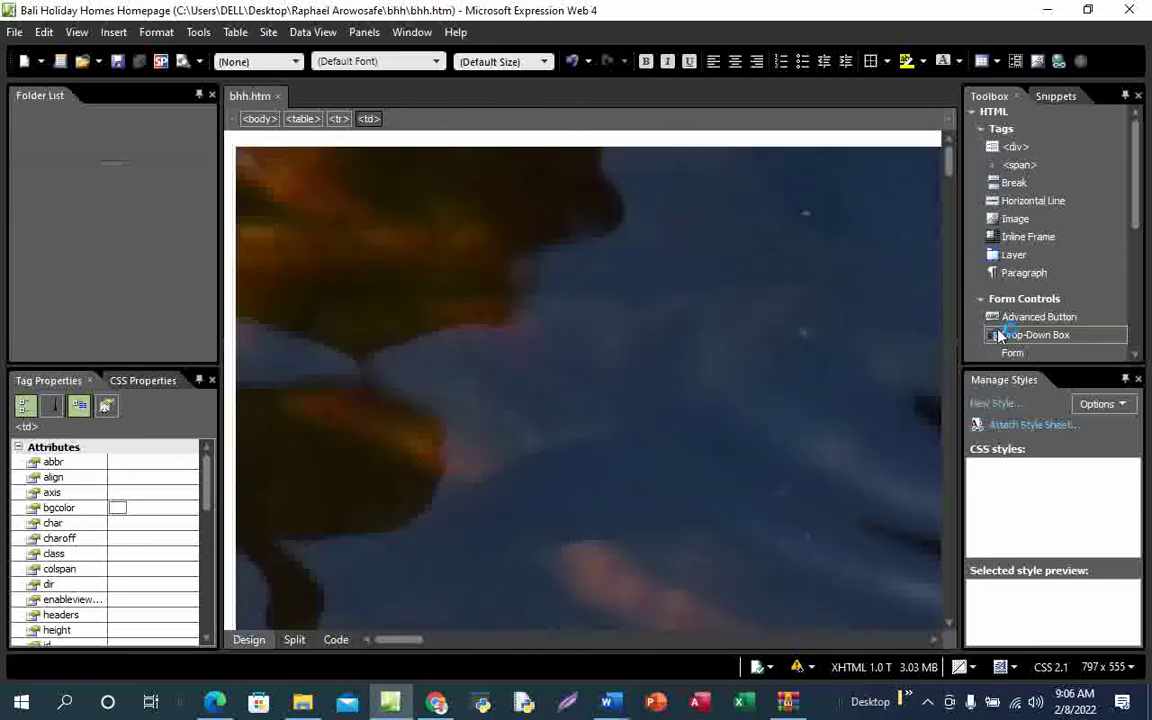
left_click_drag(951, 167, 948, 307)
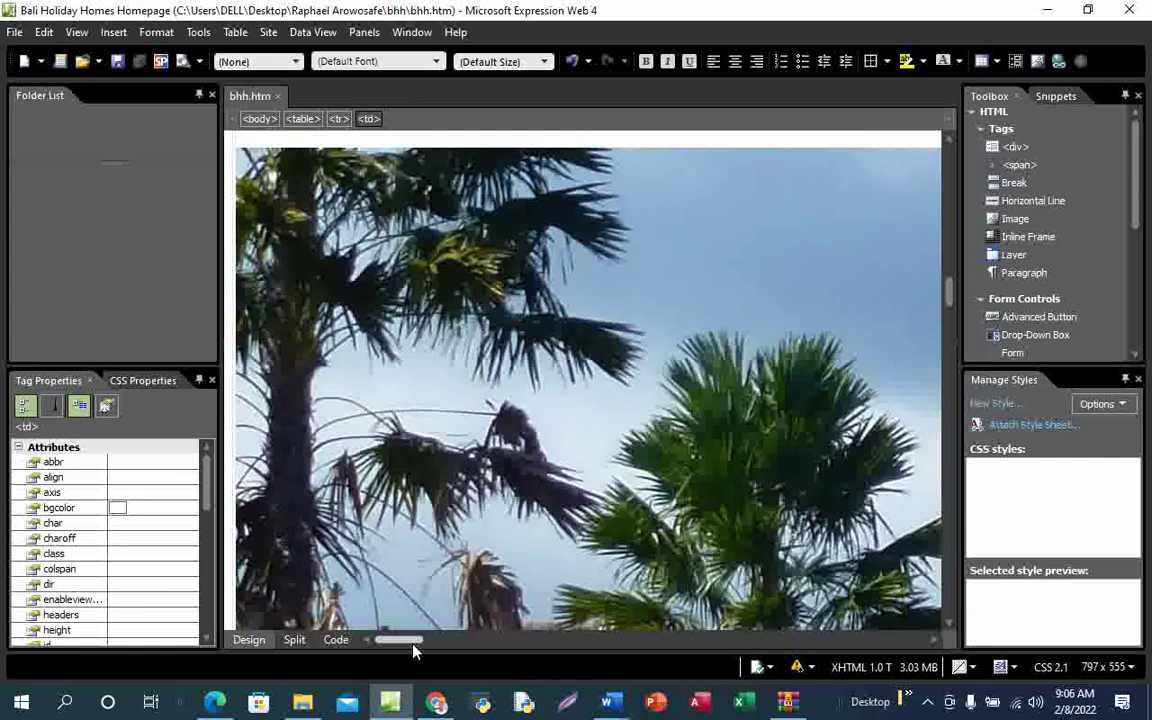
left_click_drag(413, 646, 549, 667)
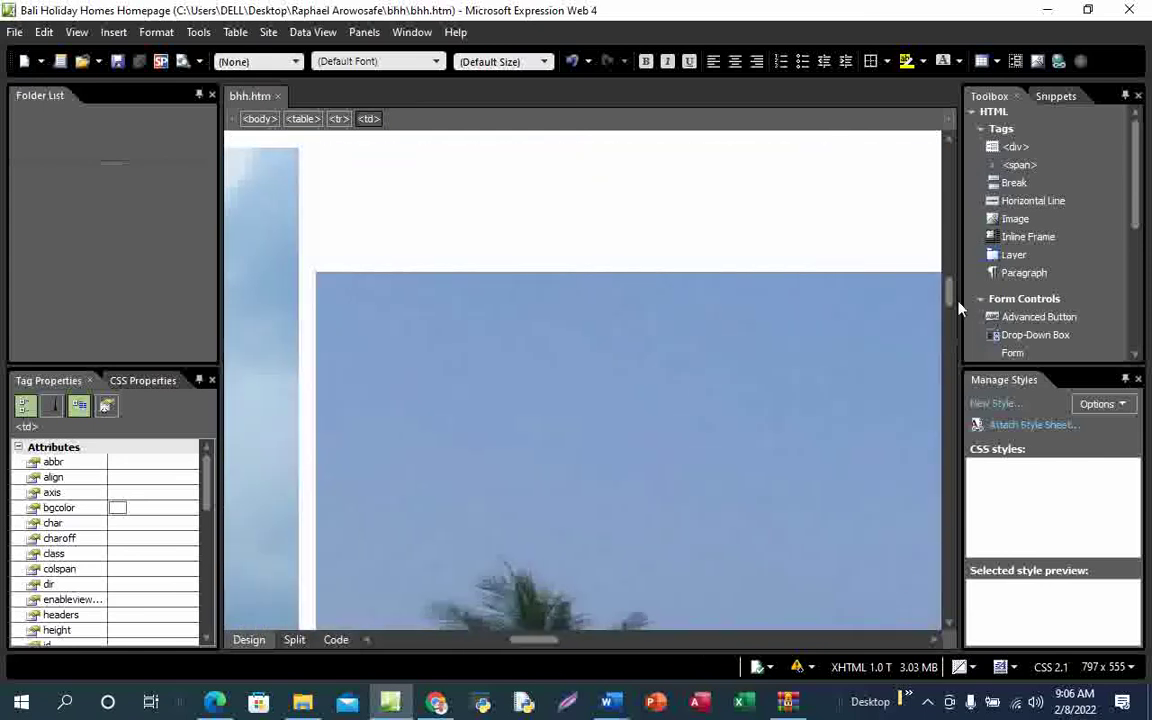
left_click_drag(951, 298, 953, 324)
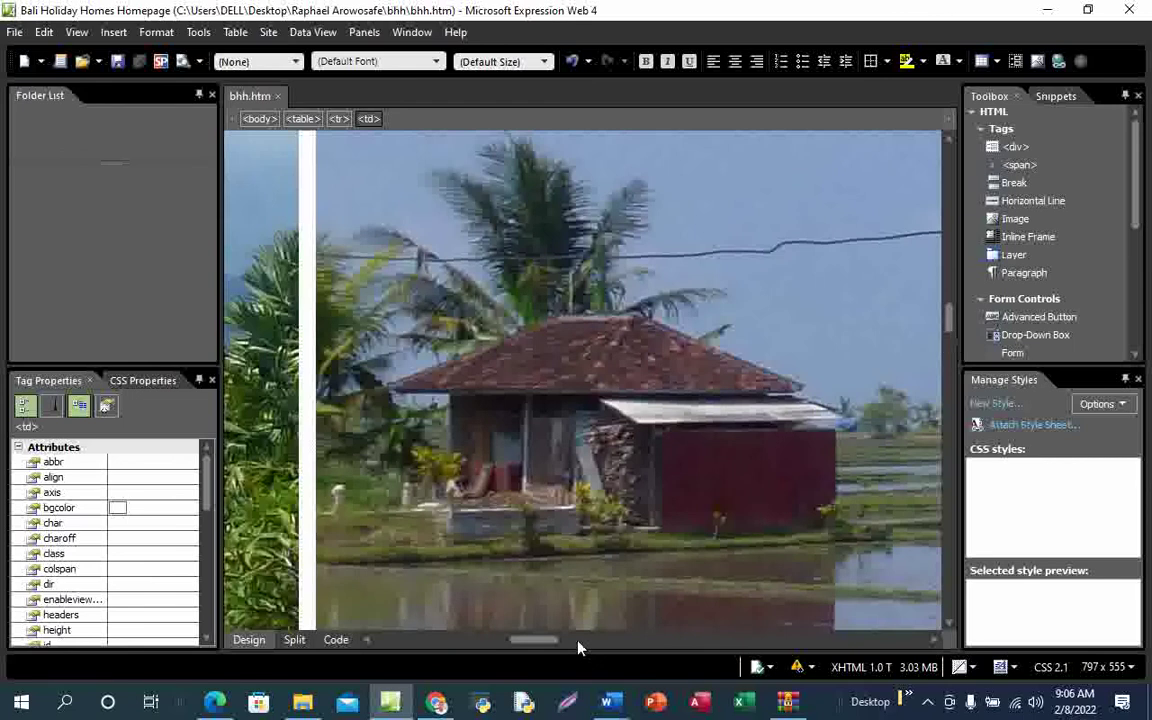
left_click_drag(545, 648, 416, 640)
scroll(645, 455, "down", 5)
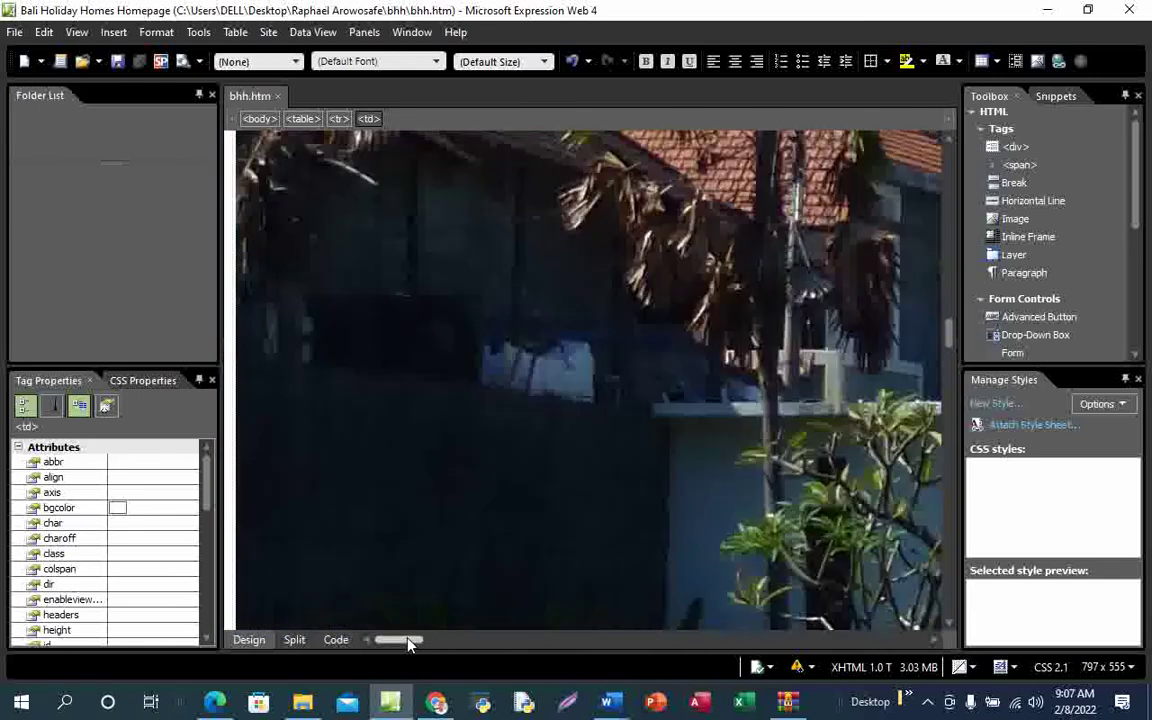
left_click_drag(406, 640, 925, 640)
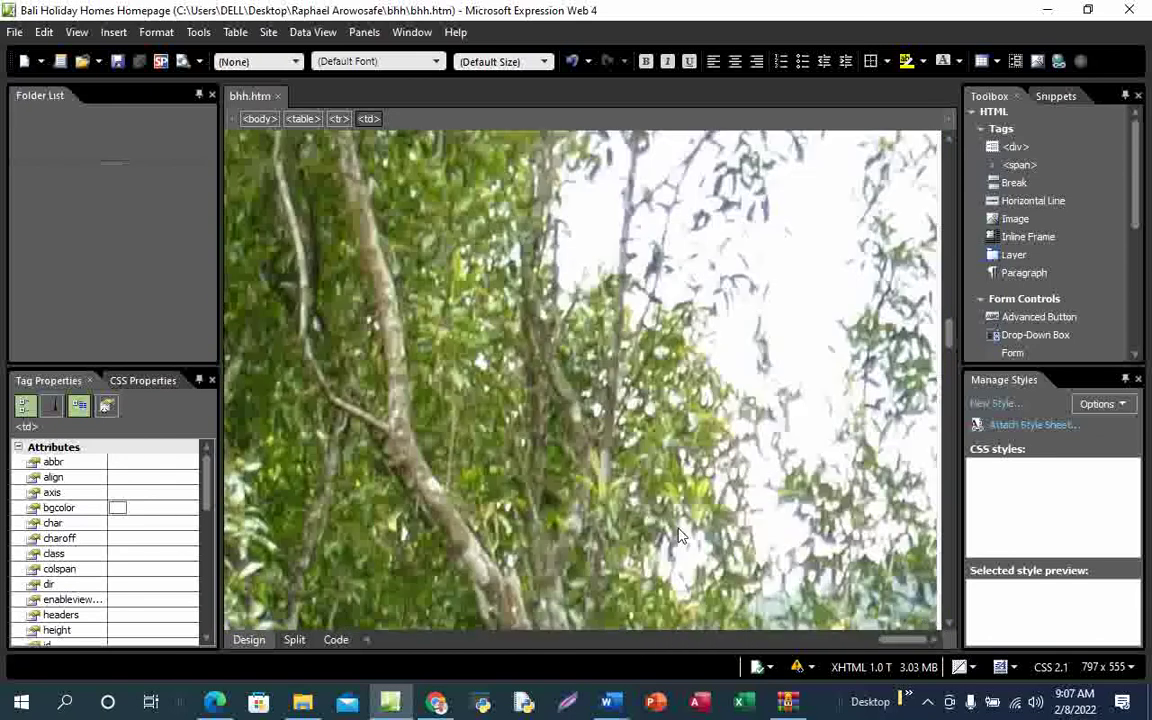
scroll(678, 535, "down", 5)
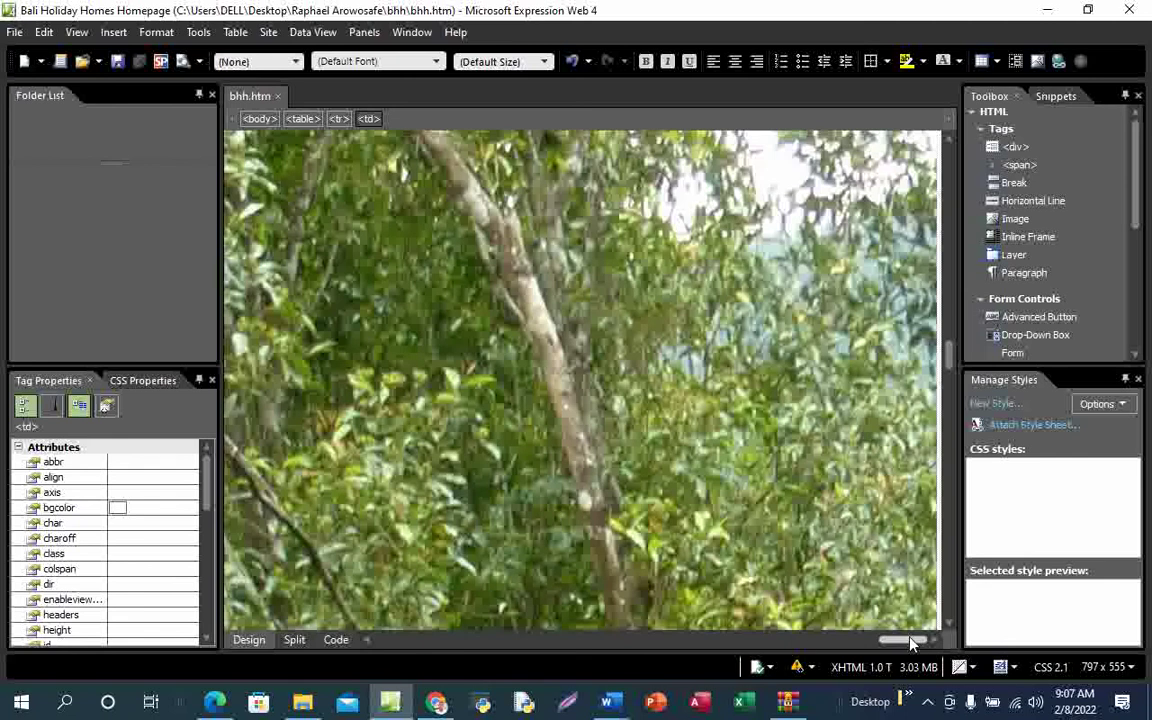
left_click_drag(910, 643, 656, 640)
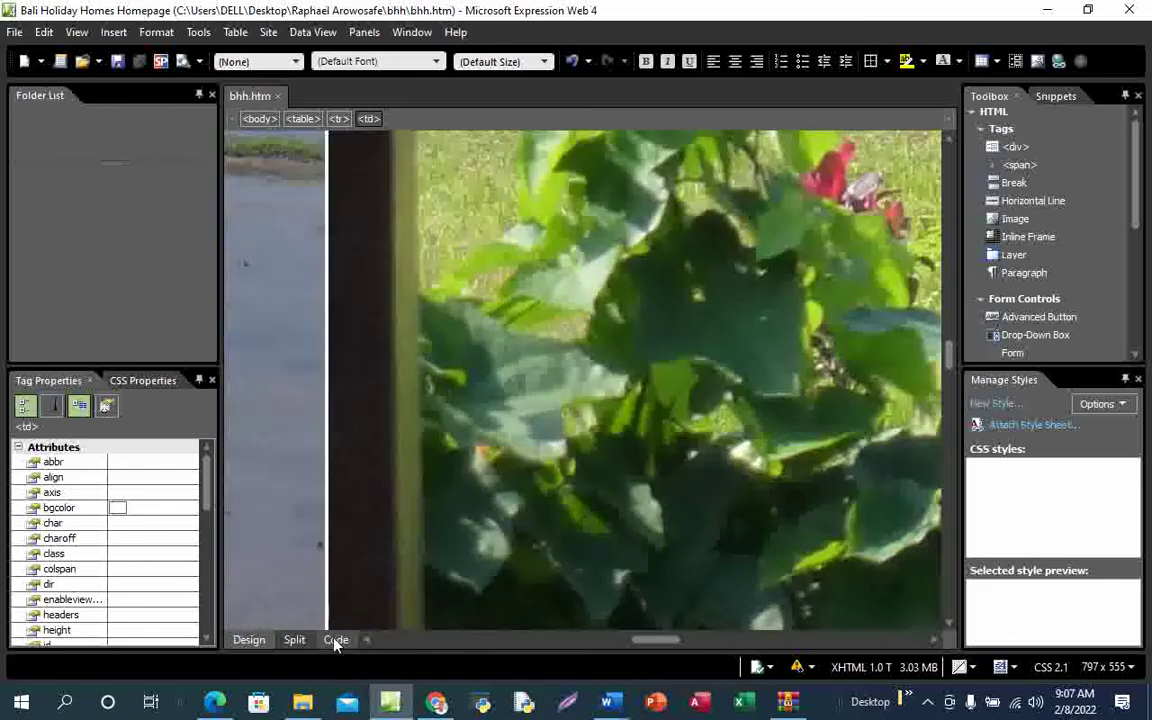
left_click(336, 642)
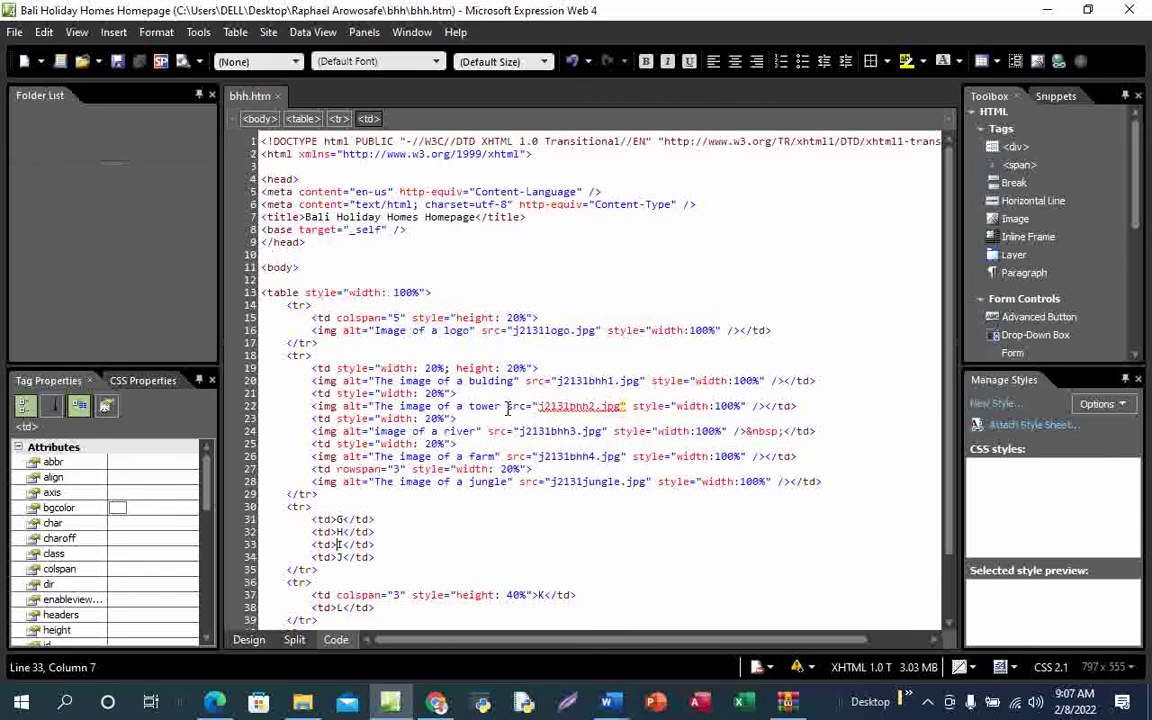
Fix the tower image's alt text on line 22 by removing the extra space and closing the quote, then save
left_click(507, 407)
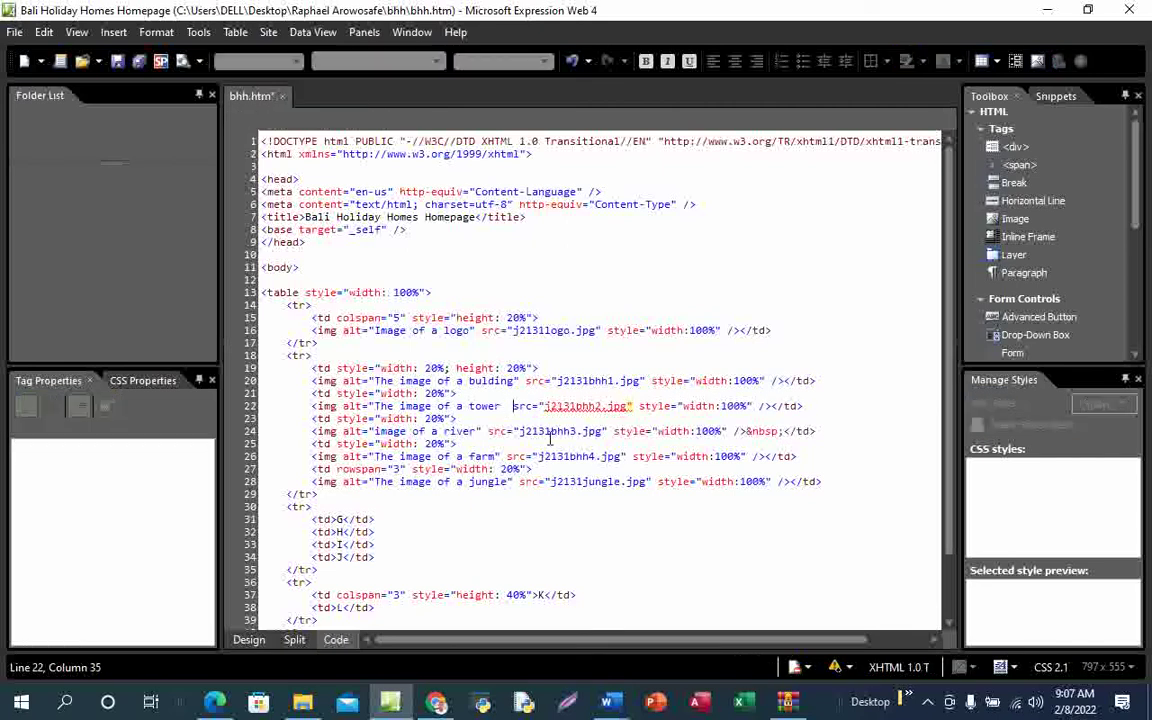
key("BackSpace")
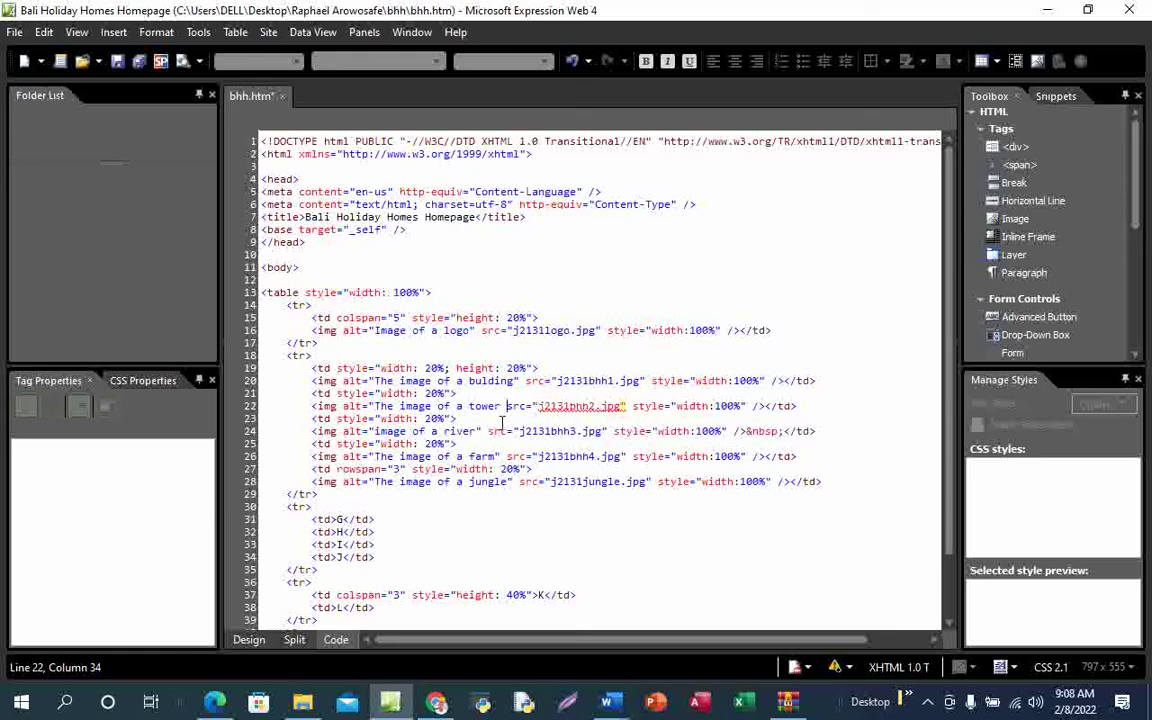
left_click(502, 406)
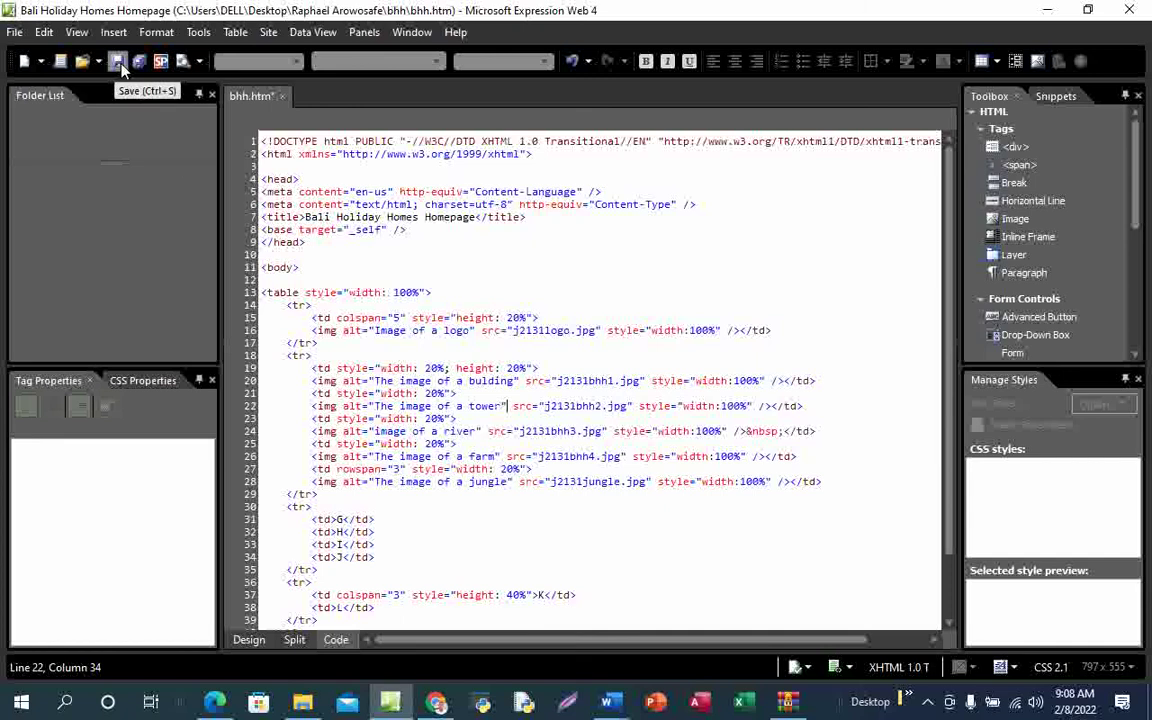
left_click(117, 61)
Preview bhh.htm in Chrome, then close the browser to return to the editor
left_click(249, 640)
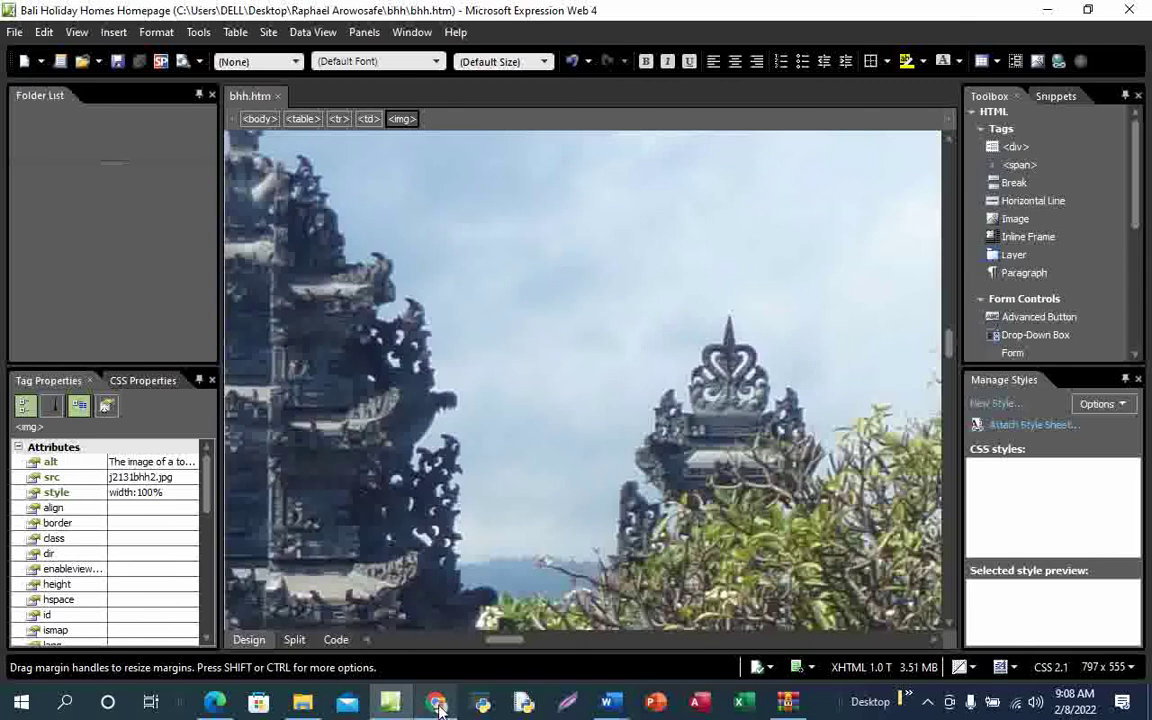
mouse_move(438, 705)
left_click(463, 643)
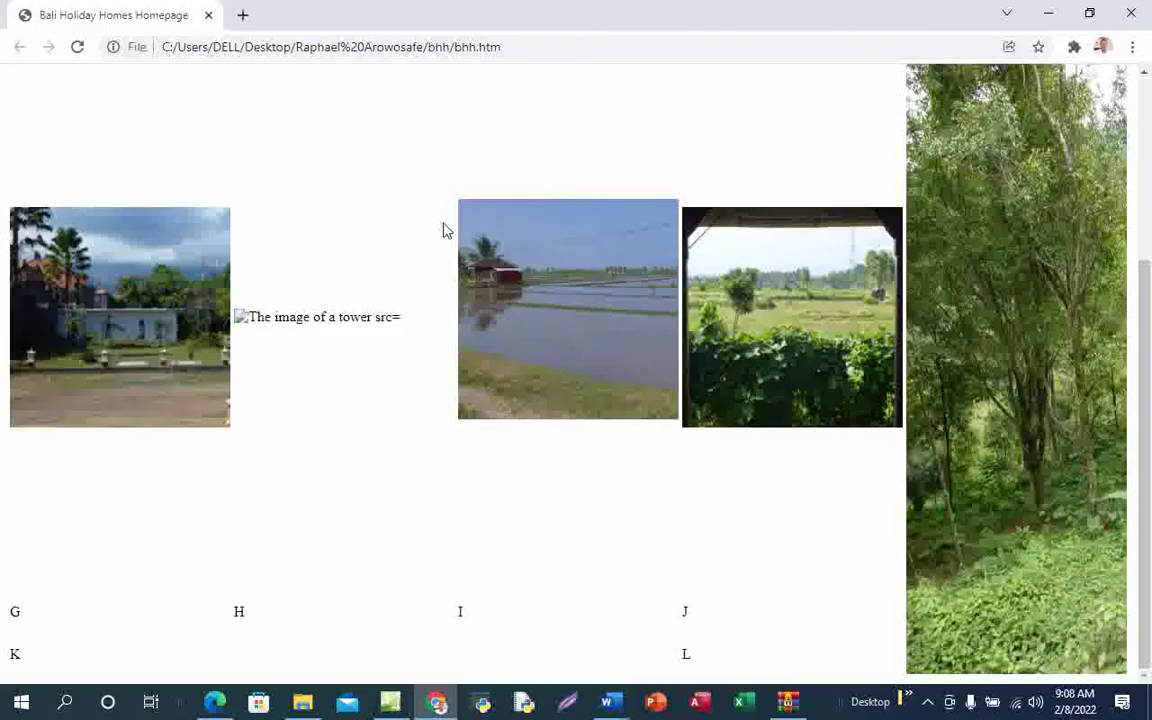
left_click(209, 16)
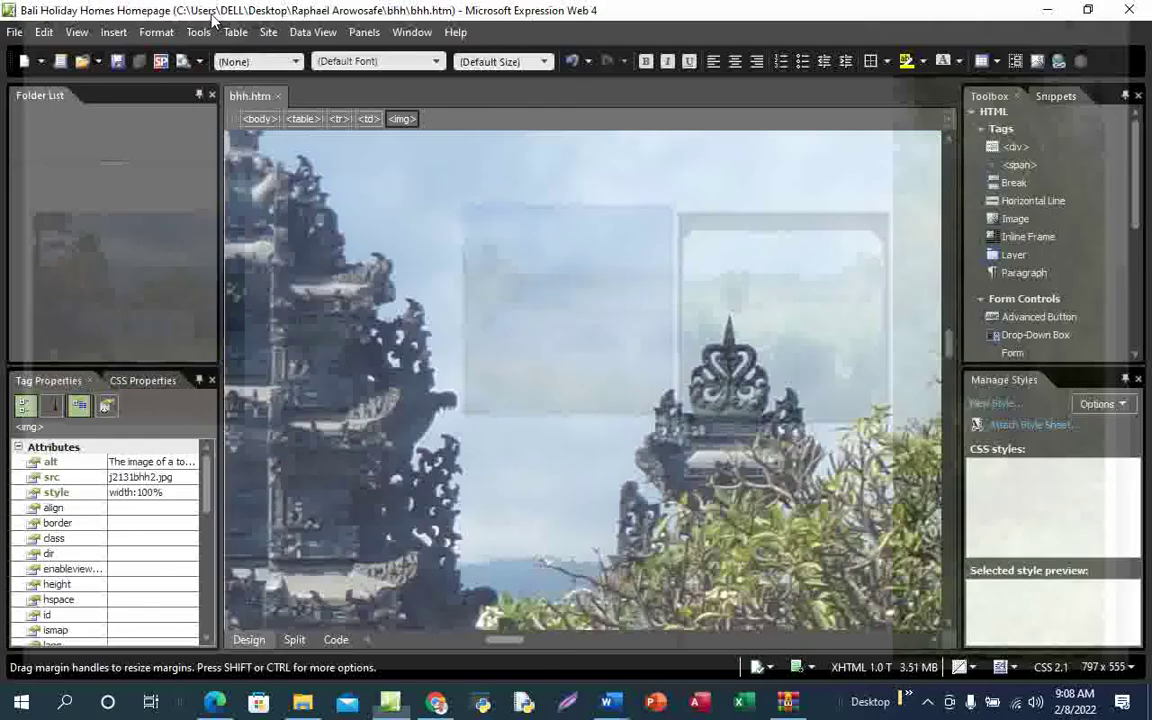
Turn off drawing on the exam PDF and copy the word 'Compact' from question 8
mouse_move(214, 703)
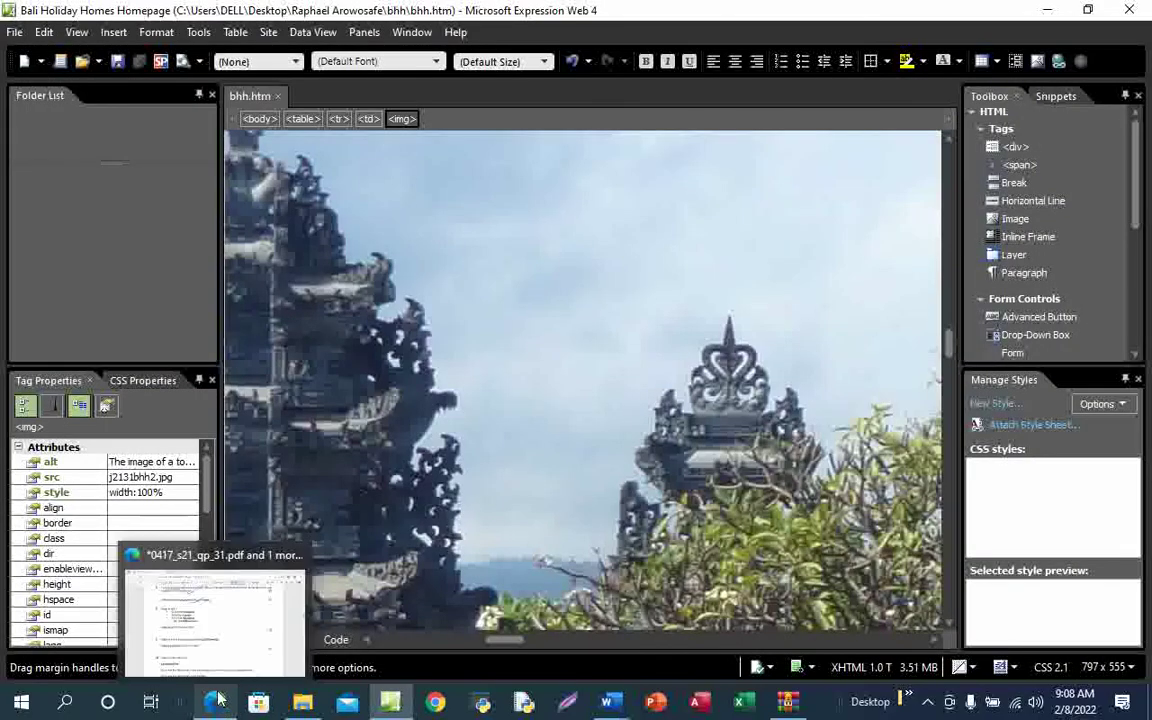
left_click(250, 626)
scroll(509, 432, "down", 1)
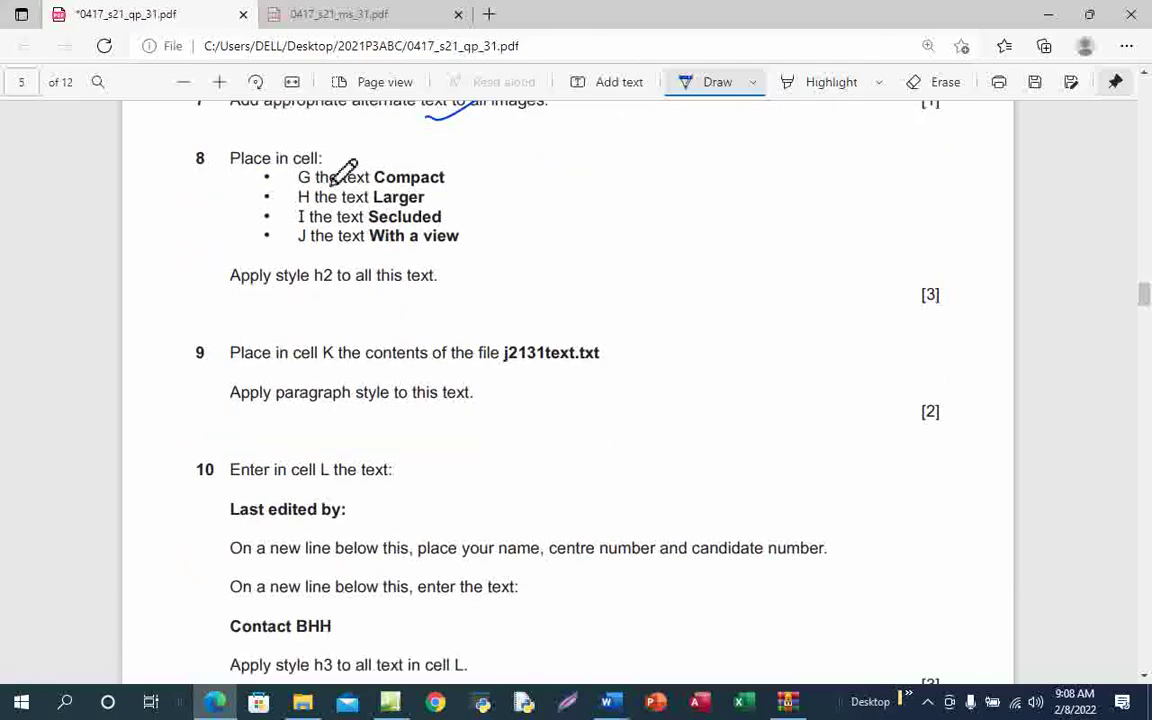
left_click(686, 82)
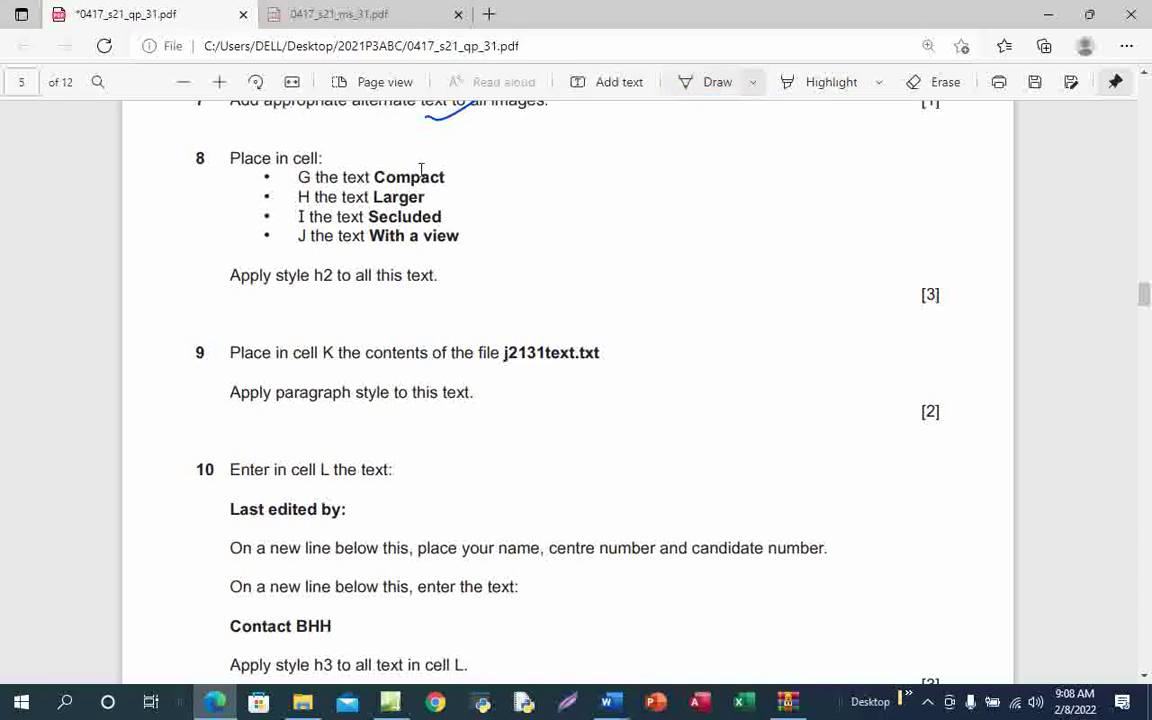
mouse_move(375, 178)
left_mouse_down()
mouse_move(430, 180)
mouse_move(373, 177)
left_mouse_up()
left_click(522, 207)
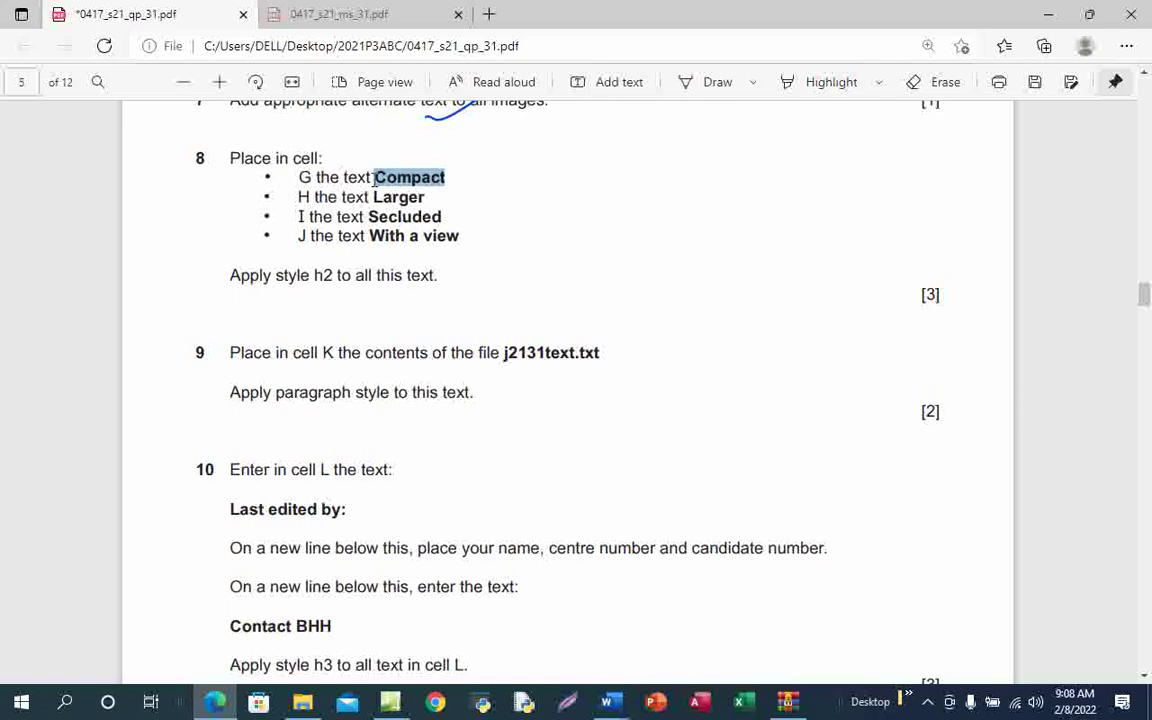
key("ctrl+c")
left_click(391, 705)
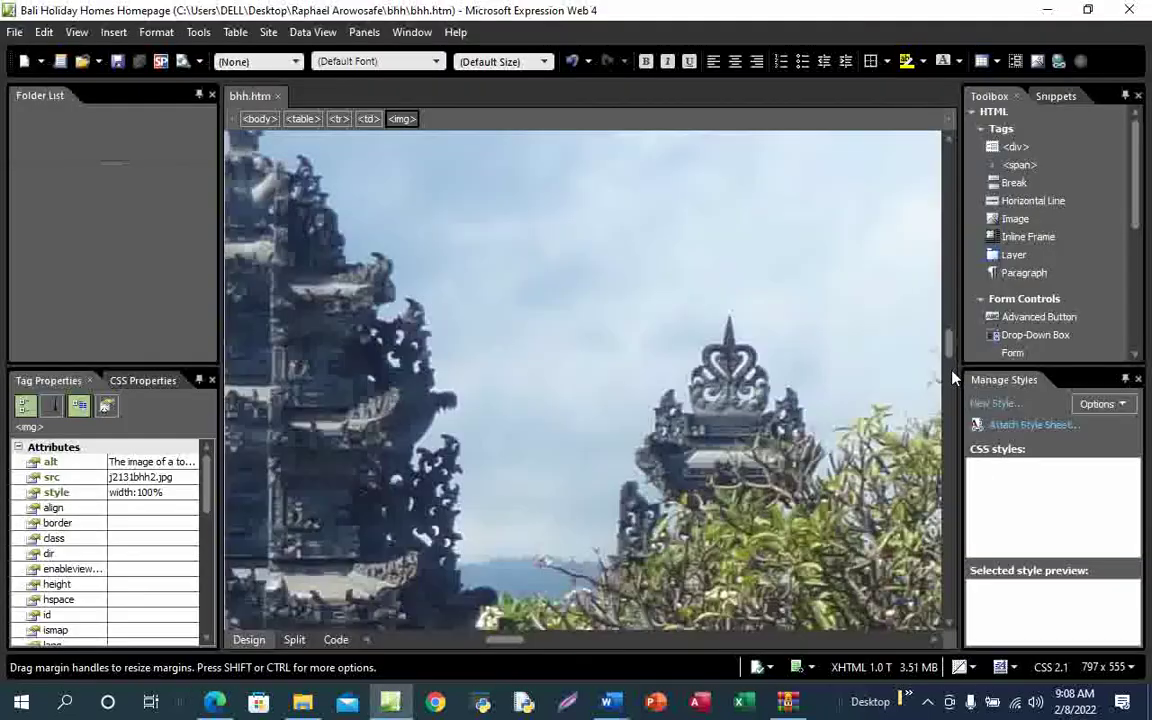
Replace the G placeholder with 'Compact', format it as Heading 2, and save the page
left_click_drag(950, 336, 948, 490)
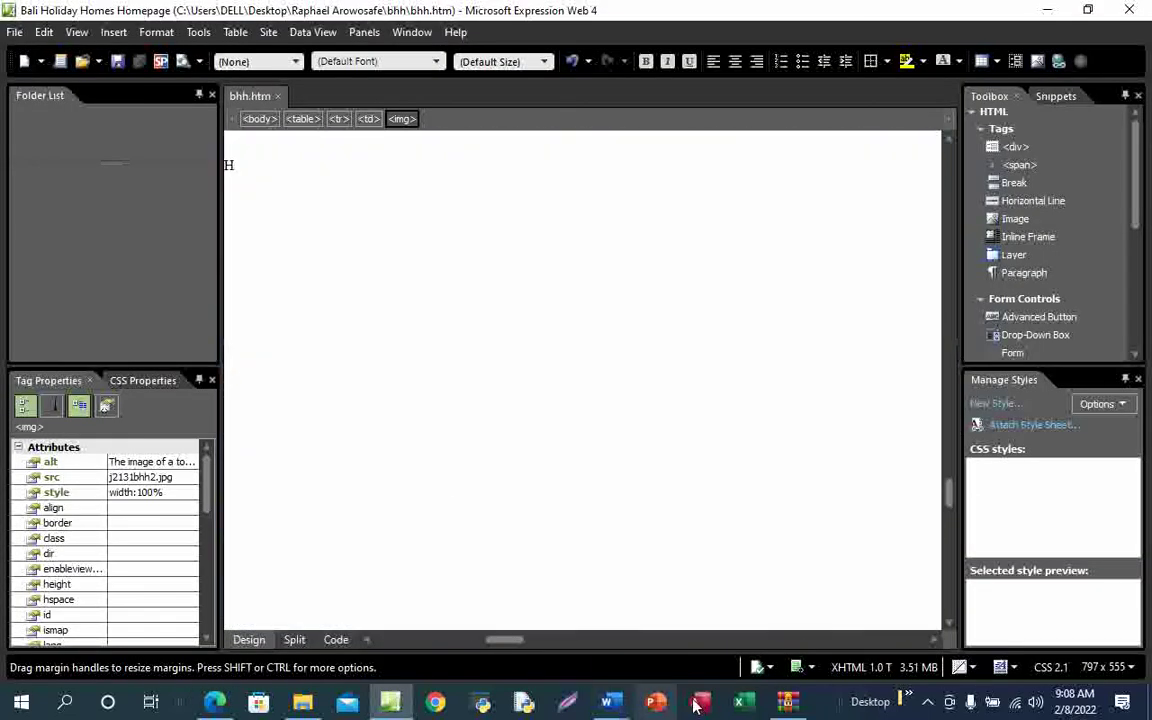
left_click_drag(495, 640, 357, 641)
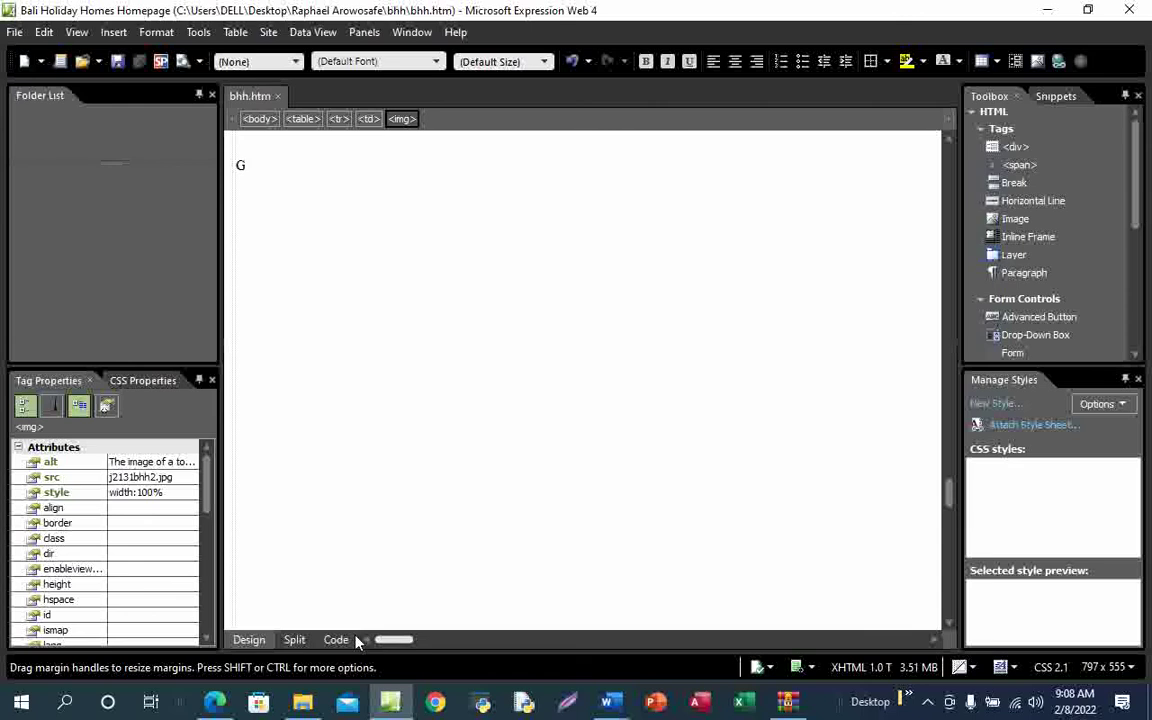
left_click(260, 161)
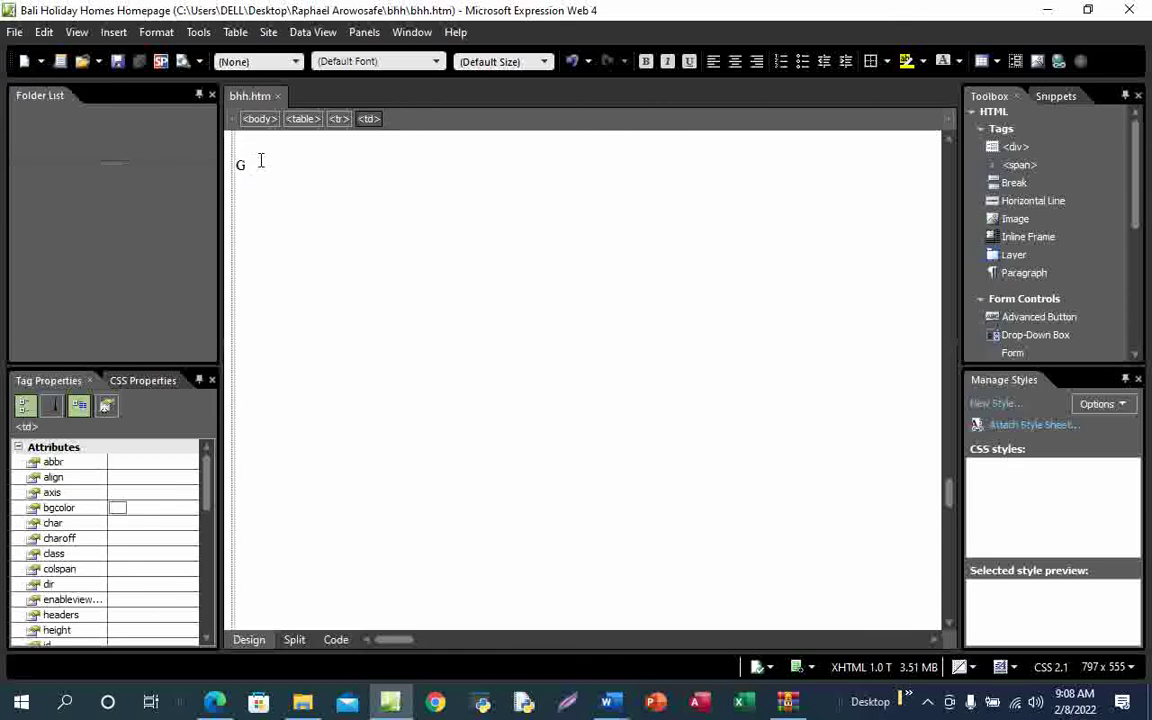
key("BackSpace")
key("ctrl+v")
mouse_move(216, 704)
left_click(249, 633)
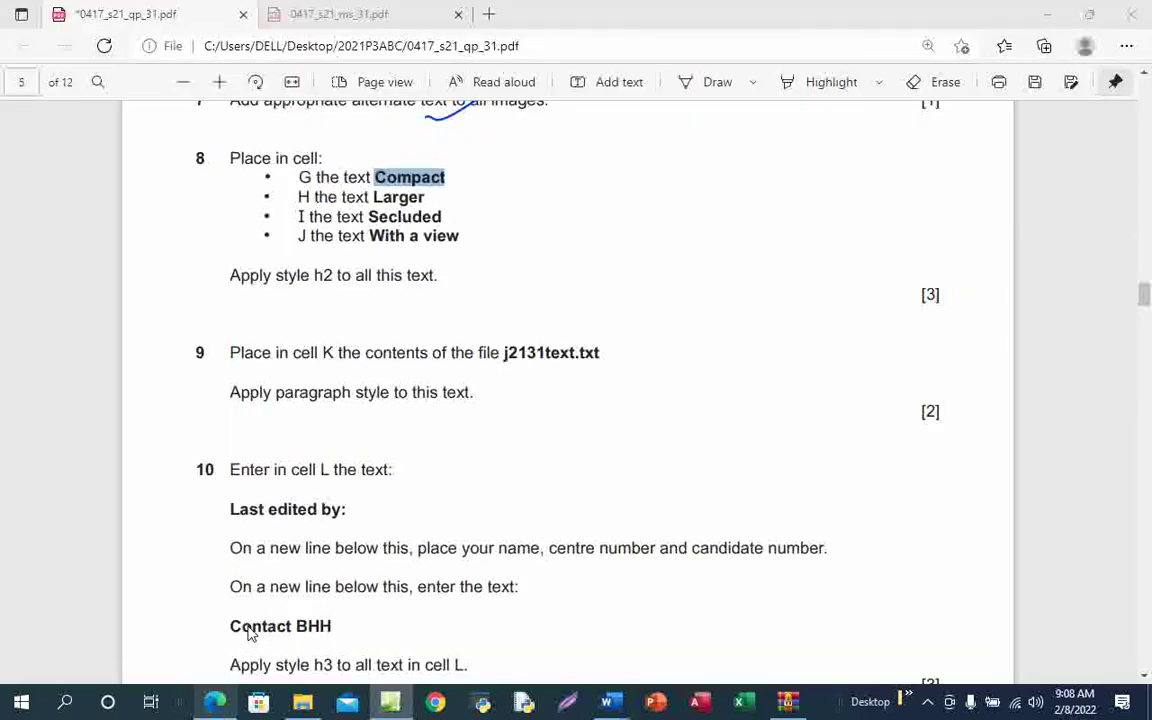
key("alt+Tab")
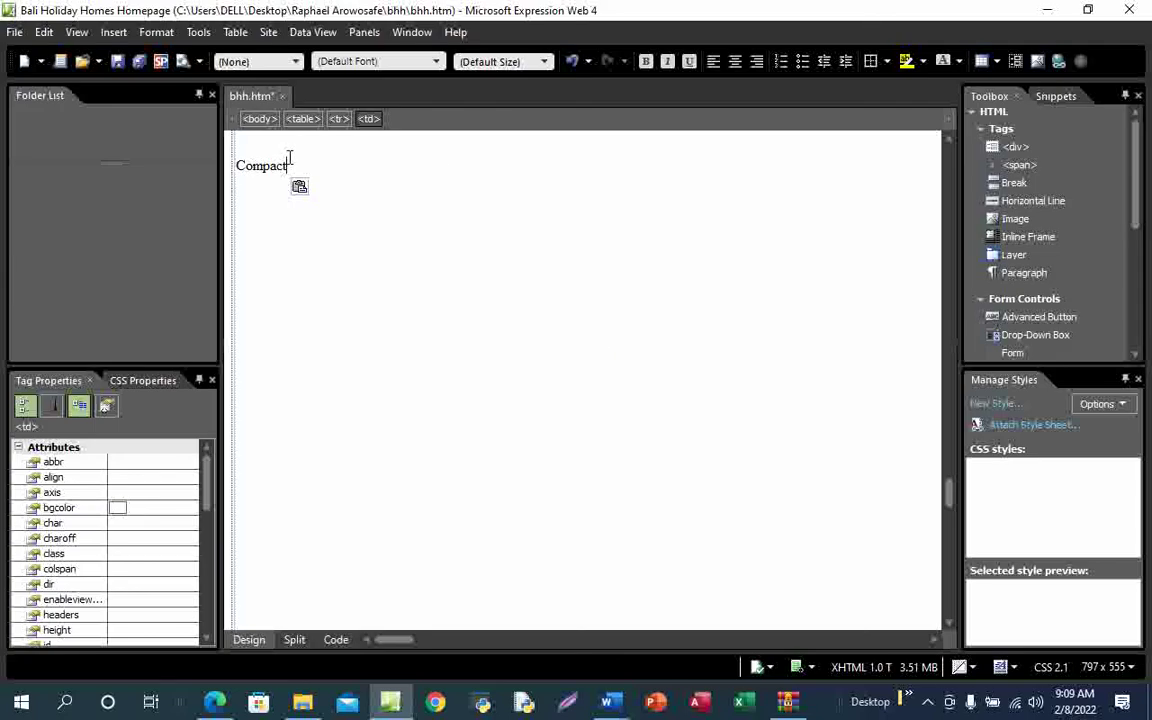
left_click_drag(289, 161, 237, 164)
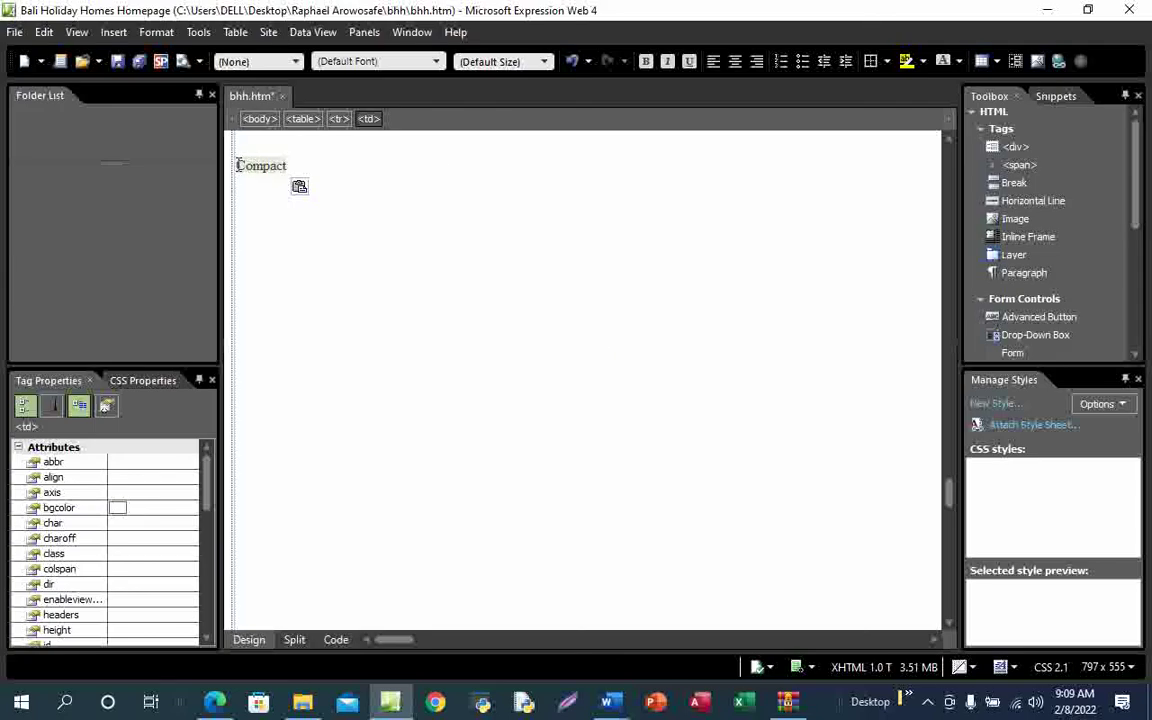
left_click(283, 62)
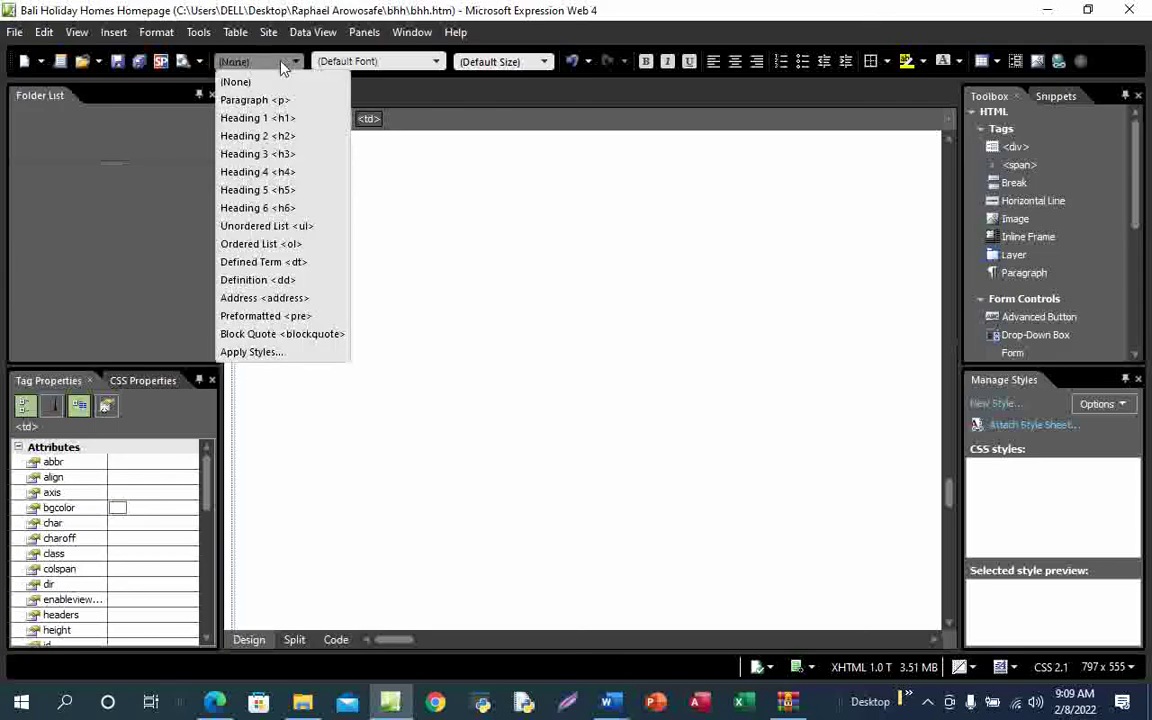
left_click(290, 136)
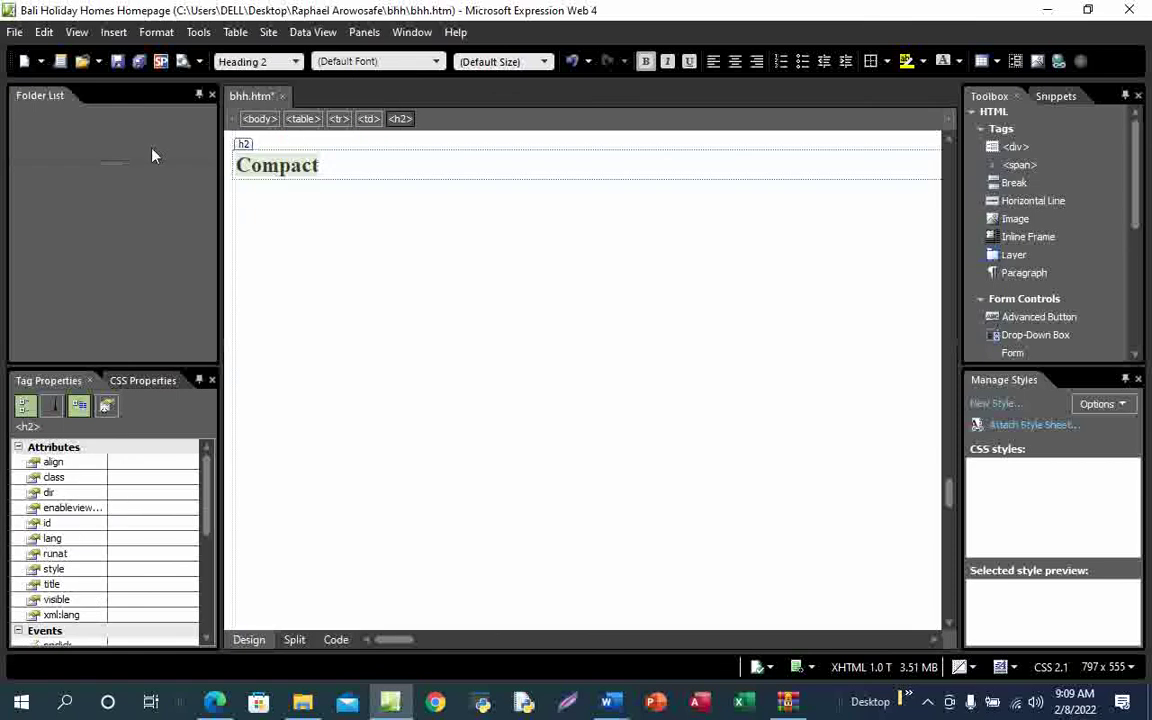
left_click(117, 61)
Replace the H placeholder with 'Larger' and format it as Heading 2
left_click_drag(396, 643, 481, 643)
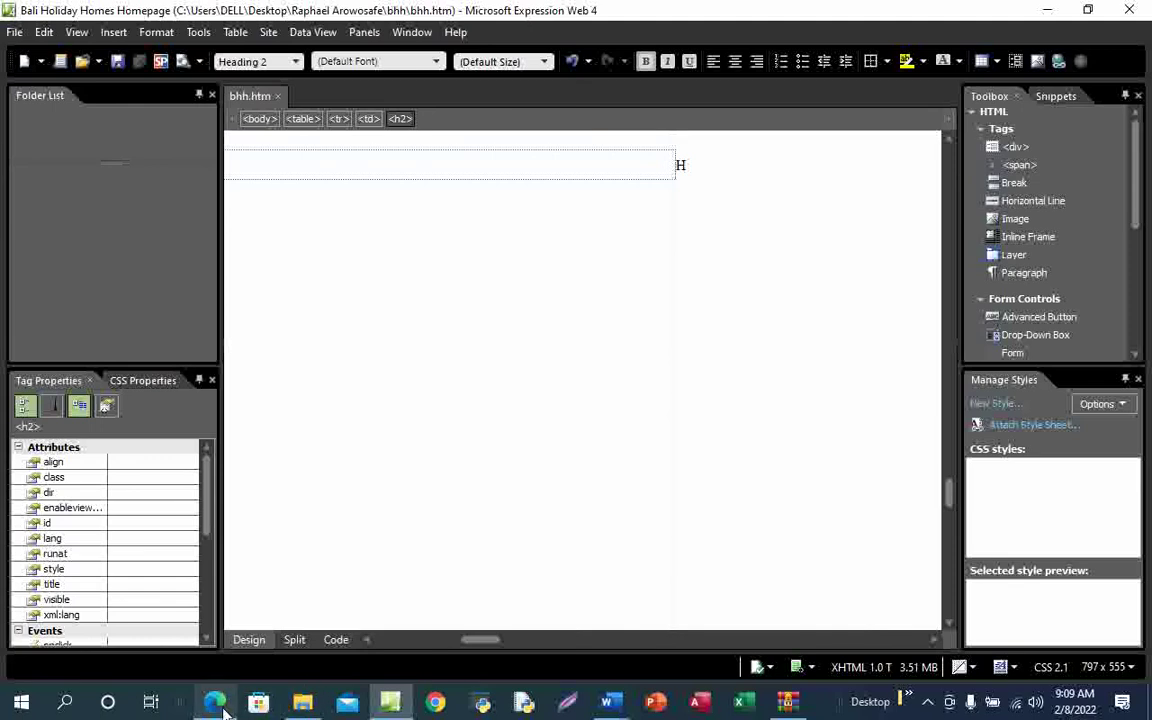
mouse_move(215, 701)
left_click(250, 638)
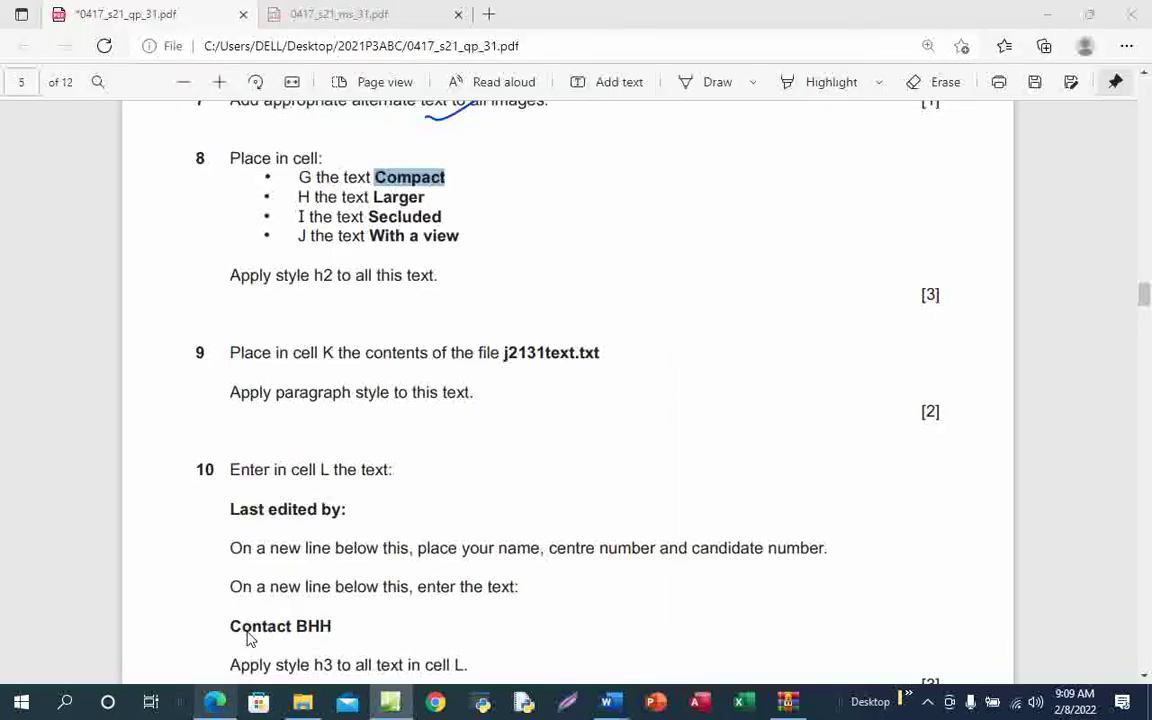
key("alt+Tab")
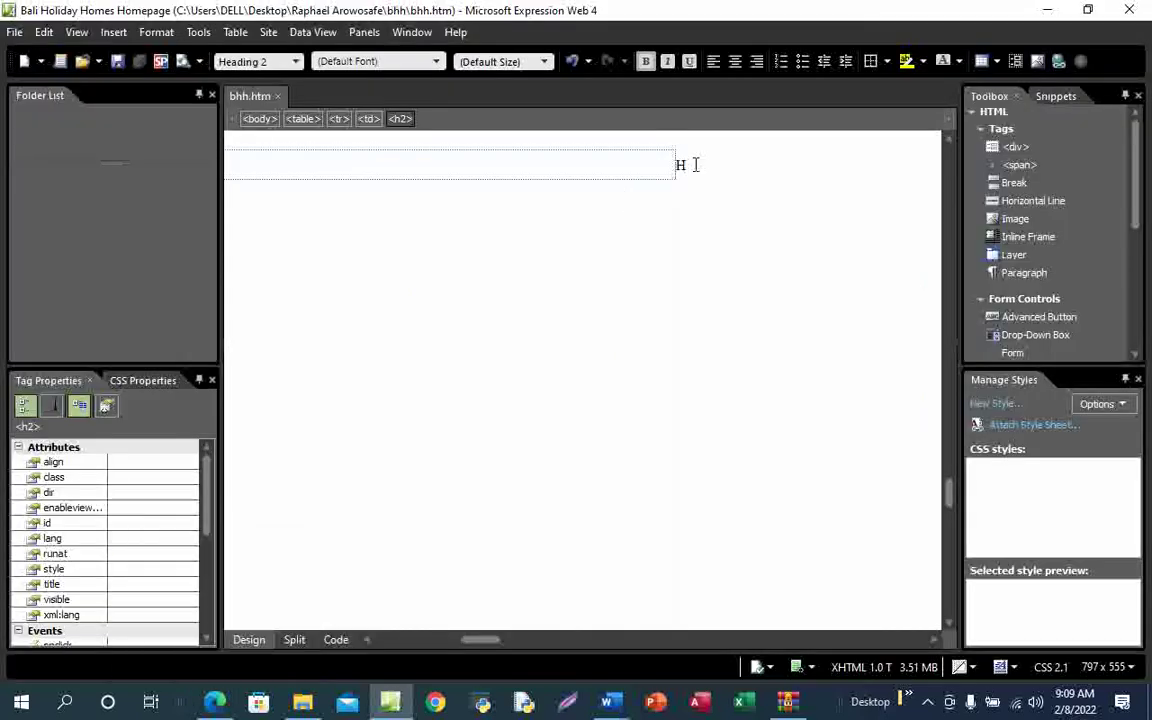
left_click(697, 165)
key("BackSpace")
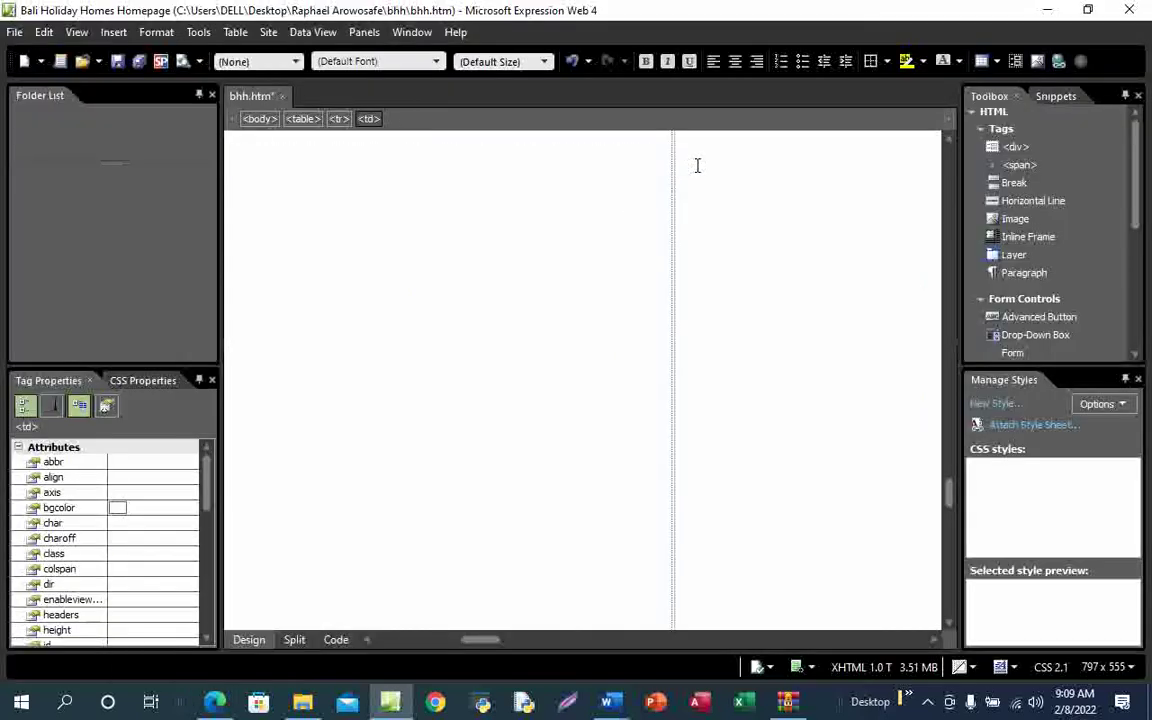
type("Larger")
left_click_drag(704, 165, 678, 165)
left_click(265, 59)
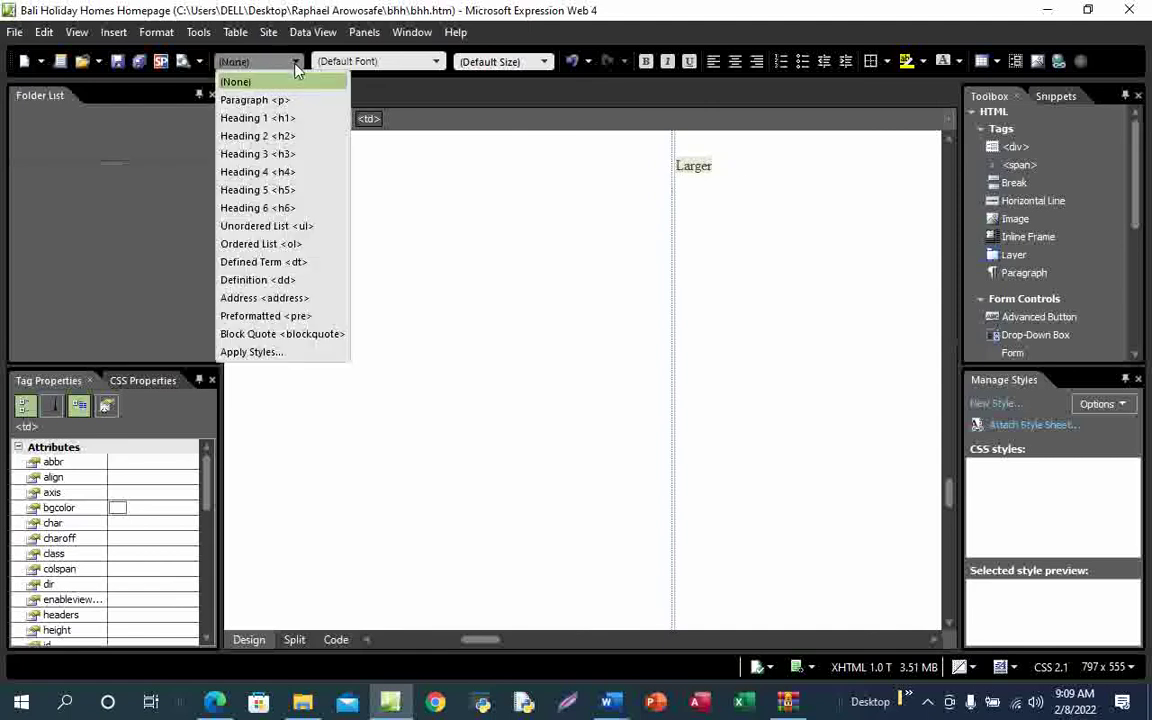
left_click(296, 140)
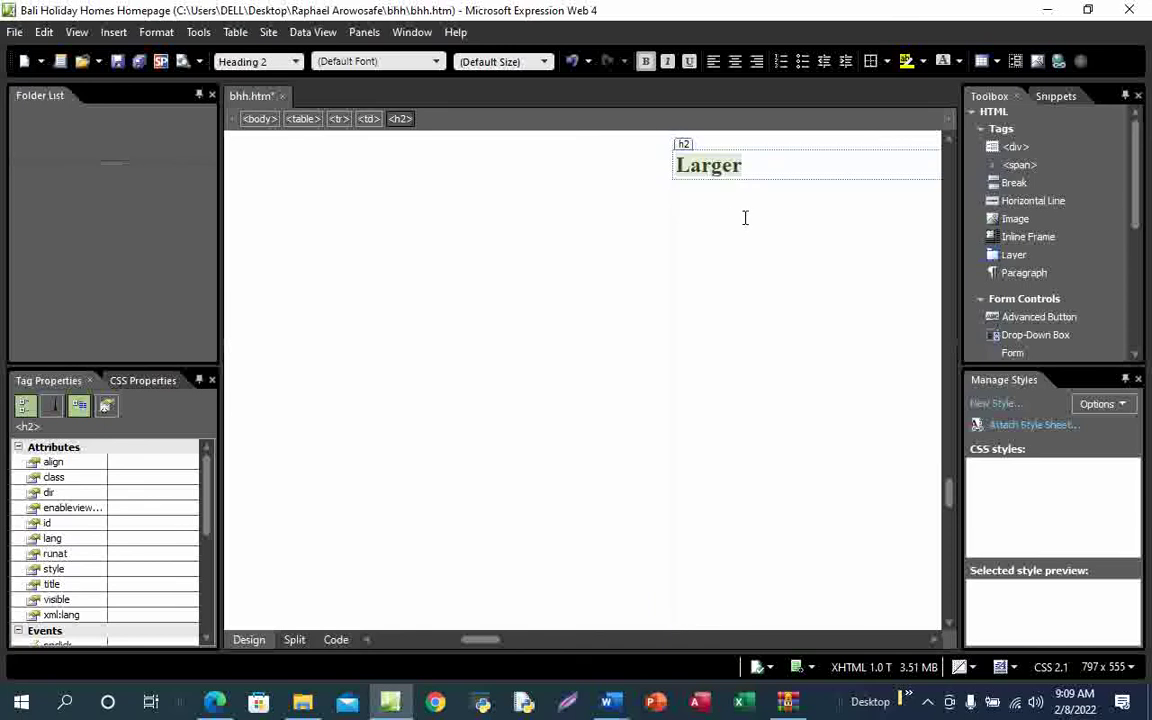
mouse_move(221, 706)
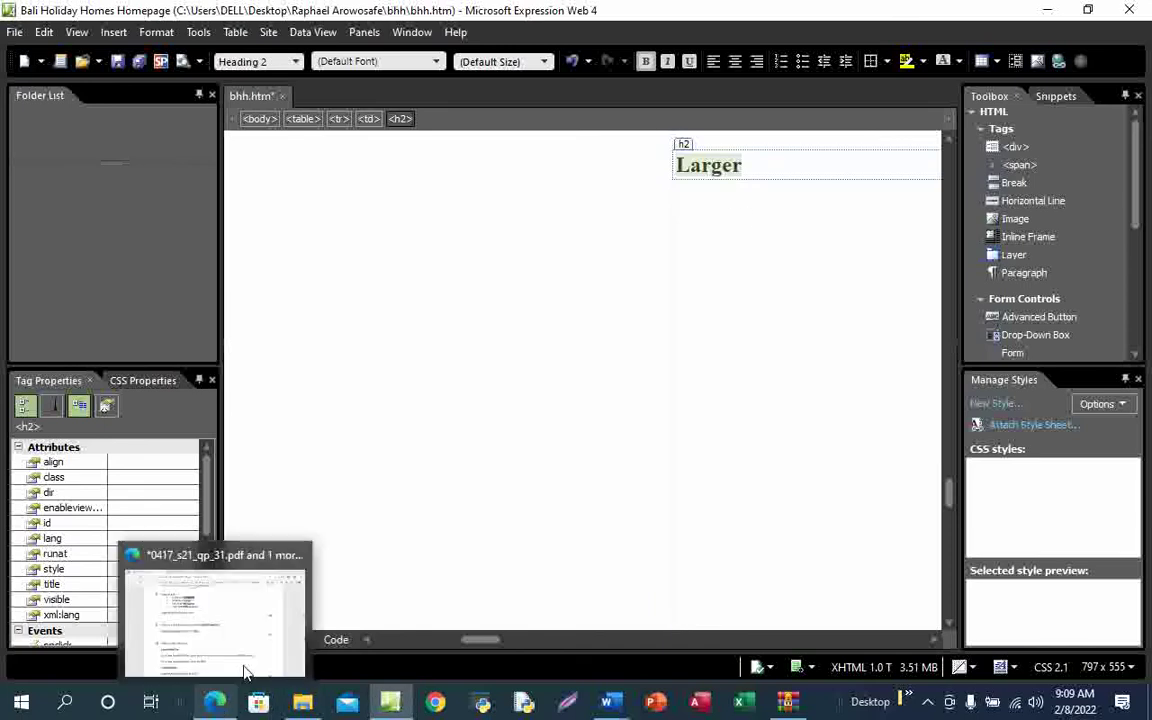
left_click(244, 674)
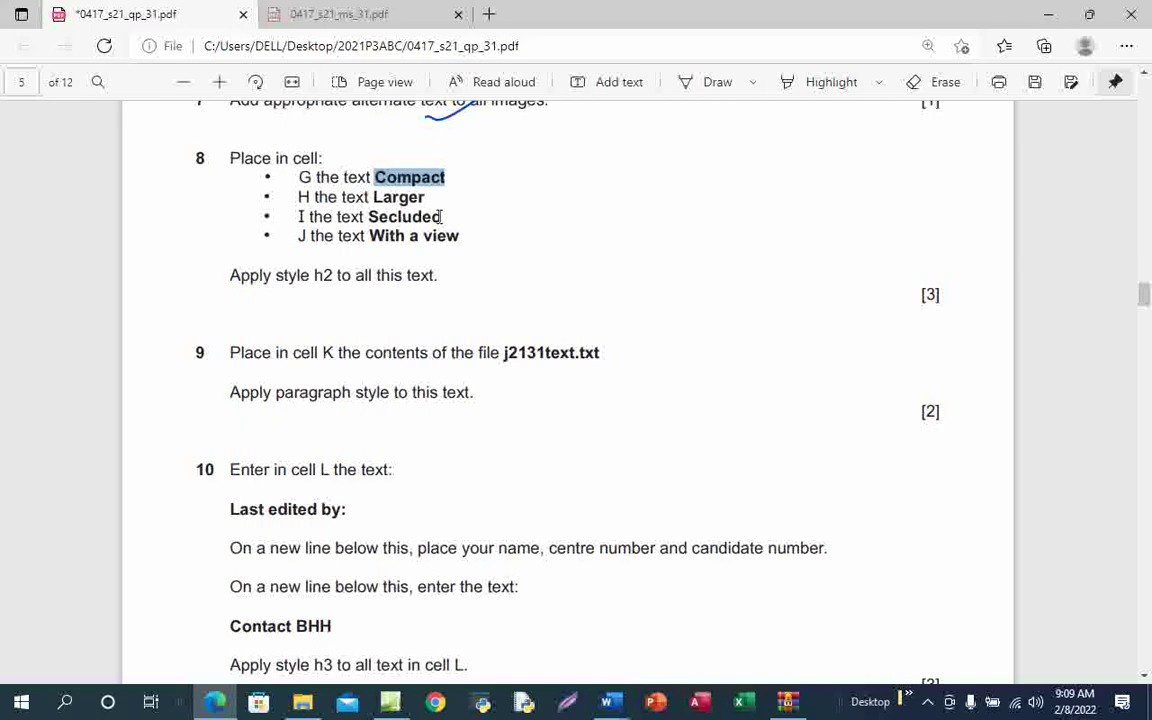
Paste 'Secluded' from the exam PDF into the I placeholder cell
left_click_drag(443, 218, 368, 217)
key("ctrl+c")
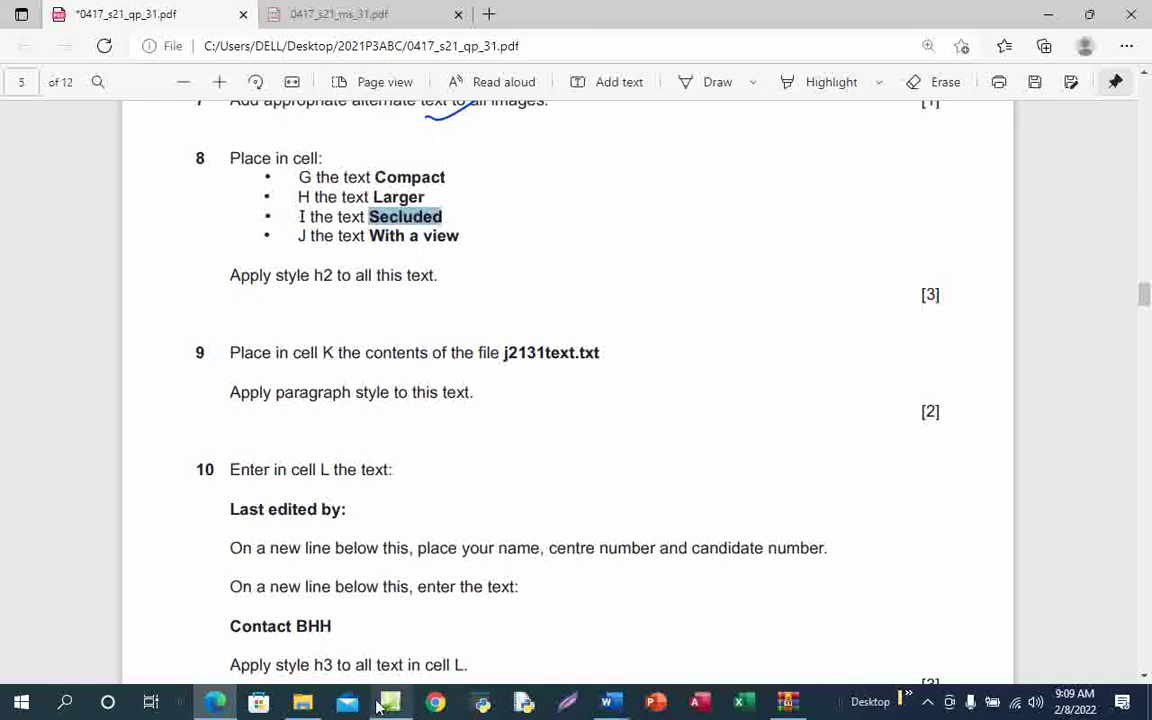
mouse_move(385, 703)
left_click(419, 635)
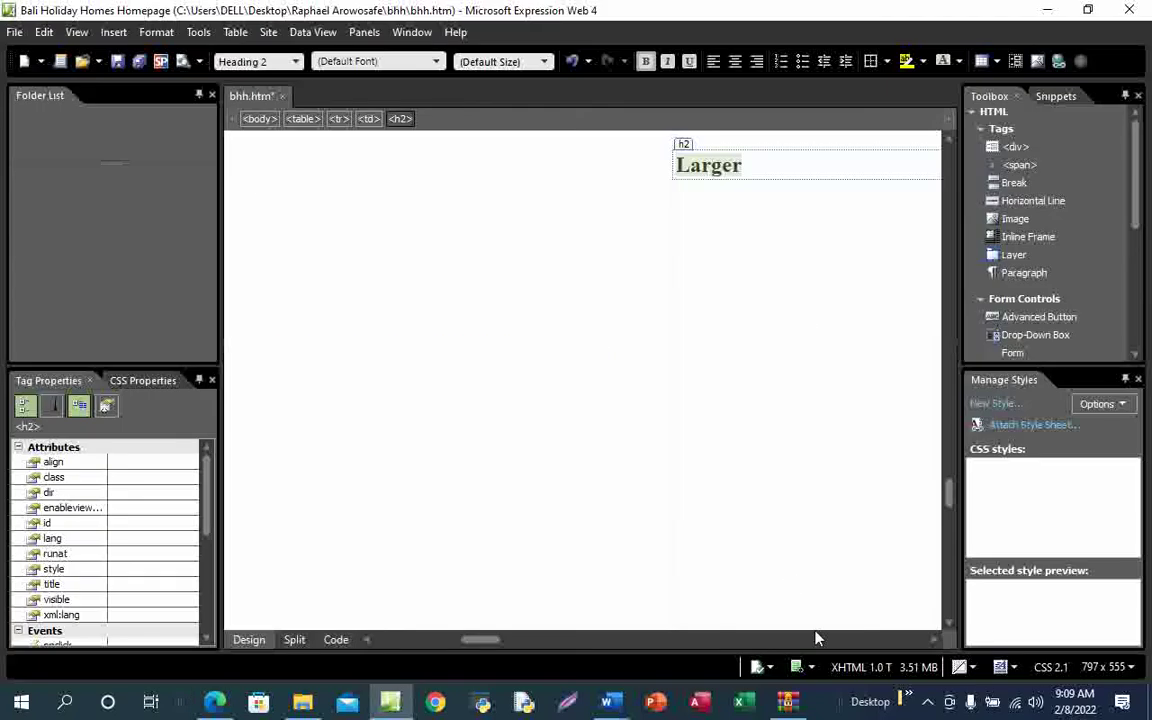
left_click_drag(482, 640, 525, 643)
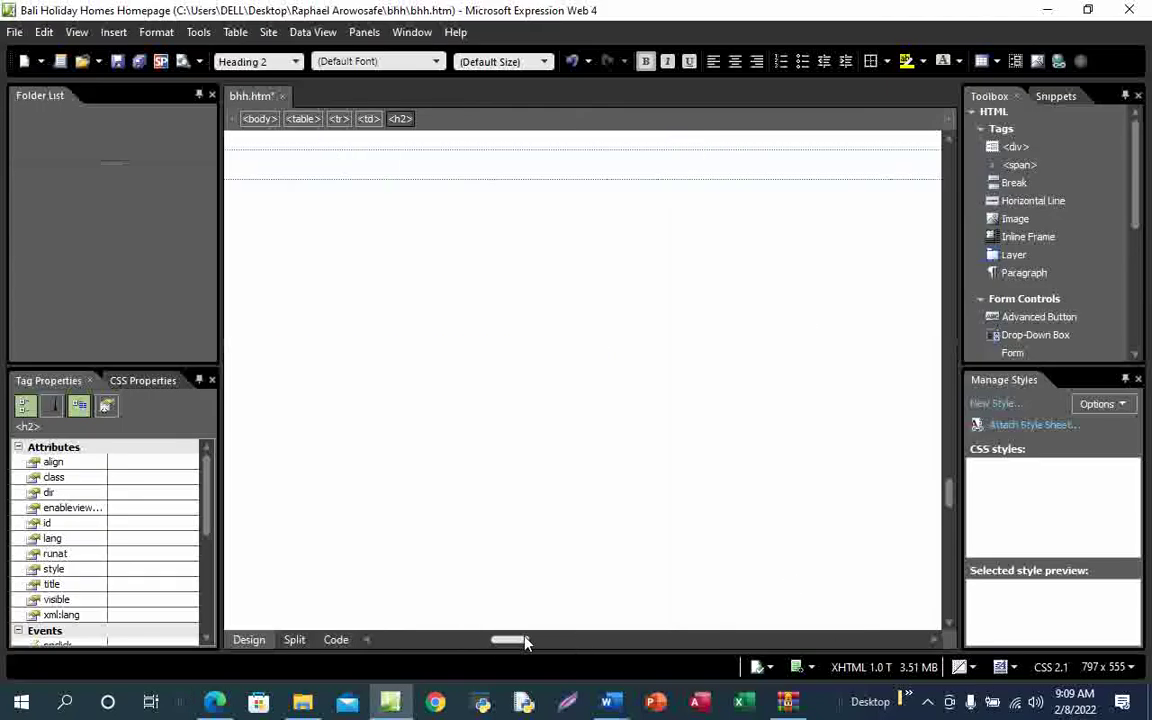
left_click_drag(594, 647, 614, 644)
left_click(642, 167)
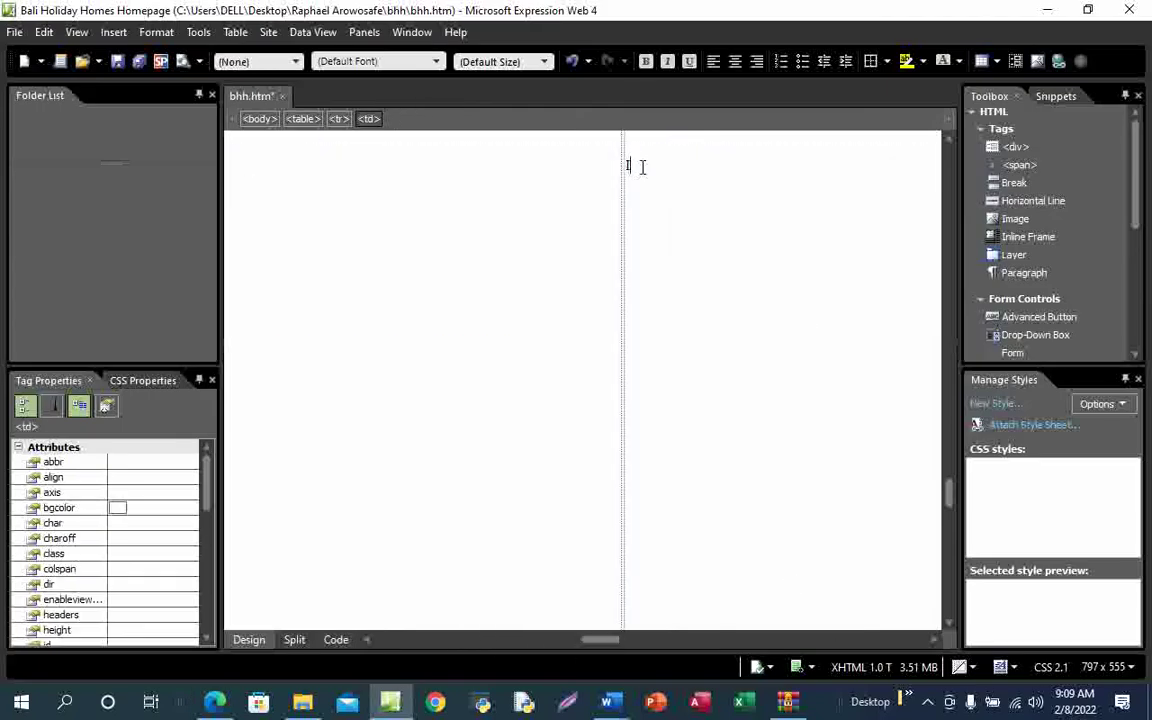
key("ctrl+v")
Format 'Secluded' in its cell as Heading 2
left_click(623, 163)
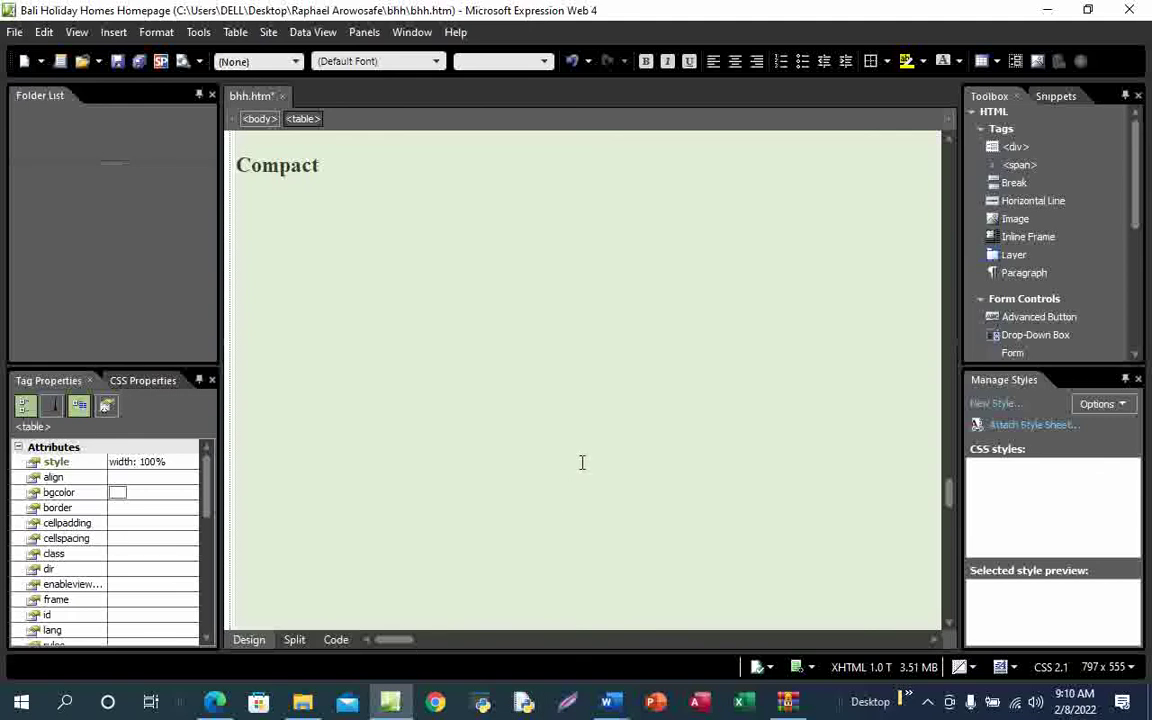
left_click(455, 417)
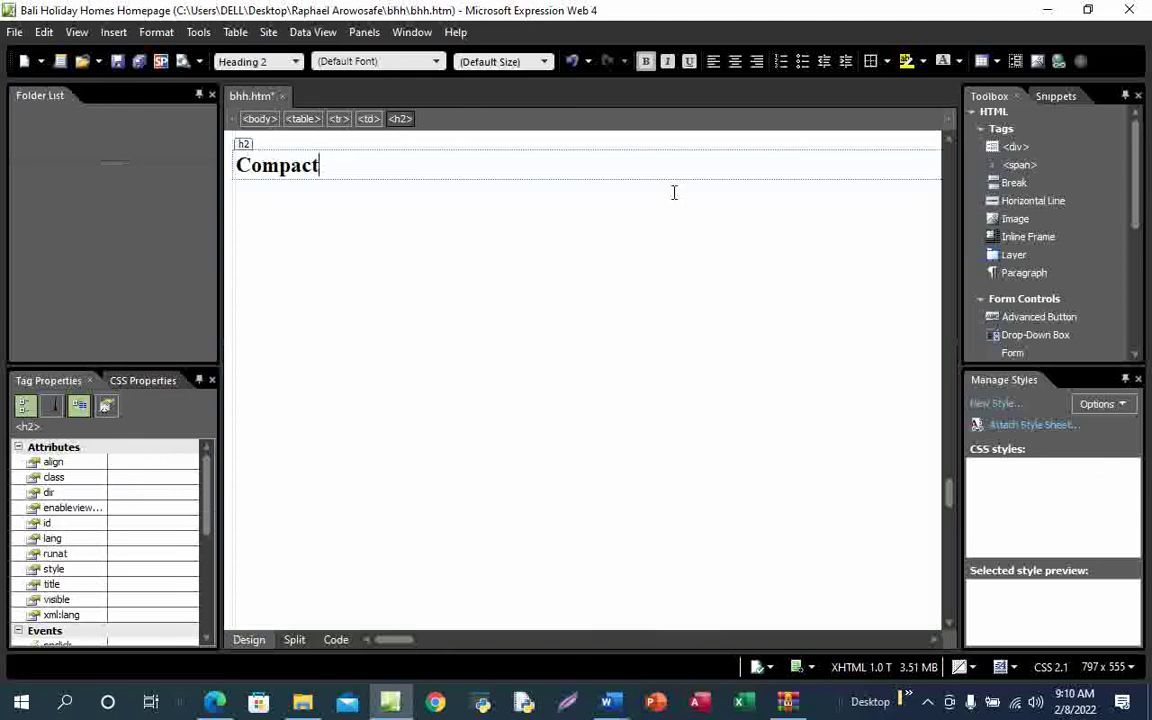
left_click_drag(405, 641, 620, 640)
left_click_drag(513, 166, 463, 165)
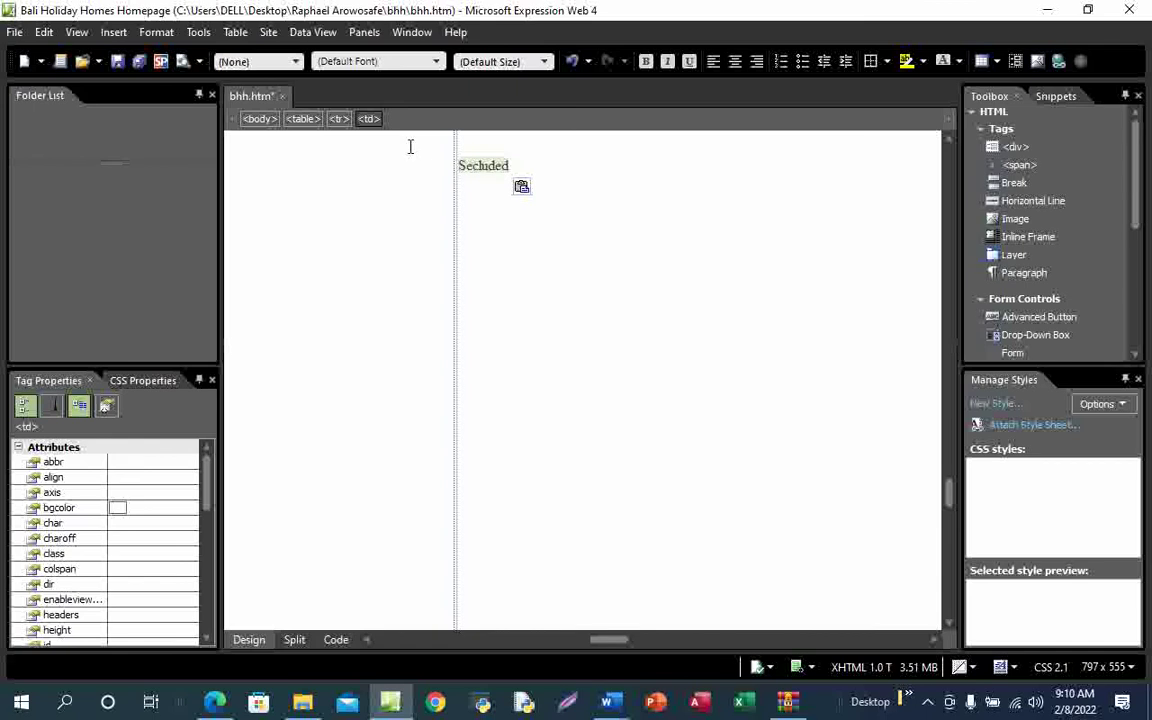
left_click(263, 61)
left_click(288, 136)
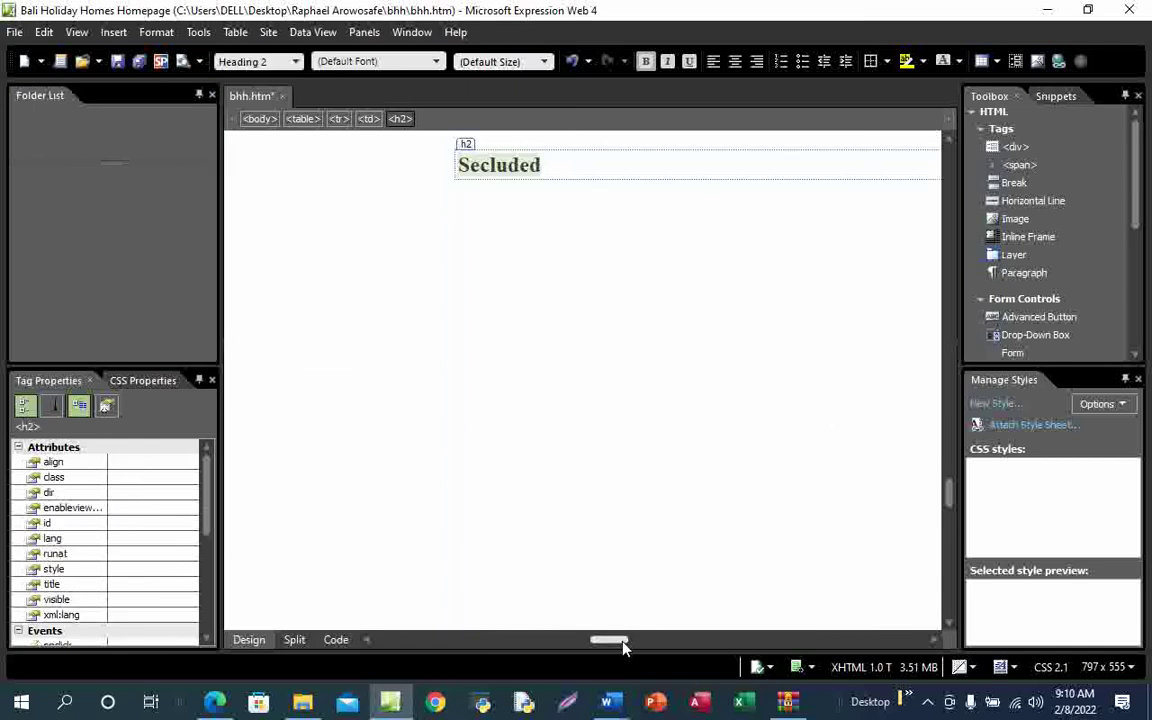
Copy the phrase 'With a view' from question 8 of the exam PDF
left_click_drag(622, 645, 722, 645)
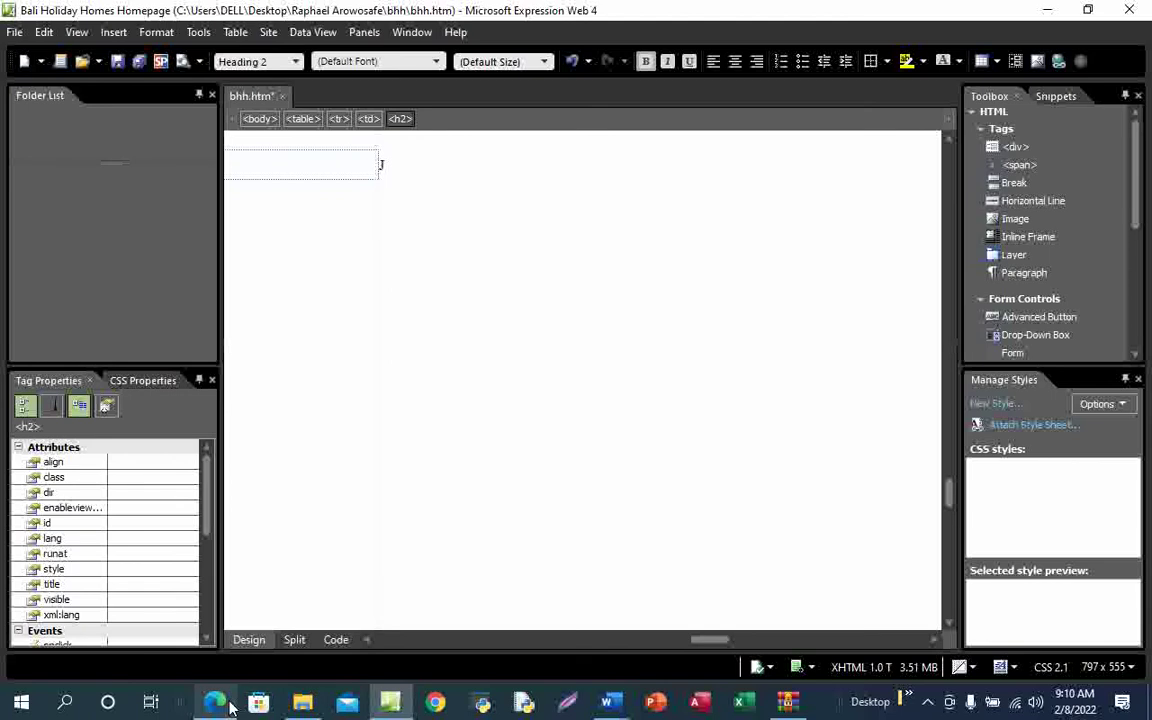
mouse_move(215, 700)
left_click(249, 656)
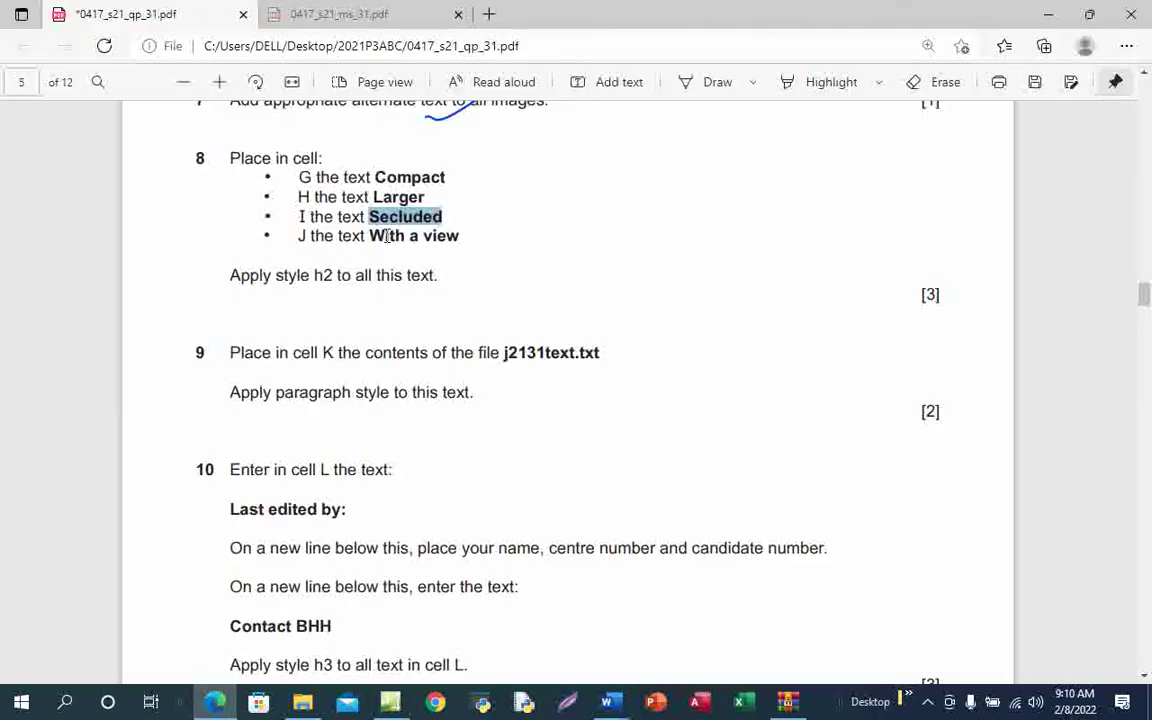
left_click_drag(371, 236, 465, 245)
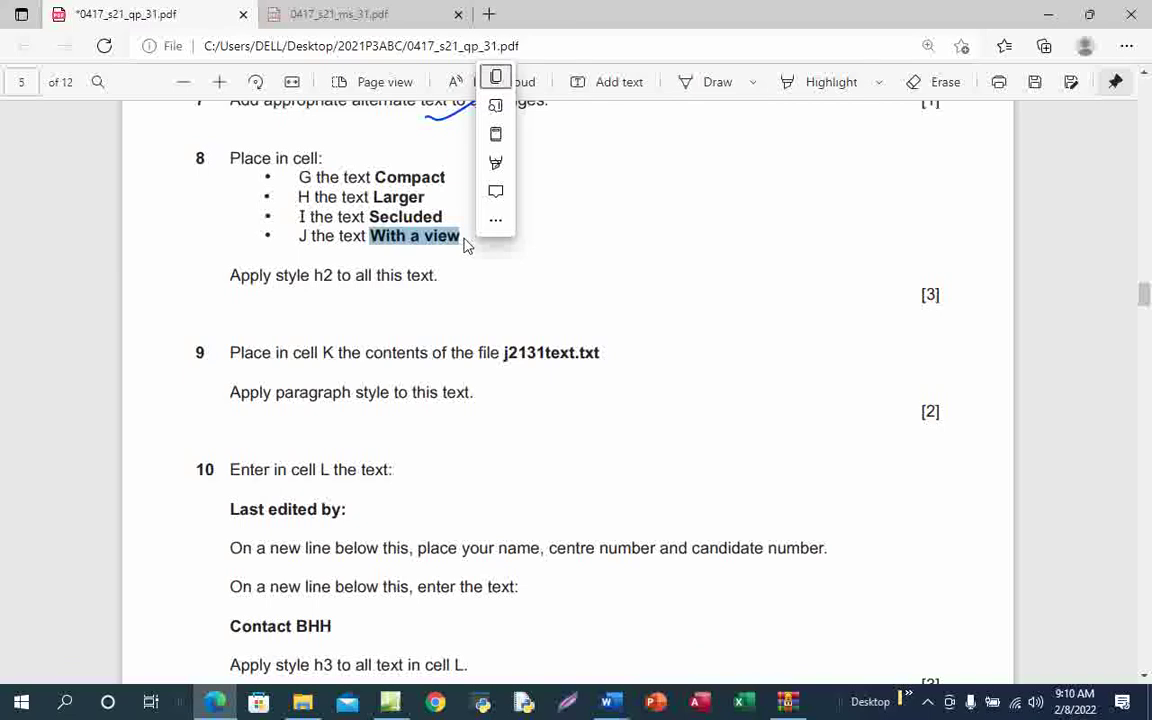
key("ctrl+c")
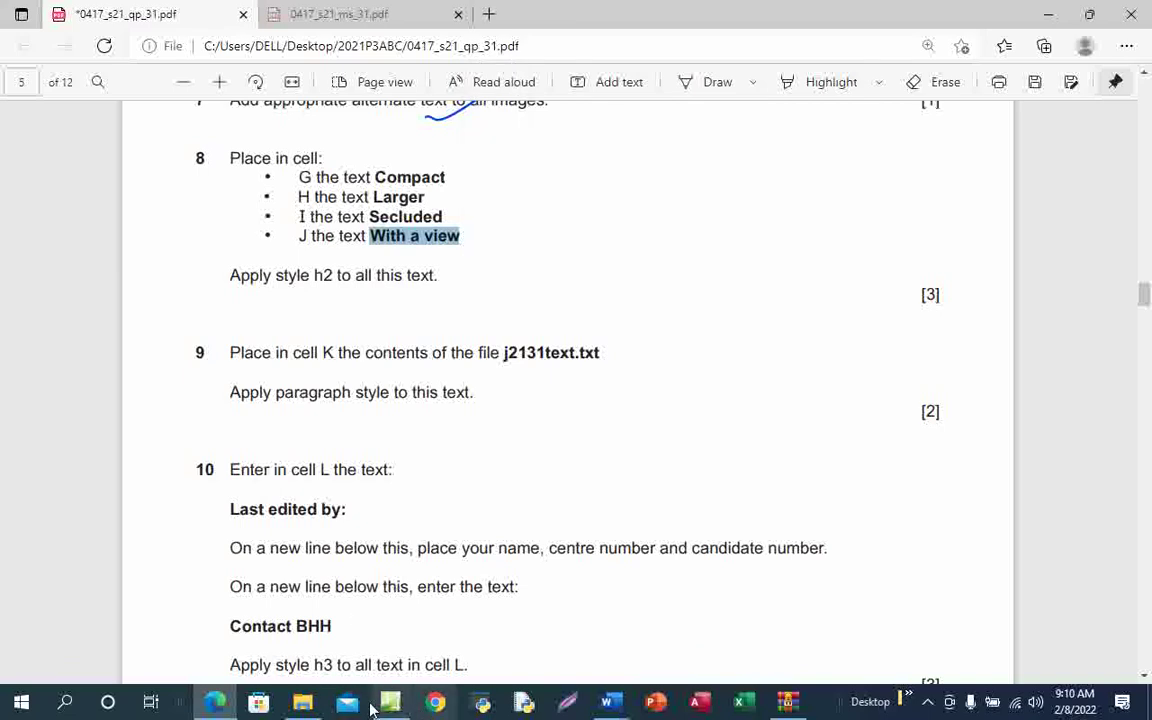
Paste 'With a view' into the empty J table cell
mouse_move(390, 703)
left_click(405, 648)
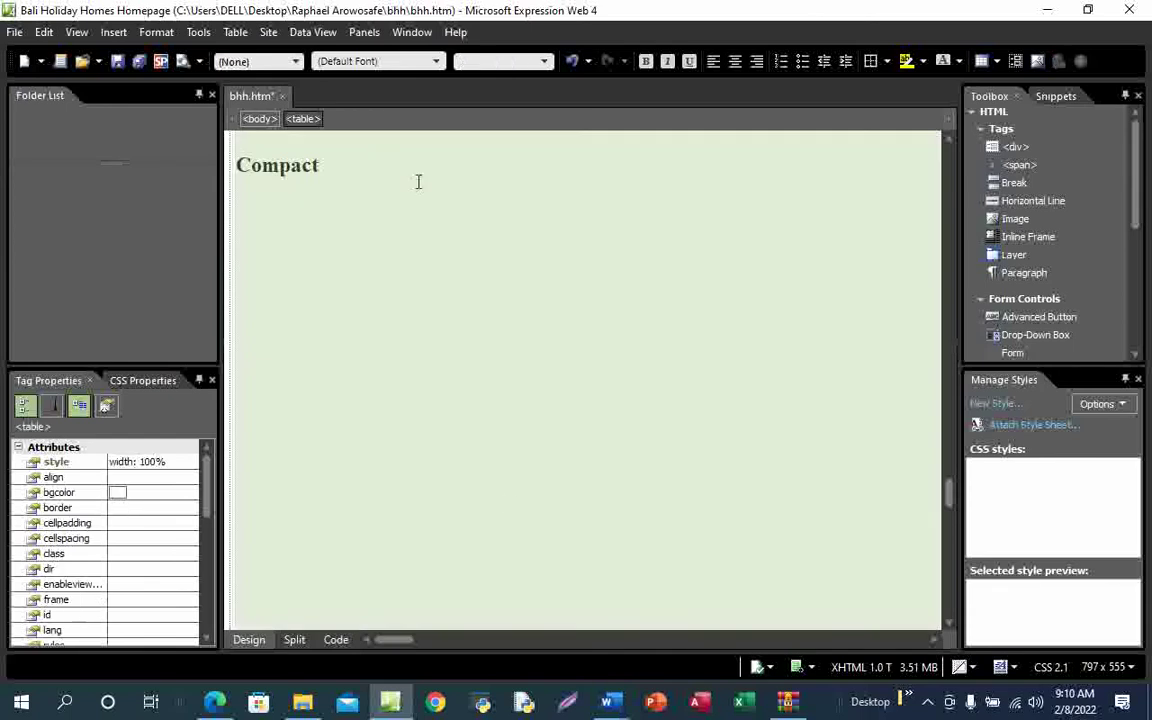
left_click(471, 443)
left_click(501, 373)
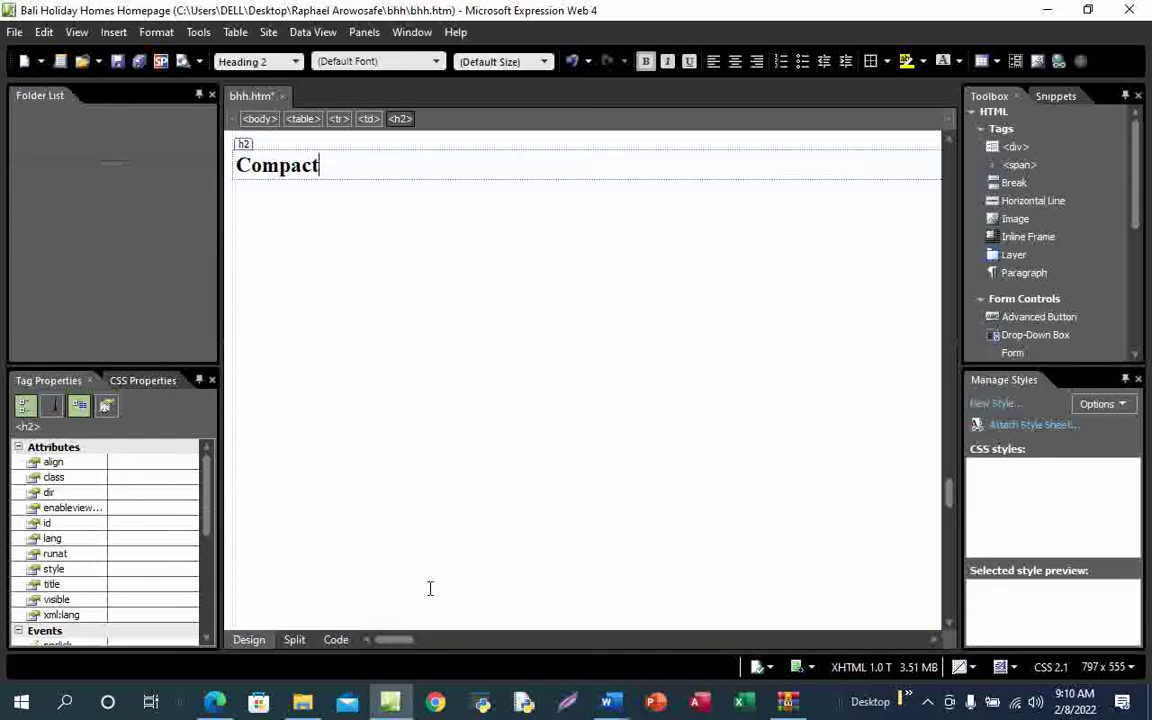
left_click_drag(406, 640, 703, 623)
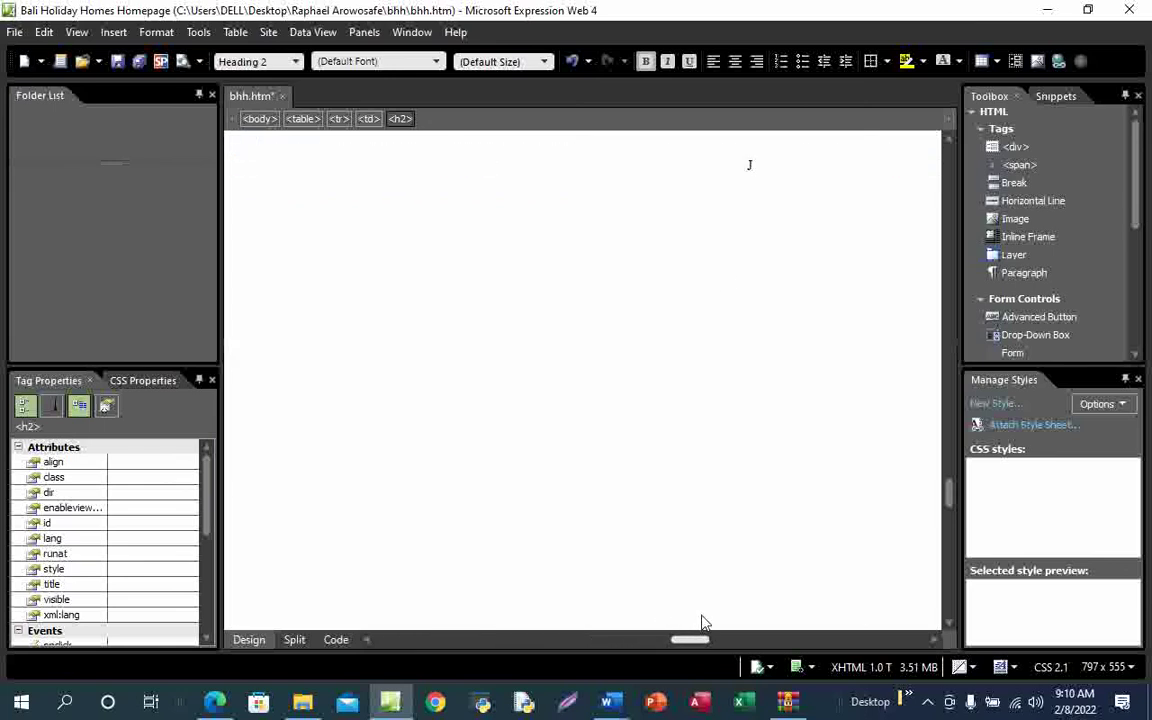
left_click(760, 174)
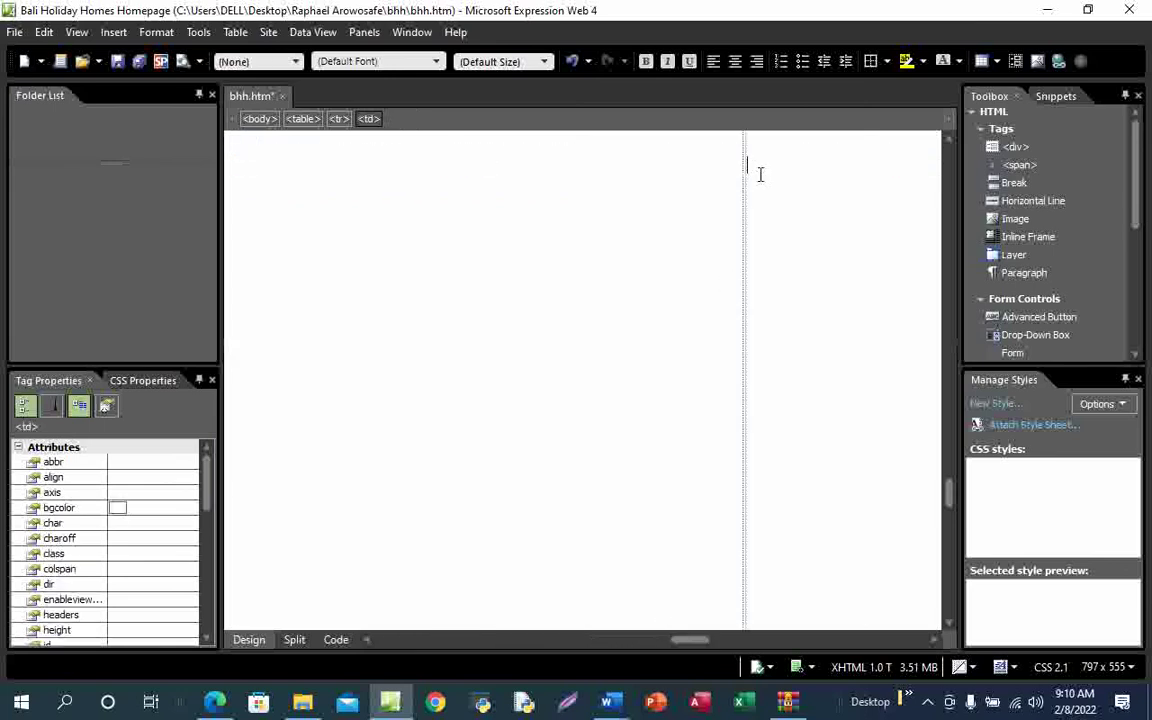
key("ctrl+v")
Make 'With a view' a Heading 2 and save bhh.htm
left_click_drag(737, 167, 816, 170)
left_click(290, 61)
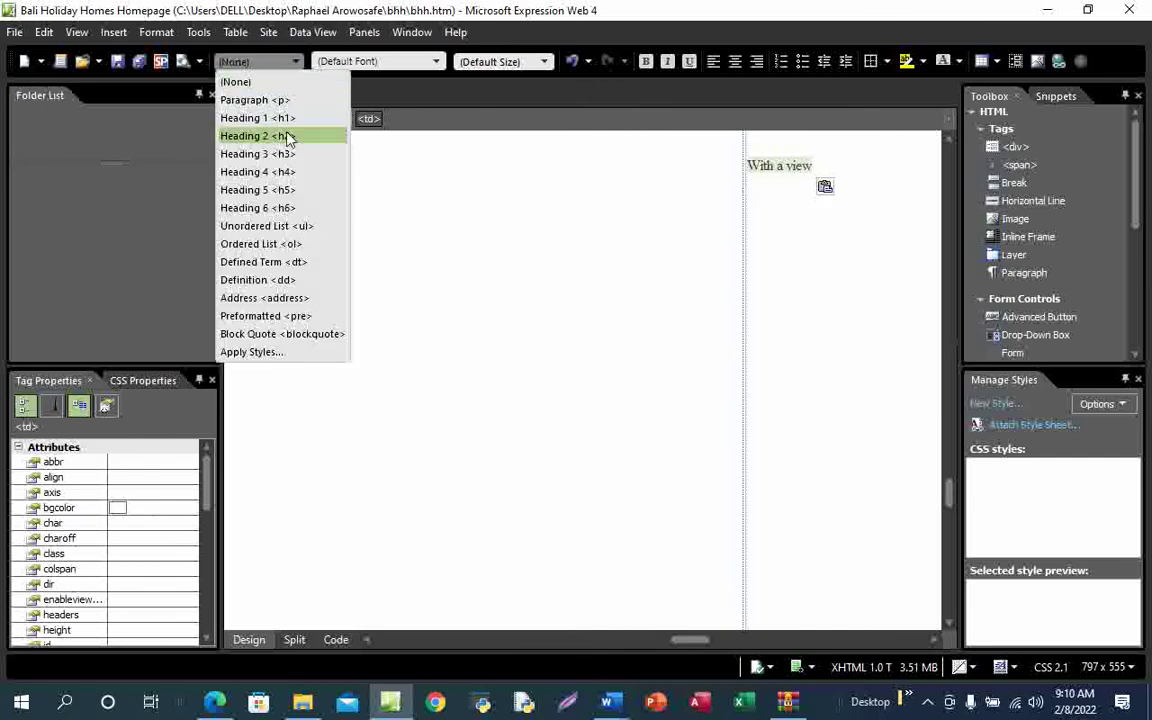
left_click(289, 129)
key("ctrl+s")
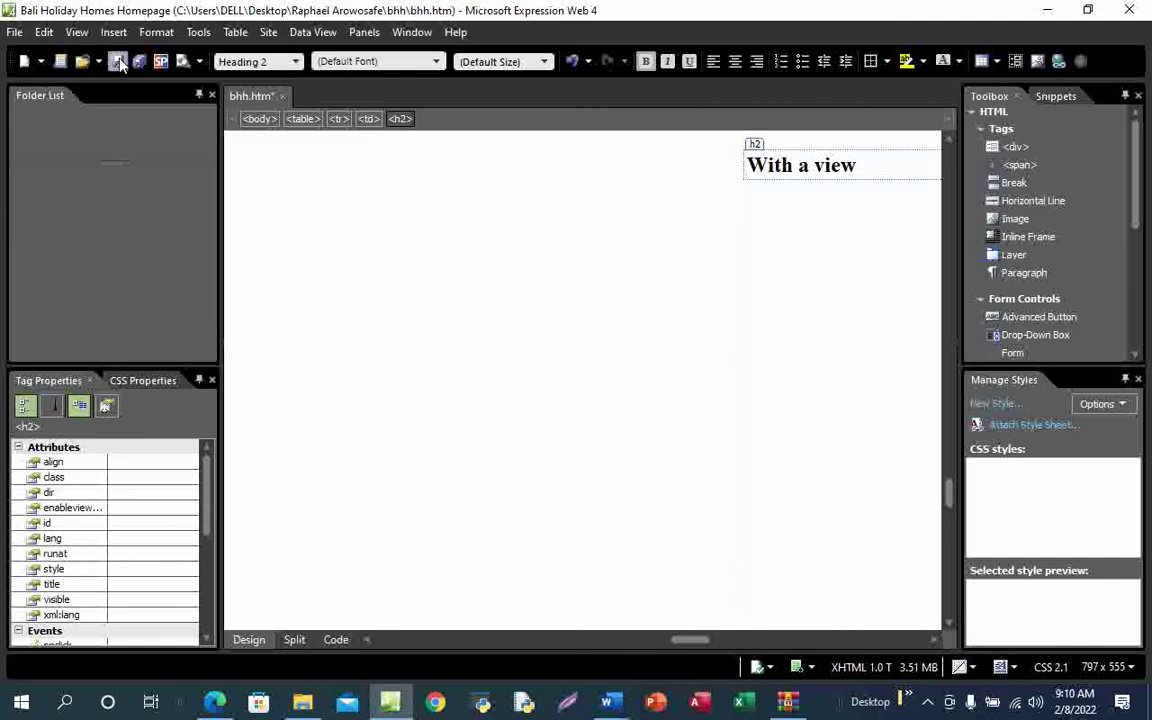
mouse_move(225, 695)
left_click(232, 572)
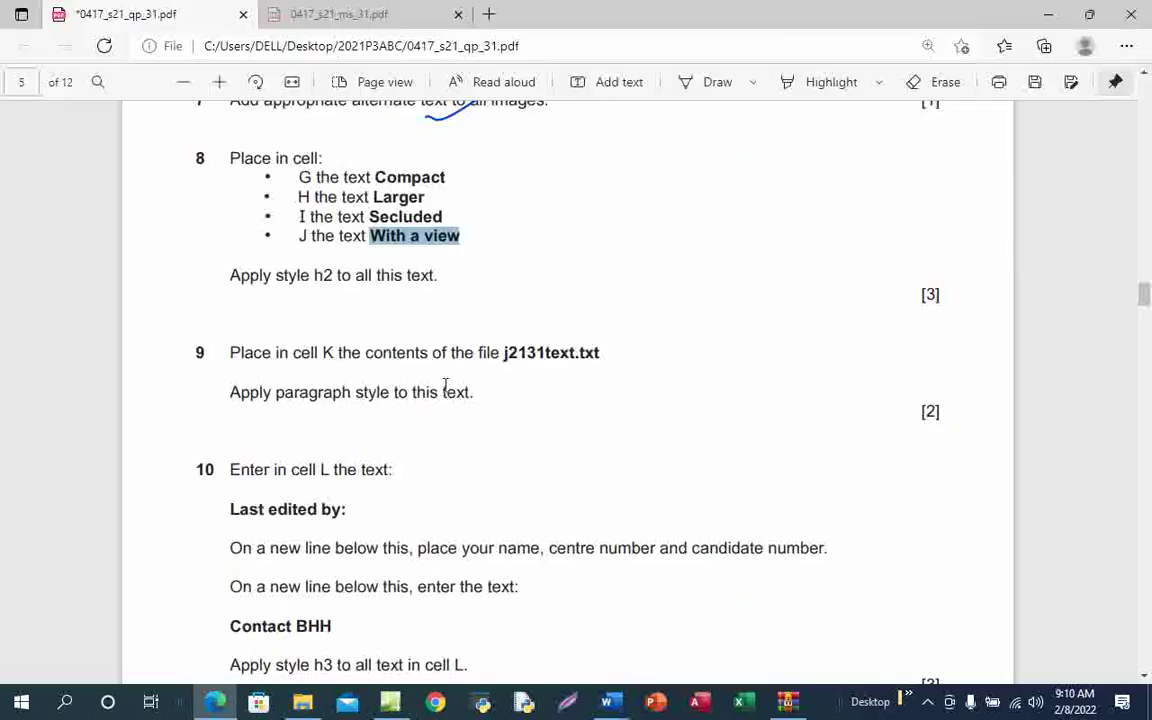
With the pen, tick items H–J of question 8 and underline j2131text.txt in question 9
left_click(714, 83)
mouse_move(251, 232)
left_mouse_down()
mouse_move(286, 246)
mouse_move(430, 193)
left_mouse_up()
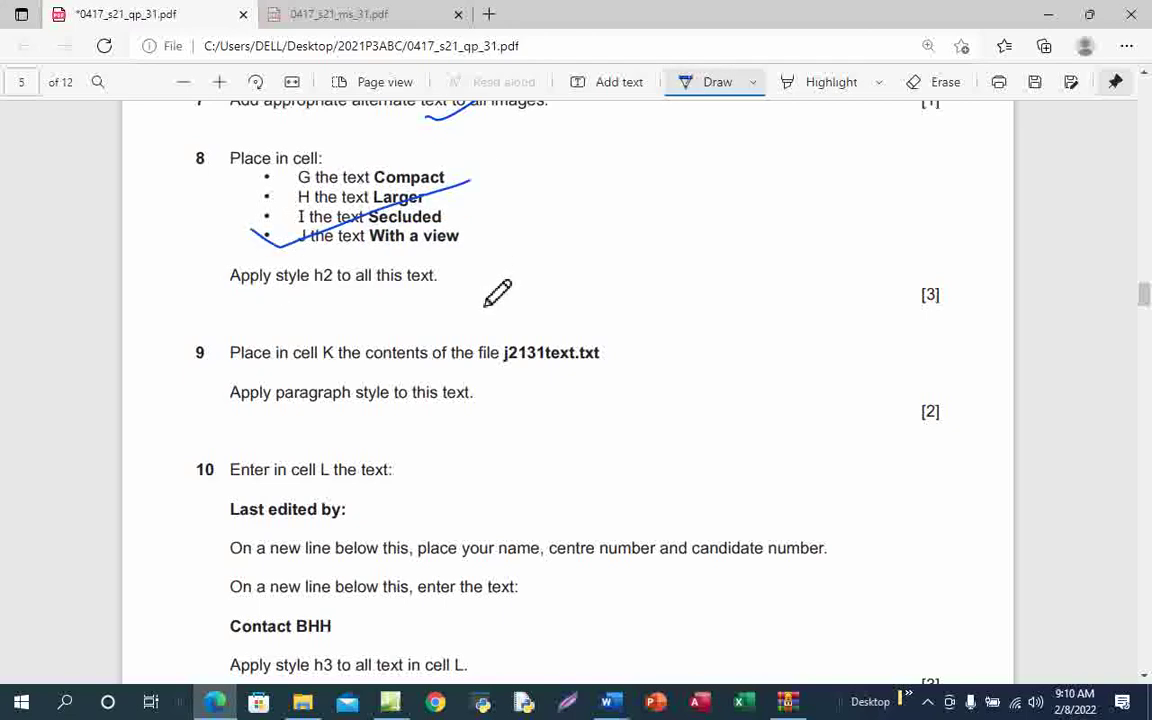
scroll(485, 304, "down", 1)
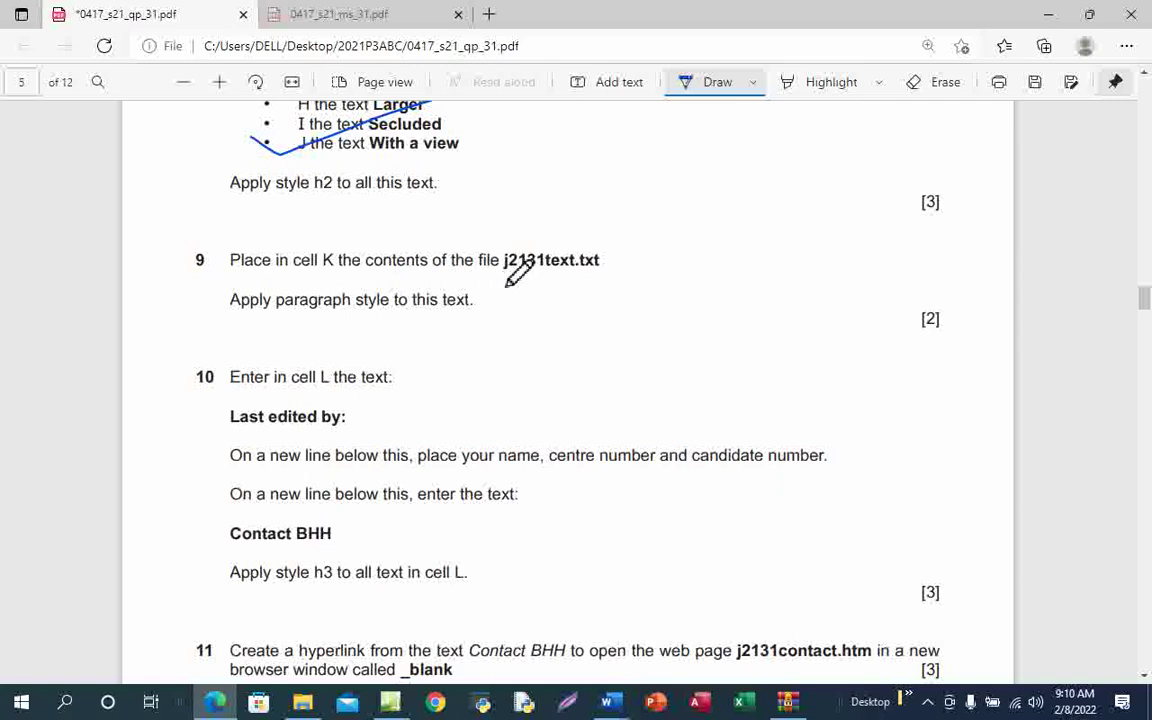
left_click_drag(505, 281, 619, 278)
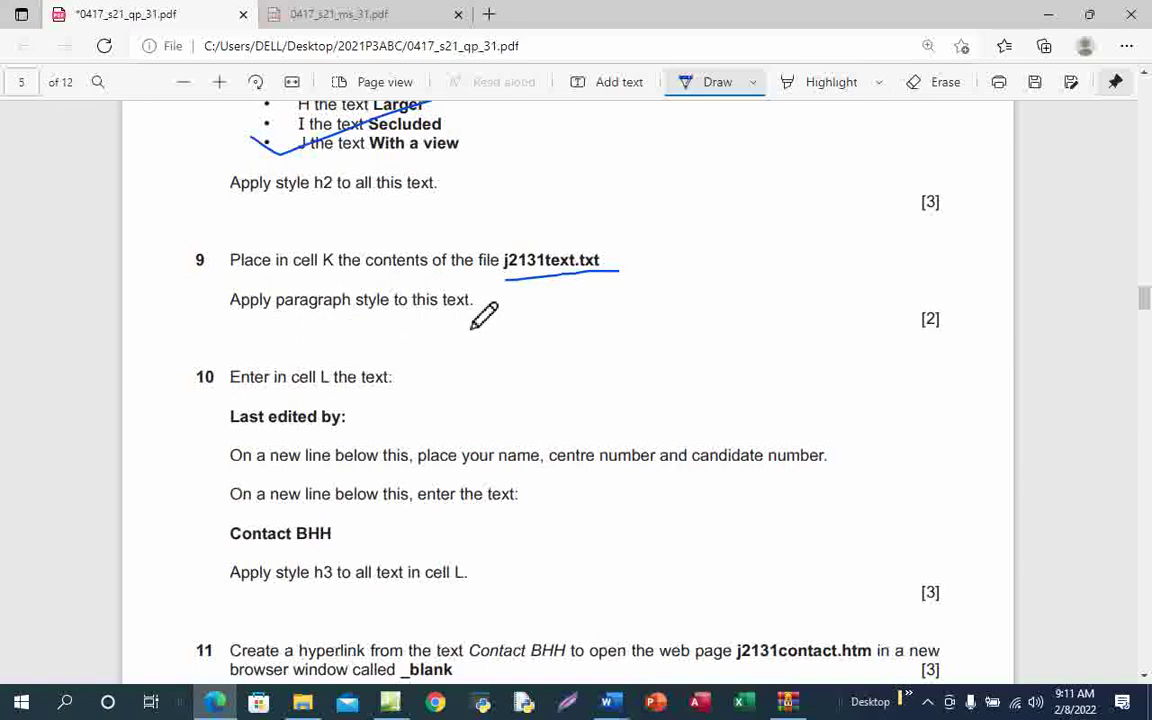
Open j2131text.txt from the bhh folder in Notepad and select its whole paragraph
mouse_move(302, 702)
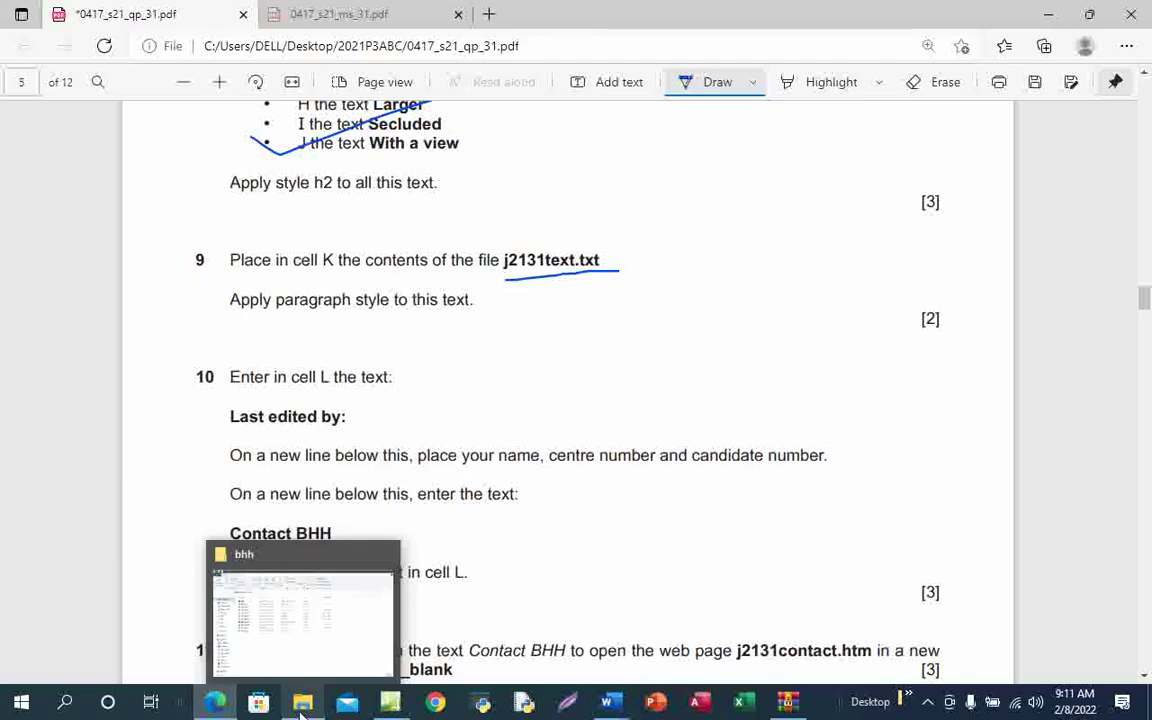
left_click(290, 588)
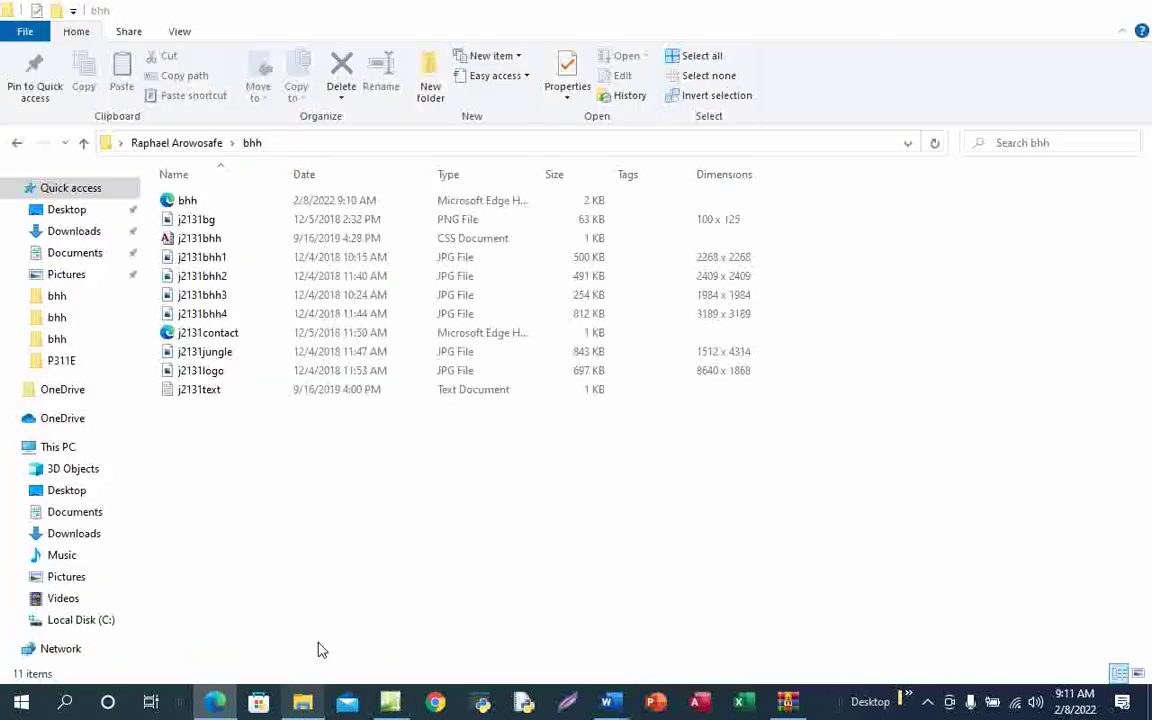
double_click(222, 390)
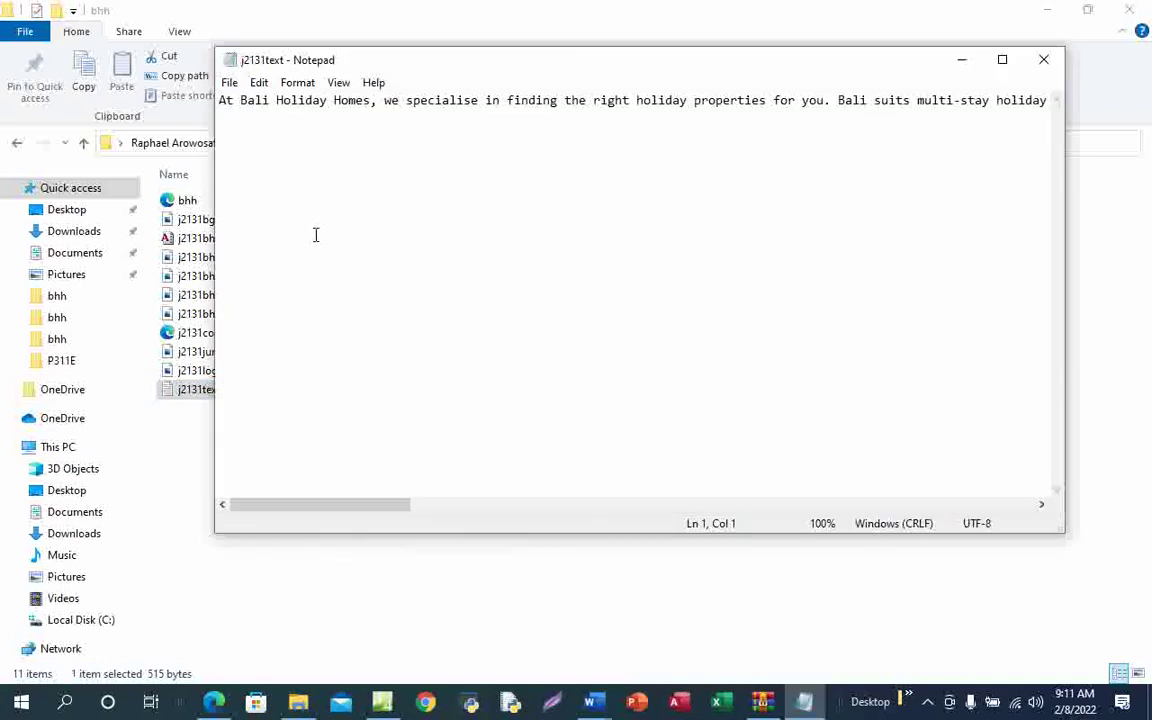
key("ctrl+a")
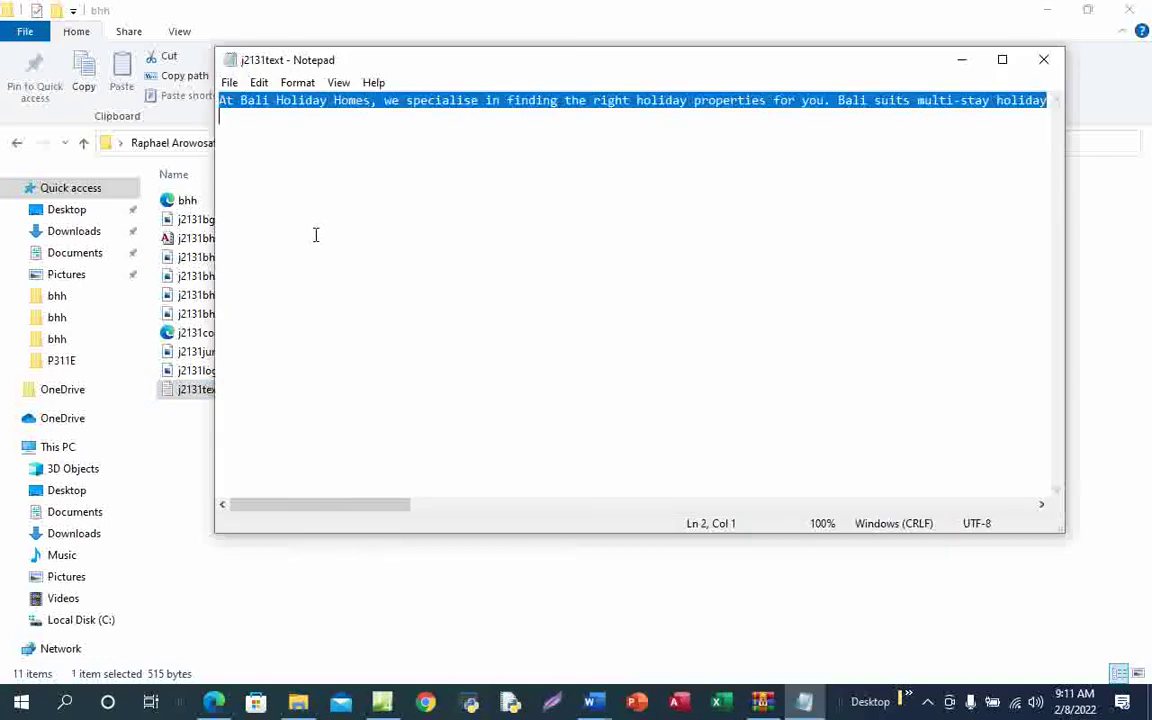
Close the j2131text Notepad window and bring another window back to the front
left_click(1043, 59)
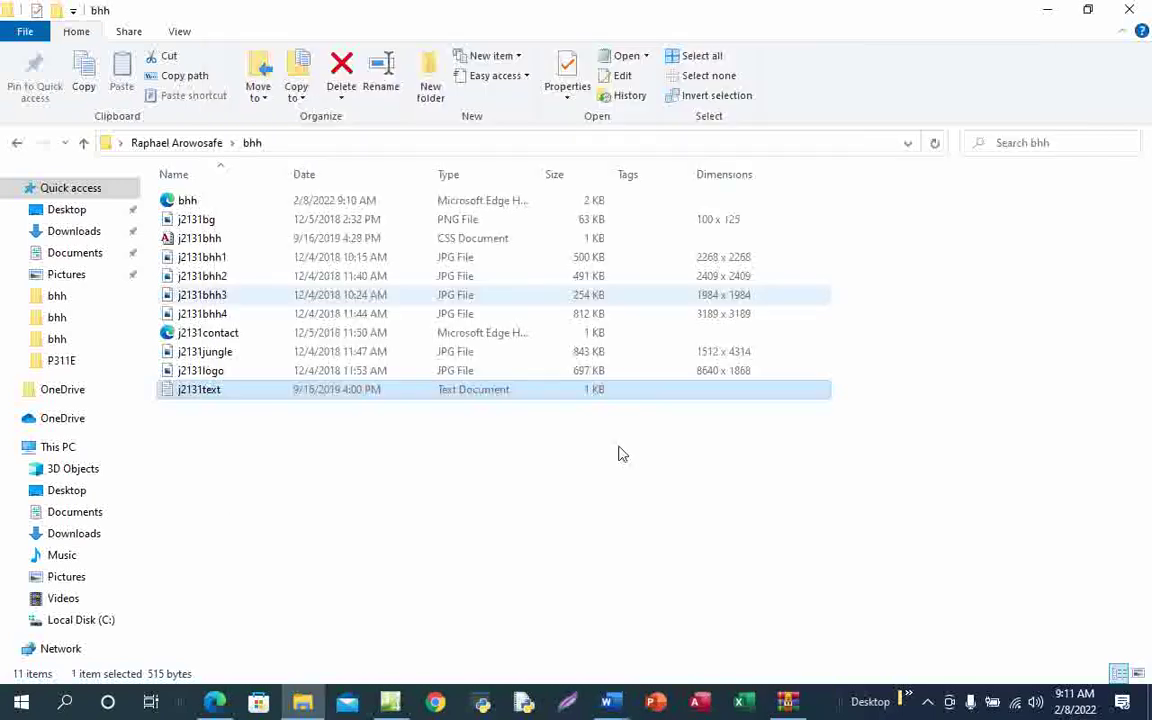
mouse_move(215, 702)
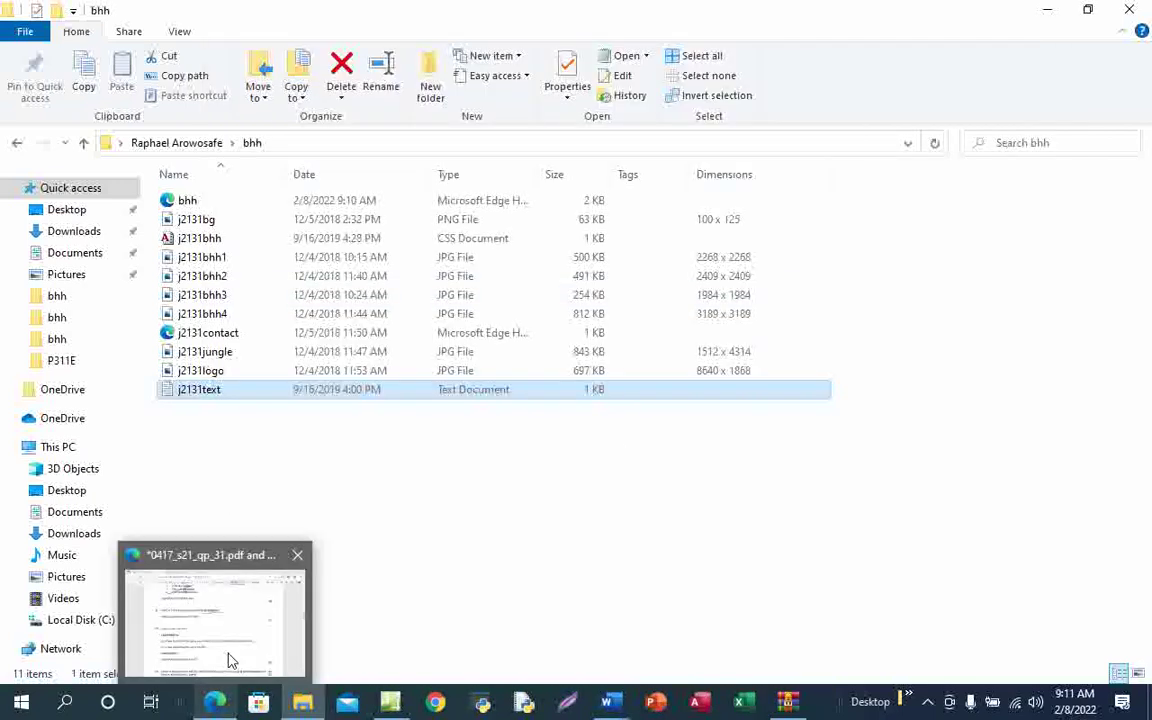
left_click(230, 660)
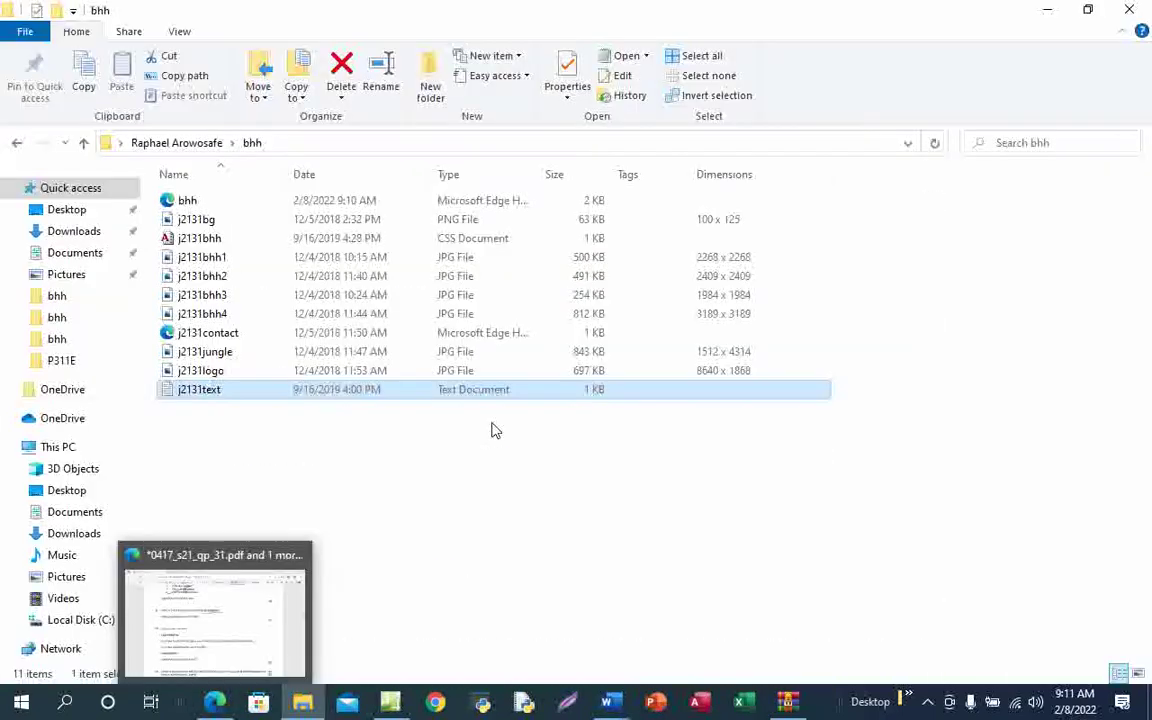
Swap the K placeholder for the pasted 'At Bali Holiday Homes, we specialise…' paragraph
mouse_move(390, 702)
left_click(406, 639)
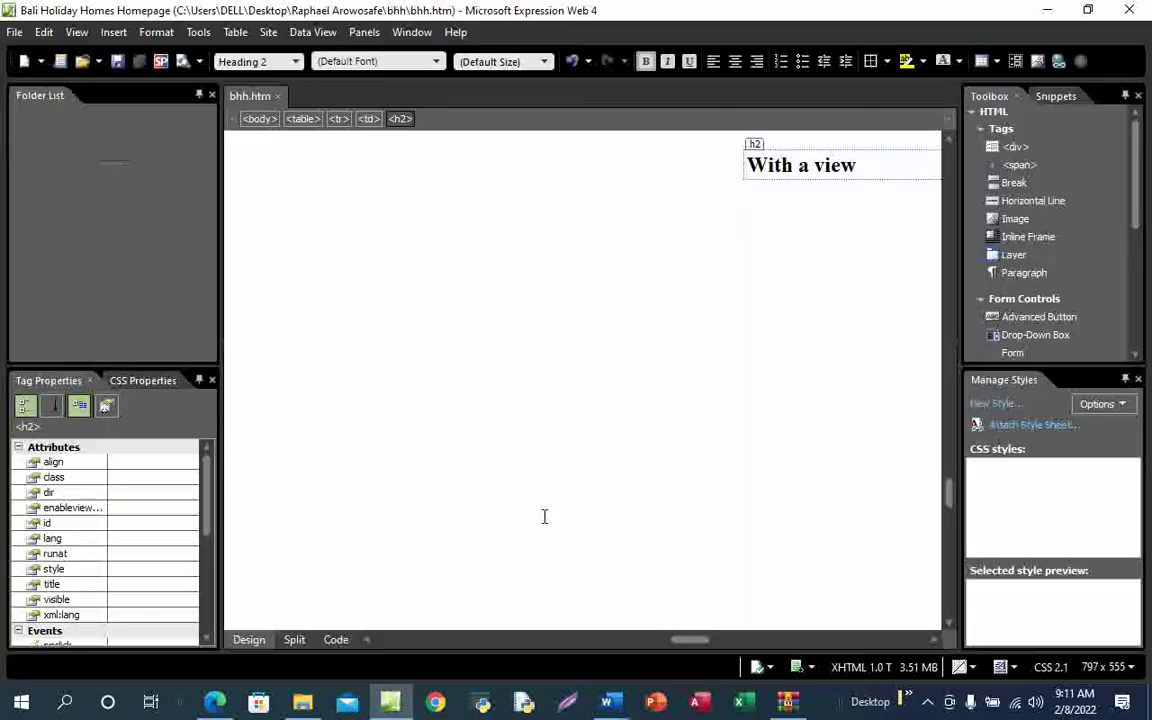
left_click_drag(952, 507, 957, 610)
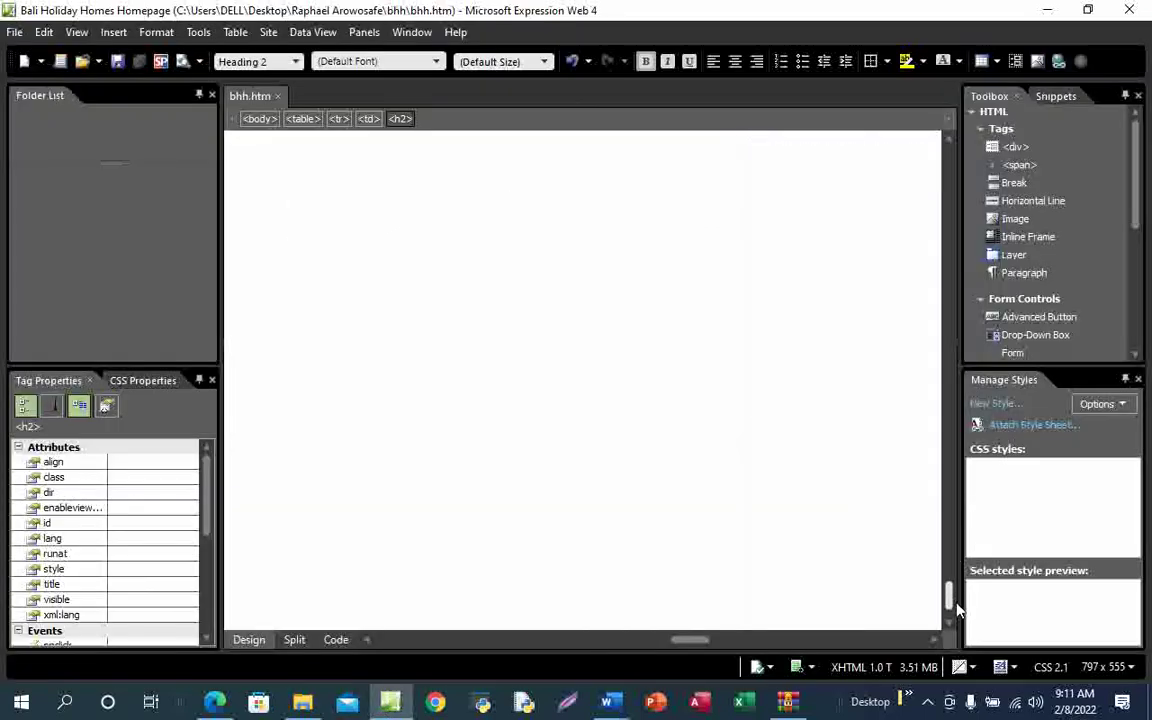
left_click_drag(680, 647, 416, 652)
left_click_drag(950, 604, 950, 556)
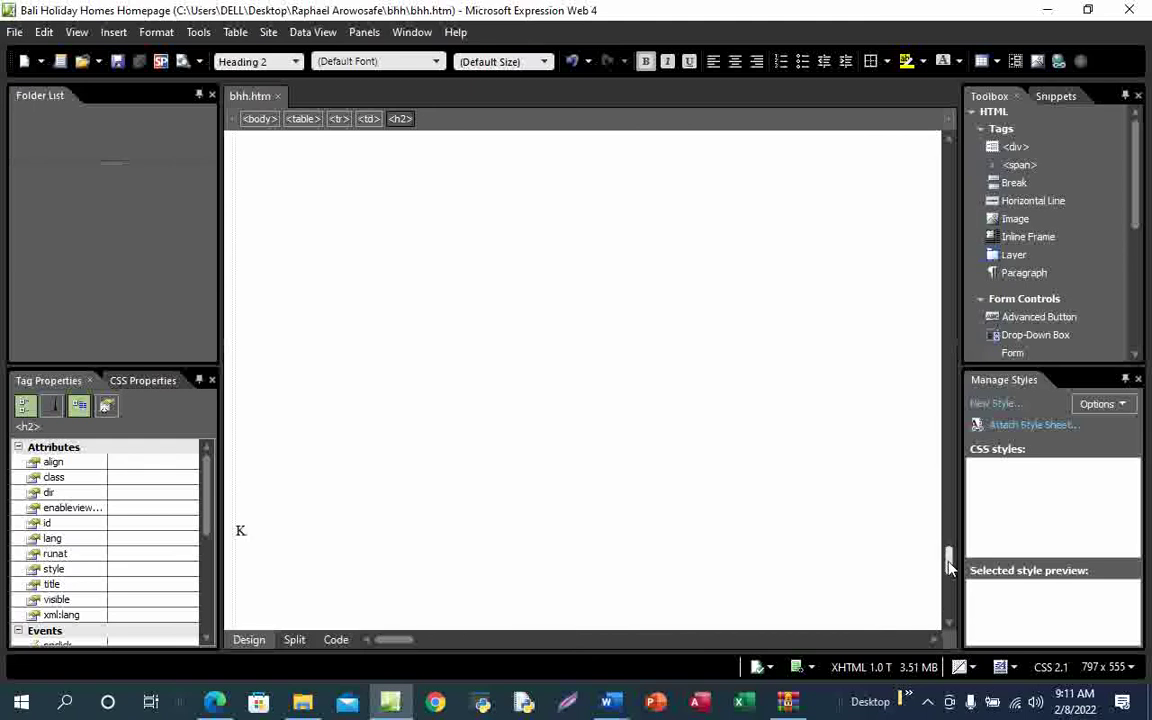
left_click(269, 535)
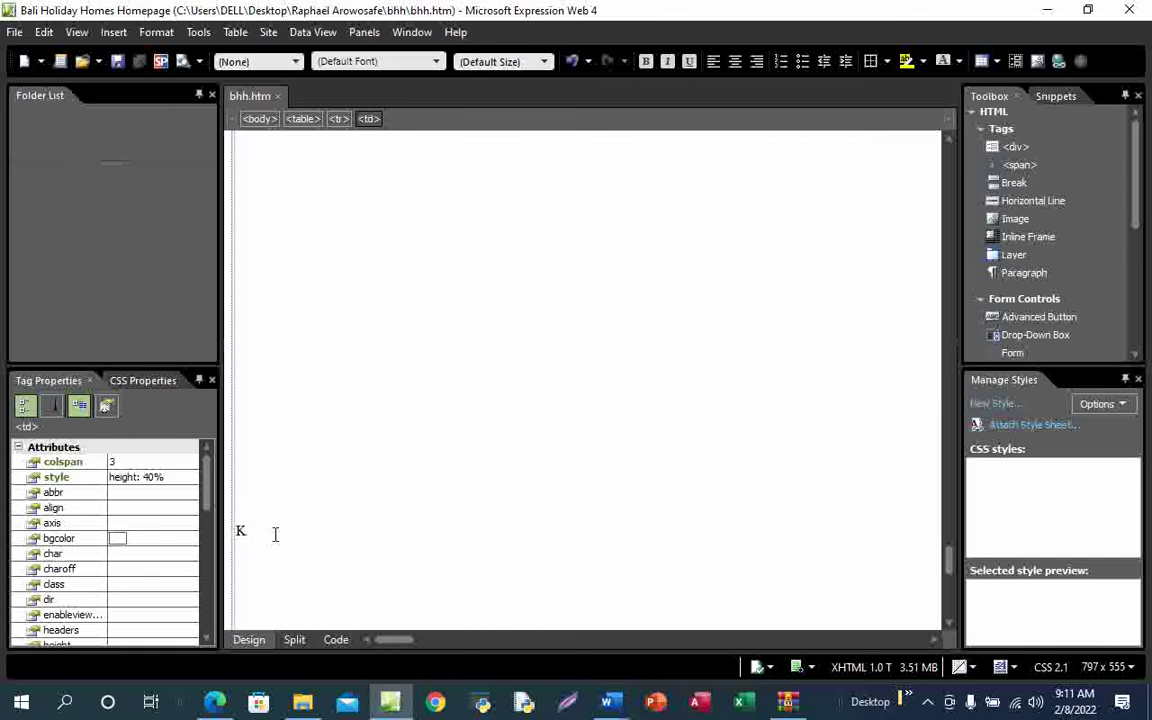
key("BackSpace")
key("ctrl+v")
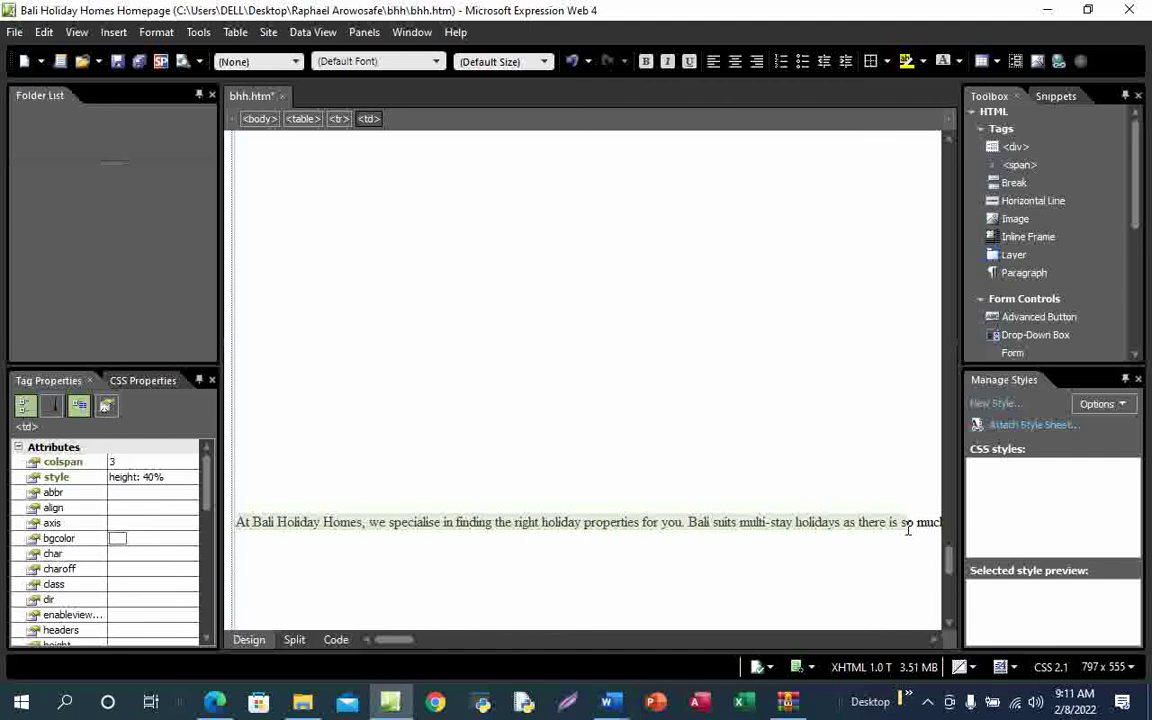
mouse_move(215, 702)
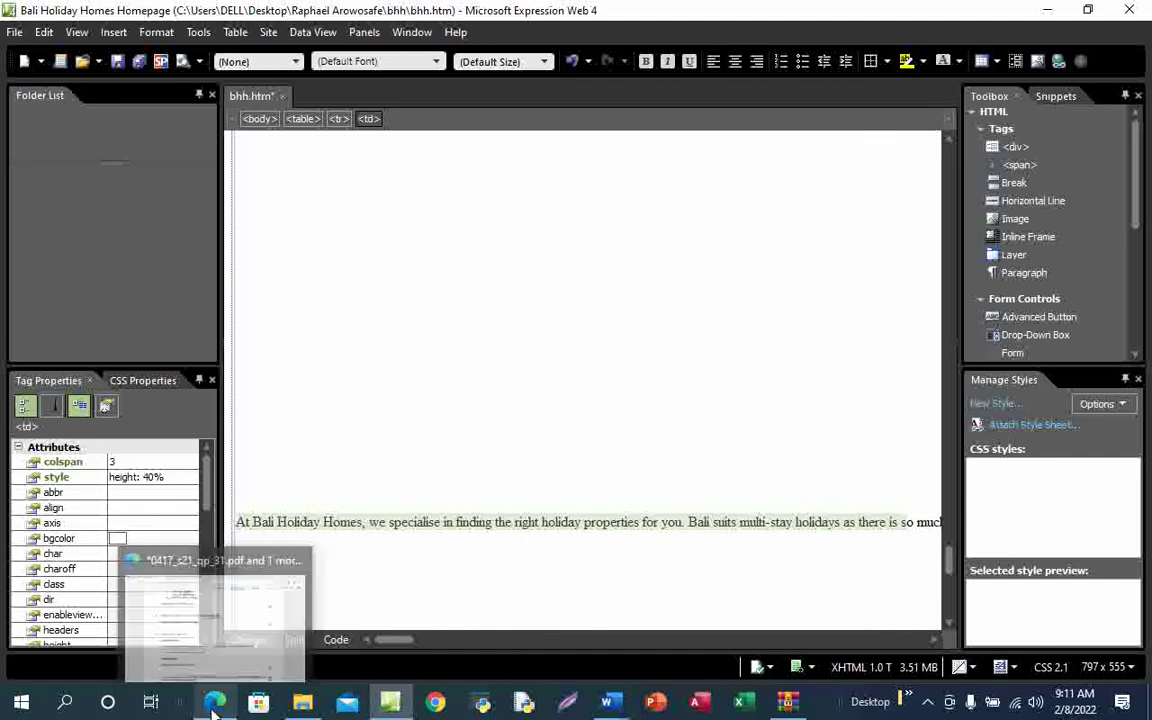
left_click(233, 661)
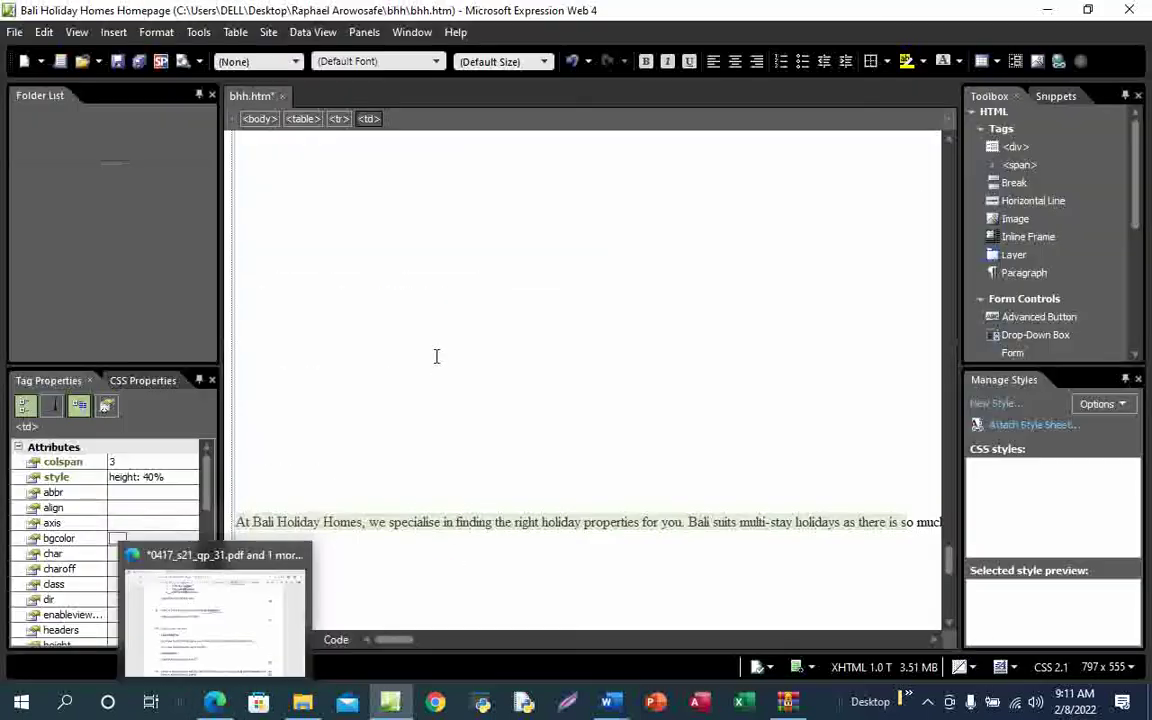
left_click(296, 62)
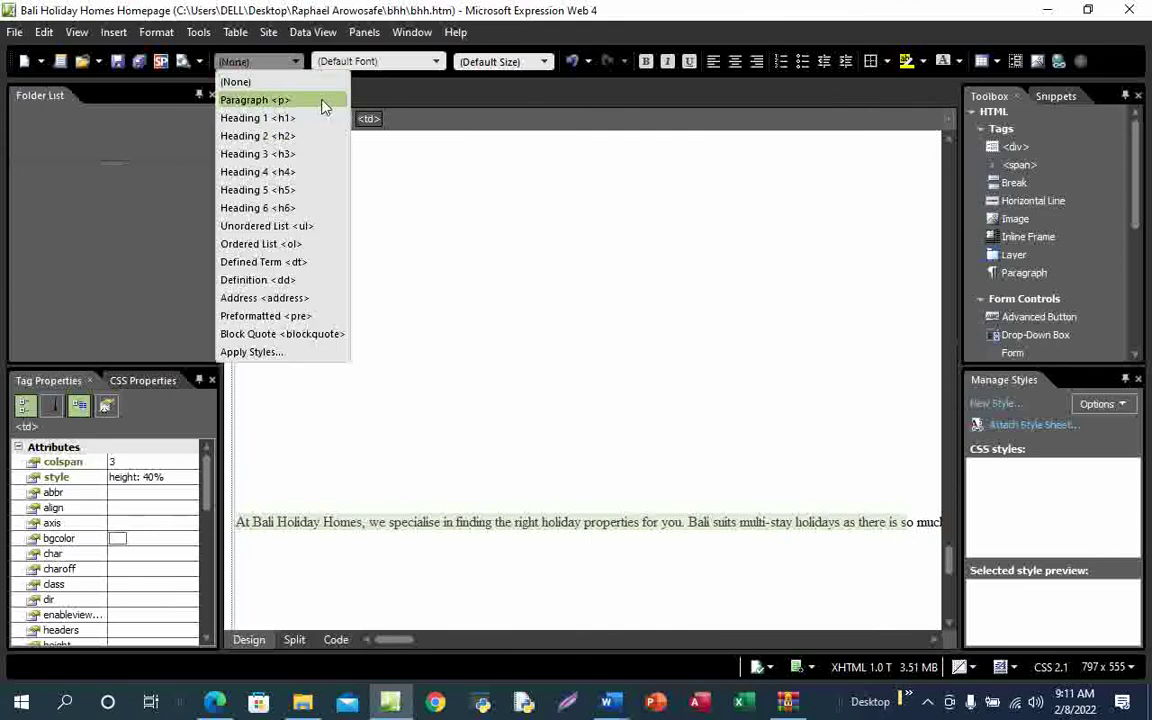
Apply Paragraph style to the pasted description, split it in two, and check the HTML source
left_click(300, 101)
key("Return")
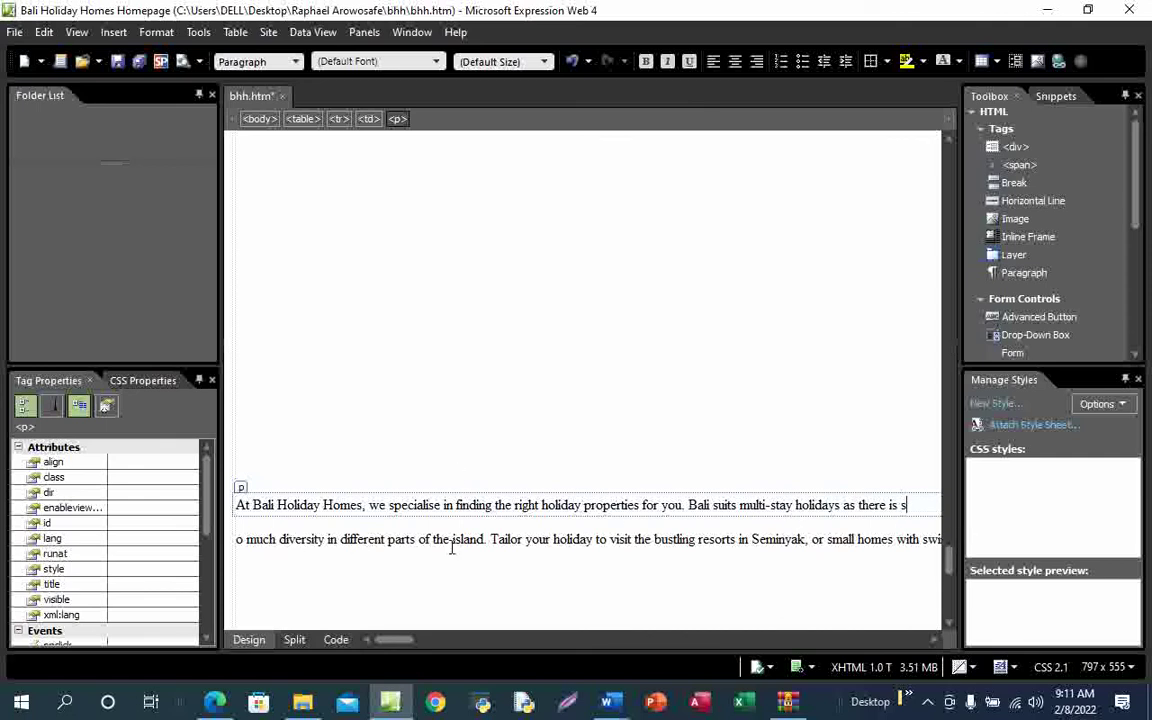
left_click_drag(405, 644, 383, 610)
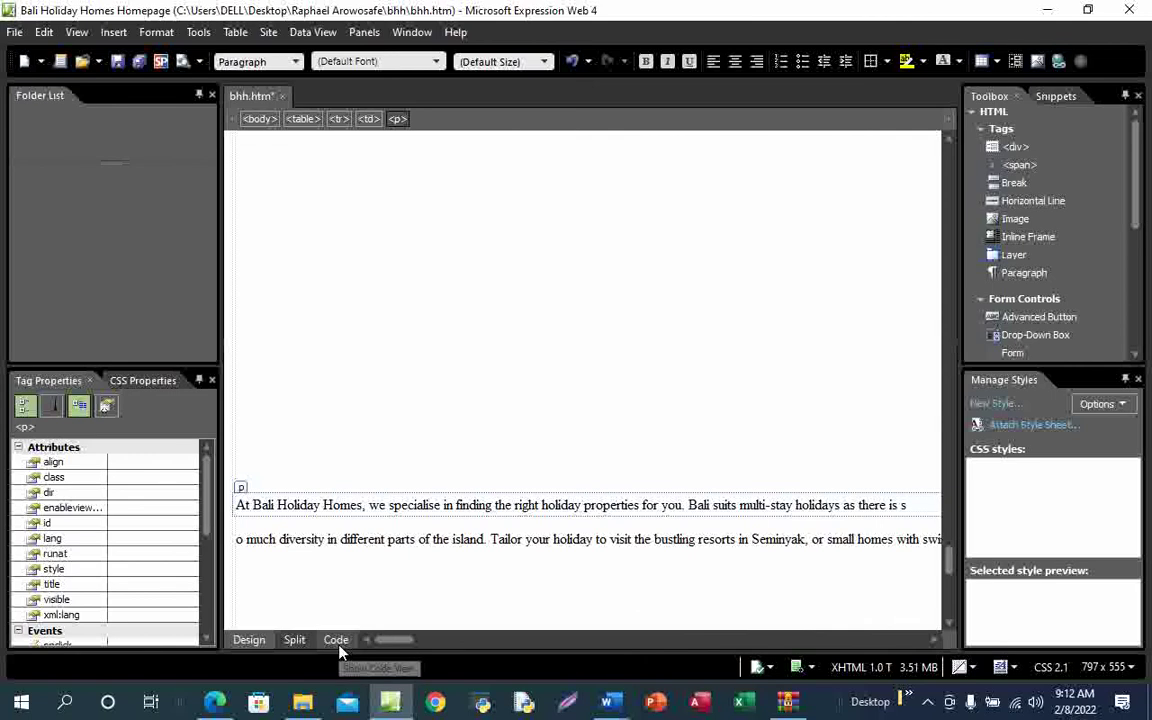
left_click(338, 644)
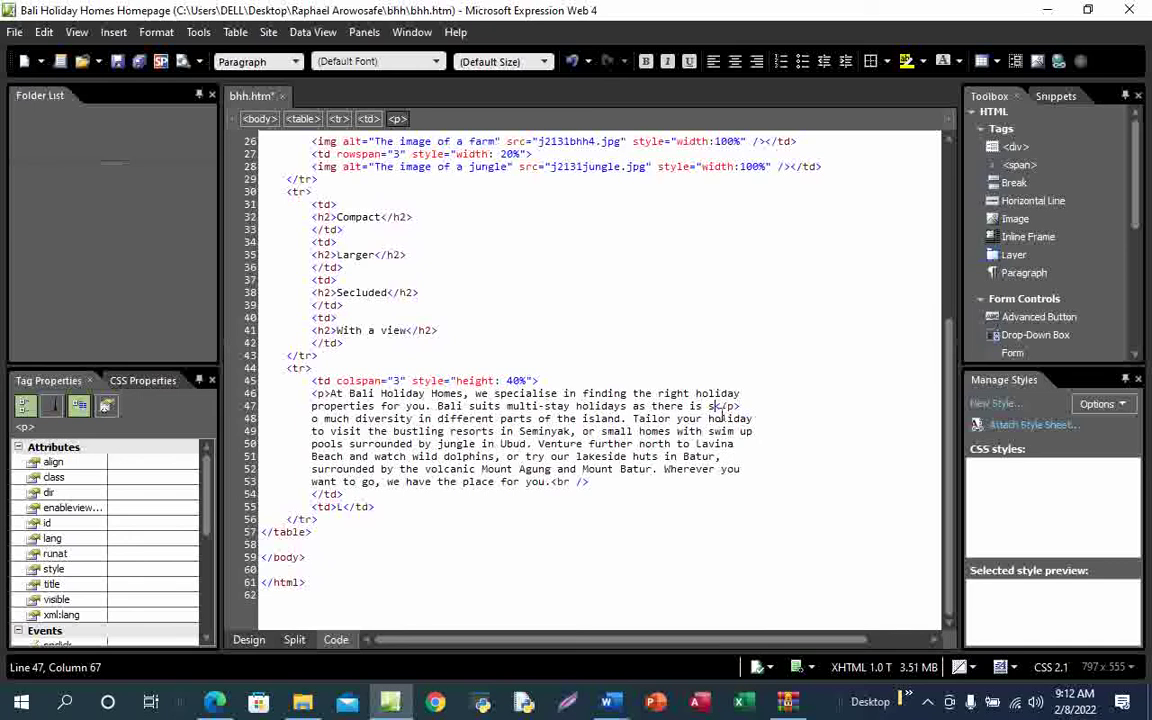
left_click(249, 639)
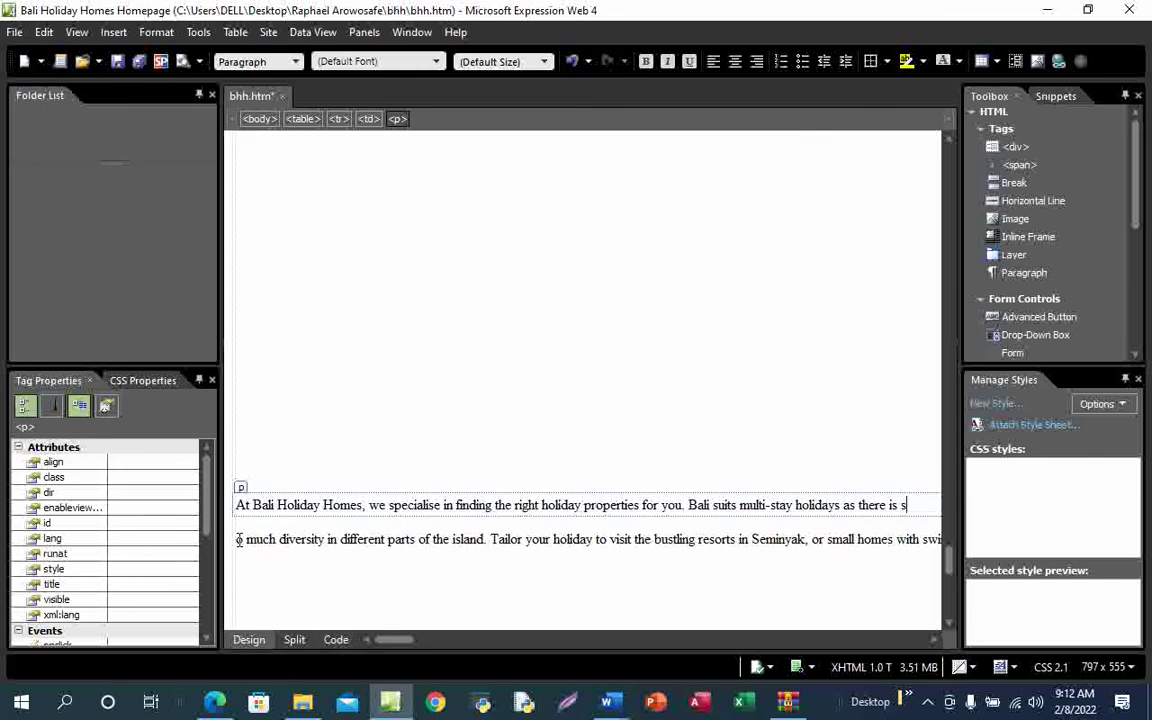
Apply Paragraph <p> style to the second line, verify both parts in Code view, and save bhh.htm
left_click_drag(238, 539, 962, 540)
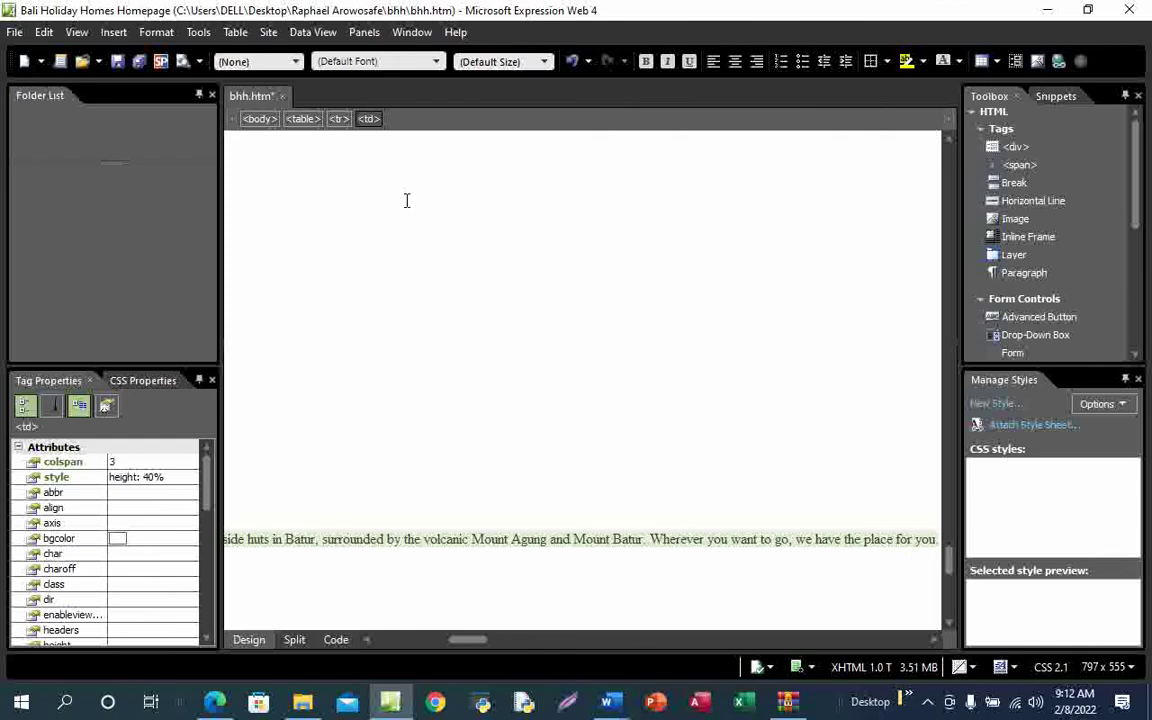
left_click(262, 61)
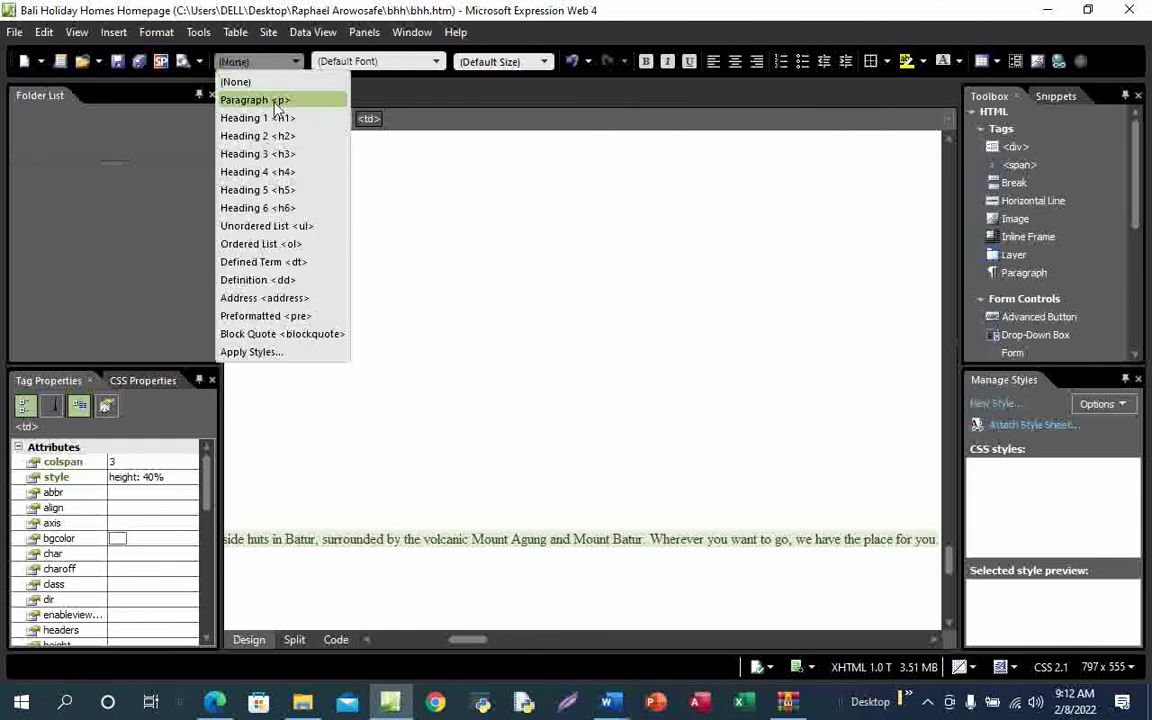
left_click(277, 104)
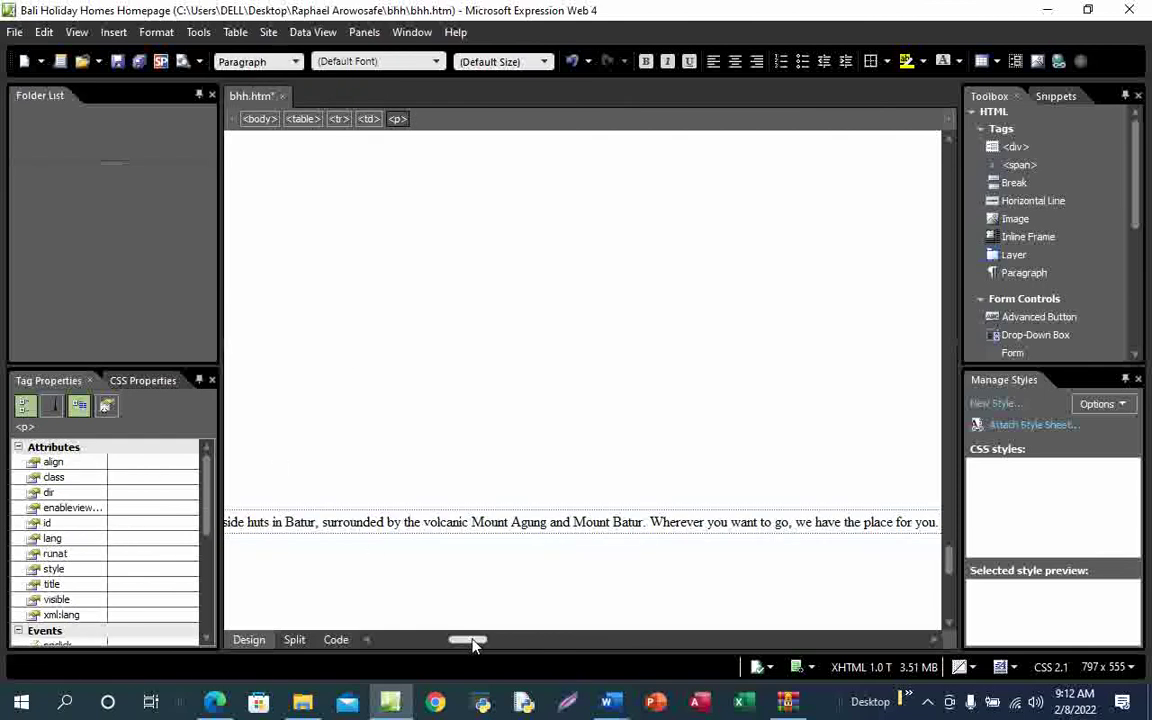
left_click_drag(474, 645, 400, 642)
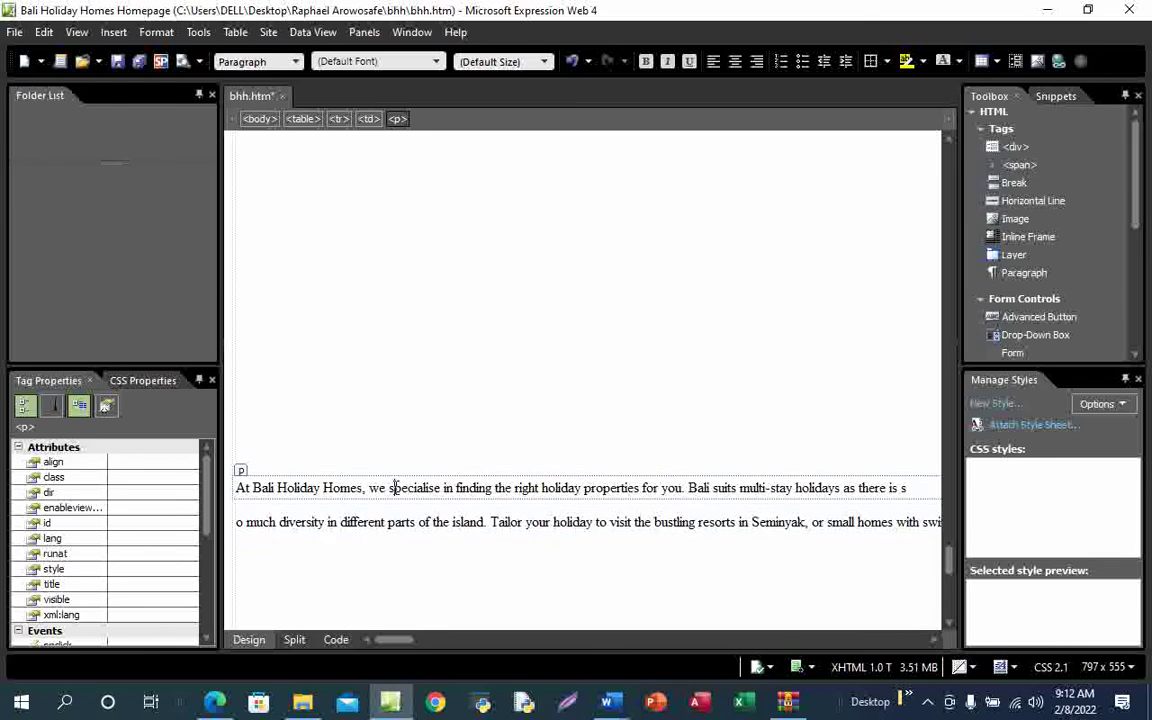
left_click(250, 525)
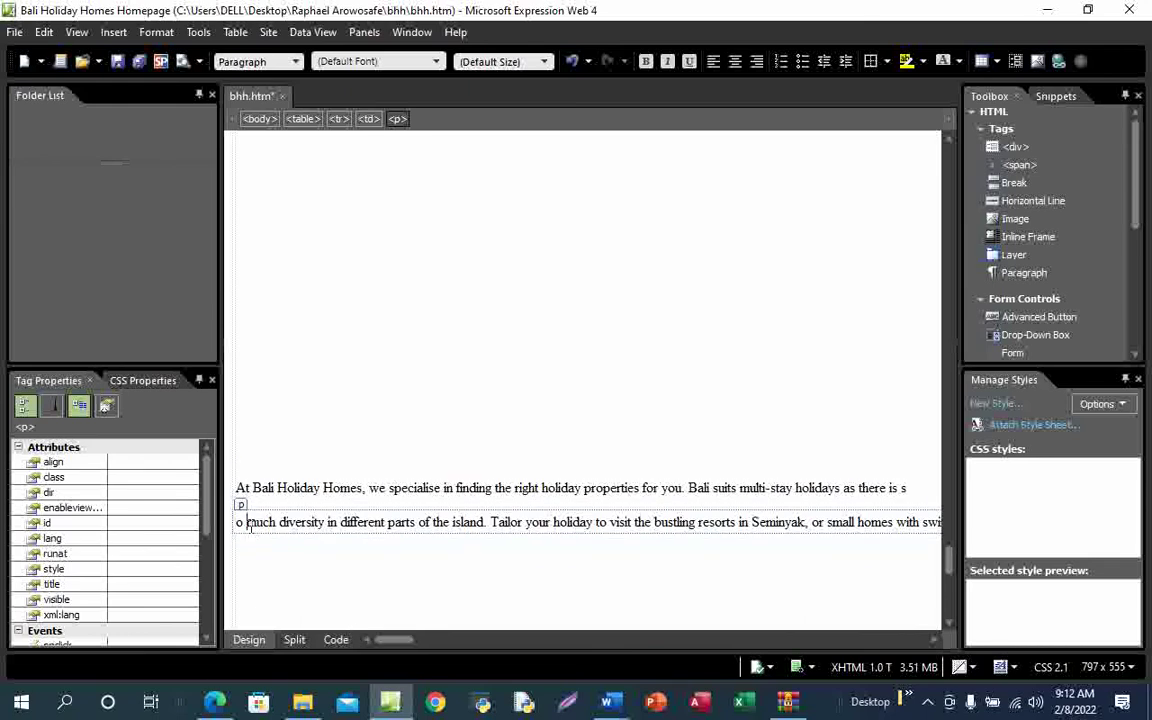
left_click(287, 490)
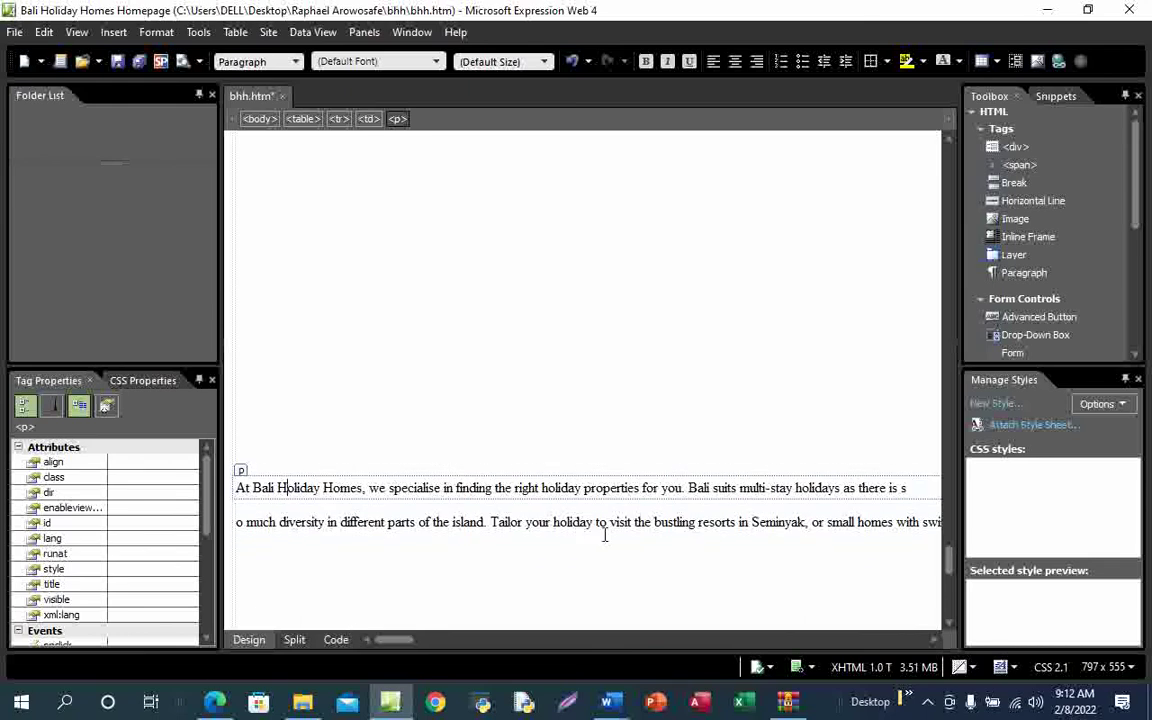
key("ctrl+End")
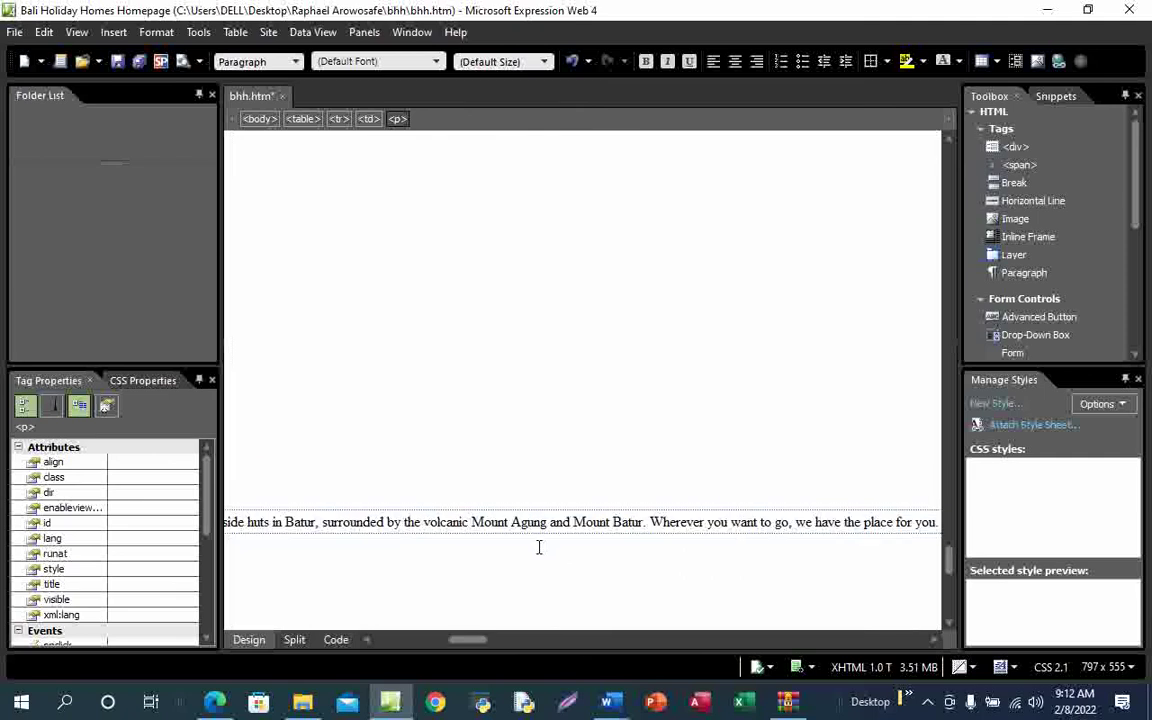
left_click(336, 640)
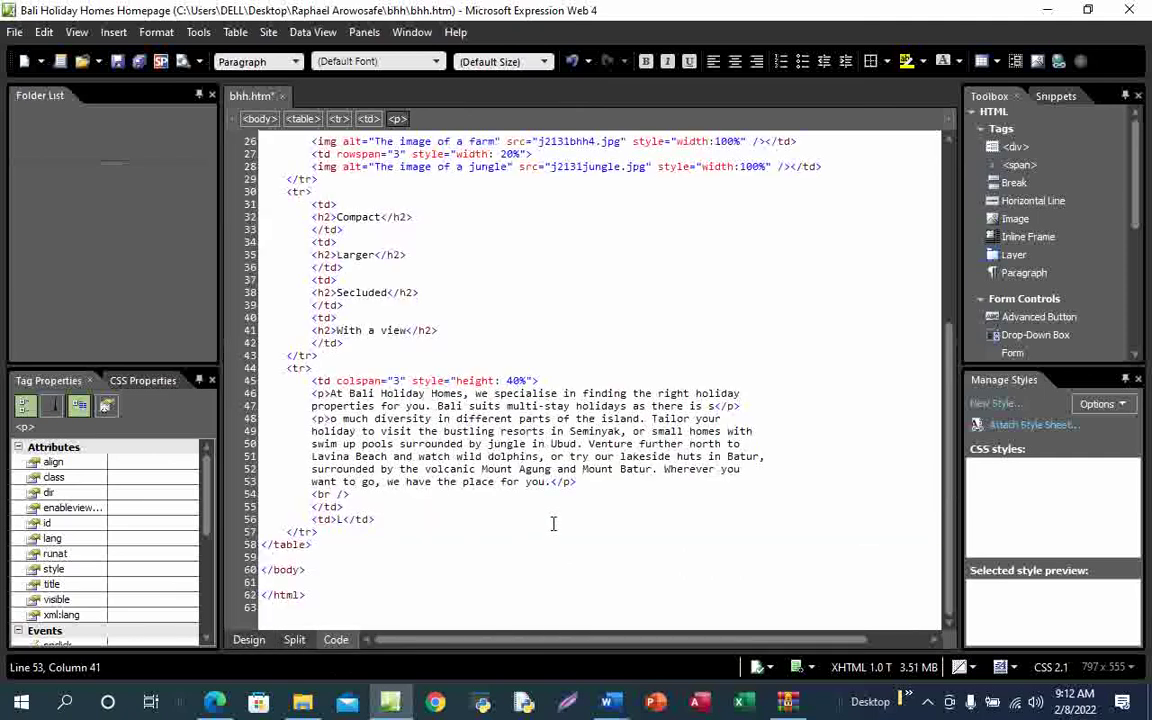
left_click(252, 641)
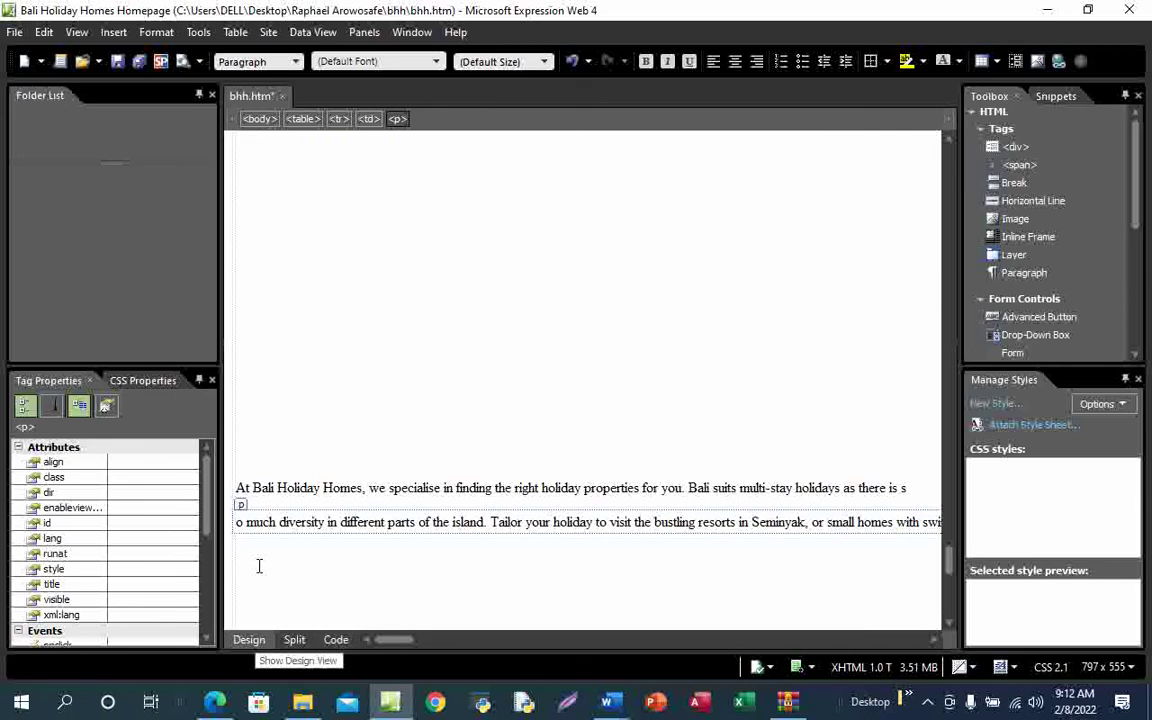
left_click(117, 61)
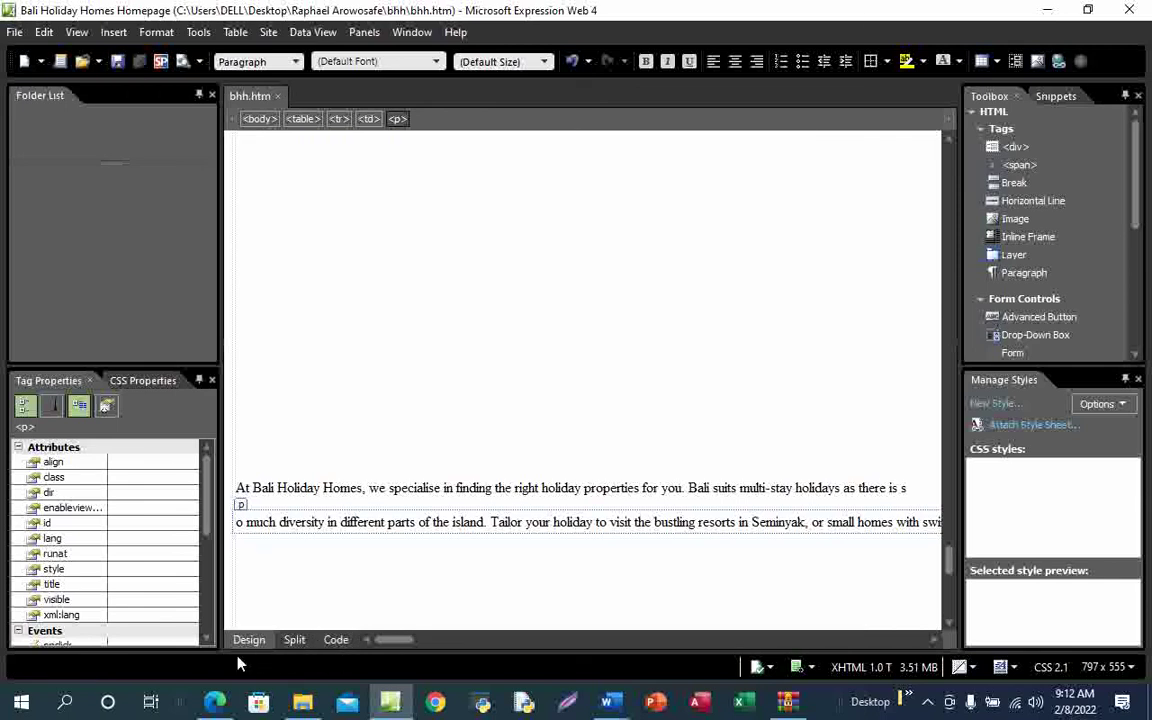
left_click(213, 705)
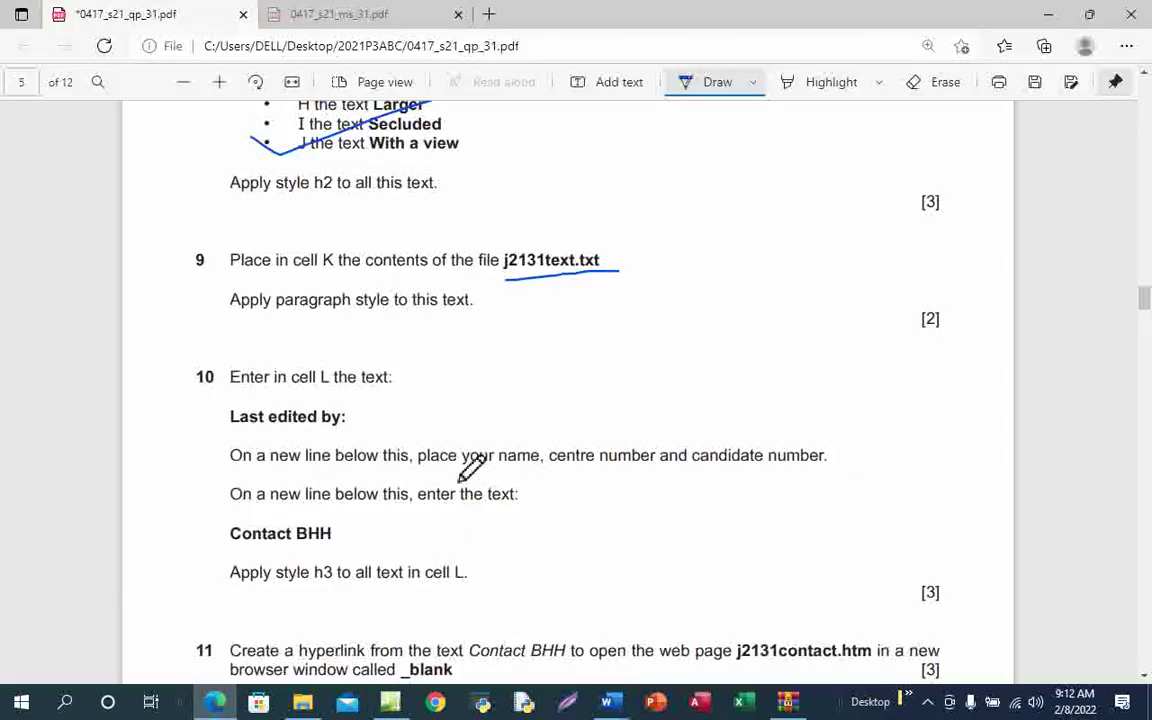
Extend the question 9 tick, turn off drawing, and copy 'Last edited by:' from question 10
left_click_drag(423, 196, 453, 177)
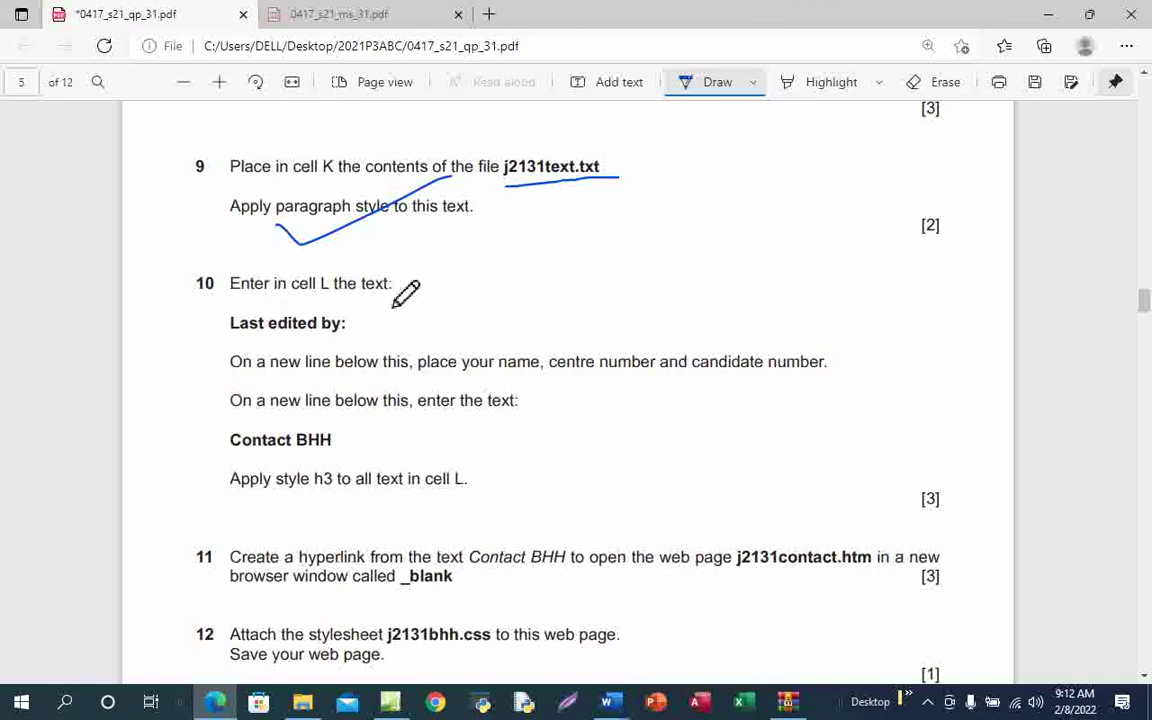
left_click(715, 90)
left_click_drag(231, 324, 357, 324)
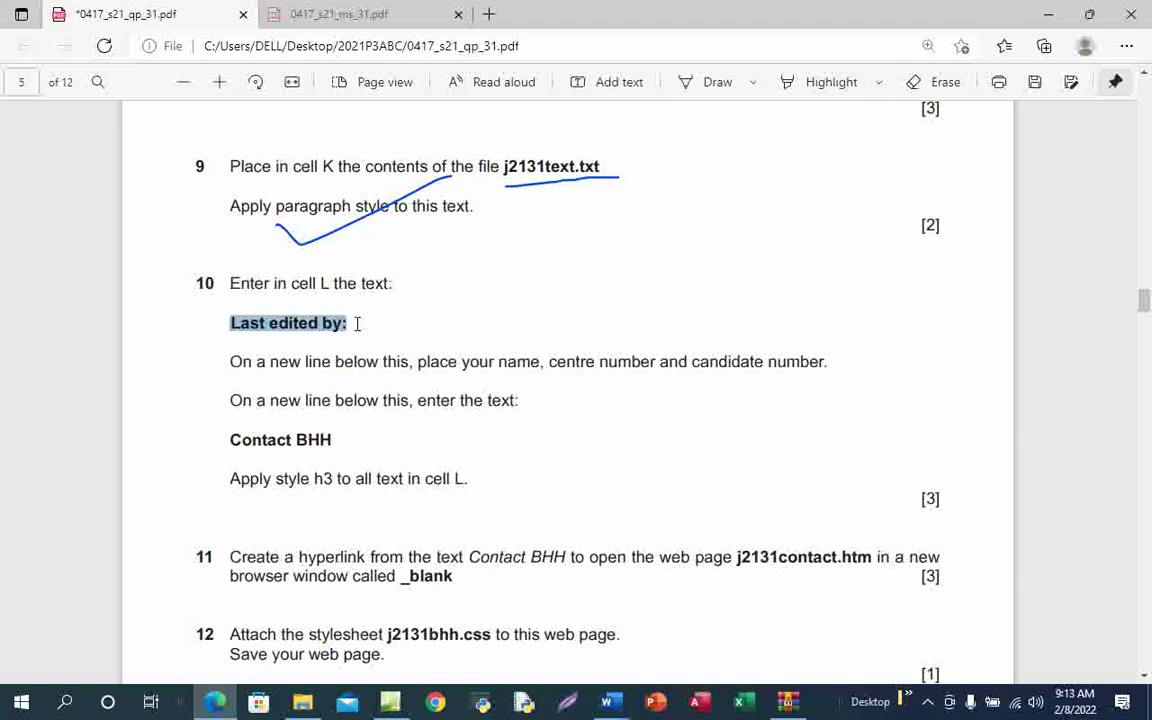
key("ctrl+c")
Replace the placeholder L in cell L with the pasted text 'Last edited by:'
left_click(392, 704)
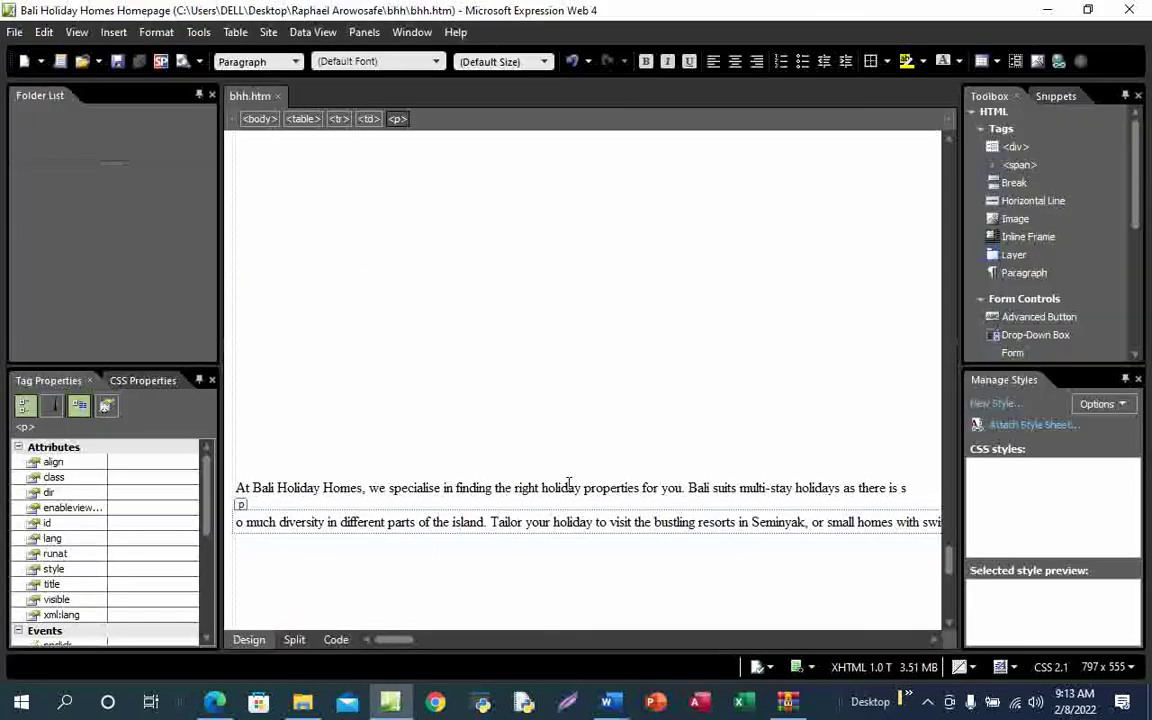
left_click_drag(413, 643, 737, 643)
left_click(905, 531)
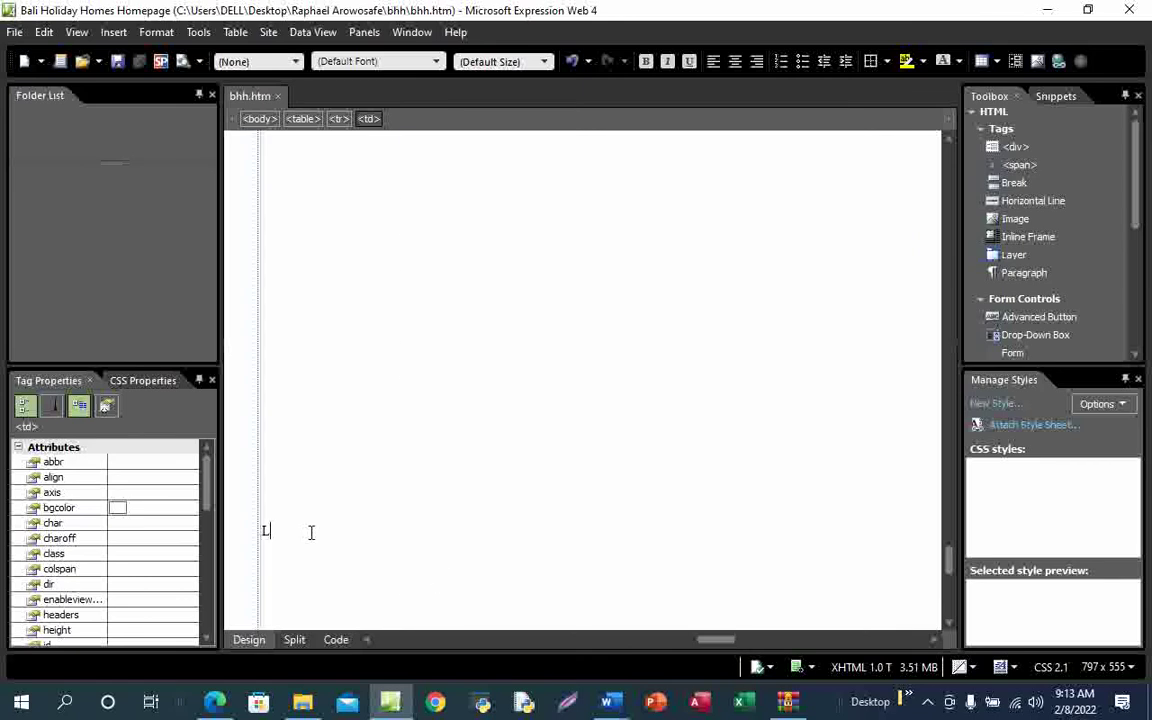
key("BackSpace")
key("ctrl+v")
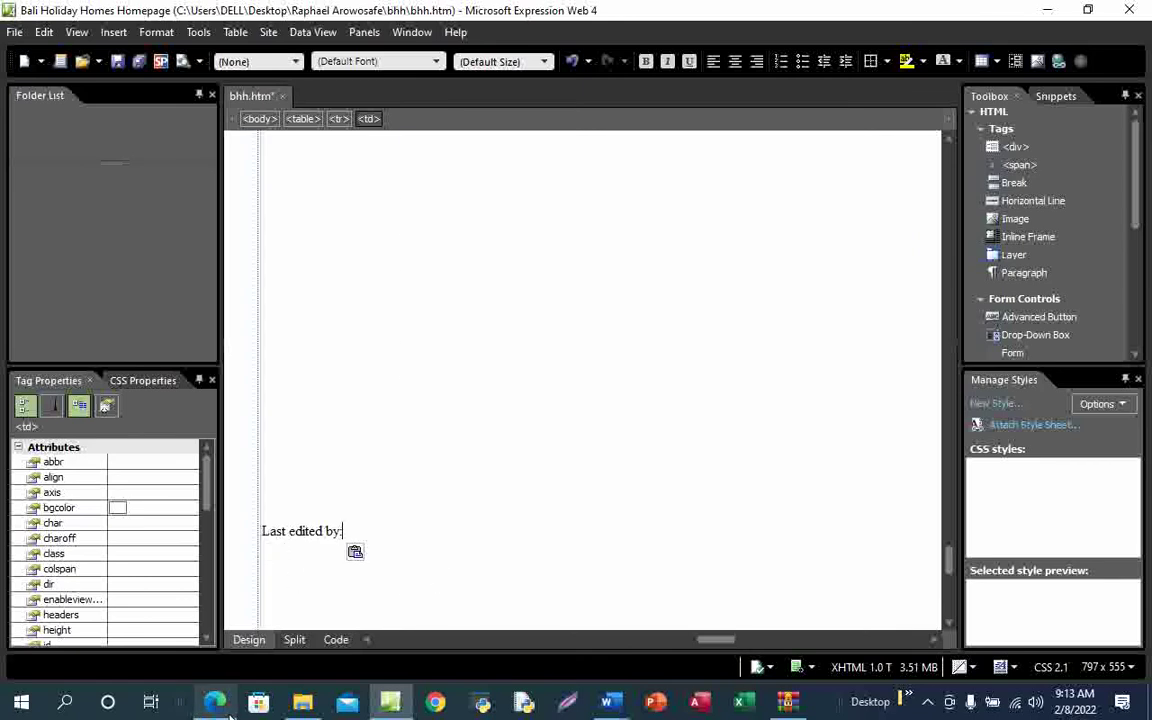
After checking the exam paper, start a new line below 'Last edited by:'
mouse_move(215, 700)
left_click(250, 650)
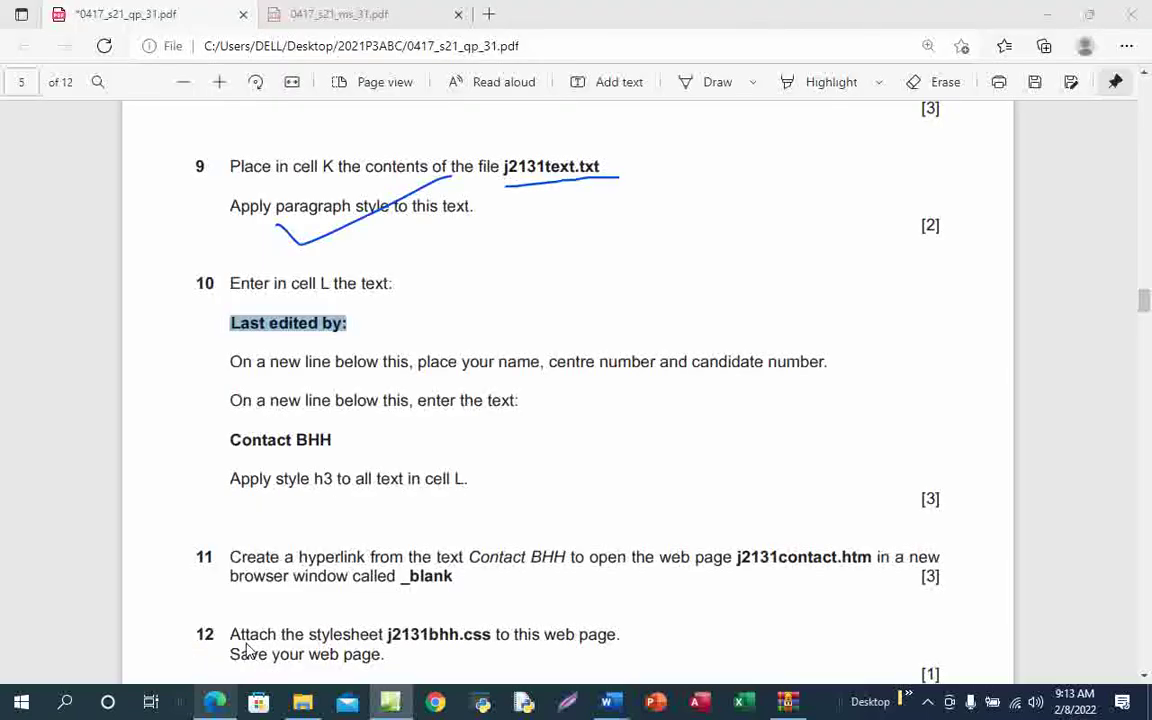
left_click(218, 699)
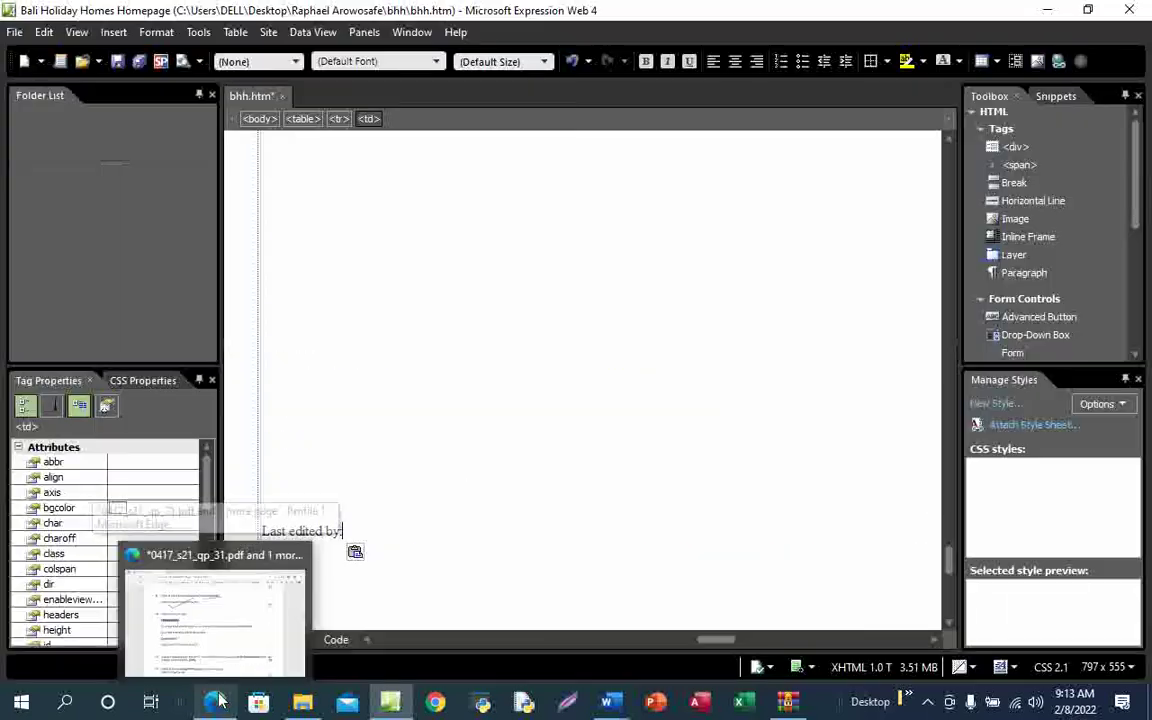
left_click(250, 620)
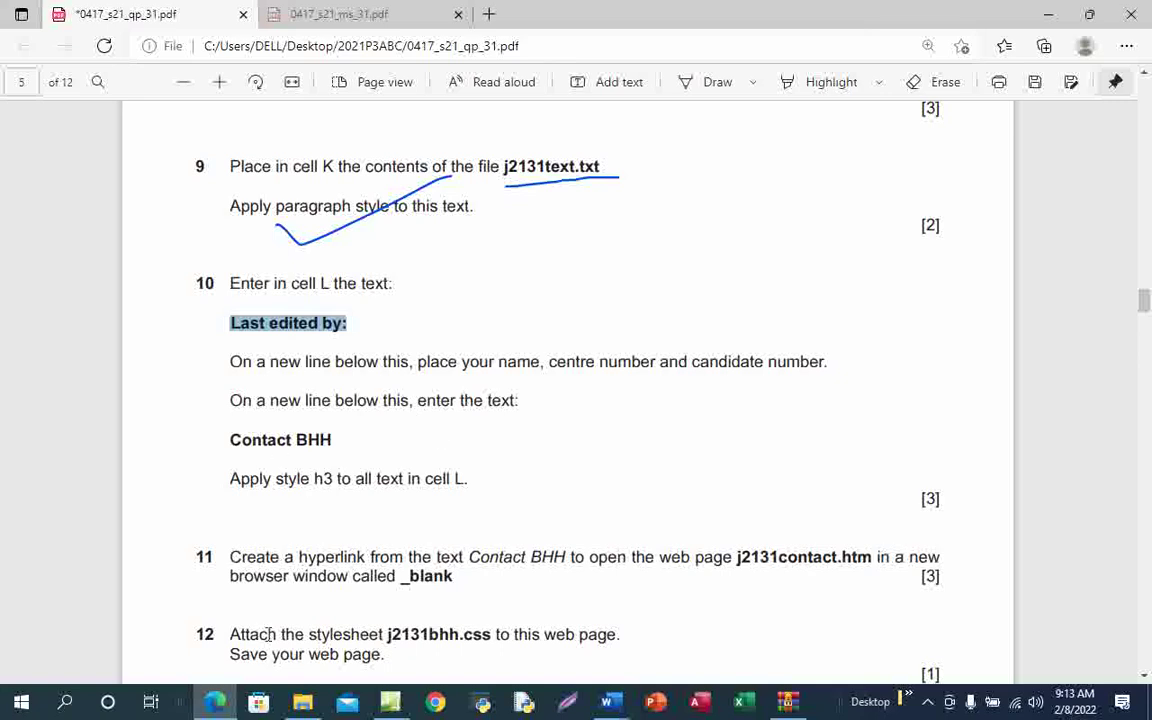
mouse_move(390, 701)
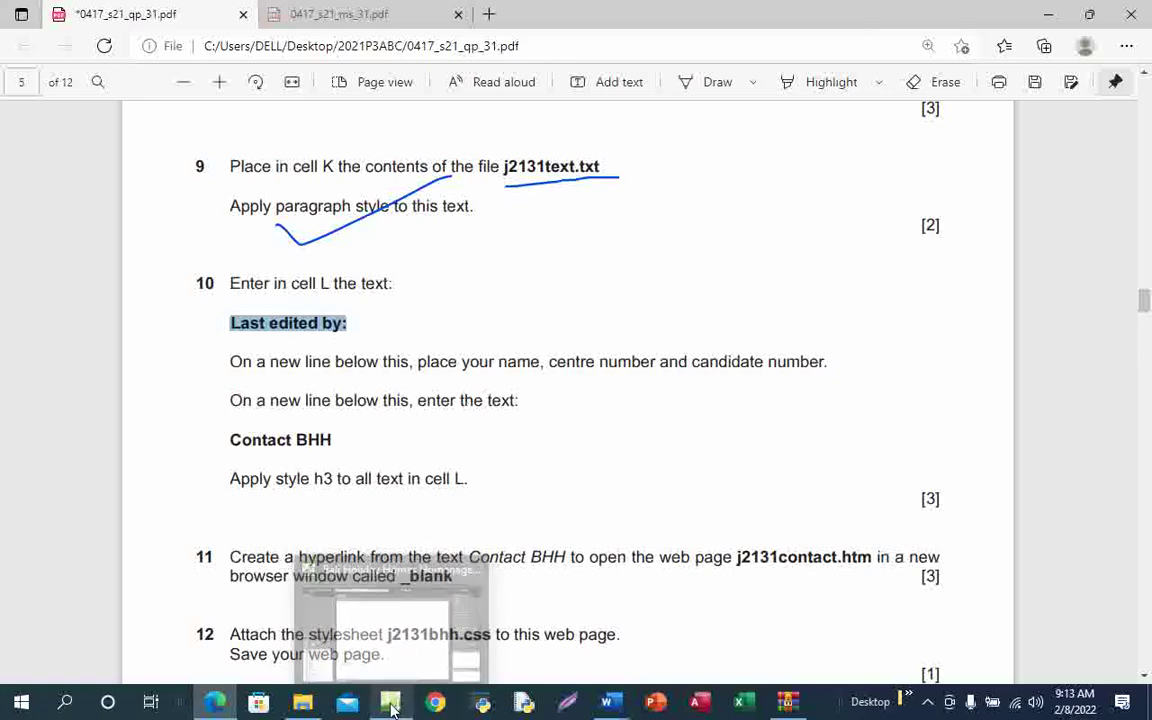
left_click(411, 646)
left_click(355, 534)
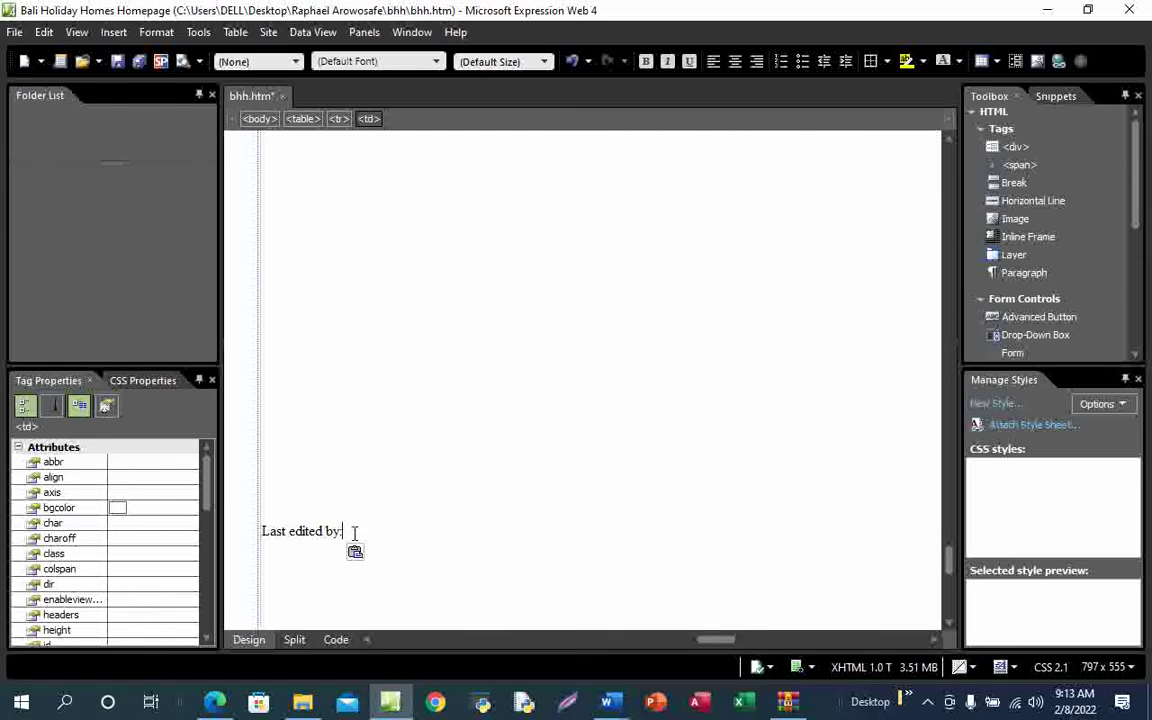
key("shift+Return")
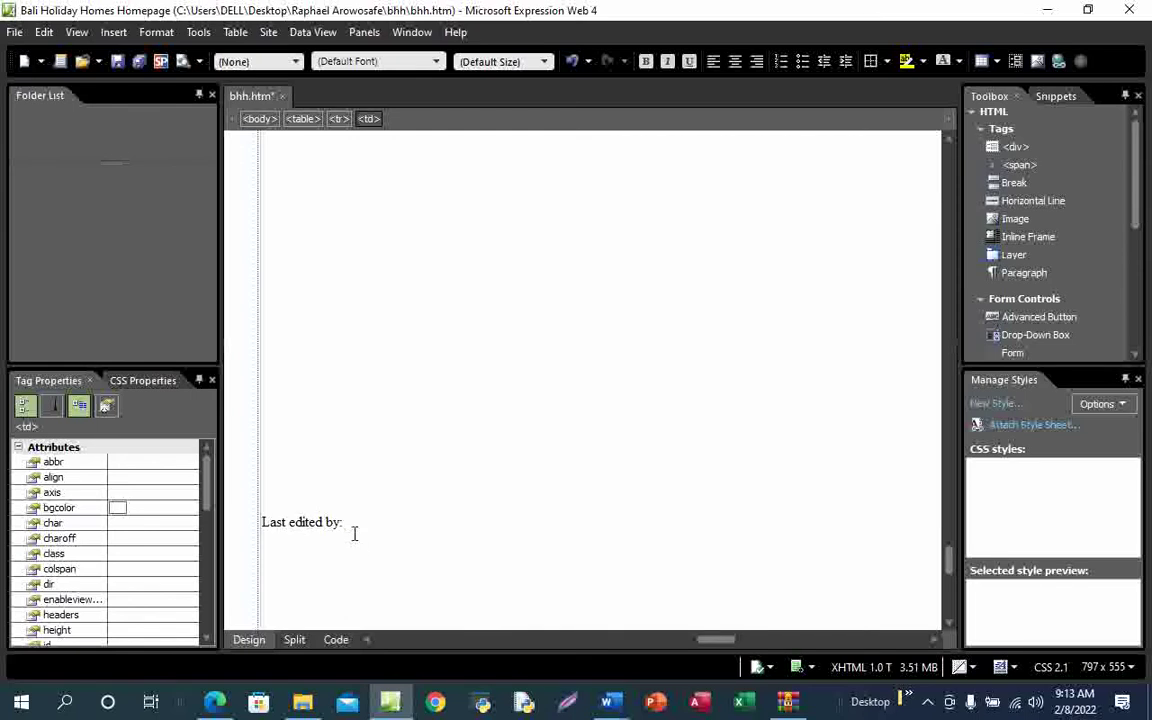
Type the candidate's name and candidate number as the details line in cell L
key("Return")
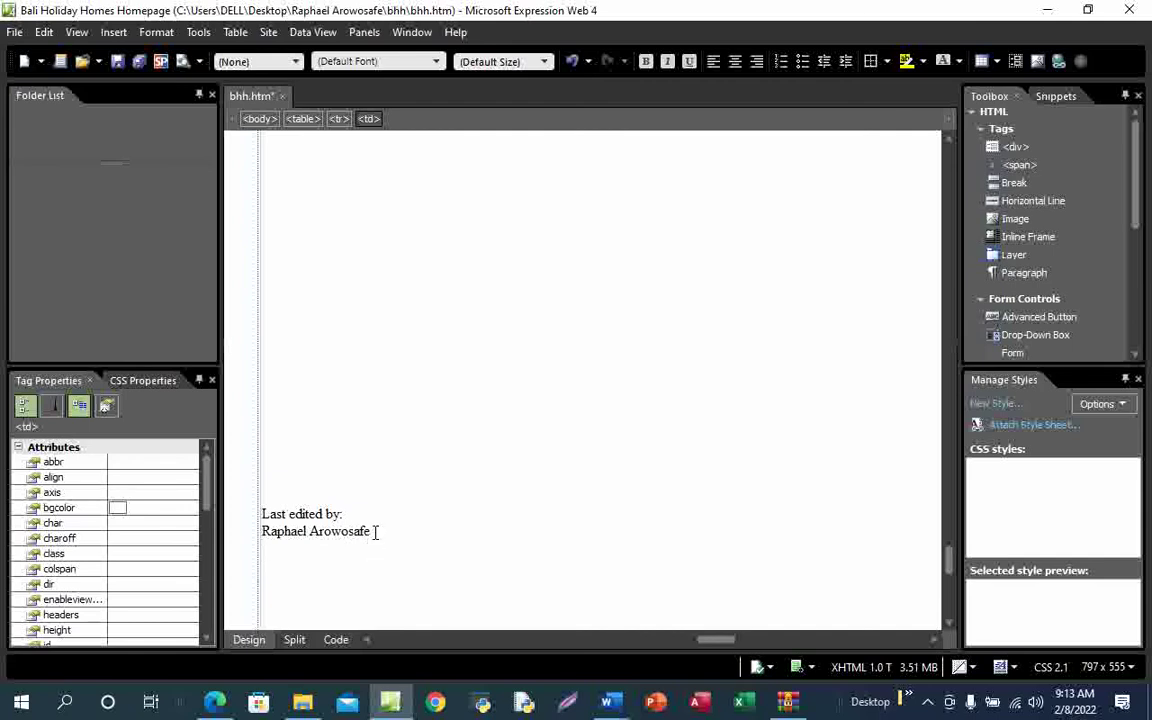
left_click(214, 703)
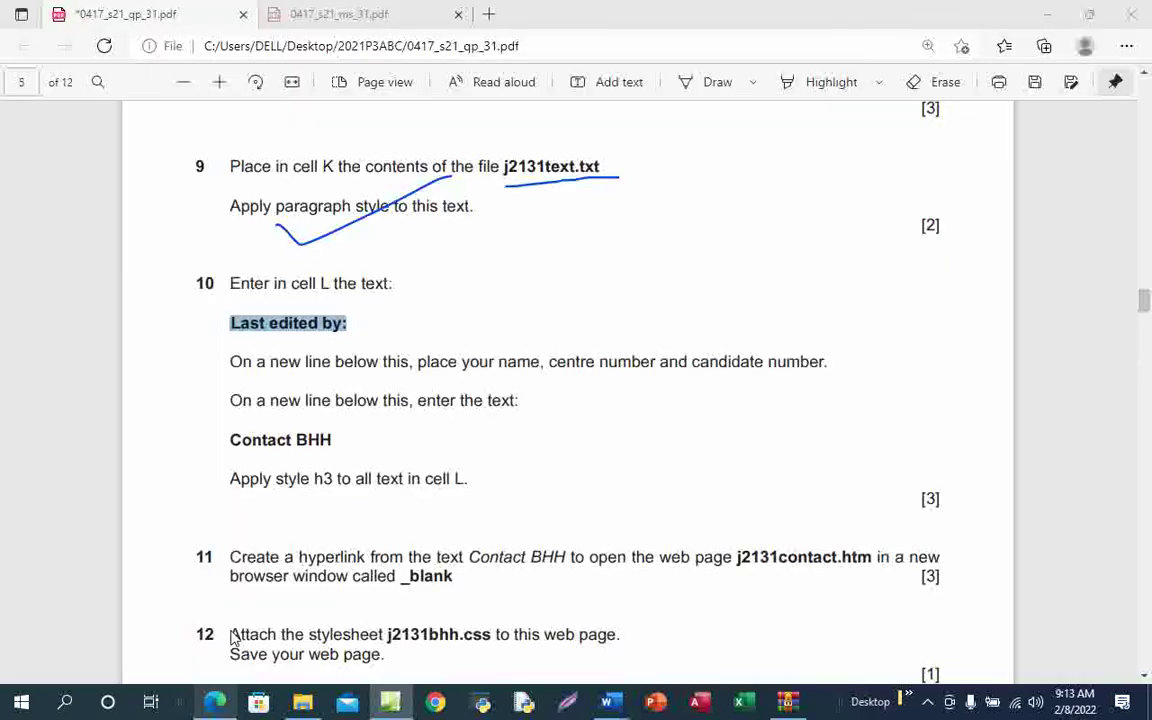
key("alt+Tab")
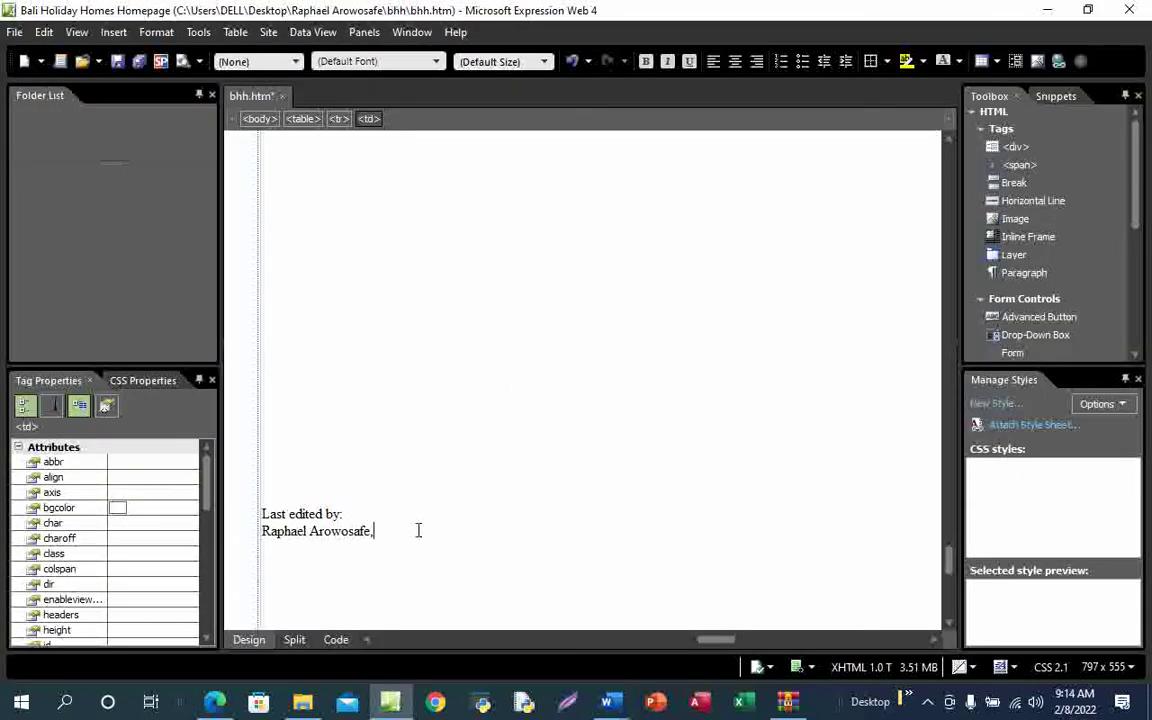
key("Return")
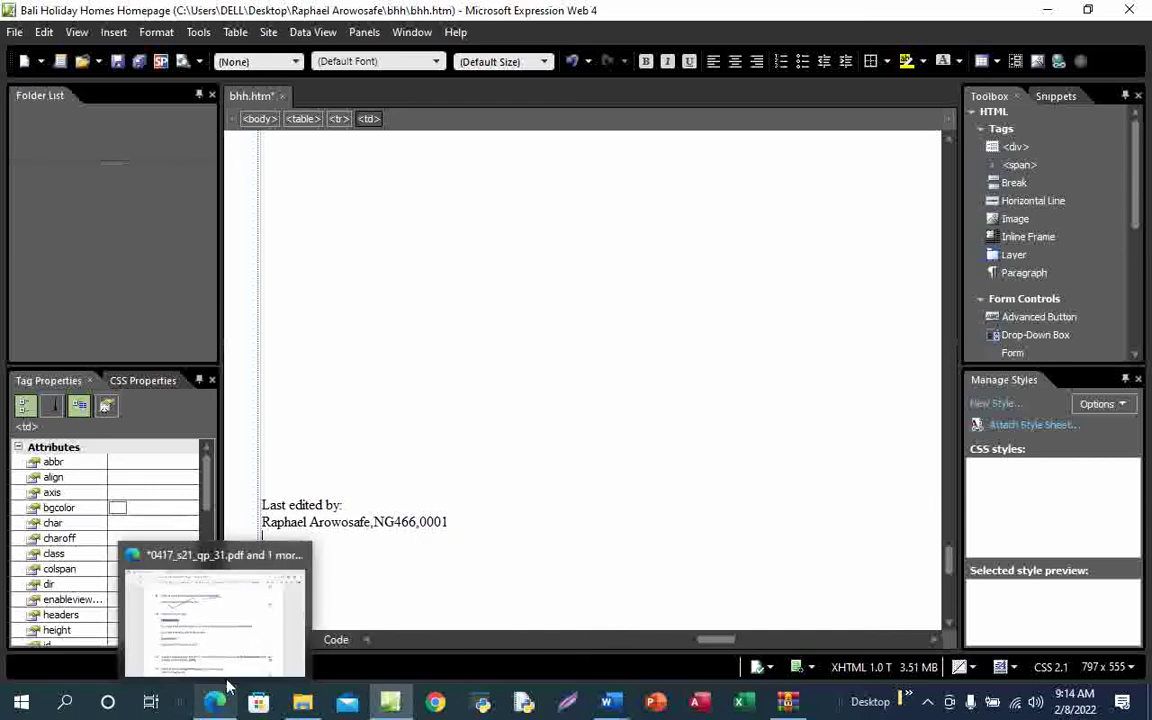
Copy 'Contact BHH' from question 10 and paste it on a new line below the details
left_click(215, 703)
left_click_drag(231, 440, 344, 442)
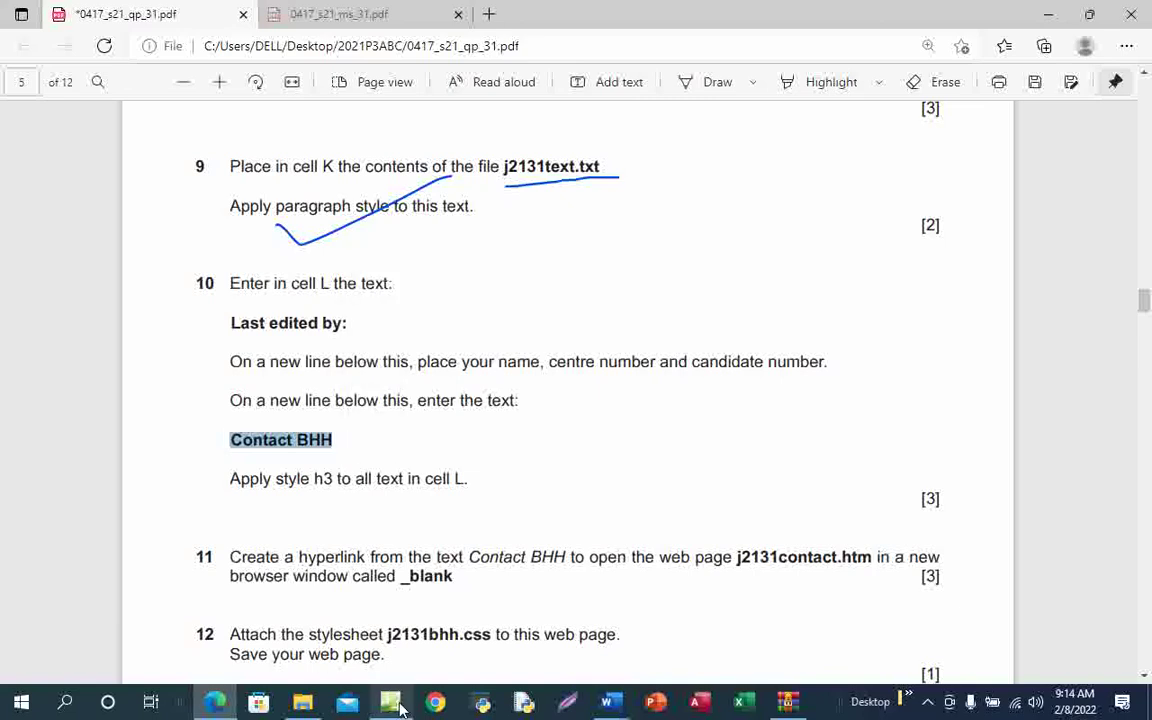
mouse_move(390, 703)
left_click(379, 564)
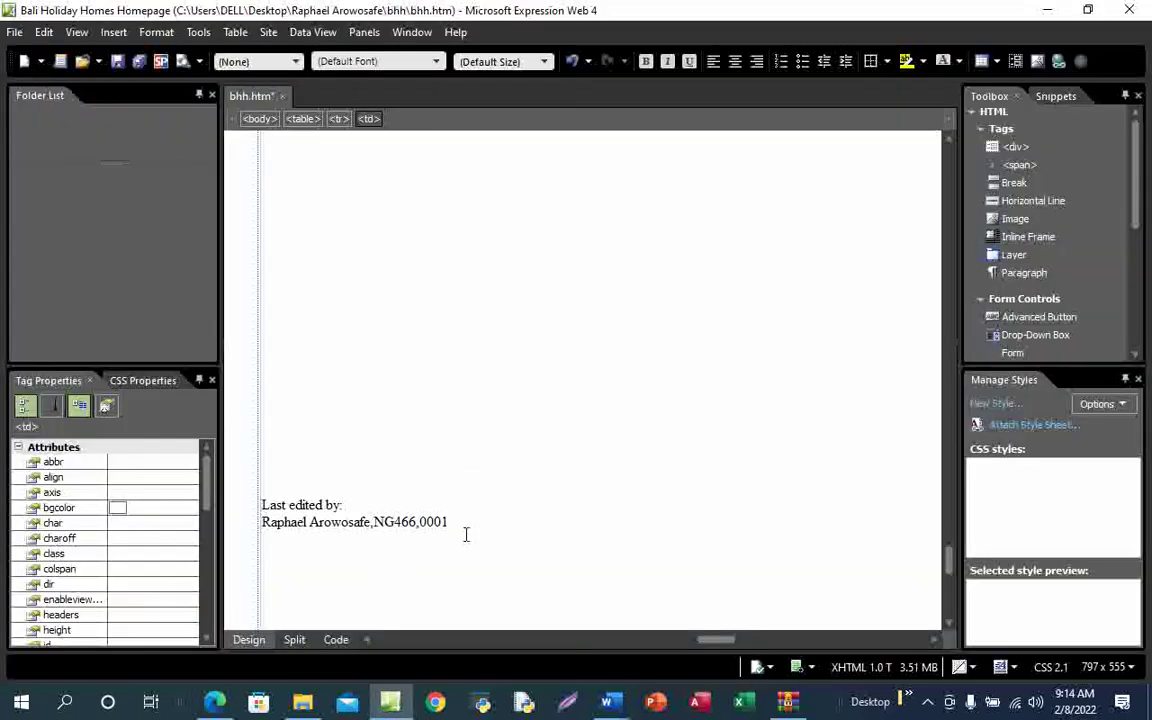
key("shift+Return")
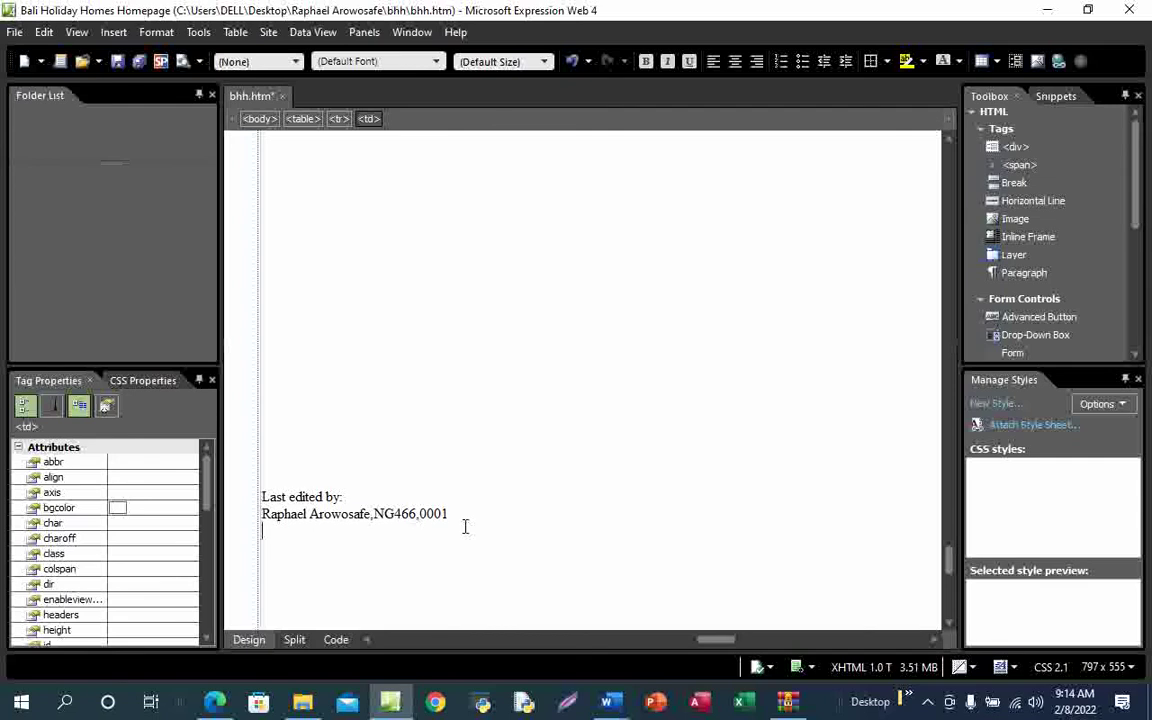
key("ctrl+v")
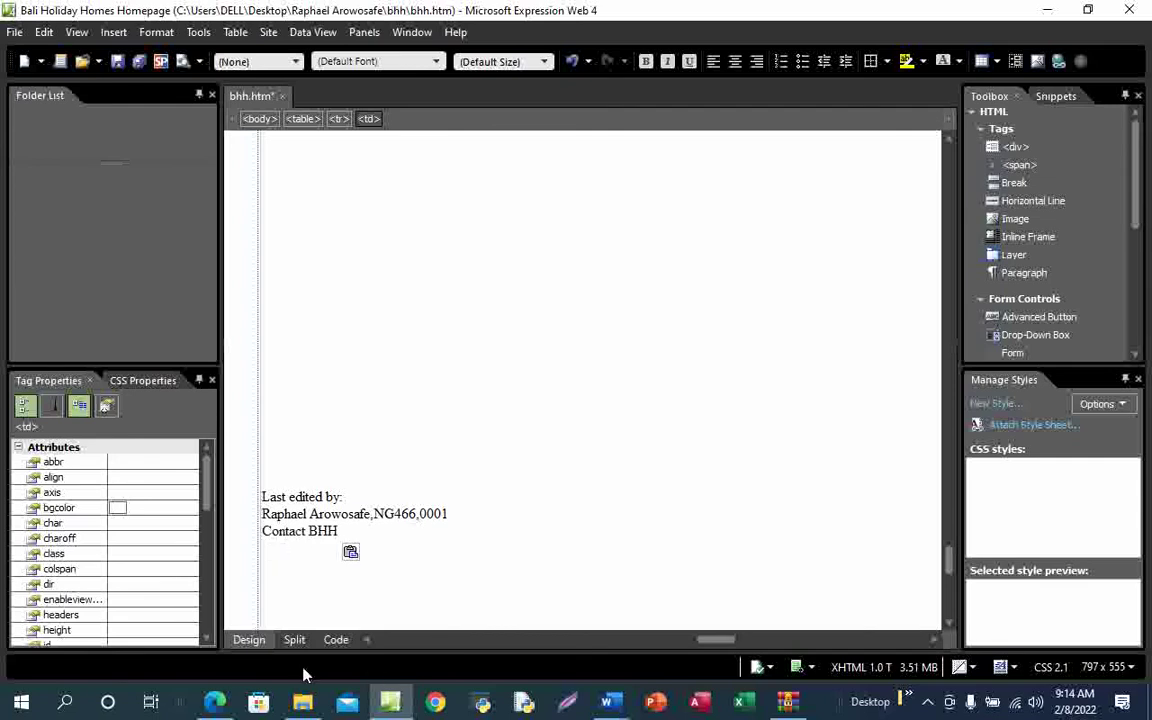
Bring the question paper back up and scroll down it
mouse_move(214, 700)
left_click(242, 632)
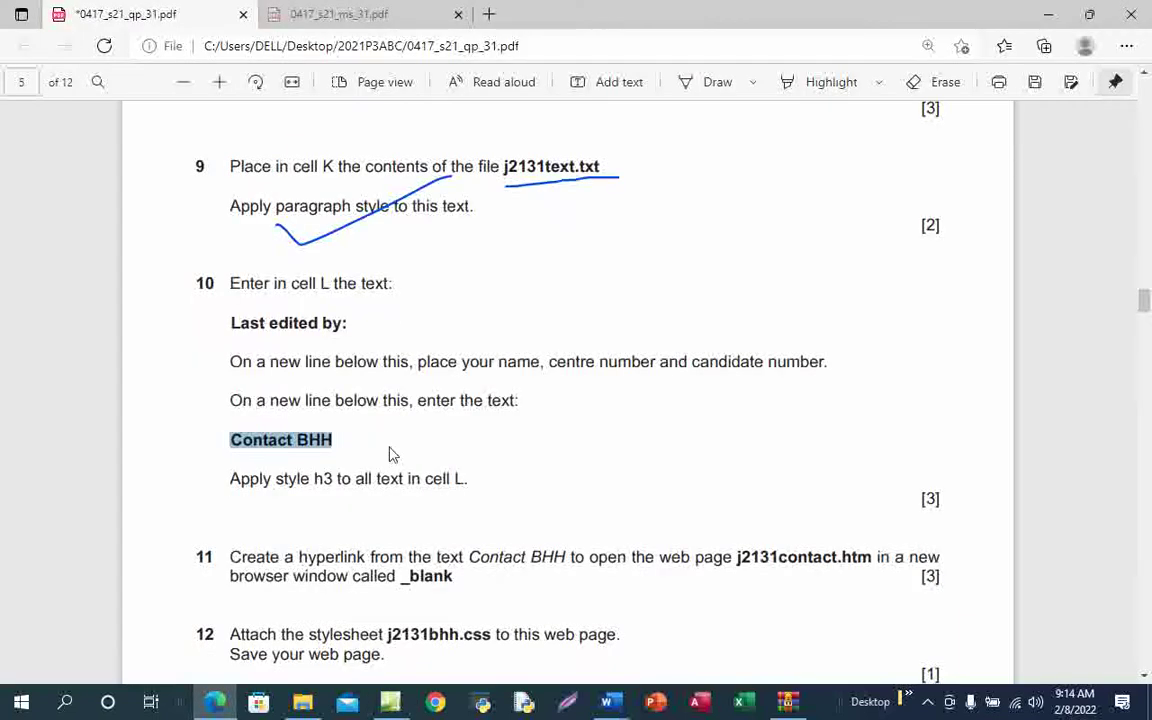
scroll(390, 455, "down", 1)
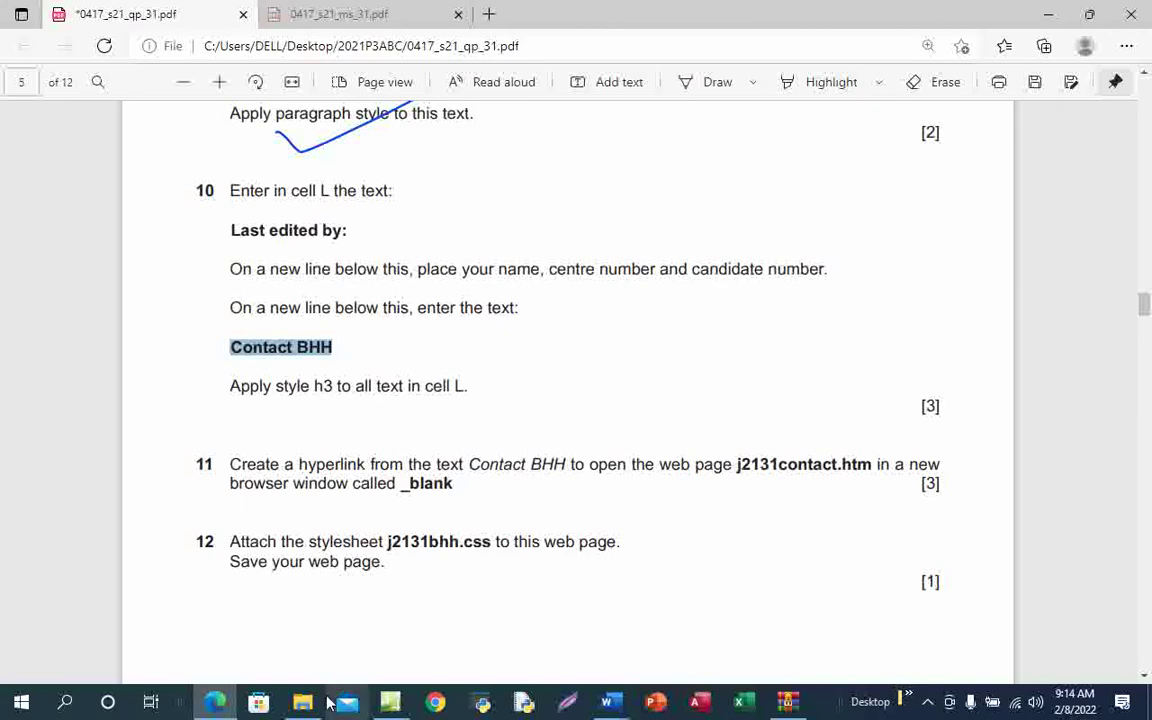
Apply Heading 3 <h3> to the three lines in cell L and save bhh.htm
mouse_move(390, 703)
left_click(425, 600)
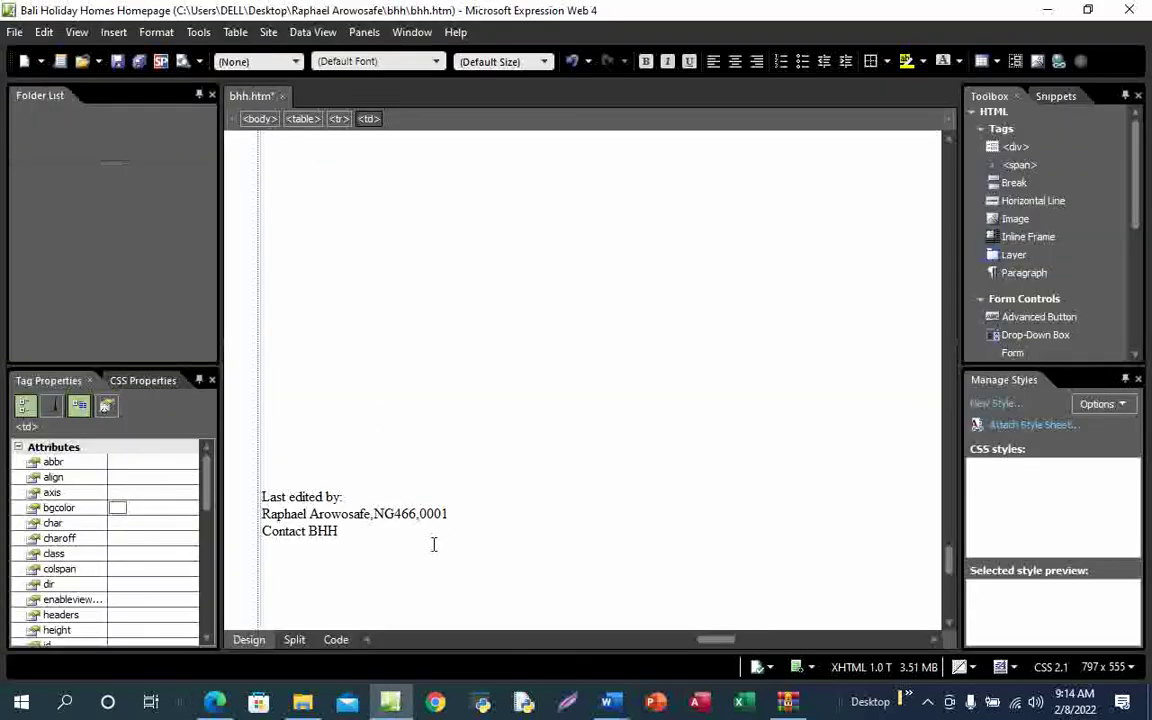
left_click_drag(358, 538, 264, 497)
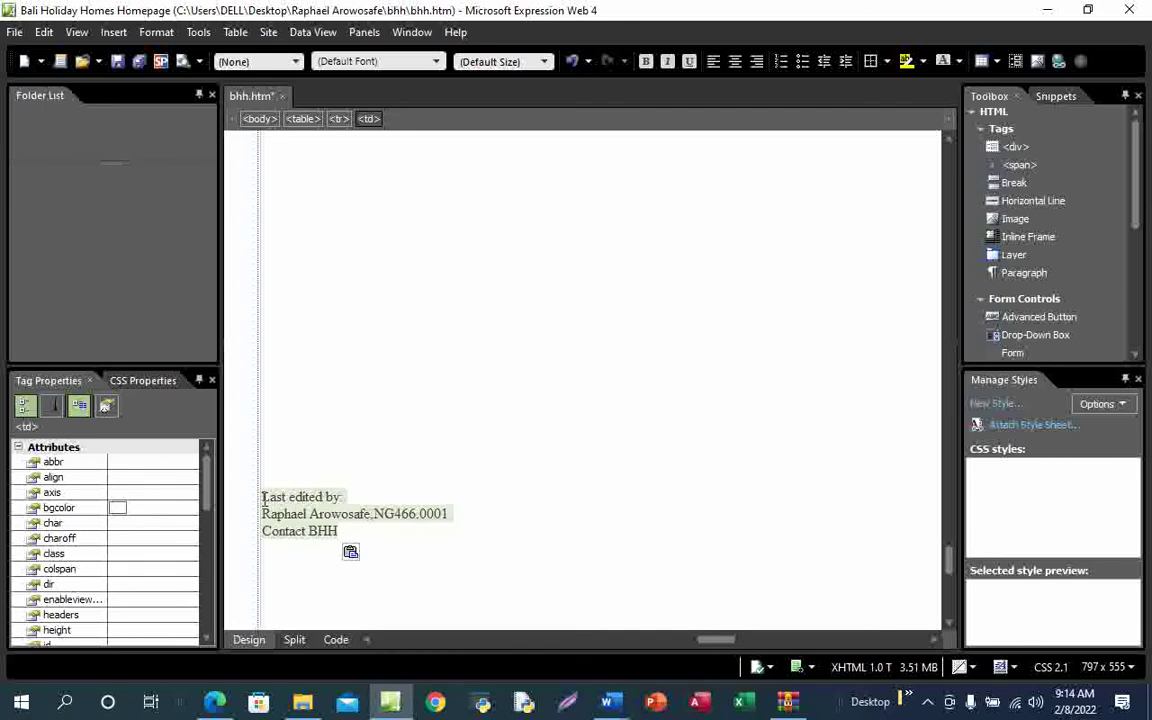
left_click(260, 61)
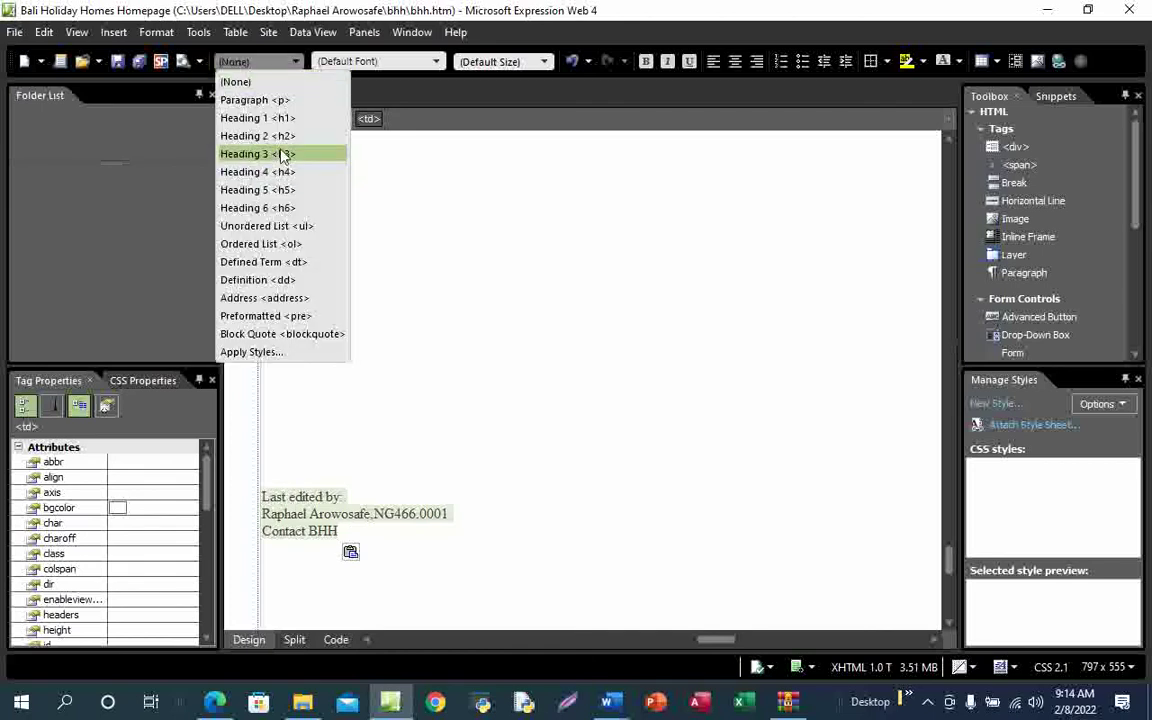
left_click(283, 155)
left_click(117, 62)
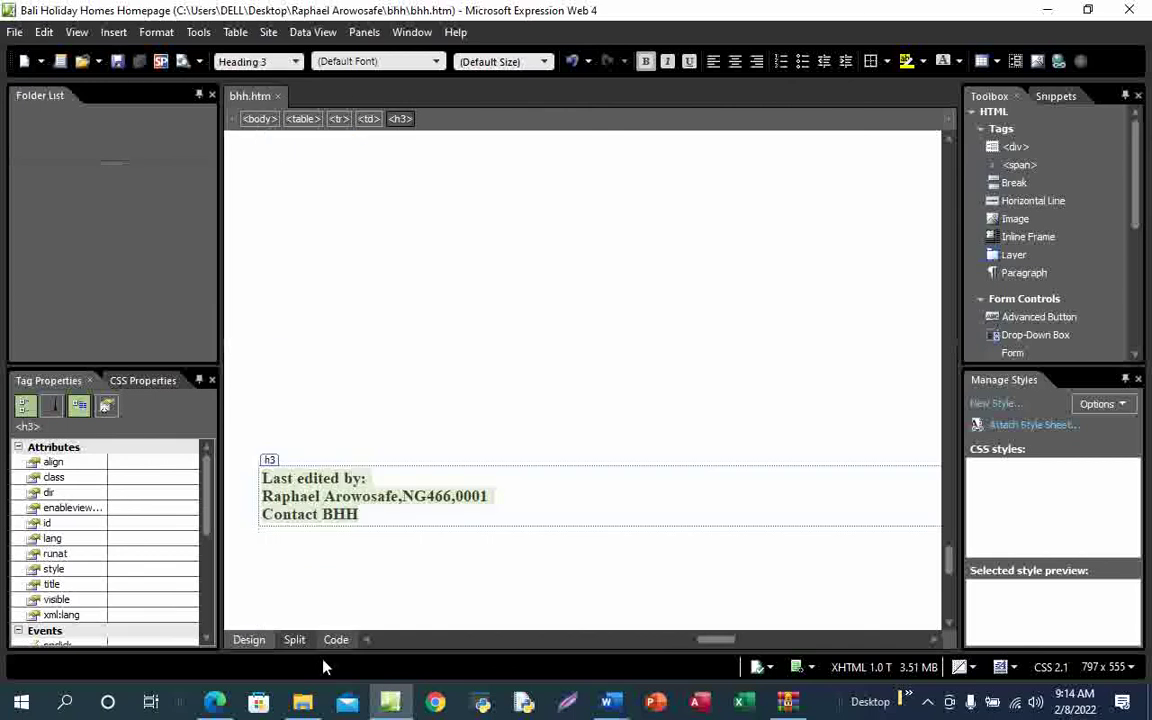
mouse_move(224, 707)
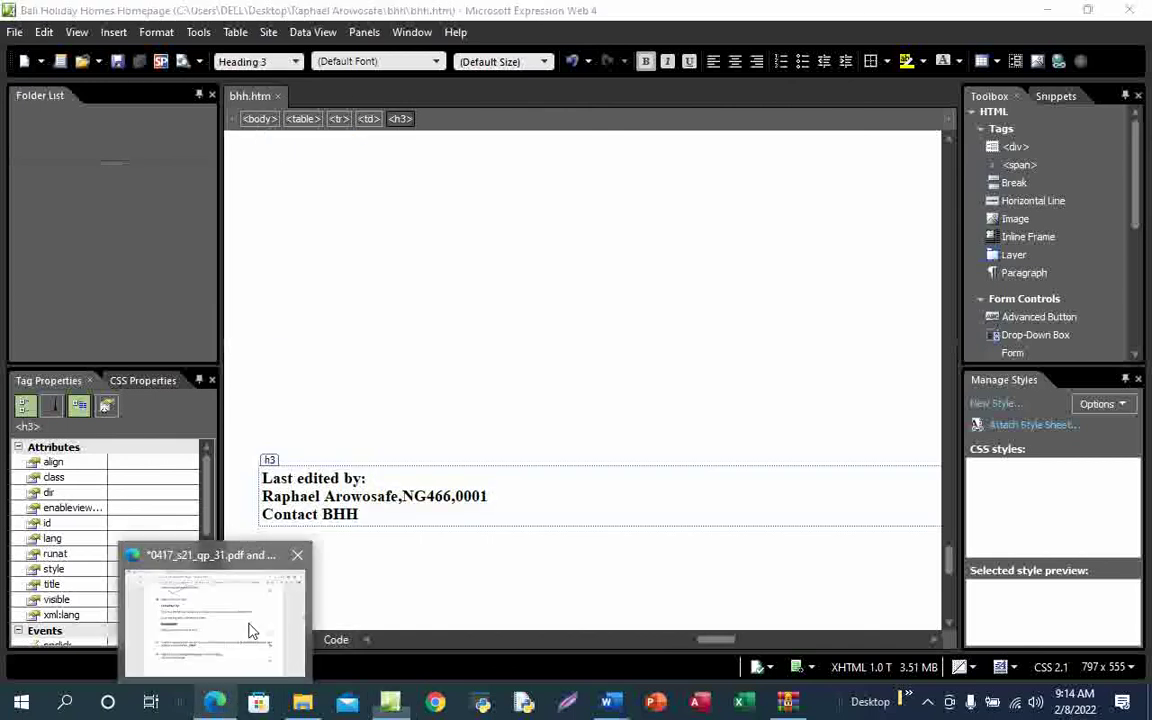
left_click(249, 630)
Pen-underline 'Contact BHH', 'j2131contact.htm' and '_blank' in question 11 of the exam PDF
scroll(445, 481, "down", 3)
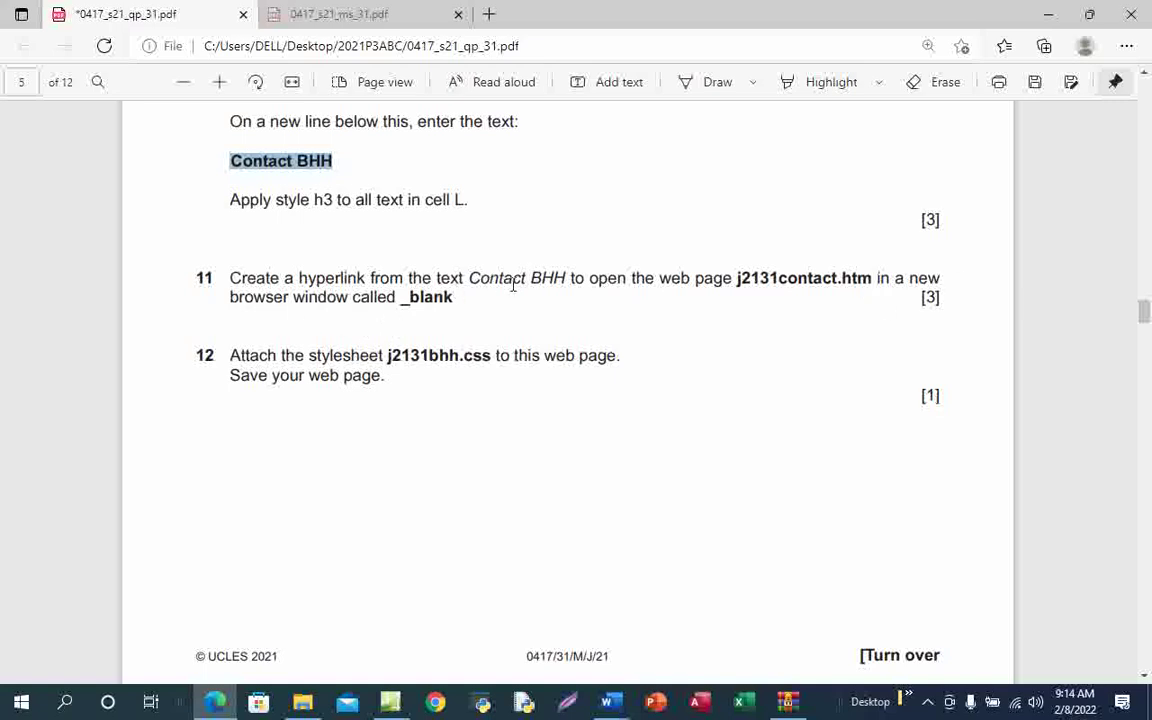
left_click(702, 86)
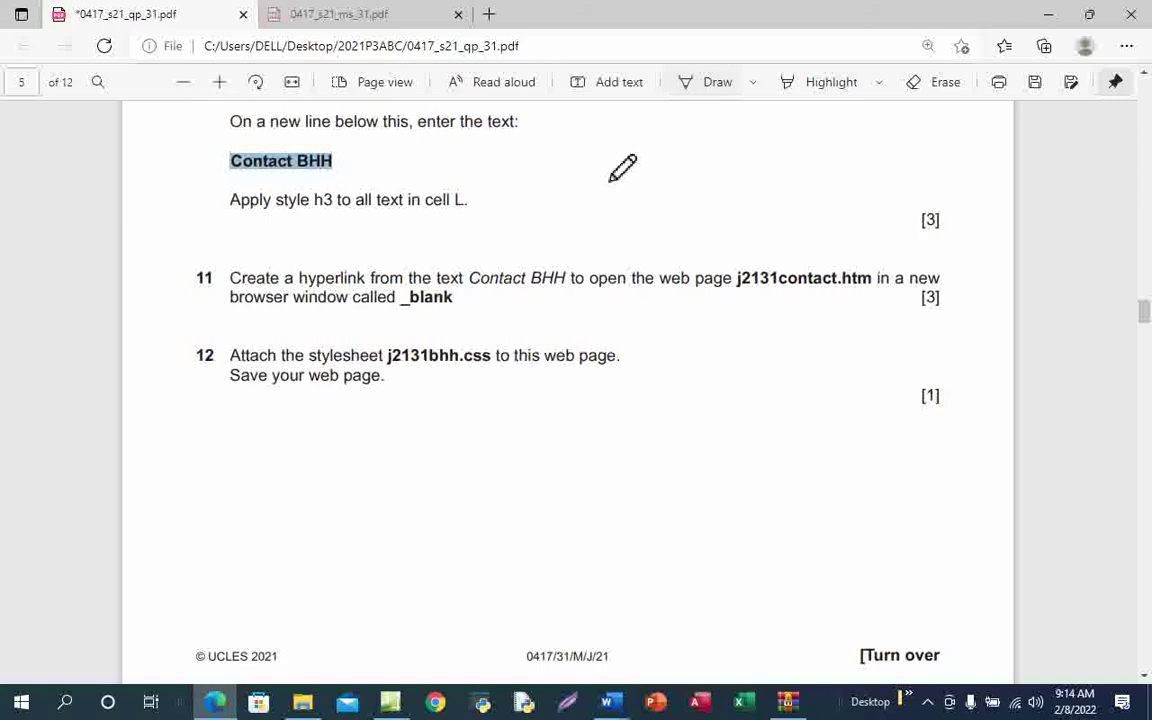
left_click_drag(476, 296, 570, 297)
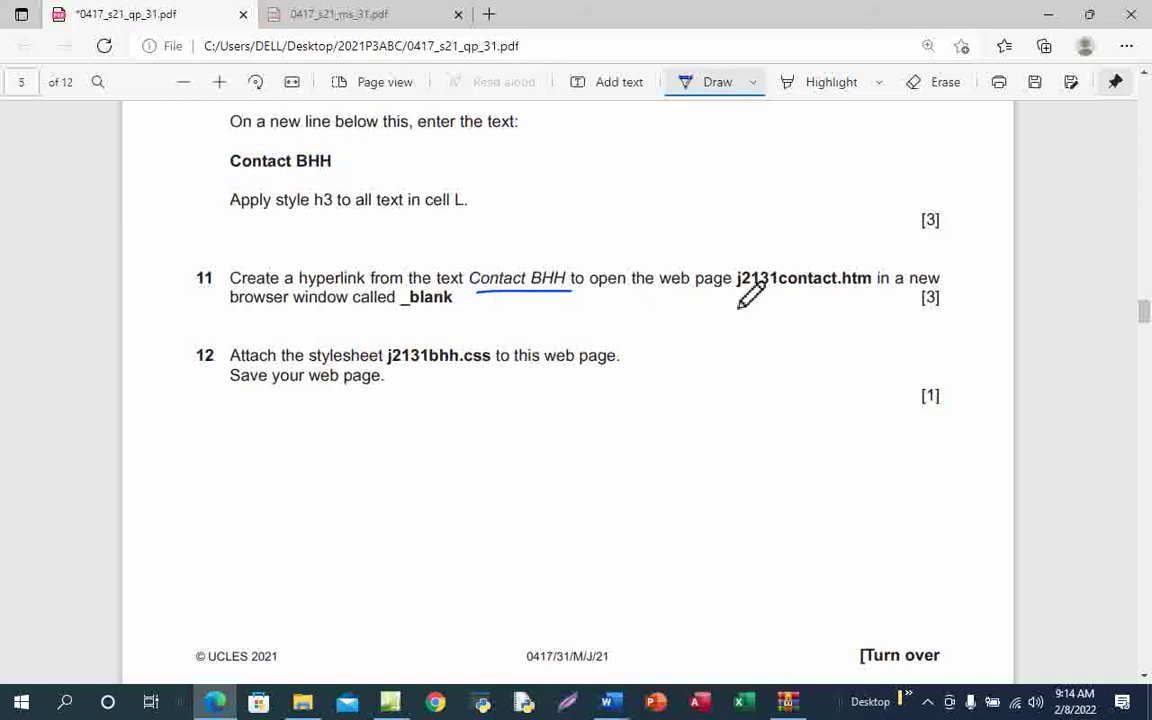
left_click_drag(738, 295, 874, 296)
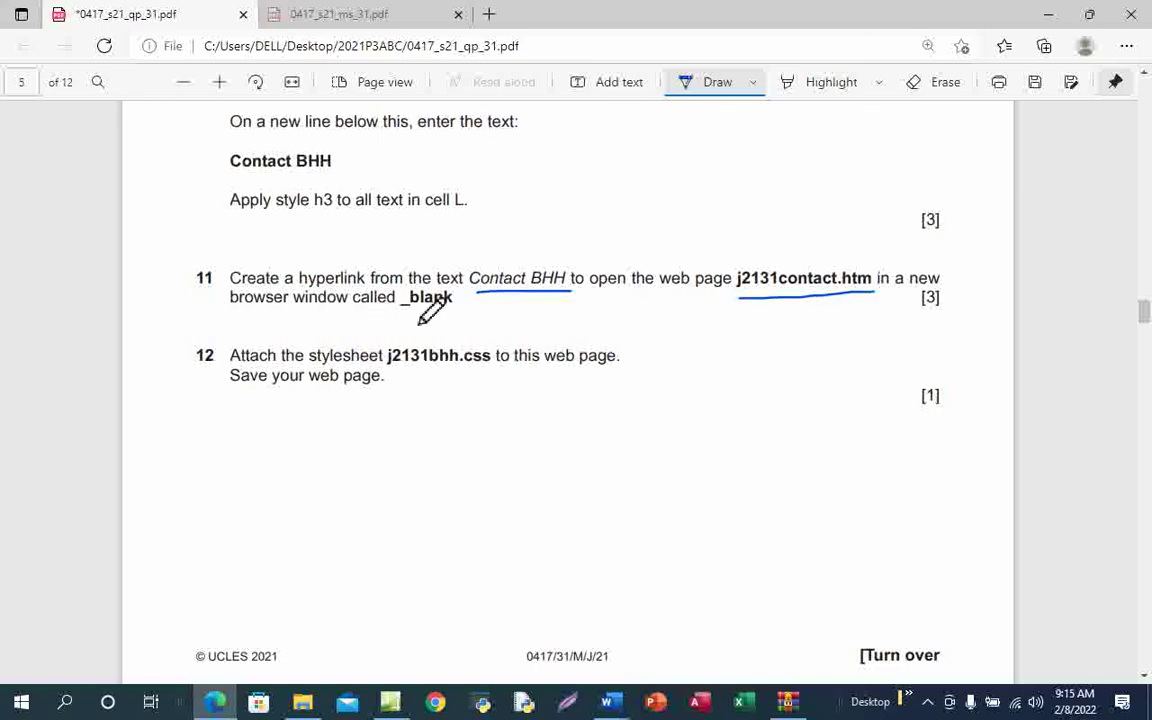
left_click_drag(392, 318, 450, 318)
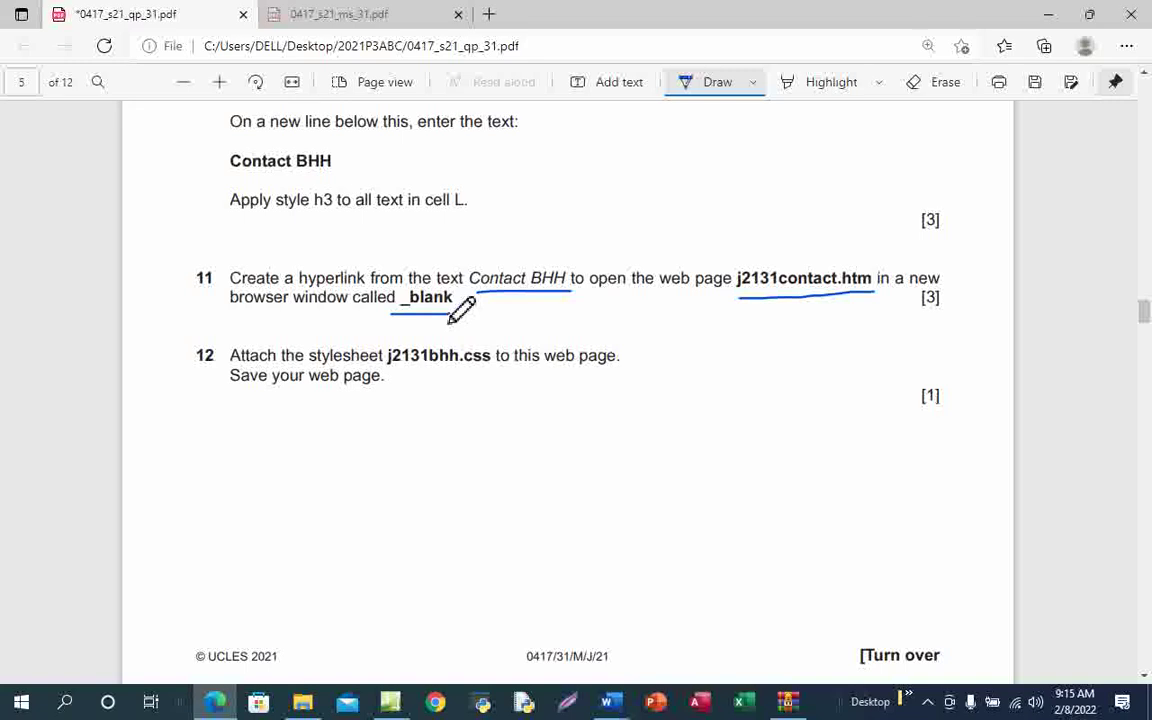
left_click(697, 84)
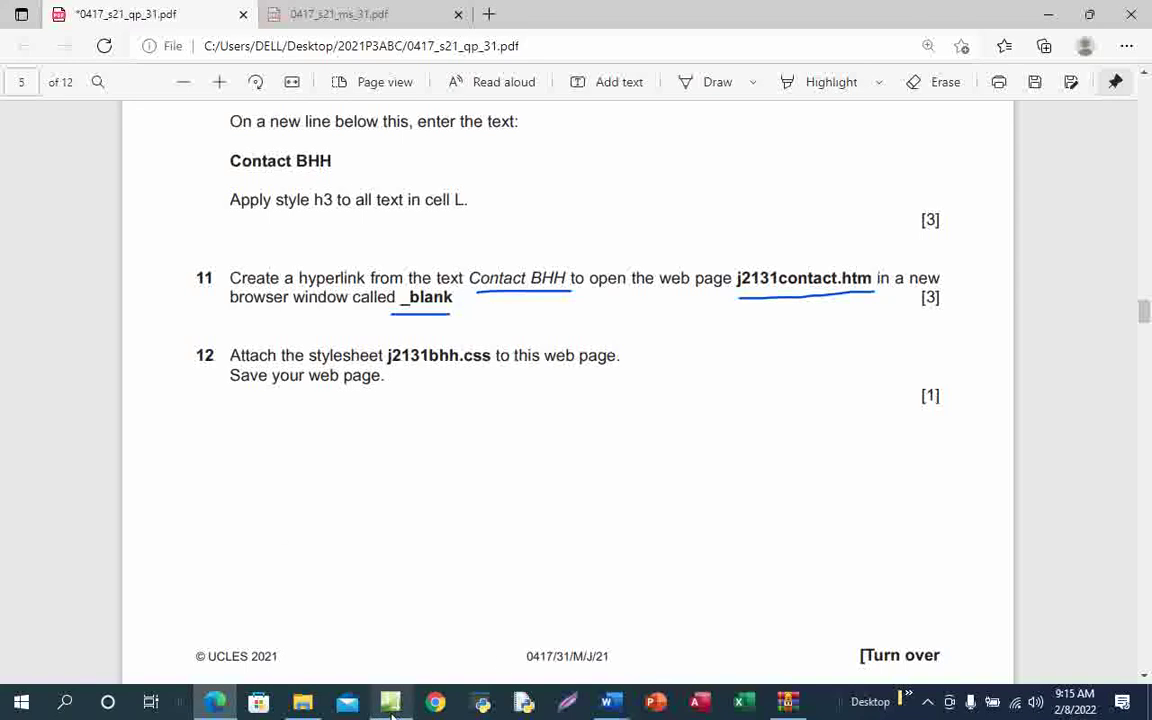
mouse_move(390, 702)
left_click(411, 663)
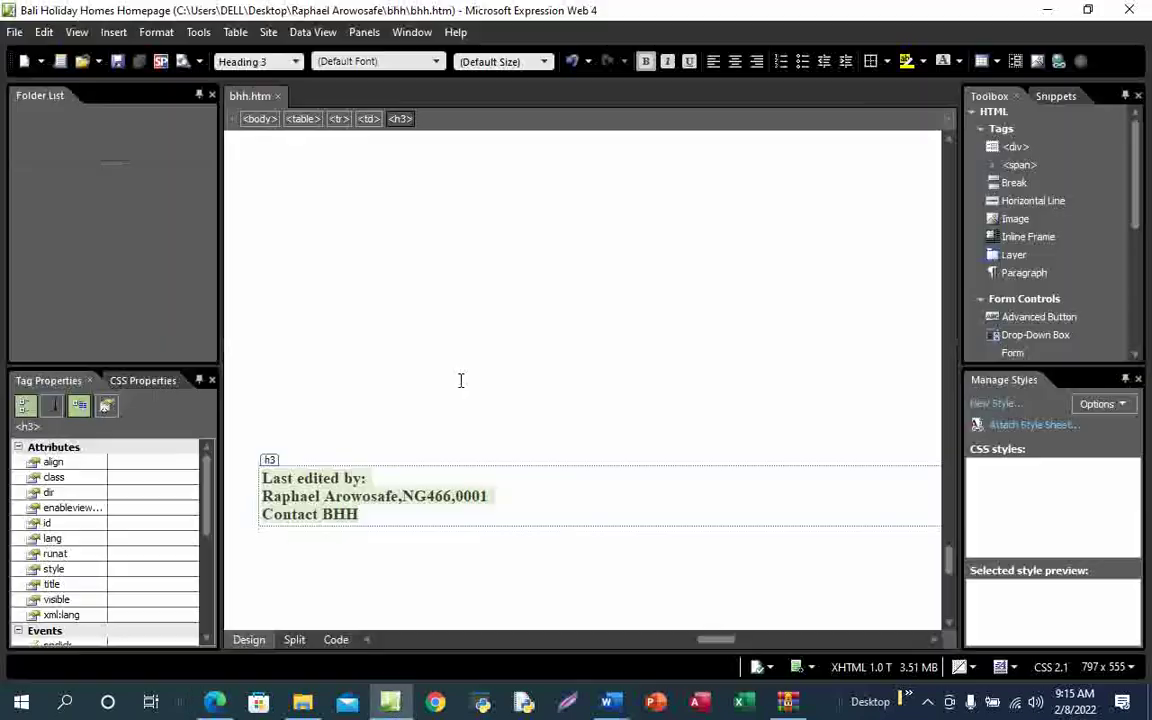
Select 'Contact BHH' and start a hyperlink to an existing file
left_click(365, 516)
left_click_drag(358, 514, 270, 516)
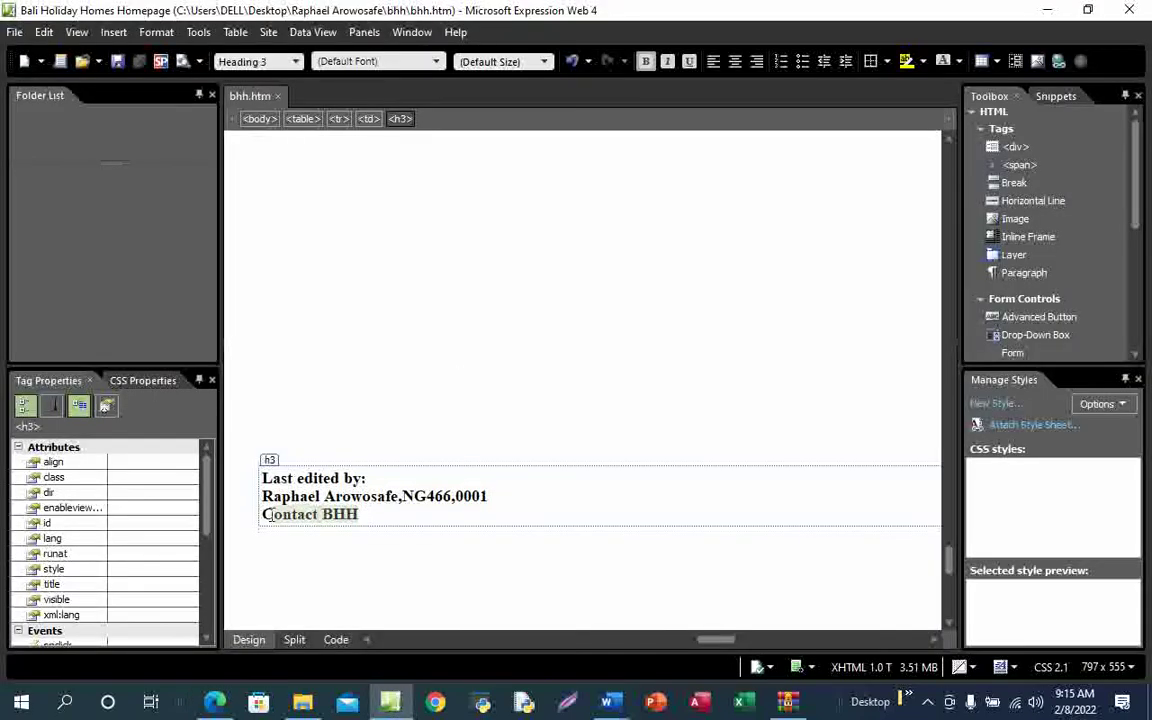
right_click(265, 513)
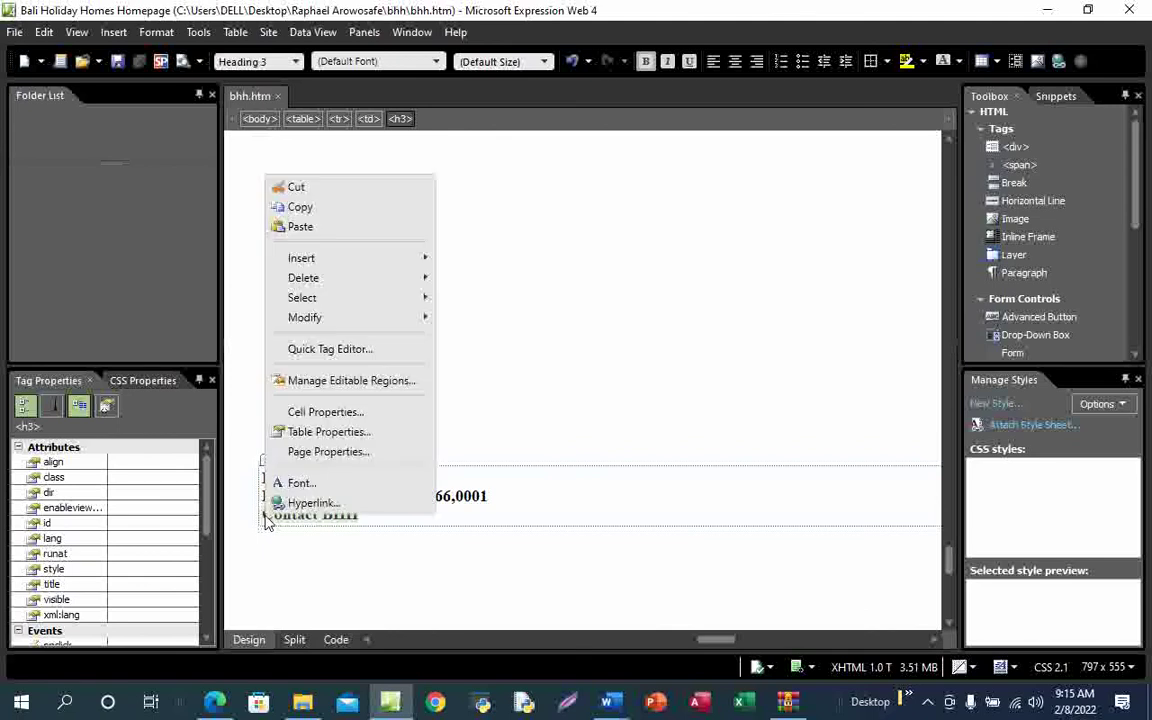
left_click(356, 512)
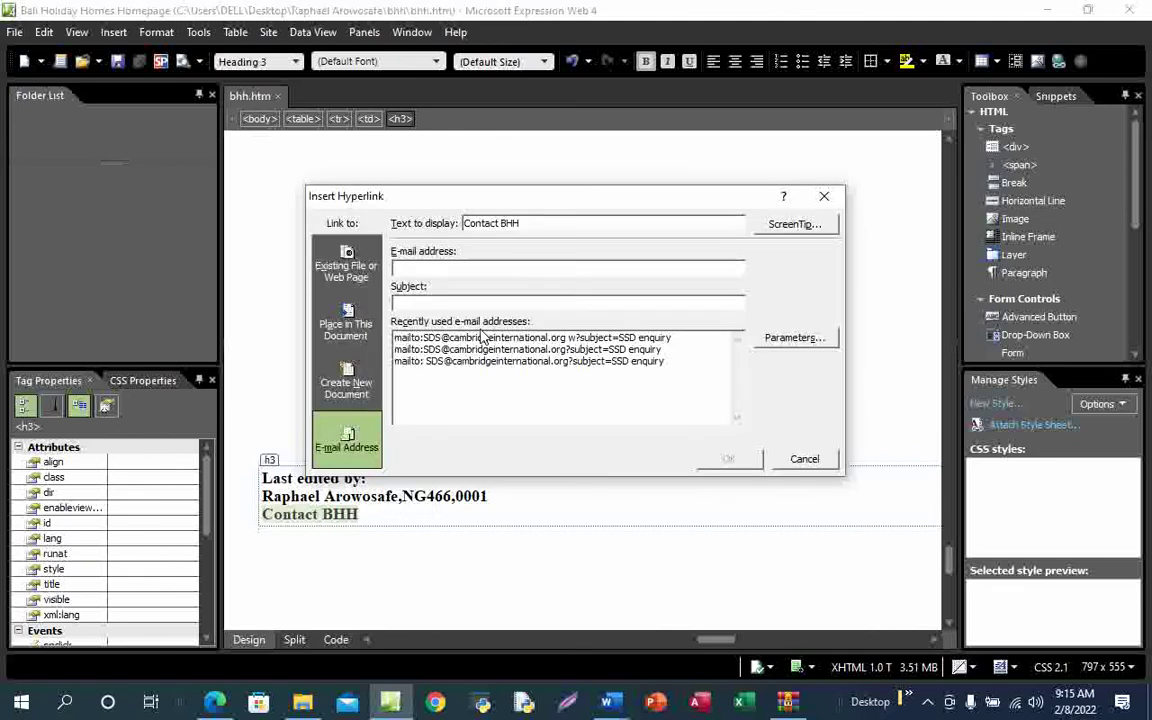
left_click(362, 279)
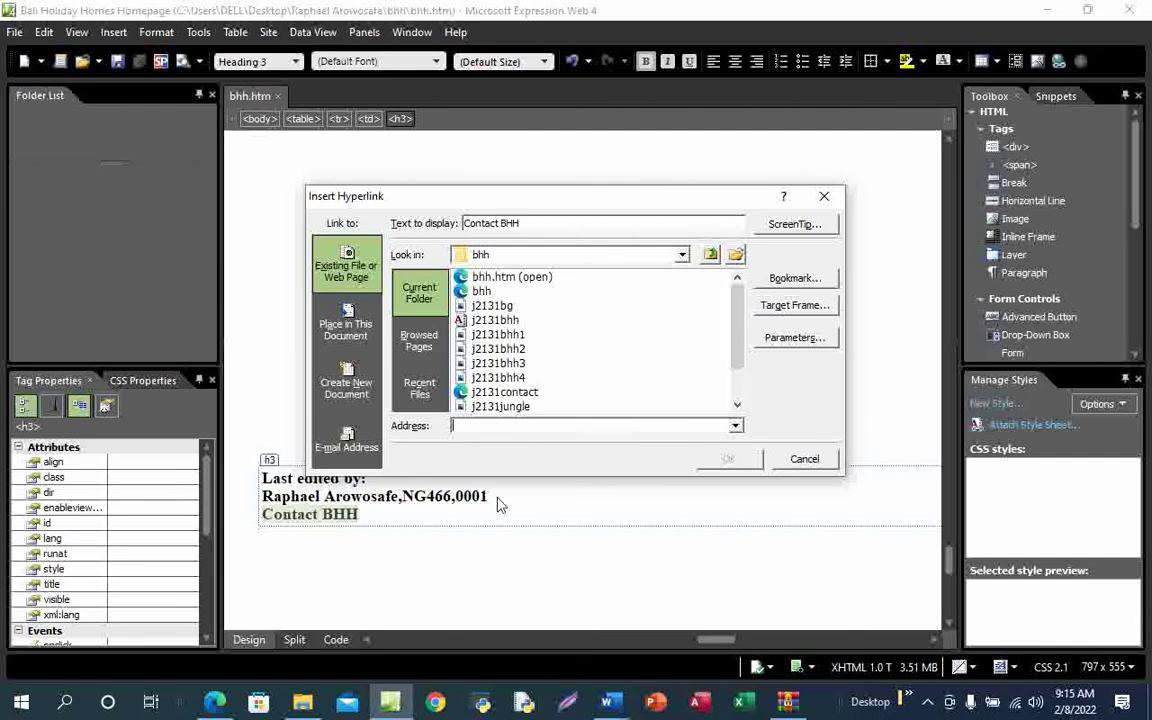
Link it to j2131contact.htm with the target frame set to New Window (_blank)
mouse_move(212, 704)
left_click(240, 620)
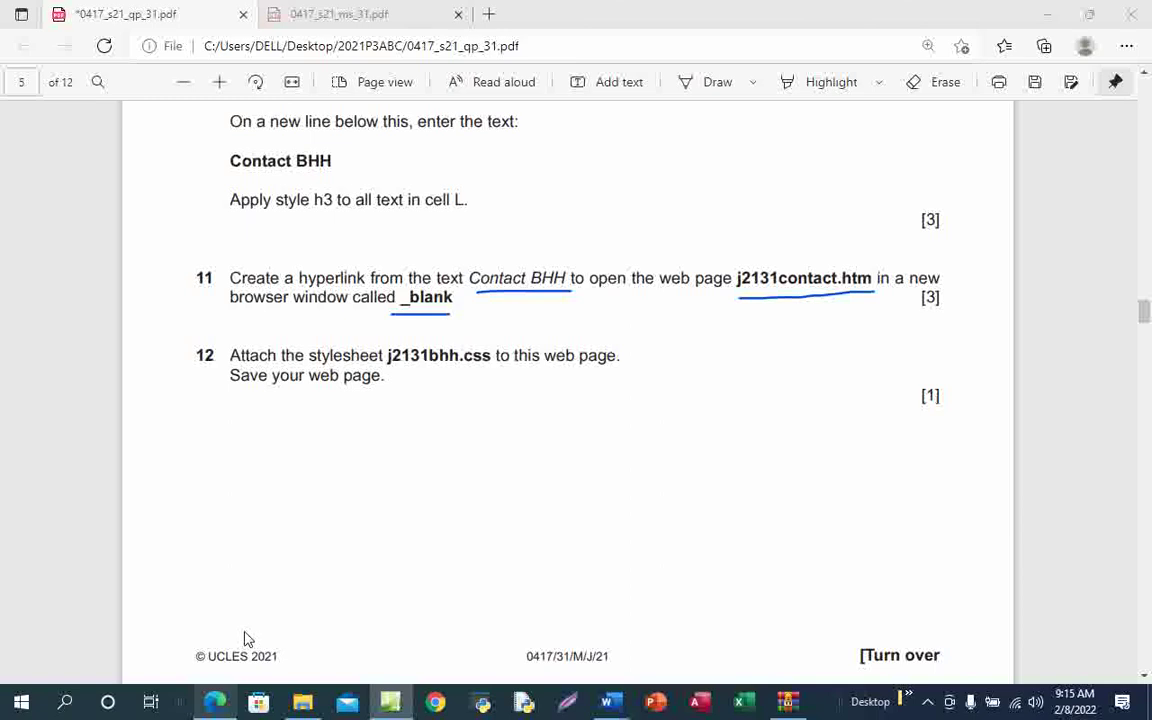
left_click(215, 702)
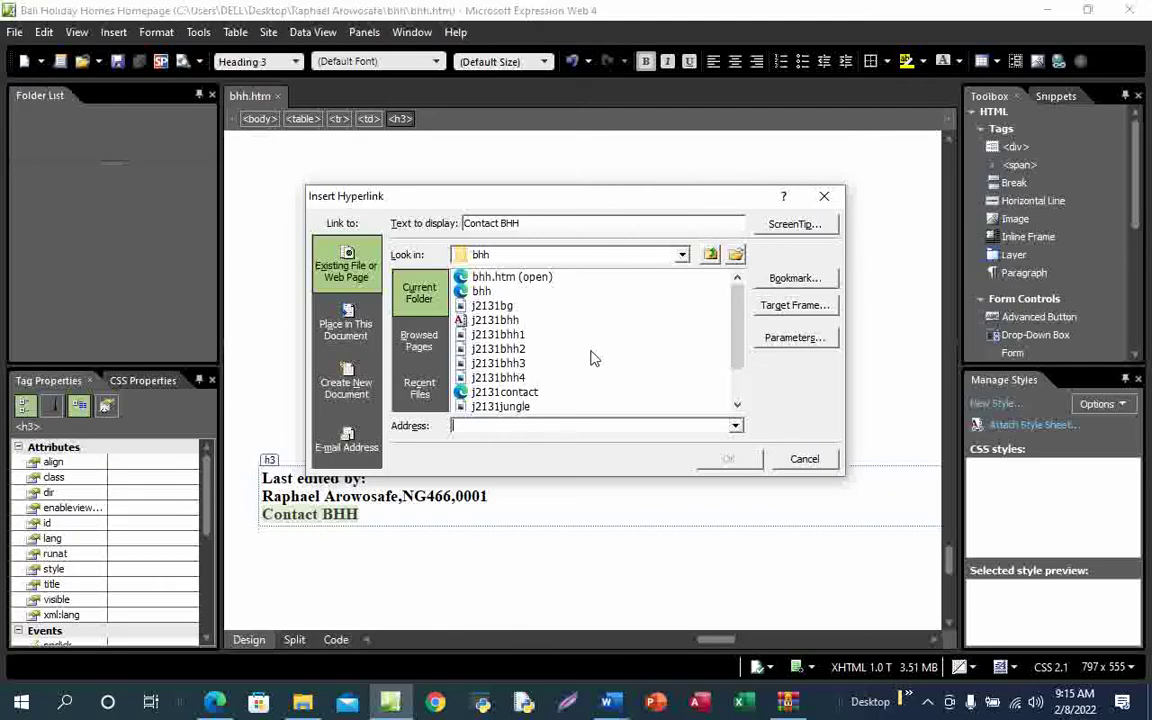
left_click(527, 393)
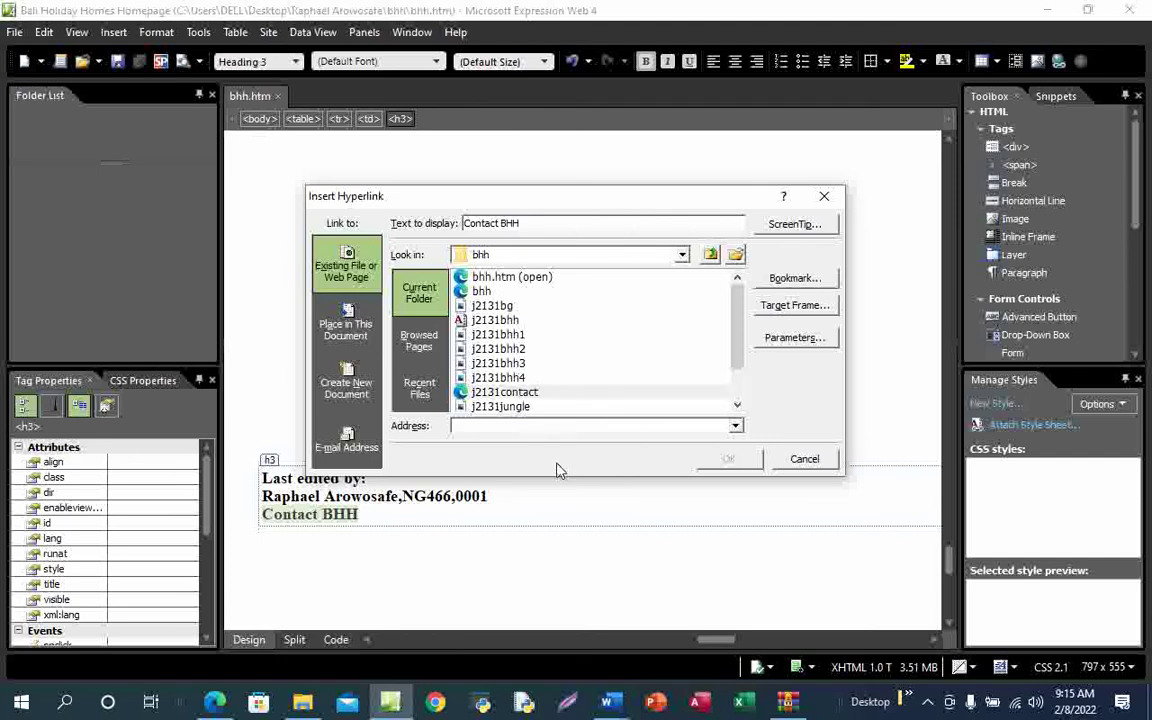
left_click(795, 306)
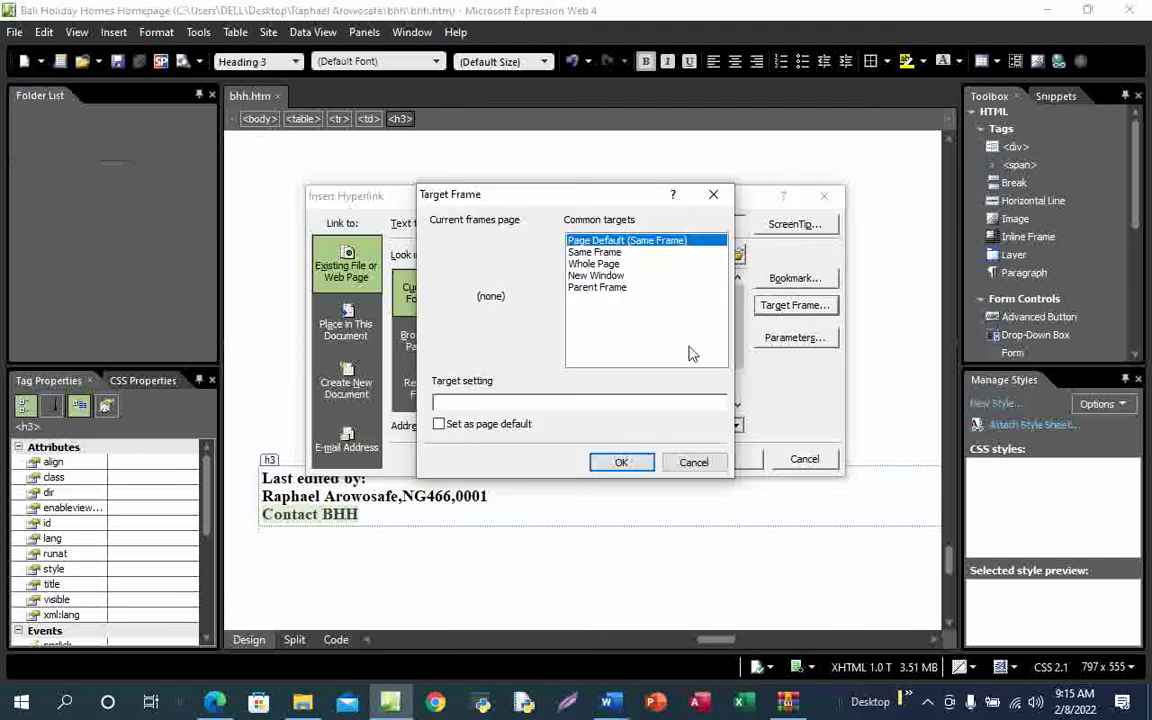
left_click(598, 277)
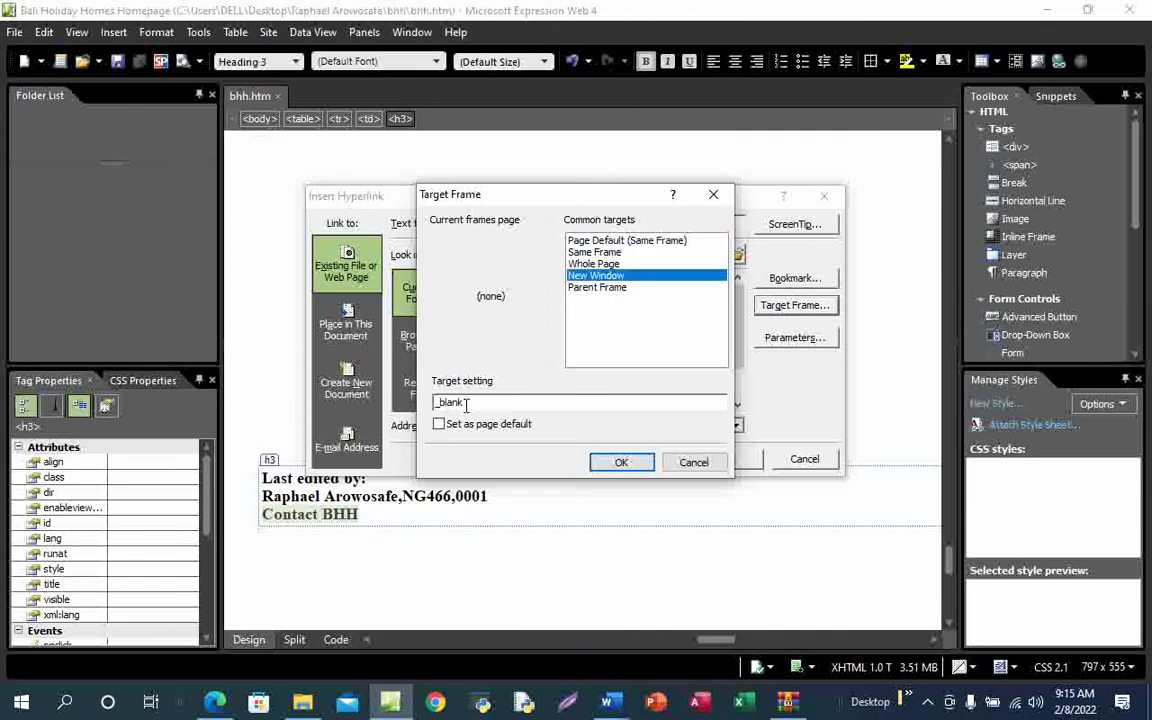
left_click(622, 462)
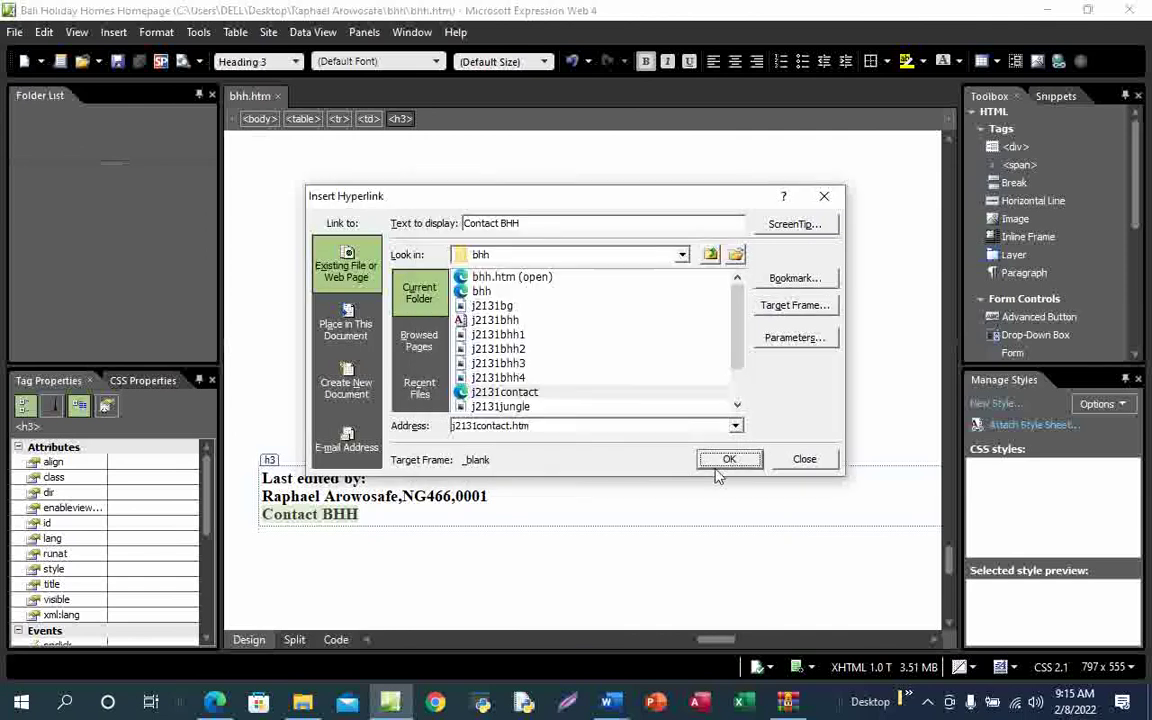
left_click(730, 462)
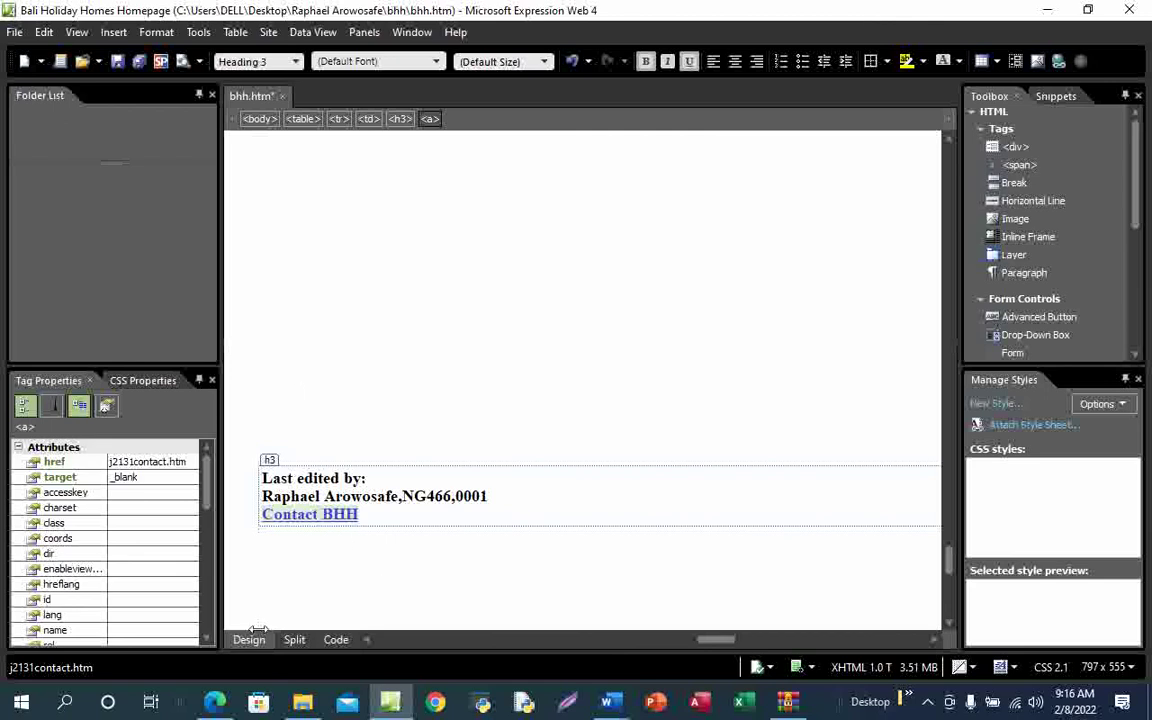
Save bhh.htm, then draw a check mark over question 11 on the exam PDF
left_click(119, 62)
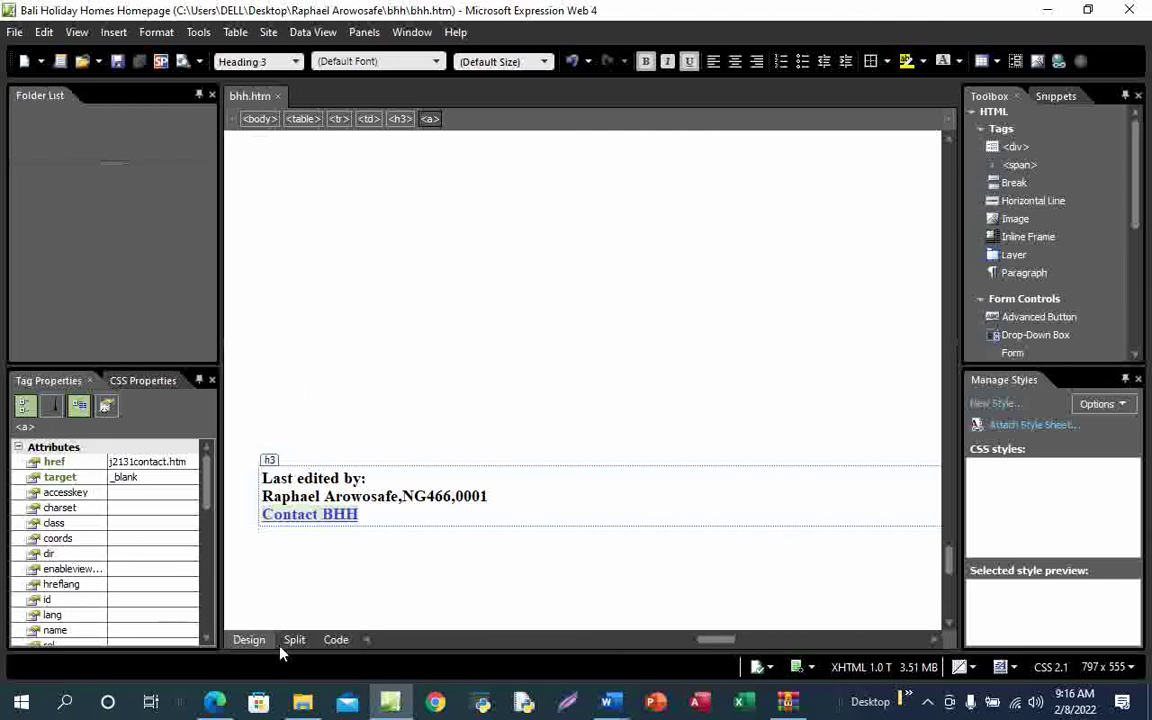
left_click(217, 703)
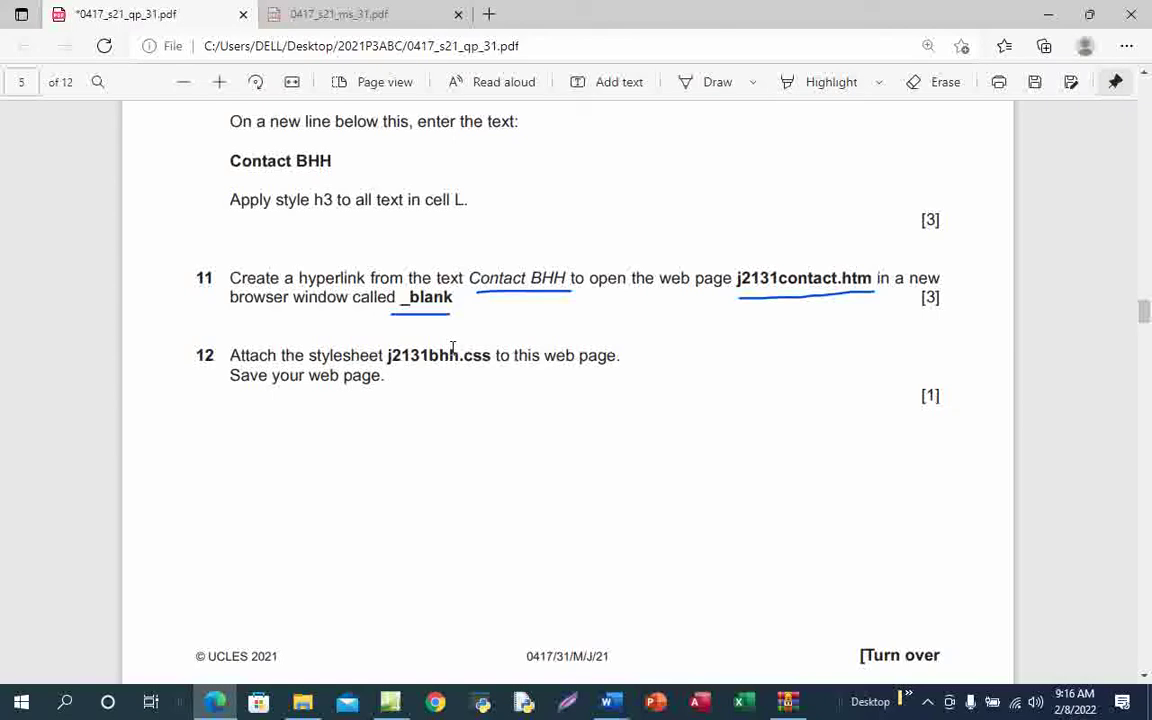
left_click(697, 89)
mouse_move(240, 303)
left_mouse_down()
mouse_move(296, 310)
mouse_move(420, 270)
left_mouse_up()
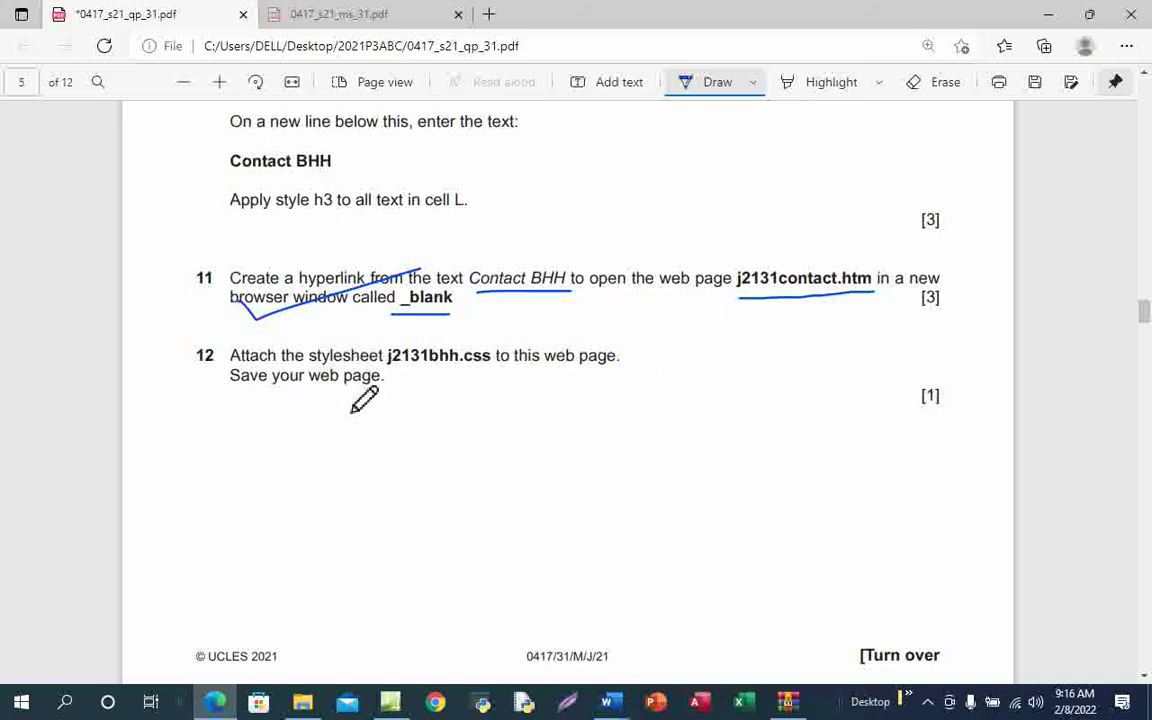
mouse_move(390, 705)
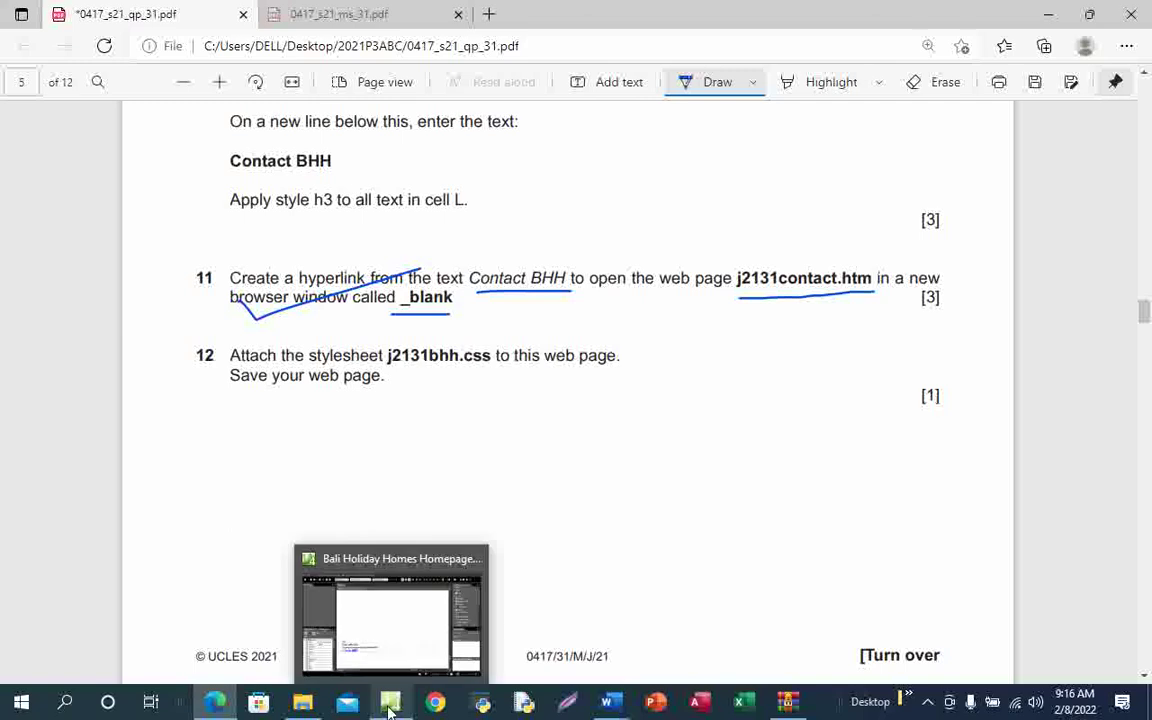
left_click(362, 578)
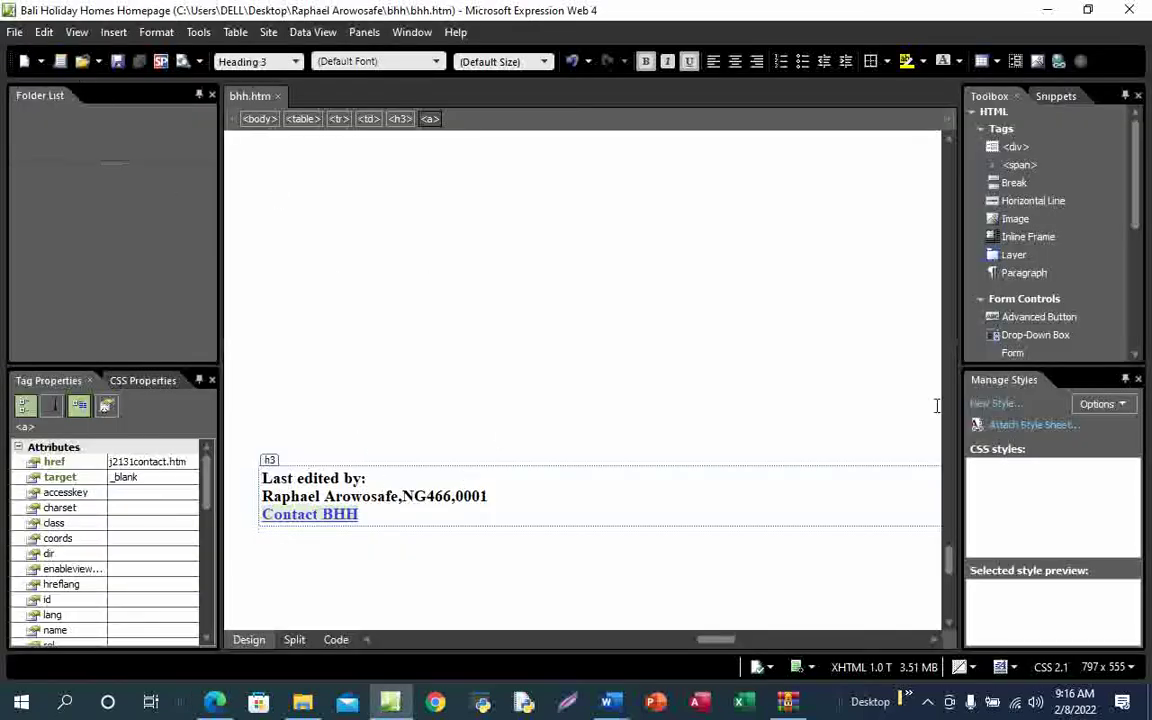
Attach j2131bhh.css from the Desktop project's bhh folder via Attach Style Sheet
left_click(1033, 426)
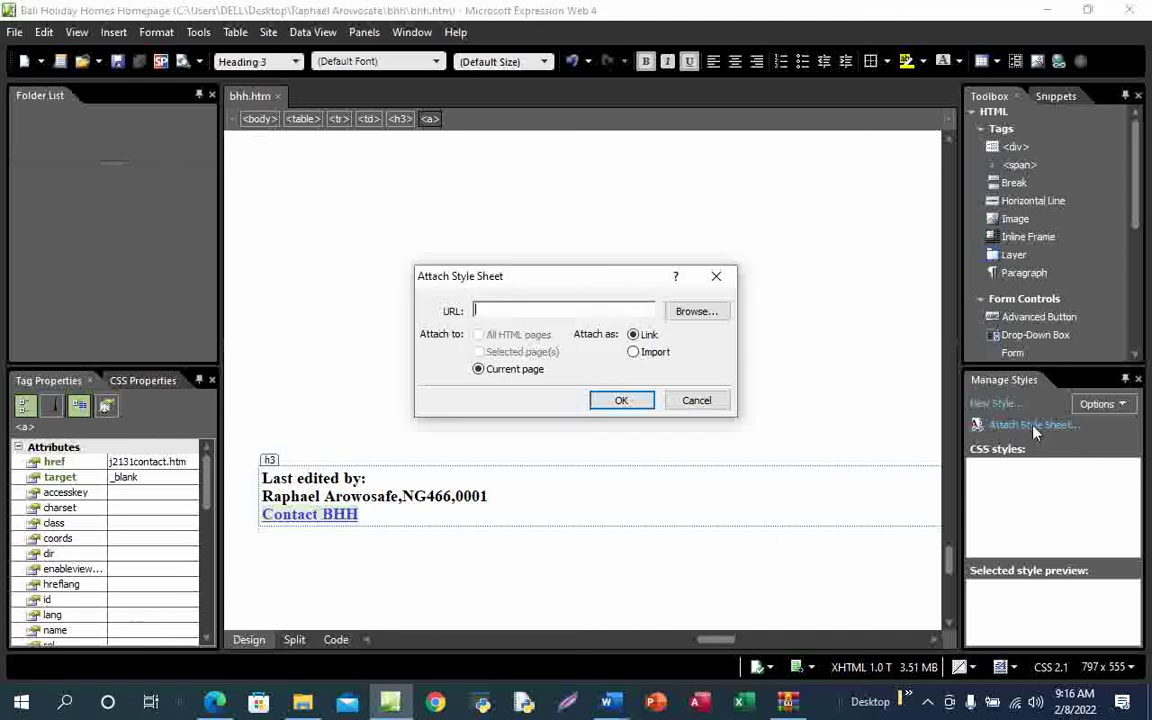
left_click(702, 321)
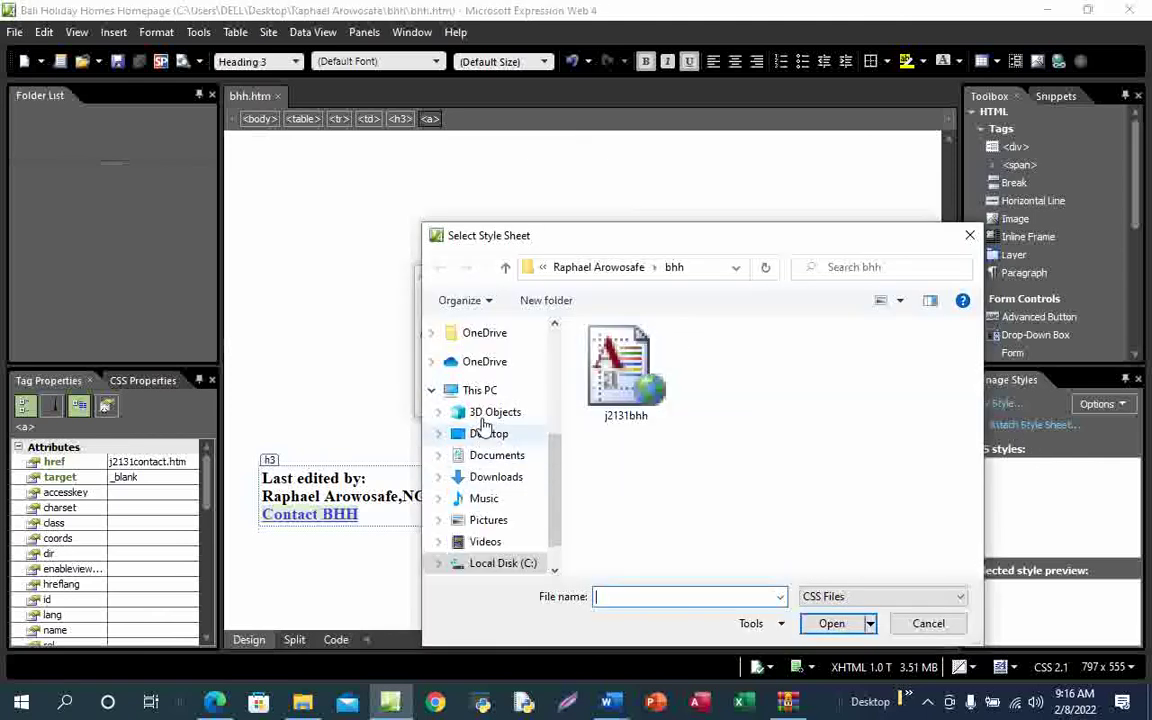
left_click(498, 437)
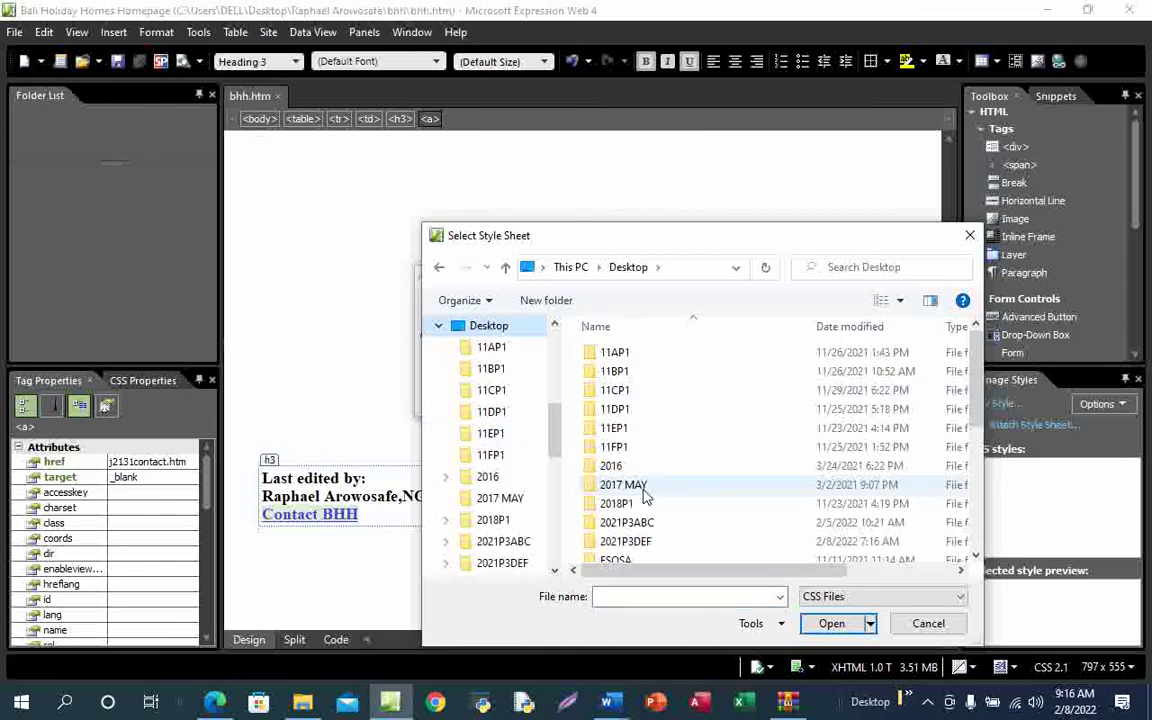
scroll(688, 506, "down", 5)
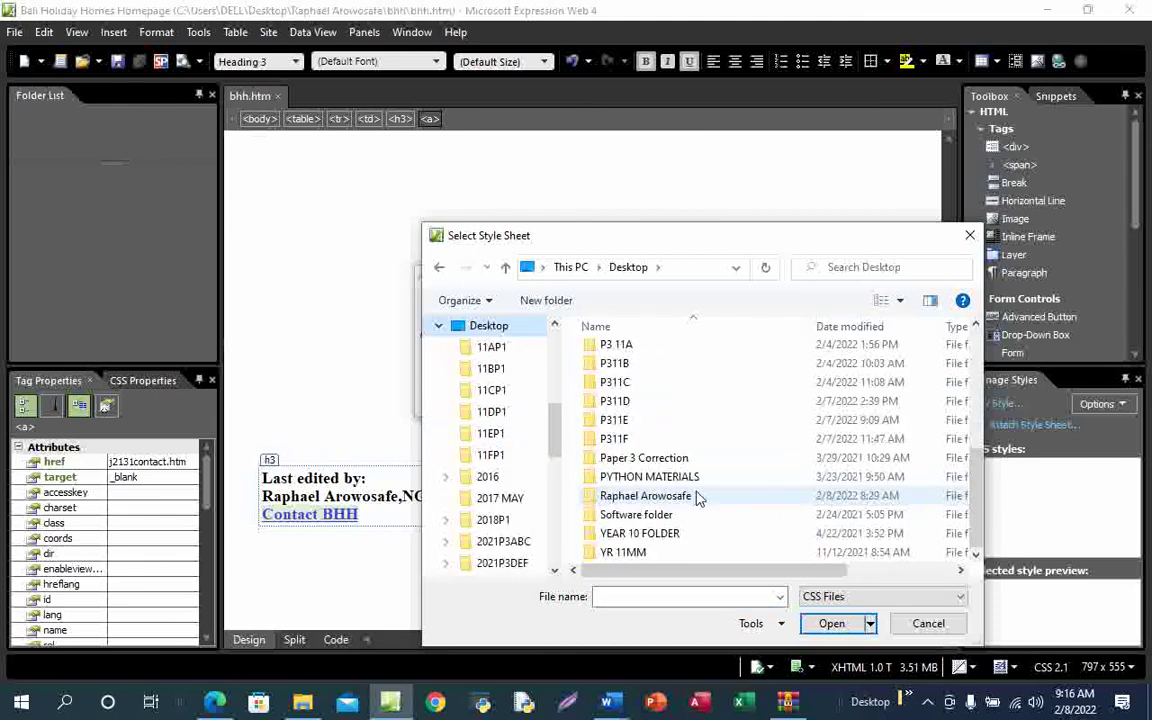
double_click(655, 500)
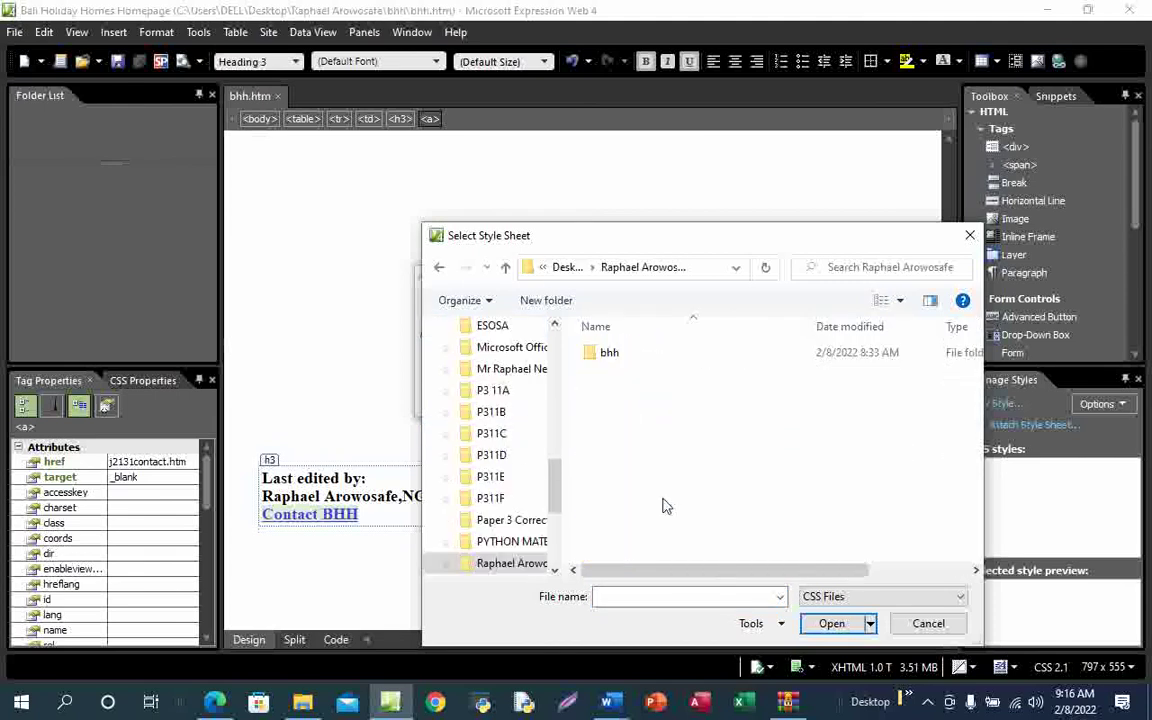
double_click(645, 362)
left_click(615, 370)
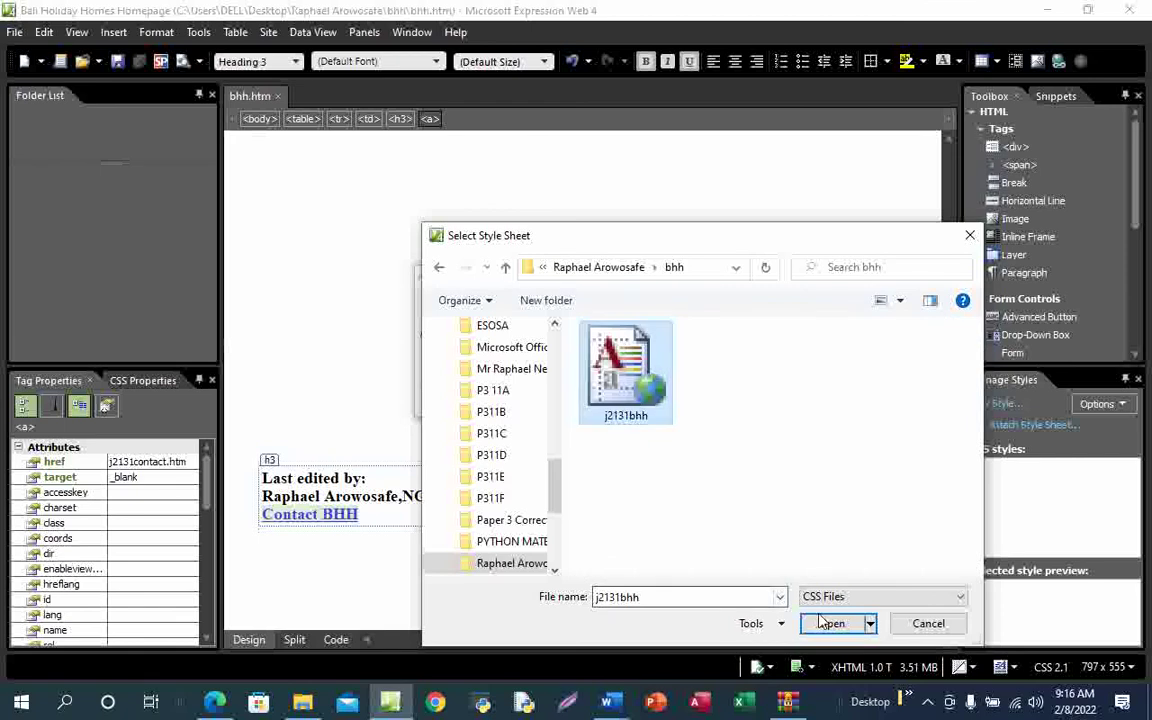
left_click(831, 624)
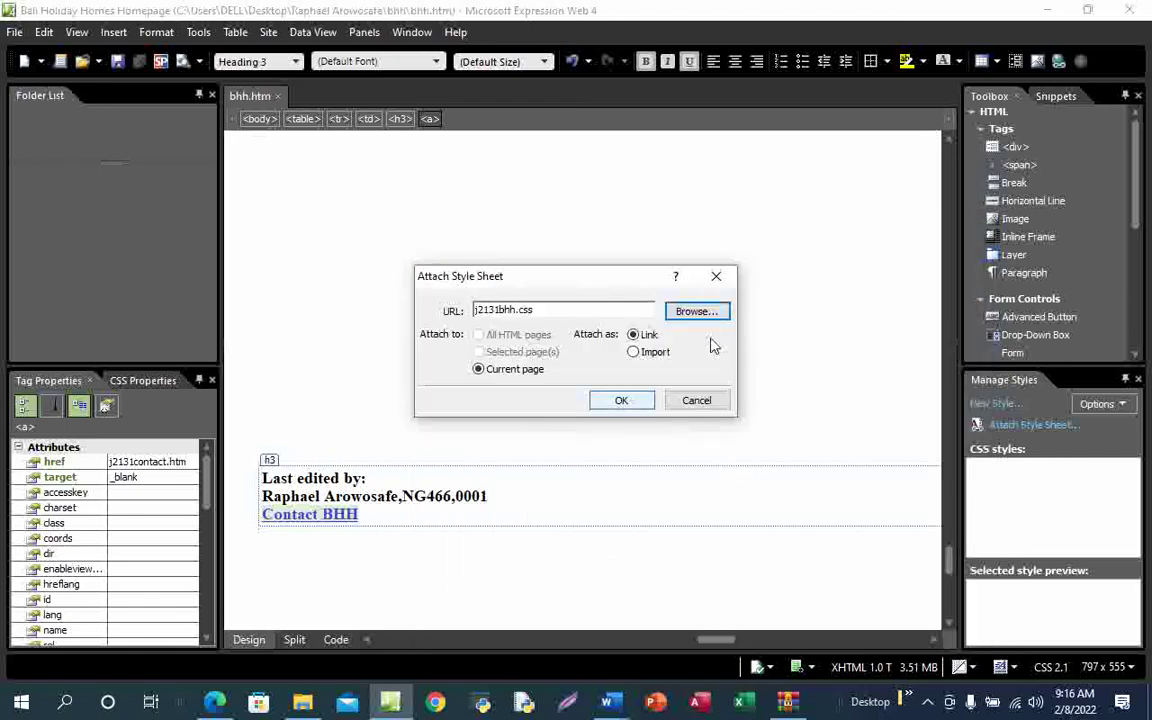
left_click(621, 400)
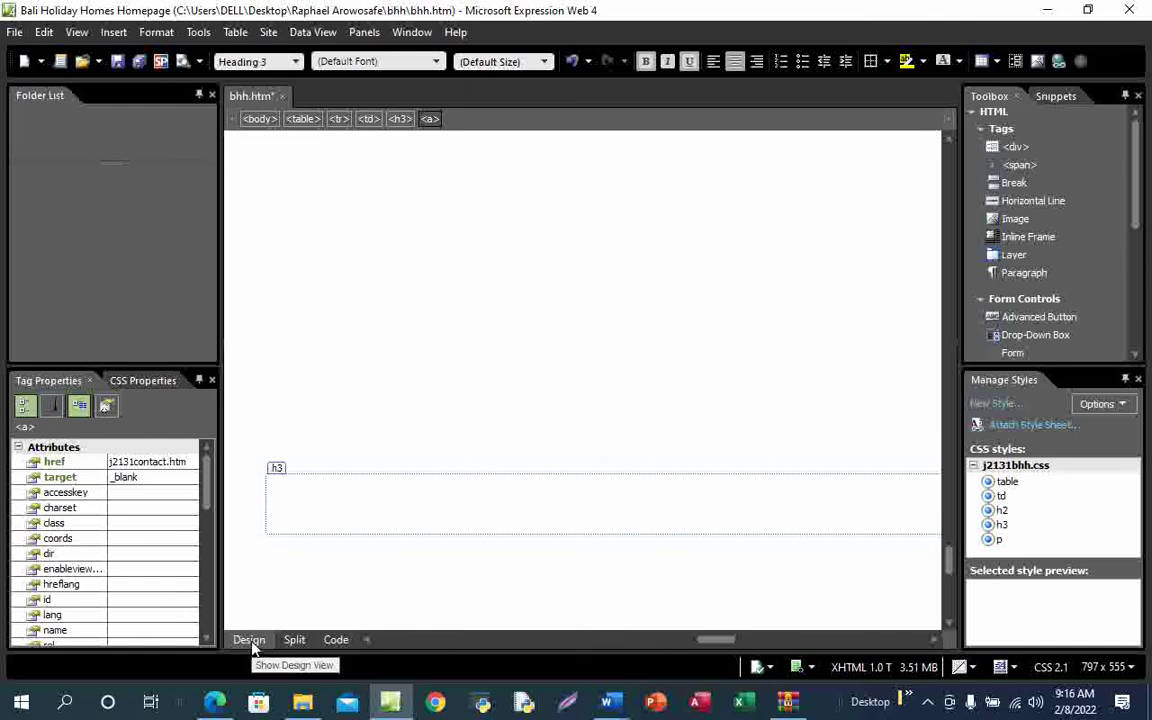
Scroll back up and switch to the exam PDF
scroll(448, 398, "up", 3)
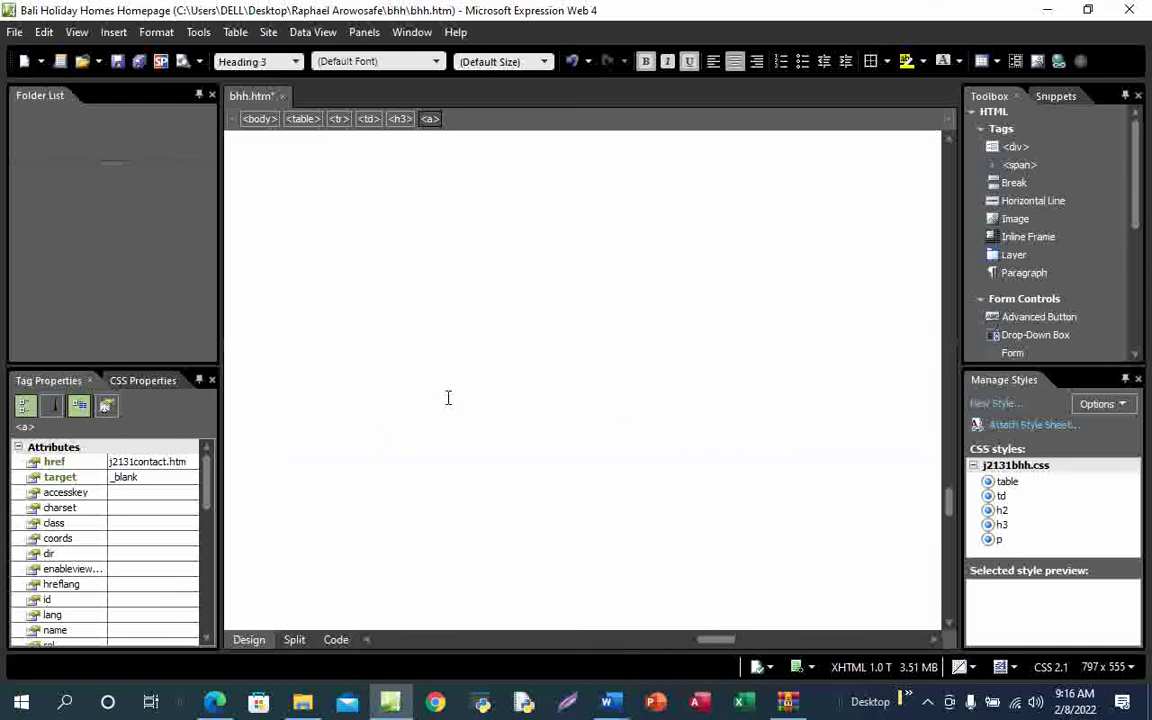
scroll(448, 398, "up", 5)
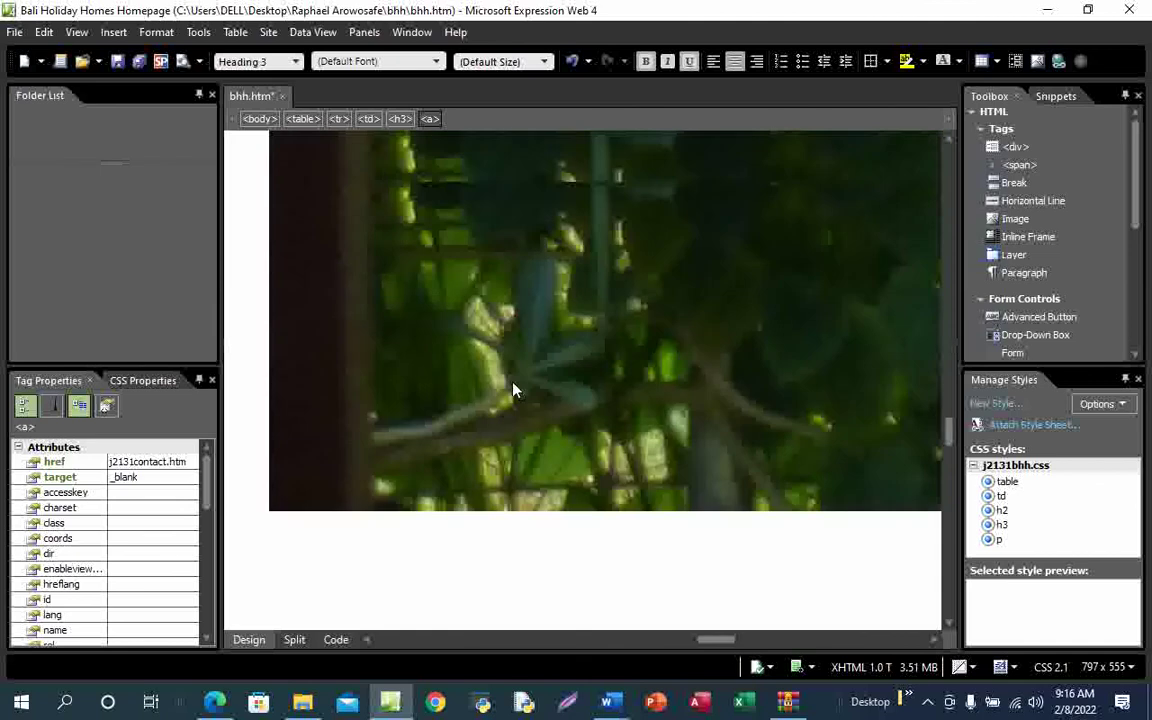
scroll(513, 390, "up", 5)
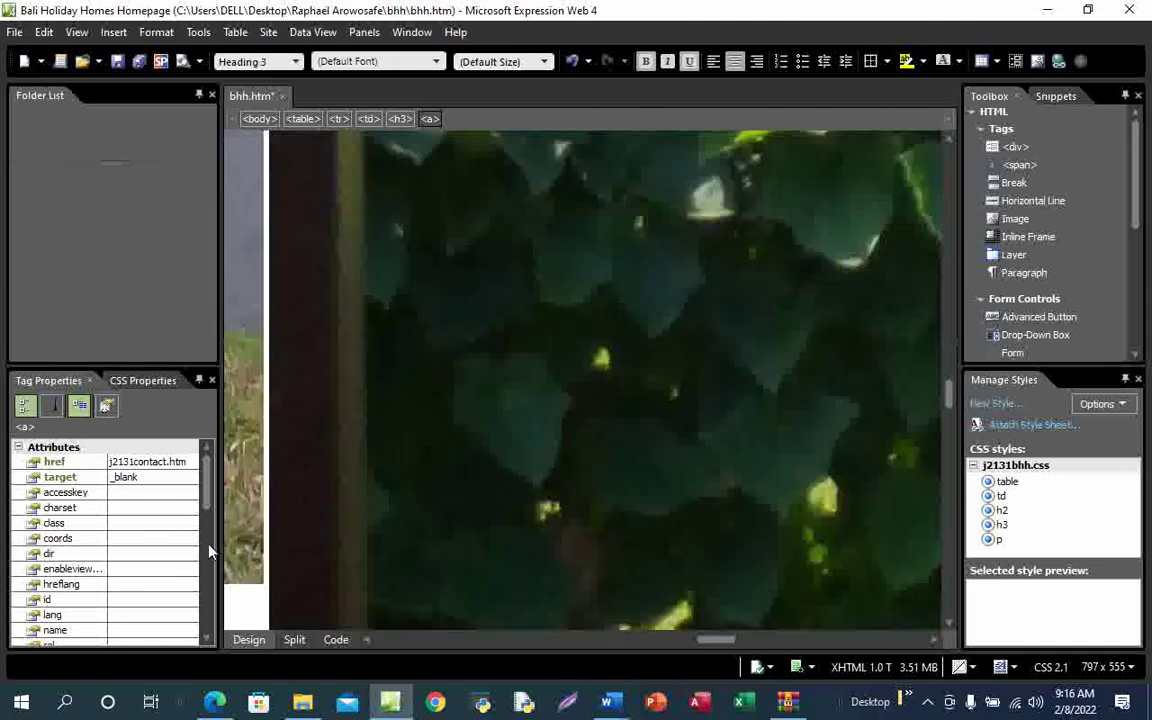
left_click(210, 703)
Scroll the exam PDF to question 13 on page 6, then bring up the bhh folder
mouse_move(275, 265)
left_mouse_down()
mouse_move(298, 290)
mouse_move(372, 262)
left_mouse_up()
scroll(404, 411, "down", 4)
scroll(404, 411, "down", 2)
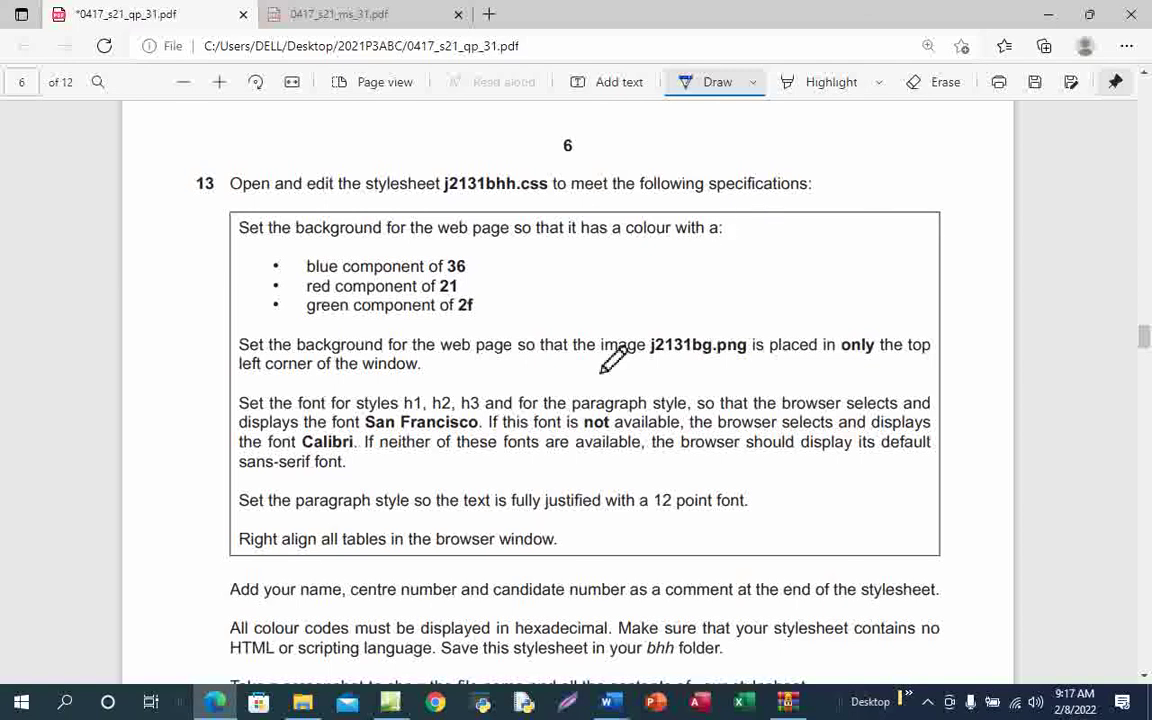
scroll(601, 372, "down", 2)
scroll(601, 372, "up", 2)
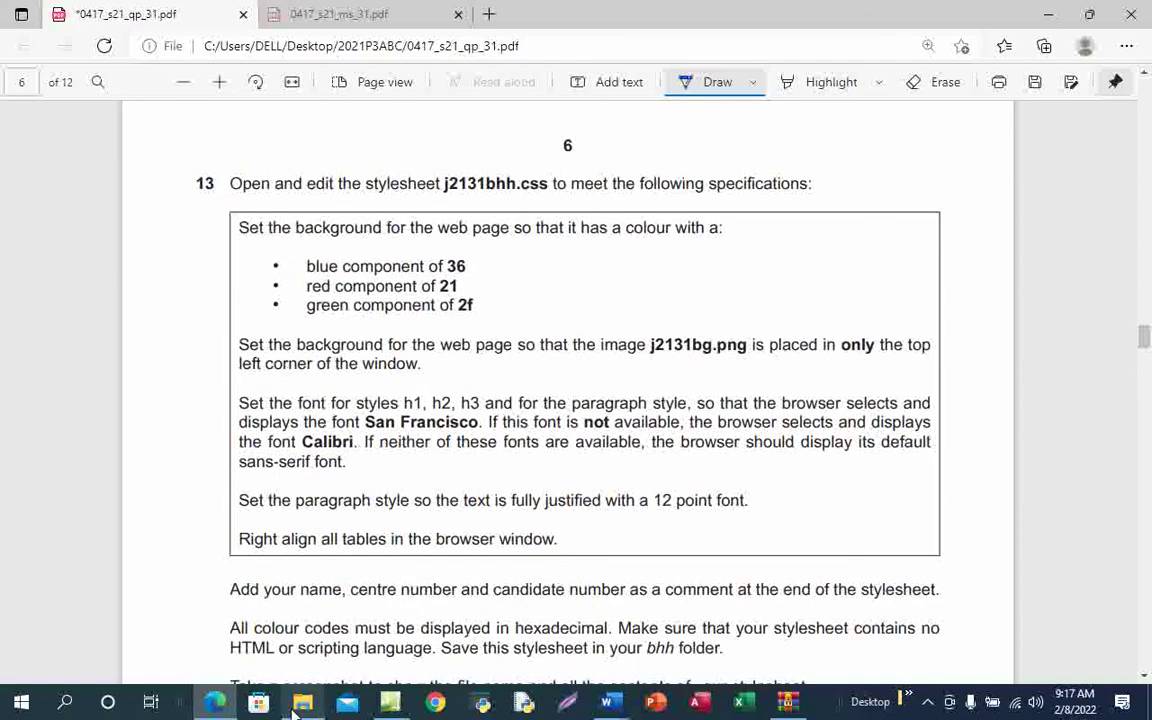
mouse_move(302, 708)
left_click(319, 638)
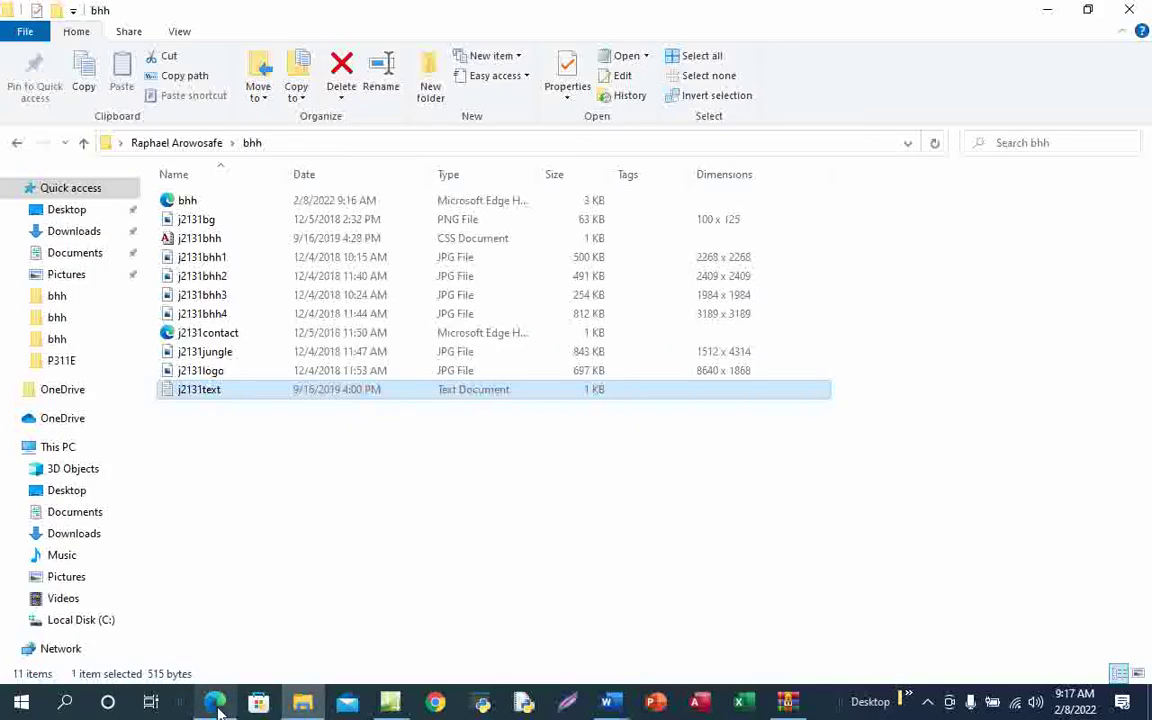
Open j2131bhh.css (CSS Document) from the bhh folder in Expression Web
mouse_move(219, 708)
left_click(247, 648)
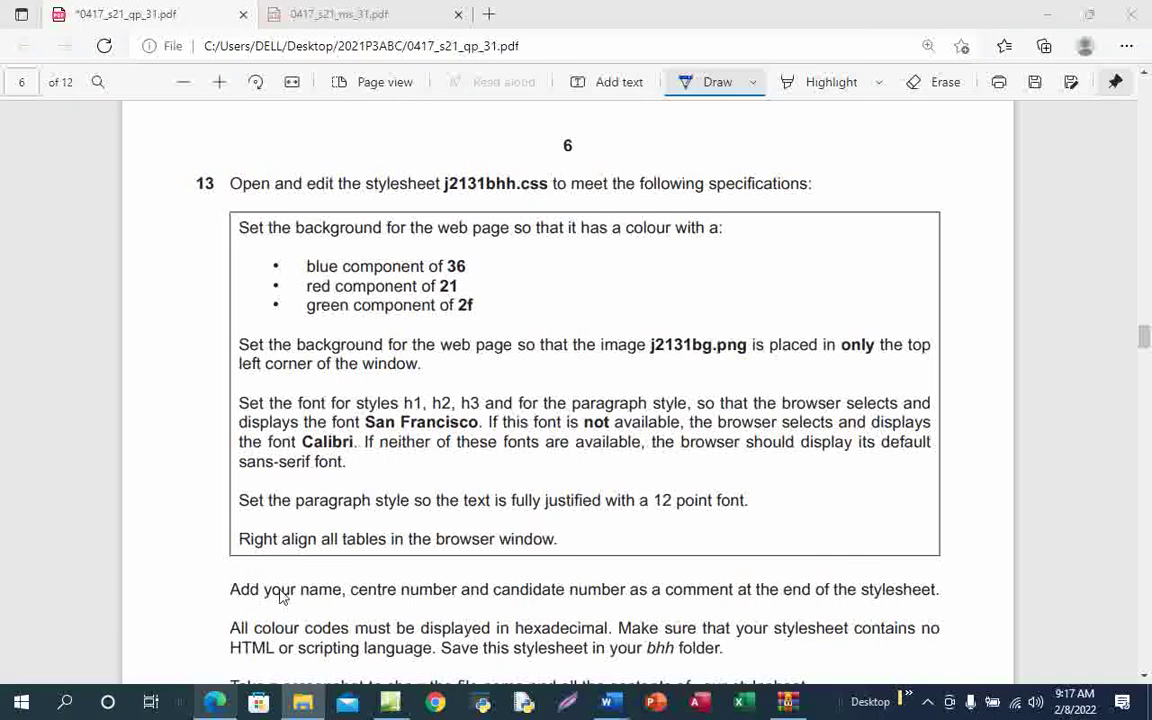
left_click(303, 703)
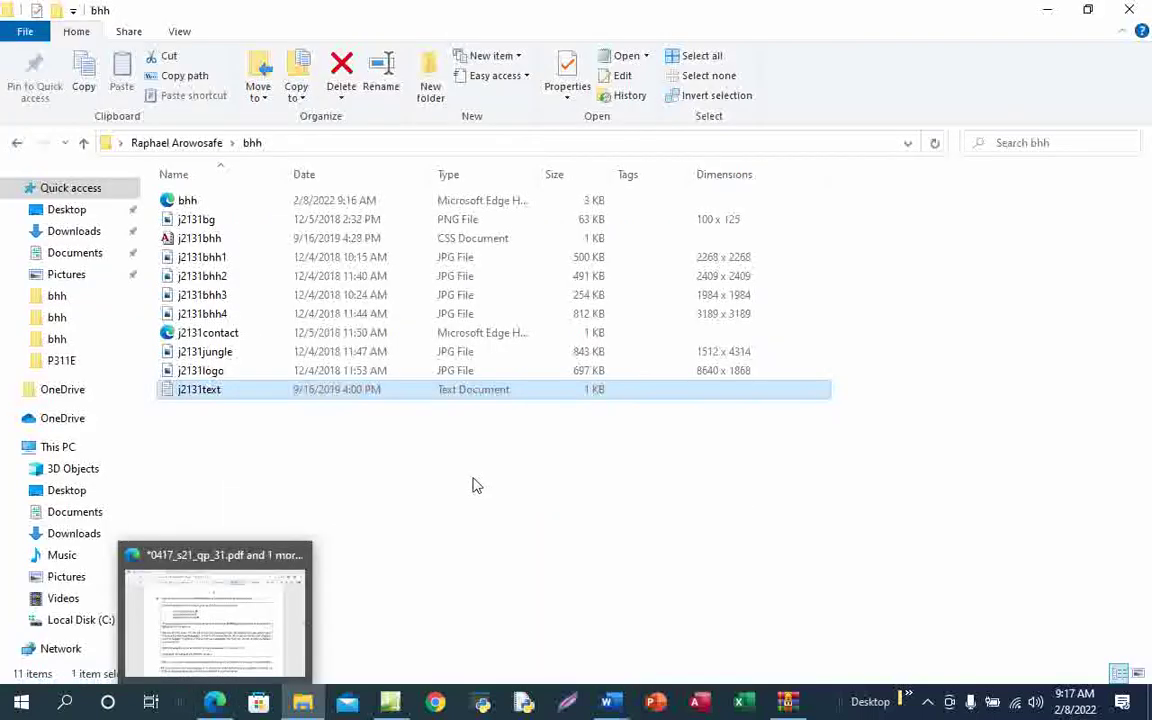
double_click(289, 243)
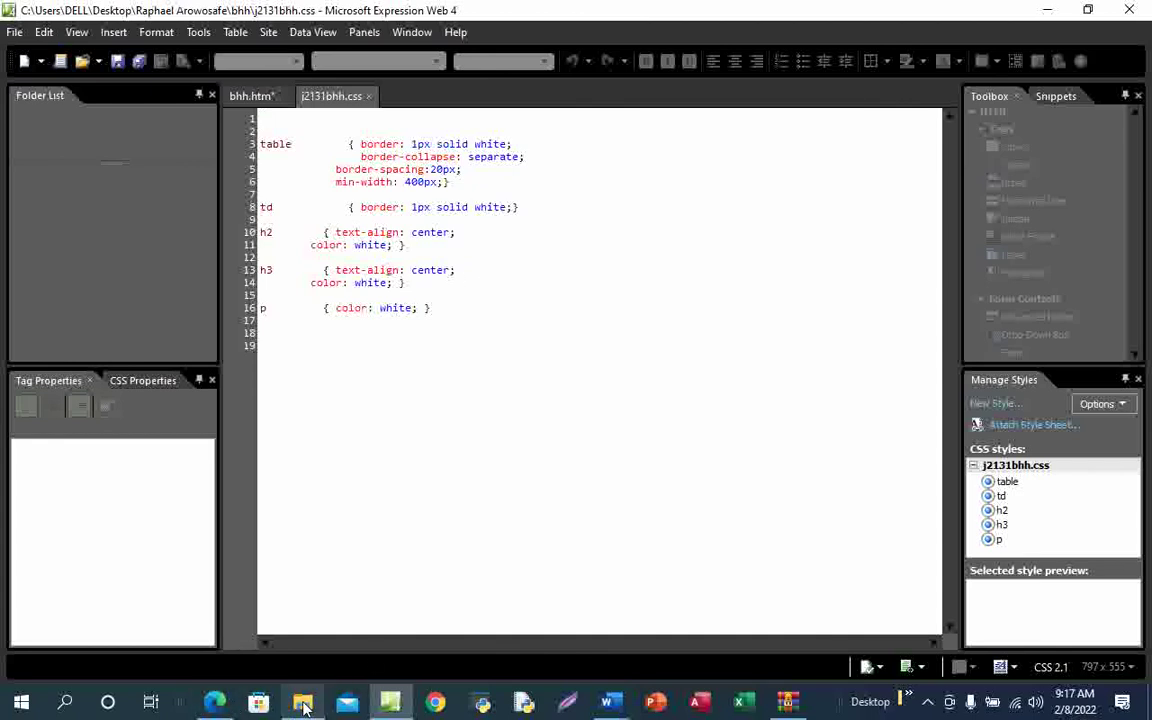
Bring the exam PDF showing question 13 back to the front
mouse_move(305, 706)
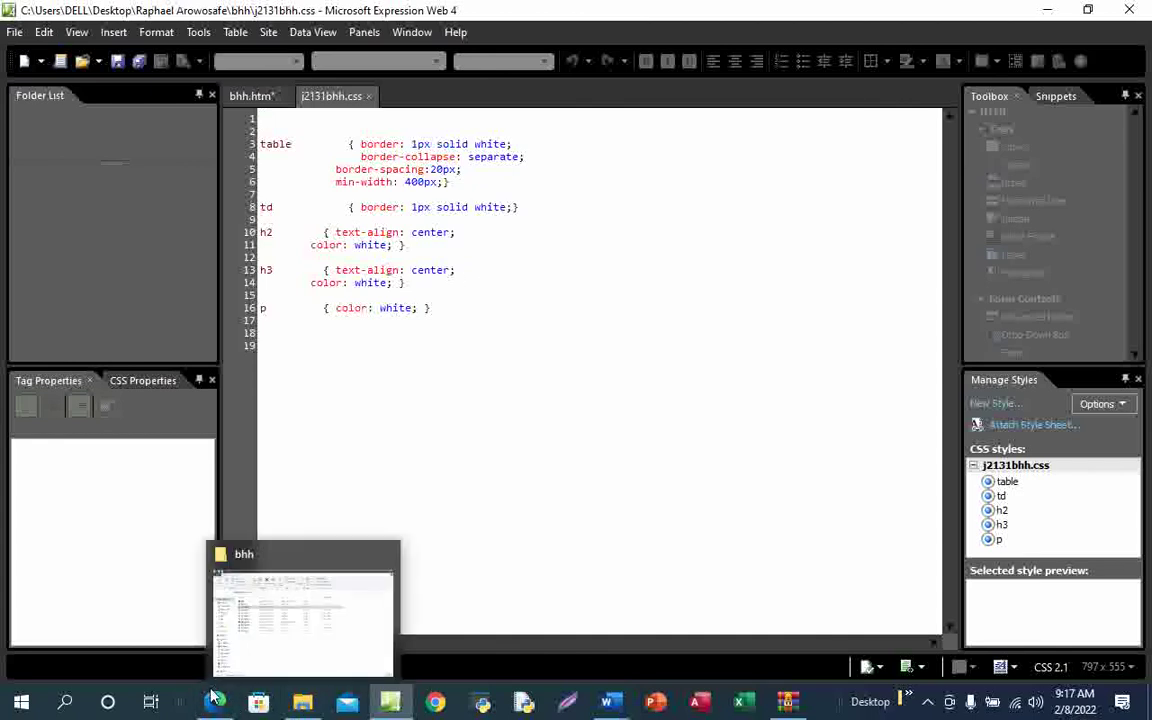
mouse_move(214, 702)
left_click(257, 627)
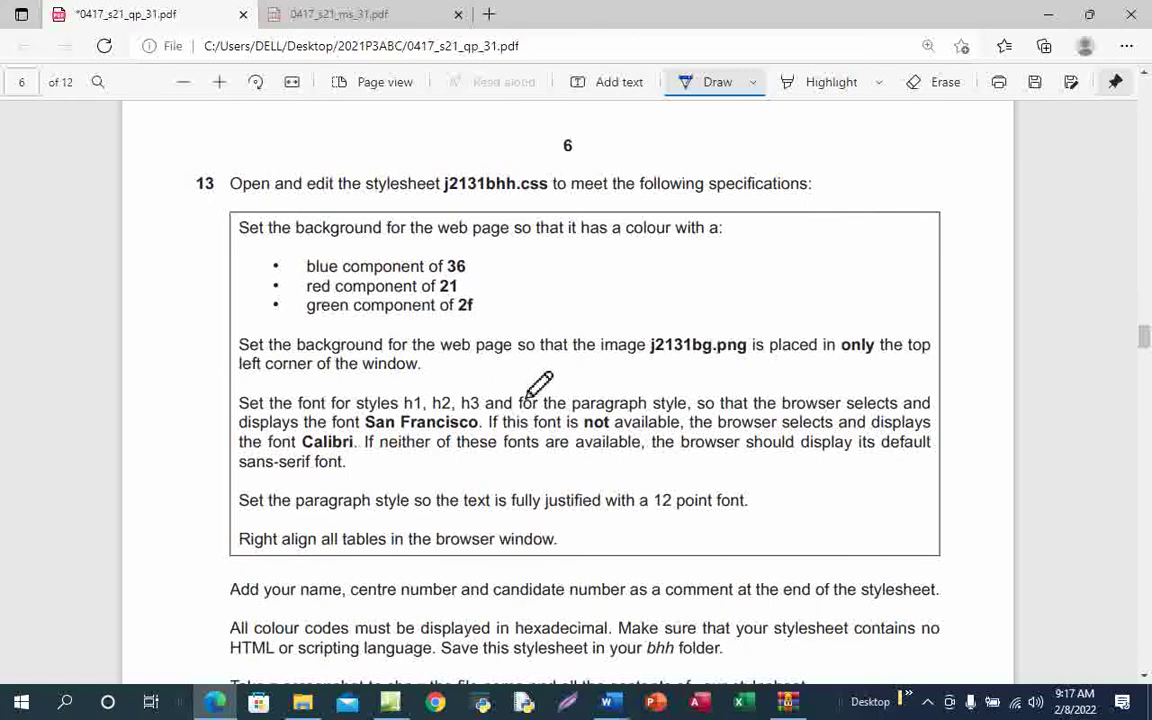
In the exam PDF, underline 'colour with a:' and handwrite #212f36 beside it
scroll(539, 384, "down", 2)
scroll(539, 384, "up", 2)
left_click_drag(632, 242, 737, 240)
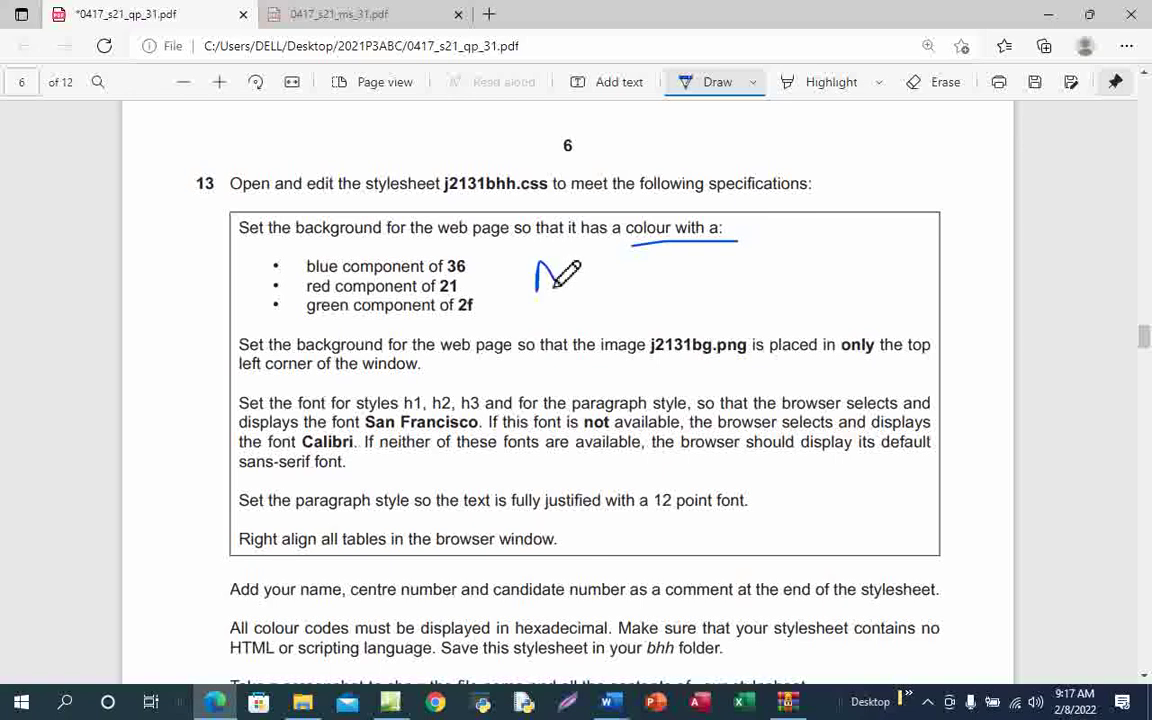
mouse_move(537, 292)
left_mouse_down()
mouse_move(555, 270)
mouse_move(561, 292)
mouse_move(598, 279)
left_mouse_up()
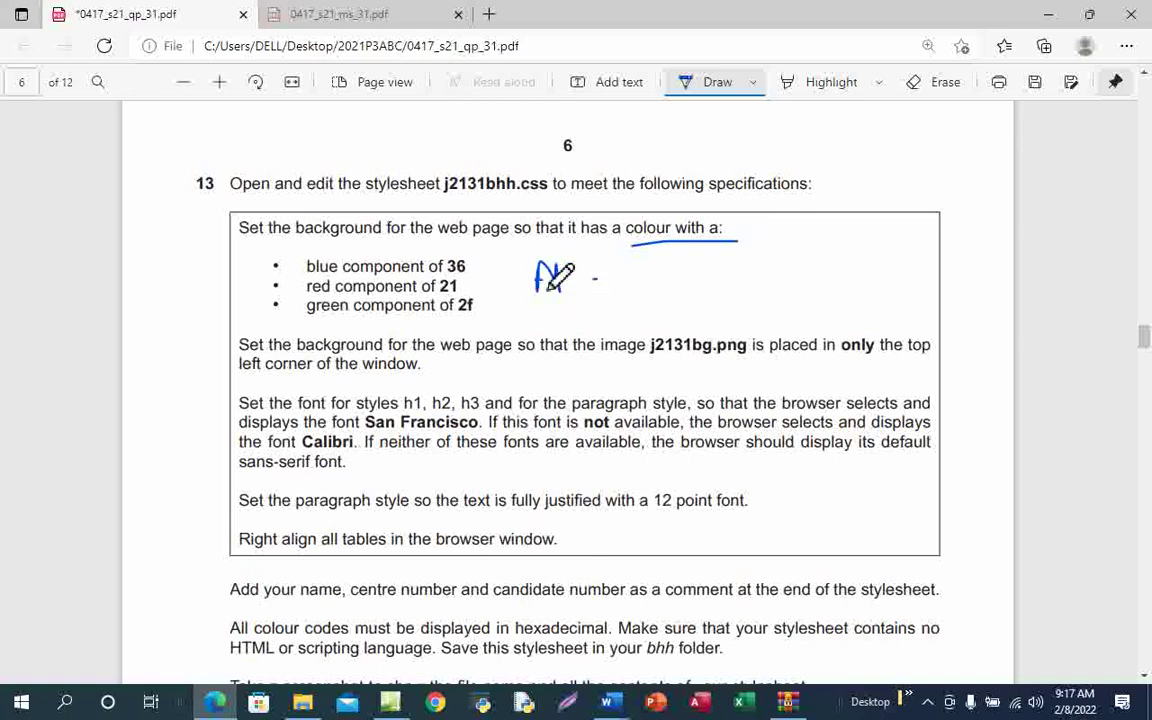
left_click_drag(527, 290, 566, 289)
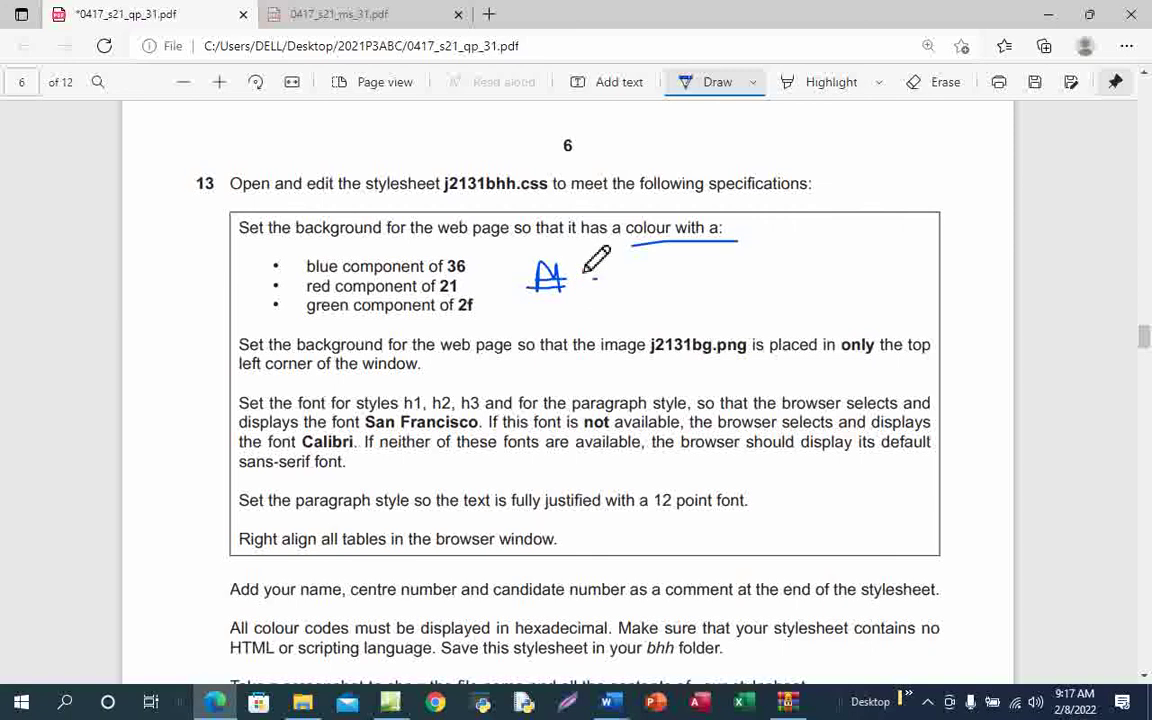
left_click_drag(577, 268, 604, 290)
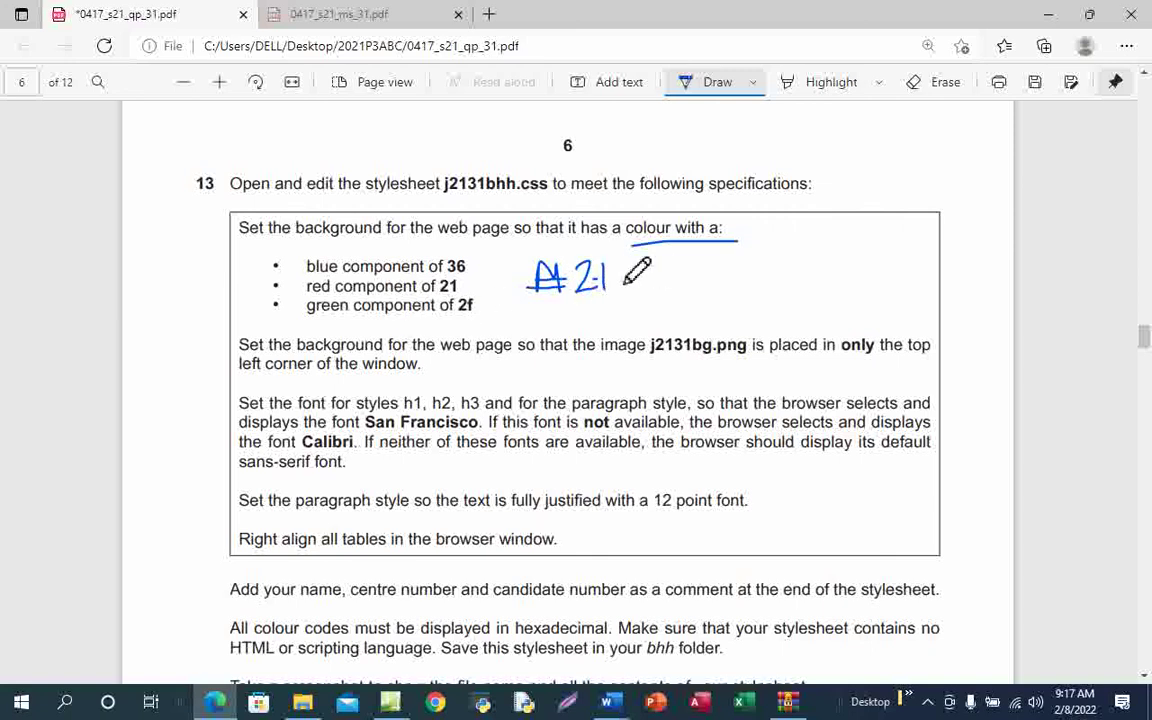
mouse_move(614, 268)
left_mouse_down()
mouse_move(638, 294)
mouse_move(628, 297)
mouse_move(688, 283)
mouse_move(677, 302)
left_mouse_up()
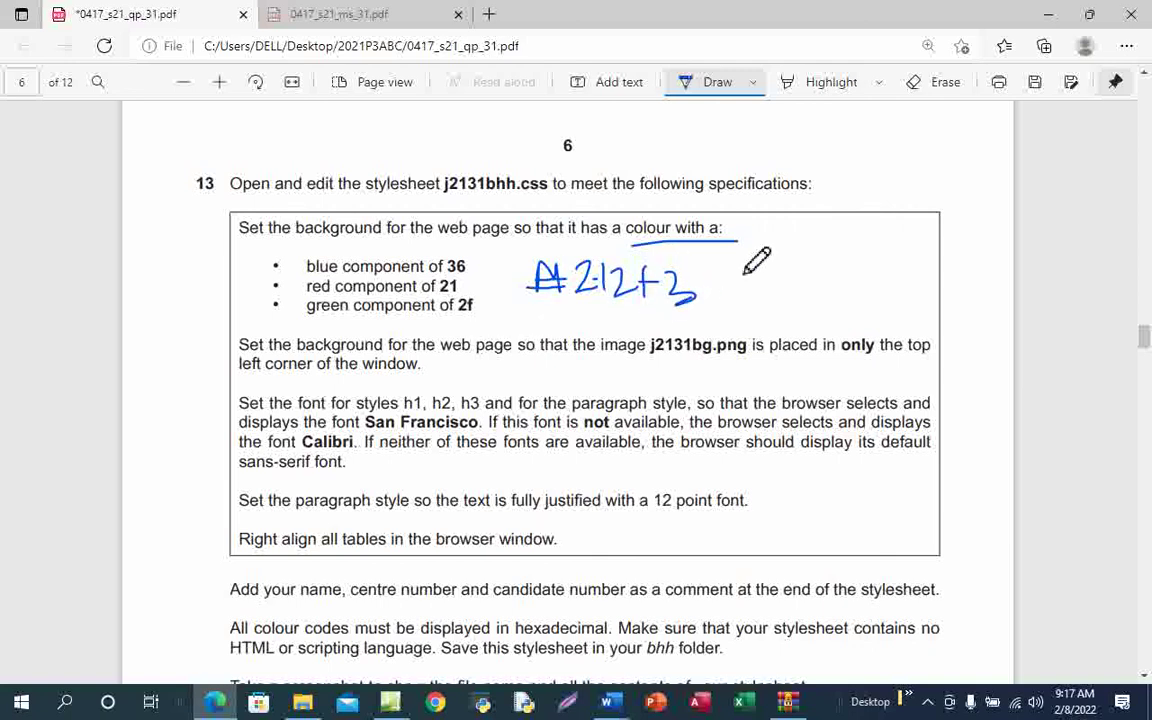
left_click_drag(740, 264, 722, 290)
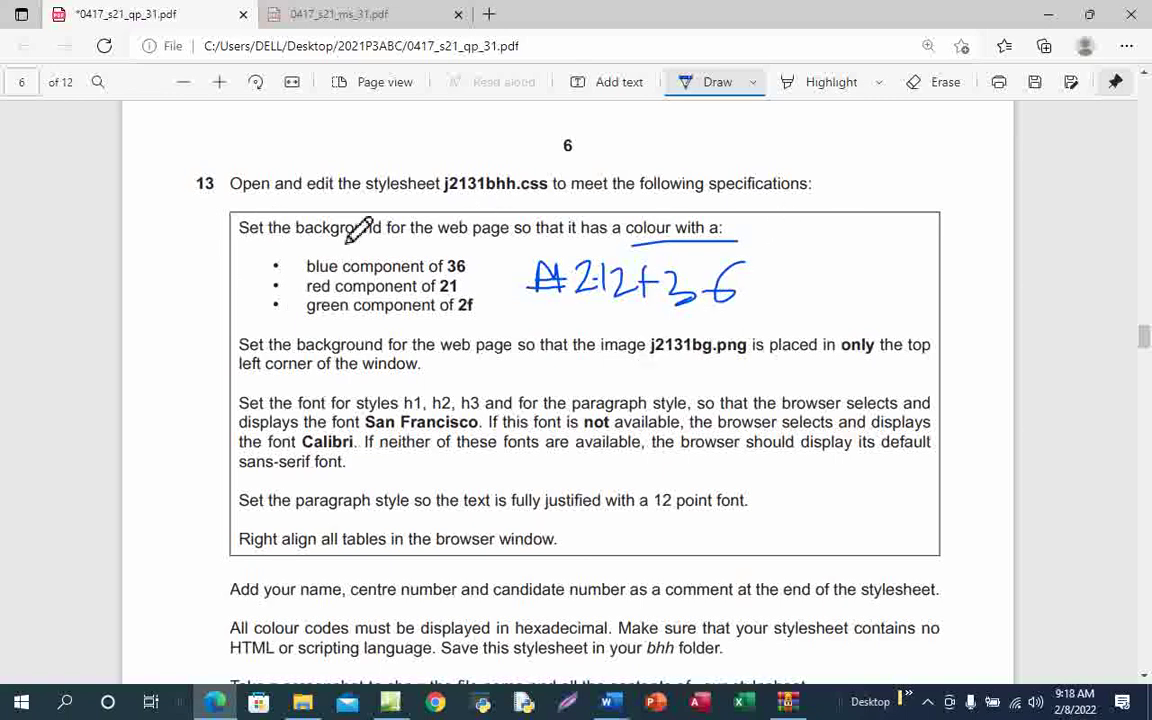
Draw a pointer line and write 'body' after the colour note, then return to j2131bhh.css
mouse_move(729, 229)
left_mouse_down()
mouse_move(806, 238)
mouse_move(830, 209)
mouse_move(848, 234)
mouse_move(880, 238)
left_mouse_up()
left_click_drag(886, 220, 880, 258)
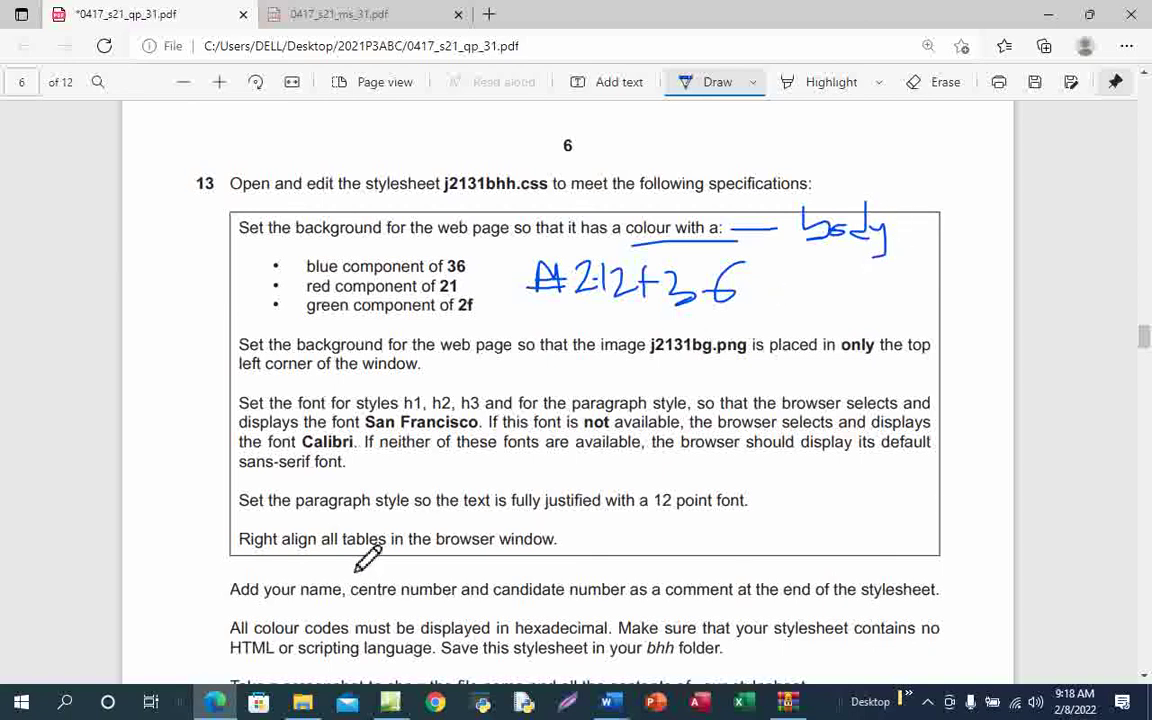
left_click(391, 705)
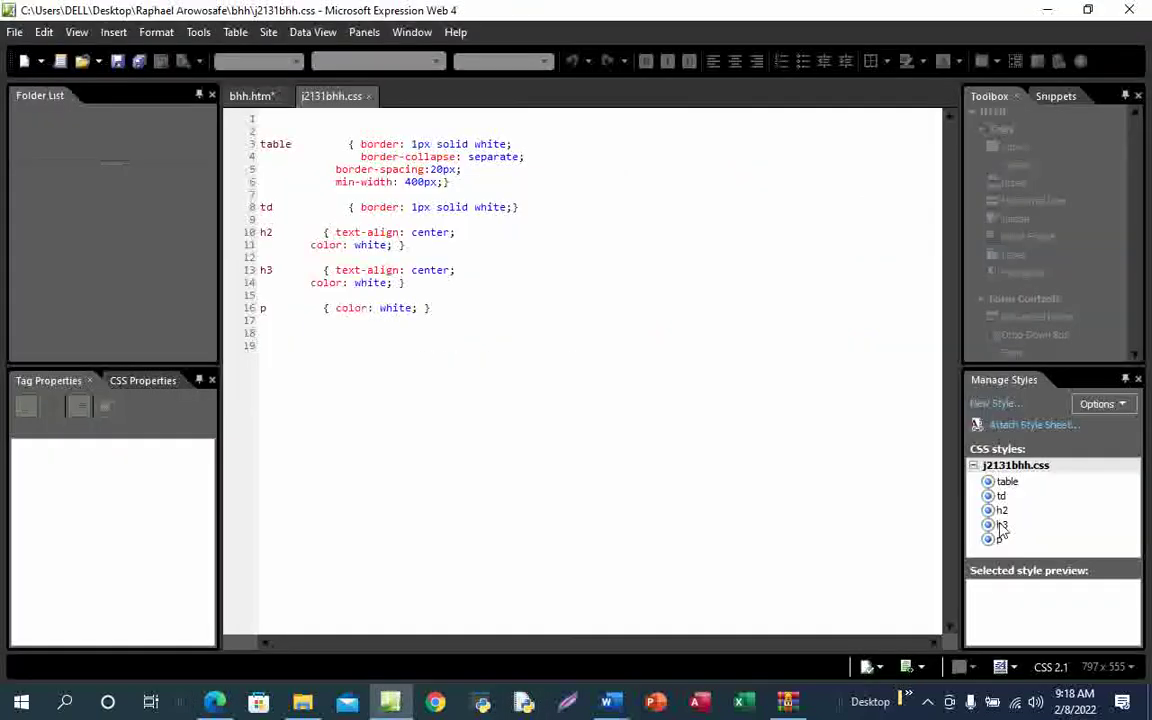
Start a new style rule and clear the default background-color value in its Background category
left_click(990, 405)
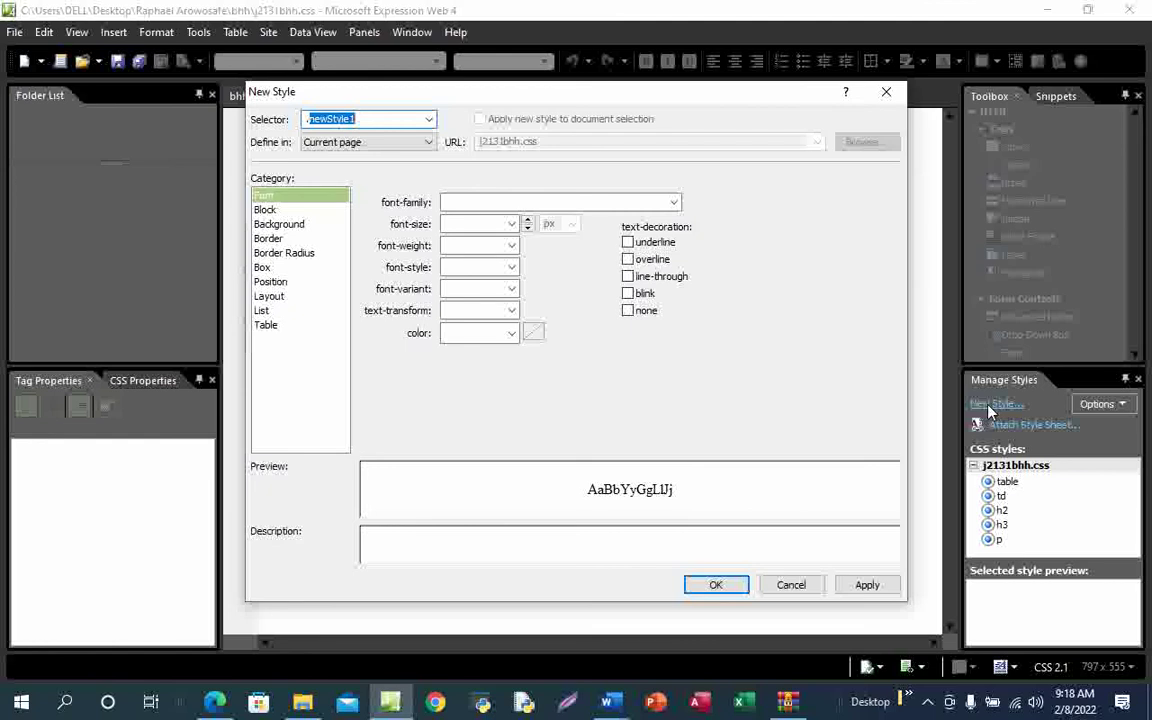
left_click(363, 118)
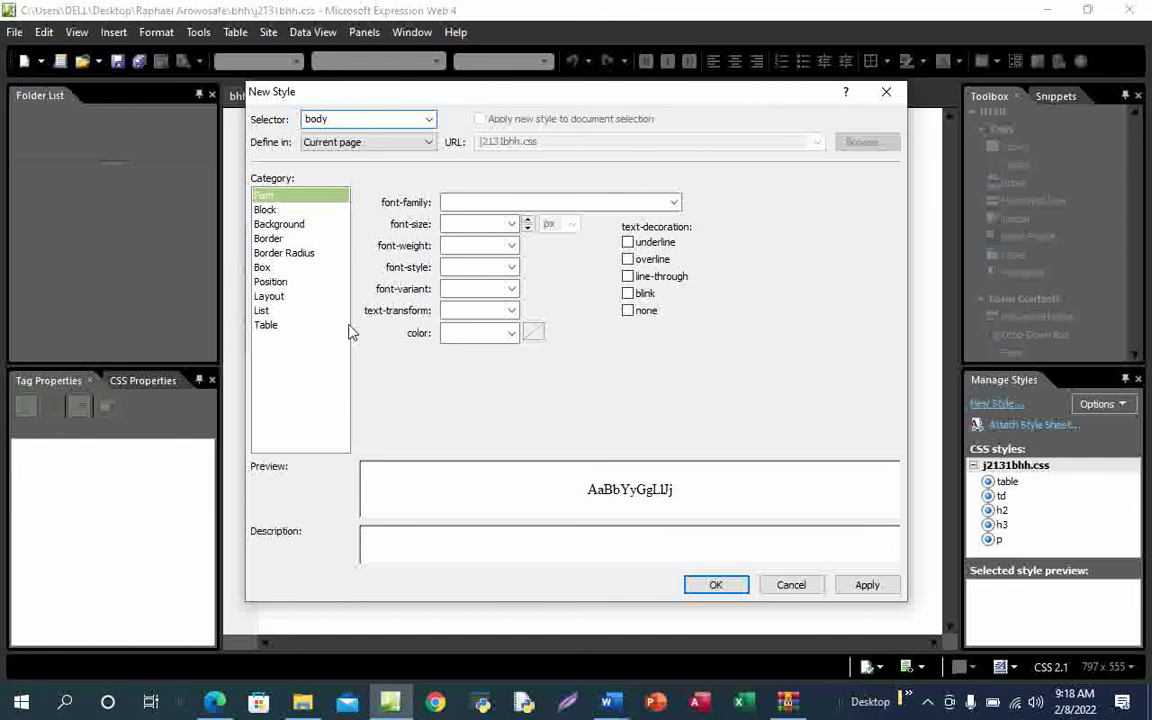
left_click(292, 232)
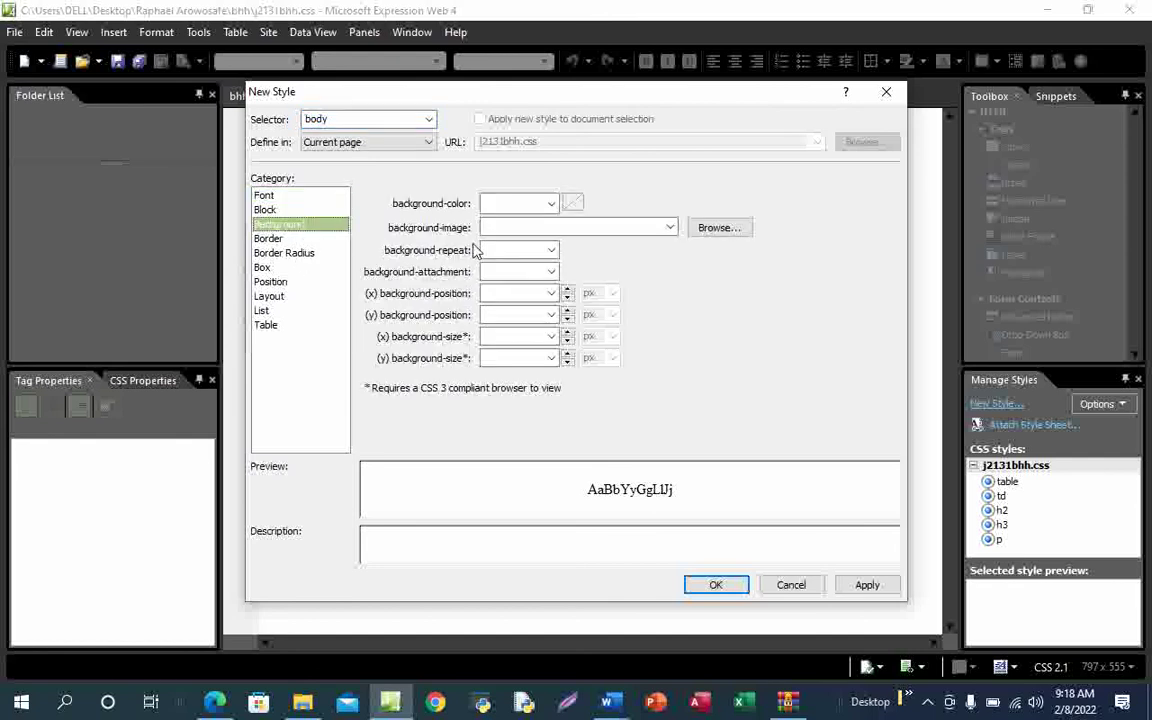
left_click(514, 203)
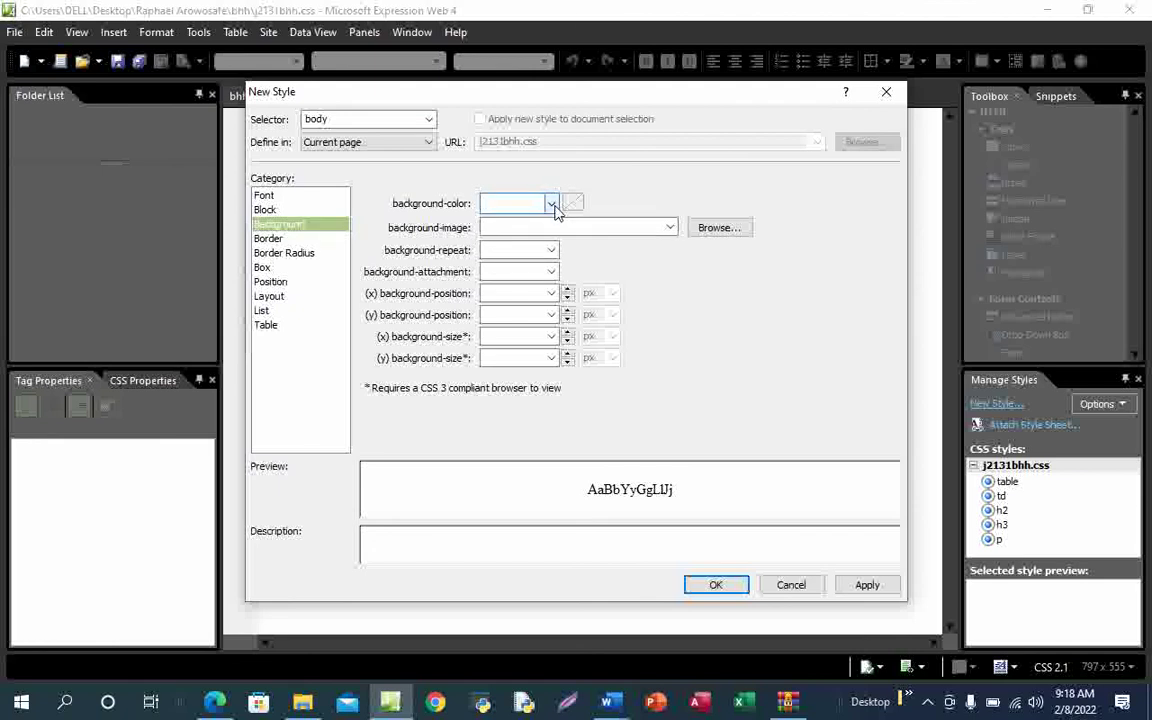
left_click(551, 204)
left_click(497, 230)
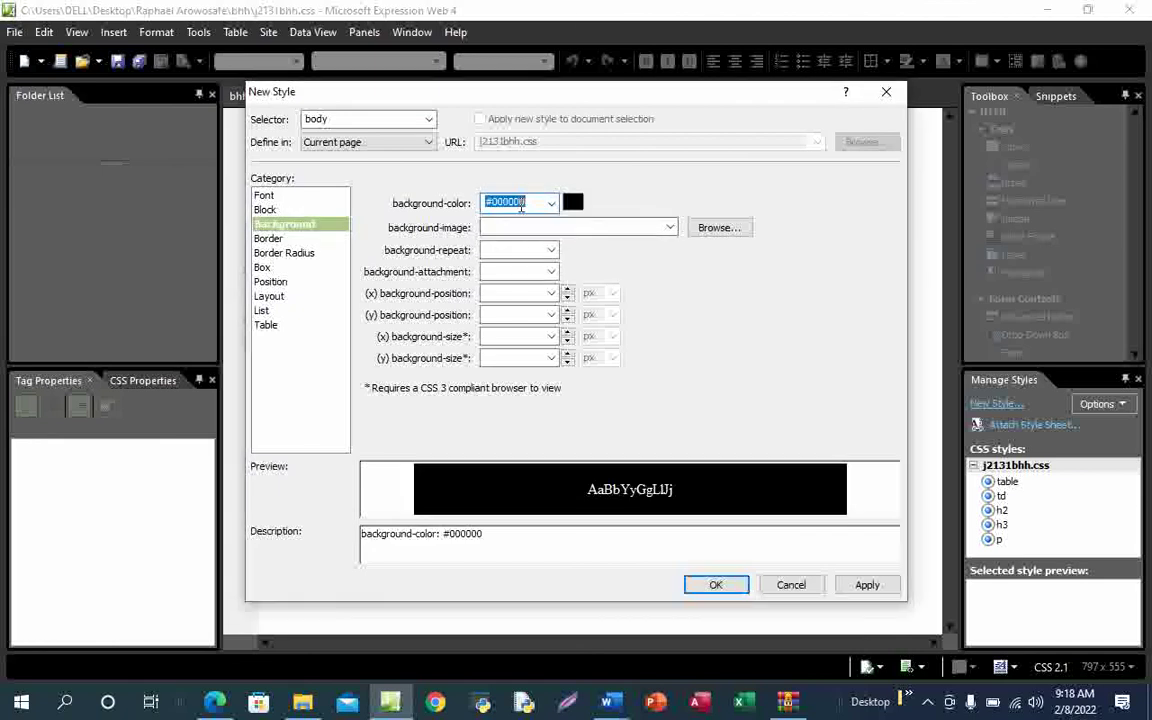
key("BackSpace")
key("BackSpace")
key("BackSpace")
key("BackSpace")
key("BackSpace")
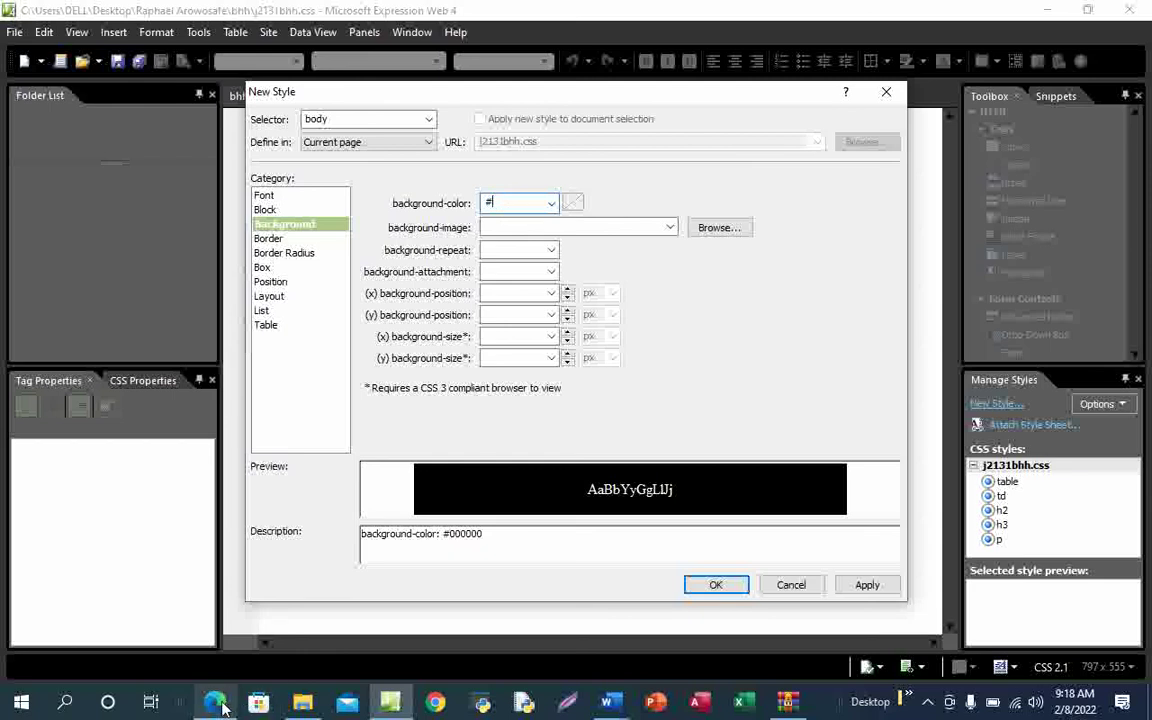
Check the colour requirement in the exam PDF and type 212f into the background-color box
mouse_move(222, 707)
left_click(237, 650)
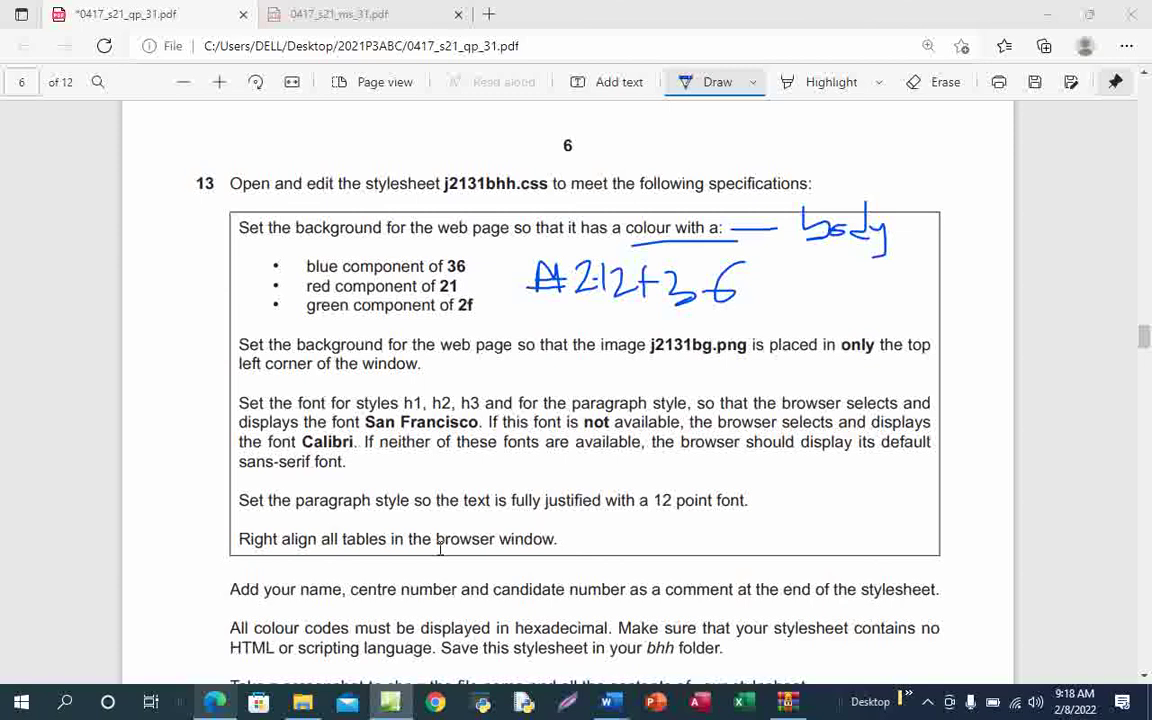
key("alt+Tab")
type("2")
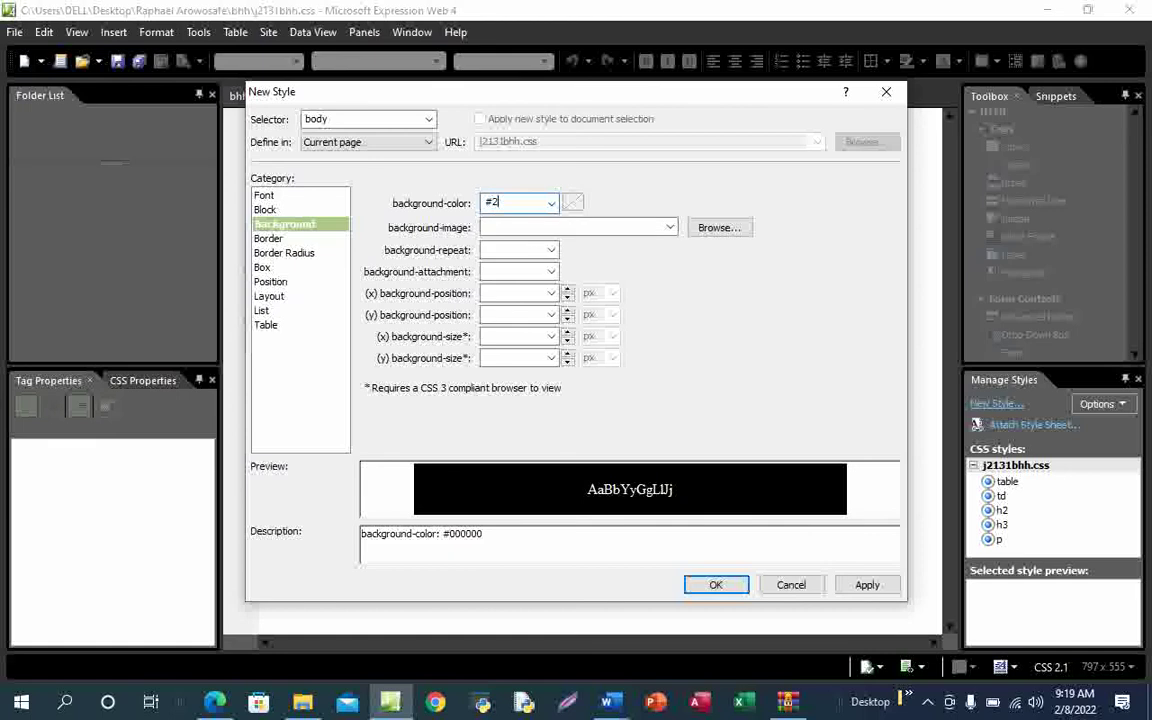
type("12f36")
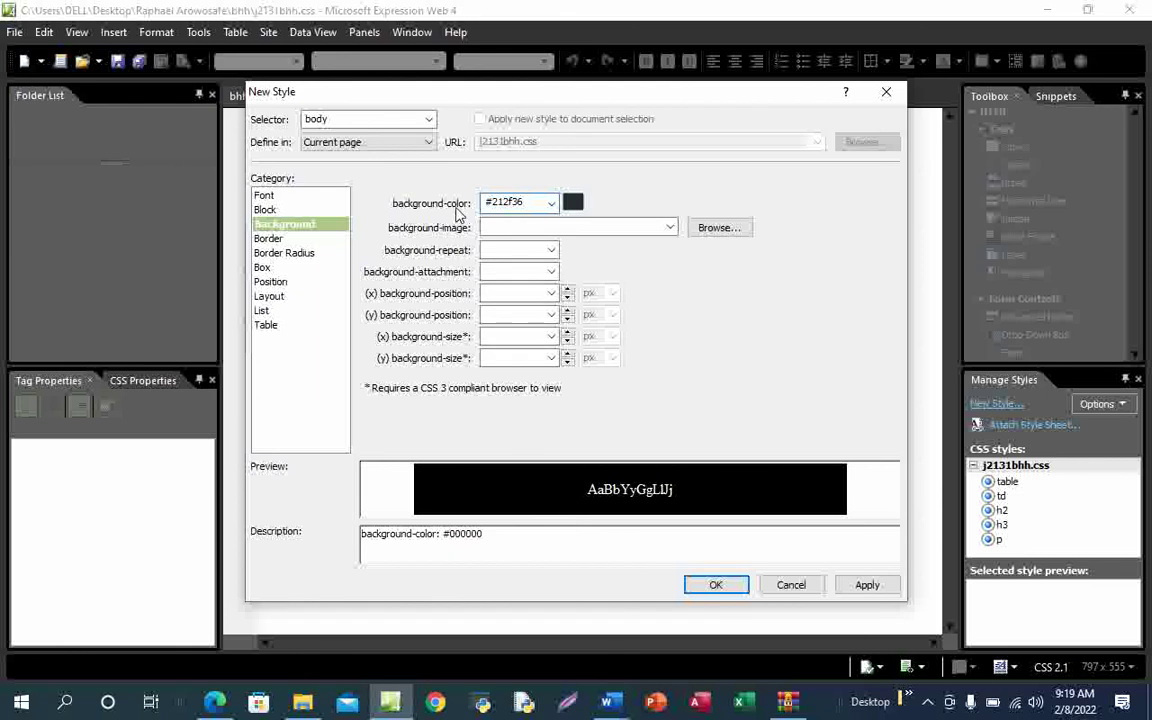
mouse_move(215, 702)
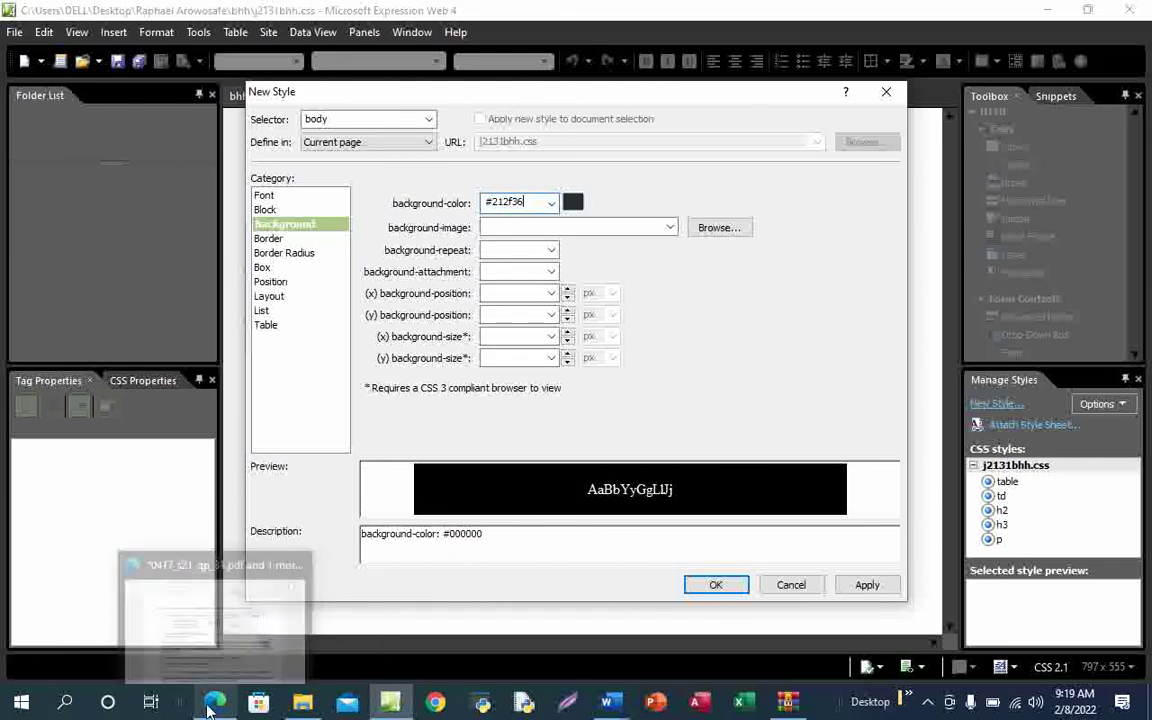
left_click(232, 624)
key("alt+Tab")
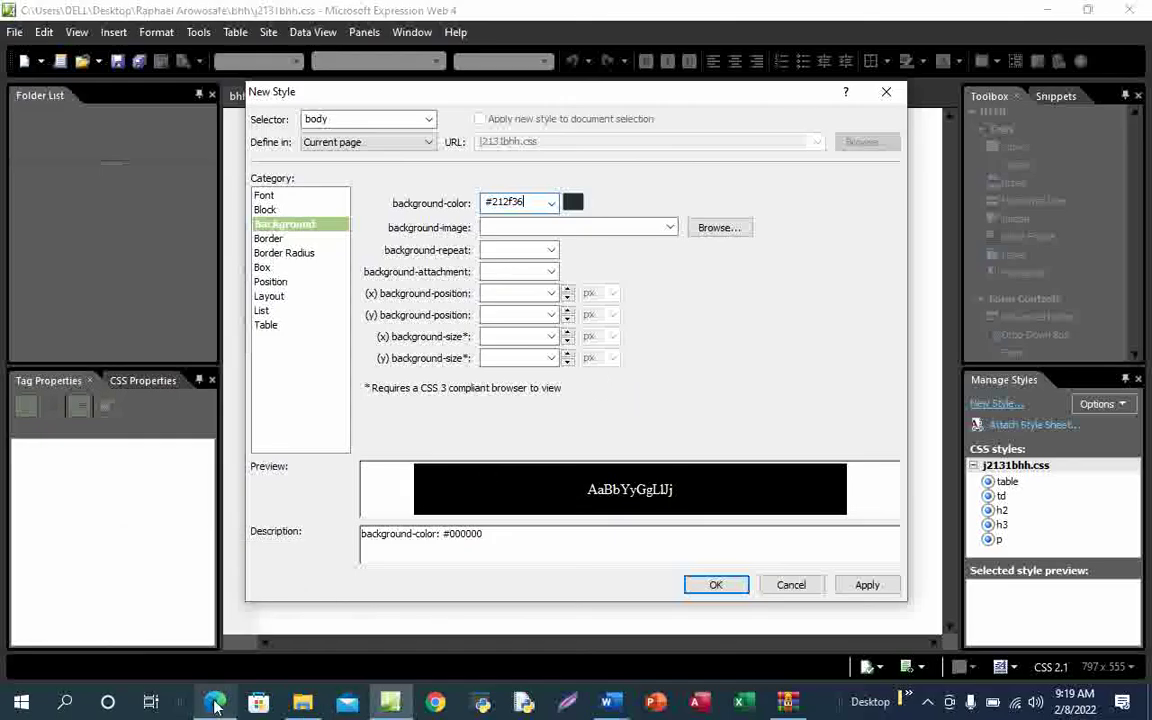
mouse_move(215, 702)
left_click(195, 560)
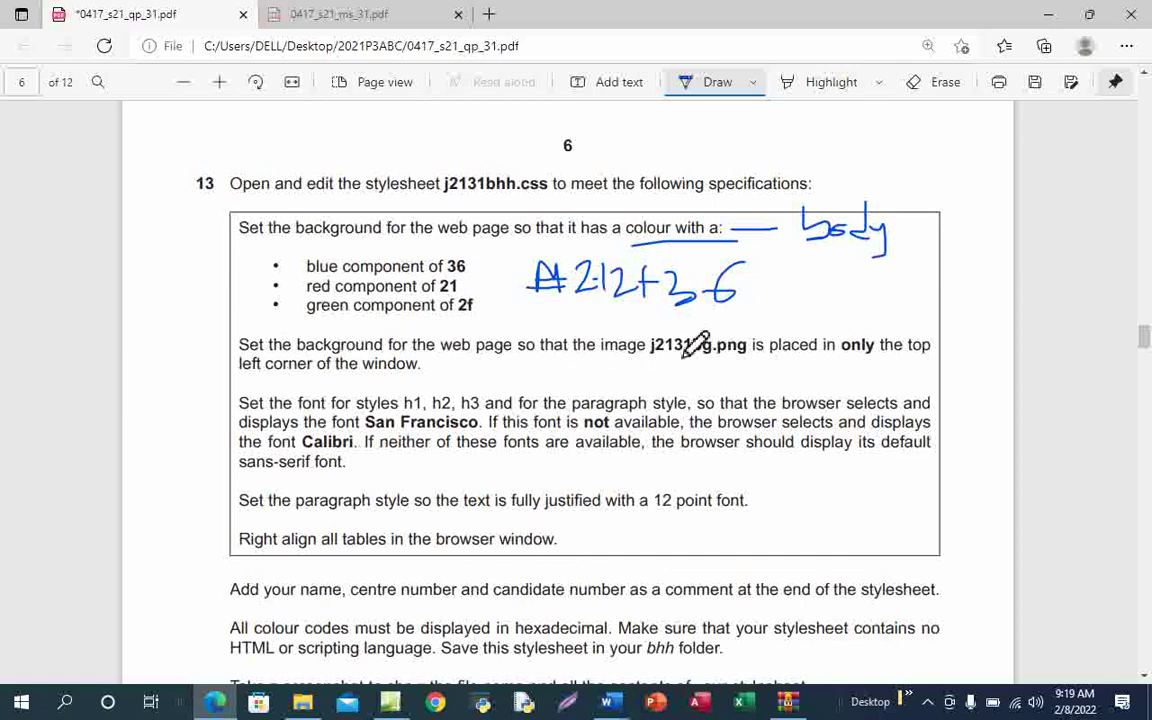
Underline 'j2131bg.png' in question 13 and sketch a small square in the page's top-left margin
left_click_drag(665, 368, 742, 368)
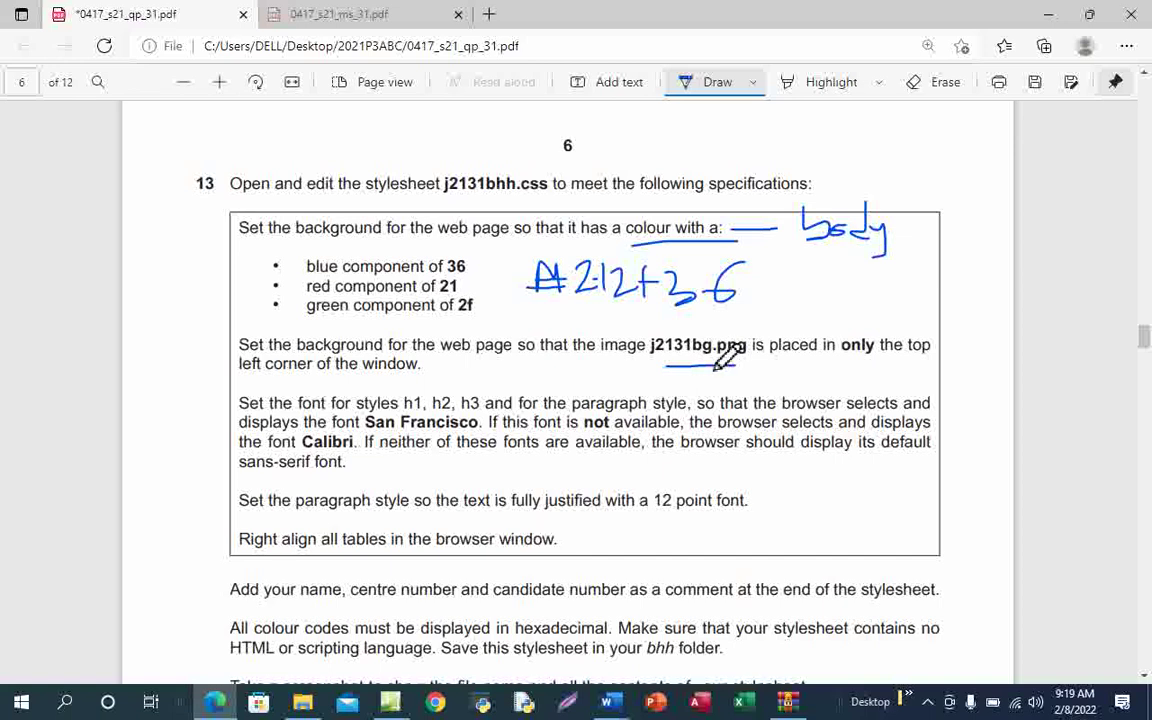
mouse_move(136, 127)
left_mouse_down()
mouse_move(130, 146)
mouse_move(130, 113)
mouse_move(162, 113)
mouse_move(148, 151)
mouse_move(153, 124)
mouse_move(141, 141)
left_mouse_up()
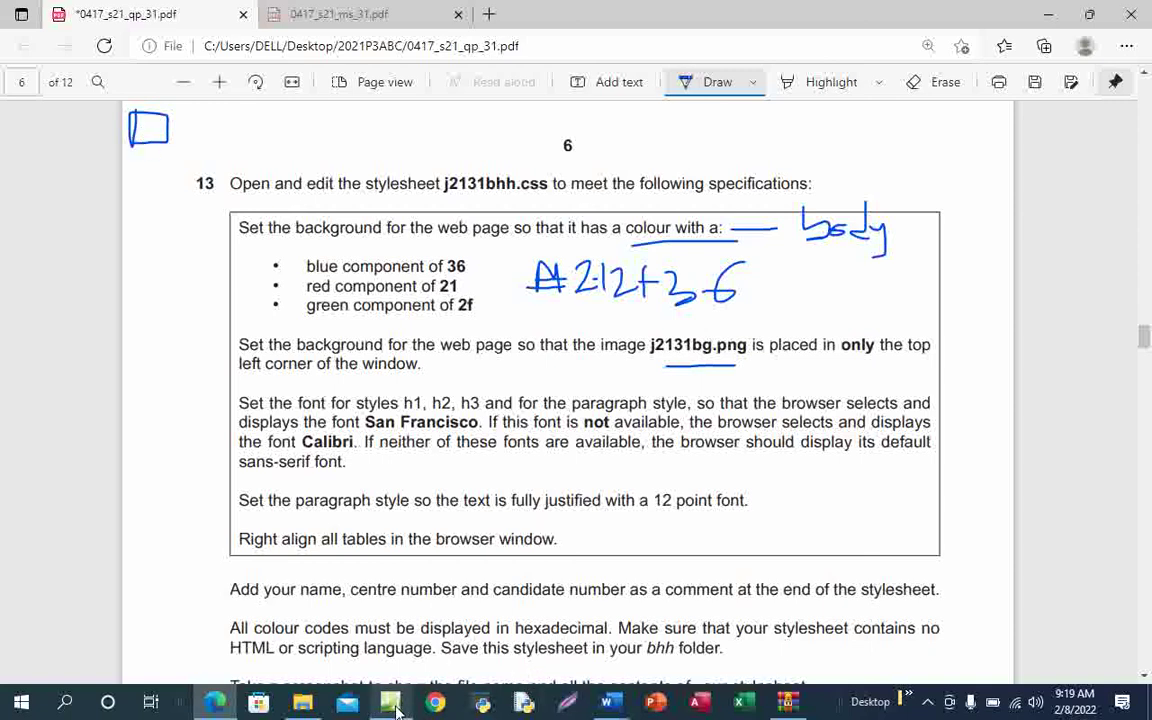
Set the body style's background image to j2131bg.png from the Desktop bhh folder
left_click(390, 640)
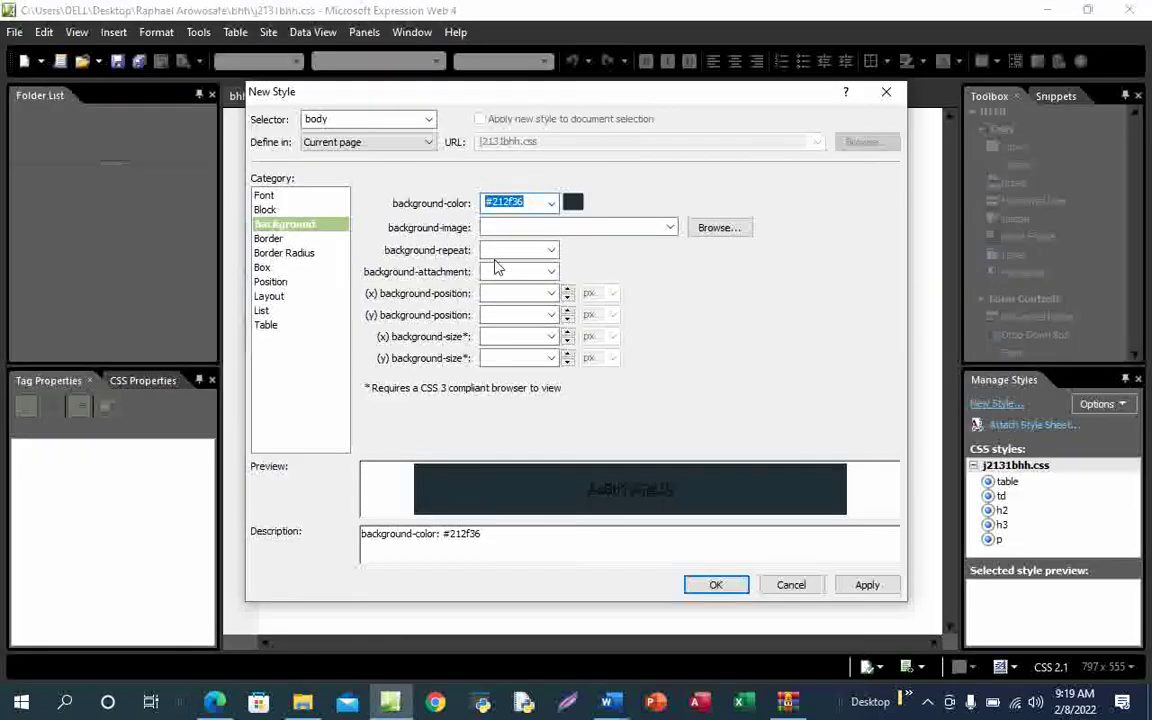
left_click(720, 233)
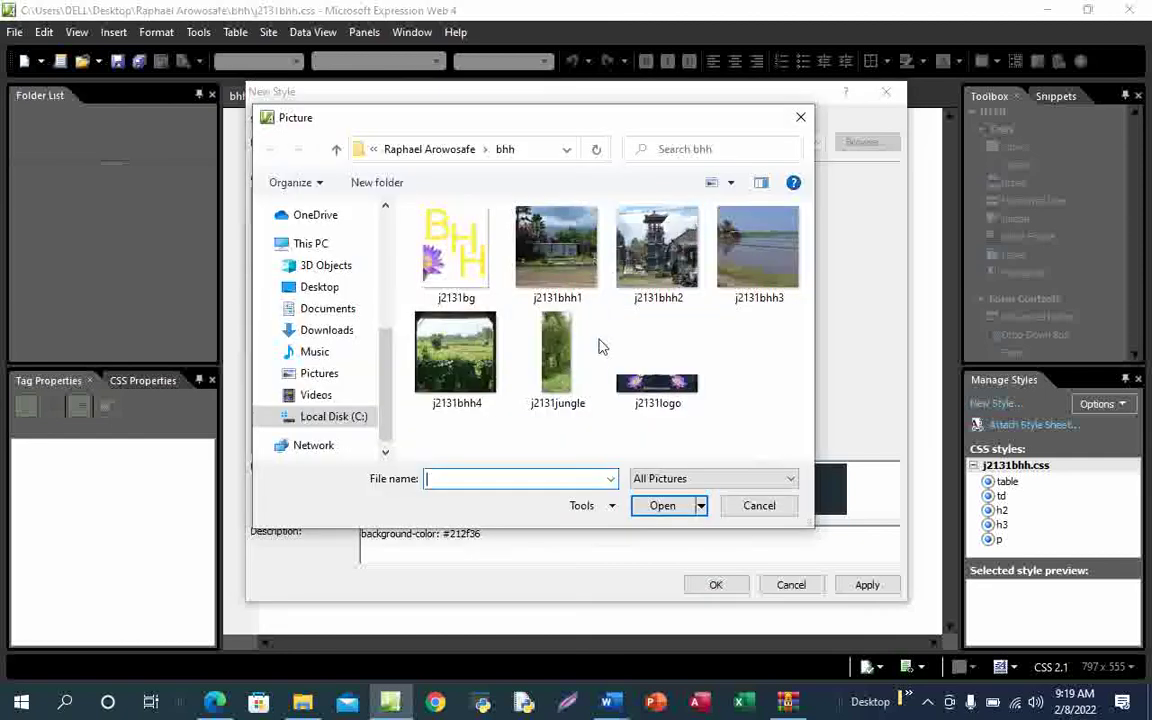
left_click(332, 289)
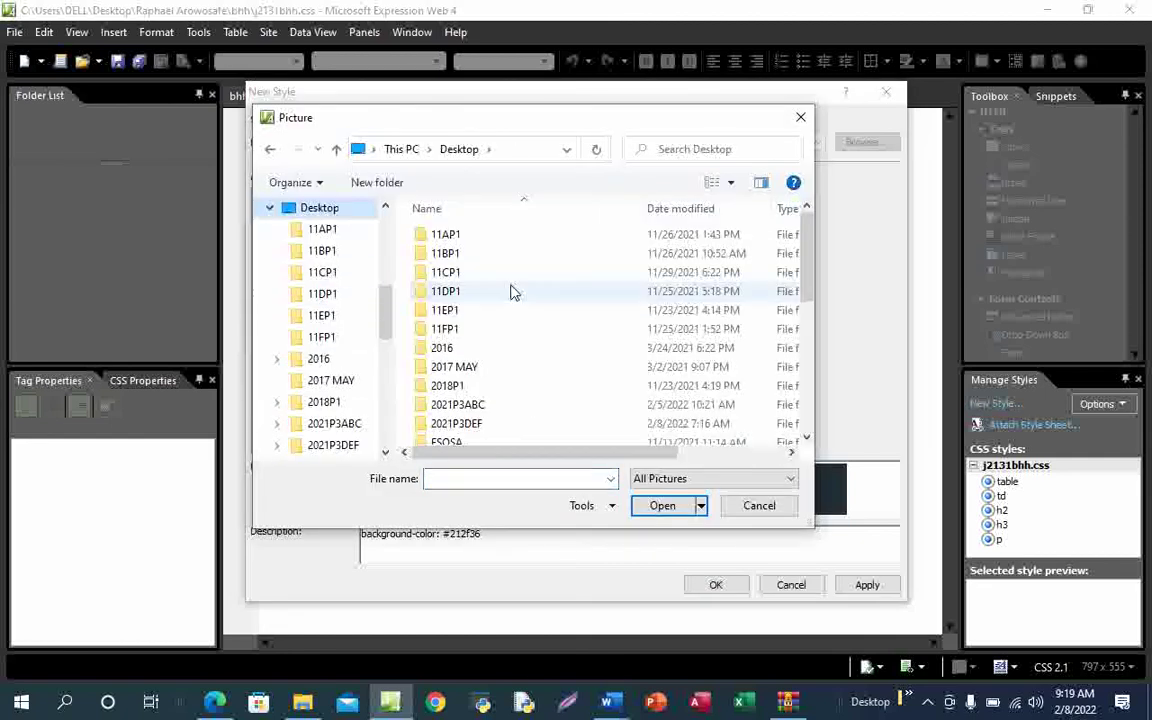
scroll(499, 414, "down", 5)
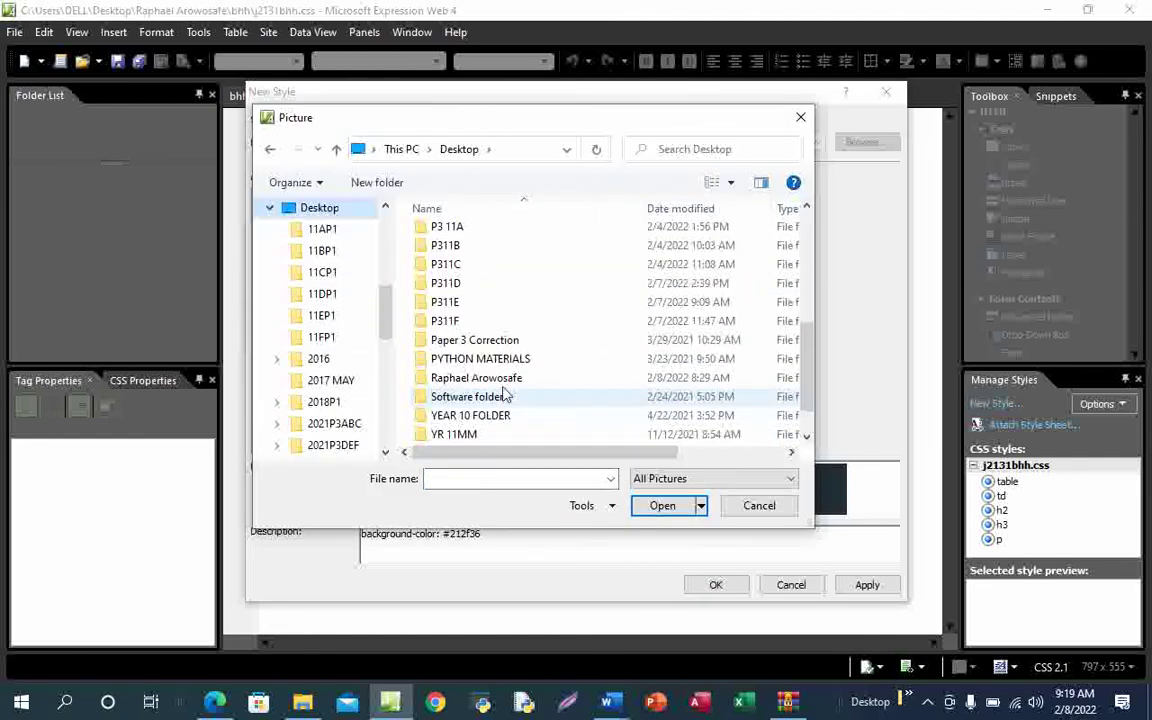
double_click(495, 378)
double_click(458, 240)
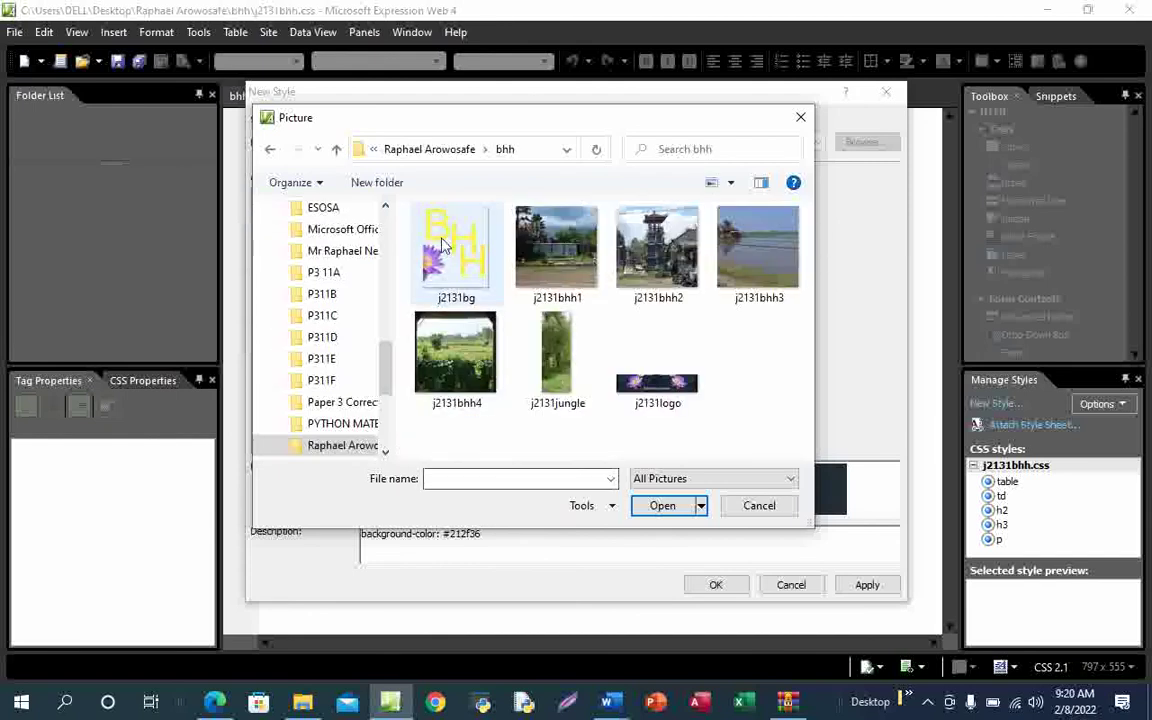
left_click(442, 250)
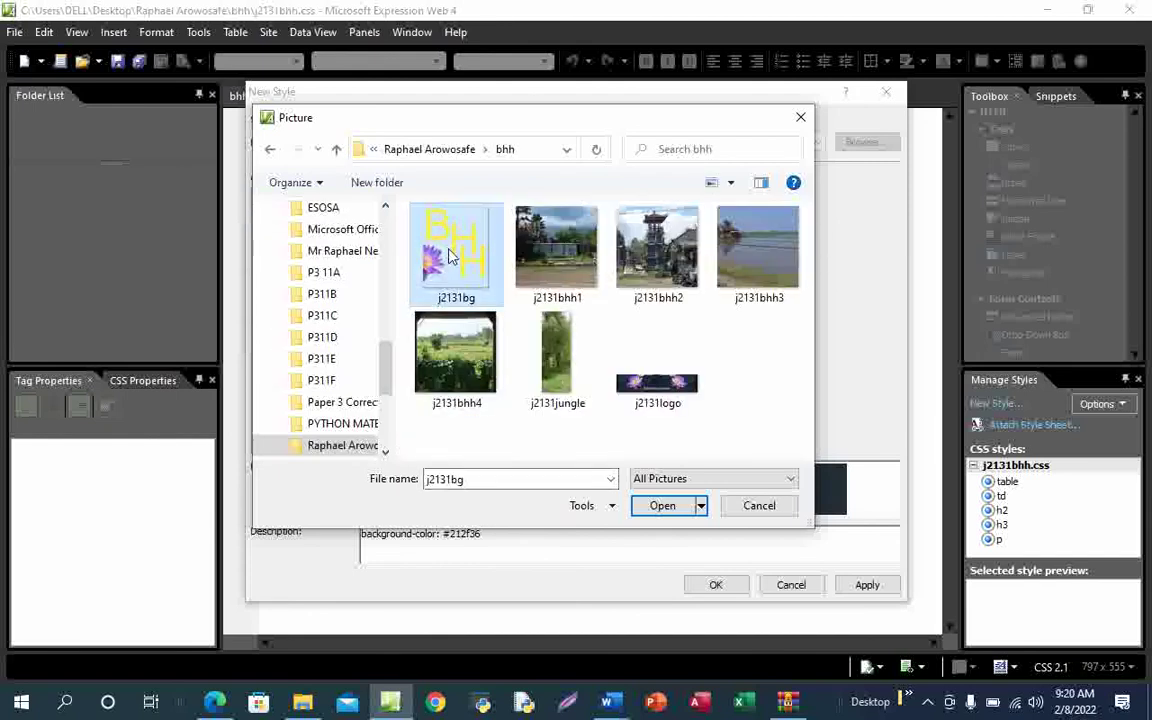
left_click(664, 507)
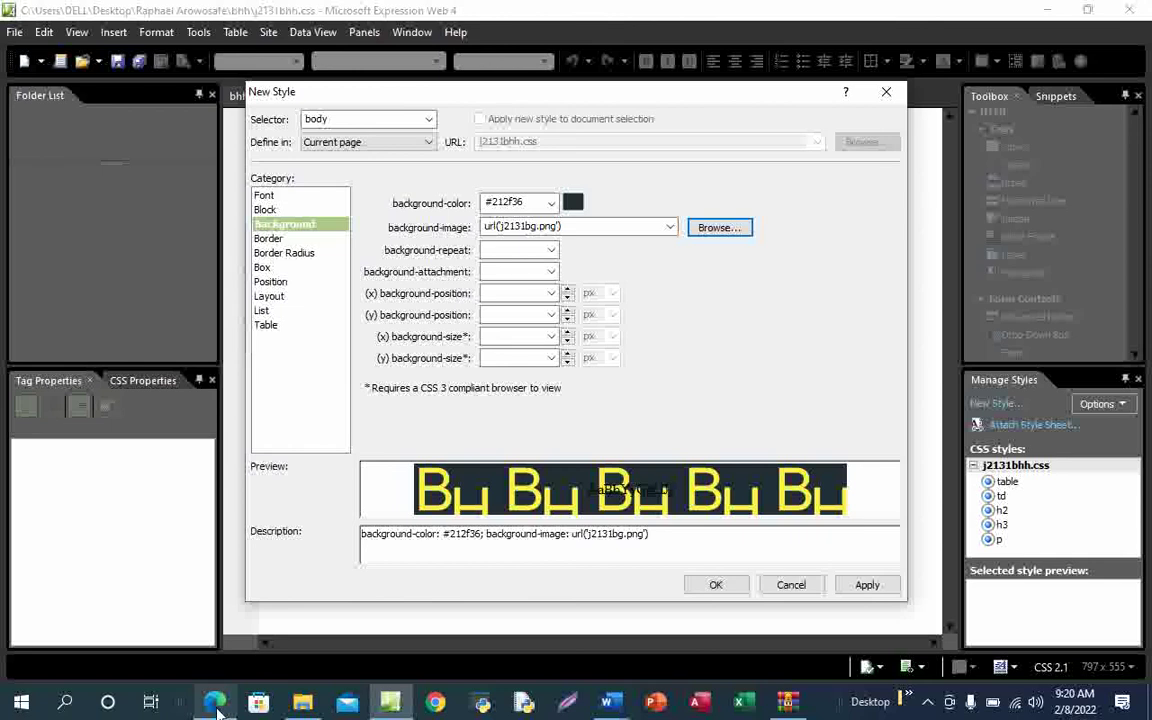
In the exam PDF, underline 'top left corner of the window', then return to the style settings
mouse_move(215, 700)
left_click(259, 638)
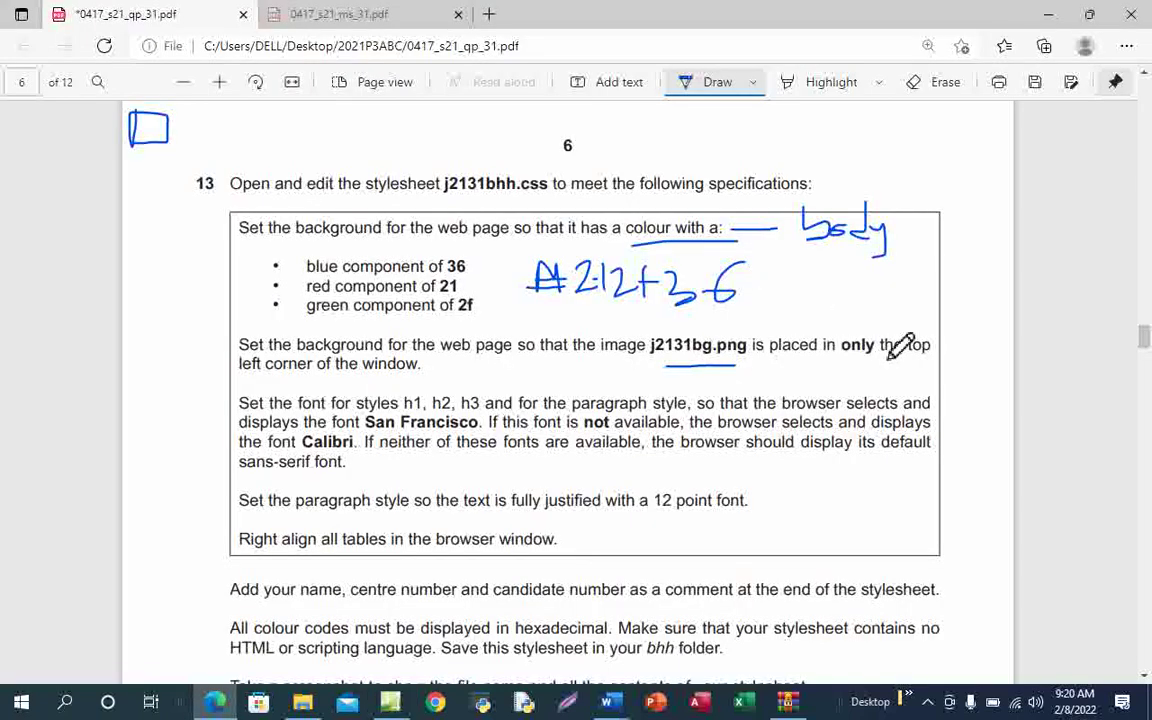
left_click_drag(911, 353, 930, 348)
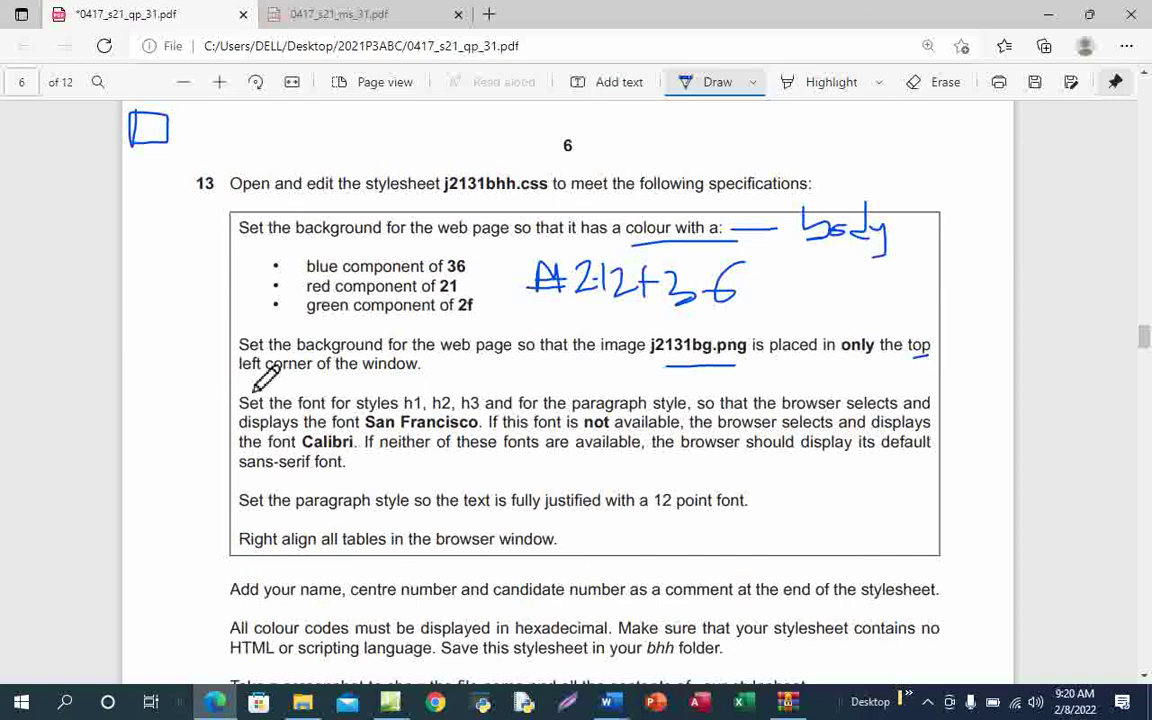
left_click_drag(254, 377, 421, 373)
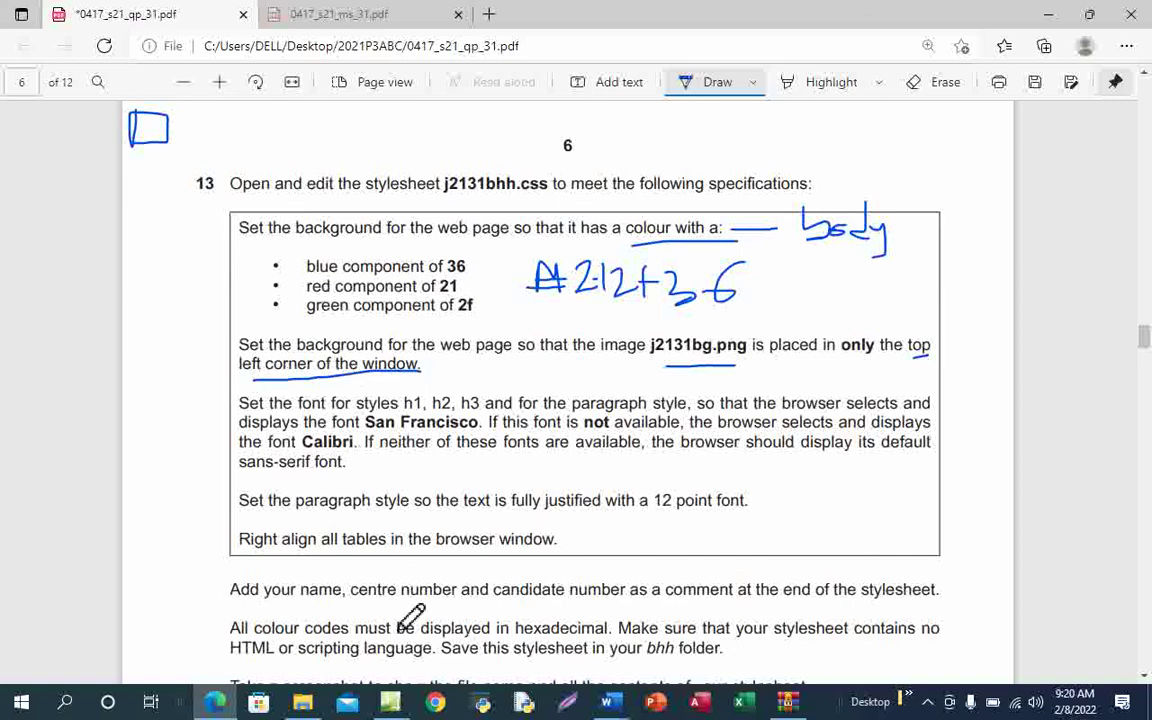
mouse_move(393, 705)
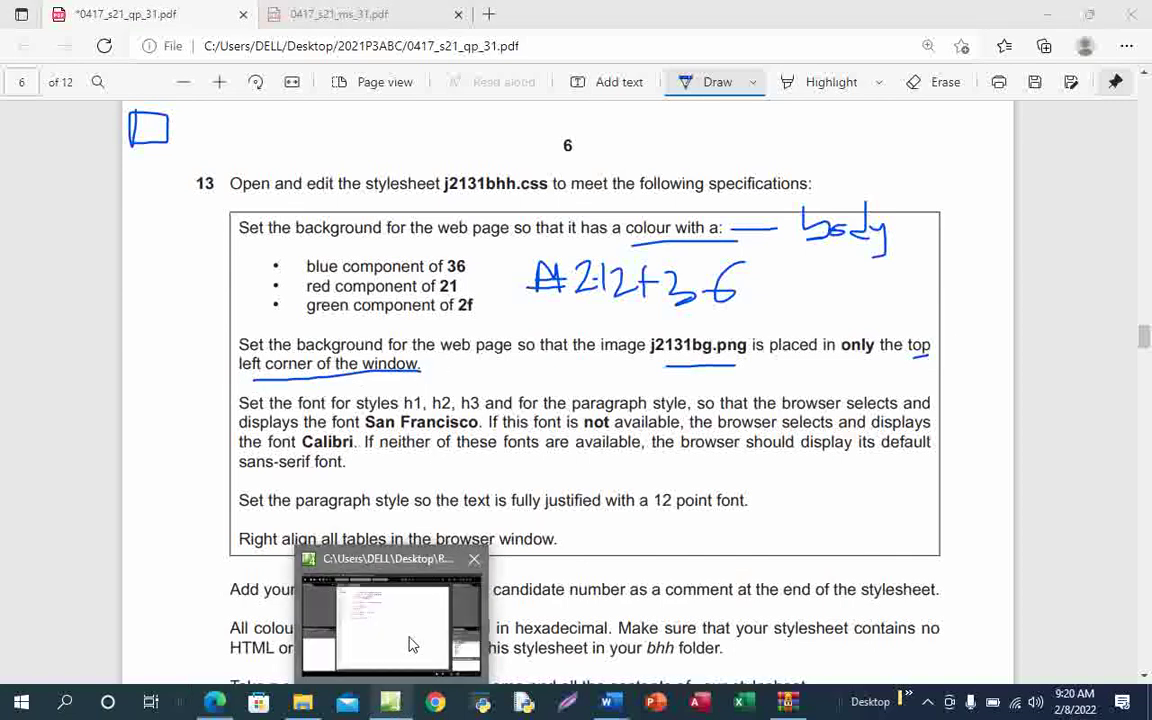
left_click(408, 648)
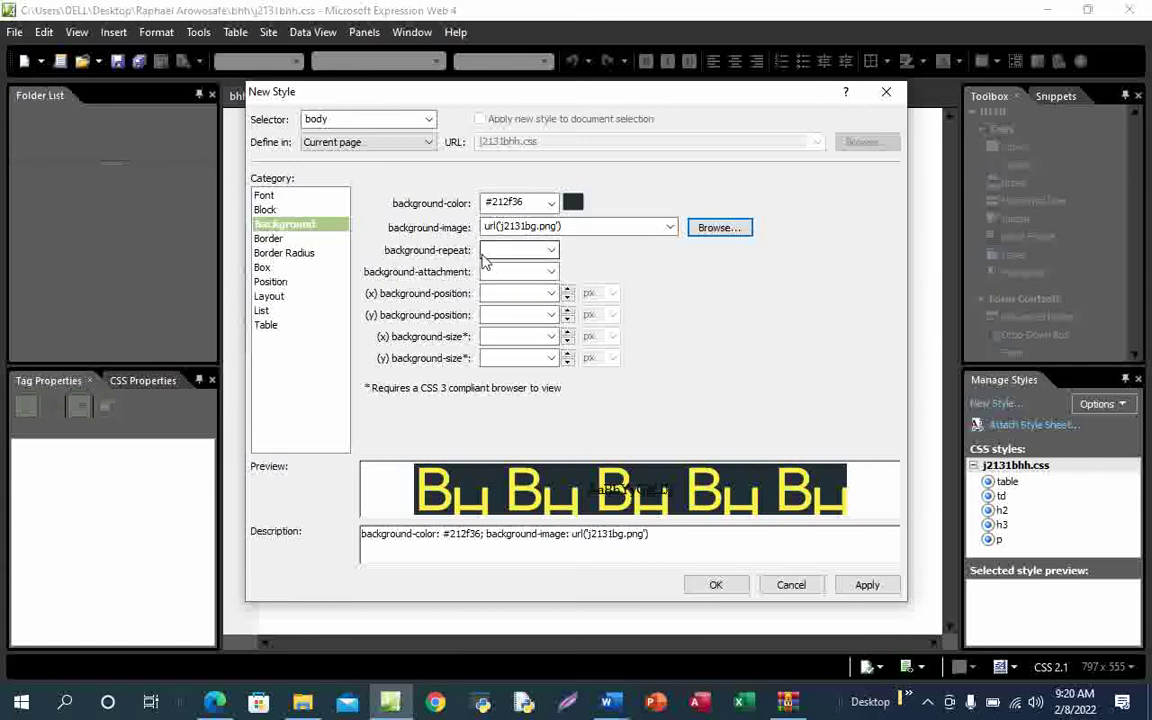
Set background-repeat to no-repeat, horizontal position to left and vertical position to top
left_click(551, 251)
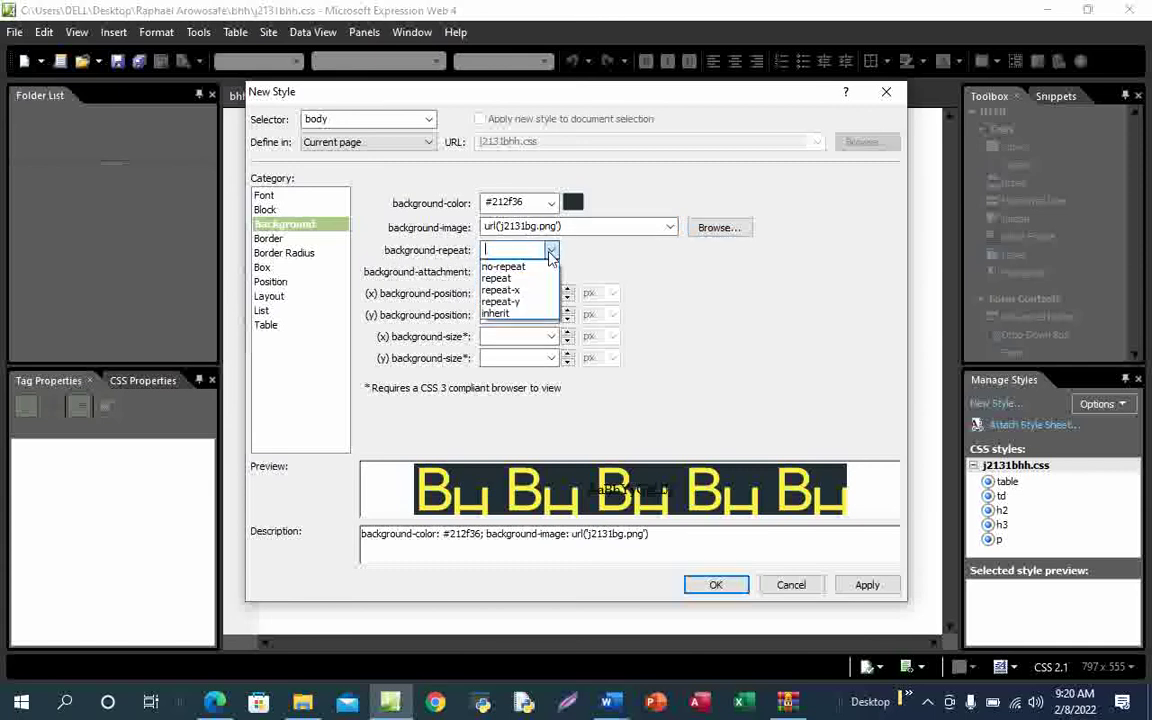
left_click(508, 267)
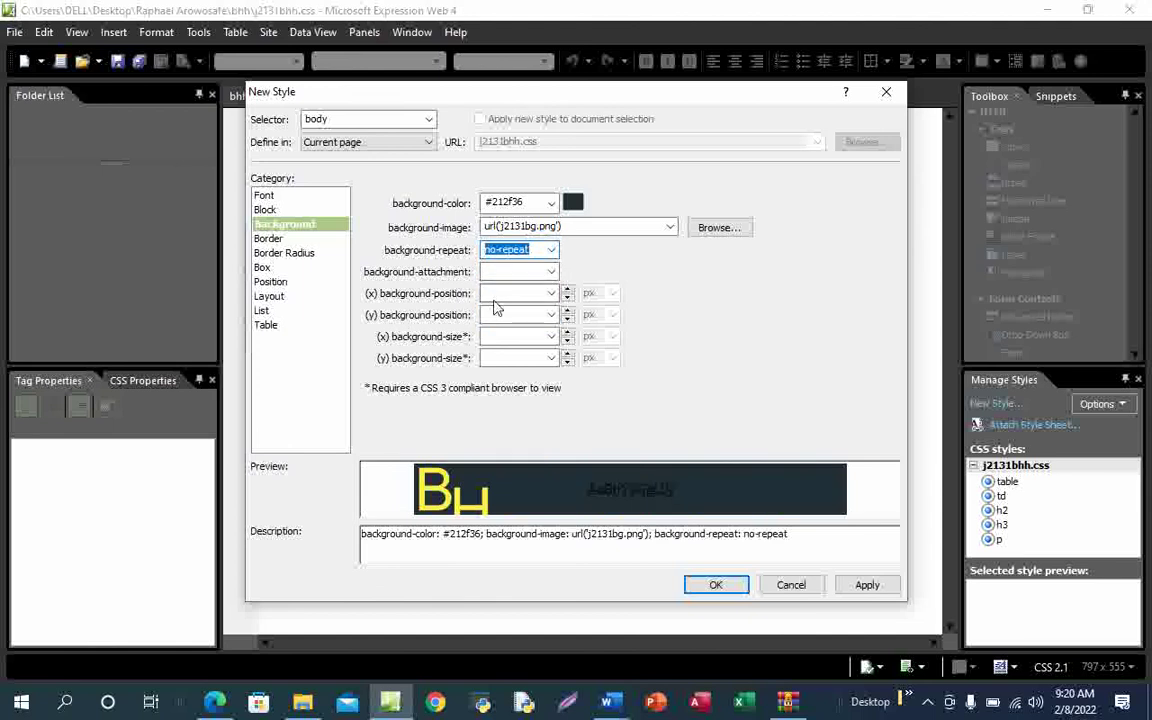
left_click(550, 294)
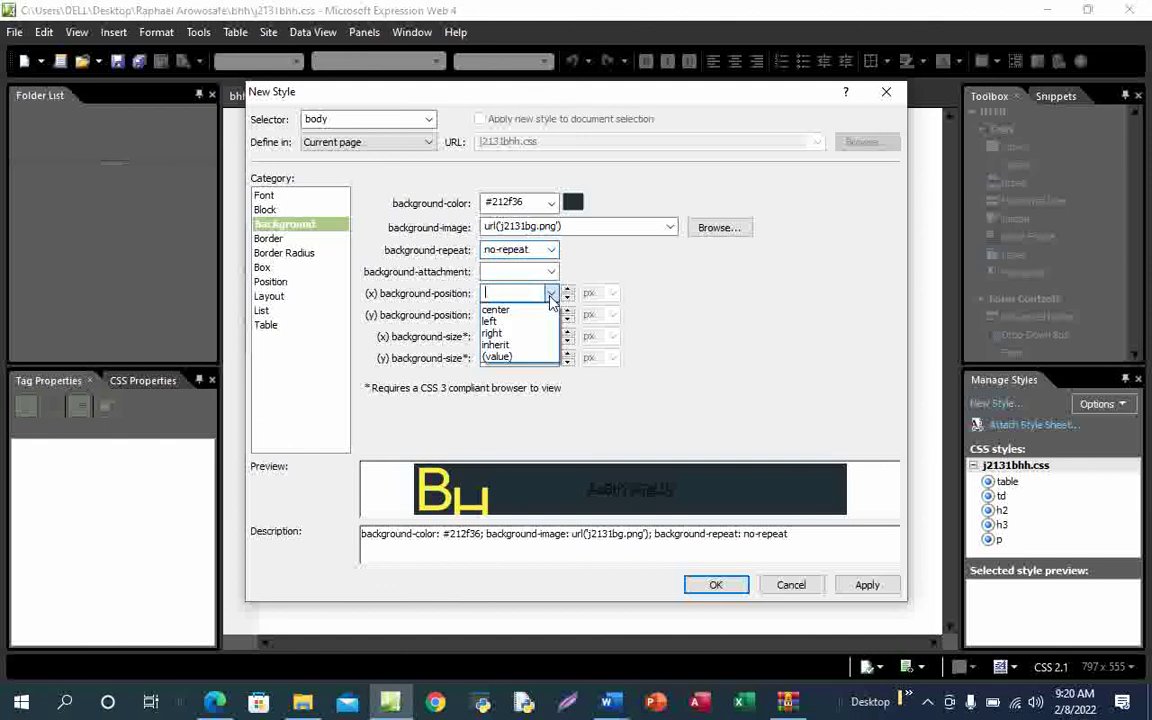
left_click(490, 321)
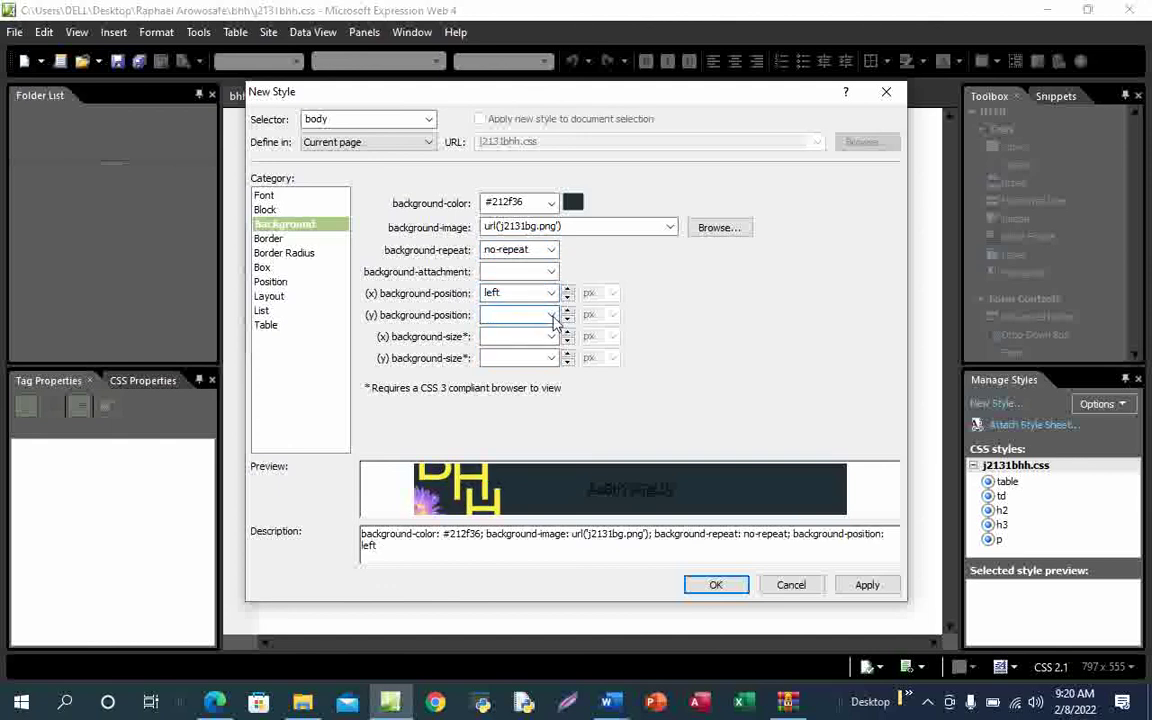
left_click(550, 315)
left_click(517, 355)
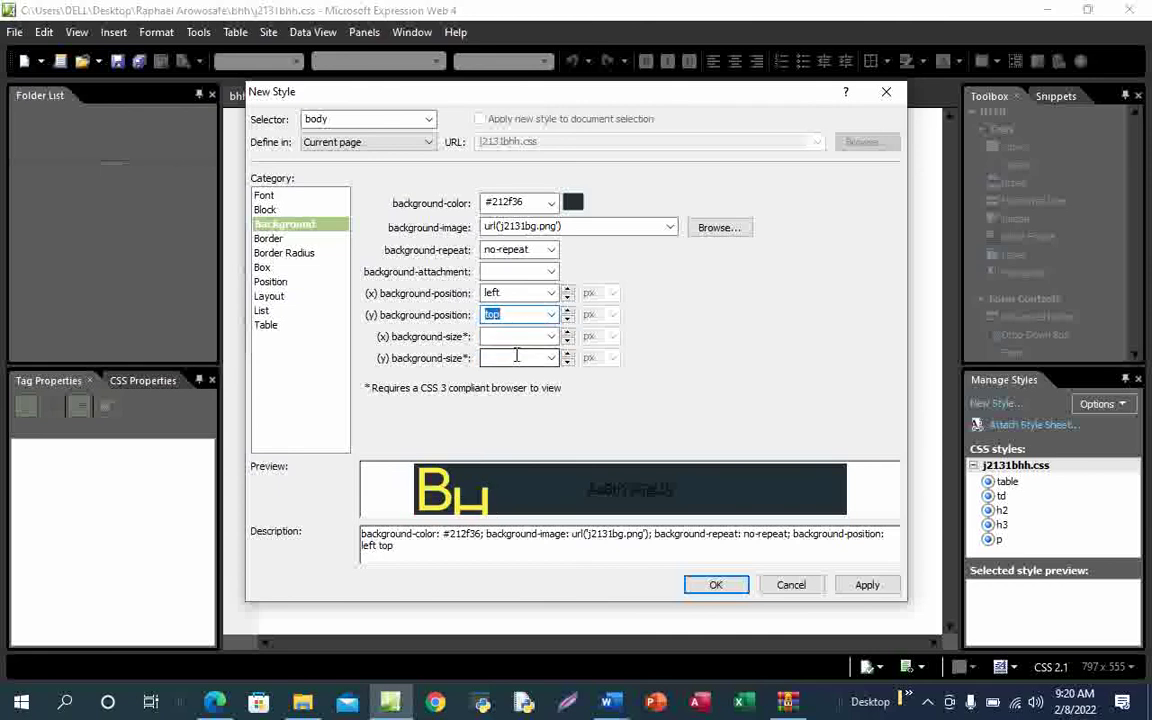
Recheck the exam requirements, then apply the body style and confirm with OK
mouse_move(215, 700)
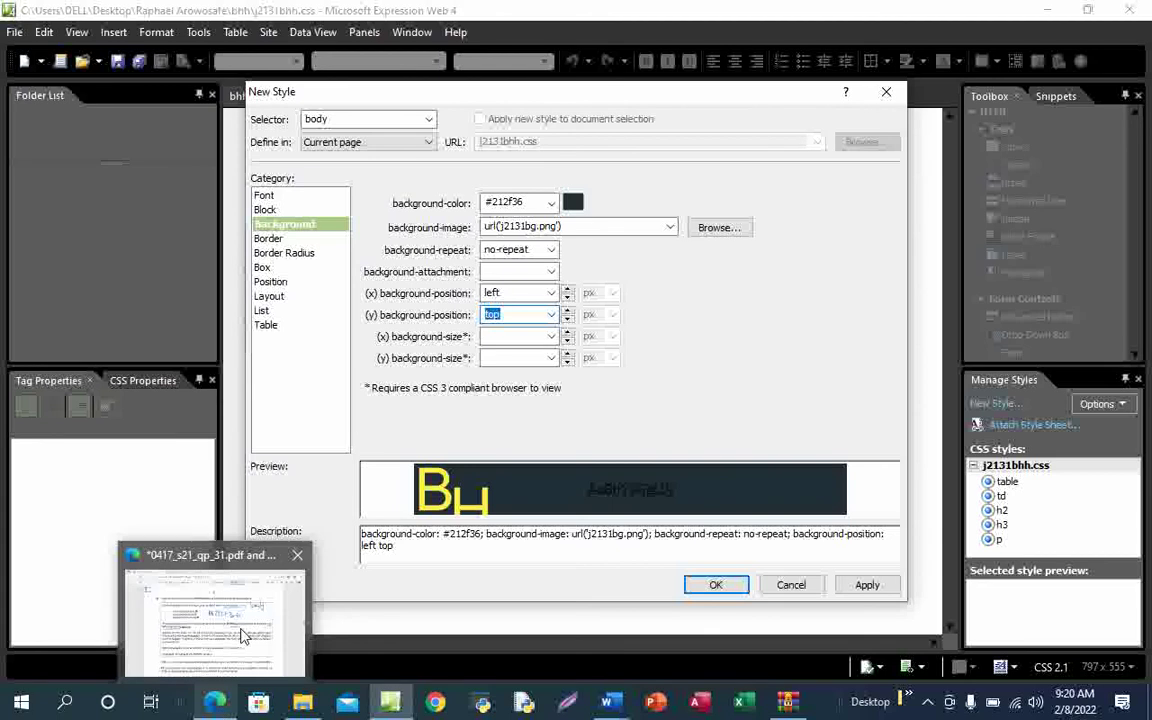
left_click(243, 636)
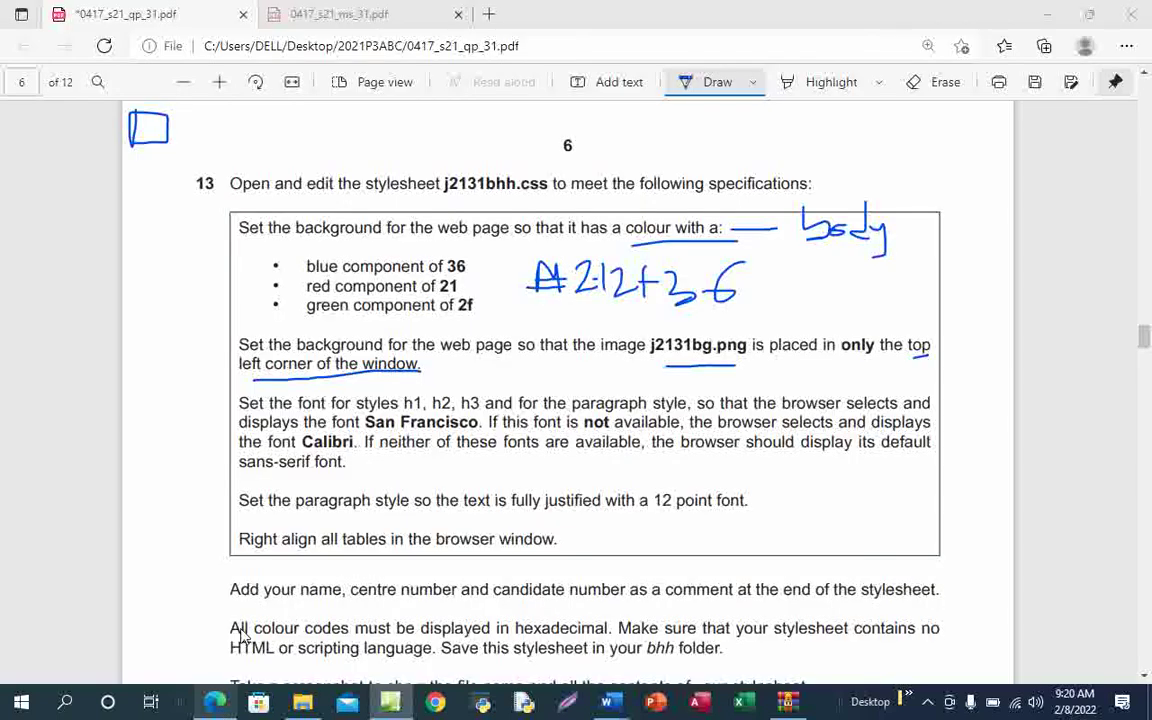
key("alt+Tab")
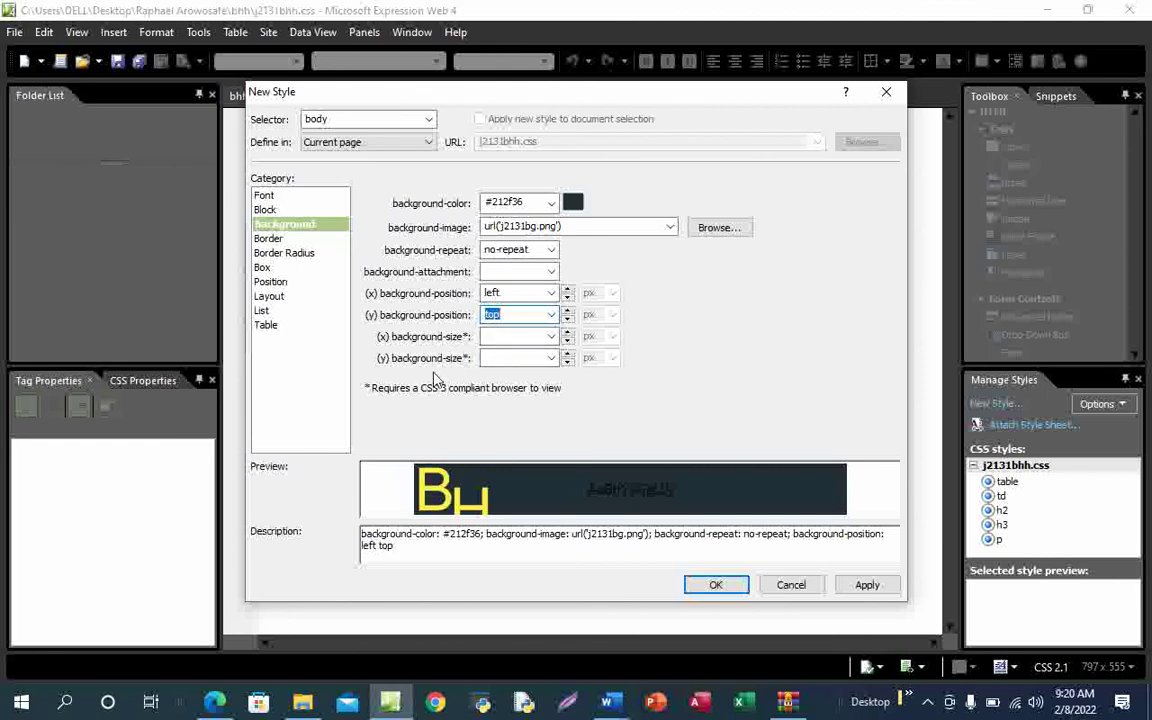
left_click(868, 586)
left_click(716, 586)
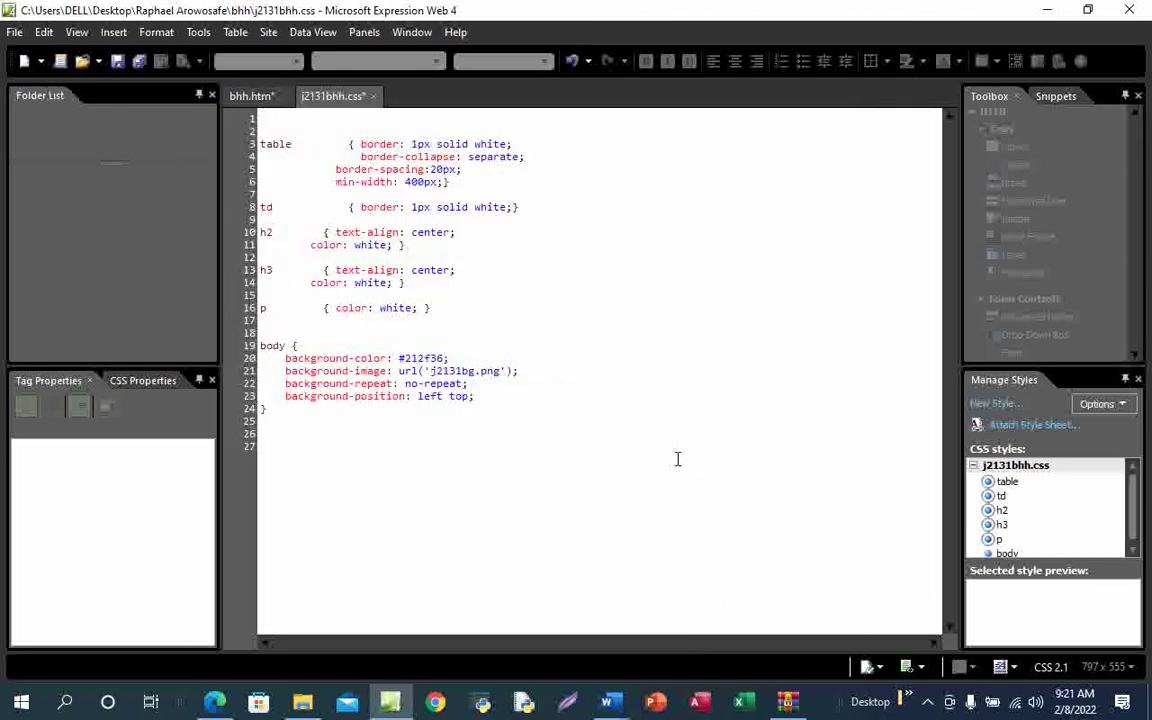
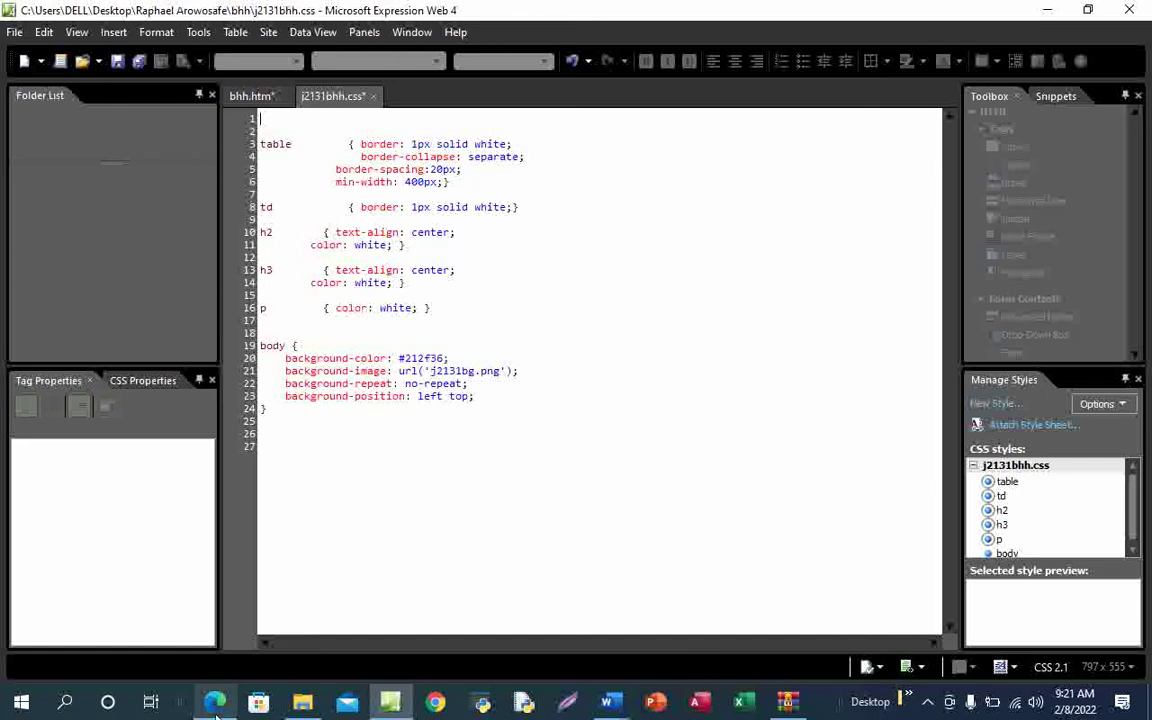
Ink ticks beside question 13's background colour and background image requirements in the exam PDF
mouse_move(215, 702)
left_click(249, 632)
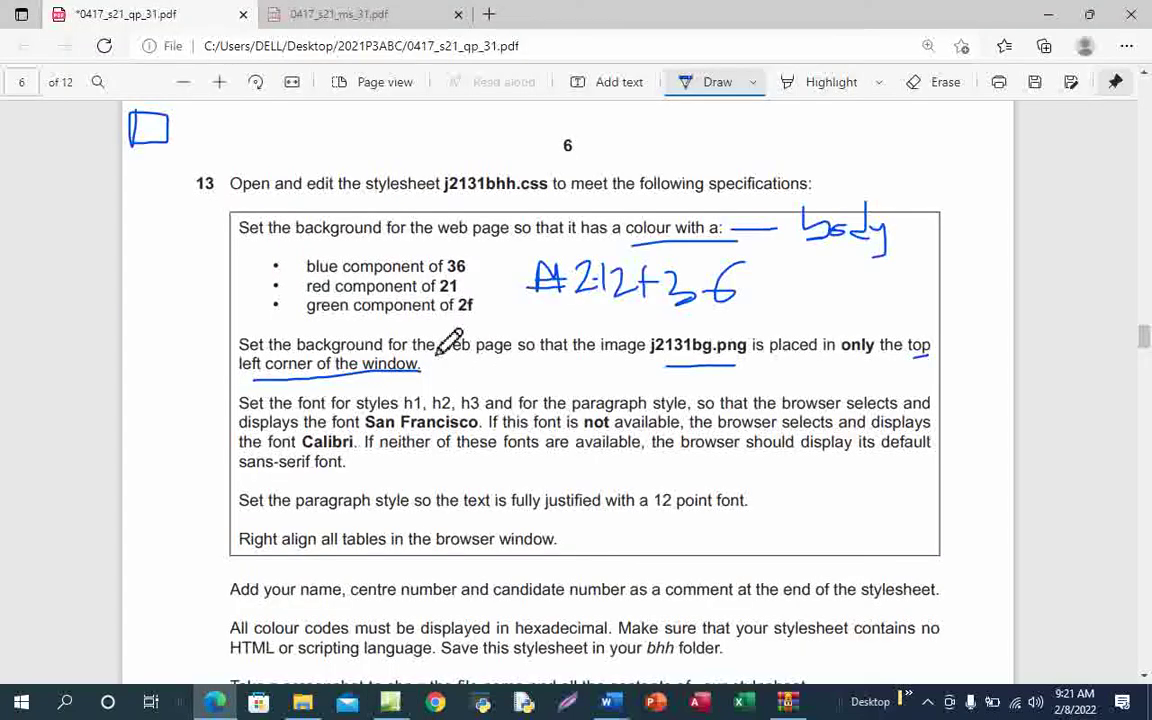
mouse_move(241, 356)
left_mouse_down()
mouse_move(264, 373)
mouse_move(355, 300)
left_mouse_up()
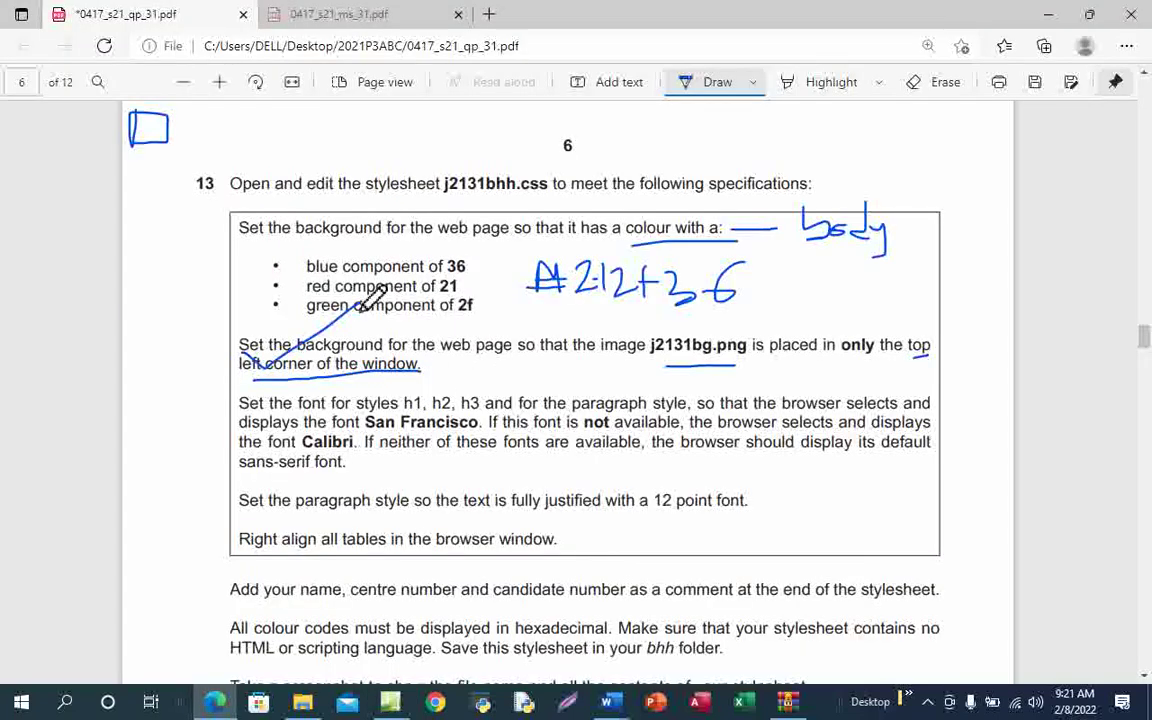
left_click_drag(280, 274, 398, 237)
scroll(460, 474, "down", 1)
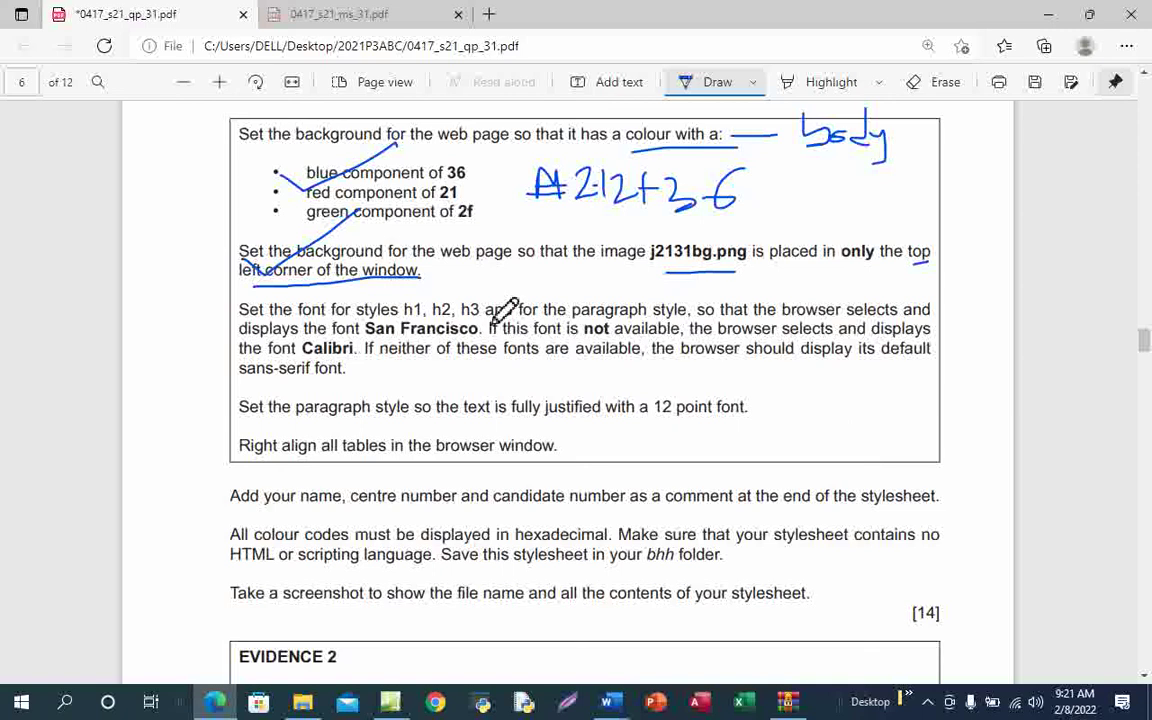
left_click(390, 703)
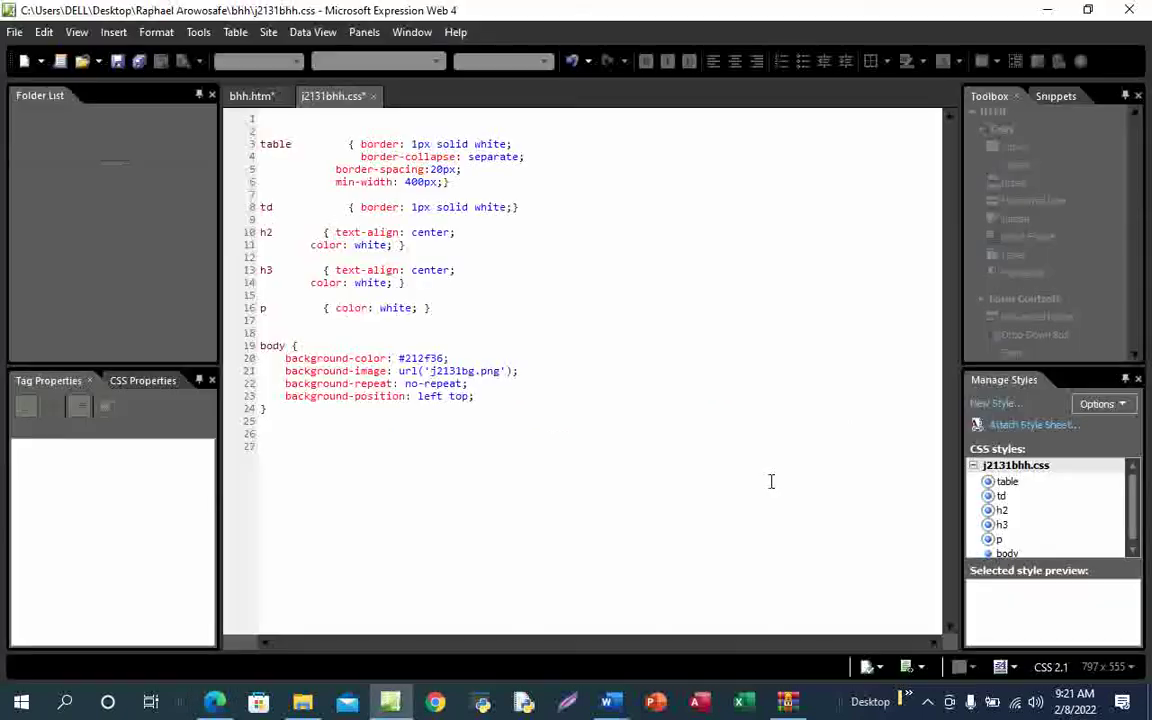
Start a new style with selector h1,h2.h3 and turn off ink drawing in the PDF
left_click(1000, 404)
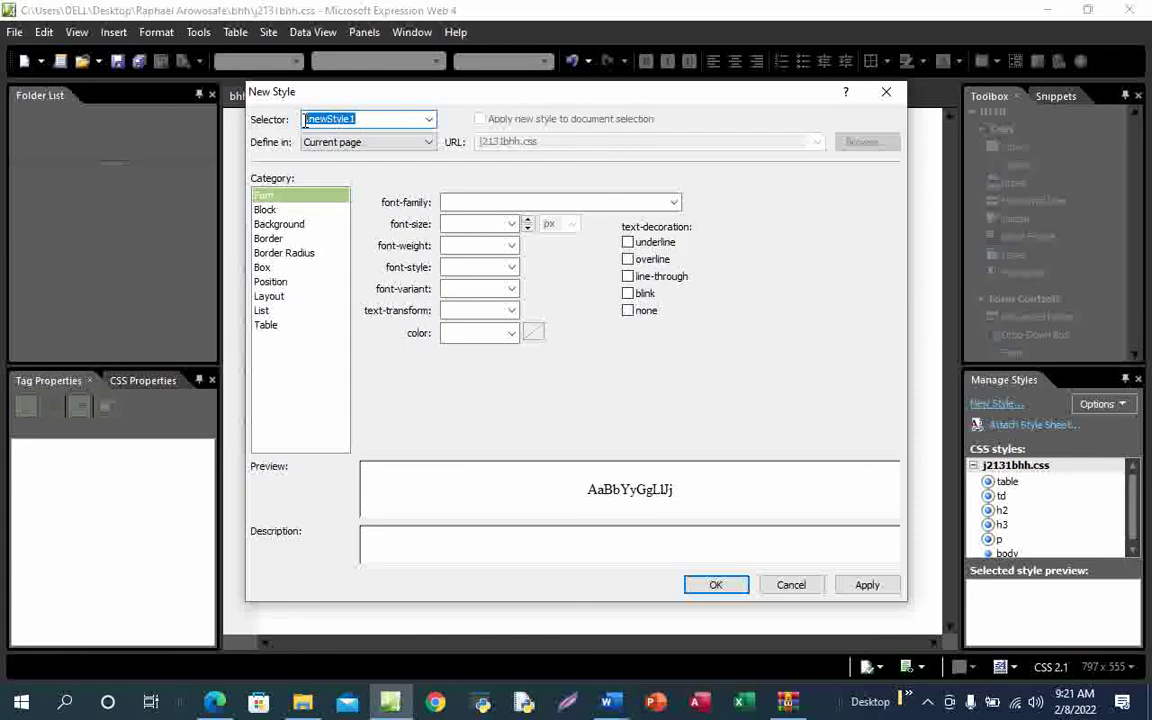
type("h1,h2.h3")
left_click(450, 202)
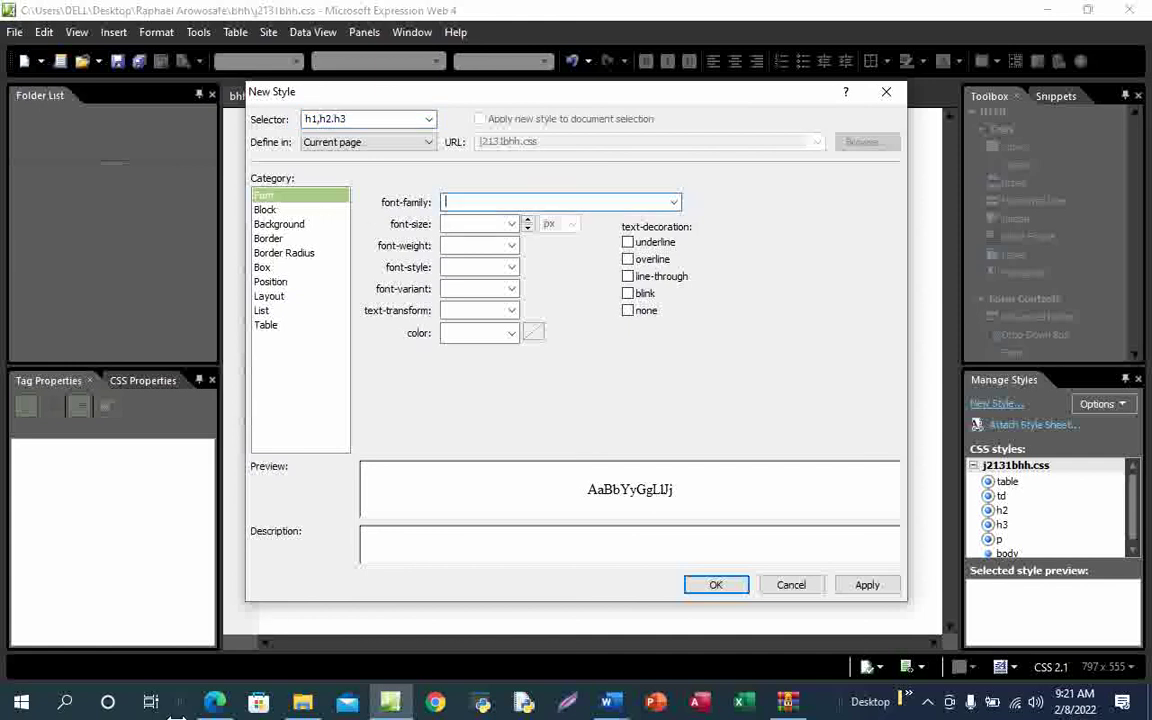
mouse_move(215, 702)
left_click(226, 628)
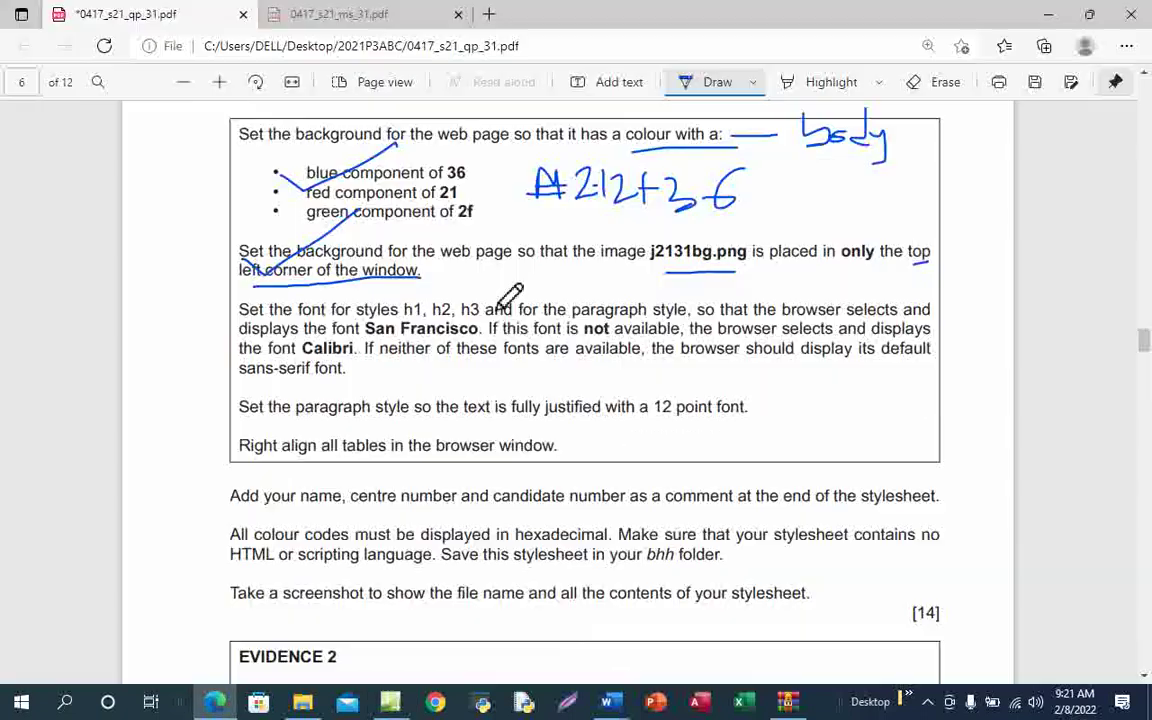
left_click(700, 82)
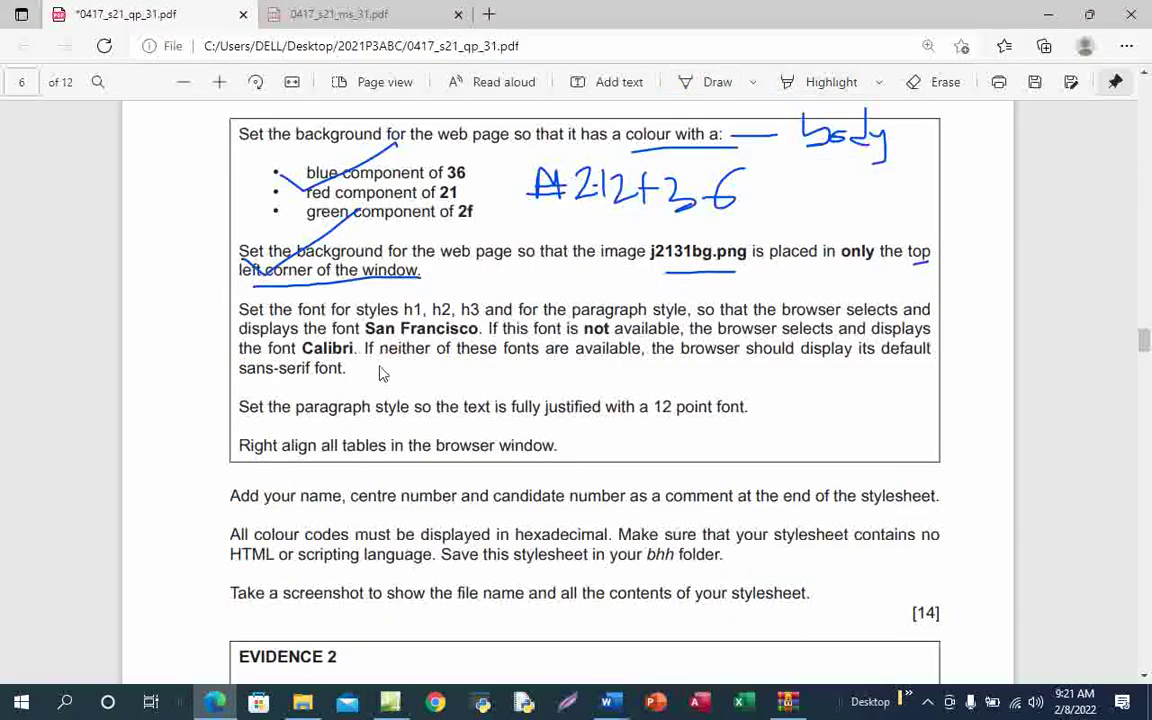
Copy 'San Francisco' from the PDF into font-family and add its opening quote
left_click_drag(366, 328, 484, 328)
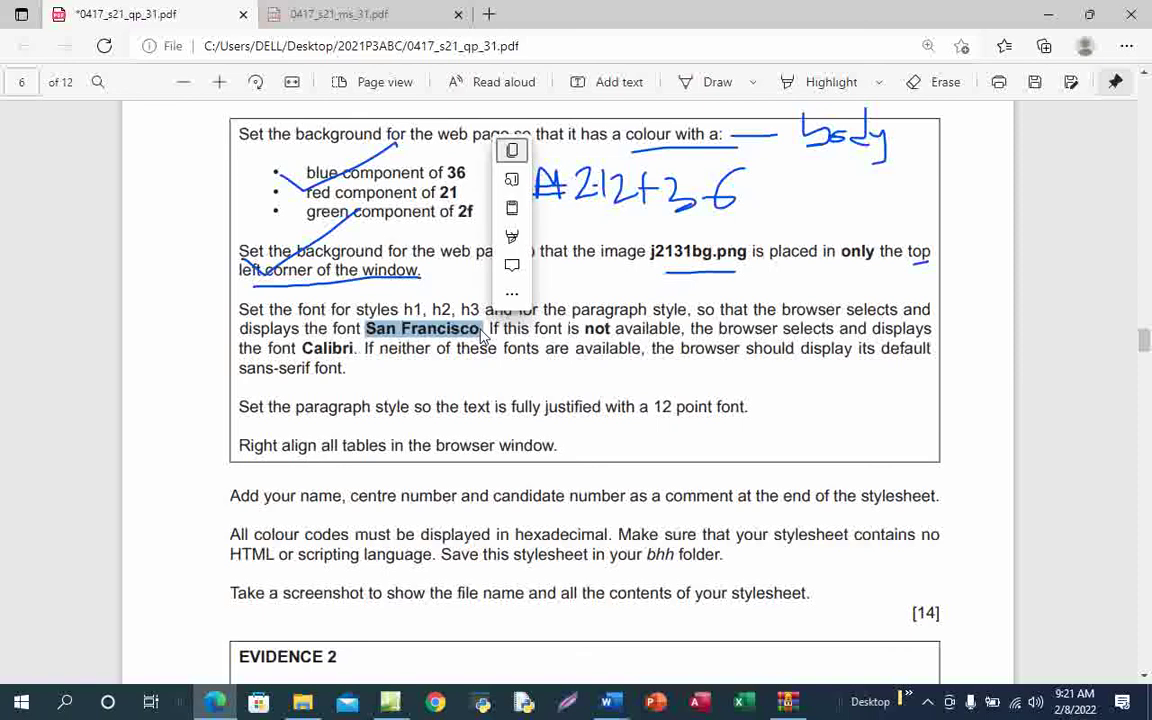
key("ctrl+c")
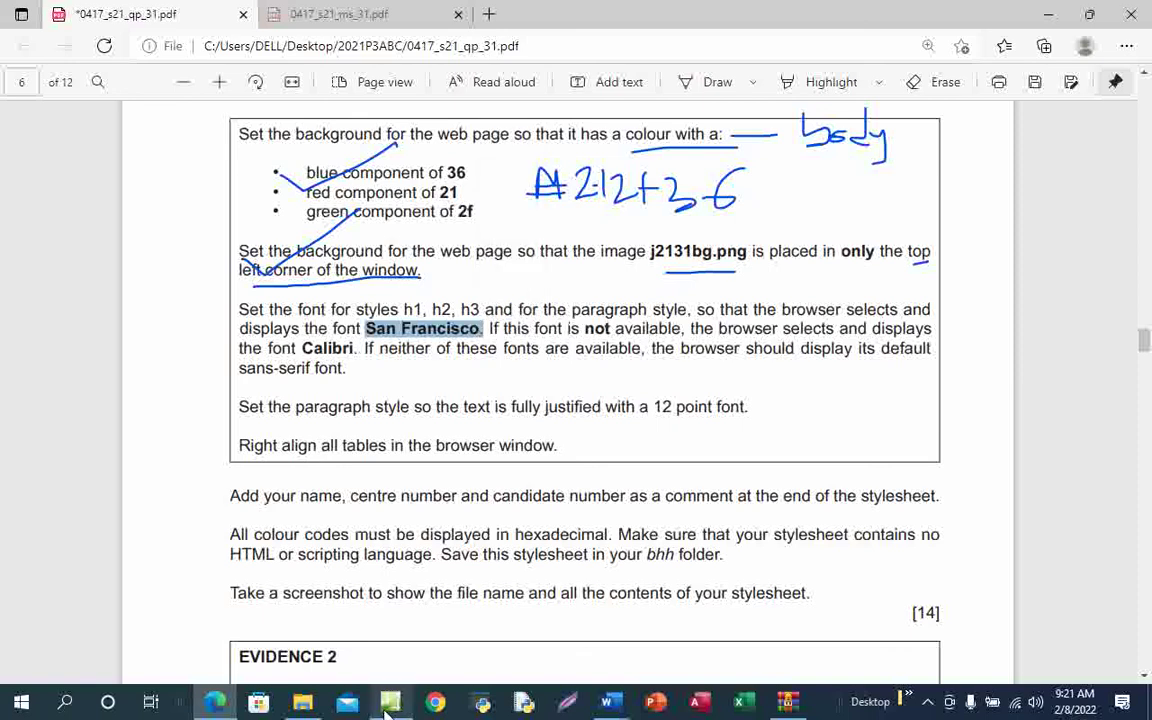
mouse_move(390, 698)
left_click(427, 607)
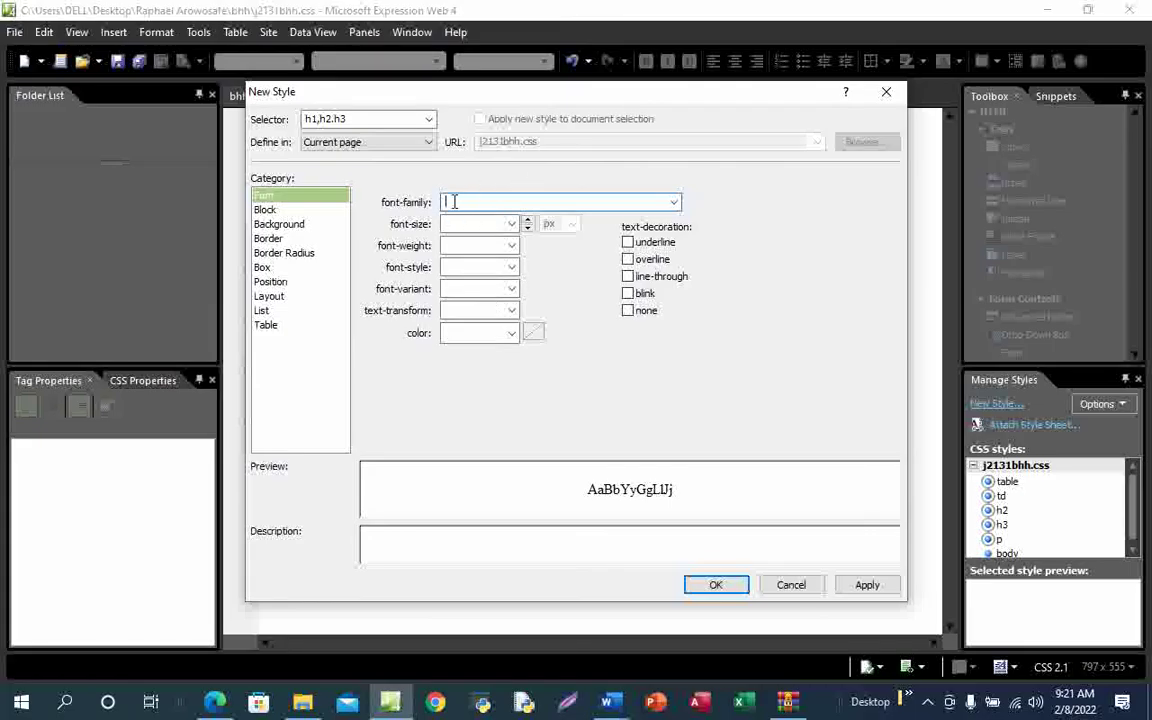
key("ctrl+v")
left_click(445, 202)
type("'")
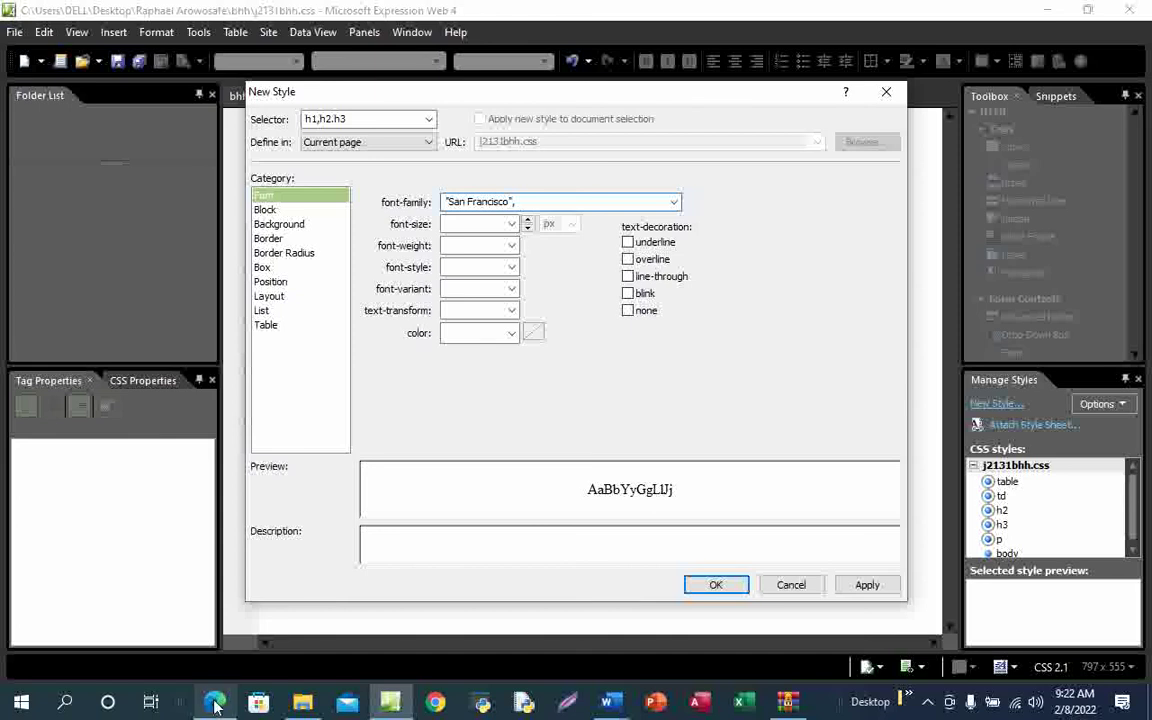
left_click(247, 638)
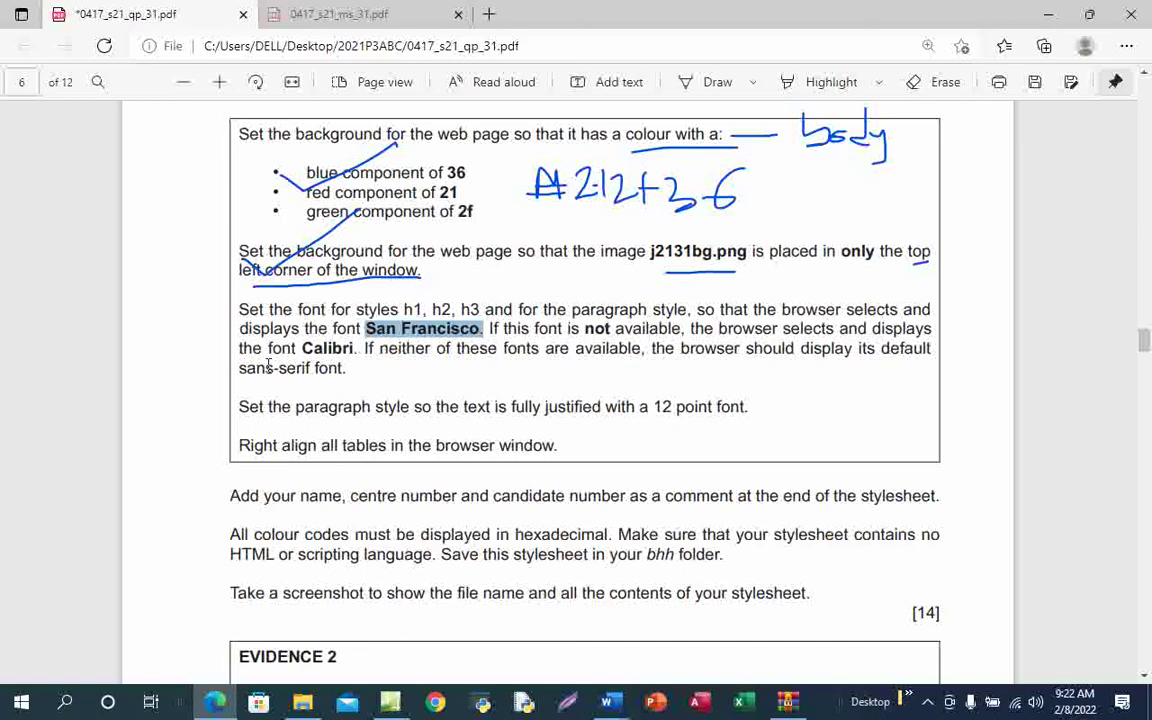
Add Calibri as the second font after "San Francisco", comma-separated
left_click_drag(302, 347, 357, 354)
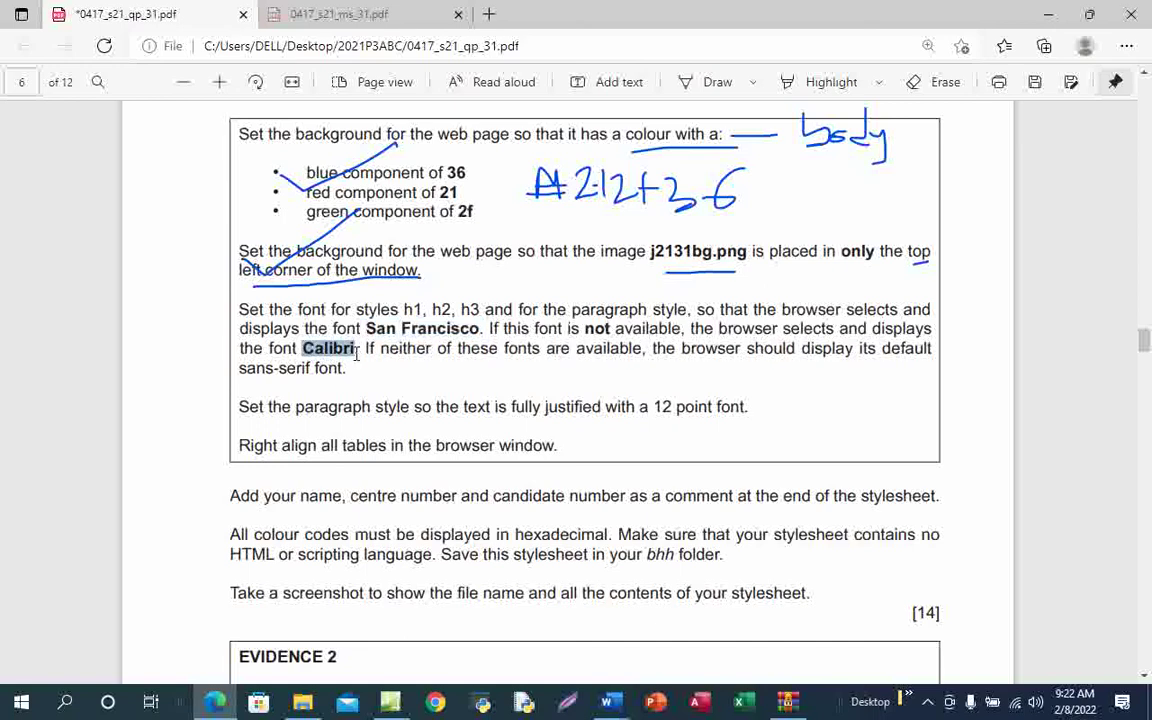
key("ctrl+c")
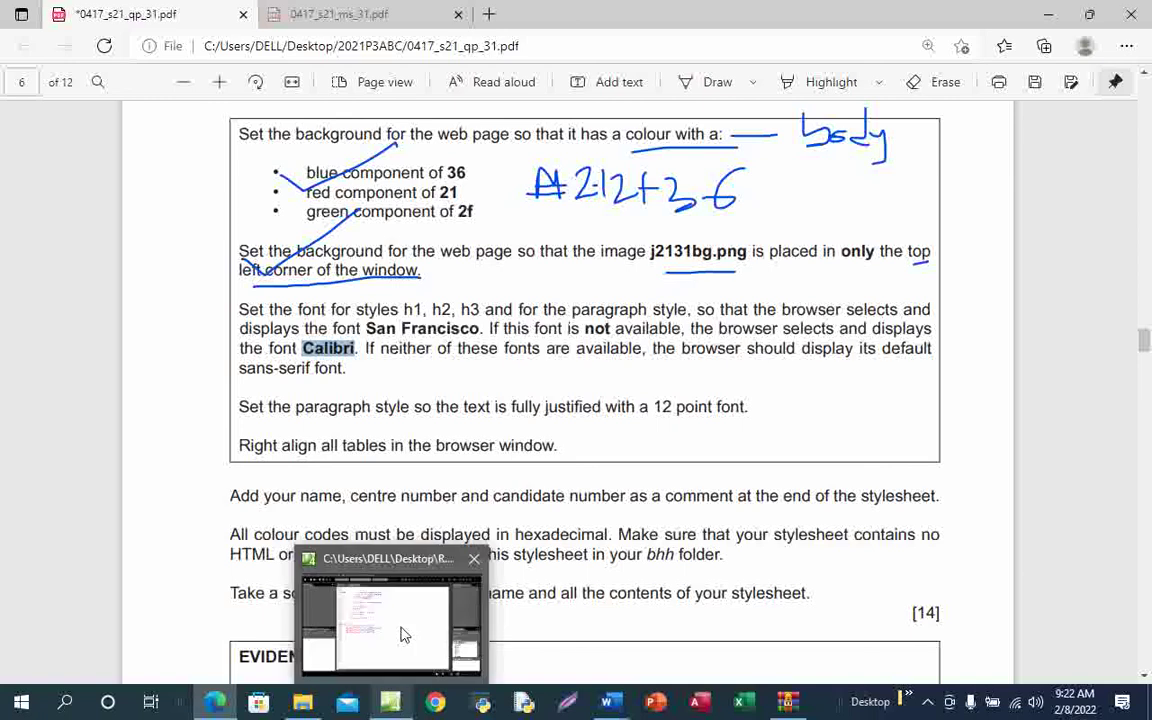
left_click(385, 610)
left_click(519, 202)
type(",")
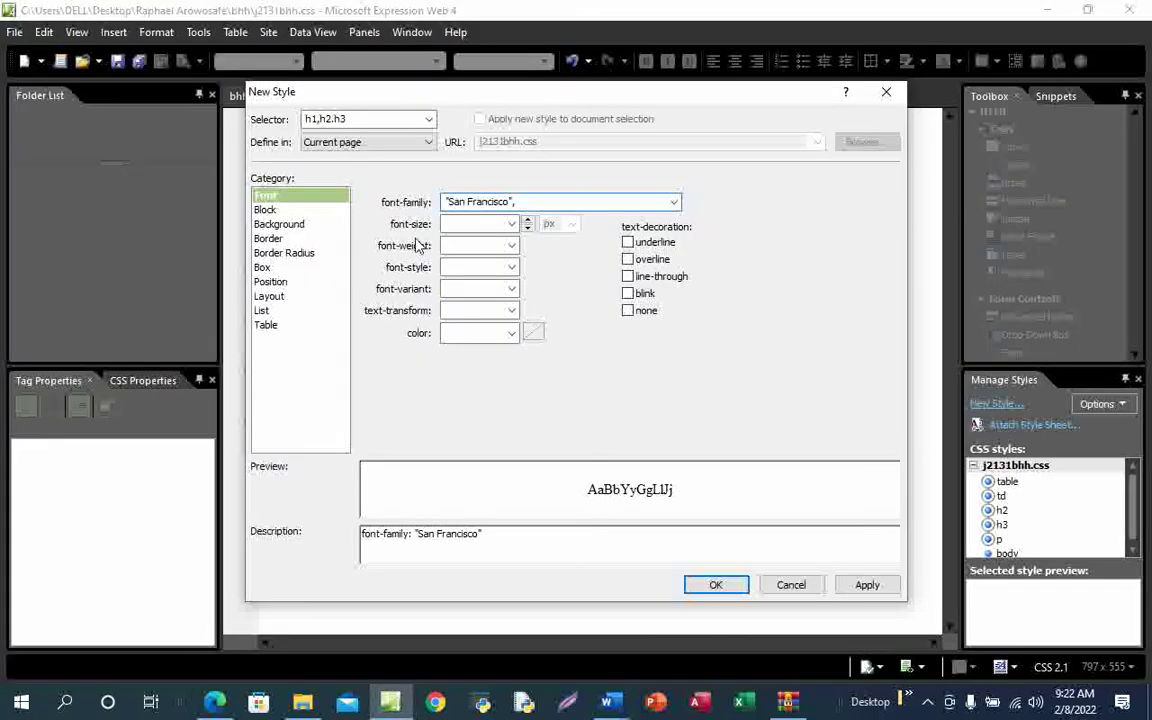
key("ctrl+v")
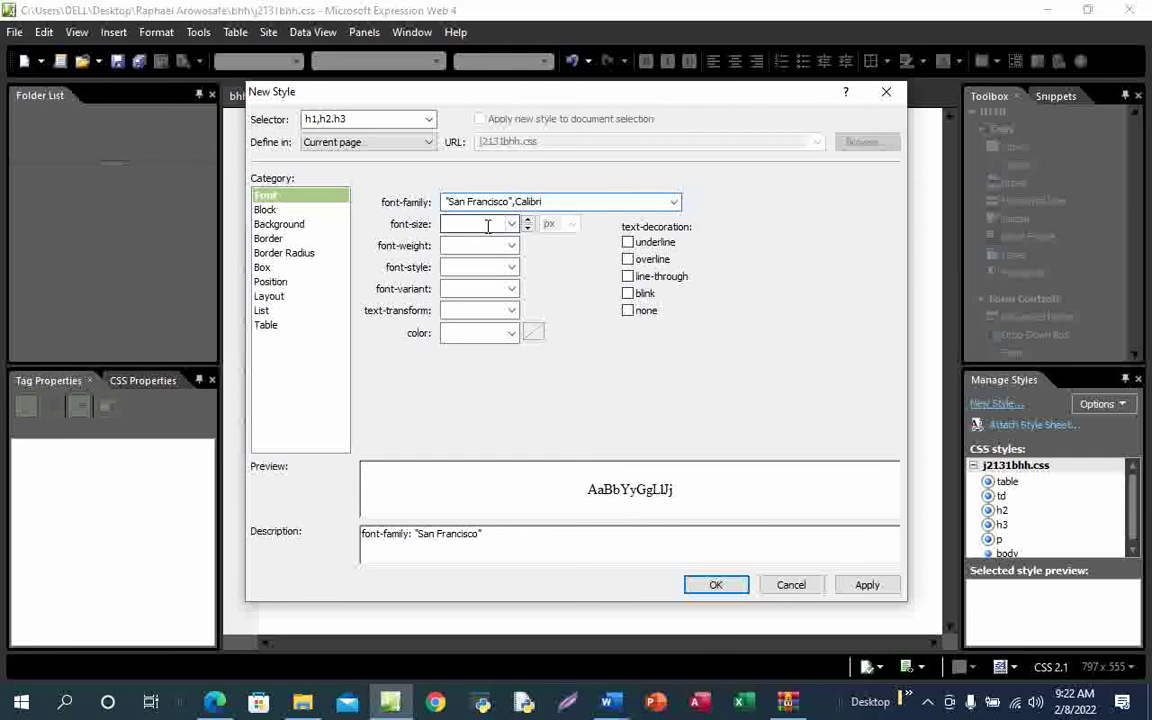
type(",")
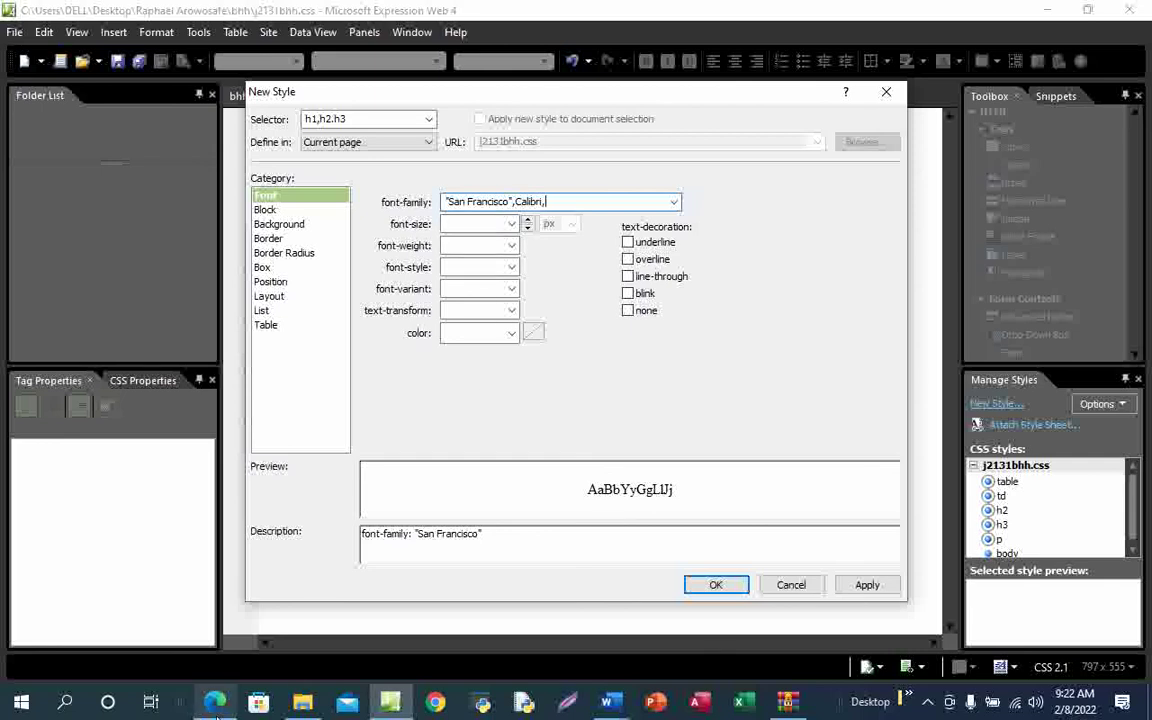
Add sans-serif as the final fallback font from the PDF
mouse_move(215, 703)
left_click(242, 640)
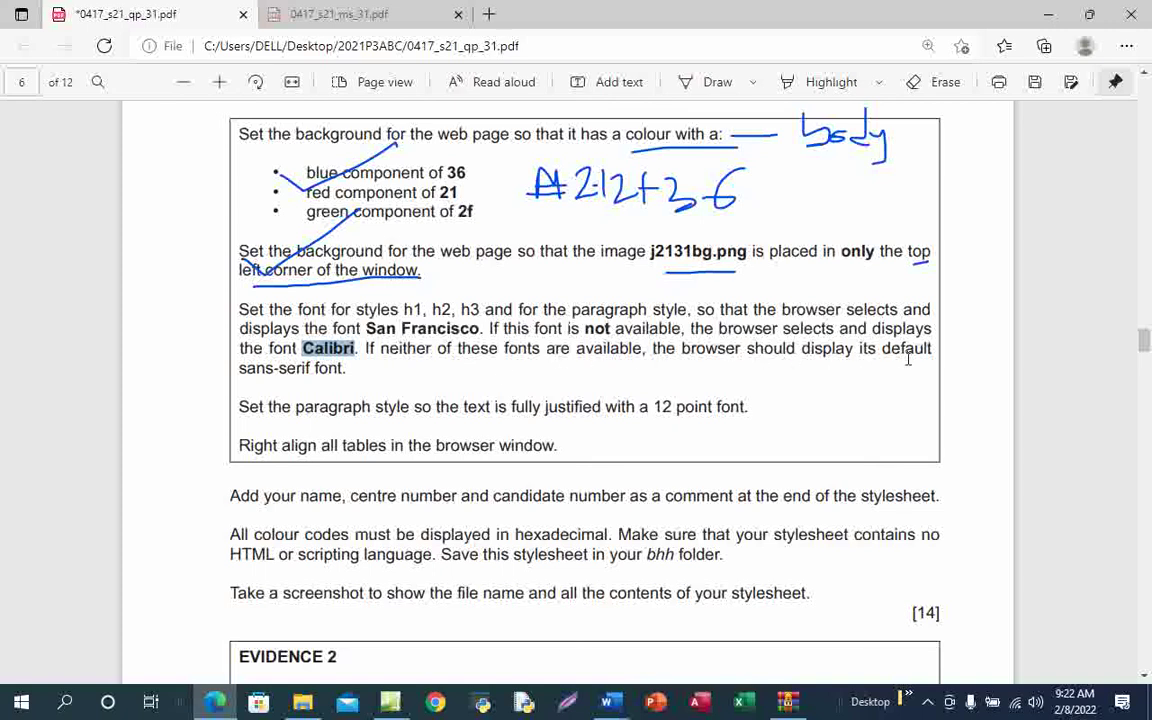
left_click_drag(241, 370, 312, 370)
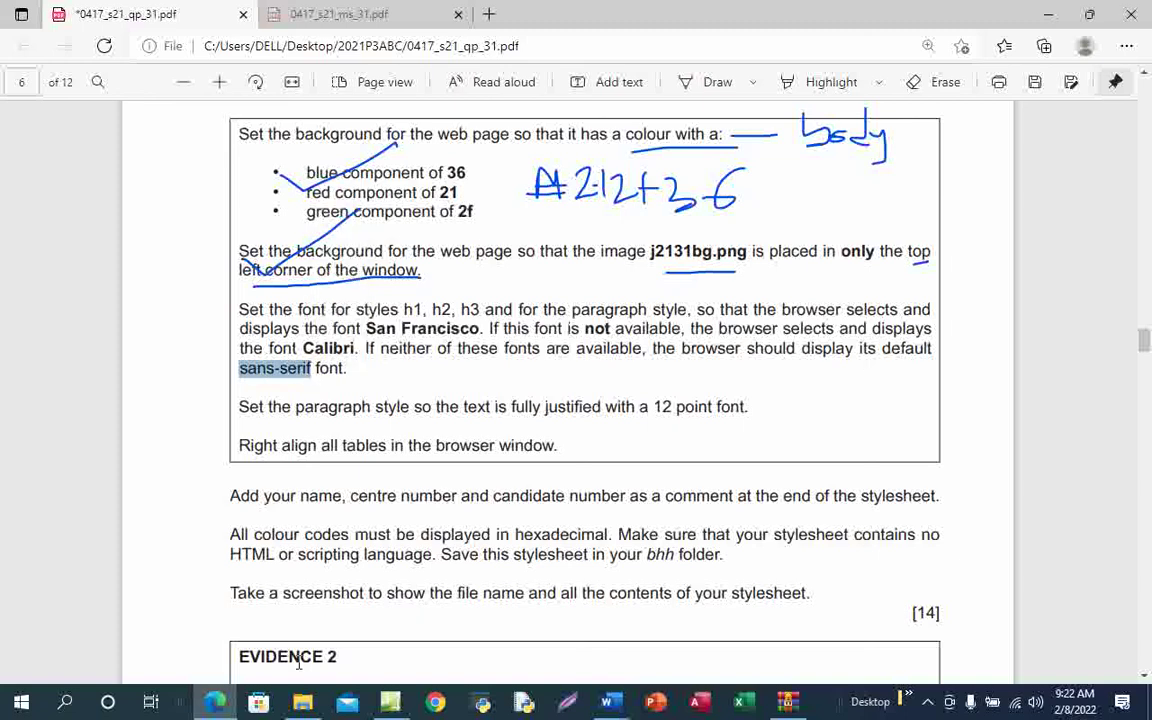
mouse_move(390, 702)
left_click(365, 560)
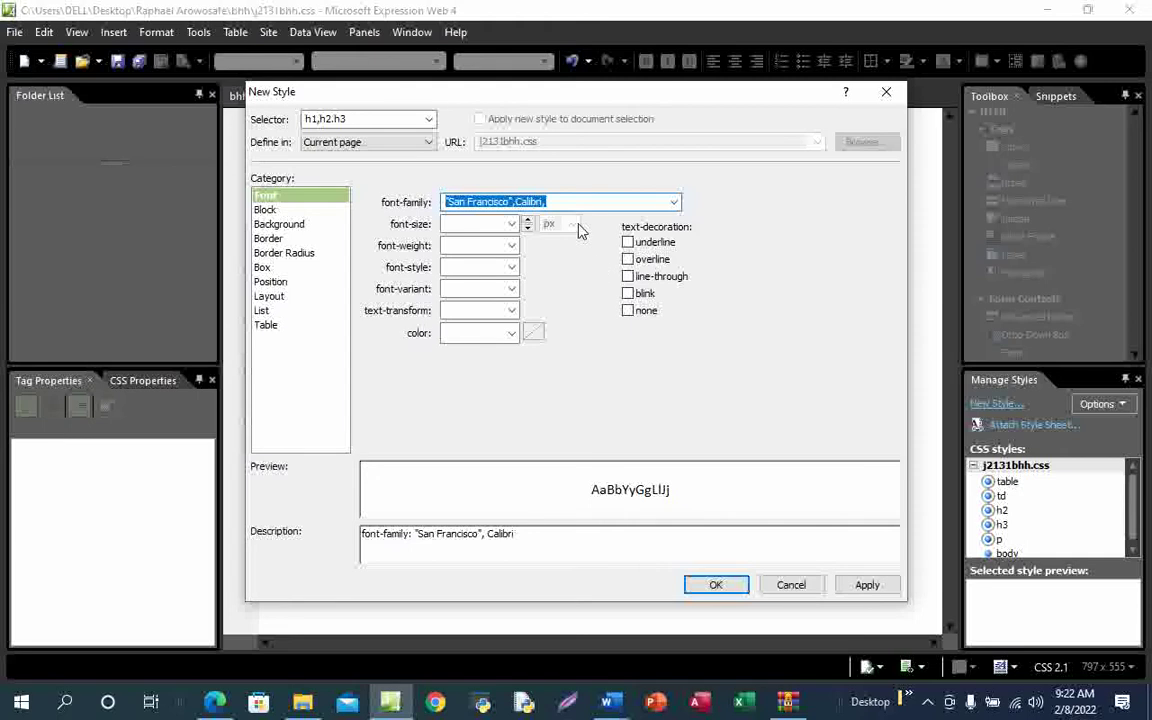
left_click(551, 201)
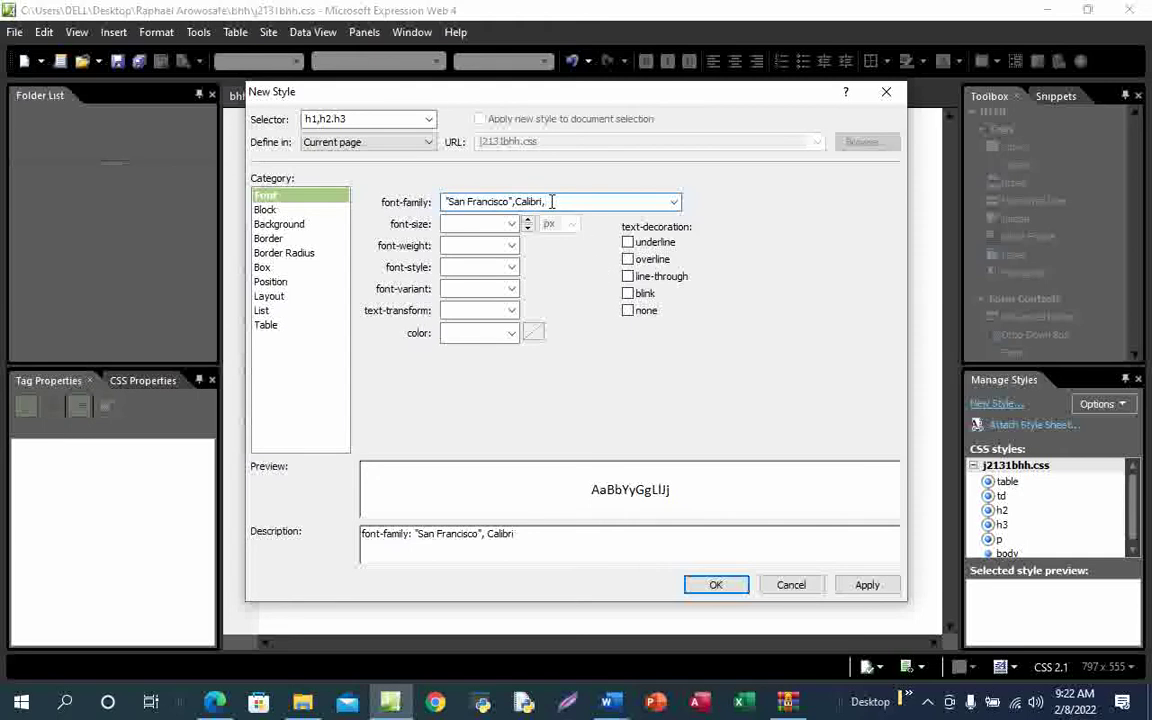
key("ctrl+v")
Tick off the heading font requirement in the PDF, then apply the style and click OK
mouse_move(218, 704)
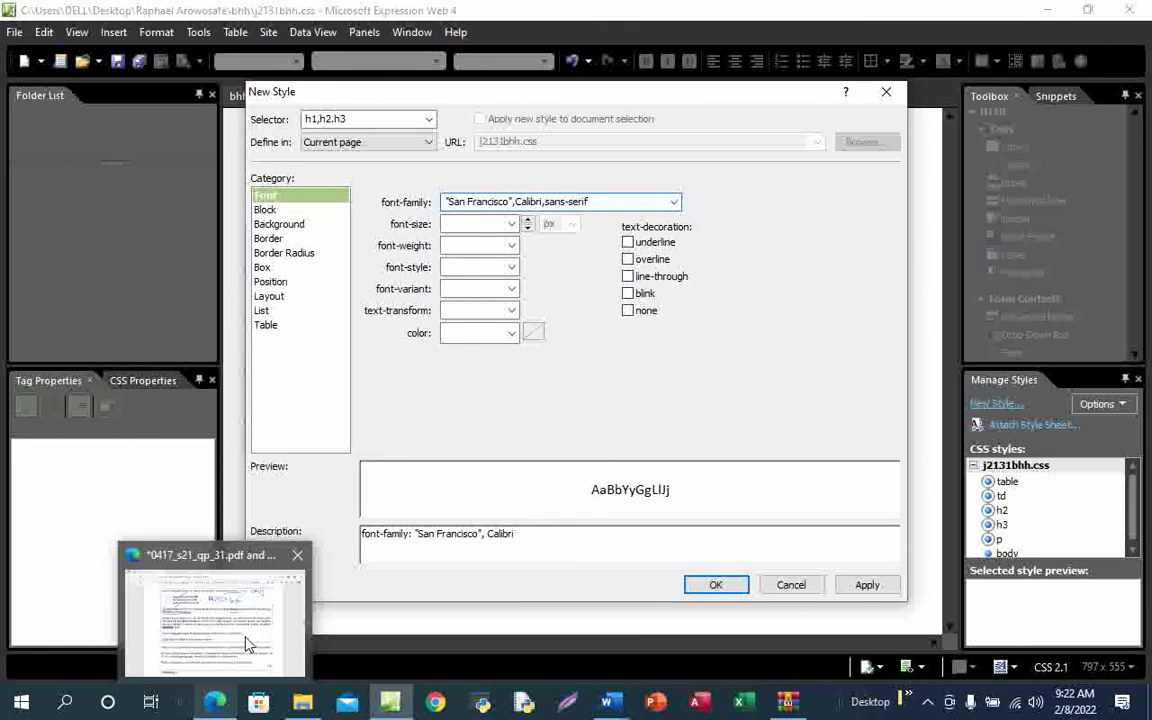
left_click(244, 640)
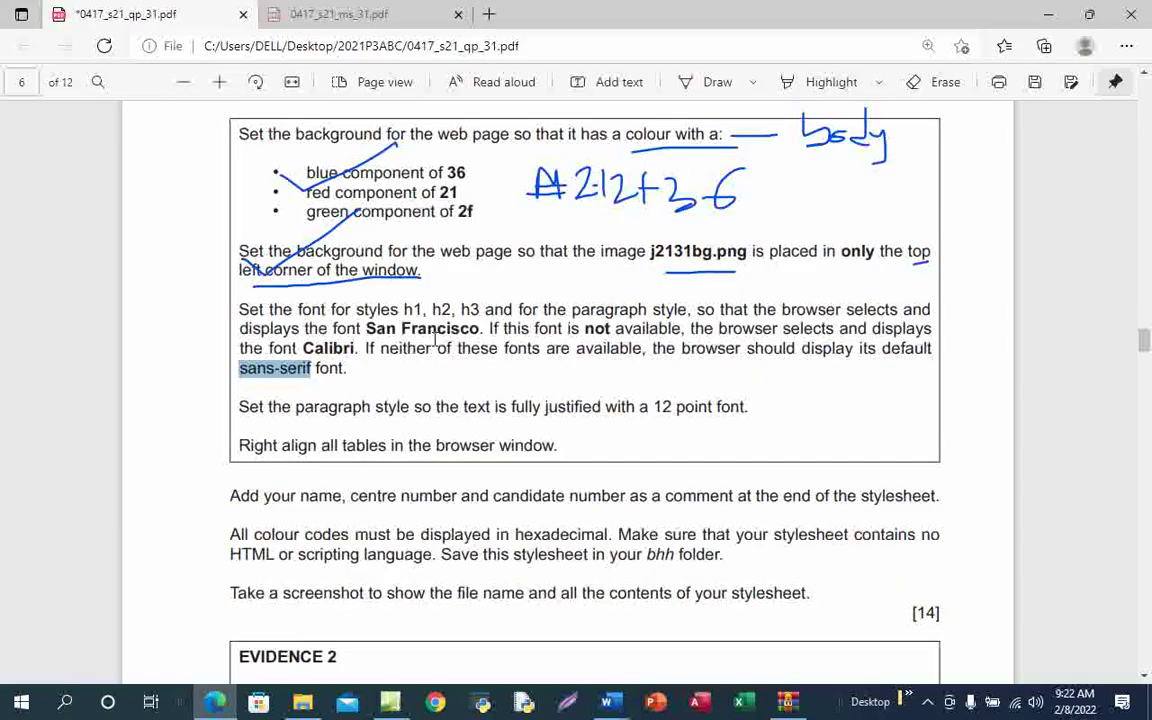
left_click(712, 82)
left_click_drag(322, 375, 448, 343)
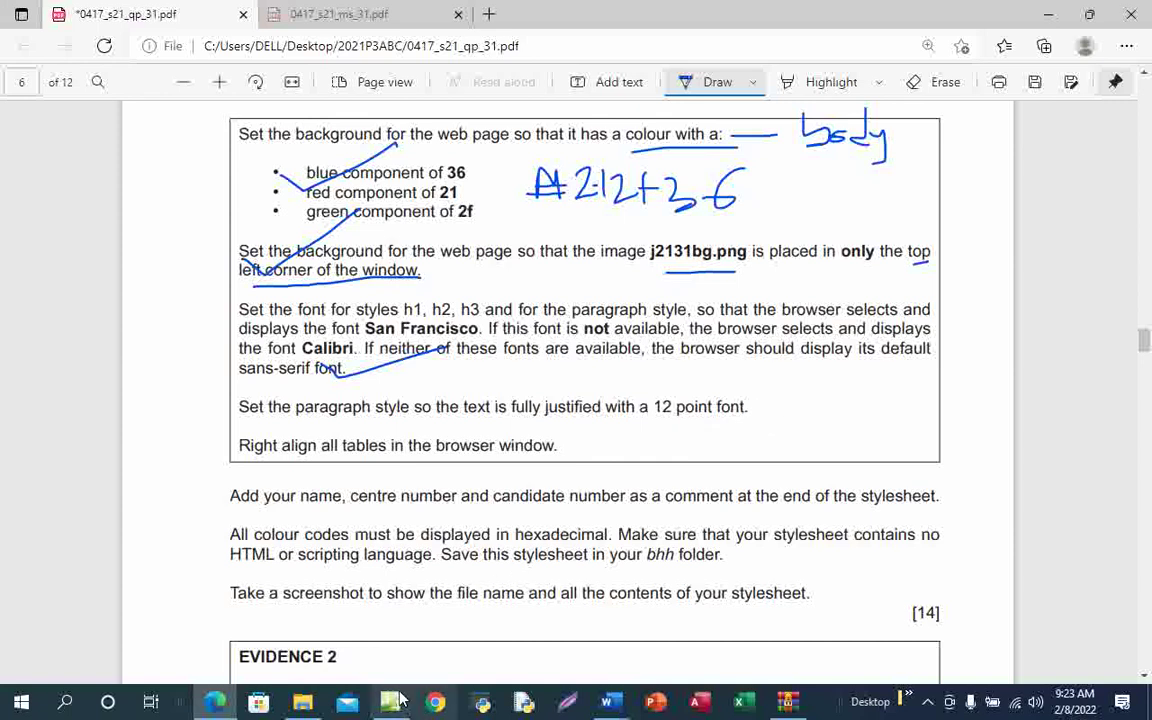
mouse_move(390, 702)
left_click(378, 578)
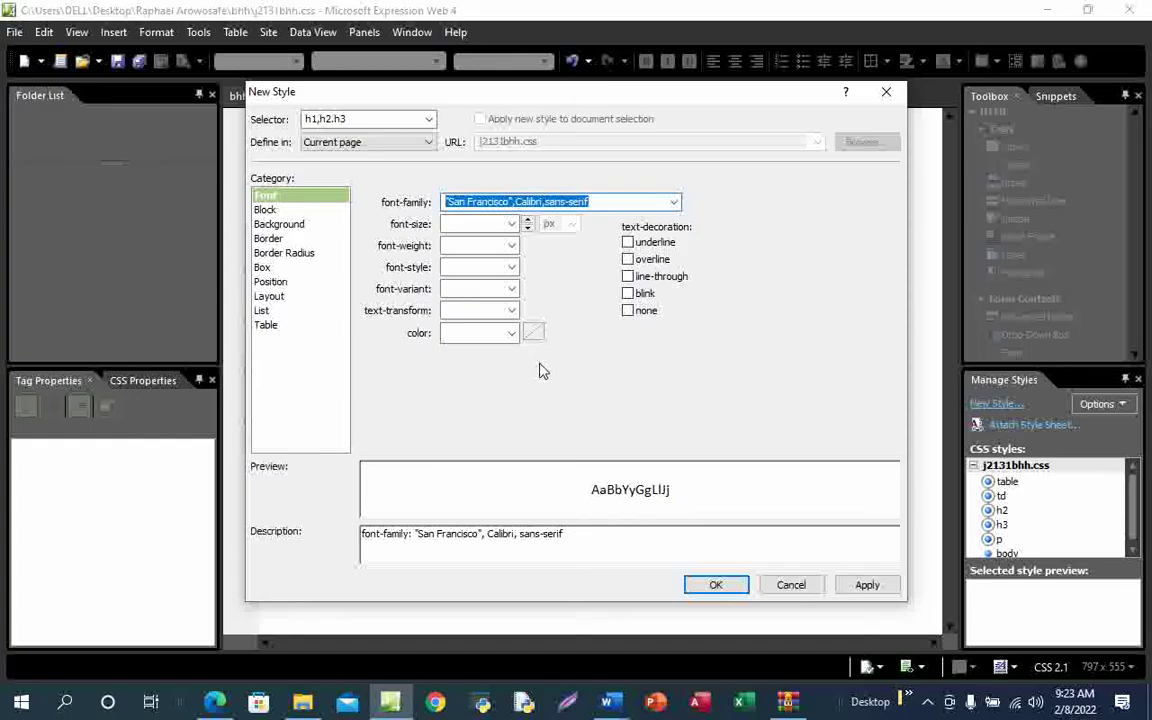
left_click(870, 588)
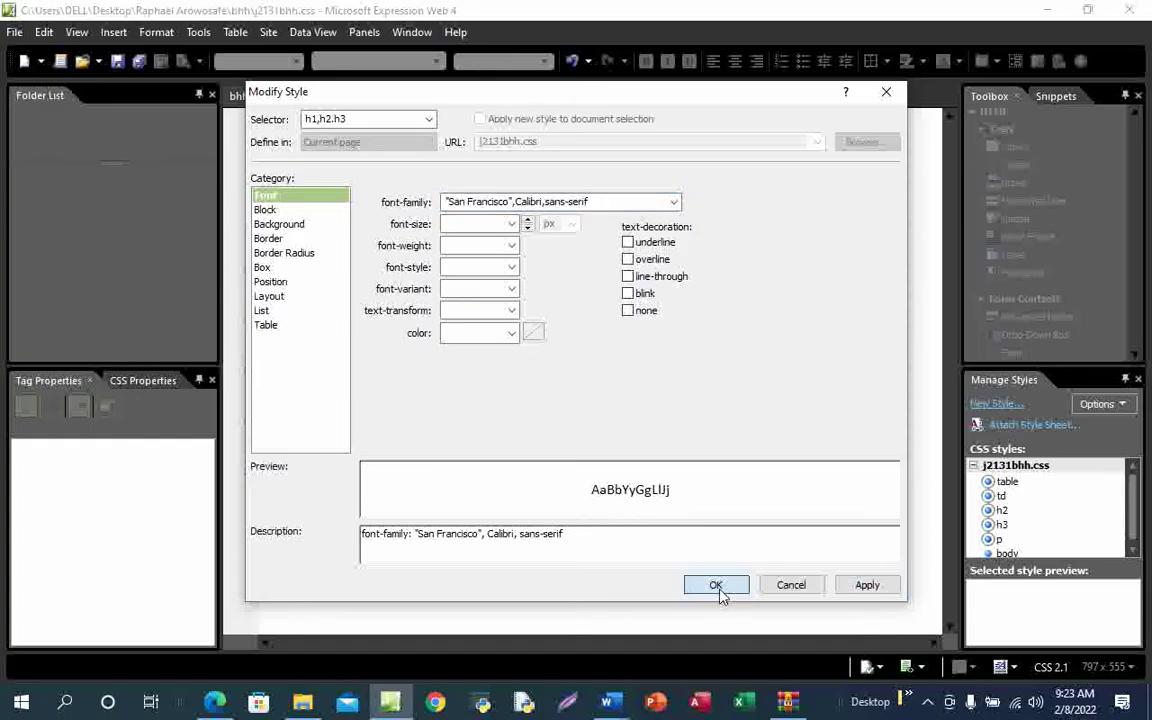
left_click(716, 586)
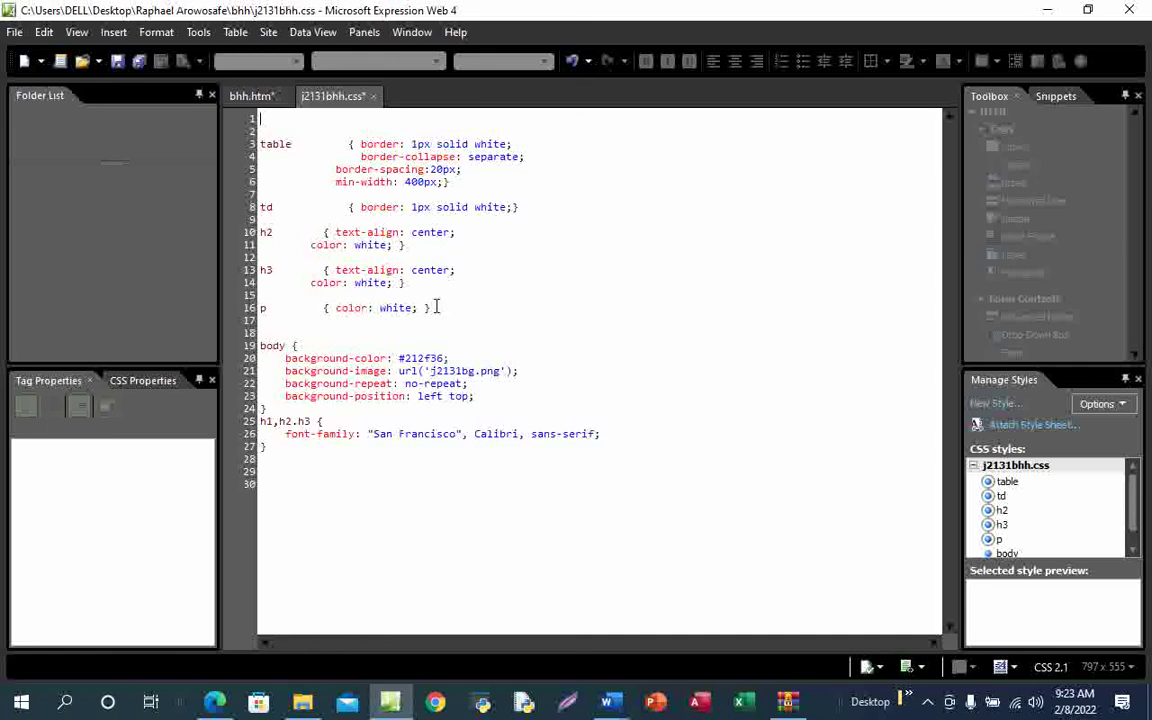
After rechecking the PDF, open Modify Style for the p rule in Manage Styles
left_click_drag(436, 307, 310, 307)
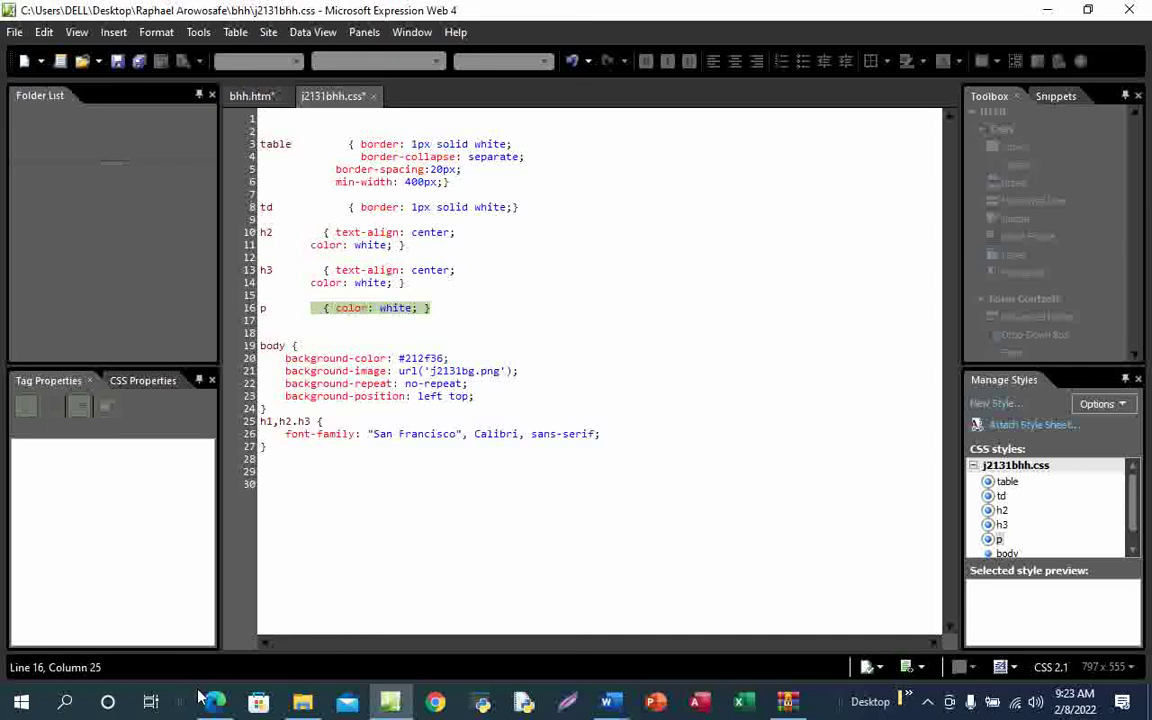
mouse_move(205, 700)
left_click(231, 622)
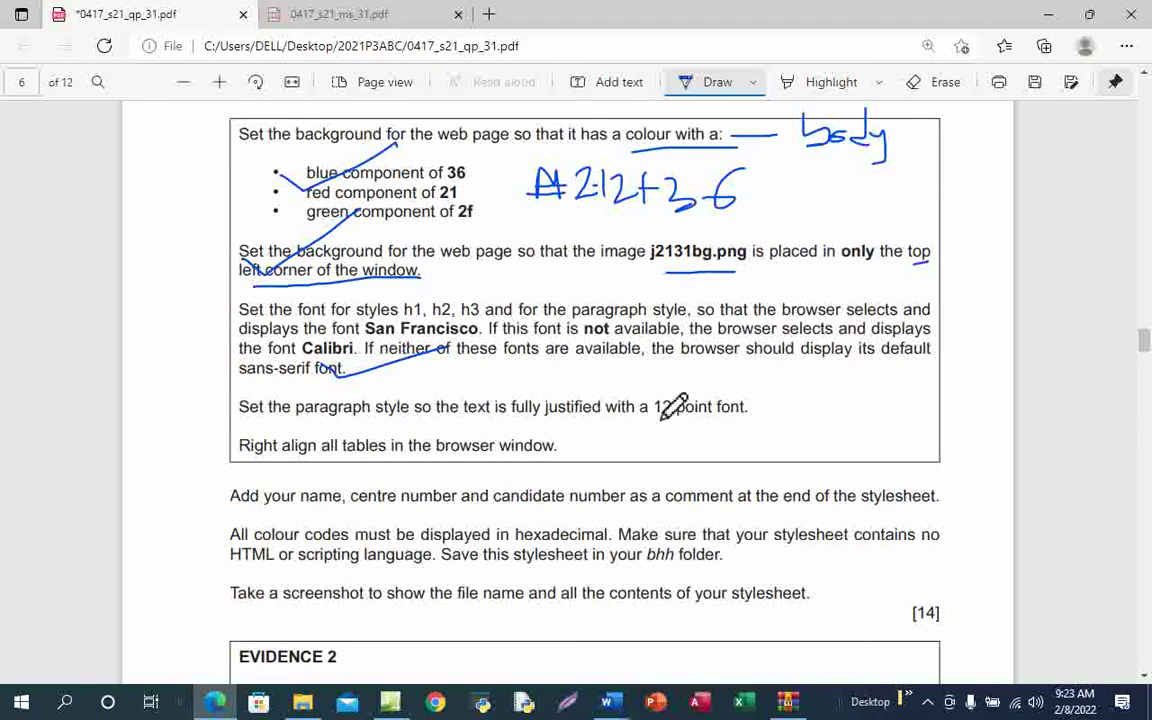
left_click(390, 705)
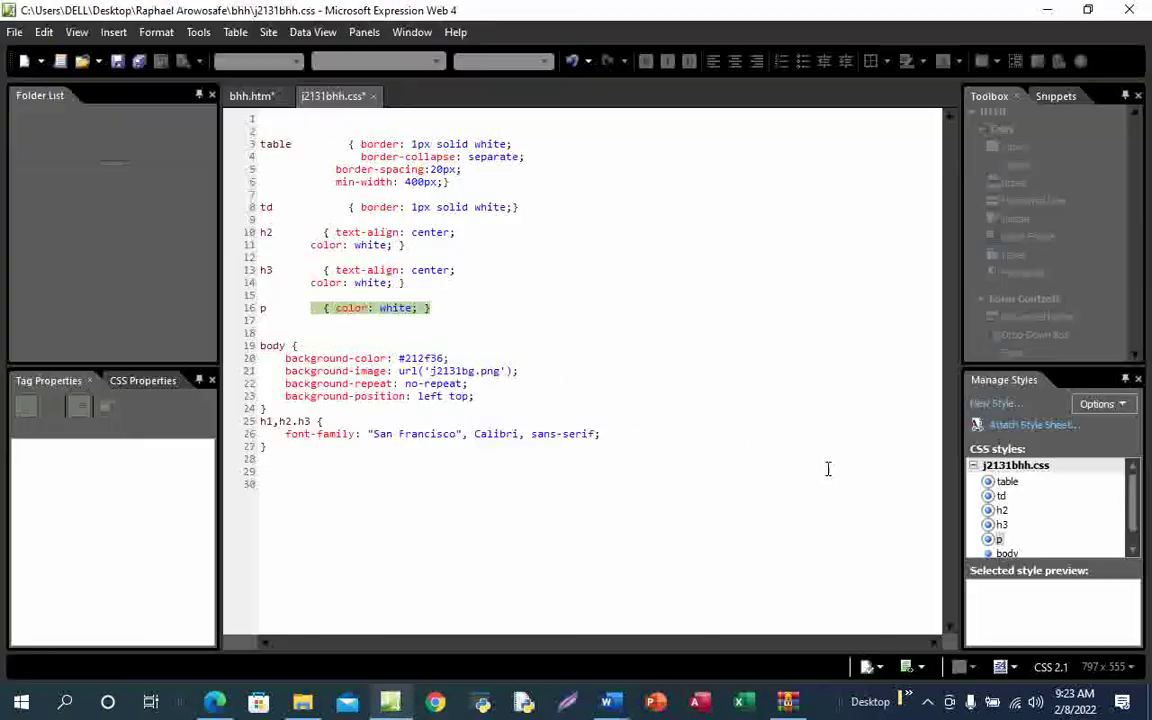
right_click(998, 540)
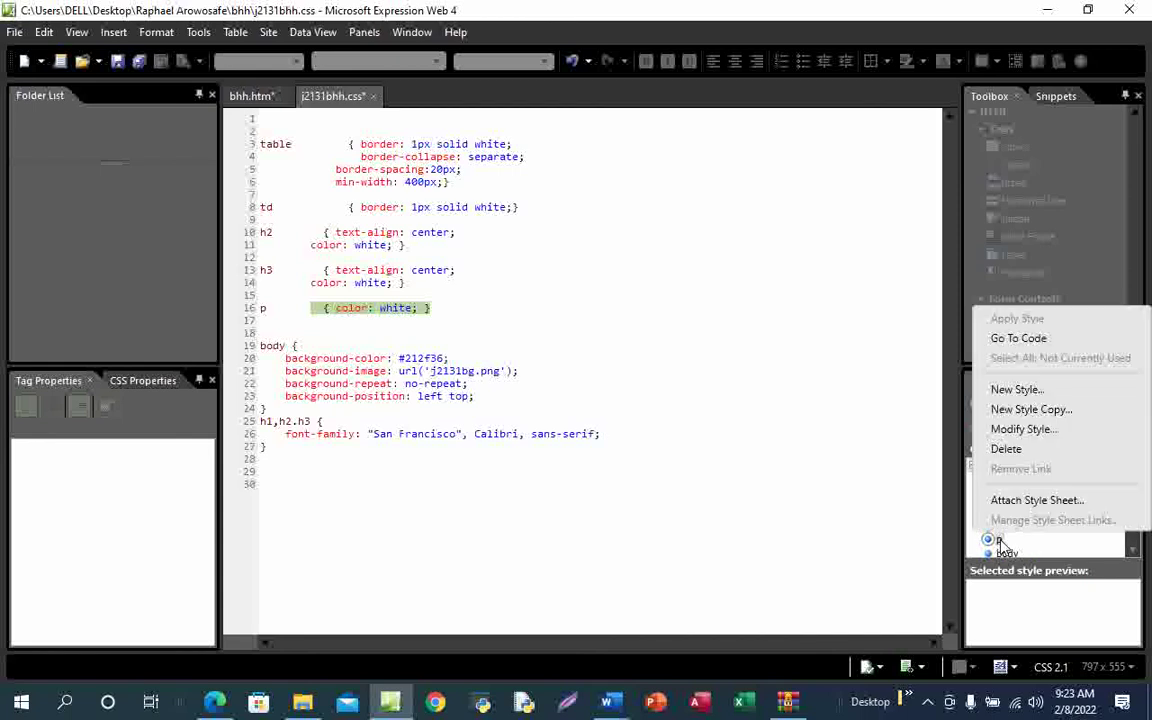
left_click(1035, 437)
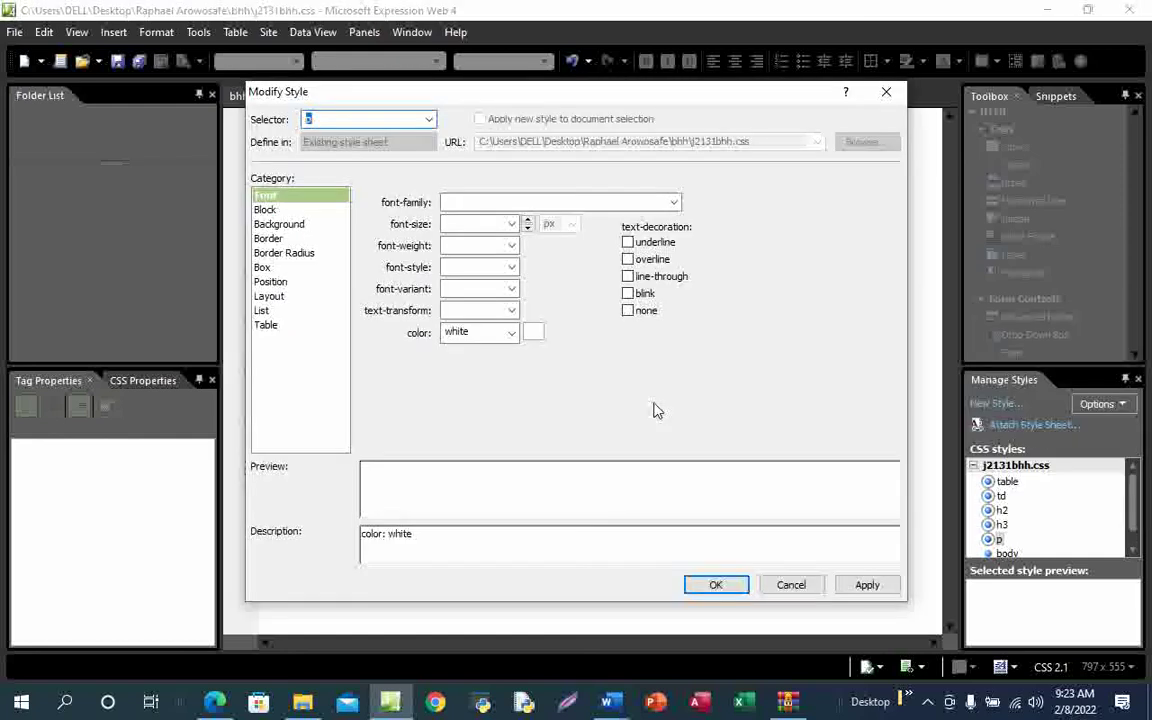
Set the p style's Block text-align to justify
mouse_move(215, 701)
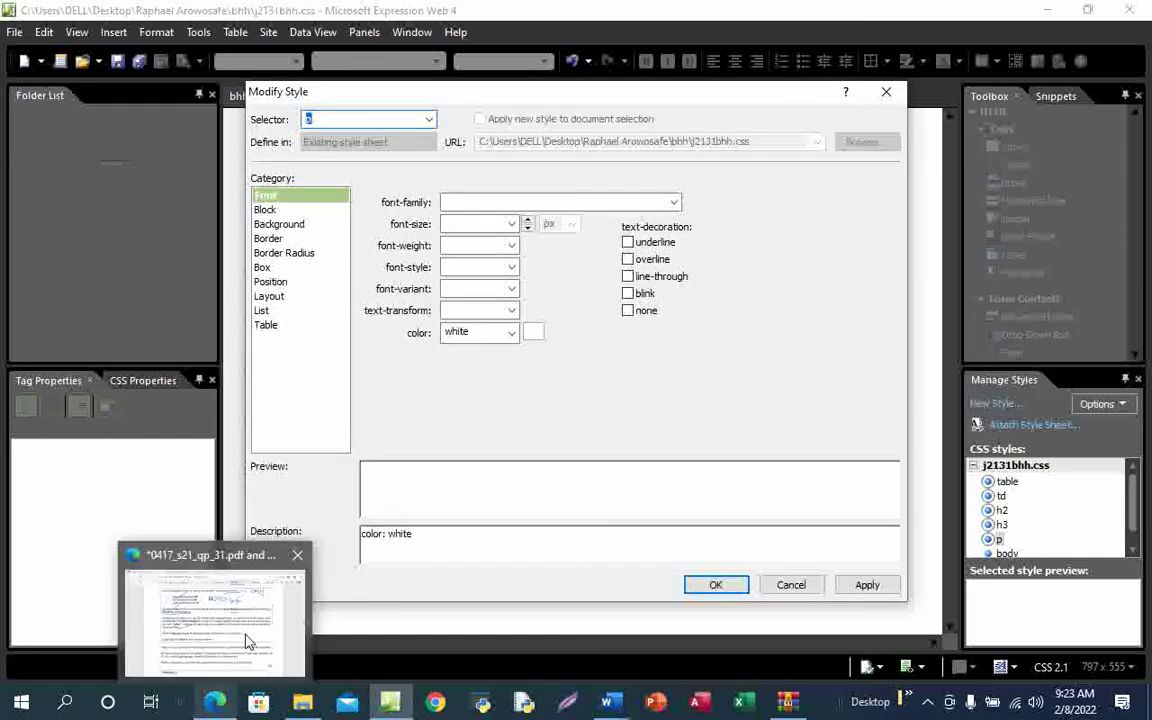
left_click(248, 641)
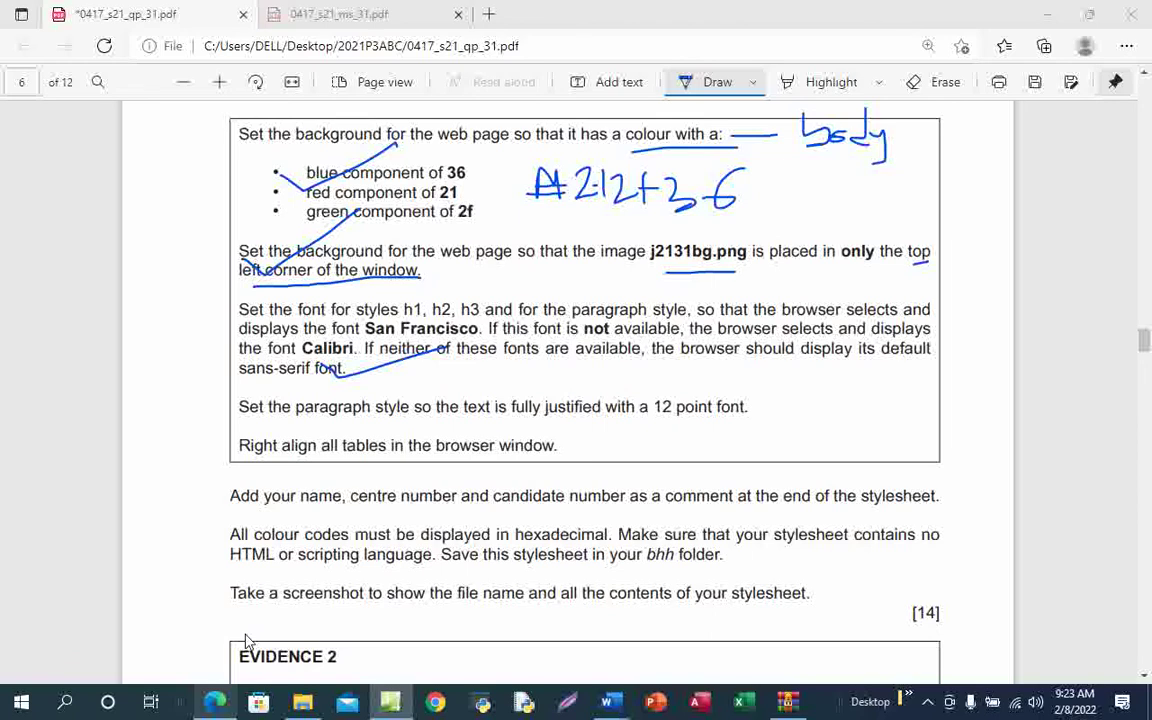
left_click(215, 701)
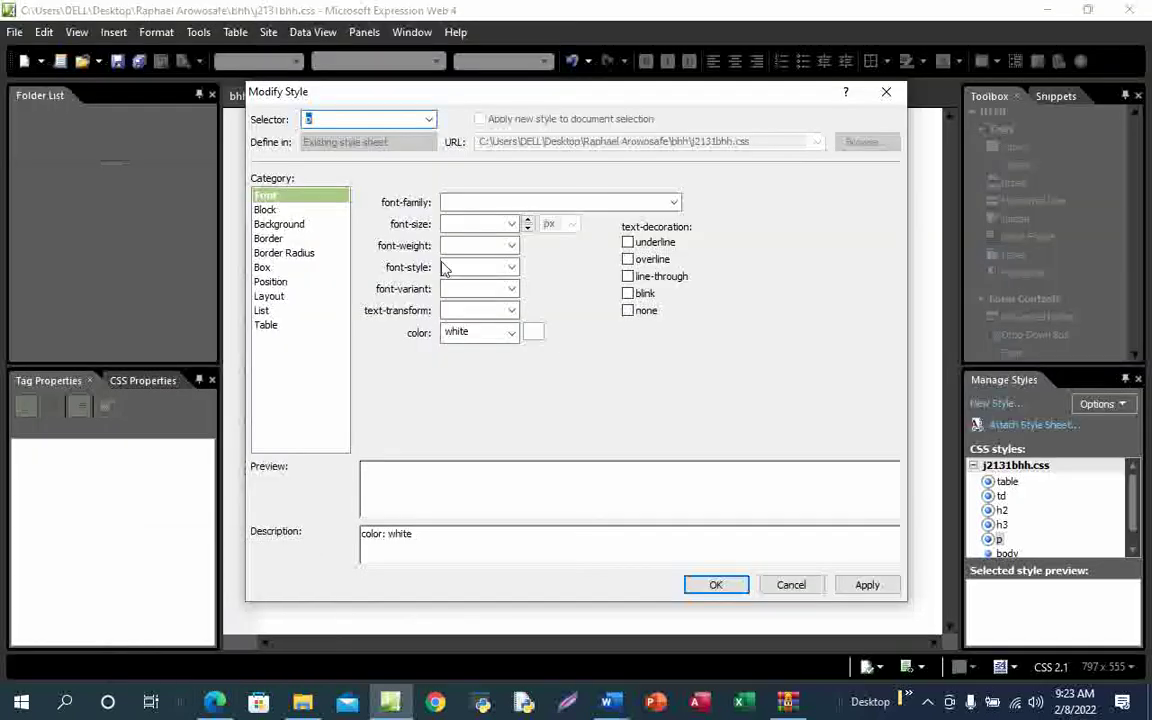
left_click(270, 209)
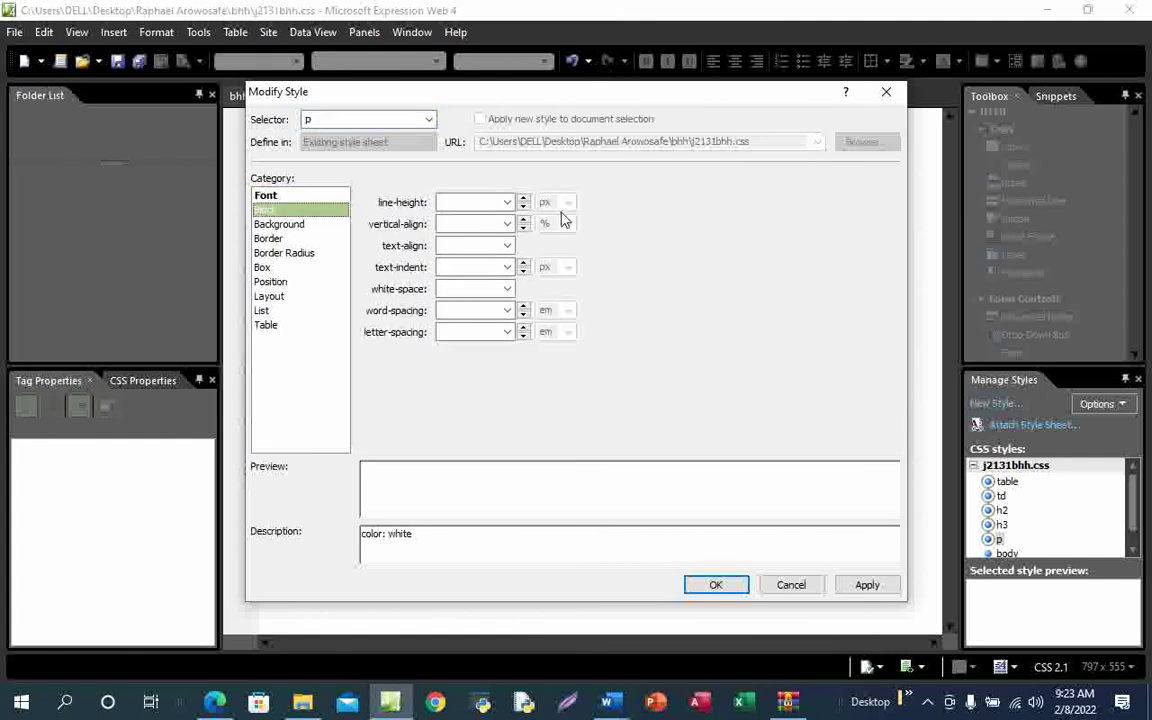
left_click(507, 246)
left_click(470, 276)
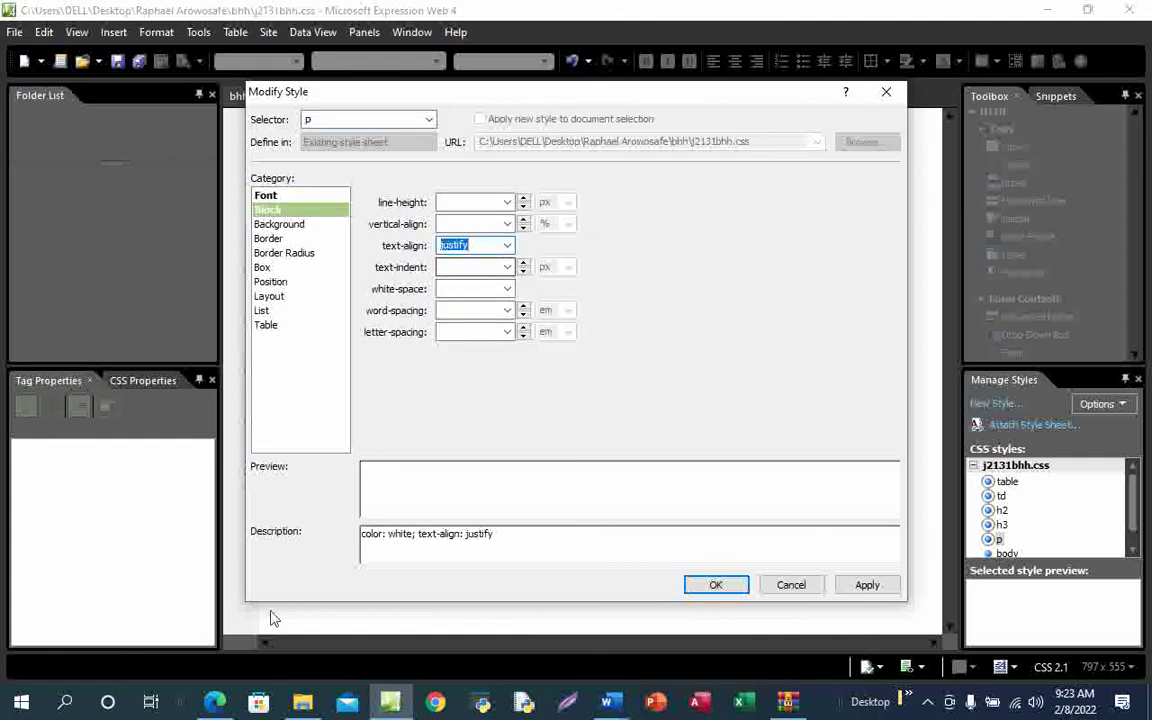
Set the p style's font-size to 12 pt
mouse_move(215, 702)
left_click(252, 637)
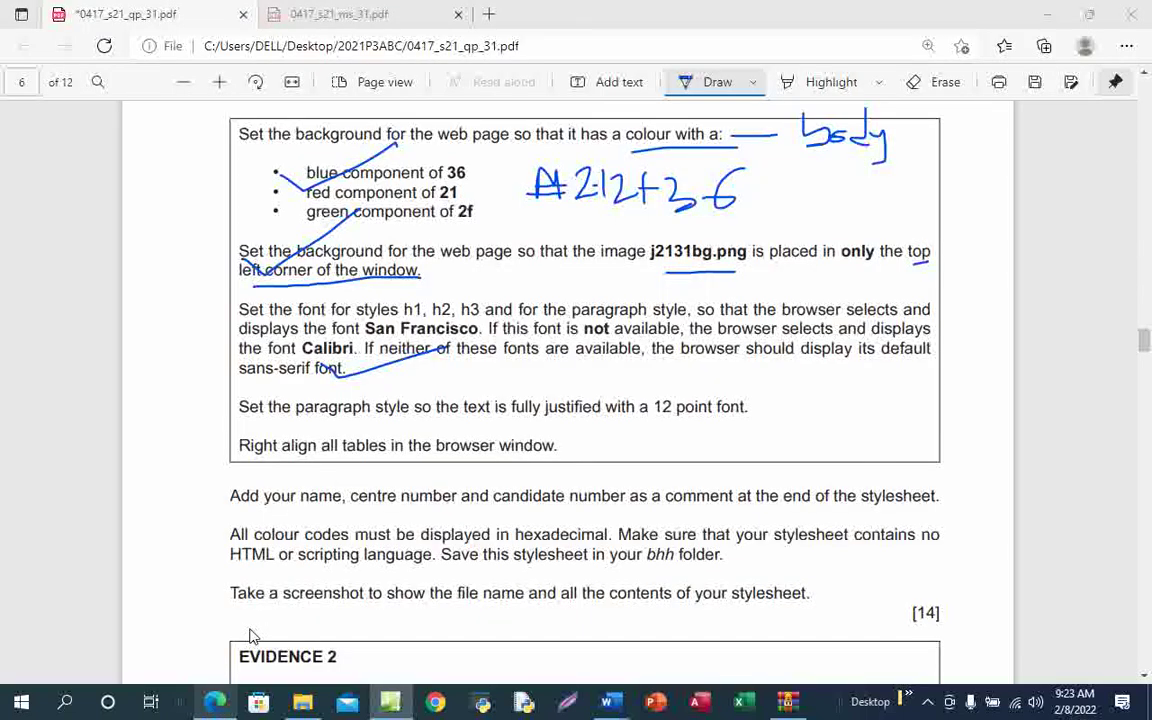
key("alt+Tab")
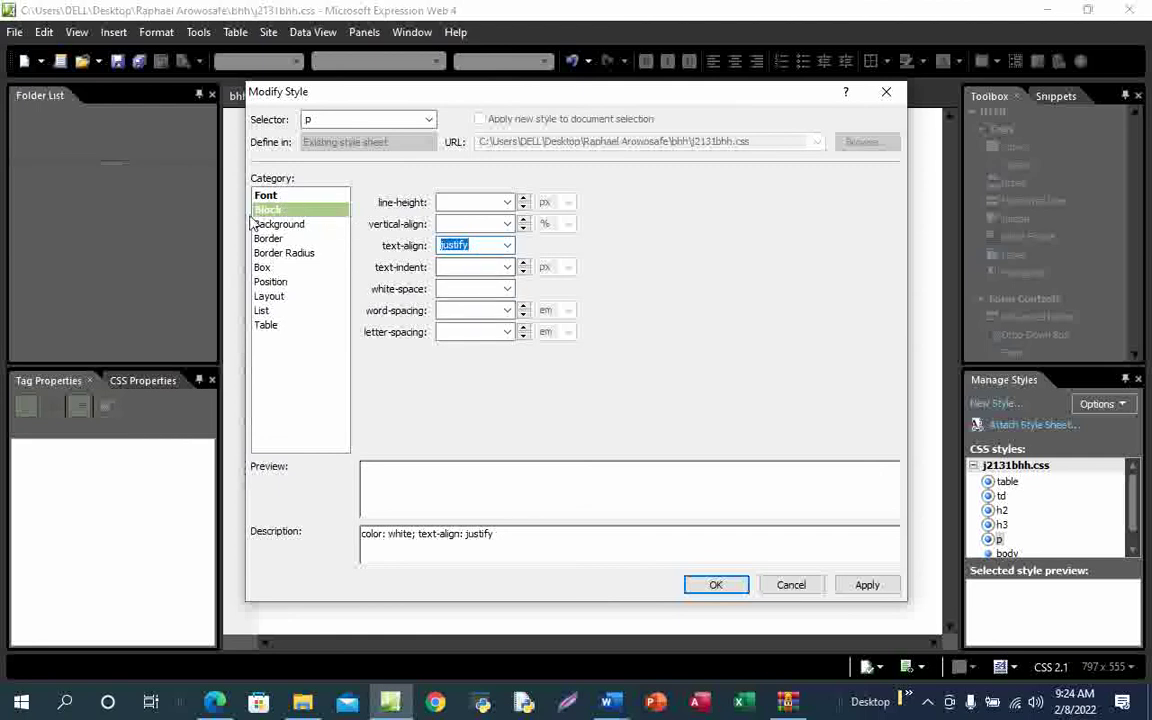
left_click(280, 198)
left_click(484, 224)
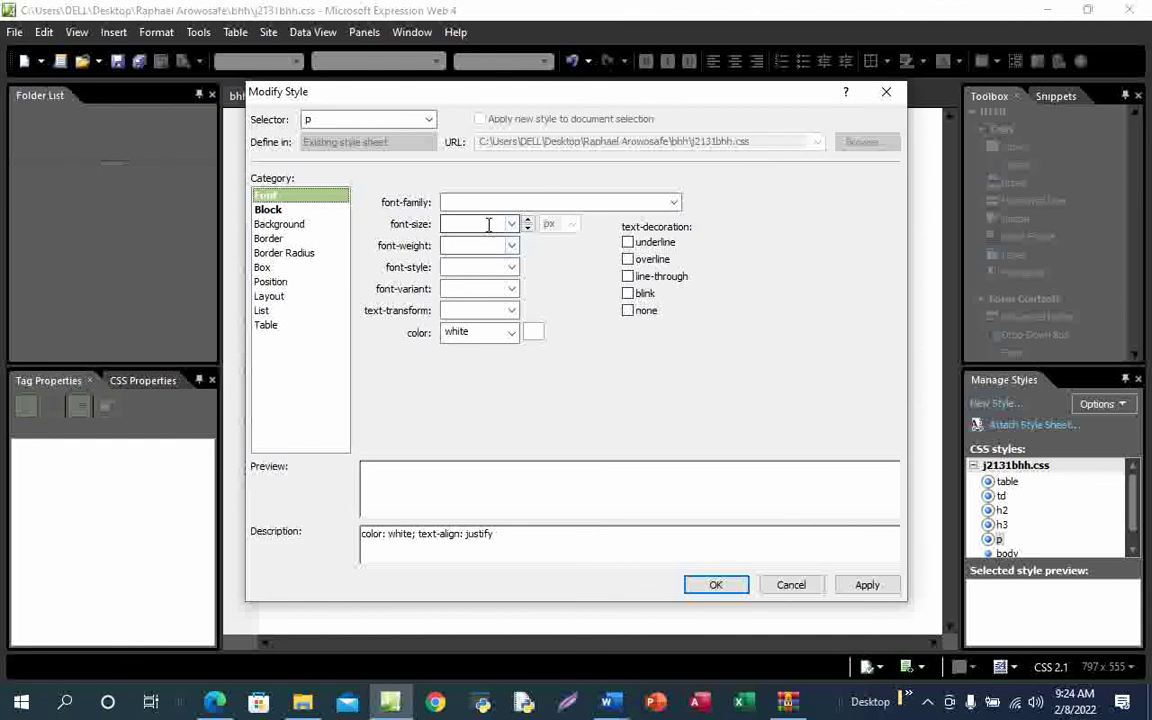
type("12")
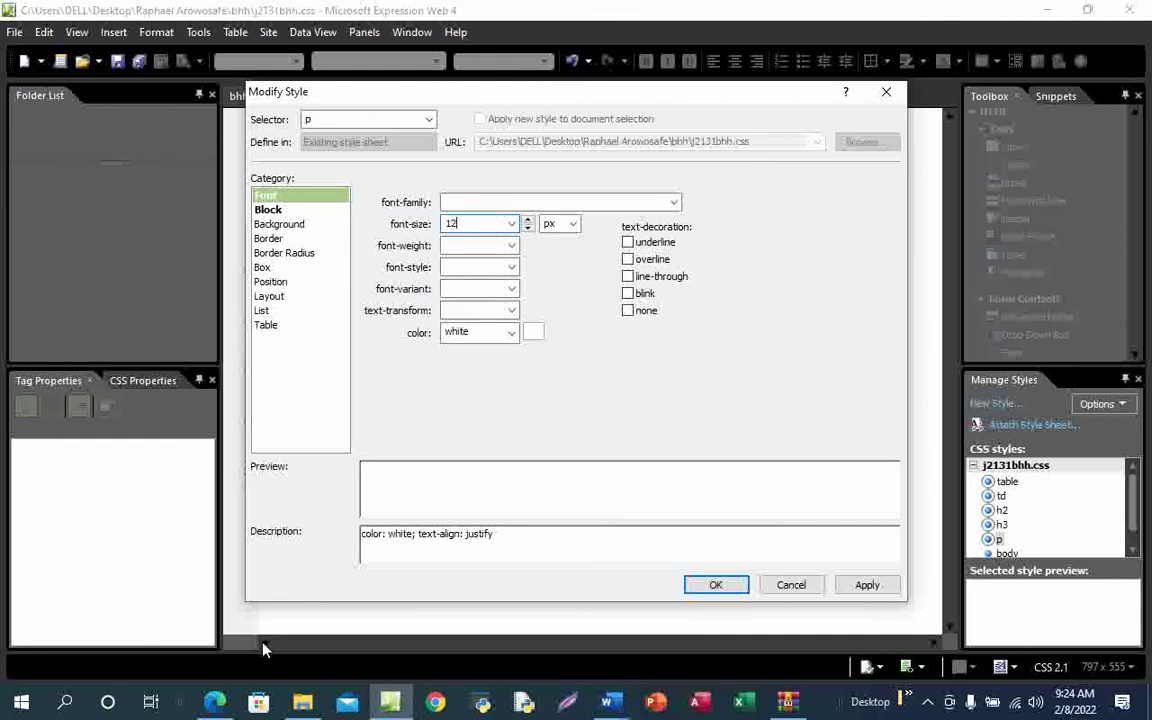
mouse_move(216, 703)
left_click(252, 643)
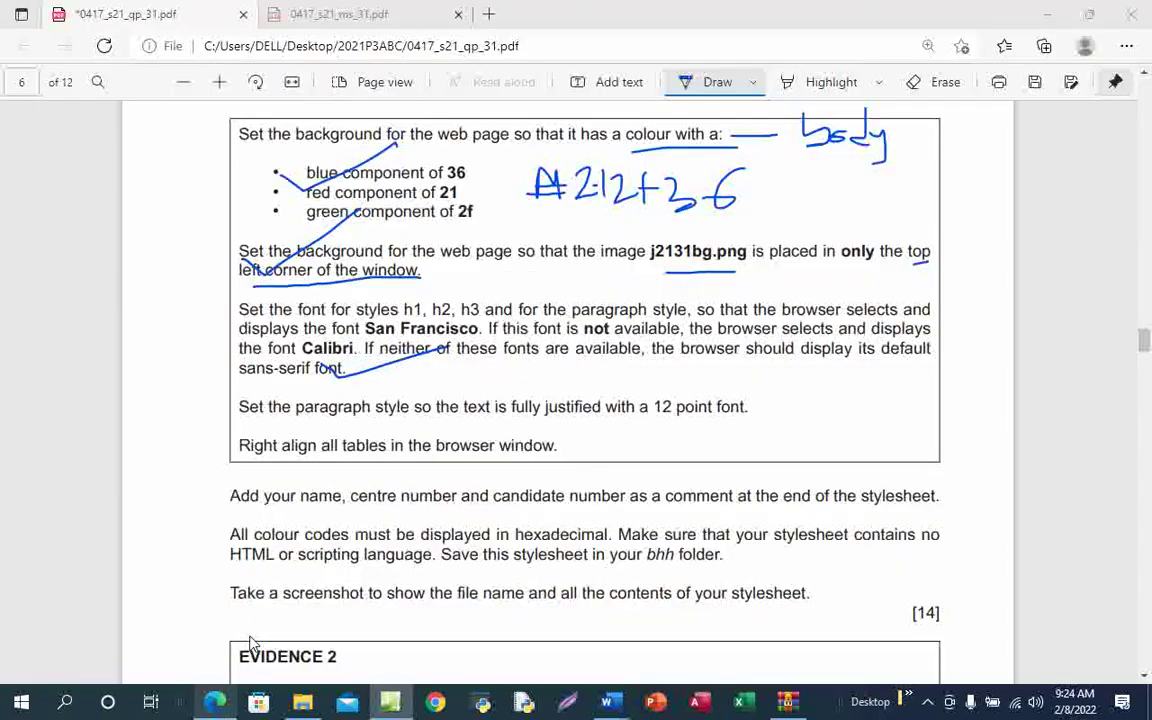
key("alt+Tab")
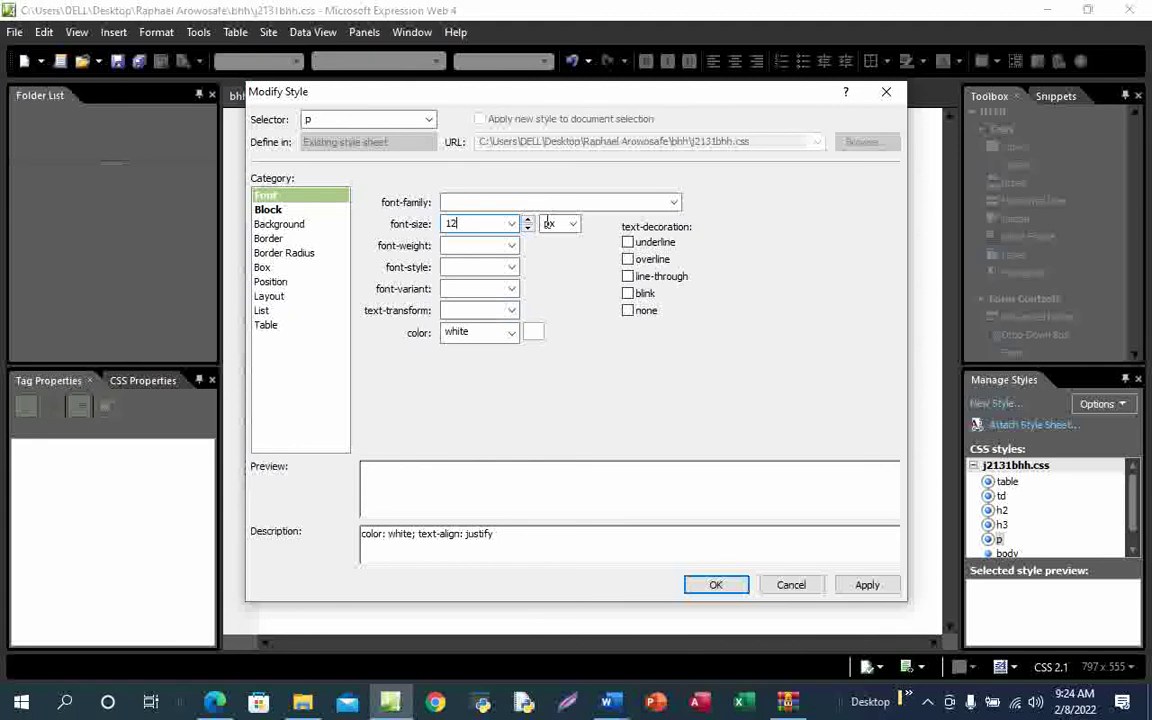
left_click(574, 227)
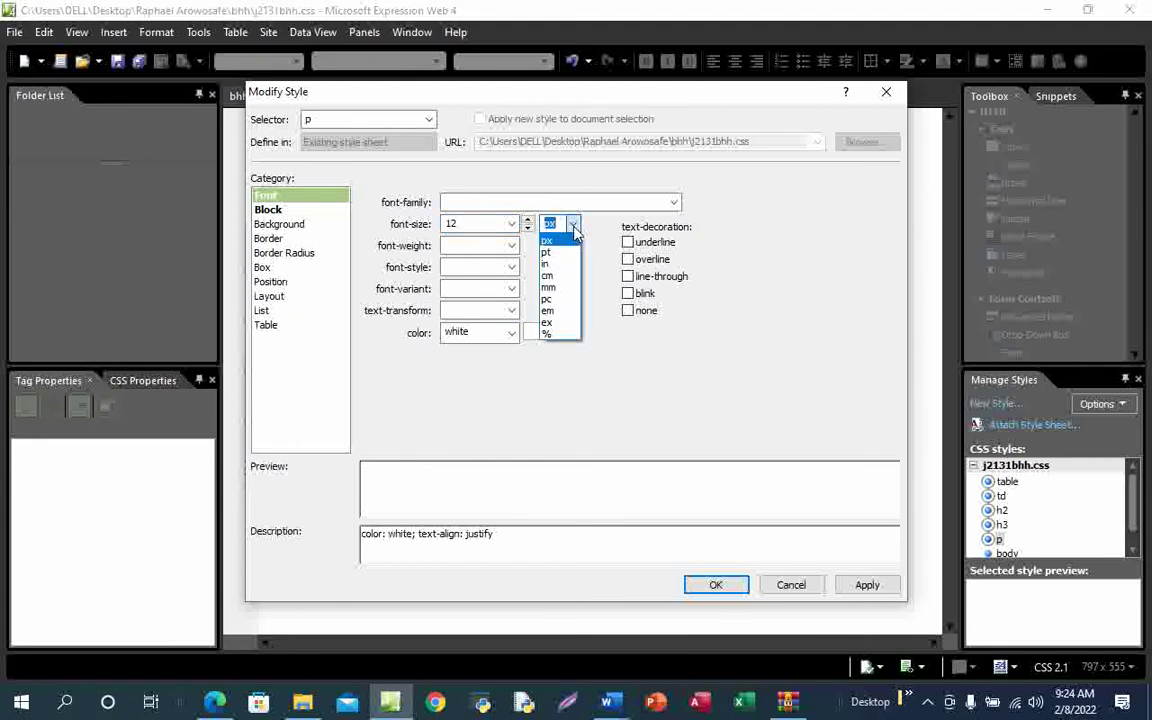
left_click(560, 253)
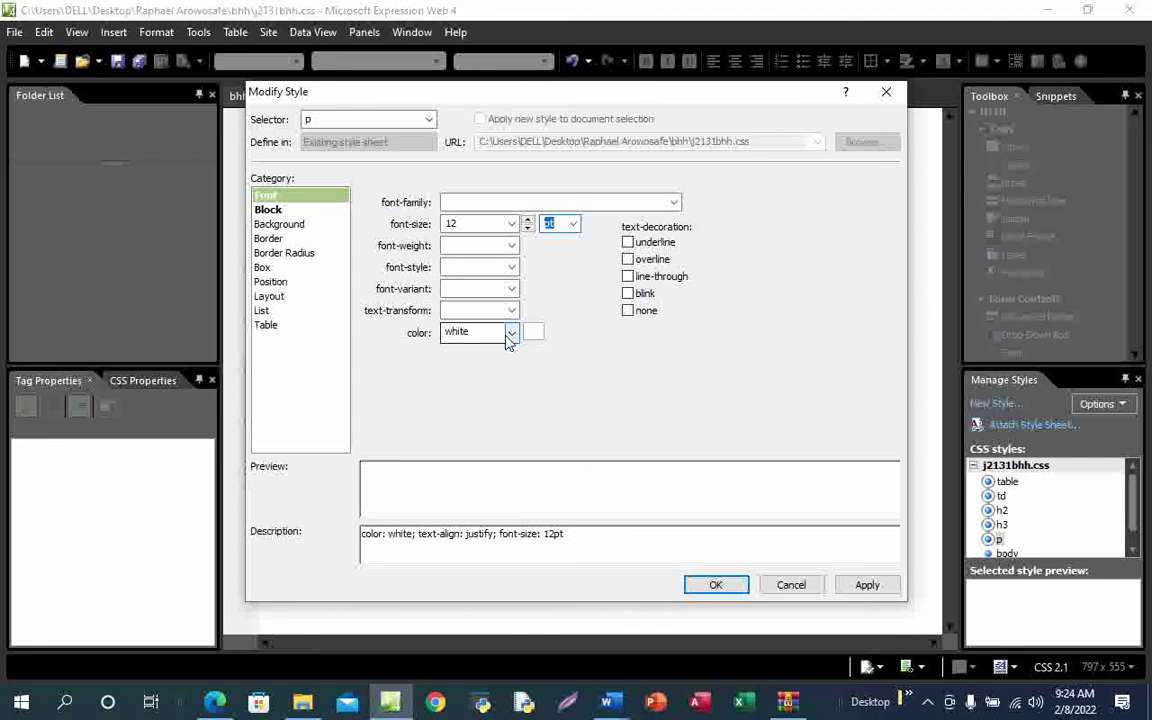
Apply and confirm the p style changes, then bring the question paper forward
left_click(866, 588)
left_click(722, 588)
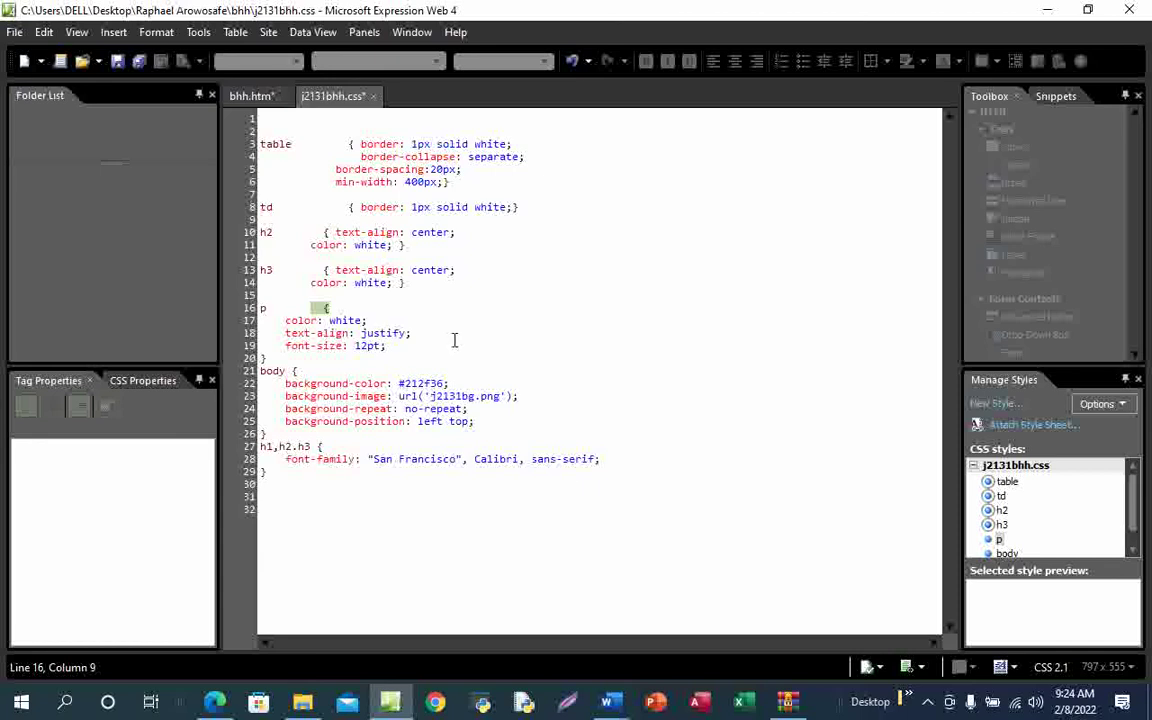
left_click(333, 307)
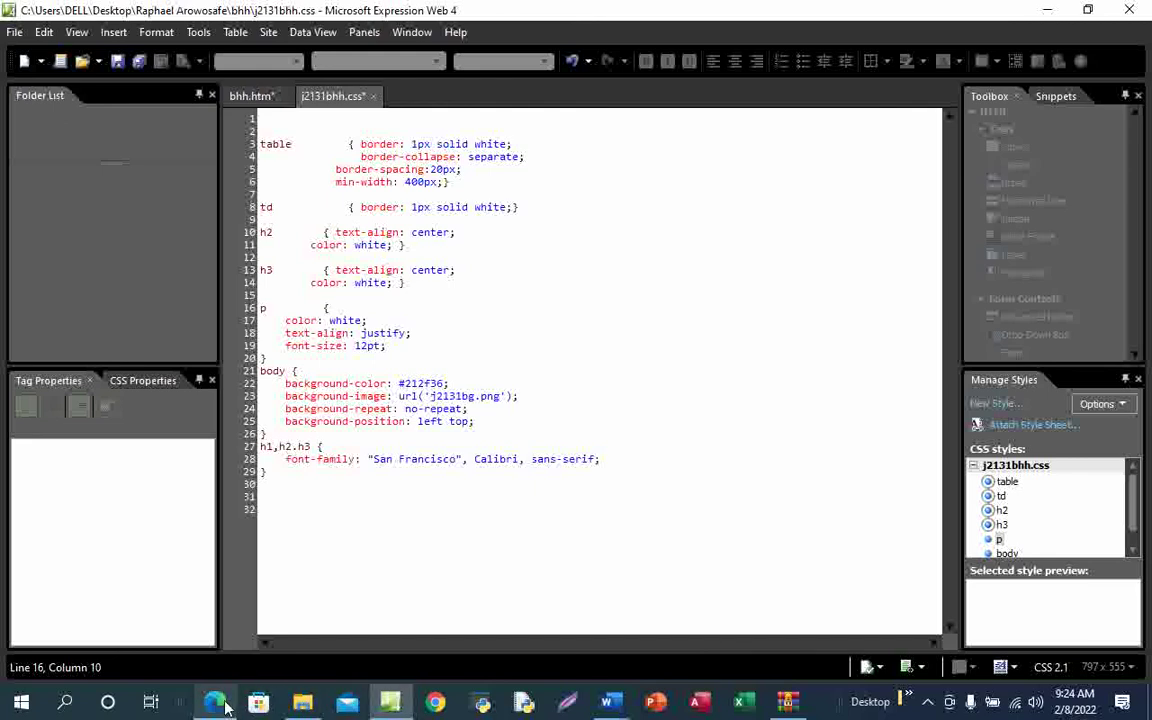
mouse_move(214, 702)
left_click(242, 652)
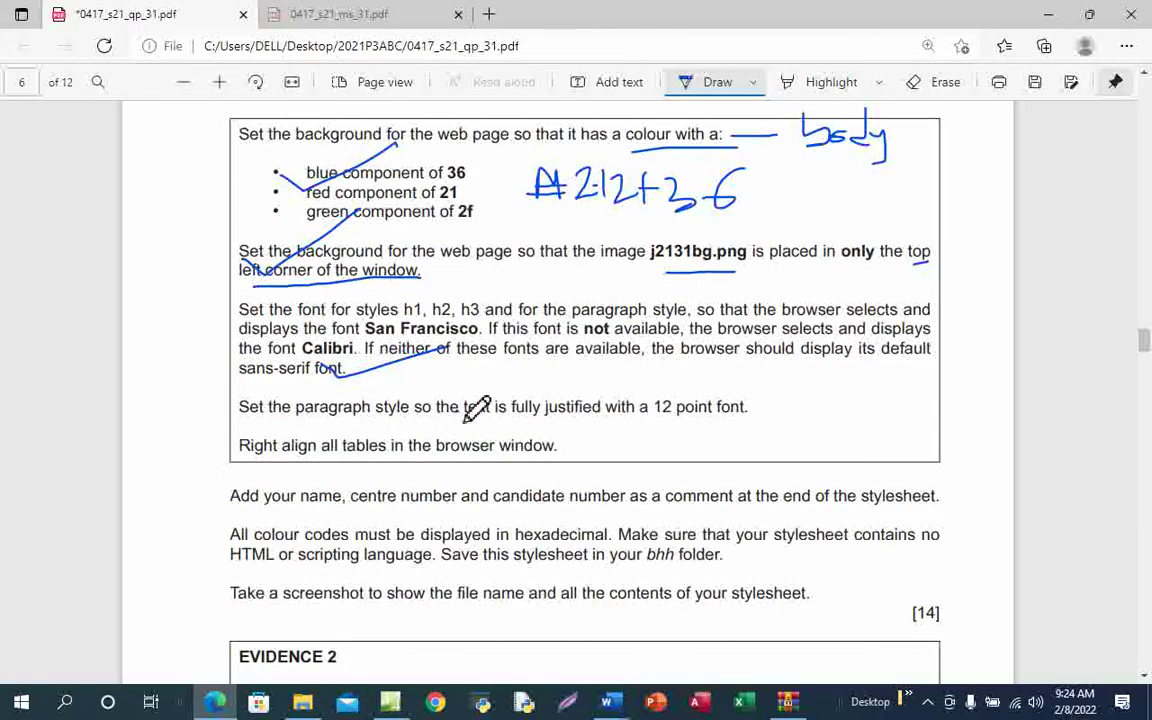
Underline 'text is fully justified' and handwrite 'right=0 left=auto' beside the table alignment task
left_click_drag(462, 411, 603, 395)
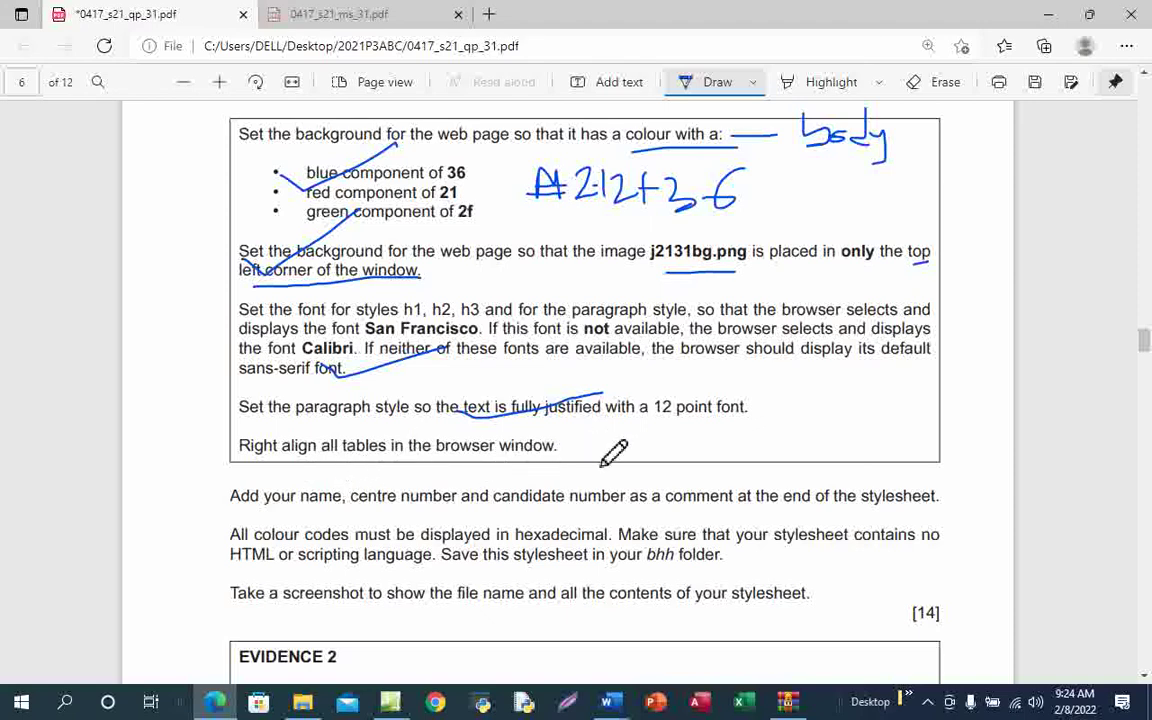
mouse_move(596, 459)
left_mouse_down()
mouse_move(607, 443)
mouse_move(644, 455)
mouse_move(632, 467)
left_mouse_up()
mouse_move(657, 426)
left_mouse_down()
mouse_move(678, 462)
mouse_move(740, 444)
mouse_move(738, 468)
mouse_move(714, 456)
left_mouse_up()
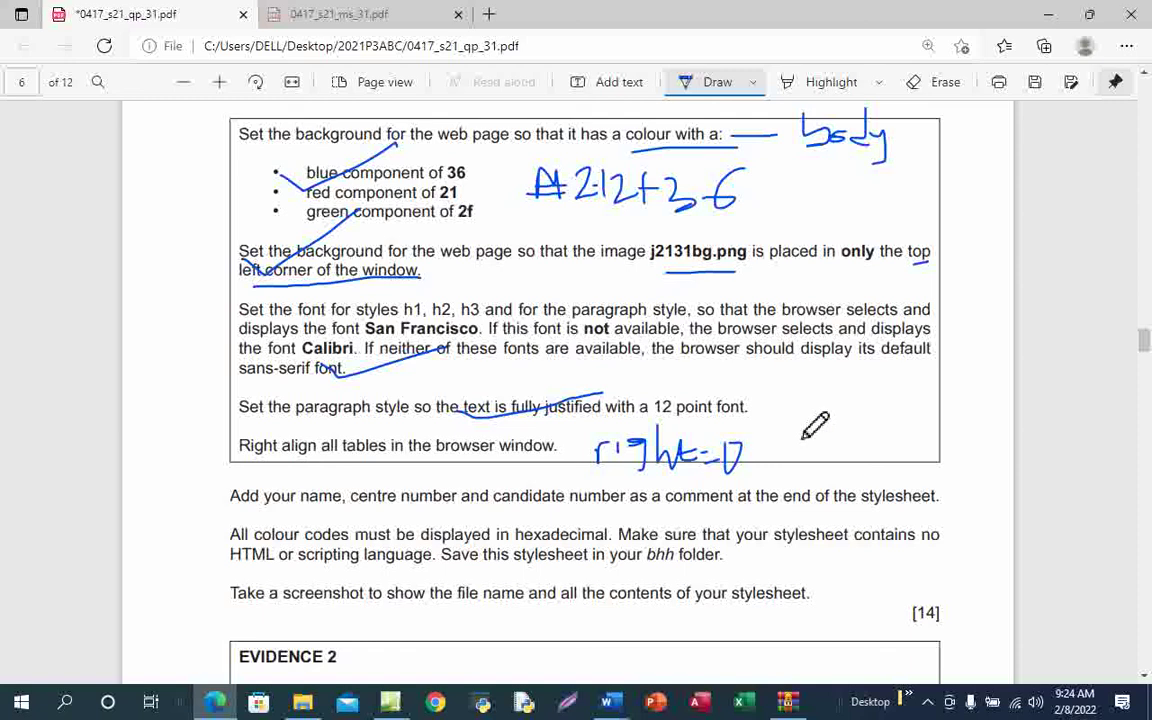
mouse_move(782, 427)
left_mouse_down()
mouse_move(781, 465)
mouse_move(813, 476)
mouse_move(826, 448)
mouse_move(830, 466)
mouse_move(858, 450)
mouse_move(898, 456)
mouse_move(915, 441)
mouse_move(968, 456)
mouse_move(981, 437)
mouse_move(991, 451)
mouse_move(986, 440)
left_mouse_up()
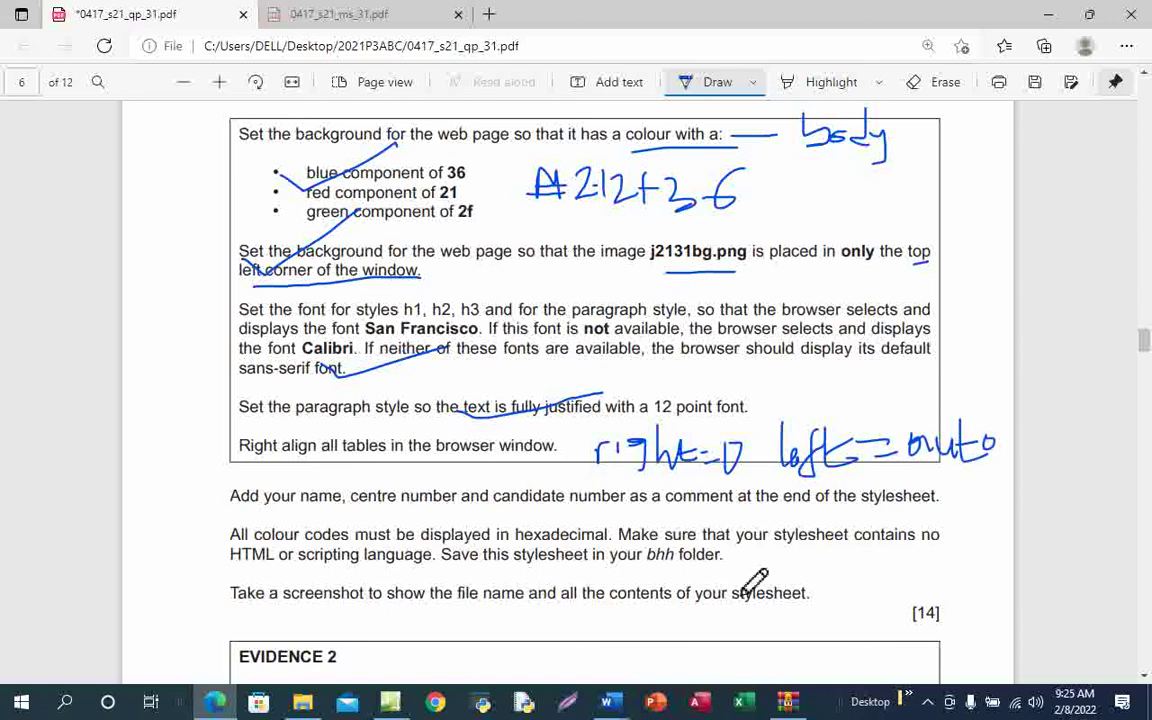
Compare the Word TABLE STYLE margin notes with the question, then return to the stylesheet editor
mouse_move(607, 702)
left_click(531, 655)
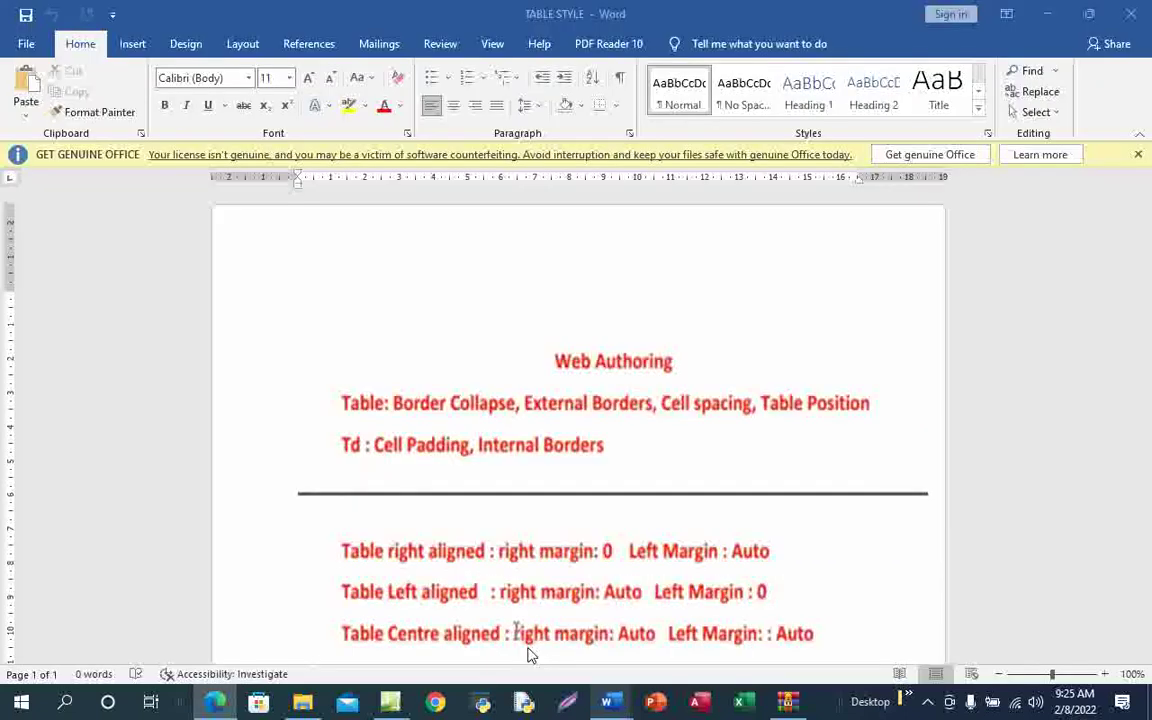
scroll(455, 540, "down", 4)
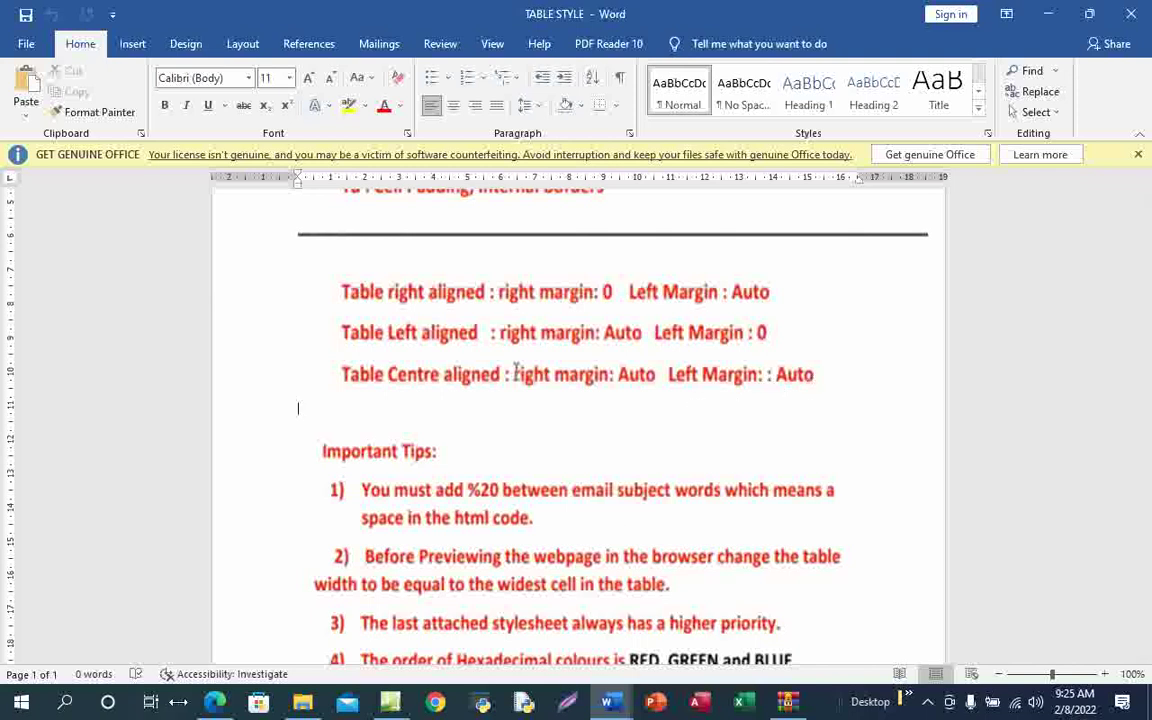
mouse_move(215, 703)
left_click(212, 645)
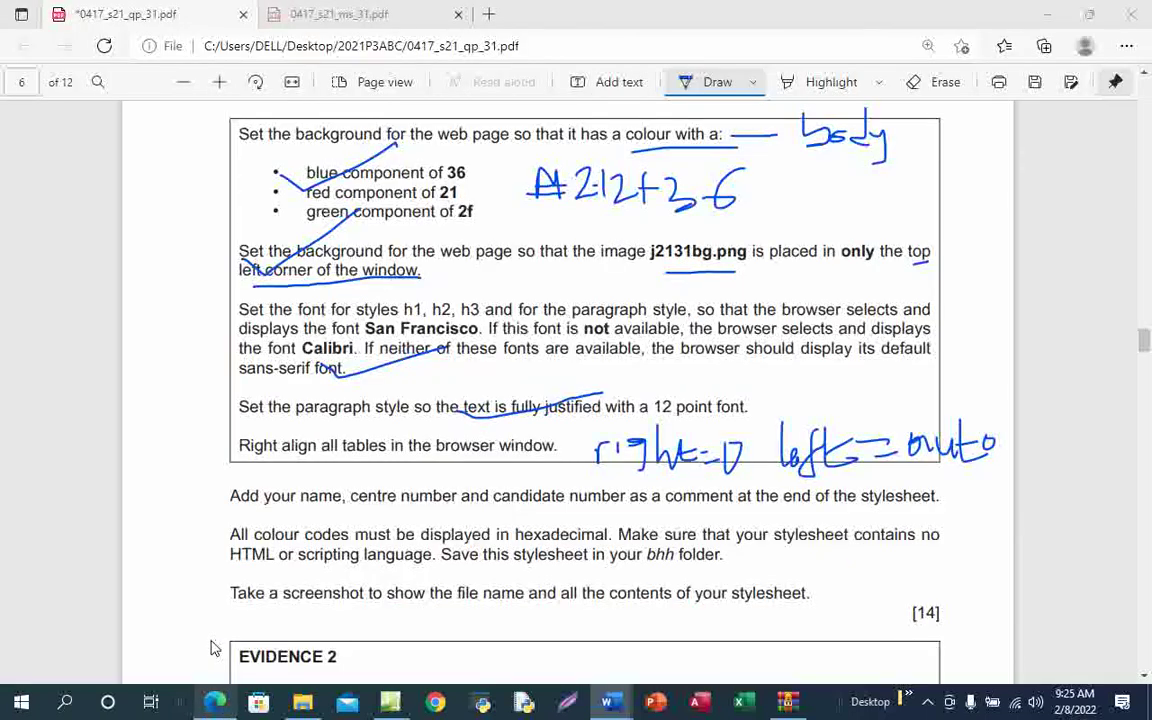
key("alt+Tab")
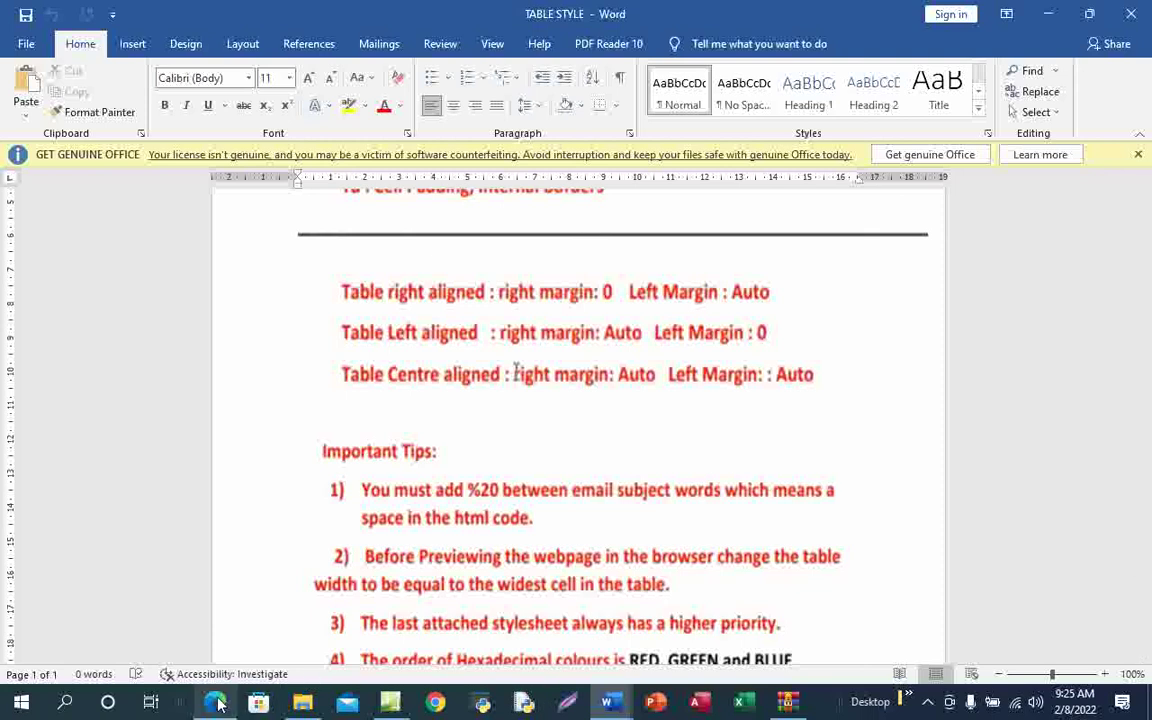
mouse_move(214, 702)
left_click(239, 620)
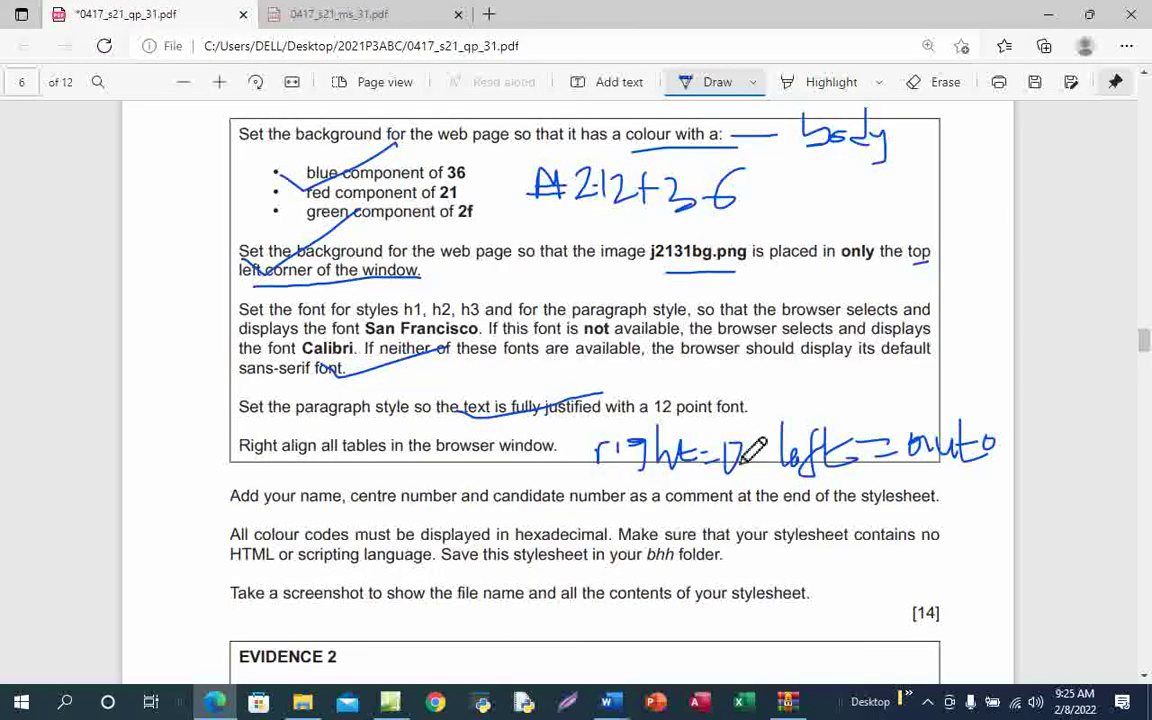
mouse_move(398, 706)
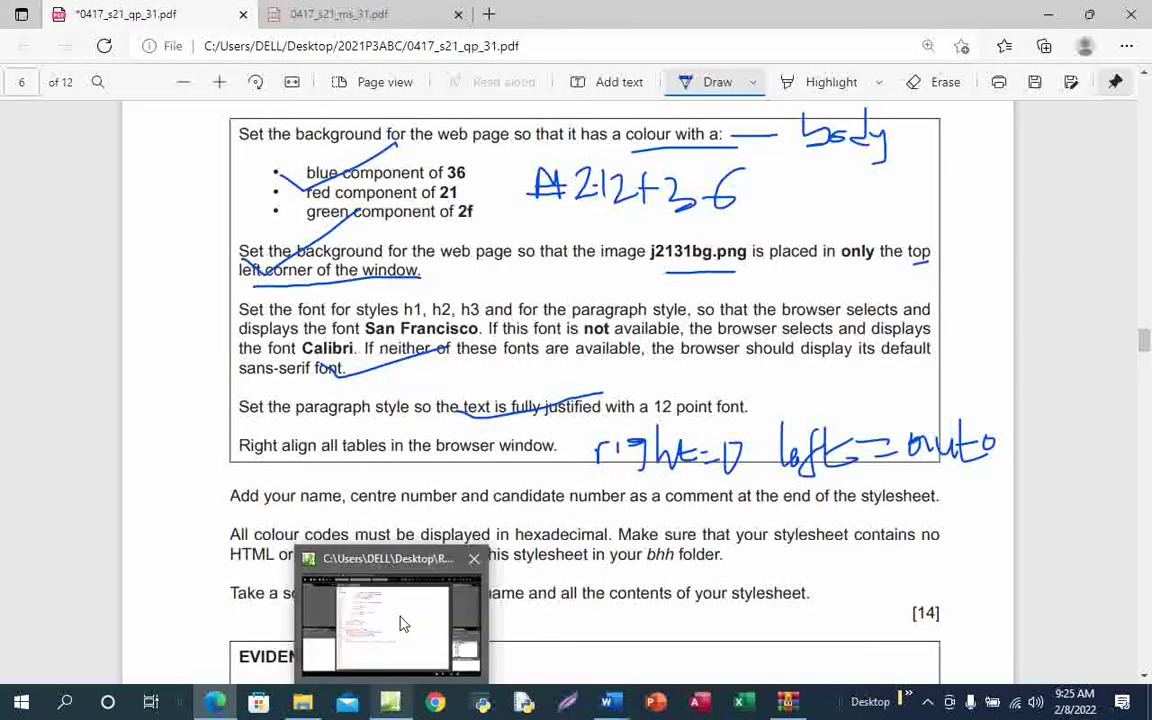
left_click(364, 565)
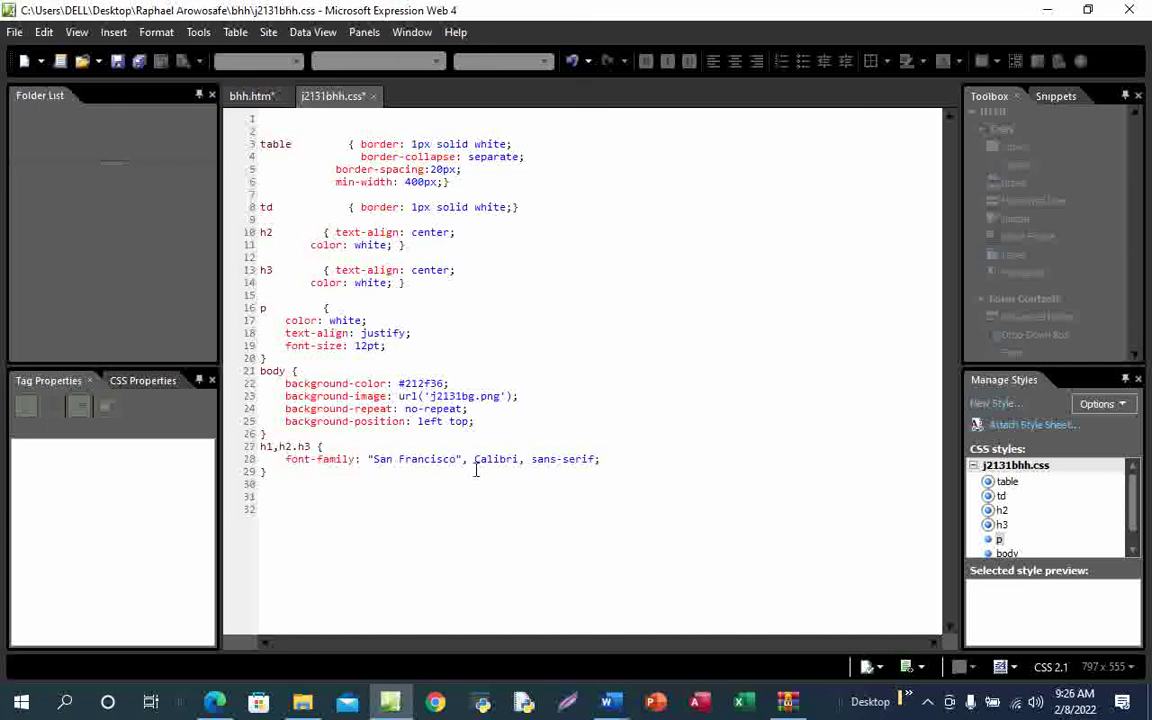
Show bhh.htm in Code view with the caret in the line 14 table tag
left_click(258, 100)
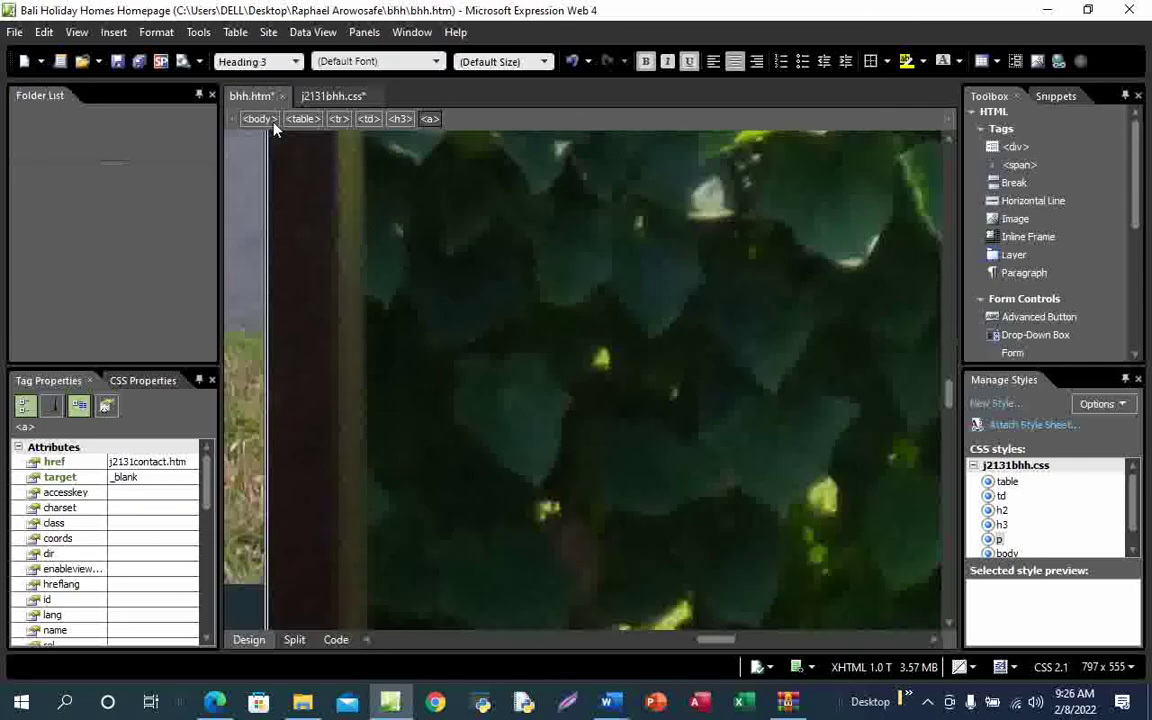
left_click(343, 645)
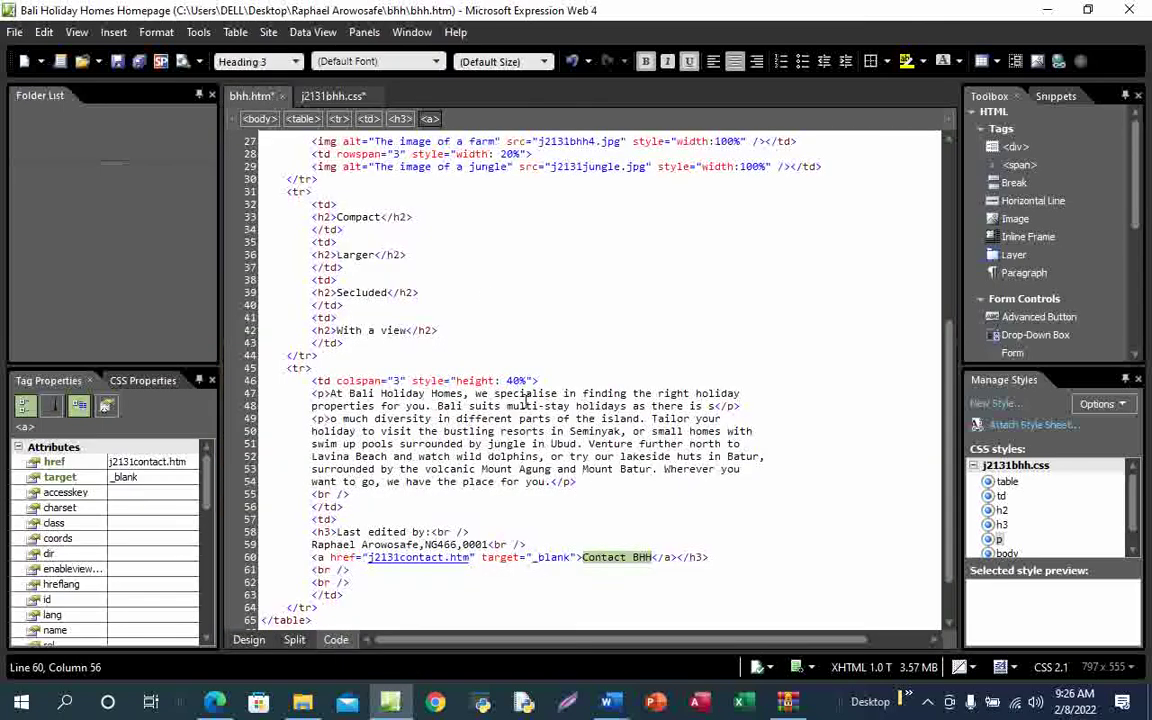
scroll(500, 360, "up", 9)
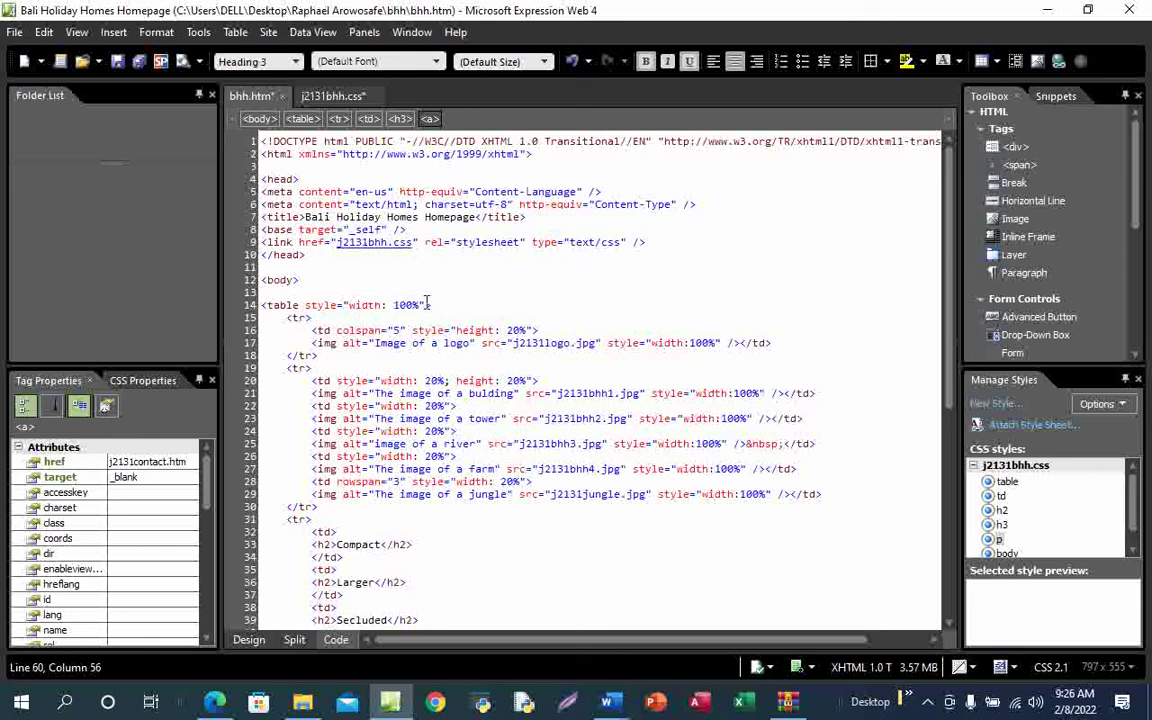
left_click(427, 305)
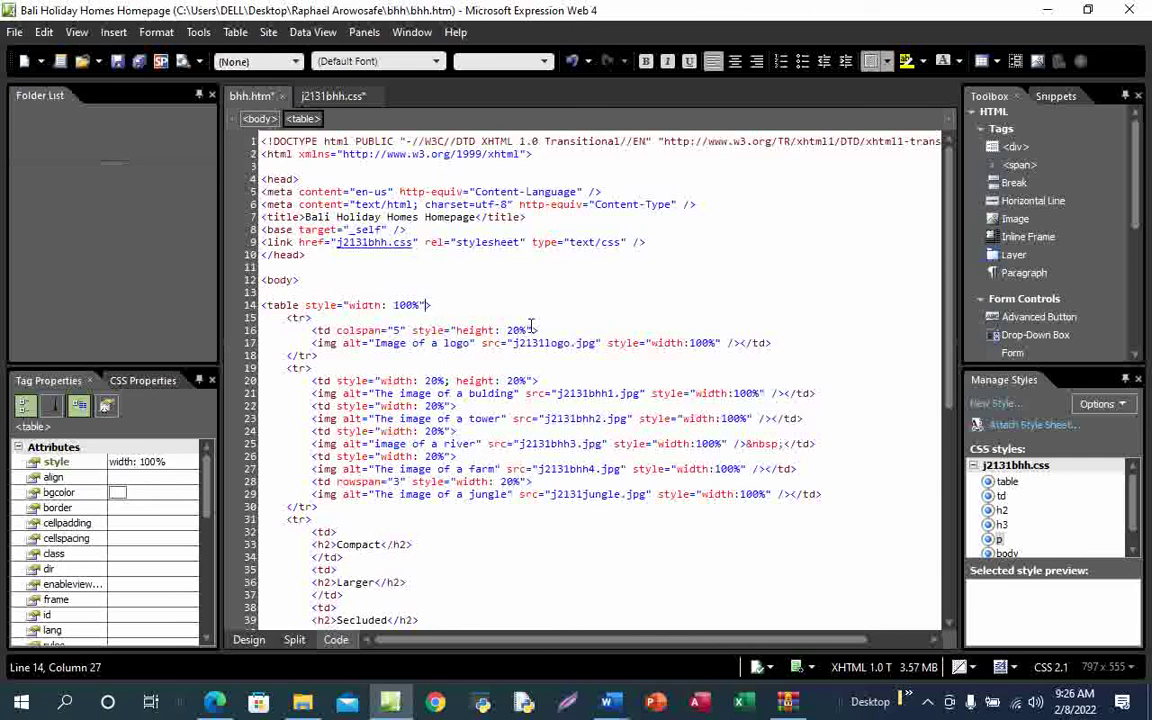
mouse_move(428, 707)
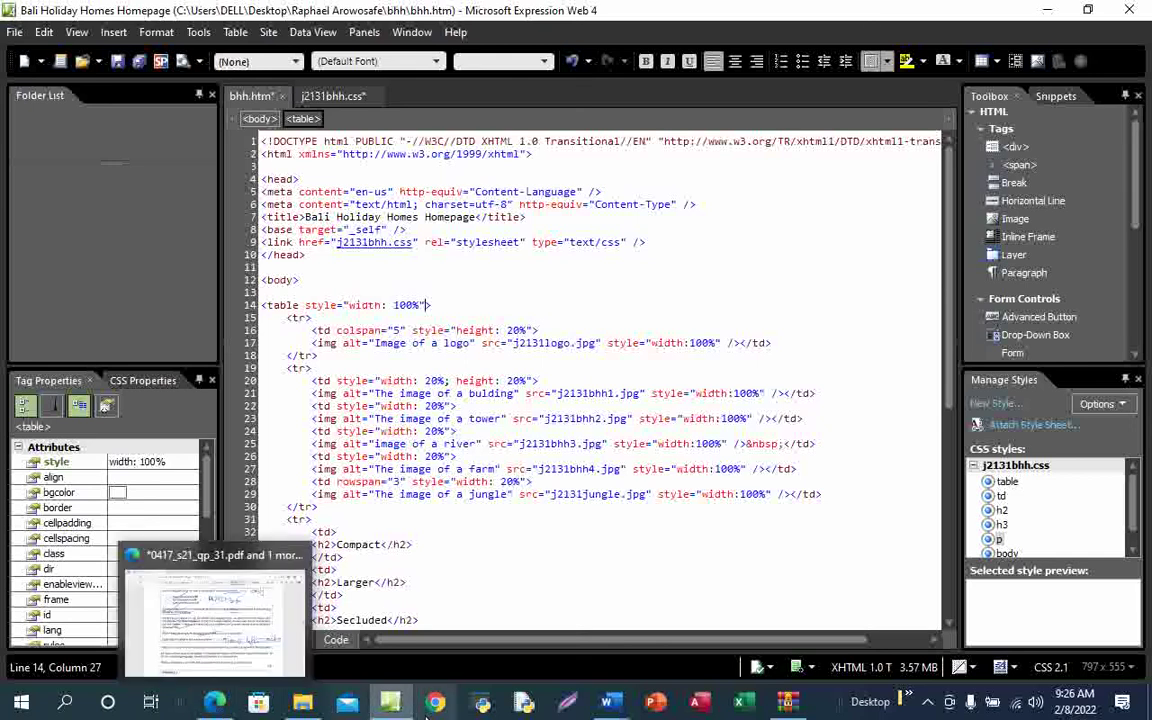
left_click(330, 96)
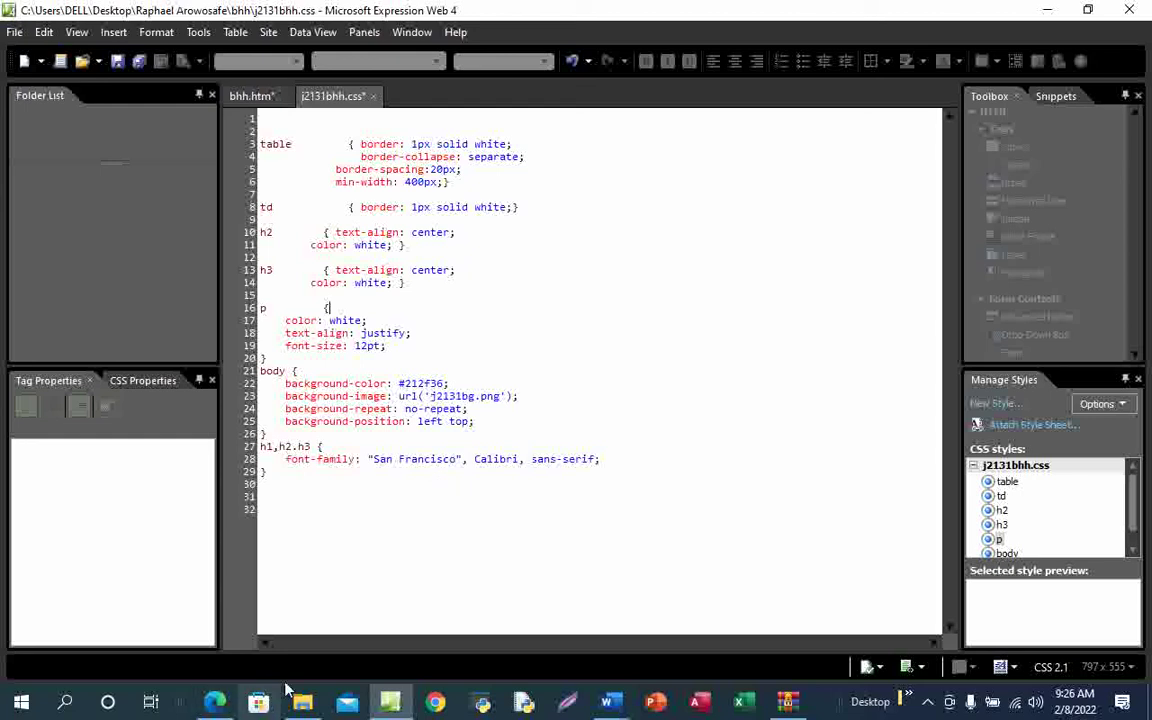
left_click(263, 100)
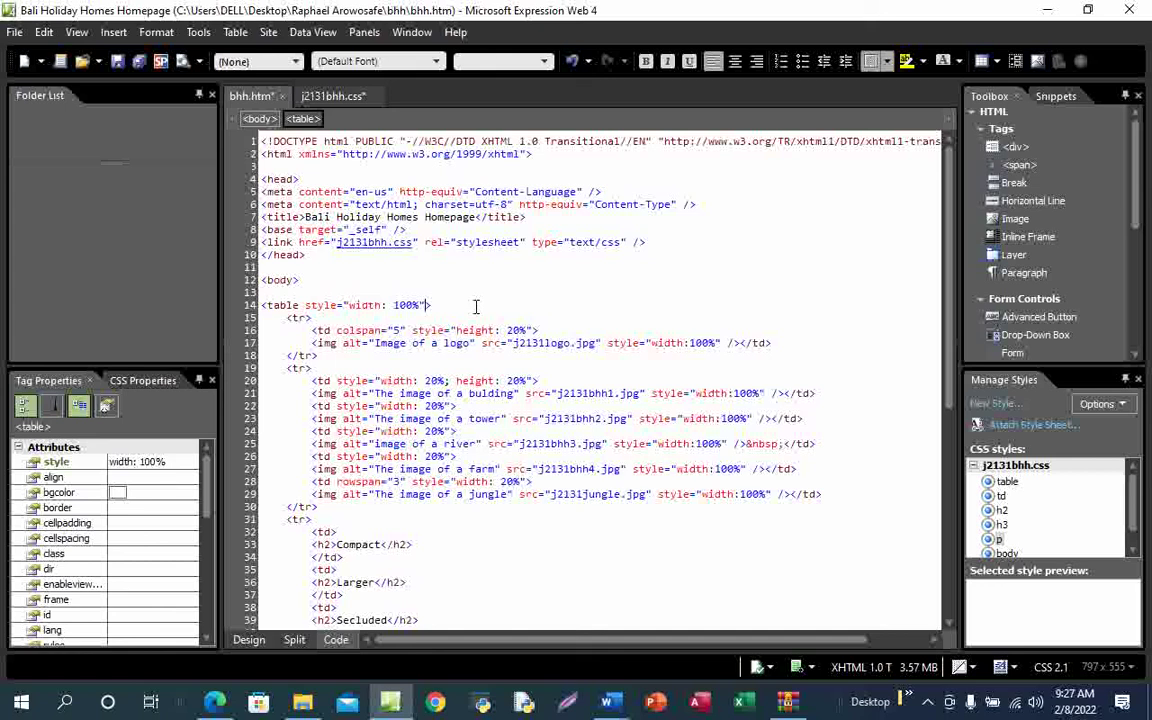
Add a semicolon after width: 100% in the table's inline style, removing stray characters
type(";")
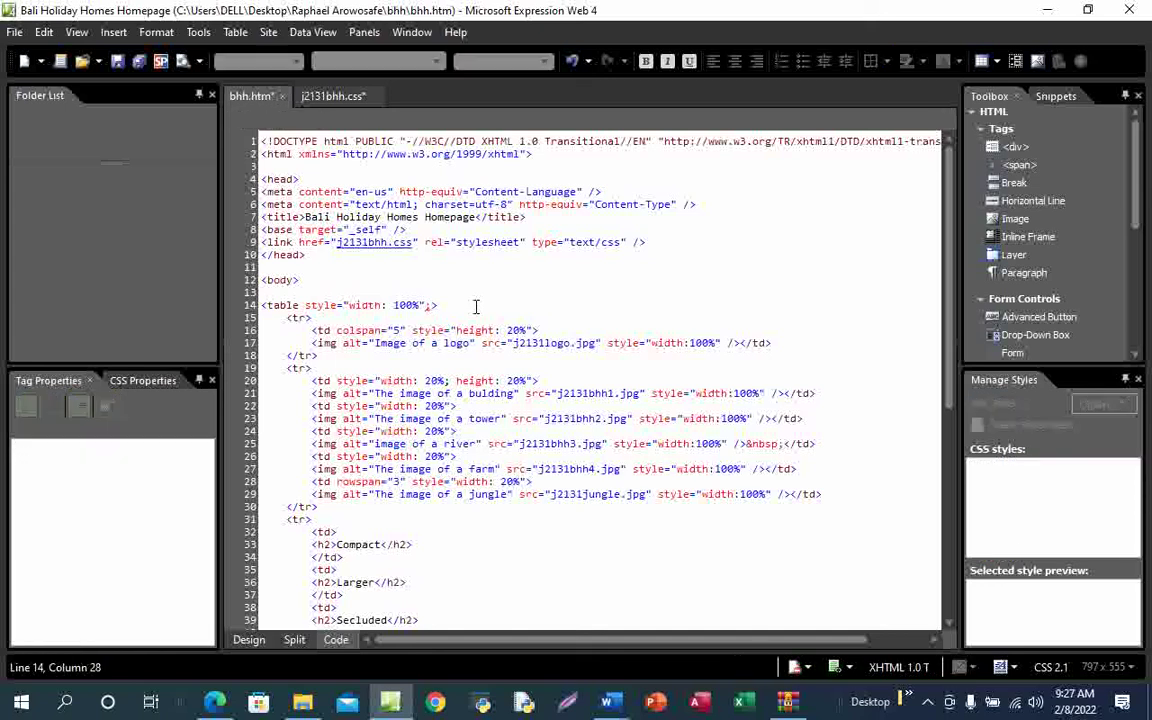
type("r")
key("BackSpace")
key("BackSpace")
left_click(421, 306)
type(";")
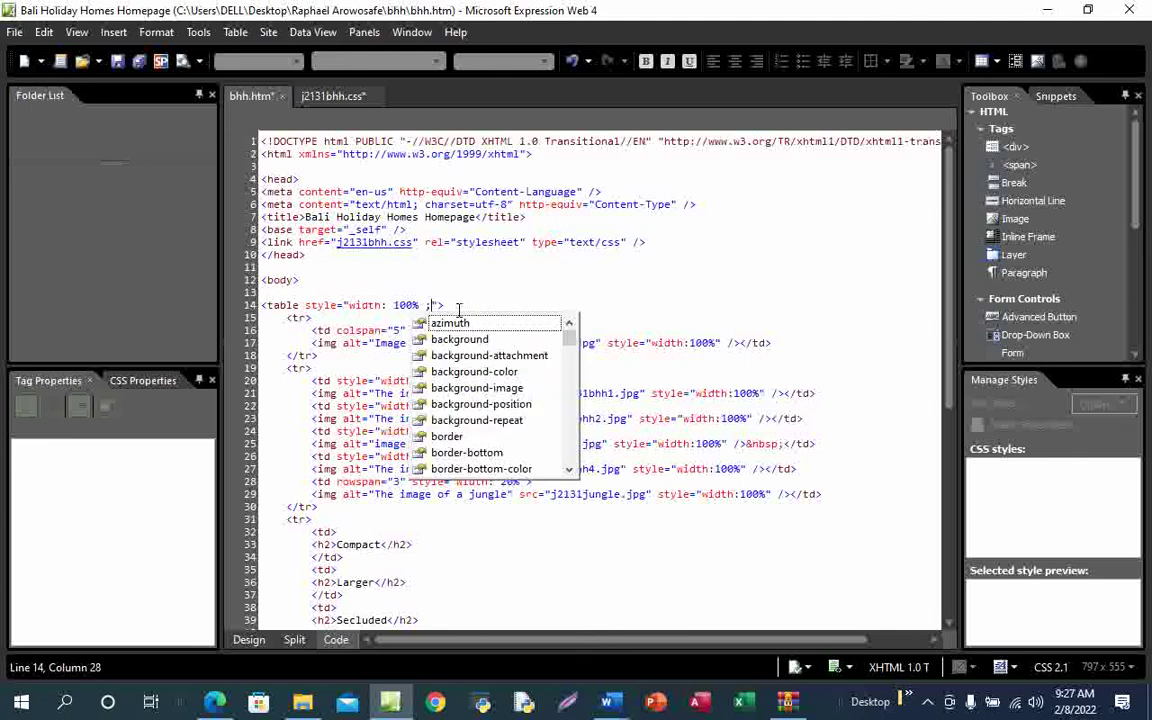
type("r")
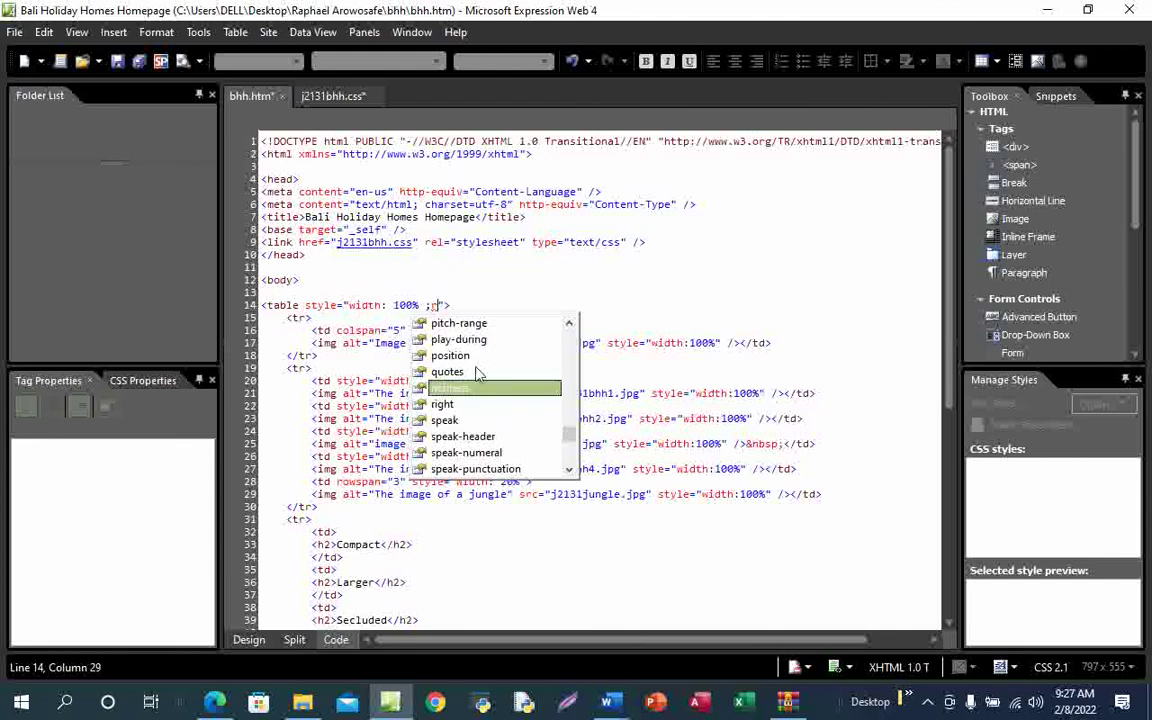
scroll(568, 469, "down", 4)
left_click(568, 469)
left_click(568, 469)
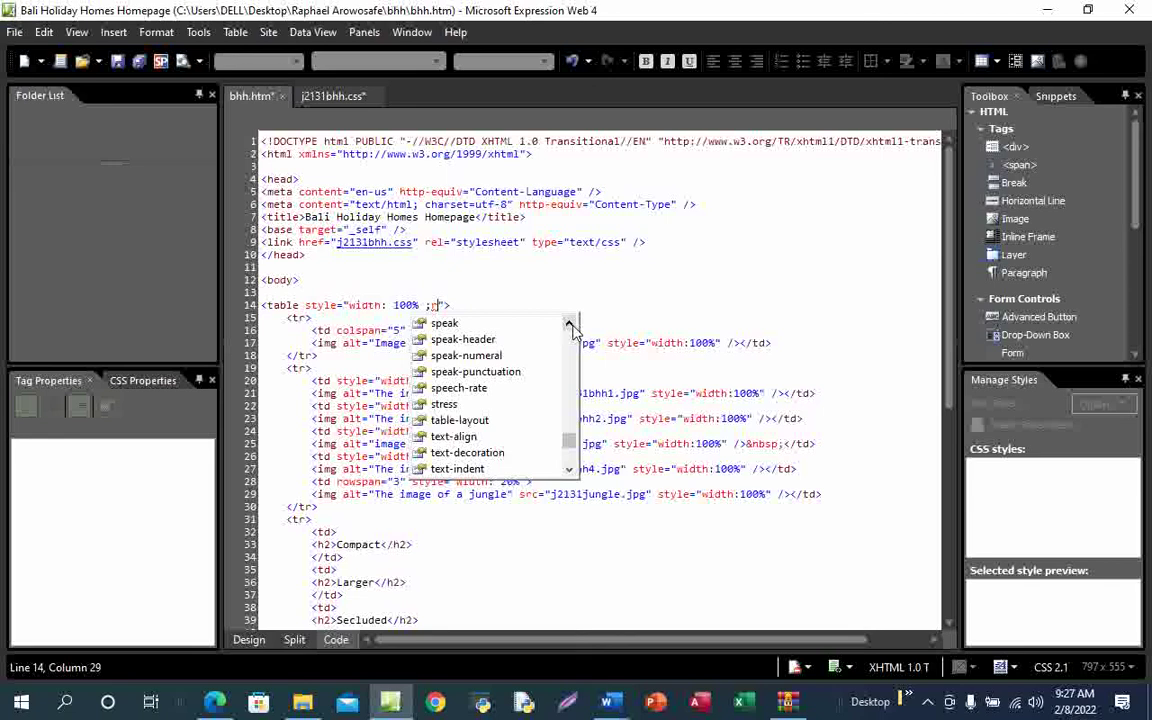
scroll(505, 328, "up", 1)
key("BackSpace")
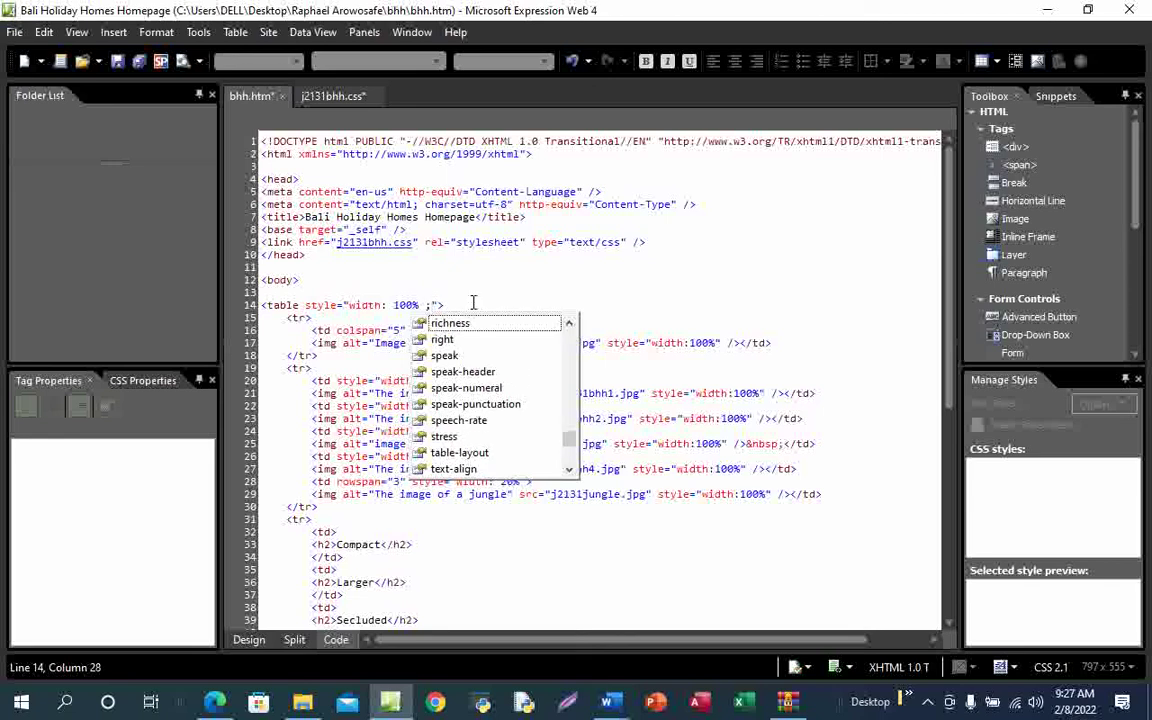
Add margin-right:0;margin-left:auto to the table style using IntelliSense
type("m")
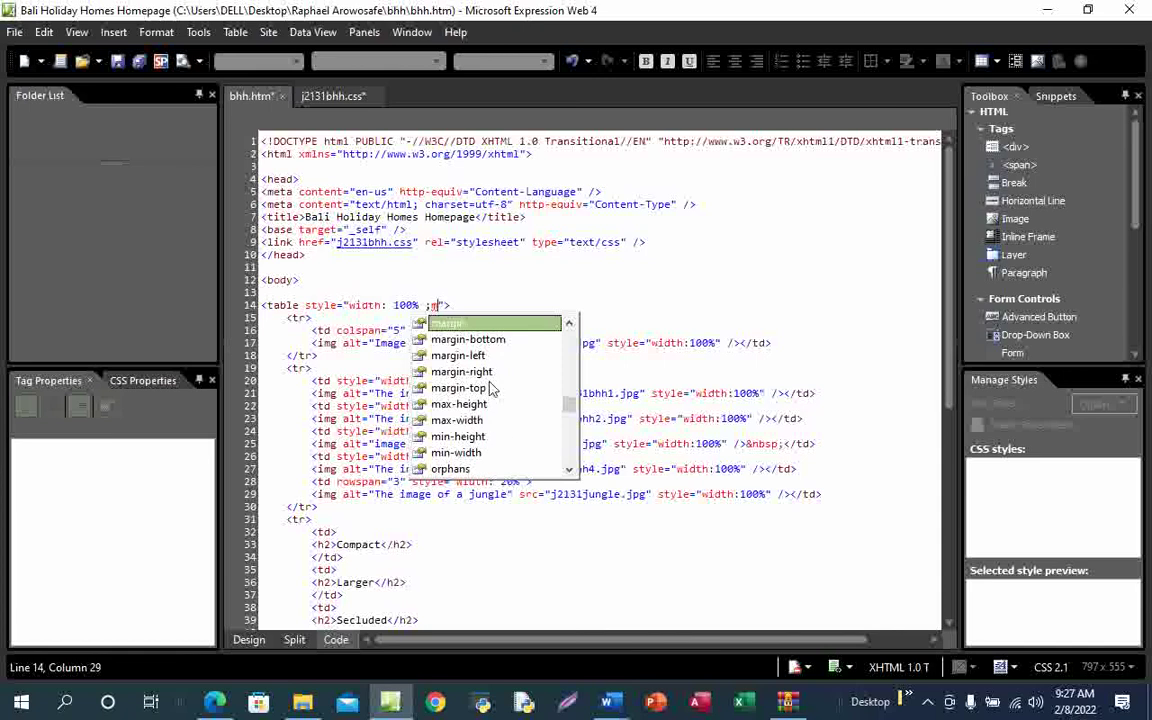
double_click(470, 371)
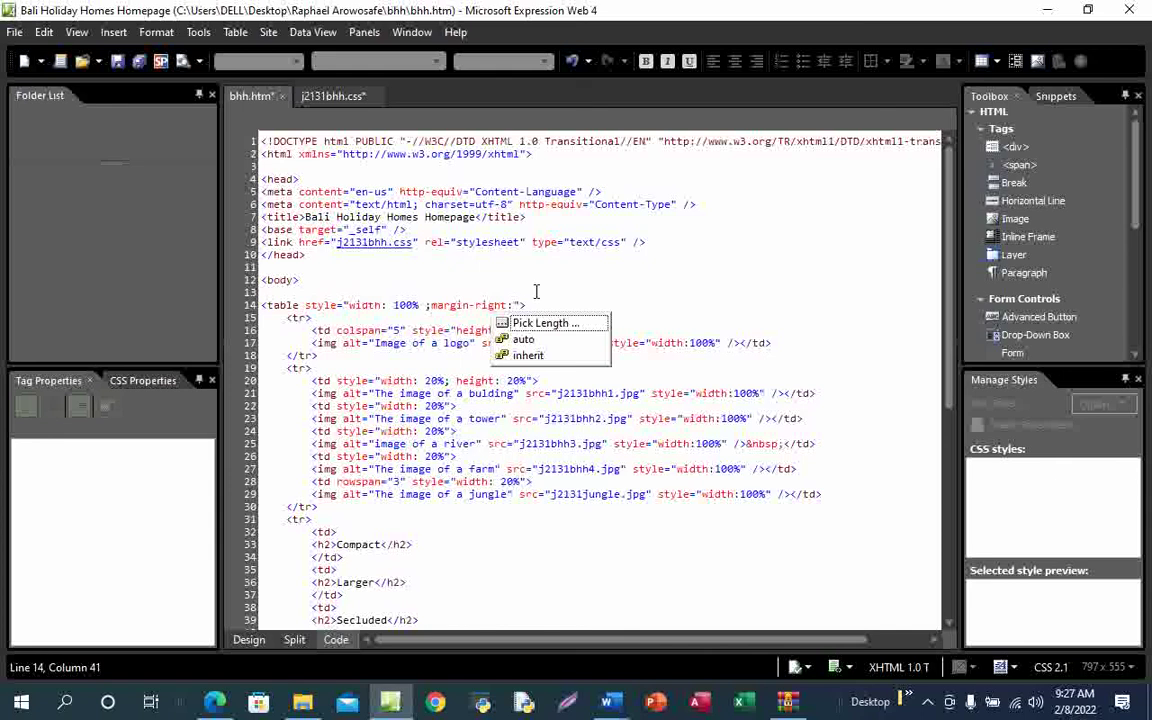
type("0;m")
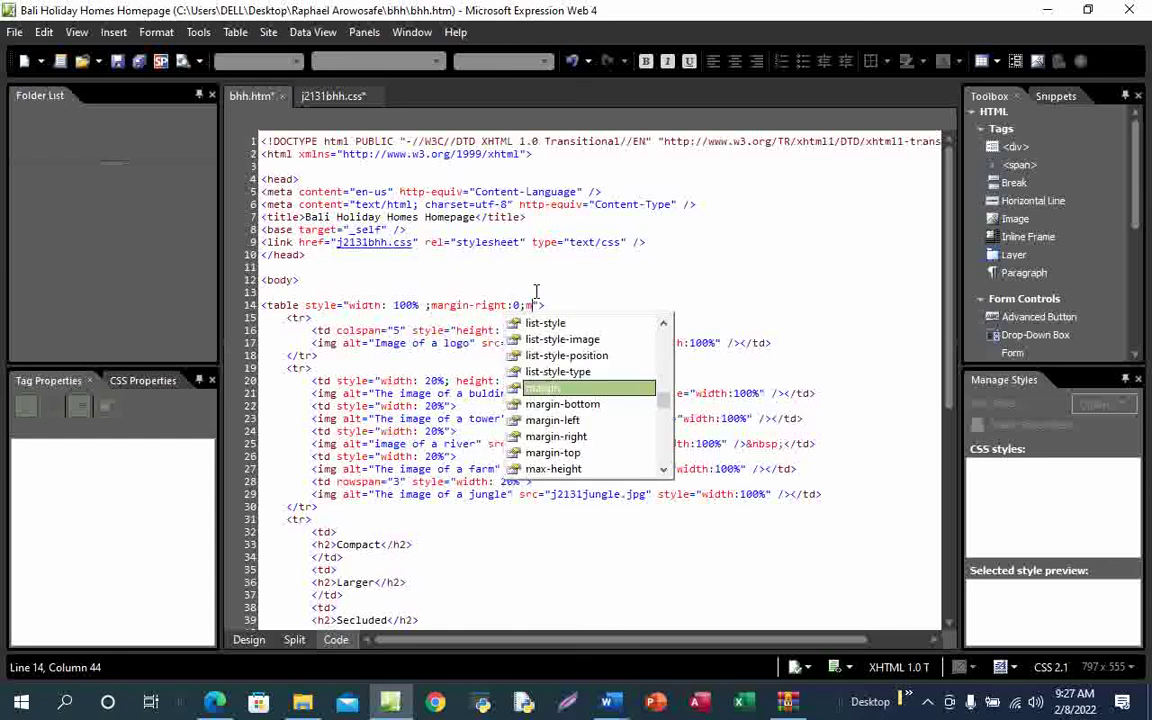
double_click(560, 420)
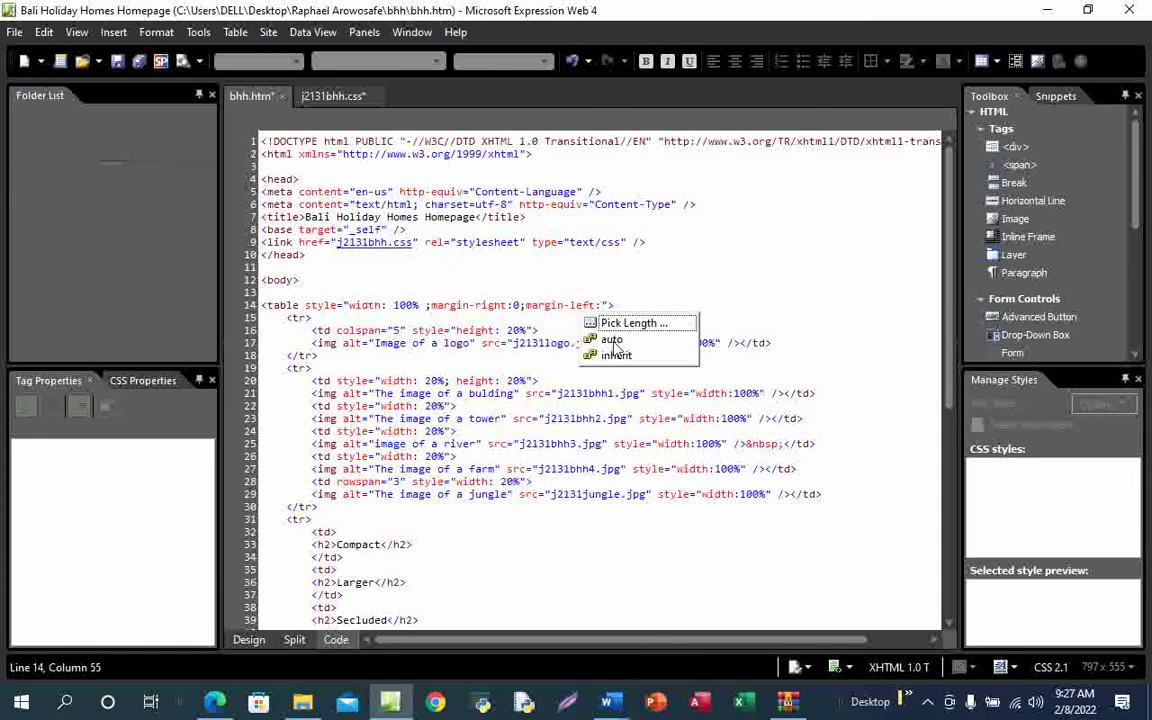
left_click(612, 341)
double_click(614, 343)
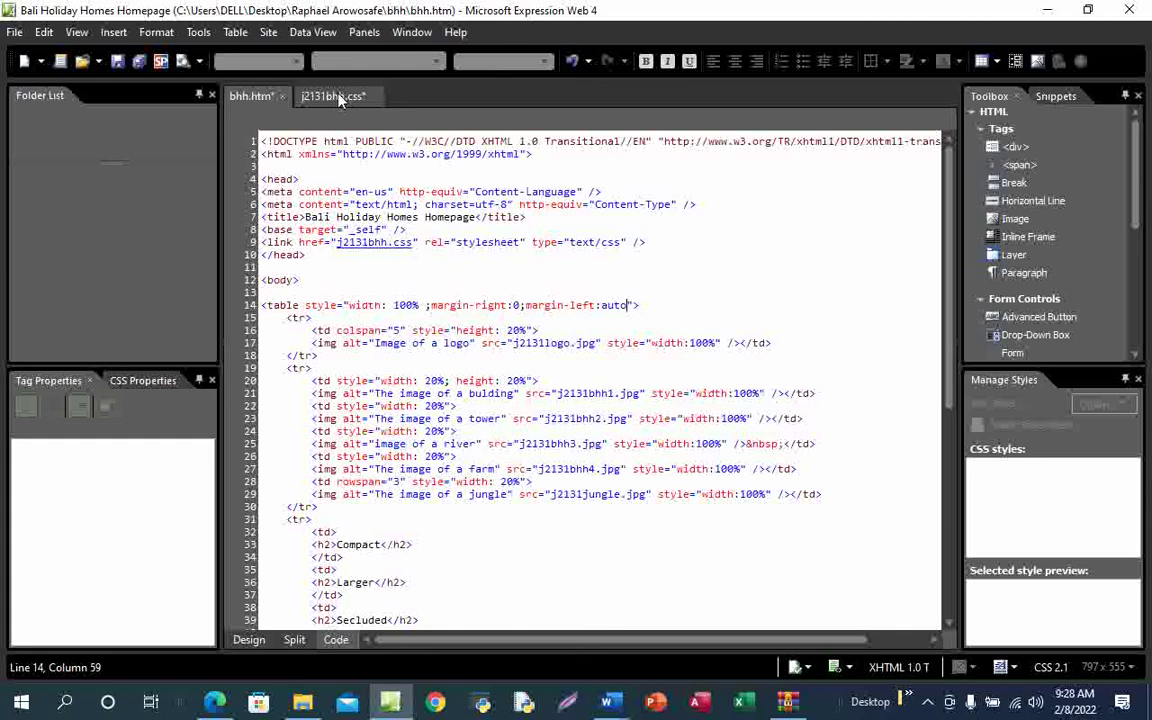
Save bhh.htm and overwrite j2131bhh.css in Save Embedded Files
left_click(117, 61)
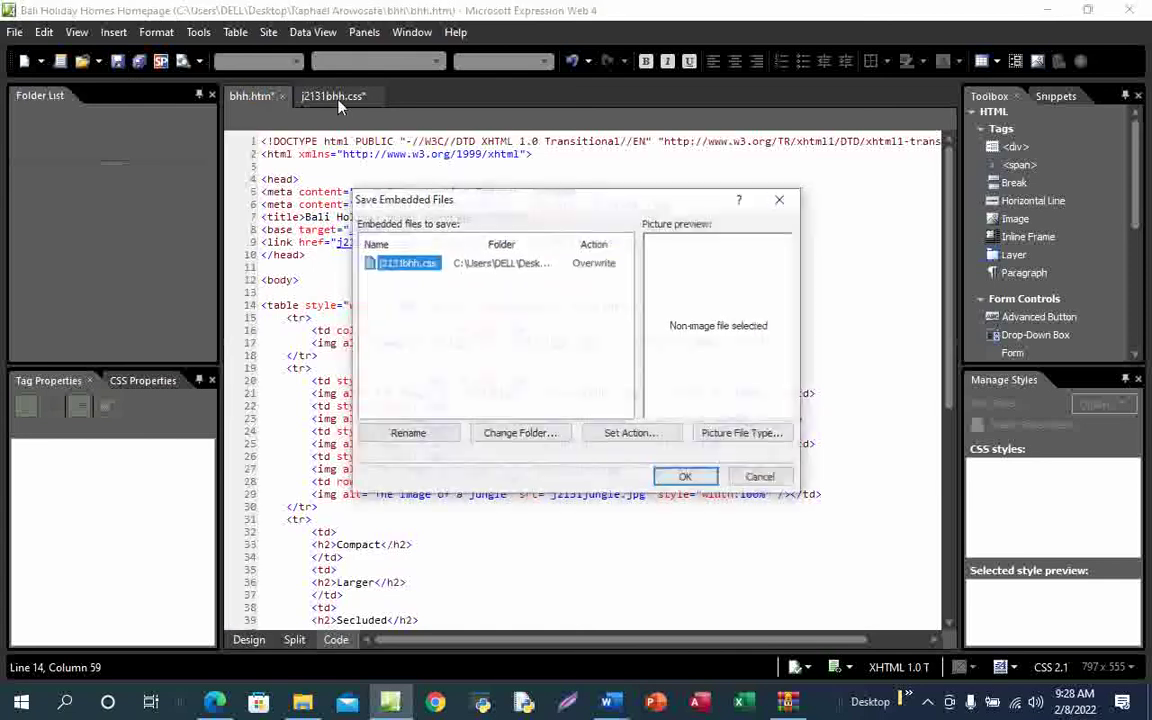
left_click(686, 478)
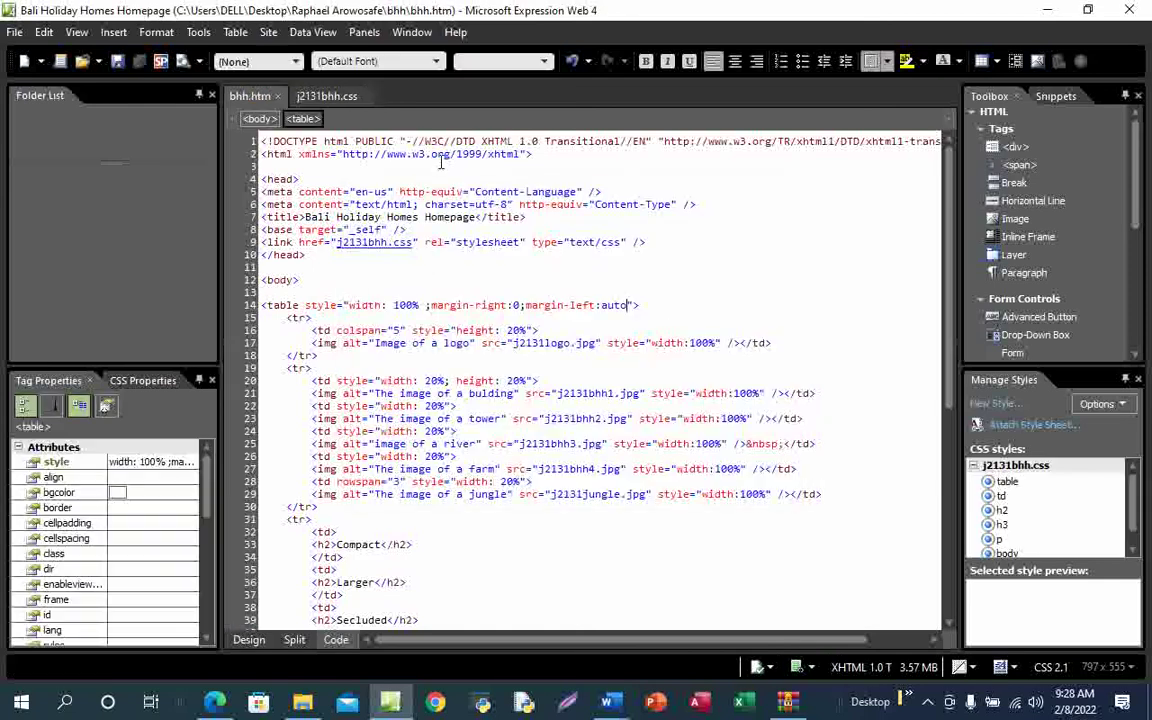
left_click(325, 96)
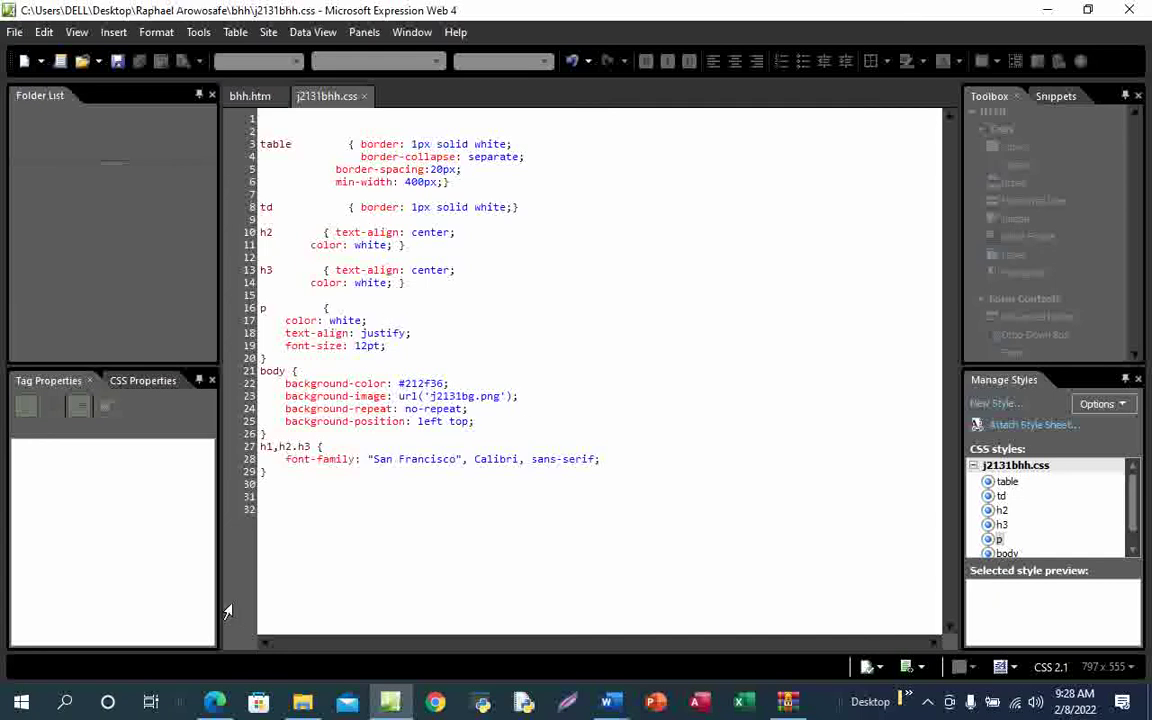
Underline 'Table borders' in the question paper PDF
mouse_move(215, 703)
left_click(240, 630)
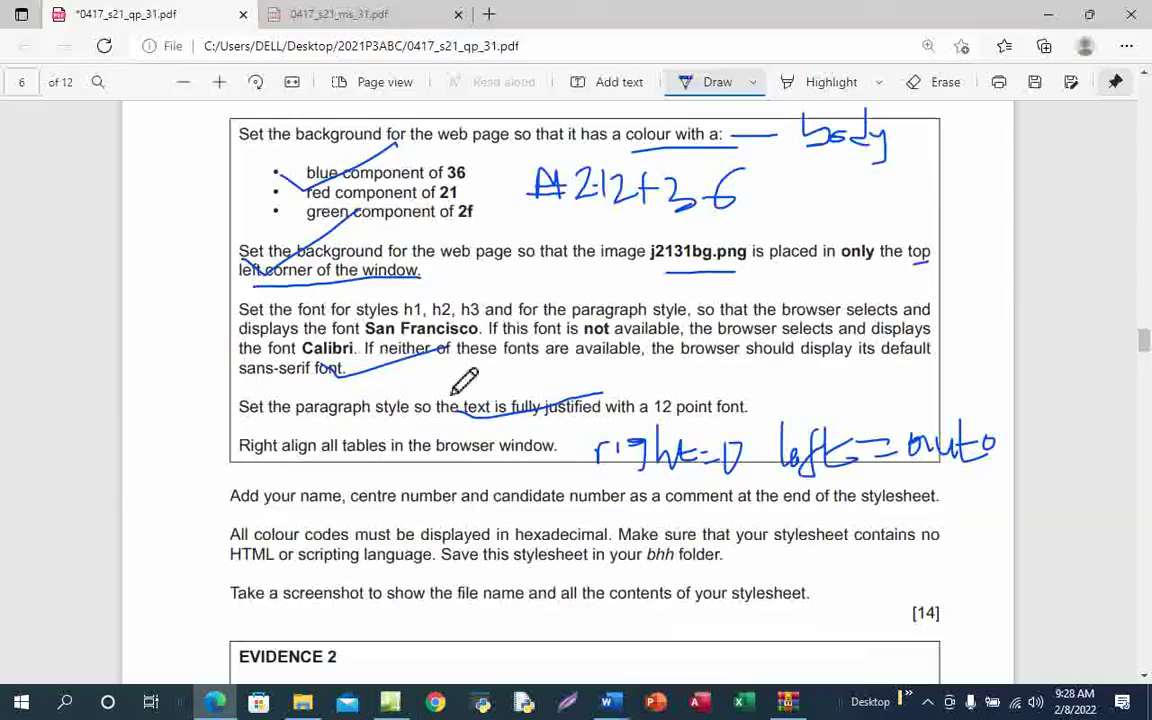
scroll(496, 500, "down", 5)
scroll(496, 500, "up", 15)
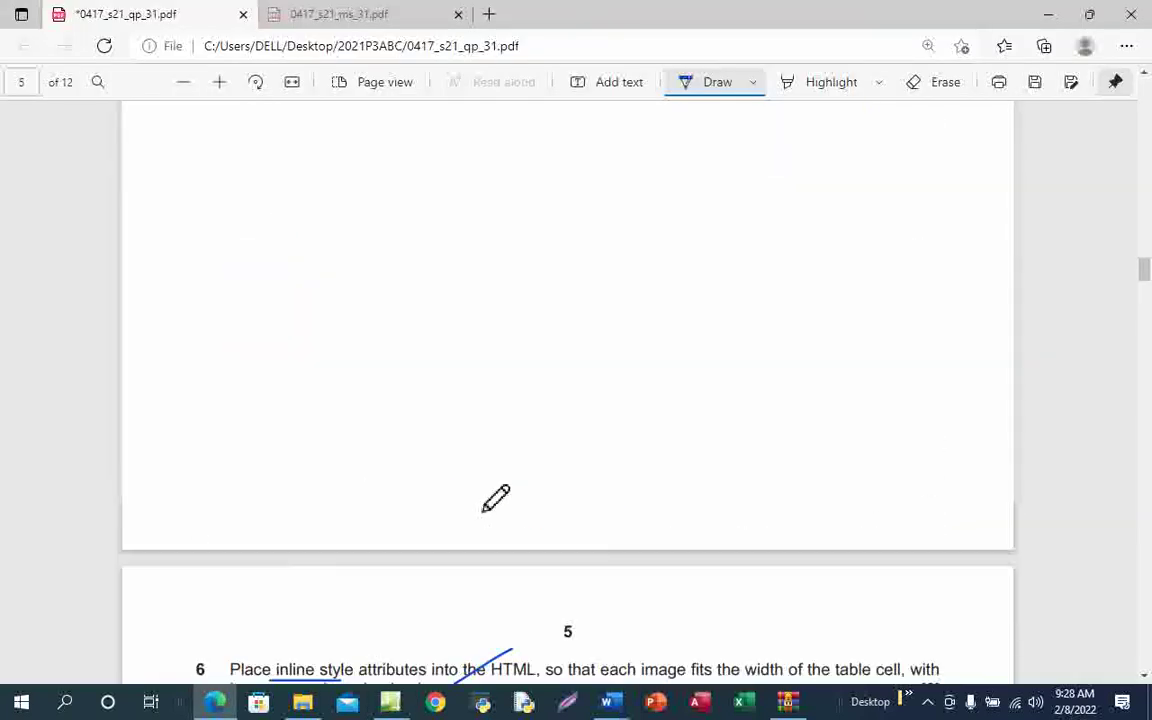
scroll(496, 500, "down", 3)
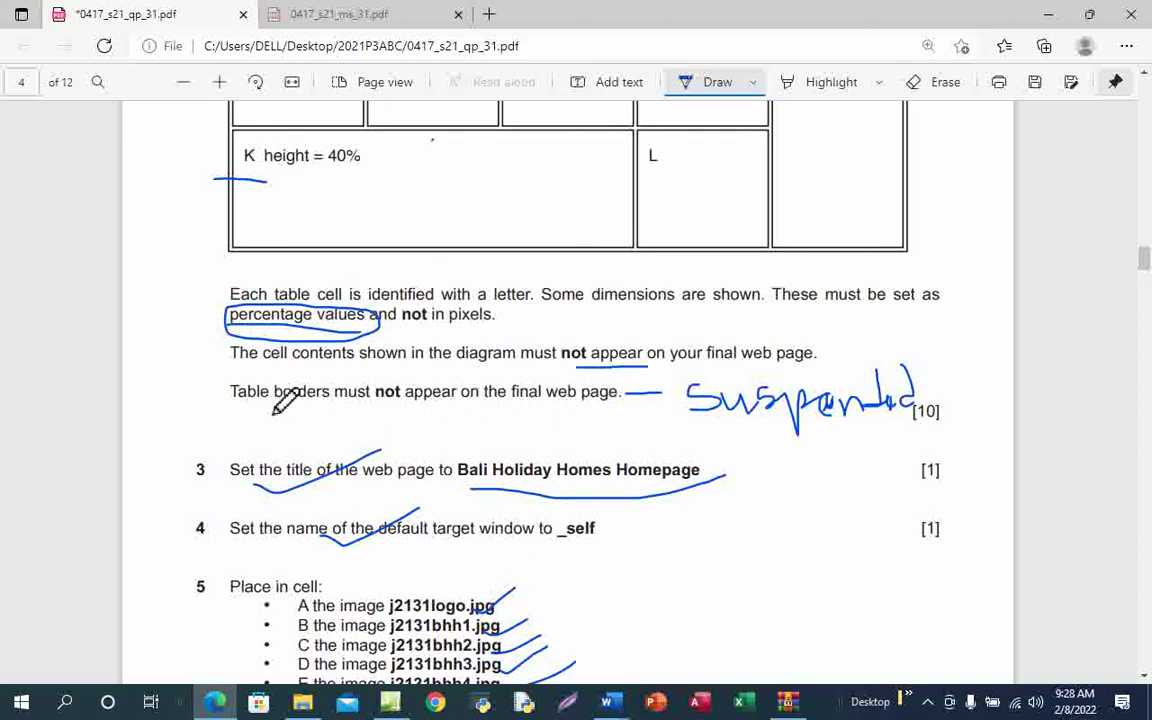
left_click_drag(248, 399, 338, 410)
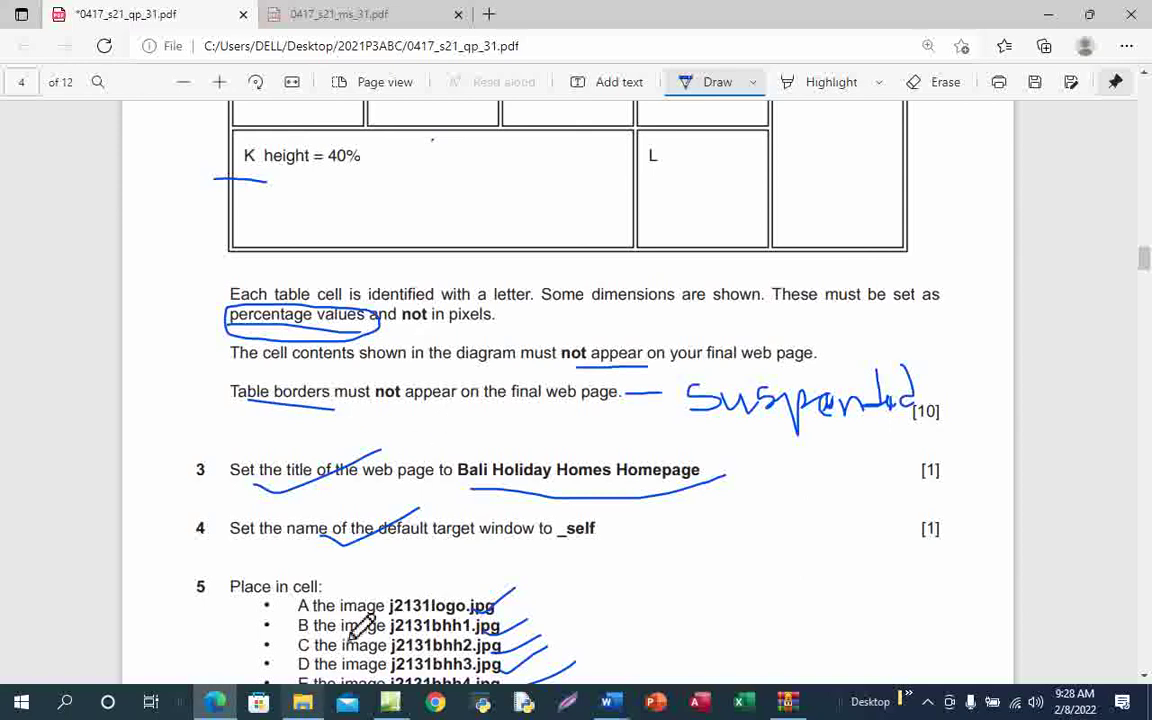
Open Modify Style for the table rule in Manage Styles
mouse_move(390, 702)
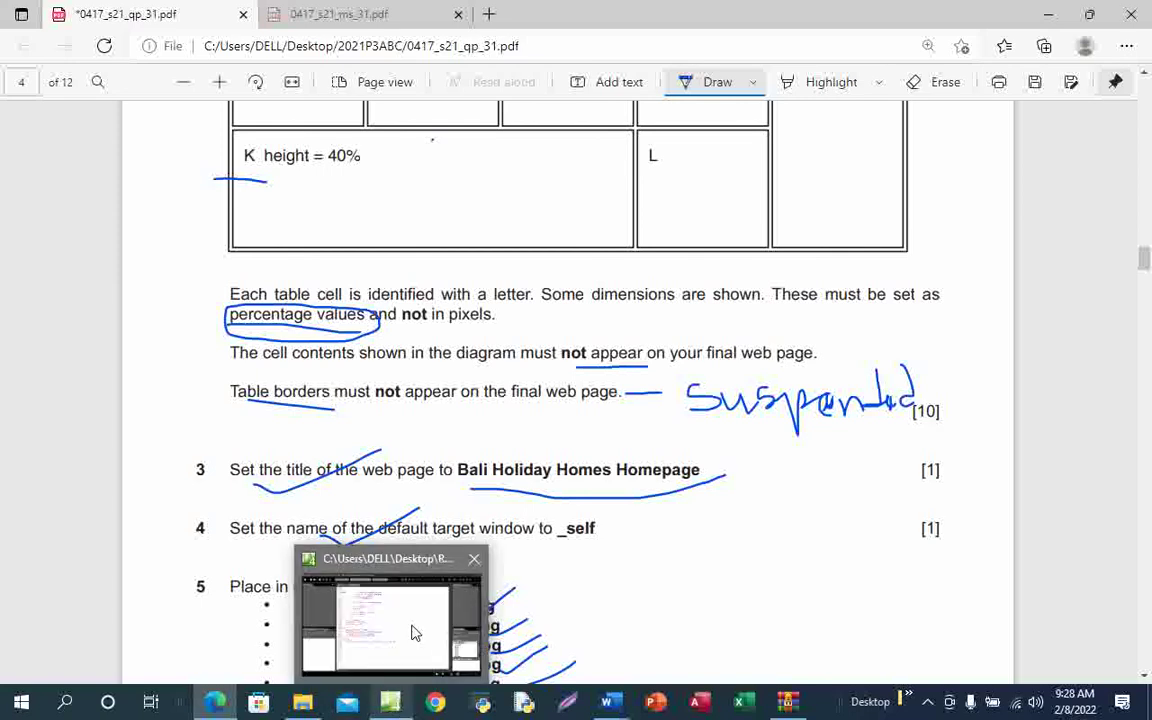
left_click(415, 633)
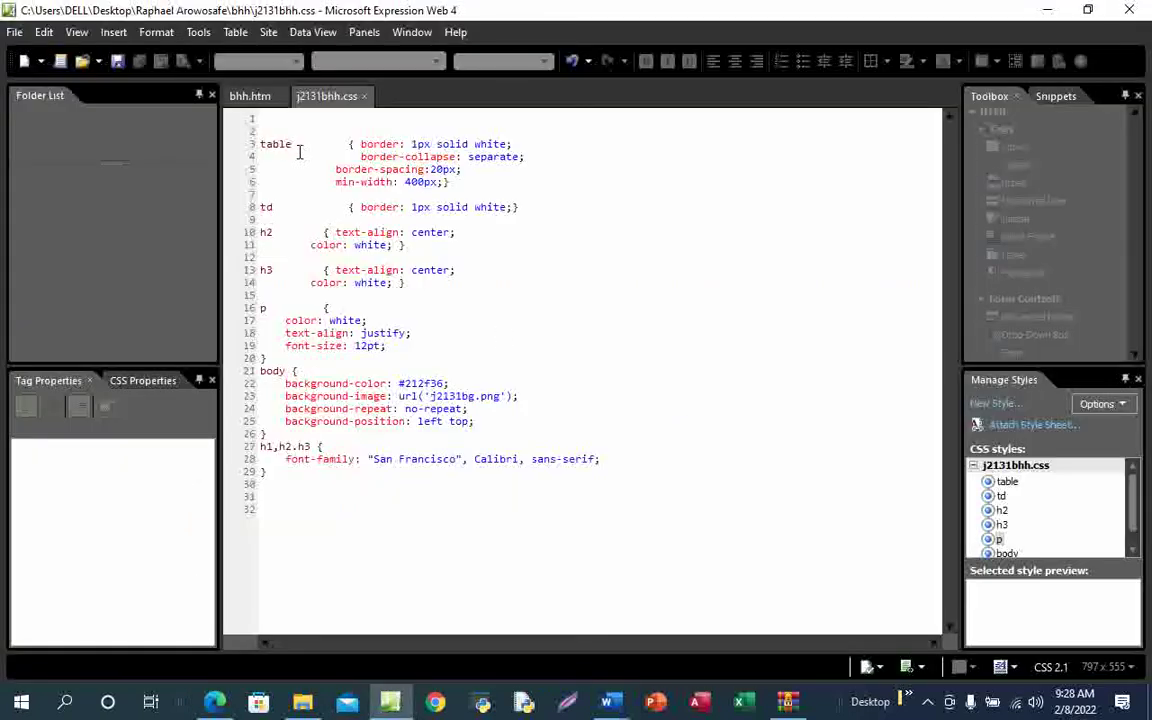
mouse_move(1007, 486)
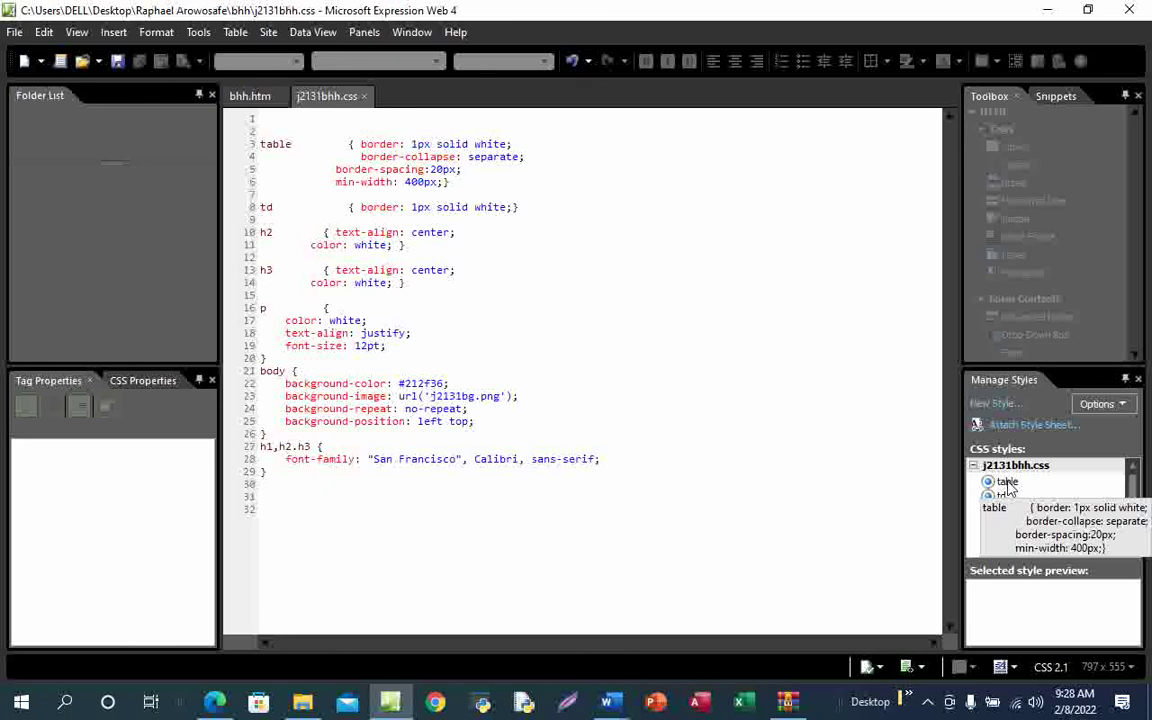
left_click(1007, 482)
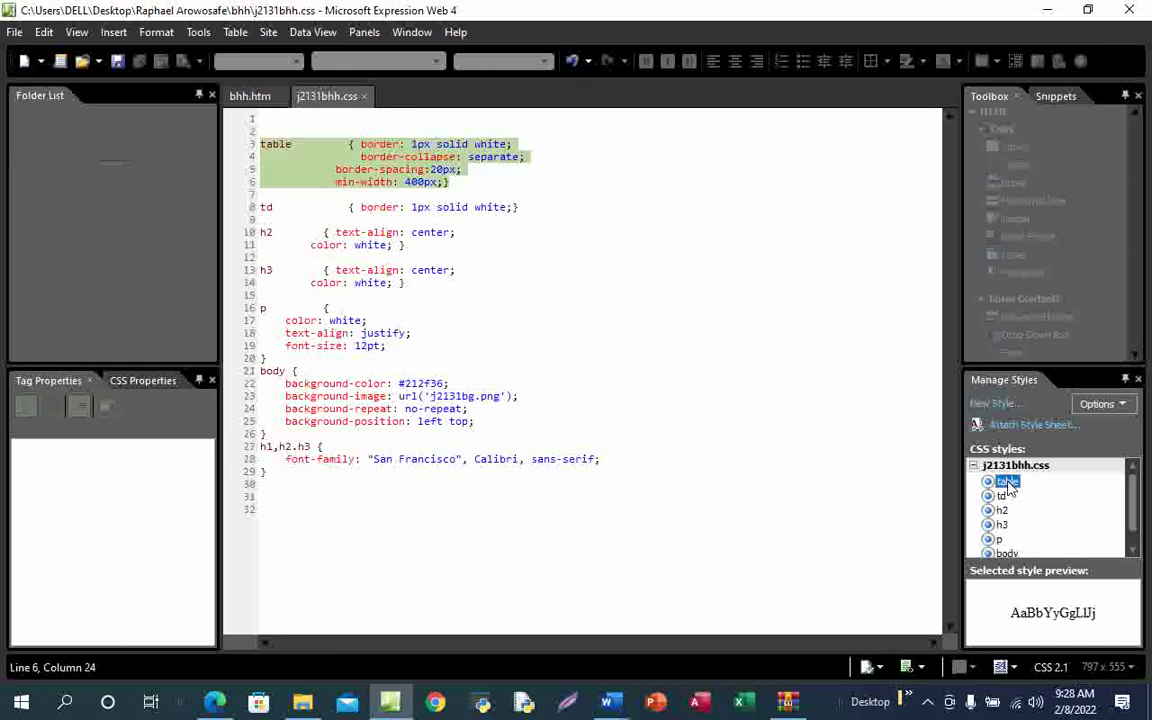
right_click(1007, 482)
left_click(1027, 372)
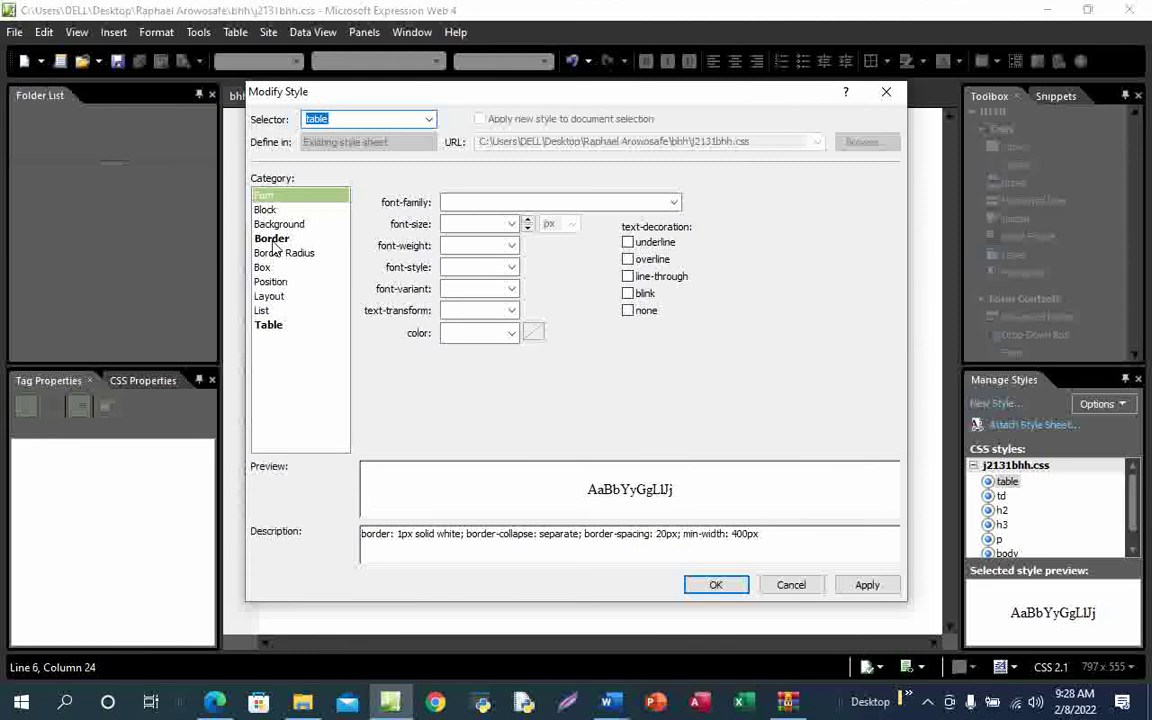
Set the table rule's Box margin to 0 on all sides and confirm with OK
left_click(271, 238)
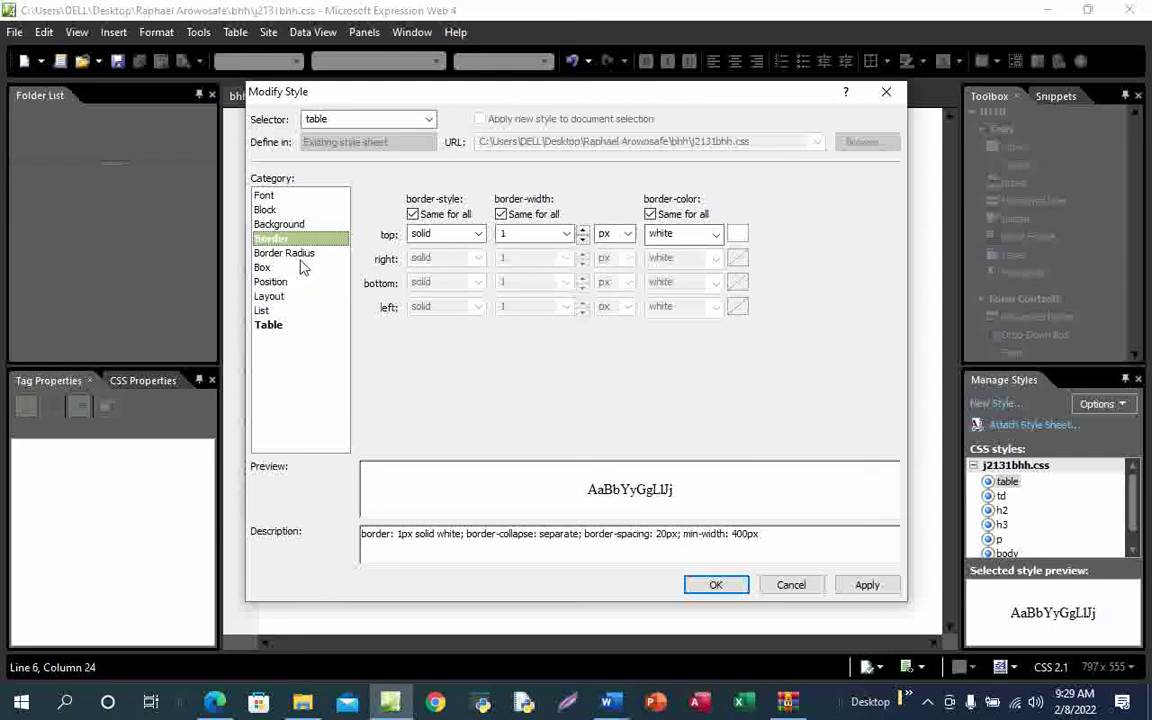
left_click(272, 326)
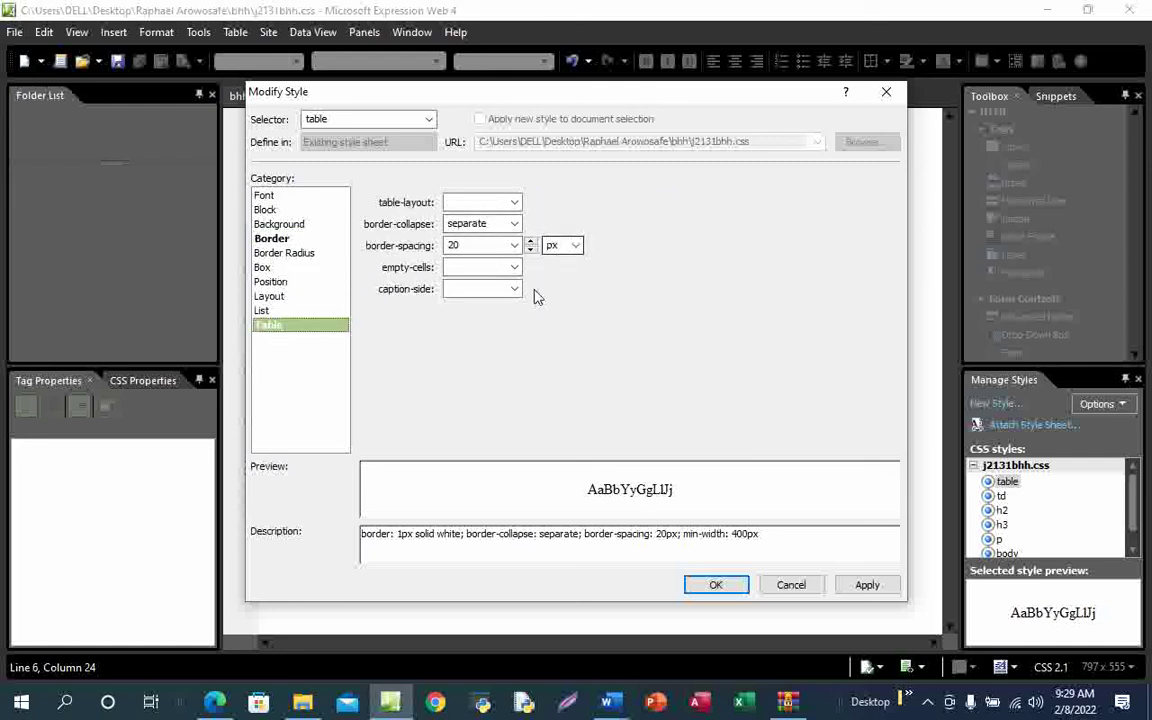
left_click(287, 240)
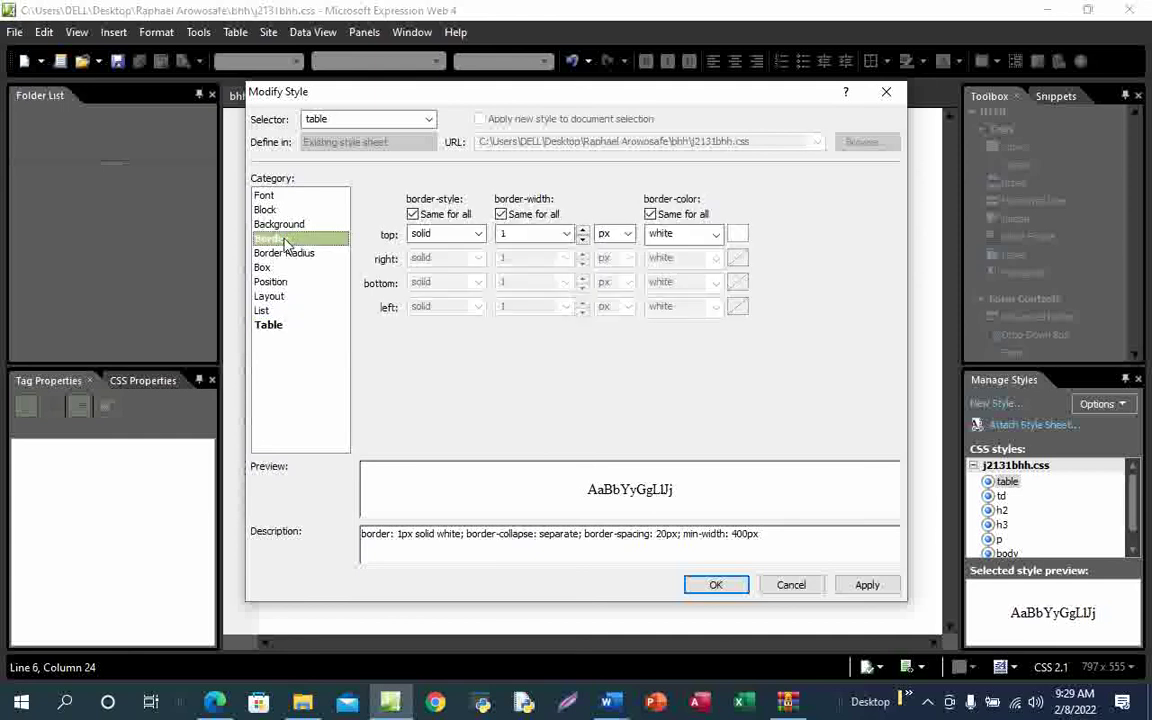
left_click(268, 212)
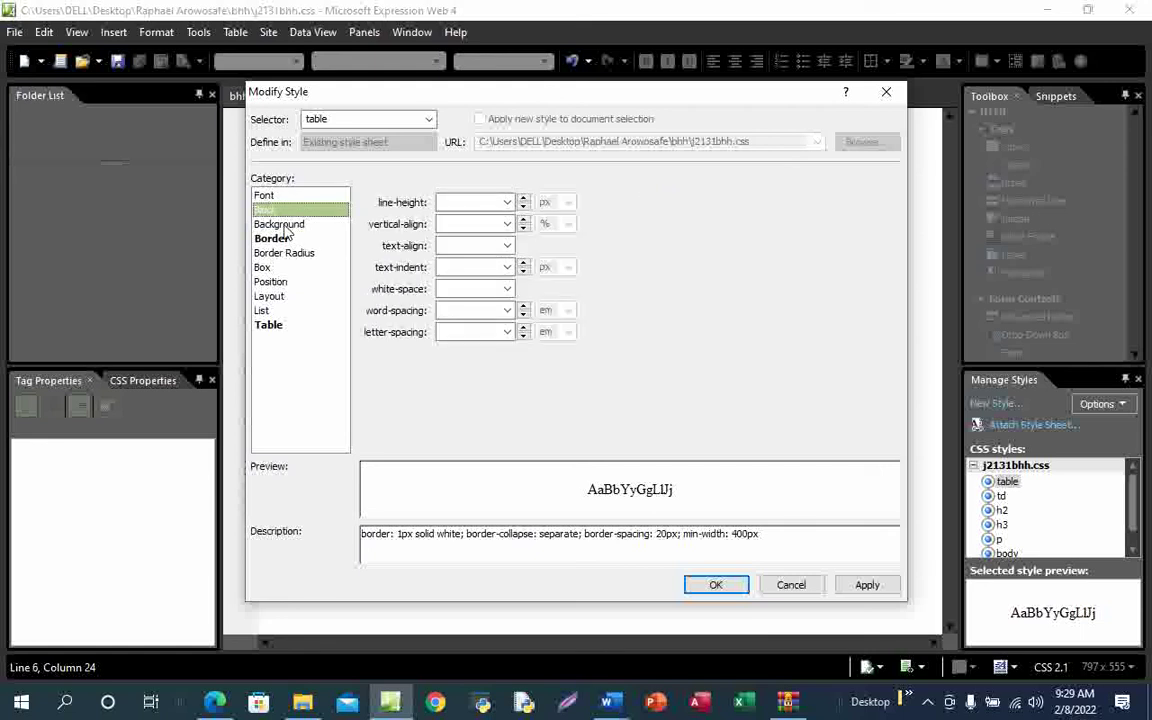
left_click(266, 269)
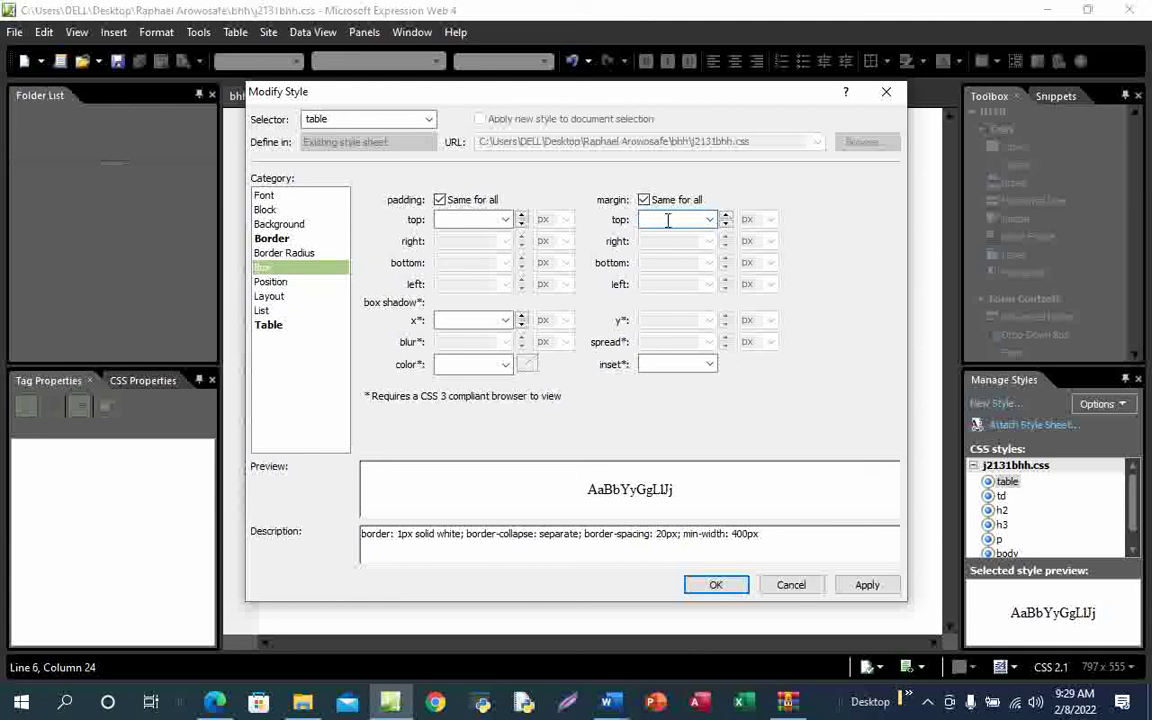
type("0")
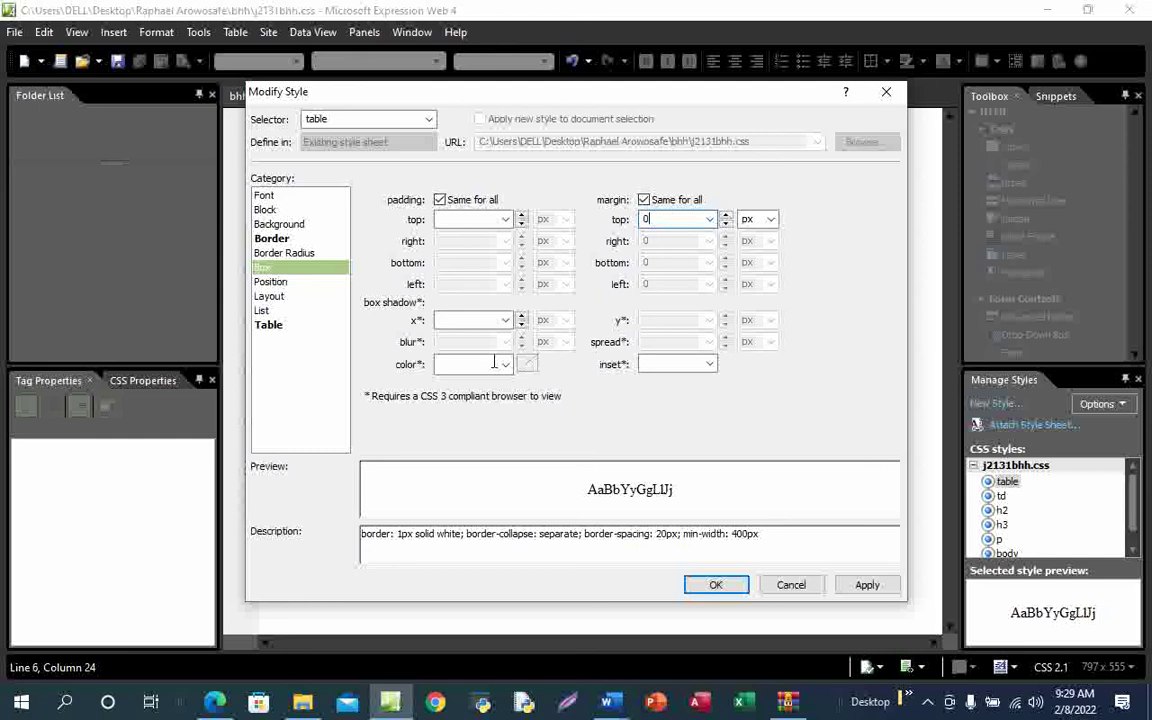
mouse_move(215, 702)
left_click(238, 630)
left_click(716, 586)
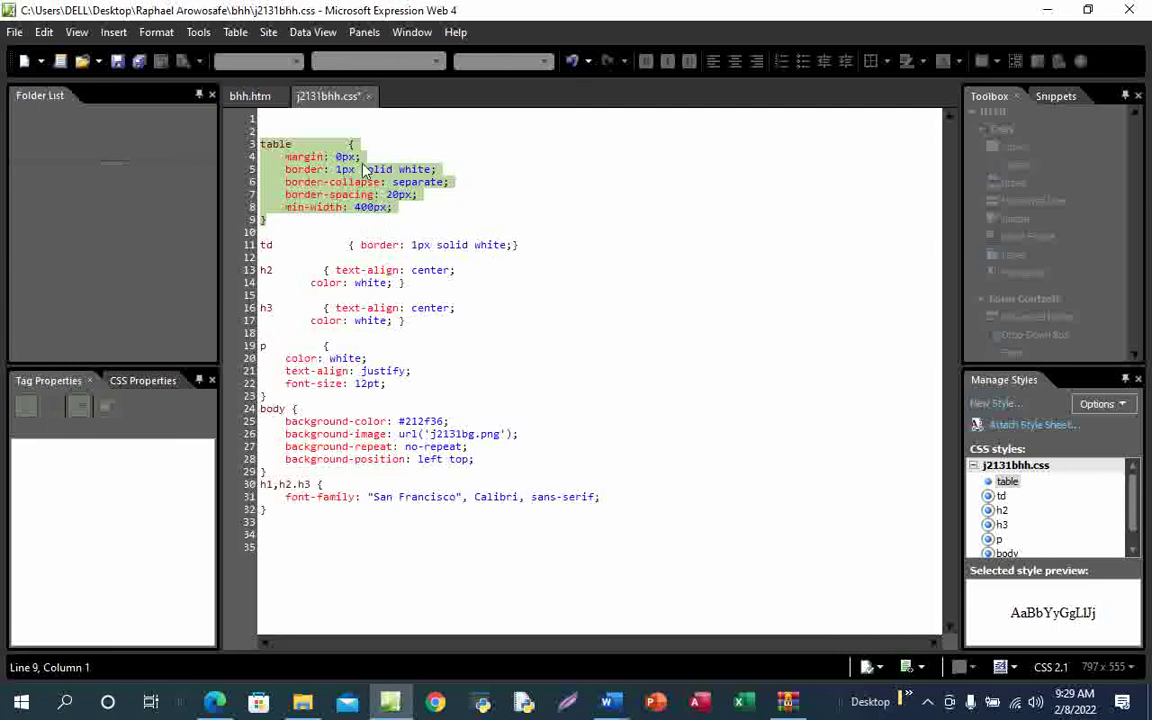
In the table rule's Modify Style, set the border width to 0
right_click(1005, 481)
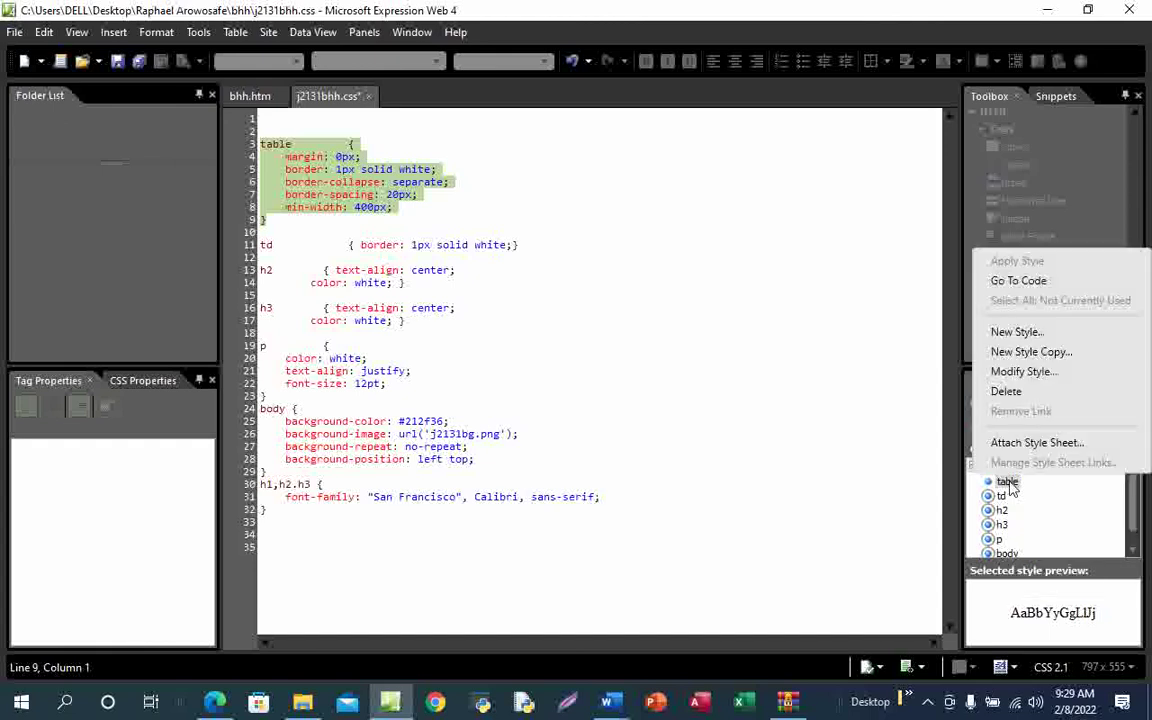
left_click(1020, 372)
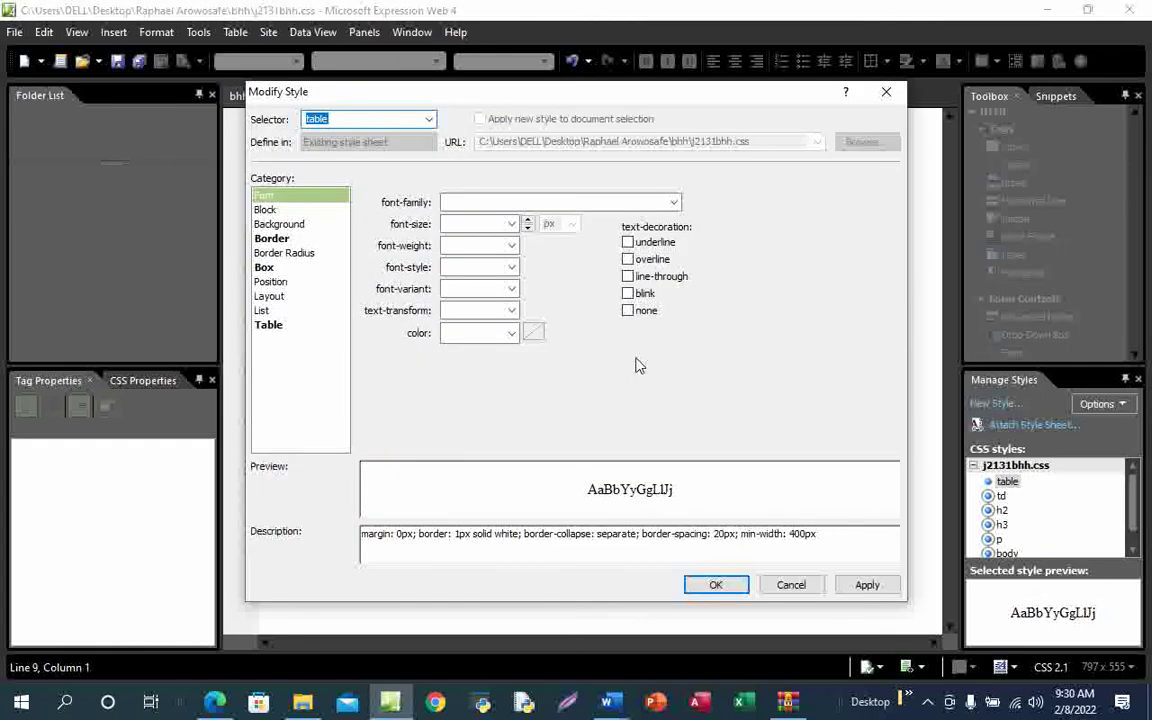
left_click(265, 210)
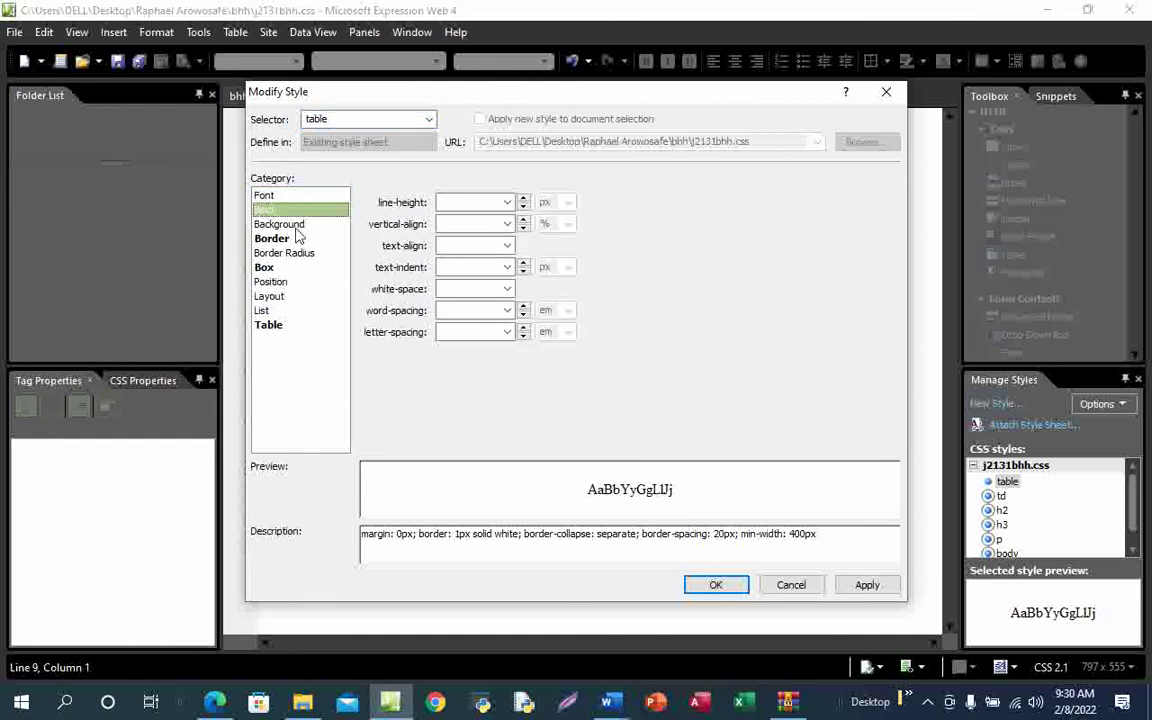
left_click(295, 228)
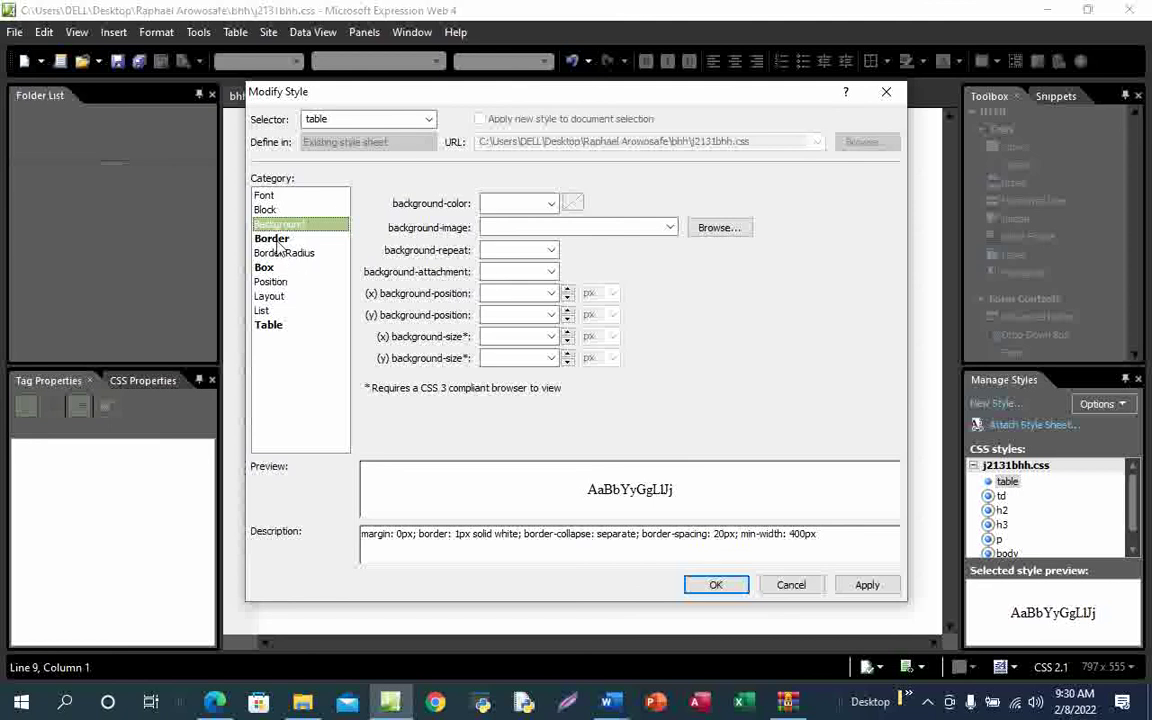
left_click(278, 241)
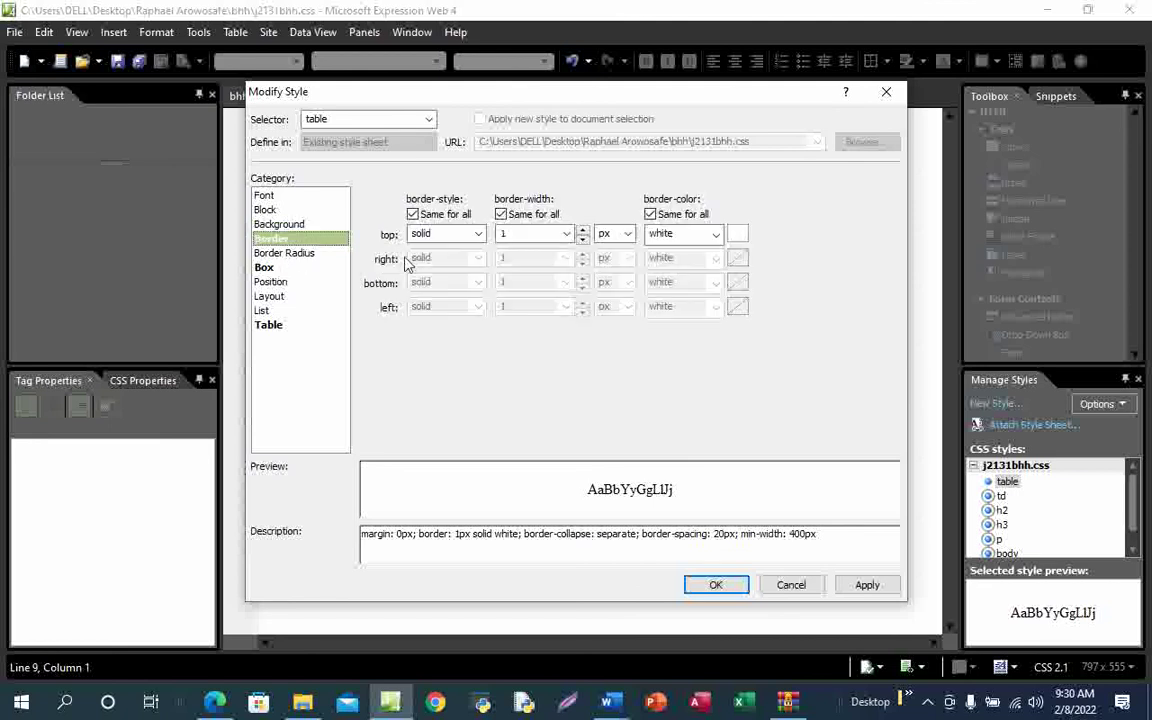
double_click(515, 235)
type("0")
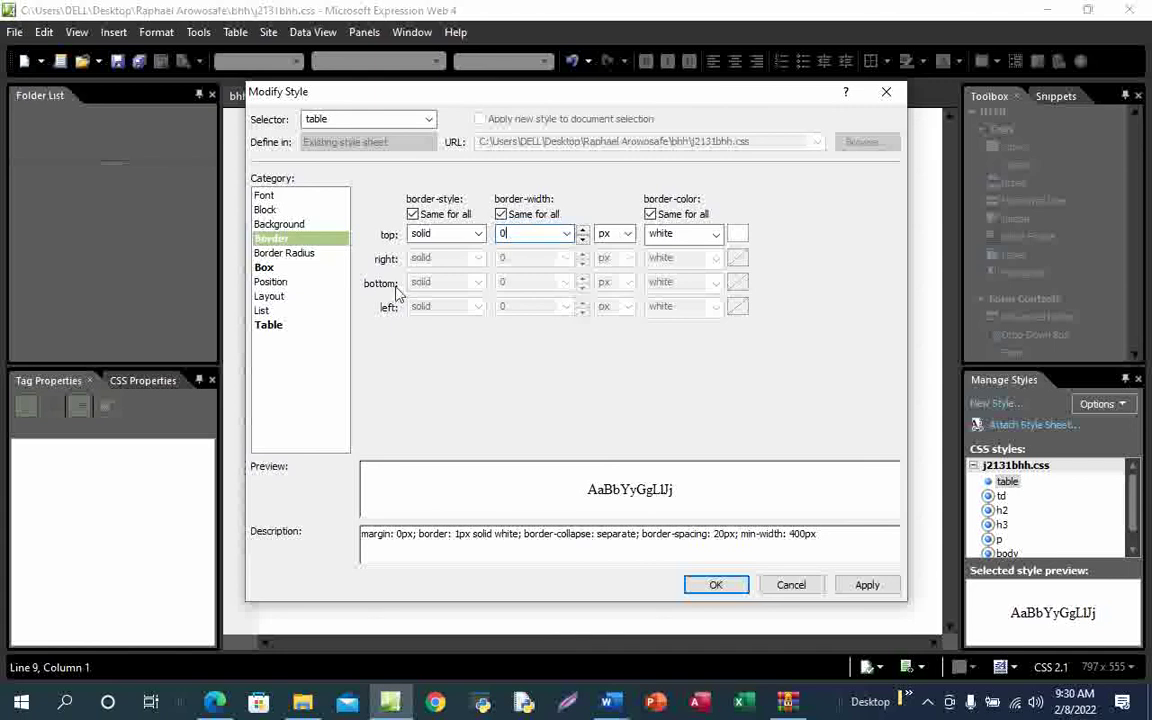
Clear the table rule's margin value, then apply and confirm the style changes
left_click(266, 267)
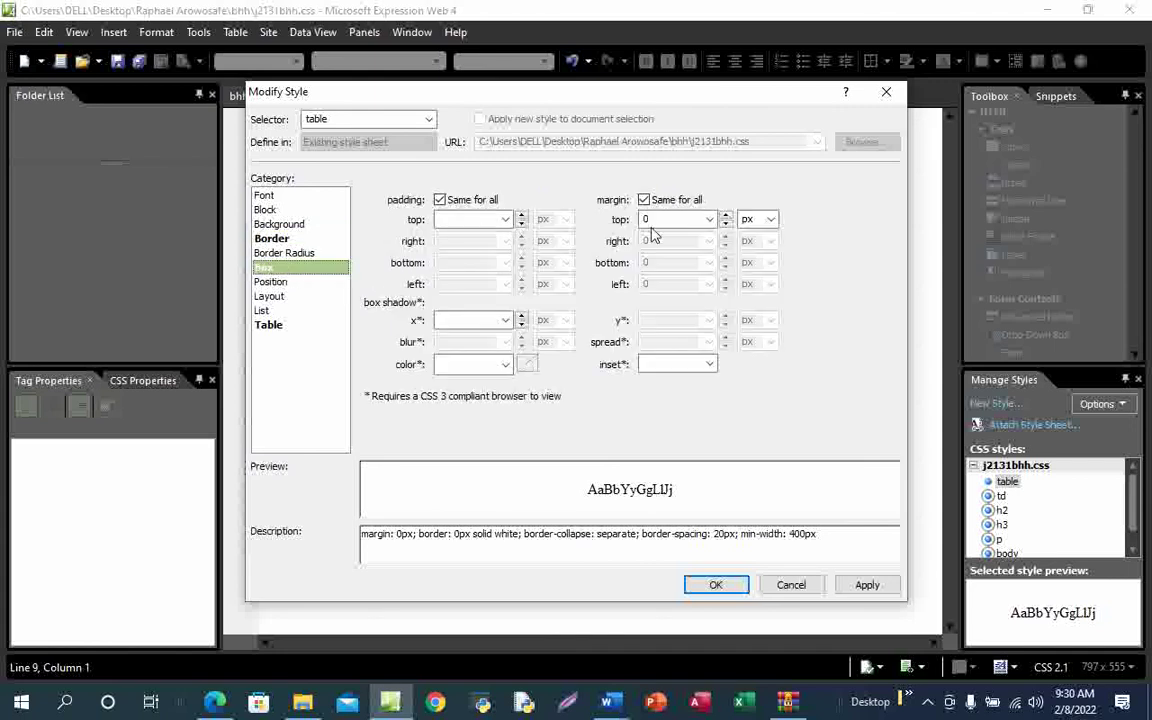
double_click(657, 218)
key("BackSpace")
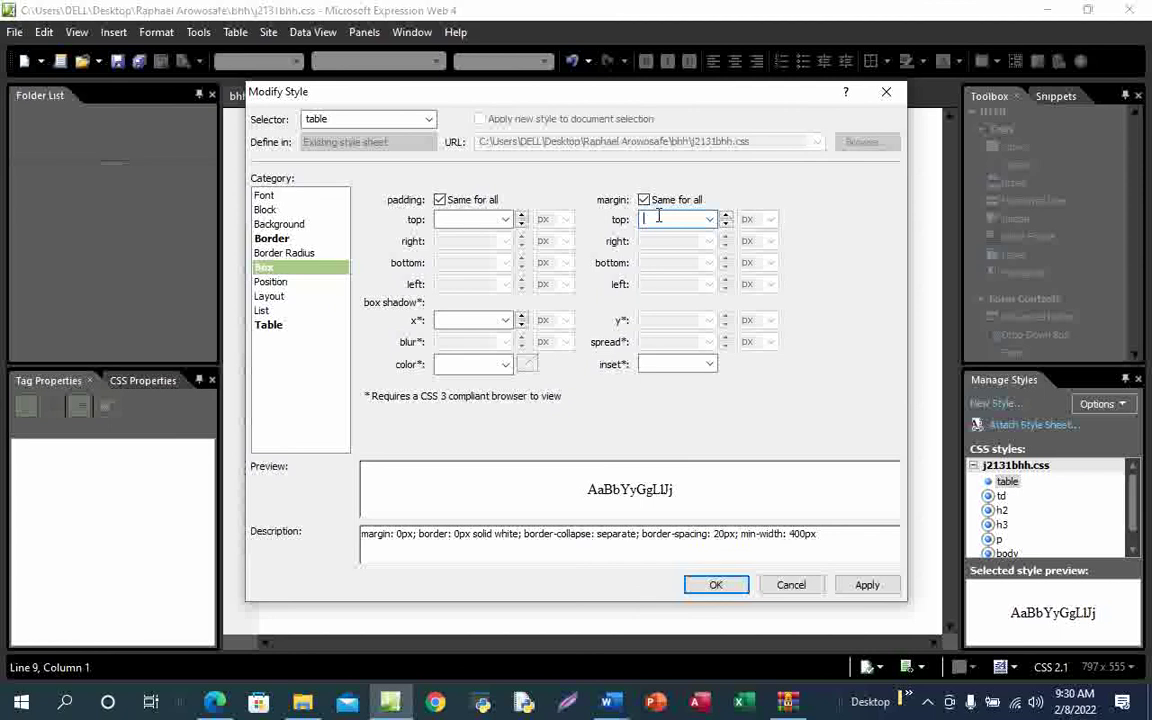
left_click(867, 584)
left_click(717, 584)
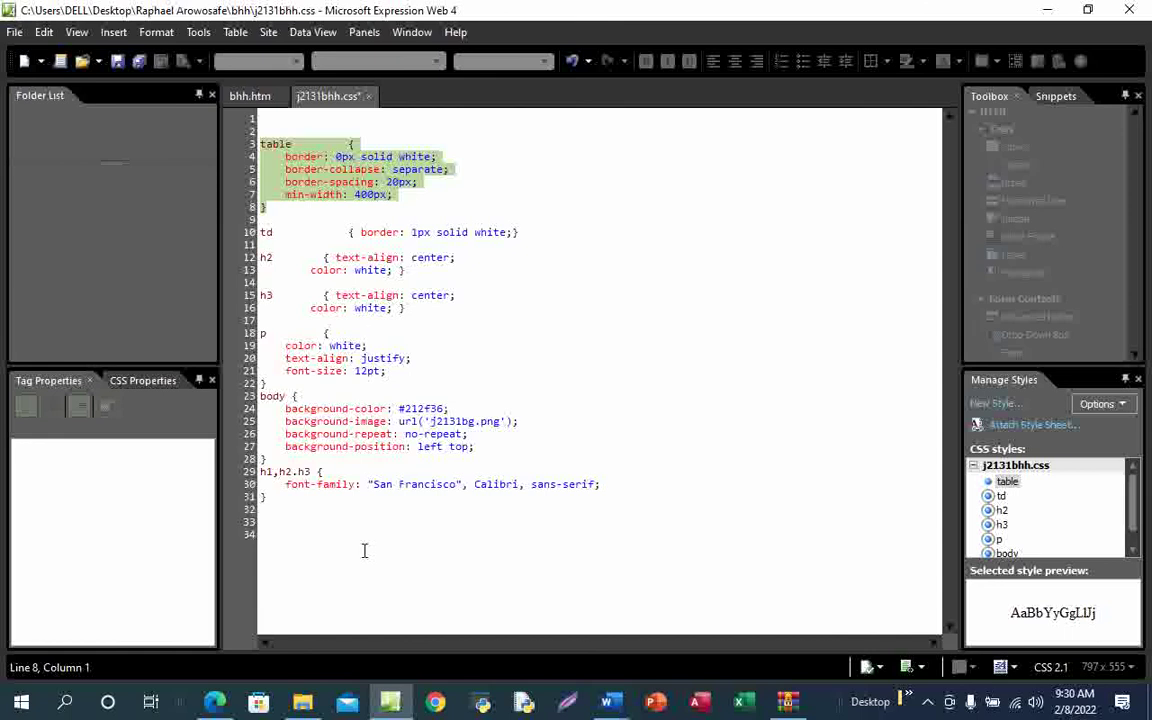
Check the question paper, then return to the stylesheet and select the td rule
mouse_move(215, 698)
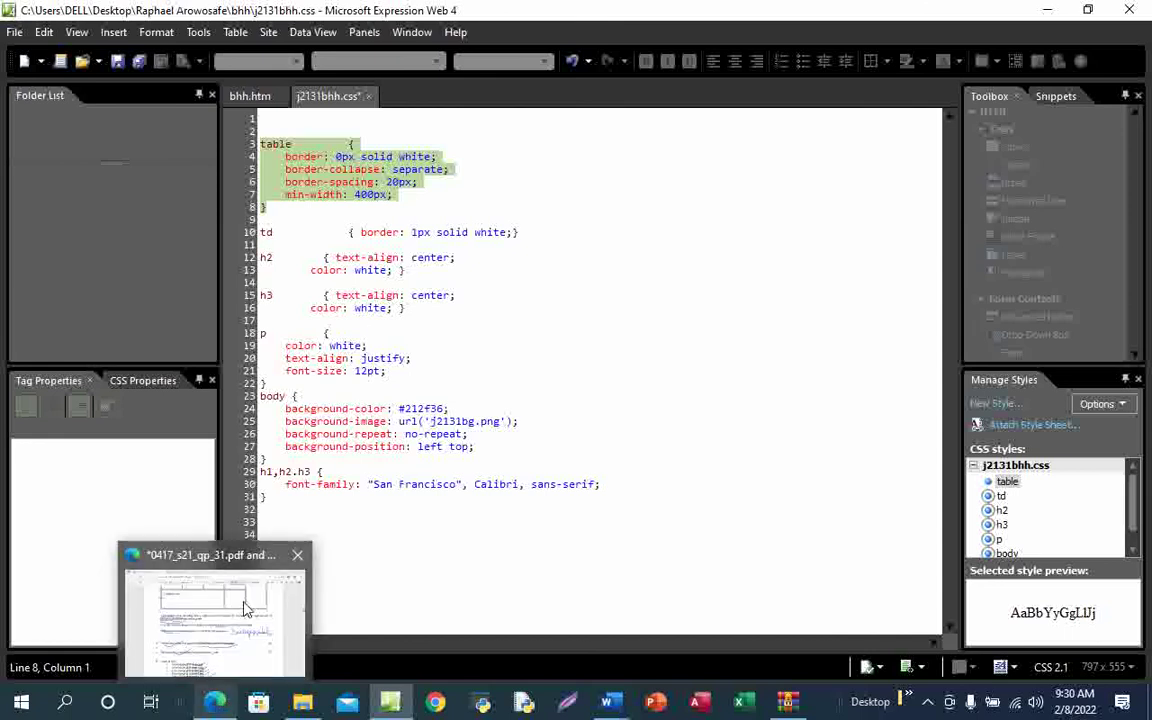
left_click(244, 609)
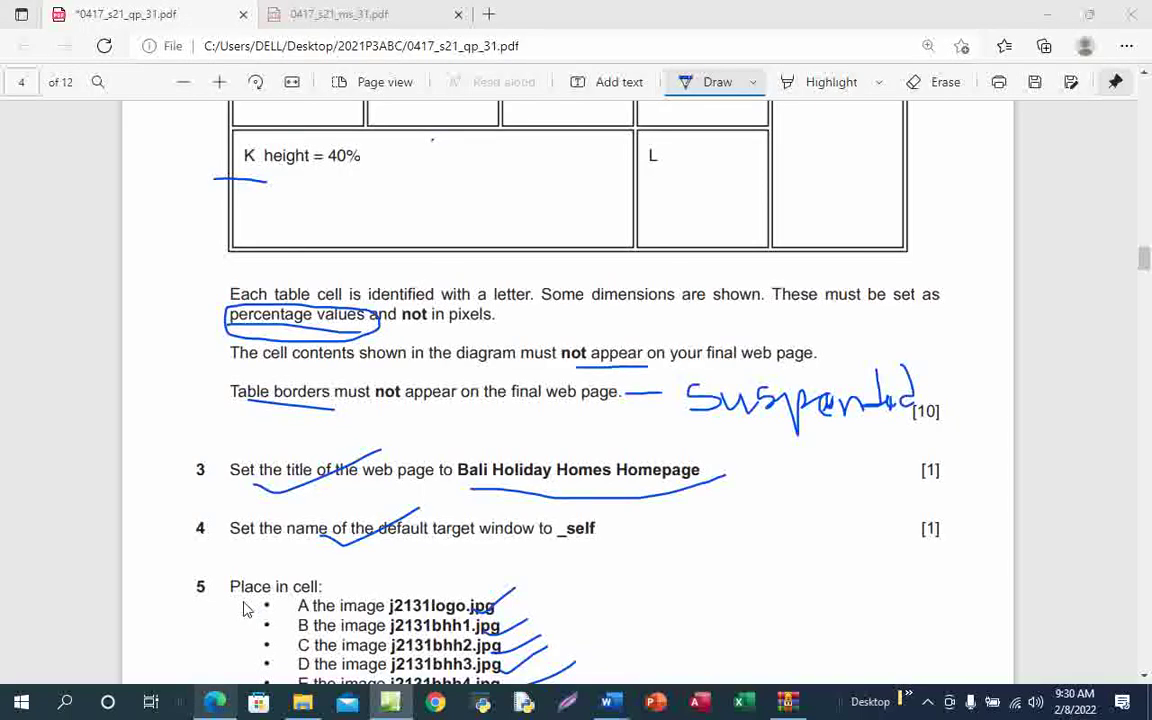
left_click(215, 698)
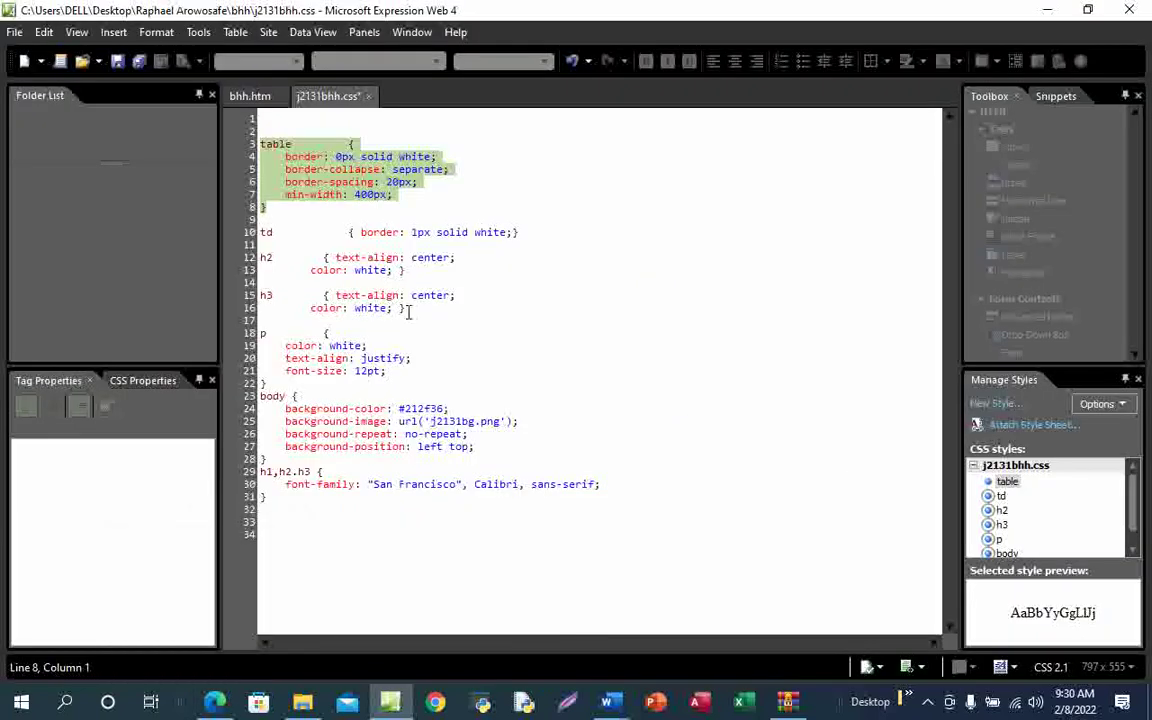
left_click(1001, 498)
Set the td rule's border width to 0 in Modify Style and confirm
right_click(1001, 498)
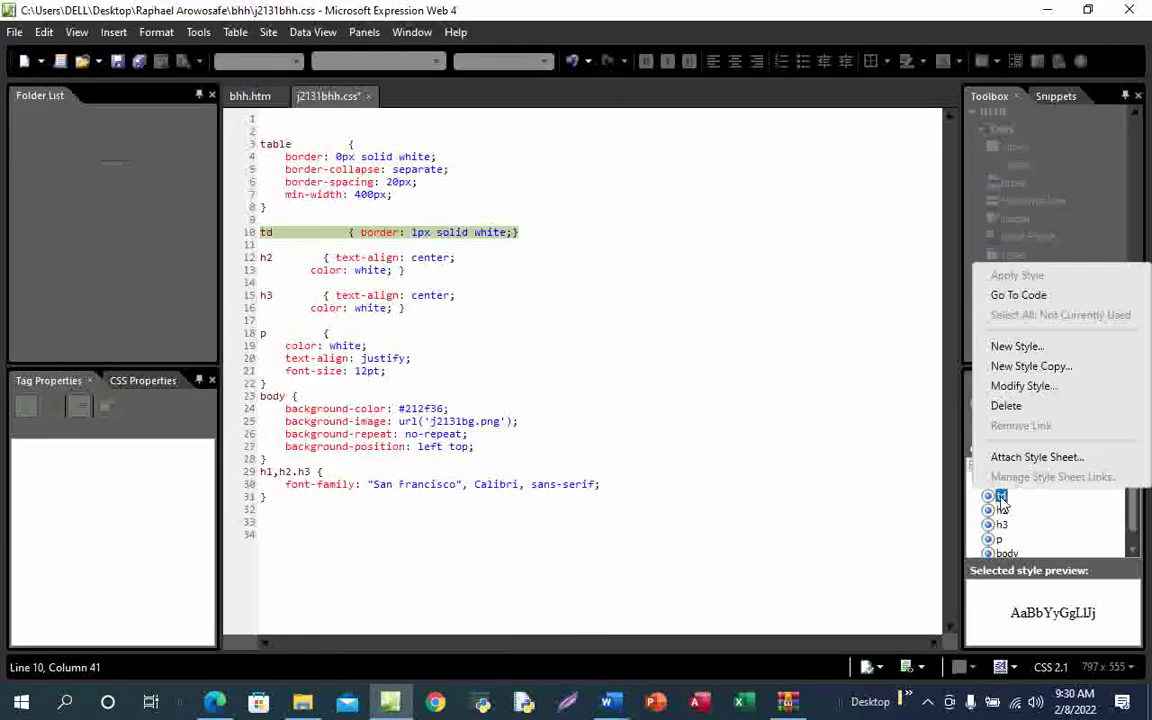
left_click(1020, 387)
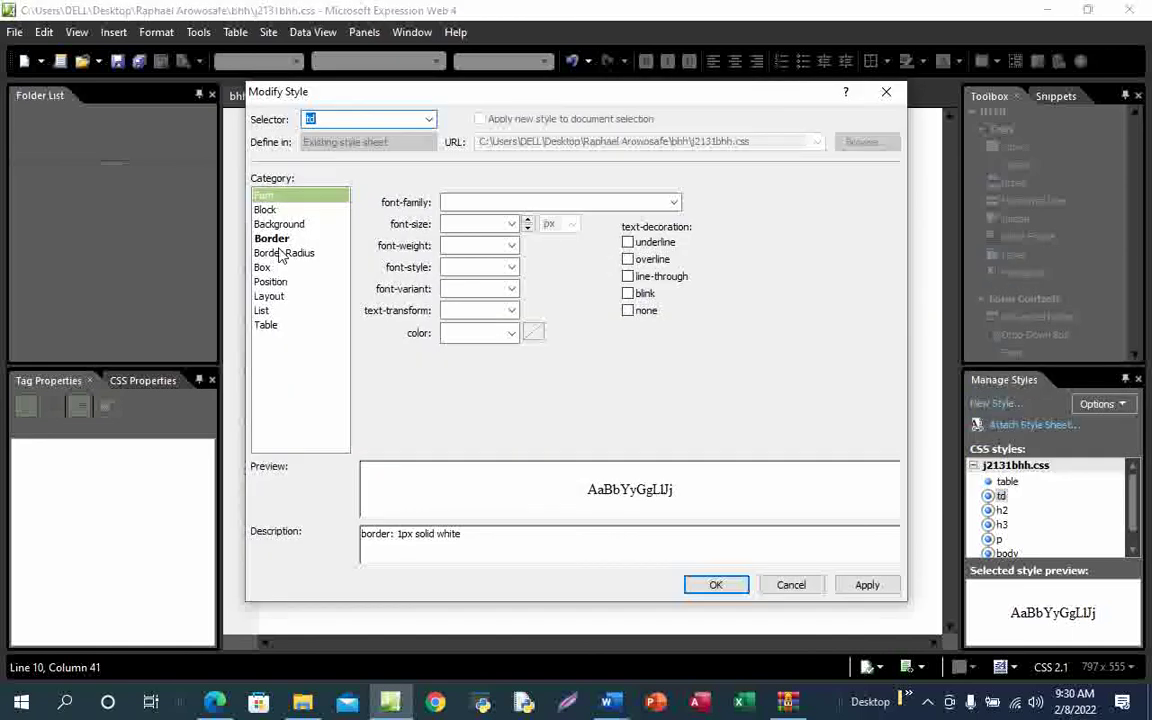
left_click(280, 239)
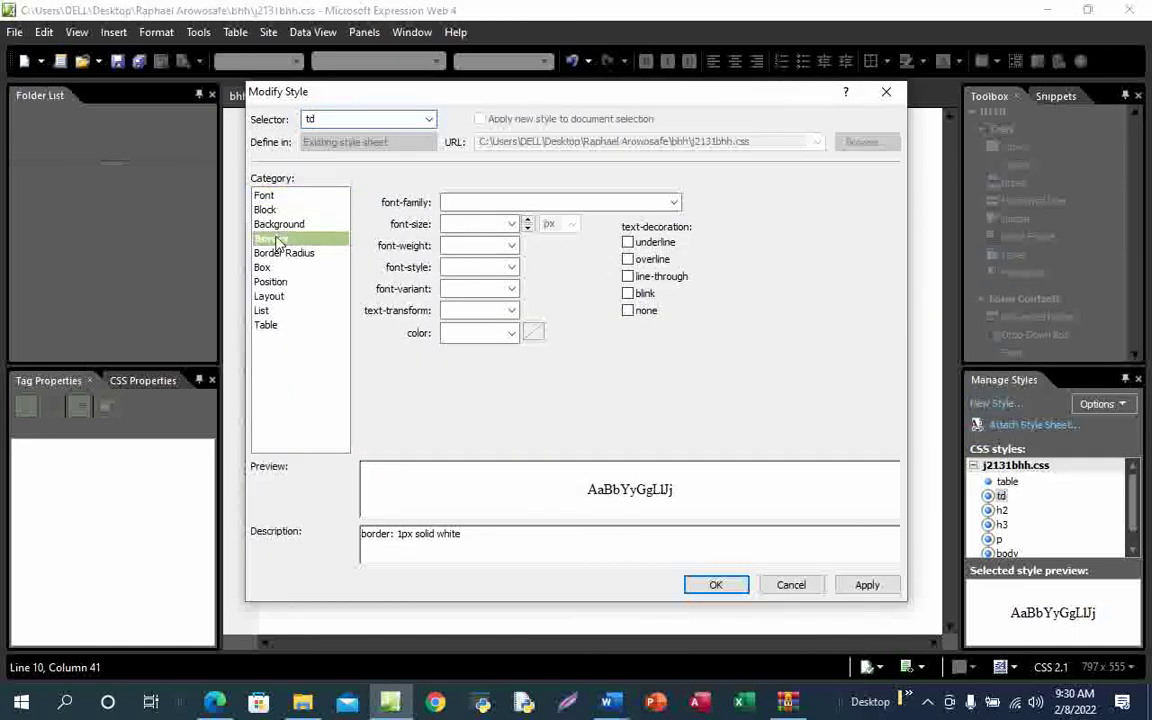
double_click(514, 234)
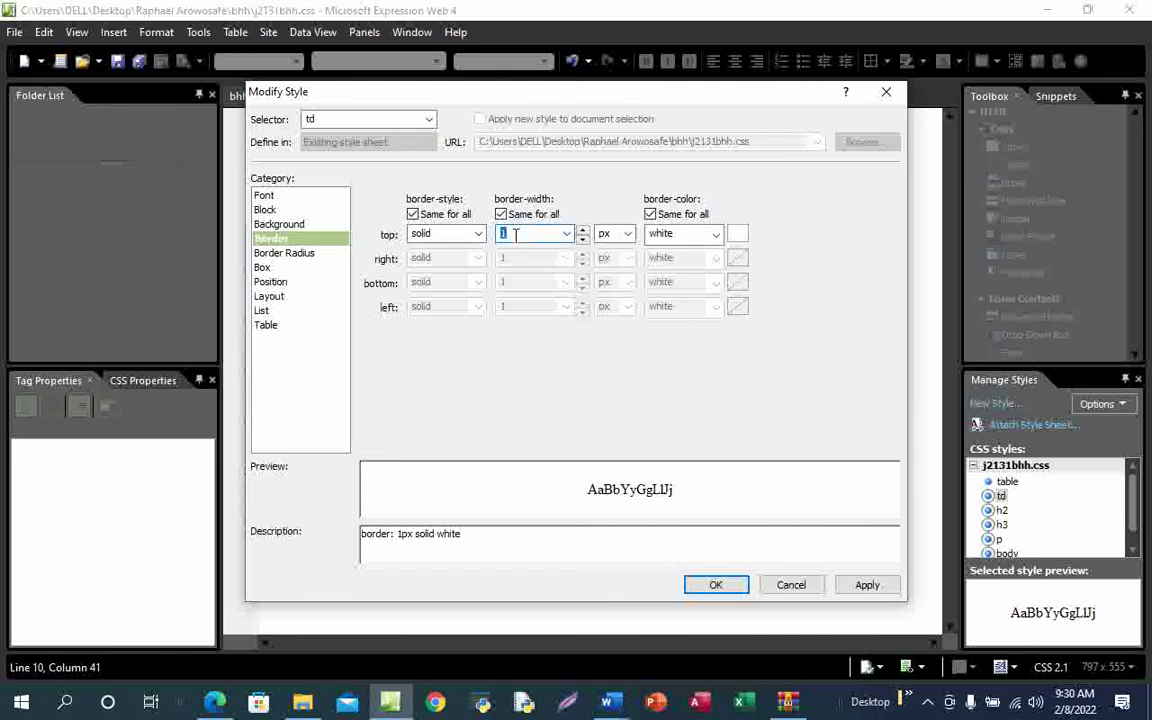
type("0")
left_click(858, 586)
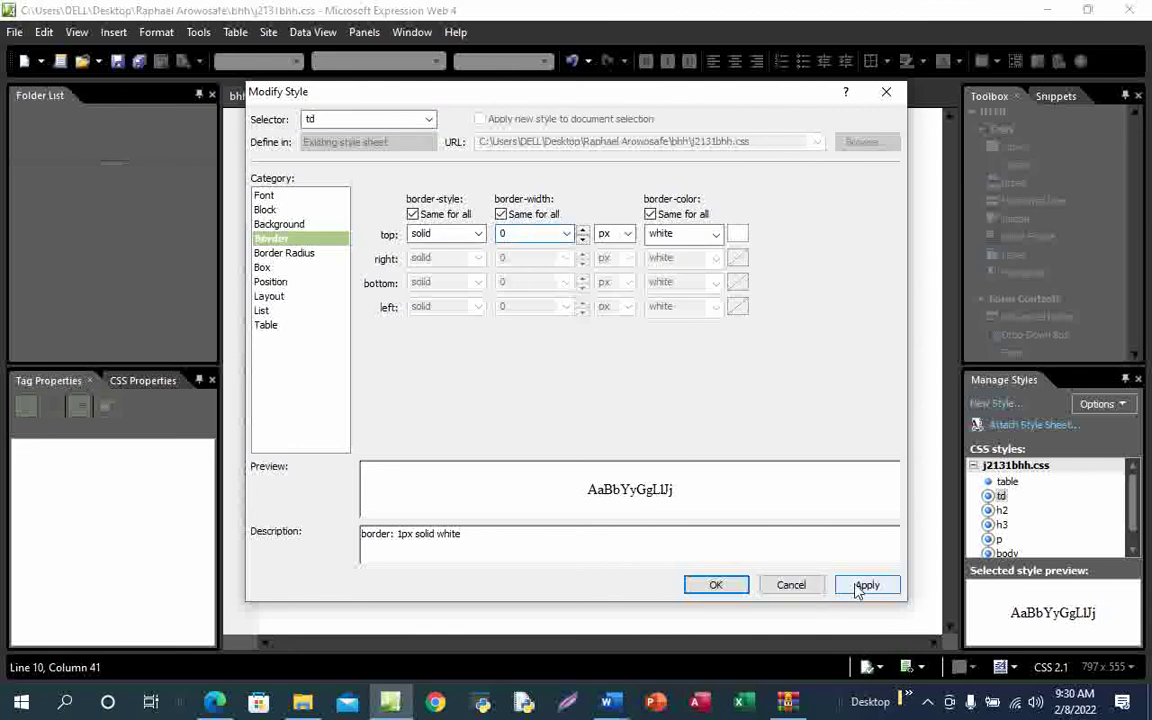
left_click(714, 587)
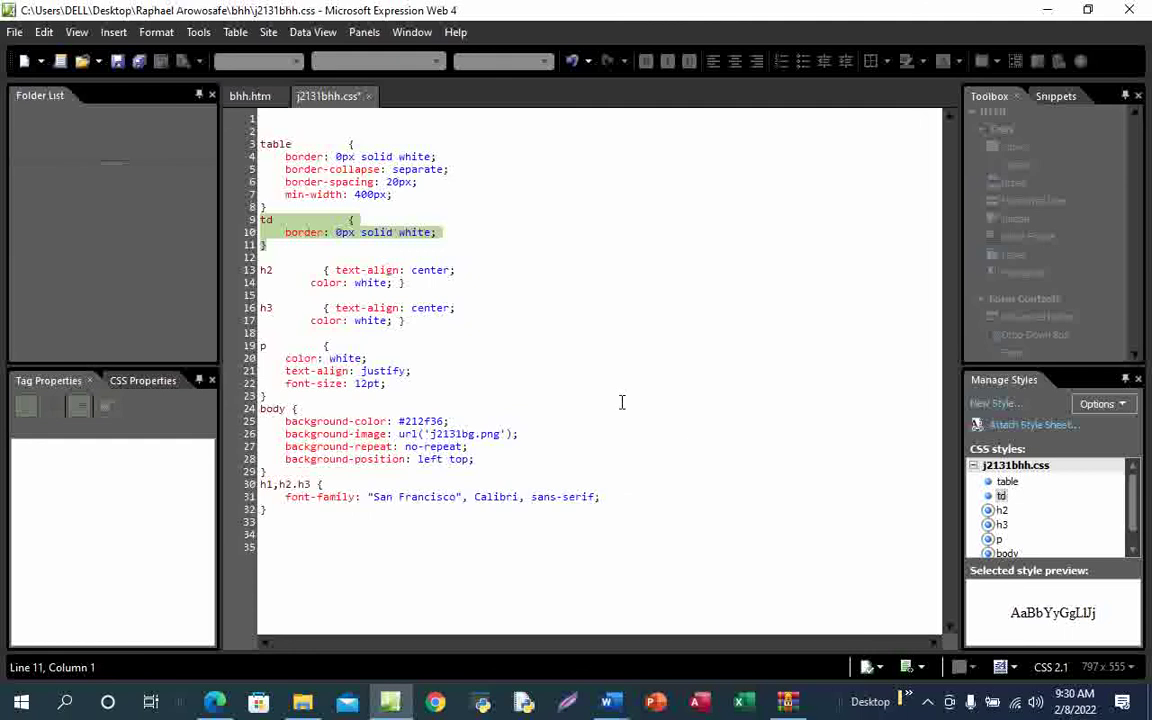
Deselect the td rule and bring the question paper PDF to the front
left_click(615, 398)
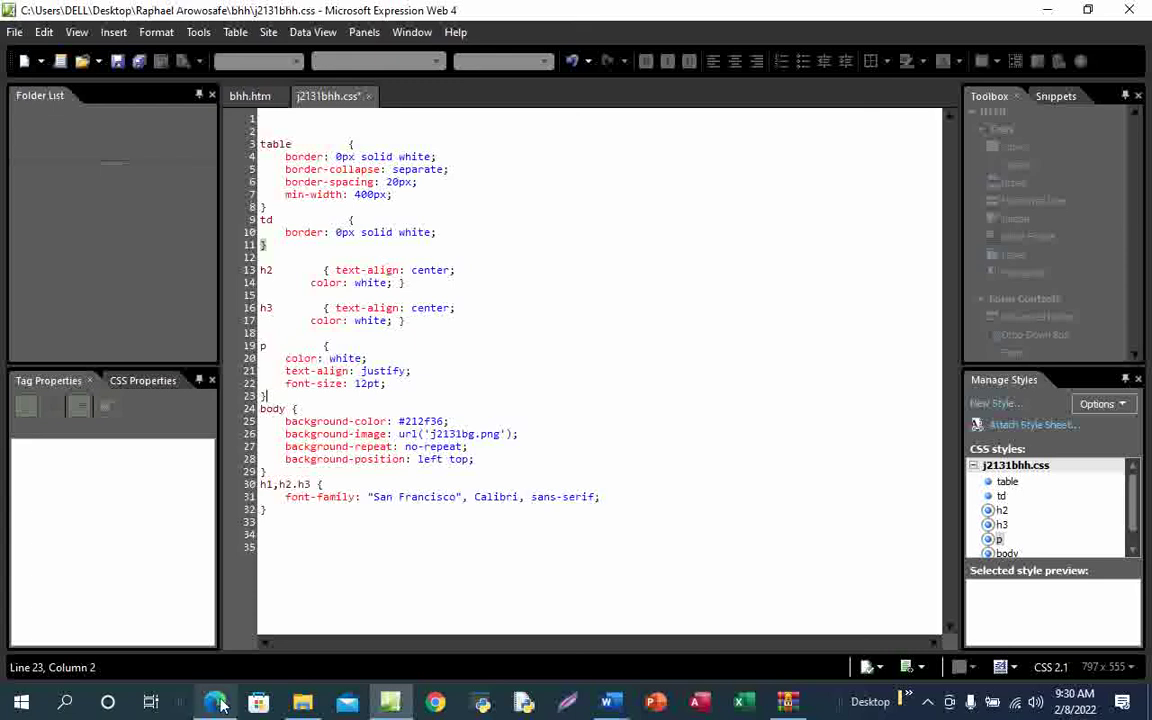
mouse_move(215, 703)
left_click(231, 635)
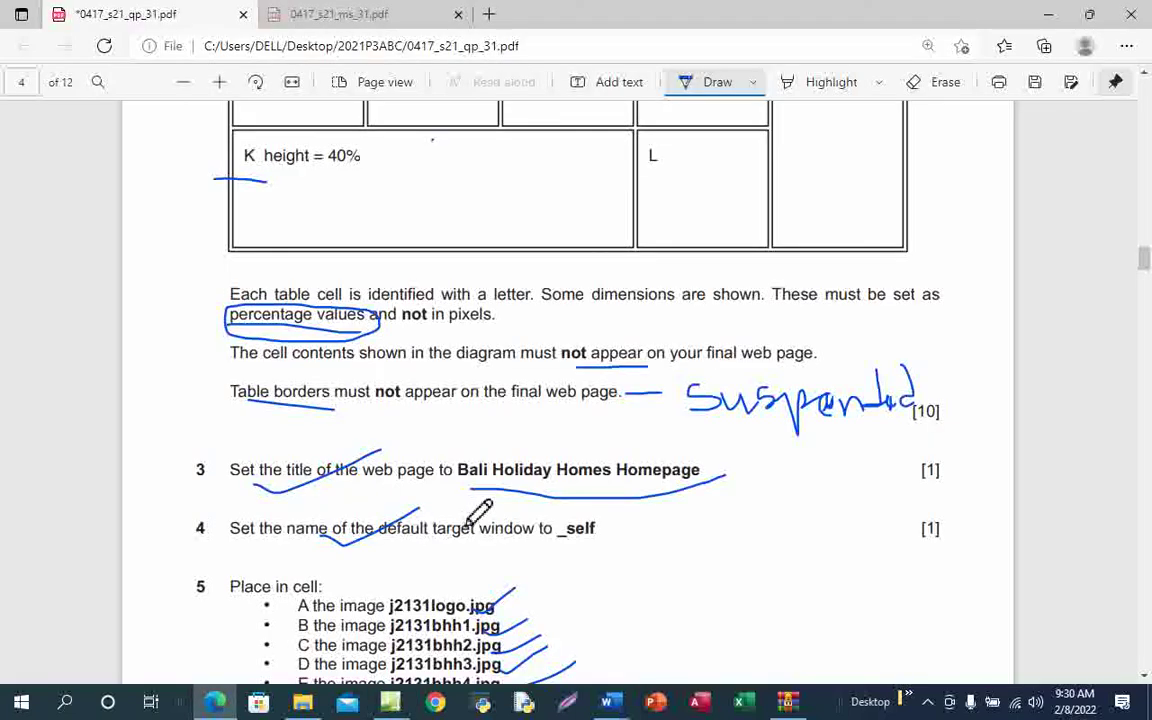
Save the j2131bhh.css stylesheet in Expression Web
scroll(476, 510, "down", 12)
scroll(477, 497, "down", 6)
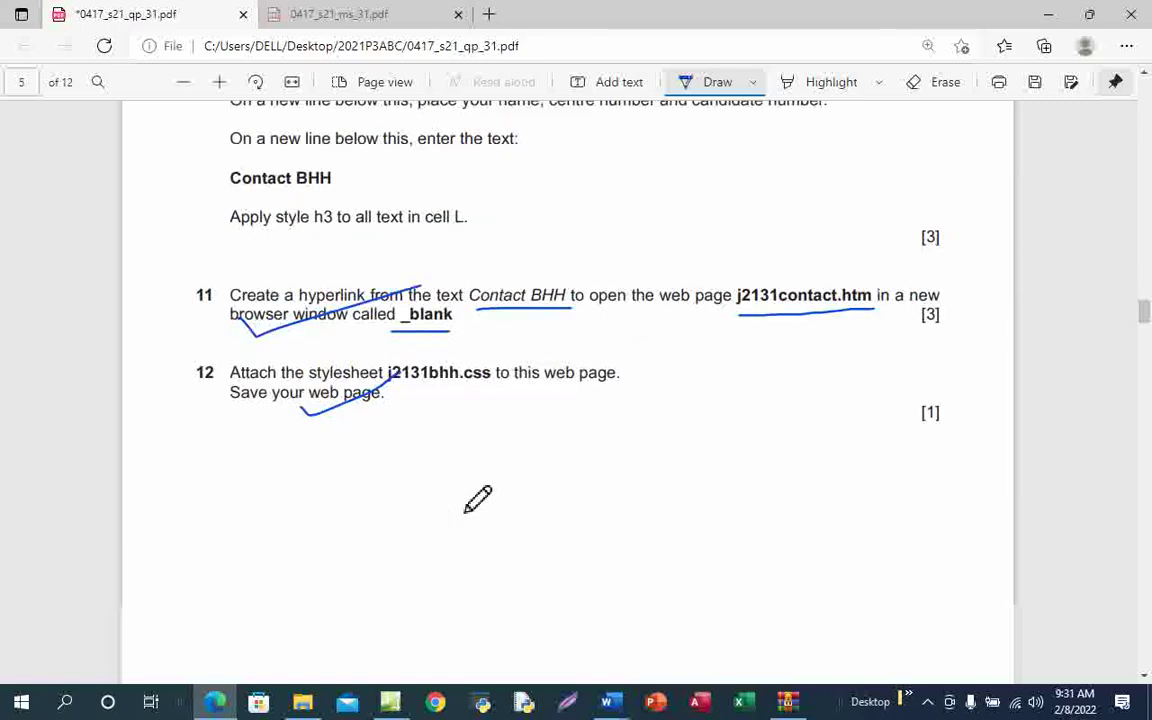
scroll(533, 448, "down", 3)
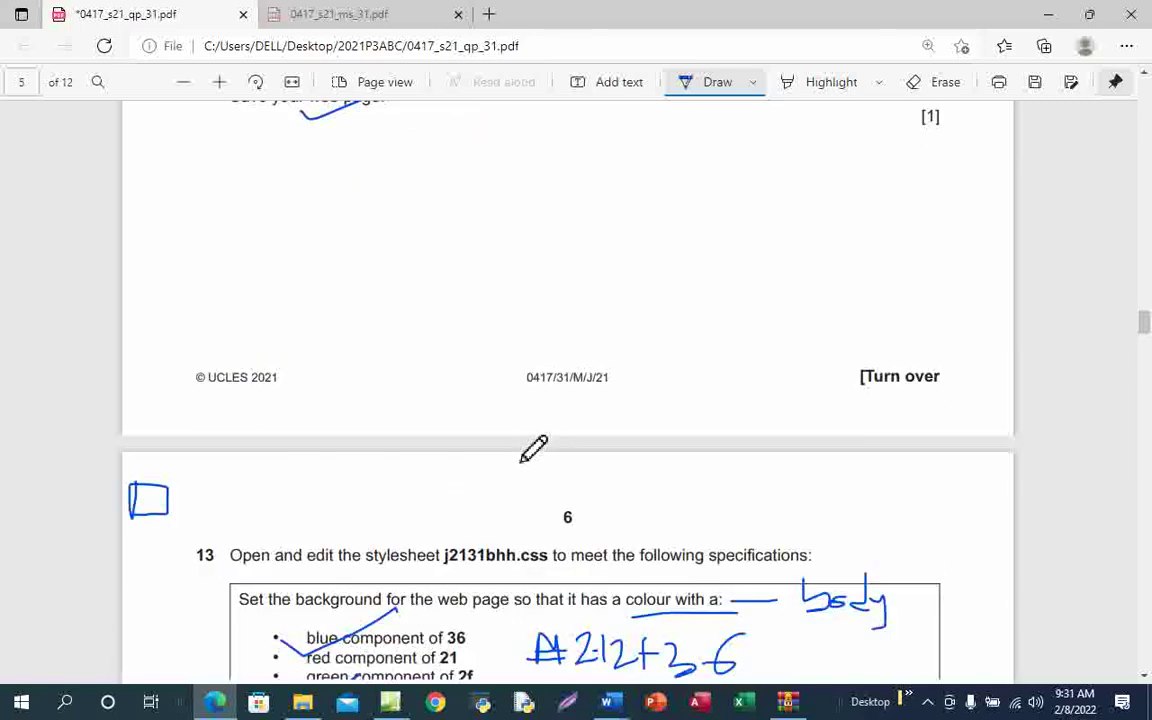
scroll(533, 448, "up", 2)
mouse_move(393, 703)
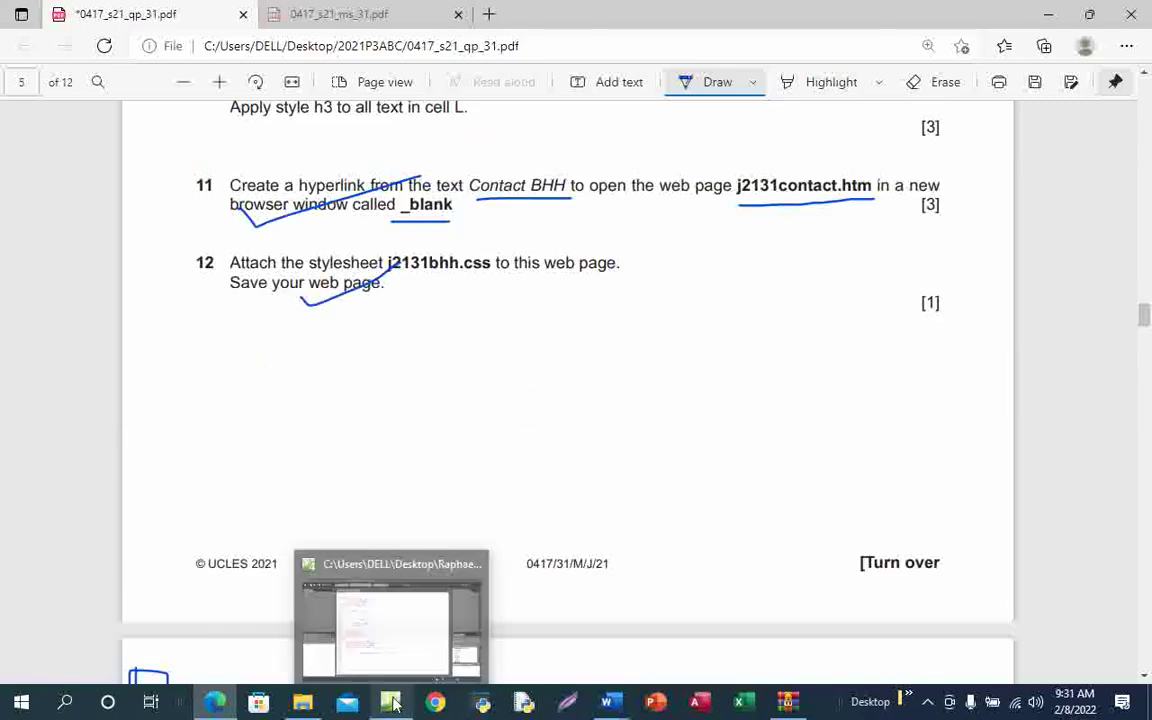
left_click(404, 633)
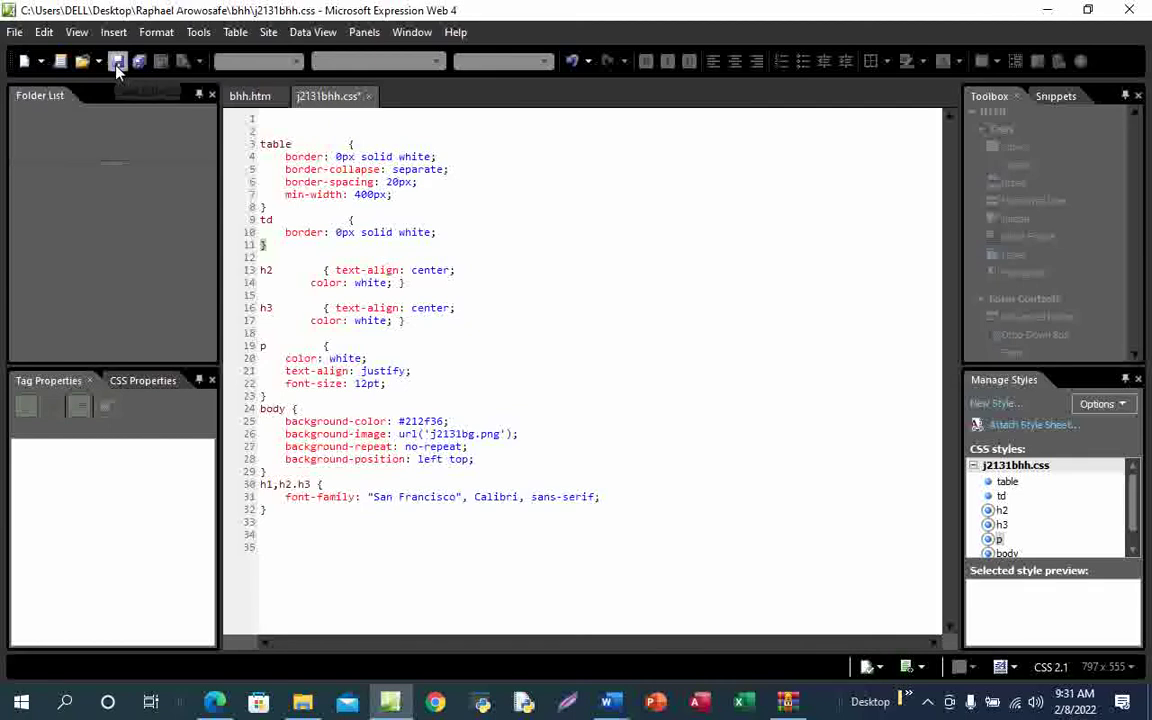
left_click(117, 62)
Underline the hexadecimal colour, bhh folder and add-your-name comment instructions on the PDF
left_click(217, 704)
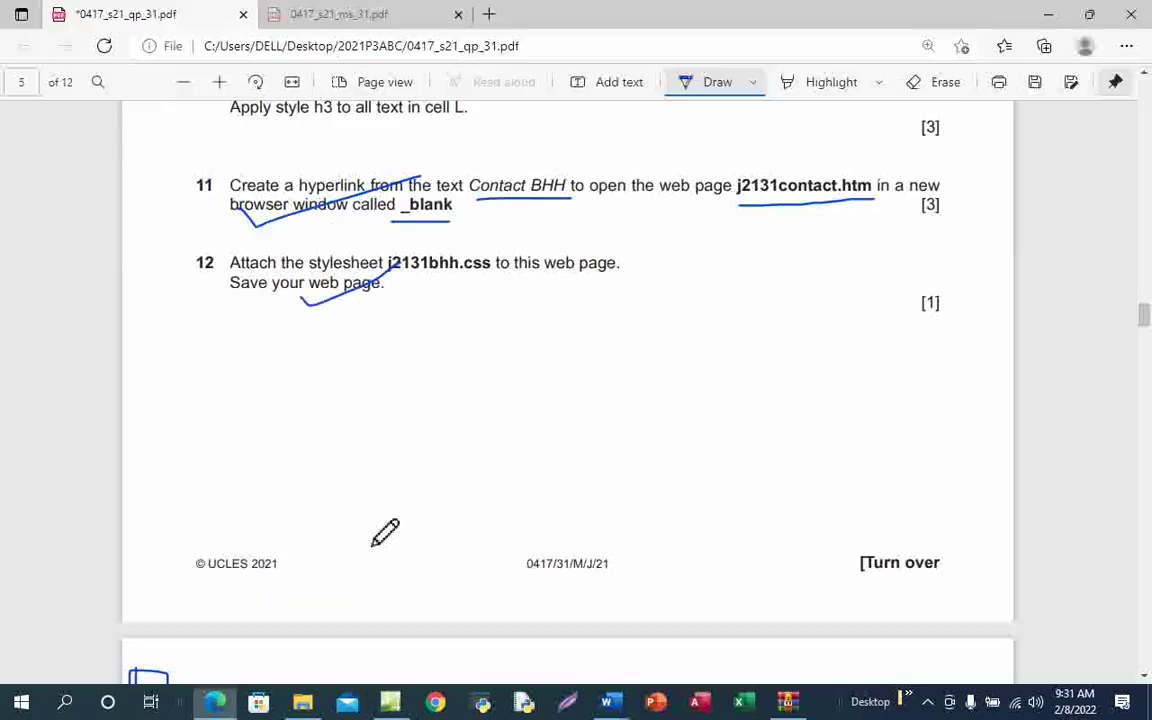
scroll(499, 527, "down", 5)
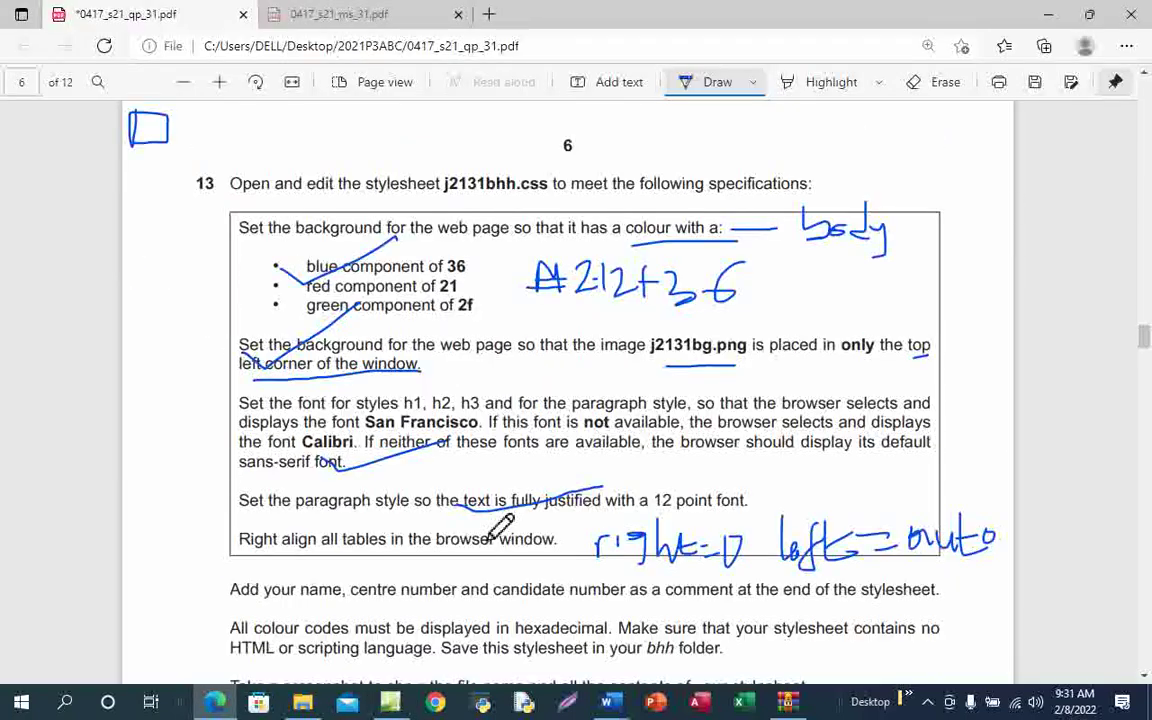
scroll(501, 527, "down", 4)
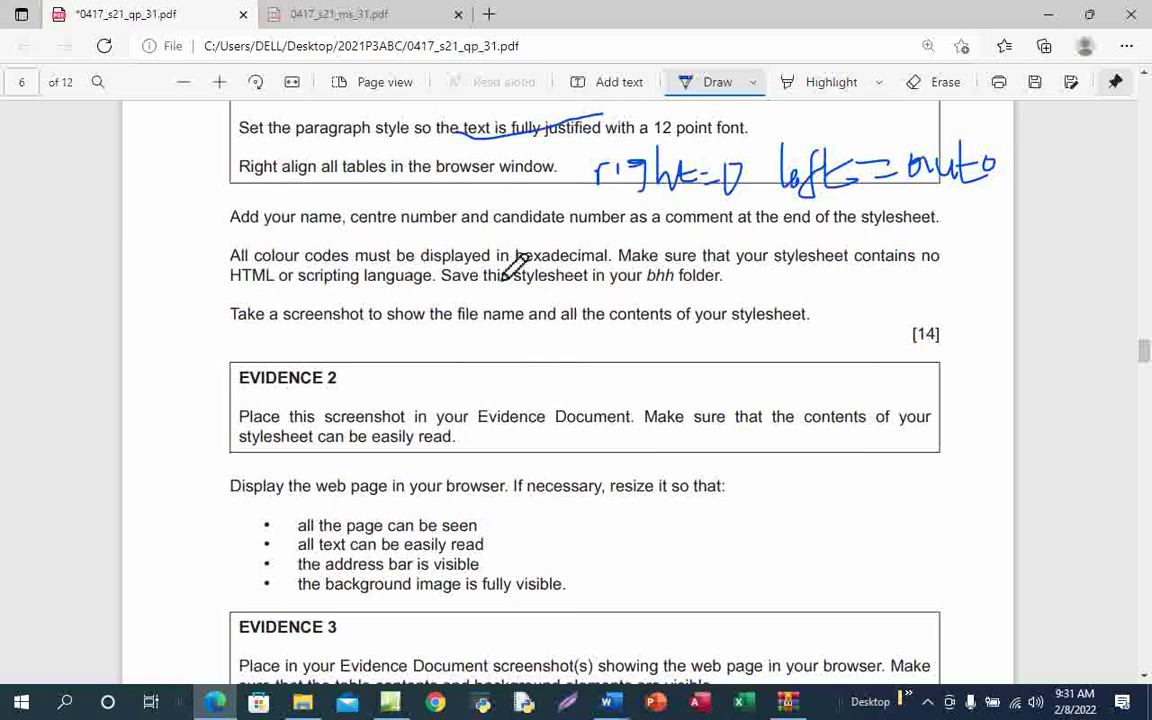
left_click_drag(462, 272, 561, 253)
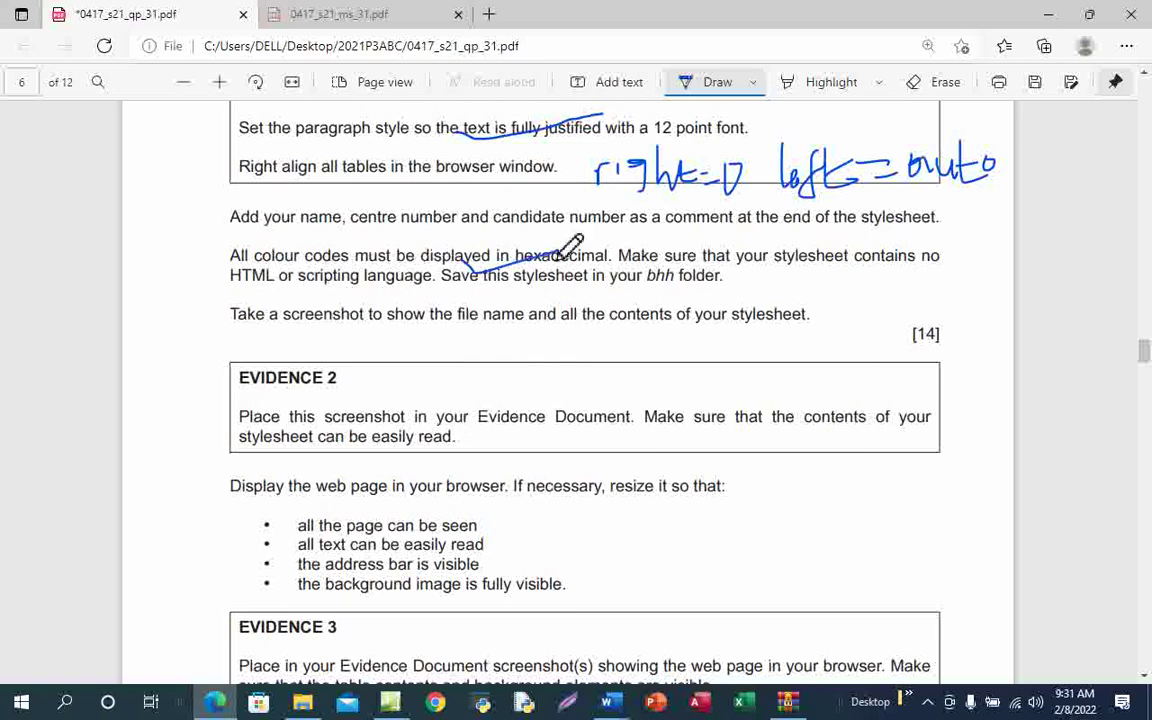
mouse_move(648, 283)
left_mouse_down()
mouse_move(663, 295)
mouse_move(706, 272)
left_mouse_up()
left_click_drag(224, 231, 578, 236)
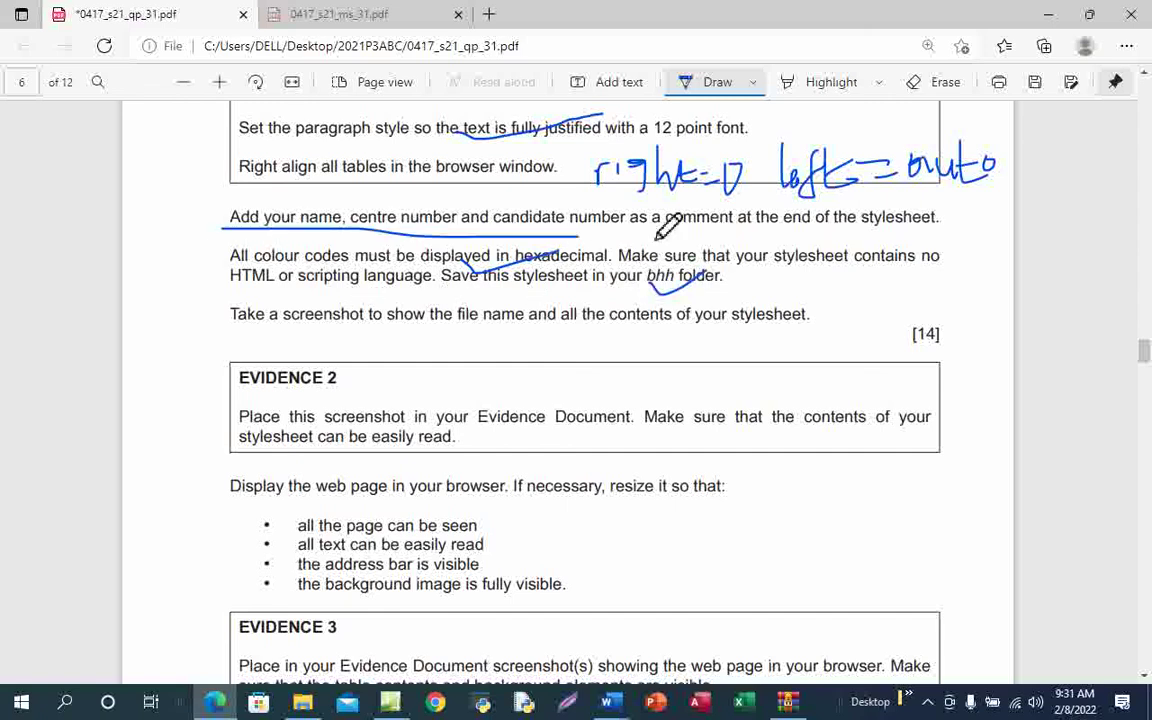
left_click_drag(657, 238, 906, 222)
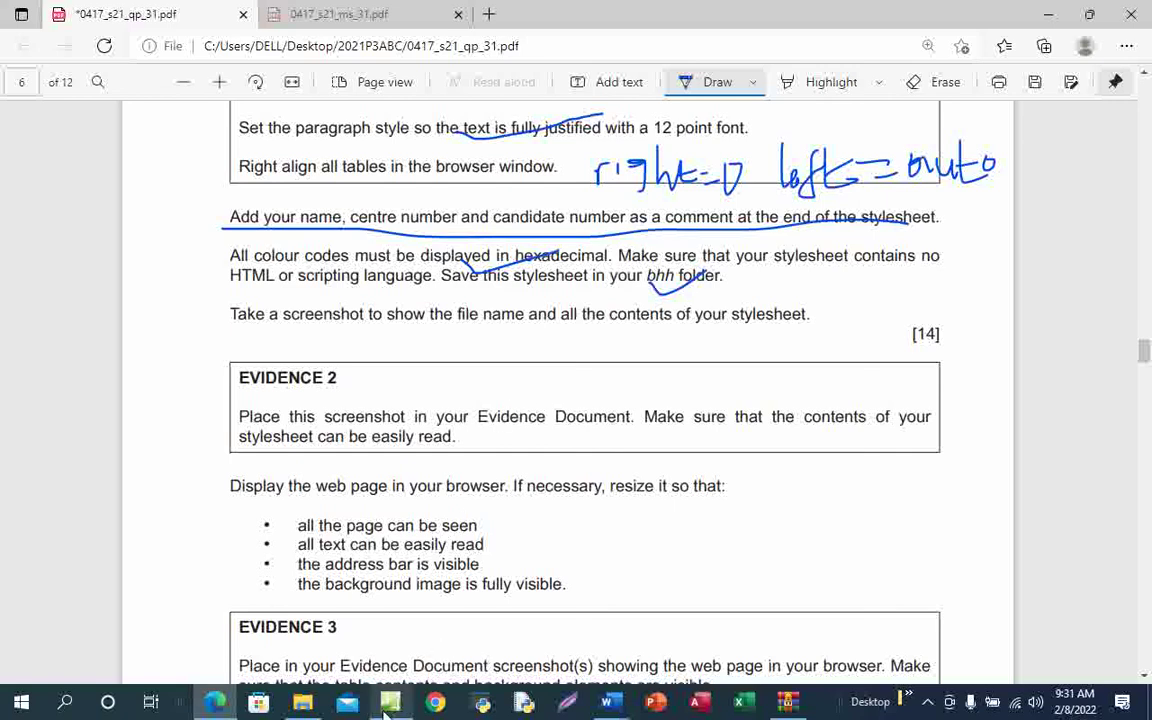
mouse_move(390, 702)
left_click(398, 645)
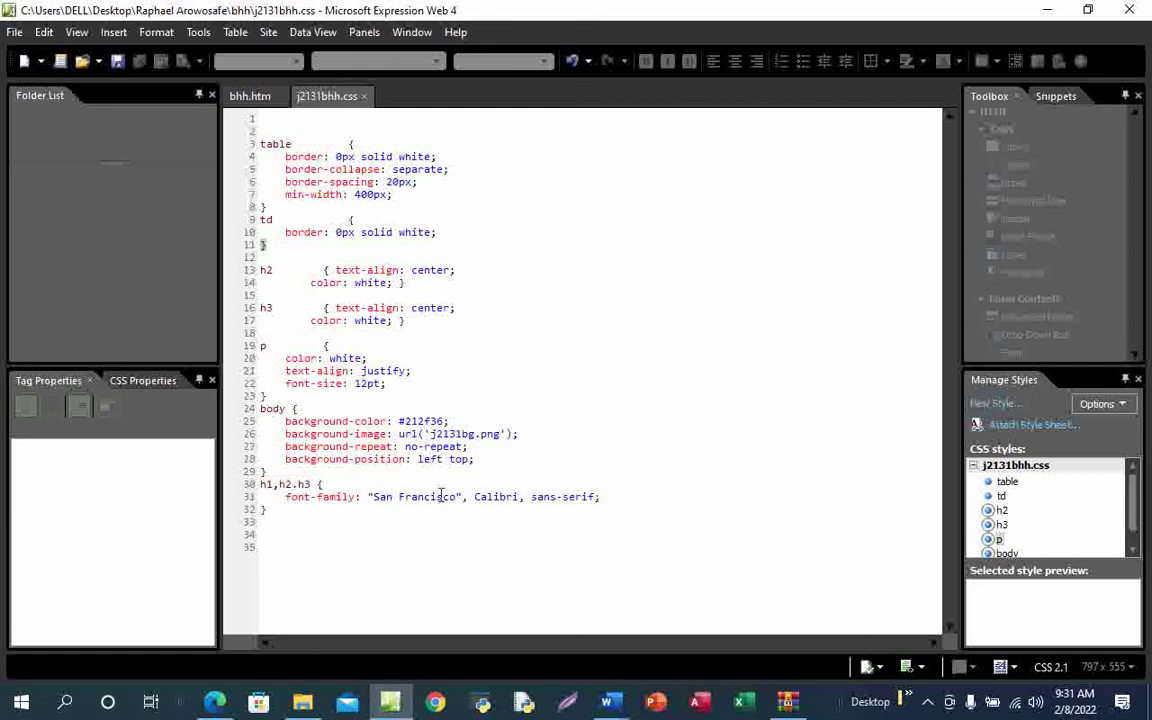
Circle the word 'end' in the question paper's comment instruction
left_click(290, 520)
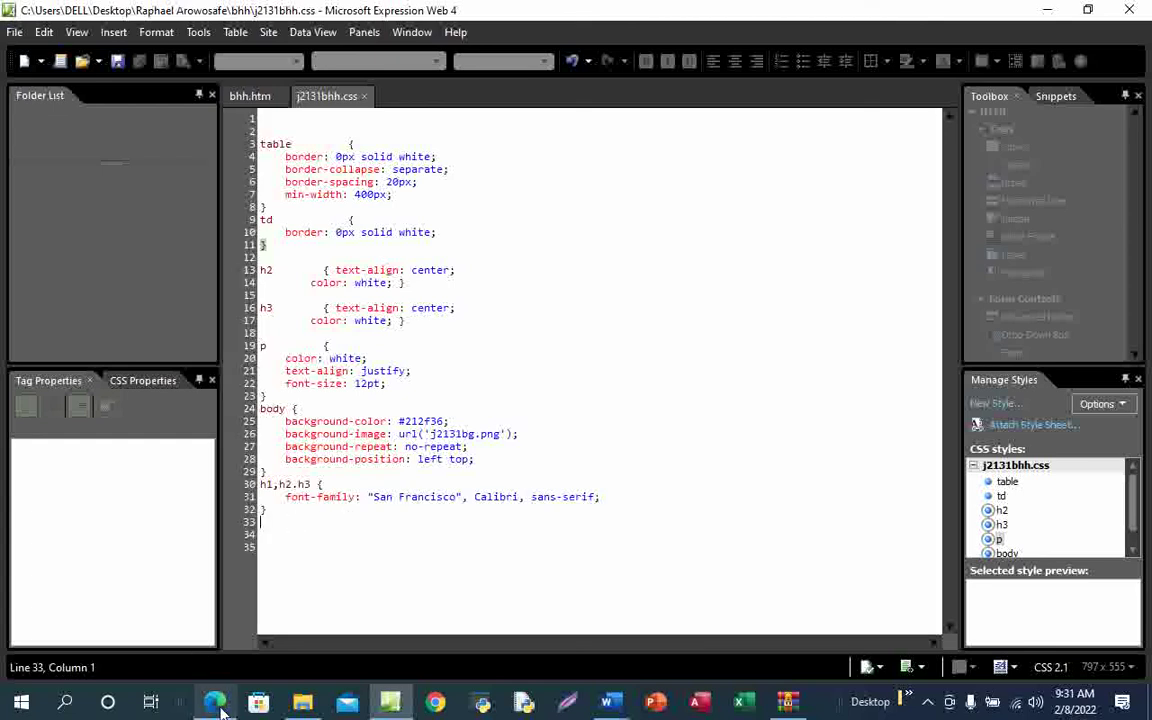
mouse_move(215, 700)
left_click(237, 628)
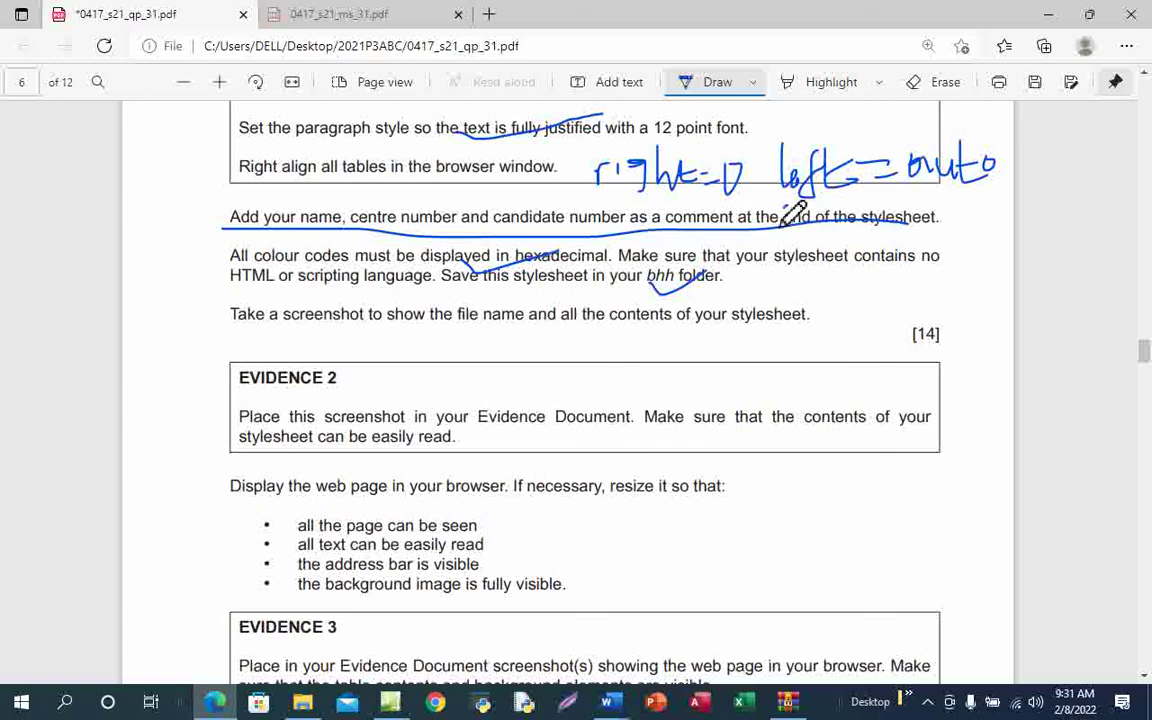
left_click_drag(800, 229, 793, 210)
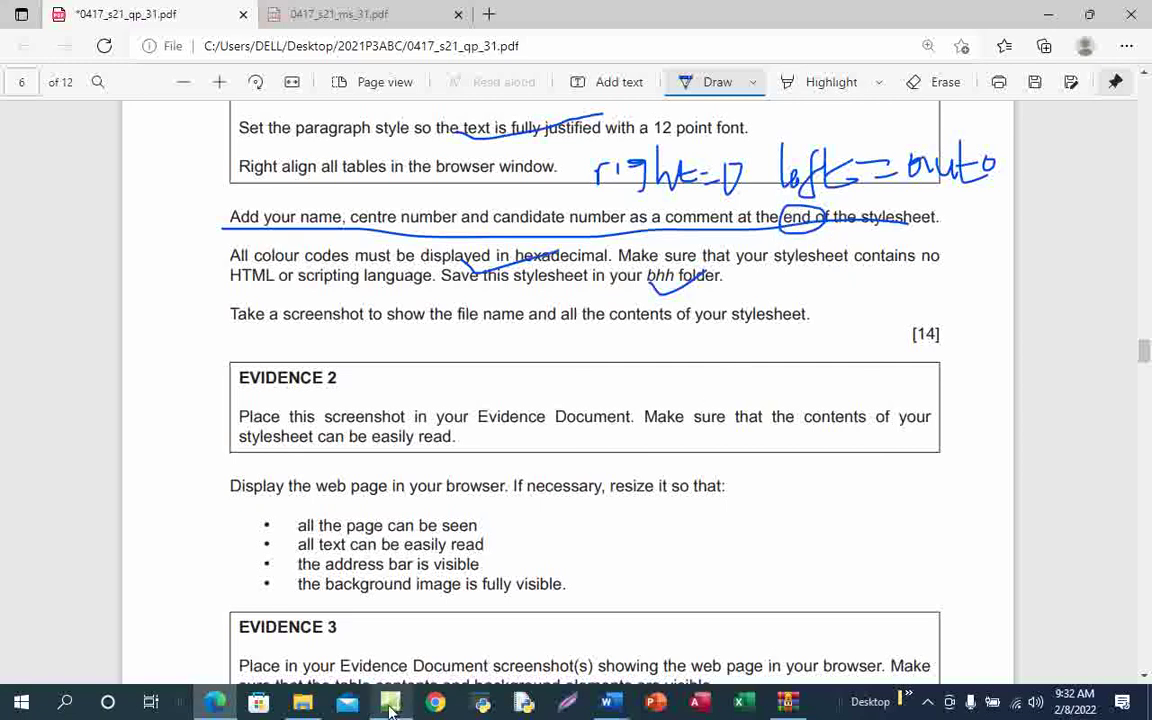
left_click(403, 605)
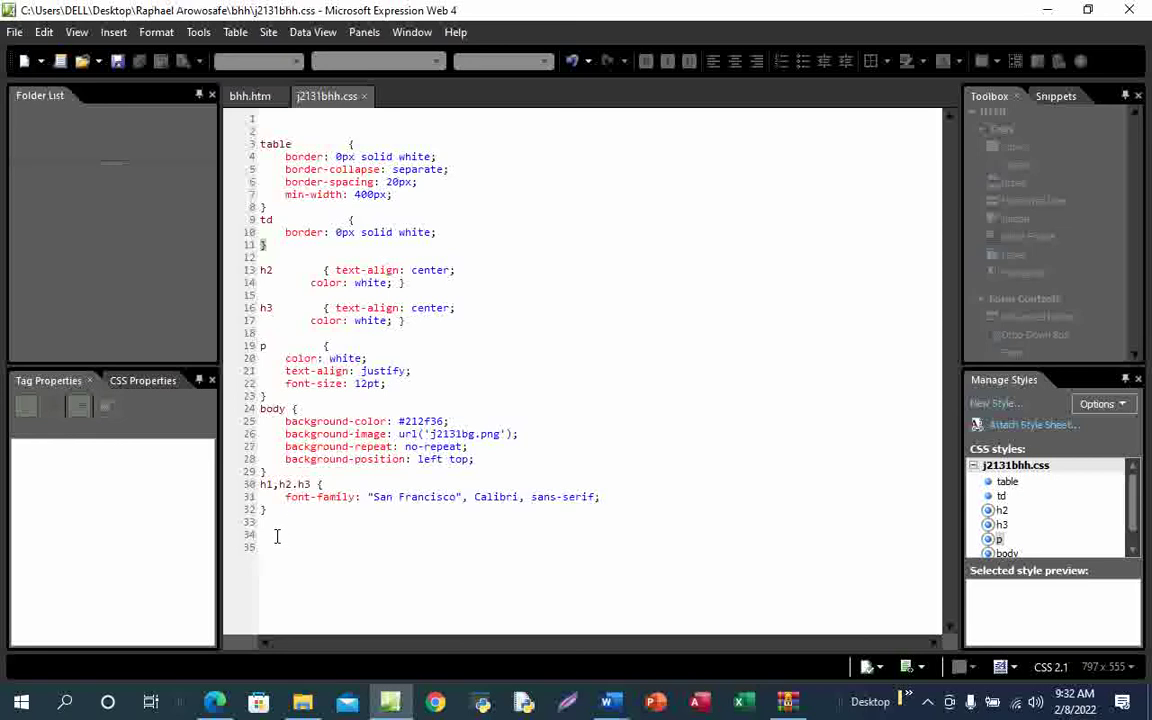
Add a /* comment with the candidate's name, centre and candidate numbers on line 34, then save
left_click(268, 534)
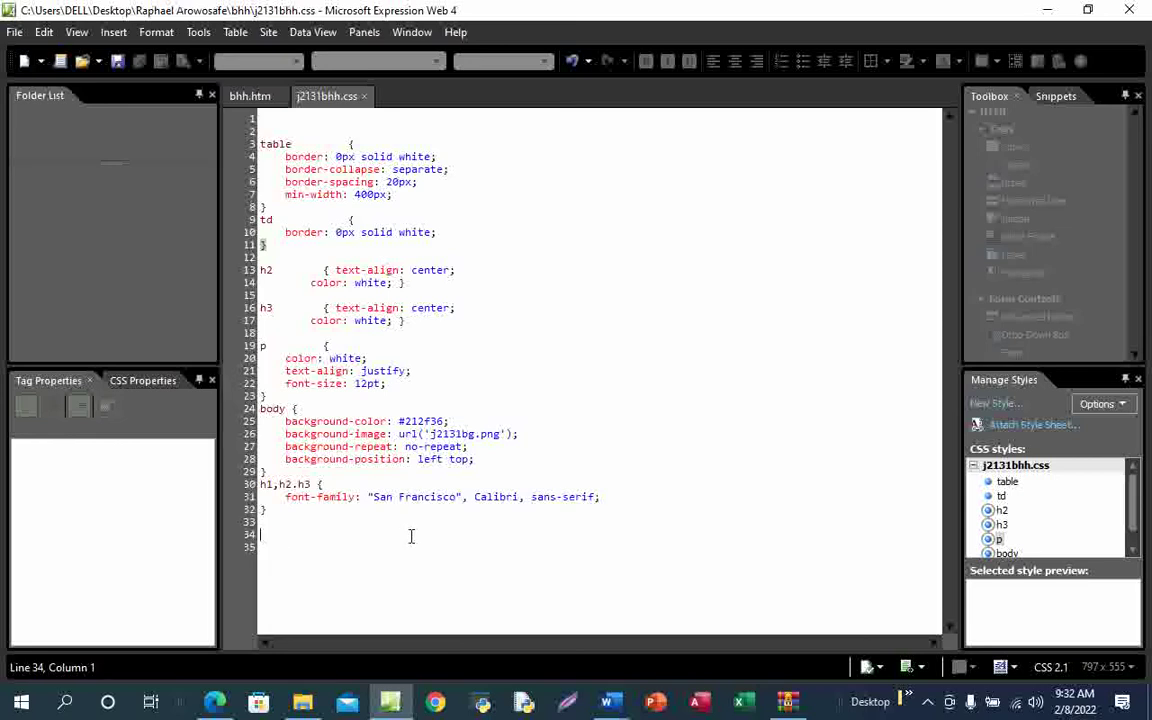
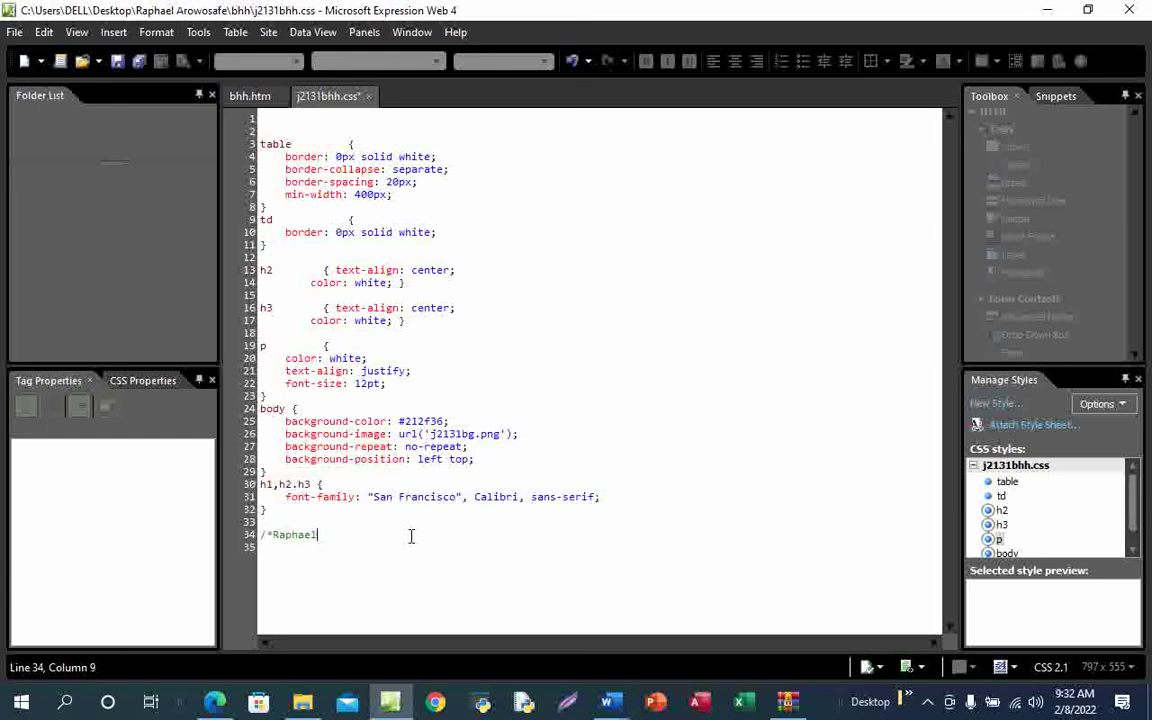
left_click(115, 63)
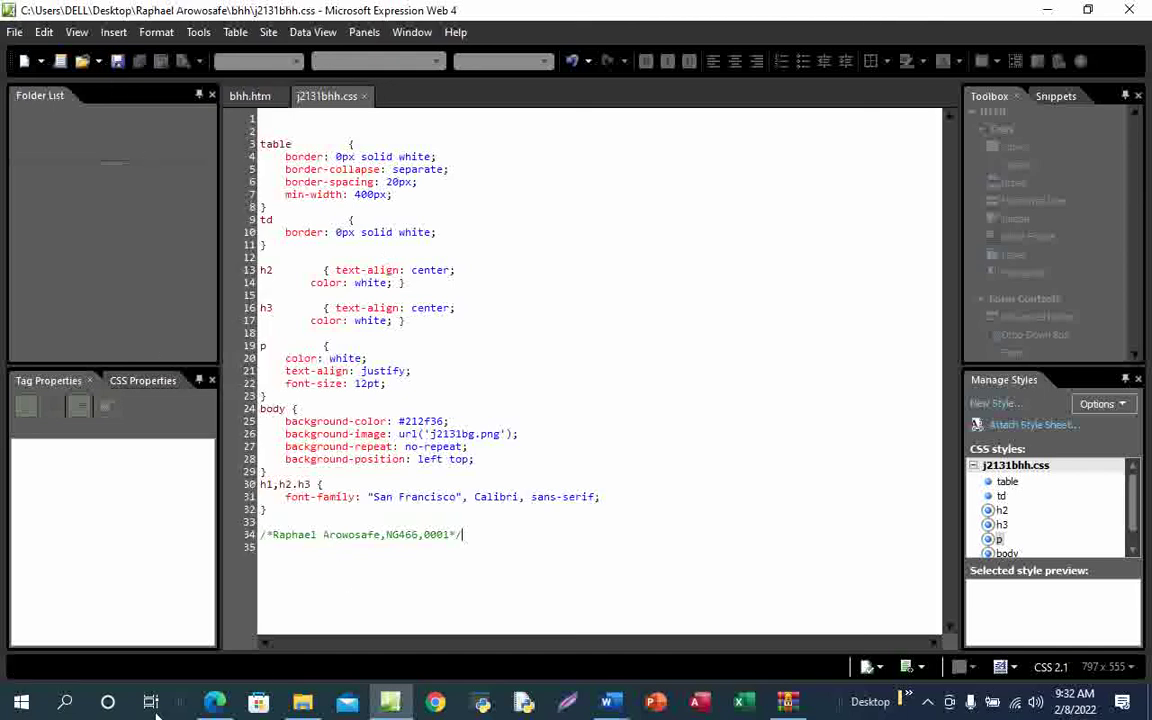
Scroll the exam PDF to the Evidence 3 and 4 instructions, then return to Expression Web
left_click(236, 637)
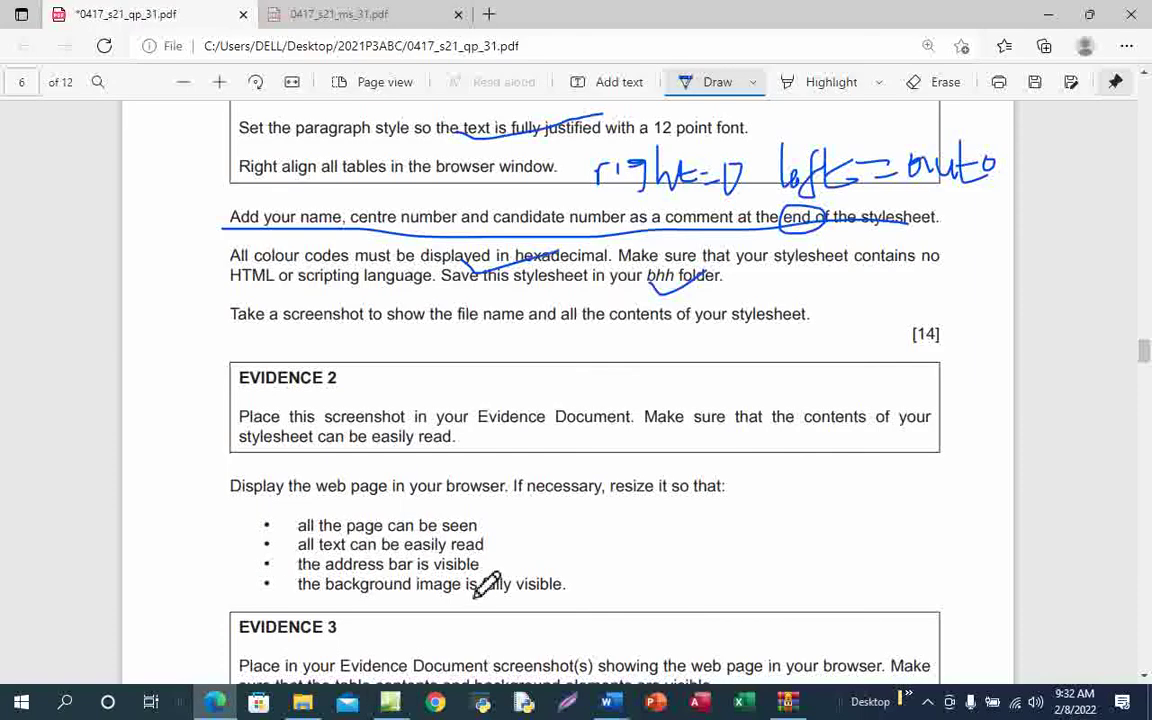
scroll(479, 597, "down", 1)
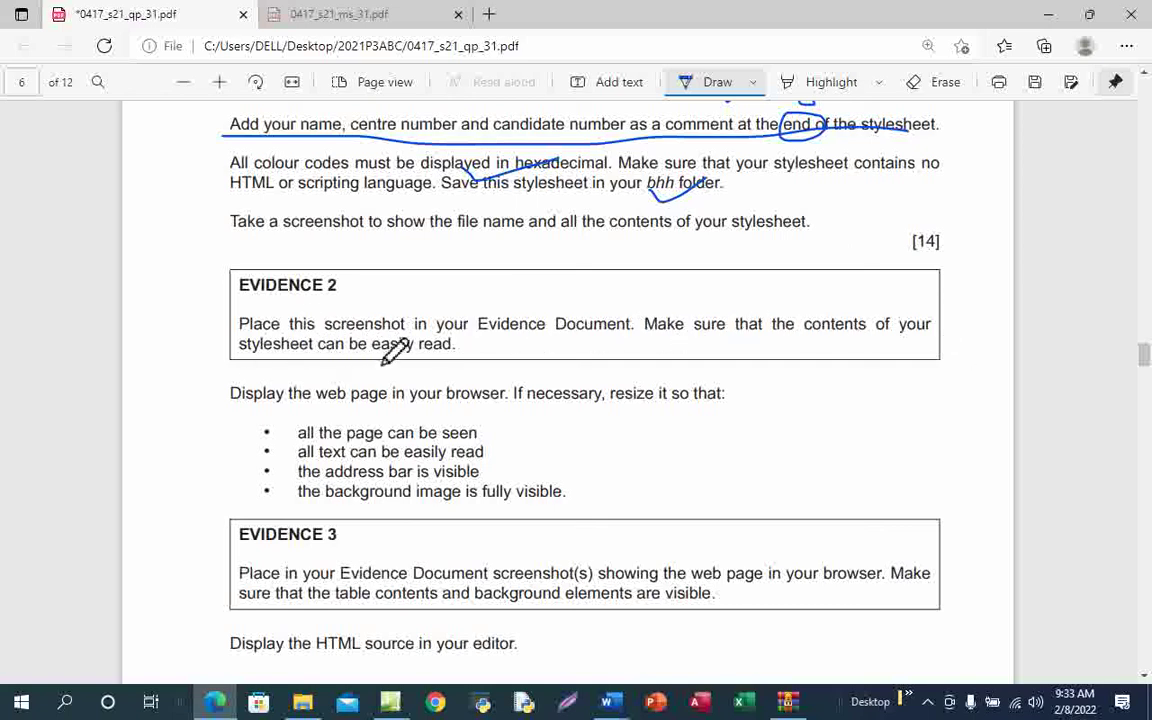
scroll(380, 400, "down", 2)
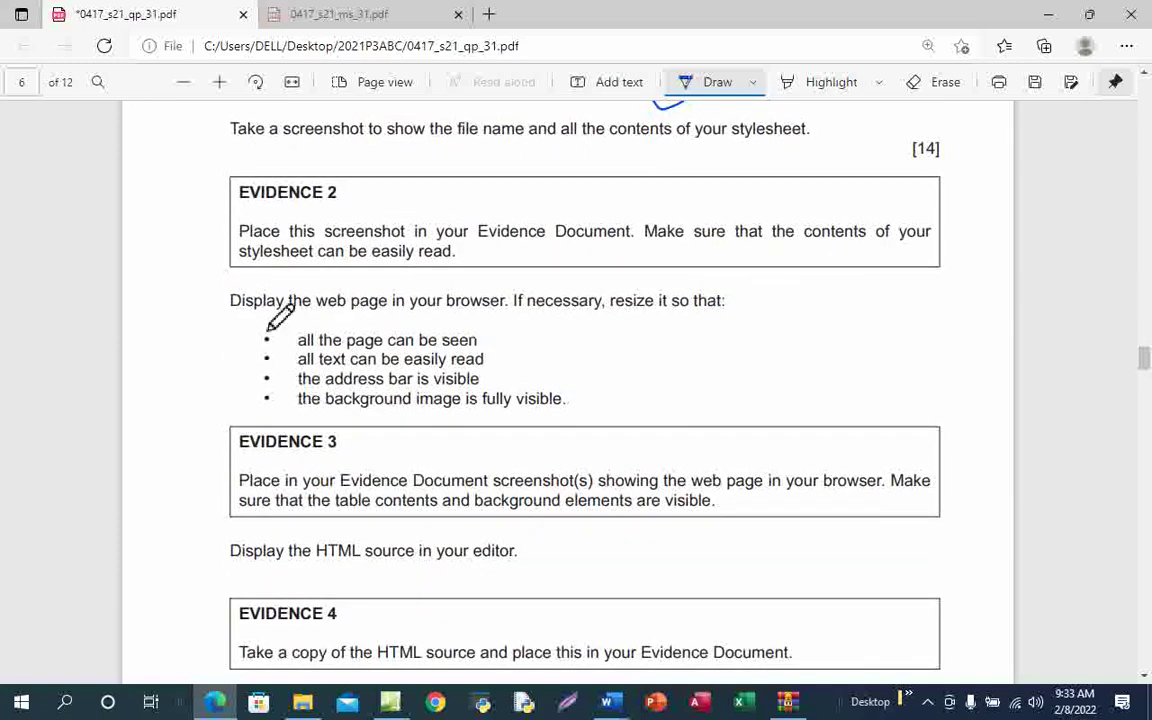
mouse_move(391, 704)
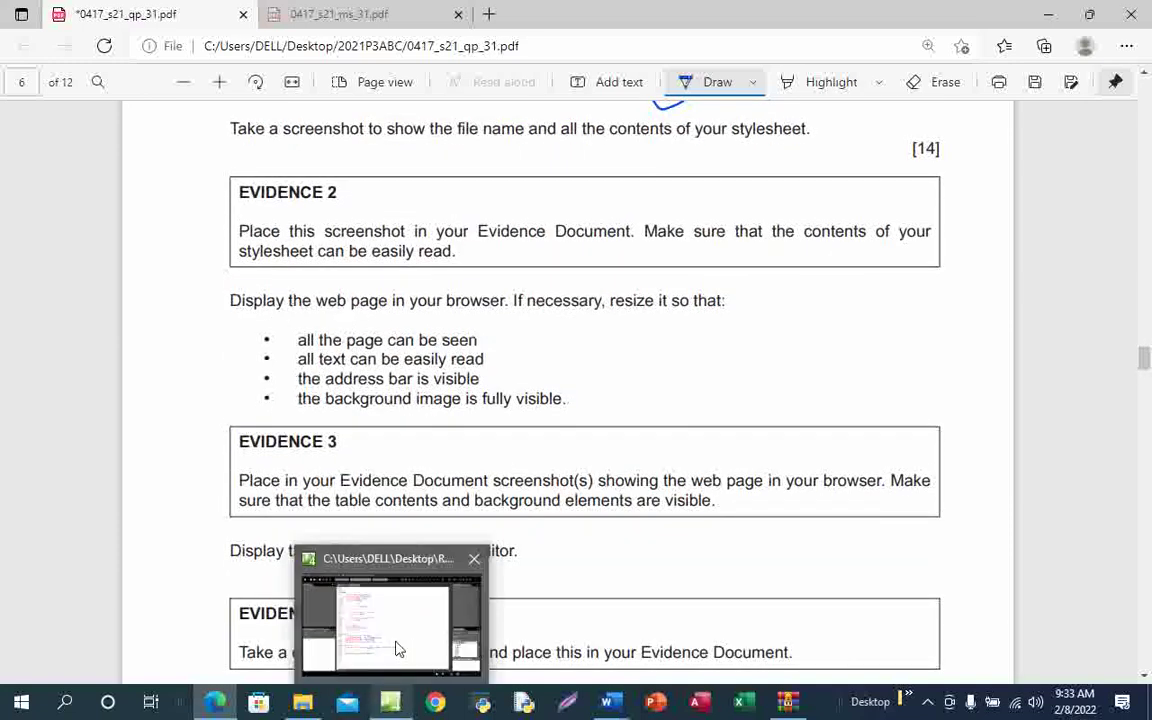
left_click(395, 640)
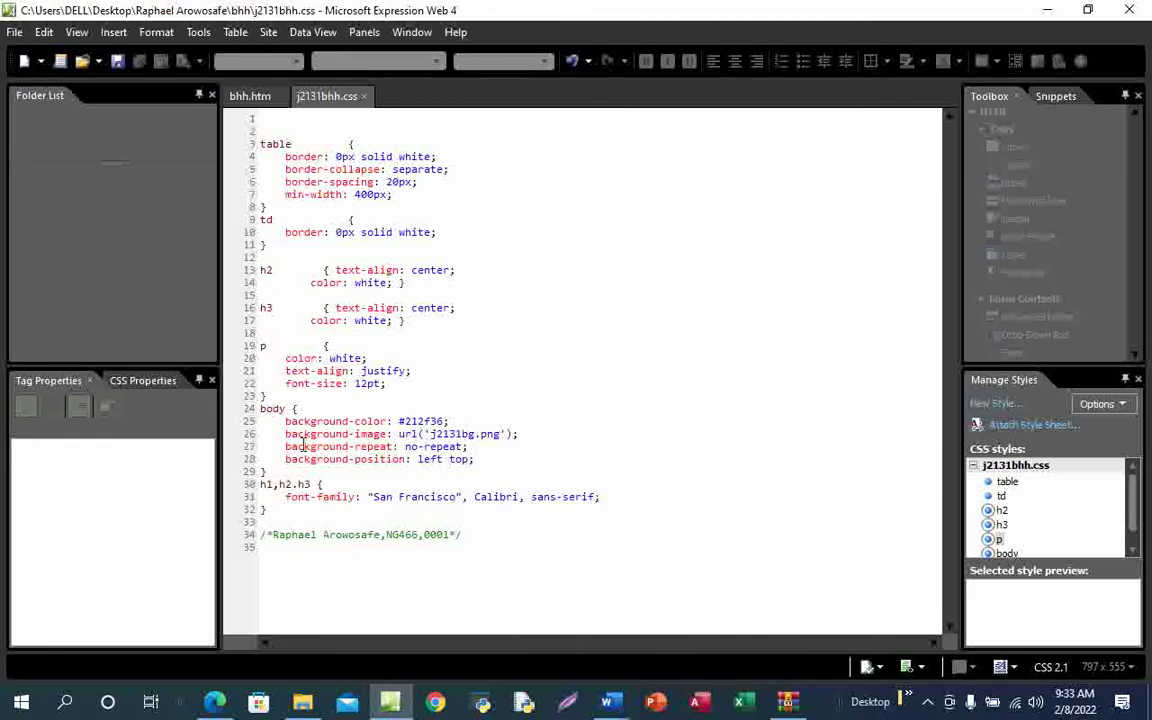
Capture an area screenshot of the file tabs and all j2131bhh.css code, and copy it
left_click(927, 702)
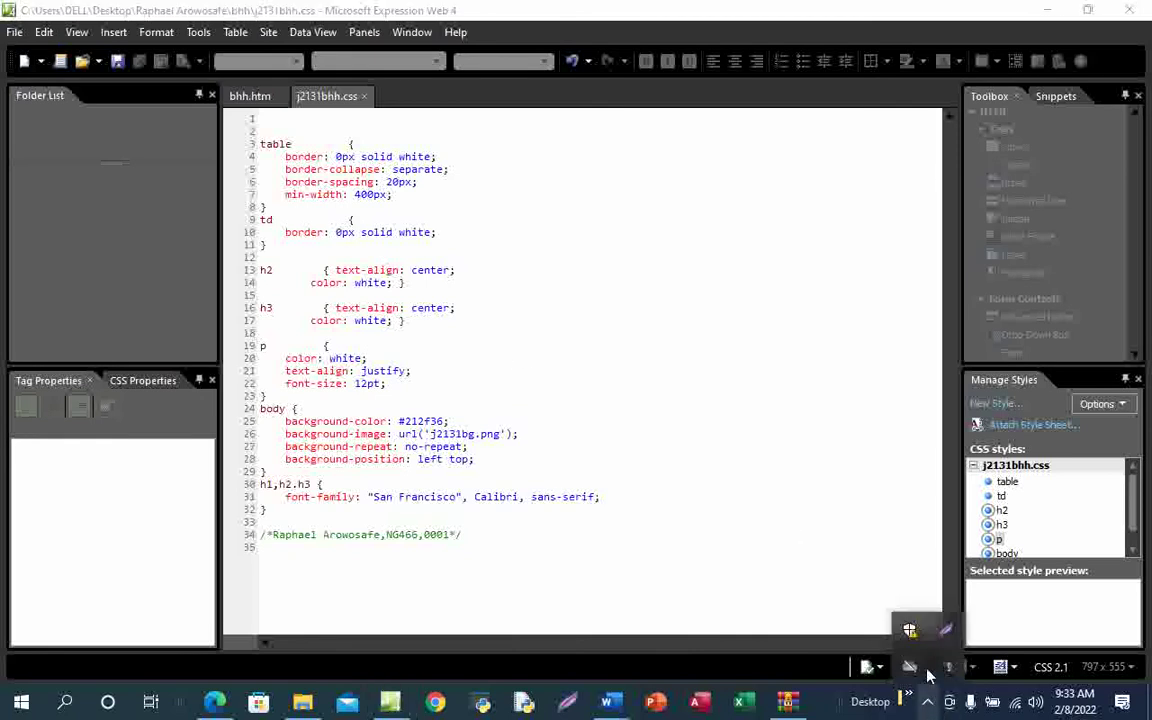
left_click(945, 630)
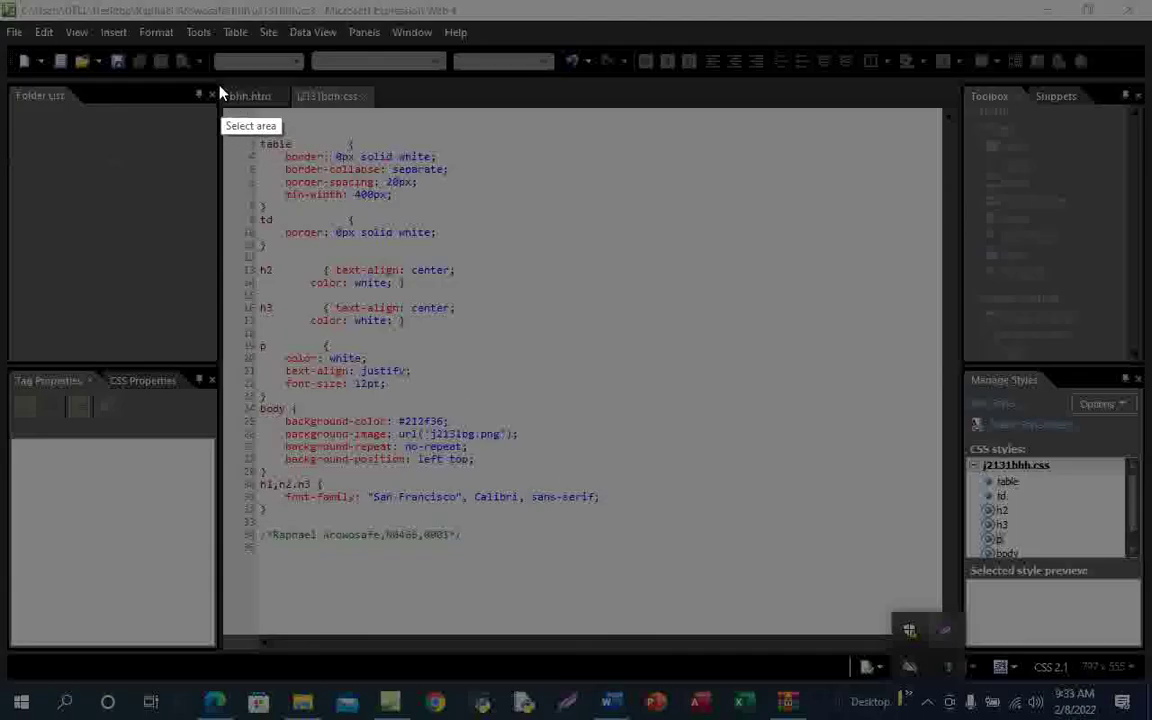
mouse_move(224, 72)
left_mouse_down()
mouse_move(231, 139)
mouse_move(373, 514)
mouse_move(584, 571)
mouse_move(666, 573)
left_mouse_up()
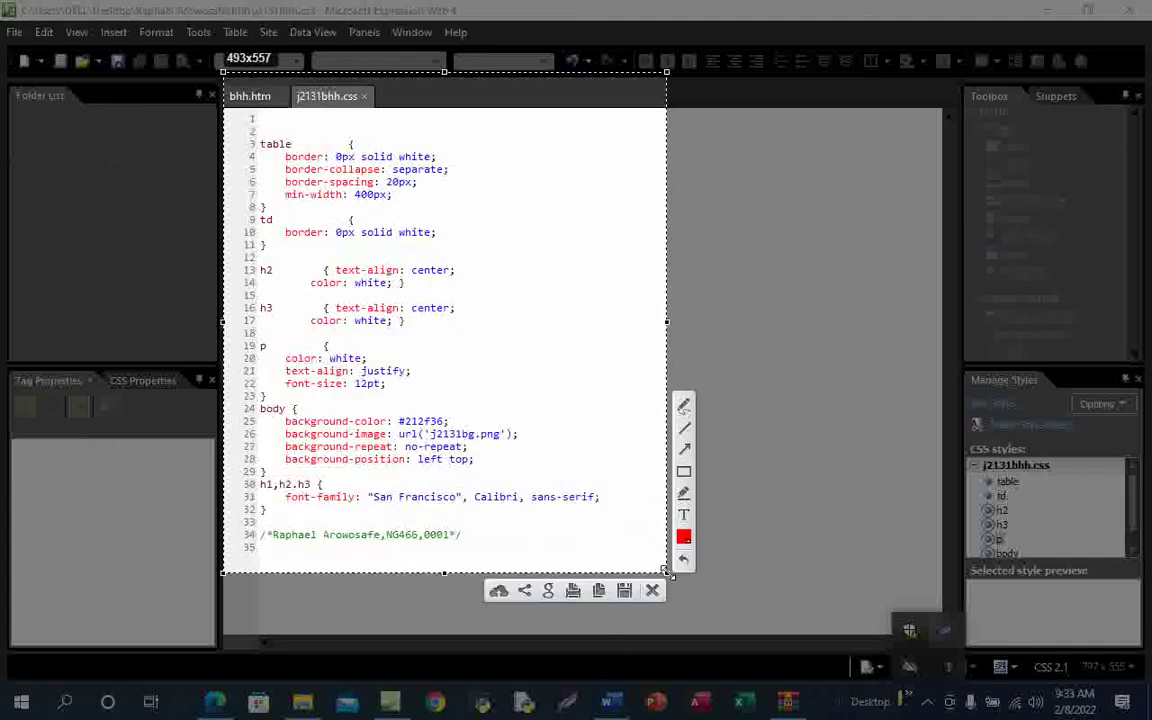
left_click(598, 591)
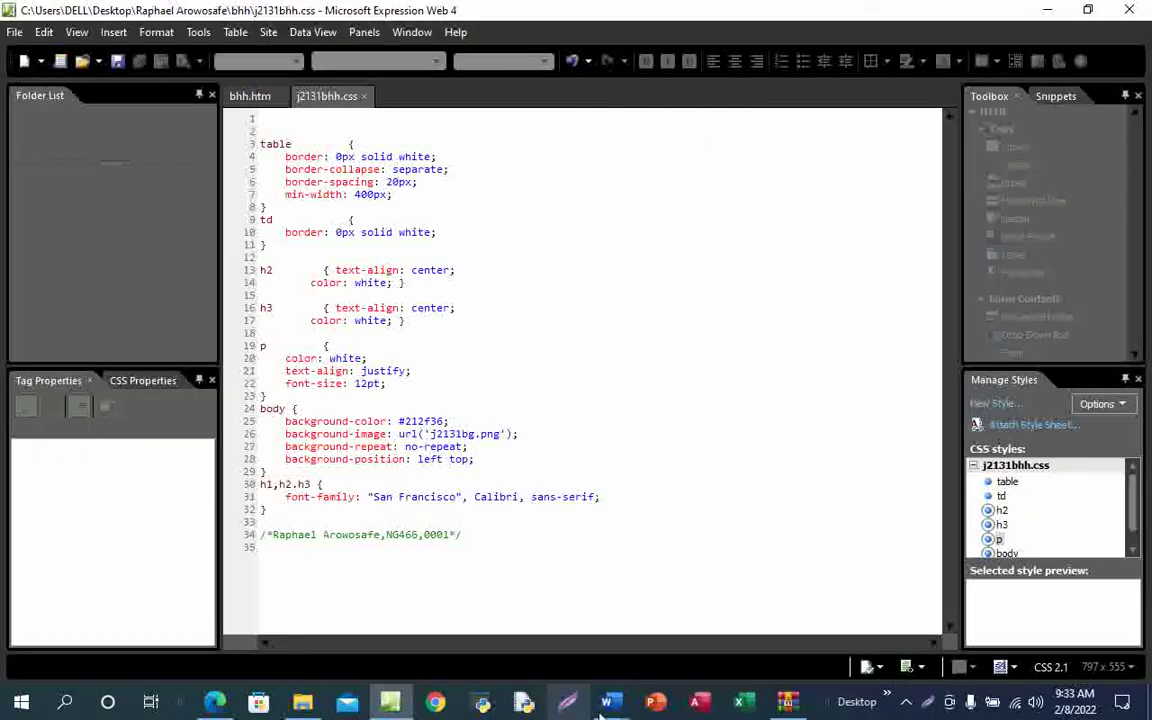
Paste the stylesheet code screenshot below Evidence 2 in the Word evidence document
mouse_move(607, 702)
left_click(705, 645)
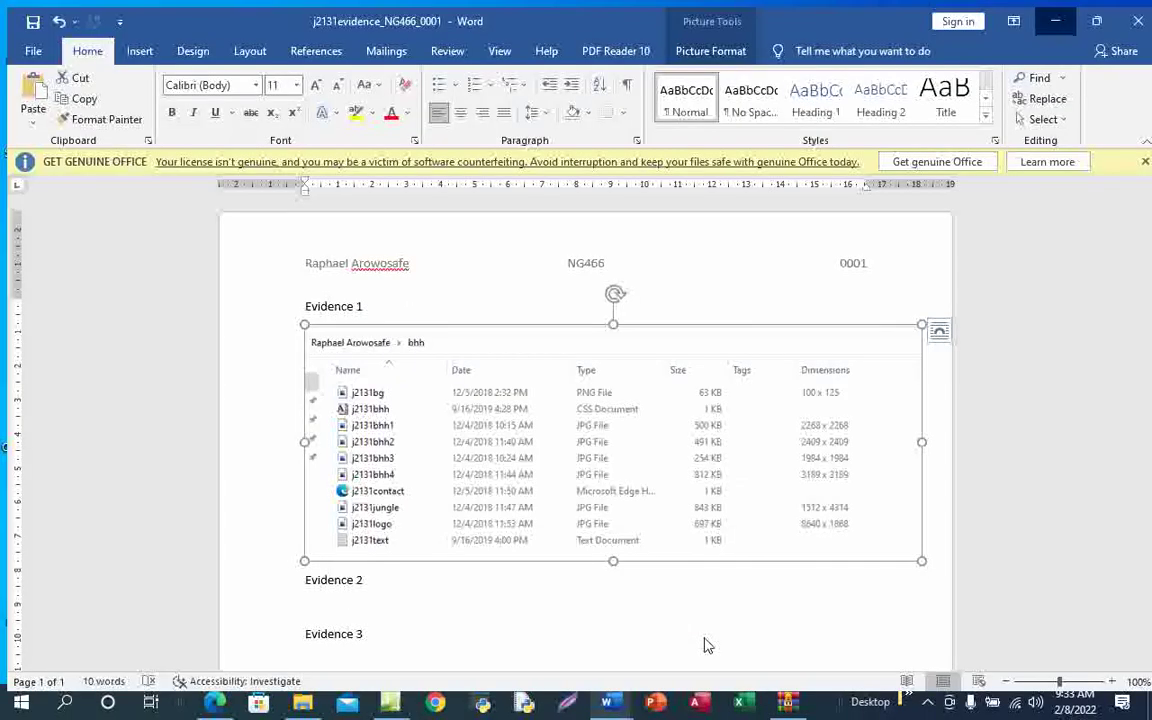
left_click(217, 701)
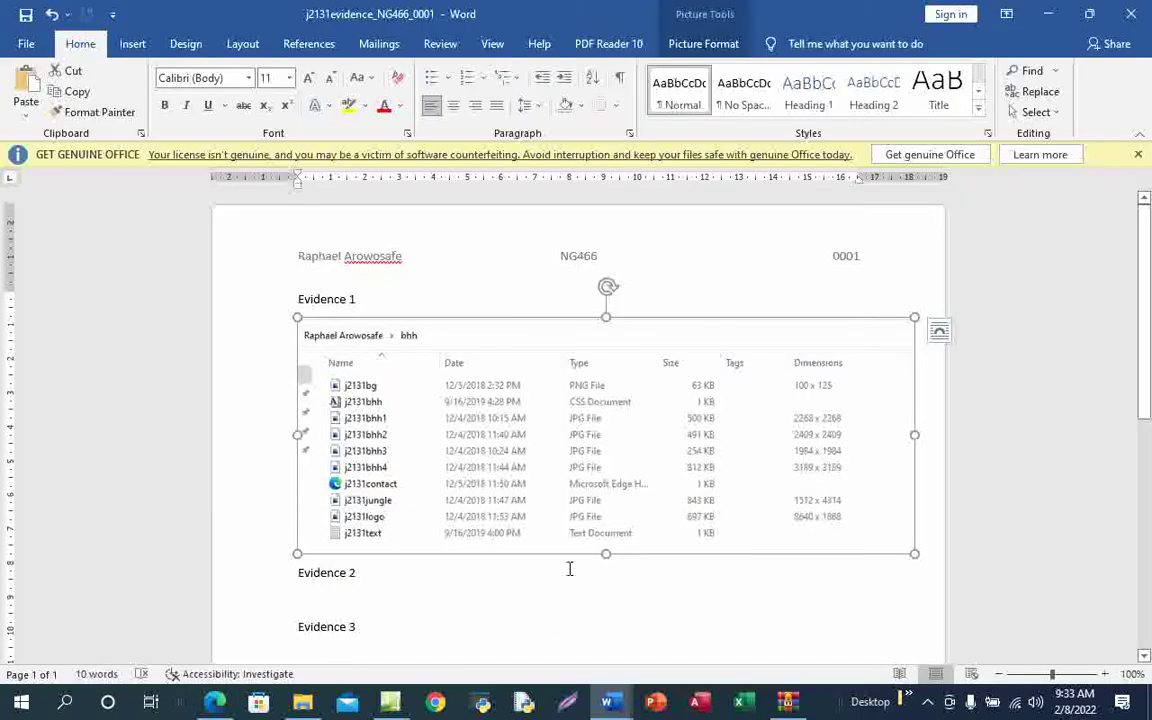
left_click(317, 596)
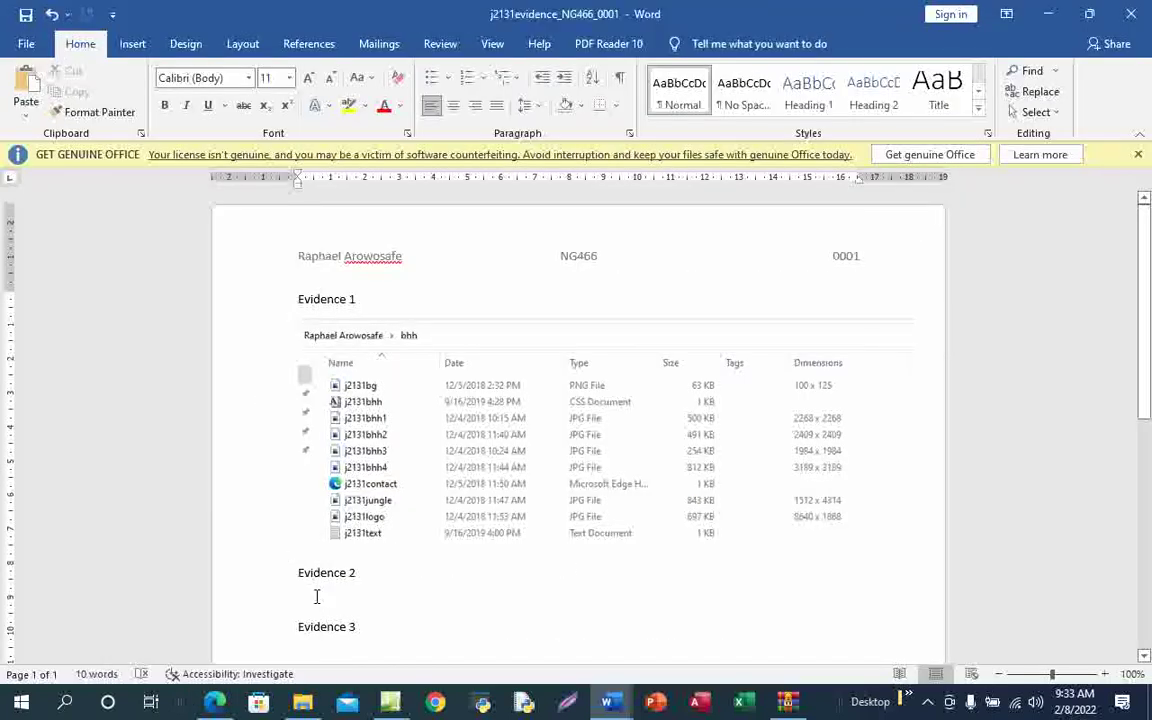
key("ctrl+v")
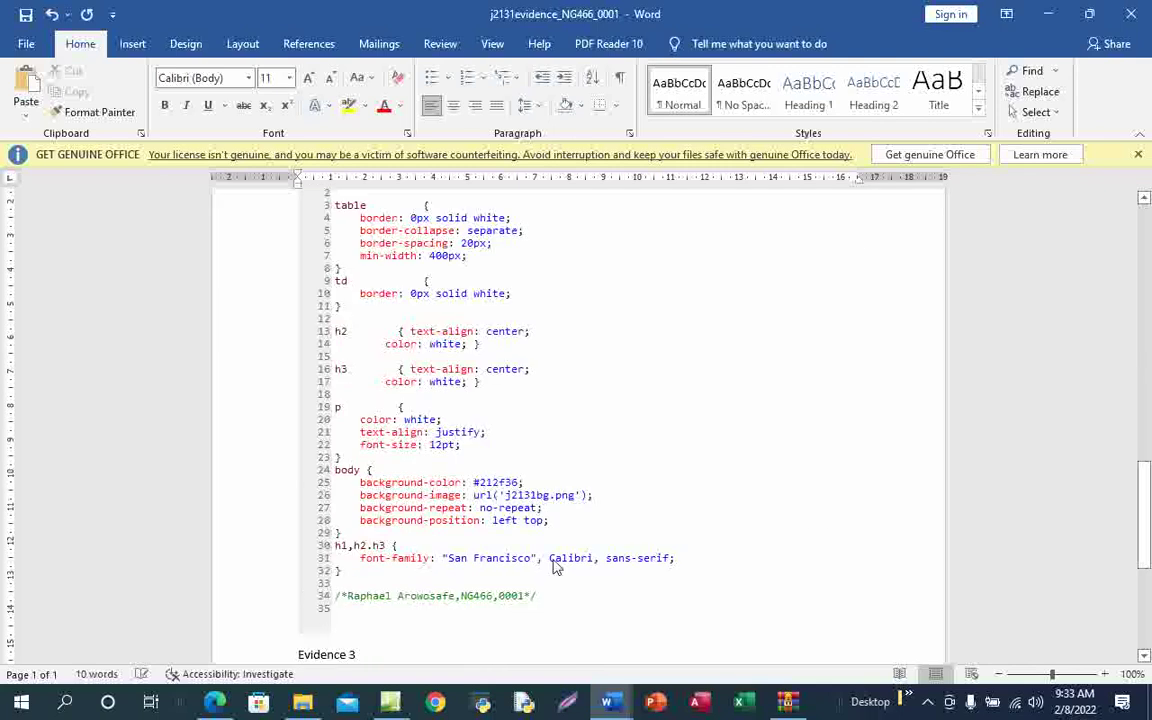
scroll(519, 620, "down", 3)
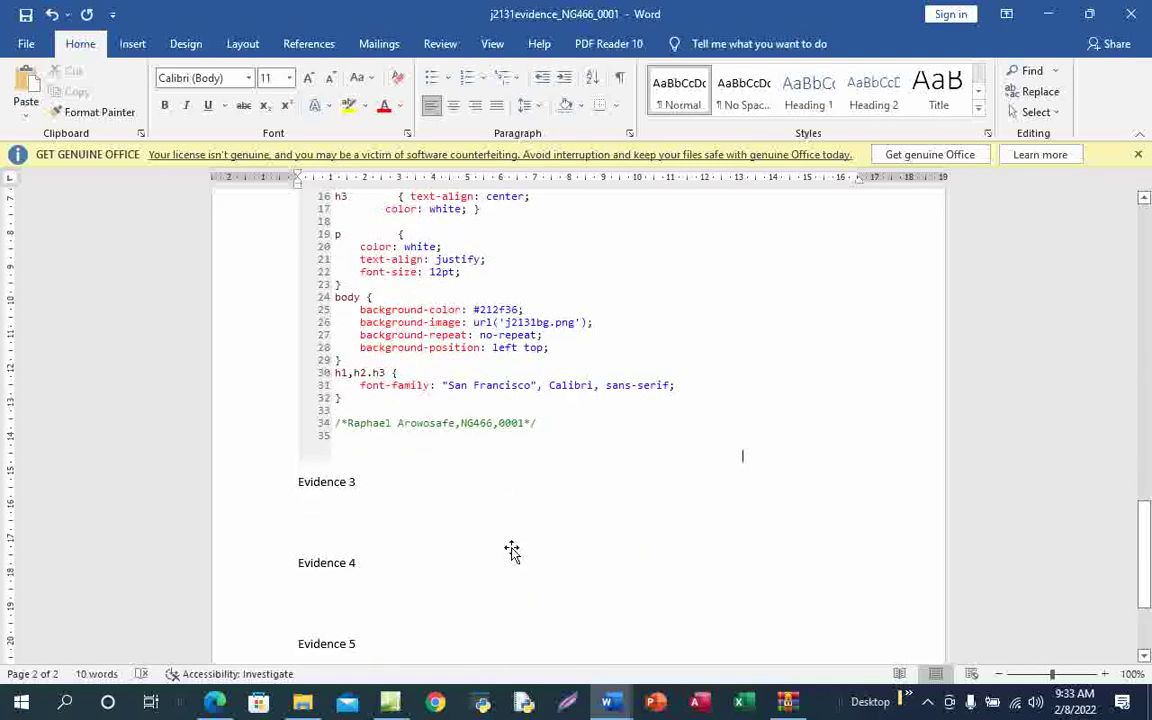
scroll(519, 553, "up", 8)
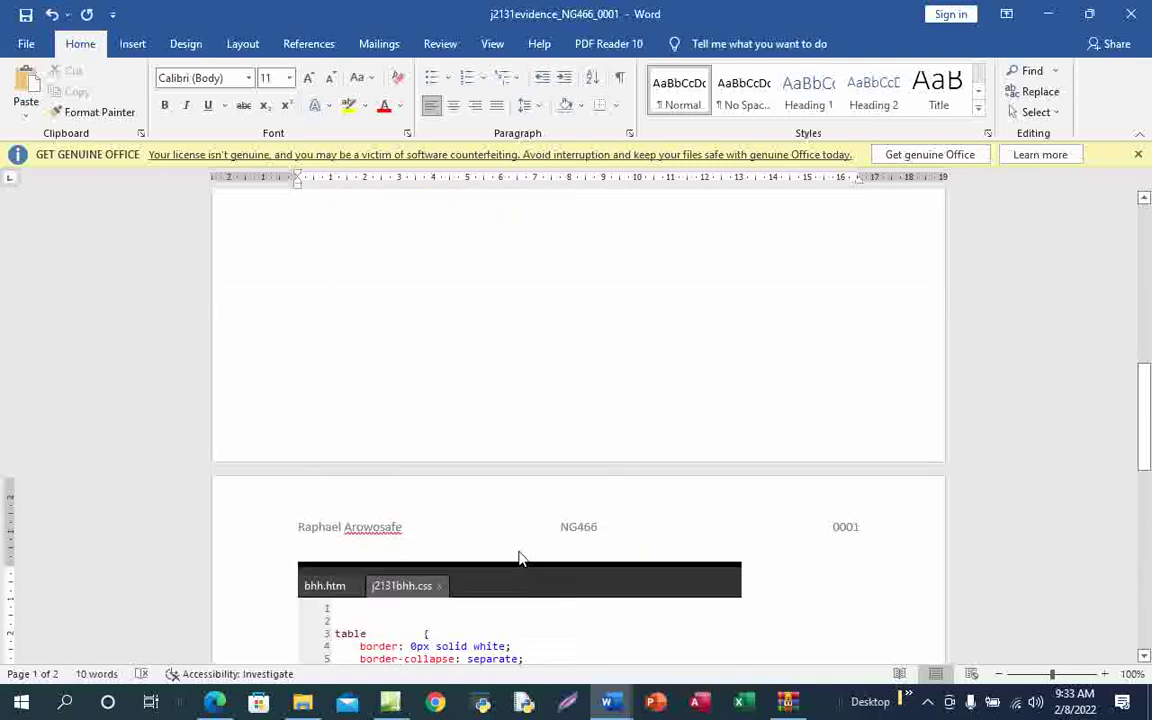
scroll(520, 548, "down", 12)
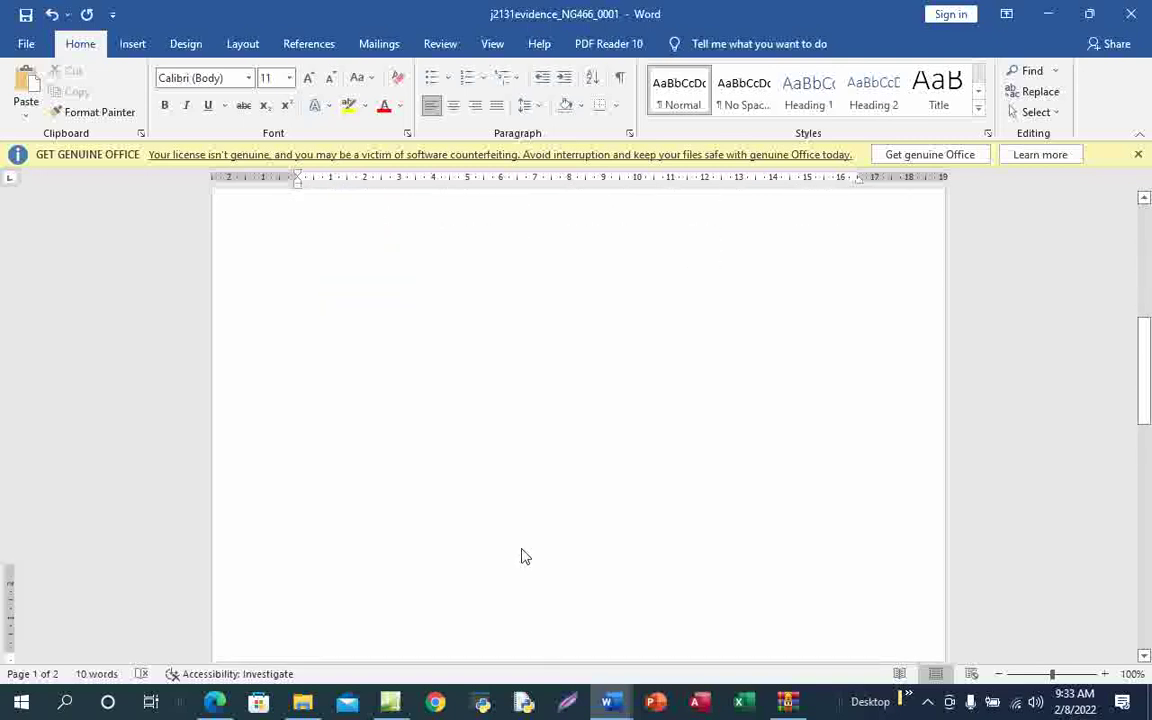
Shrink the CSS image to fit, push Evidence 3 down a line, and save the document
left_click(583, 413)
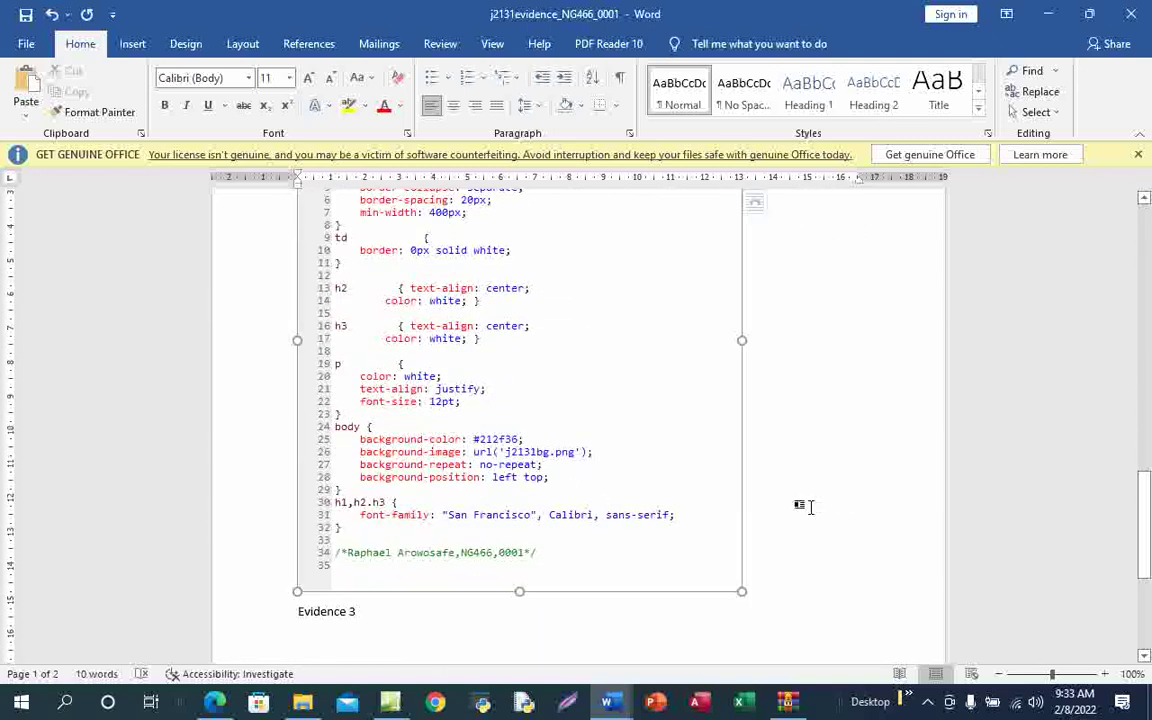
left_click_drag(740, 585, 717, 548)
scroll(483, 520, "up", 3)
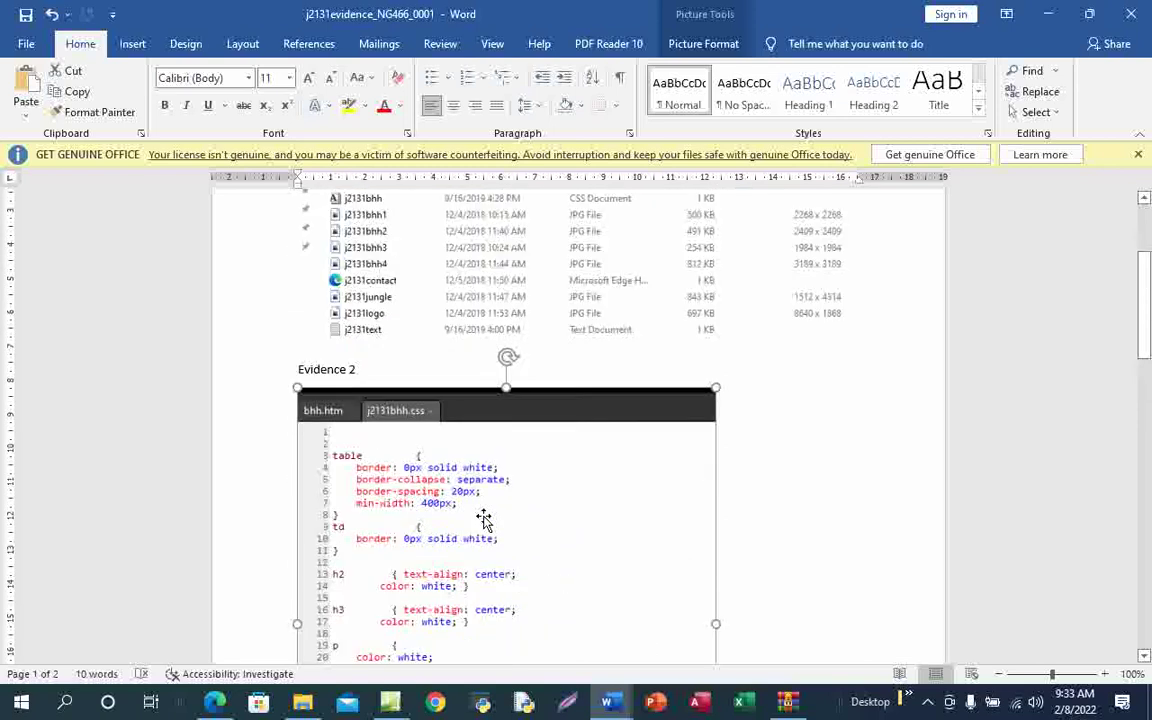
scroll(484, 521, "down", 8)
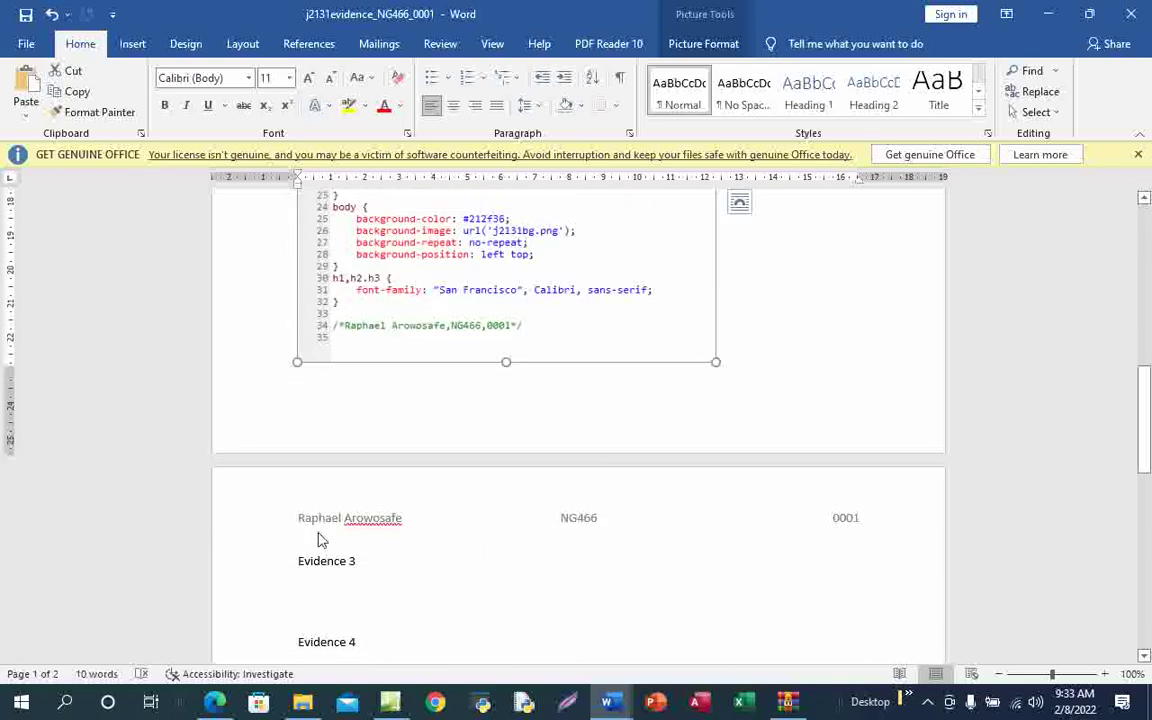
left_click(291, 560)
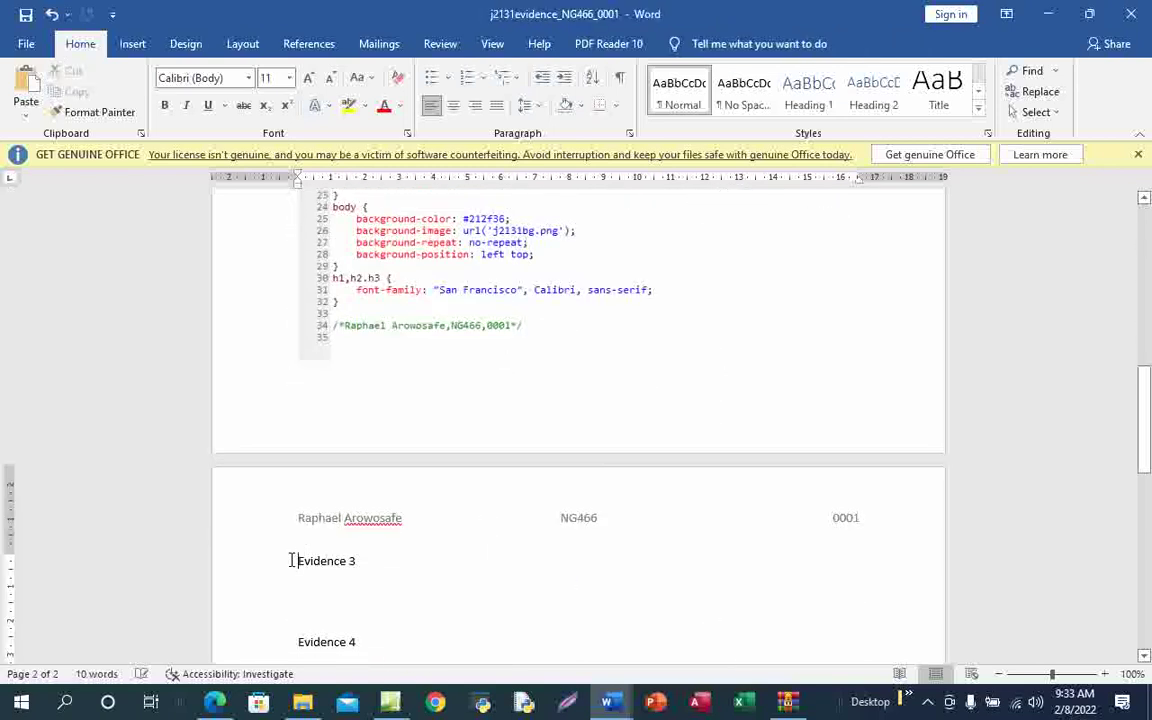
key("Return")
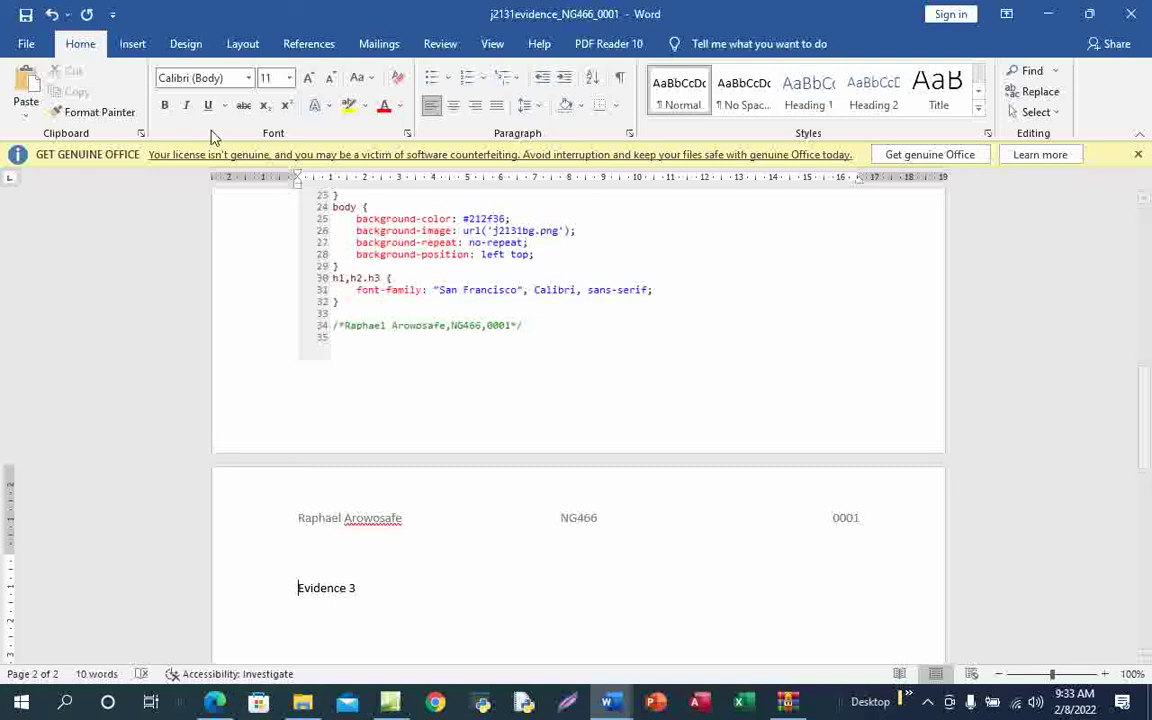
left_click(26, 14)
Tick off the Evidence 2 instruction on the question paper
left_click(200, 645)
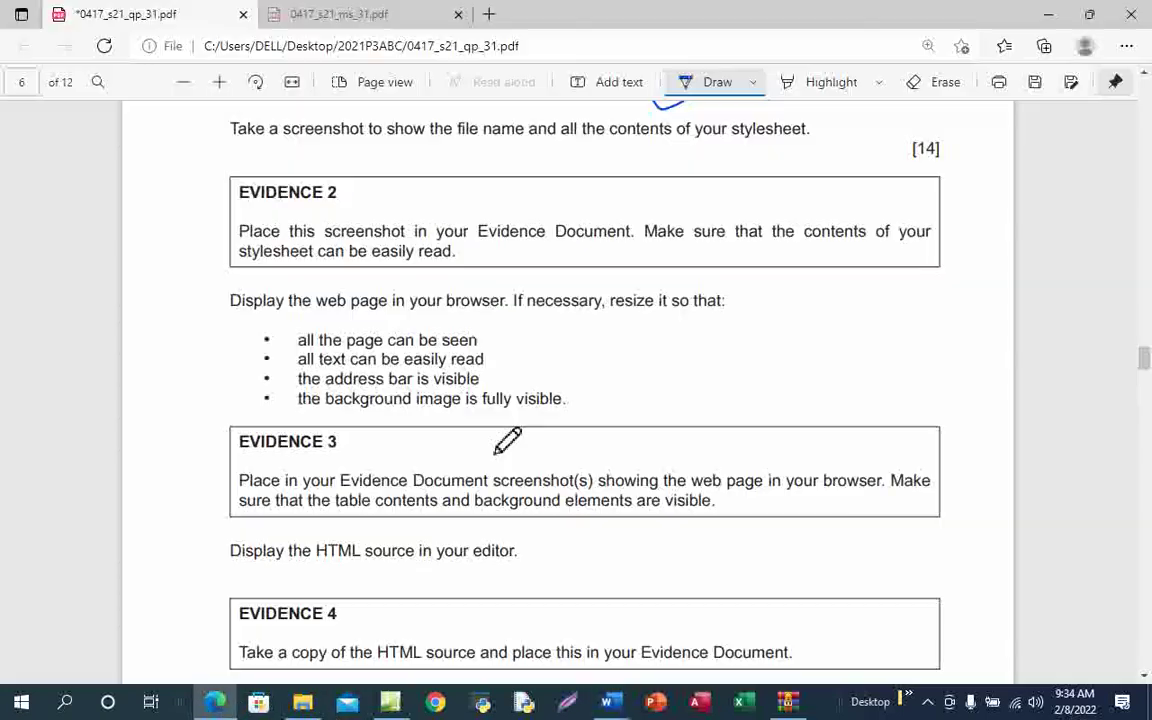
mouse_move(333, 250)
left_mouse_down()
mouse_move(455, 232)
mouse_move(511, 202)
left_mouse_up()
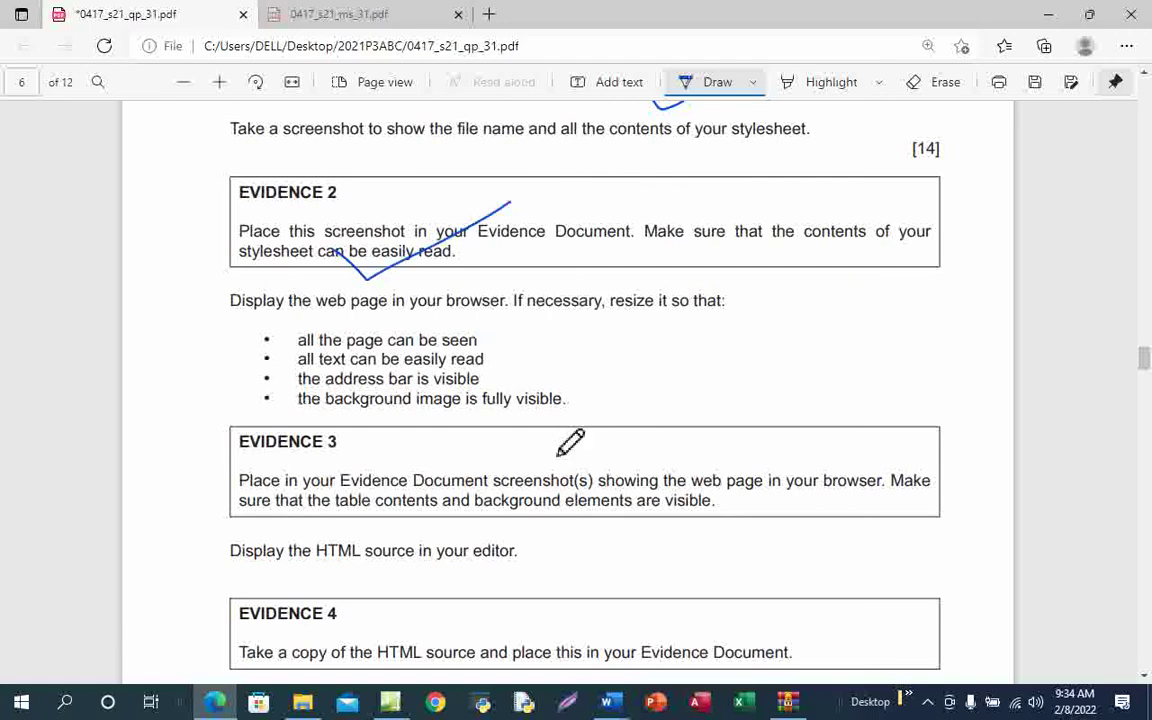
scroll(540, 420, "down", 2)
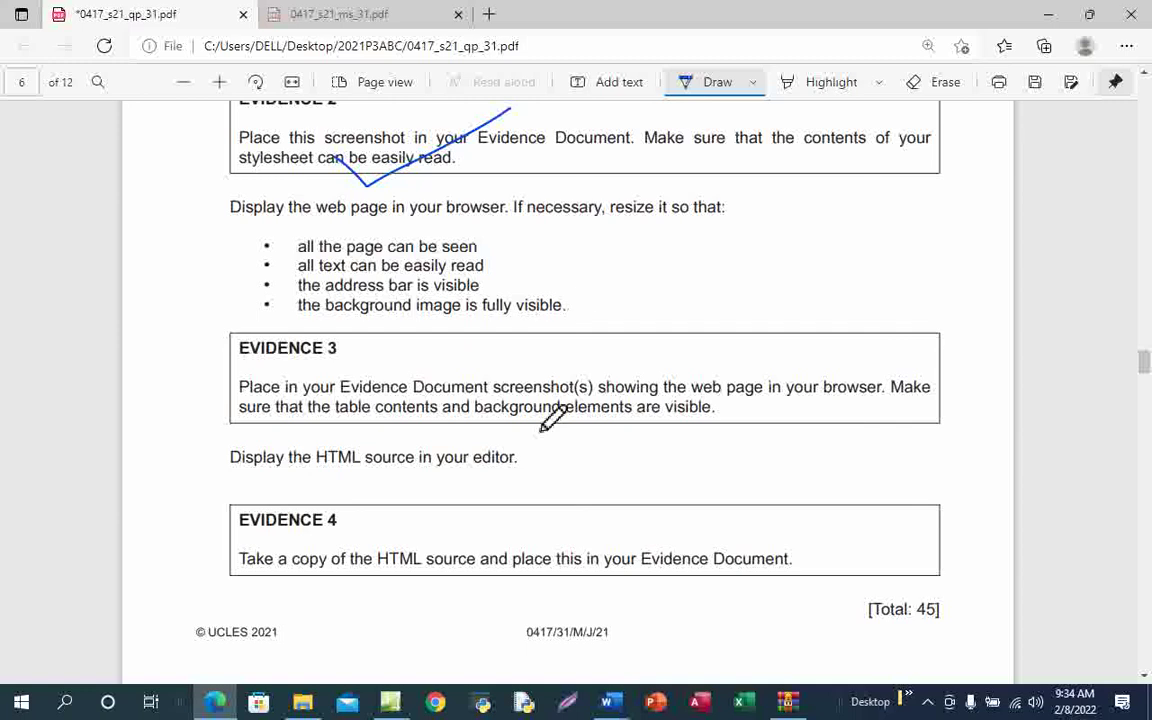
Circle the 80% table width in Task 3, then return to Expression Web
scroll(545, 425, "up", 10)
scroll(553, 418, "up", 15)
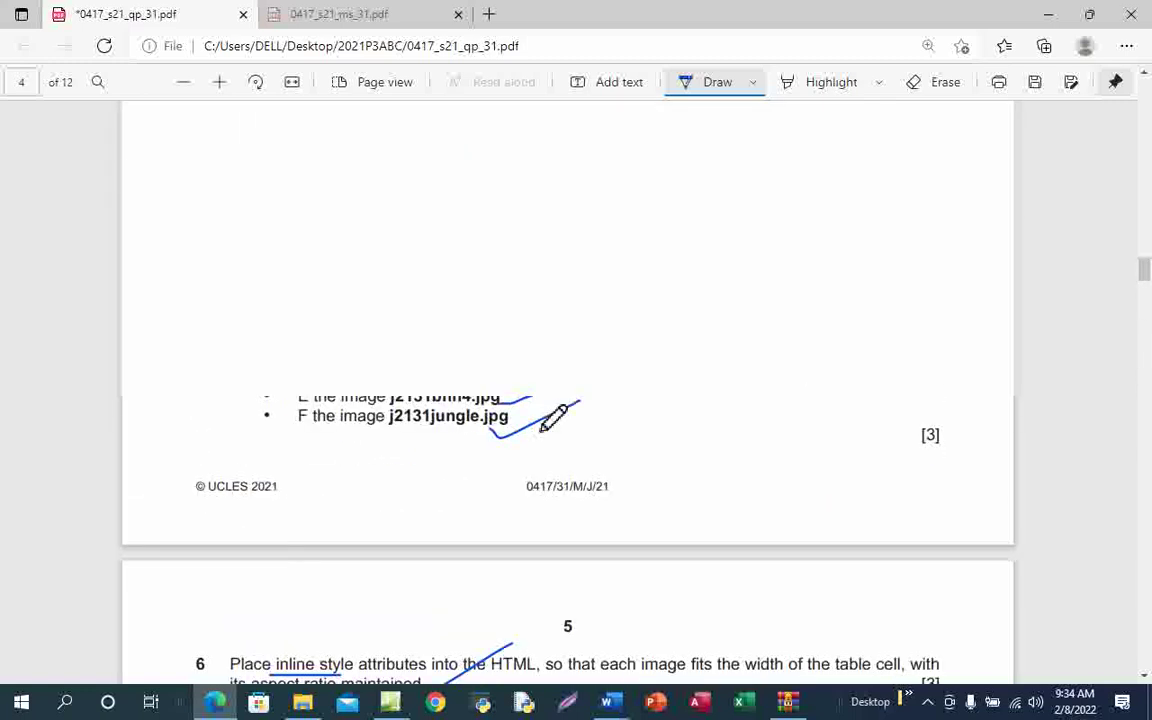
scroll(553, 418, "down", 5)
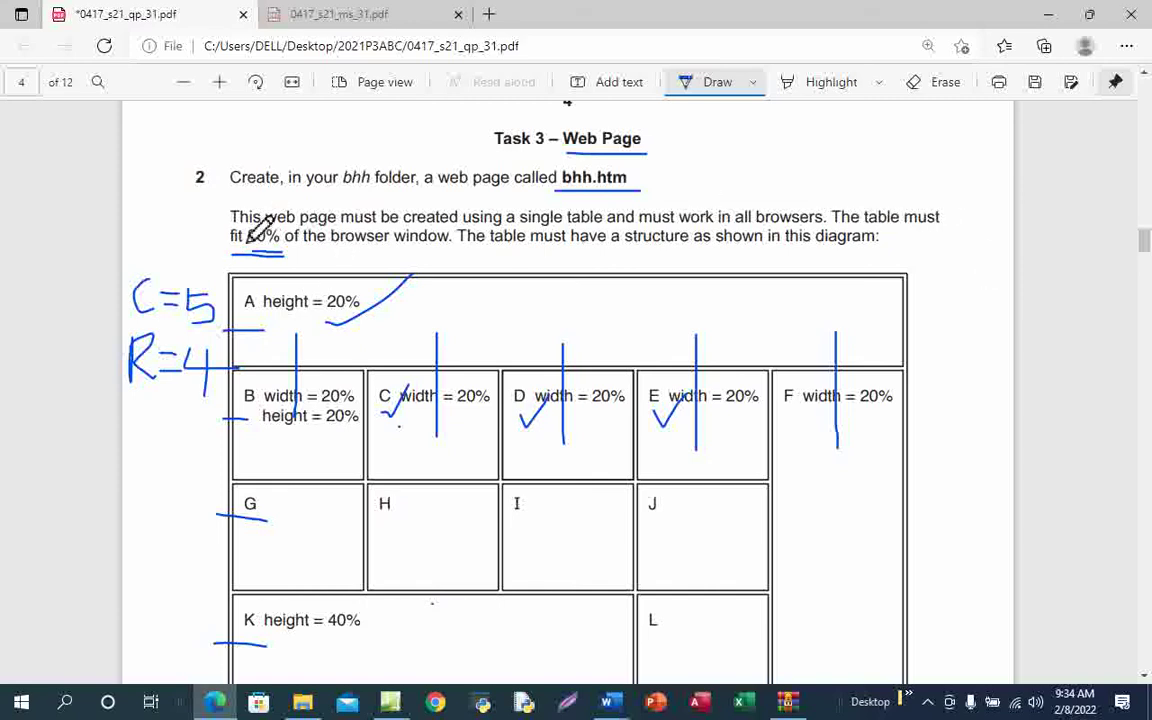
left_click_drag(250, 236, 247, 231)
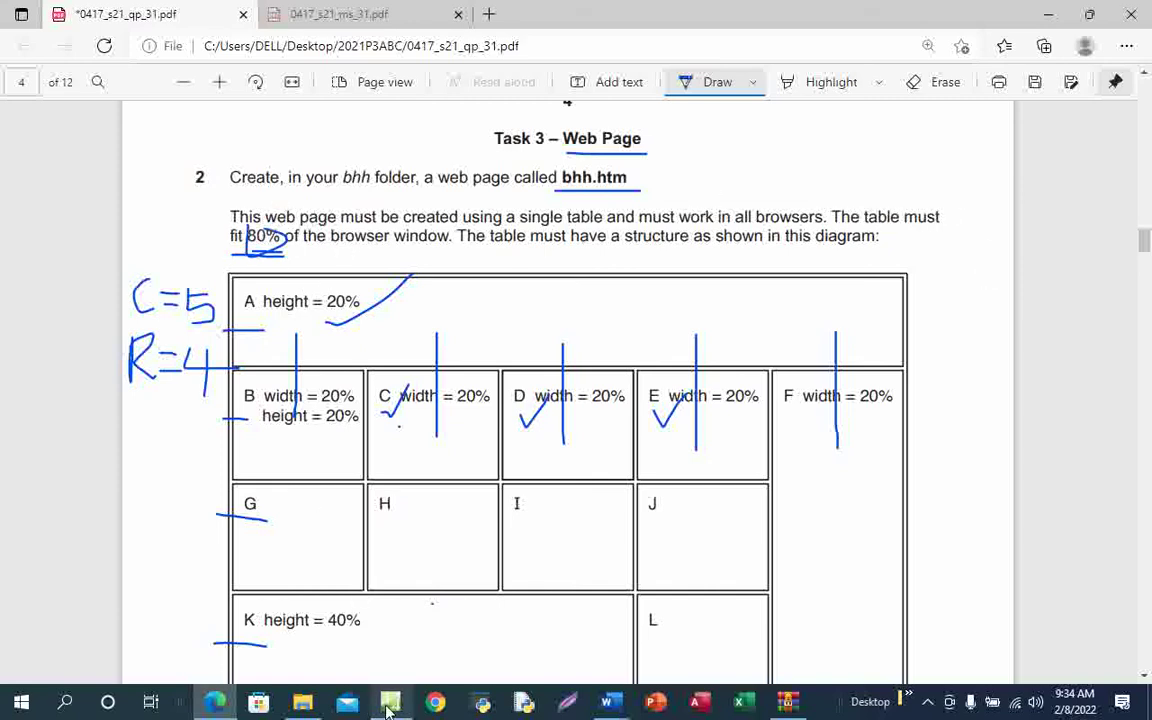
mouse_move(390, 708)
left_click(391, 650)
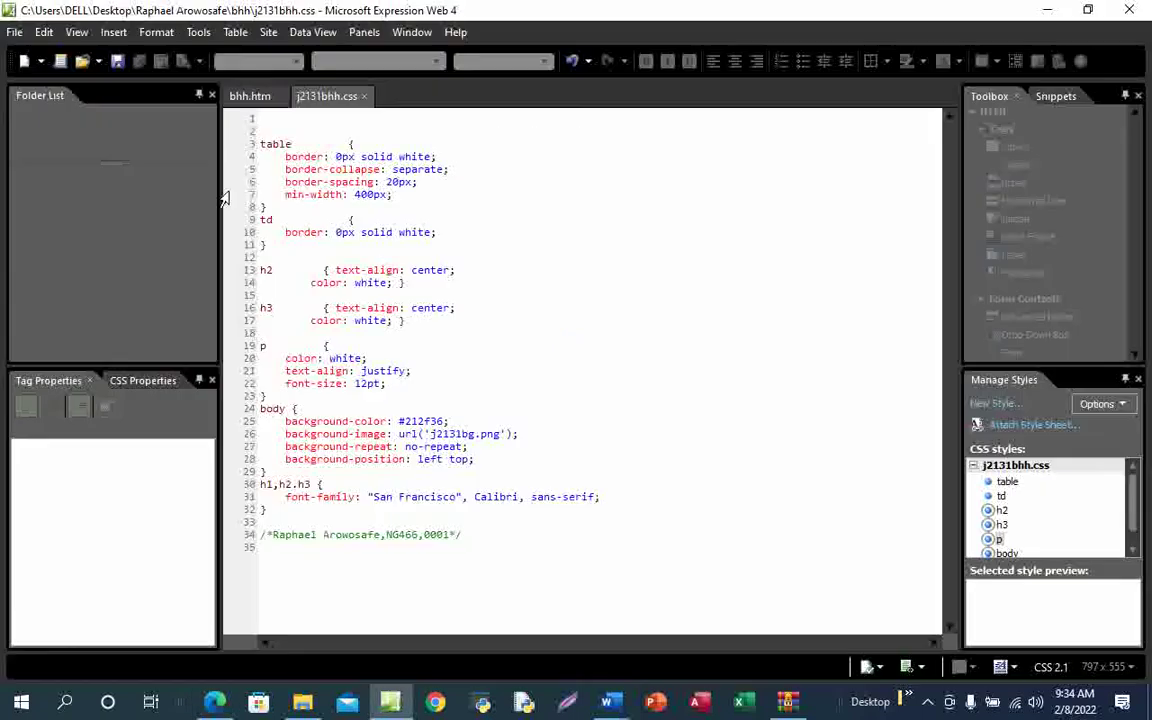
Change bhh.htm's table width from 100% to 80%, save, and select all the HTML source
left_click(251, 96)
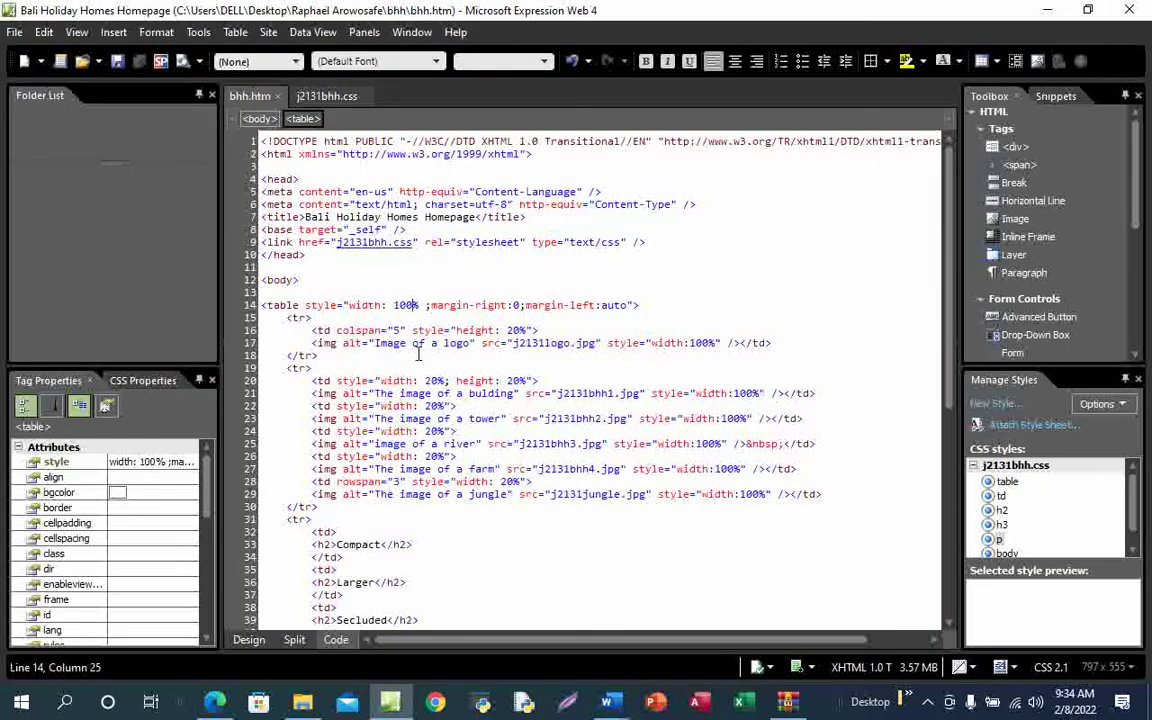
key("BackSpace")
key("BackSpace")
key("BackSpace")
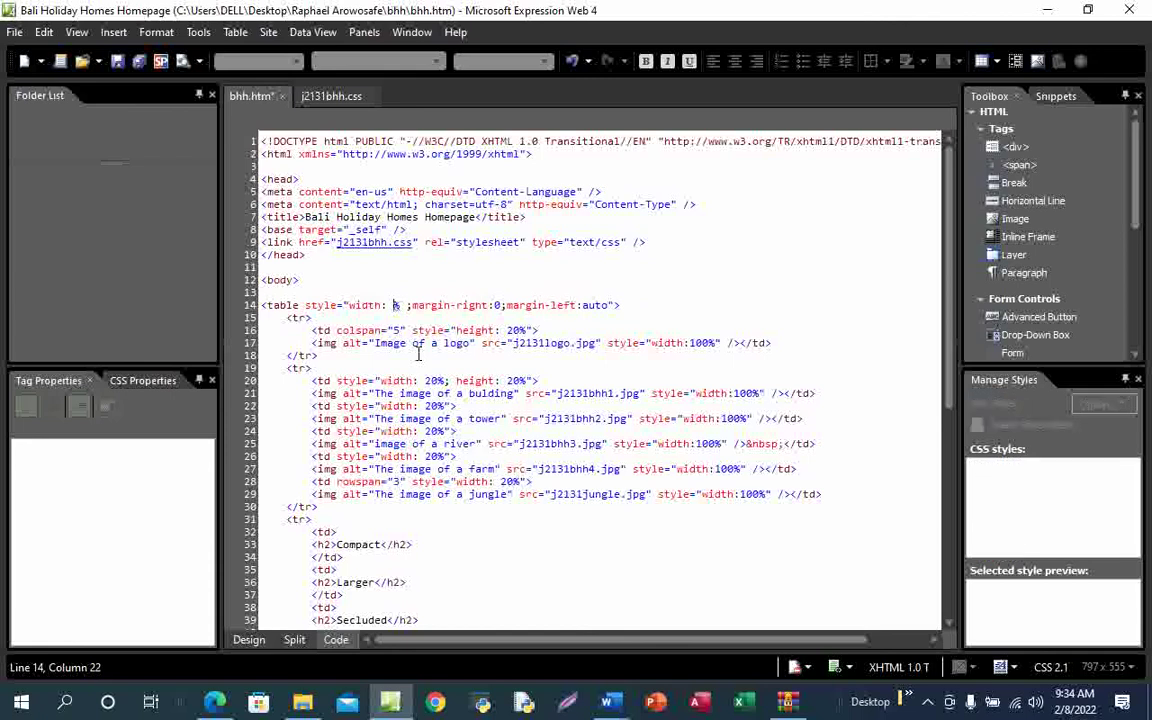
type("80")
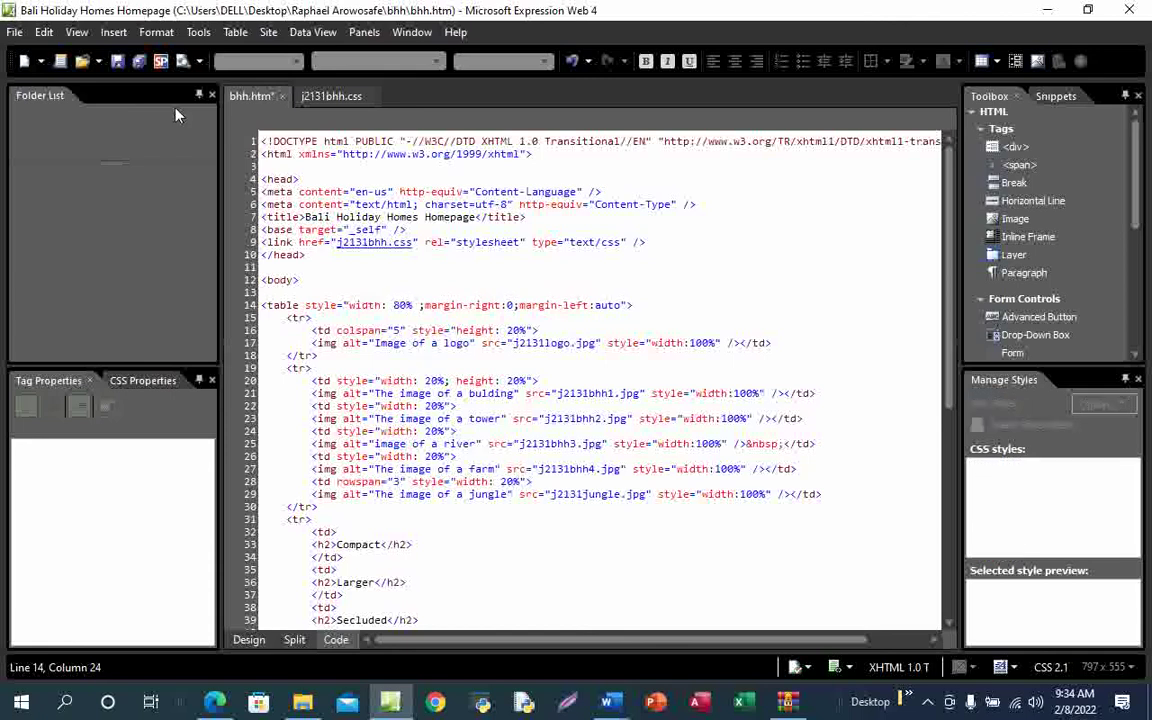
key("ctrl+s")
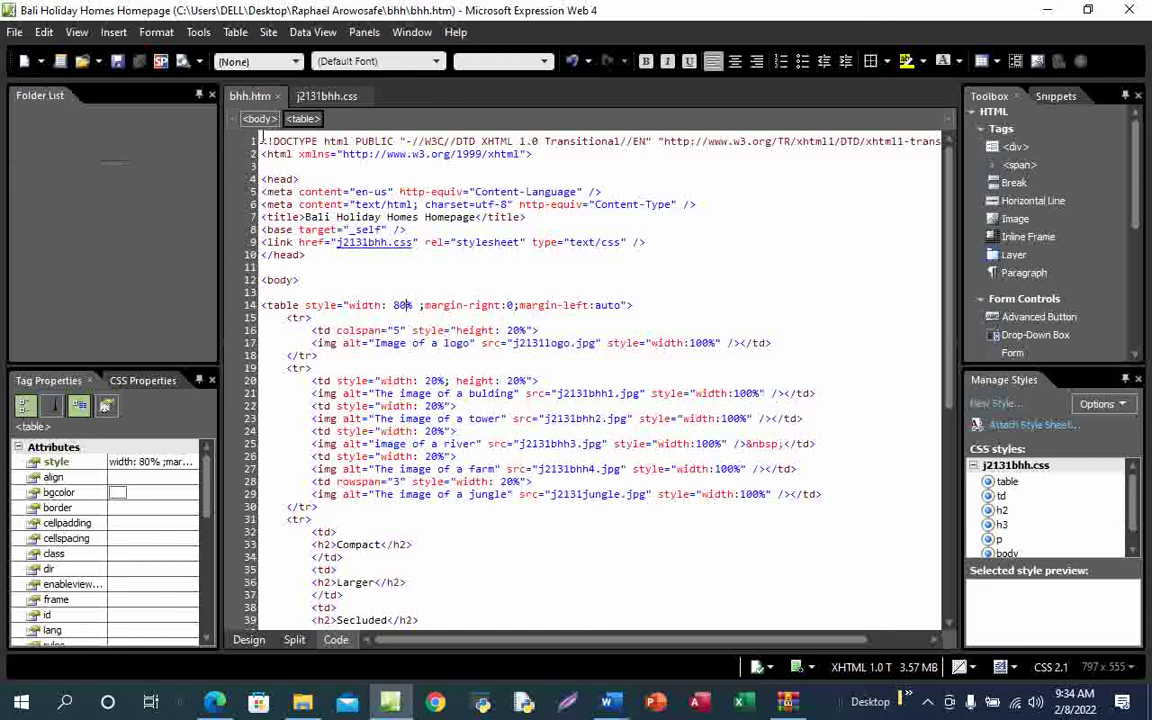
left_click_drag(262, 141, 521, 640)
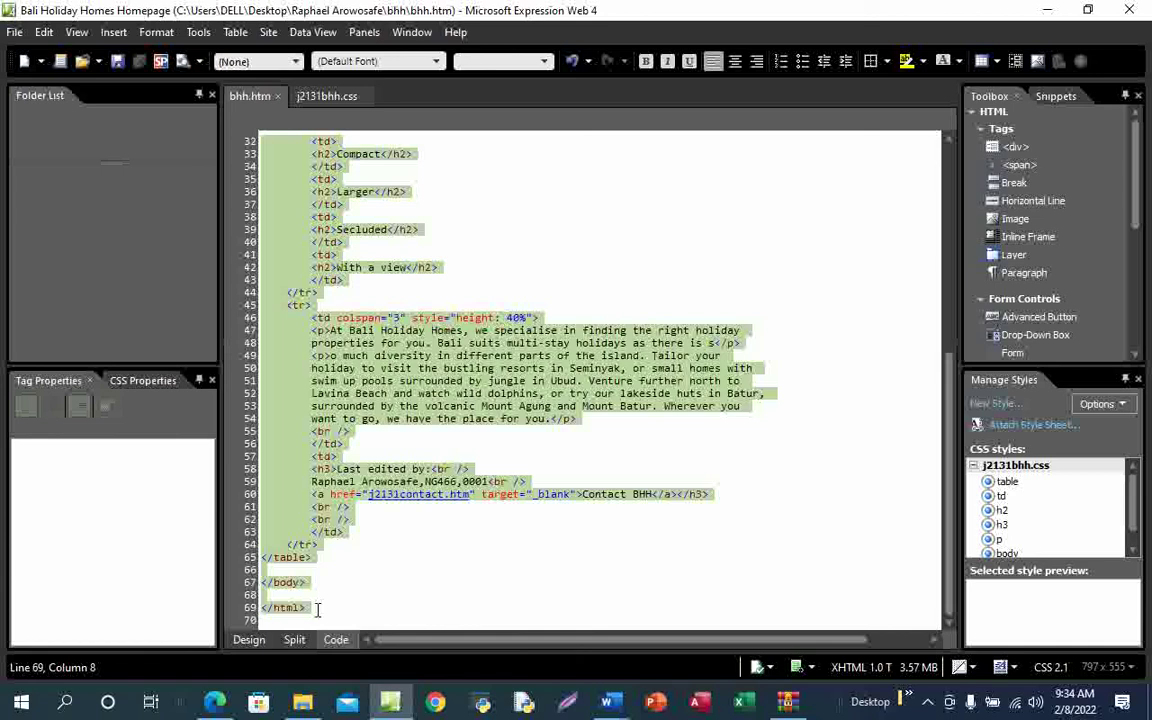
Paste the copied bhh.htm HTML source below the Evidence heading in the Word evidence document
mouse_move(610, 706)
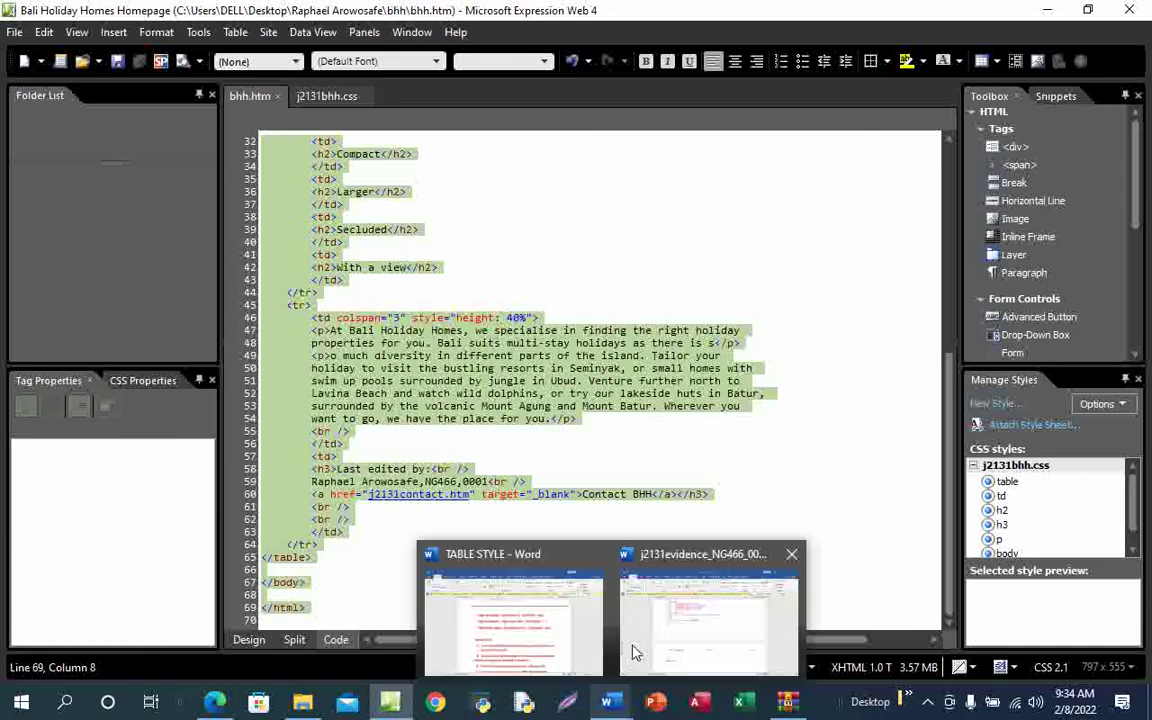
left_click(689, 627)
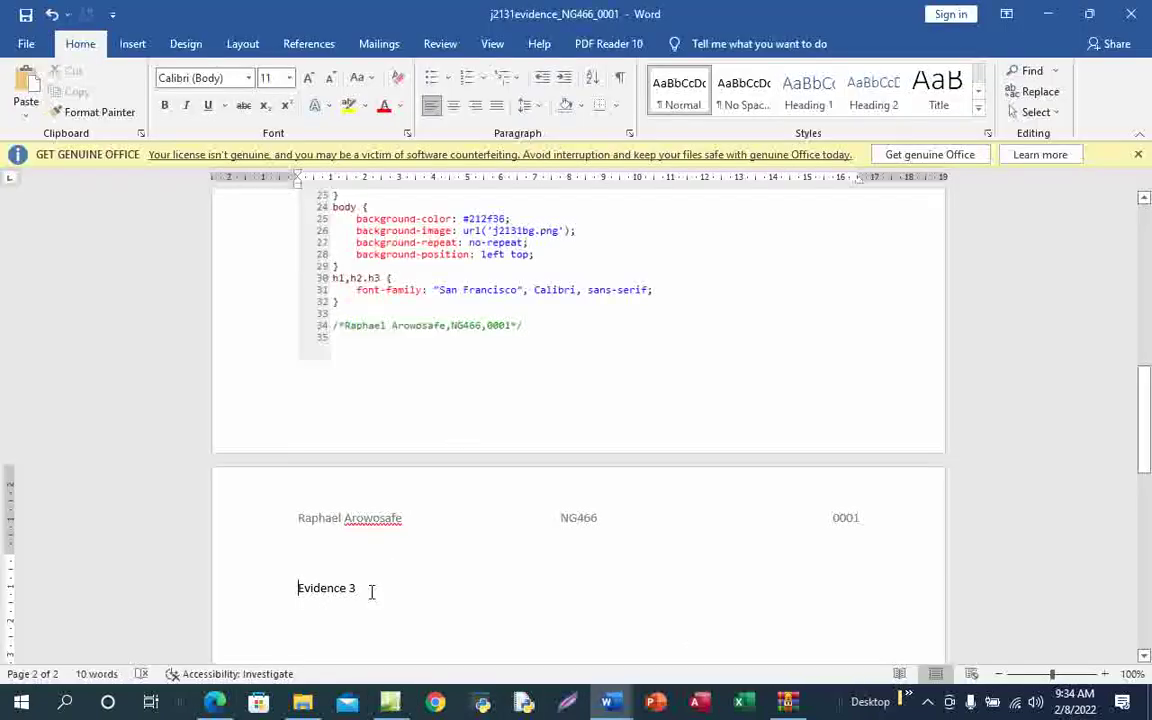
scroll(317, 580, "down", 1)
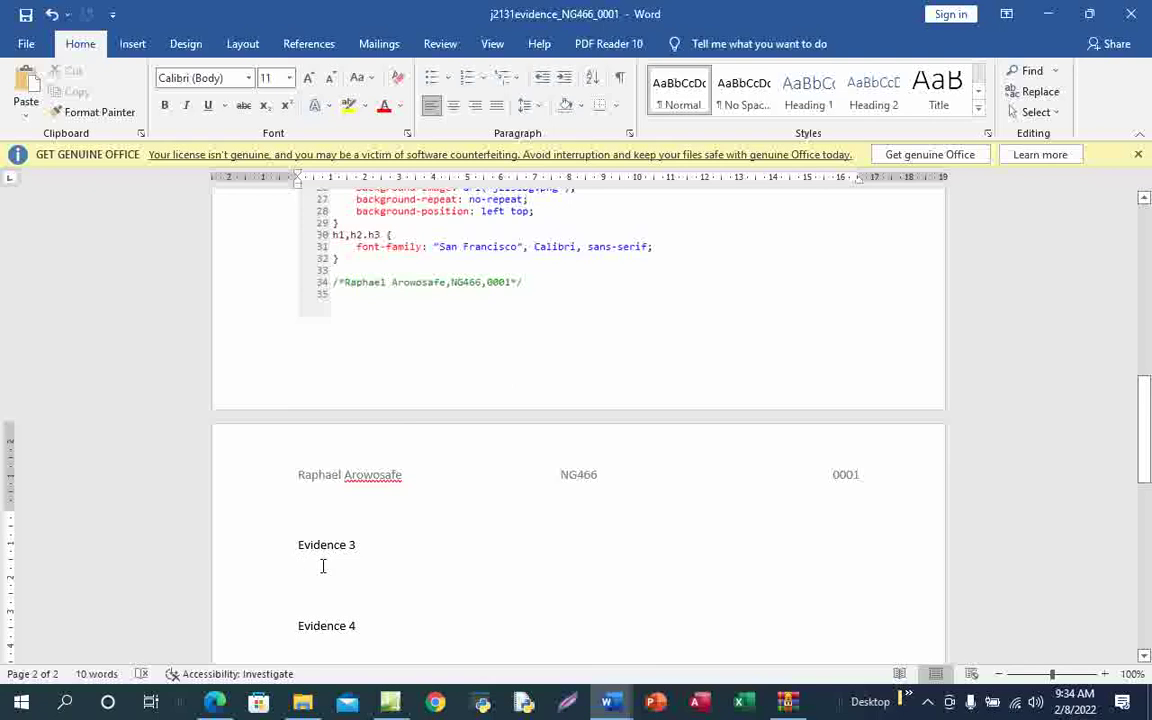
left_click(322, 566)
key("ctrl+v")
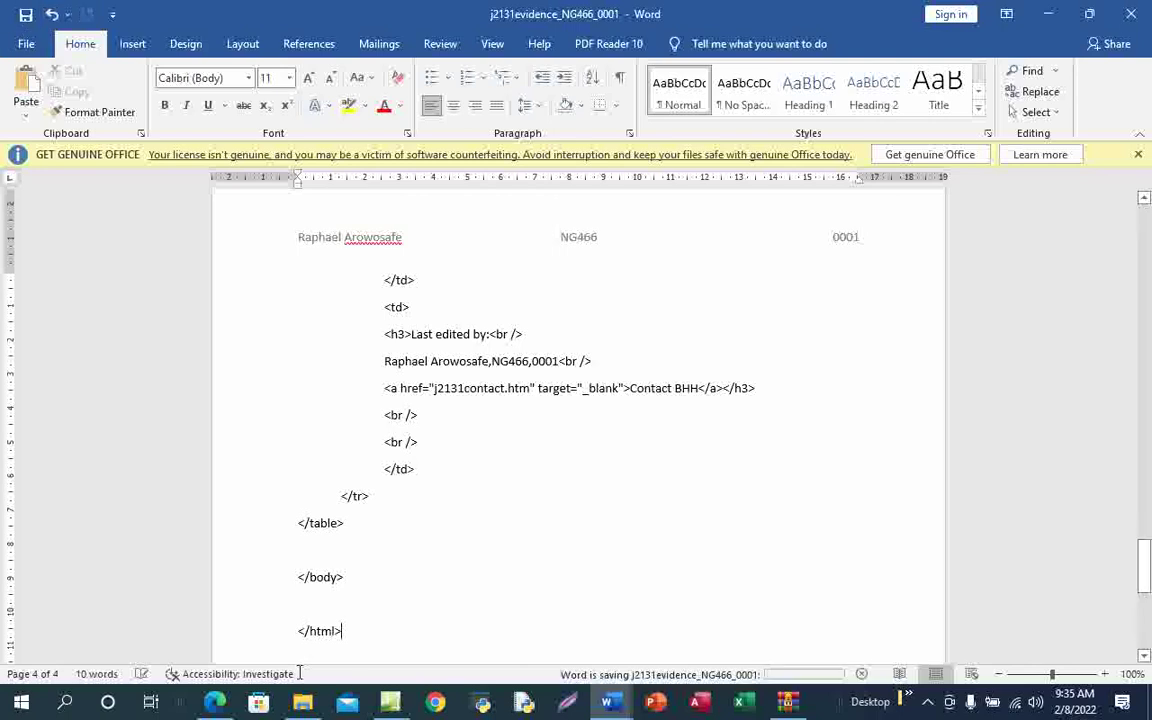
Draw pen ticks against the Evidence 3 and Evidence 4 instructions on the exam paper PDF
mouse_move(215, 701)
left_click(262, 638)
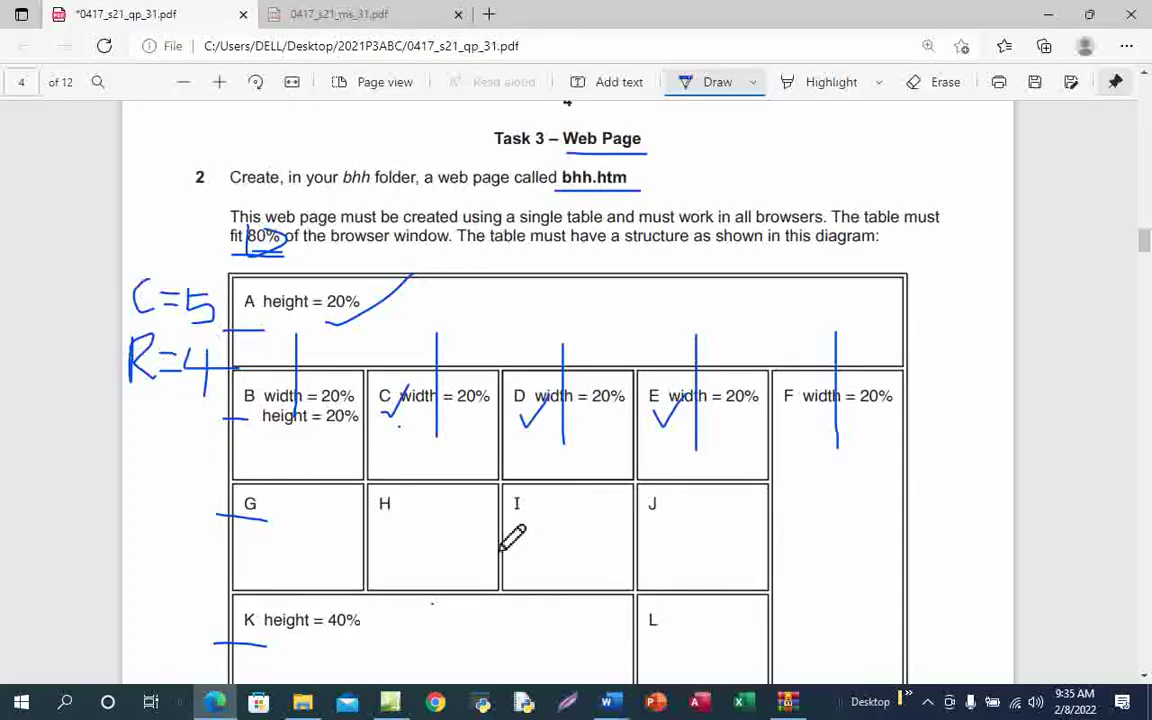
scroll(509, 537, "down", 15)
scroll(499, 555, "down", 20)
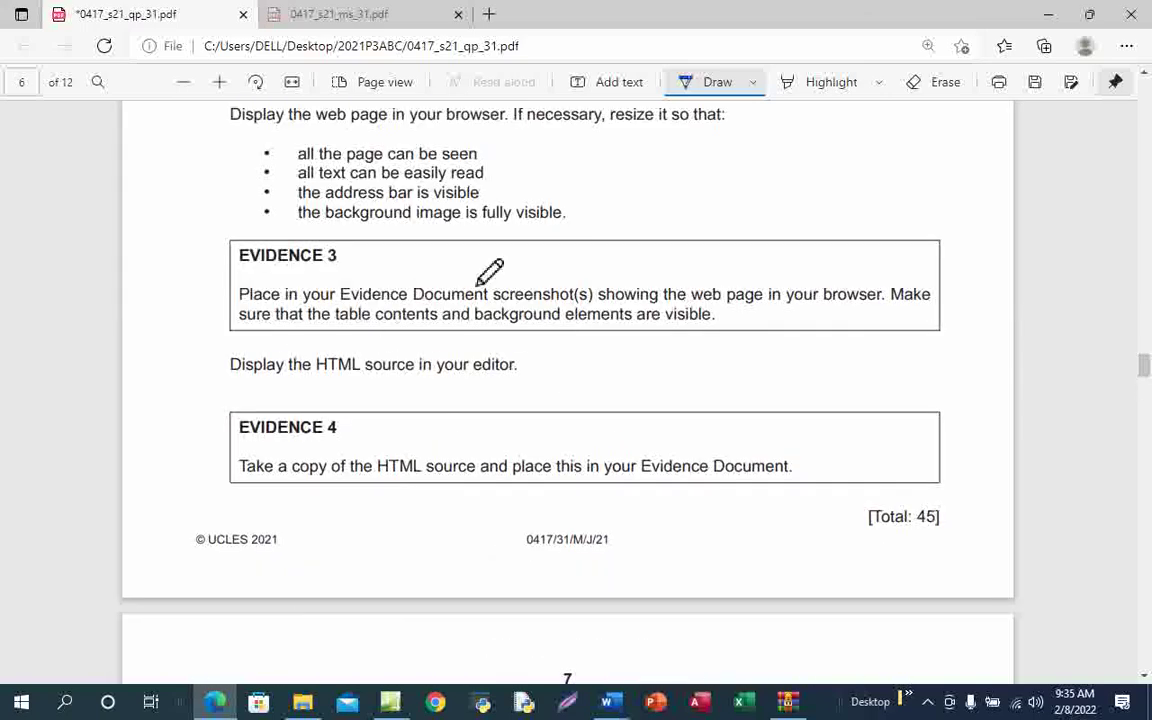
left_click_drag(340, 294, 548, 253)
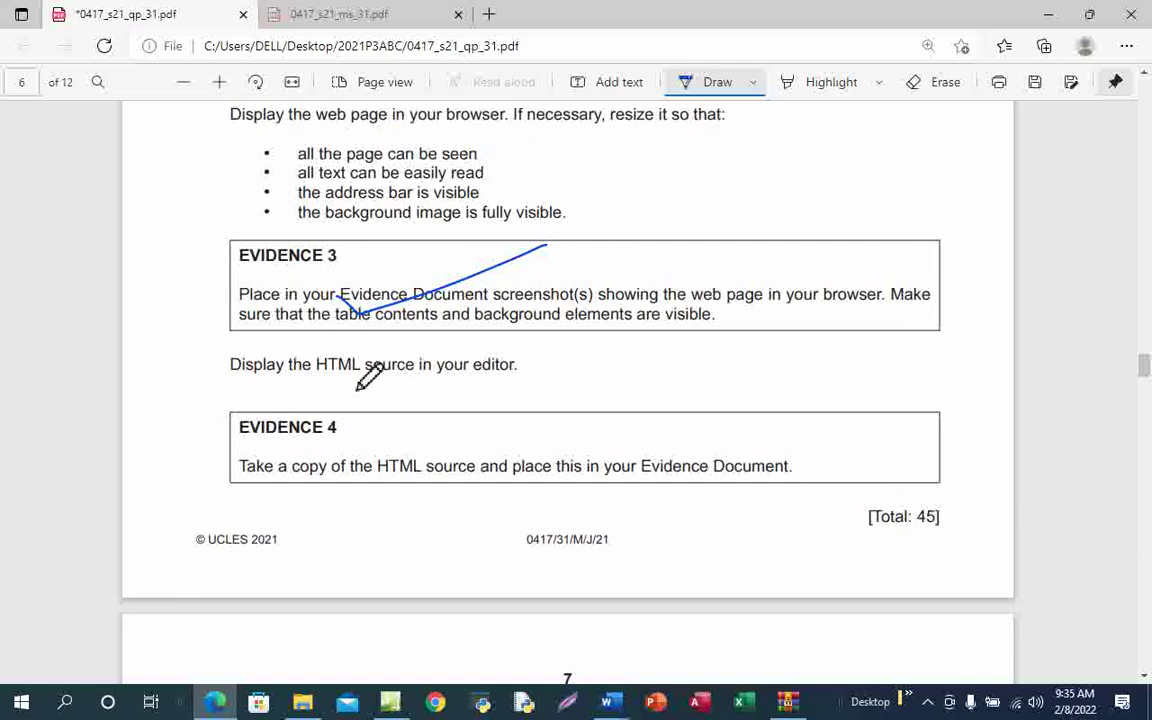
scroll(473, 410, "up", 4)
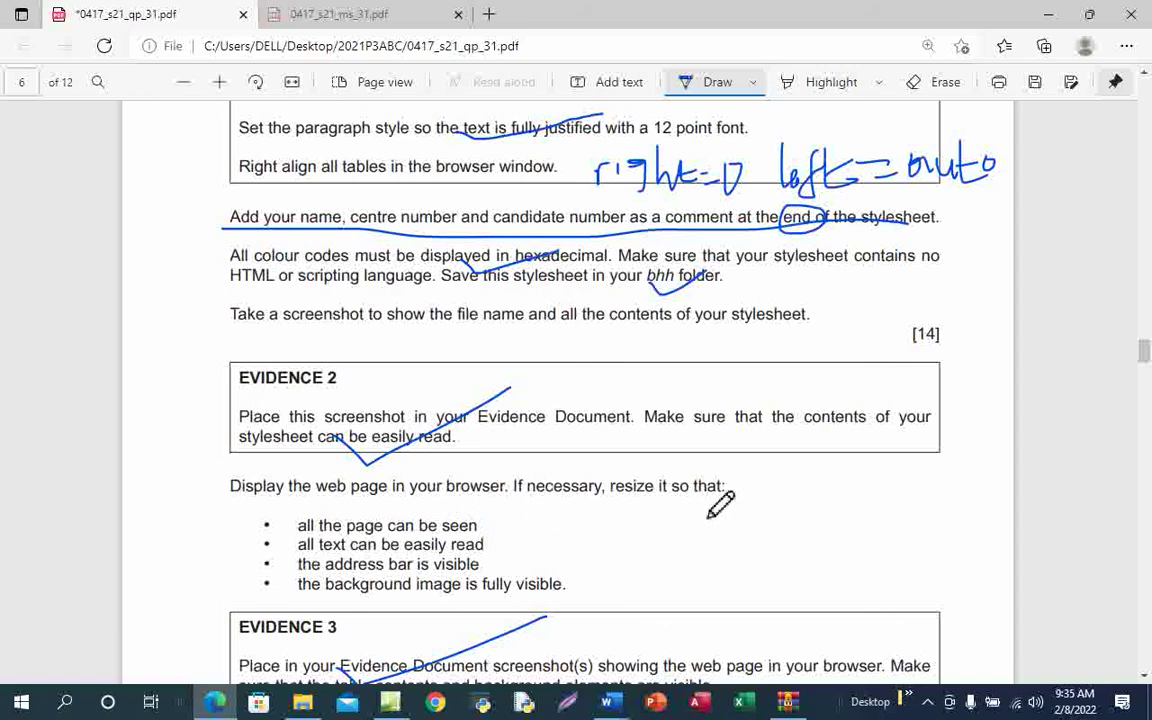
scroll(600, 505, "down", 3)
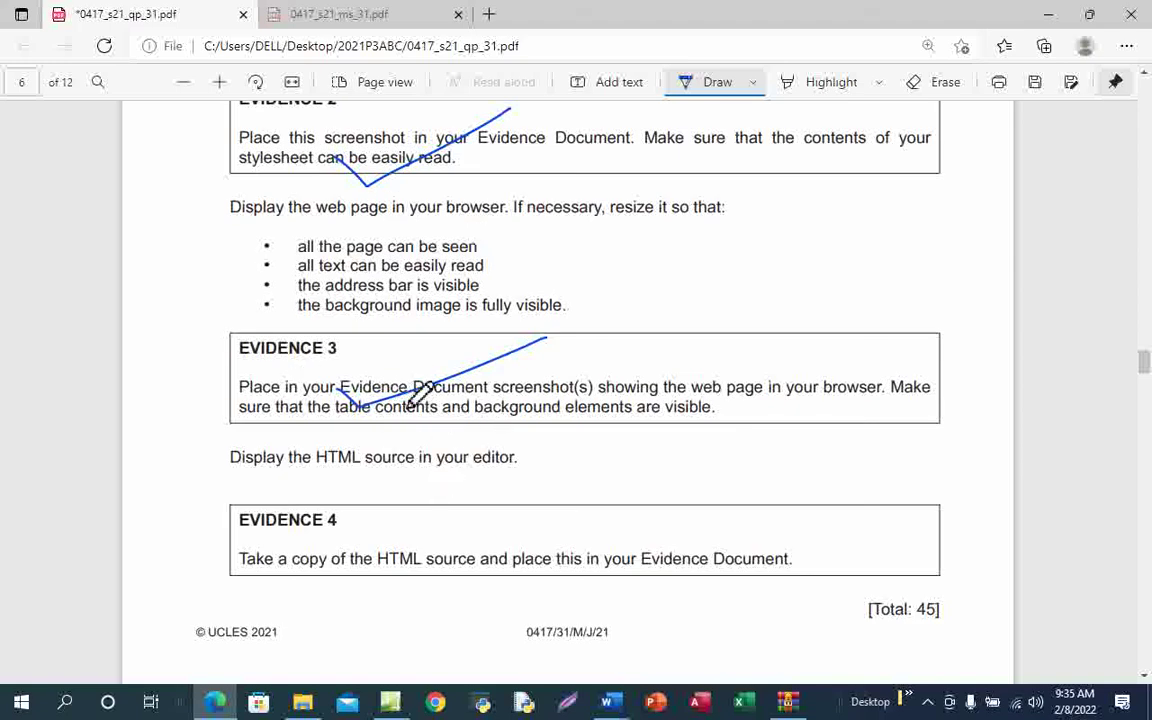
mouse_move(352, 553)
left_mouse_down()
mouse_move(369, 569)
mouse_move(458, 549)
left_mouse_up()
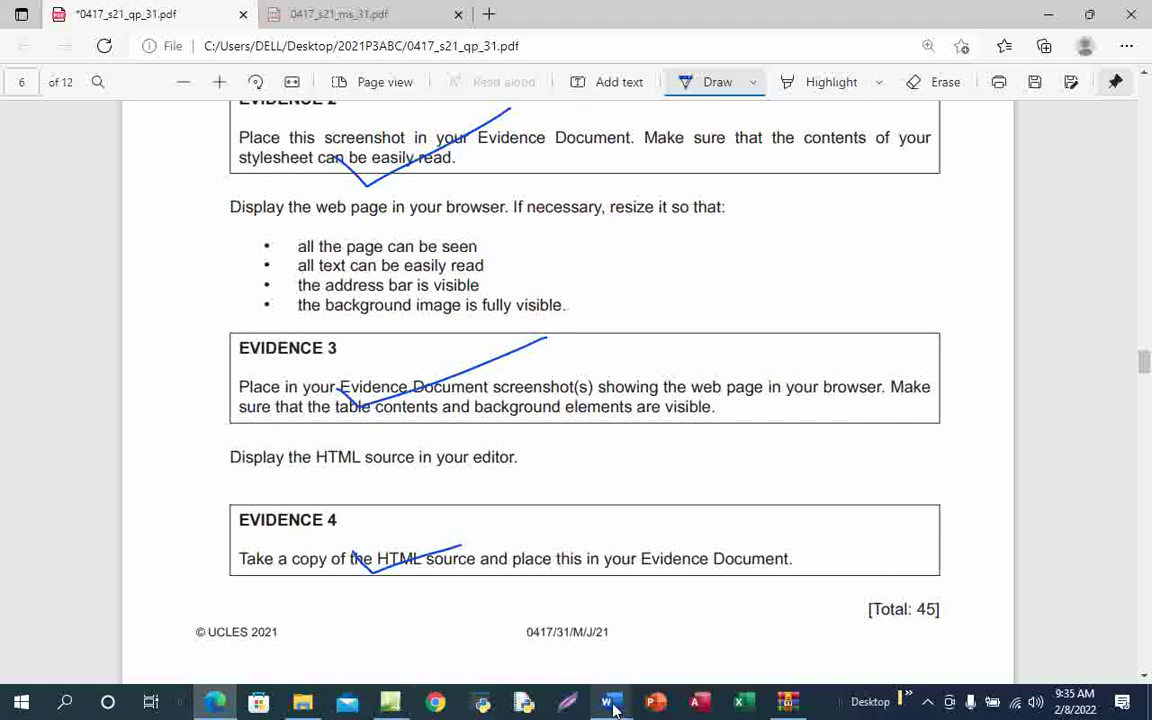
Select the HTML code under Evidence 3, from </html> up to the DOCTYPE line, and remove it
mouse_move(607, 701)
left_click(672, 652)
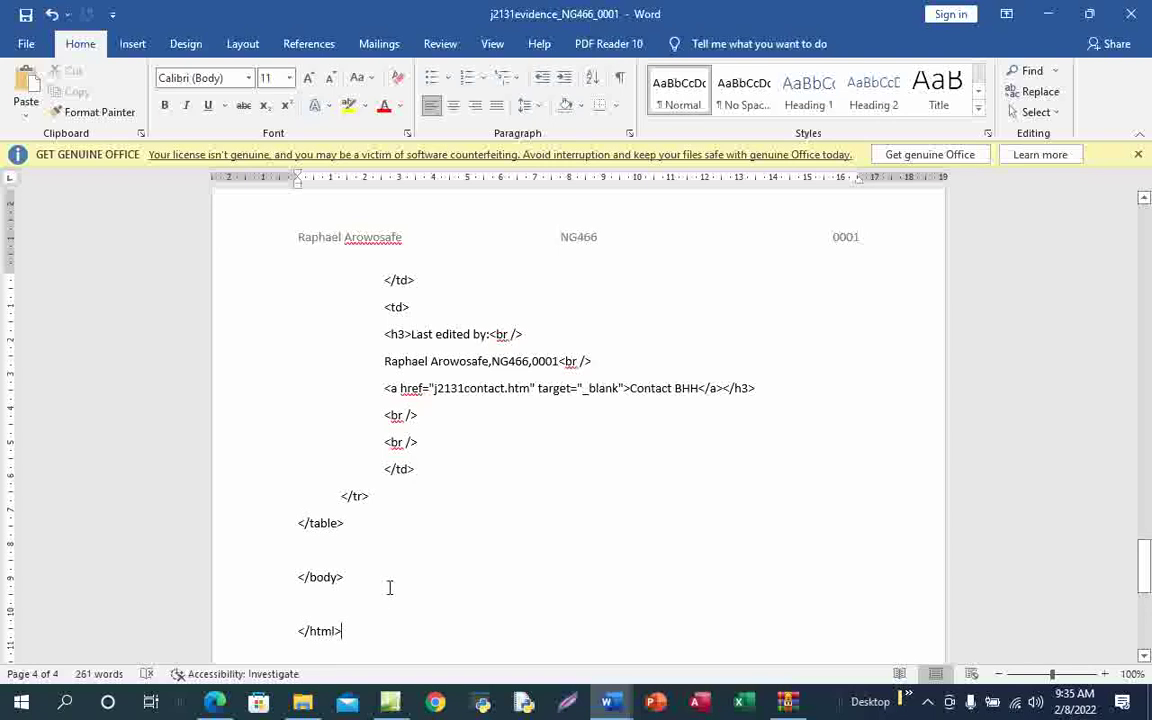
left_click_drag(333, 631, 291, 288)
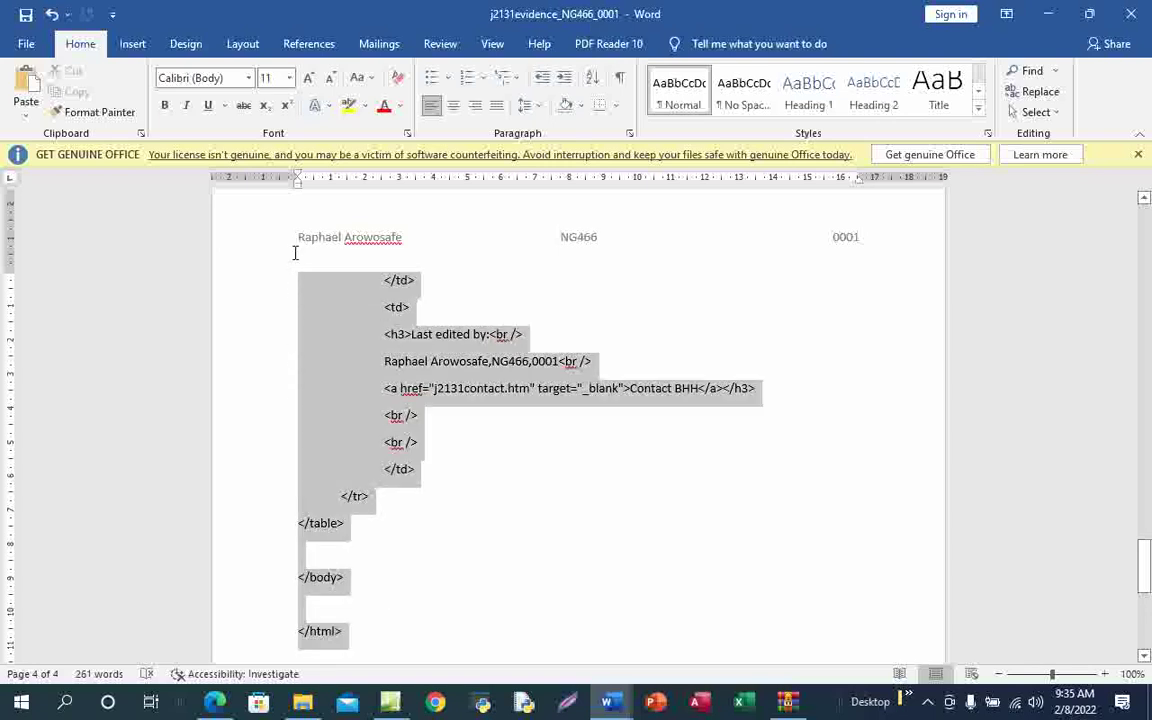
left_click_drag(300, 203, 343, 426)
scroll(339, 244, "up", 10)
left_click_drag(341, 355, 296, 281)
scroll(345, 360, "up", 20)
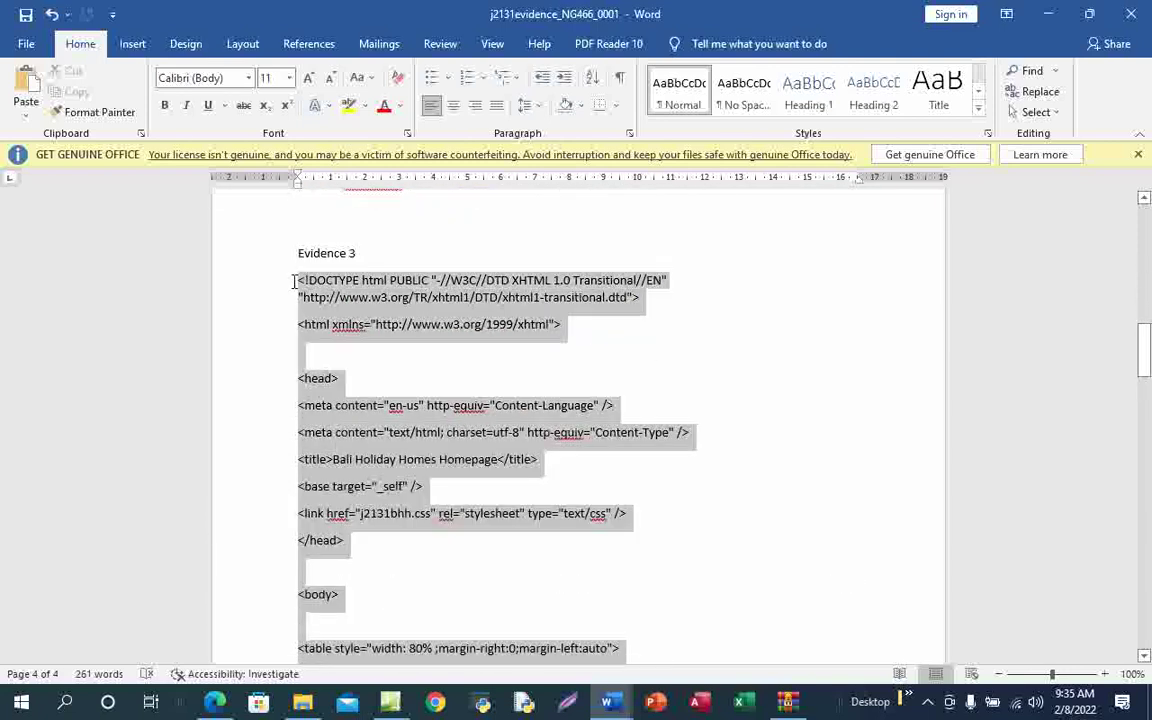
left_click_drag(296, 281, 296, 281)
key("Delete")
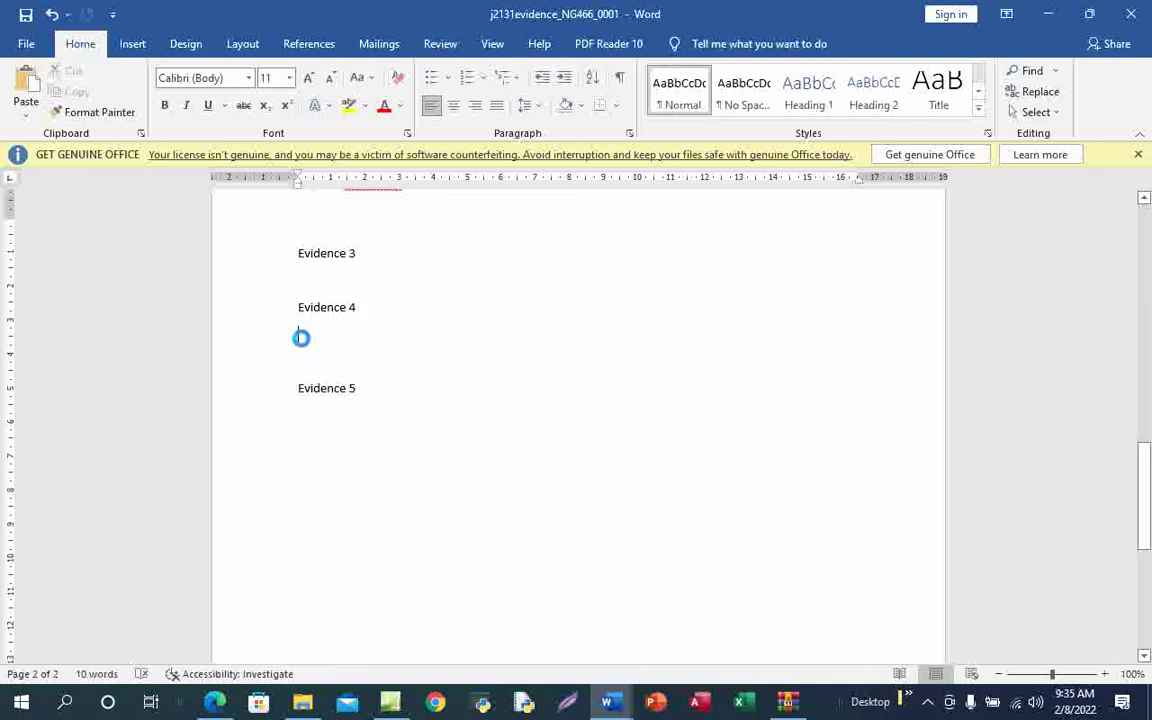
Paste the HTML code under Evidence 4 and save the evidence document
key("ctrl+v")
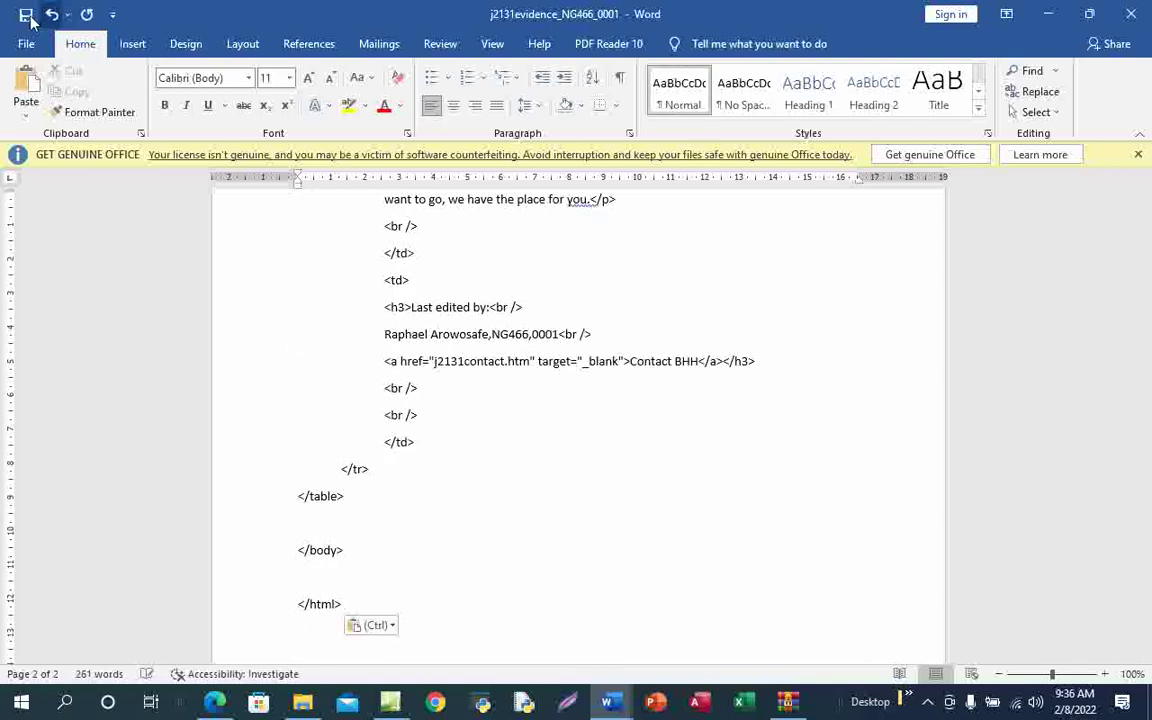
left_click(26, 14)
scroll(400, 480, "up", 6)
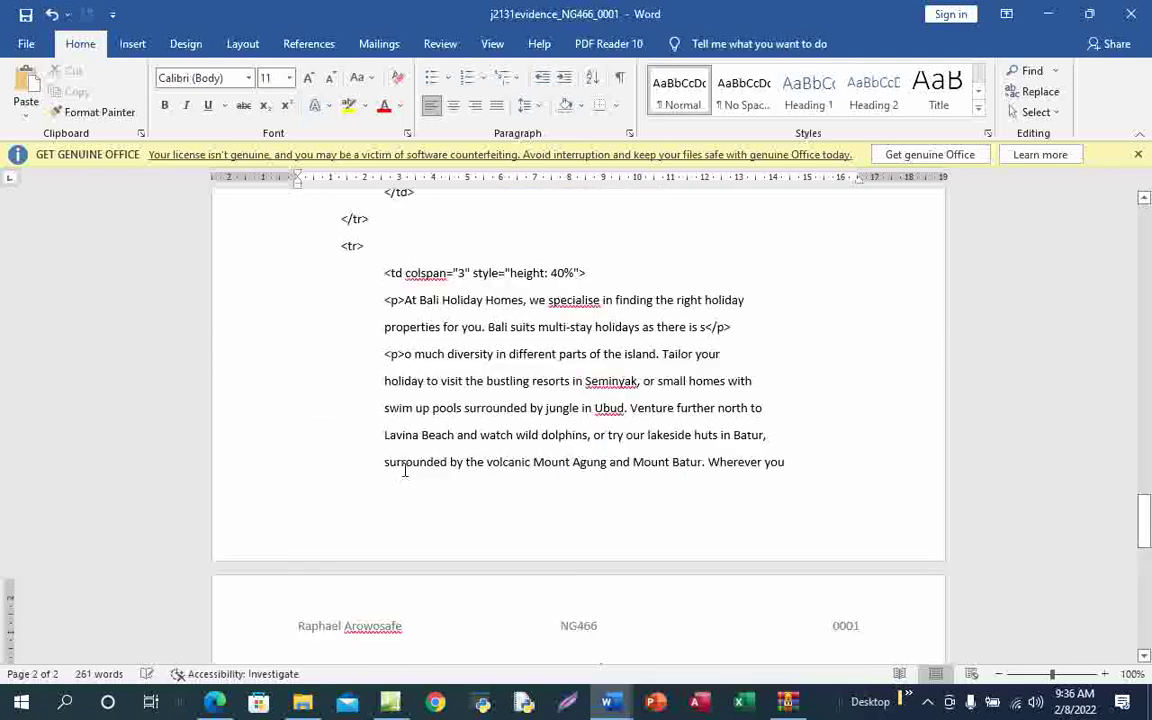
scroll(440, 504, "up", 10)
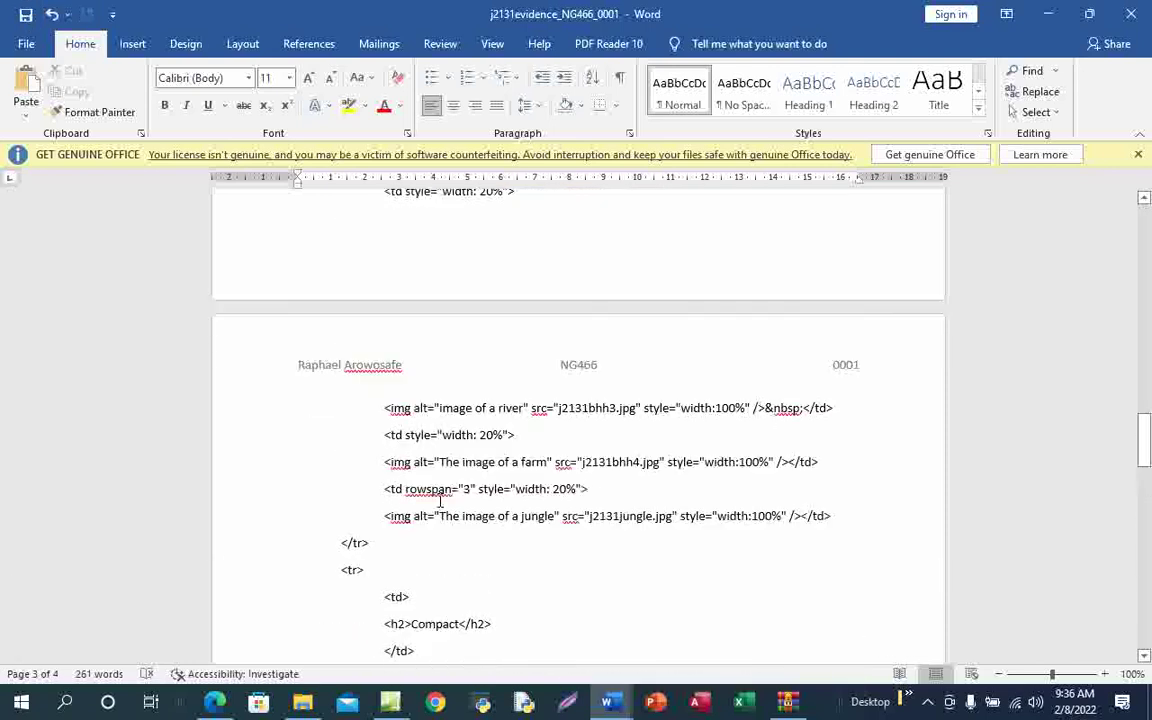
scroll(440, 504, "up", 12)
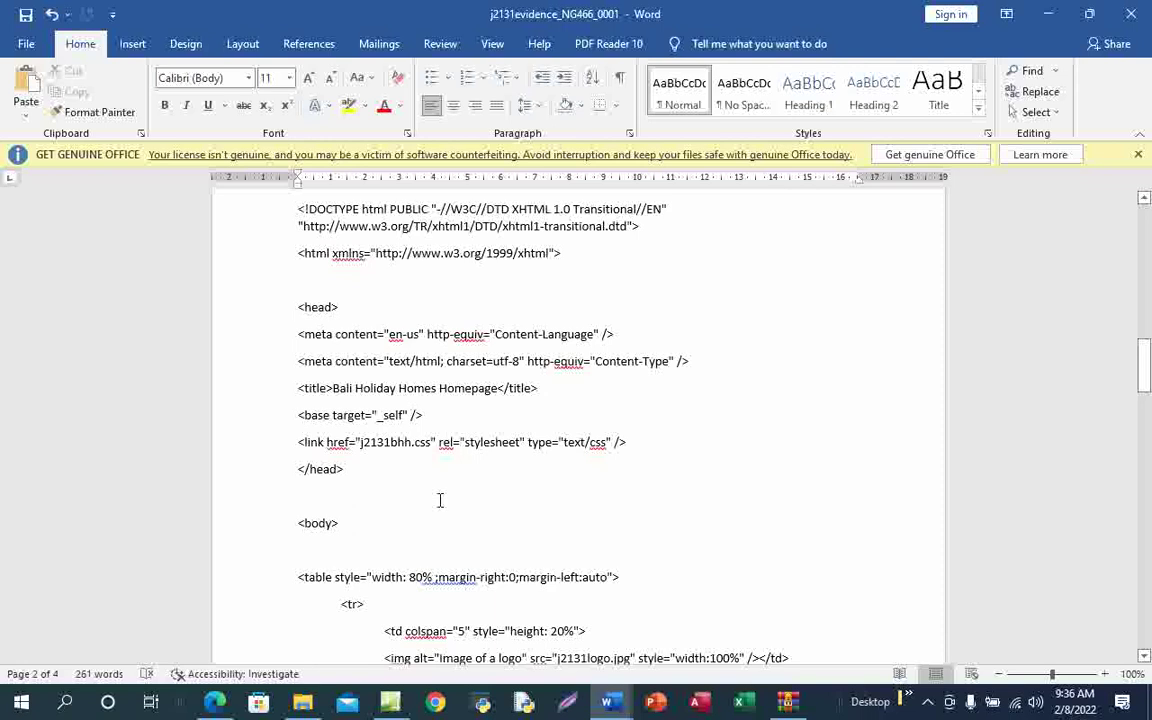
left_click(310, 445)
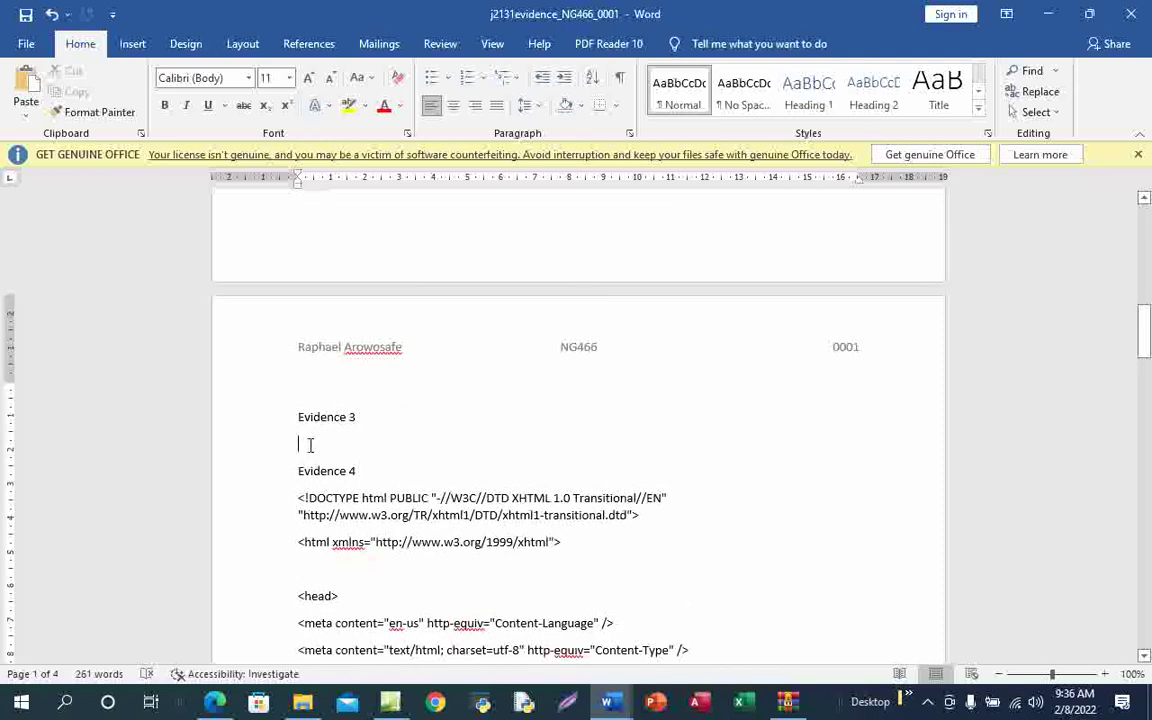
Return to the annotated exam paper PDF in Edge at the Evidence 3 and 4 instructions
mouse_move(215, 702)
left_click(230, 620)
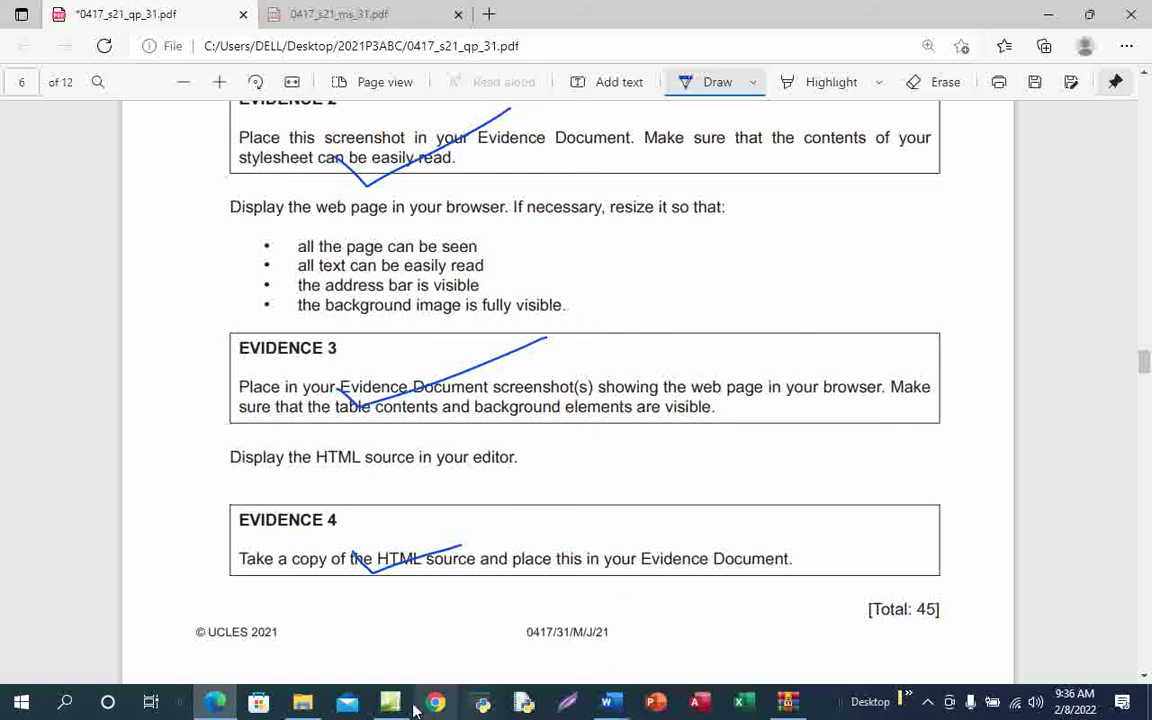
Switch bhh.htm to Design view and preview it in Chrome via File > Preview in Browser (F12)
mouse_move(390, 702)
left_click(398, 634)
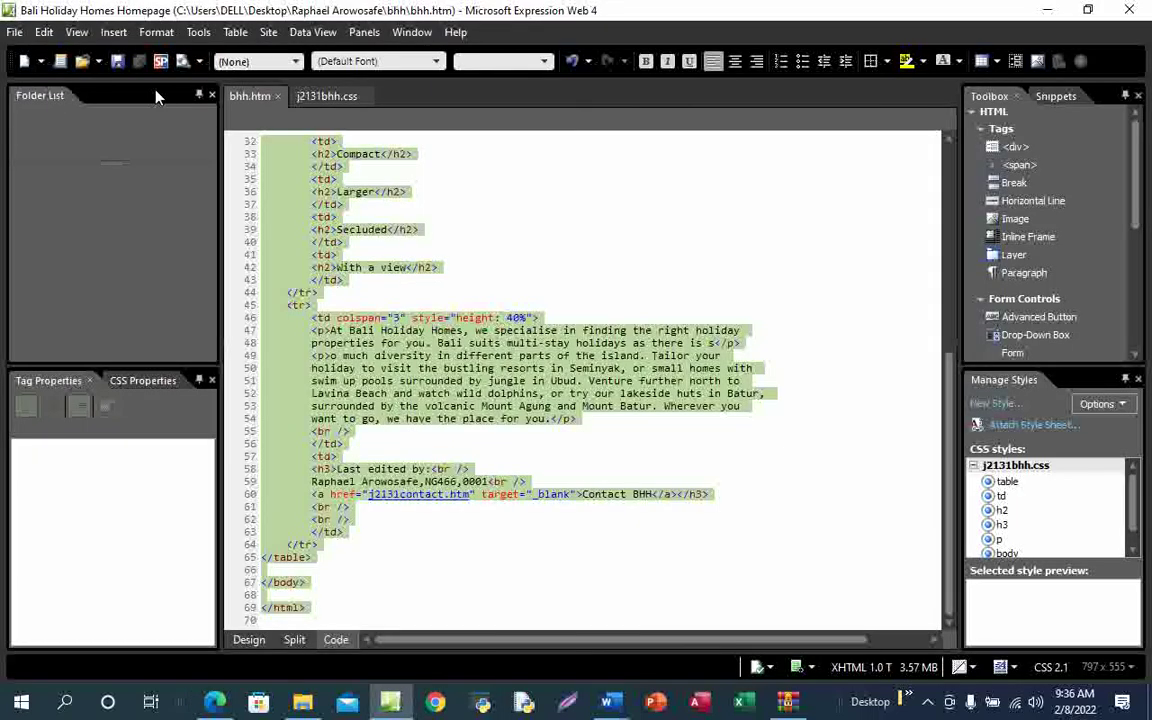
left_click(249, 640)
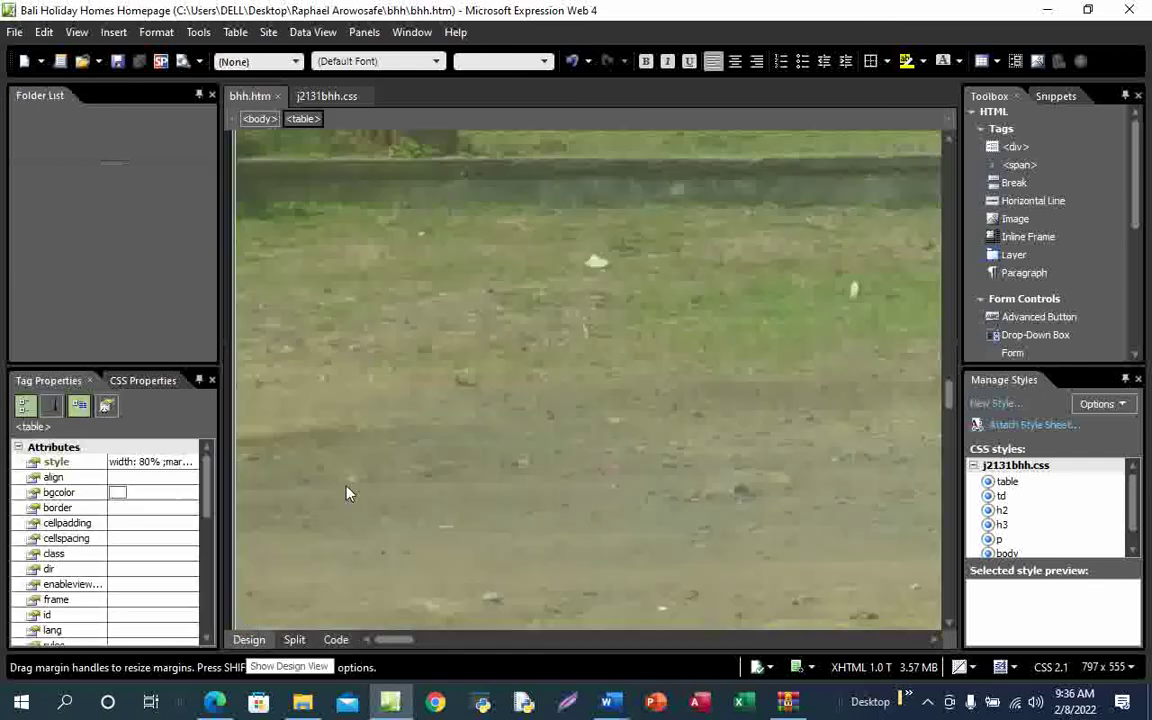
left_click(15, 32)
mouse_move(84, 266)
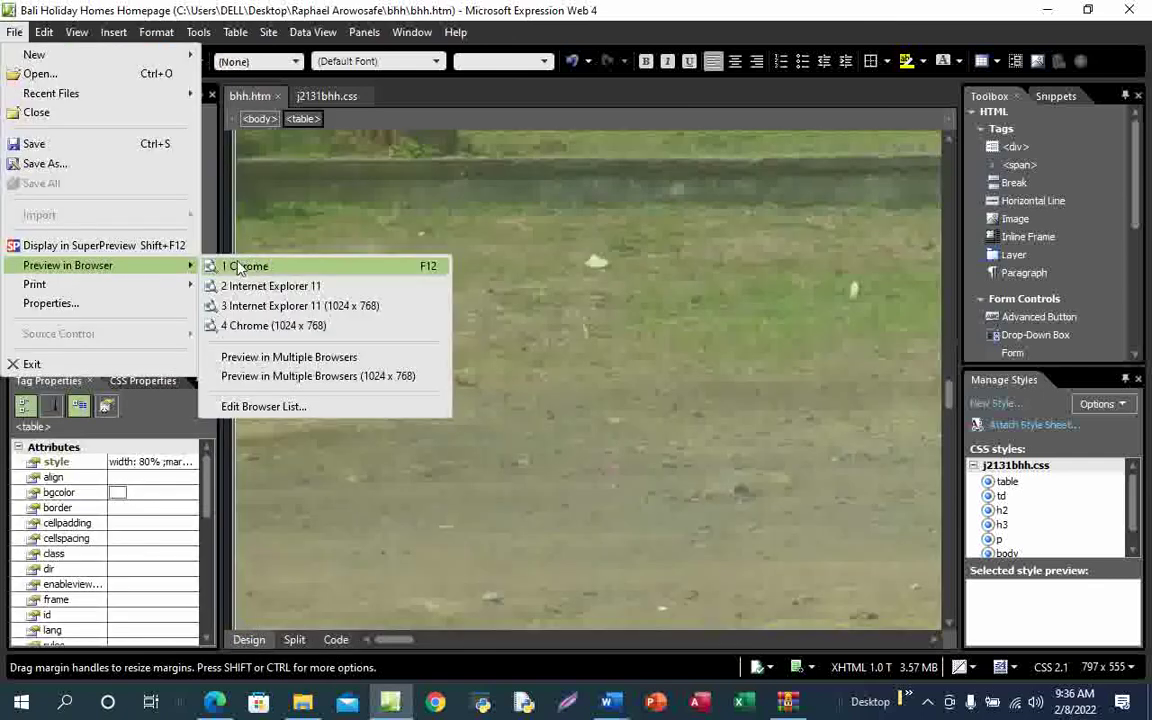
left_click(228, 262)
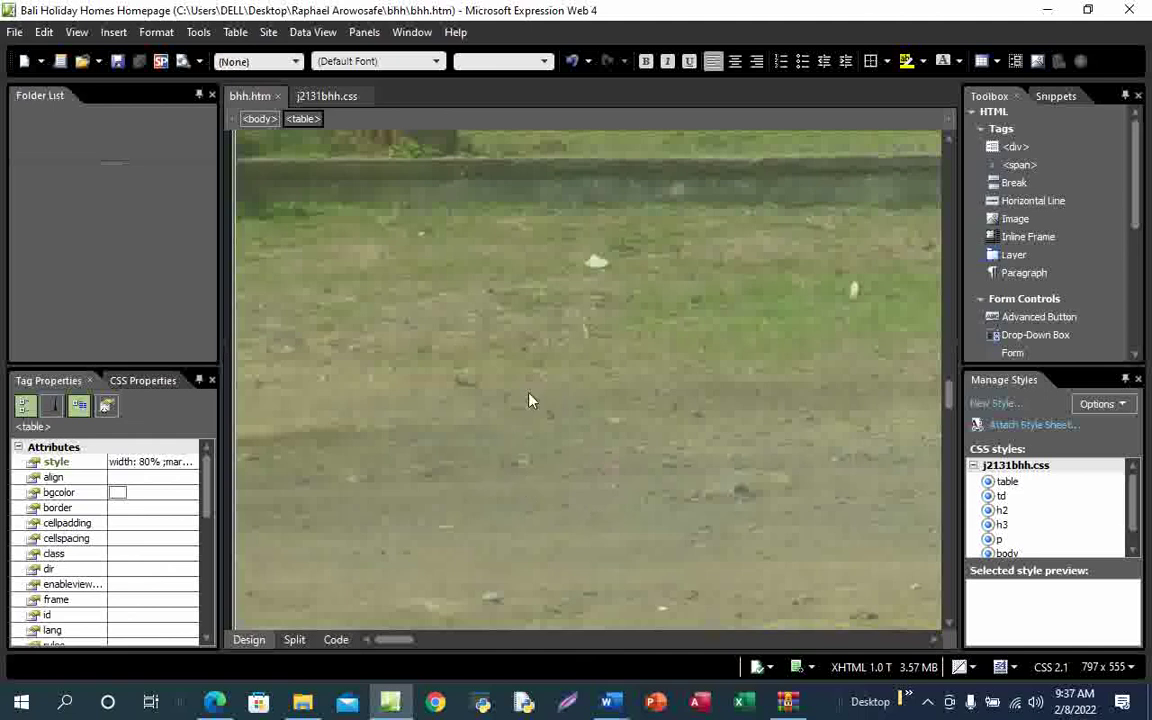
key("F12")
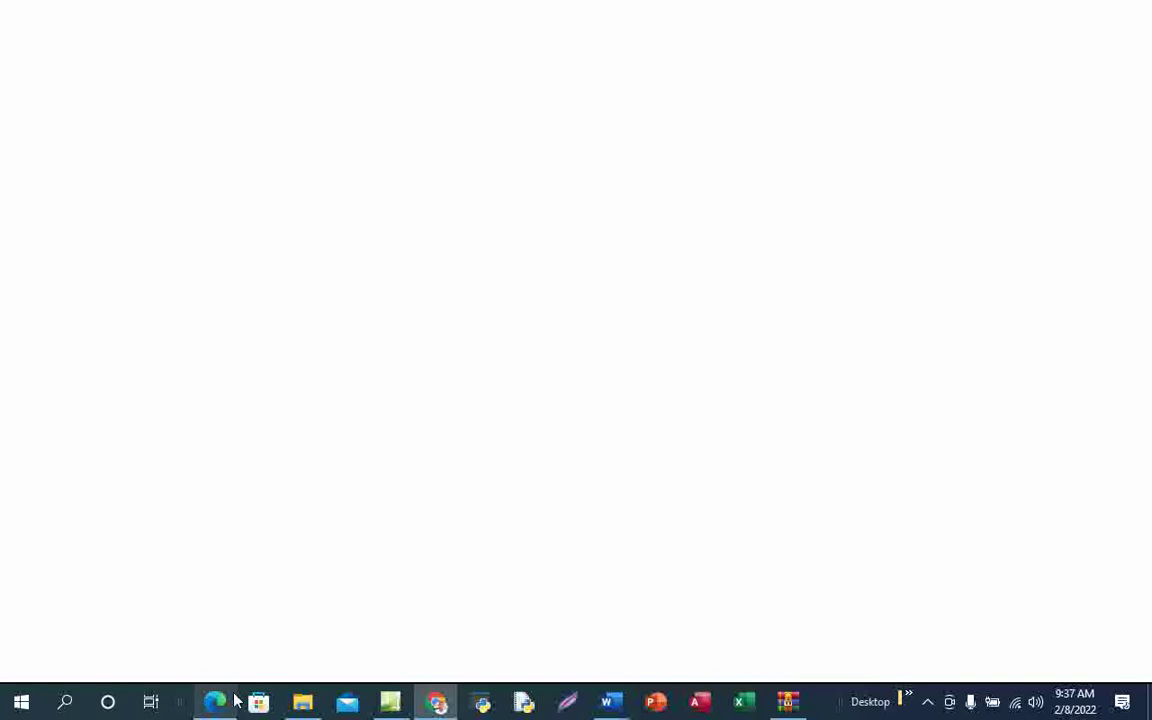
Briefly bring the exam paper PDF to the front from the taskbar
mouse_move(207, 708)
left_click(236, 638)
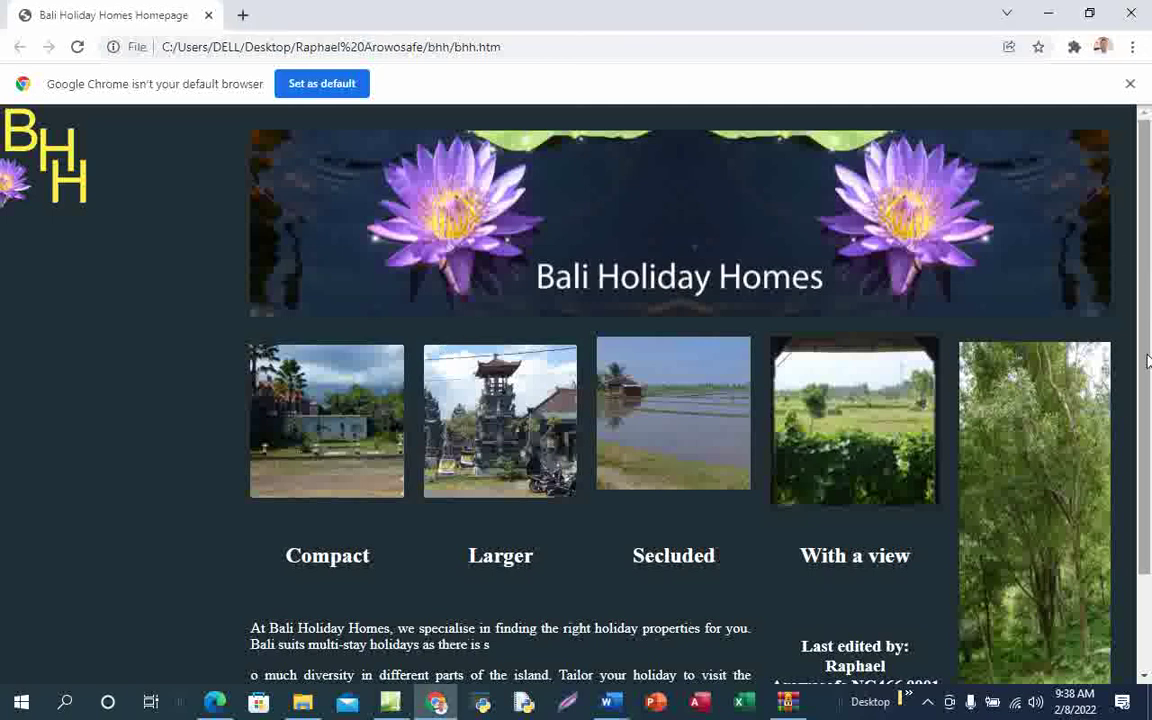
scroll(1148, 306, "down", 2)
scroll(1150, 320, "up", 1)
scroll(1150, 320, "up", 1)
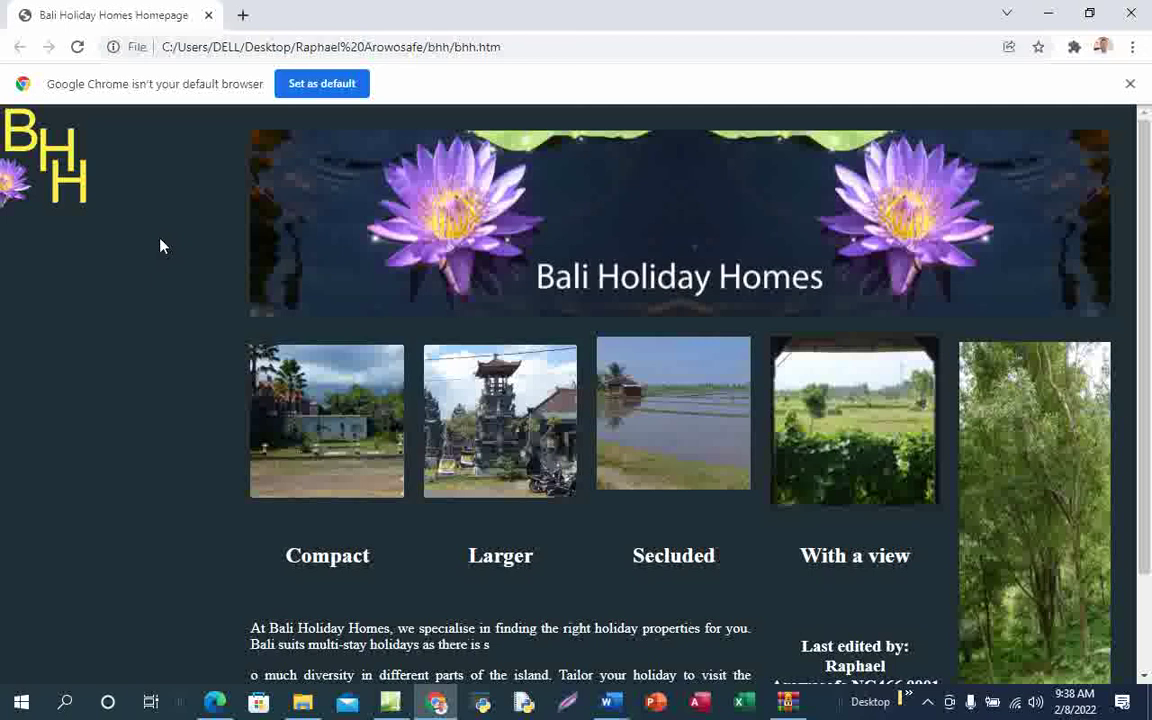
scroll(757, 448, "down", 2)
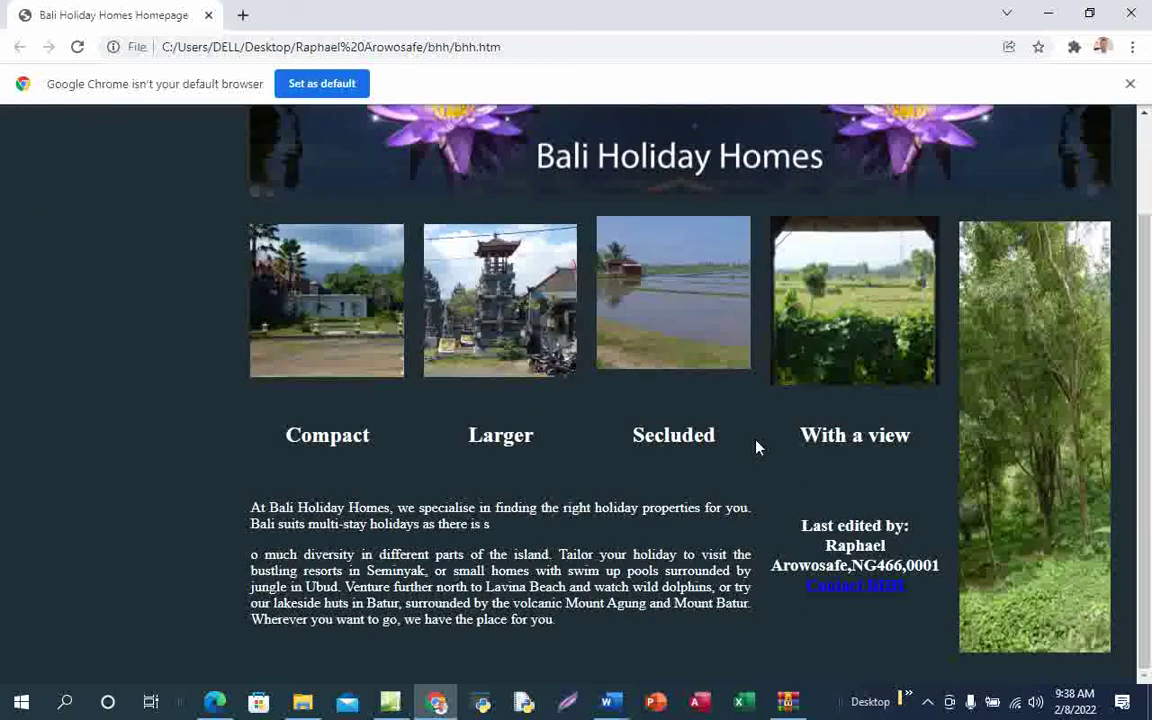
scroll(757, 448, "up", 2)
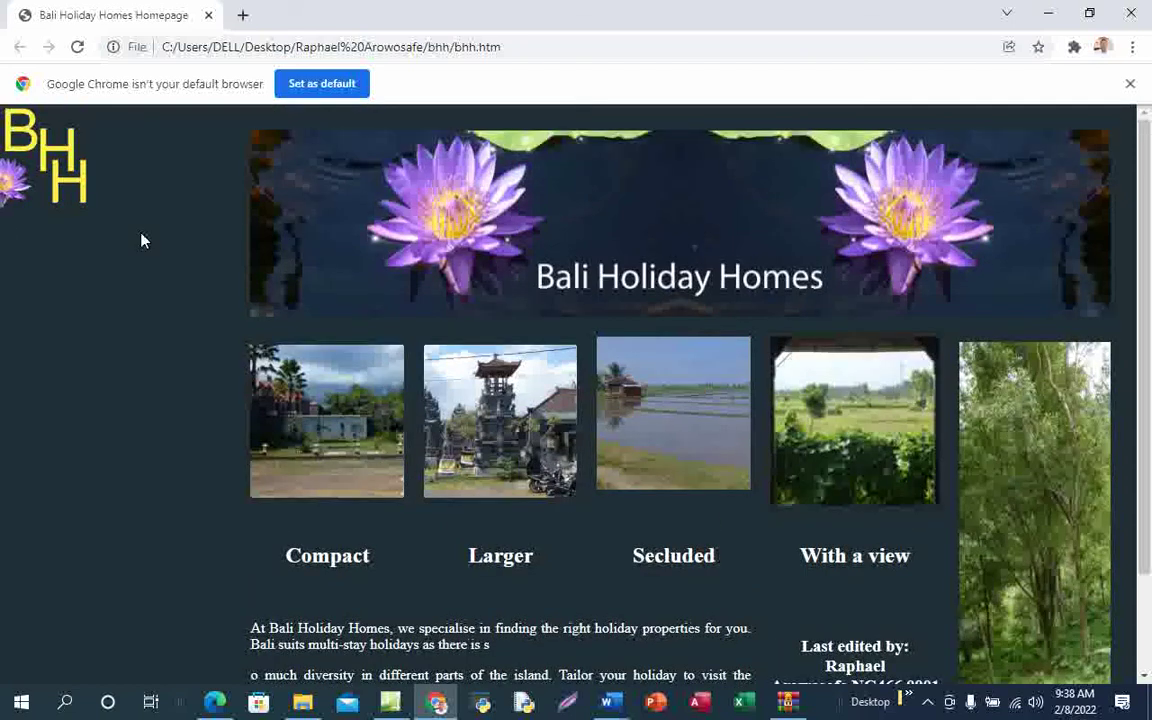
scroll(882, 432, "down", 2)
scroll(882, 432, "up", 2)
scroll(727, 455, "down", 1)
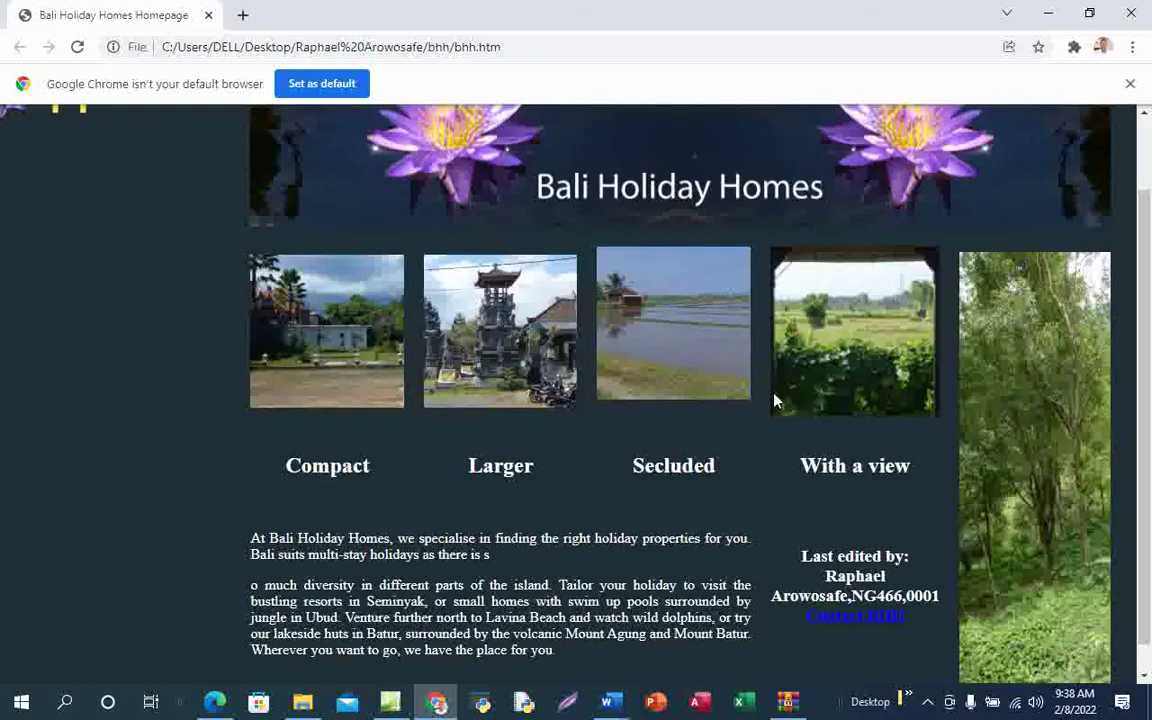
Zoom the Chrome page out to 90% and then 75%, checking the fit each time
left_click(1133, 50)
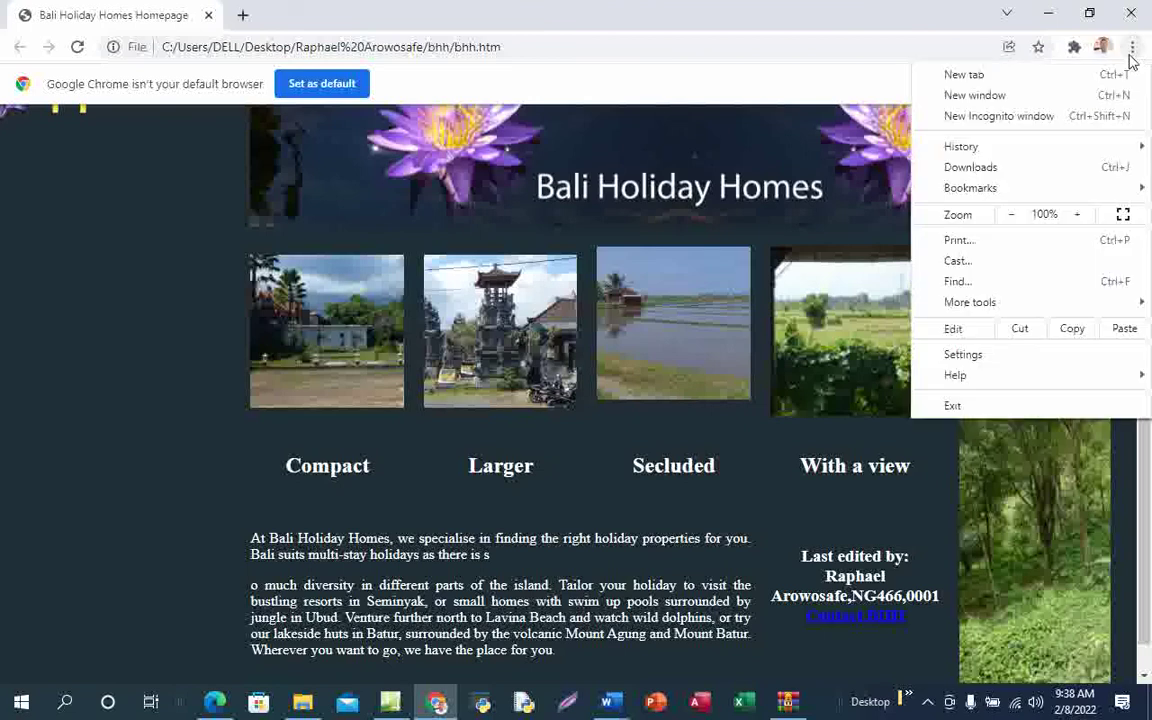
left_click(1012, 216)
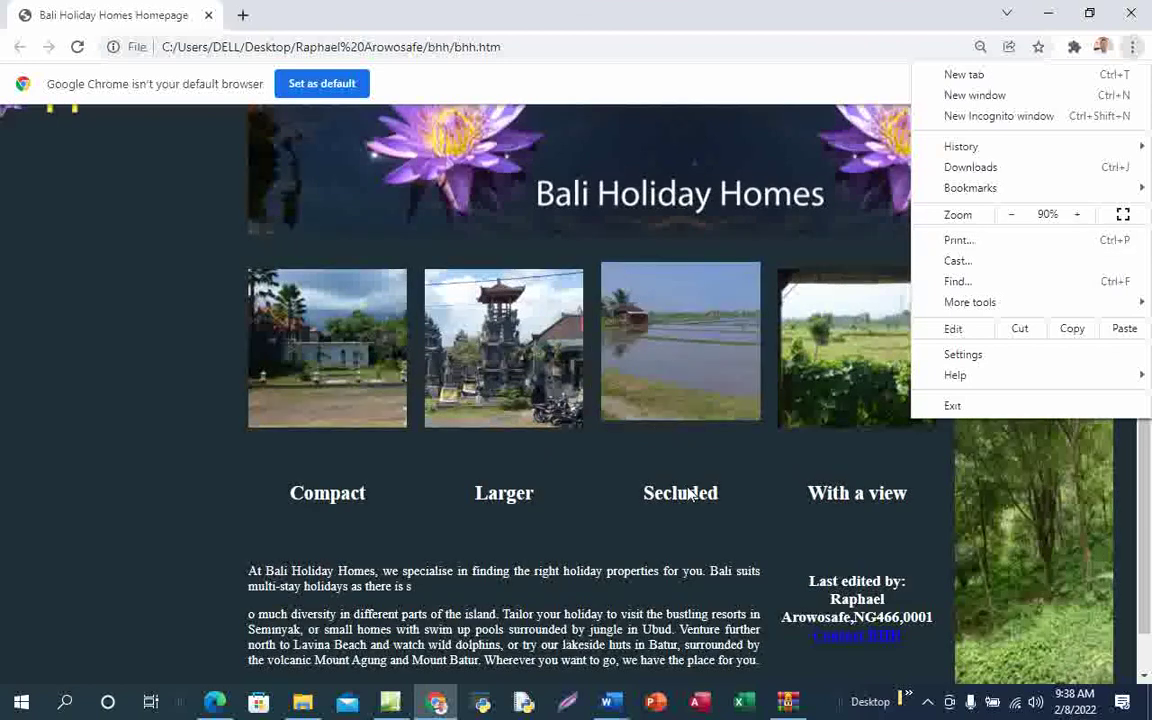
left_click(727, 263)
scroll(727, 434, "down", 1)
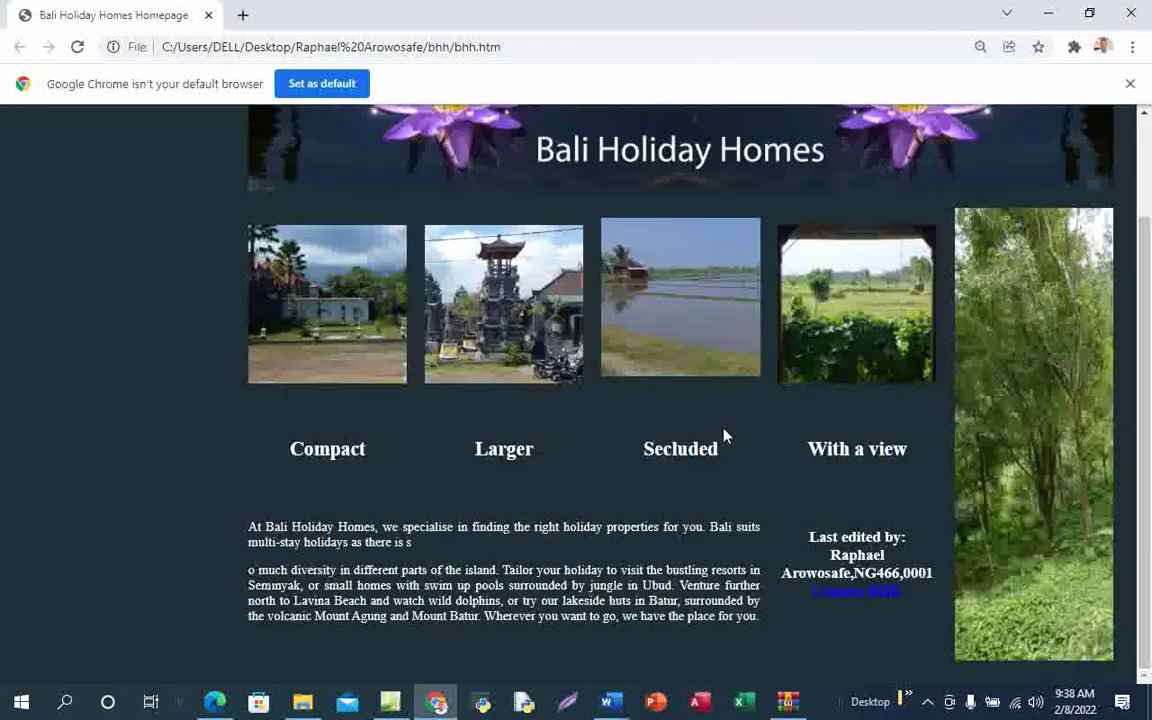
scroll(727, 434, "up", 2)
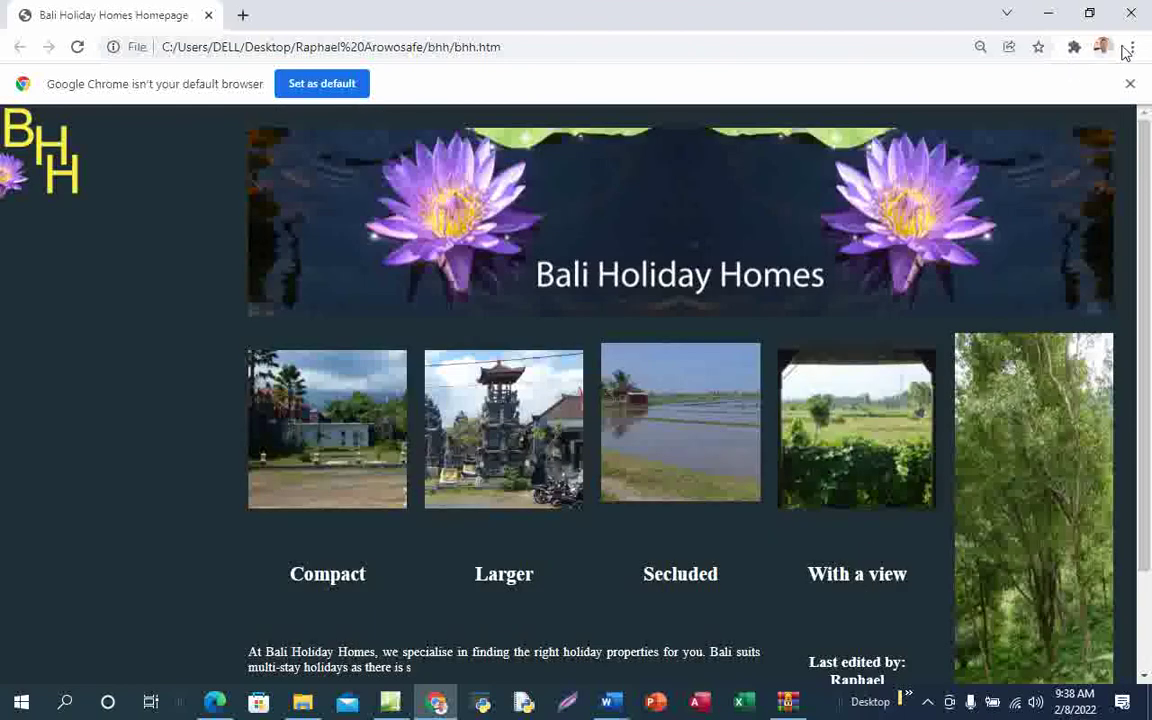
left_click(1132, 46)
left_click(1011, 217)
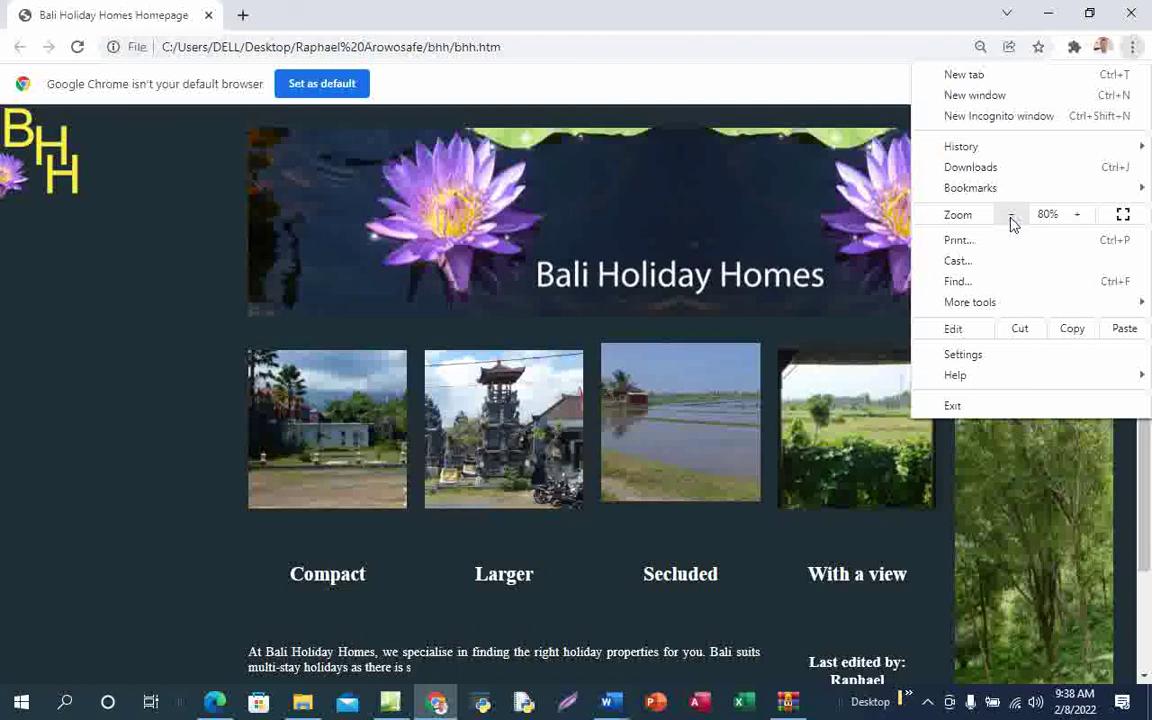
left_click(1012, 217)
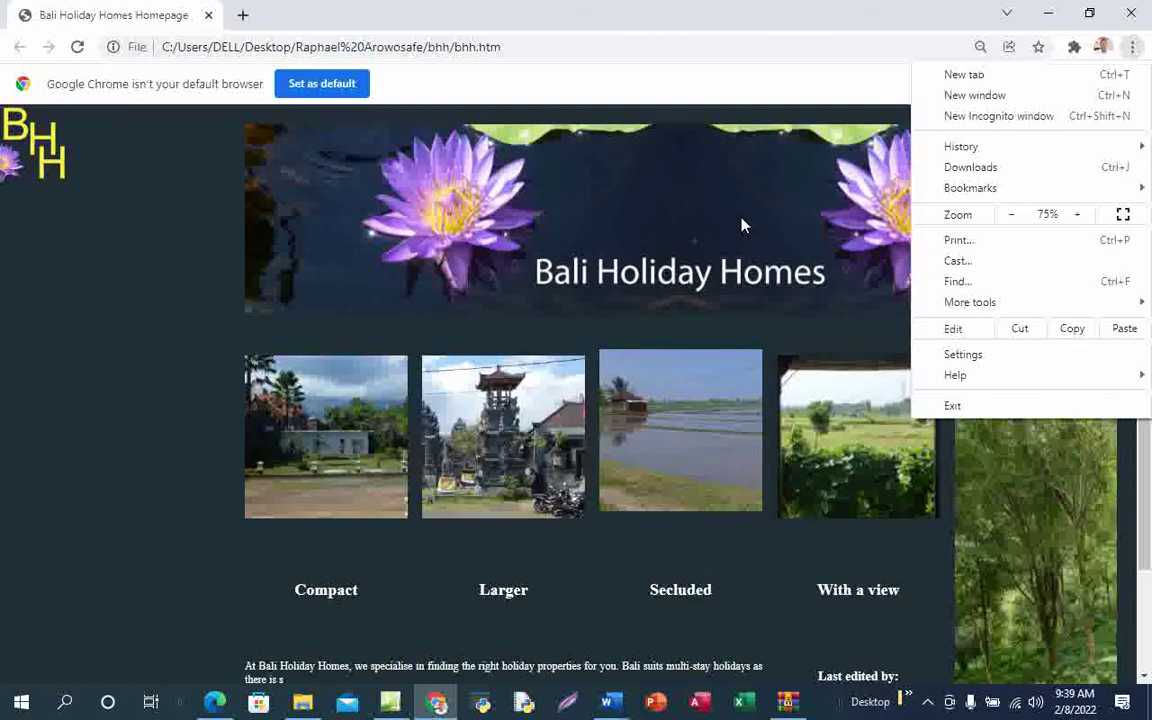
left_click(742, 226)
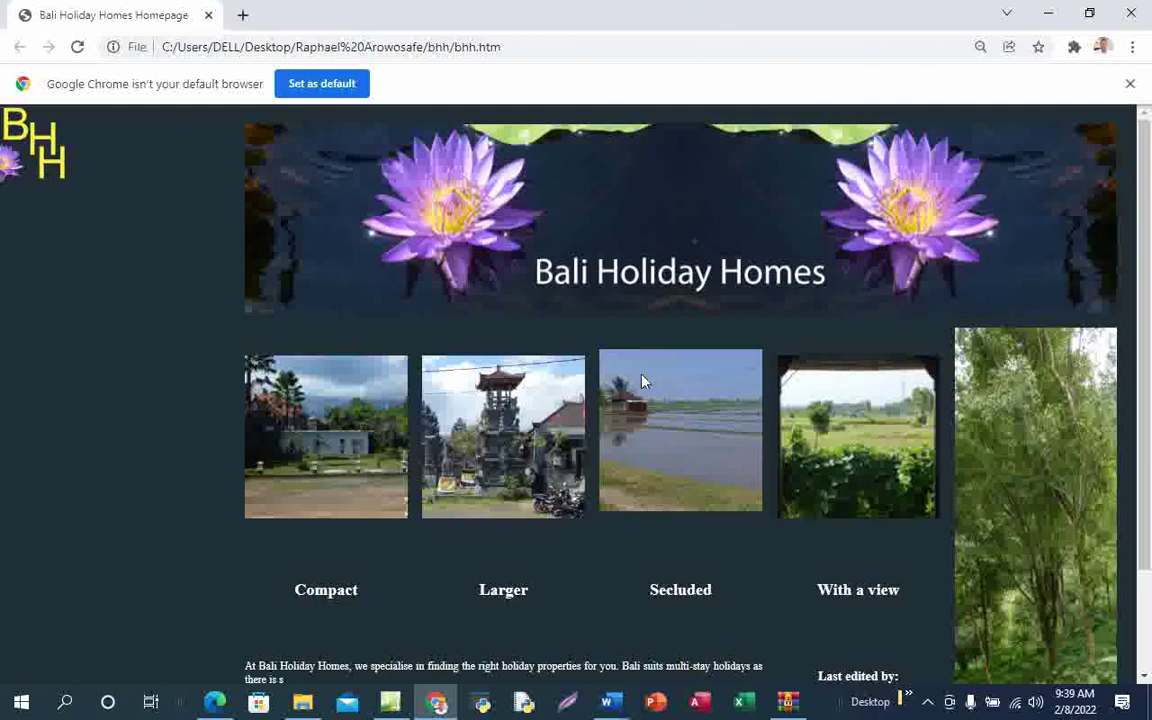
scroll(745, 388, "down", 1)
scroll(745, 388, "up", 1)
Zoom the page further out to 67% and check the fit
left_click(1132, 47)
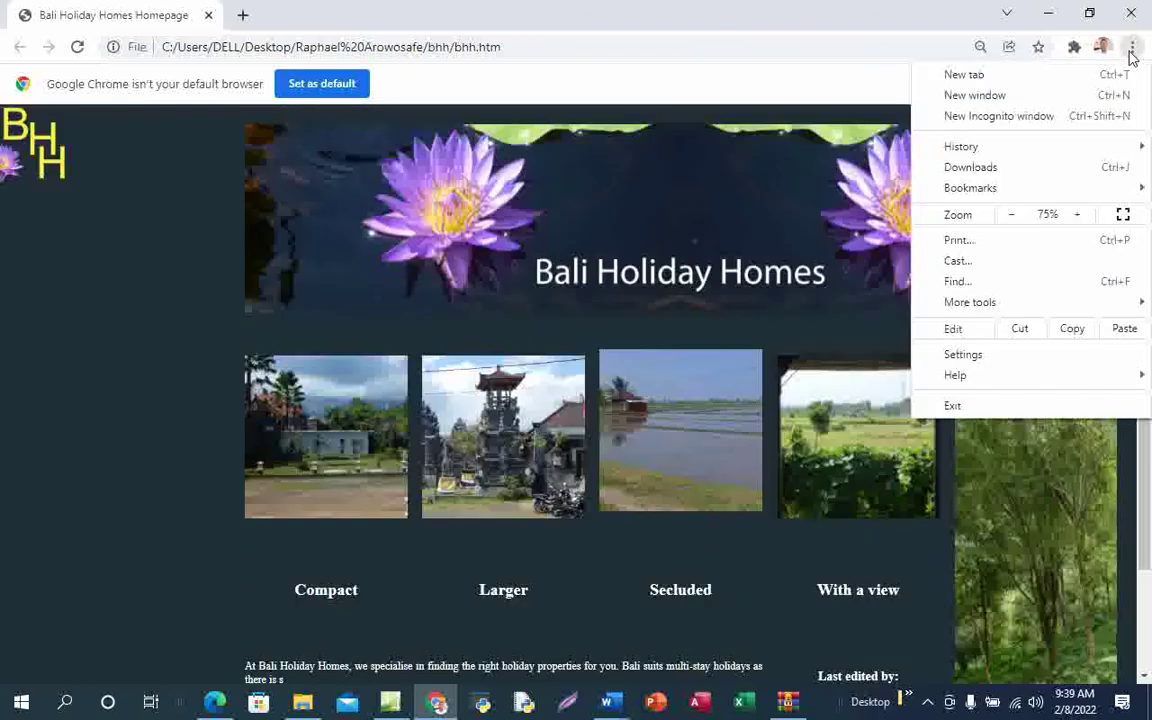
left_click(1009, 216)
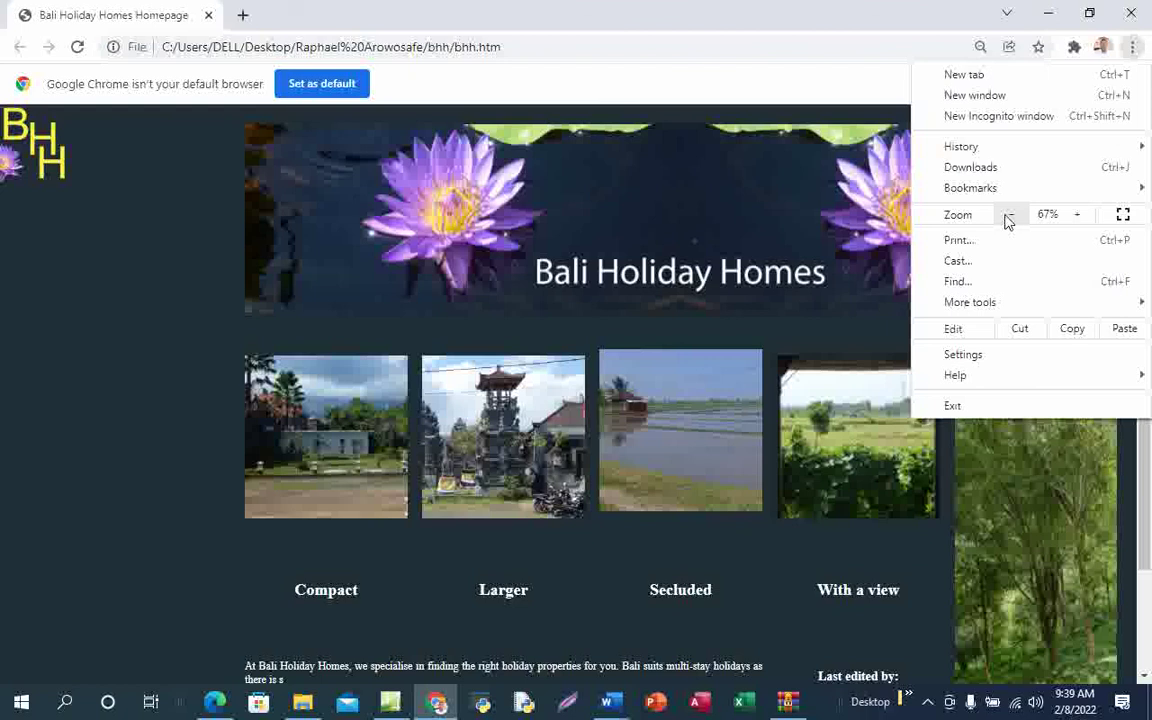
left_click(388, 251)
scroll(847, 462, "down", 2)
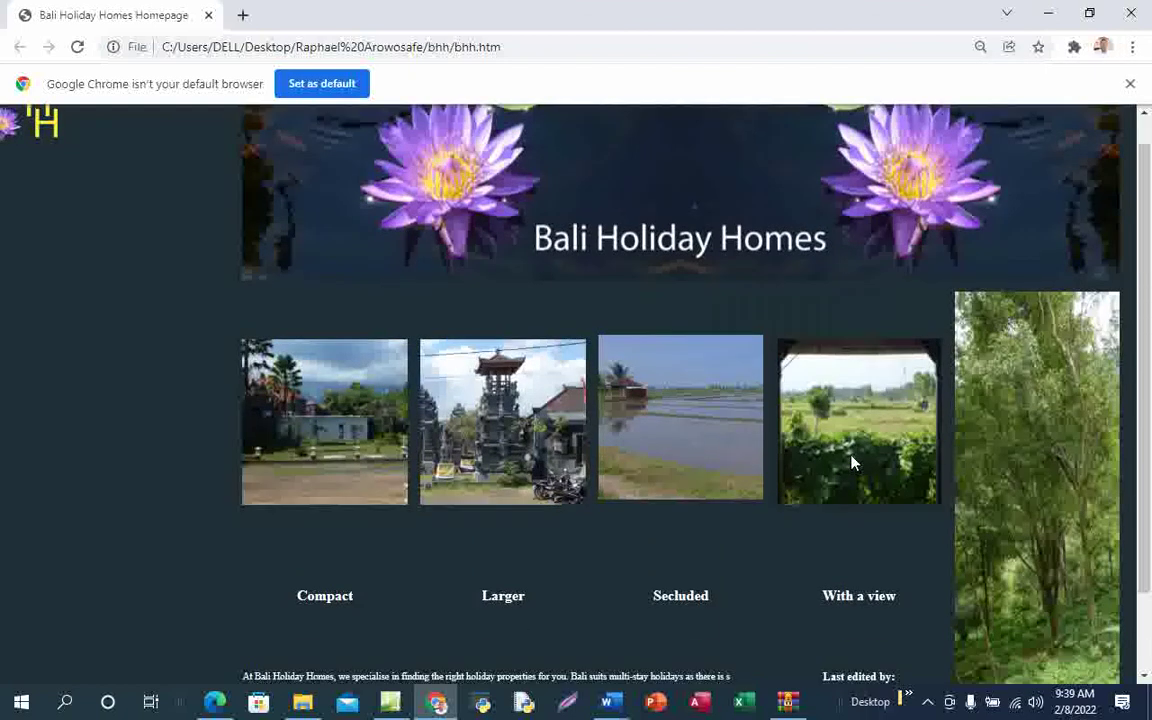
scroll(850, 462, "up", 2)
scroll(852, 463, "down", 2)
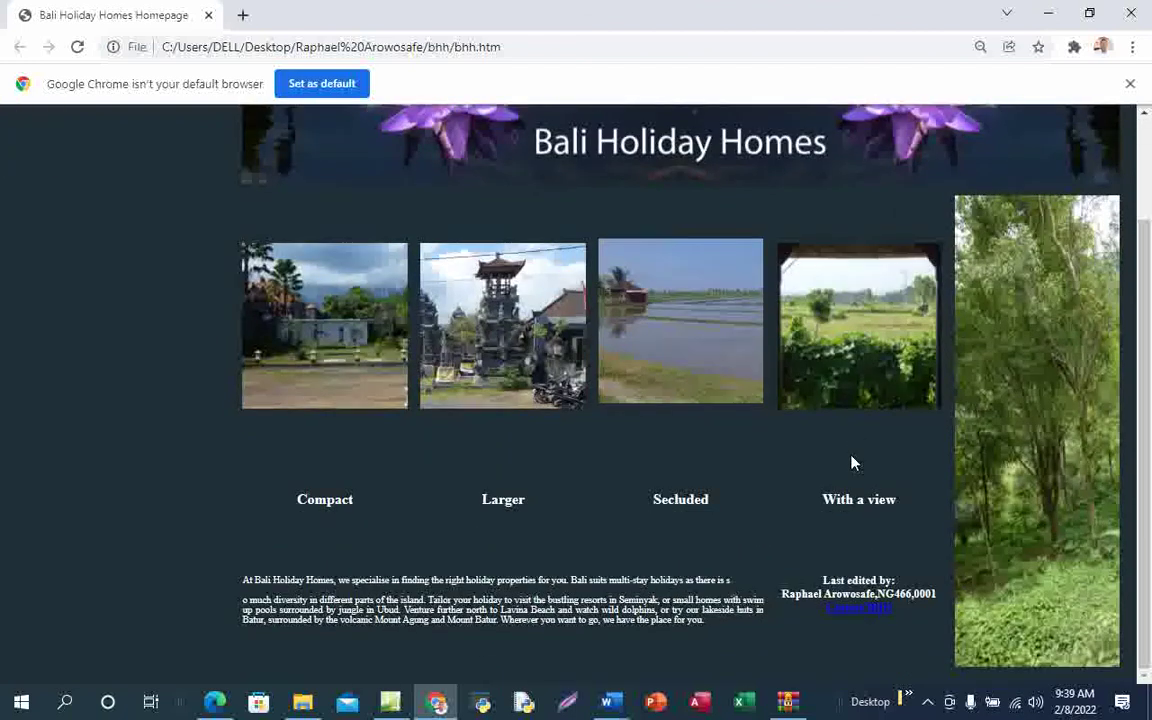
scroll(852, 463, "up", 2)
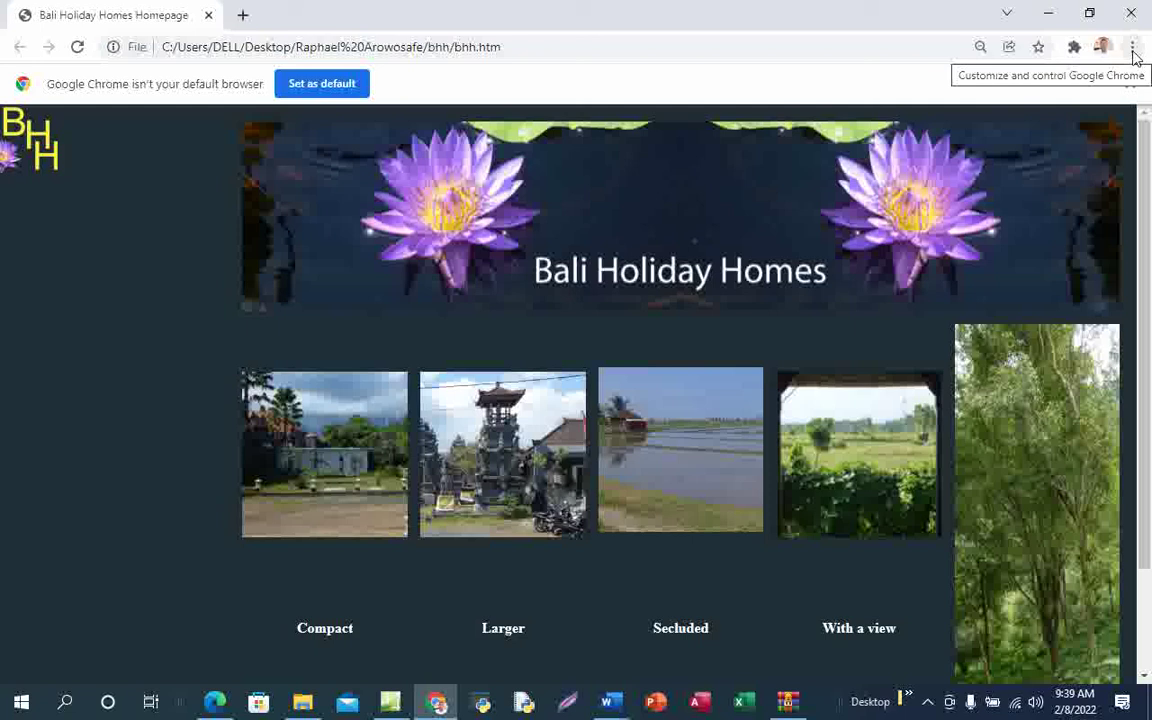
Step the zoom through levels from 33% up to 175% and back down to about 90%
left_click(1134, 48)
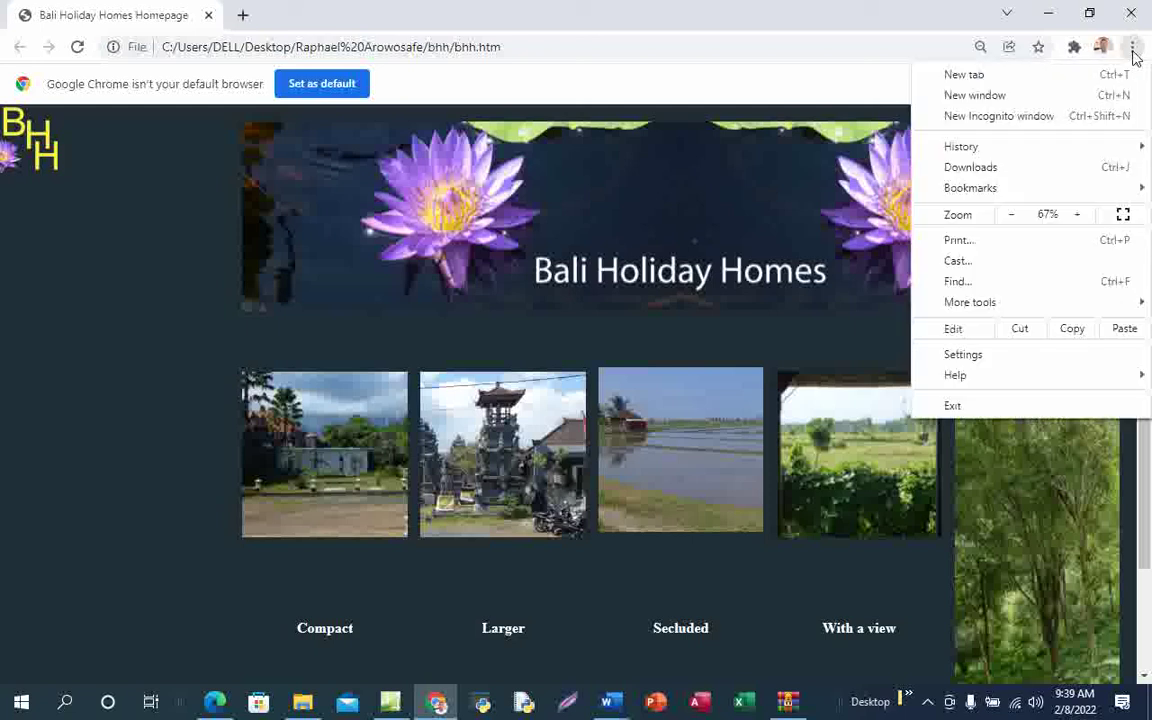
left_click(1011, 225)
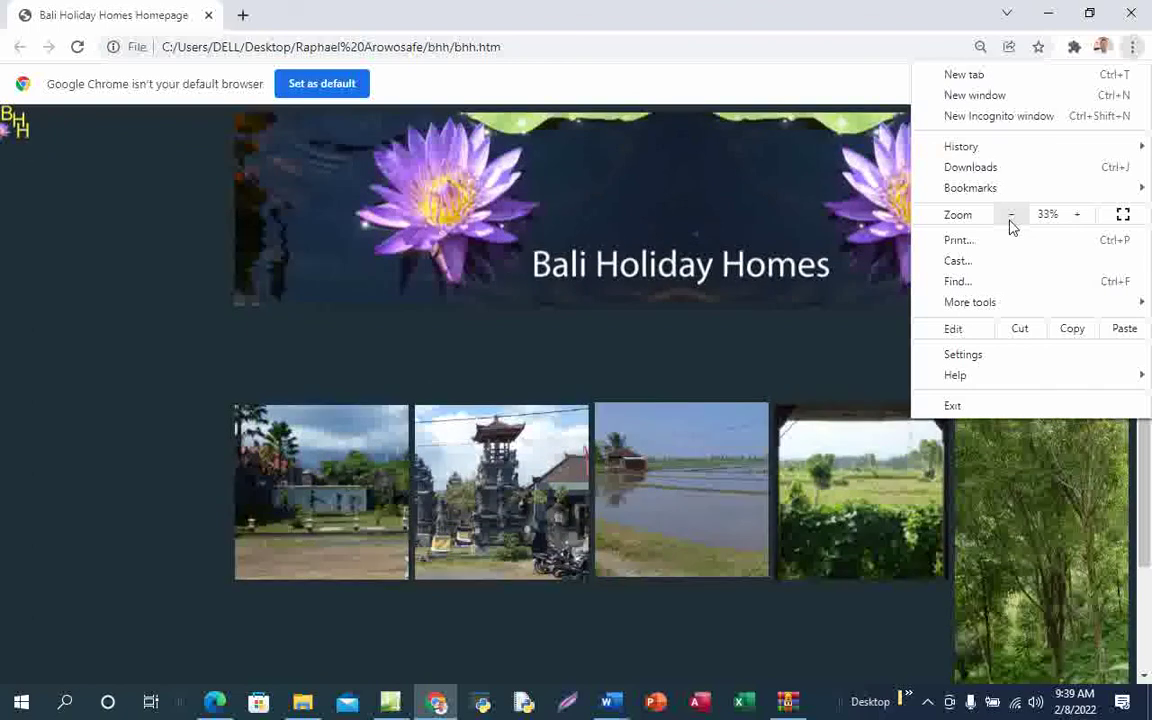
left_click(1077, 214)
left_click(1077, 214)
left_click(1077, 214)
left_click(1077, 214)
left_click(1077, 214)
left_click(1077, 214)
left_click(1077, 214)
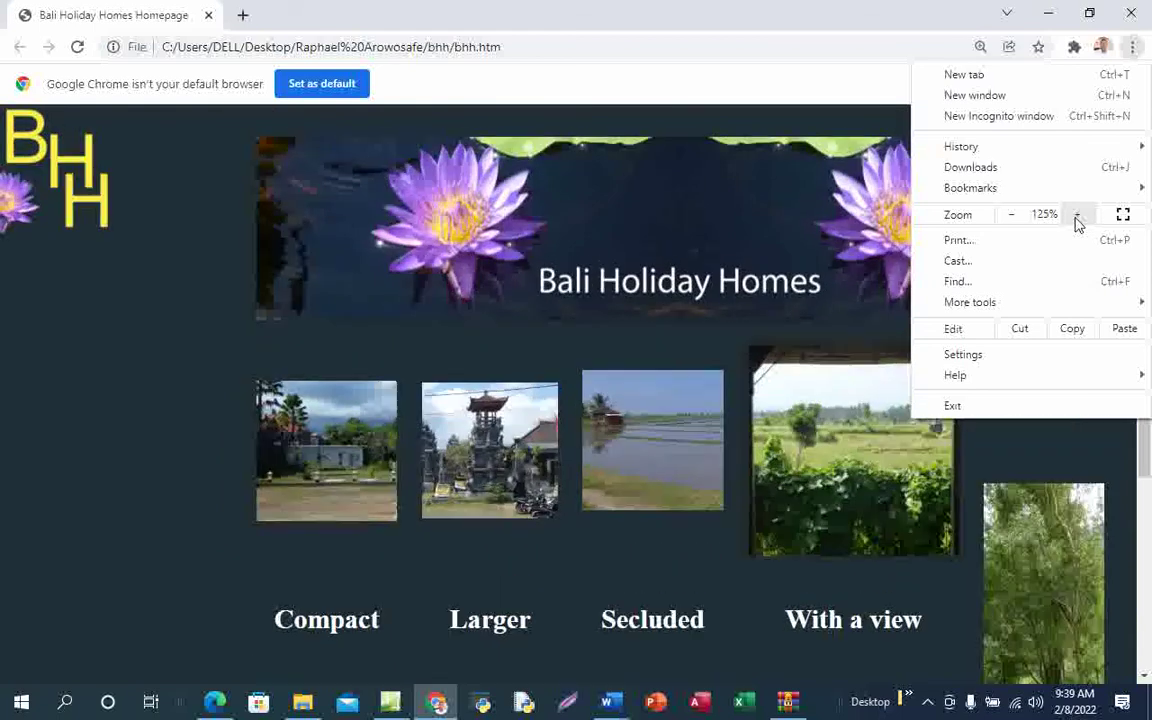
left_click(1077, 216)
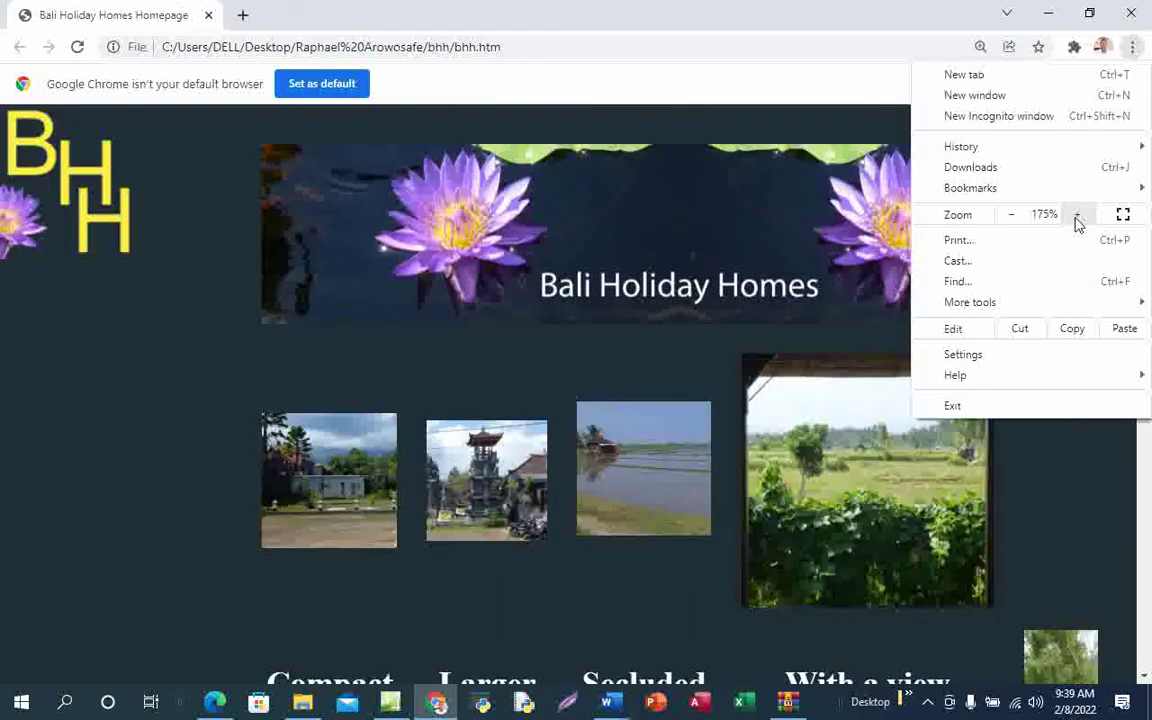
left_click(1012, 215)
left_click(1012, 215)
left_click(1012, 215)
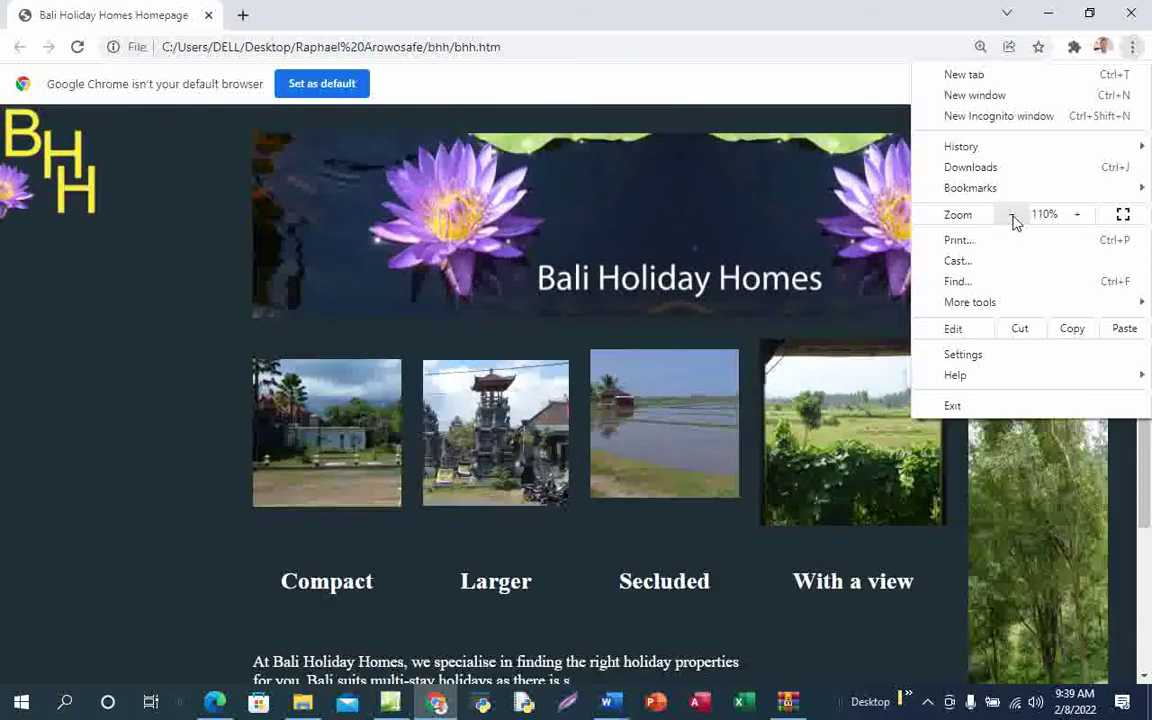
left_click(1012, 215)
left_click(1012, 215)
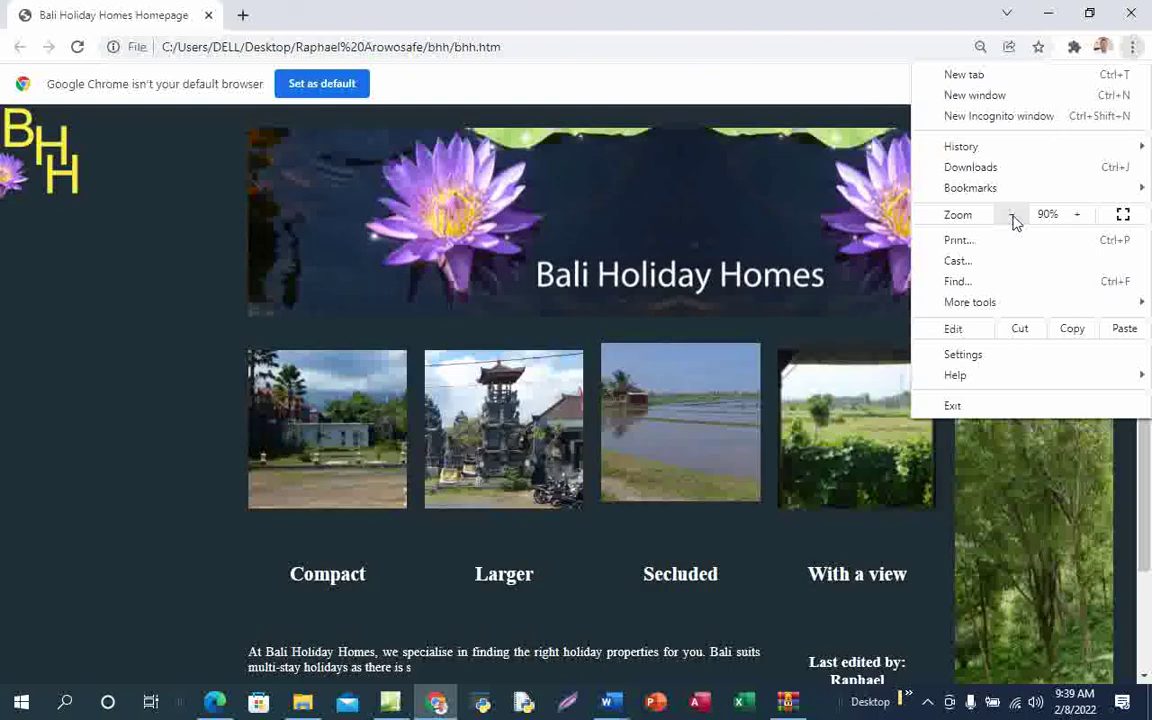
left_click(1012, 215)
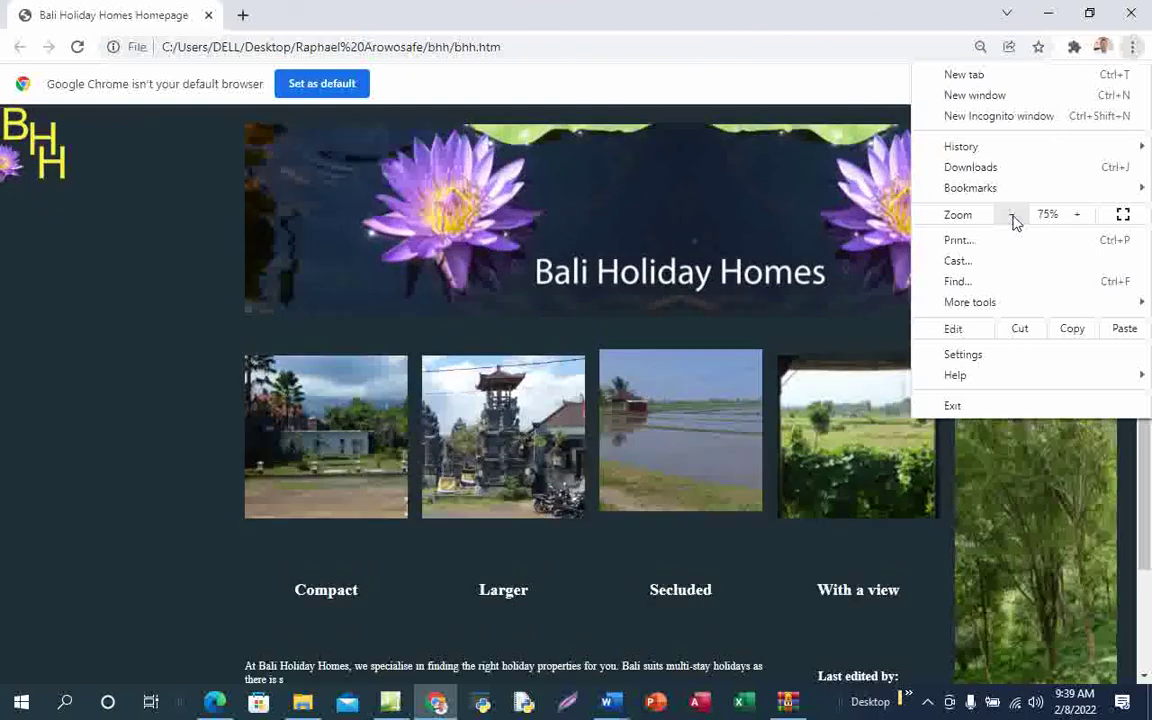
left_click(1077, 215)
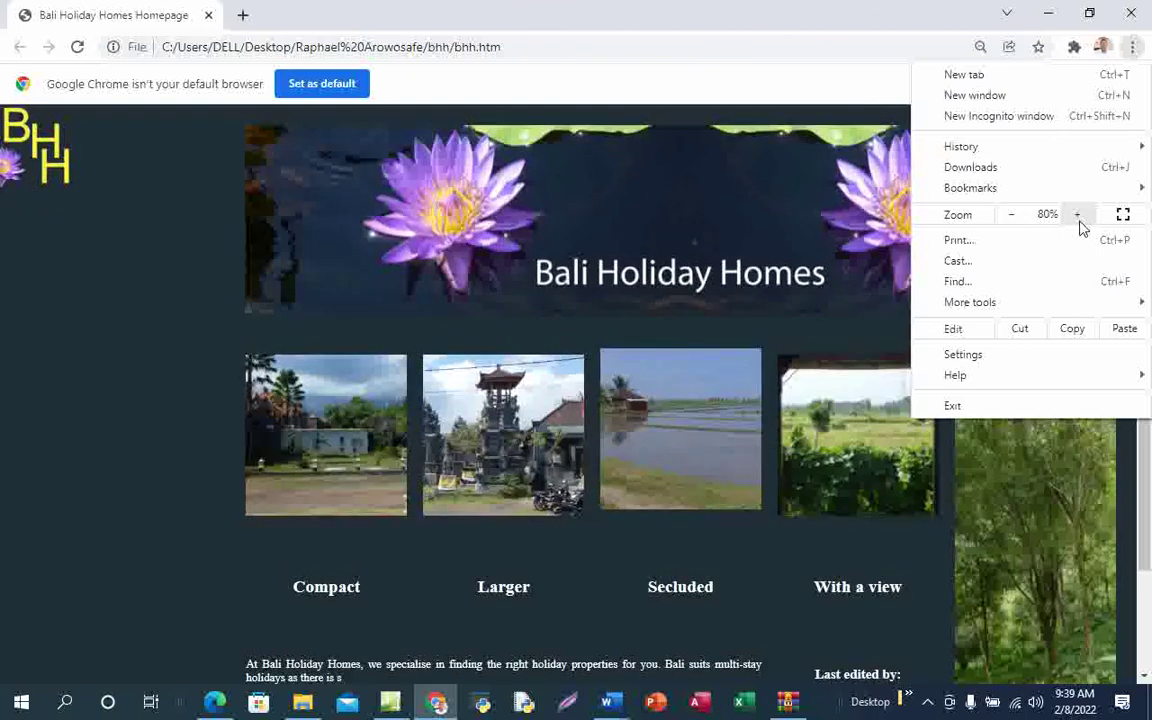
left_click(1078, 216)
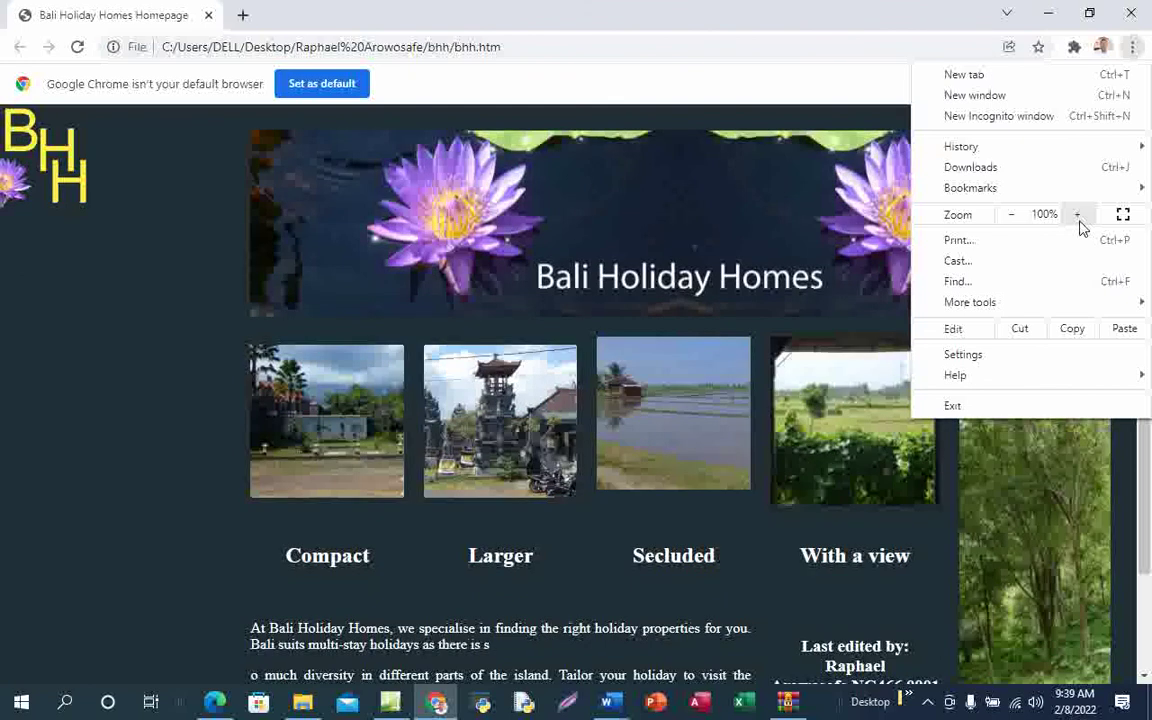
left_click(1078, 216)
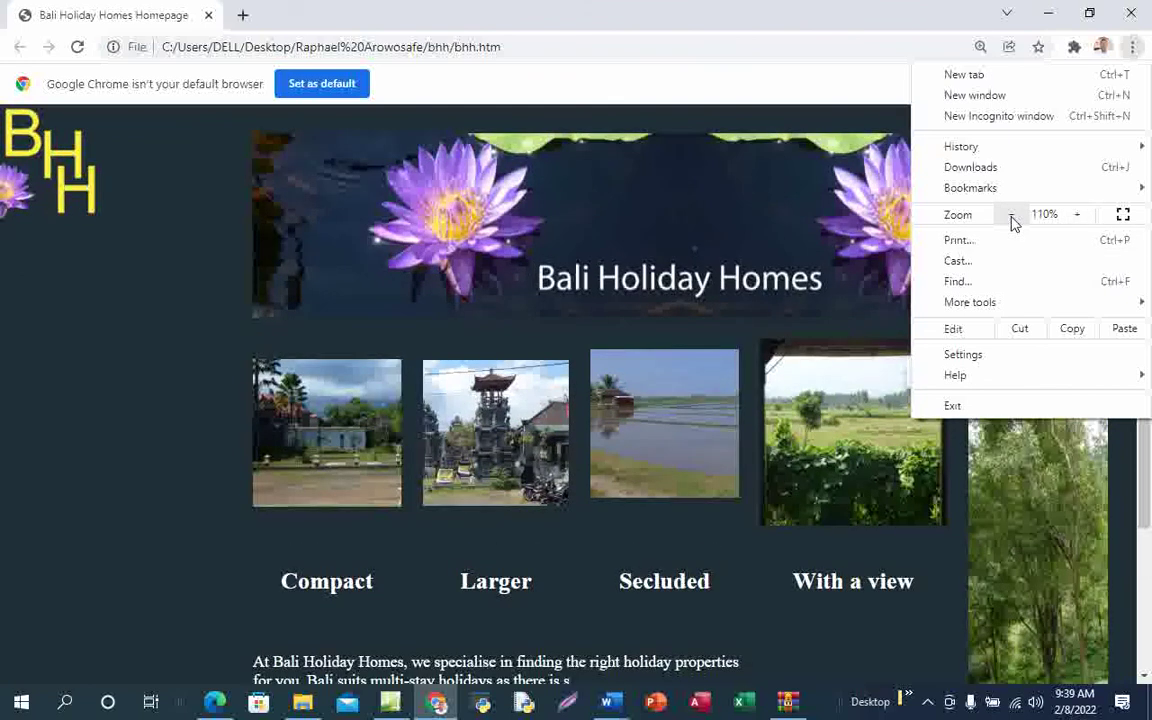
left_click(1011, 216)
left_click(1011, 216)
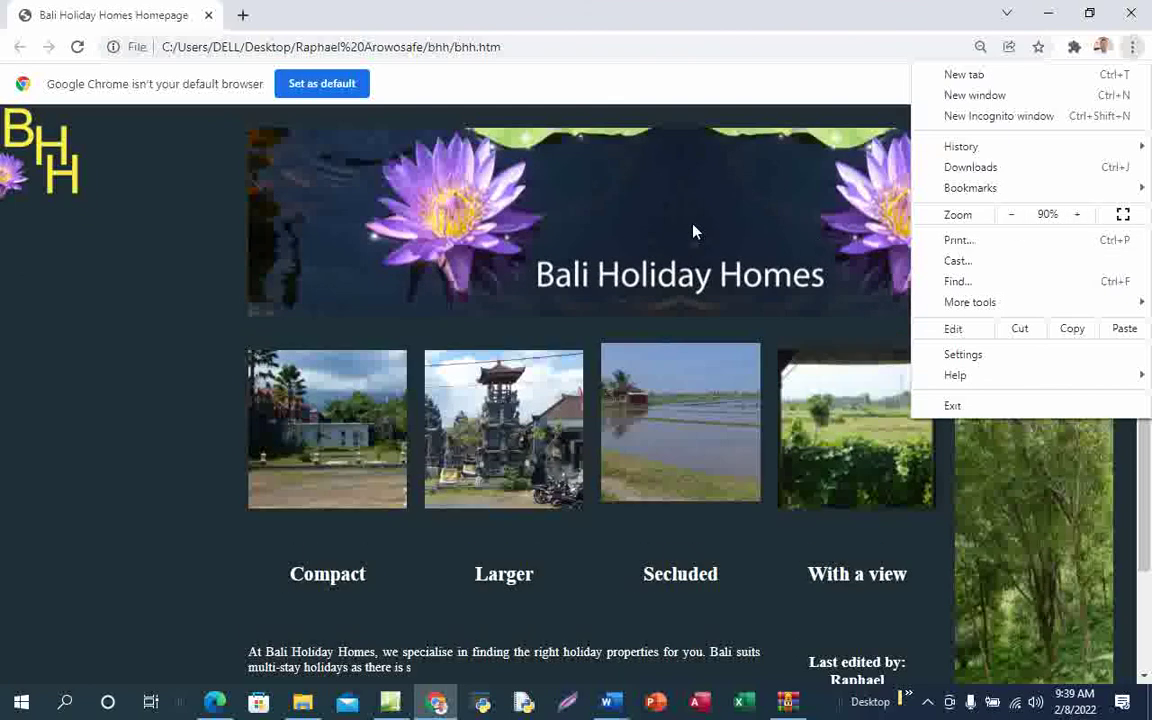
left_click(689, 231)
scroll(913, 545, "down", 1)
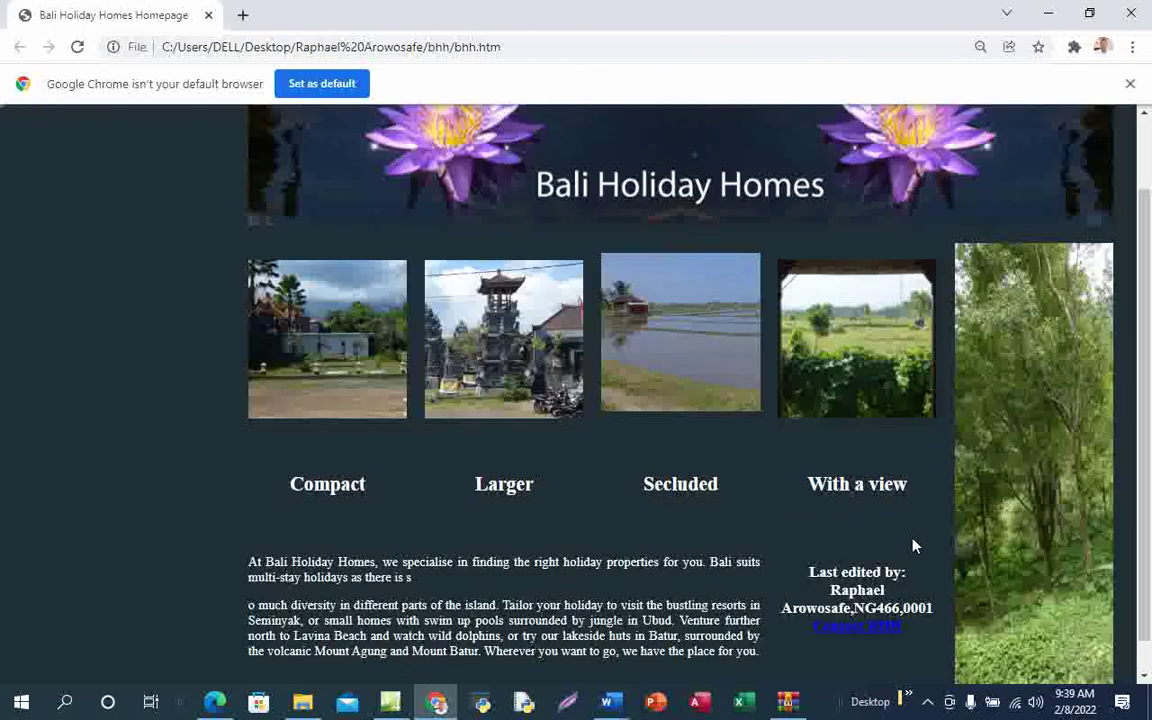
scroll(930, 510, "up", 1)
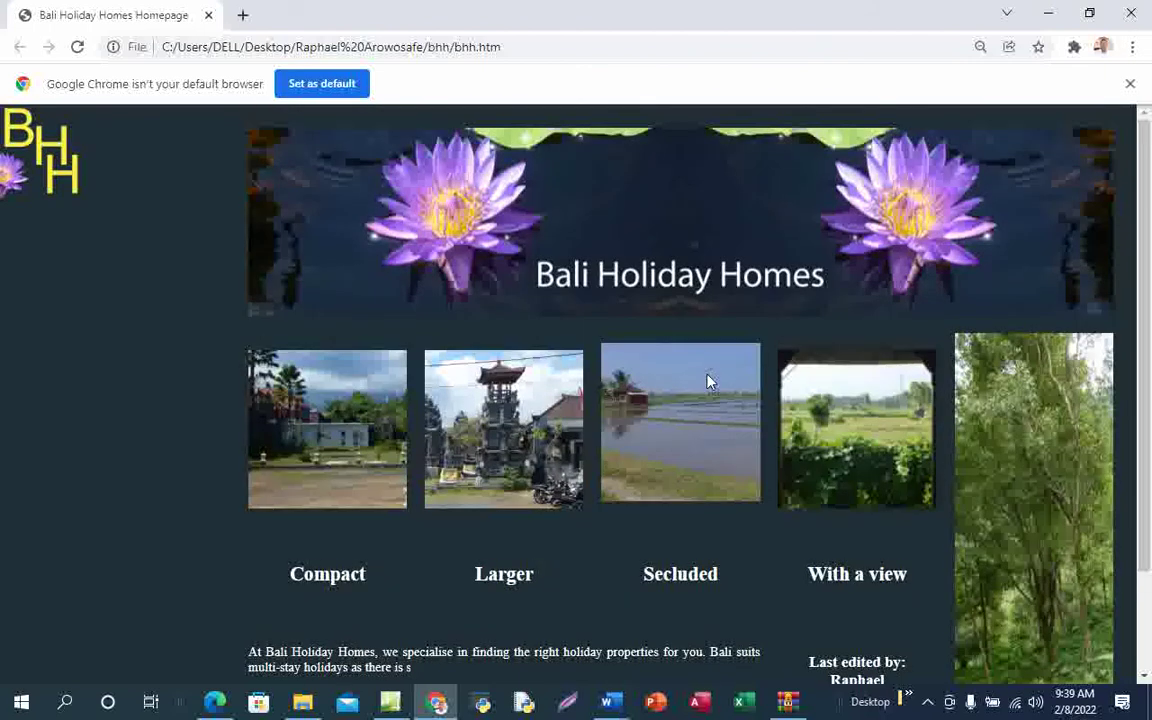
scroll(708, 381, "down", 2)
scroll(640, 330, "up", 2)
Lower the zoom to 75% and check the page fit
left_click(1132, 48)
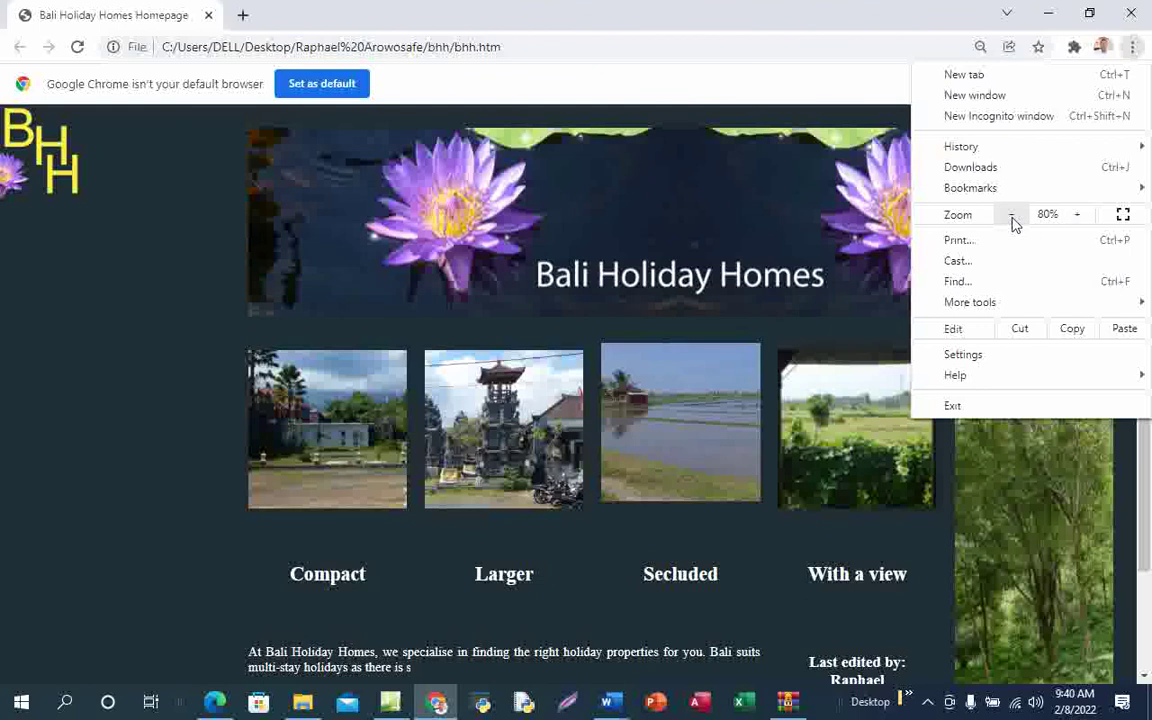
left_click(1012, 218)
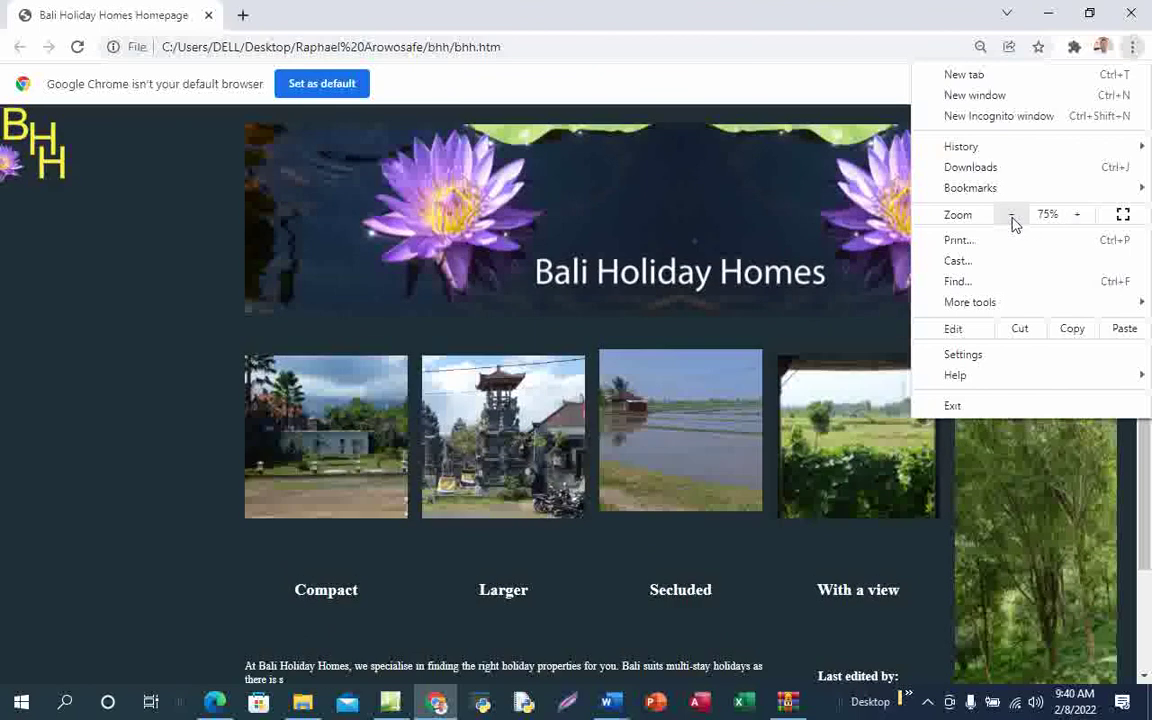
left_click(337, 239)
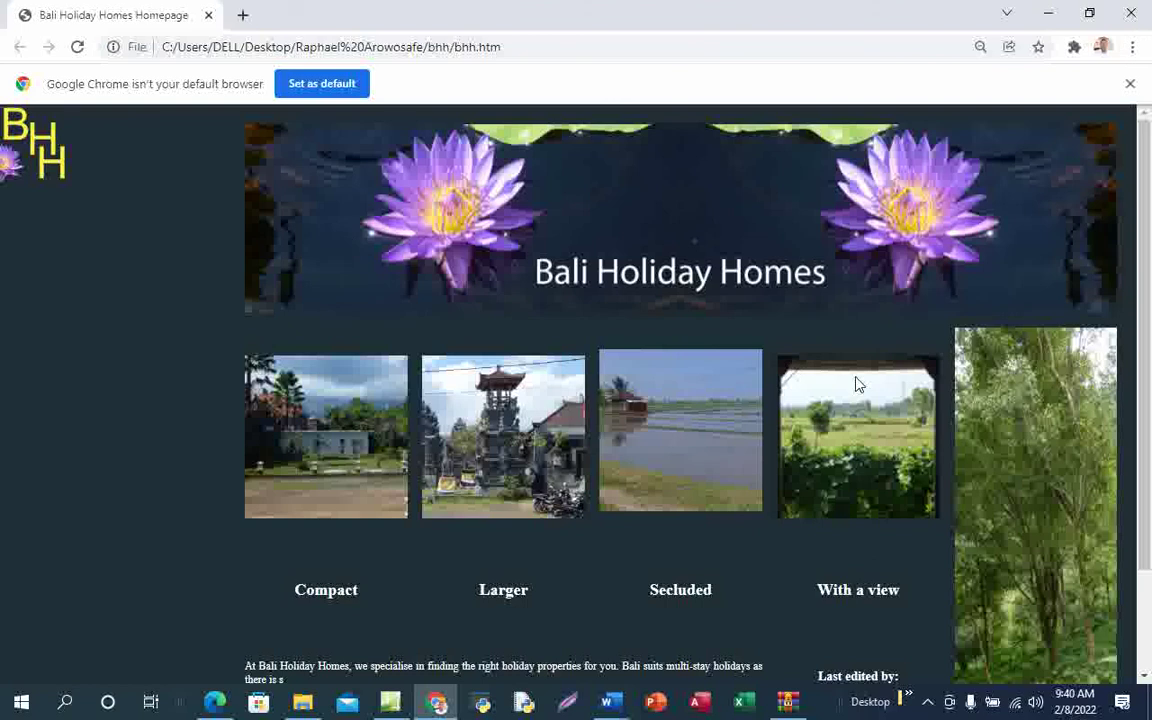
scroll(857, 383, "down", 2)
scroll(857, 383, "up", 2)
scroll(795, 437, "down", 1)
scroll(795, 437, "up", 1)
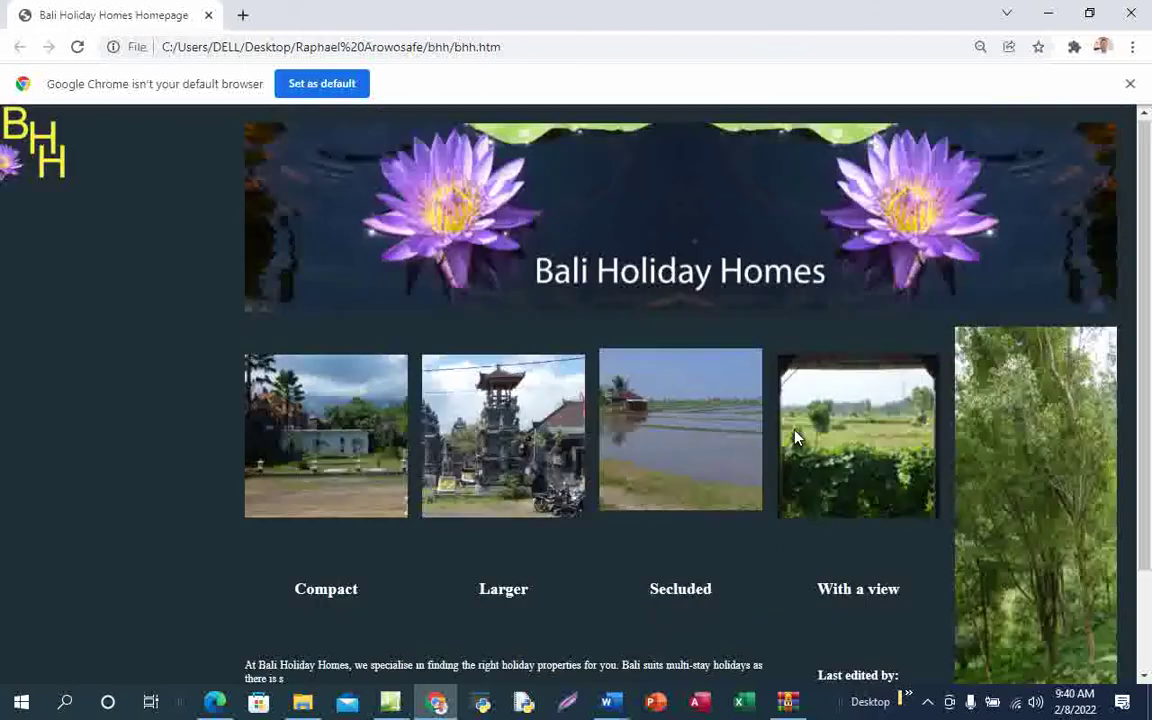
Settle the page zoom at 100% and scroll down to show the footer text
left_click(1132, 47)
left_click(1078, 217)
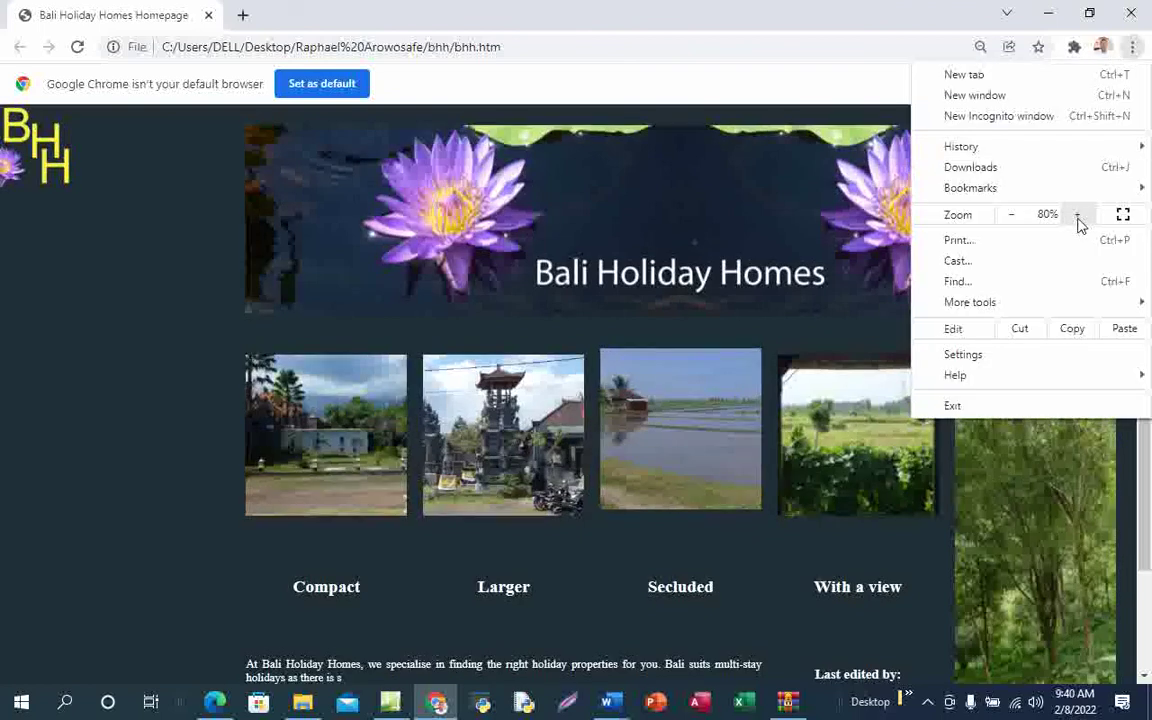
left_click(1078, 217)
left_click(1078, 217)
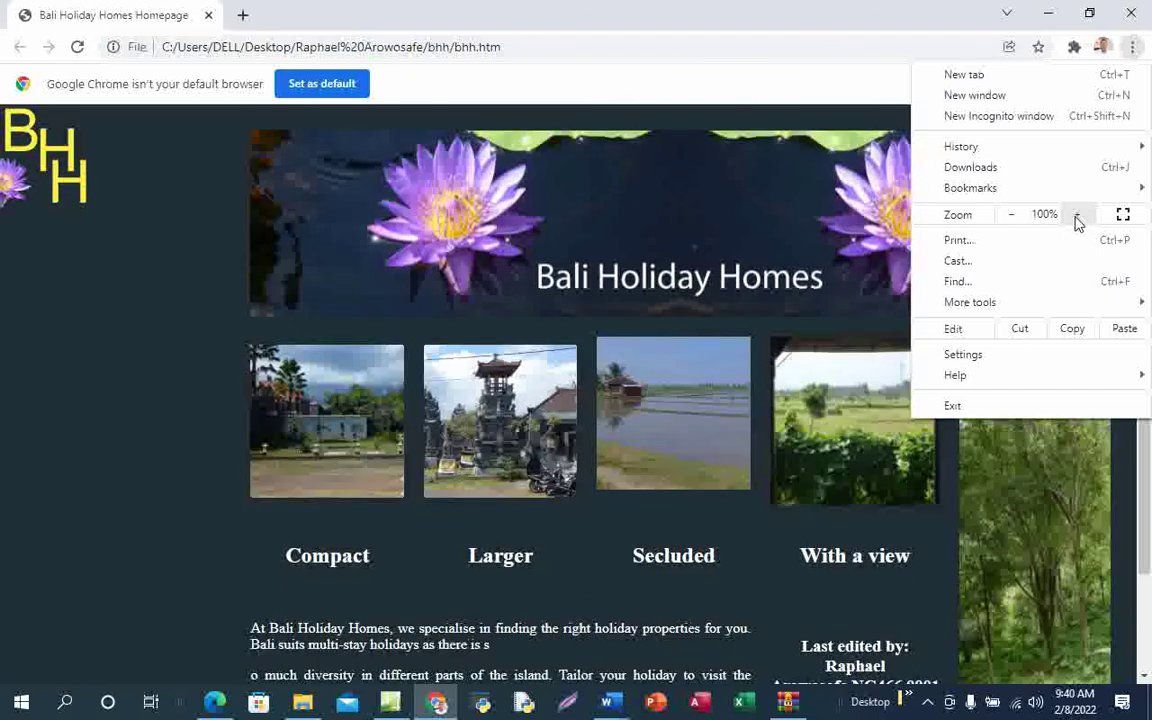
left_click(1080, 218)
left_click(1080, 218)
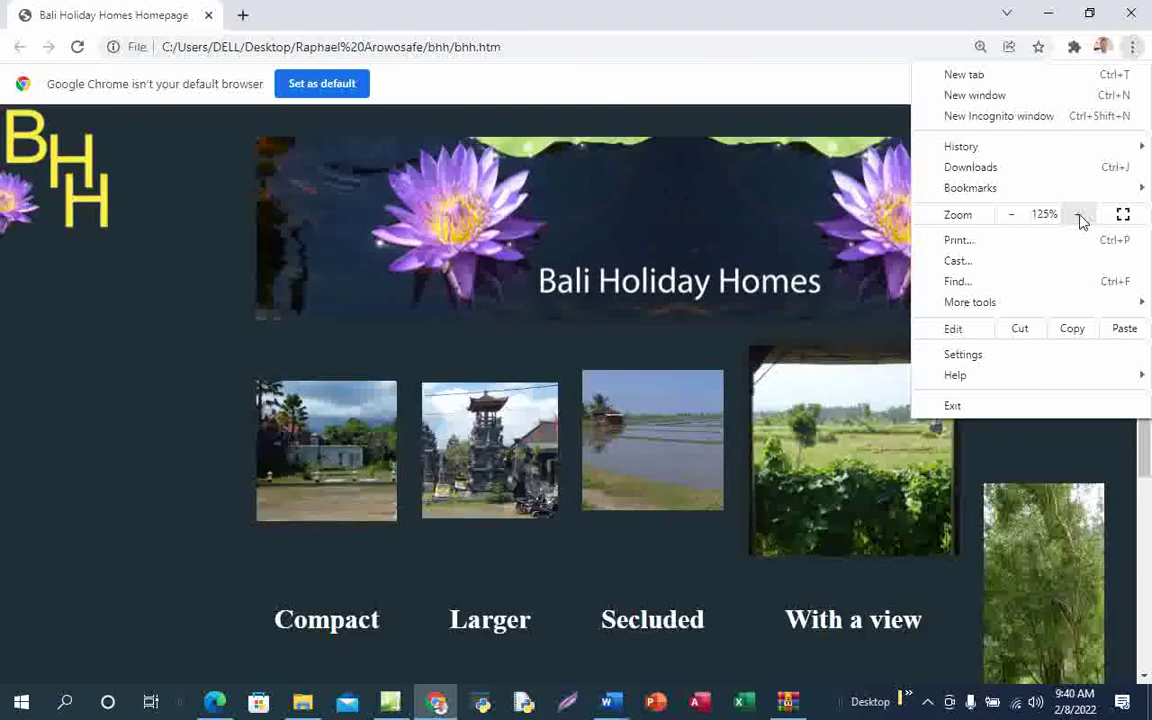
left_click(1014, 217)
left_click(92, 260)
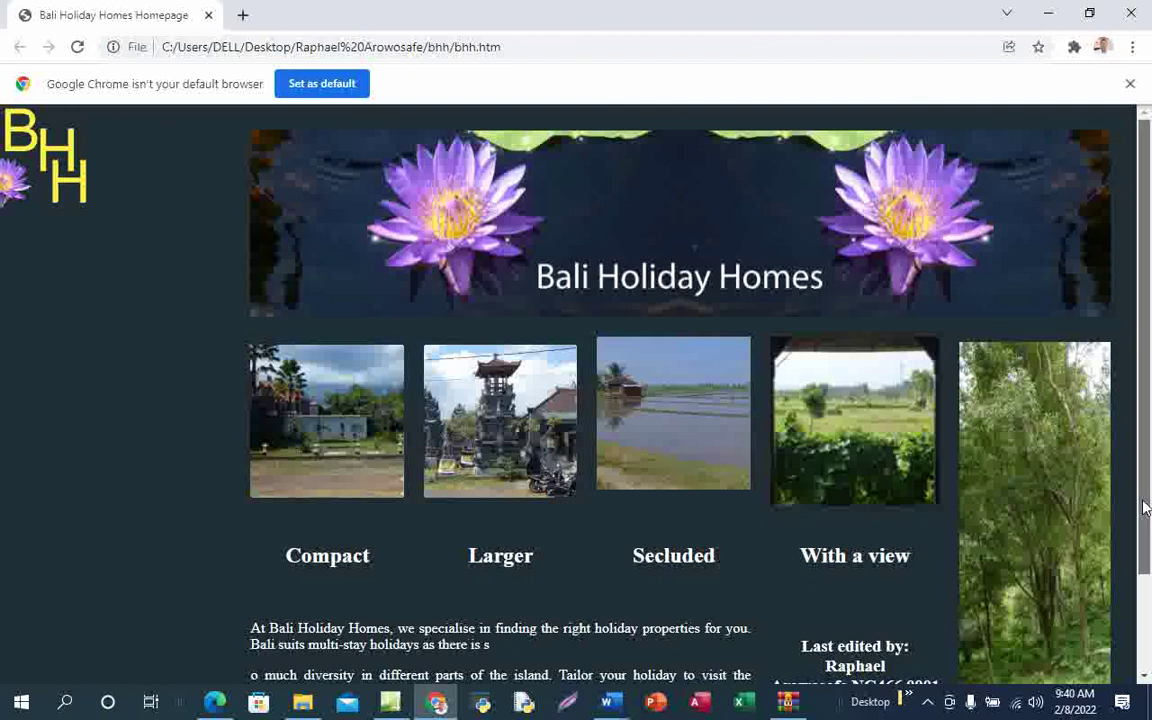
left_click_drag(1146, 508, 1150, 555)
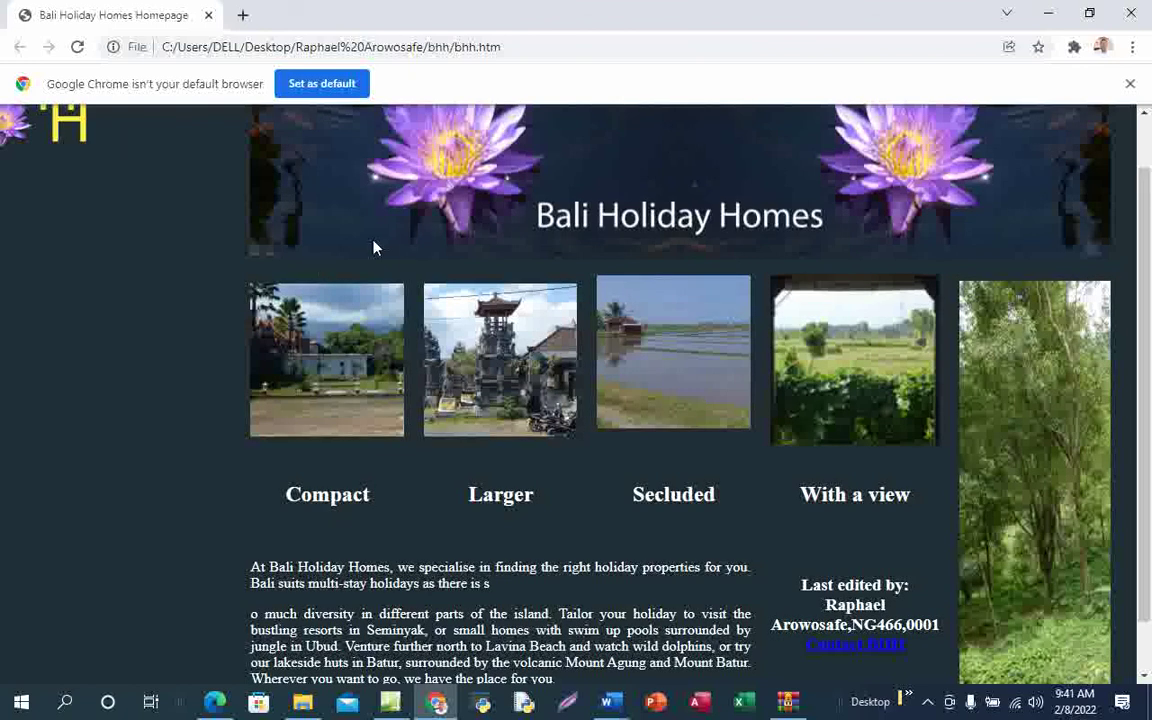
left_click(927, 701)
Snip the whole Chrome page area of bhh.htm and copy the captured image
left_click(933, 620)
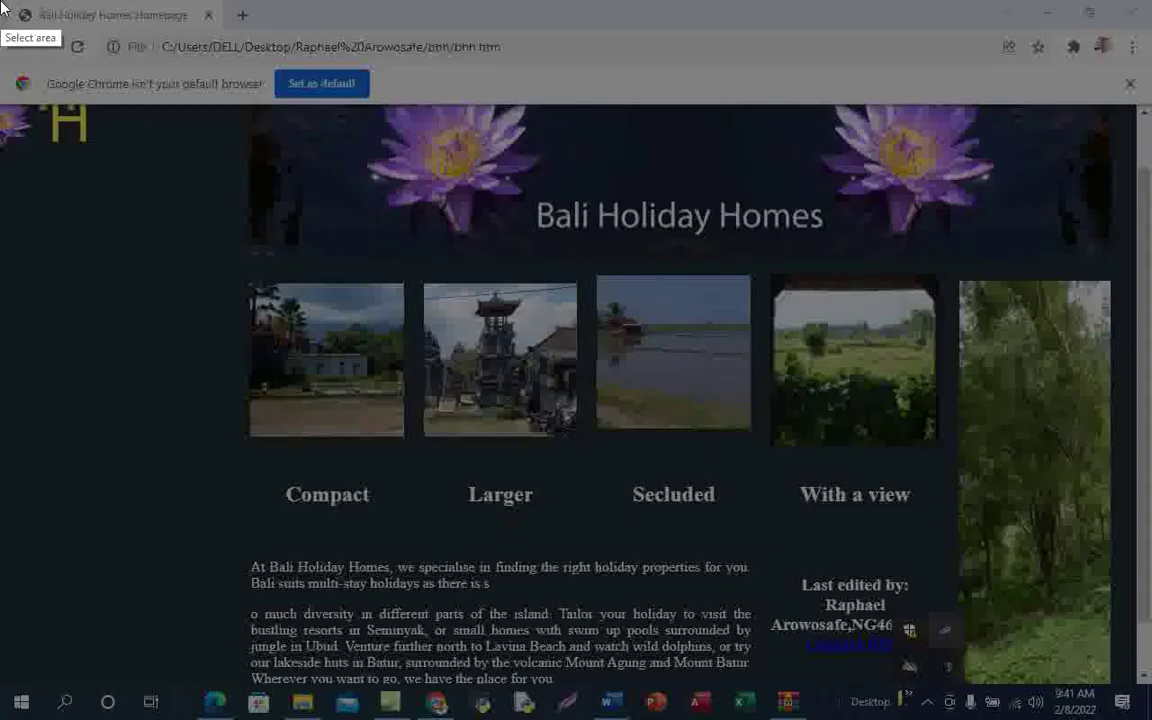
mouse_move(0, 0)
left_mouse_down()
mouse_move(1048, 310)
mouse_move(1140, 513)
mouse_move(1093, 677)
mouse_move(1113, 672)
mouse_move(1150, 691)
left_mouse_up()
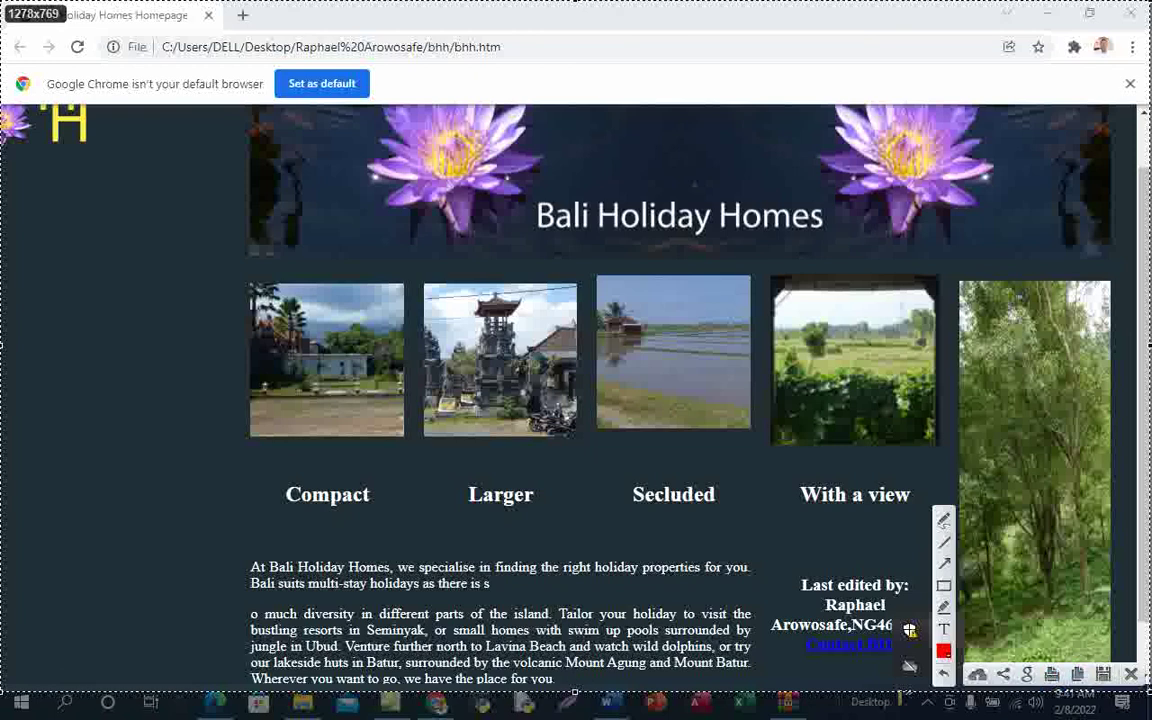
left_click(1080, 677)
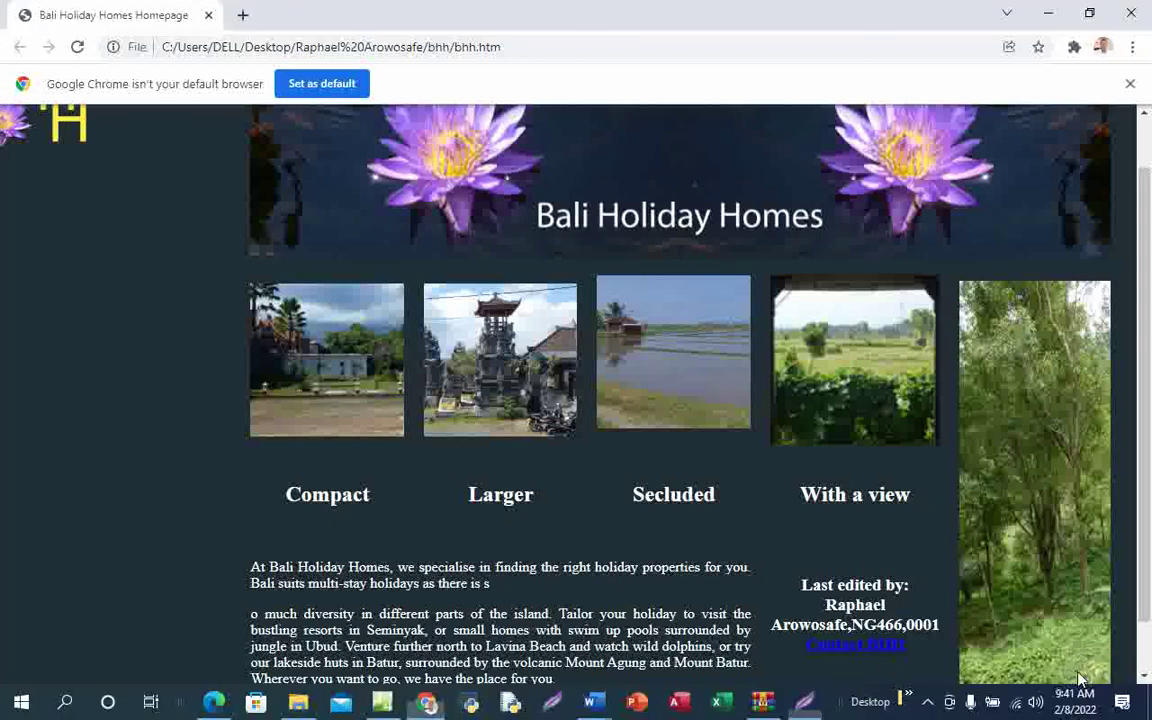
Paste the Chrome screenshot below the Evidence 3 heading in Word and save with Ctrl+S
mouse_move(590, 702)
left_click(692, 638)
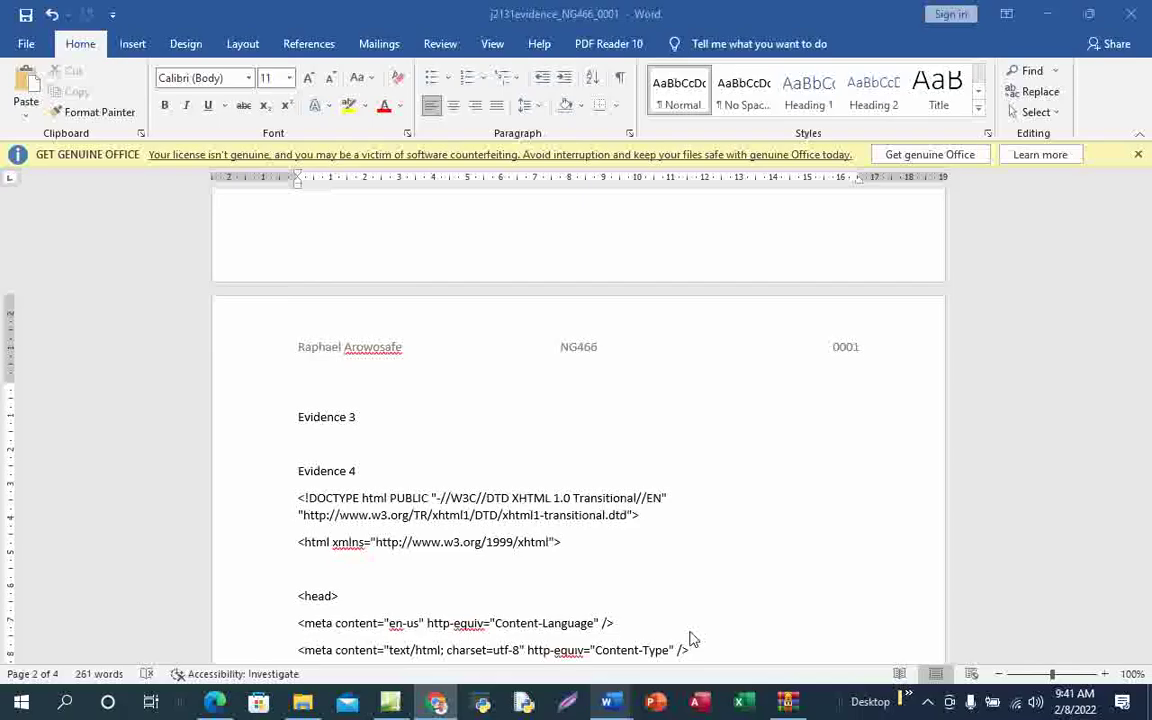
left_click(316, 448)
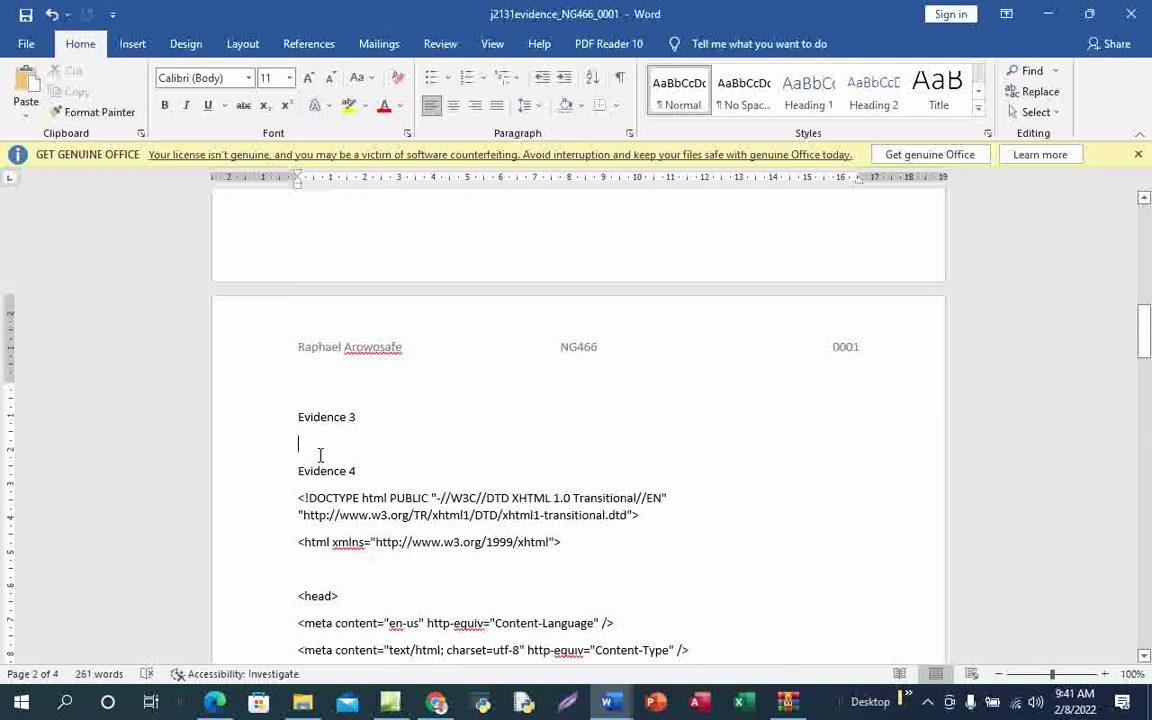
key("ctrl+v")
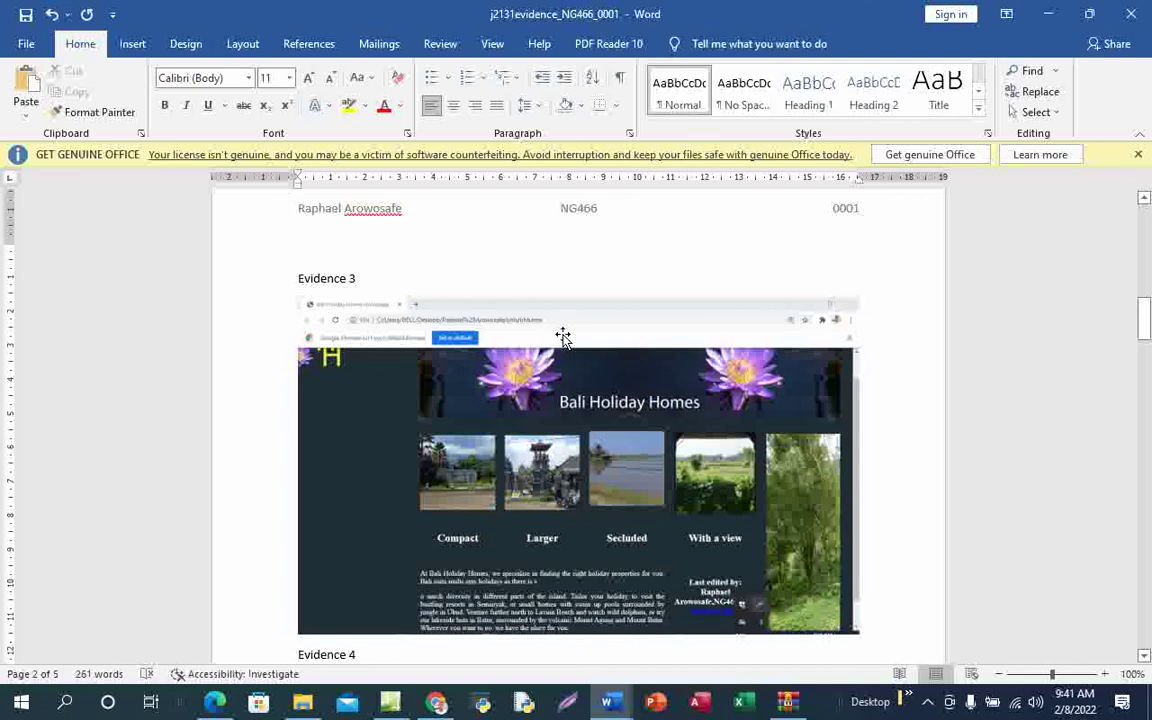
left_click(567, 302)
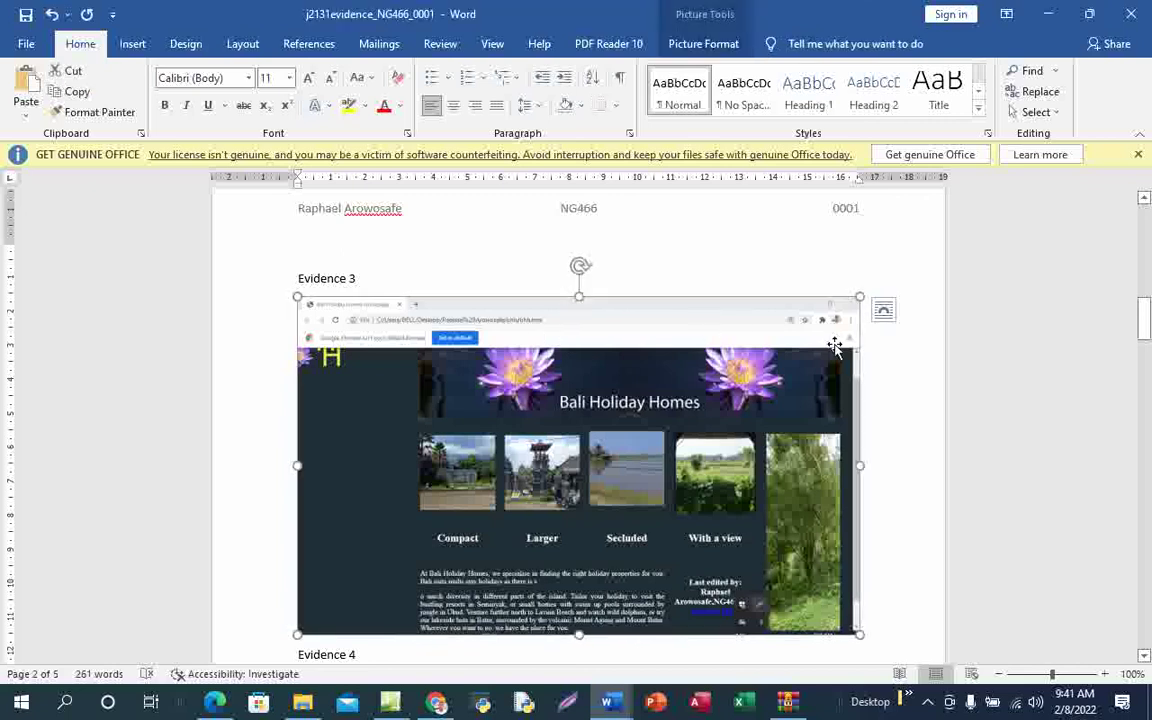
left_click(888, 466)
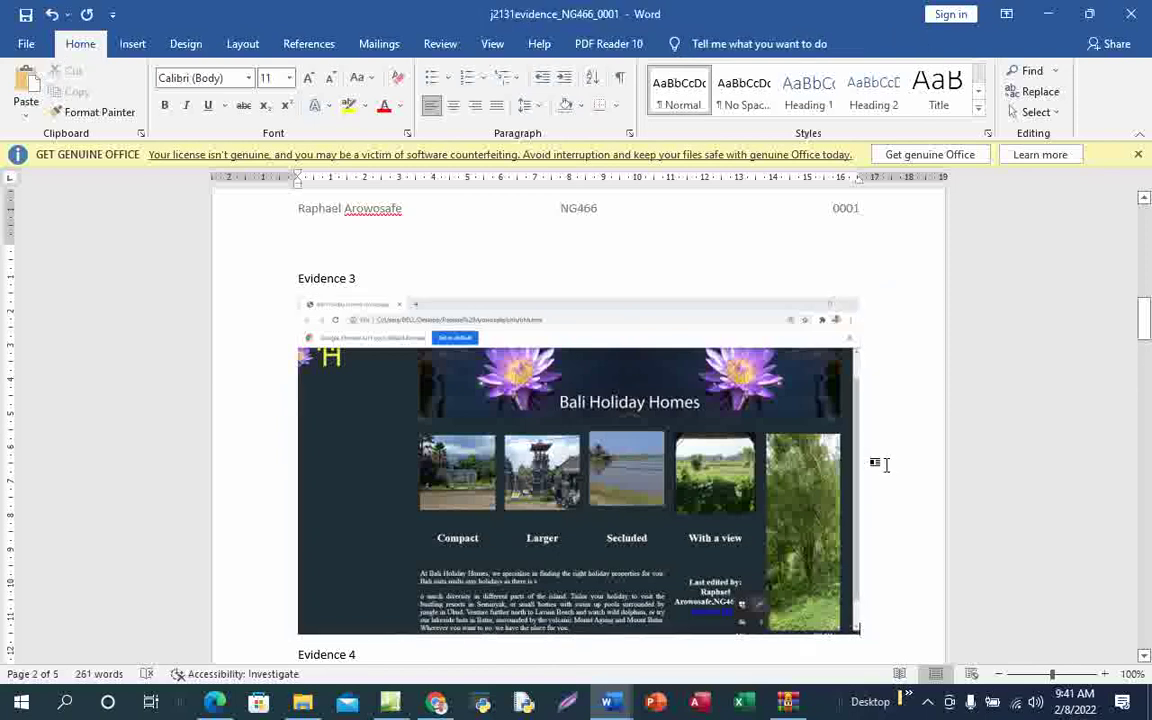
key("ctrl+s")
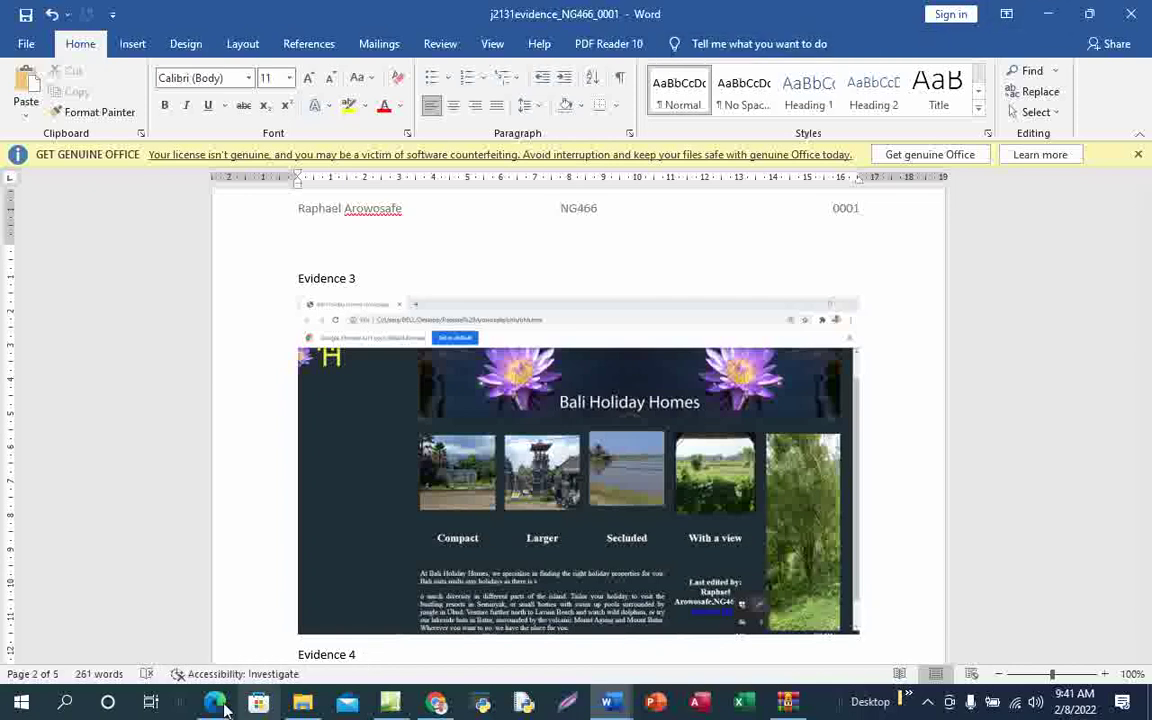
Draw an ink line under the PRINTOUT 1 heading on page 7, then return to j2131evidence
mouse_move(215, 702)
left_click(240, 645)
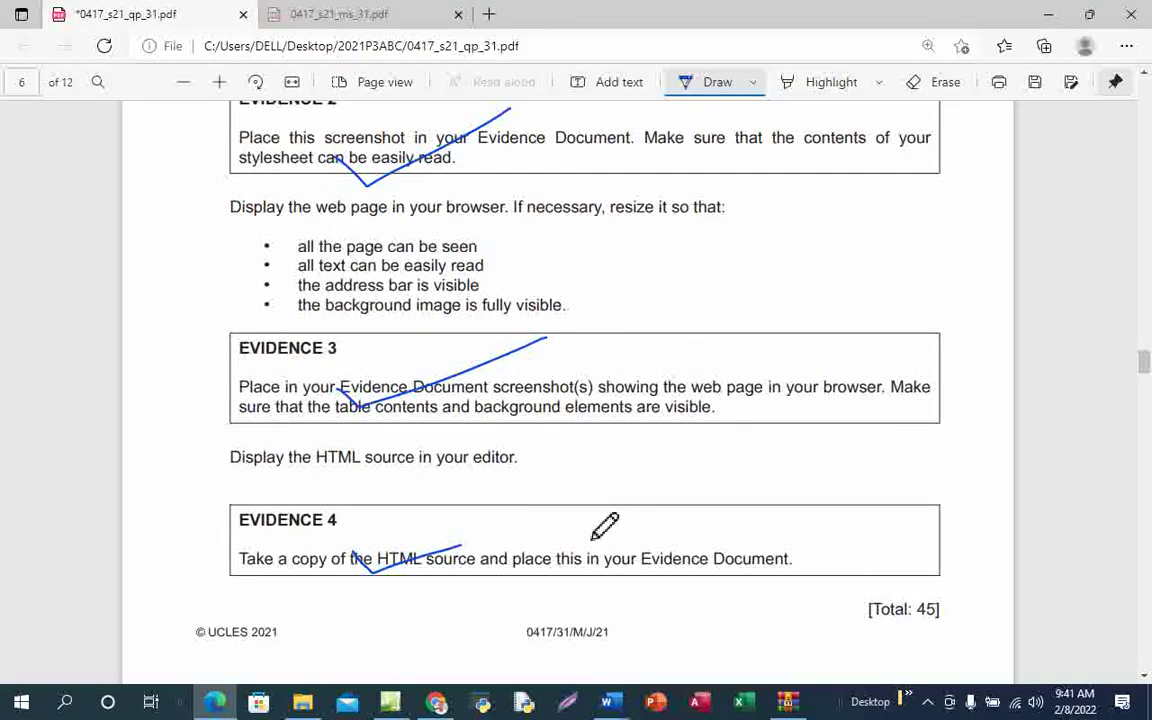
scroll(586, 532, "down", 9)
scroll(586, 532, "up", 5)
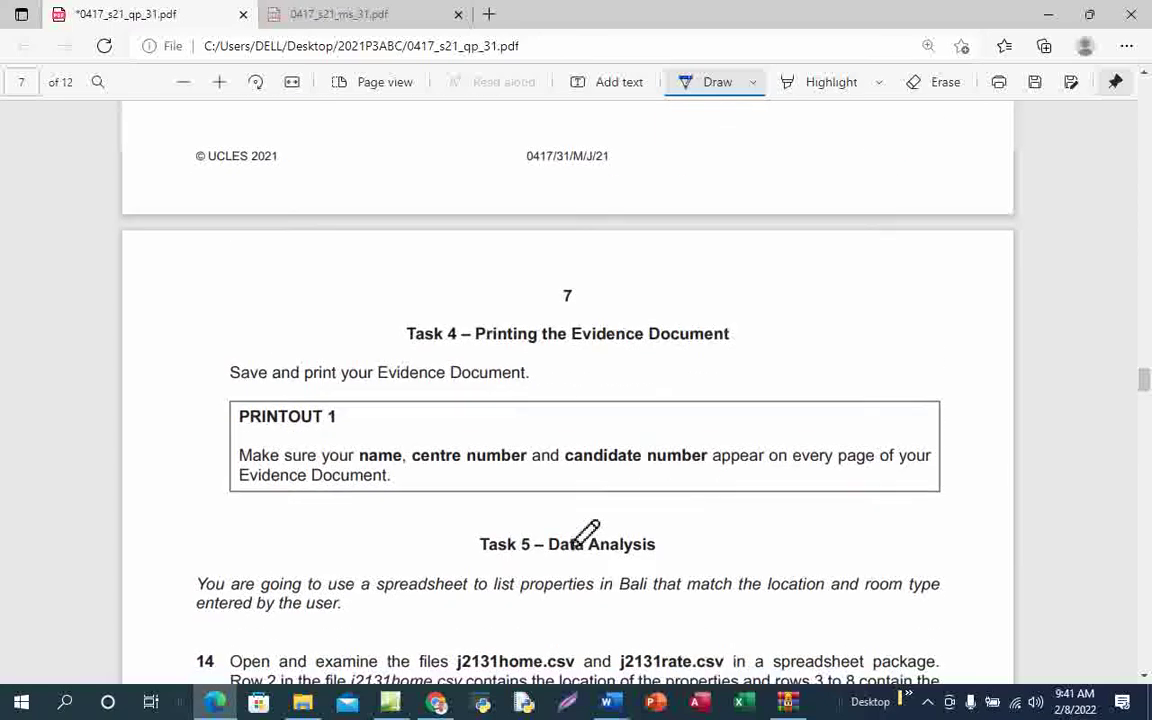
scroll(586, 532, "up", 3)
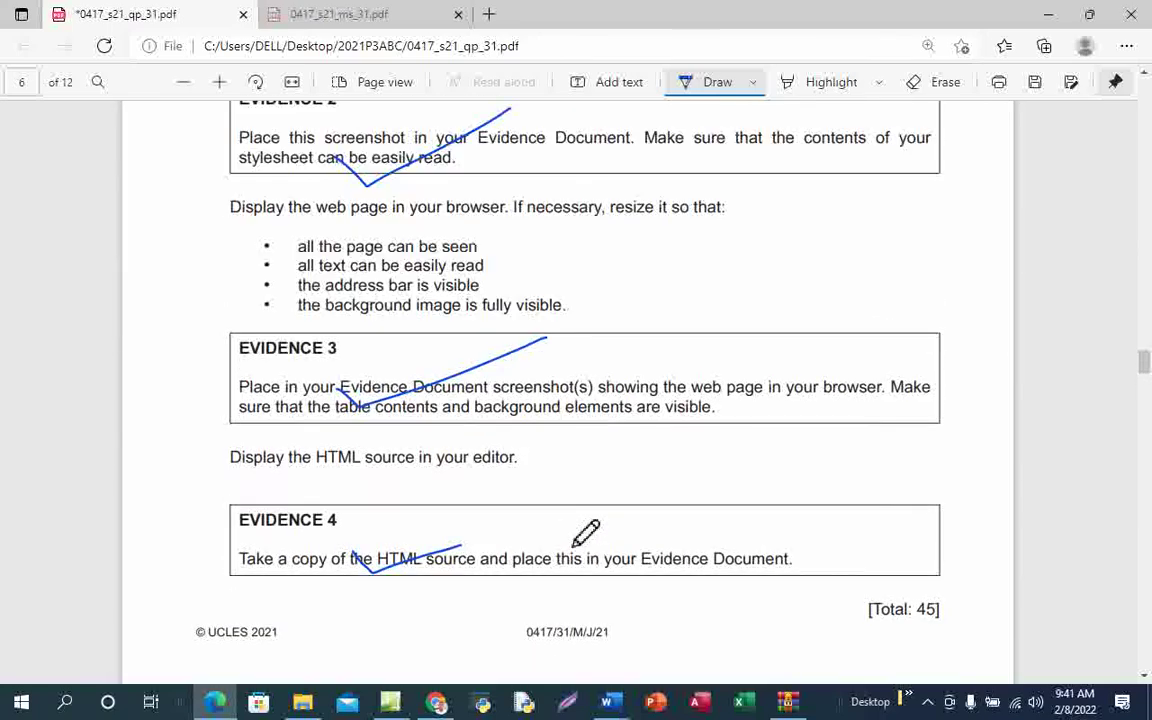
scroll(586, 532, "down", 3)
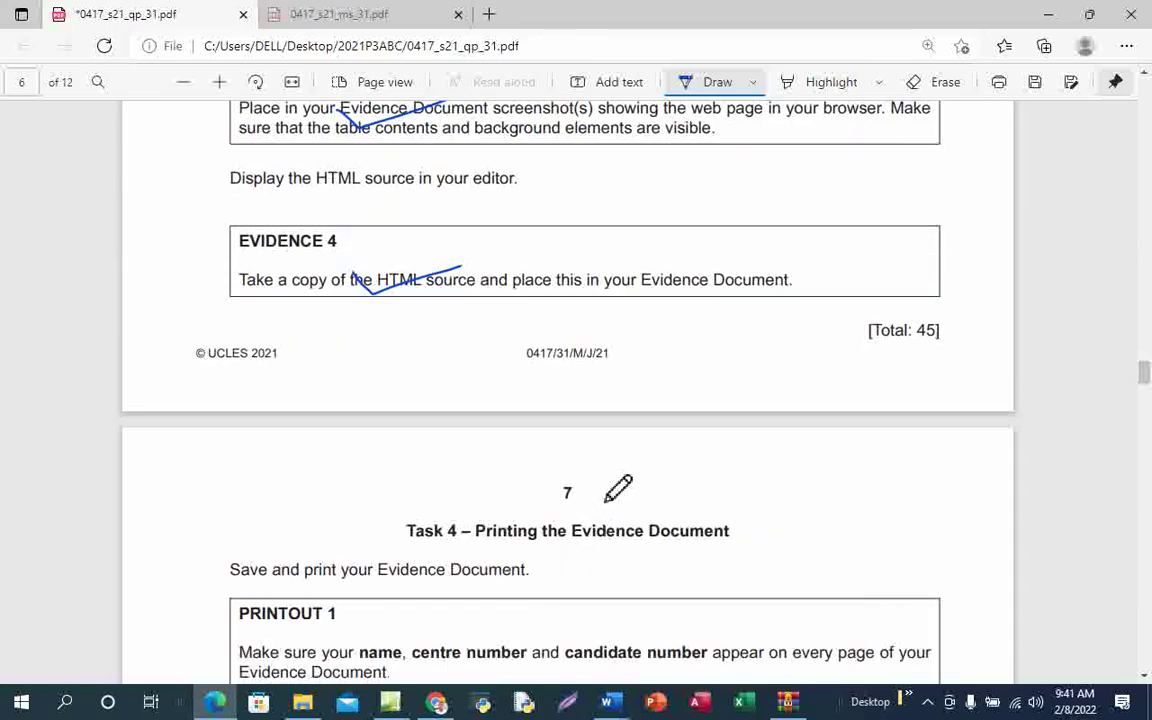
scroll(610, 490, "down", 3)
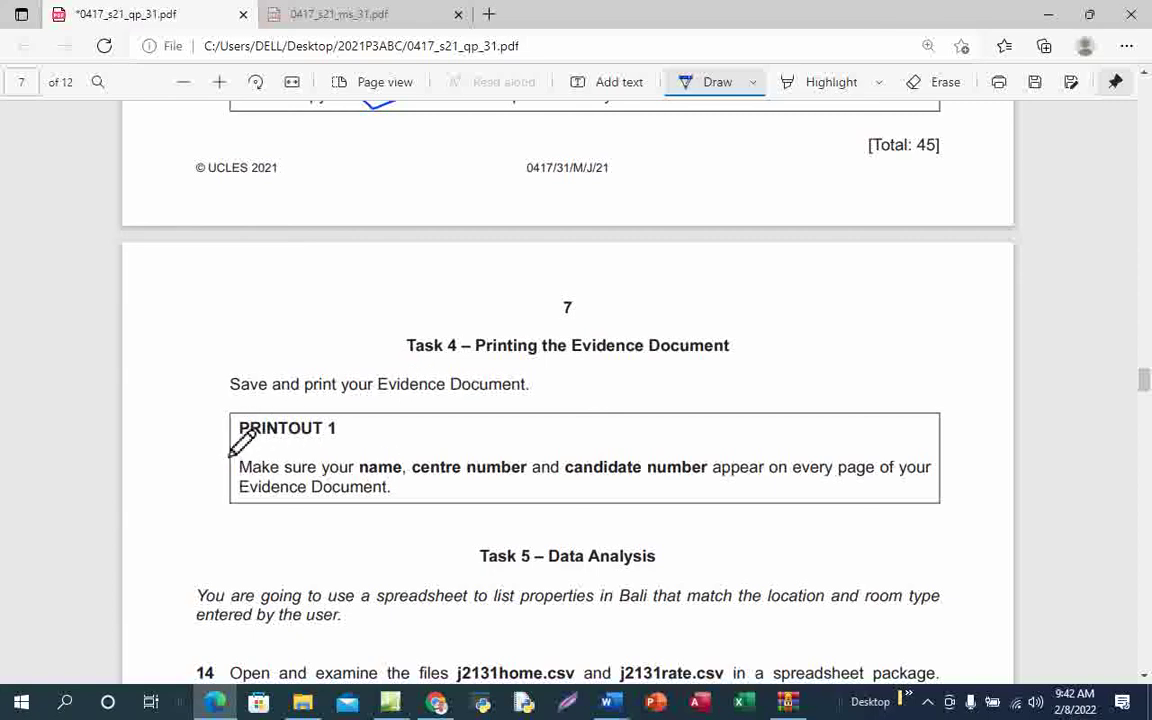
left_click_drag(231, 450, 367, 450)
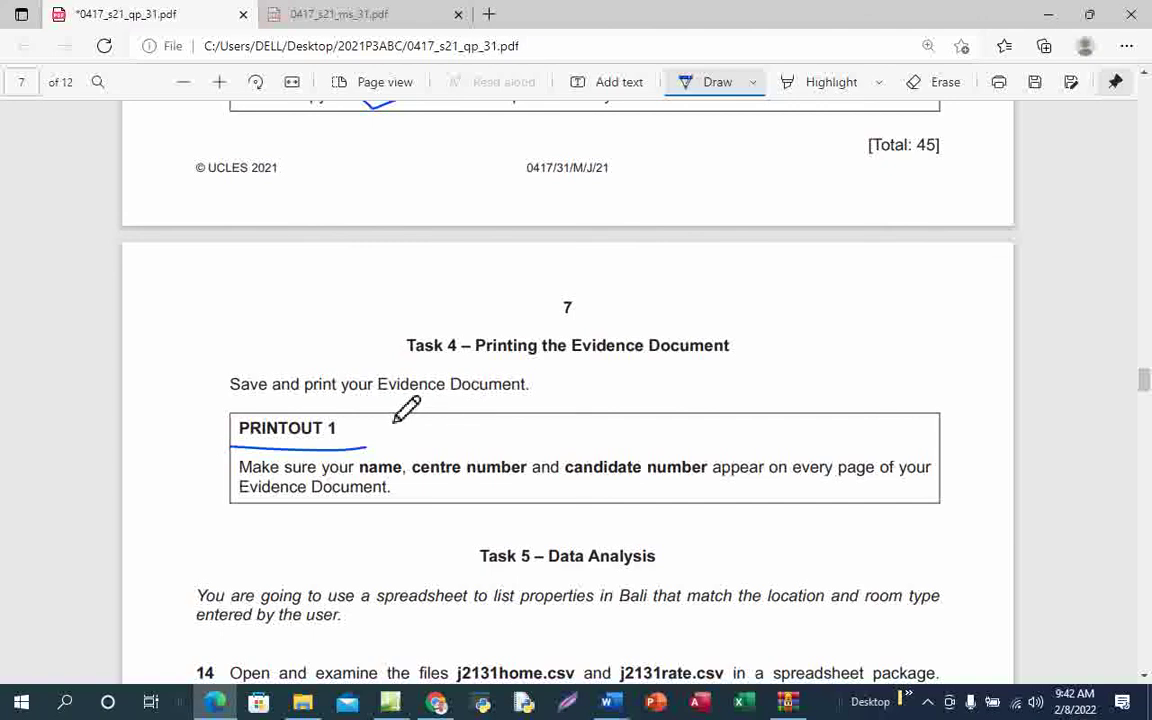
mouse_move(614, 707)
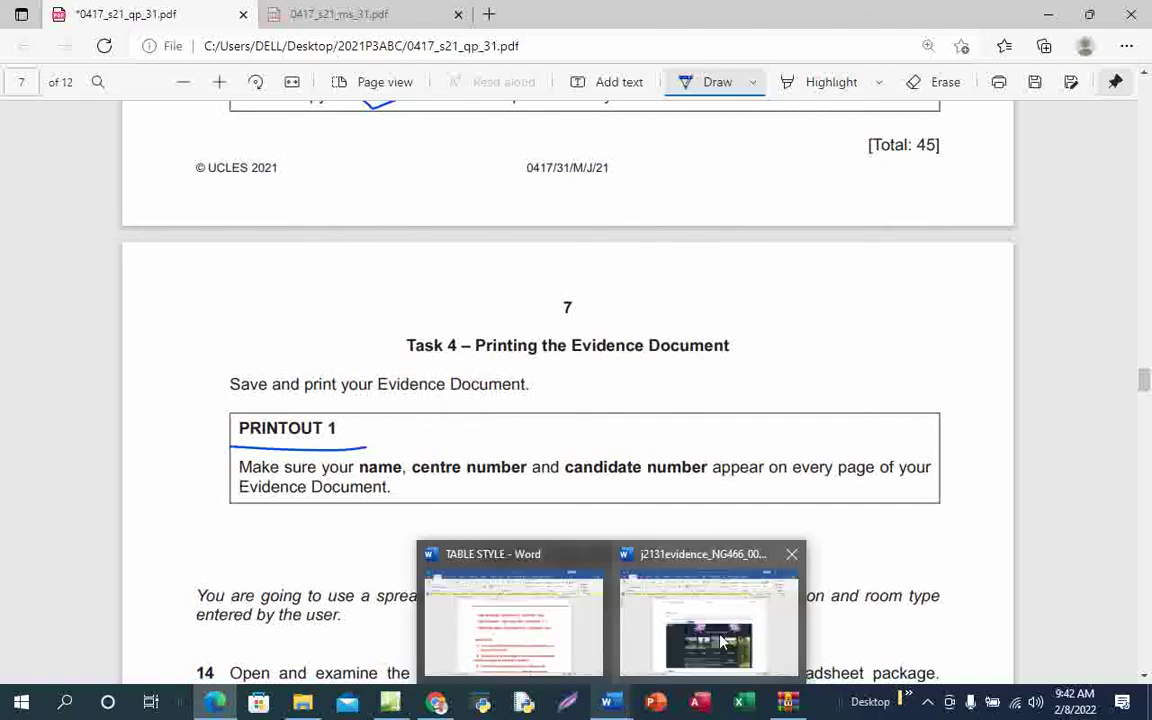
left_click(723, 641)
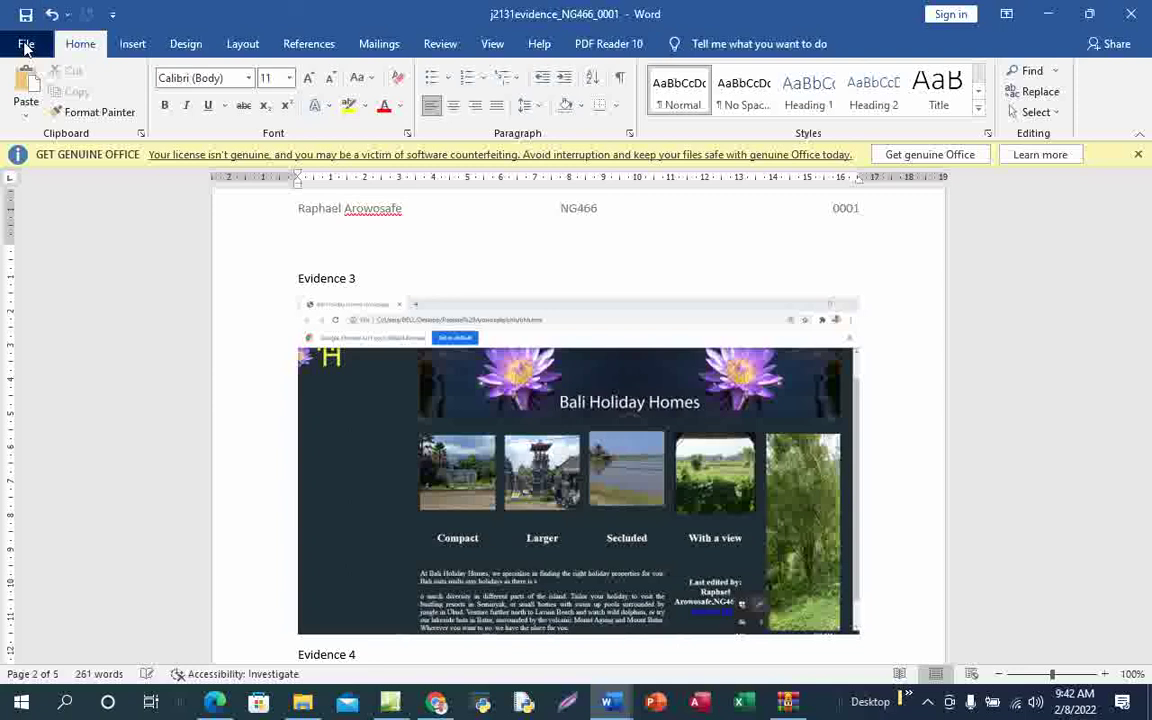
left_click(25, 48)
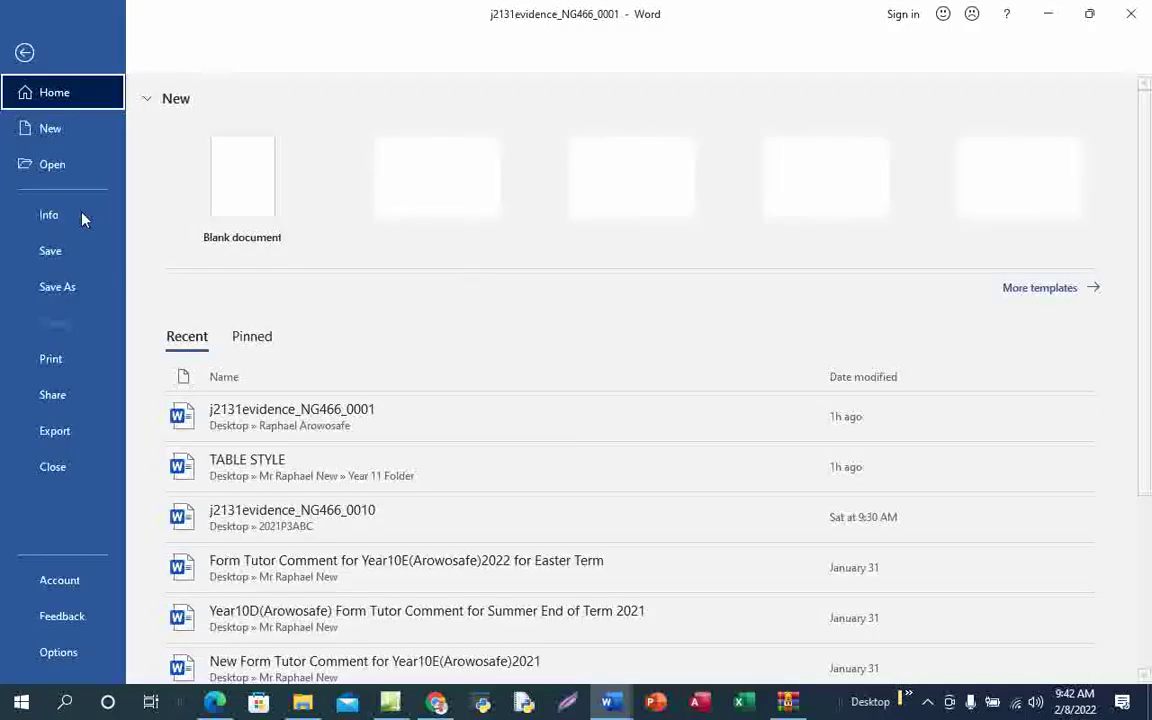
left_click(62, 362)
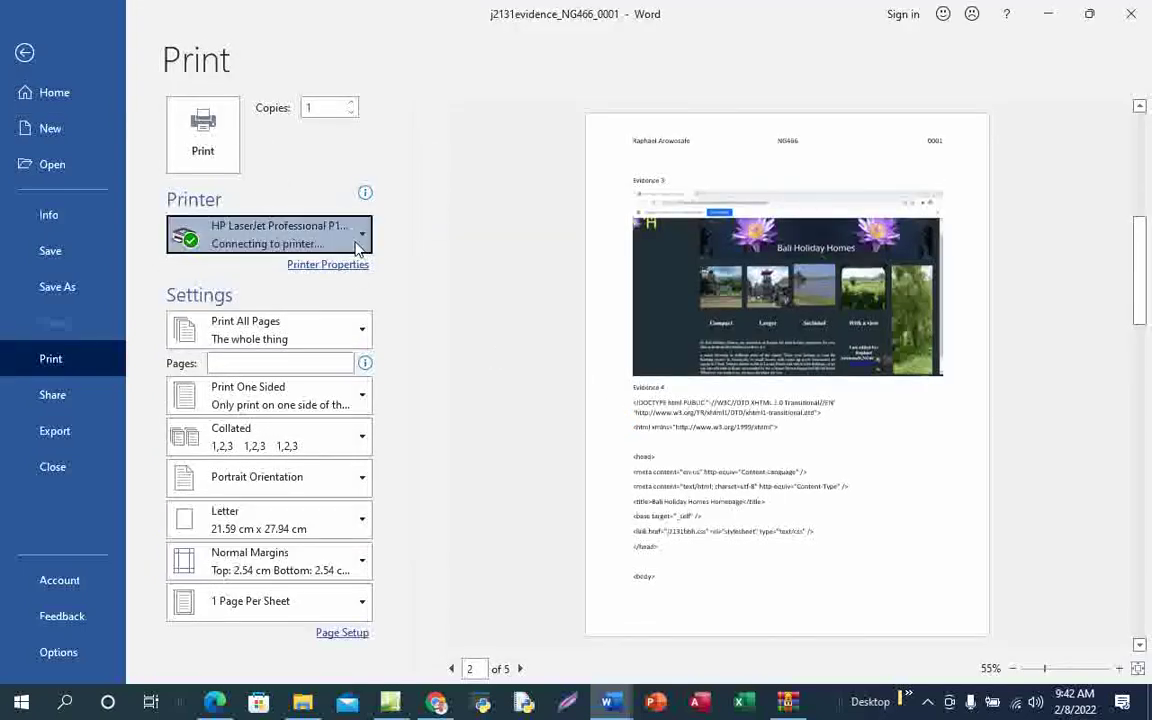
left_click(353, 249)
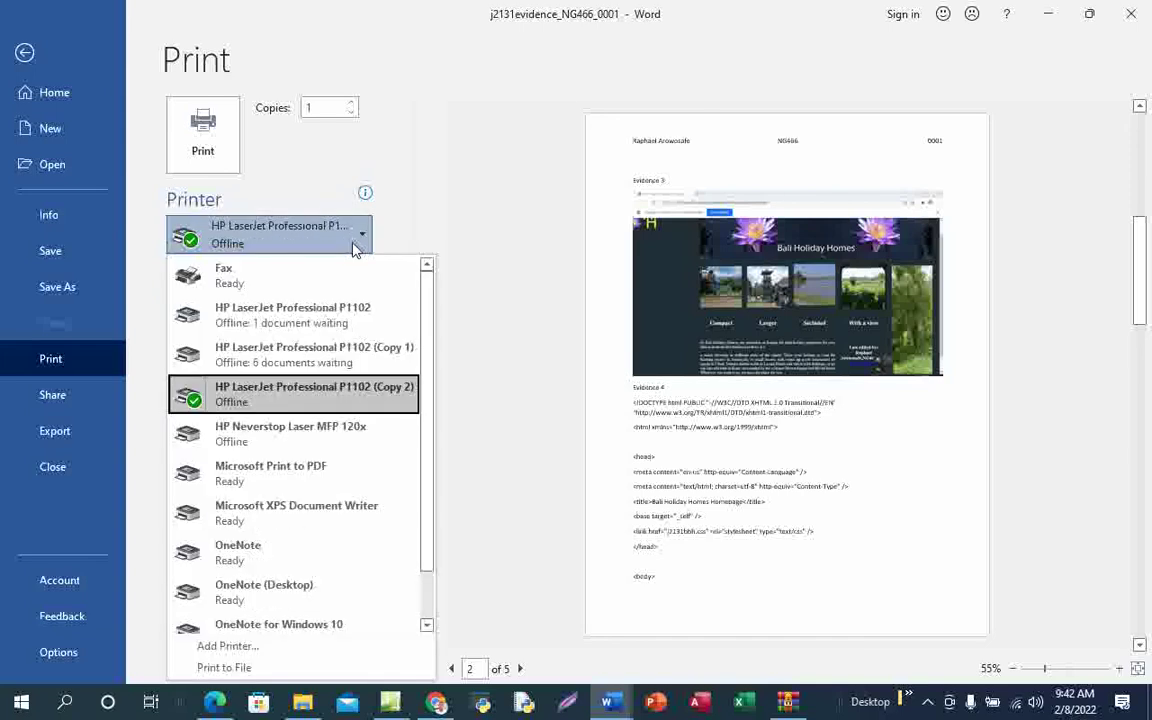
key("Up")
key("Up")
key("Up")
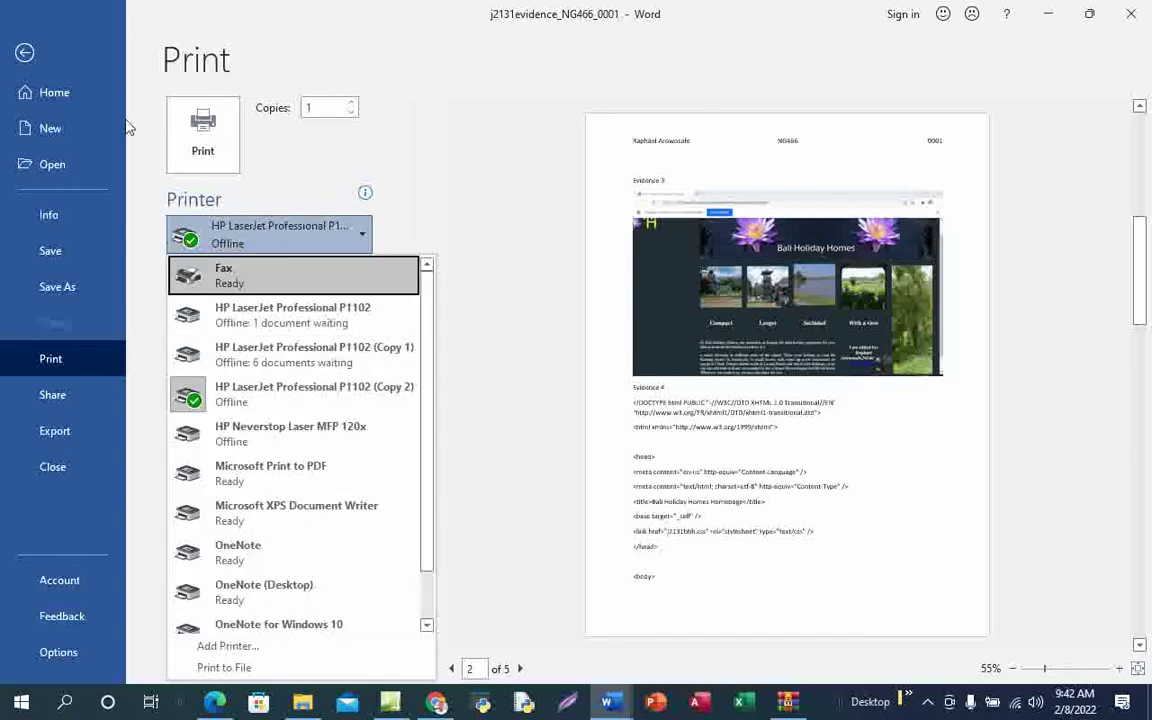
left_click(25, 55)
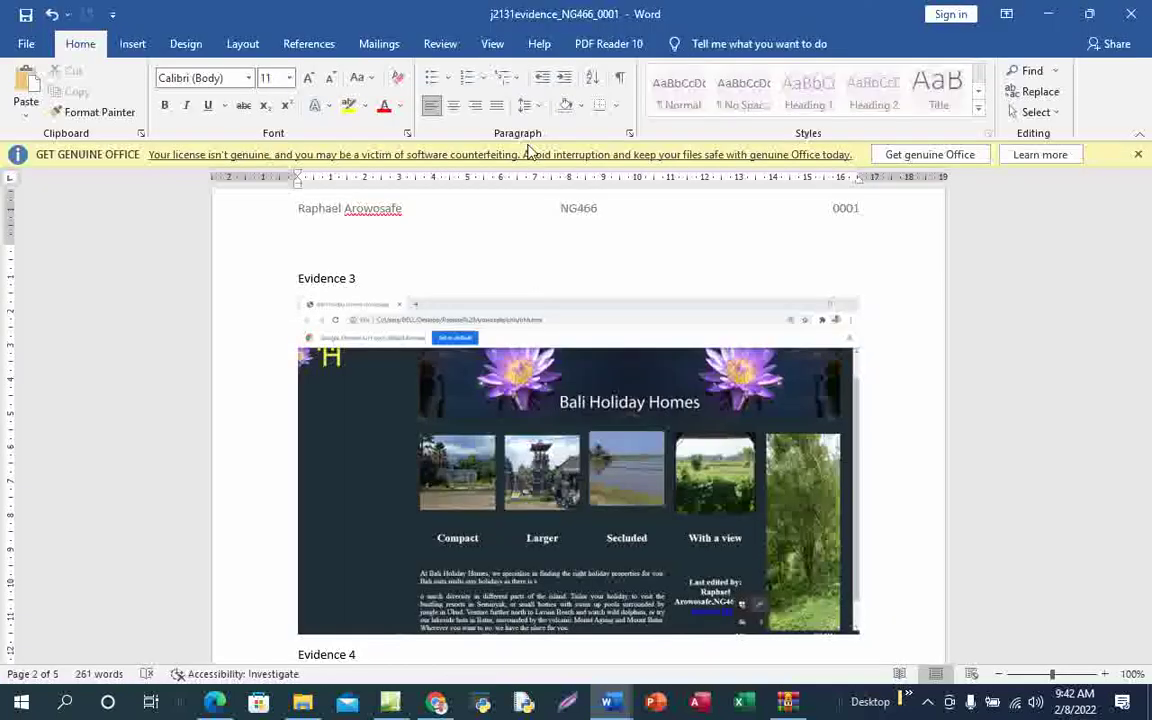
left_click(210, 707)
Return to page 1 of the question paper PDF and reload it with F5, triggering the Reload site? prompt
scroll(548, 445, "up", 10)
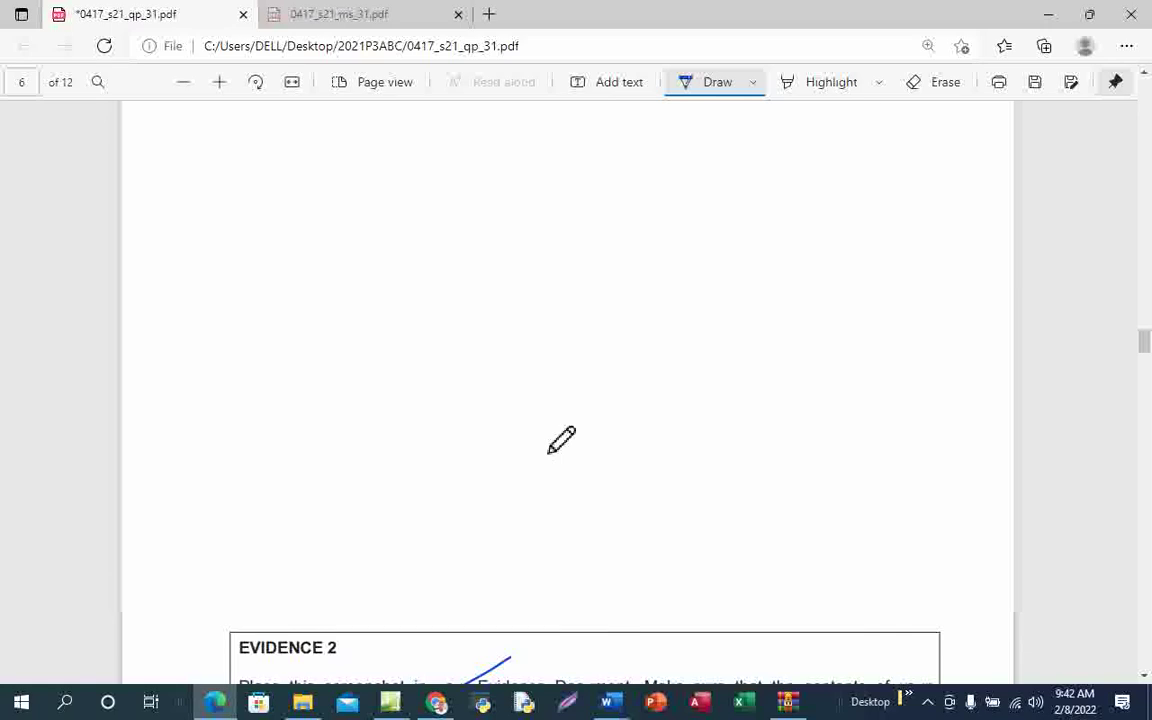
scroll(561, 440, "up", 20)
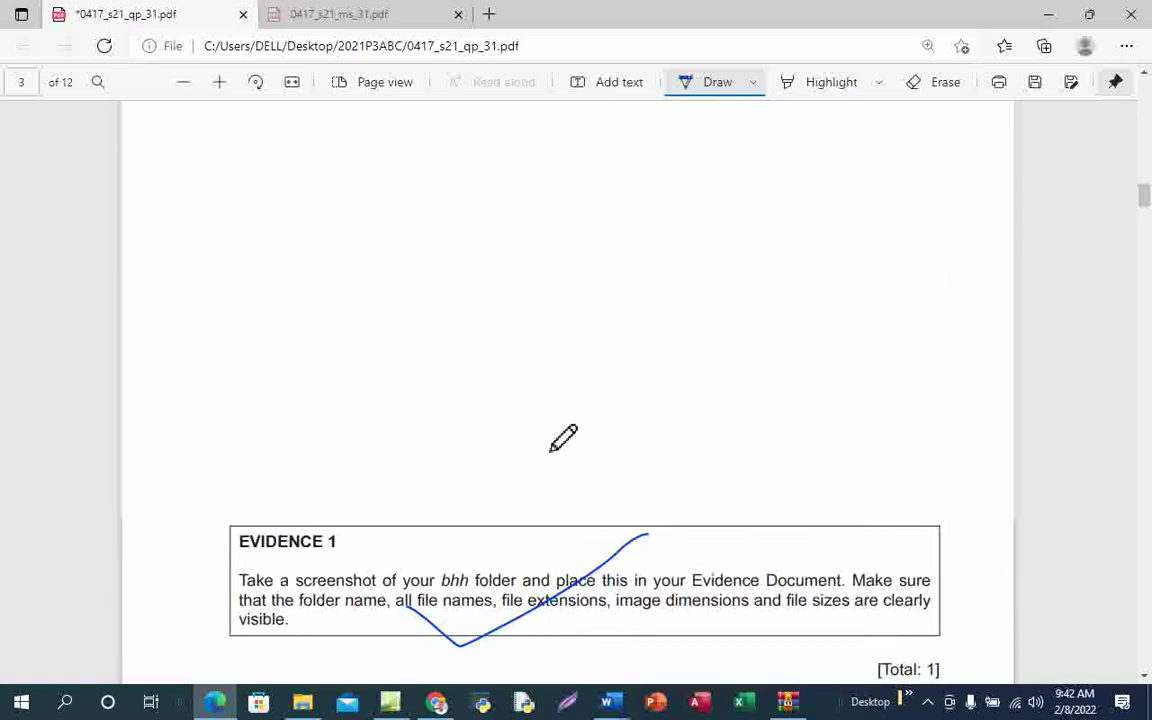
scroll(563, 437, "up", 5)
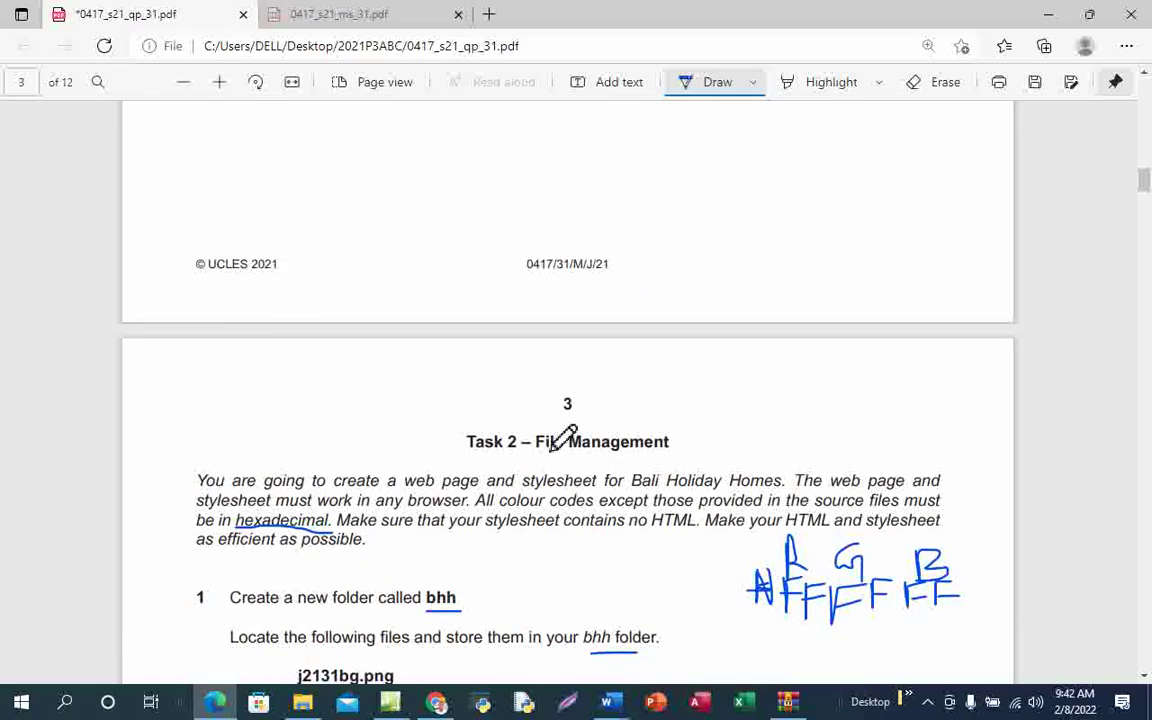
scroll(563, 437, "up", 8)
scroll(562, 438, "up", 15)
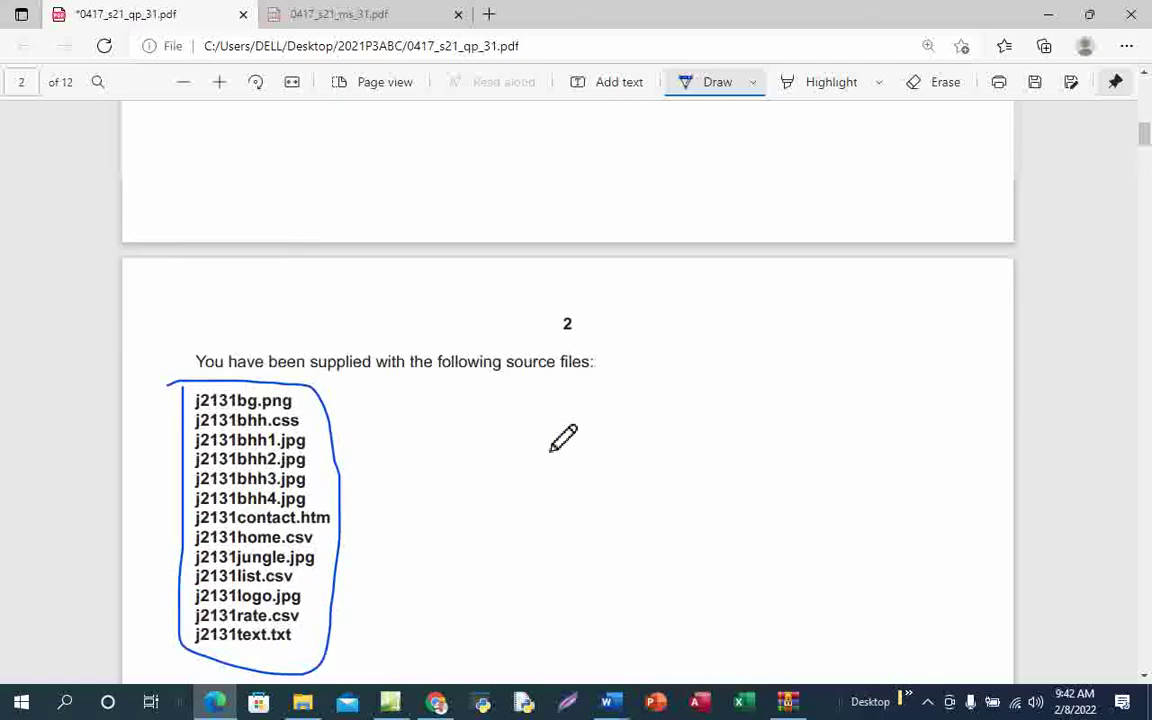
scroll(562, 438, "up", 5)
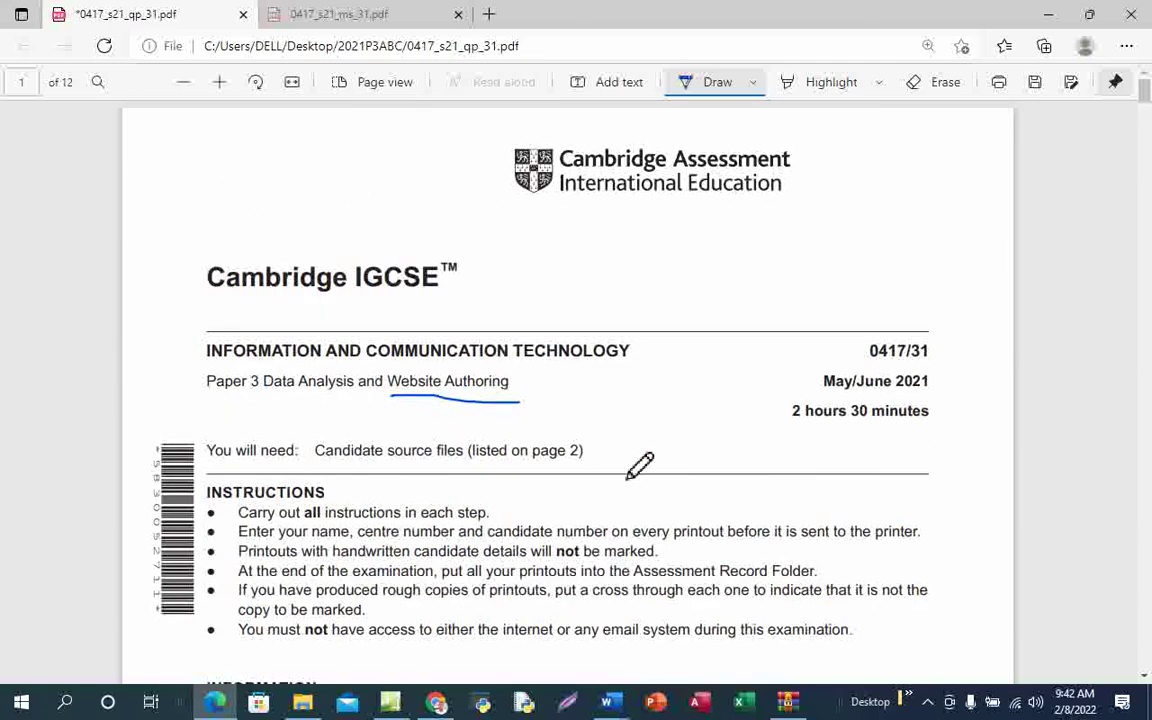
scroll(635, 466, "down", 2)
scroll(638, 467, "up", 2)
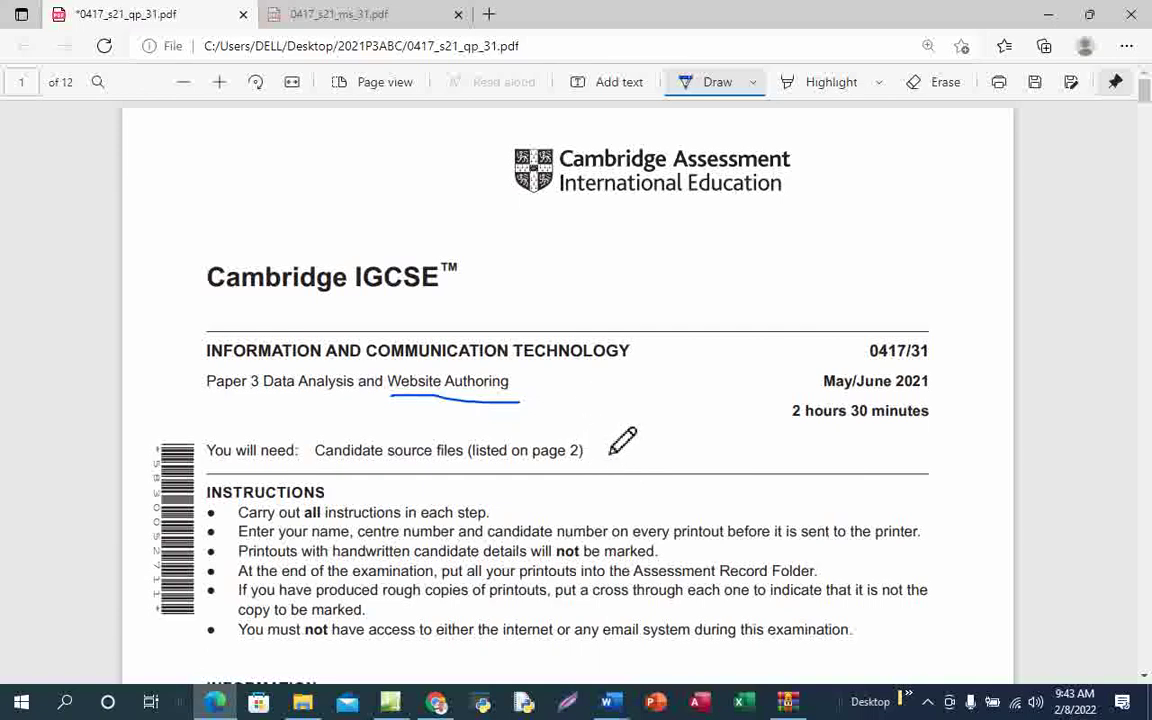
scroll(612, 452, "down", 1)
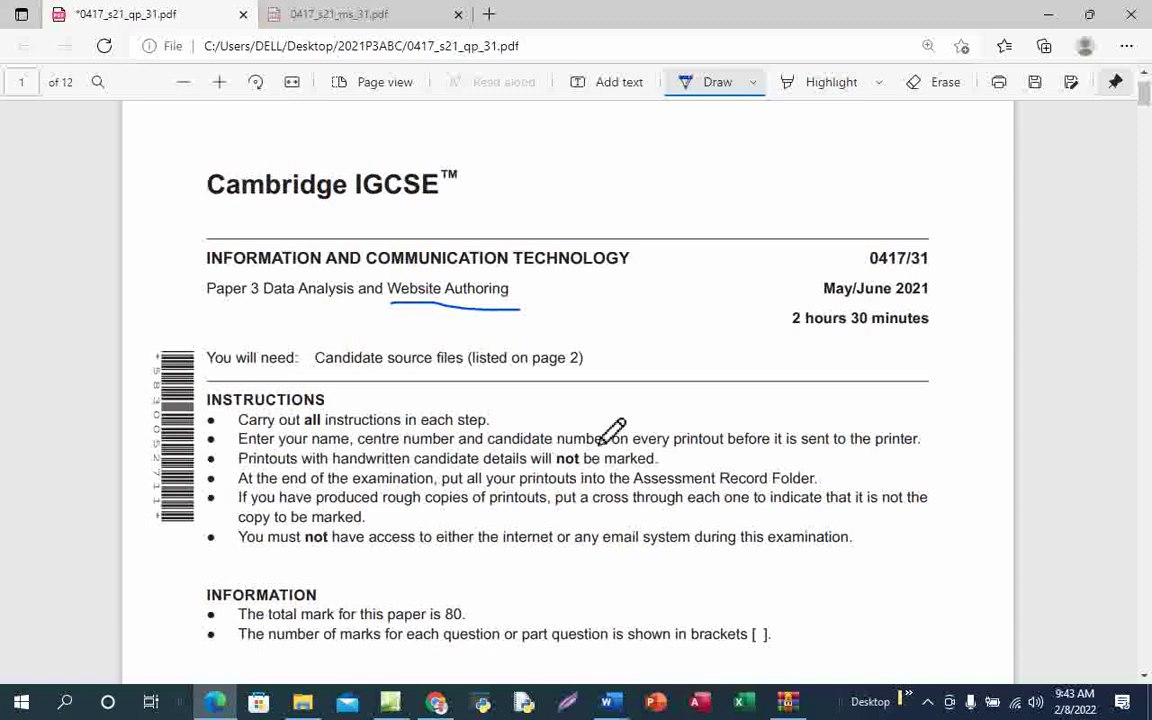
key("F5")
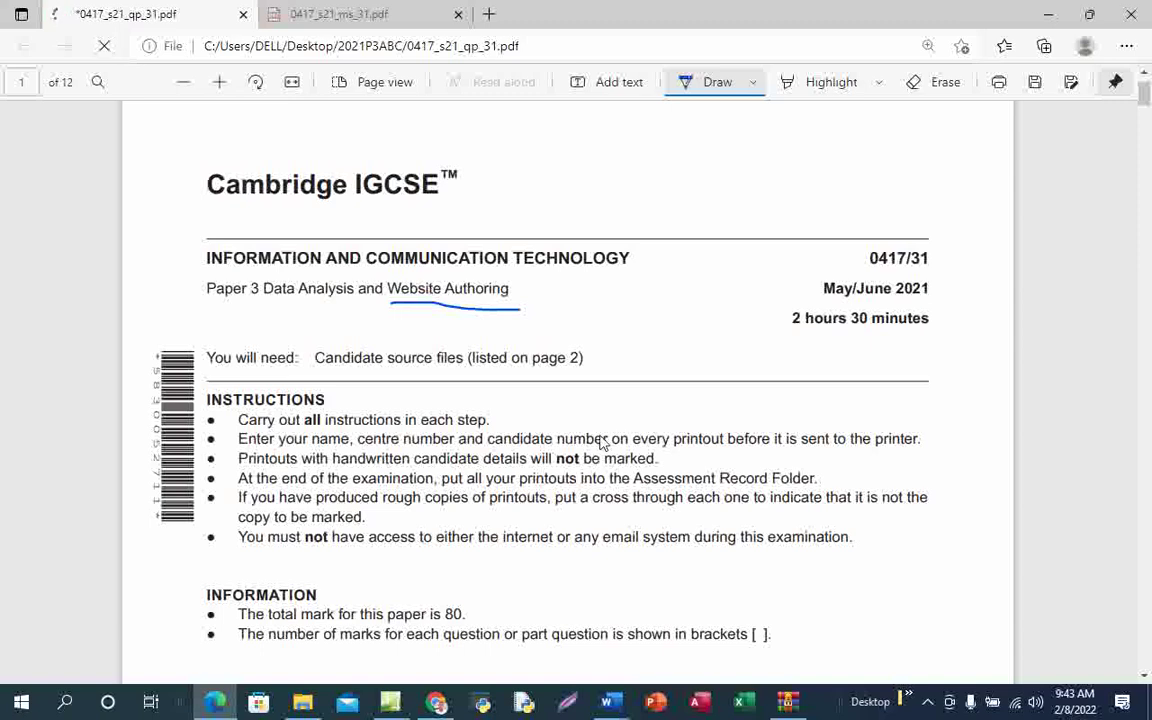